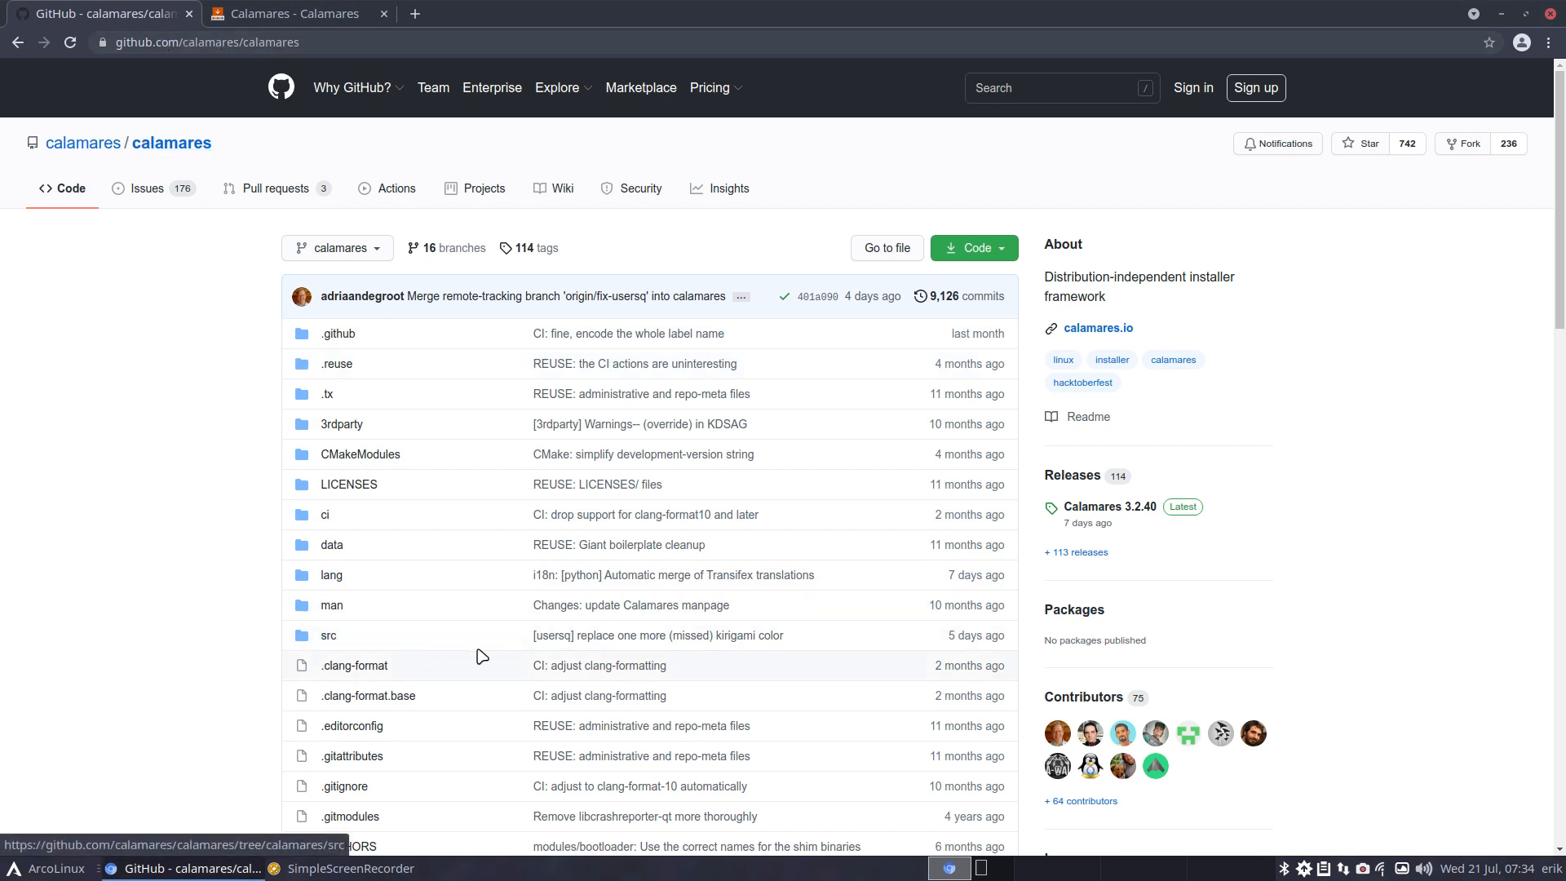
Open settings.conf from the calamares repository and find its module sequence section
scroll(482, 489, down, 4)
scroll(481, 474, down, 4)
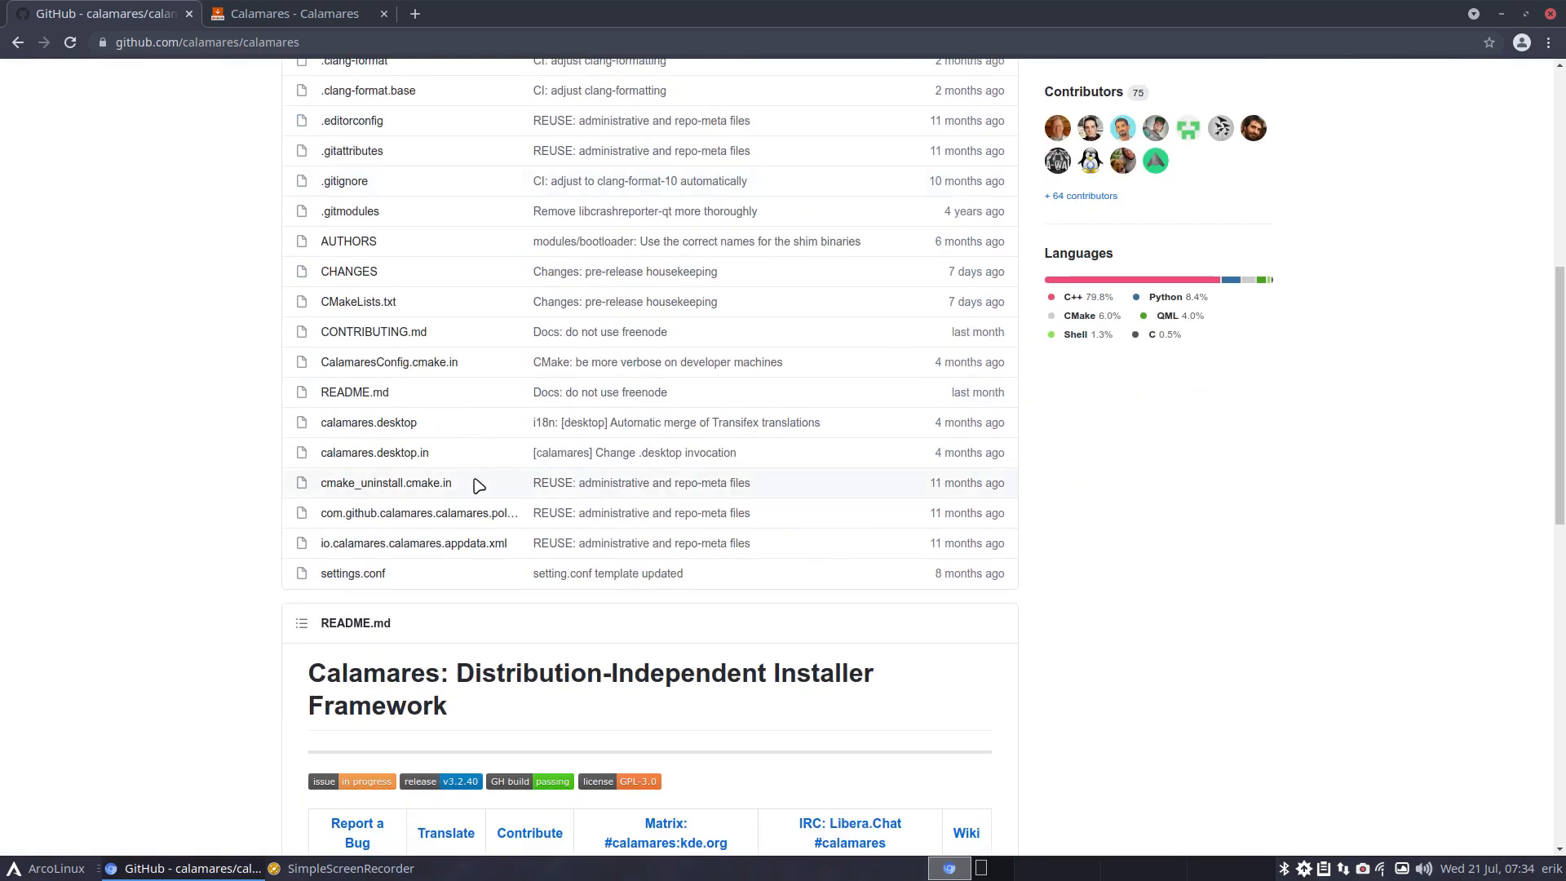
click(353, 574)
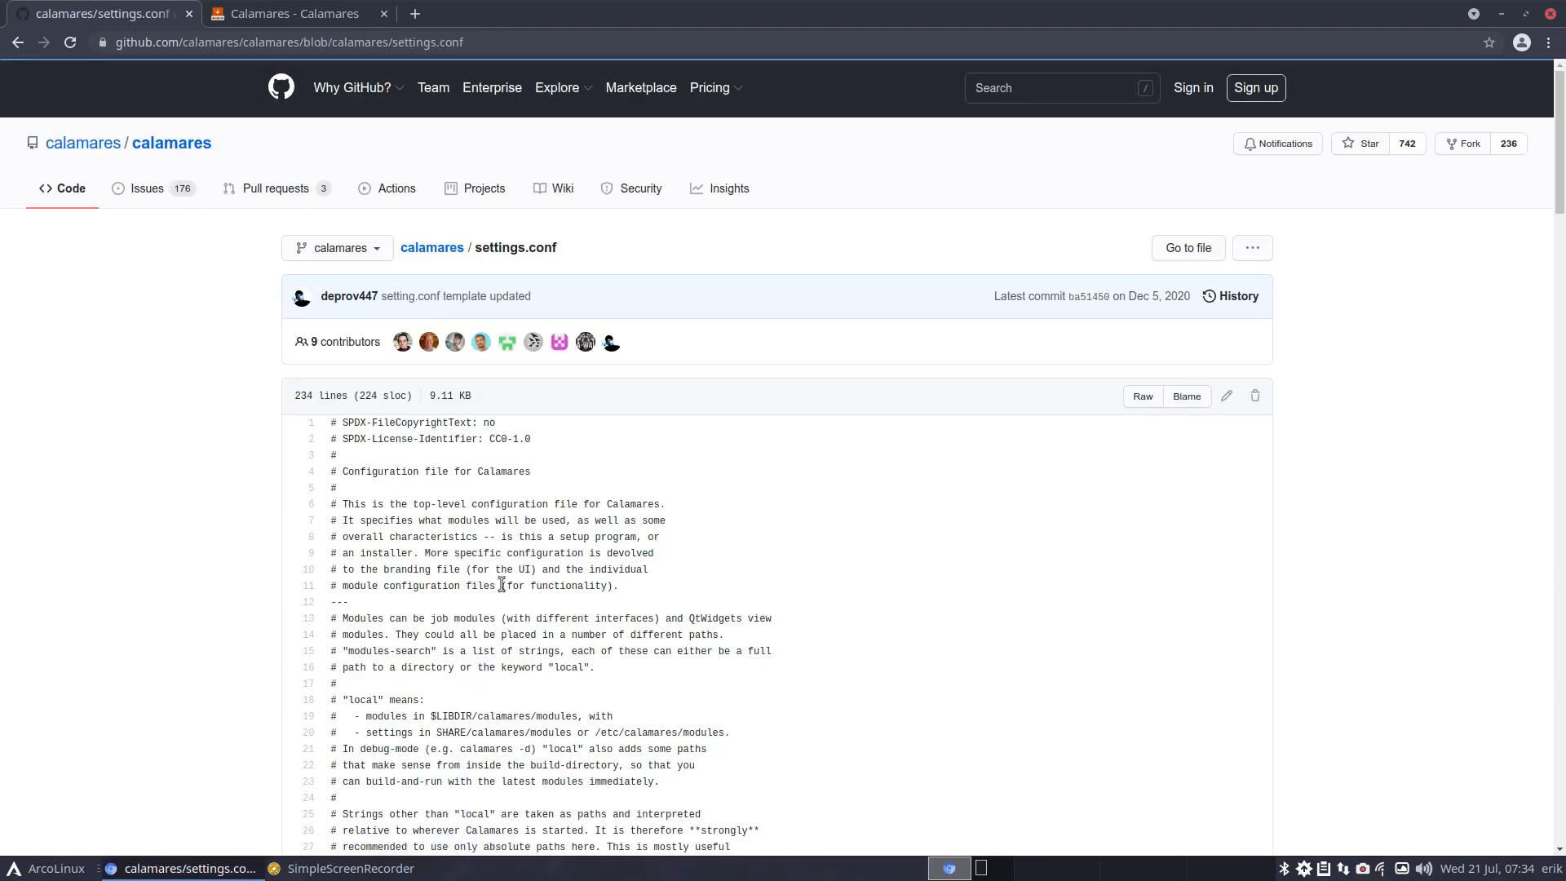
scroll(502, 530, down, 10)
scroll(502, 531, down, 15)
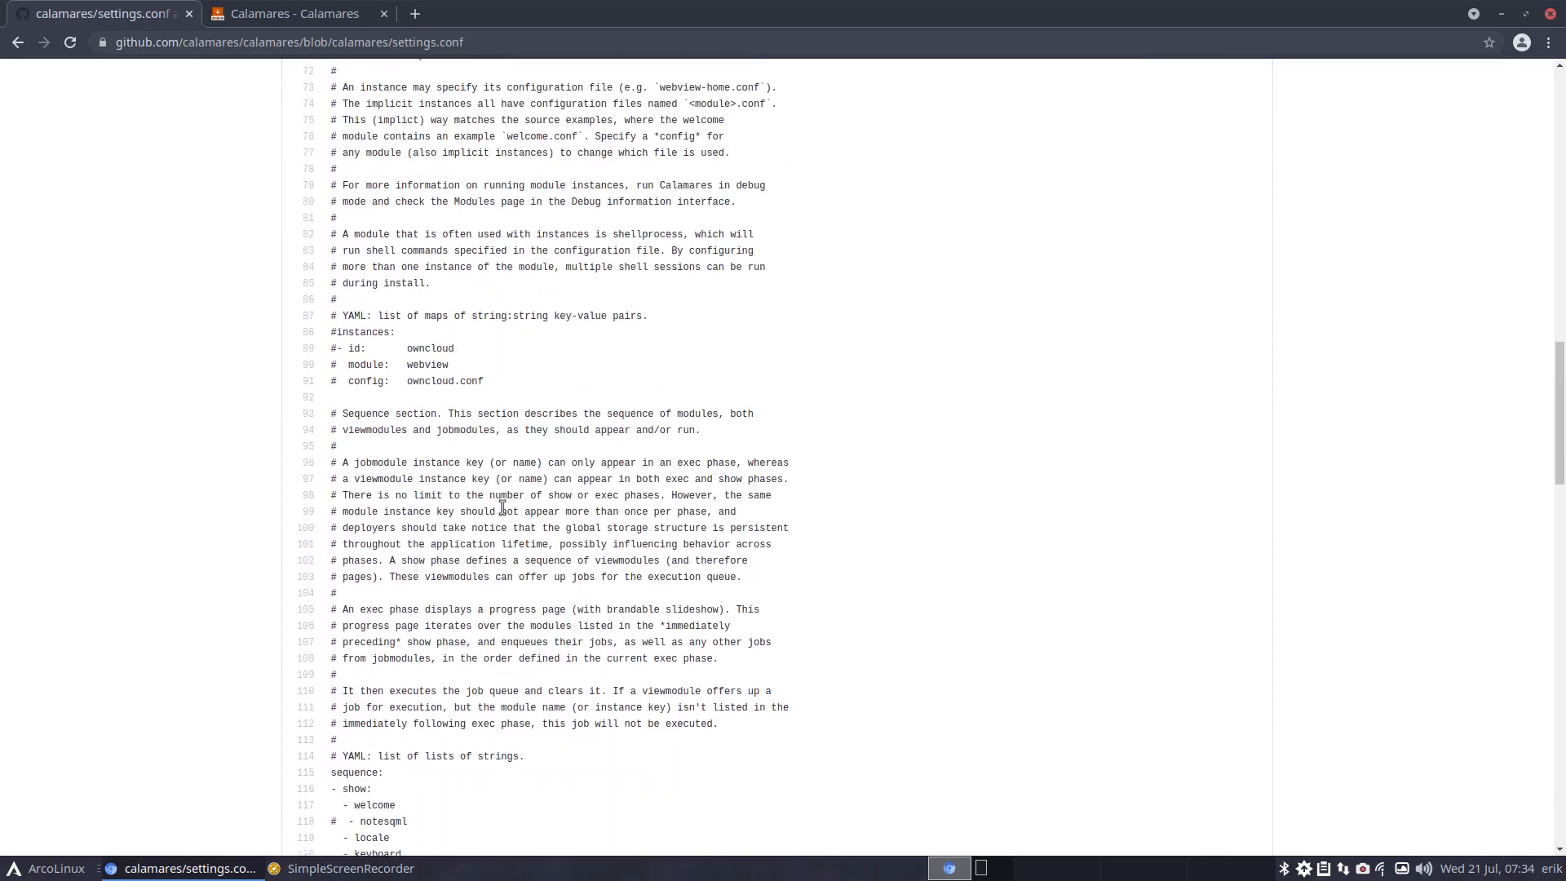
scroll(506, 507, down, 2)
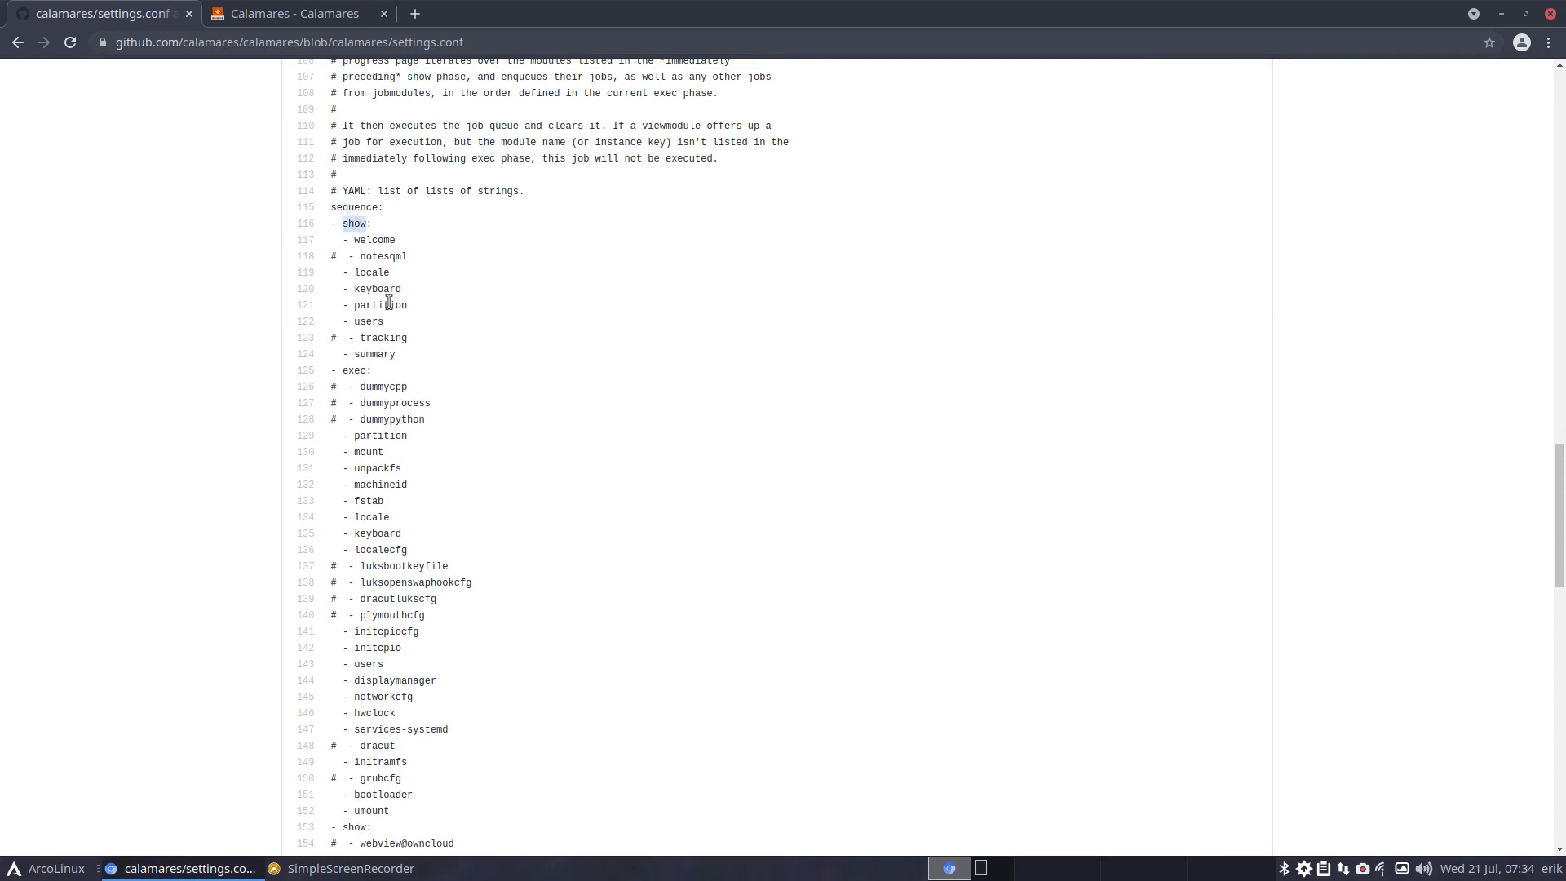
Examine the modules listed under the show phases of the sequence, from welcome through summary to finished
double_click(384, 241)
double_click(371, 276)
double_click(375, 288)
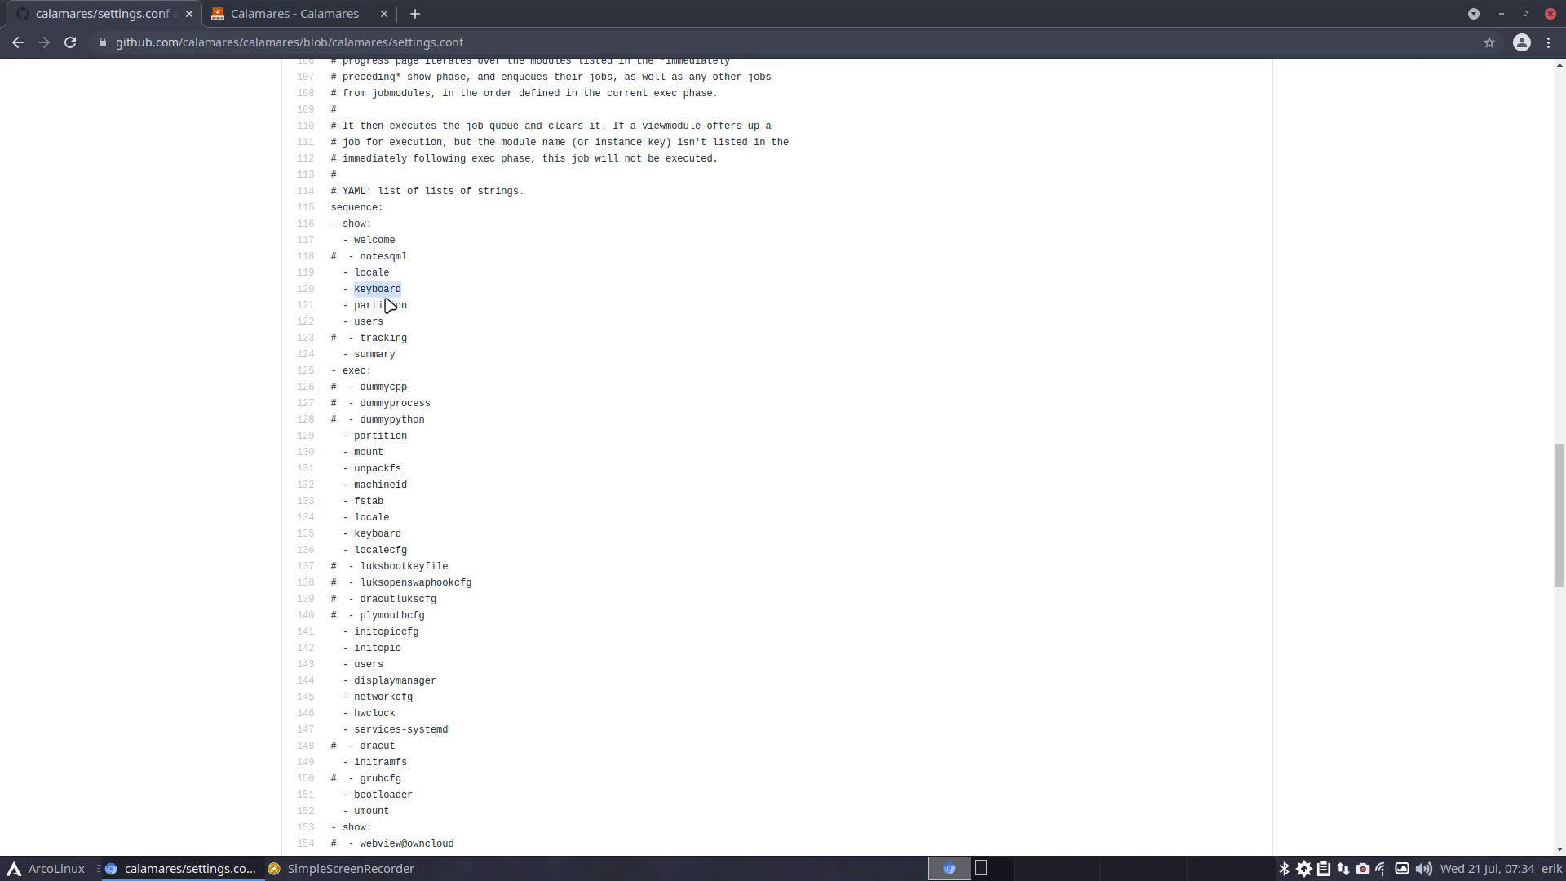
double_click(382, 307)
double_click(370, 322)
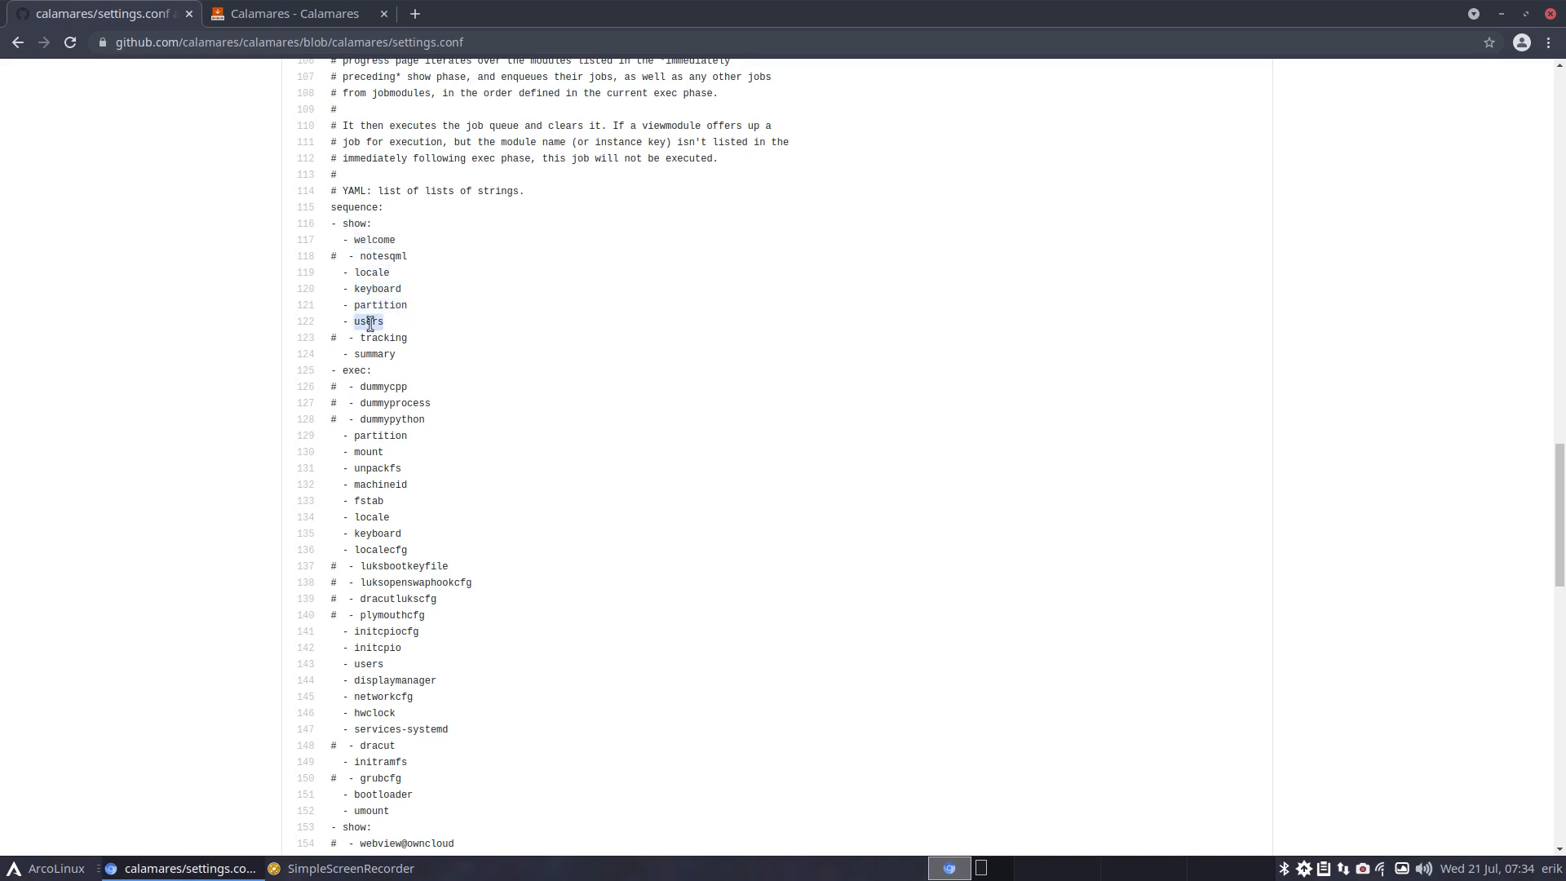
click(377, 352)
scroll(402, 775, down, 4)
drag(366, 558, 399, 557)
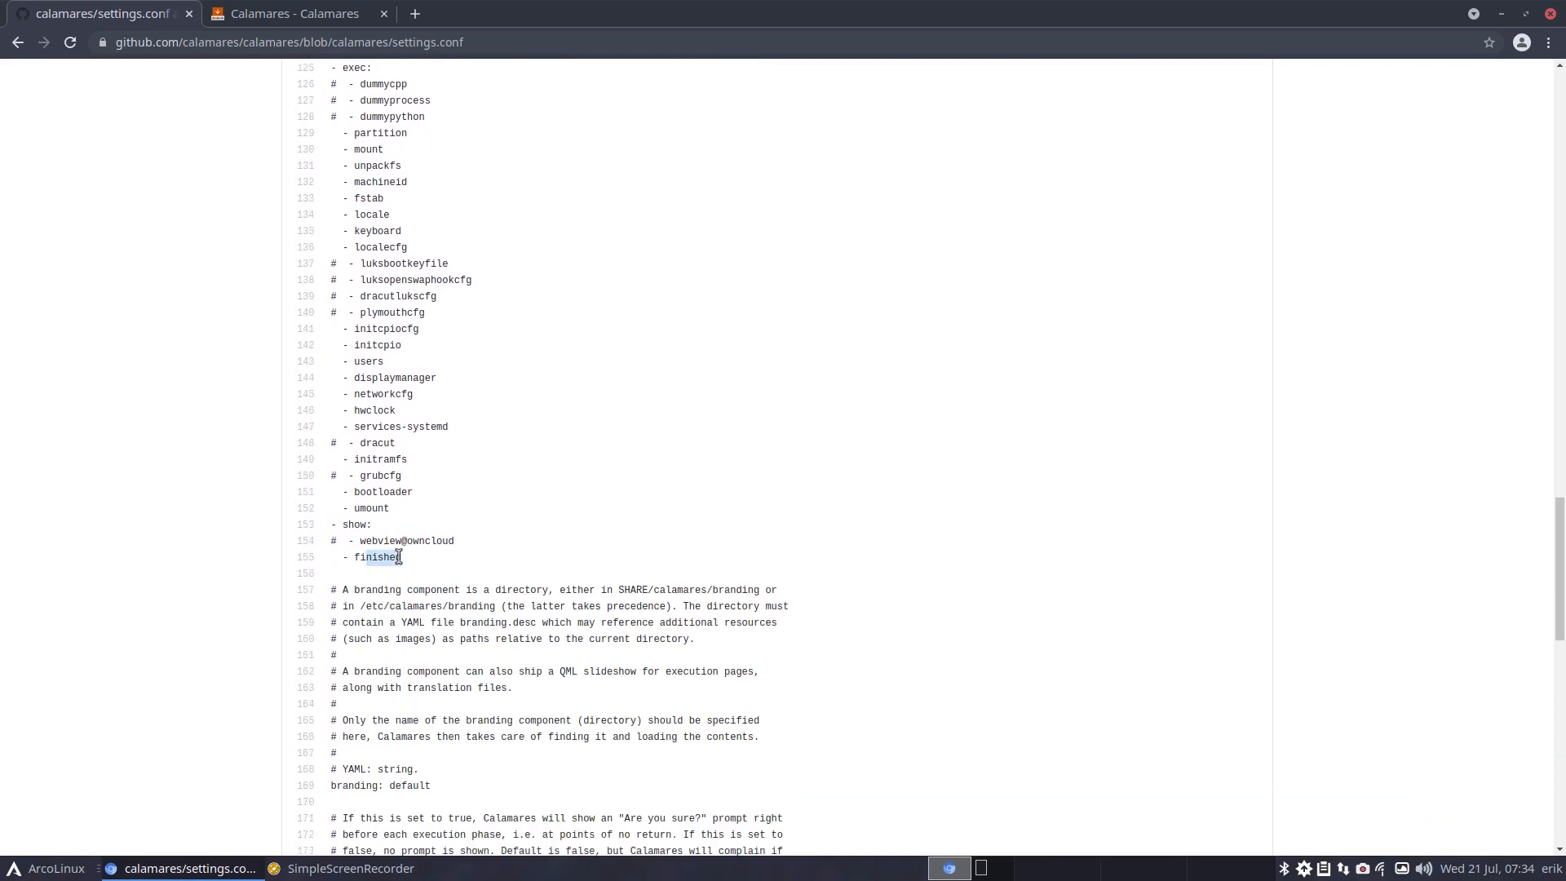
Return to the repository's file list and view the grubcfg module folder under src/modules
click(17, 43)
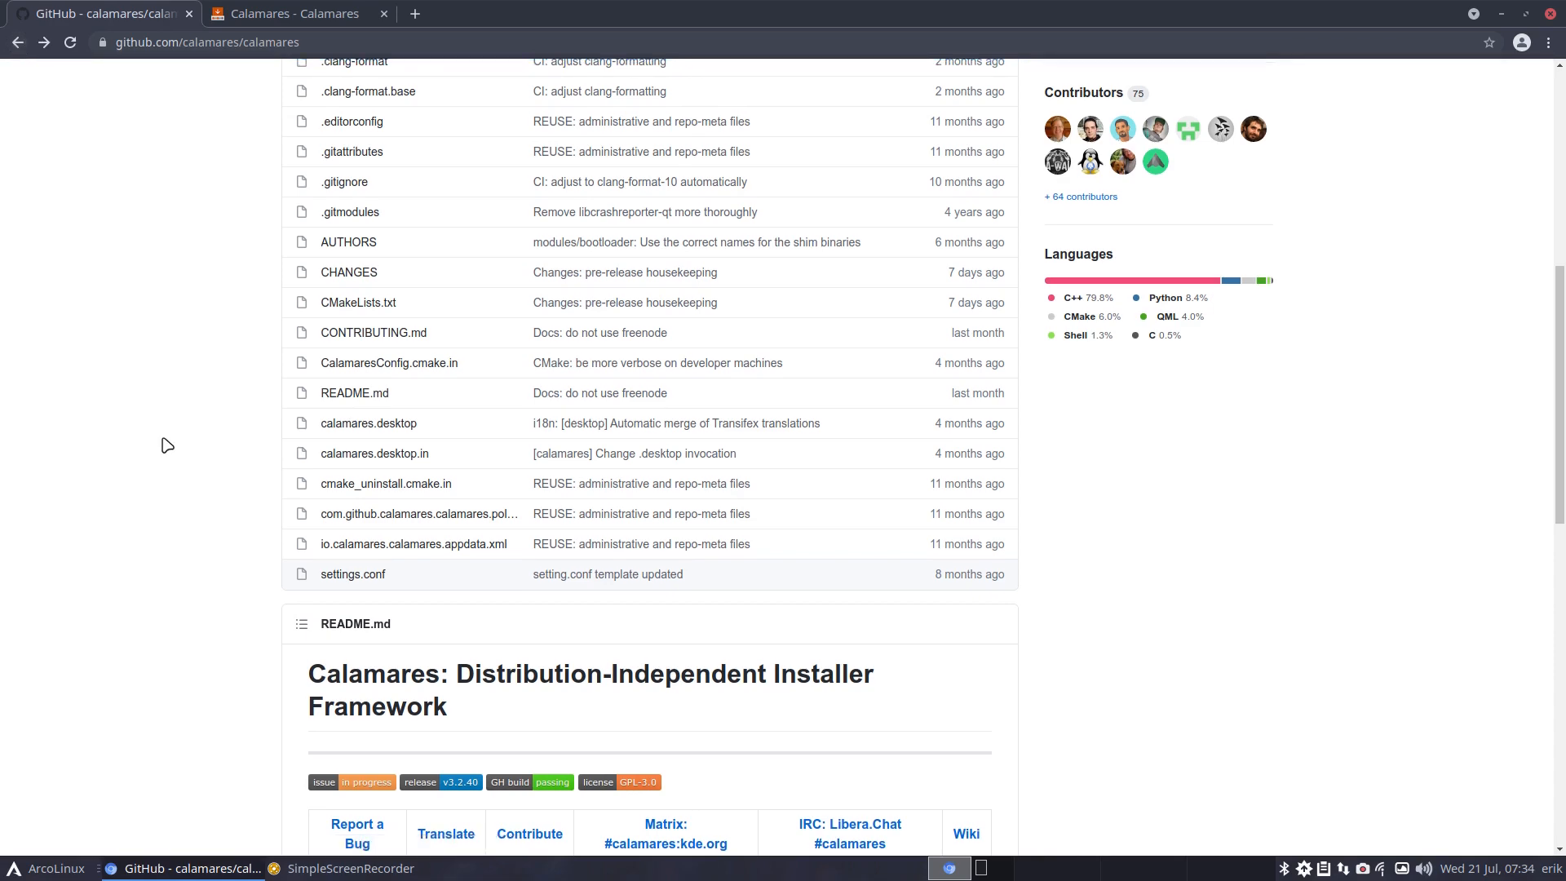
scroll(173, 459, up, 4)
click(328, 376)
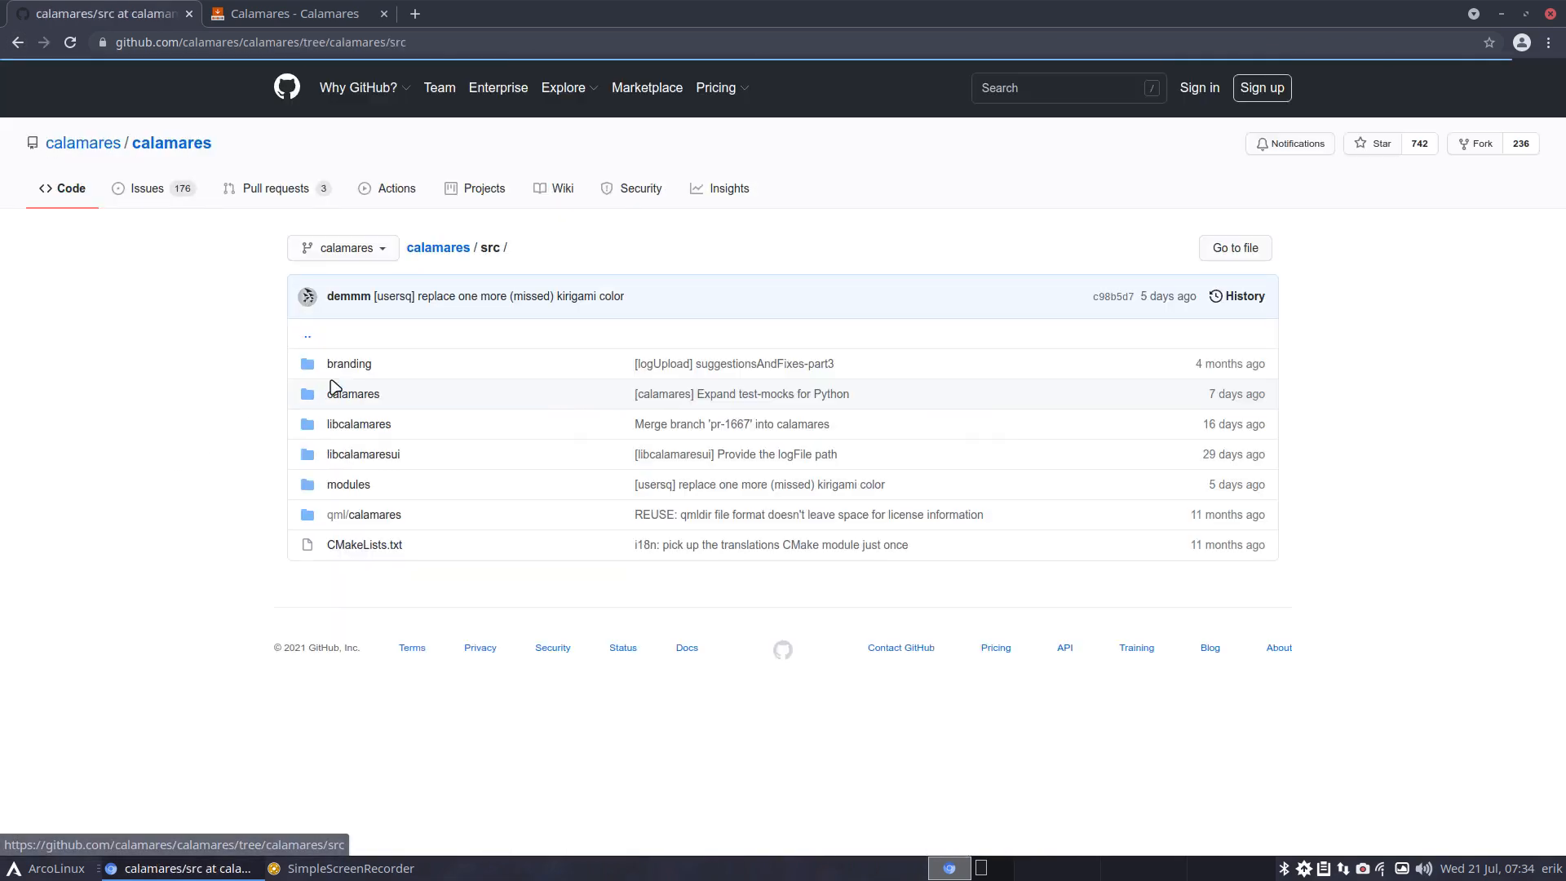
click(377, 486)
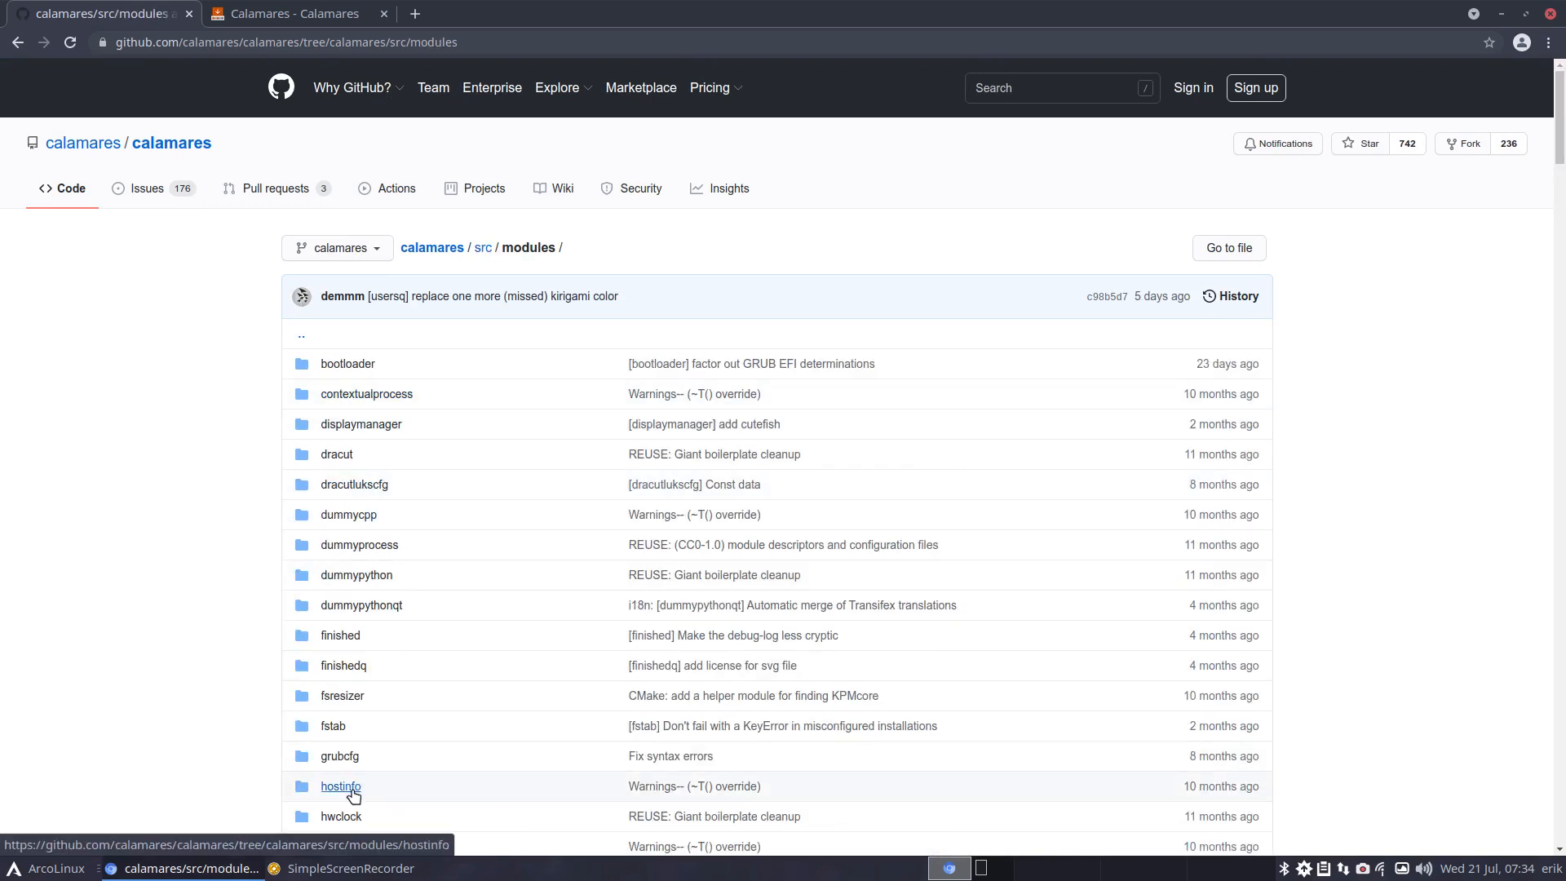
scroll(373, 692, down, 4)
click(340, 454)
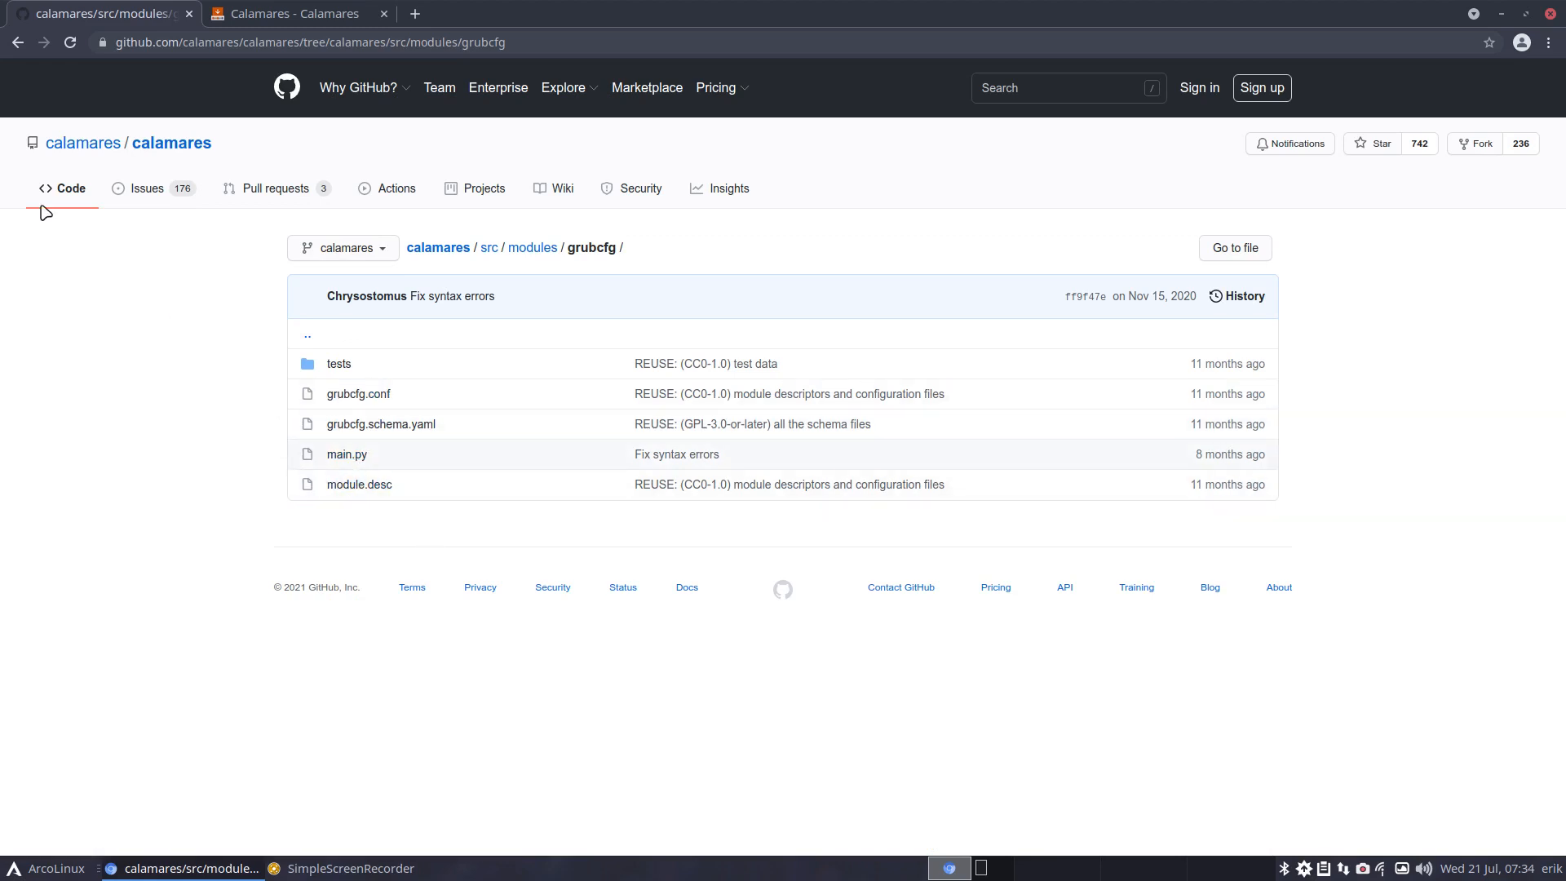
Go back to the src folder, open its branding directory and read through the README down to Project Layout
click(18, 42)
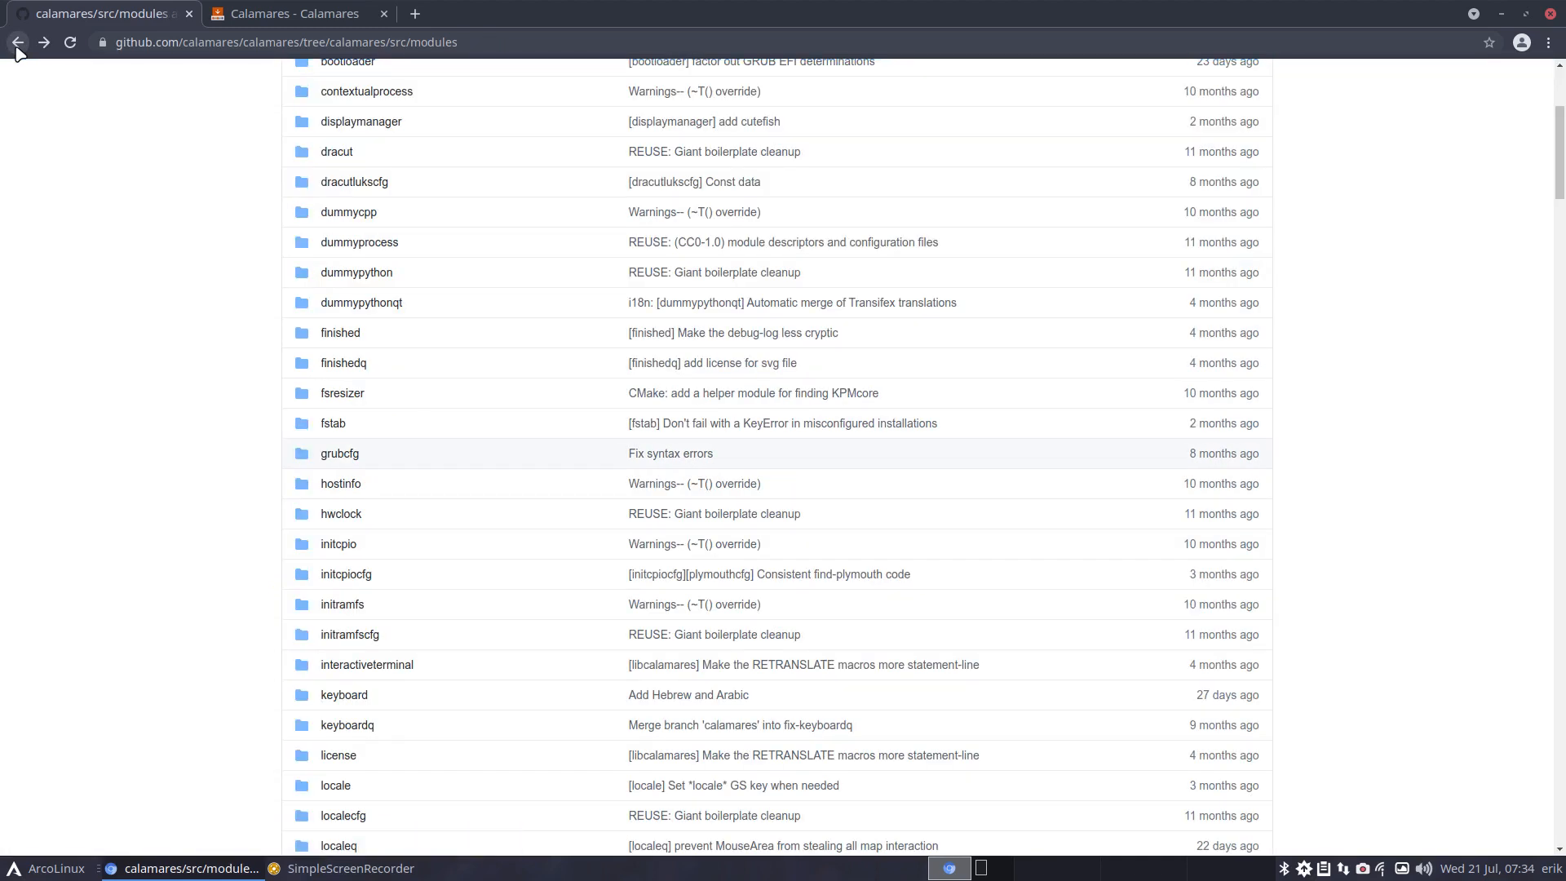
click(17, 43)
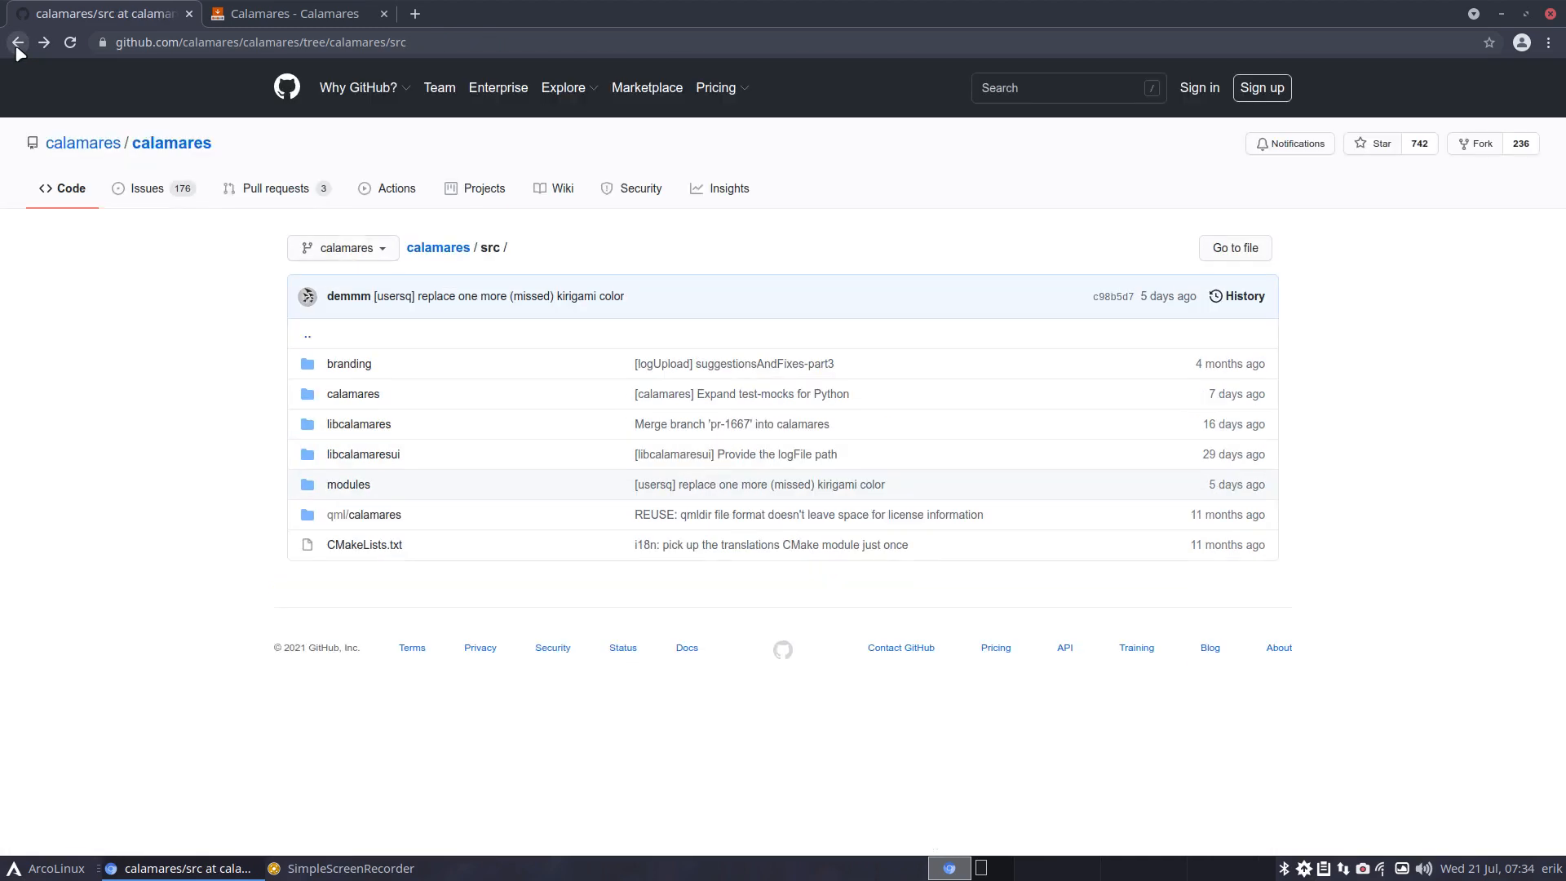
click(365, 360)
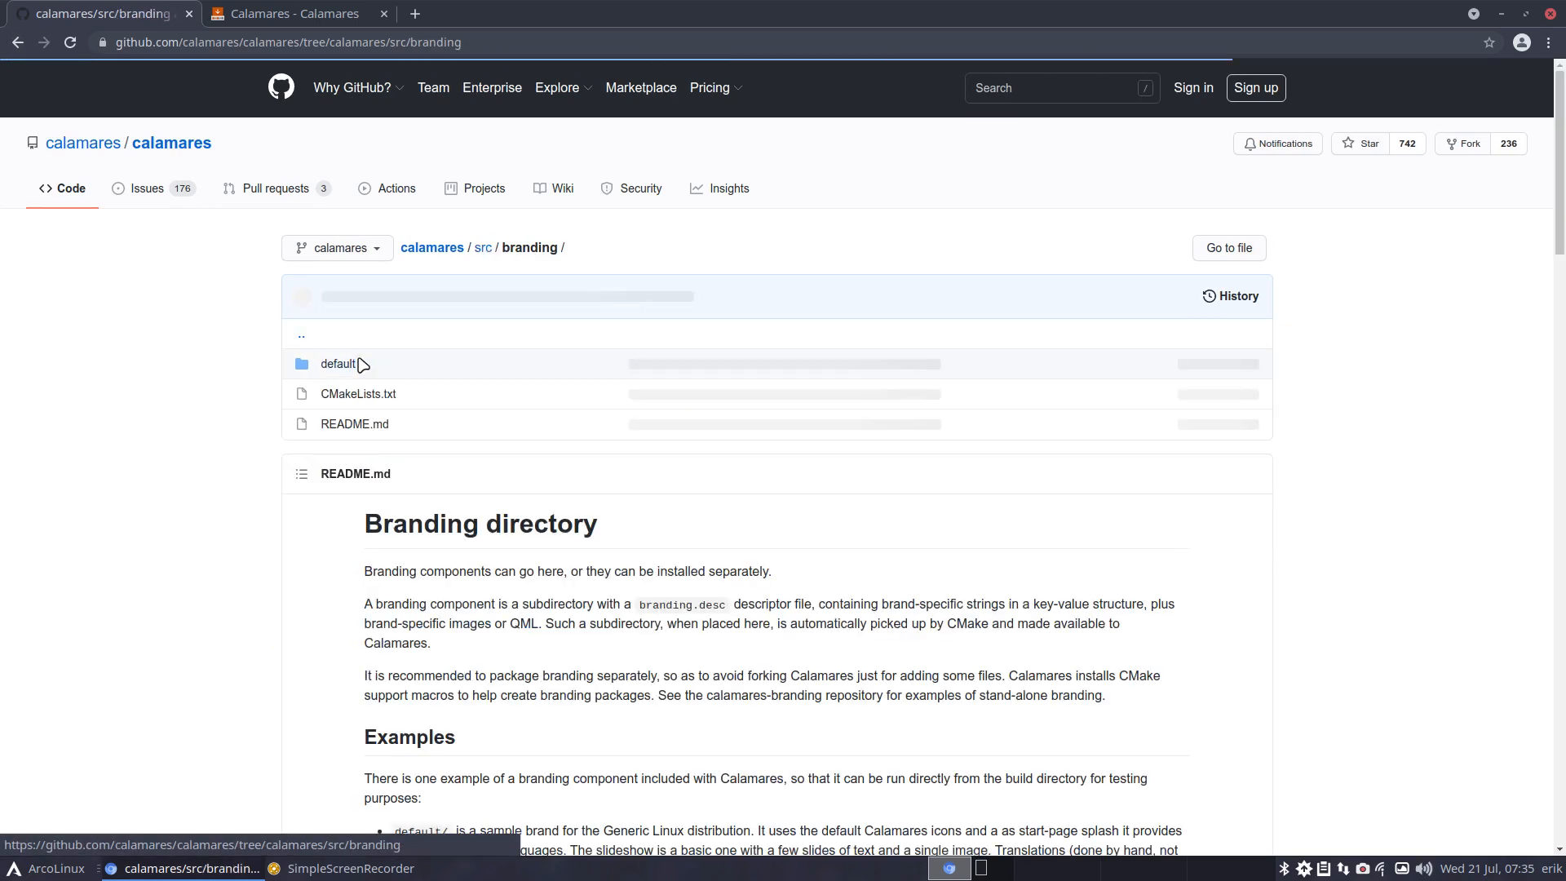
scroll(606, 568, down, 10)
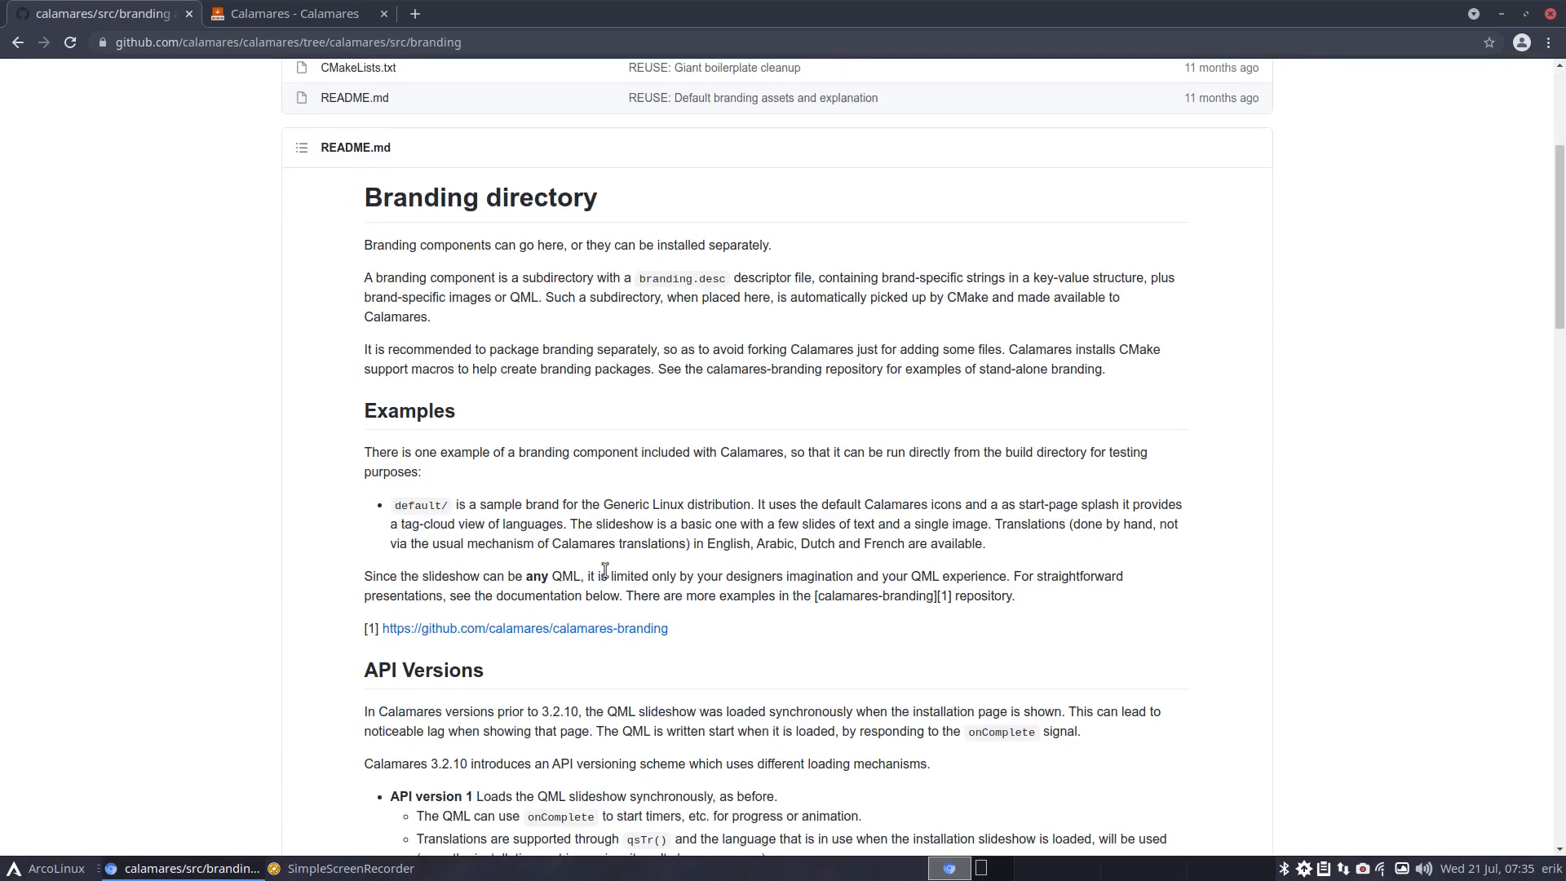
scroll(608, 575, down, 10)
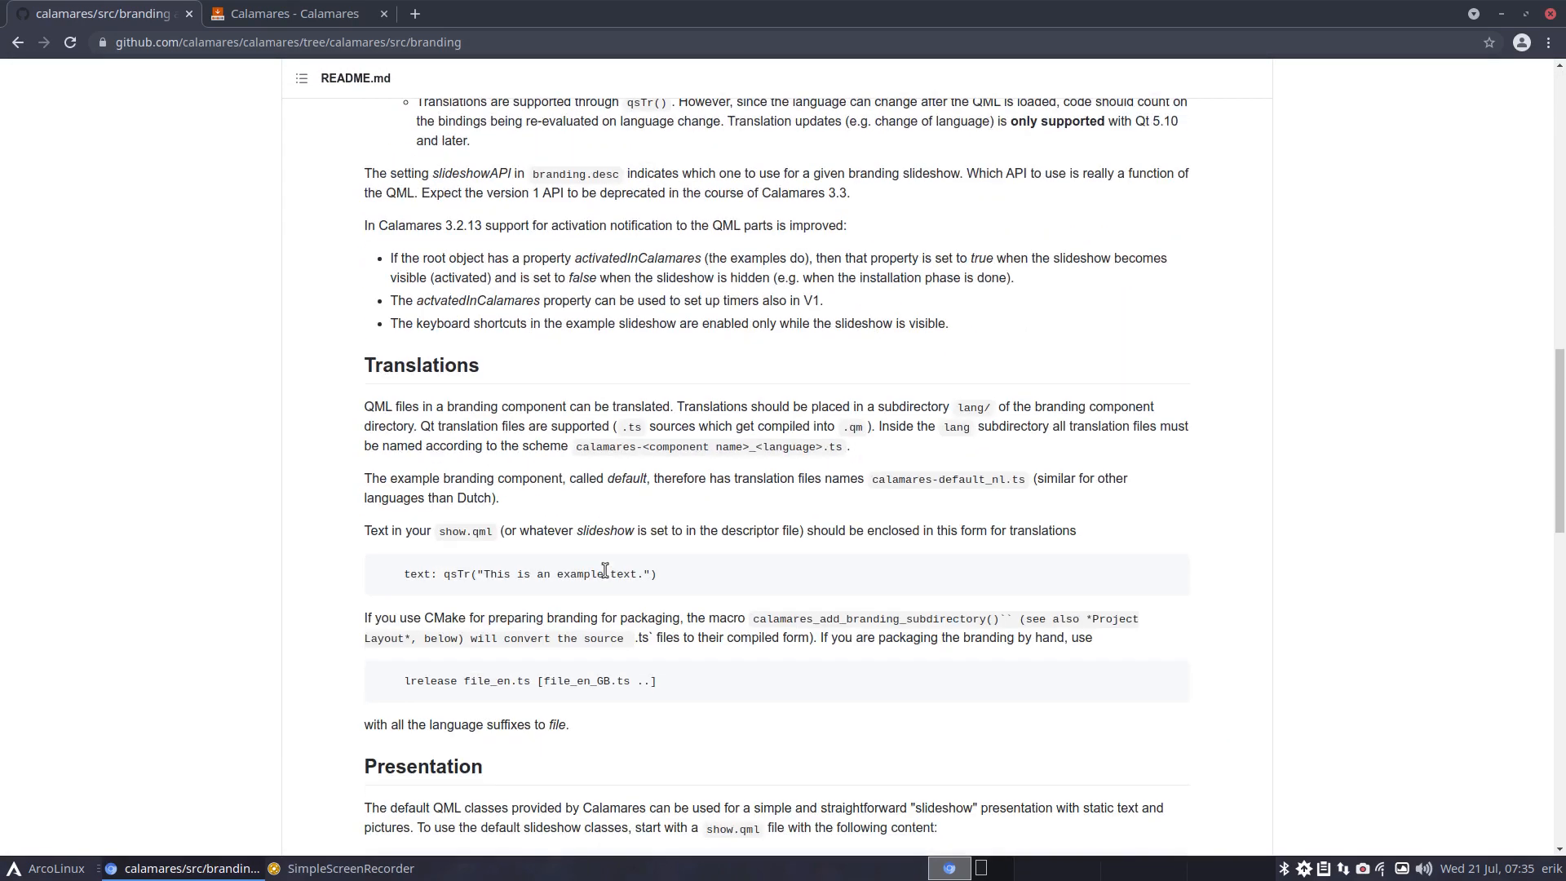
scroll(606, 571, down, 10)
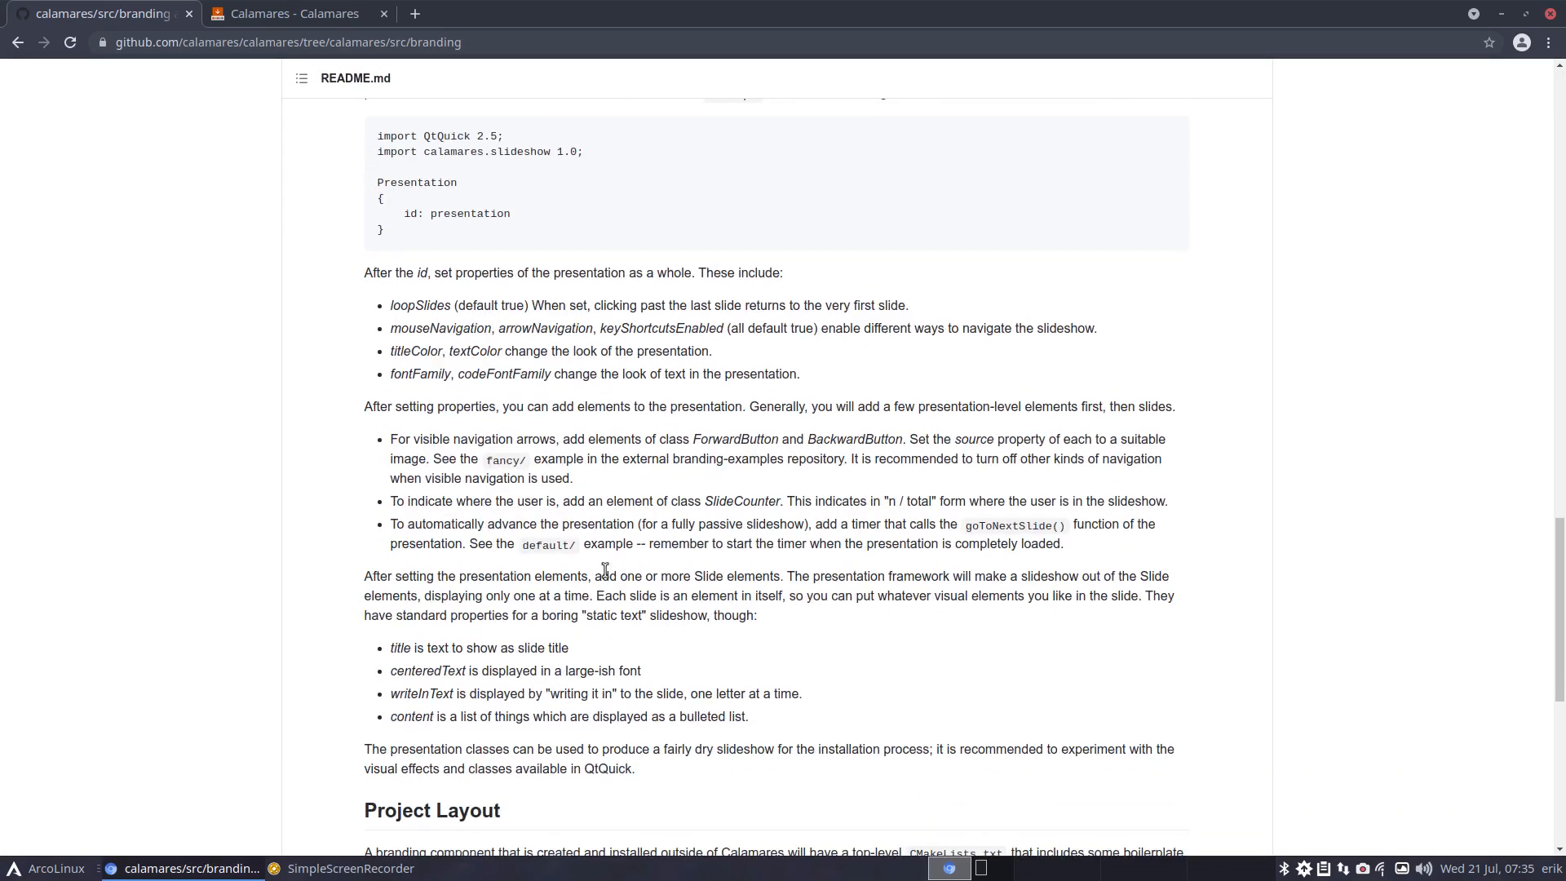
scroll(607, 576, down, 2)
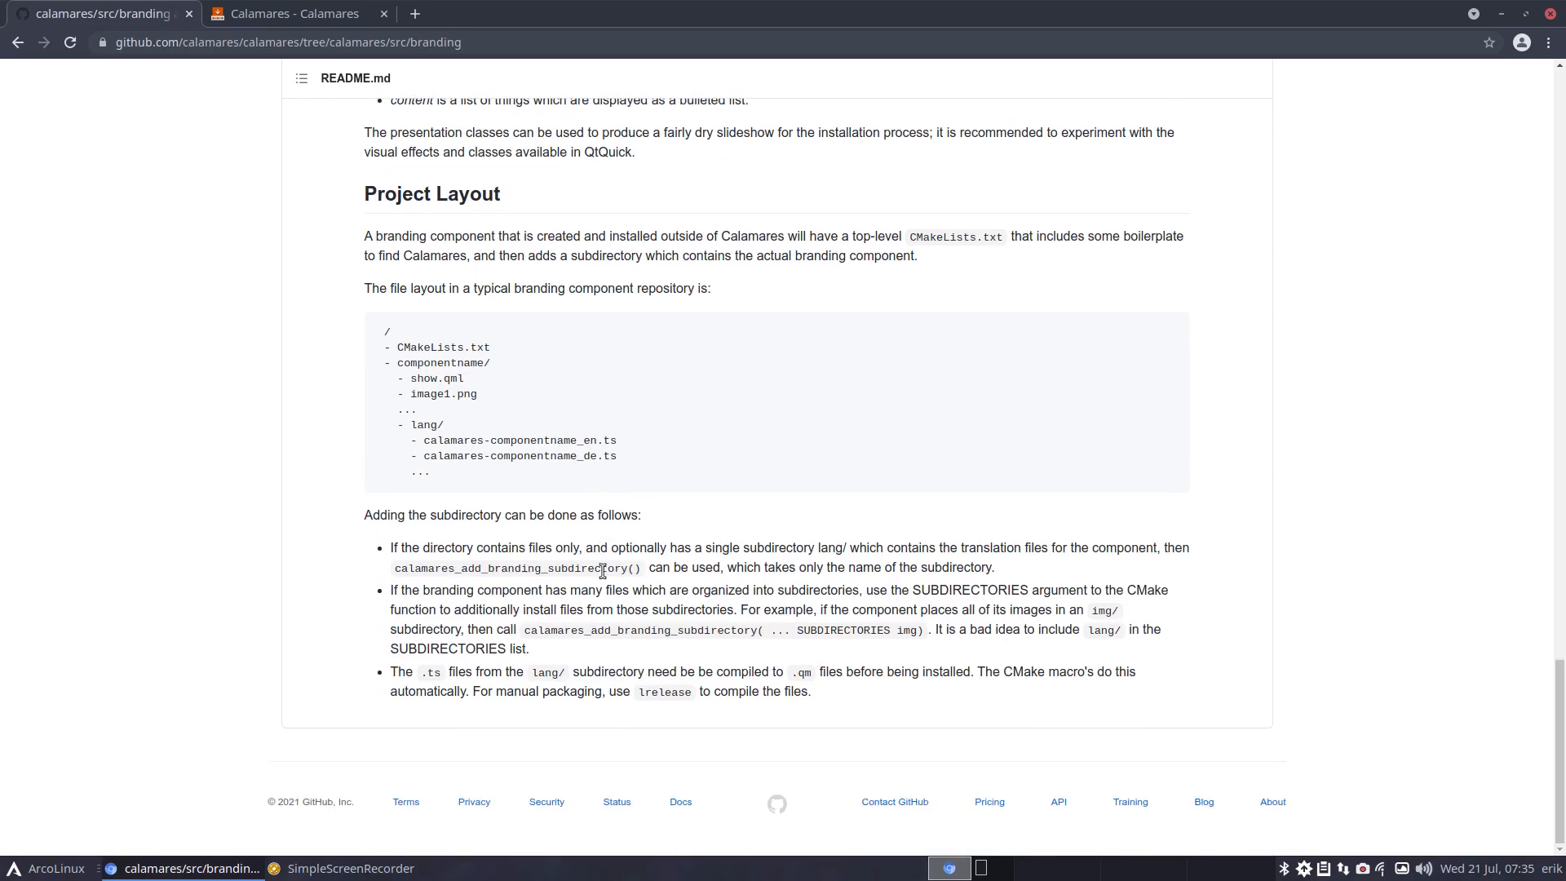
View the files in the default branding folder, then return to the branding directory
scroll(603, 570, up, 20)
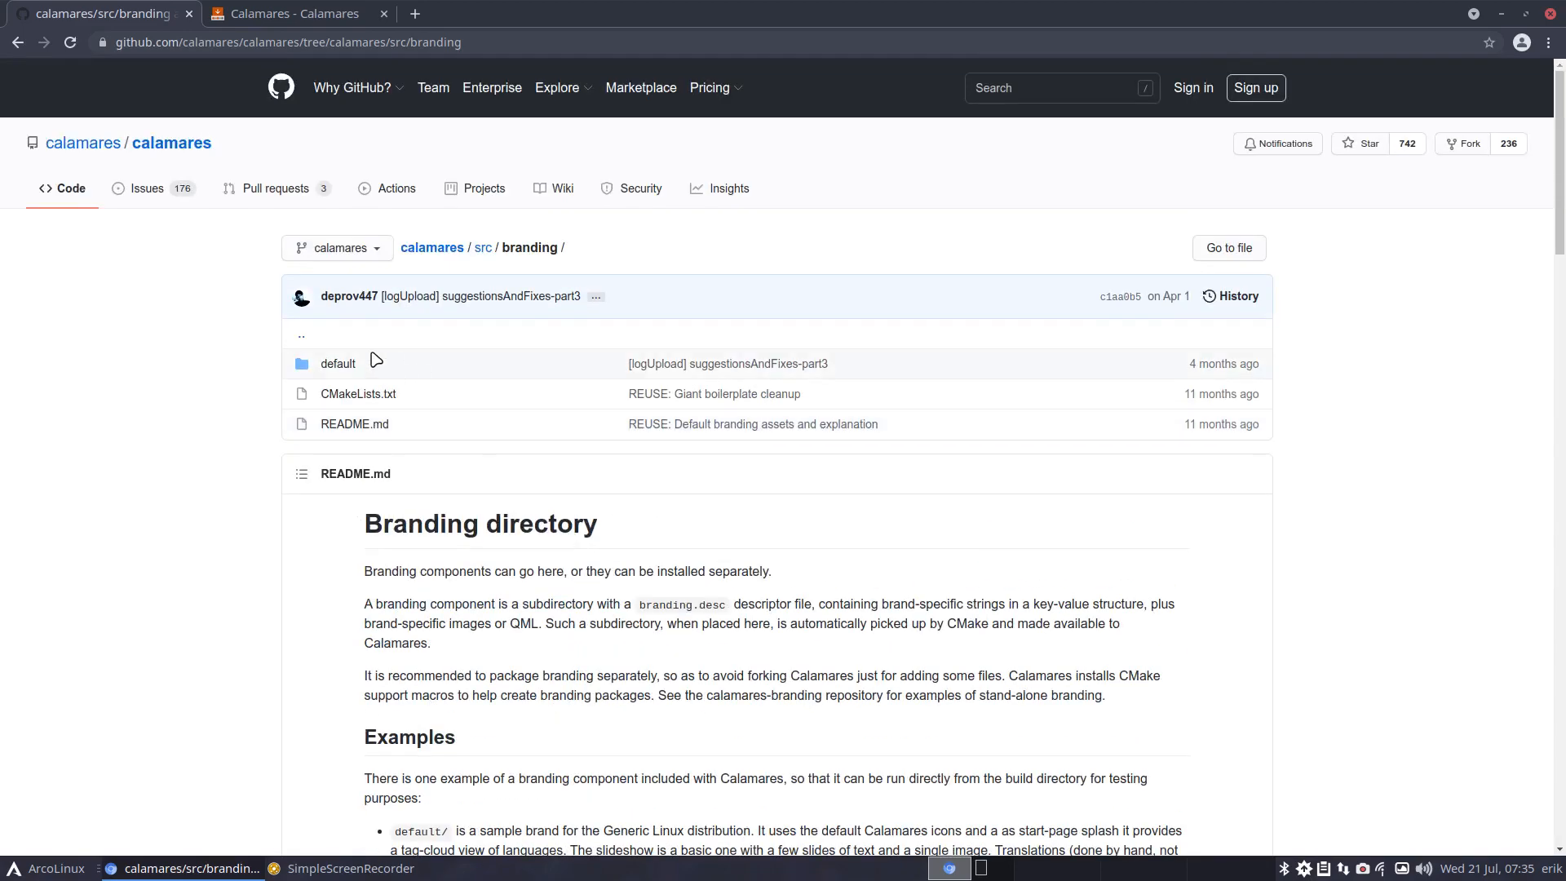
click(343, 363)
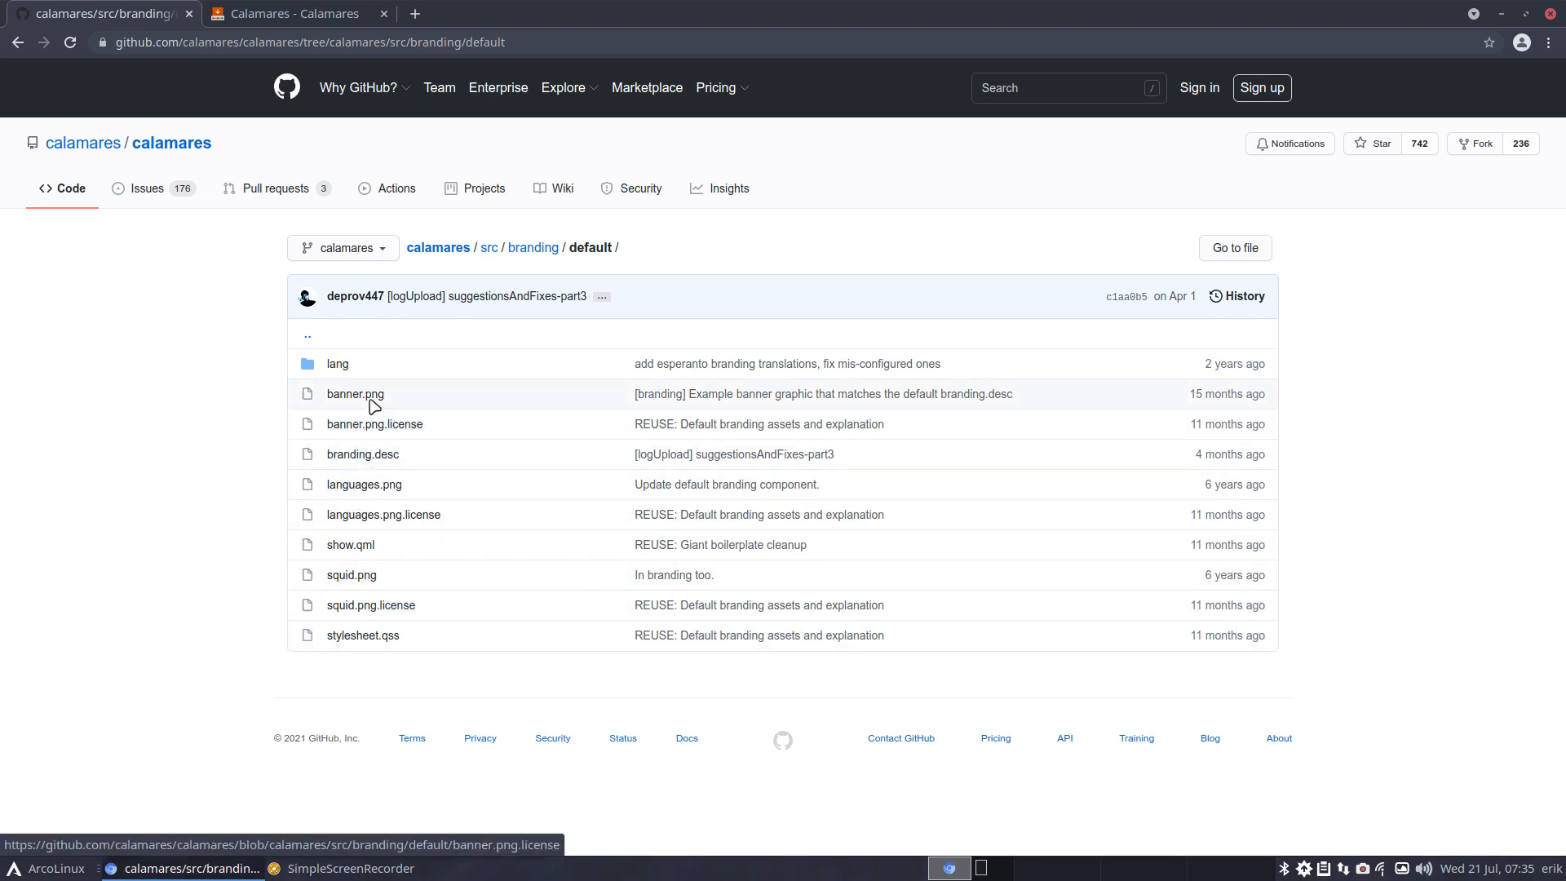
click(534, 248)
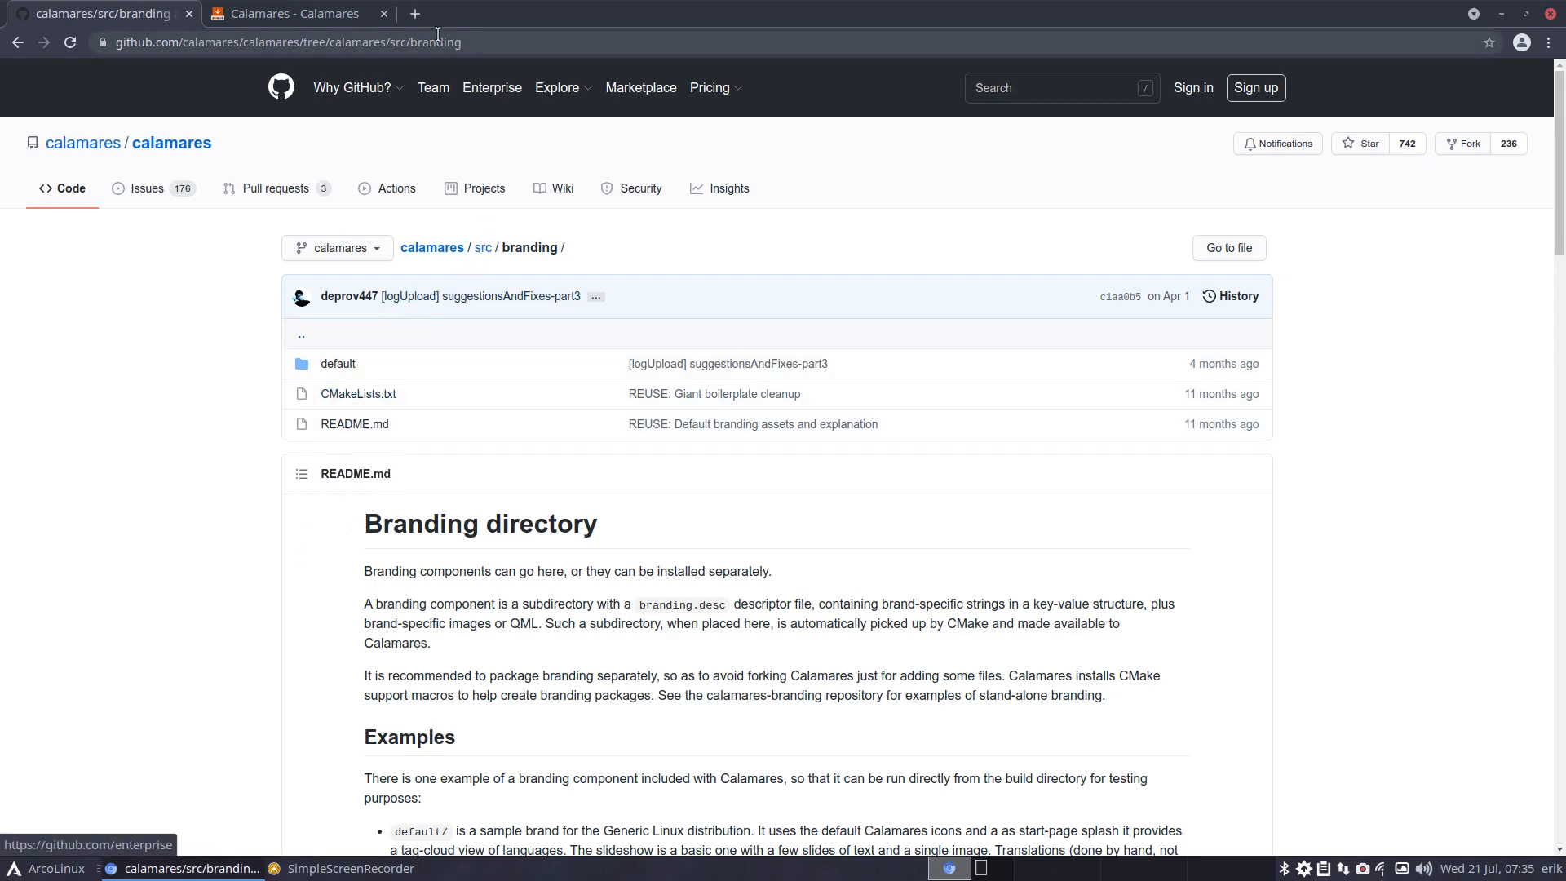
Search Google for "github calamares branding" in a new tab
click(415, 14)
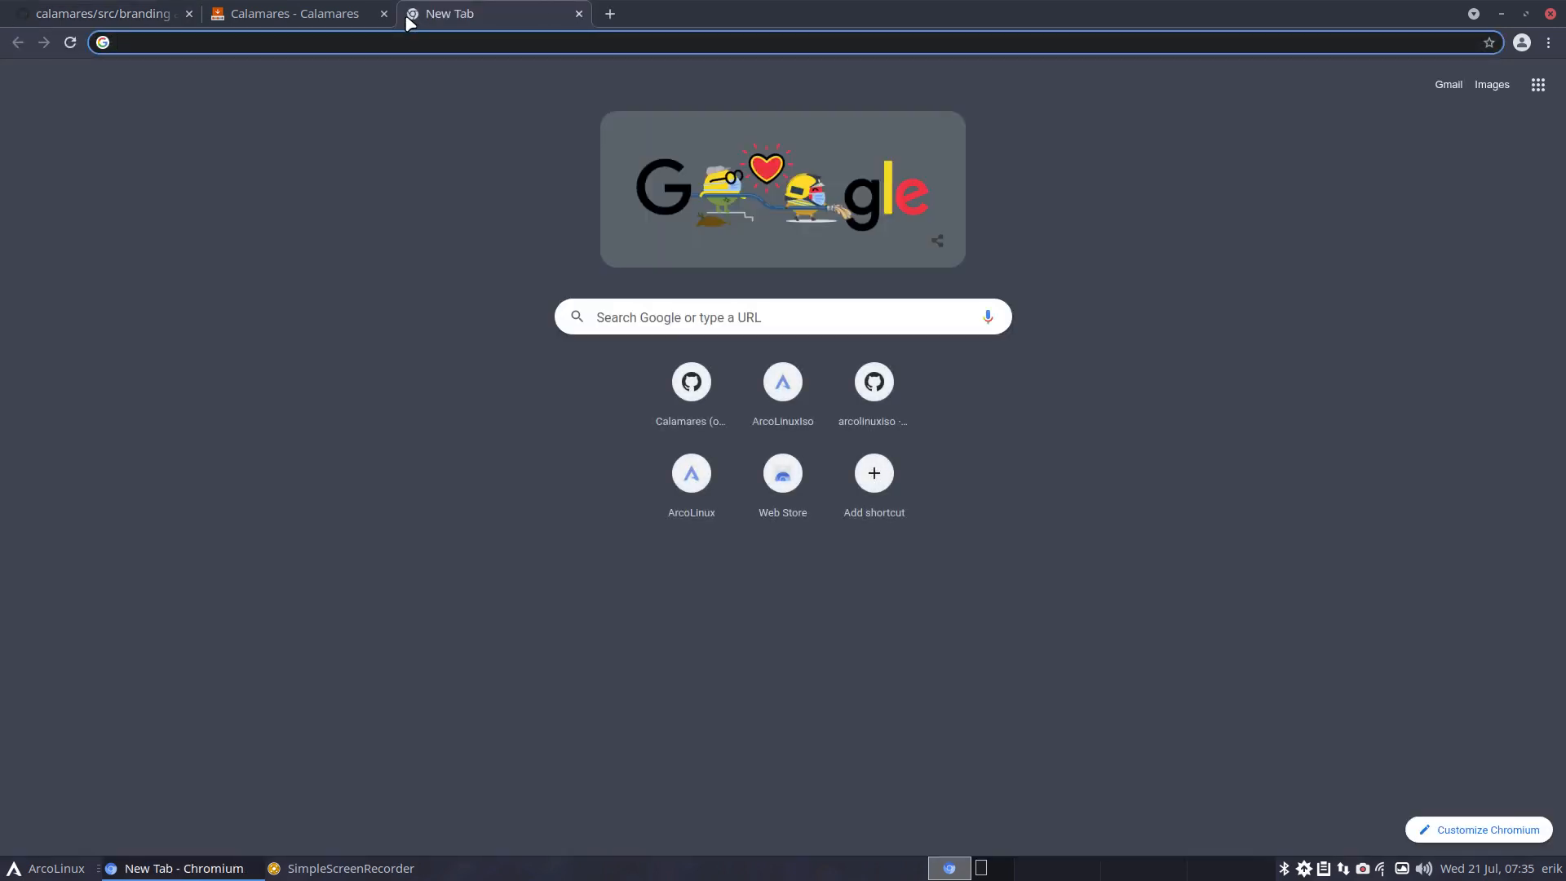
text(github)
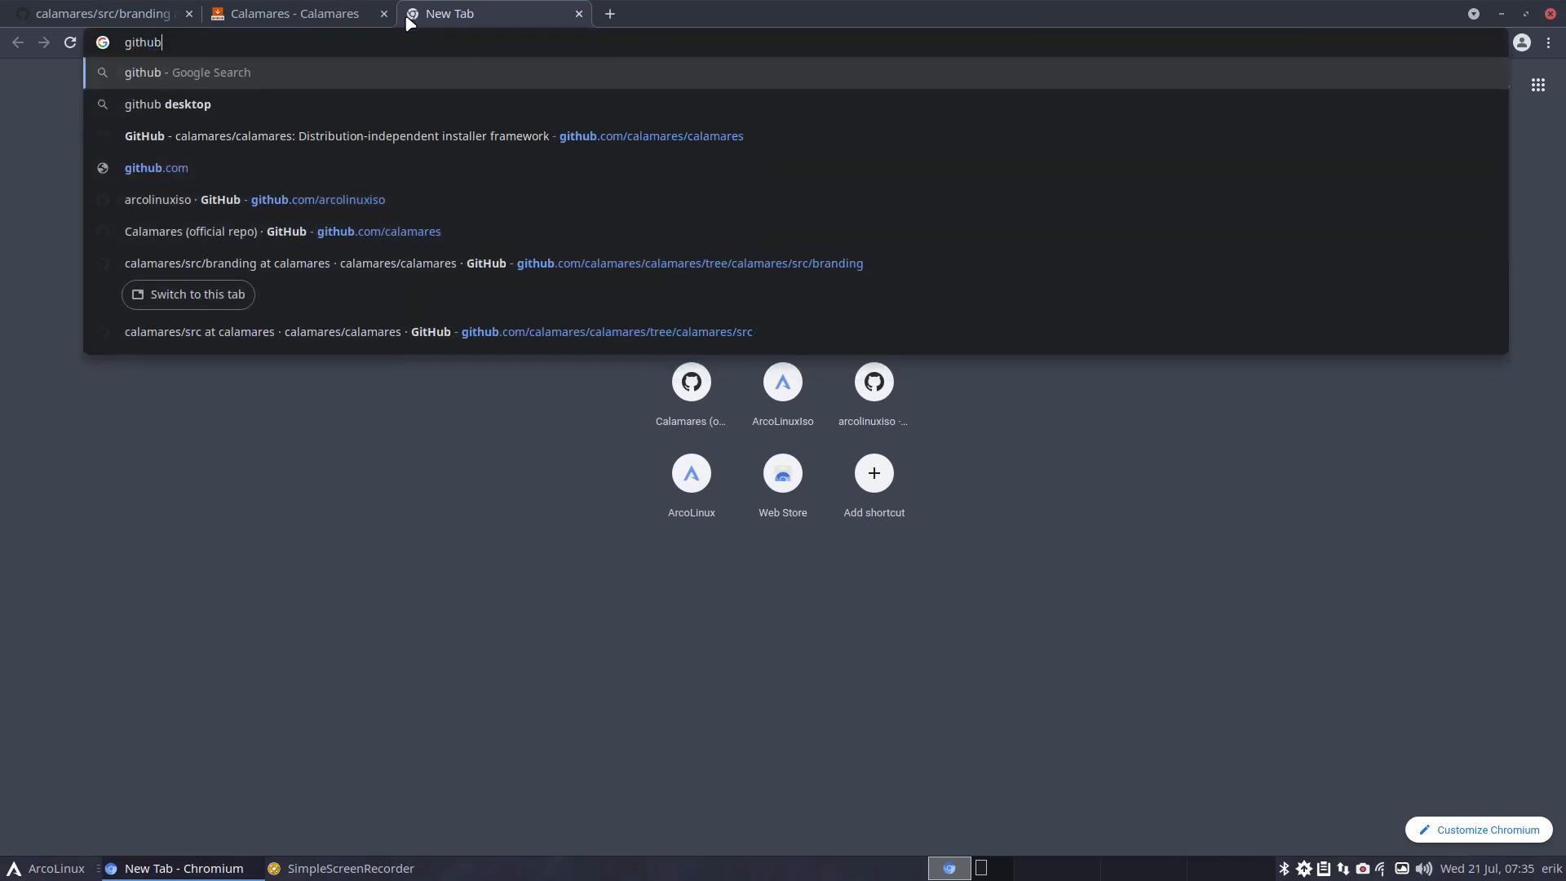
text( calamare)
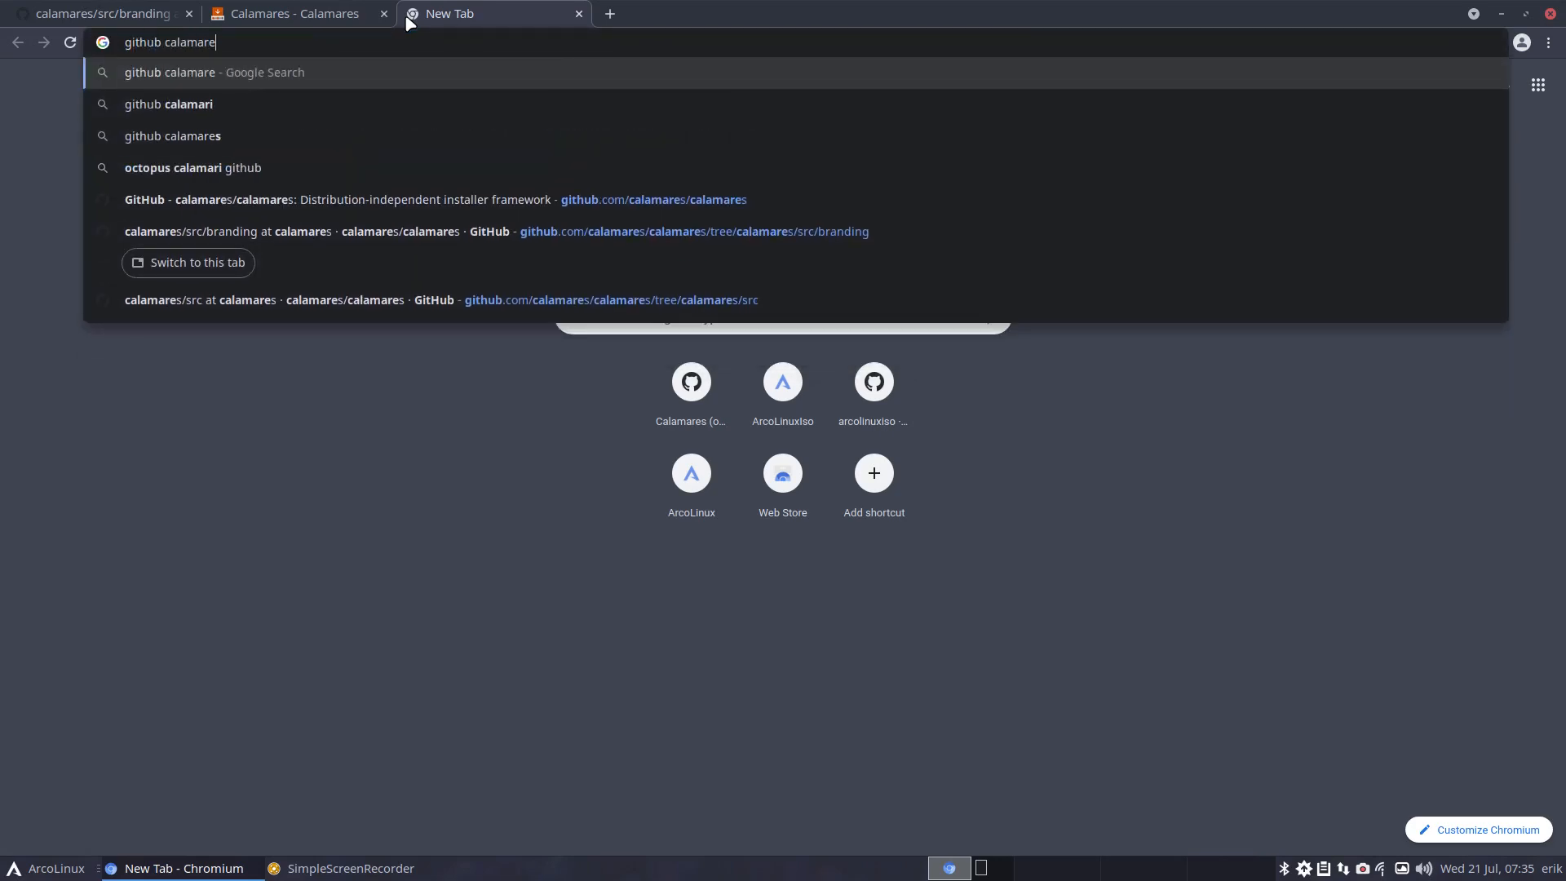
text(s branding)
key(Return)
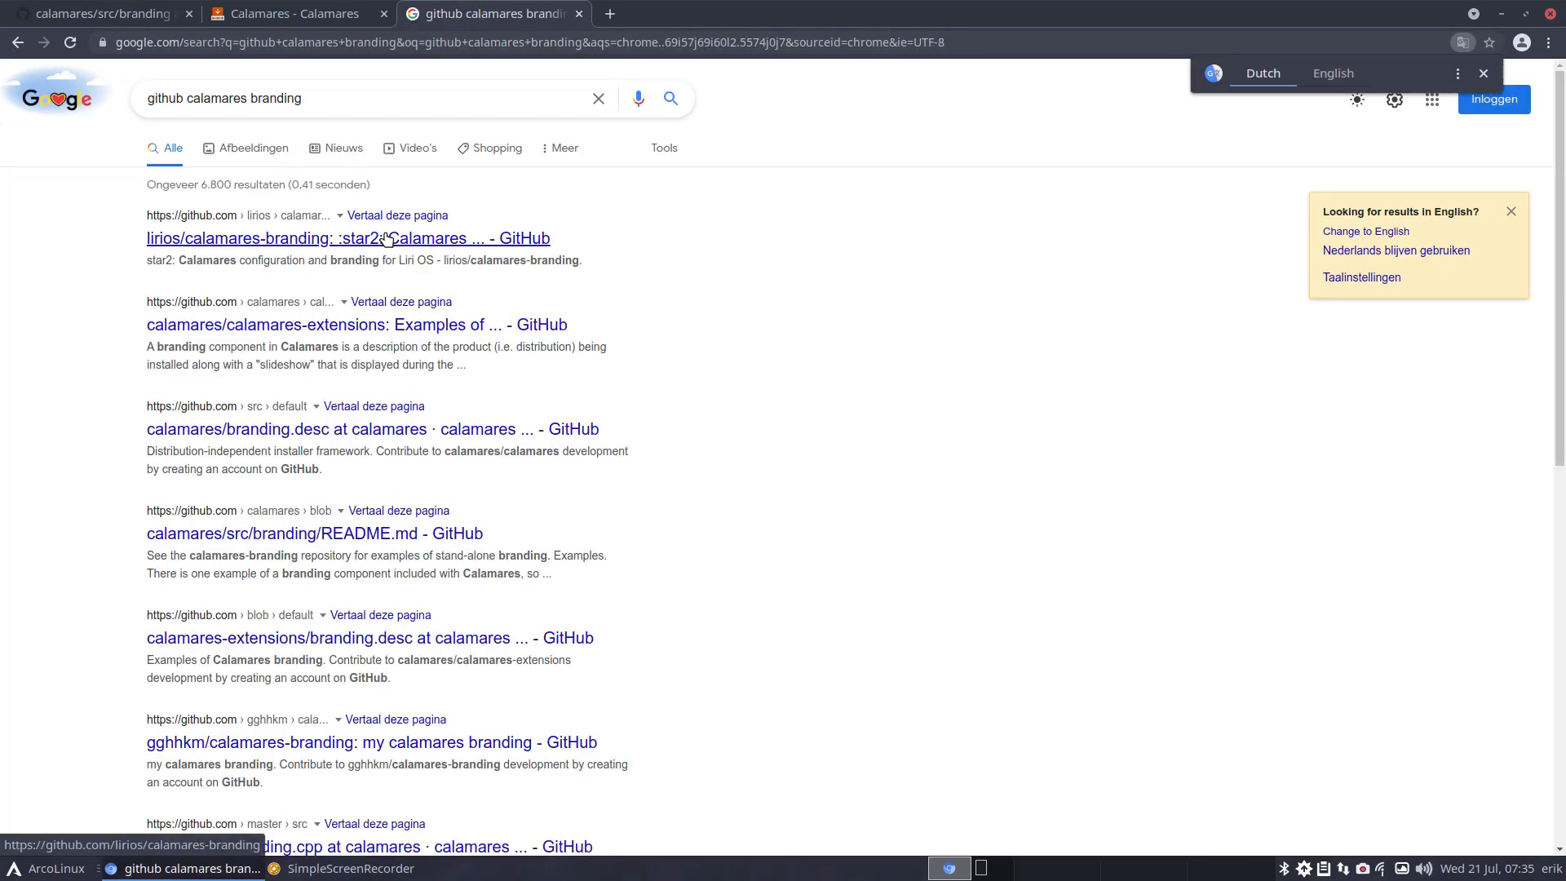
Review the file list and README of the lirios/calamares-branding repository, then return to the search results
click(285, 239)
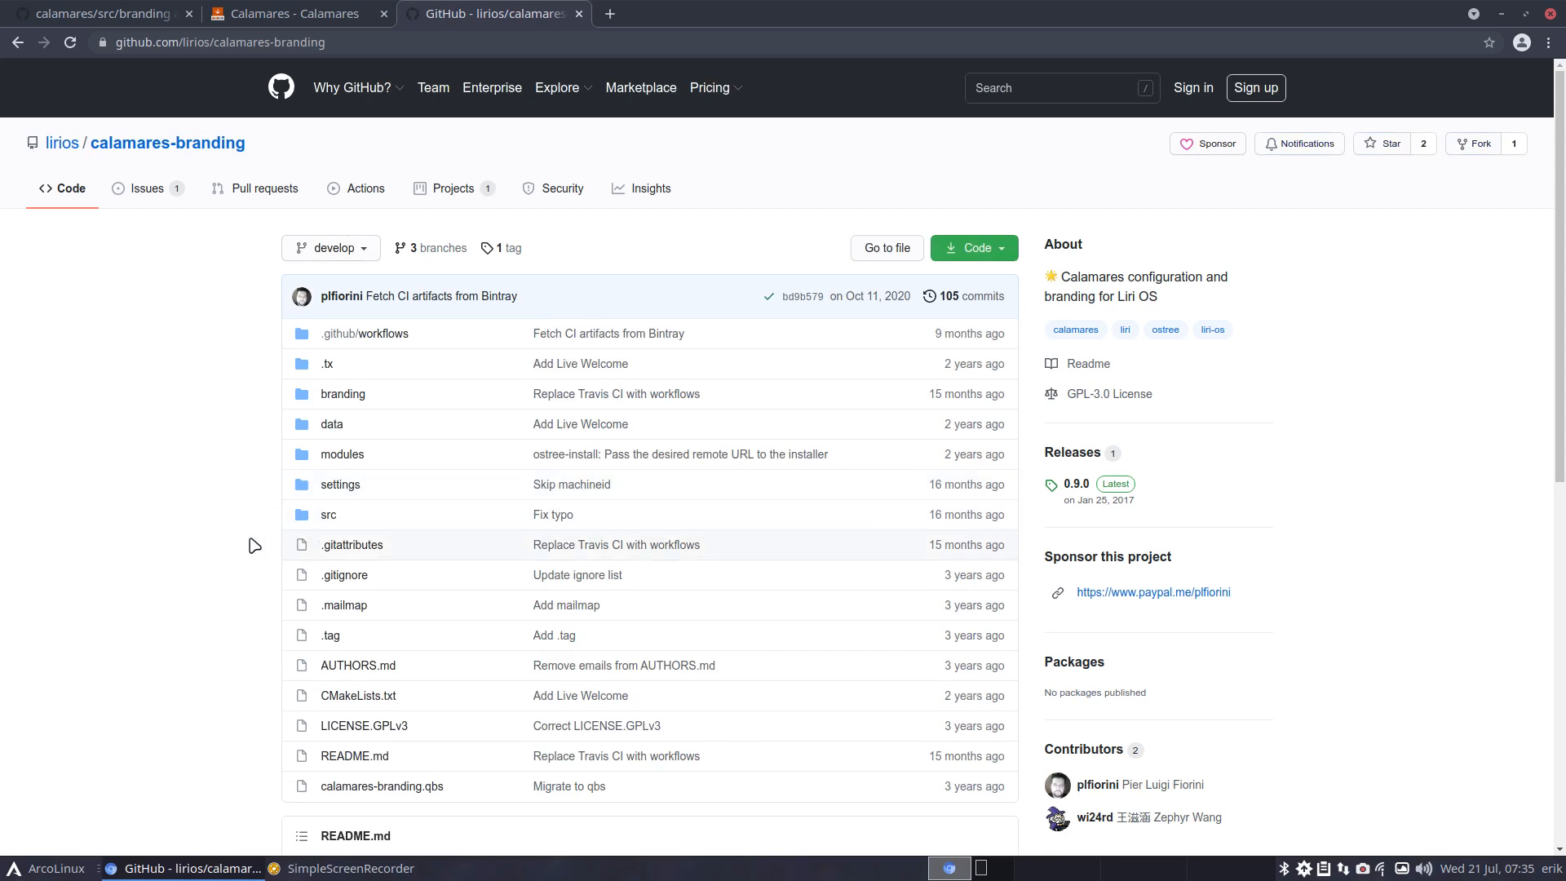
scroll(210, 538, down, 5)
scroll(218, 540, down, 3)
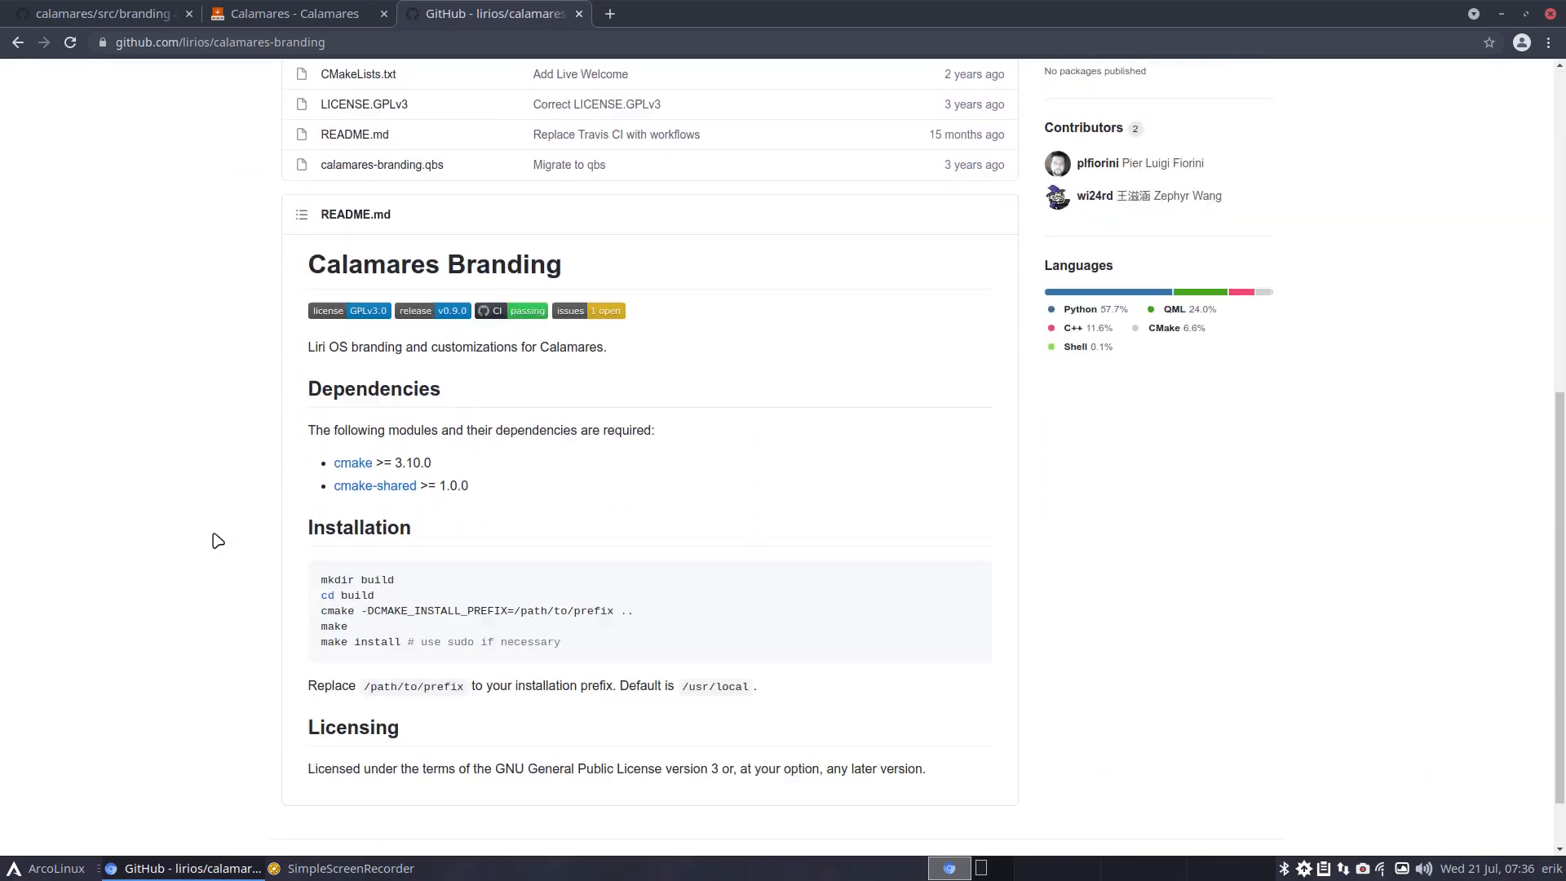
scroll(218, 541, up, 8)
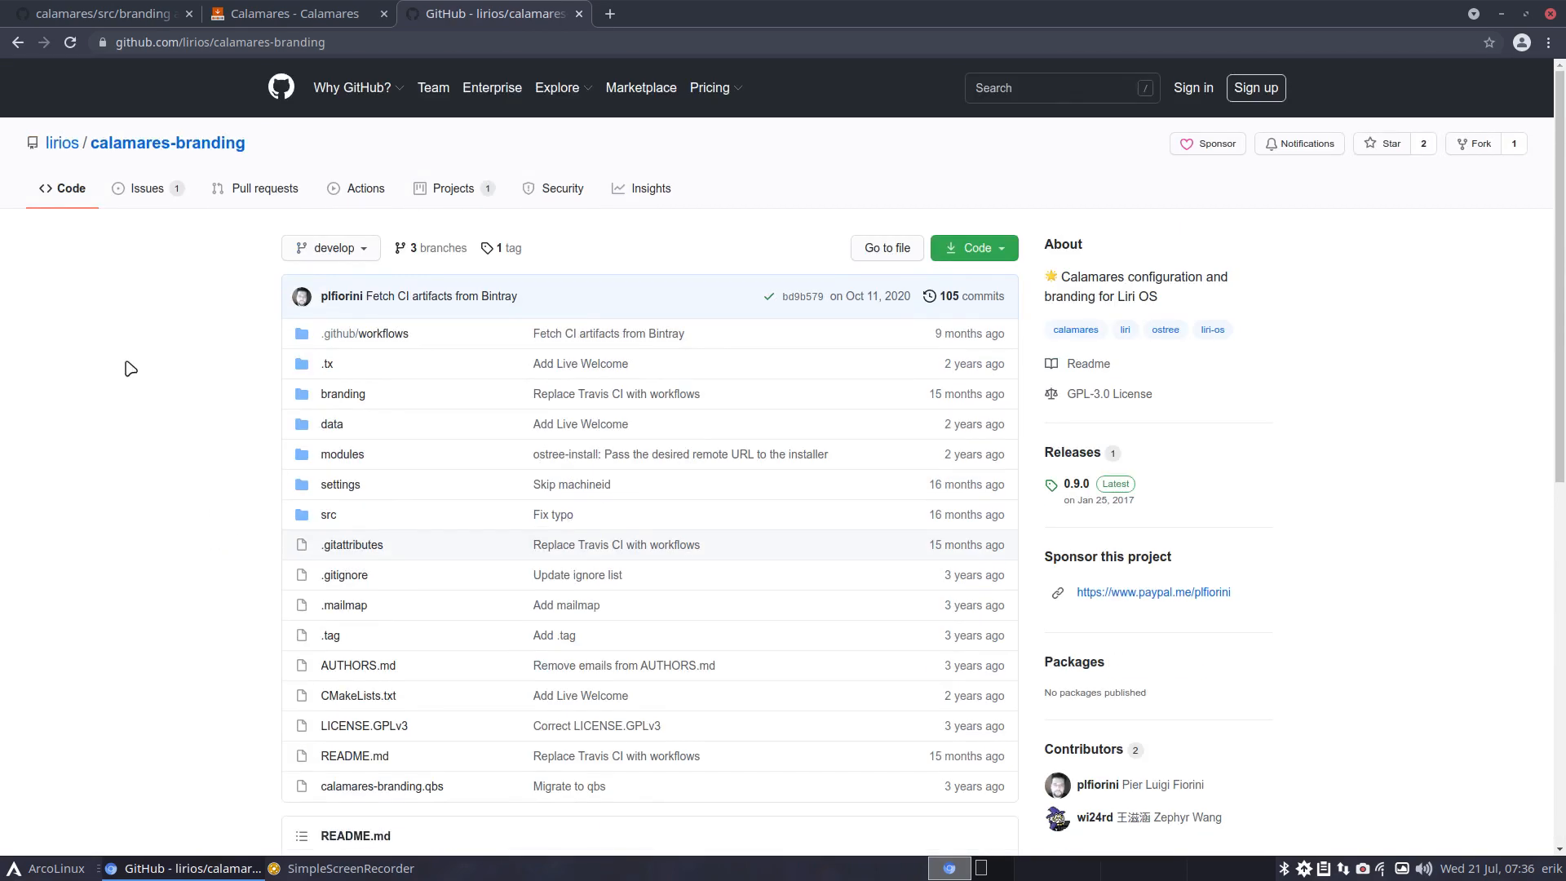
click(16, 45)
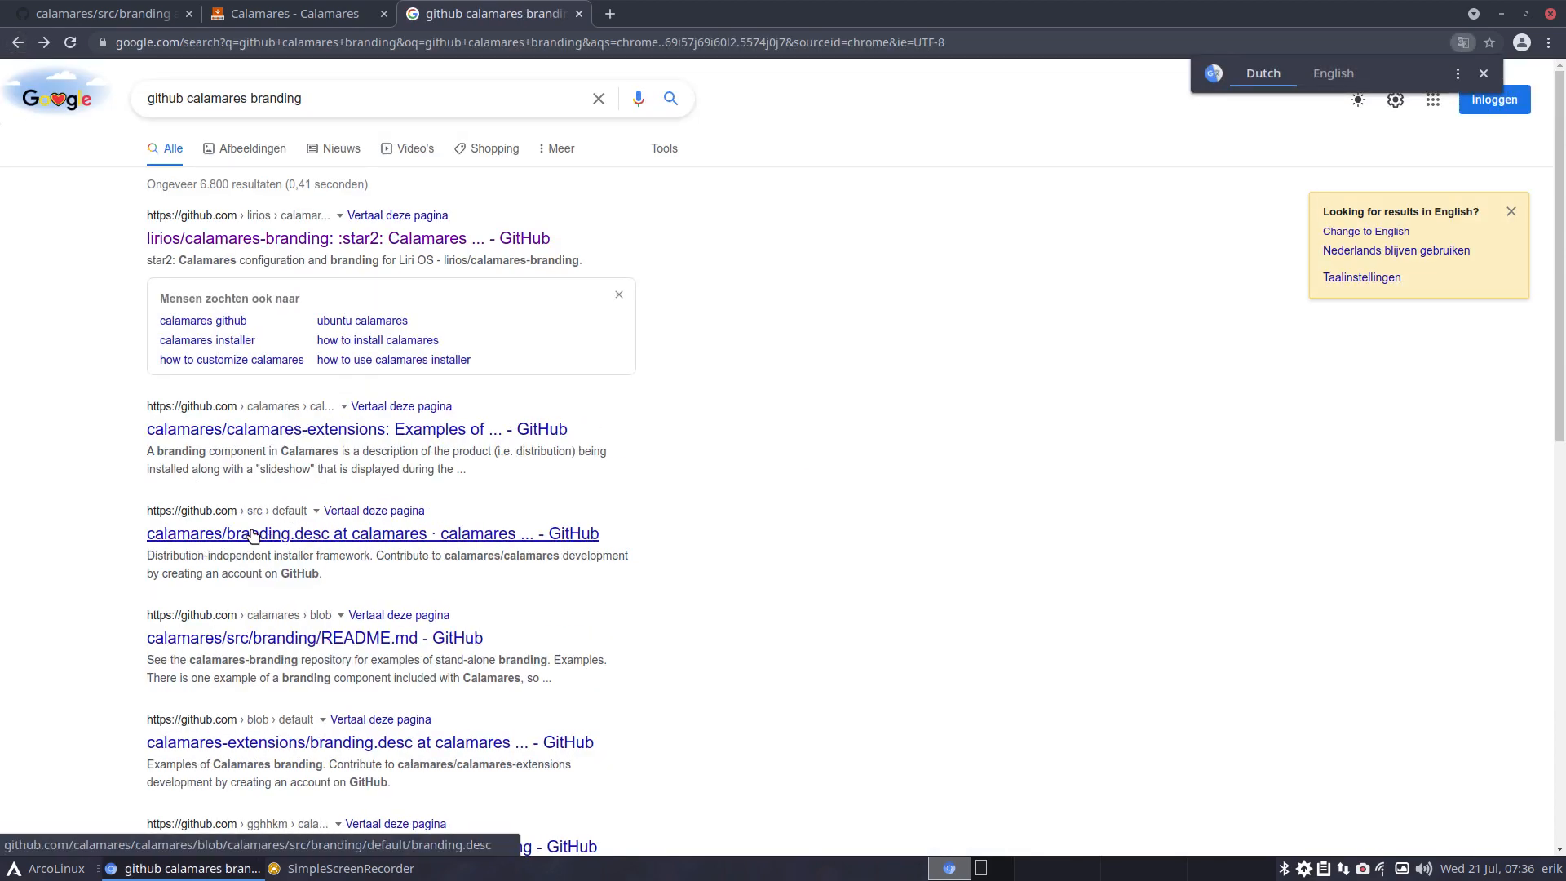
Open the "my calamares branding" repository from the results and look through the files in its branding/redarch folder
scroll(99, 555, down, 3)
scroll(100, 555, down, 2)
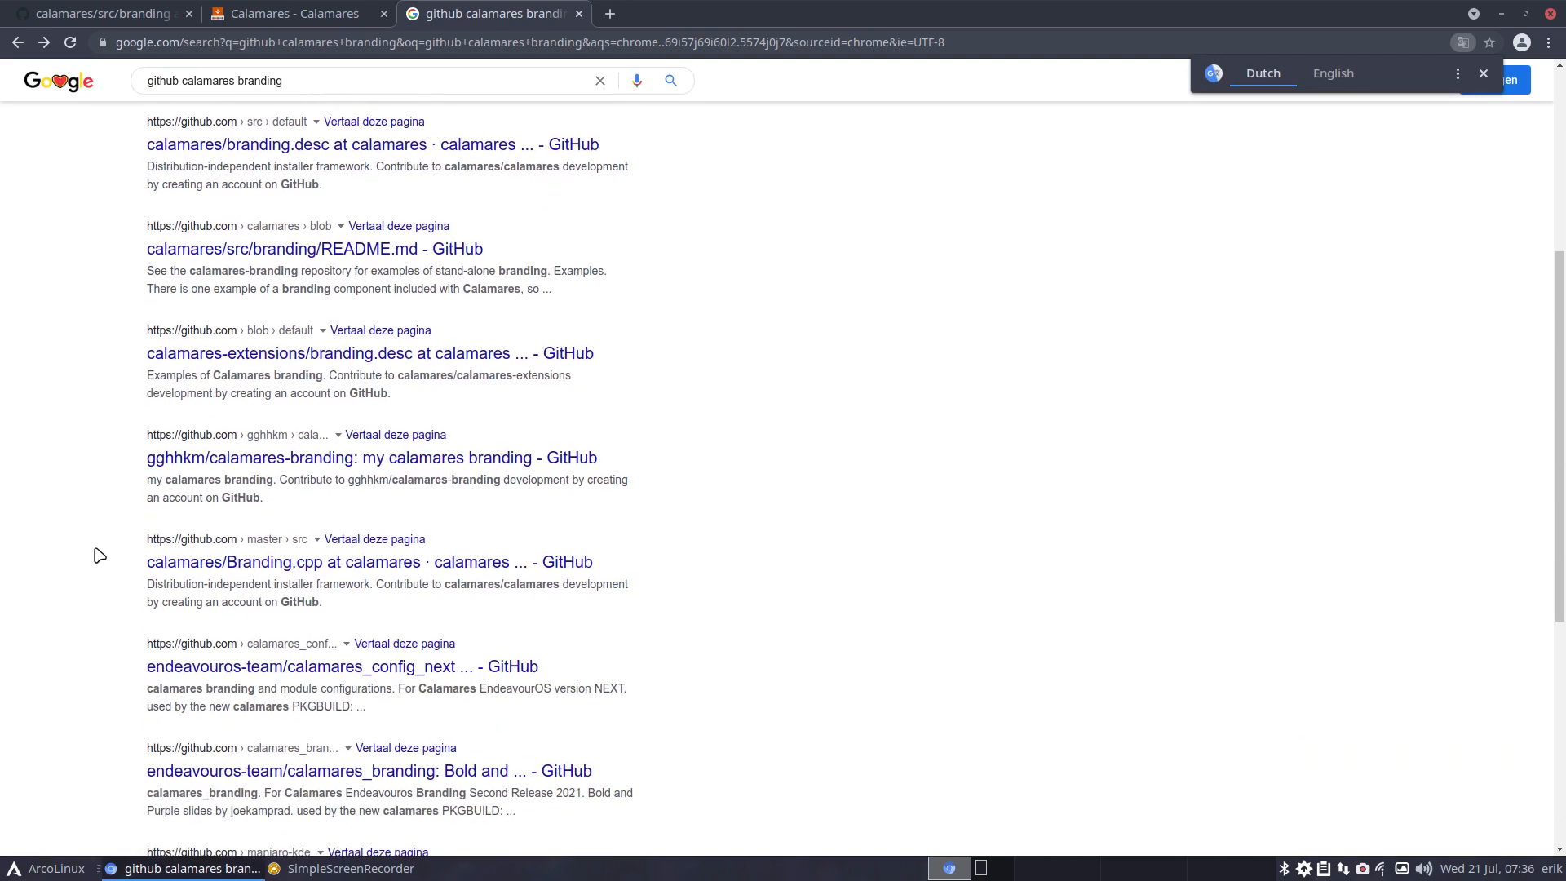
scroll(99, 555, down, 2)
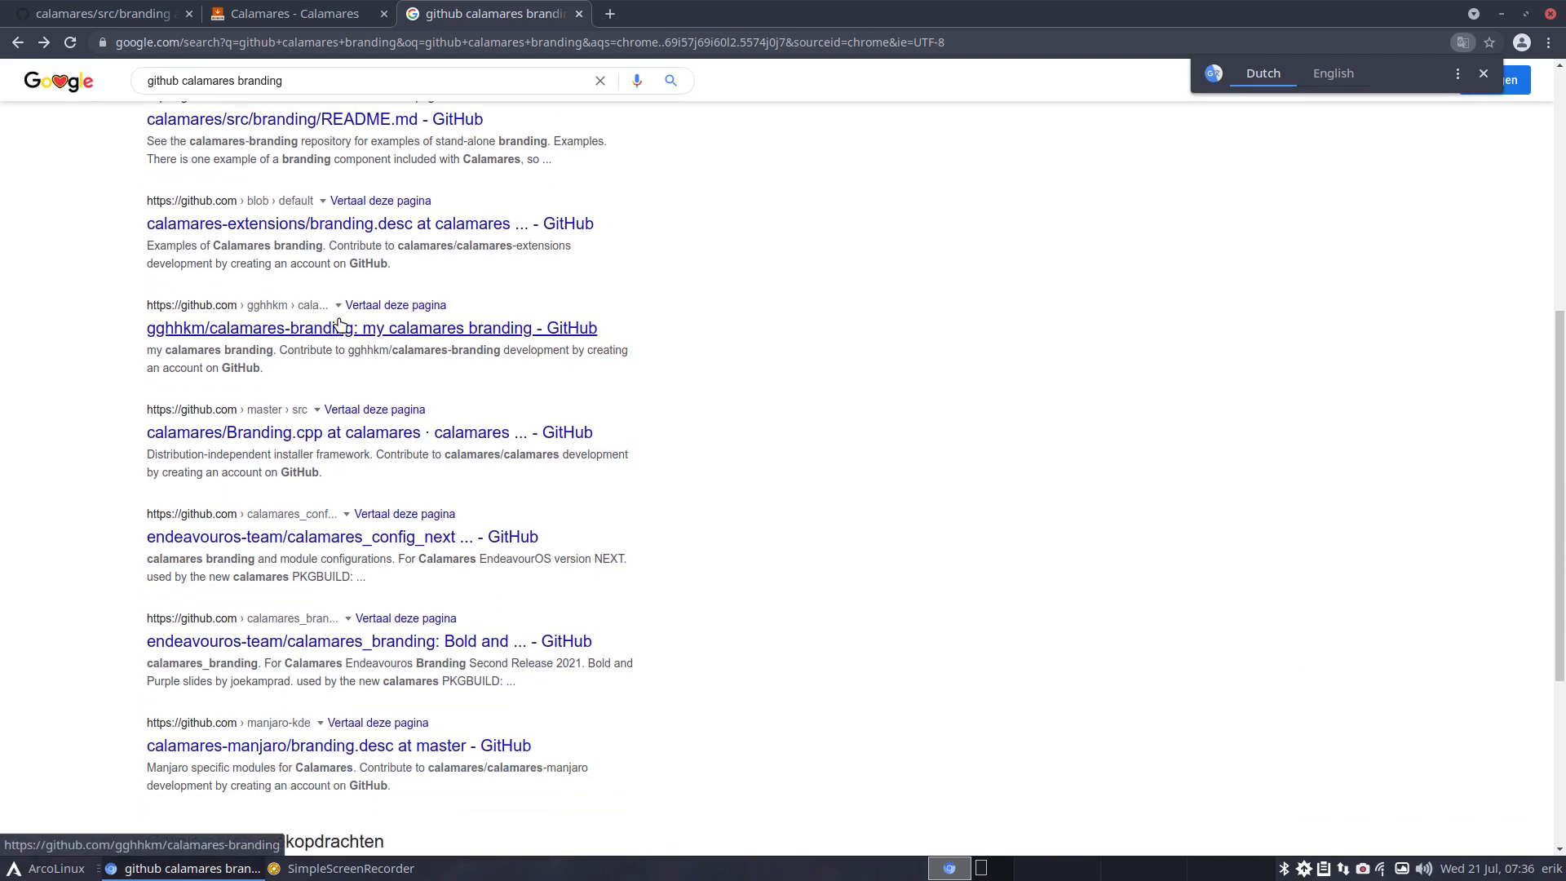
click(391, 330)
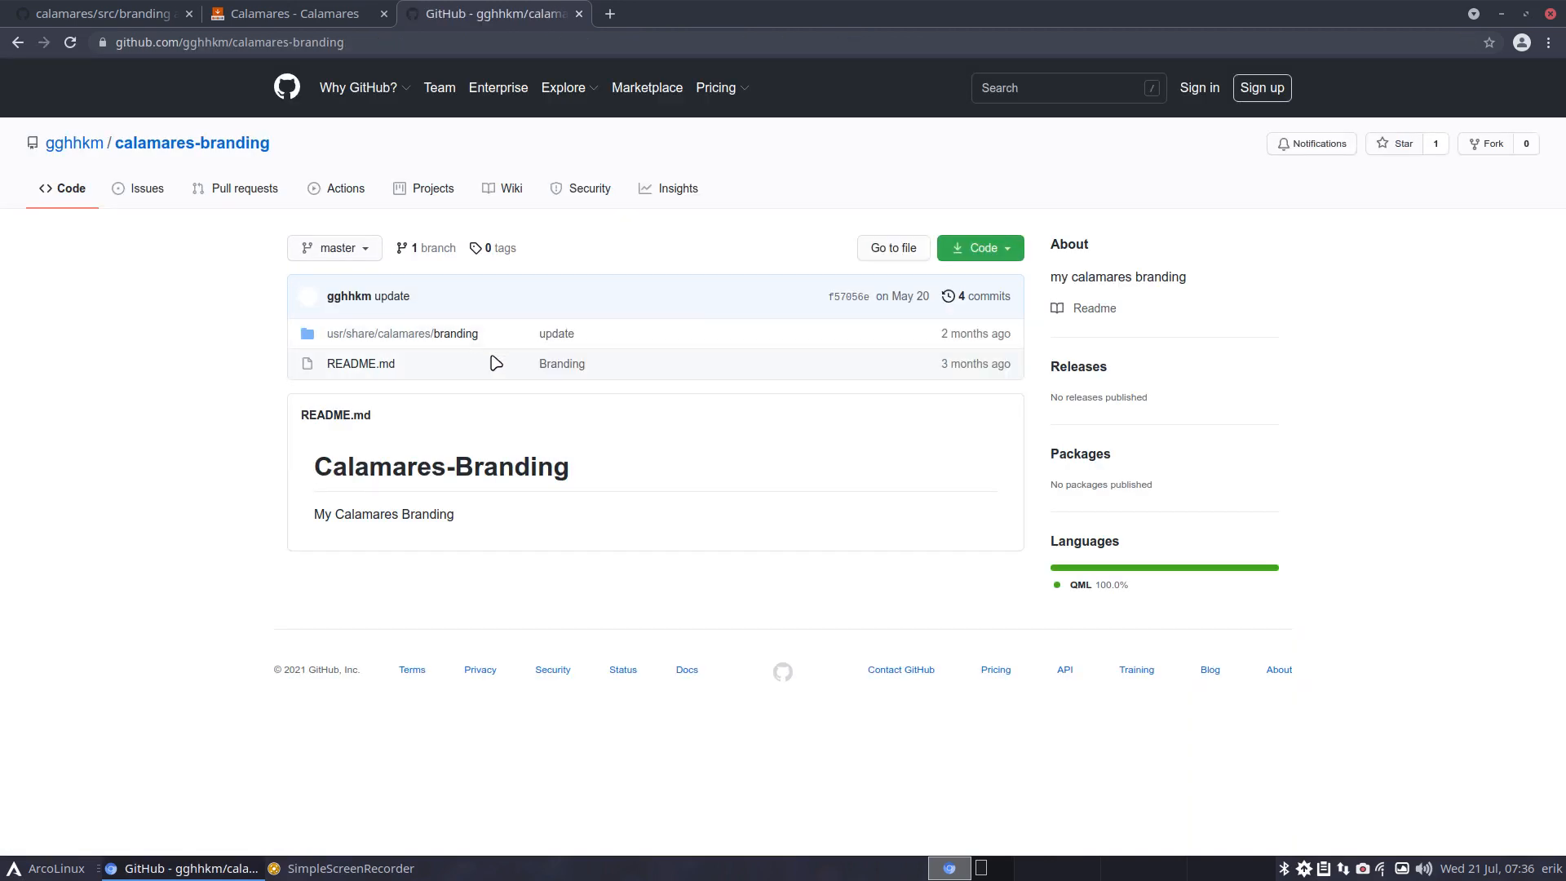
click(458, 333)
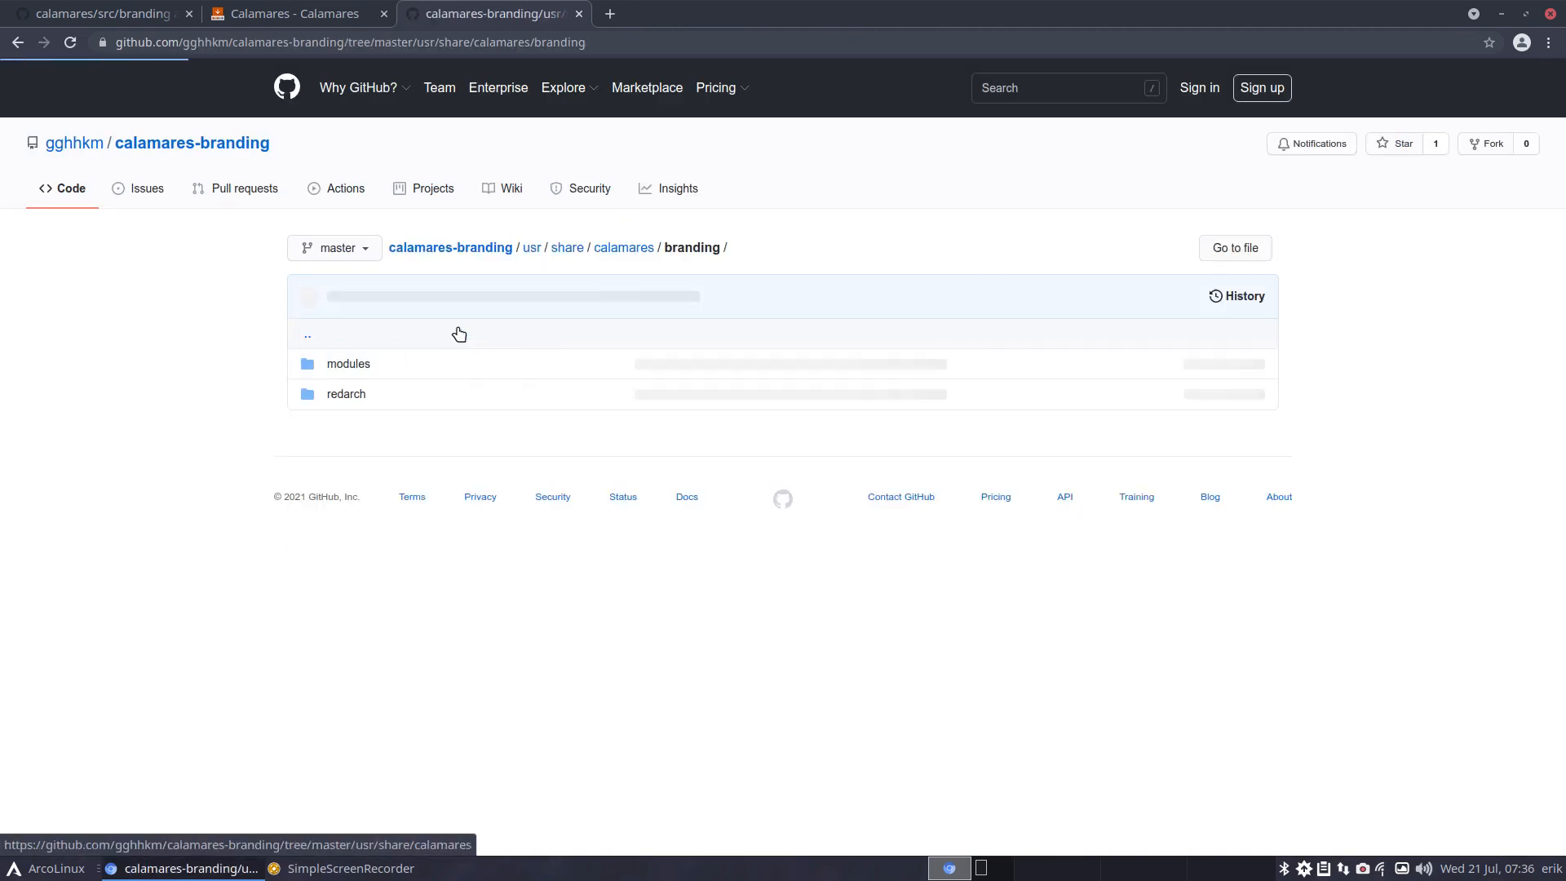
click(347, 395)
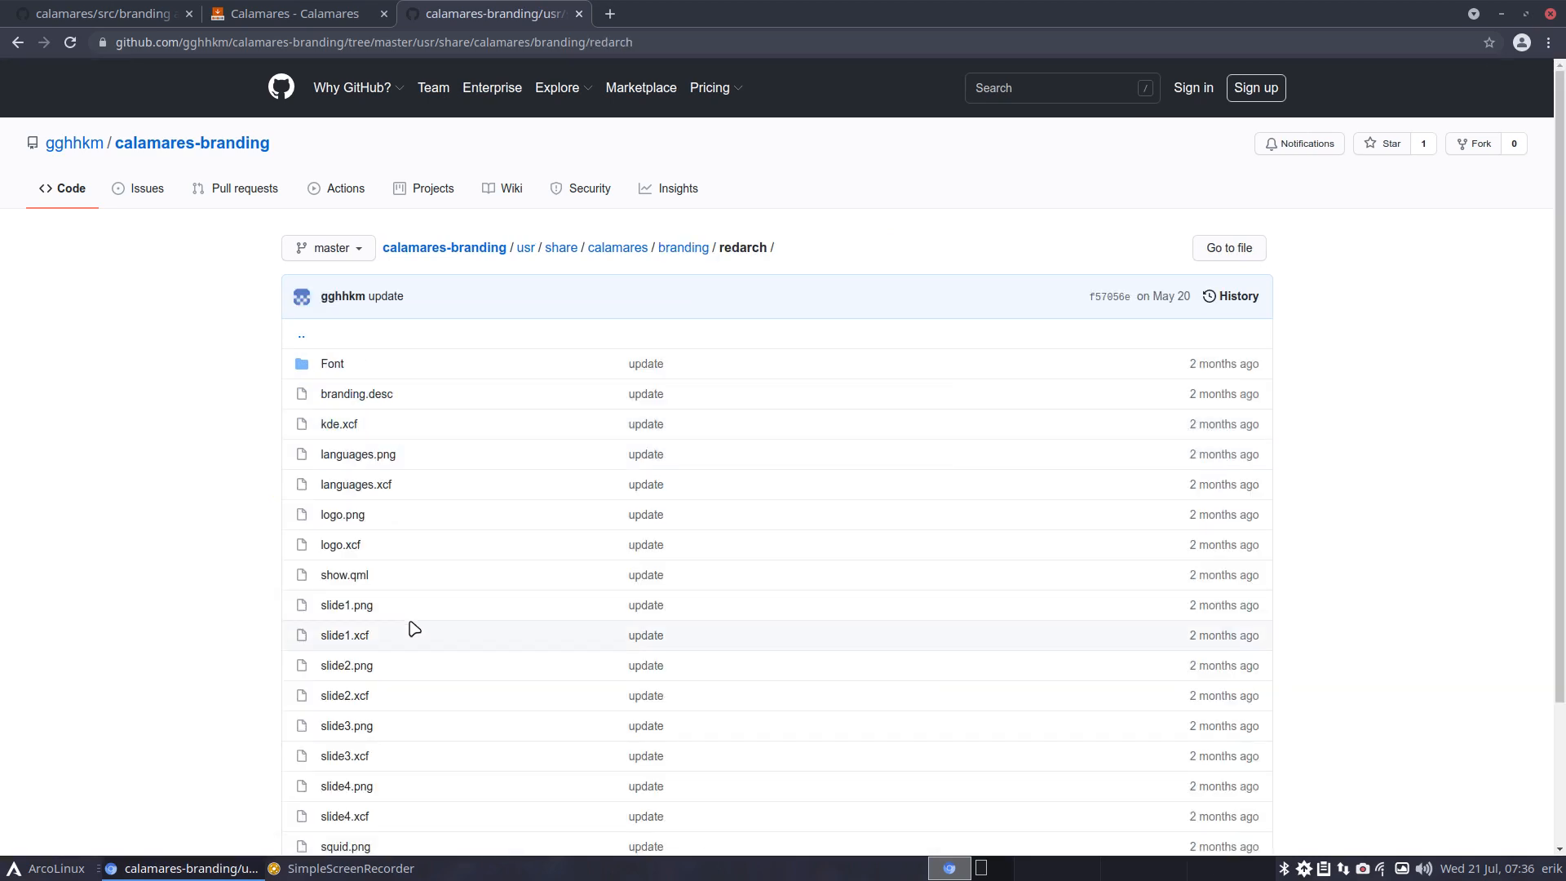
scroll(412, 629, down, 1)
scroll(413, 628, down, 2)
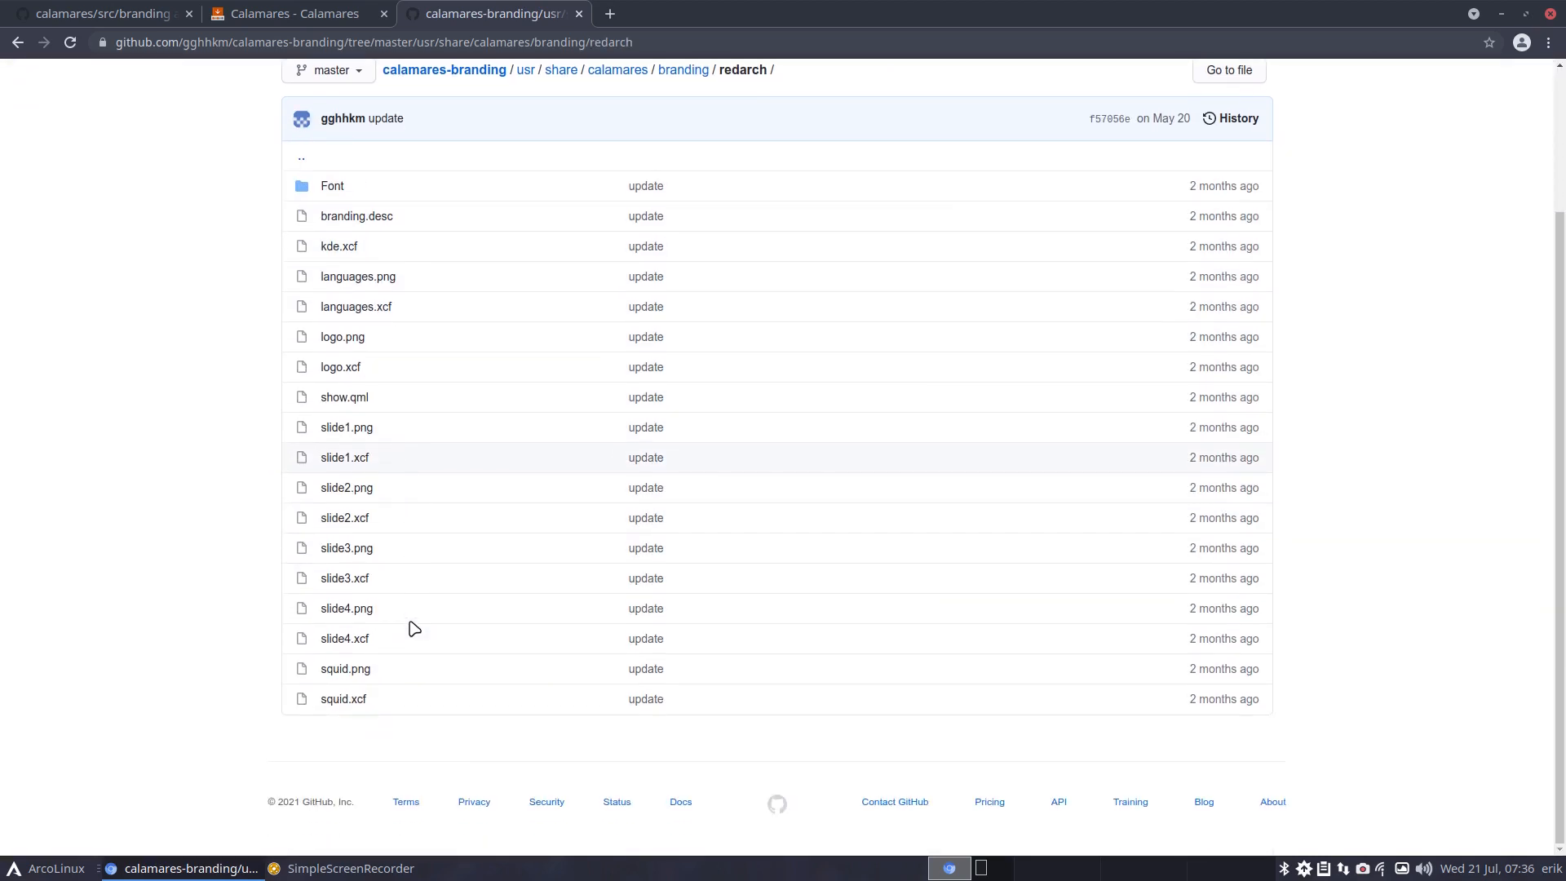
View the slide1.png image in the redarch folder, then return to the Google search results
click(351, 427)
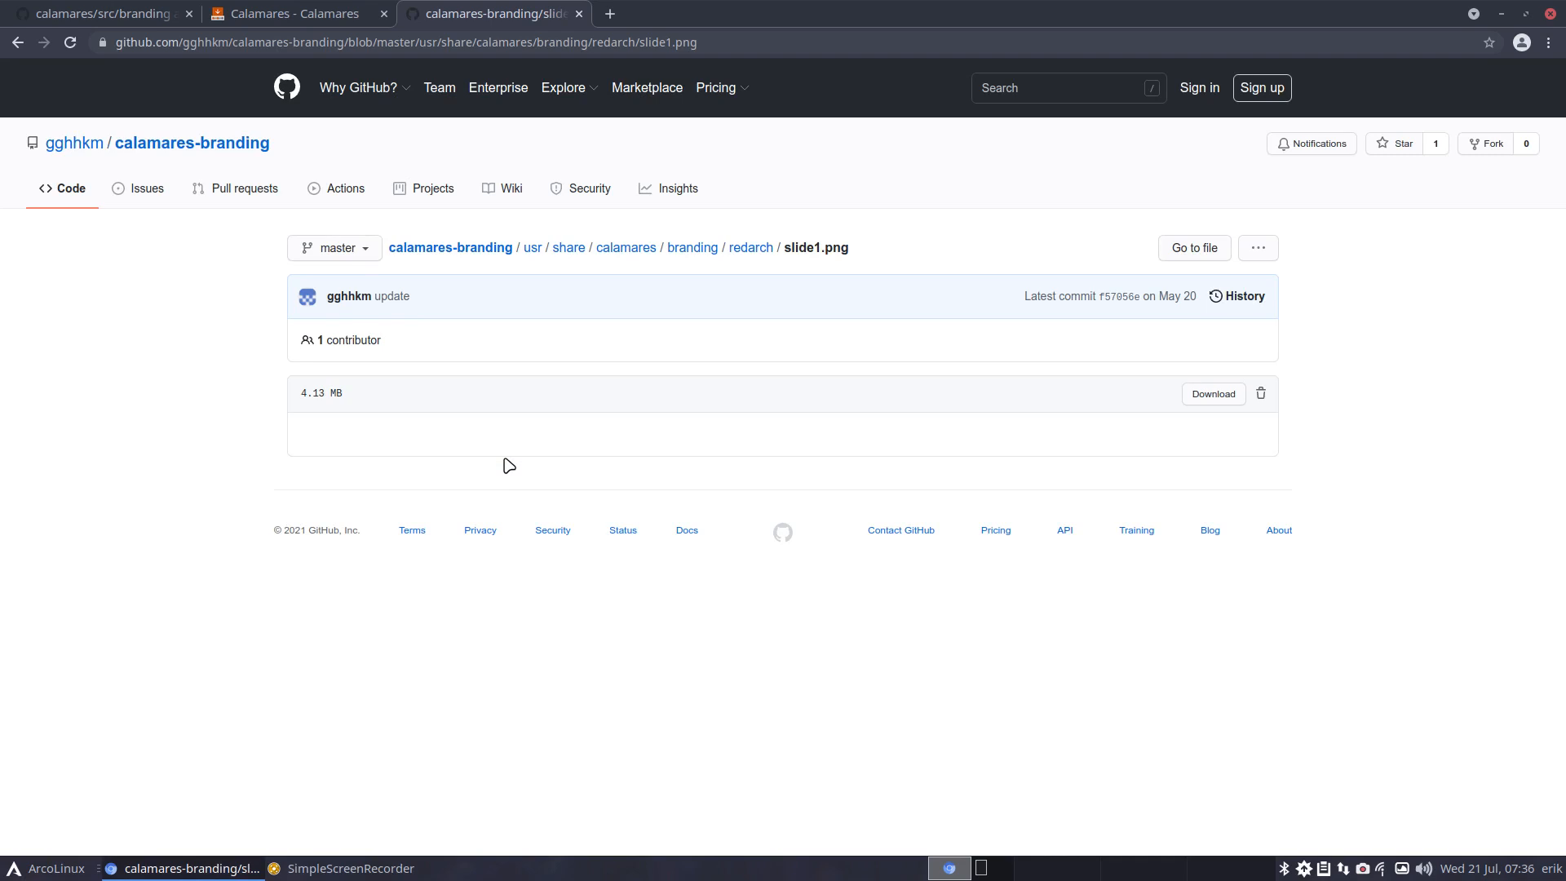
scroll(508, 465, down, 3)
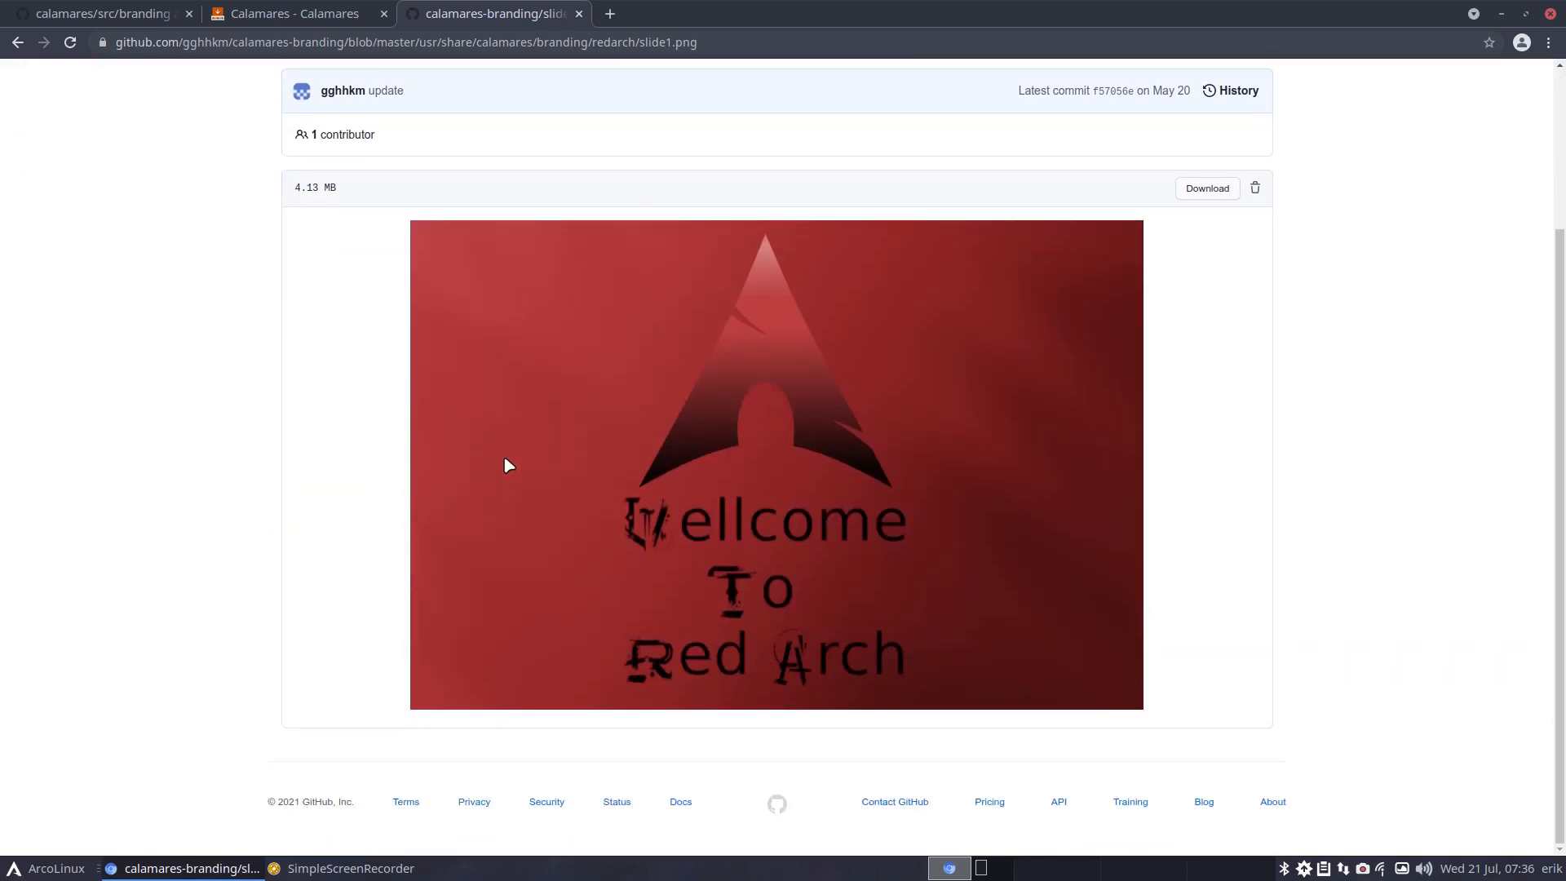
click(17, 42)
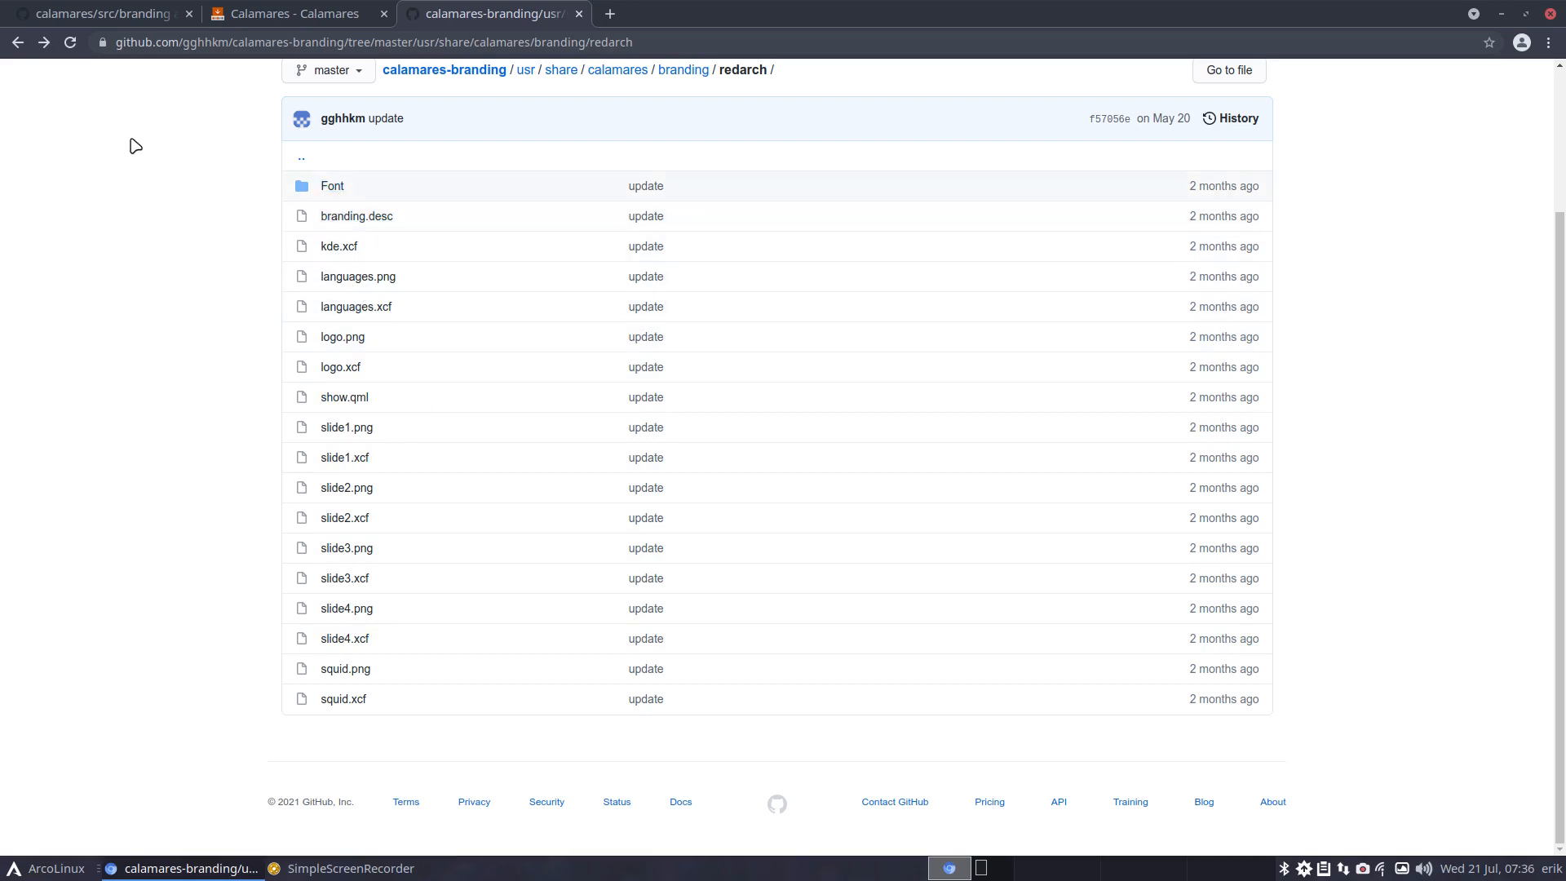
click(14, 44)
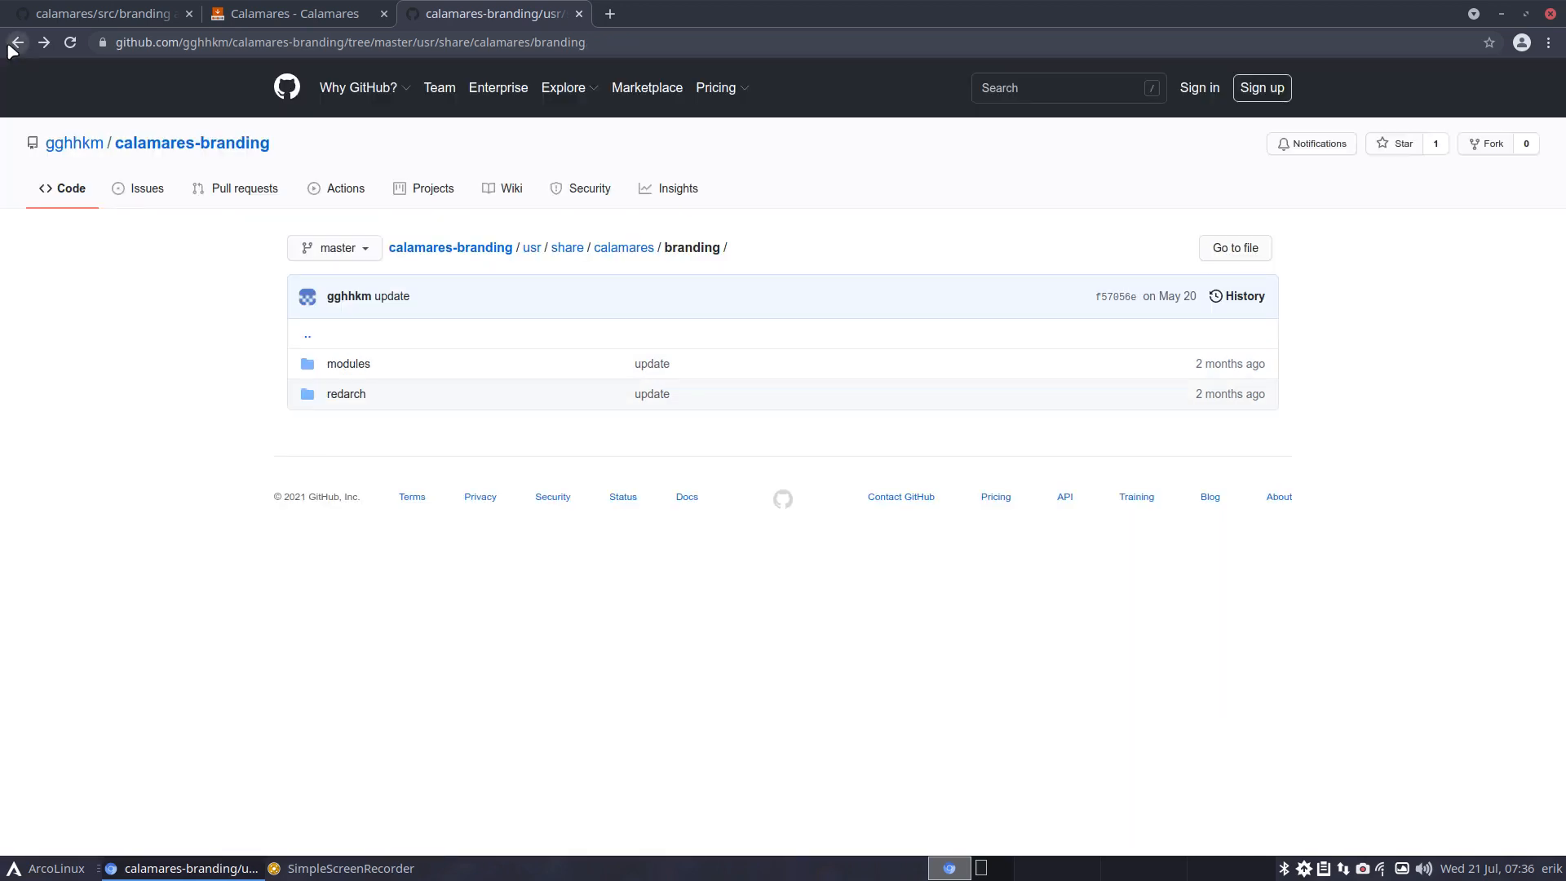
click(15, 44)
click(15, 44)
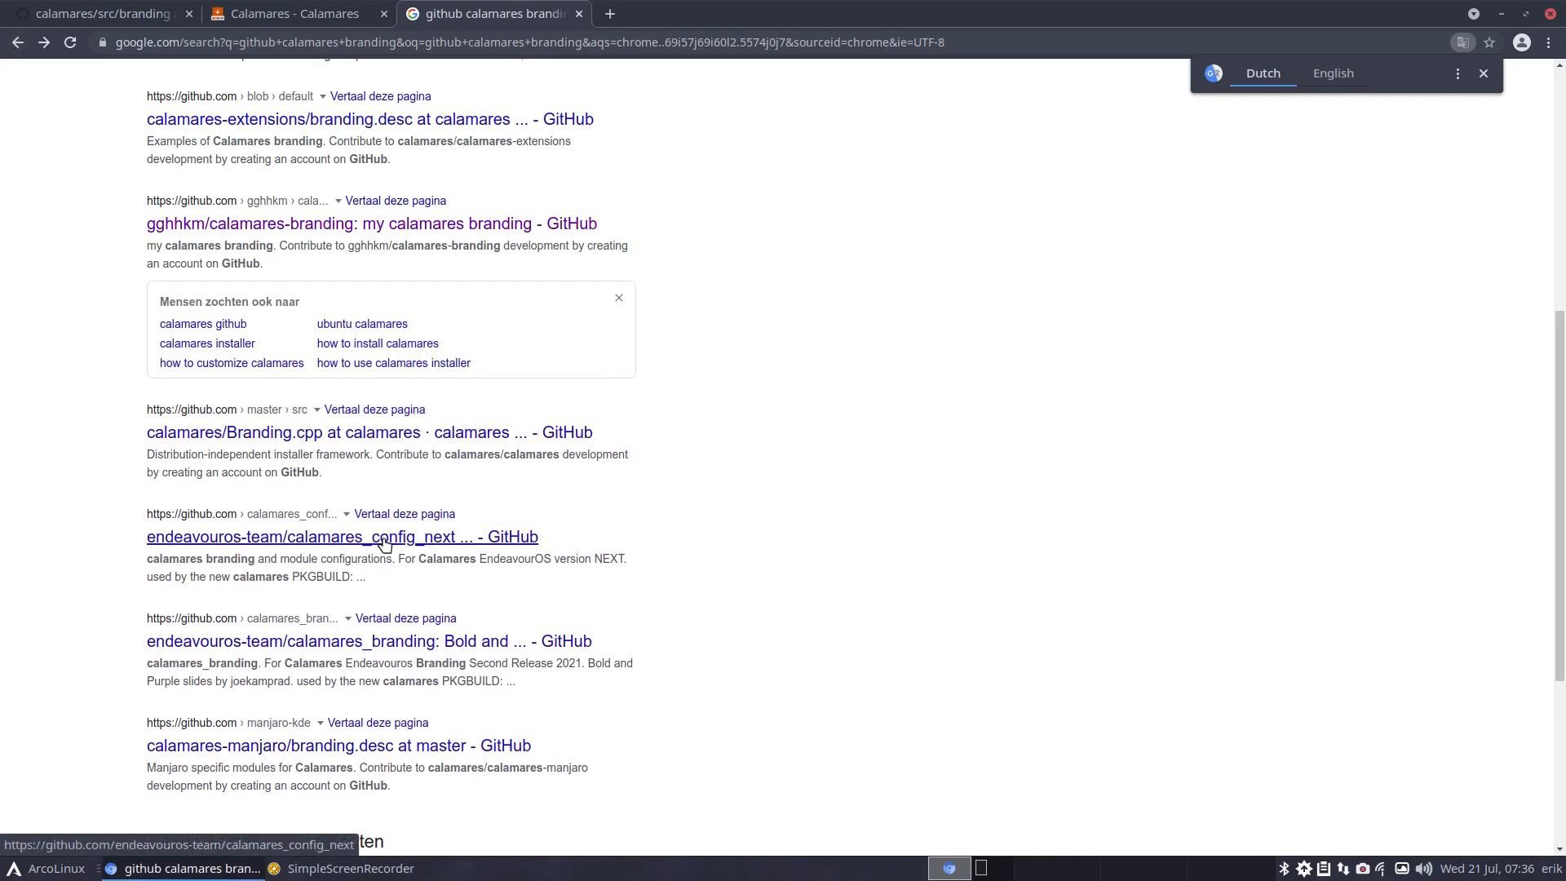
Open the endeavouros-team/calamares_config_next repository from the results and look through its calamares/branding/endeavouros folder
click(308, 538)
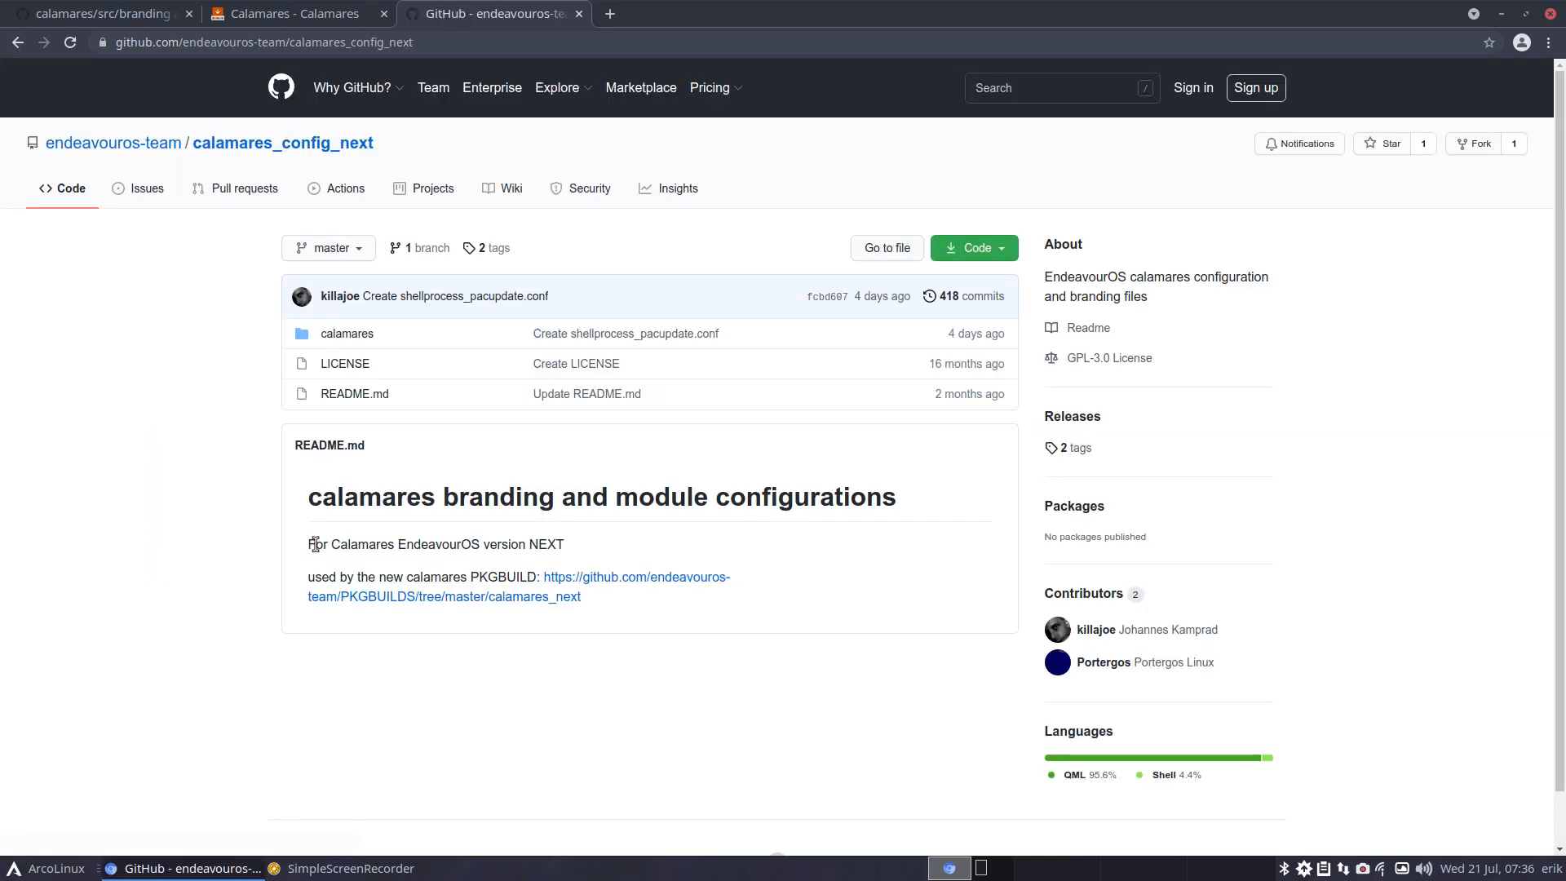
click(356, 333)
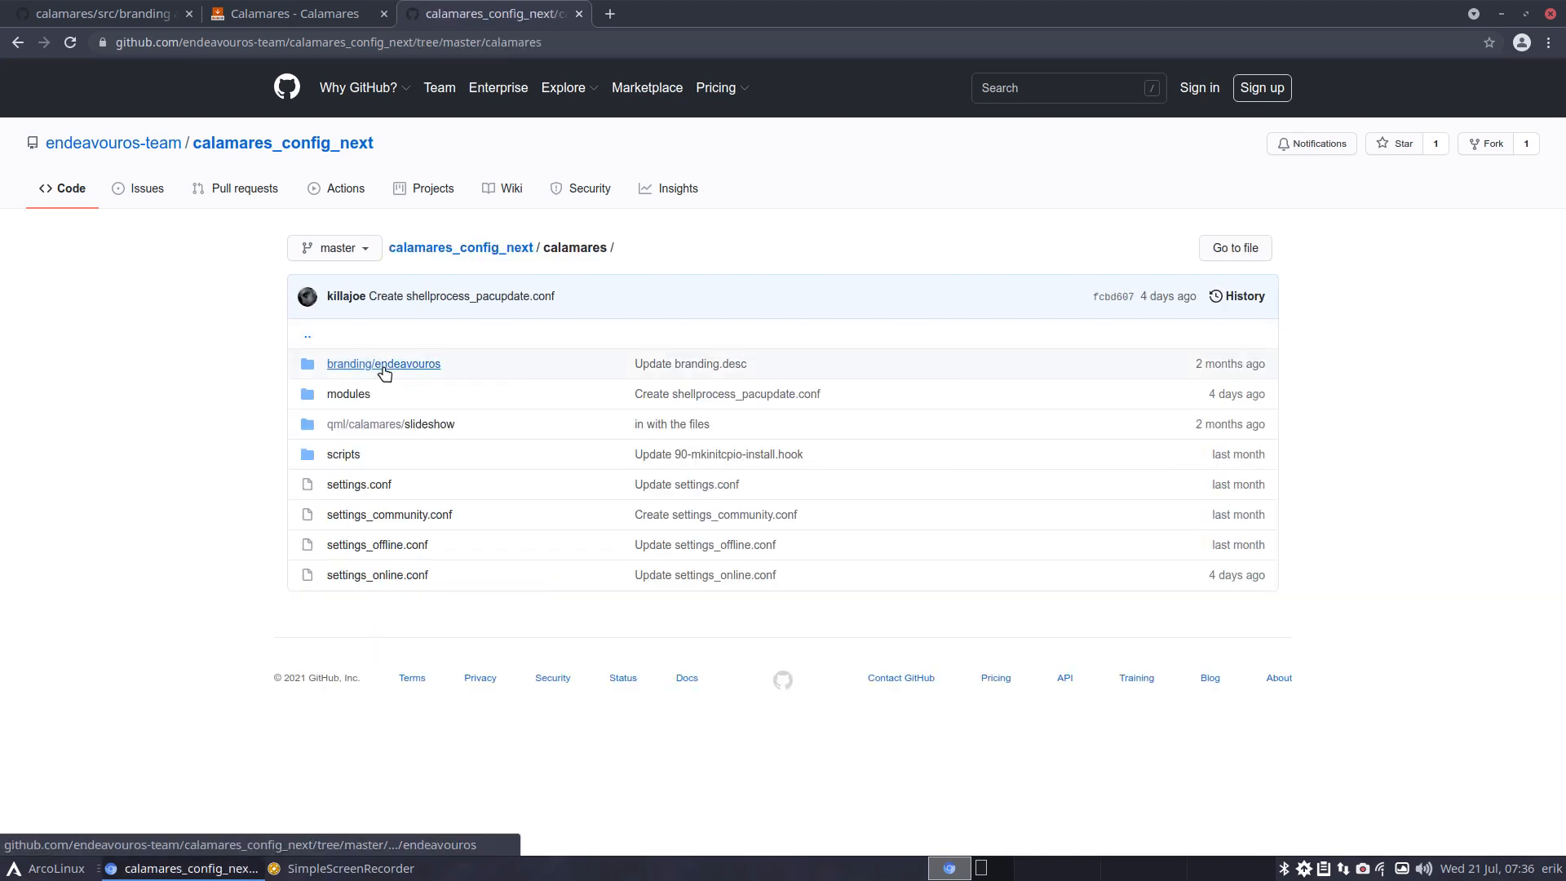
click(403, 366)
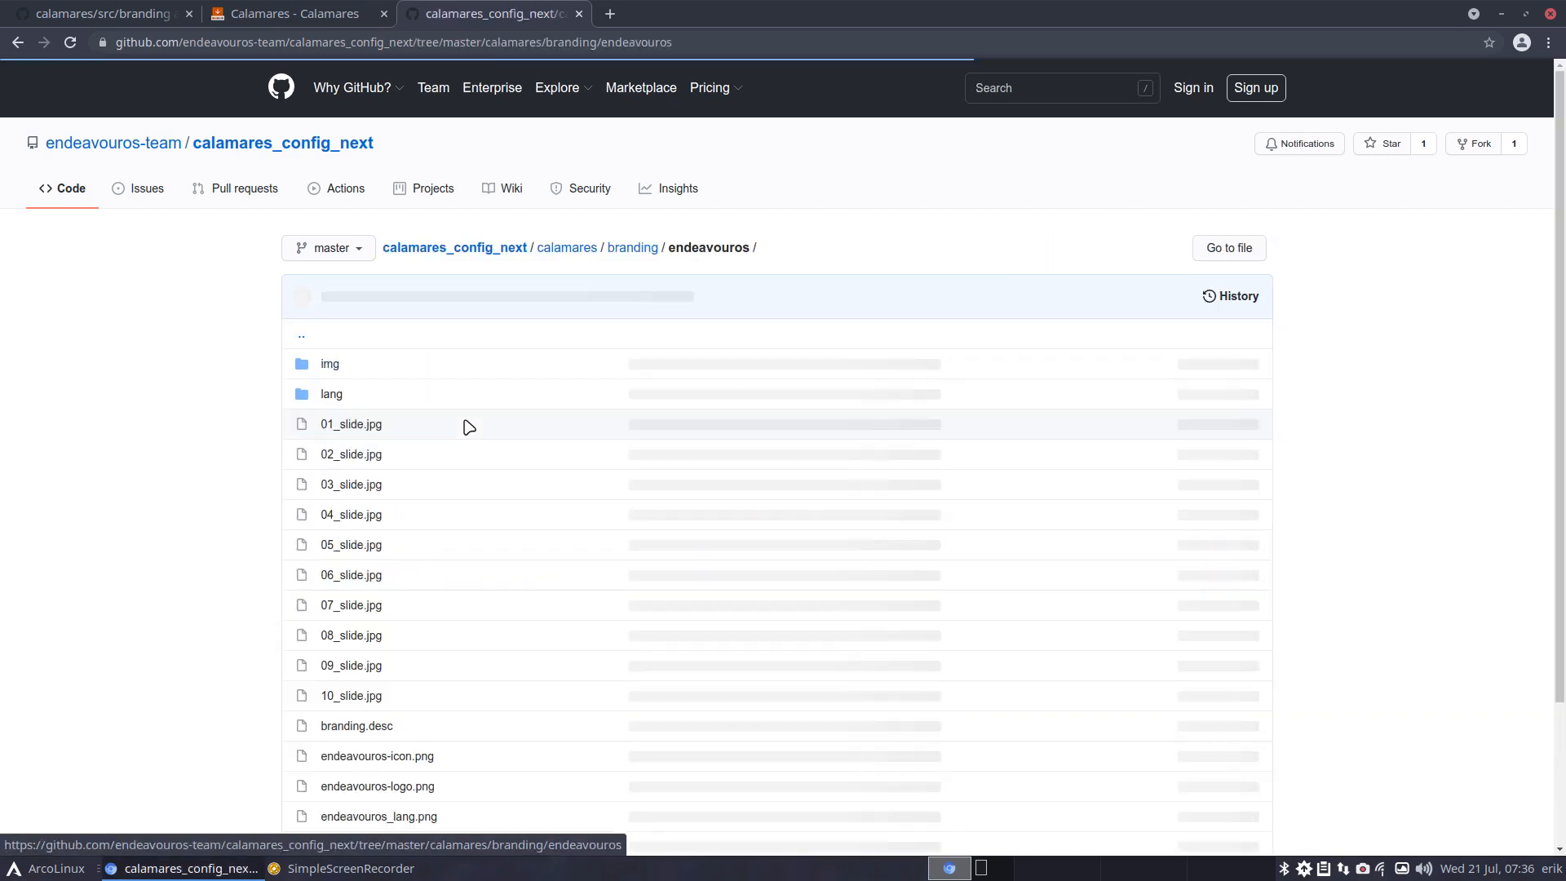
scroll(469, 426, down, 3)
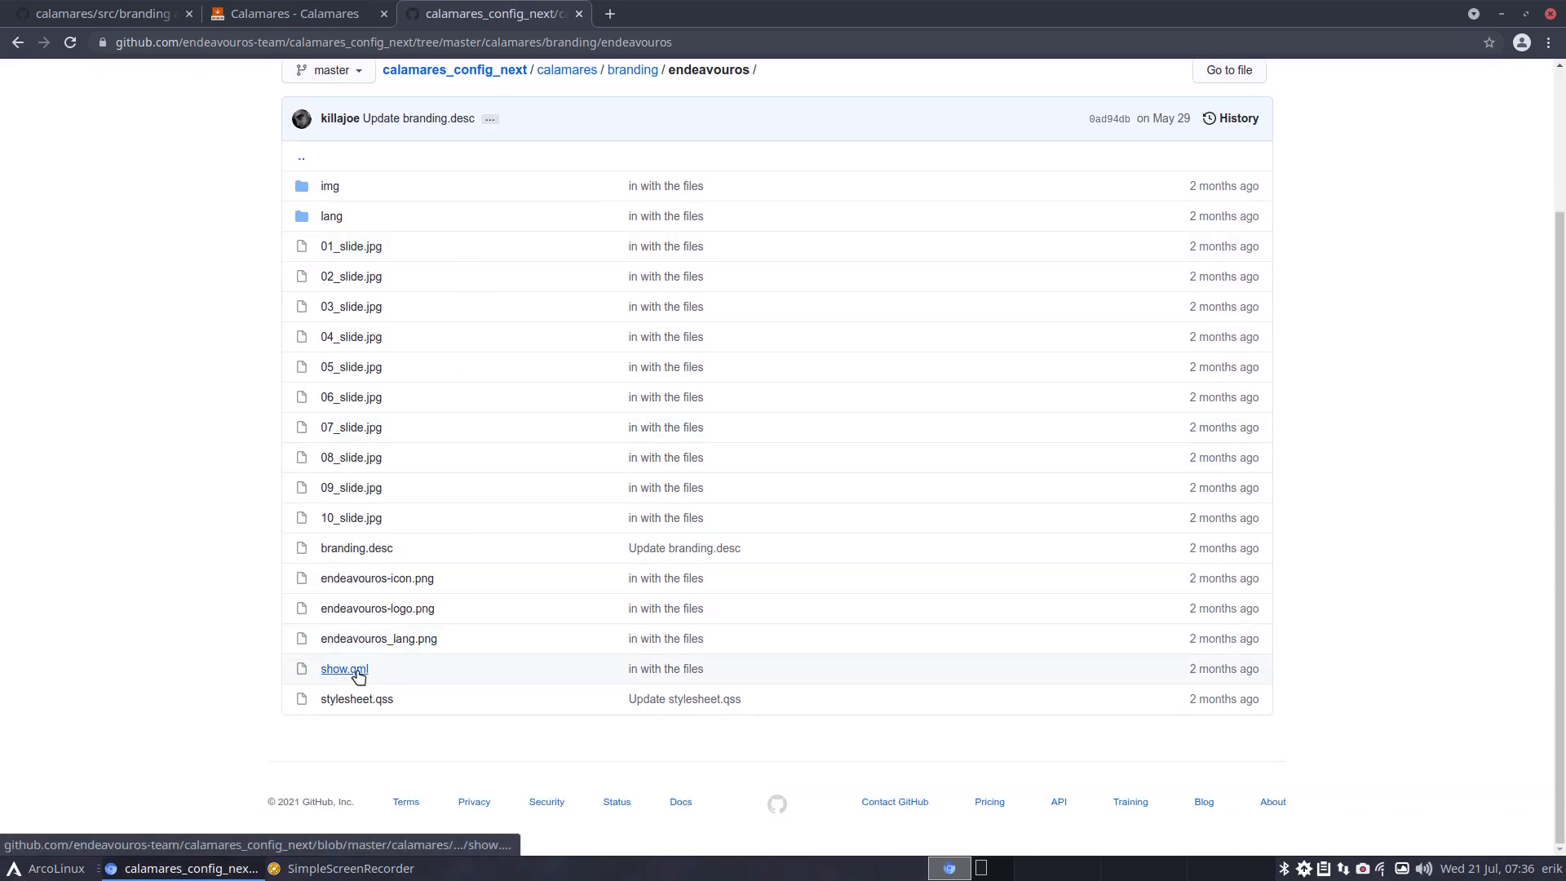
Open EndeavourOS's stylesheet.qss and read through its styling rules
click(360, 700)
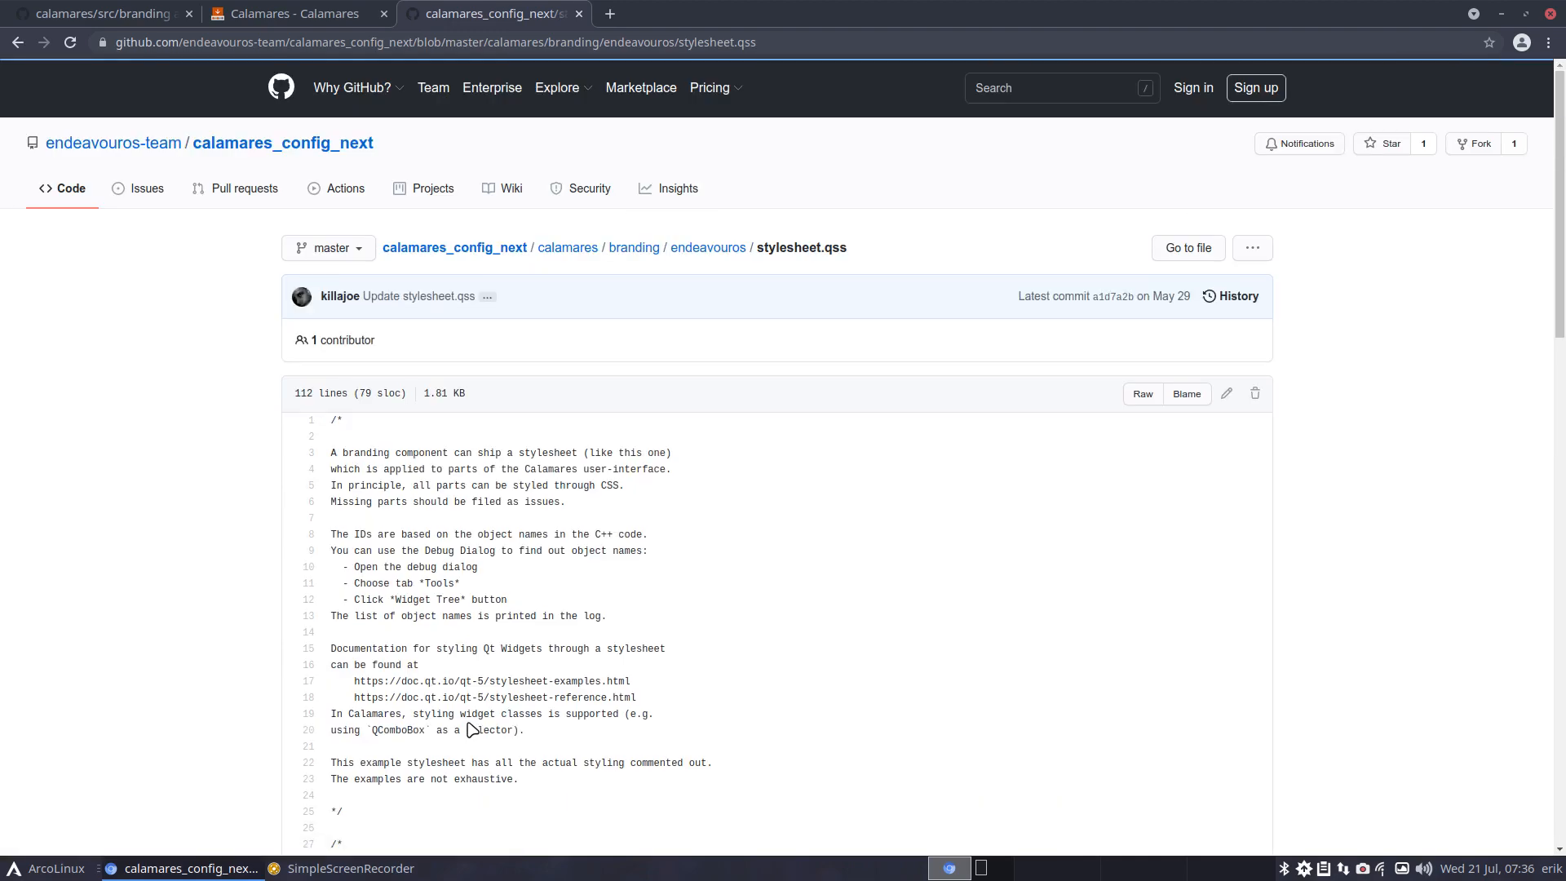
scroll(476, 471, down, 10)
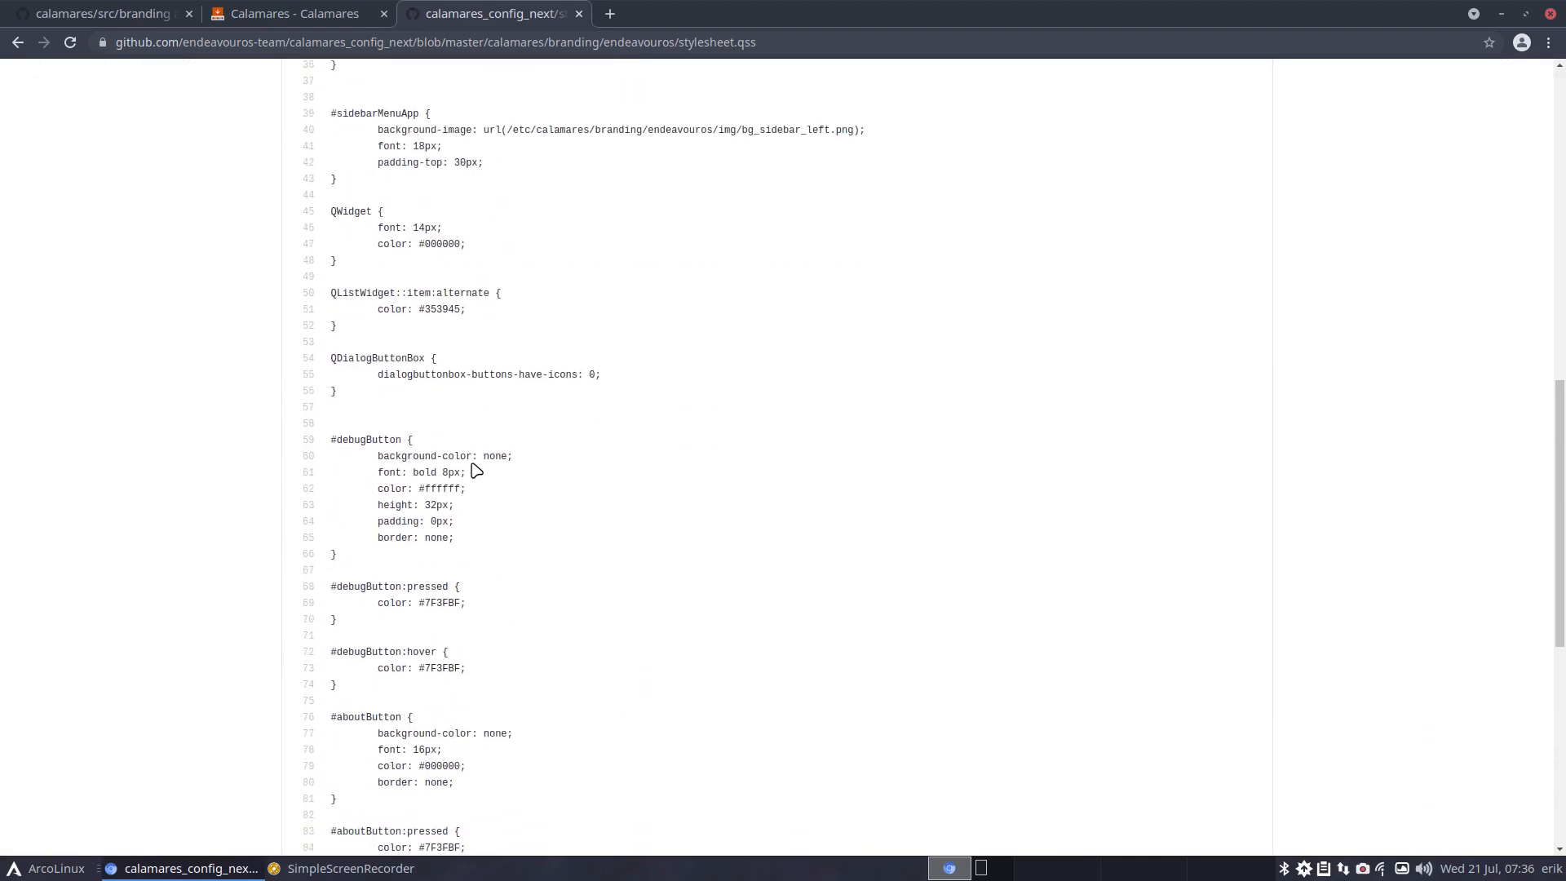
scroll(475, 470, down, 4)
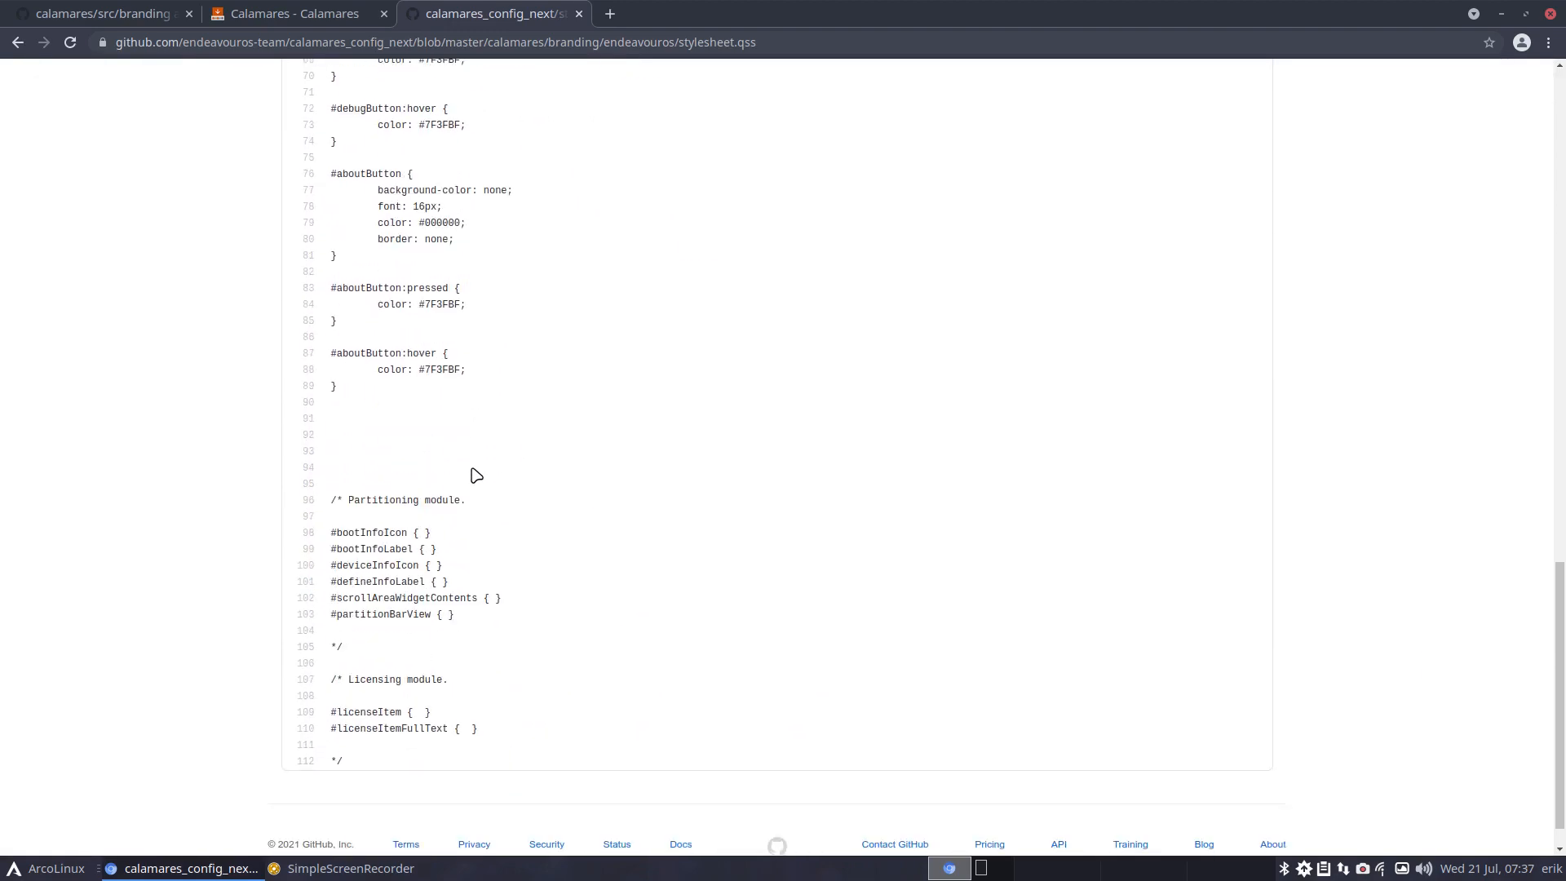
scroll(476, 475, up, 5)
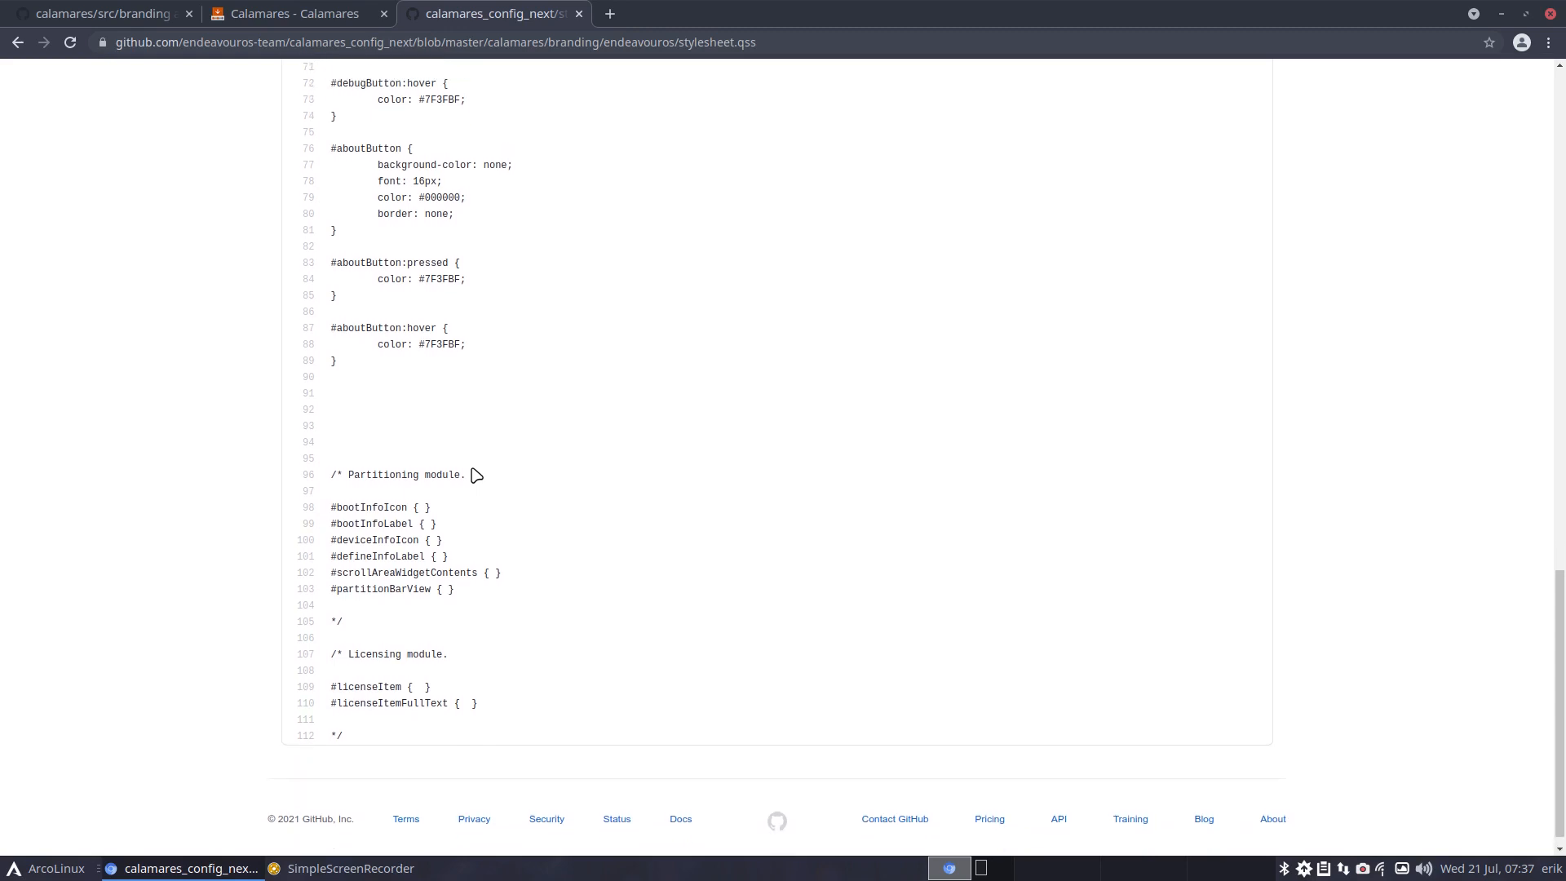
Copy the #aboutButton:hover colour code 7F3FBF, search Google for it in a new tab and view the colour images
double_click(438, 717)
key(ctrl+c)
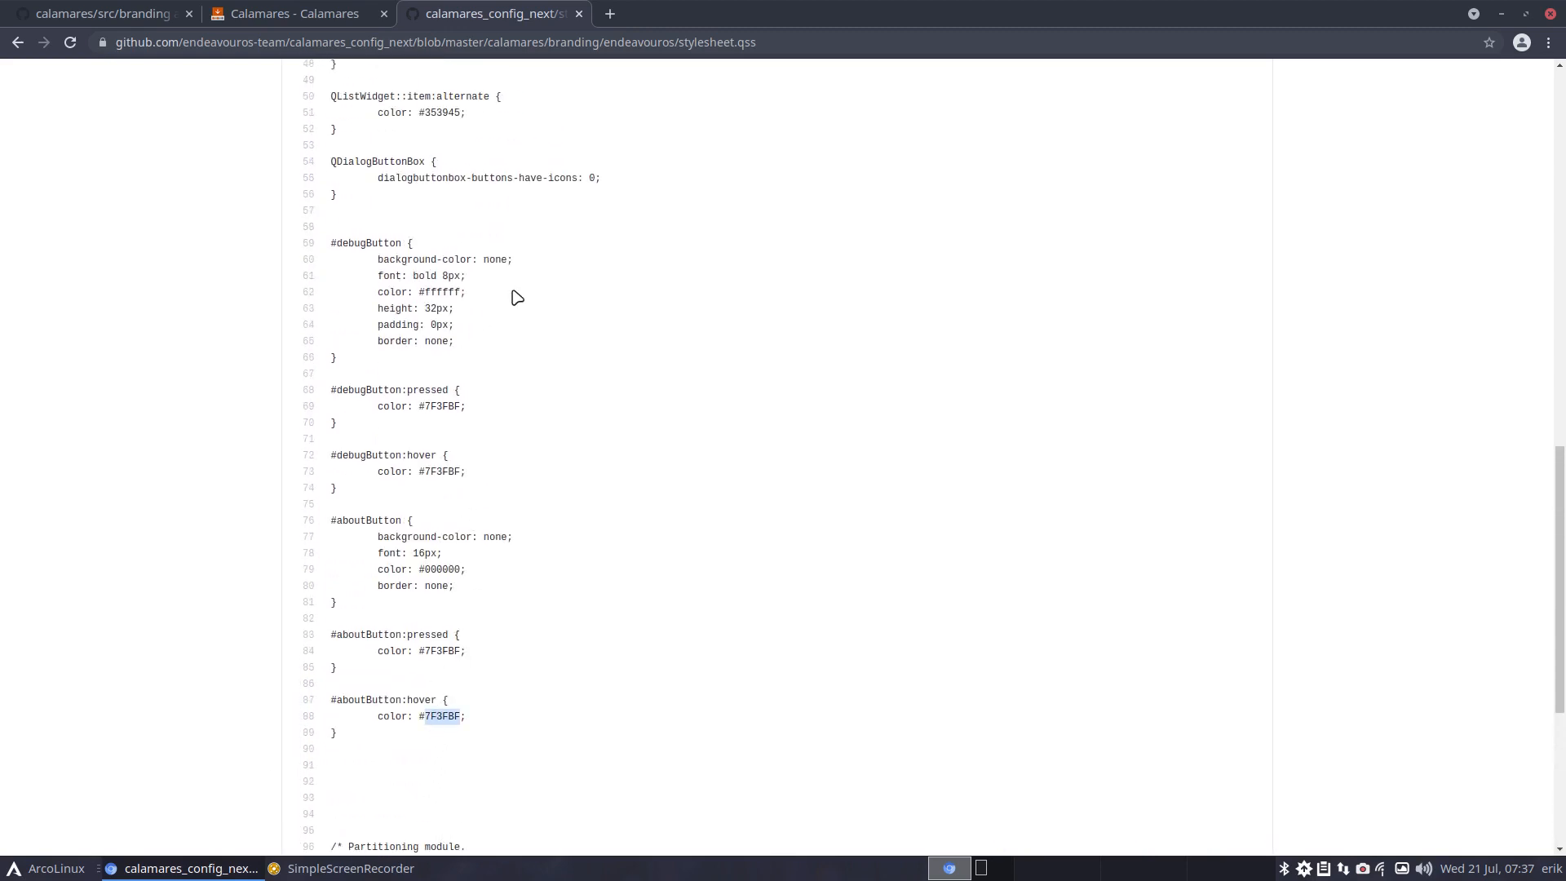
click(609, 14)
key(ctrl+v)
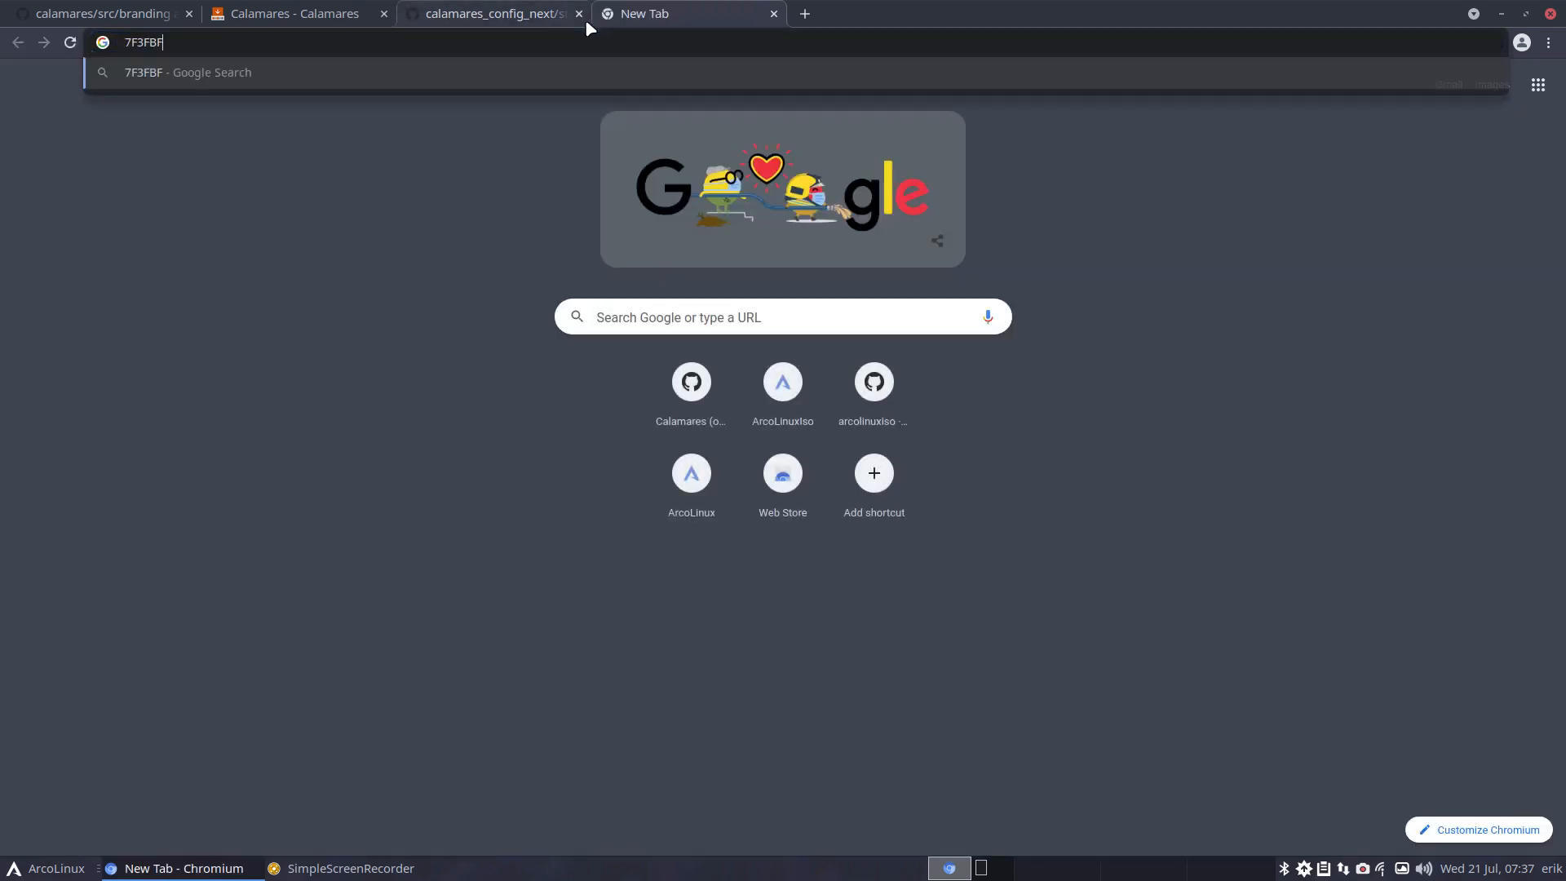
key(Return)
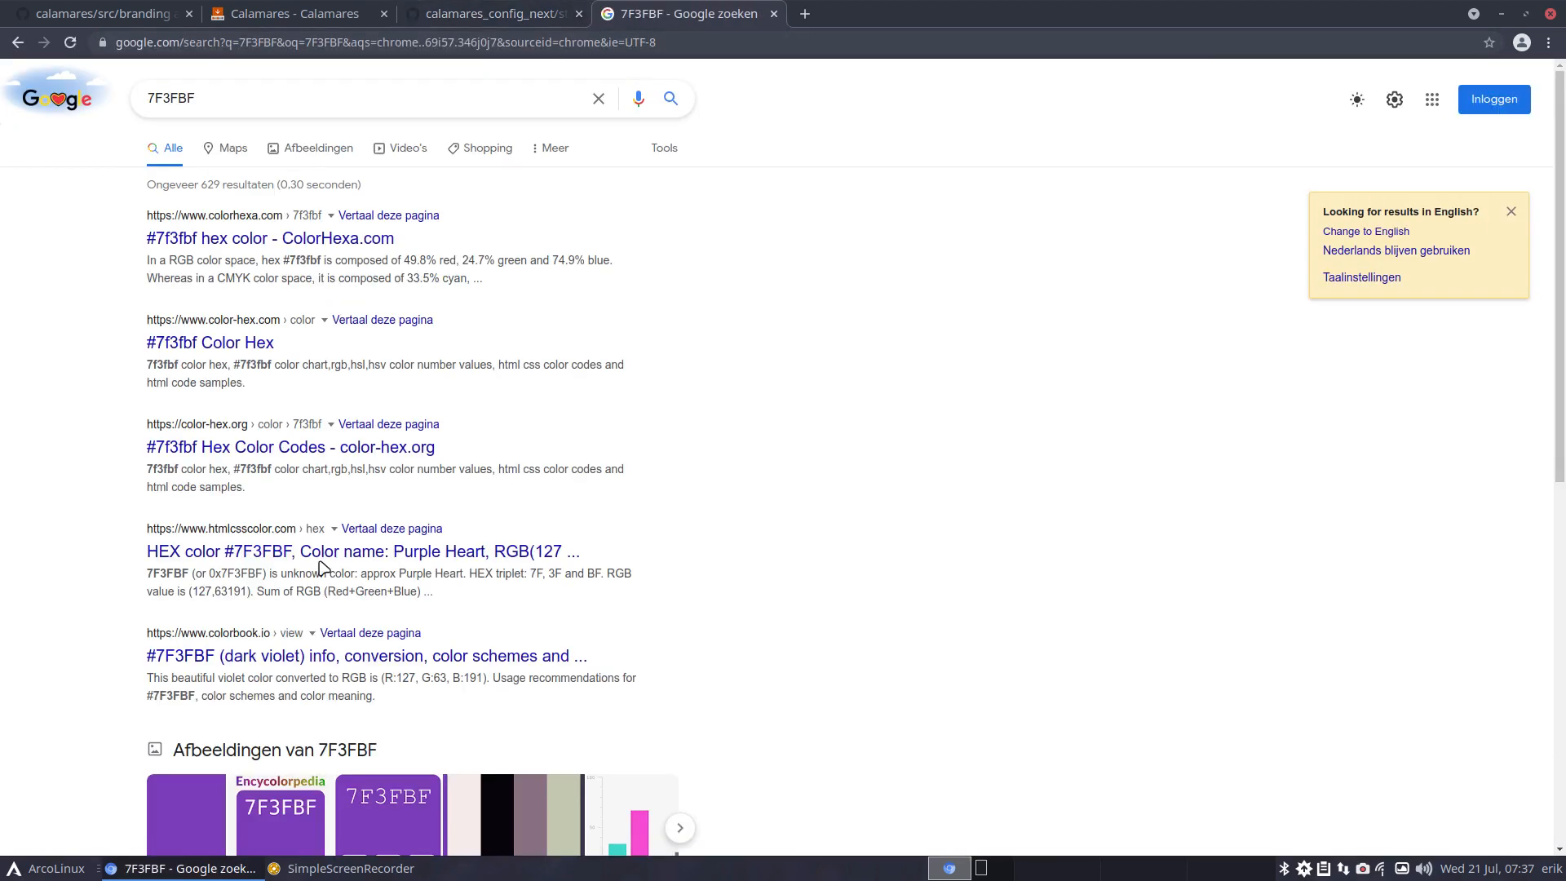
scroll(326, 571, down, 3)
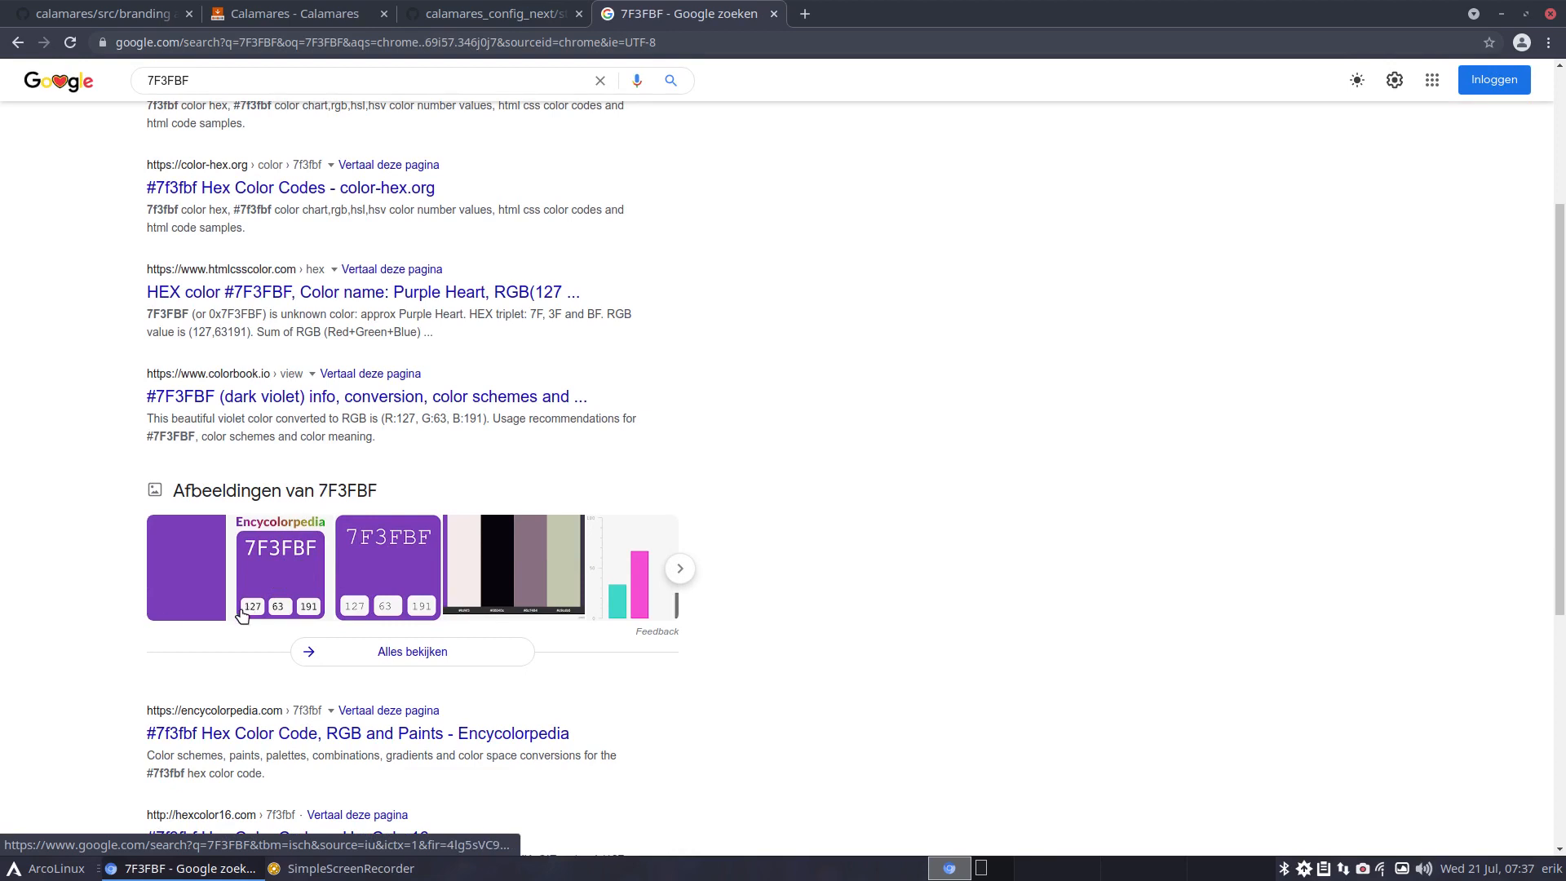
Return to the EndeavourOS stylesheet and examine the QWidget colour and the sidebarMenuApp top padding and background image path
click(490, 15)
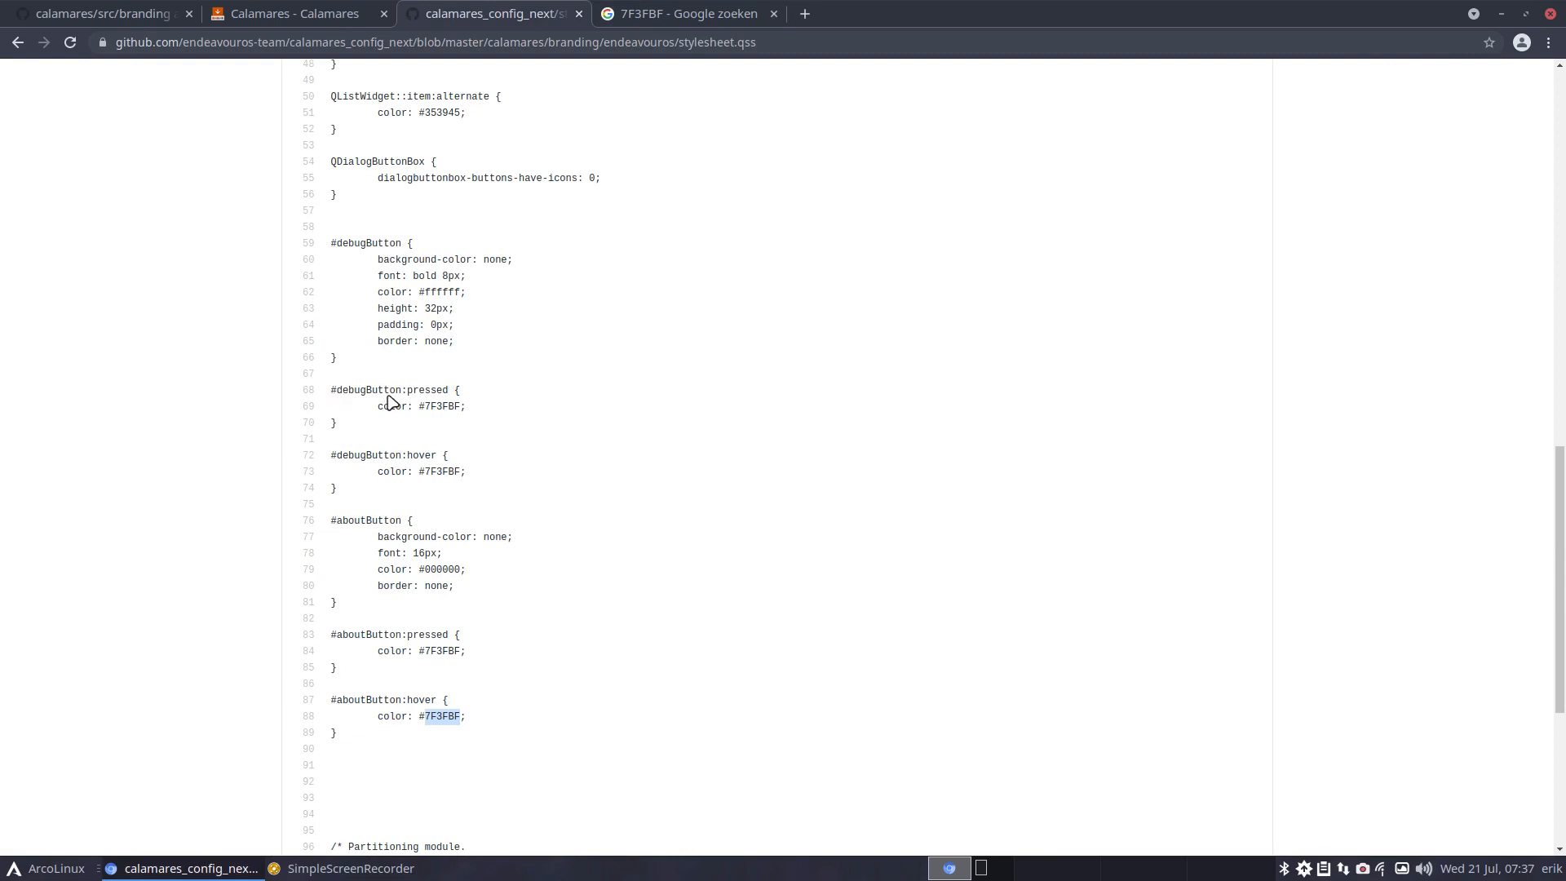
scroll(388, 399, up, 5)
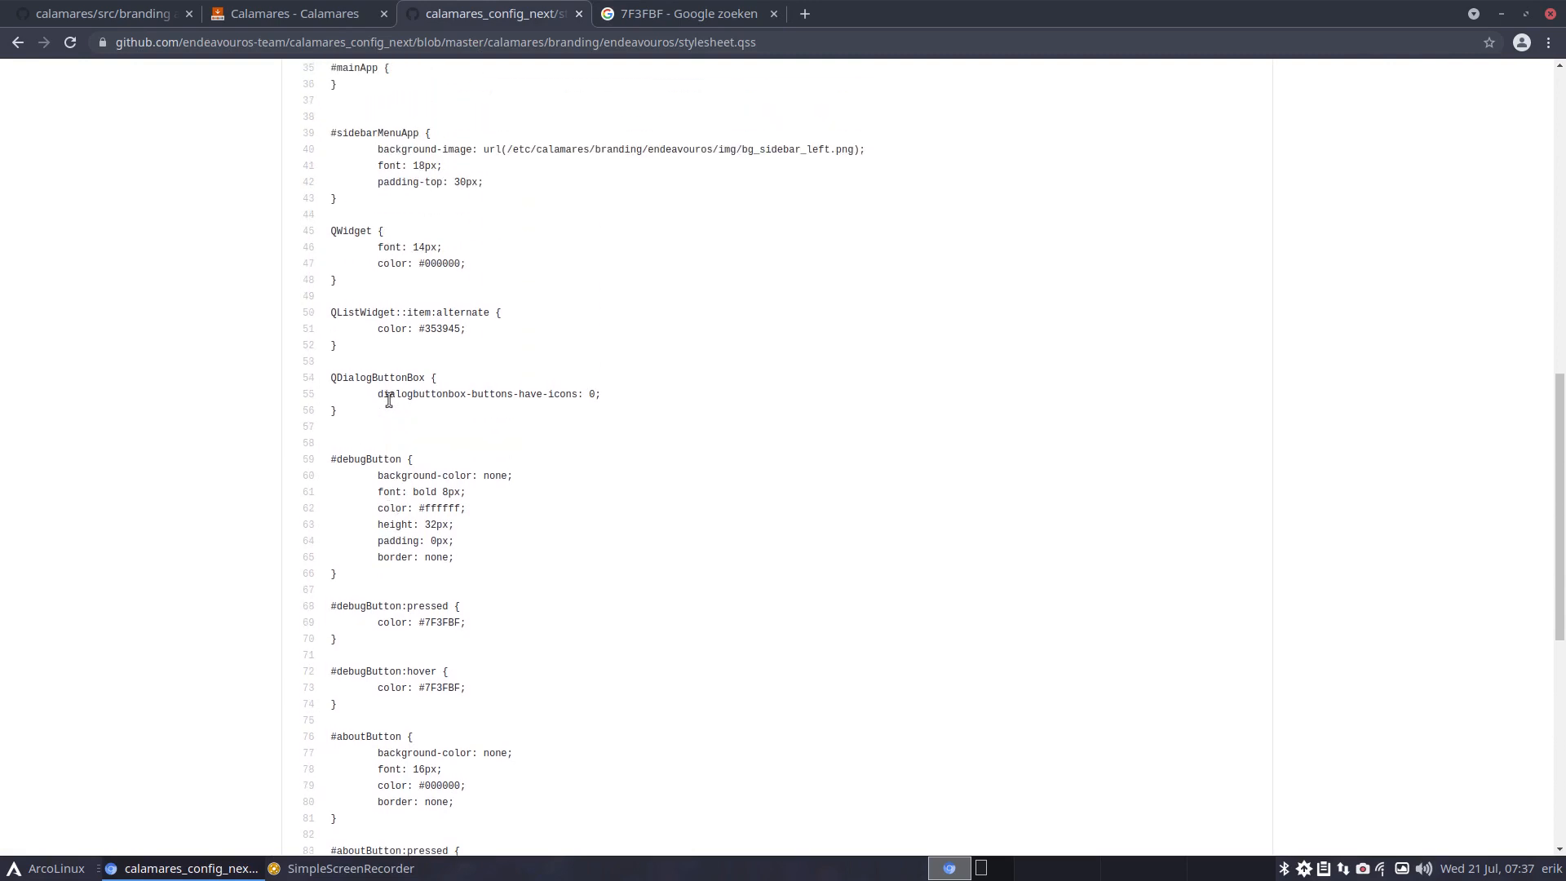
scroll(389, 388, up, 2)
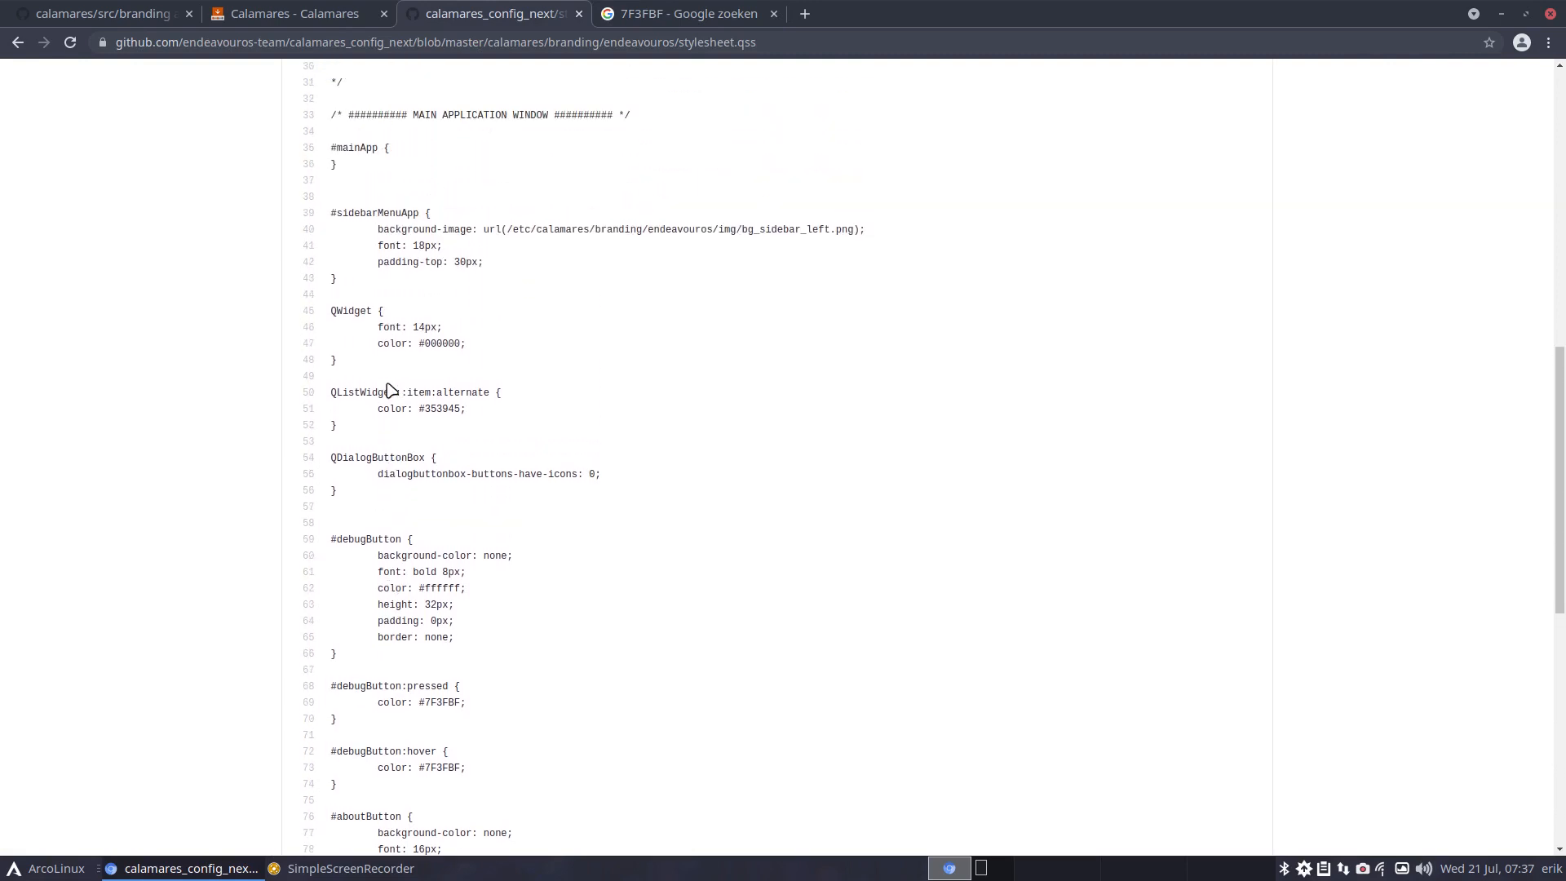
double_click(441, 349)
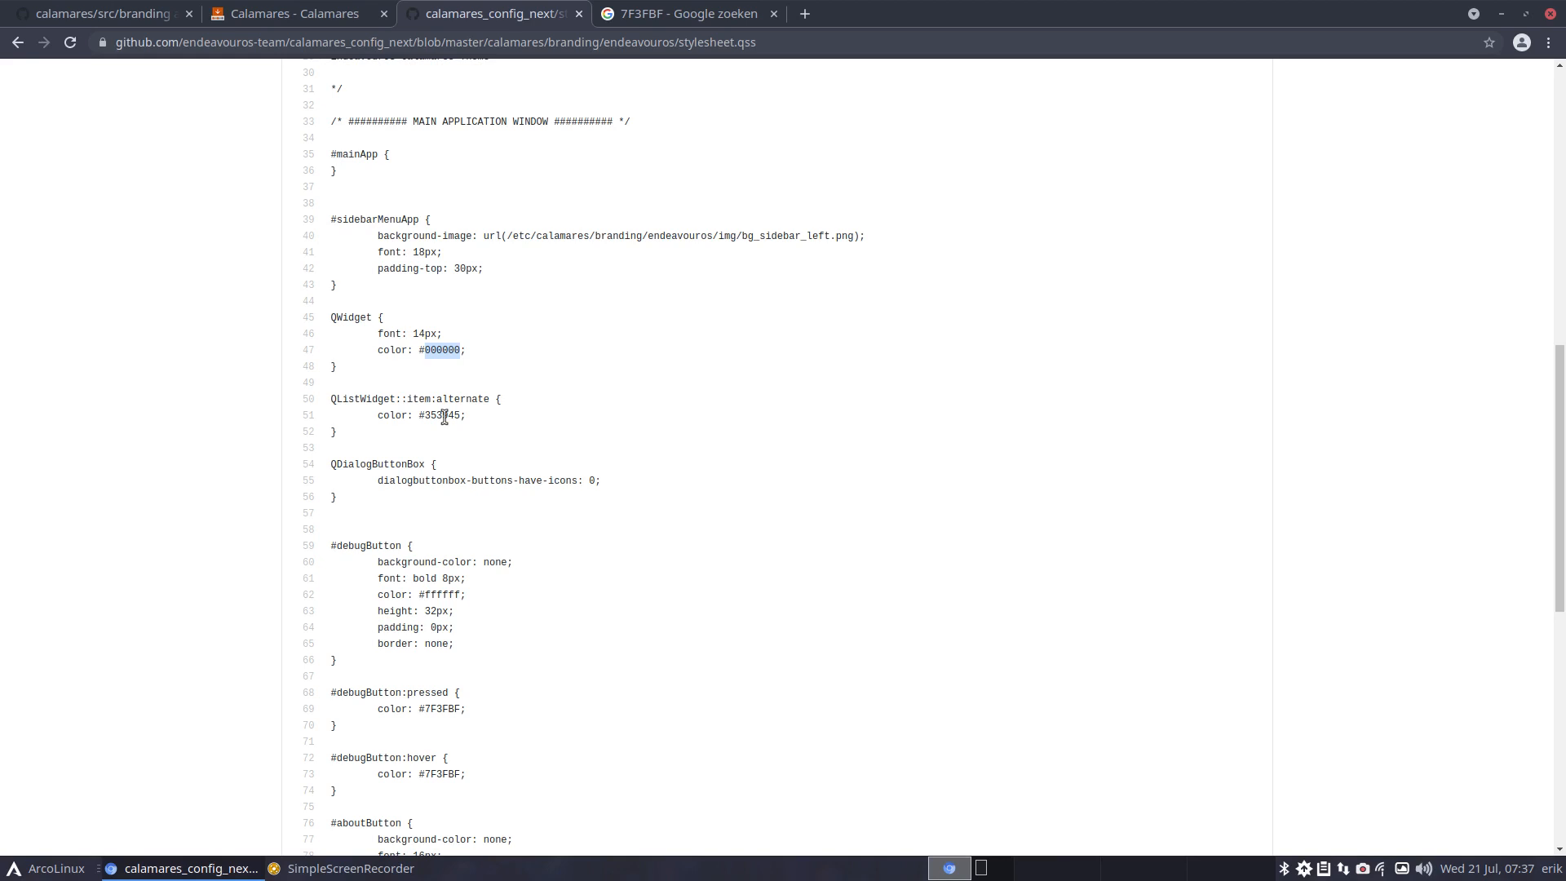
double_click(461, 268)
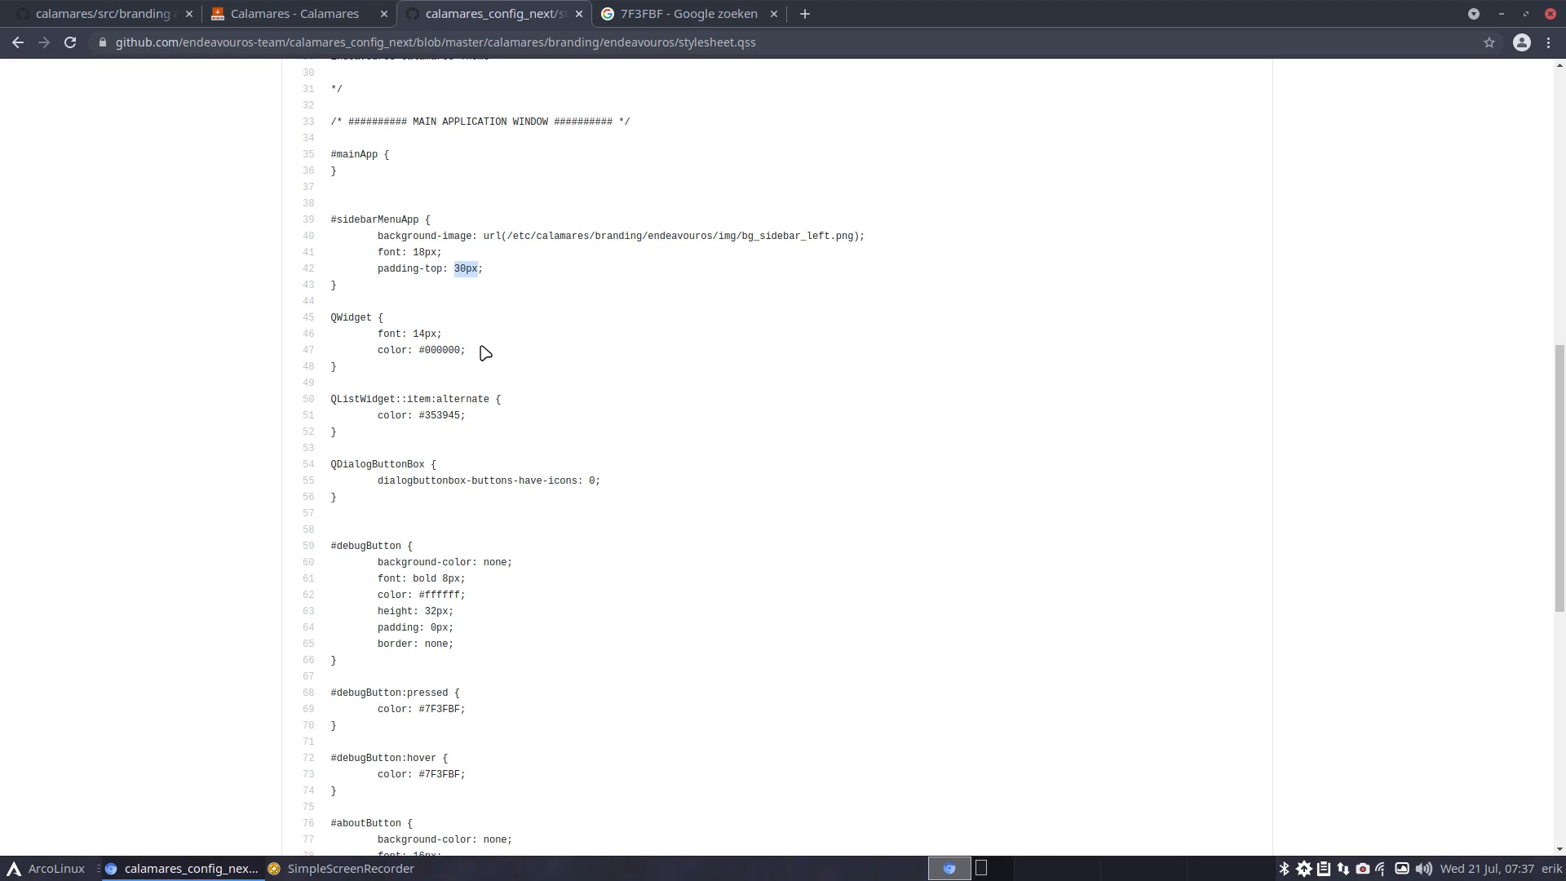
drag(577, 235, 836, 232)
click(771, 239)
scroll(483, 291, up, 5)
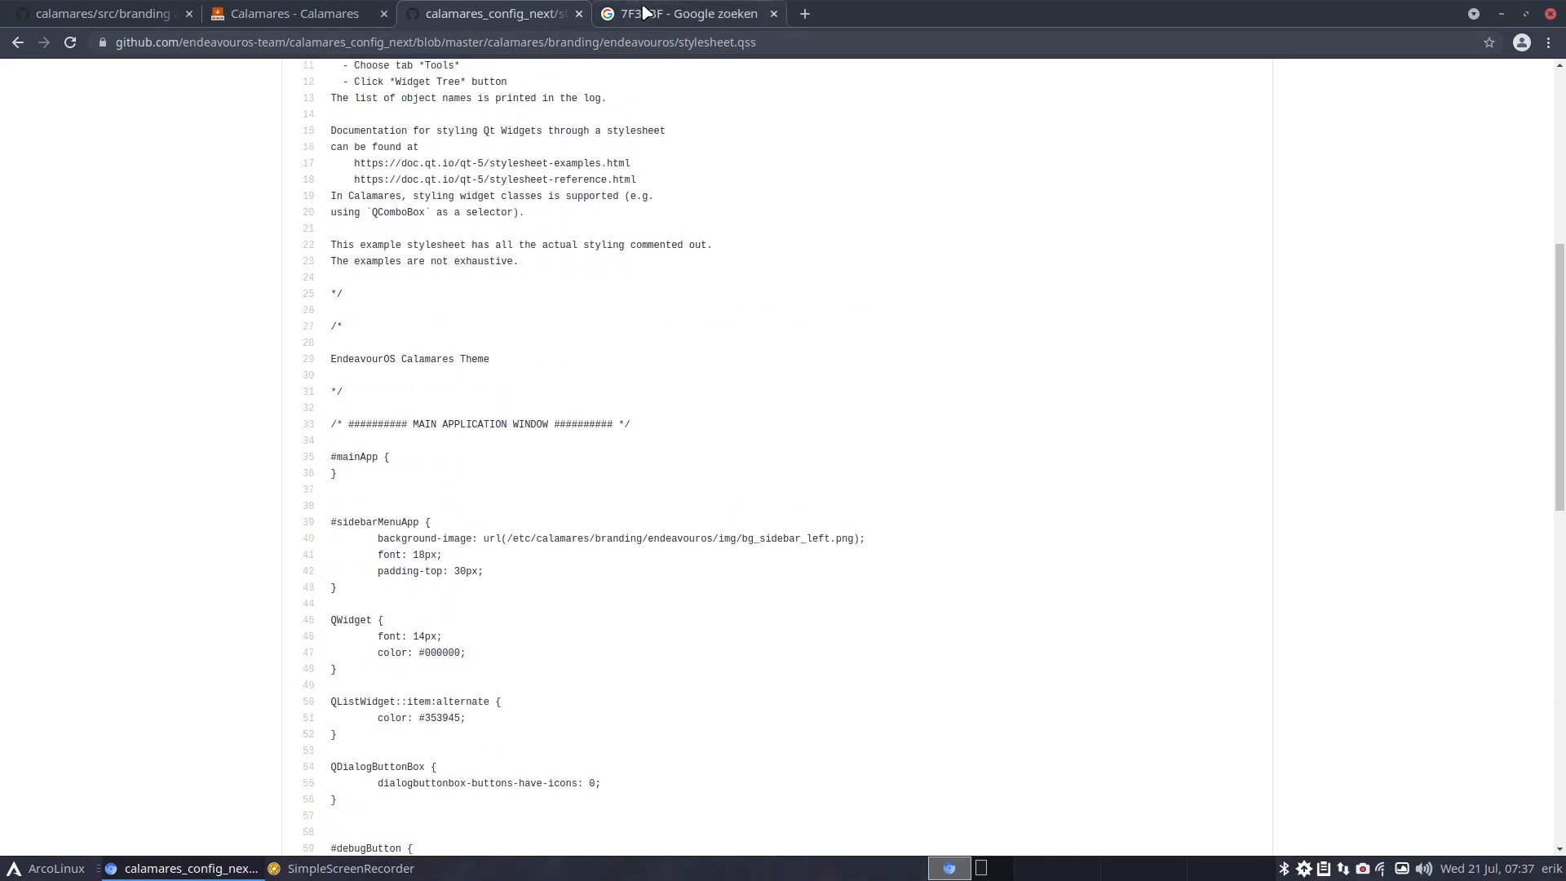
Replace the colour code search with a Google search for "github calamares branding"
click(648, 13)
double_click(281, 84)
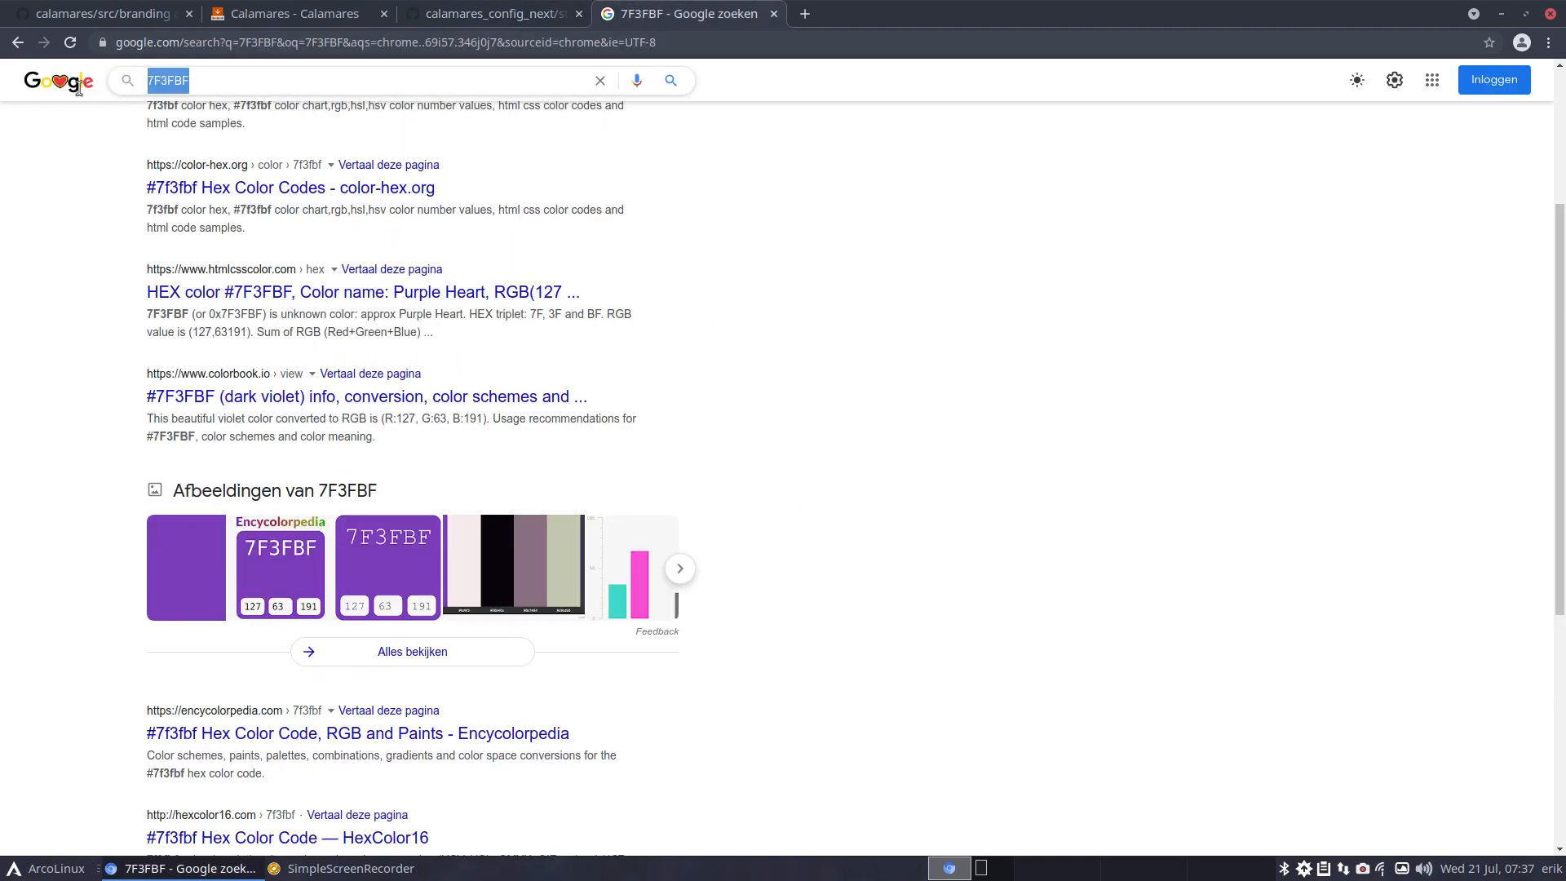
text(github)
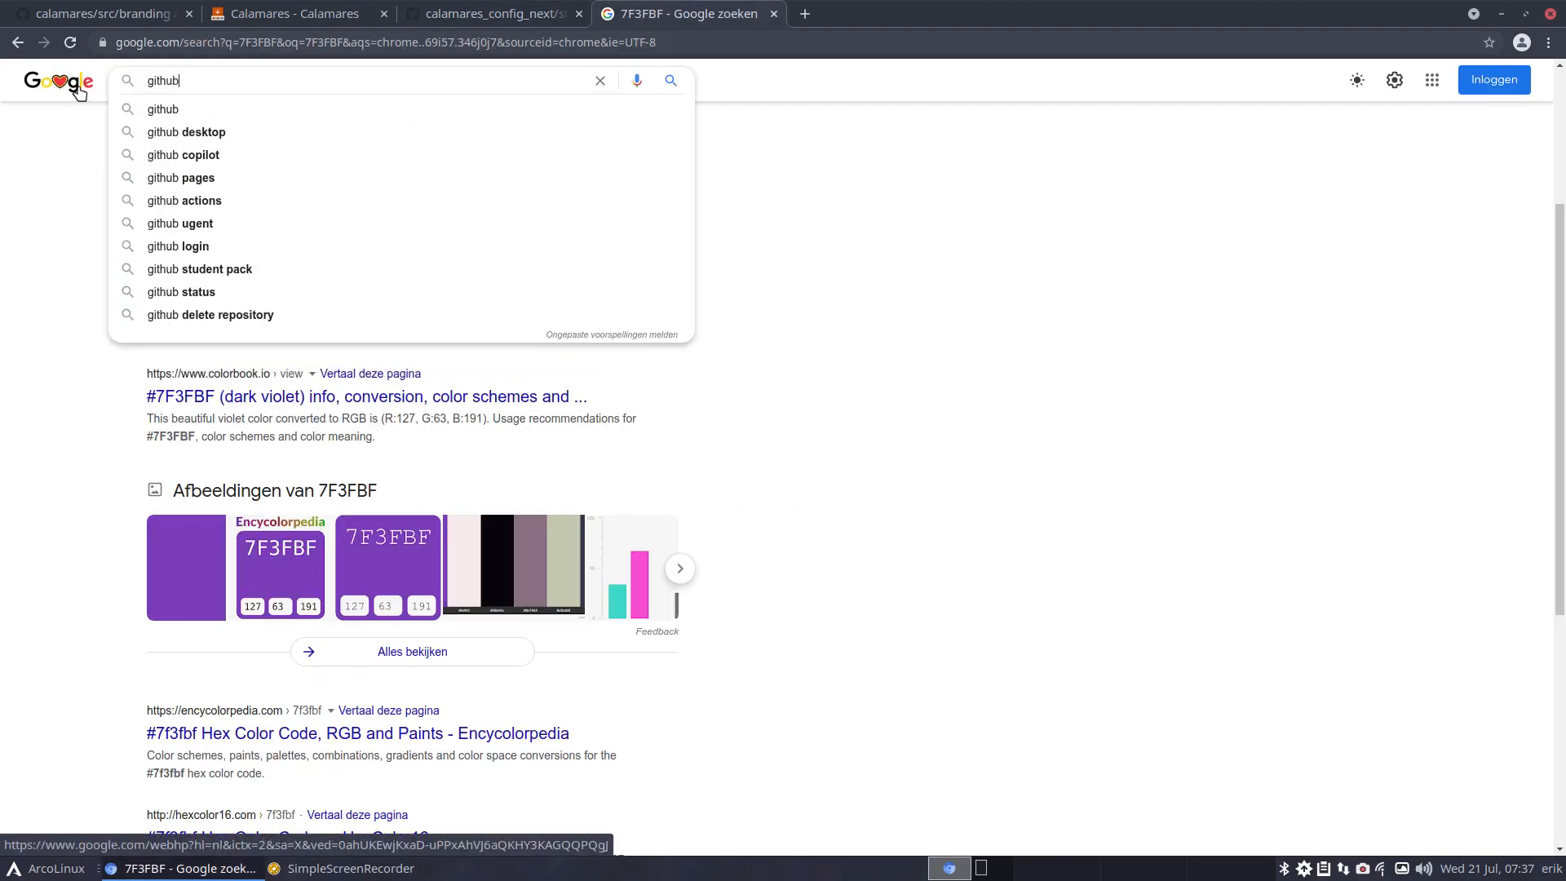
text( calamares )
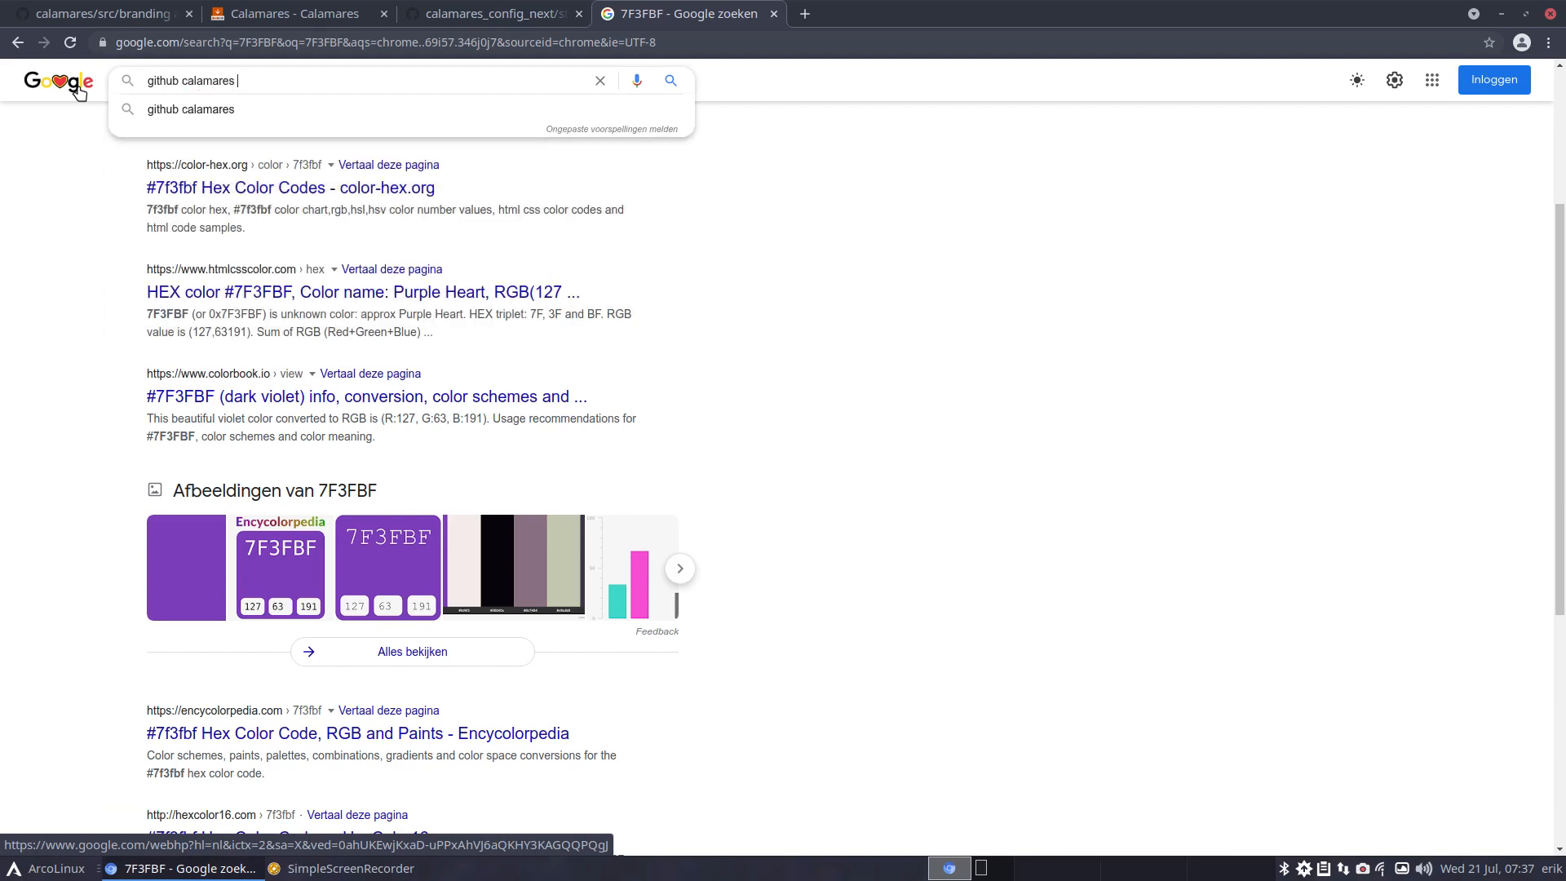
text(branding)
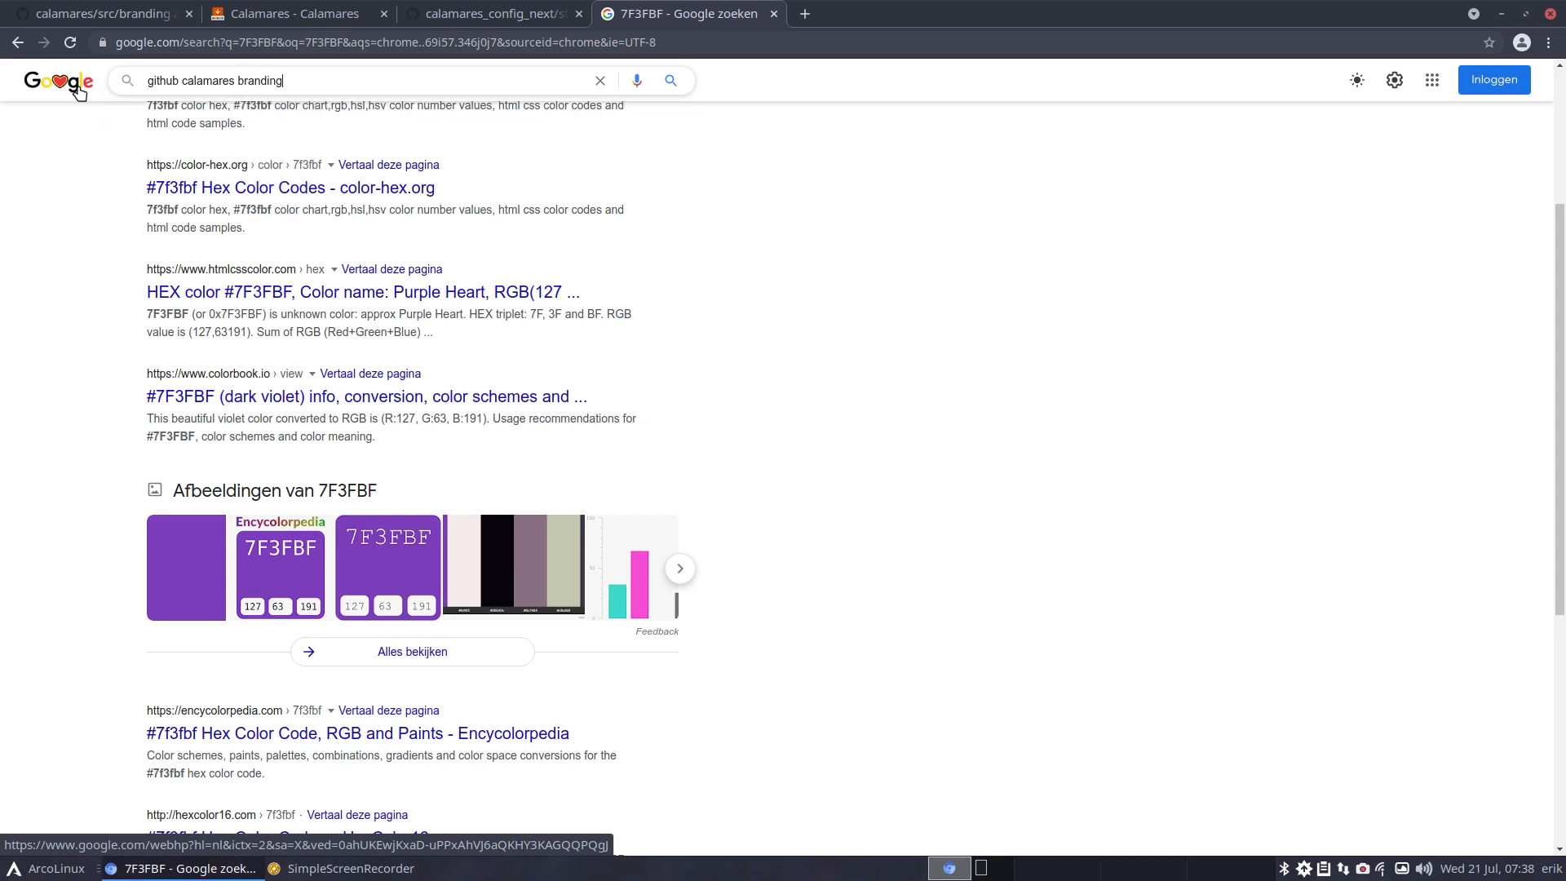
key(Return)
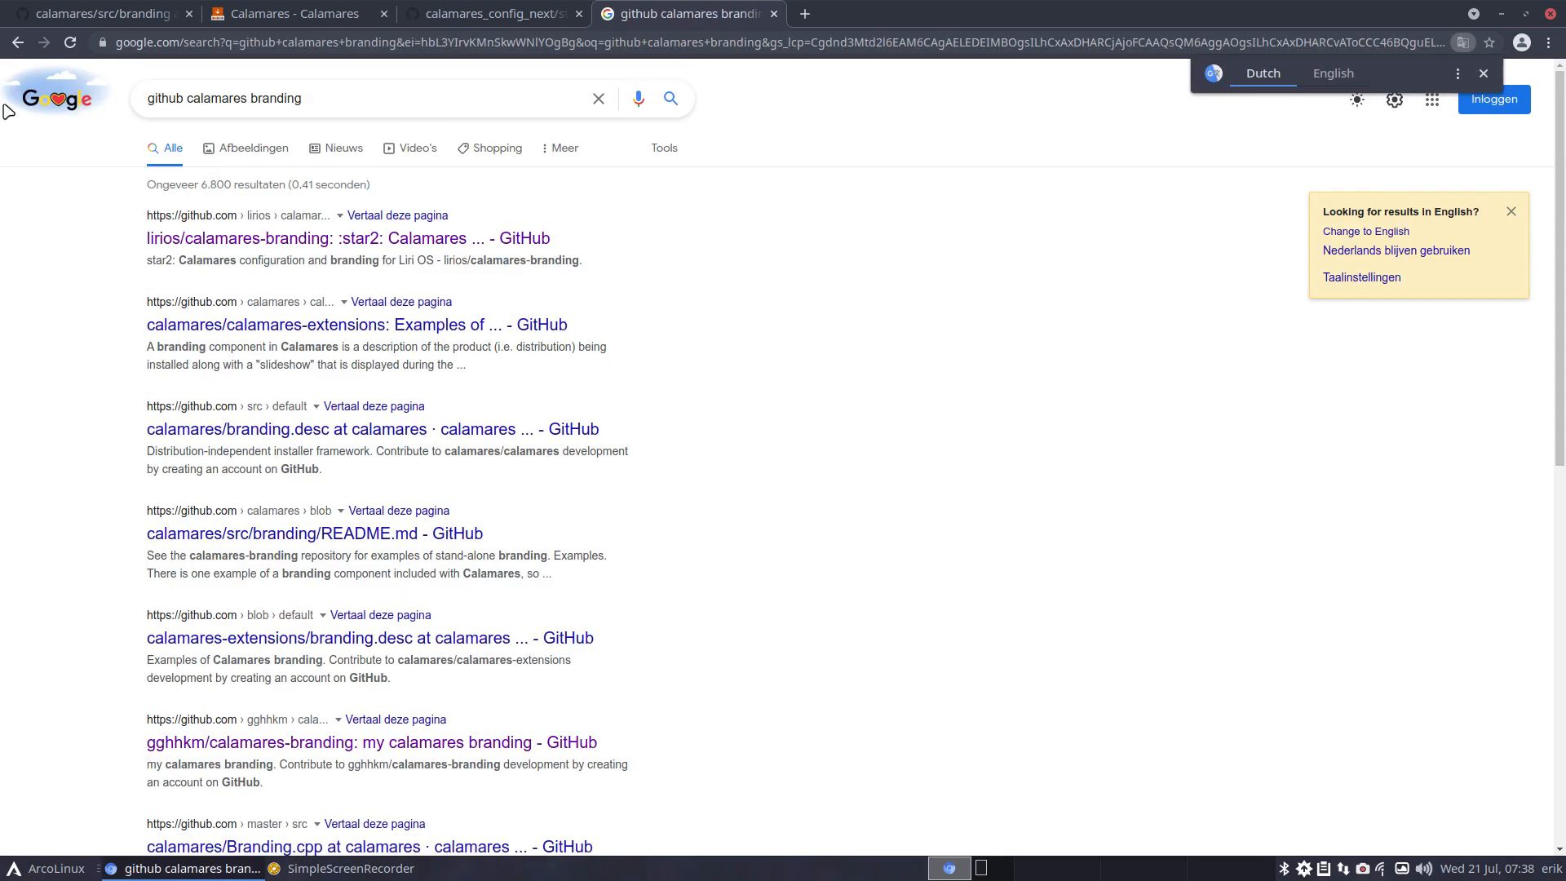
Refine the Google search to "github calamares qss branding" and look through the results
double_click(268, 98)
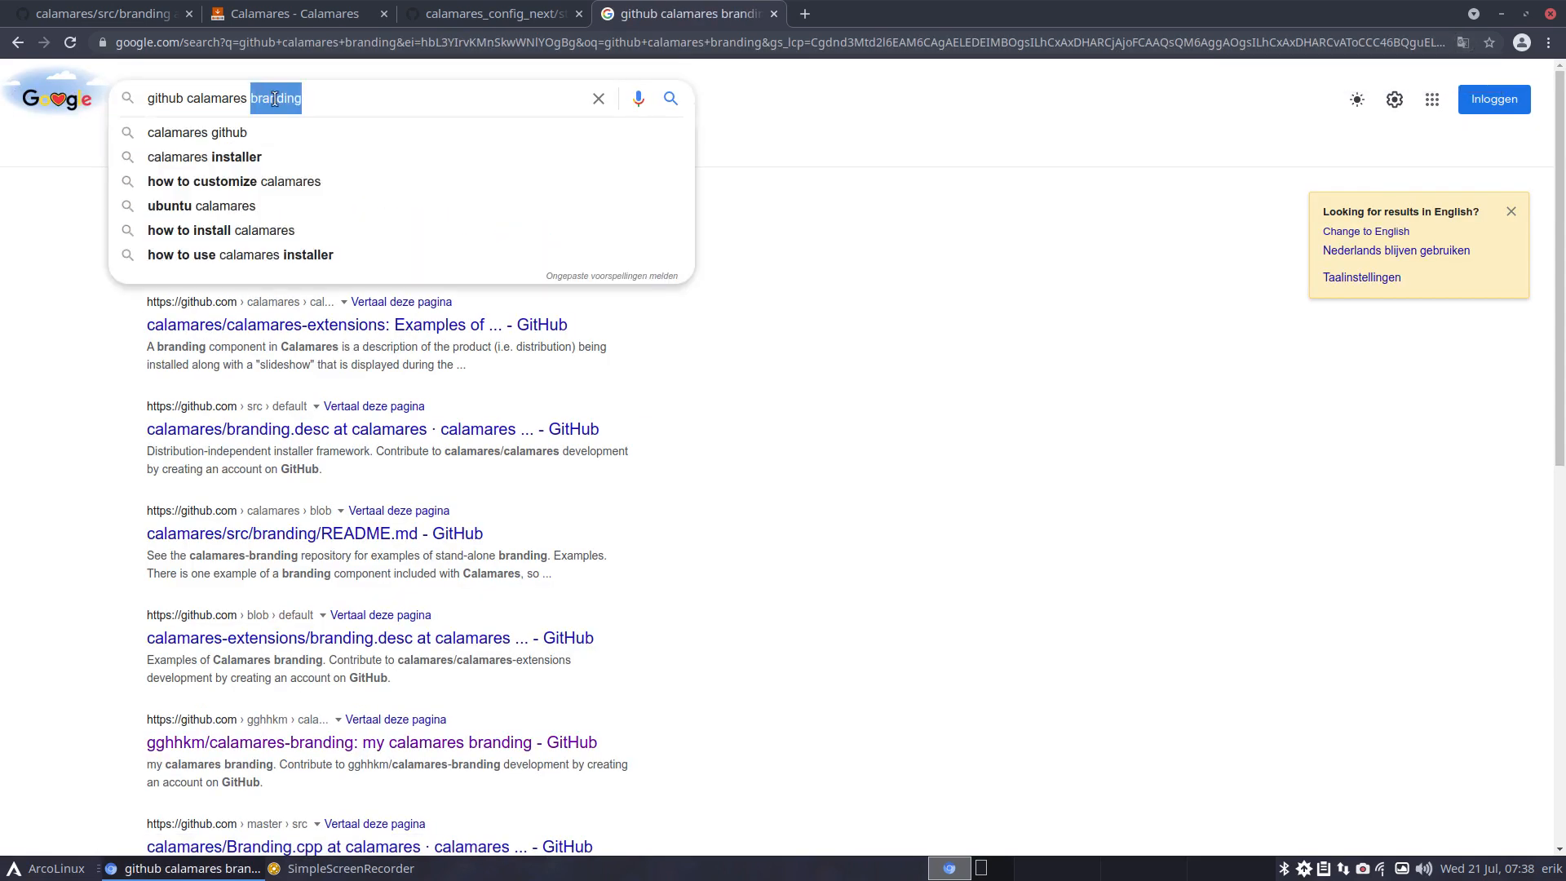
text(qss)
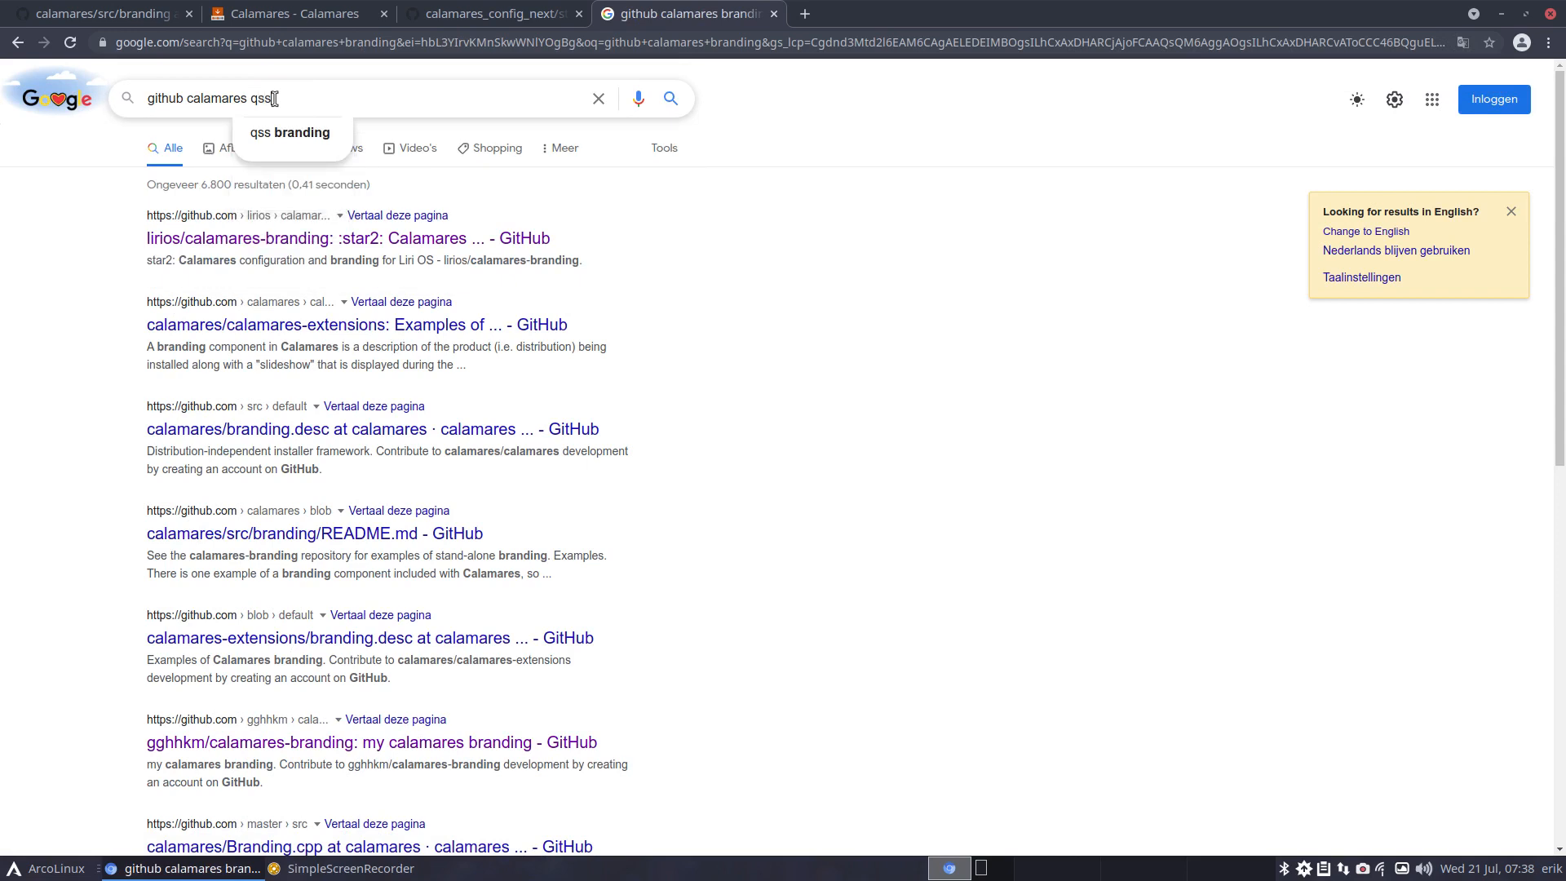
text( branding)
key(Return)
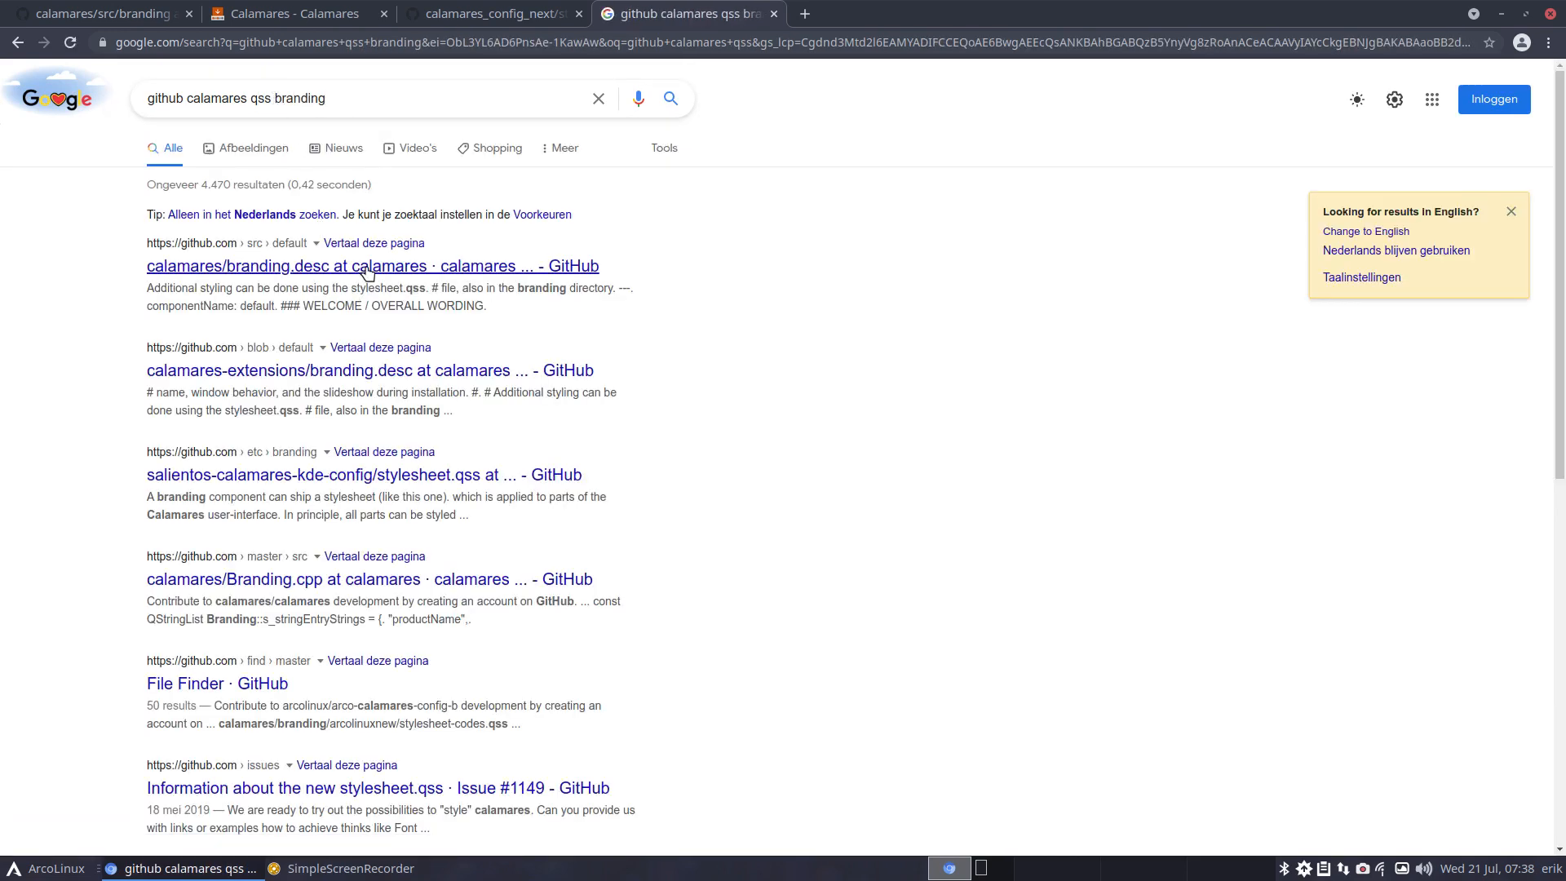
scroll(381, 270, down, 3)
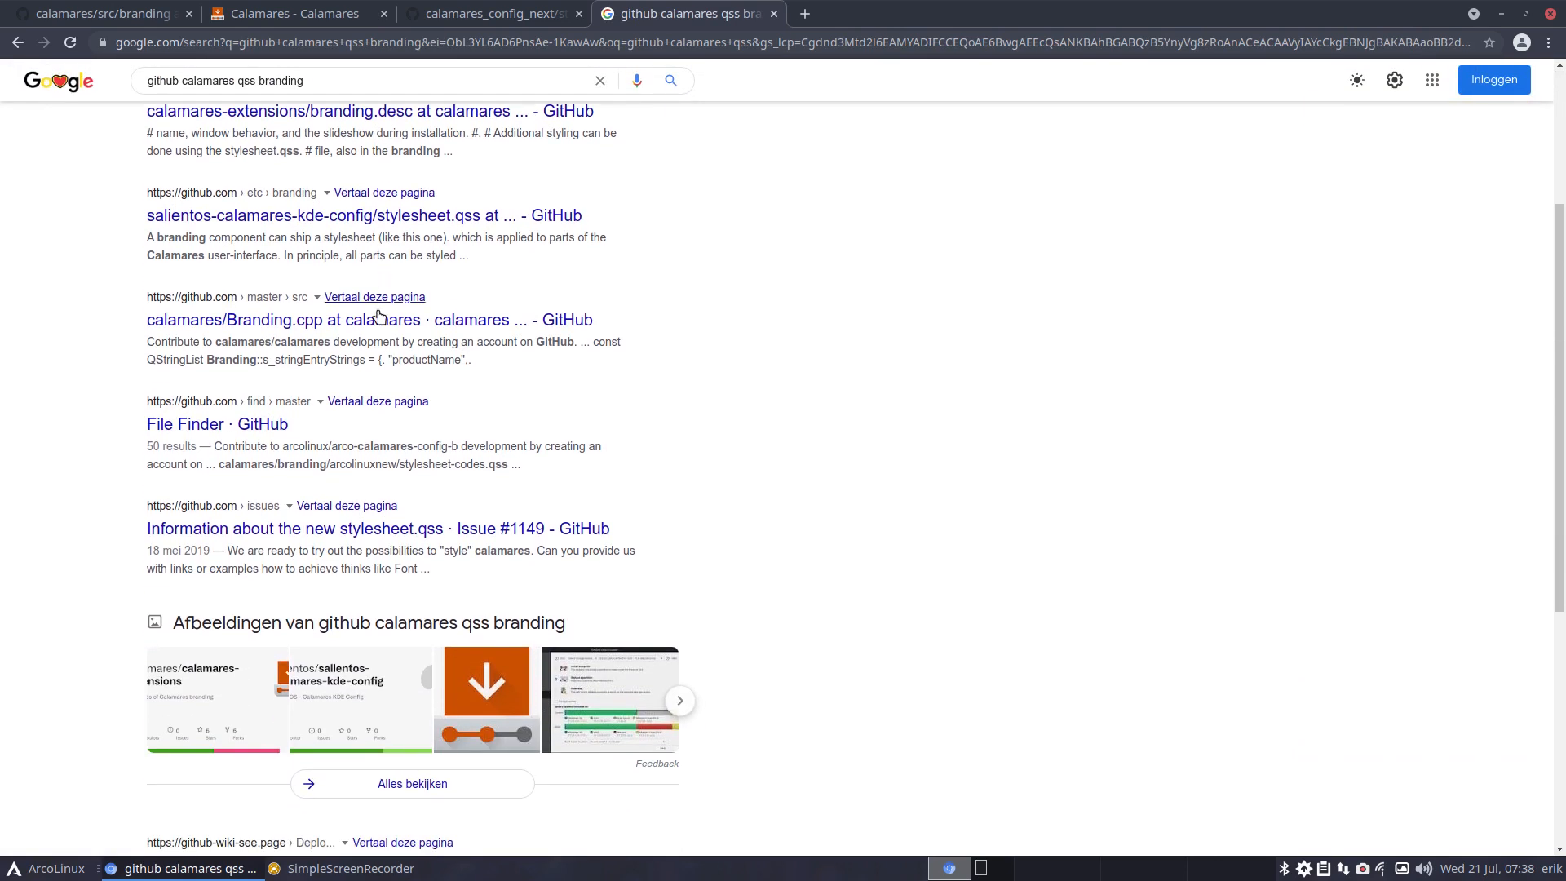
scroll(376, 326, down, 3)
scroll(369, 388, down, 3)
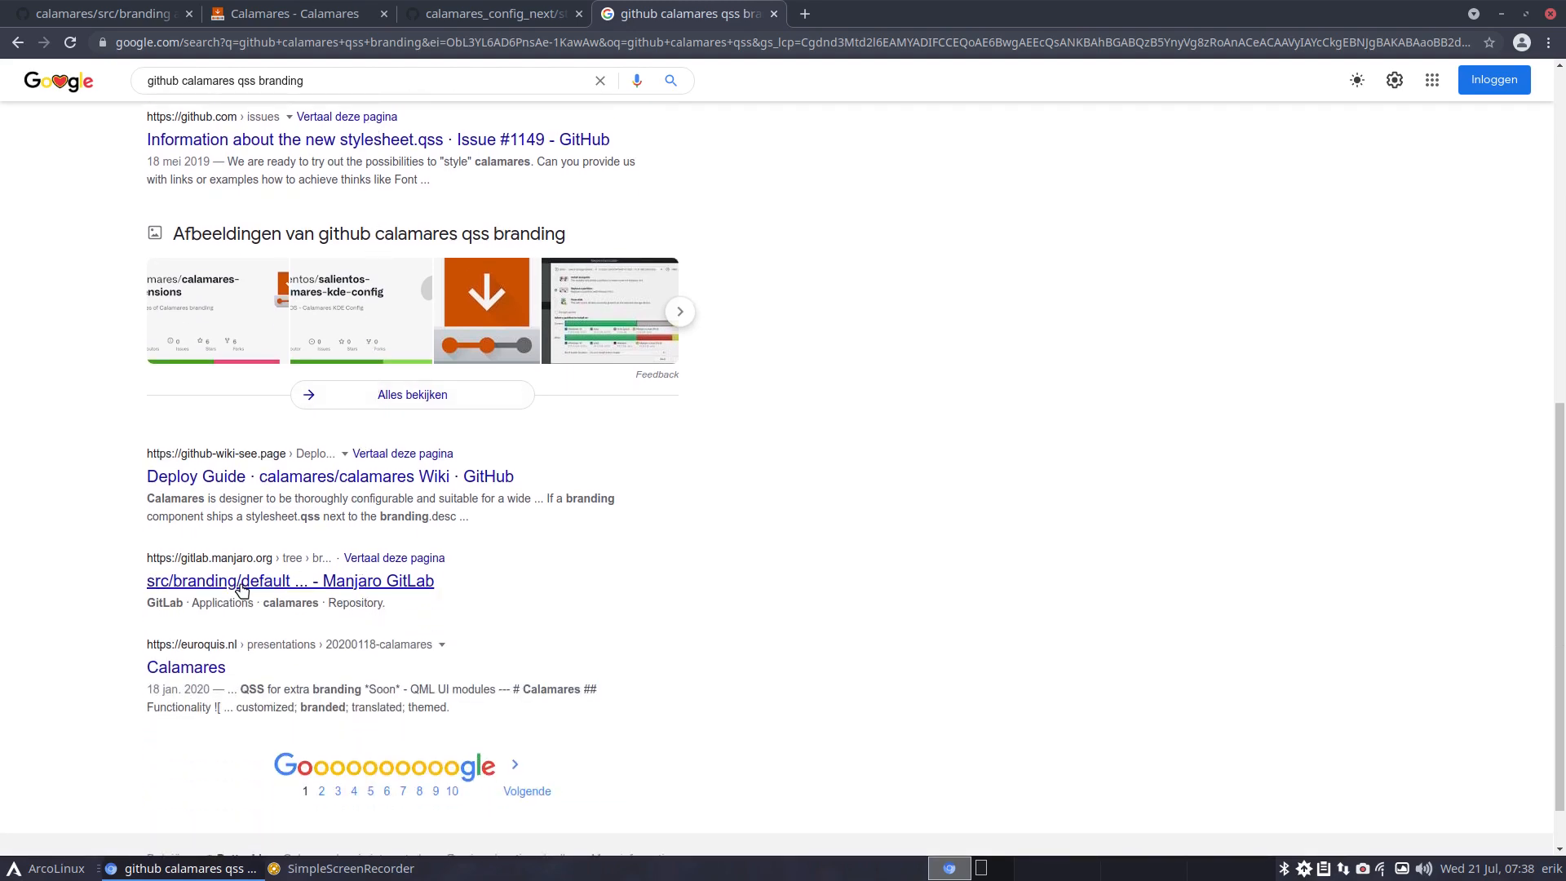
Open the Manjaro GitLab src/branding/default folder from the results and view its stylesheet.qss file
click(346, 586)
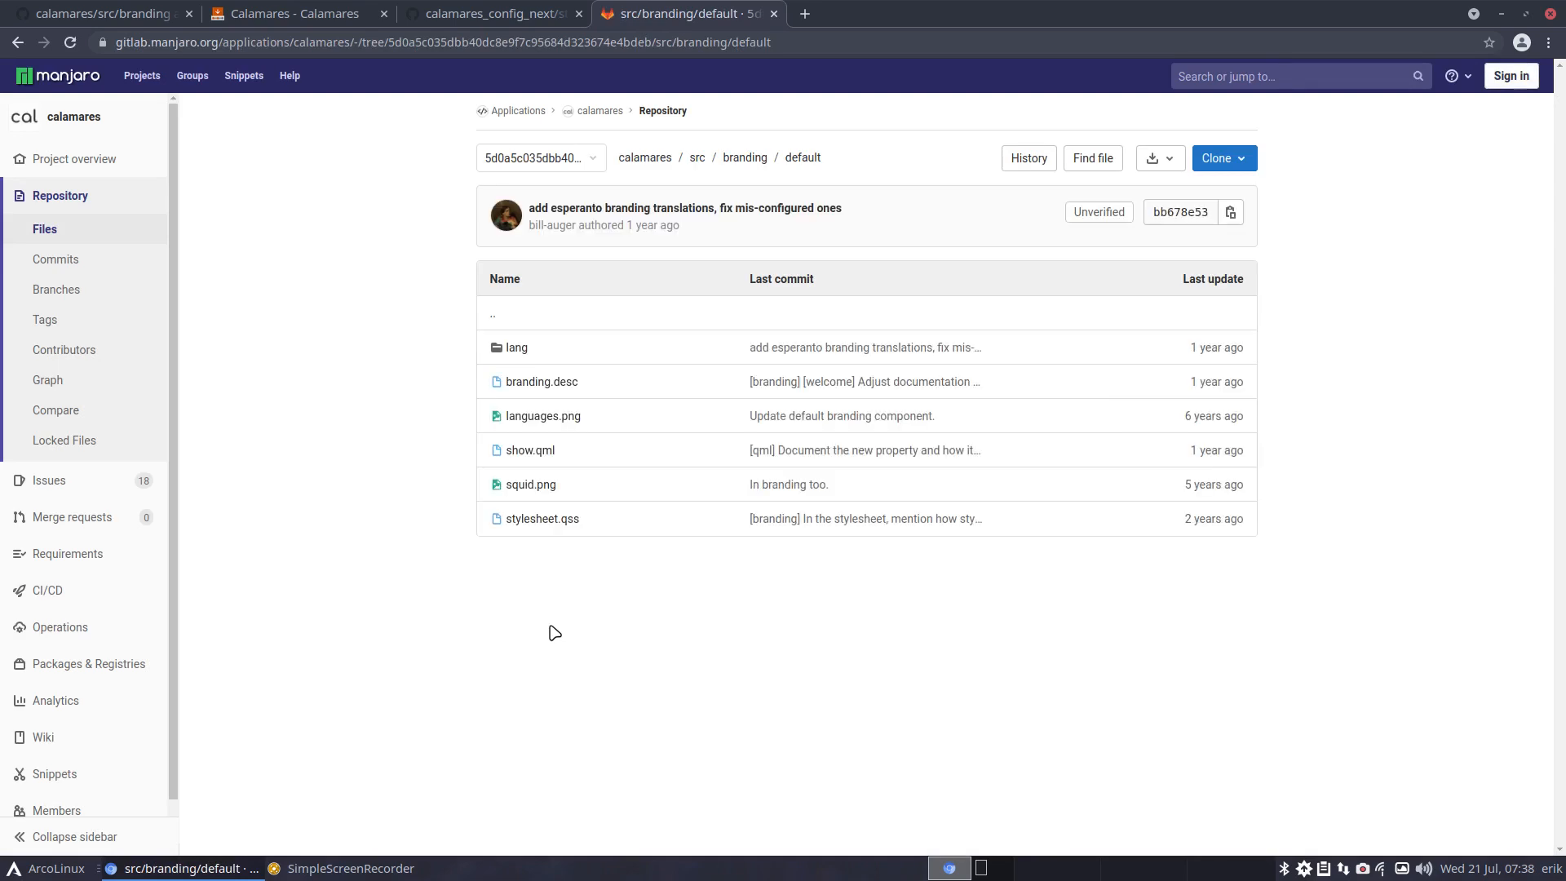
click(562, 519)
scroll(628, 624, down, 3)
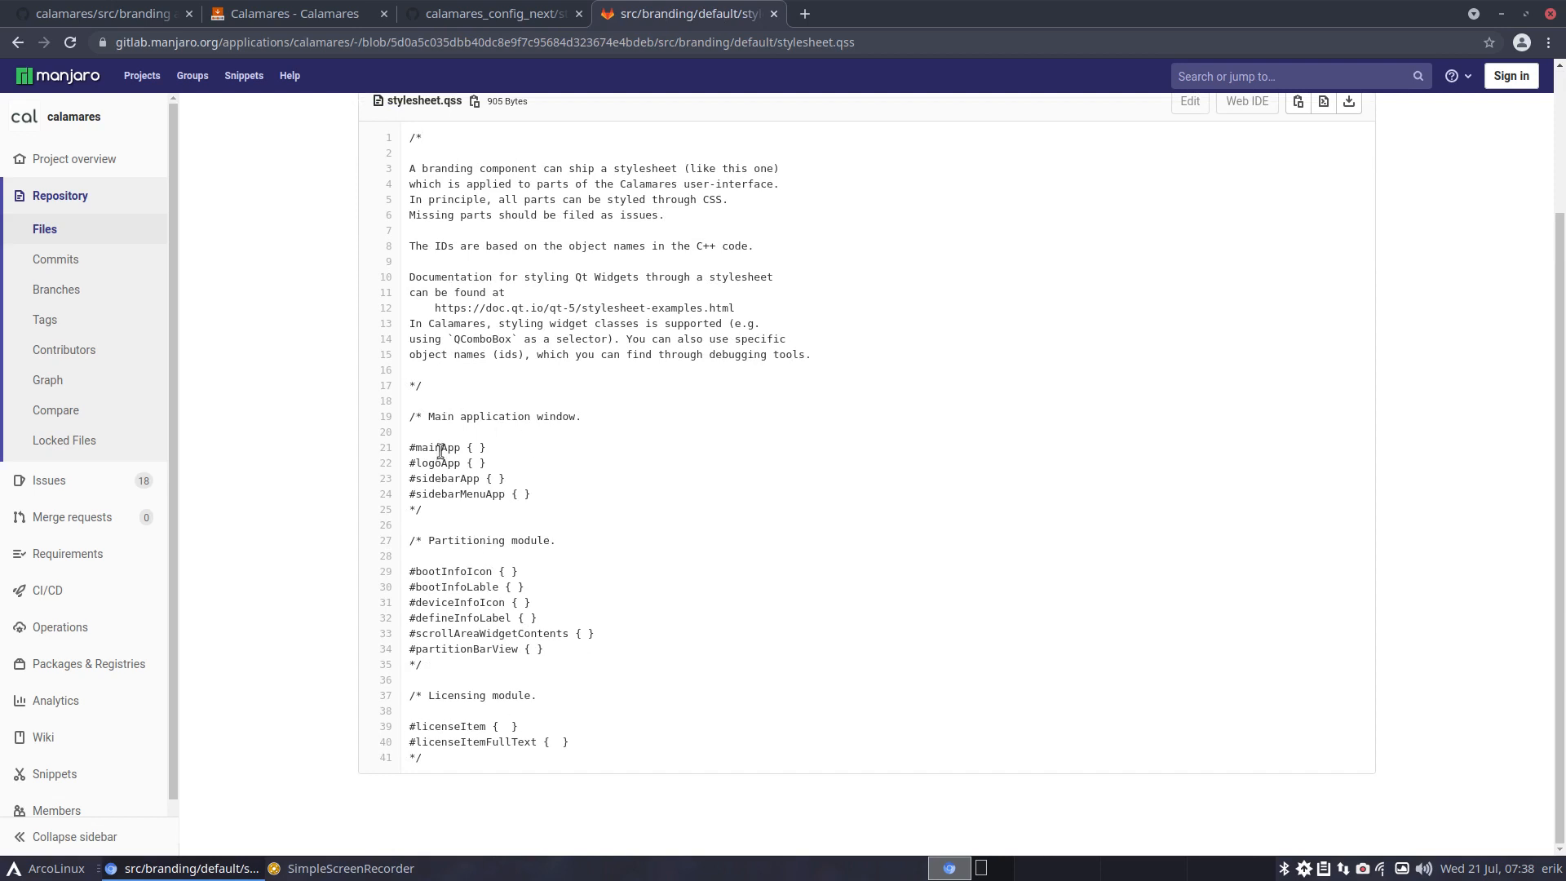
Return to the Manjaro branding/default folder, open show.qml and read through its slideshow code
click(18, 43)
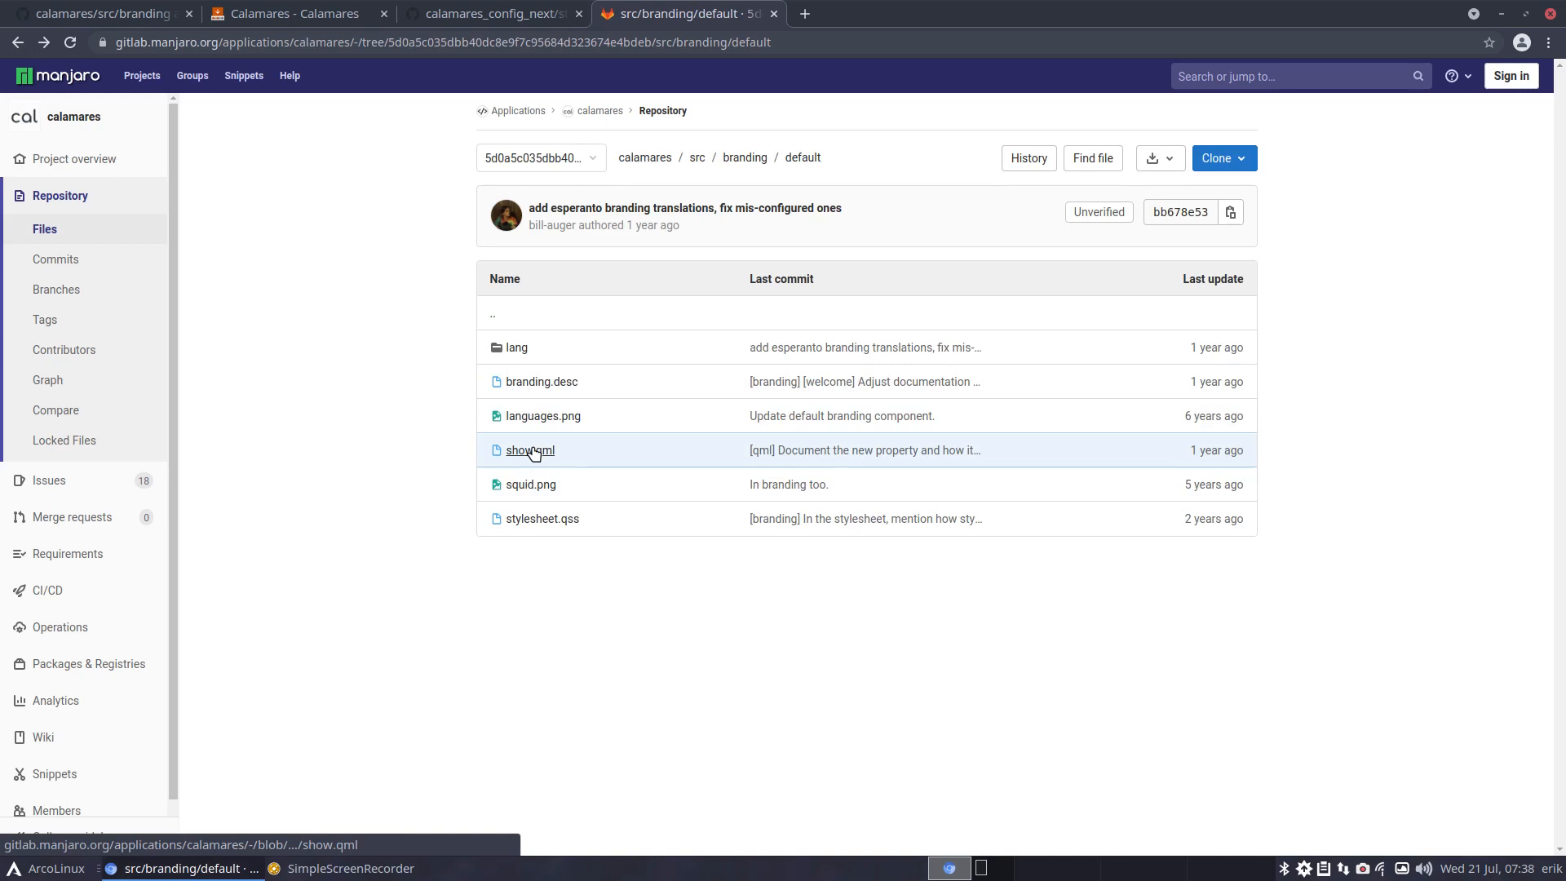
click(533, 454)
scroll(581, 460, down, 5)
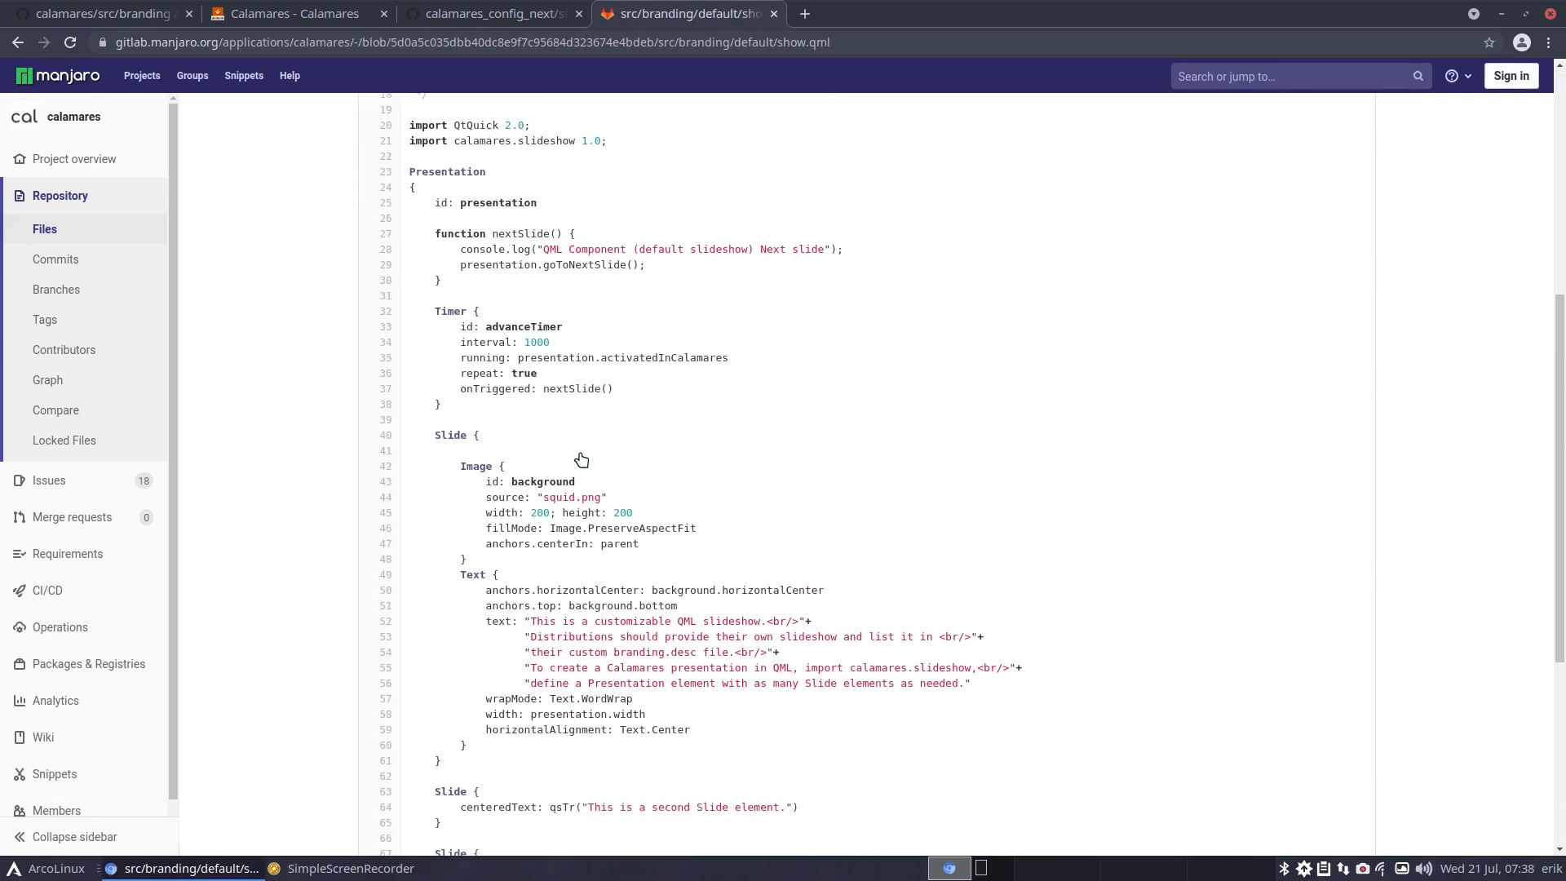
scroll(581, 460, down, 3)
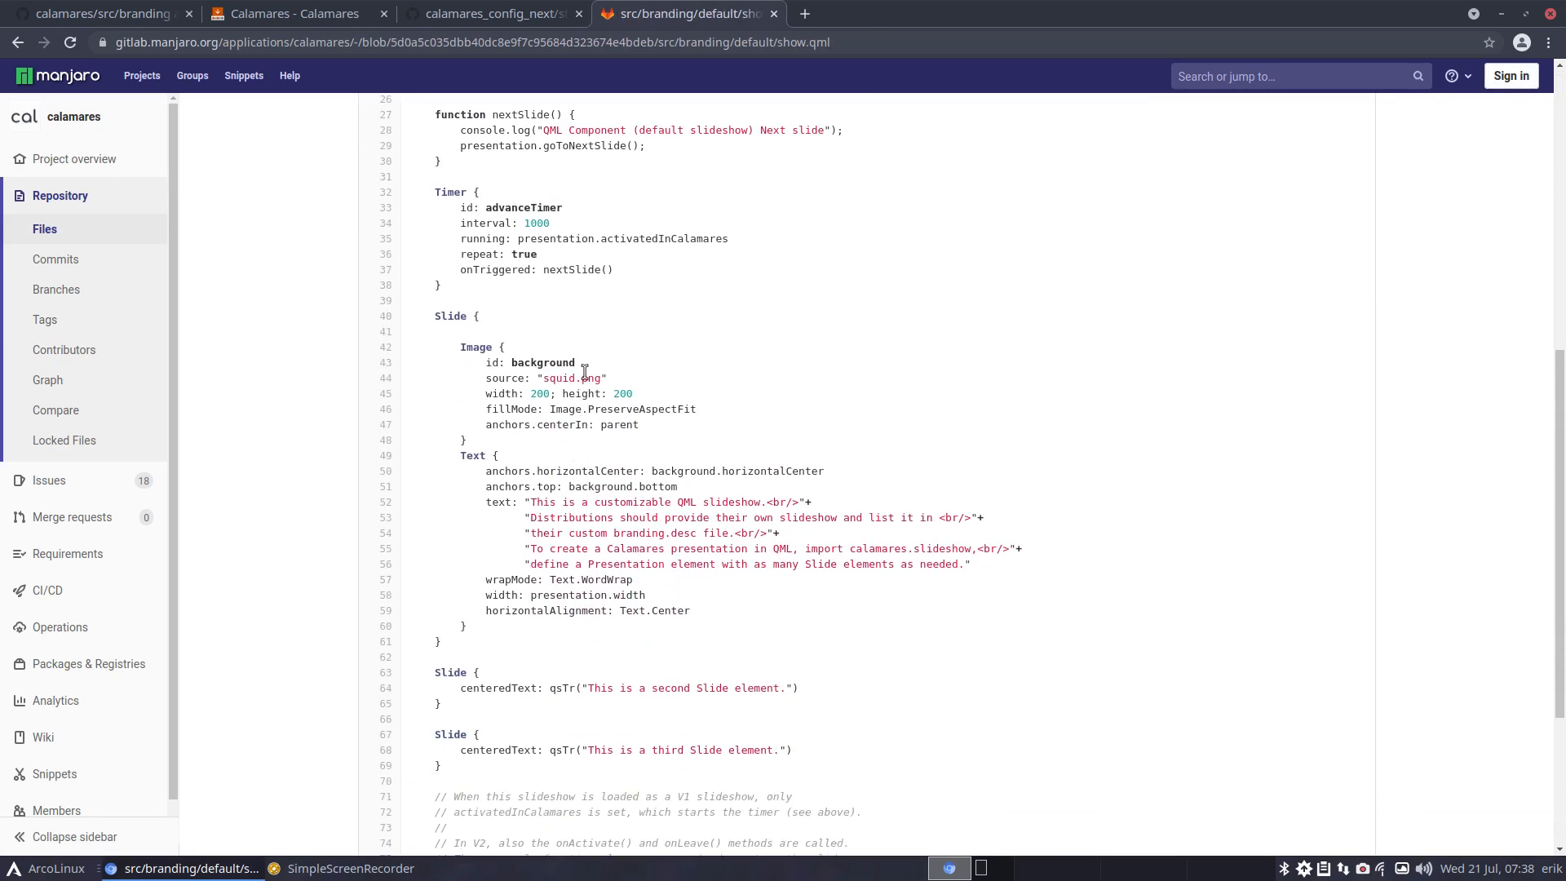
scroll(585, 371, down, 2)
scroll(588, 377, down, 4)
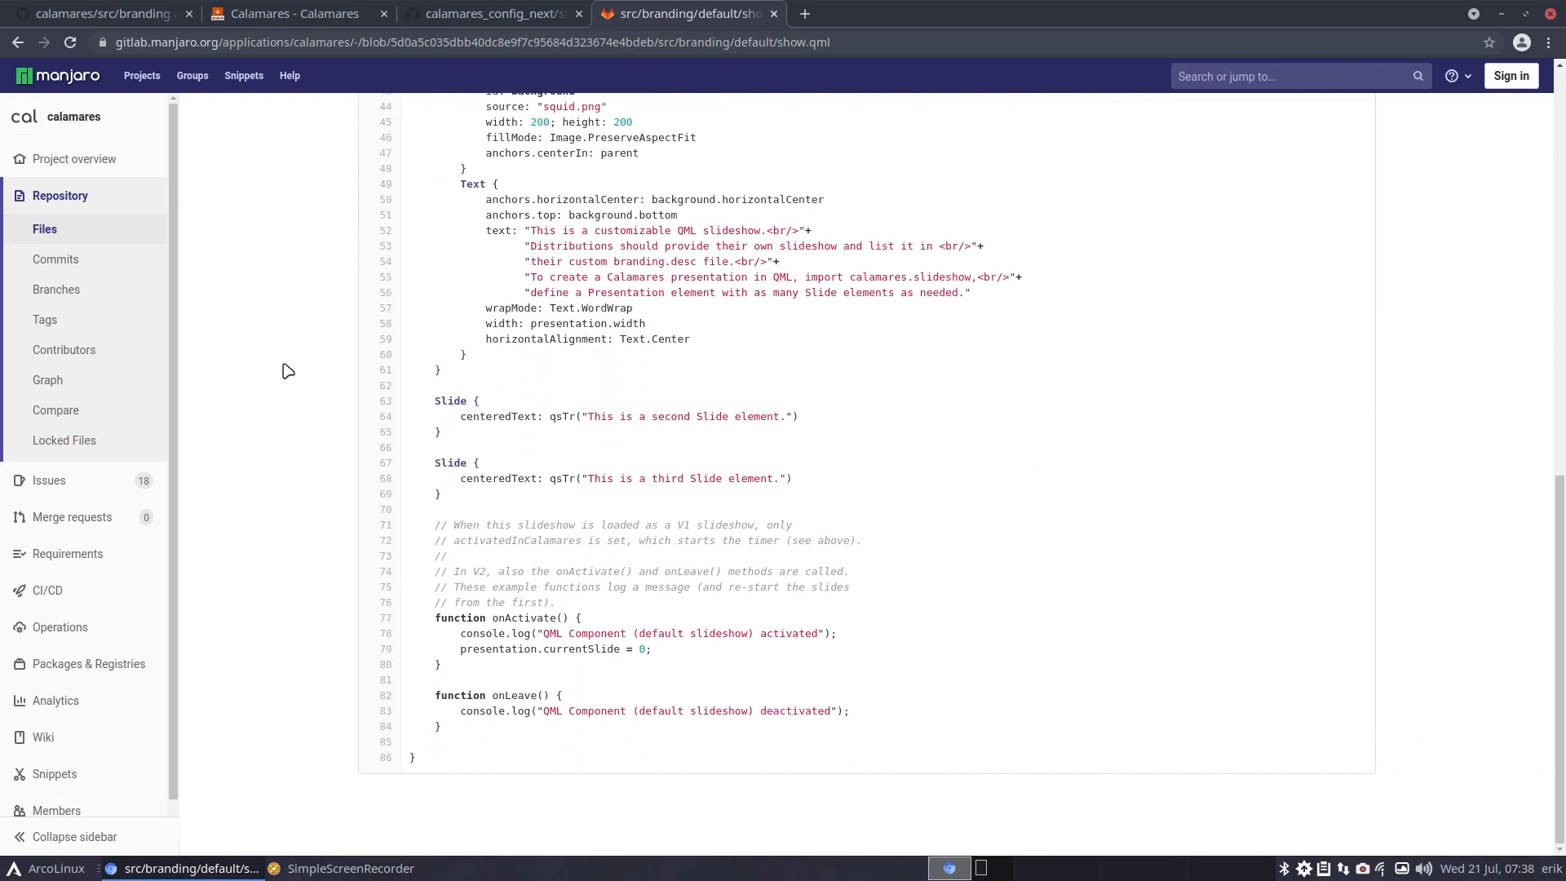
Leave show.qml, open the main page of Manjaro's calamares project and look through its root folders and files
click(20, 44)
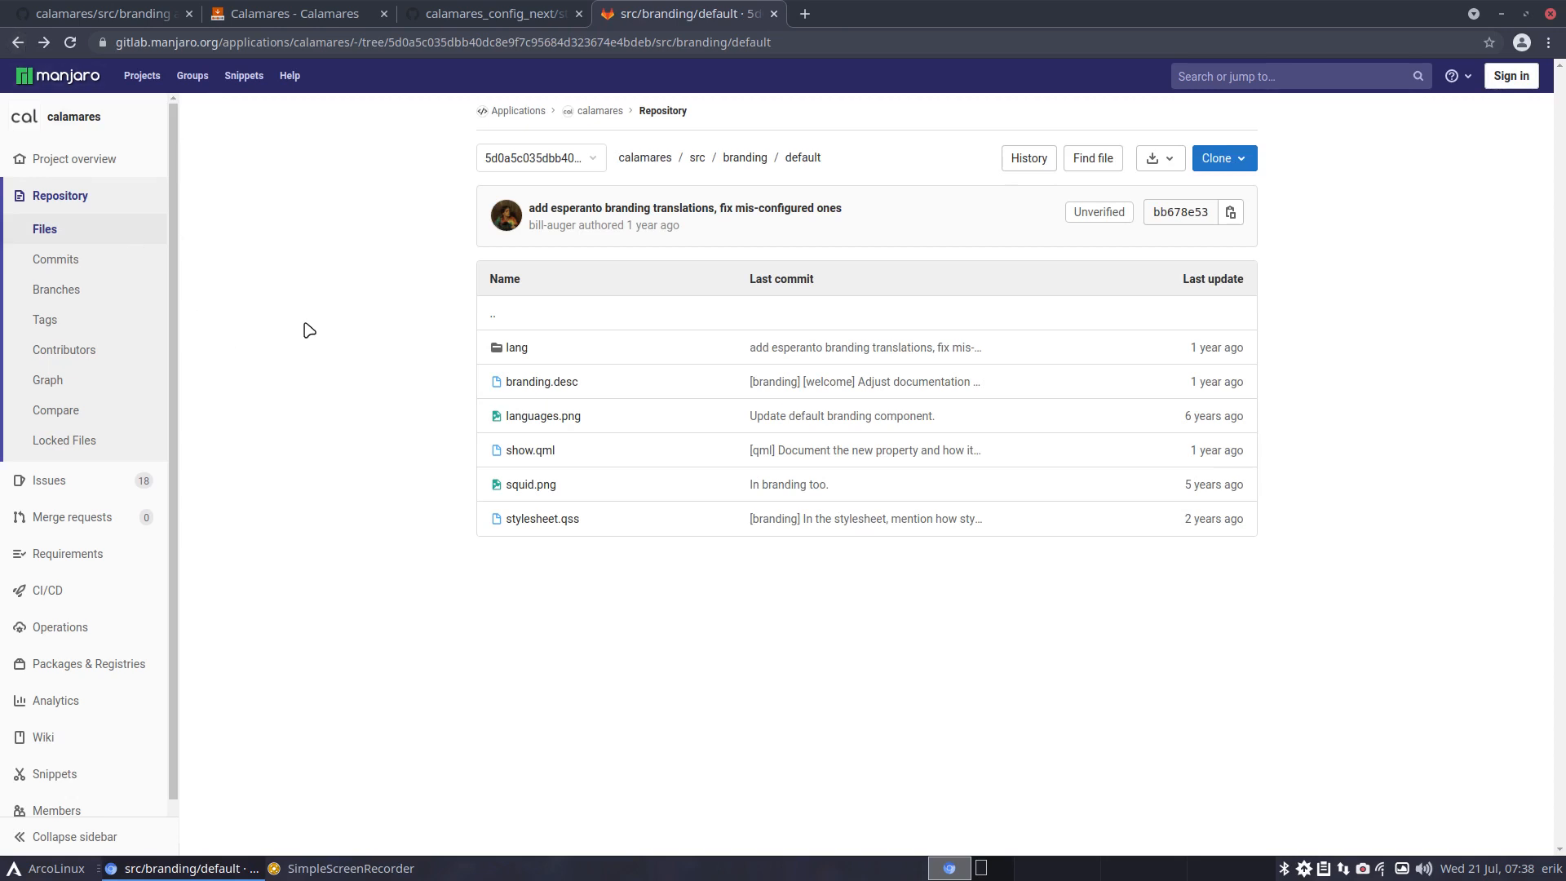
click(592, 424)
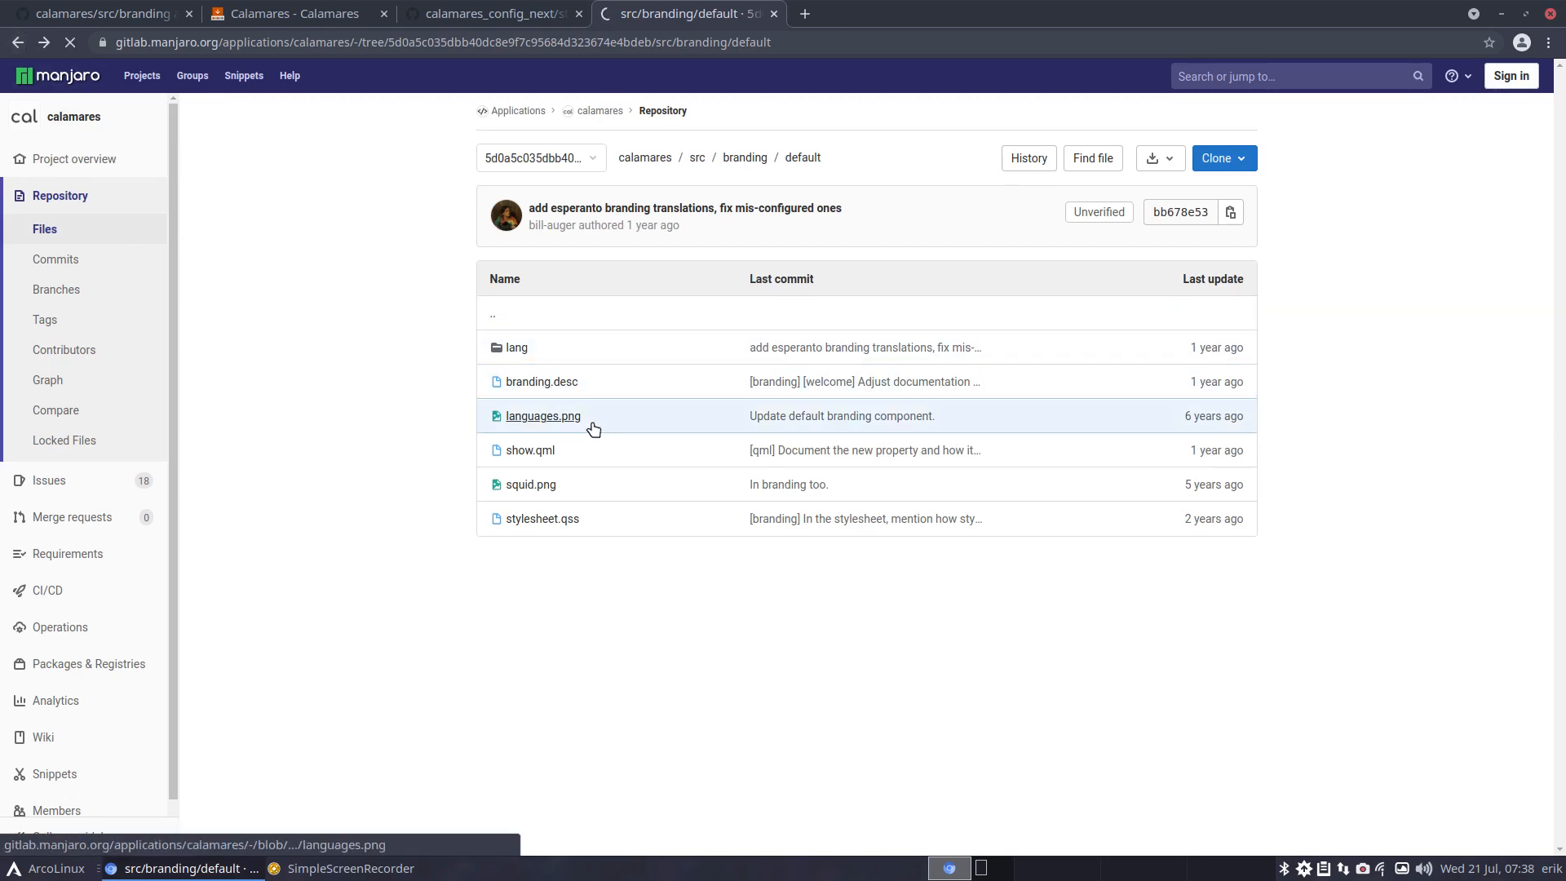
scroll(594, 434, down, 5)
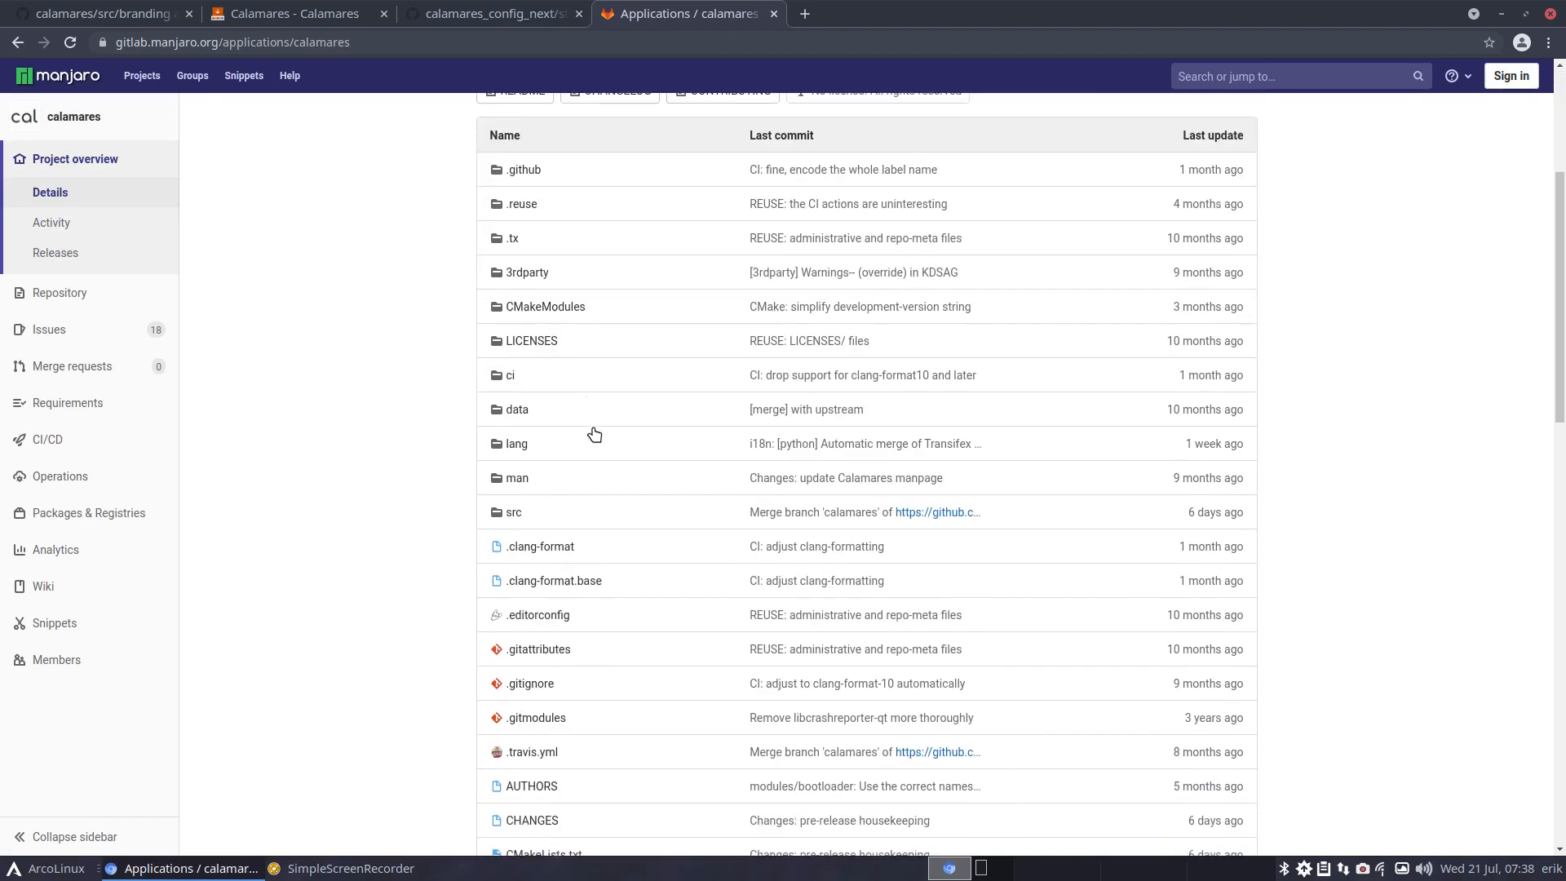
scroll(594, 433, down, 5)
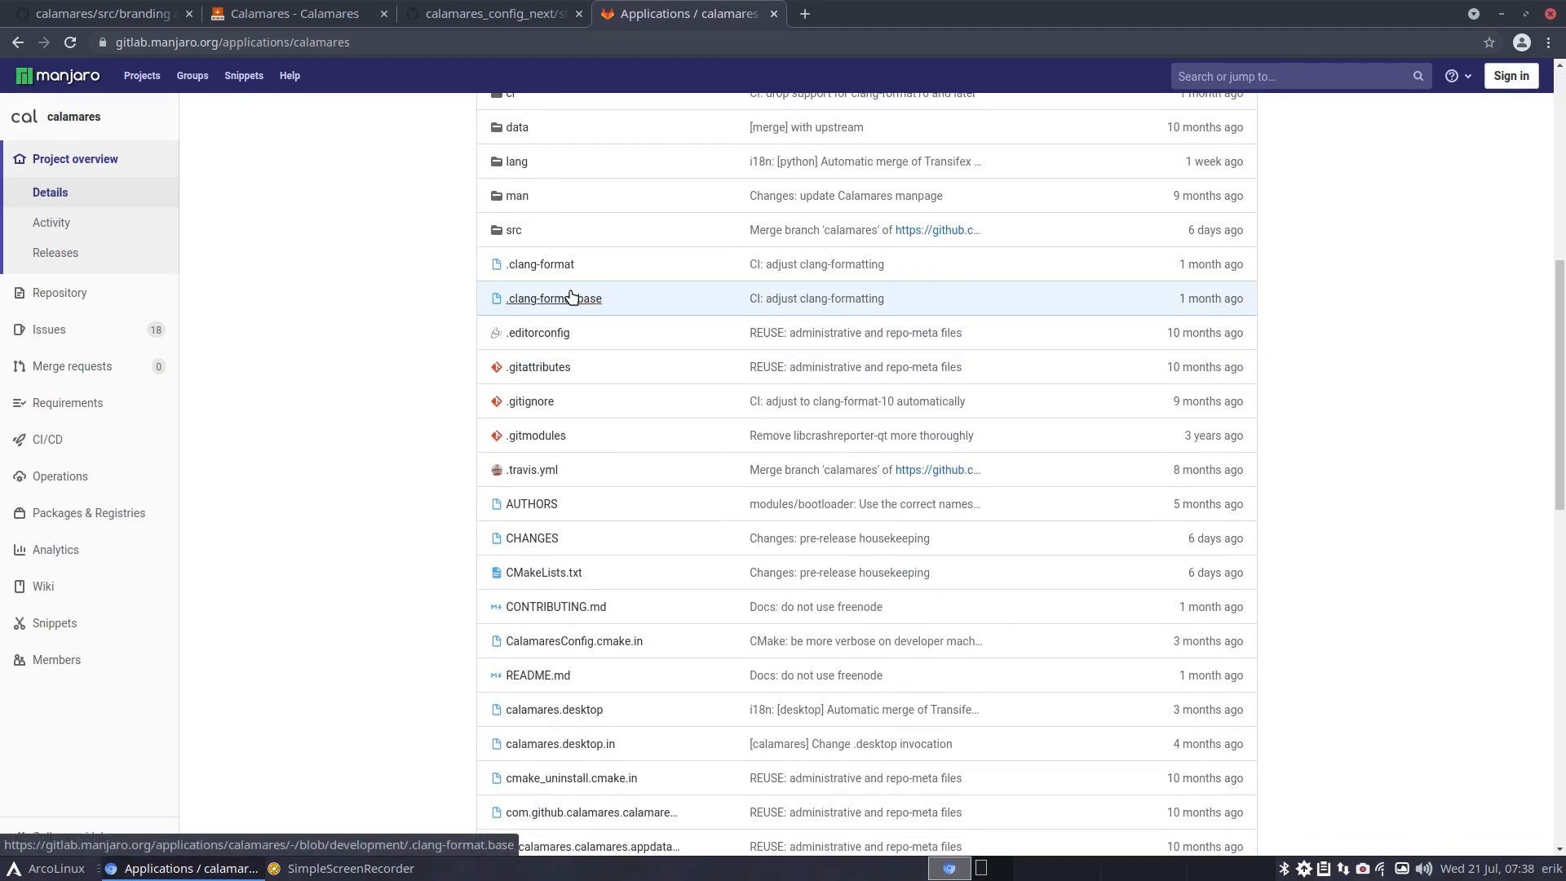
scroll(571, 293, up, 4)
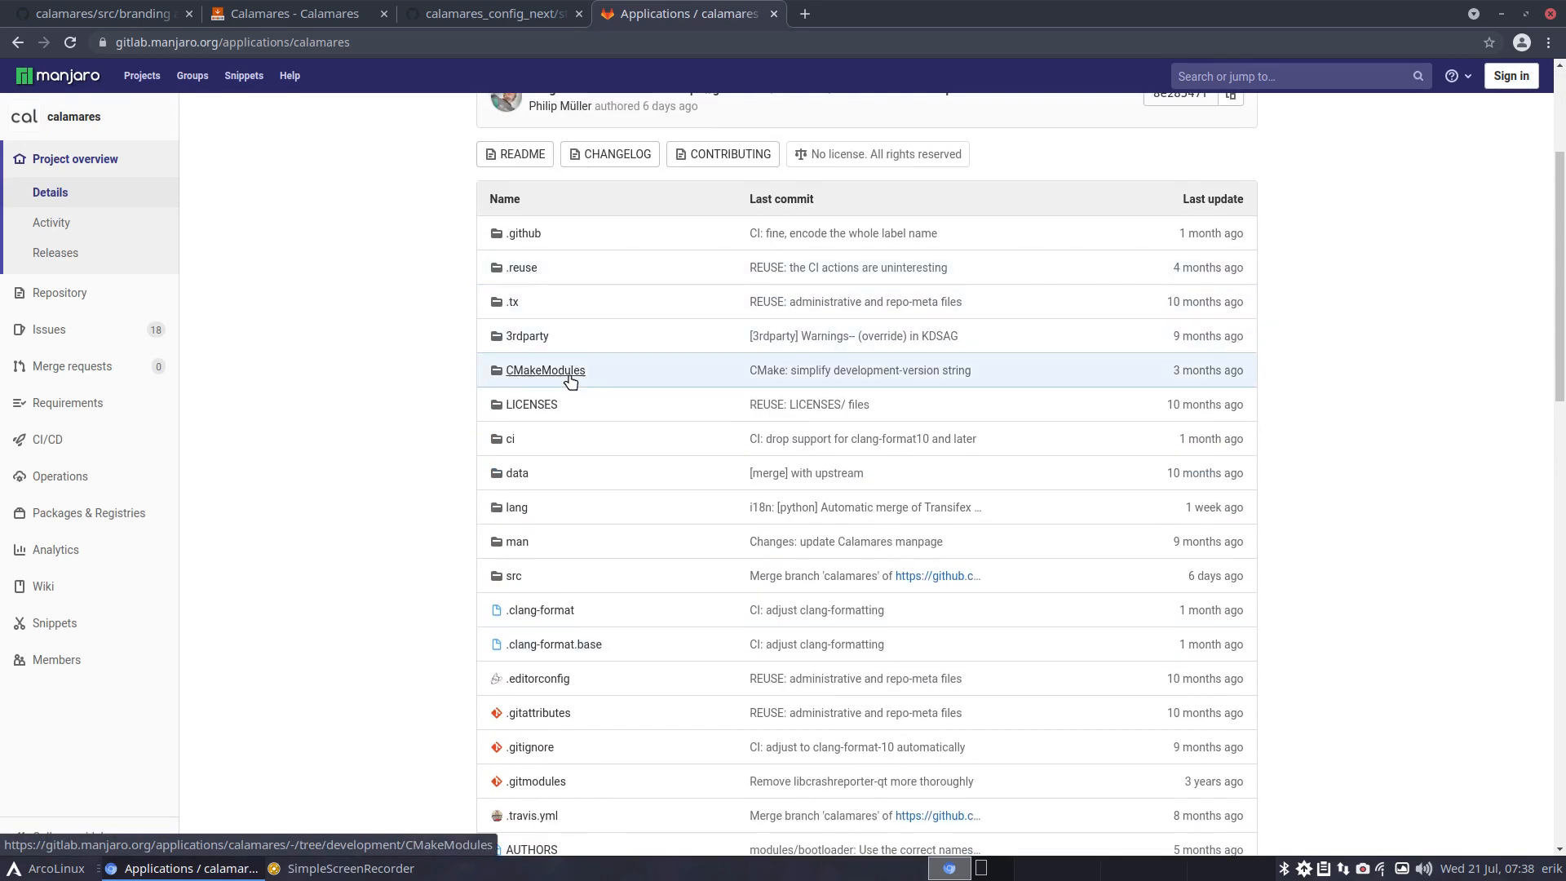
scroll(564, 455, down, 3)
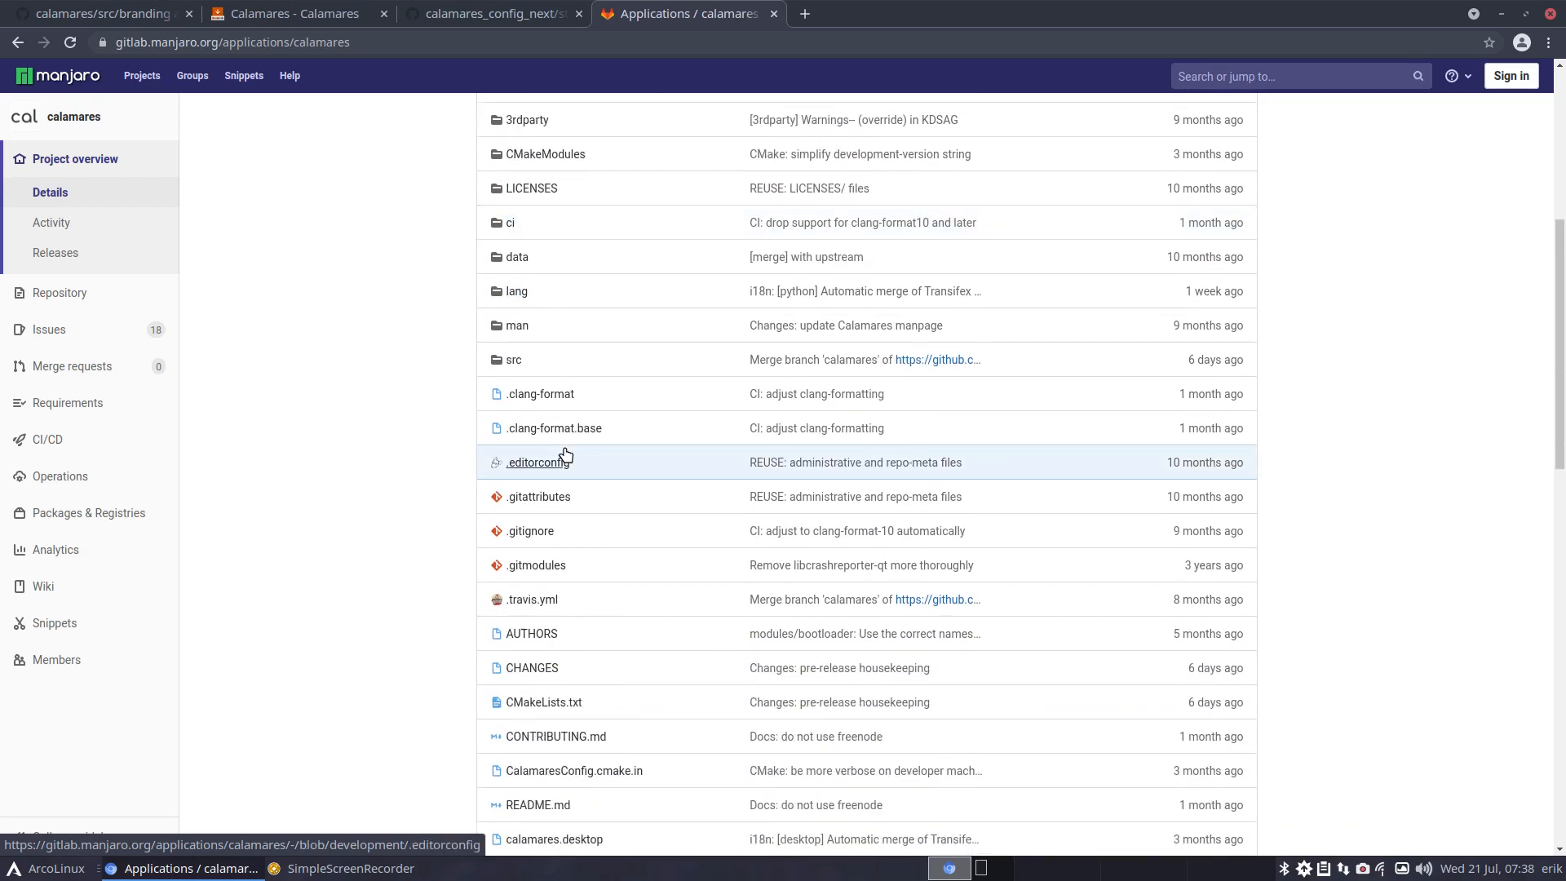
scroll(566, 455, down, 4)
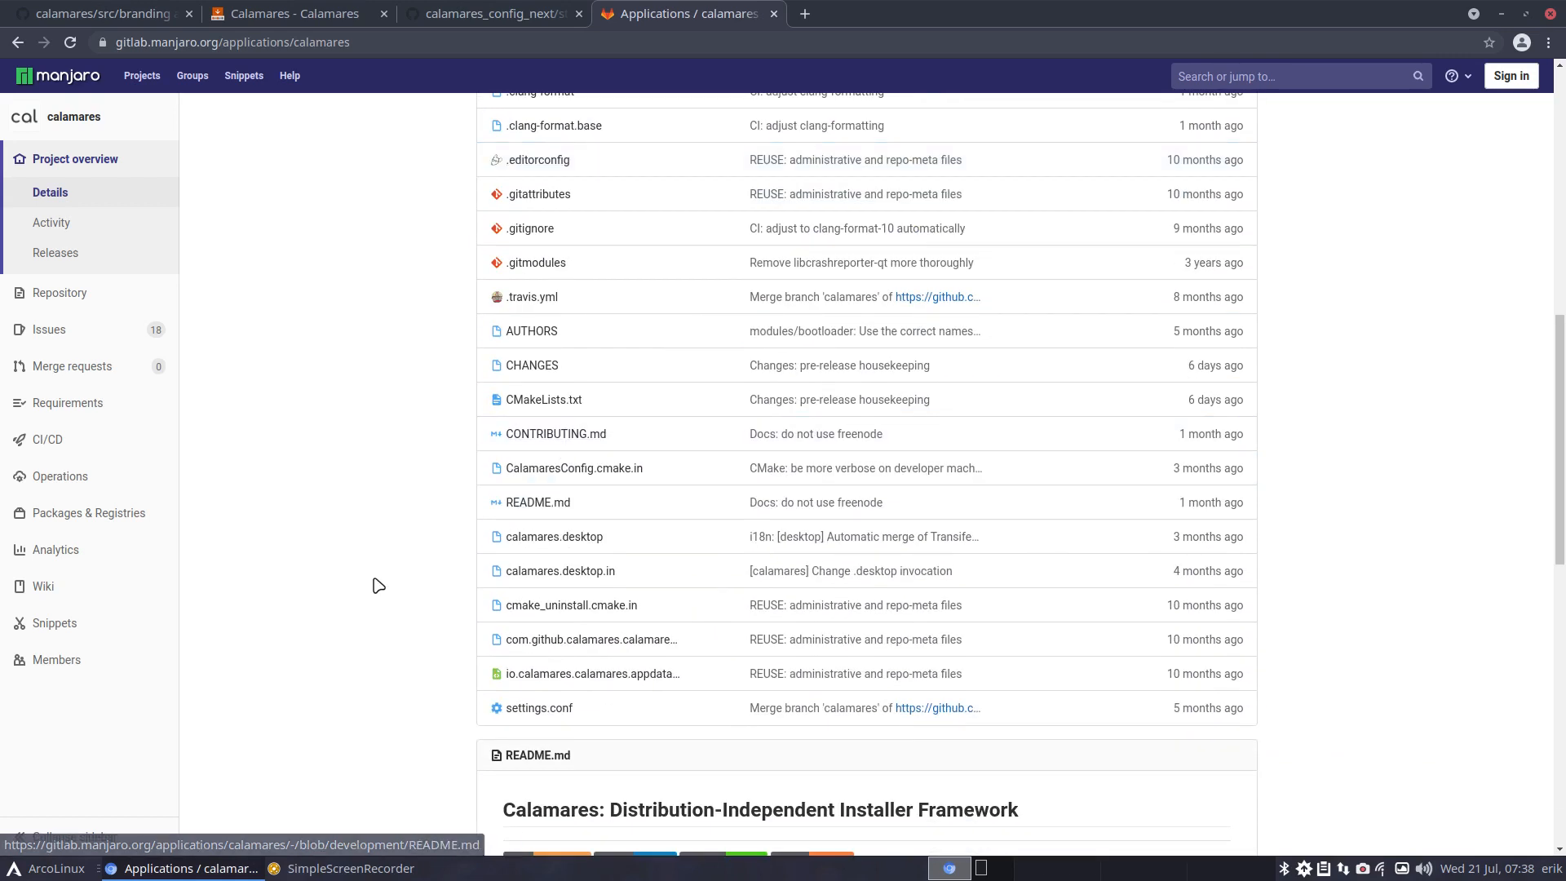
Go back to the Google results for the Calamares QSS branding search and open their second page
click(18, 49)
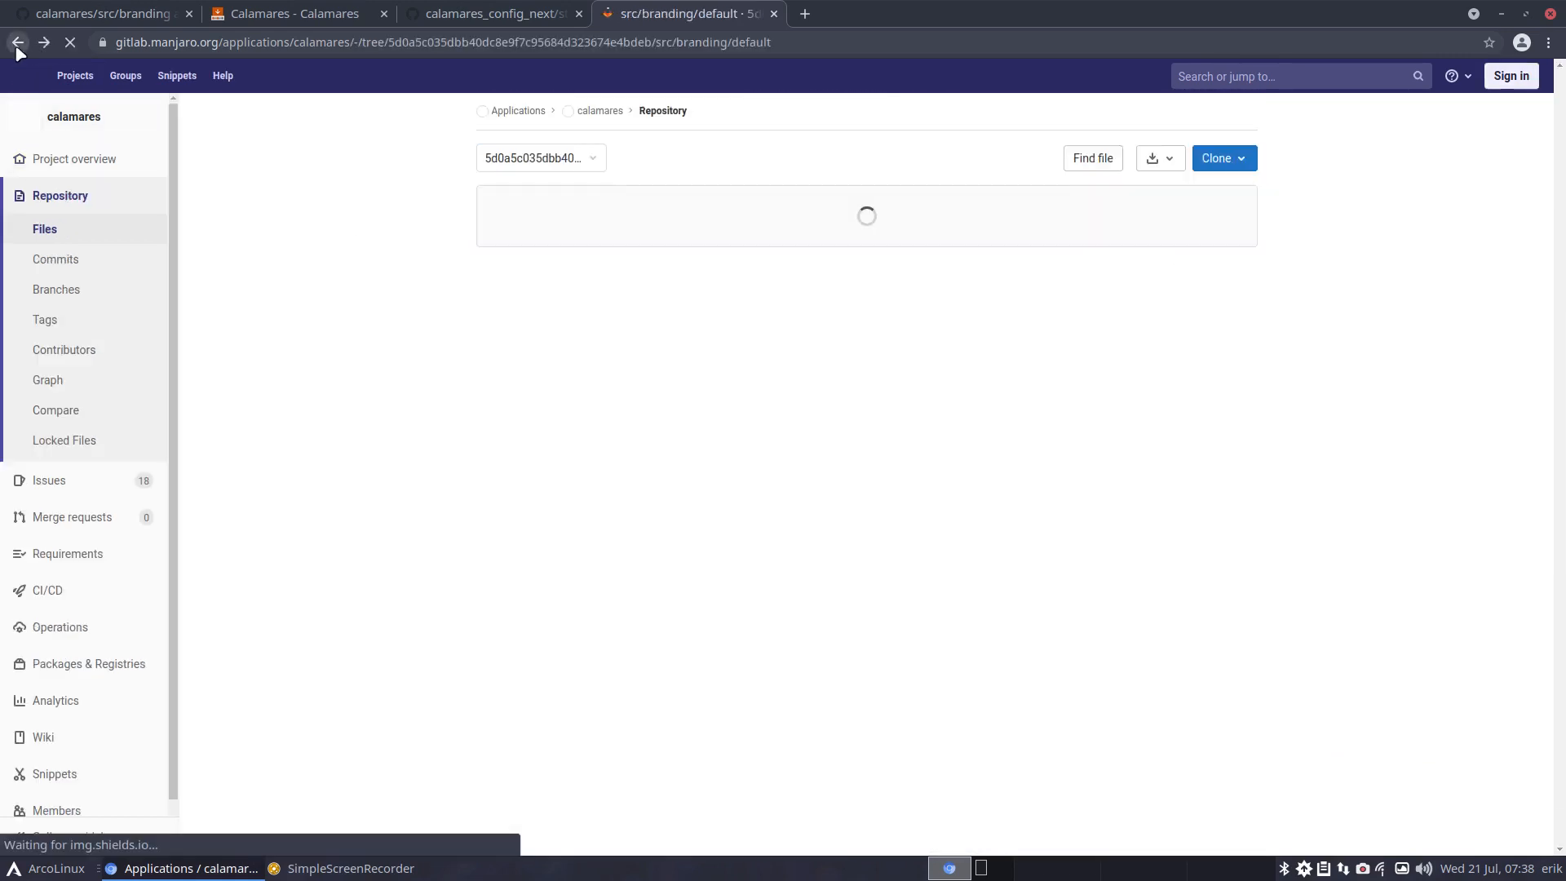
click(18, 49)
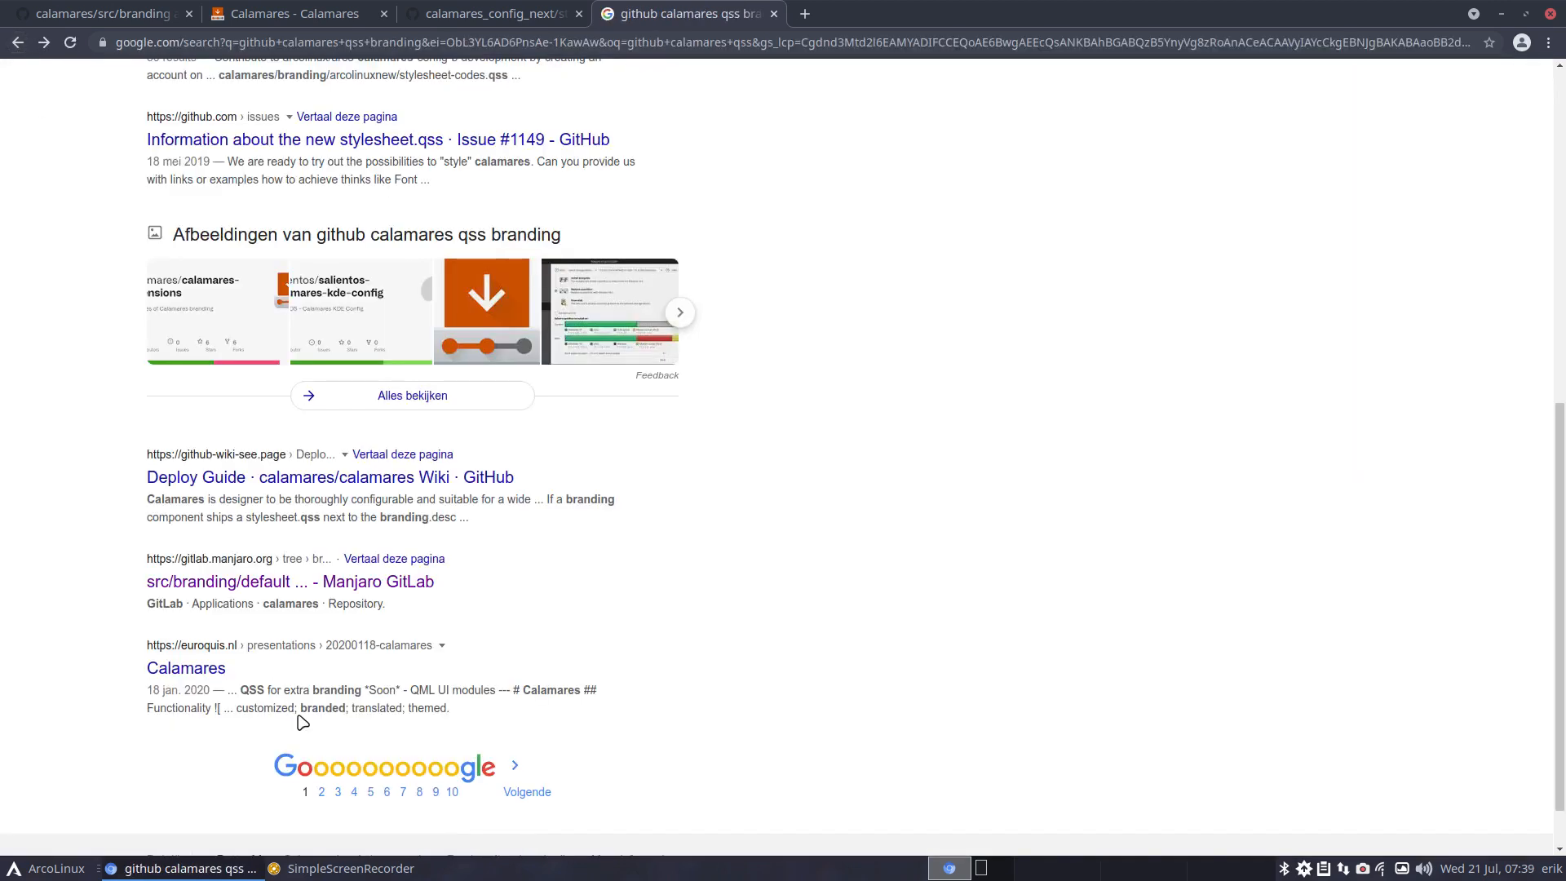
click(322, 792)
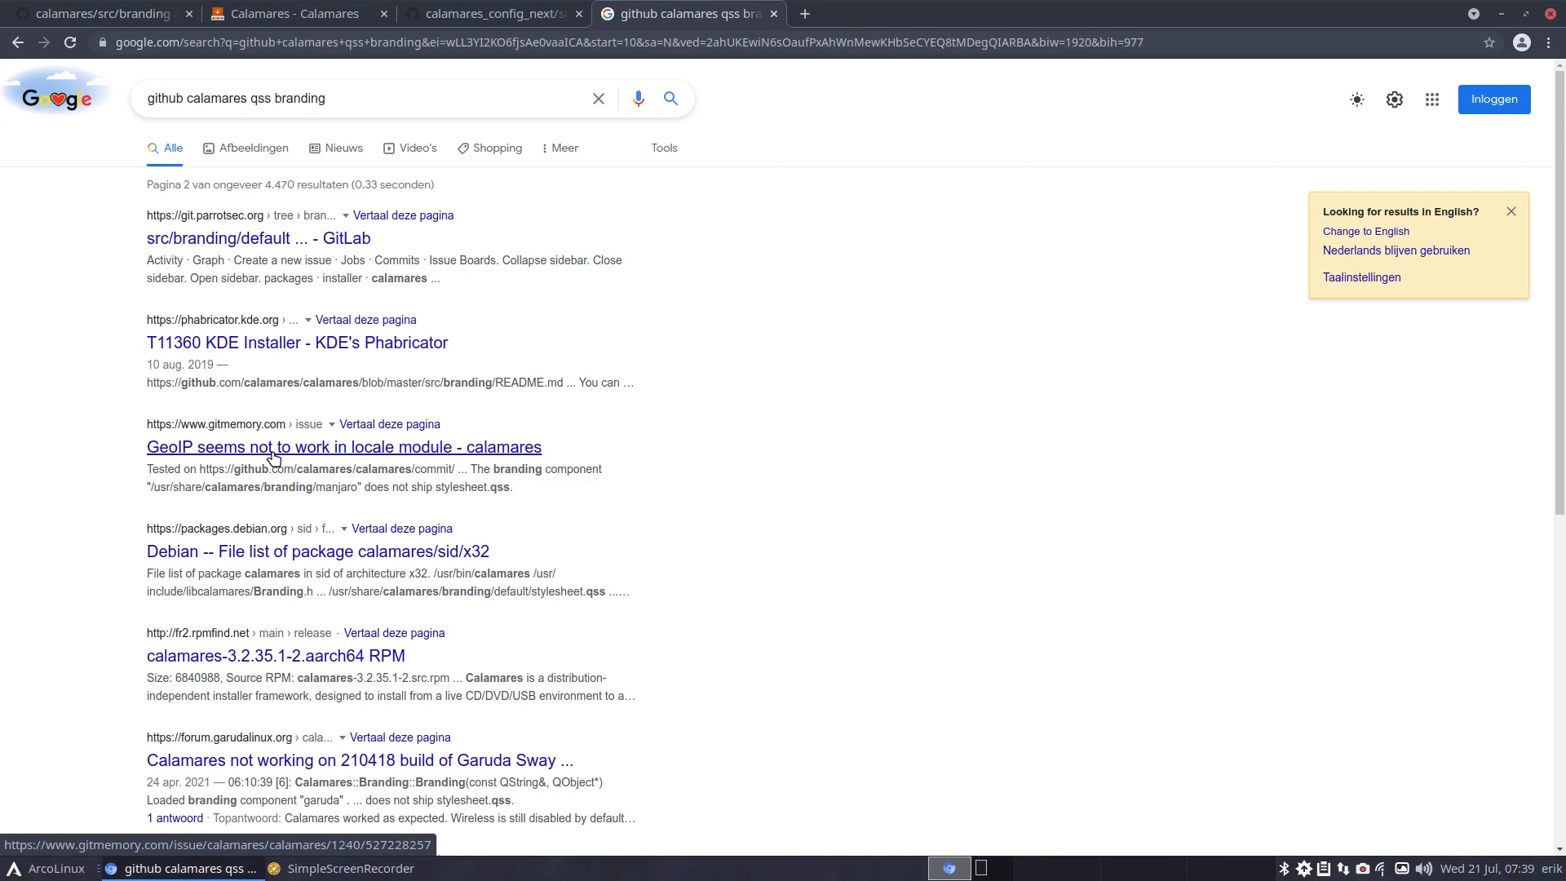
Refine the Google search to "github calamares qss branding kaos", view the calamares-extensions branding.desc result and return to the results
click(365, 100)
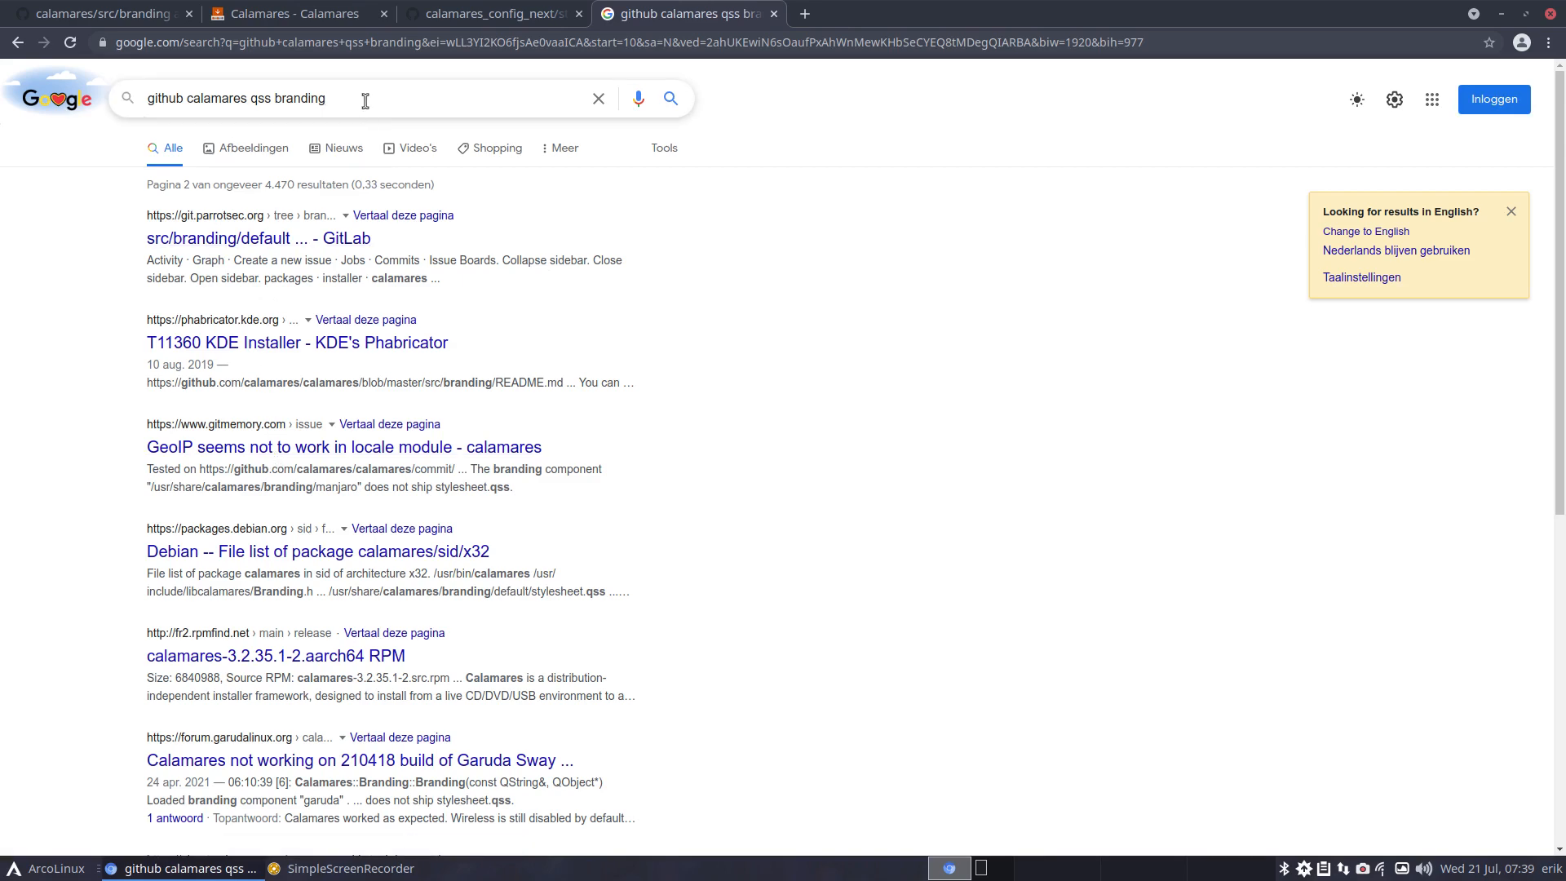
text(kaos)
key(Return)
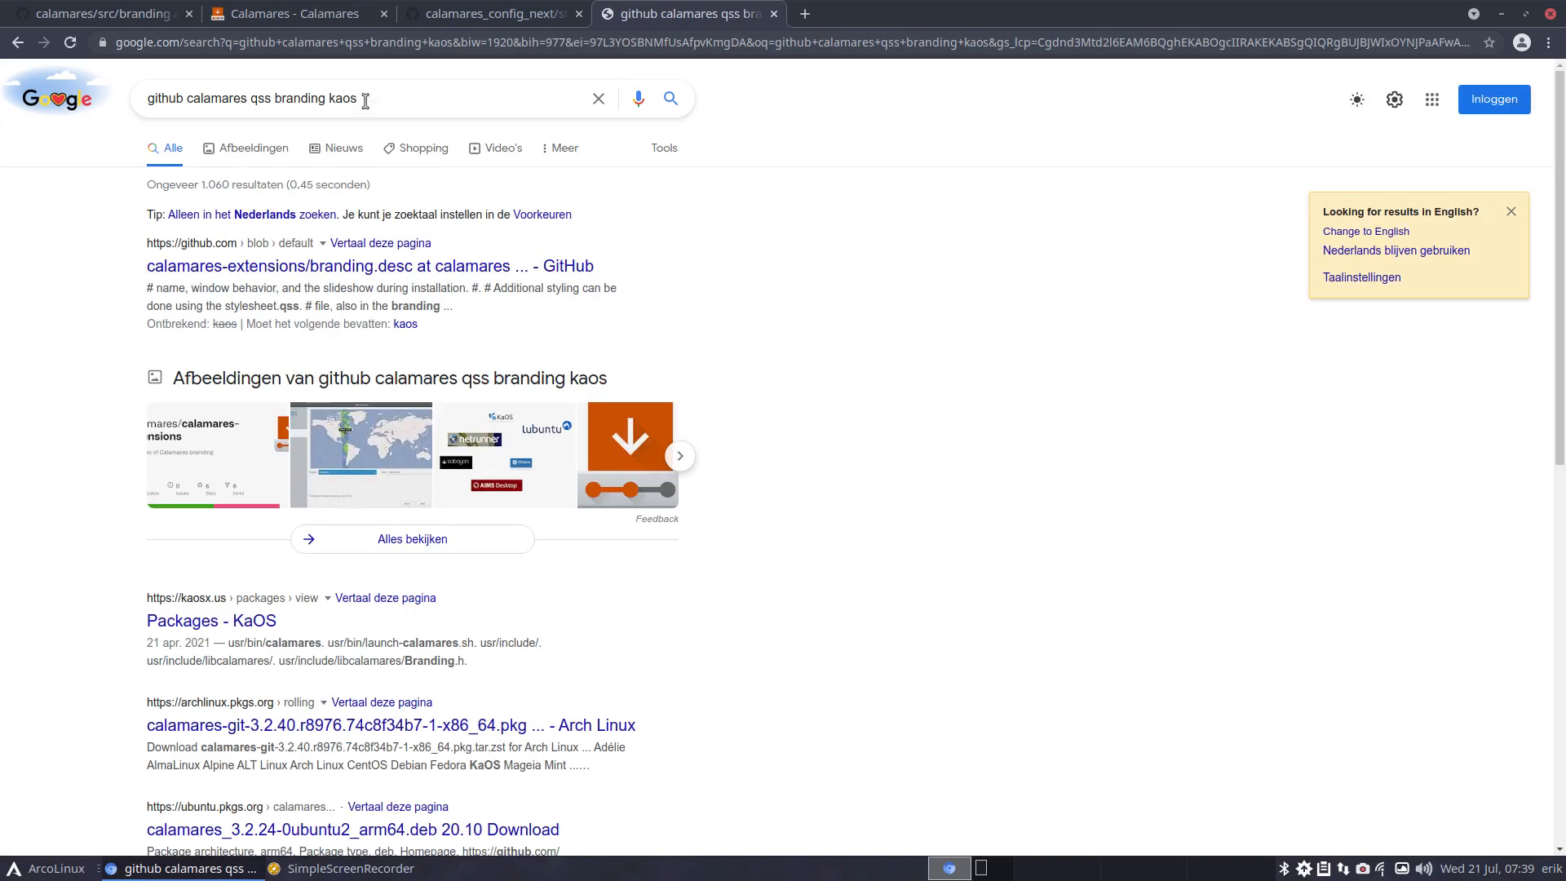
click(400, 276)
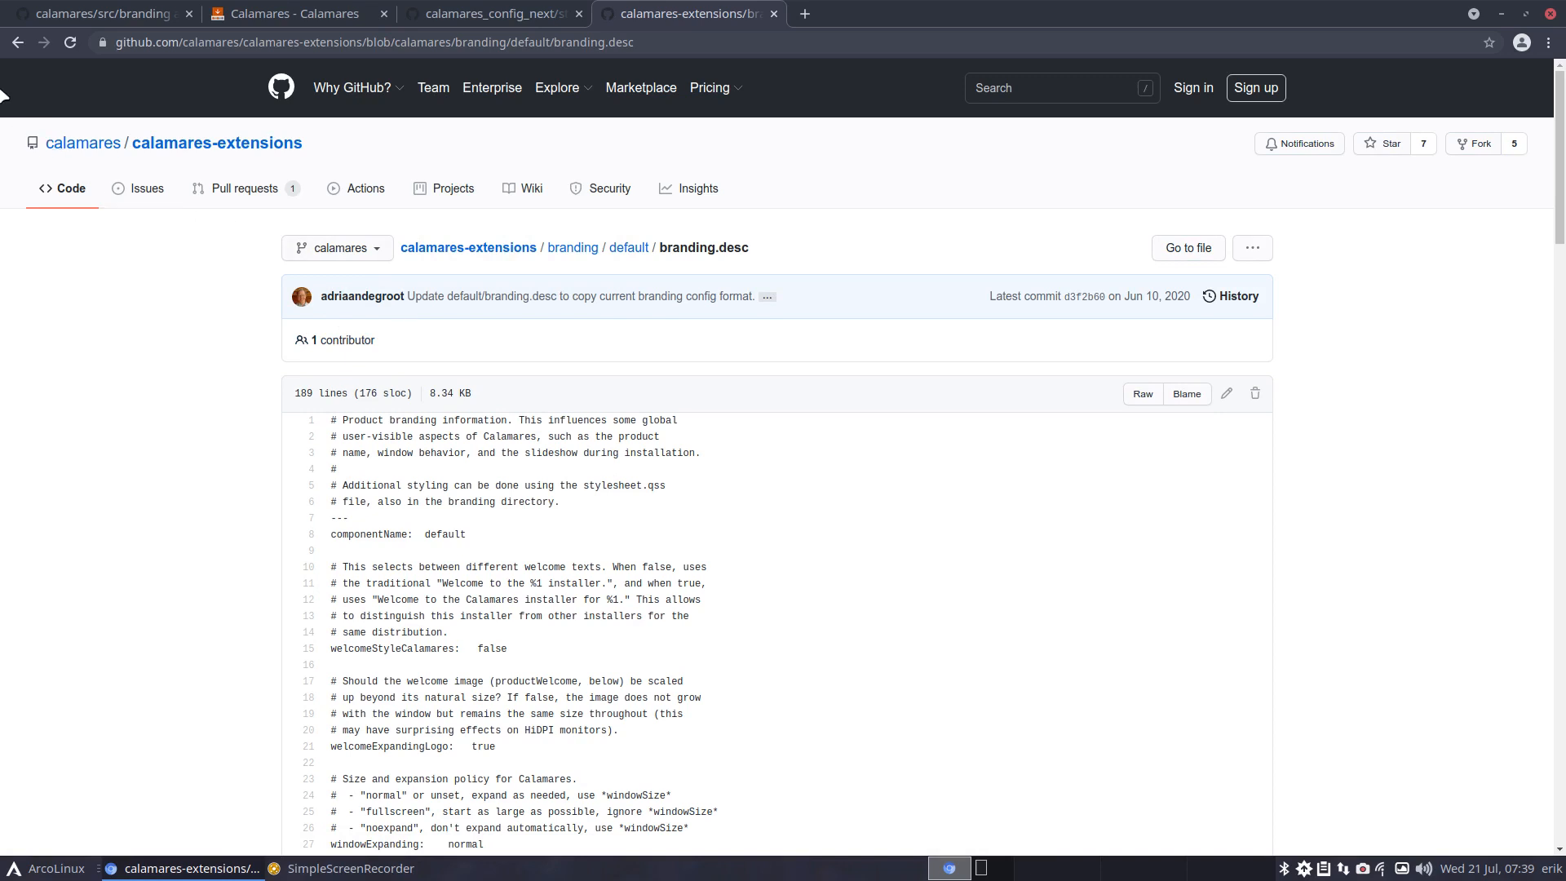
click(17, 41)
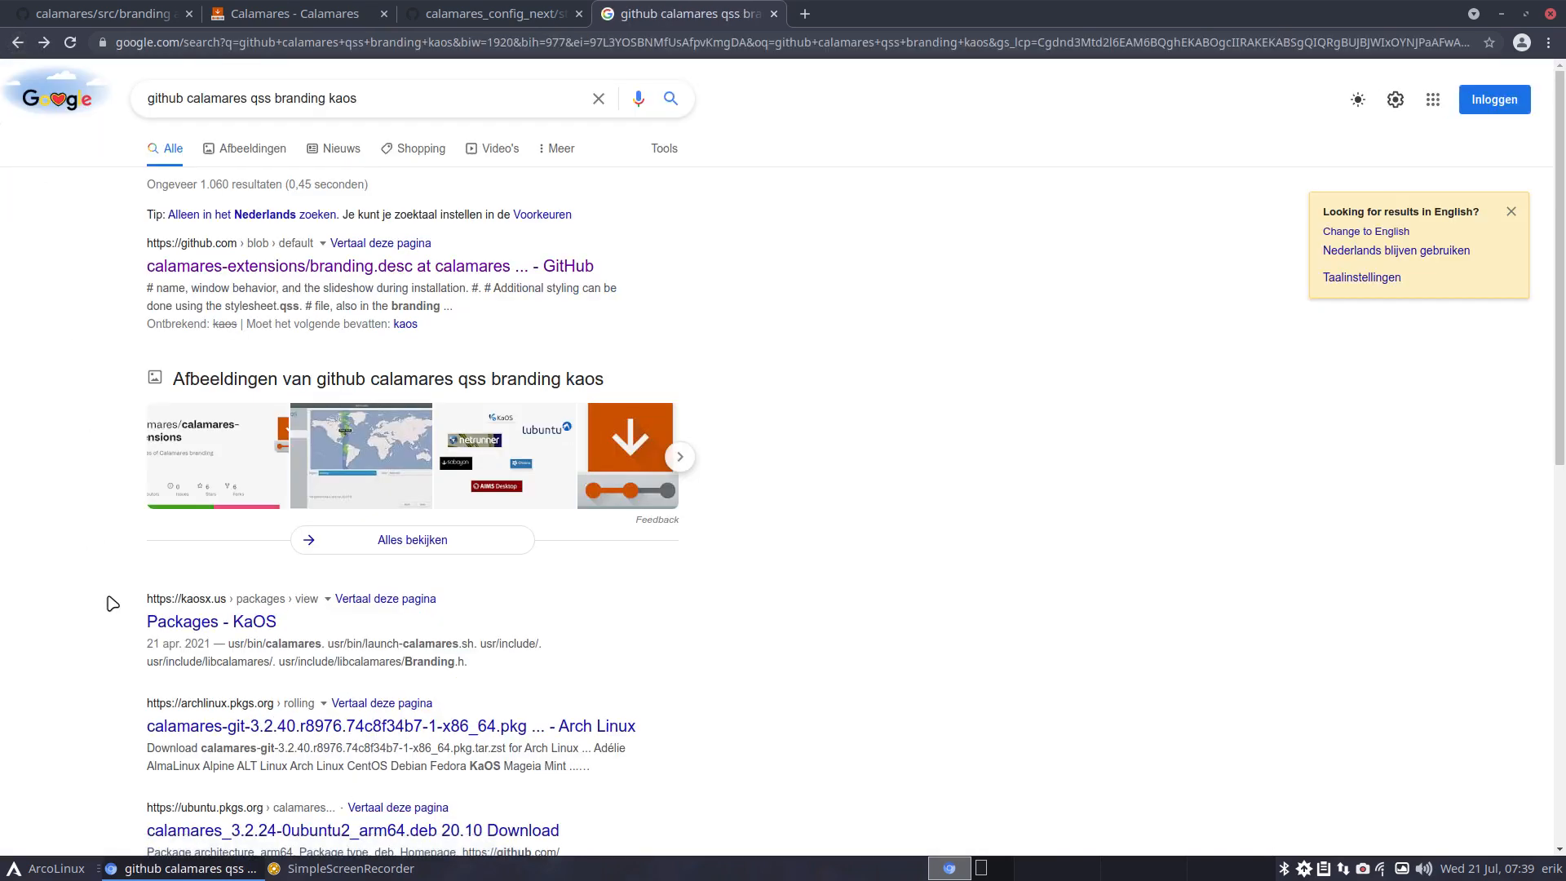
Open the Ubuntu 20.10 calamares_3.2.24-0ubuntu2 arm64 package result and look through its details and alternatives
scroll(78, 636, down, 3)
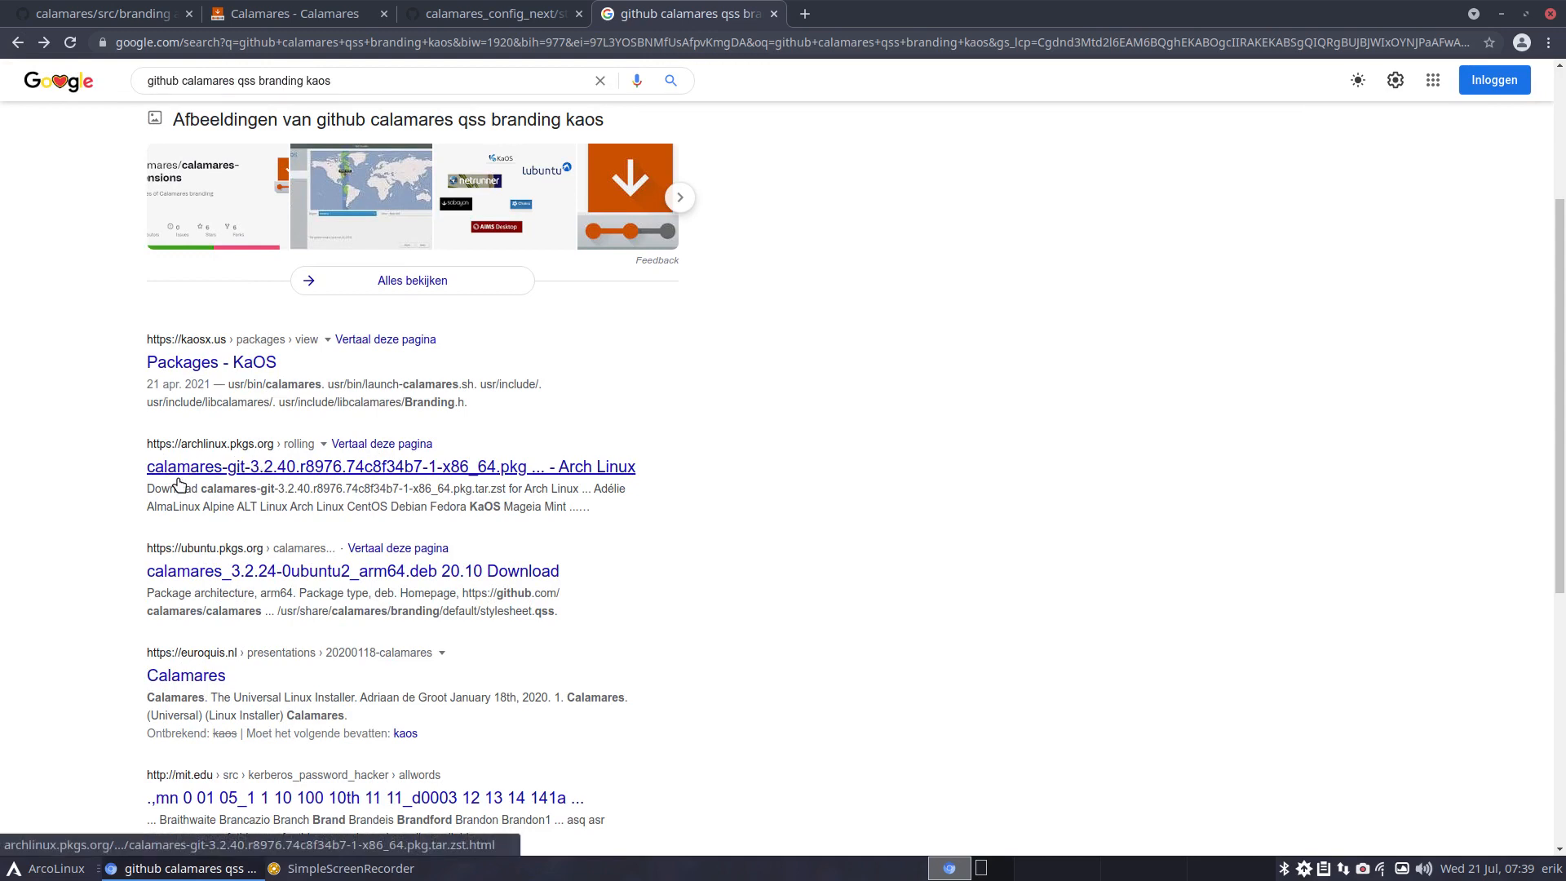
scroll(114, 562, down, 2)
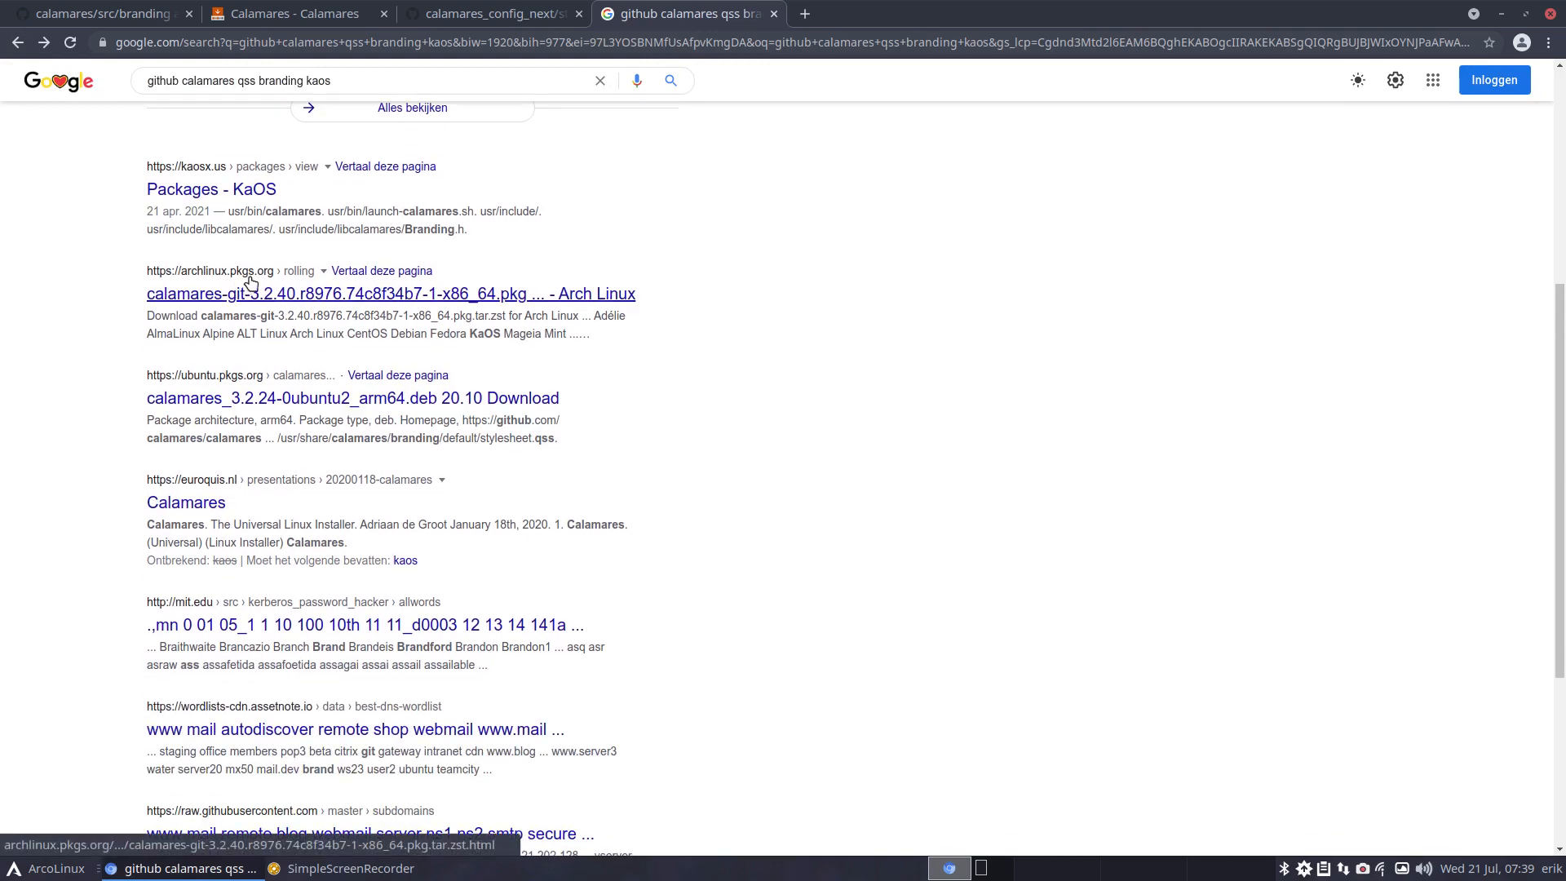
click(414, 399)
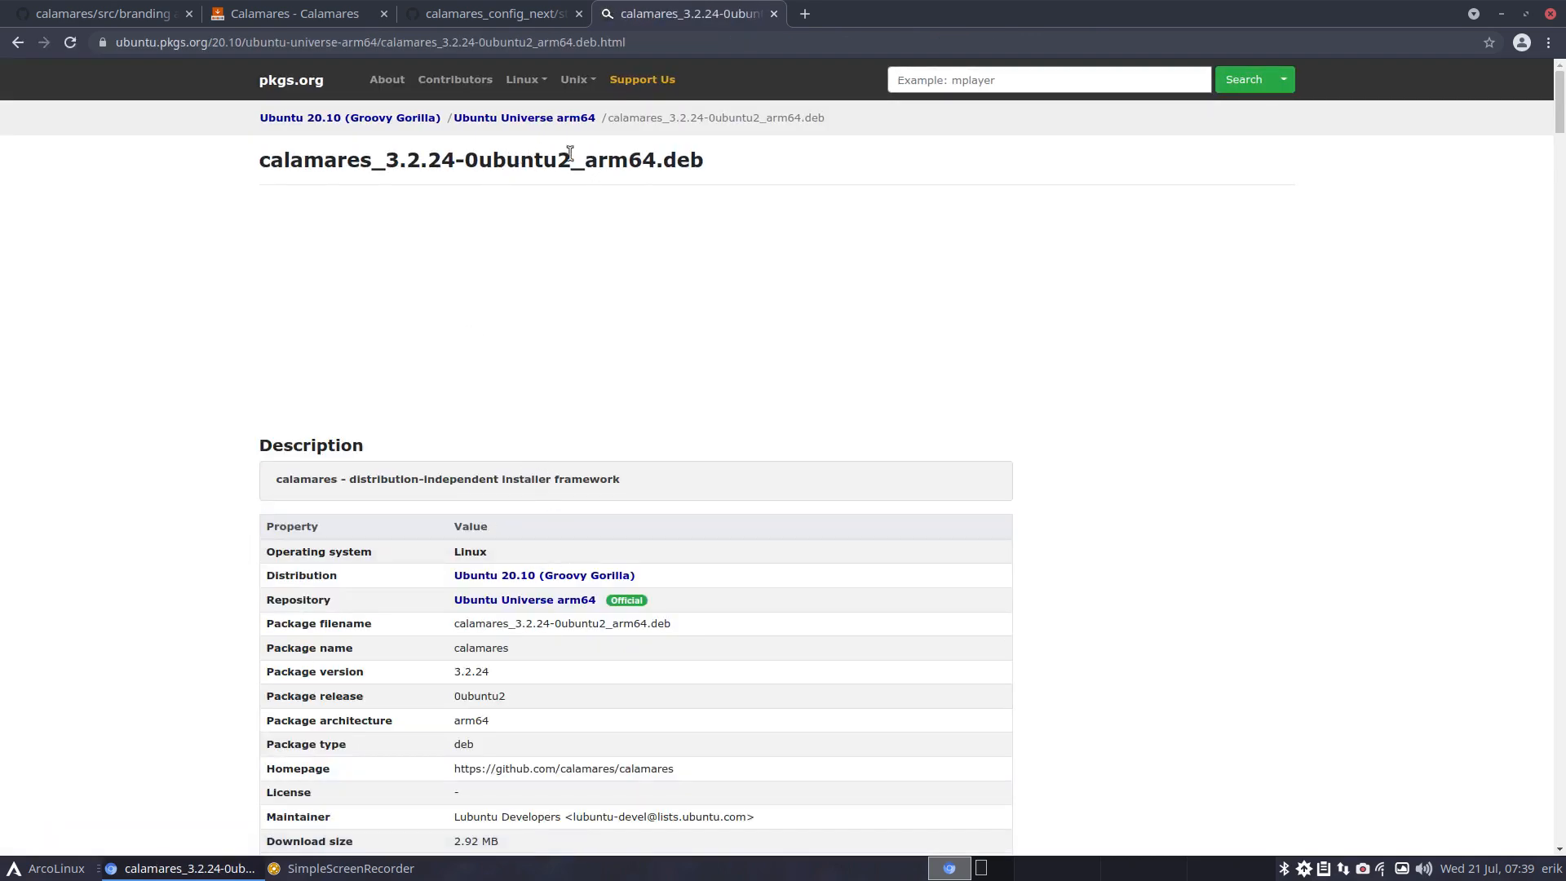
drag(626, 162, 710, 185)
scroll(702, 314, down, 5)
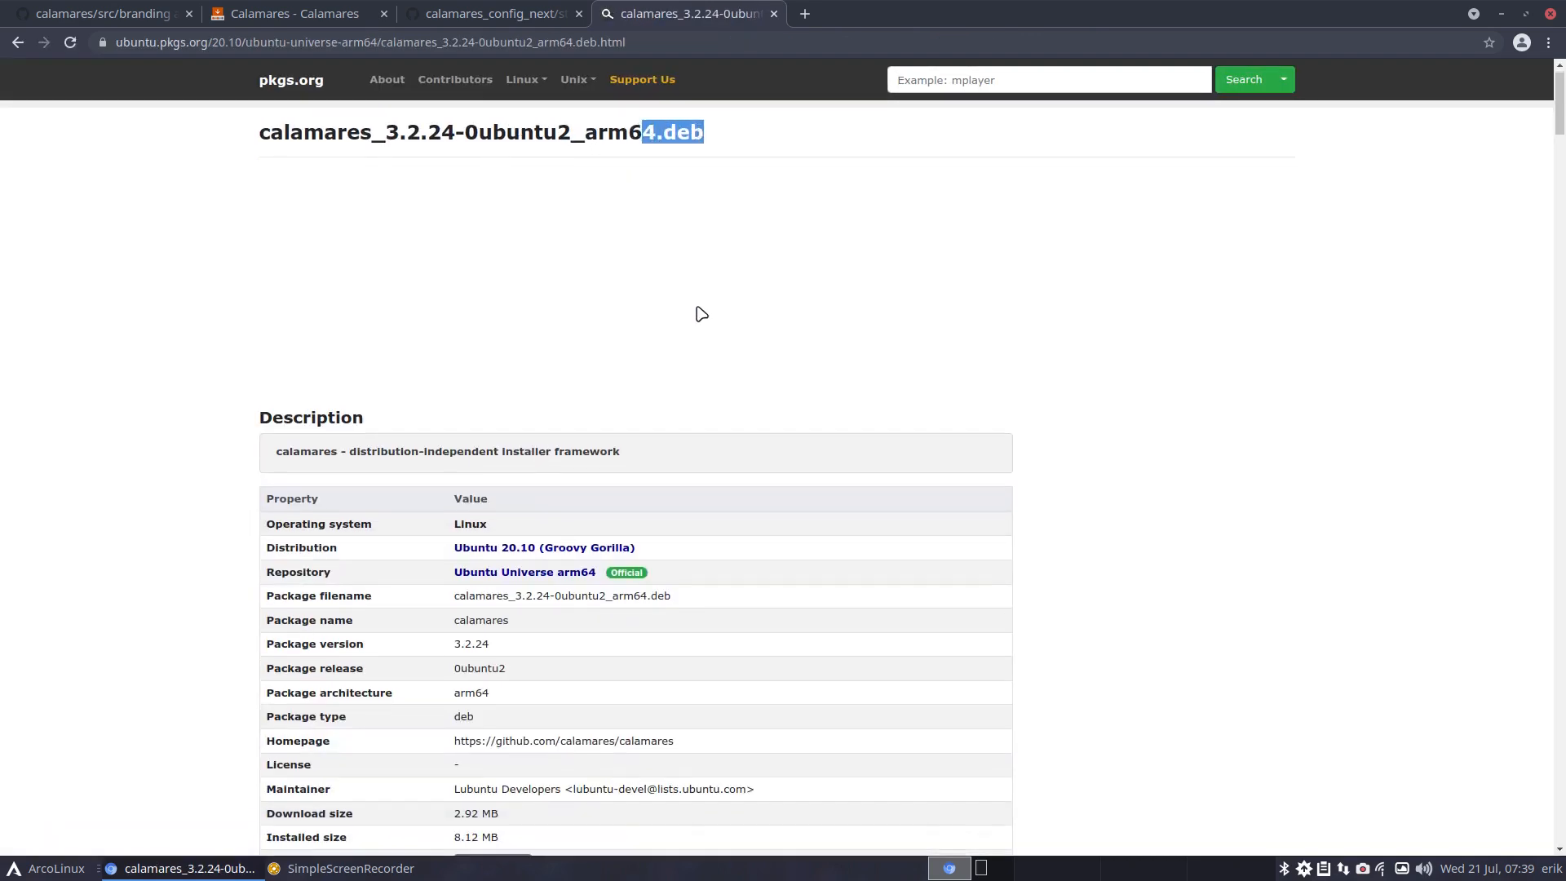
scroll(693, 281, down, 4)
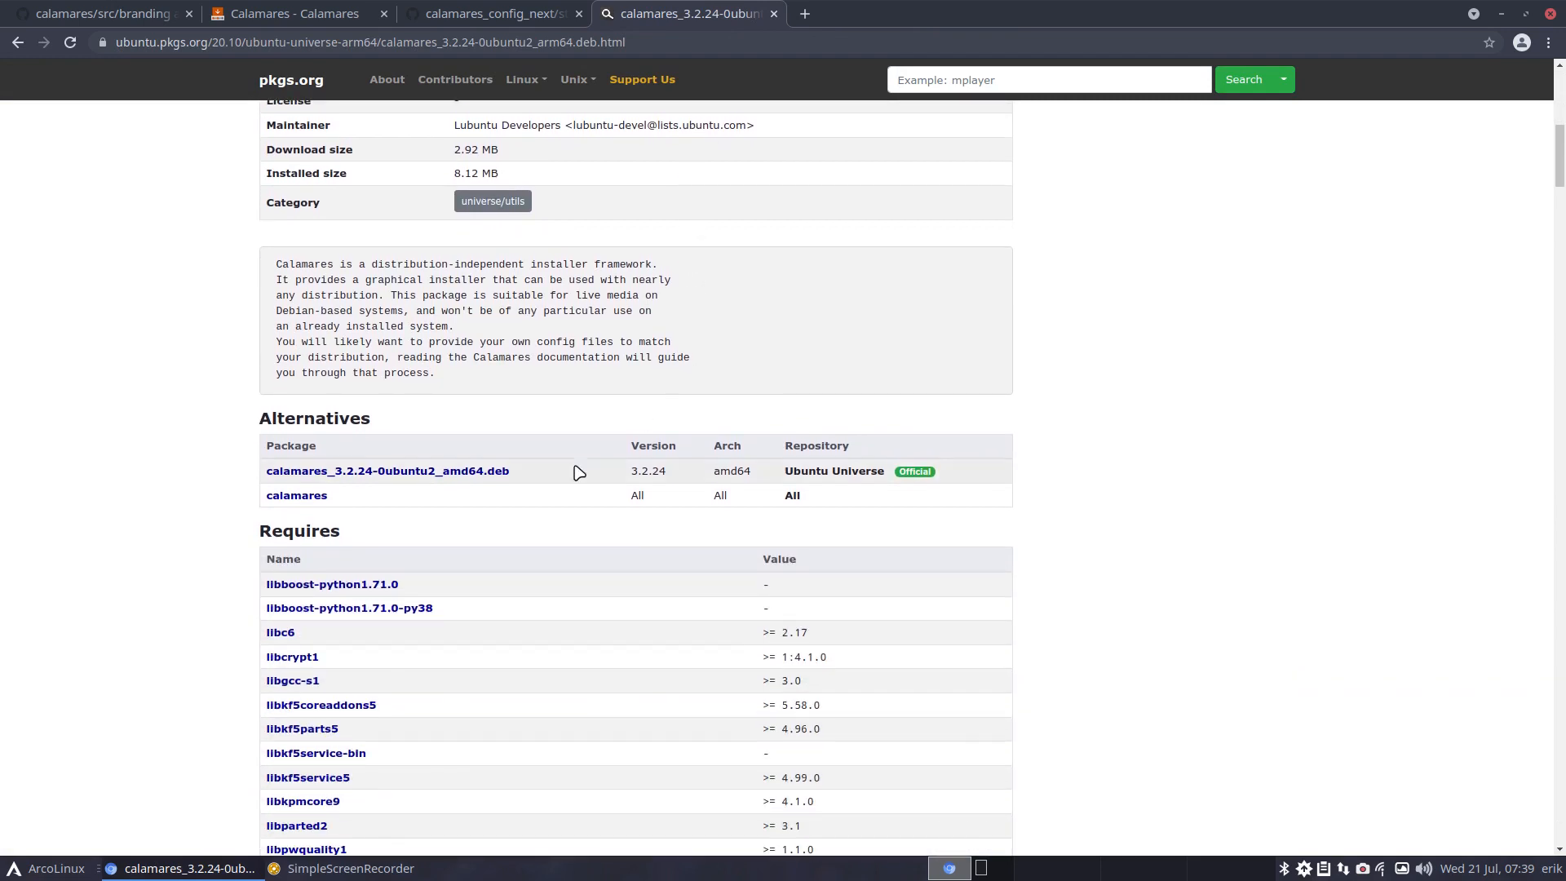
Open the amd64 alternative of the Calamares package and locate its binary package download address
click(496, 472)
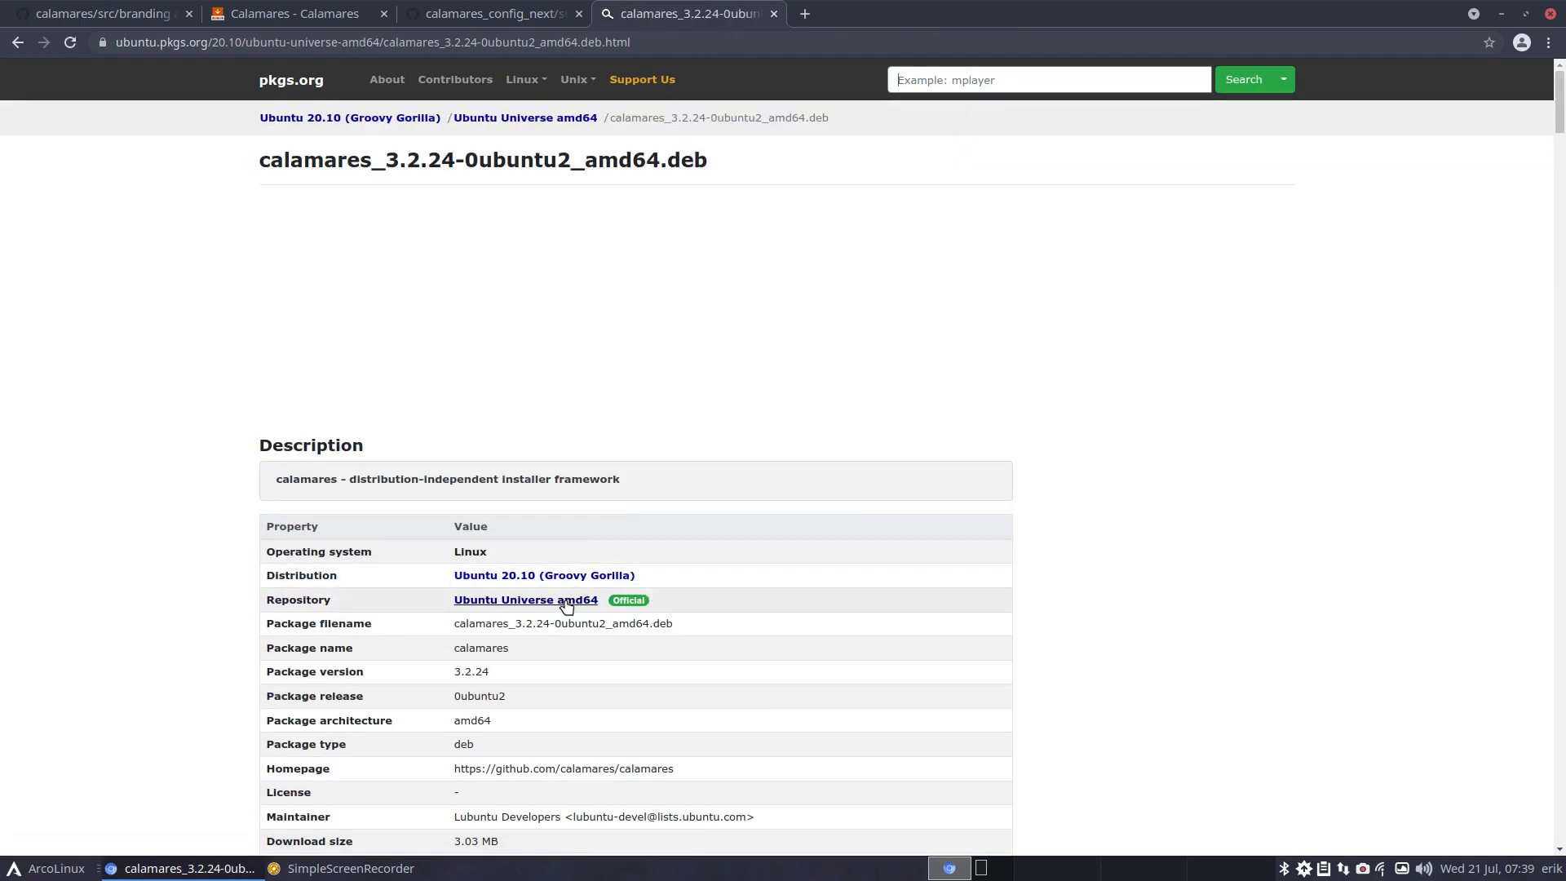
scroll(757, 619, down, 5)
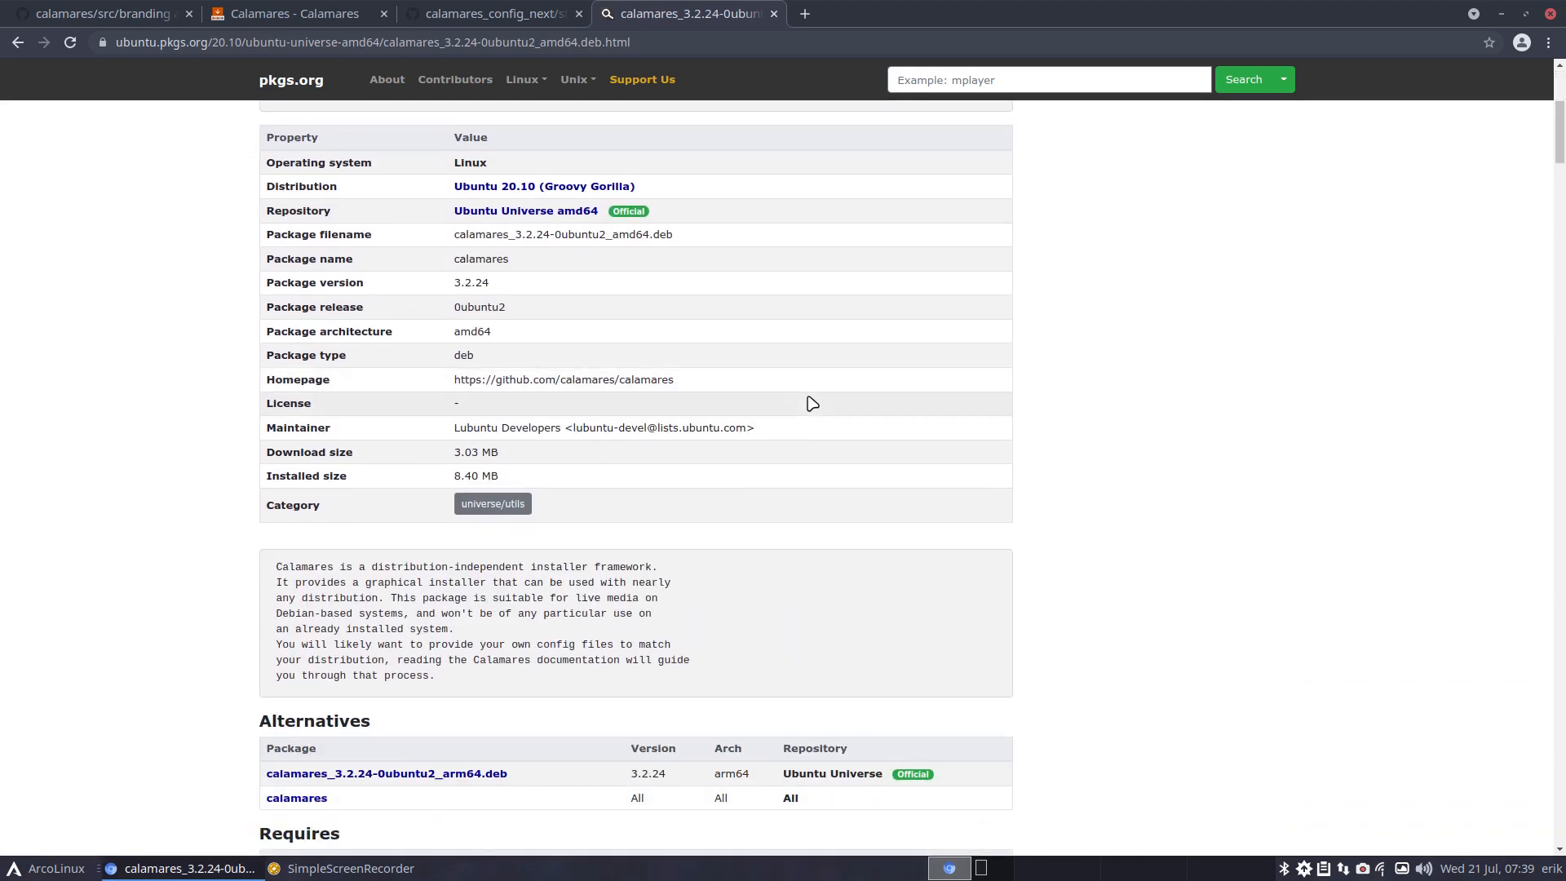
scroll(517, 728, down, 4)
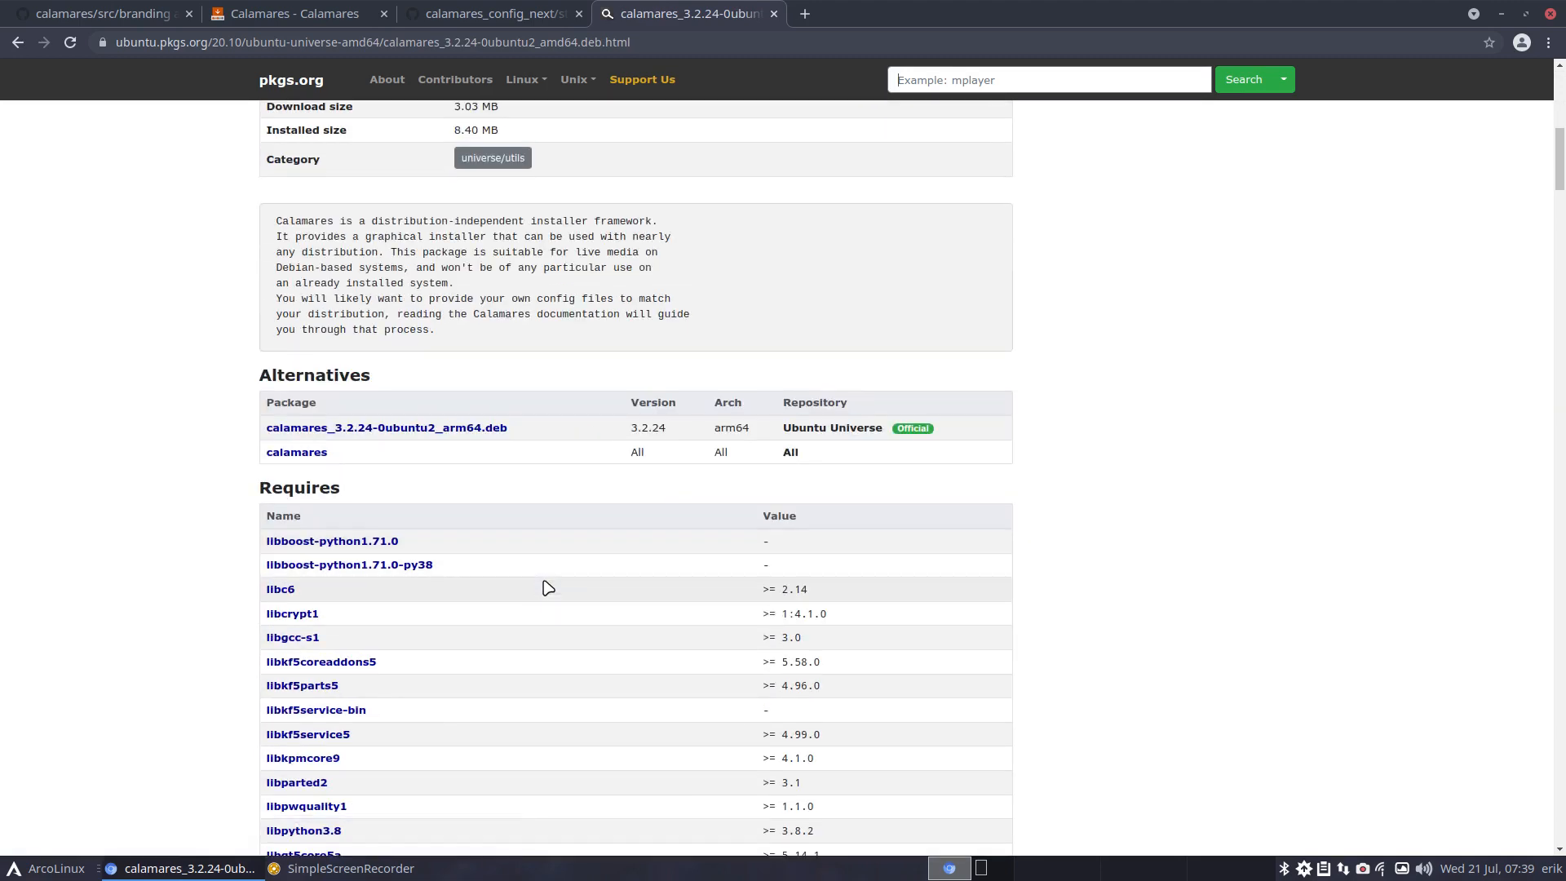
scroll(546, 587, down, 10)
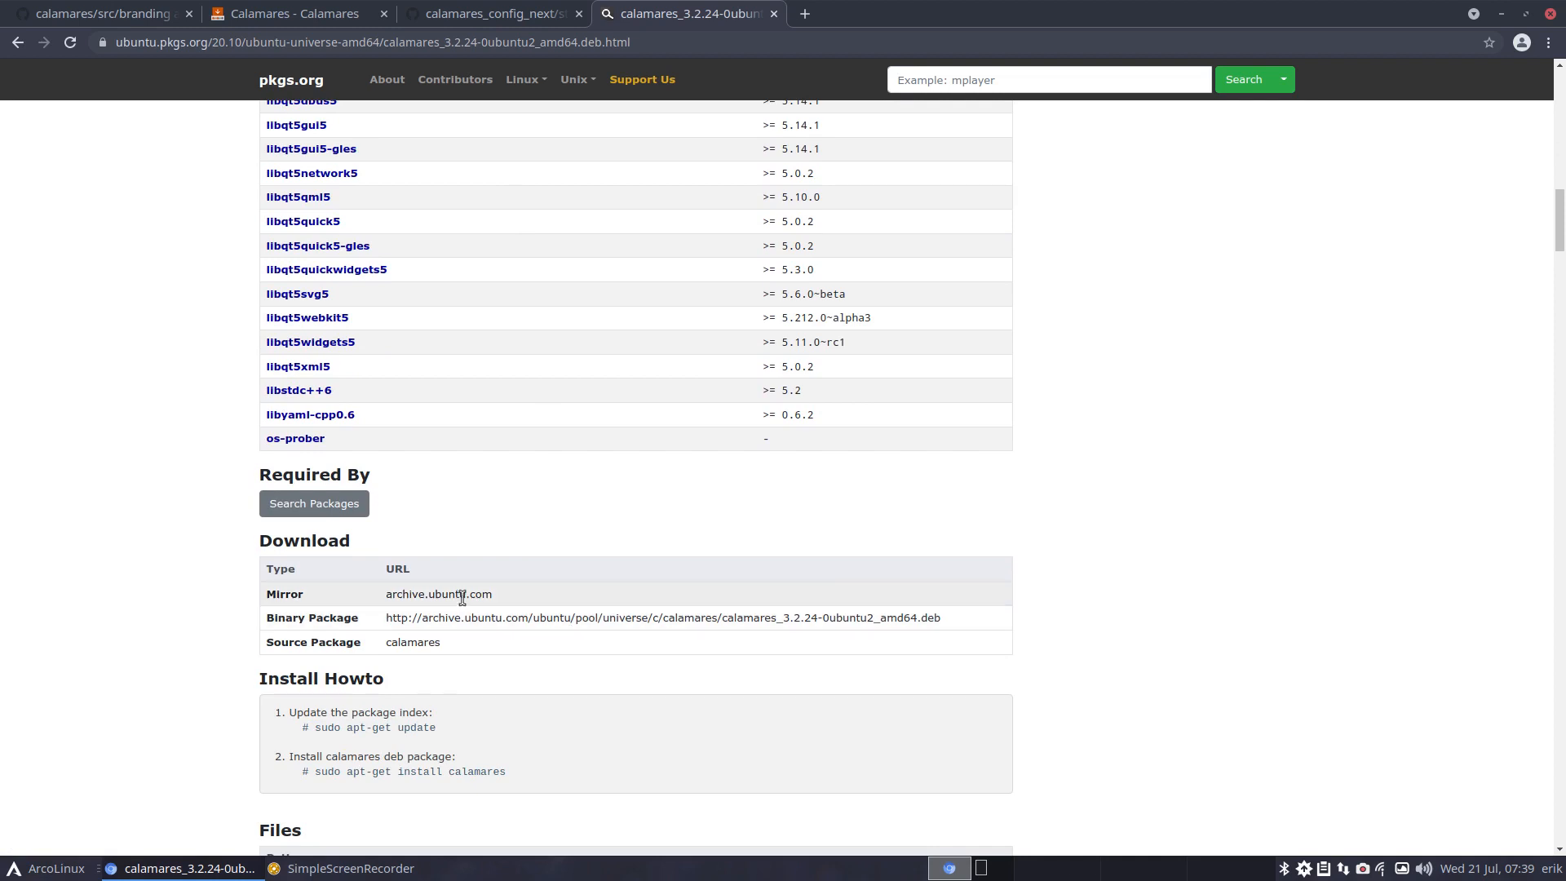
scroll(490, 646, down, 3)
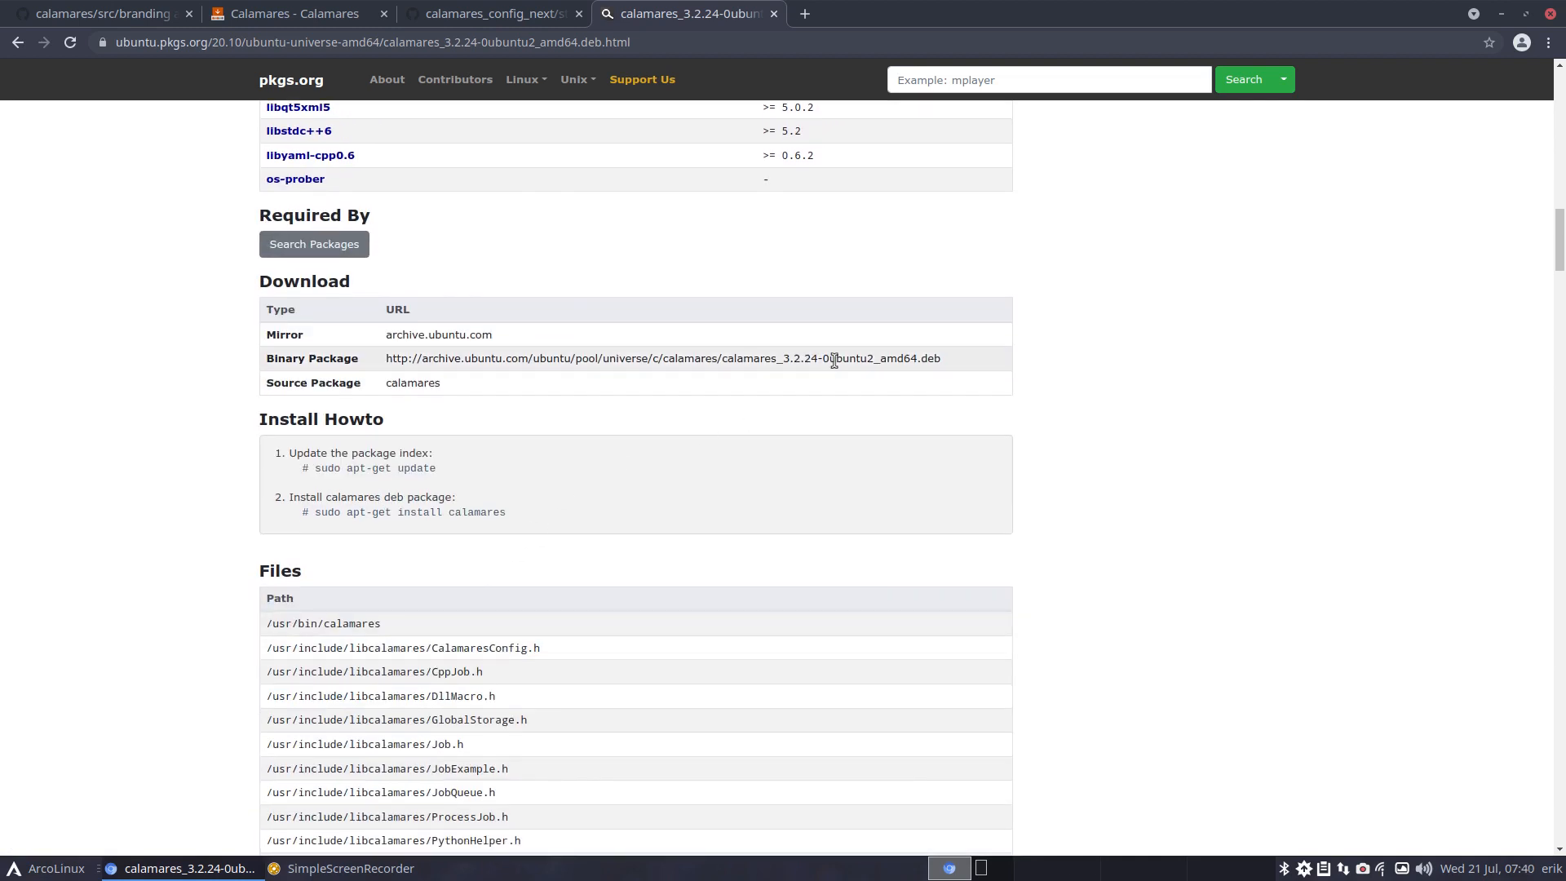
Copy the amd64 binary package address and load it in a new browser tab to download calamares_3.2.24-0ubuntu2_amd64.deb
triple_click(389, 360)
key(ctrl+c)
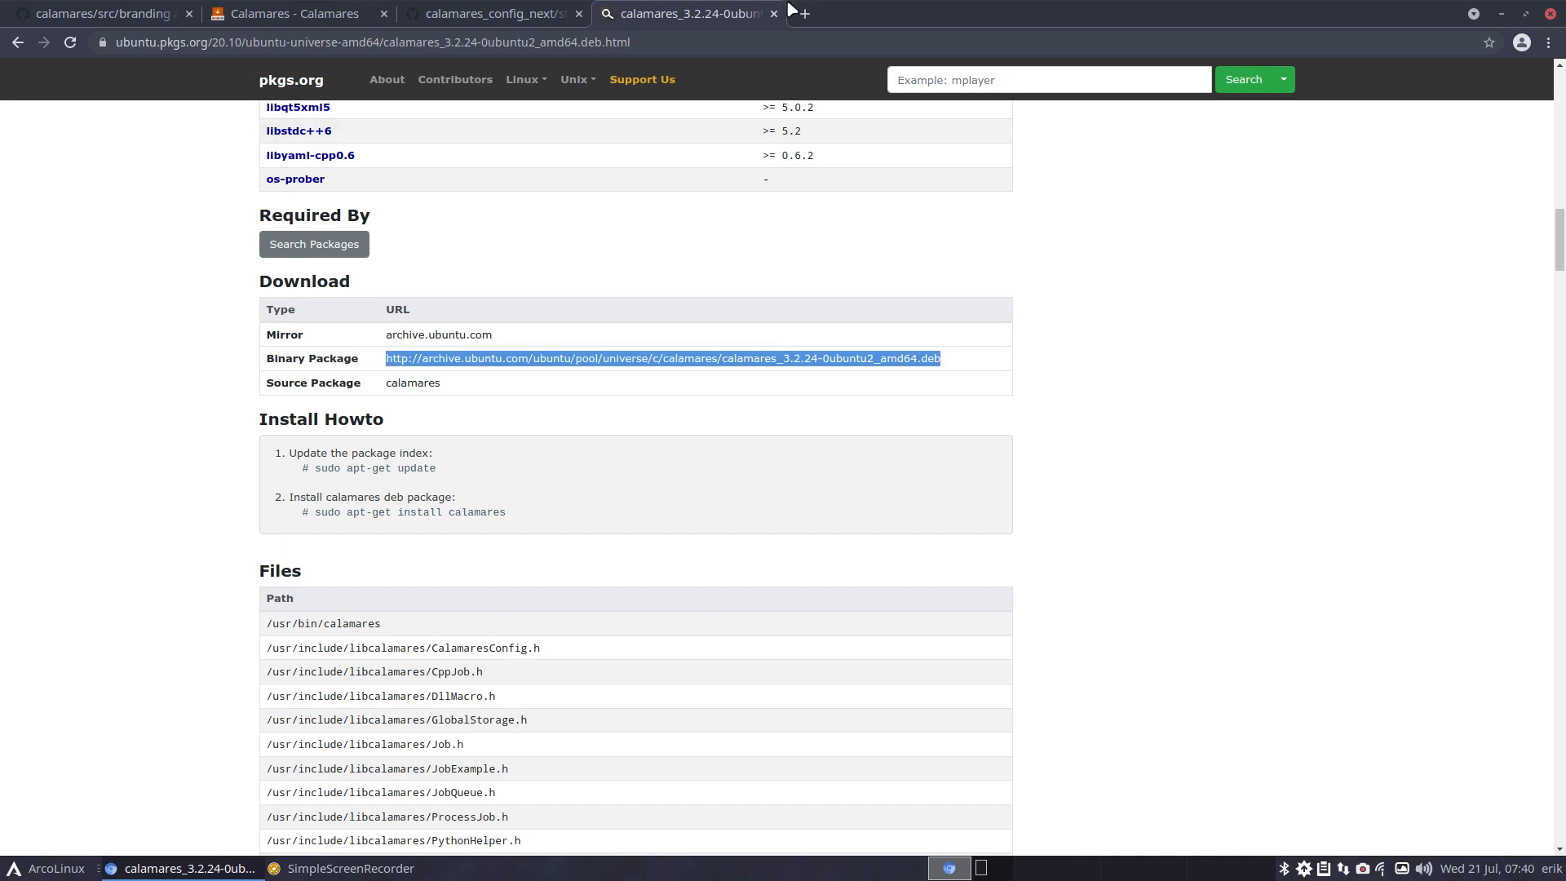
key(ctrl+t)
key(ctrl+v)
key(Return)
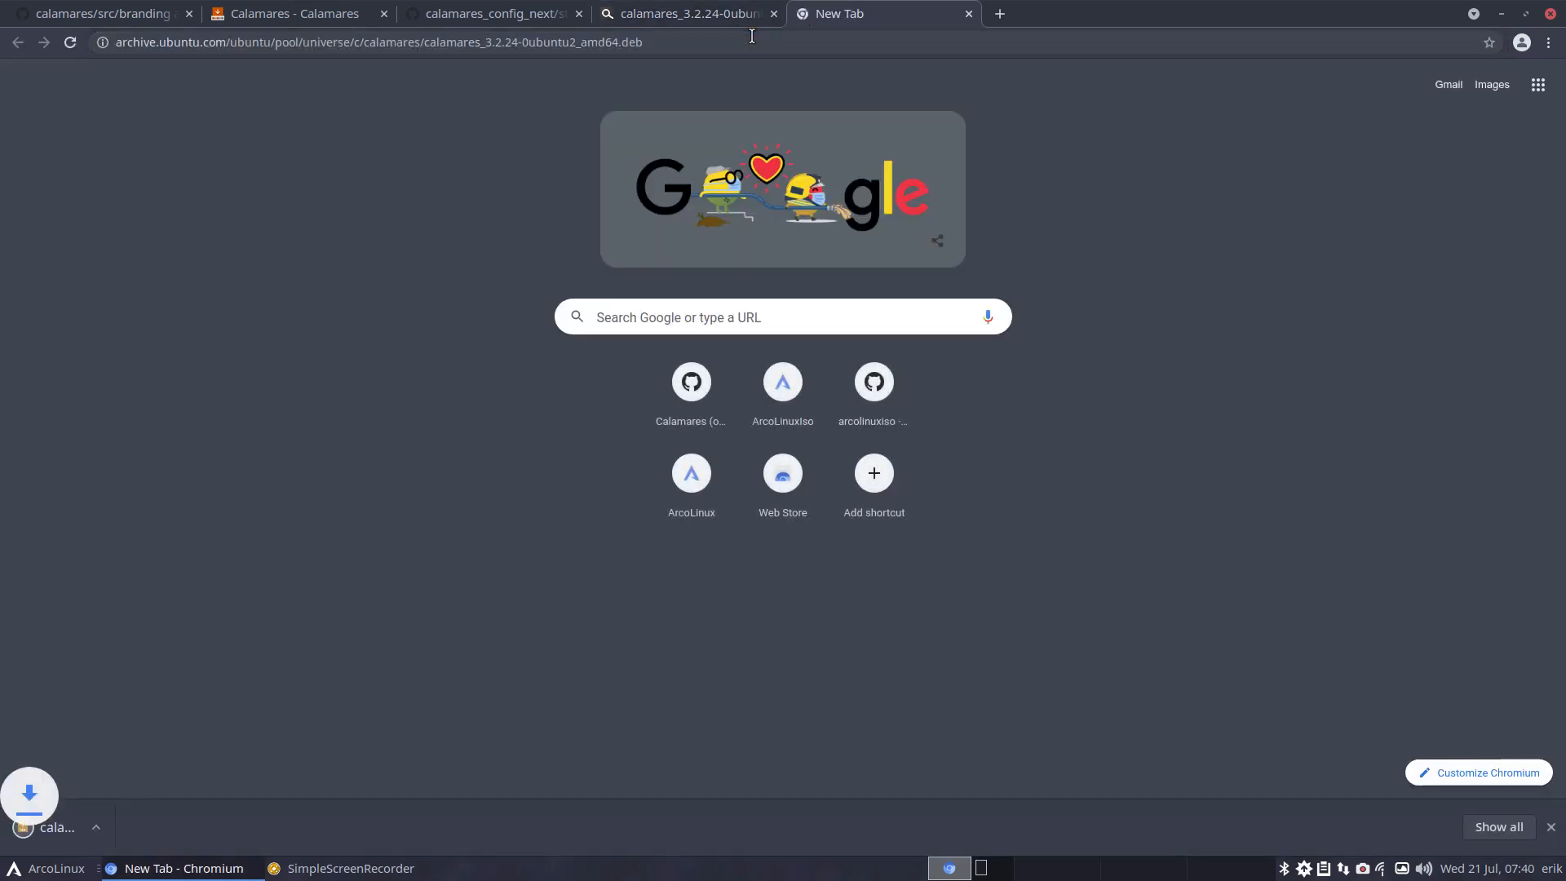
Show the downloaded Calamares package in its folder and open a terminal in Downloads
click(173, 827)
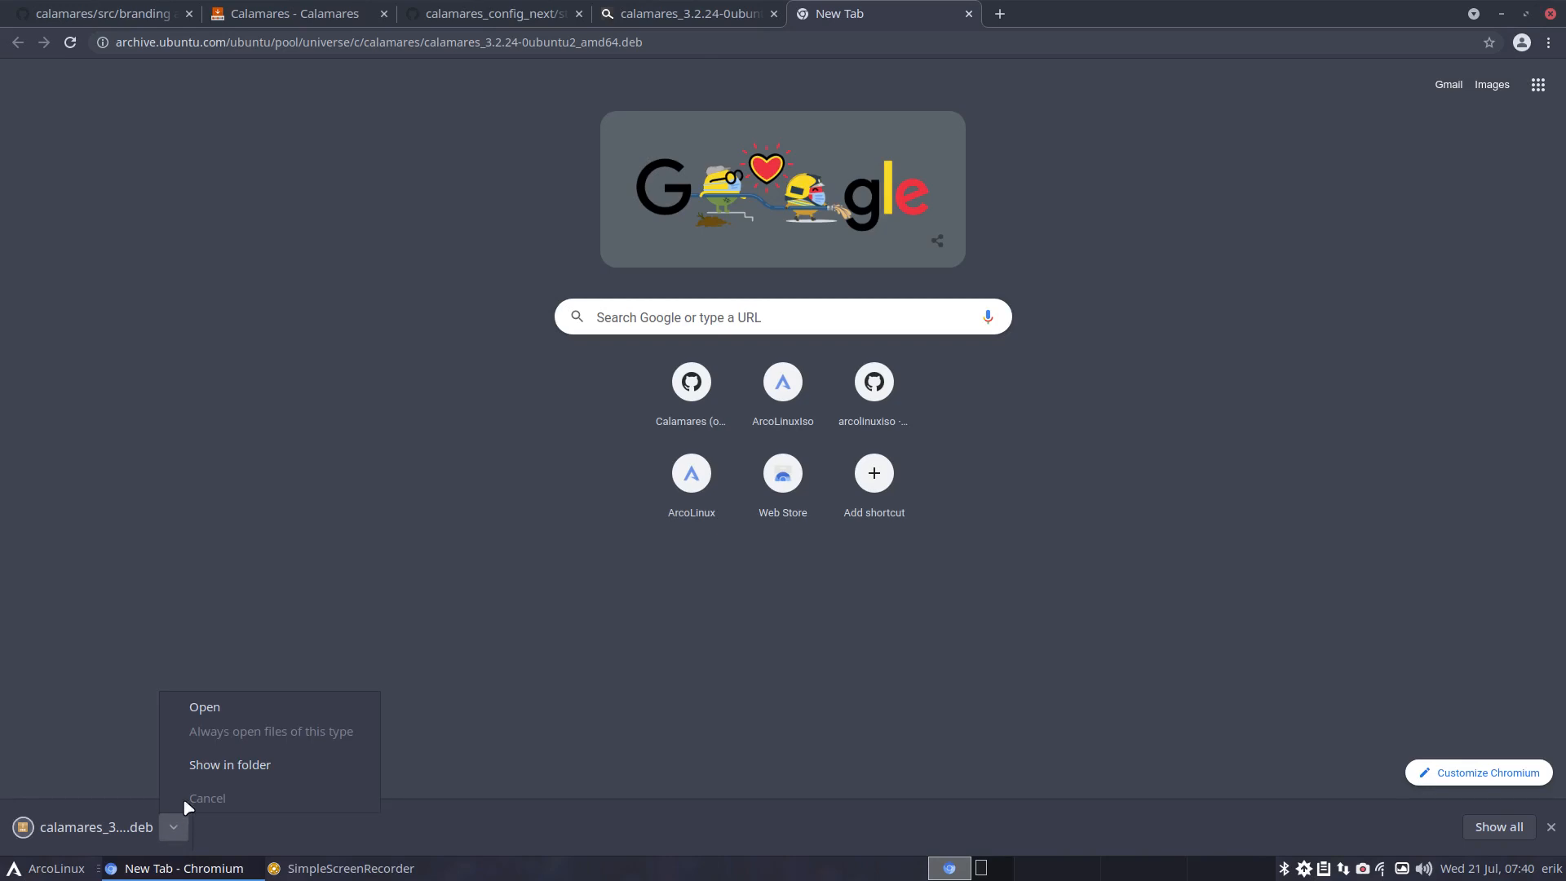
click(230, 776)
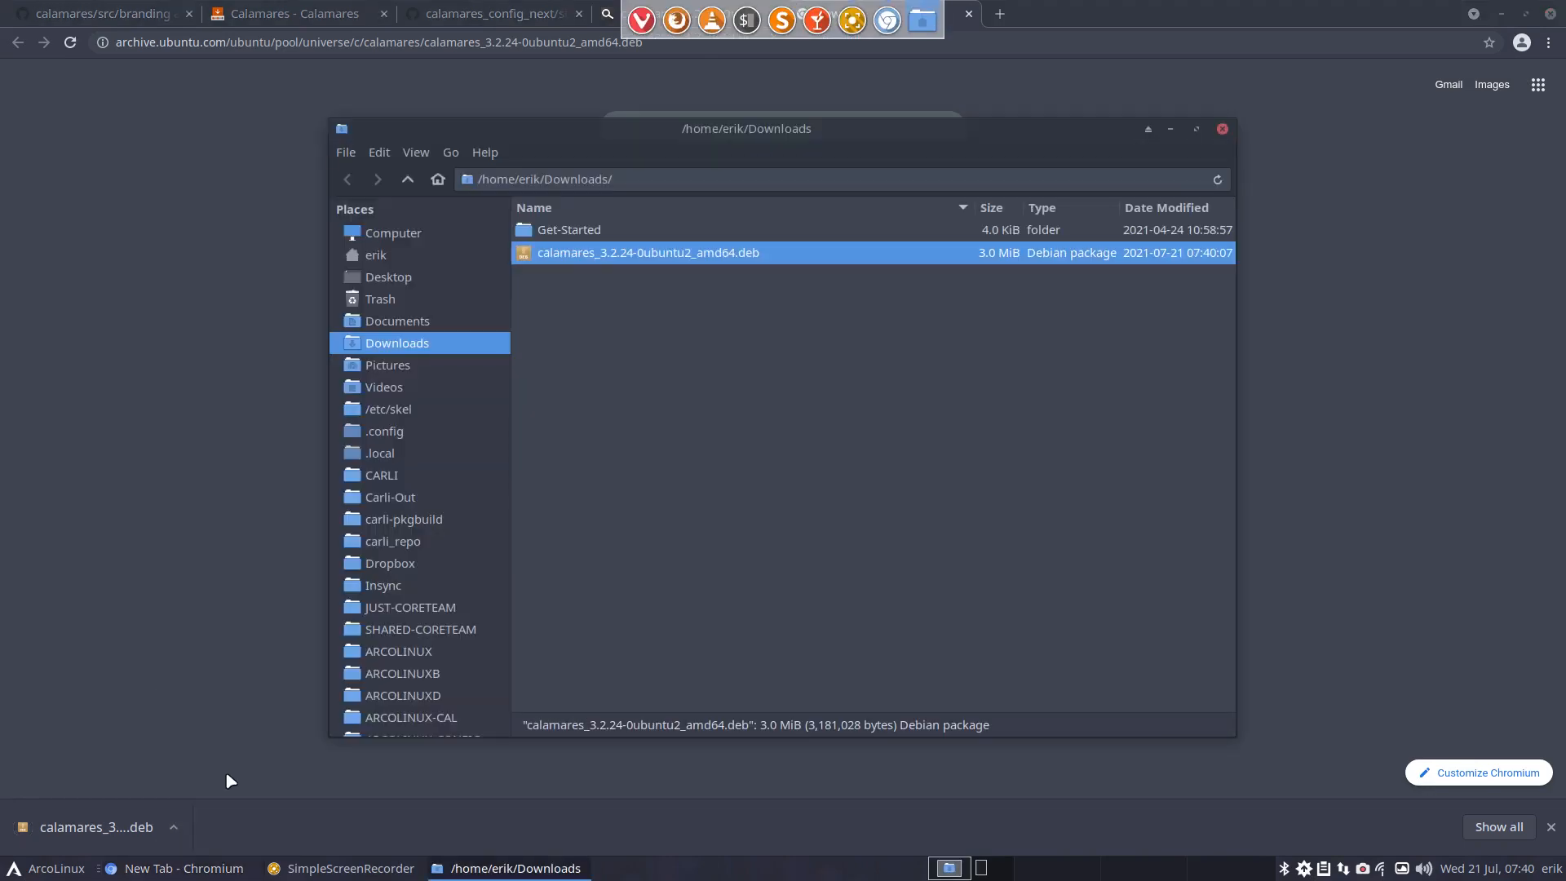
right_click(682, 367)
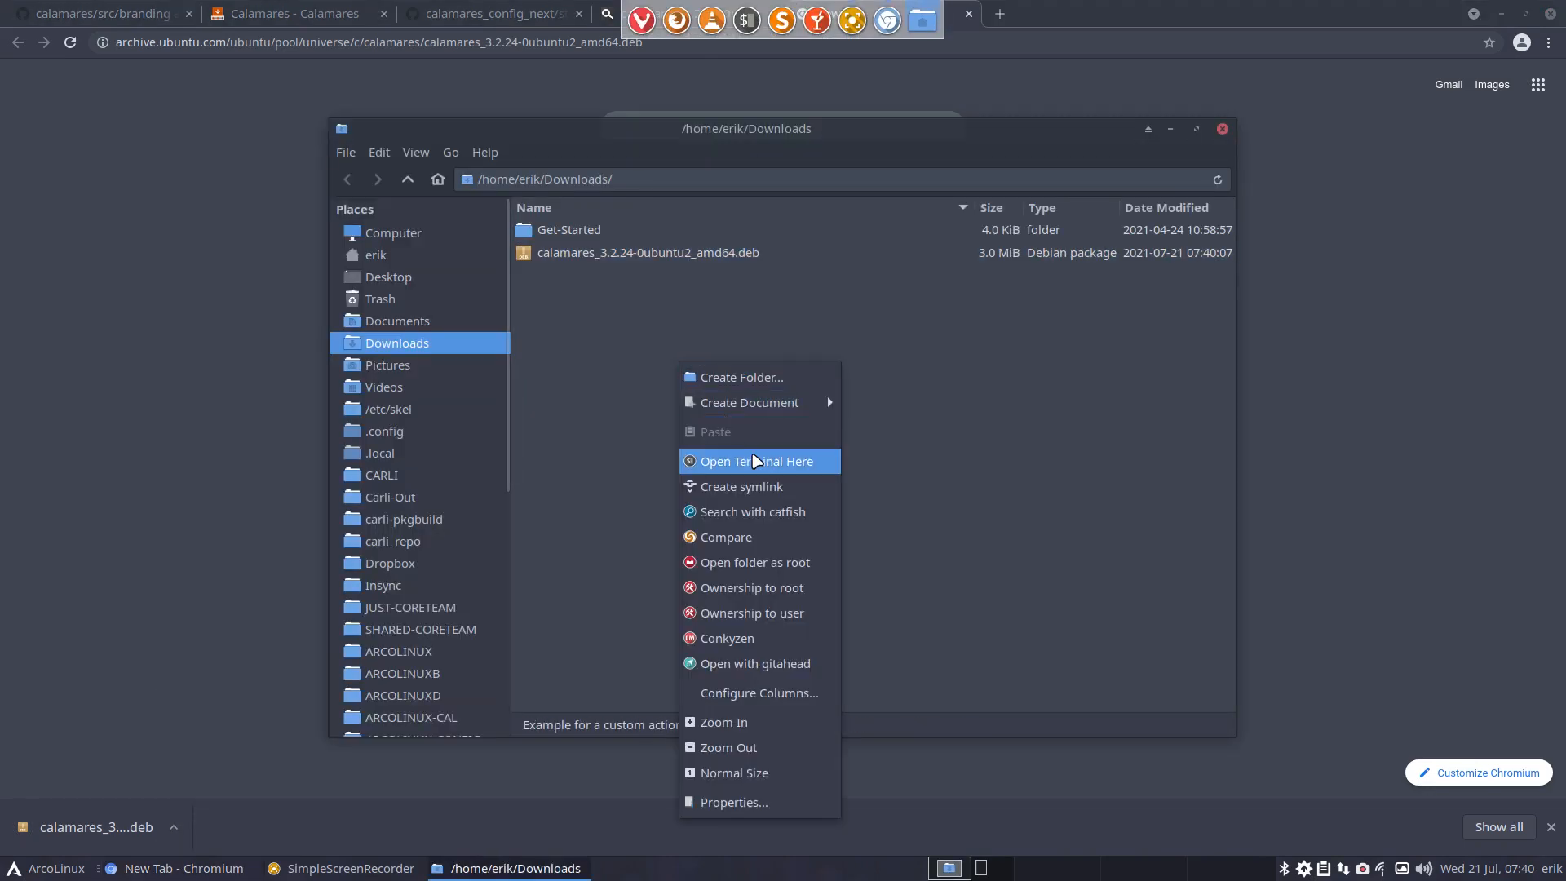
click(746, 457)
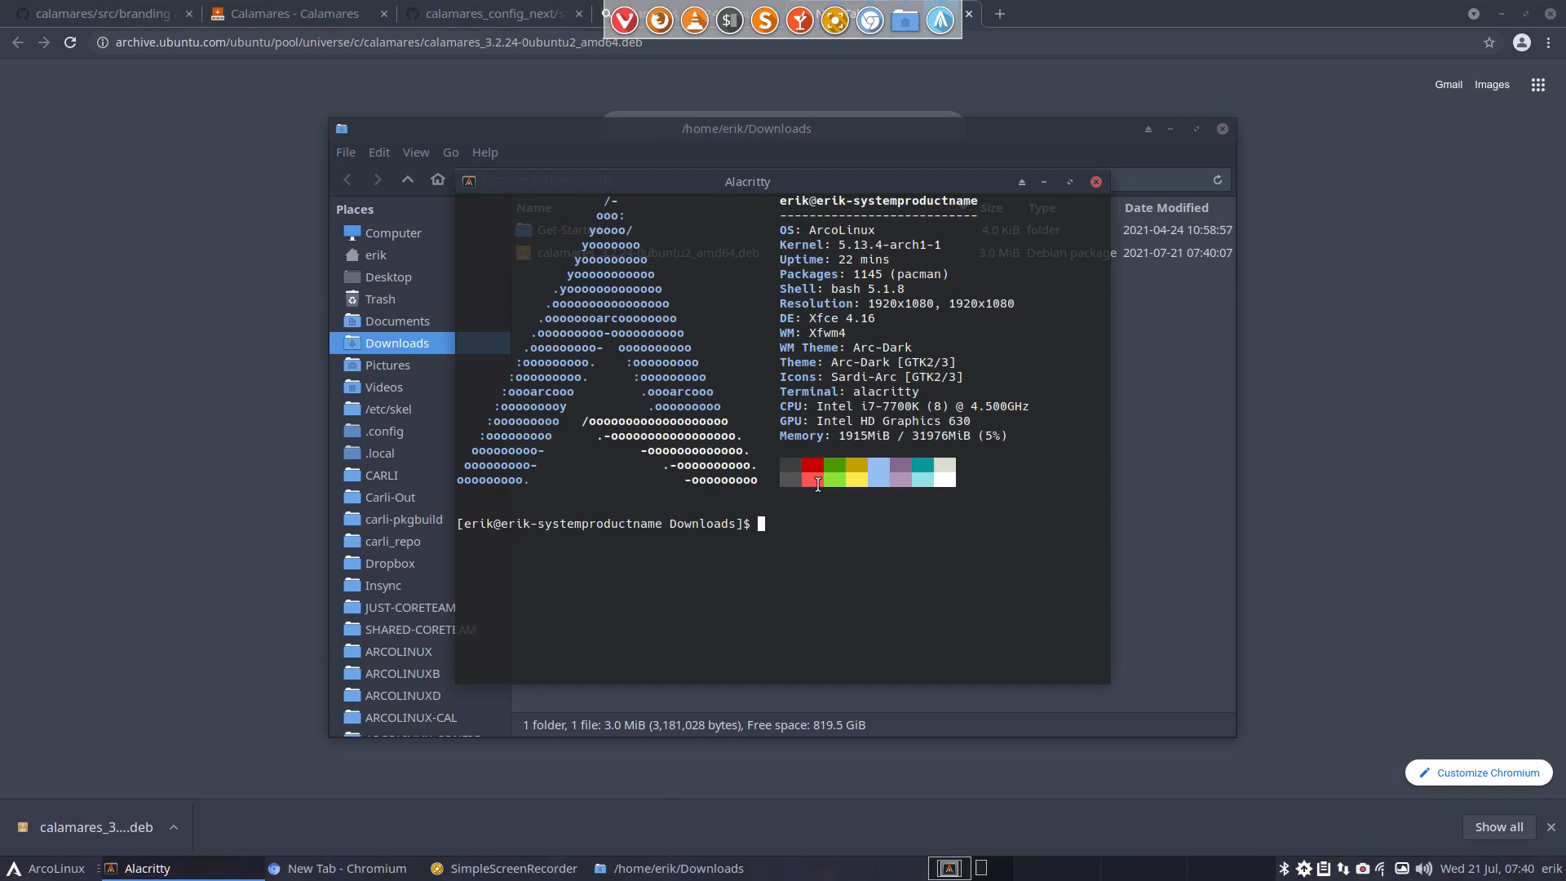
Extract calamares_3.2.24-0ubuntu2_amd64.deb in Downloads with the ex command
text(ex)
drag(851, 187, 991, 338)
text(ca)
key(Tab)
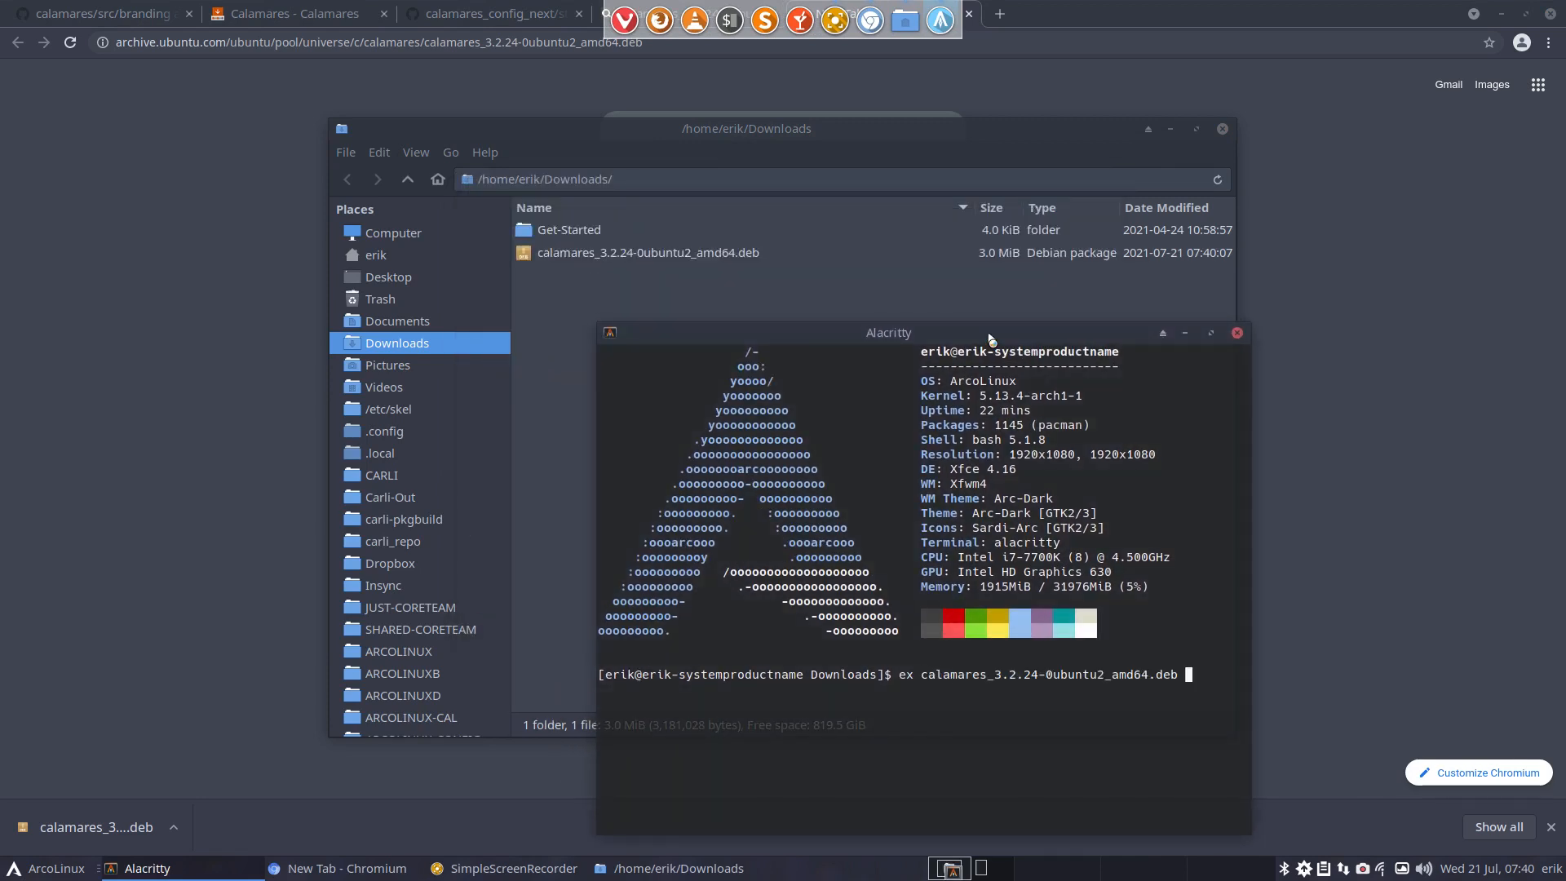
key(Return)
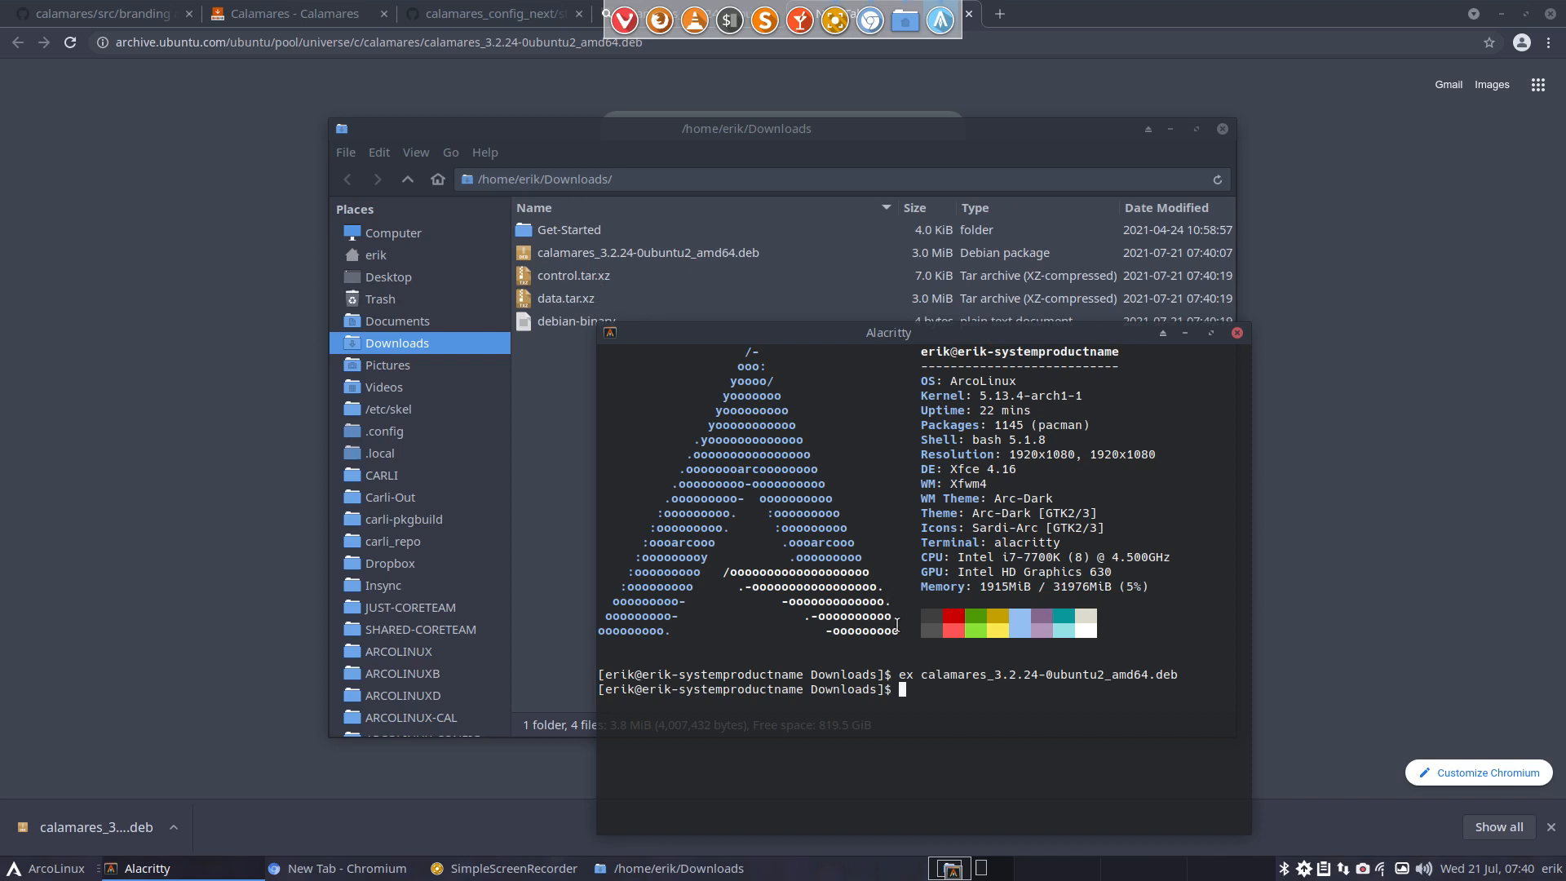
Extract the data.tar.xz archive in Downloads with the ex command
text(ex dat)
key(Tab)
key(Return)
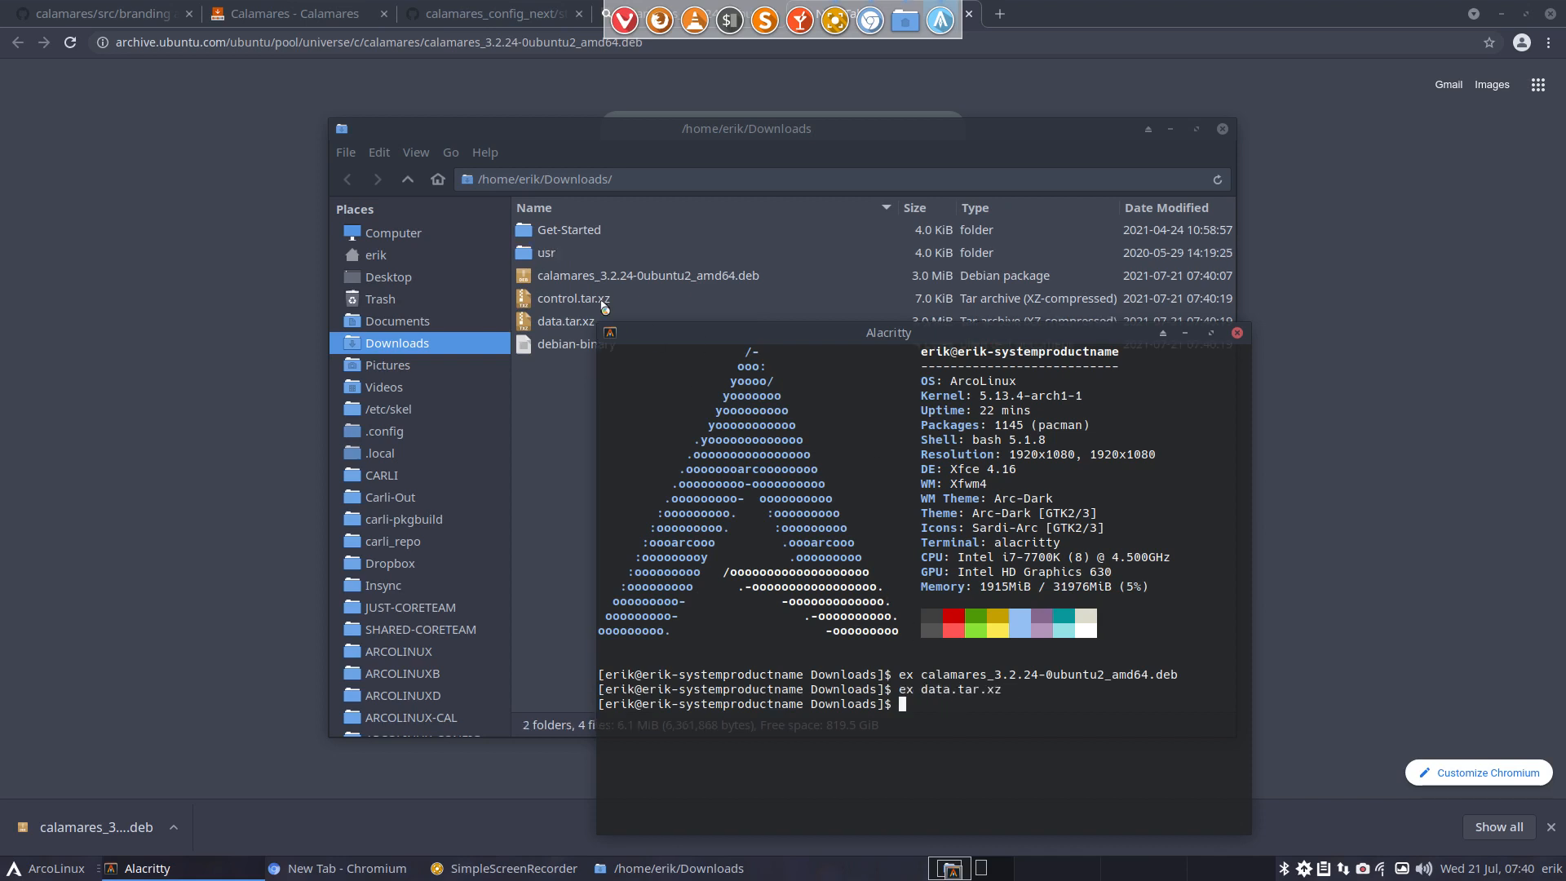
Open the extracted usr folder and check its bin, include and lib subfolders for branding files
click(563, 262)
double_click(569, 262)
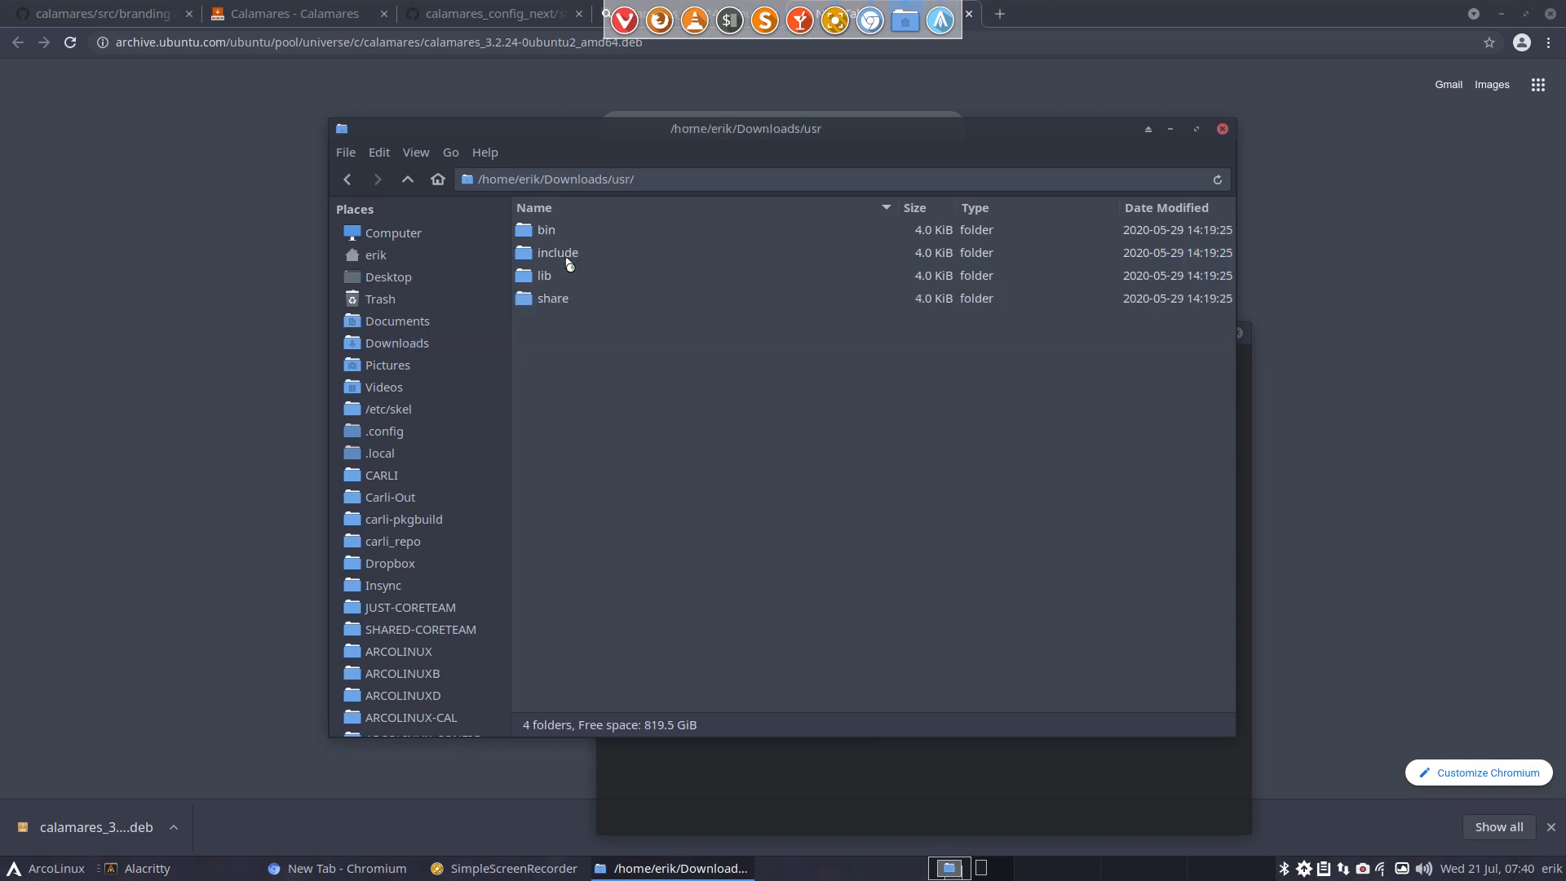
double_click(568, 234)
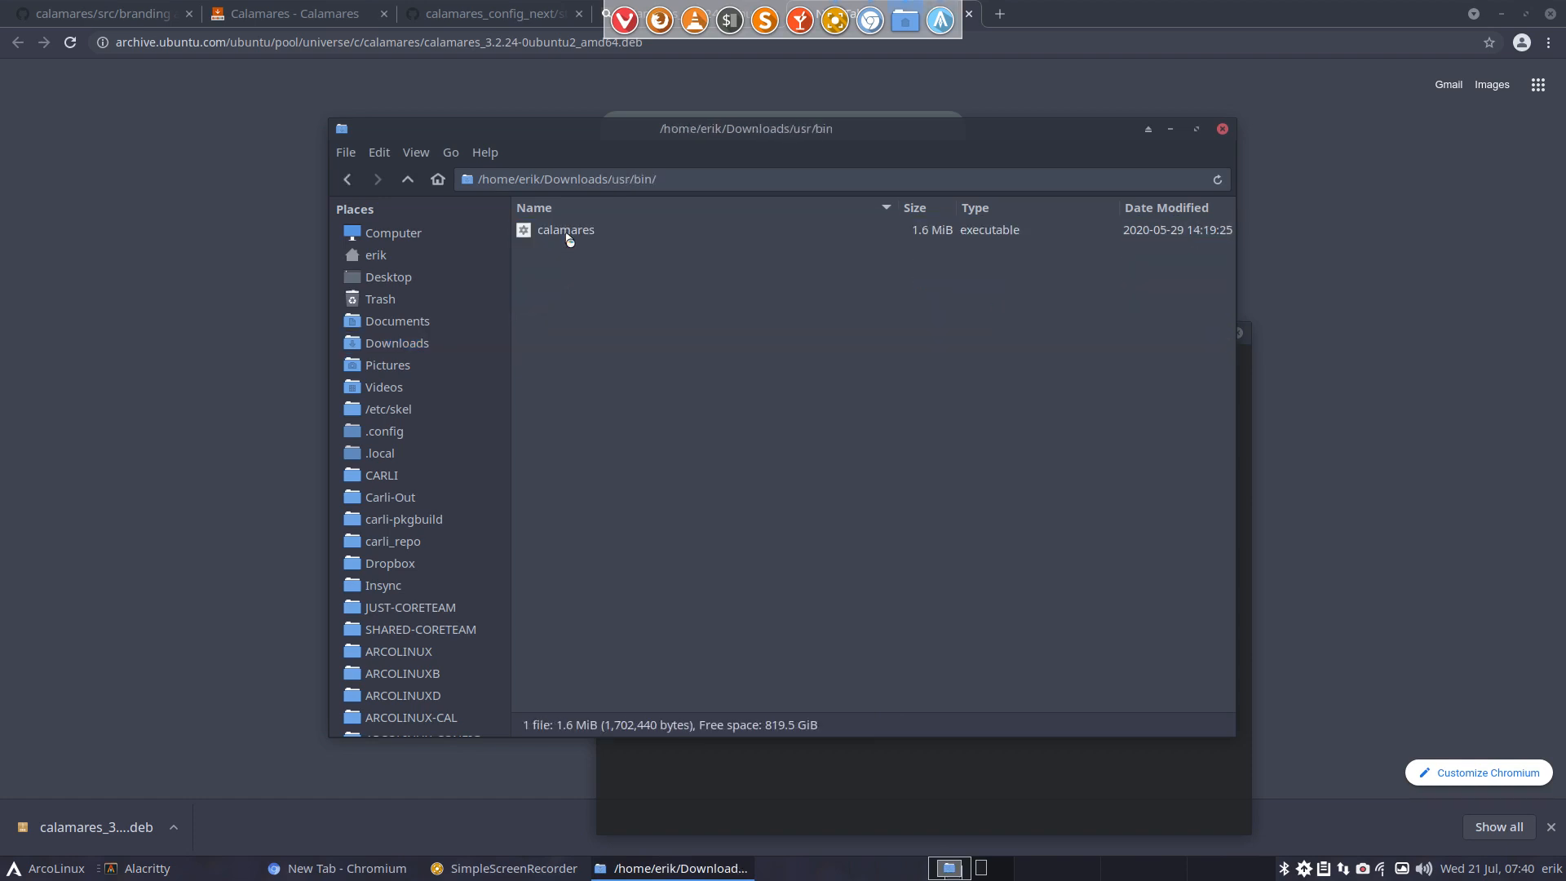
click(569, 234)
click(408, 179)
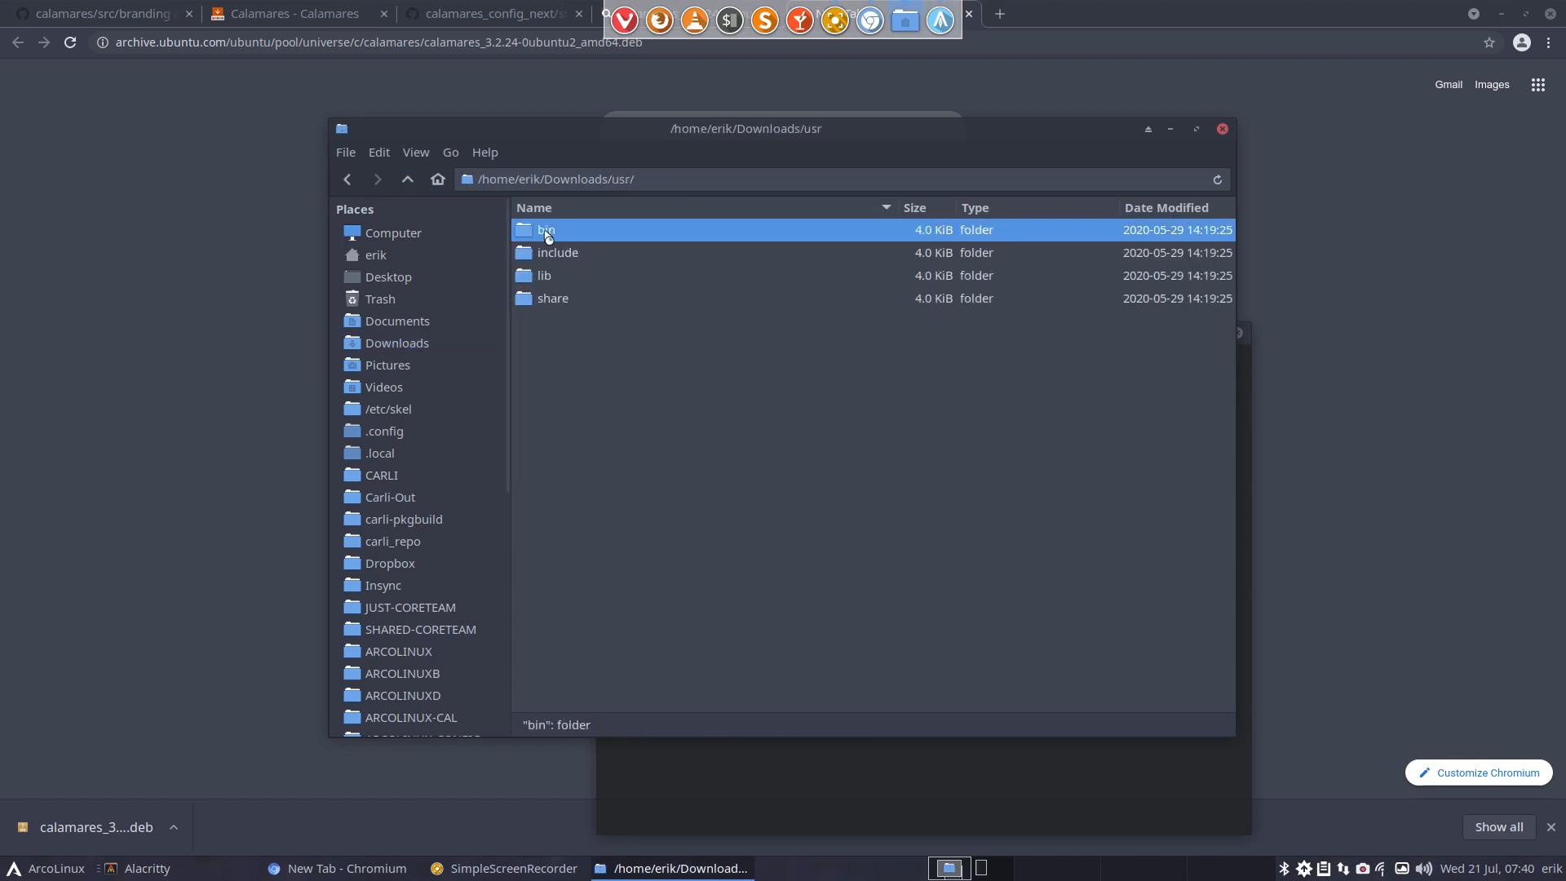
double_click(544, 251)
click(408, 178)
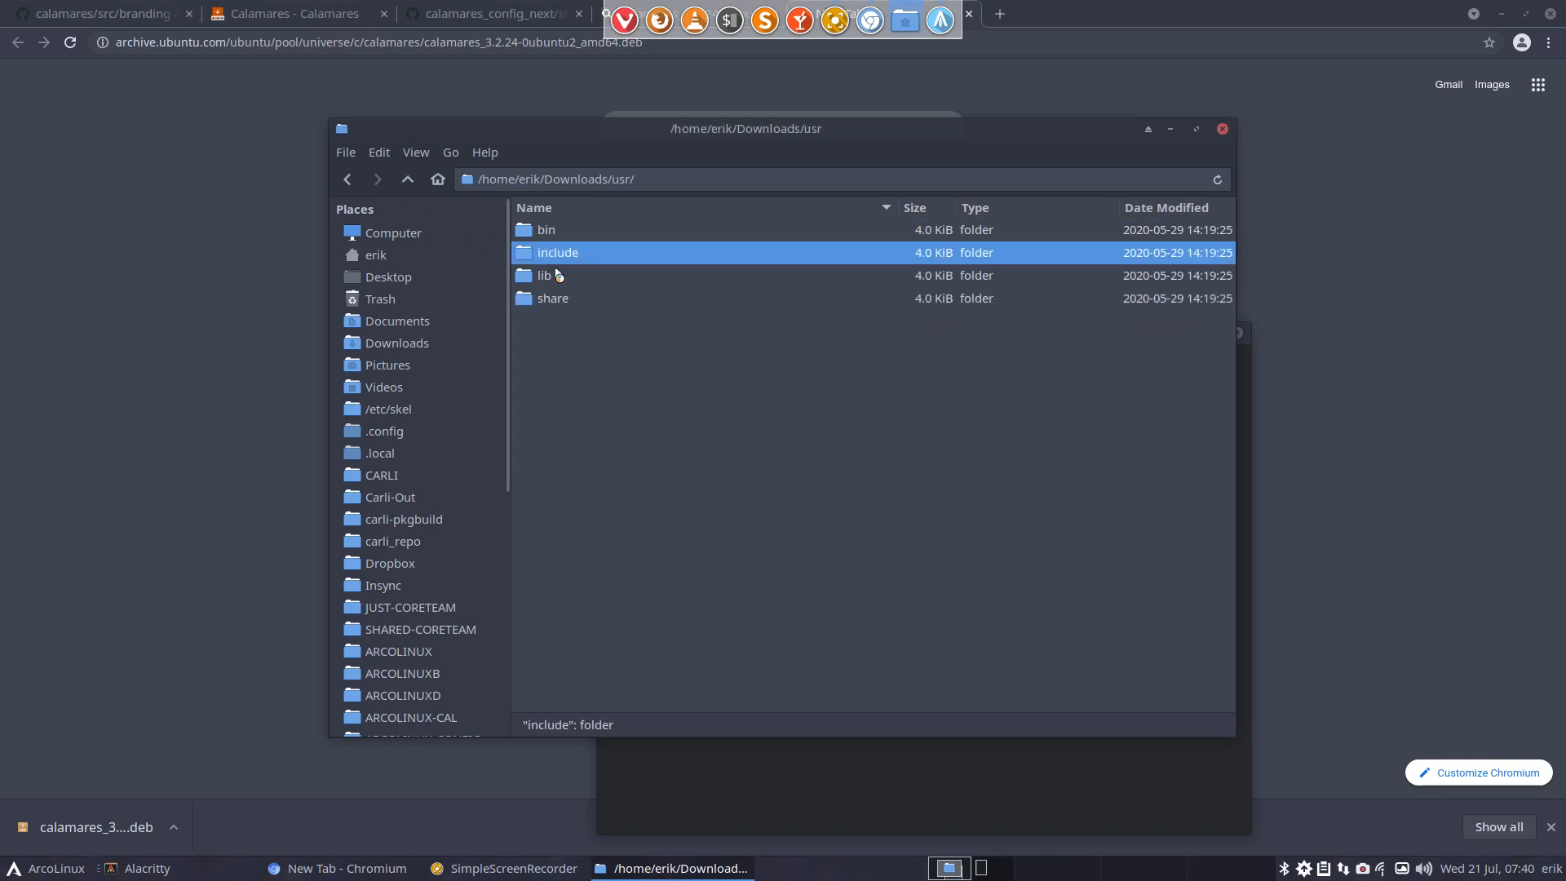
double_click(569, 272)
click(408, 178)
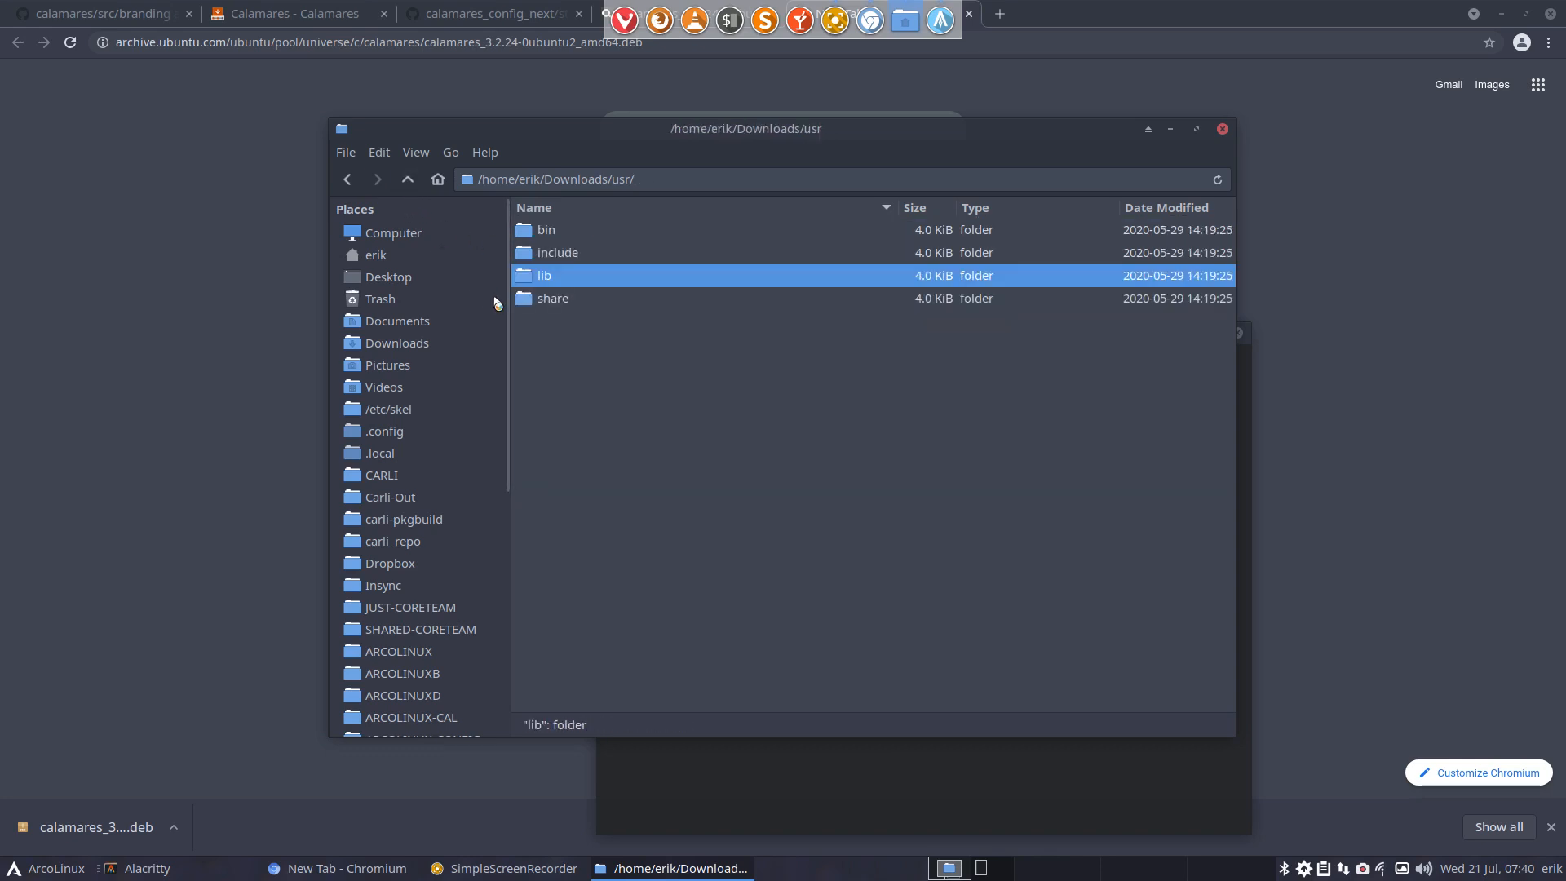
Open stylesheet.qss from usr/share/calamares/branding/default and read through its example styling rules
double_click(553, 300)
double_click(567, 281)
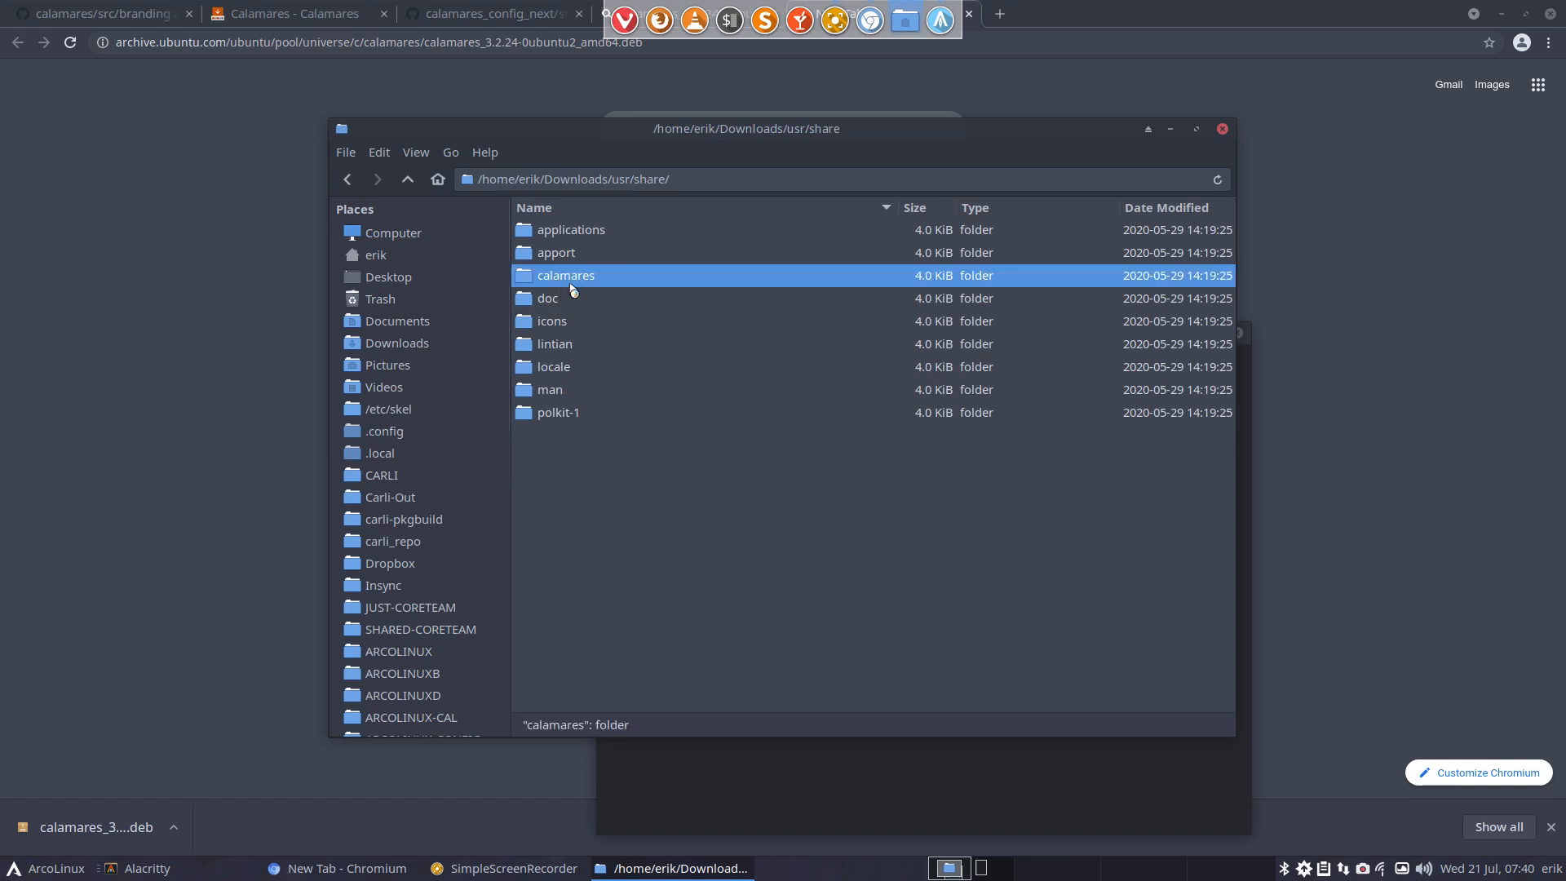
double_click(573, 233)
double_click(563, 230)
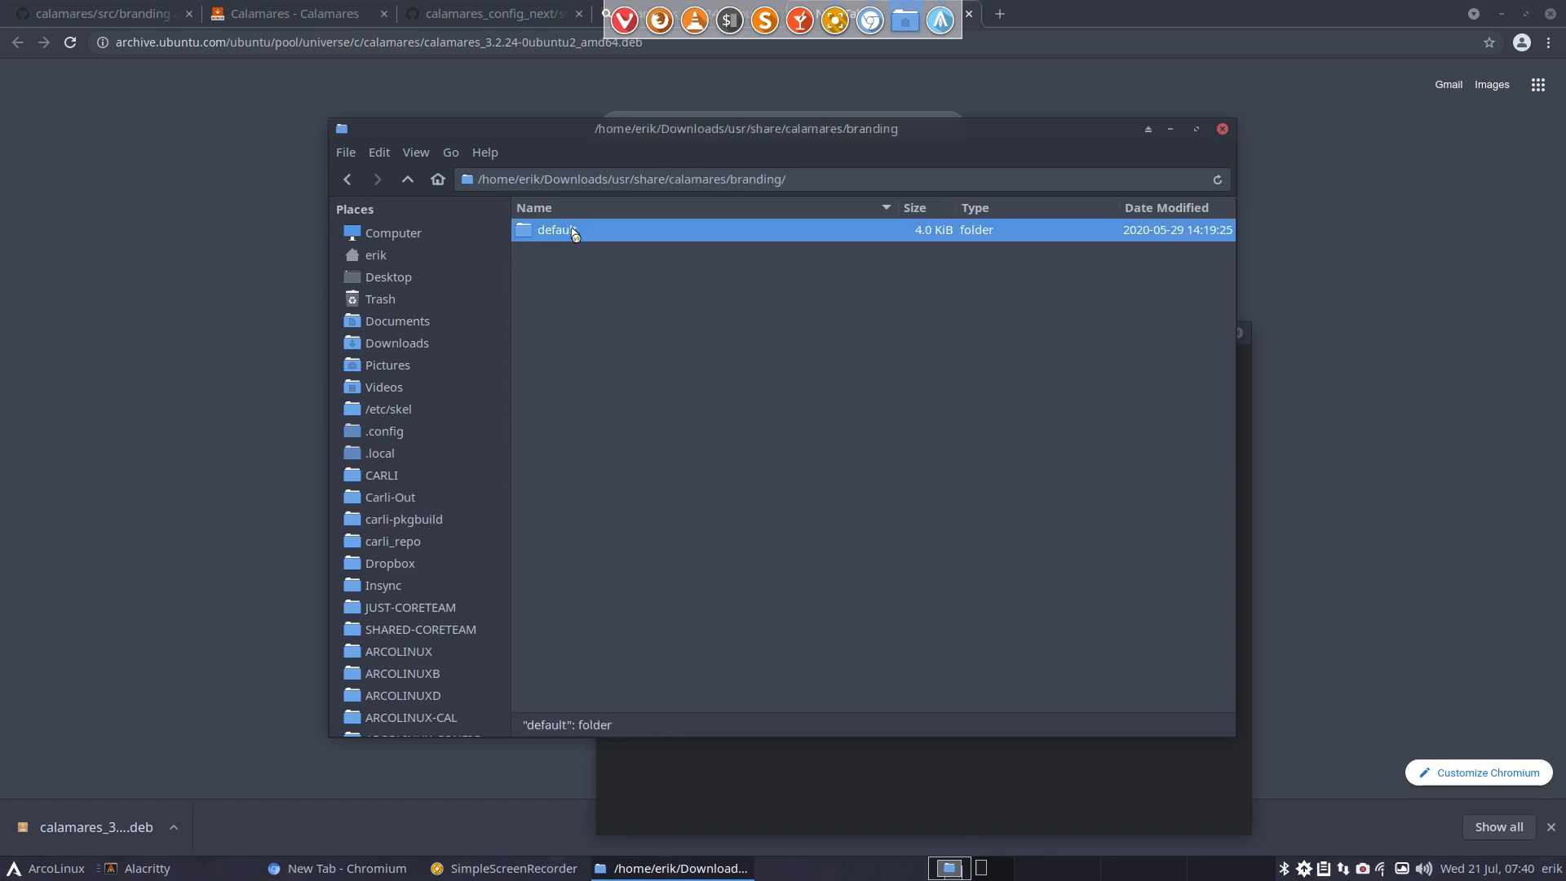
double_click(587, 368)
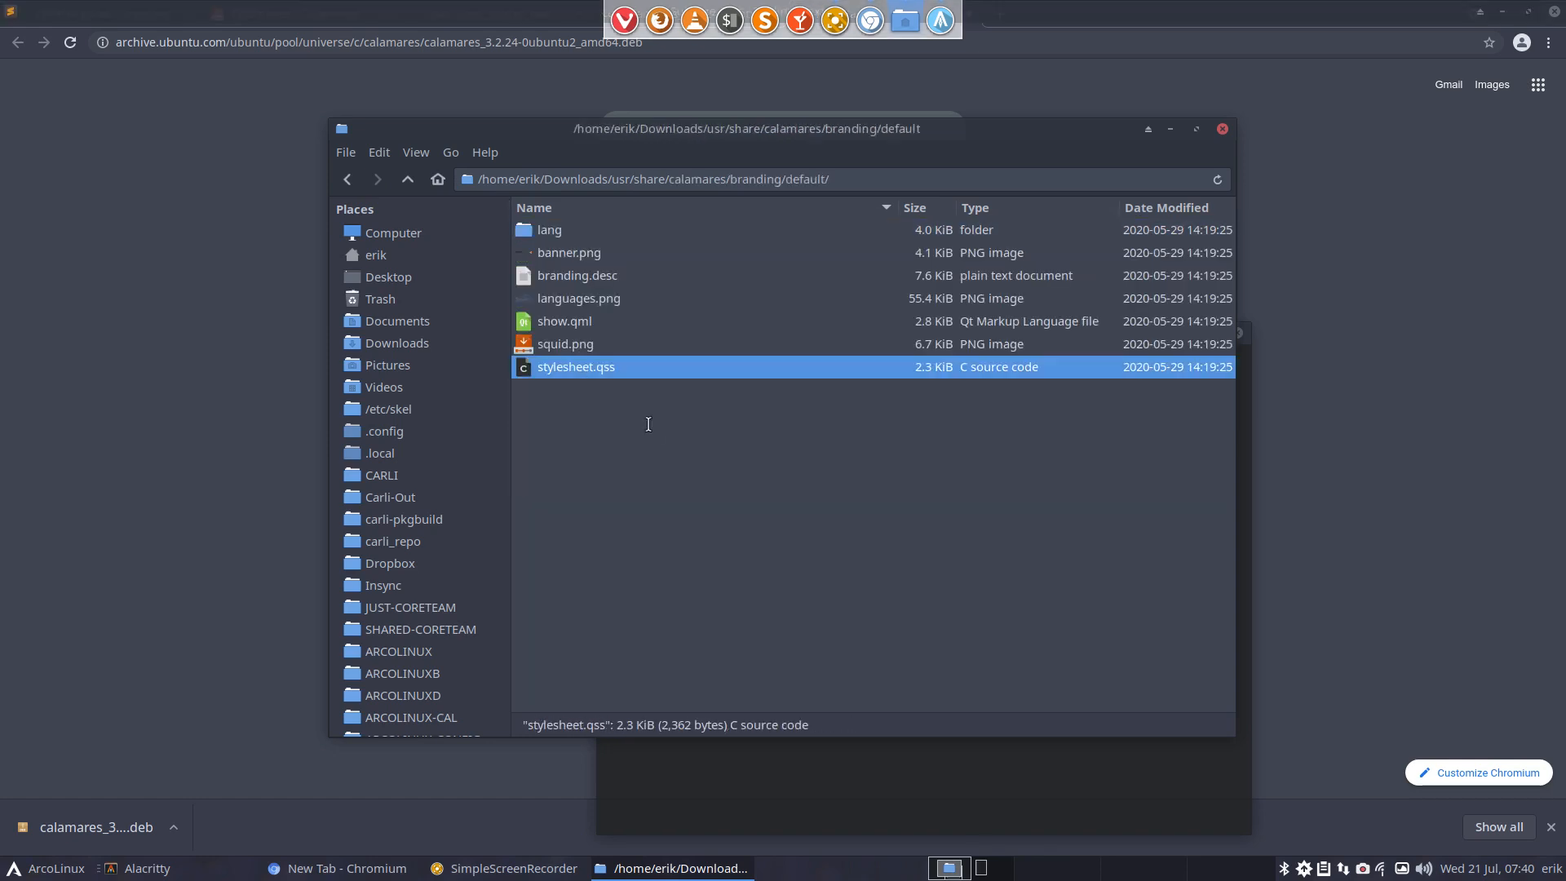
scroll(775, 538, down, 7)
scroll(775, 538, down, 20)
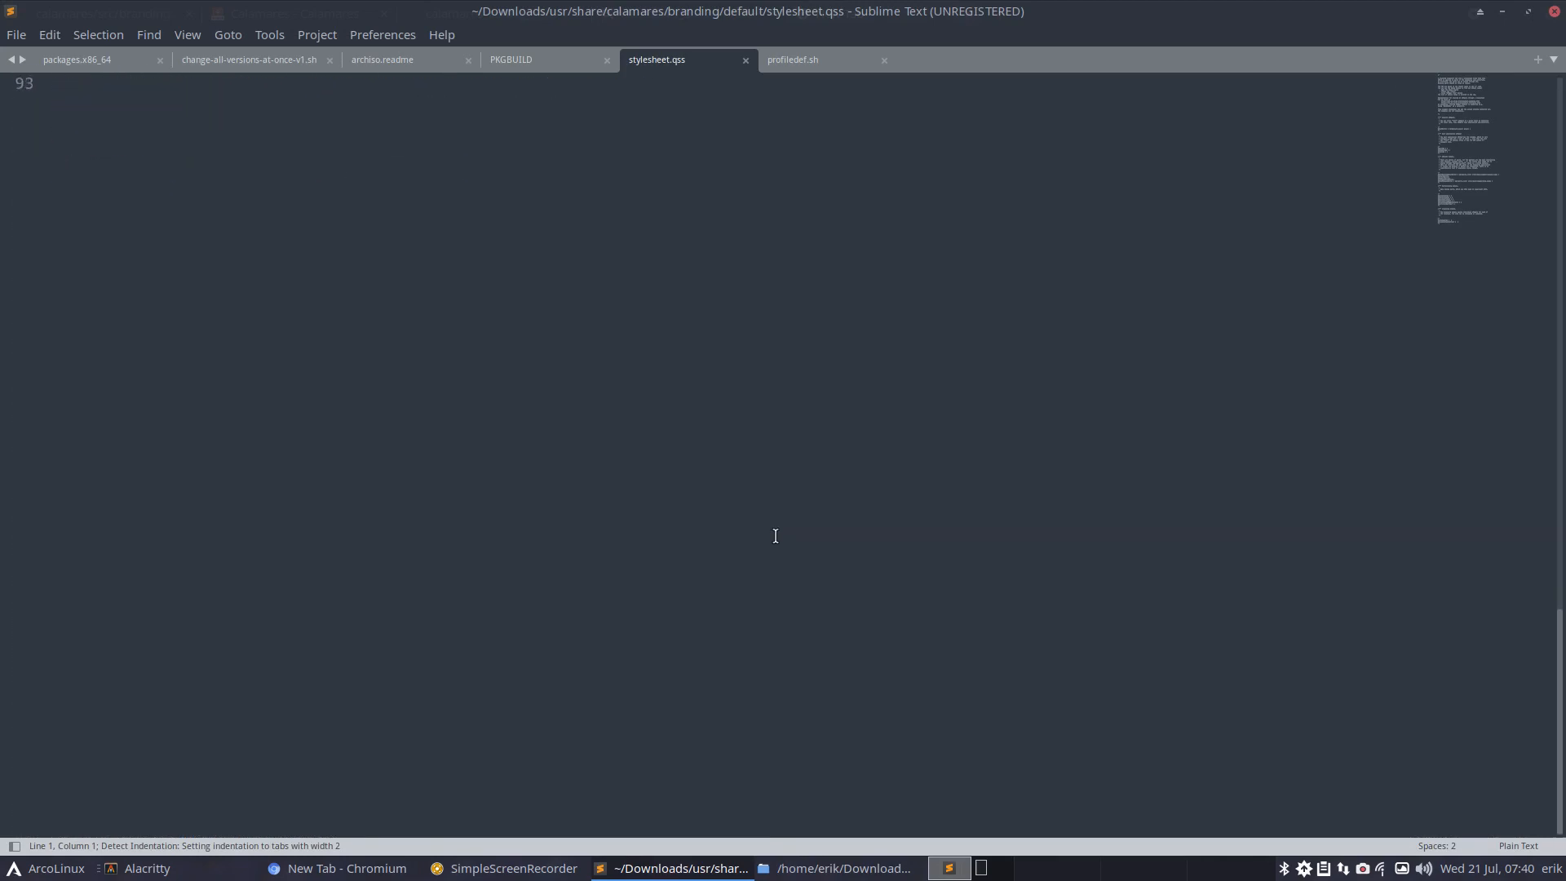
scroll(774, 535, up, 6)
scroll(775, 536, up, 16)
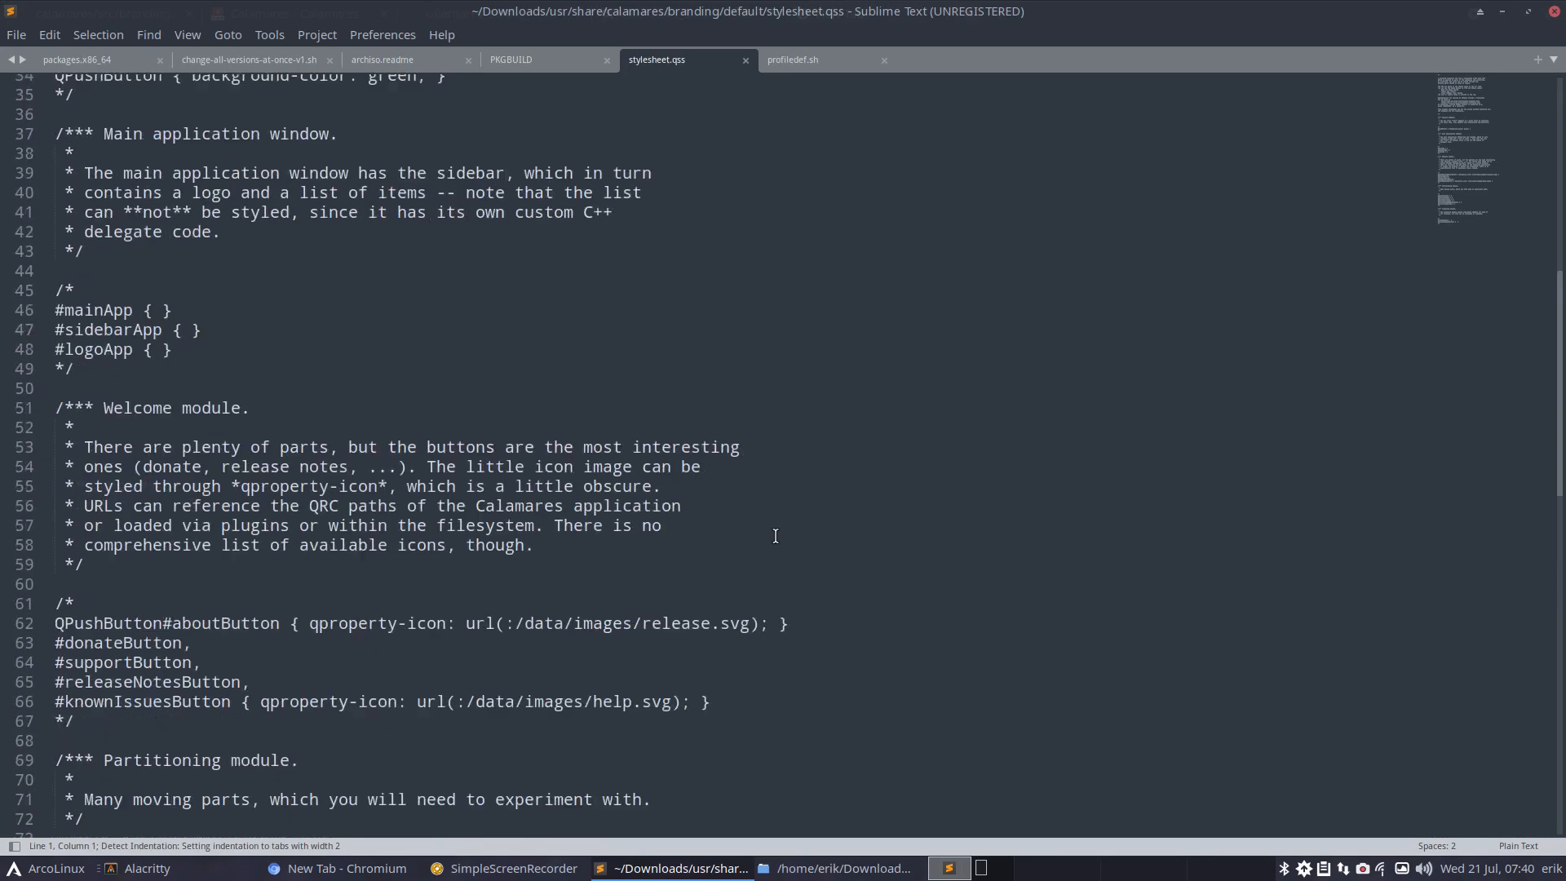
scroll(795, 180, up, 1)
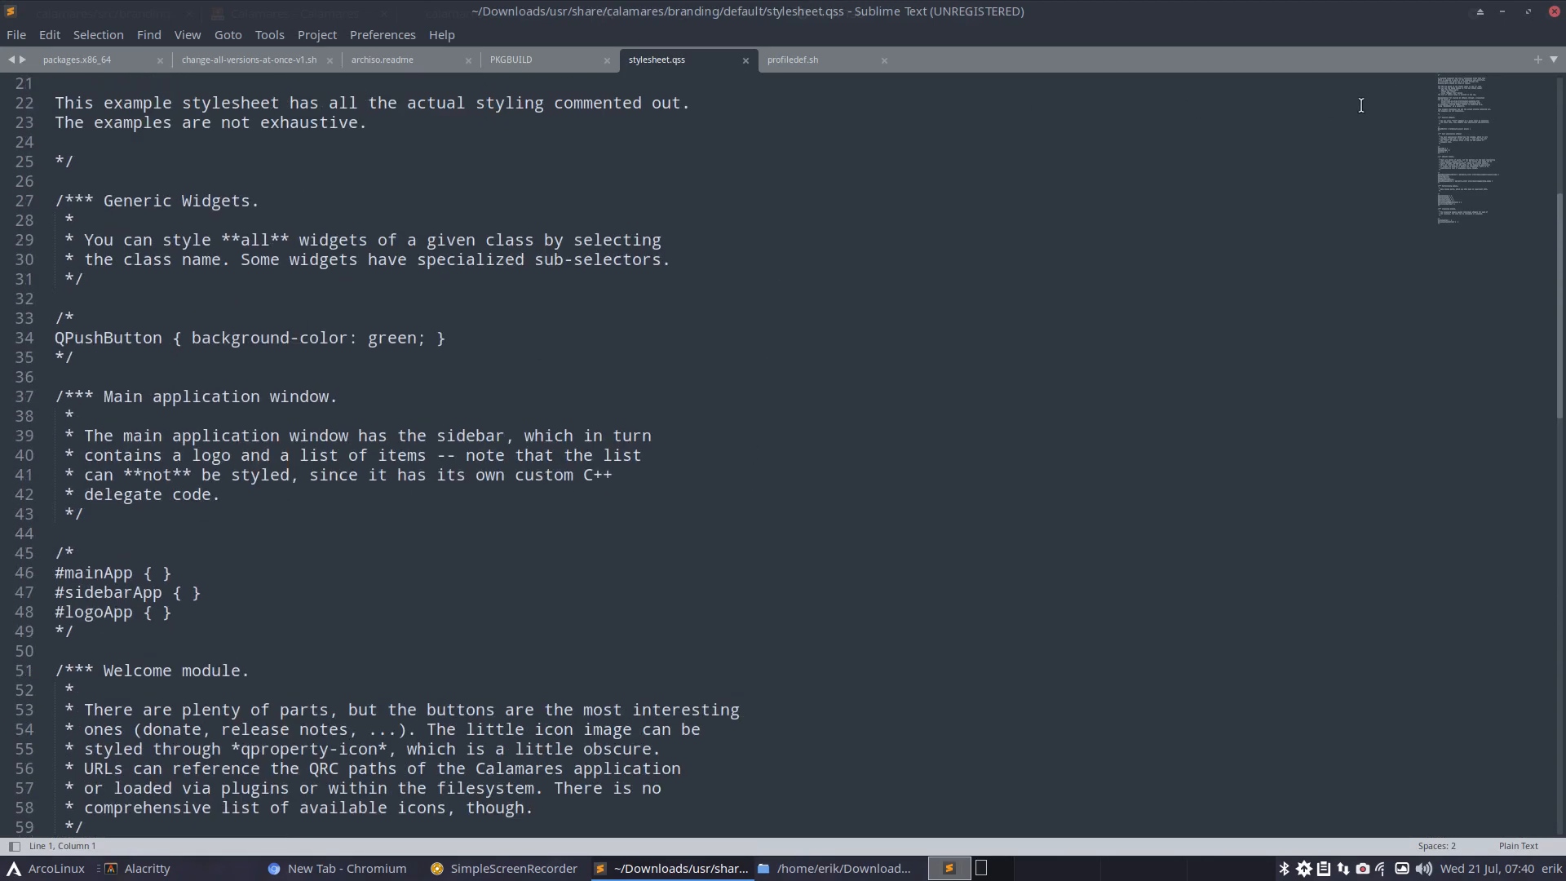
Minimize the stylesheet editor and close the file manager and terminal windows
click(1501, 12)
click(1222, 128)
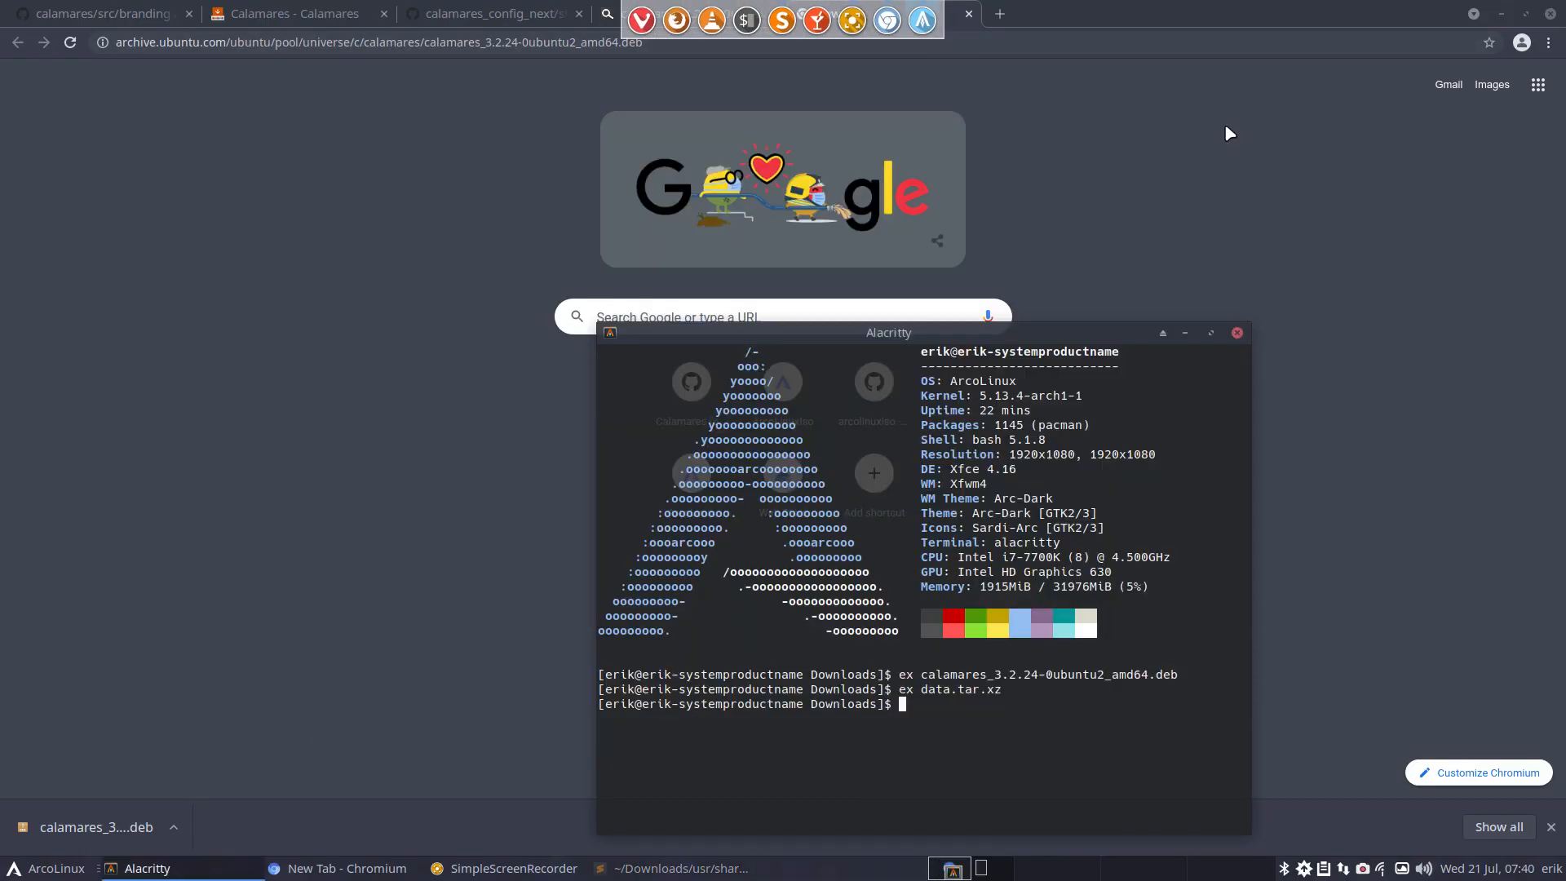
click(1237, 334)
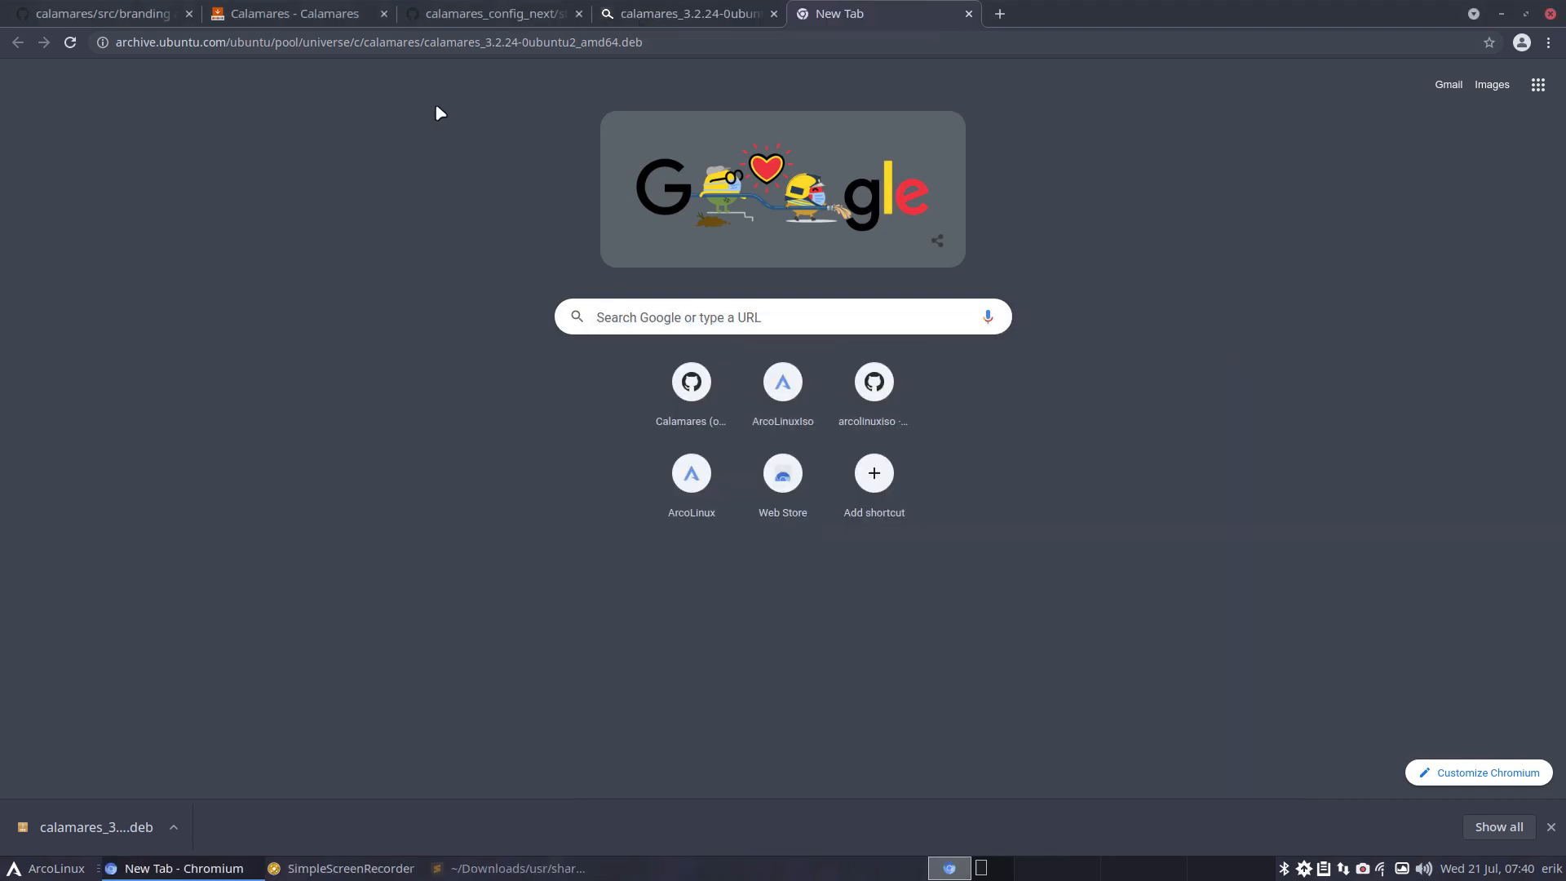
Review the open Calamares branding and calamares.io pages, then examine the EndeavourOS stylesheet.qss on GitHub
click(461, 22)
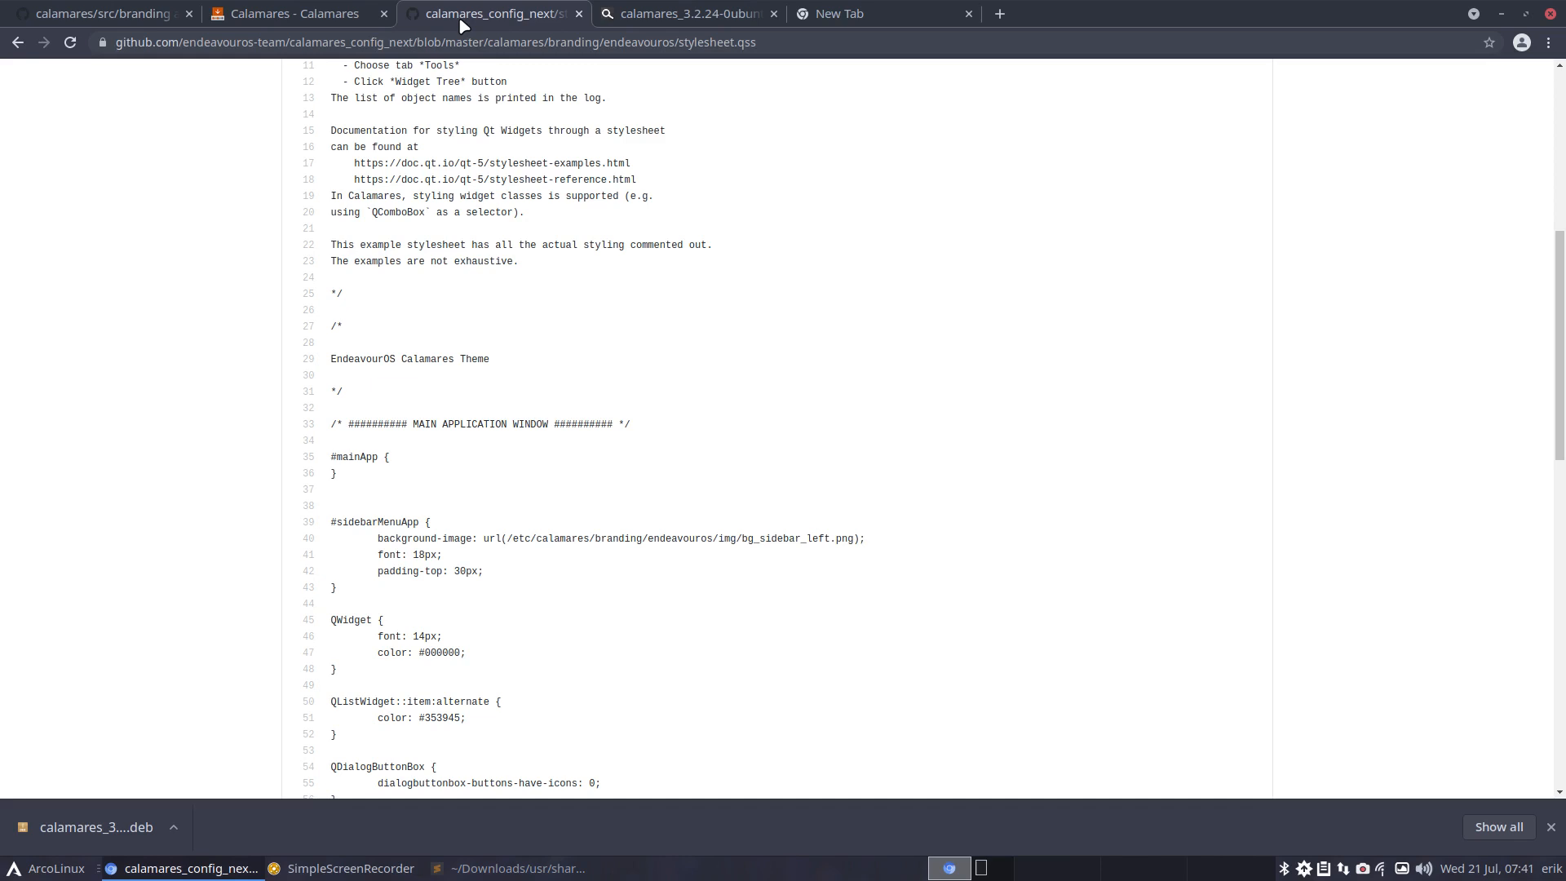
click(145, 19)
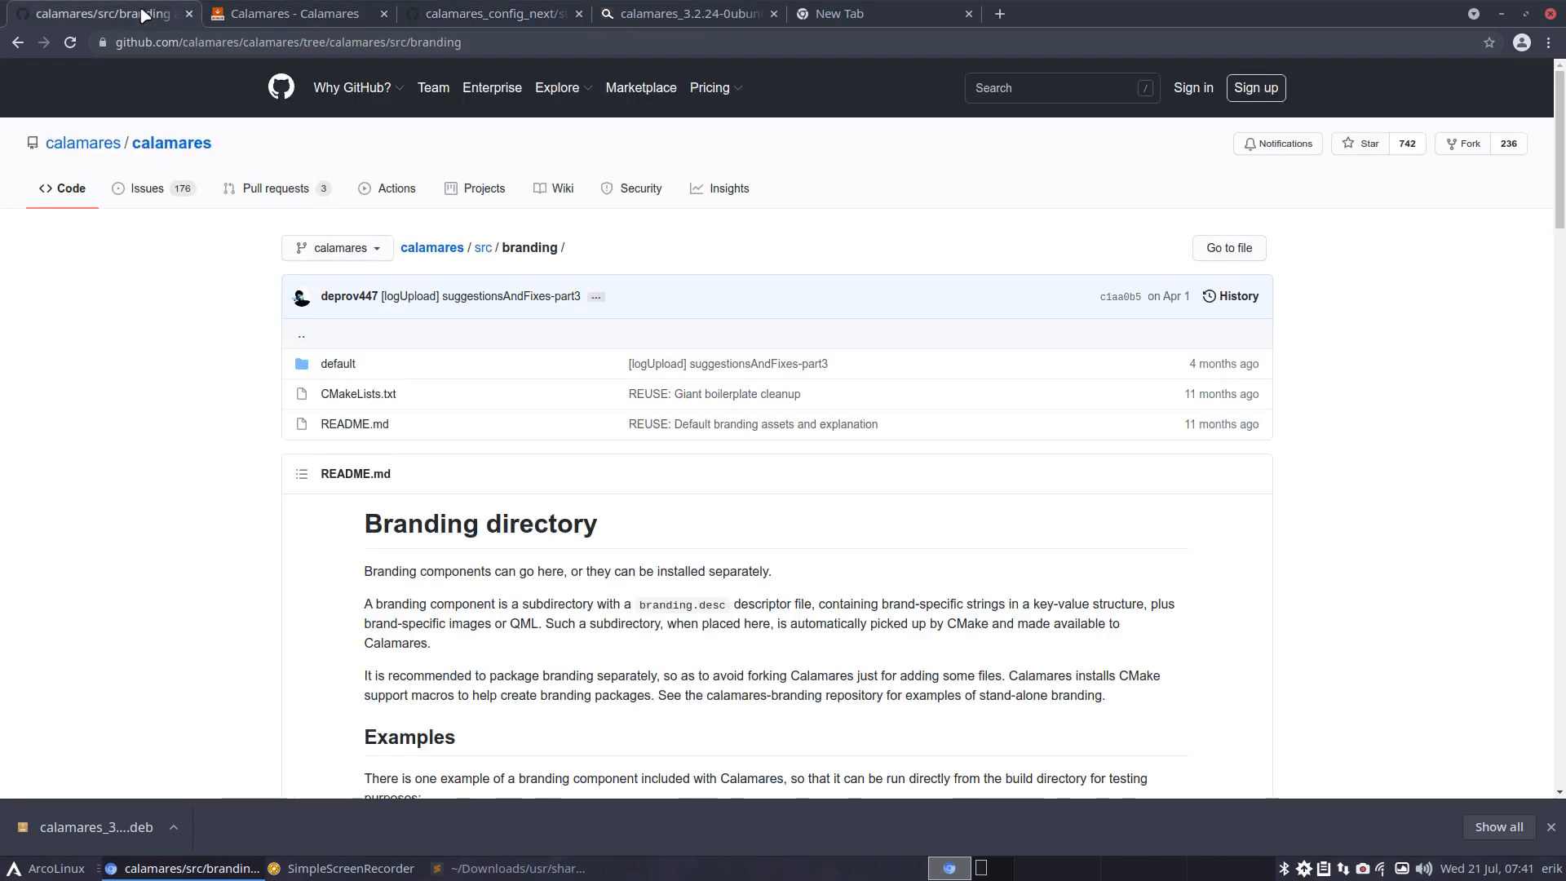
click(269, 20)
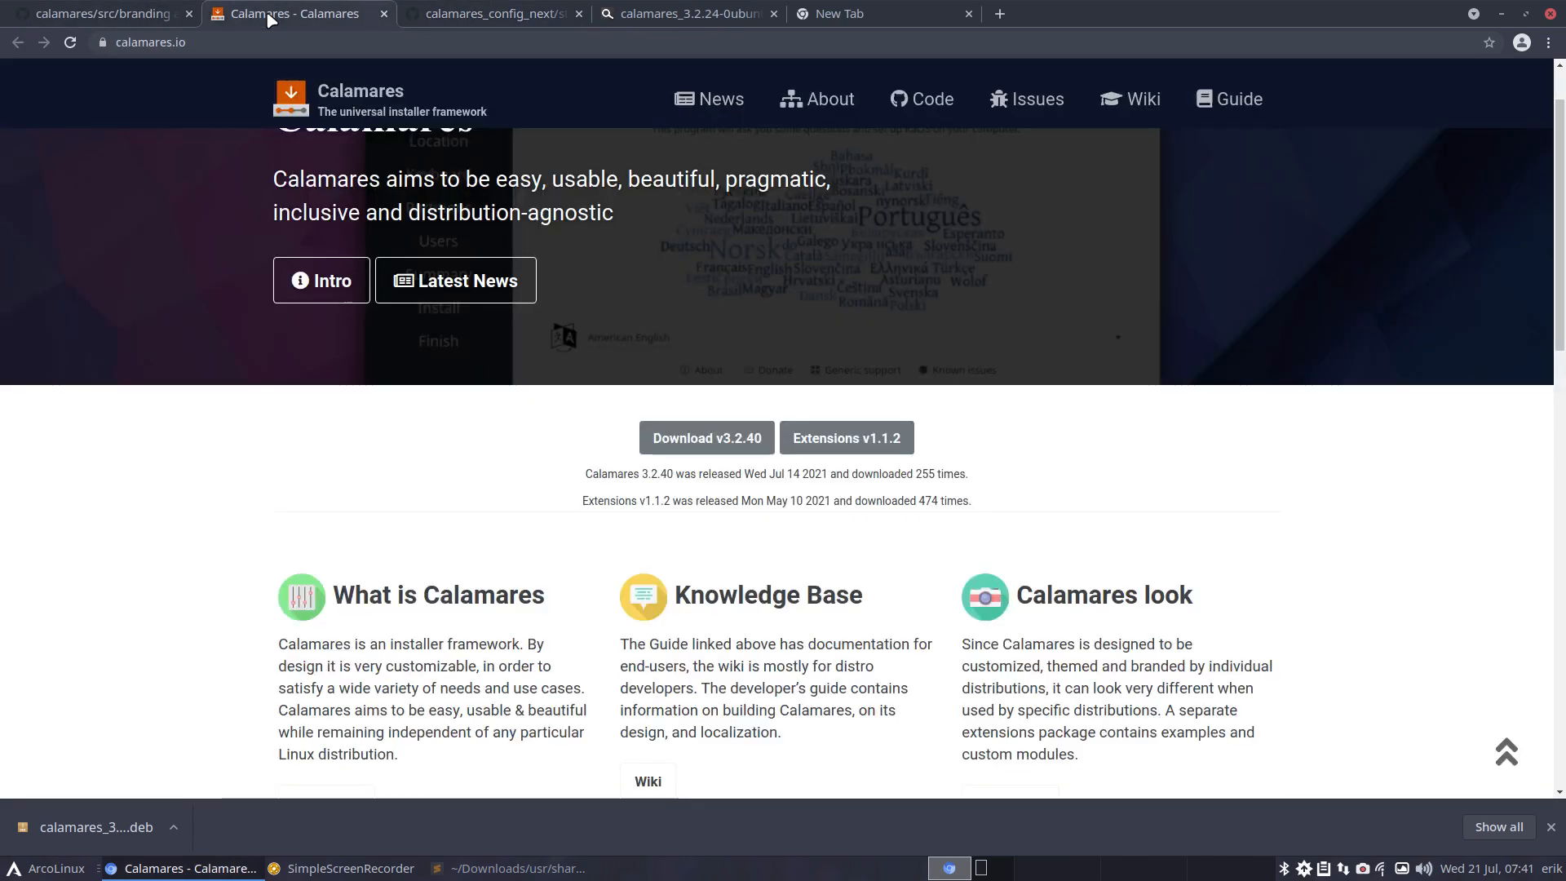
click(462, 17)
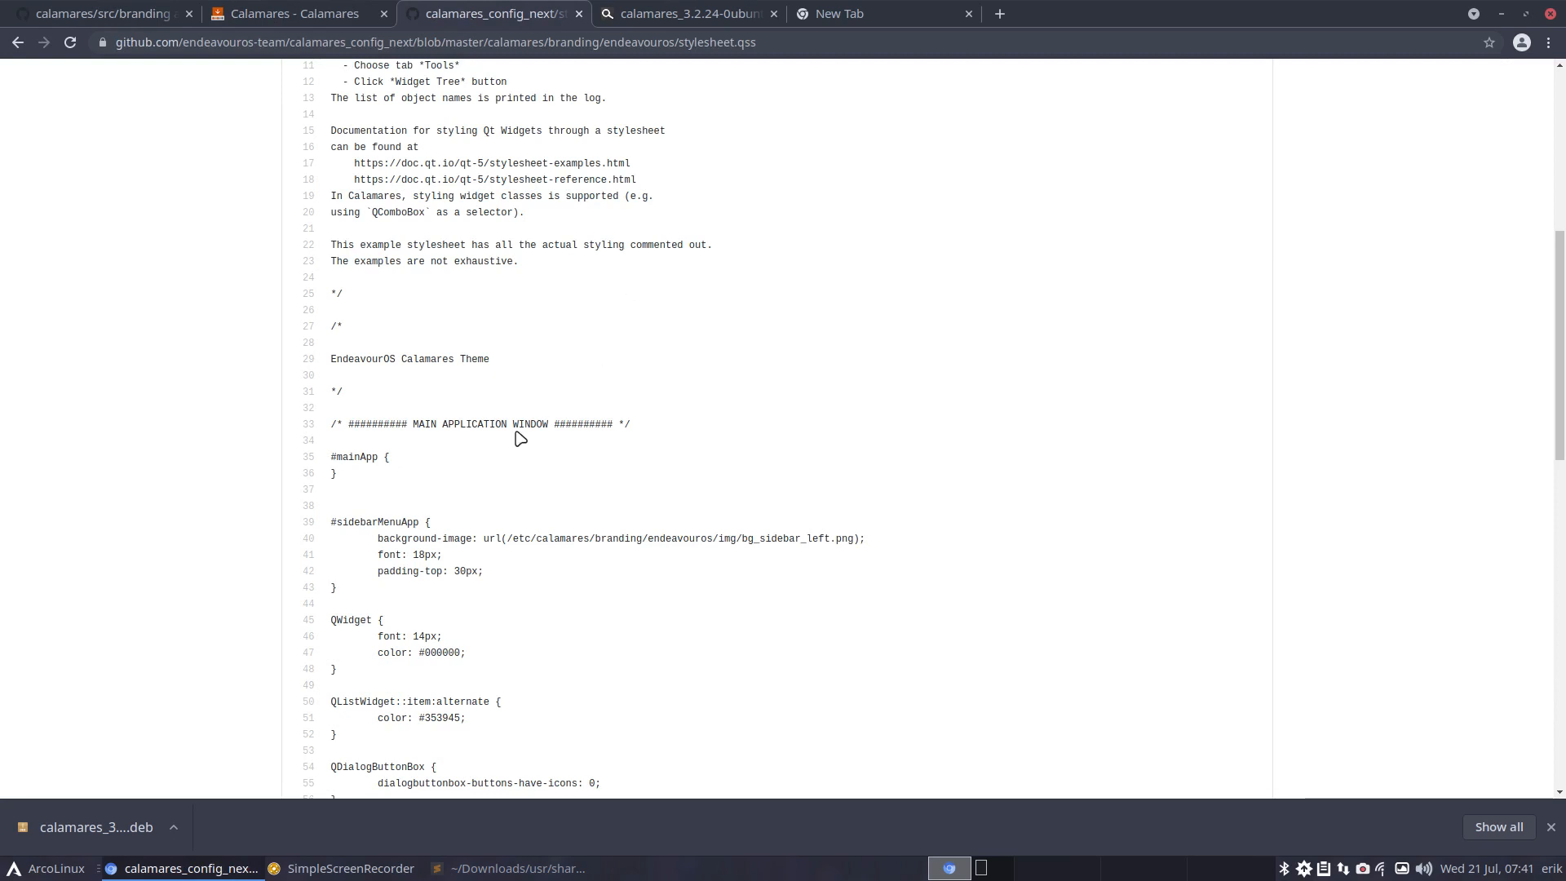
scroll(459, 311, down, 2)
scroll(459, 312, down, 3)
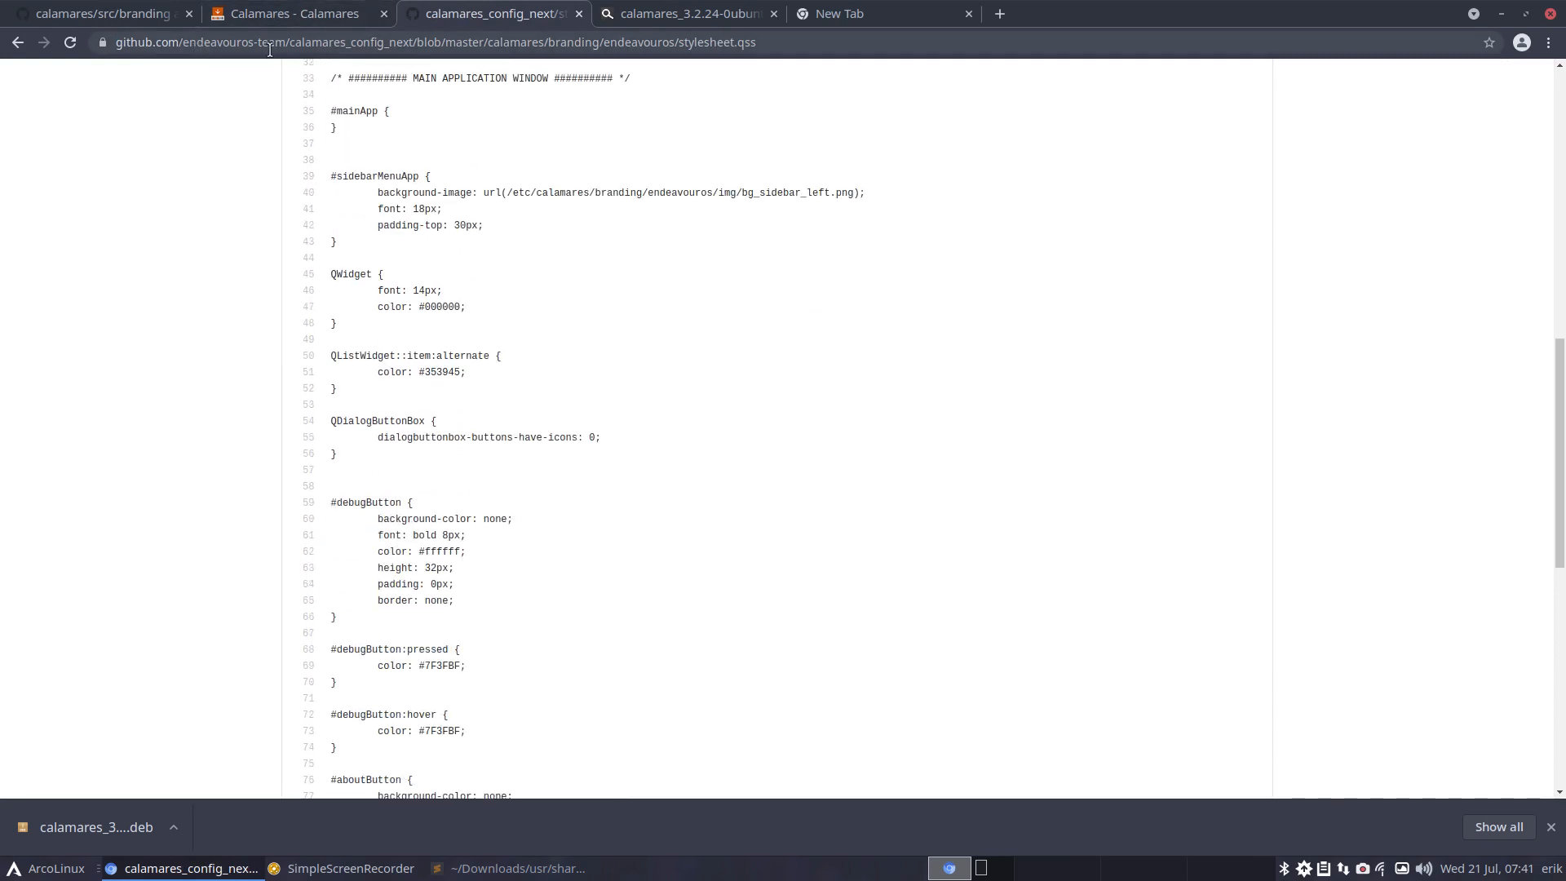
scroll(440, 343, up, 3)
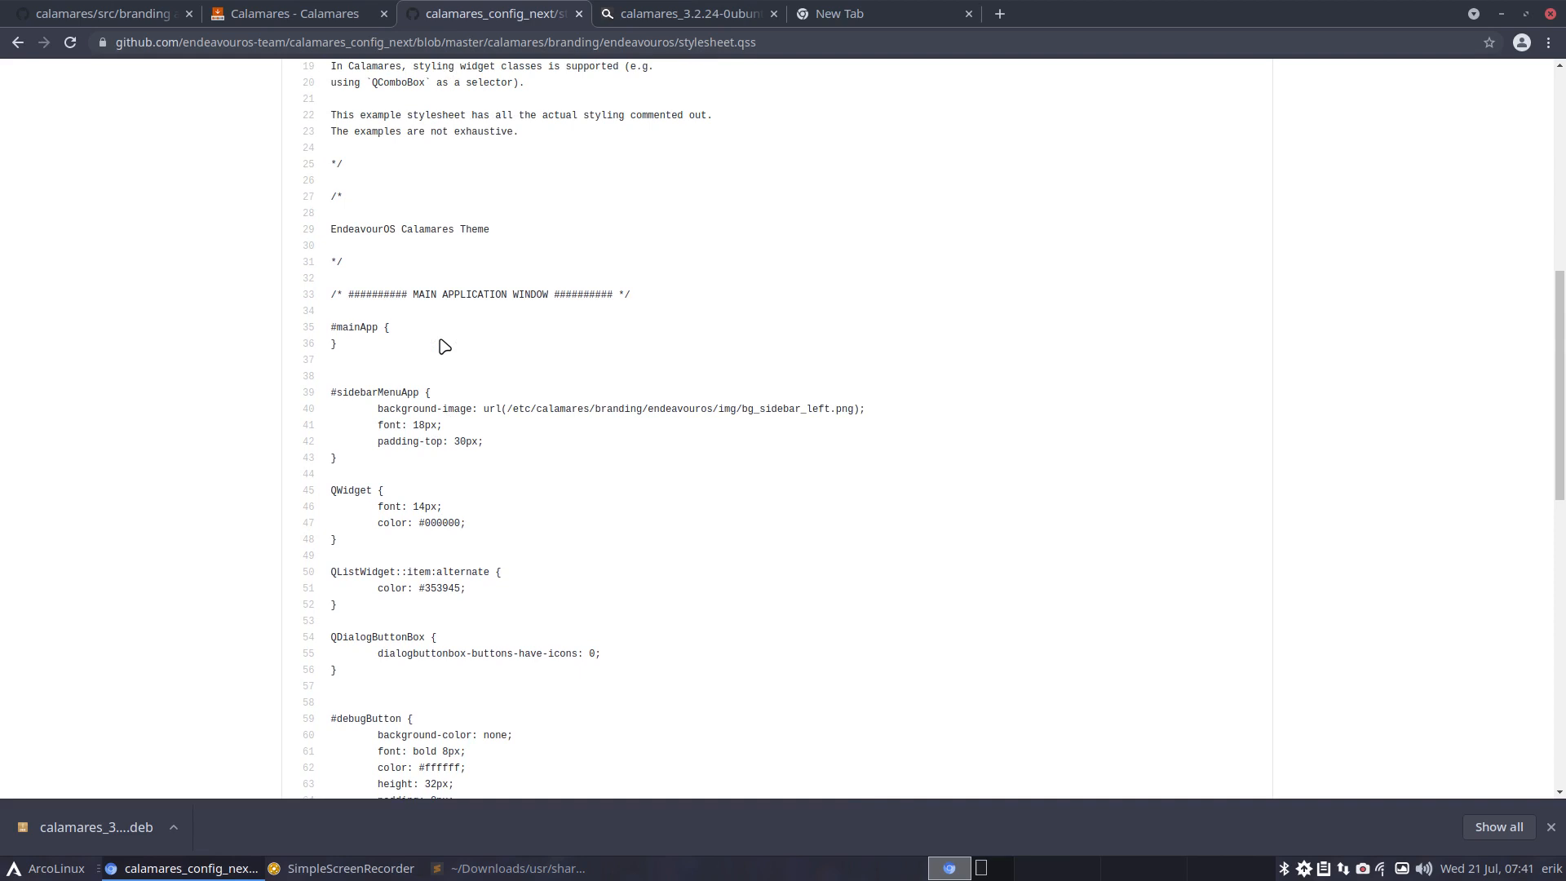
scroll(445, 346, up, 3)
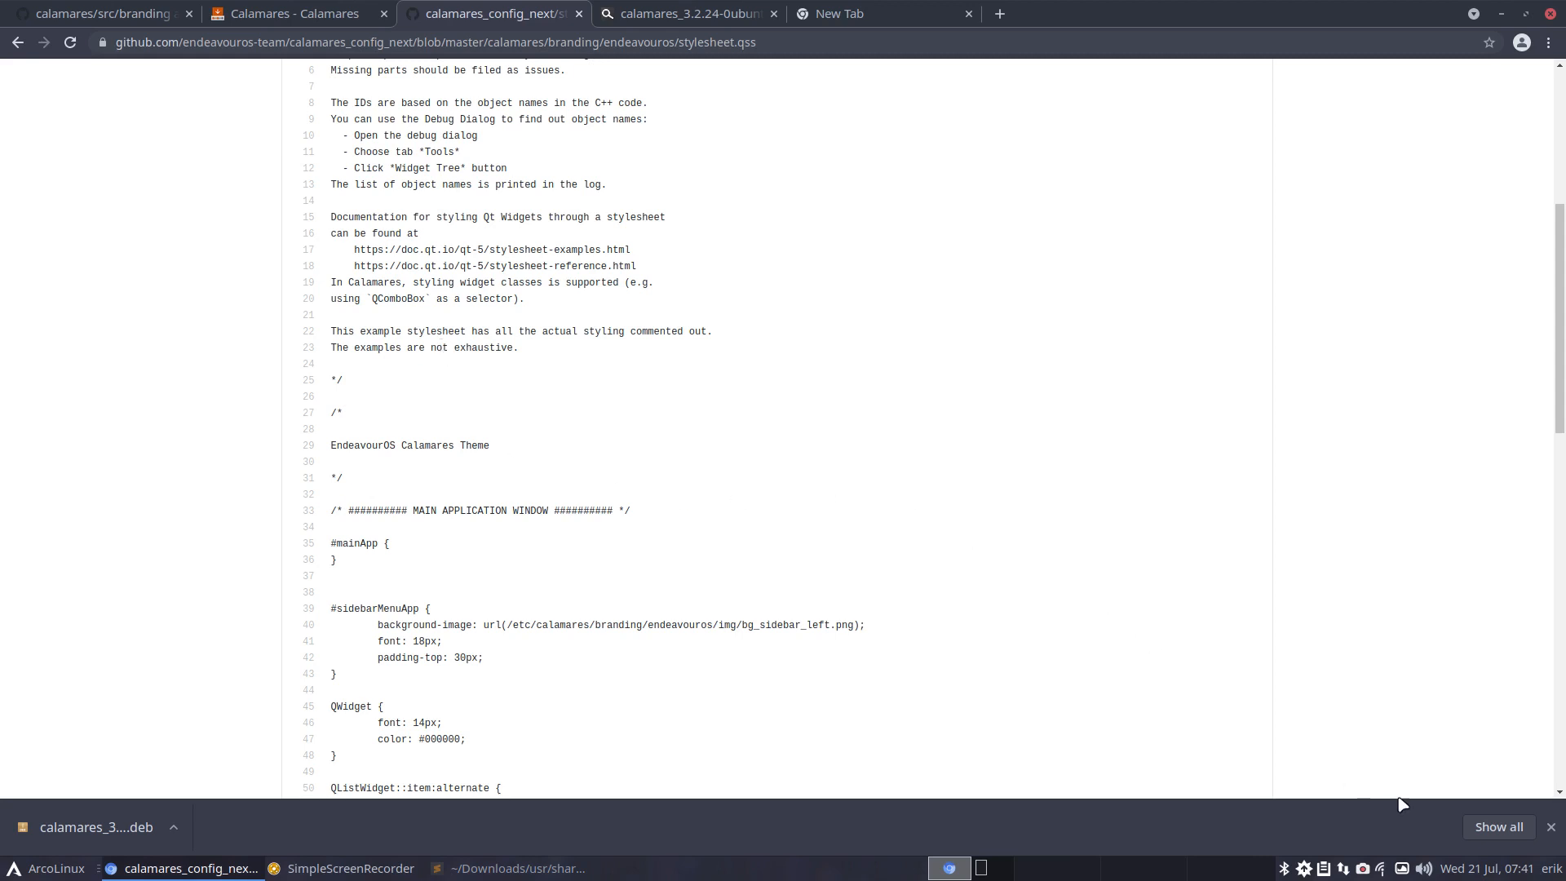
Dismiss the browser's downloads bar and return to the Ubuntu Calamares package page, clearing the selected download address
click(1550, 827)
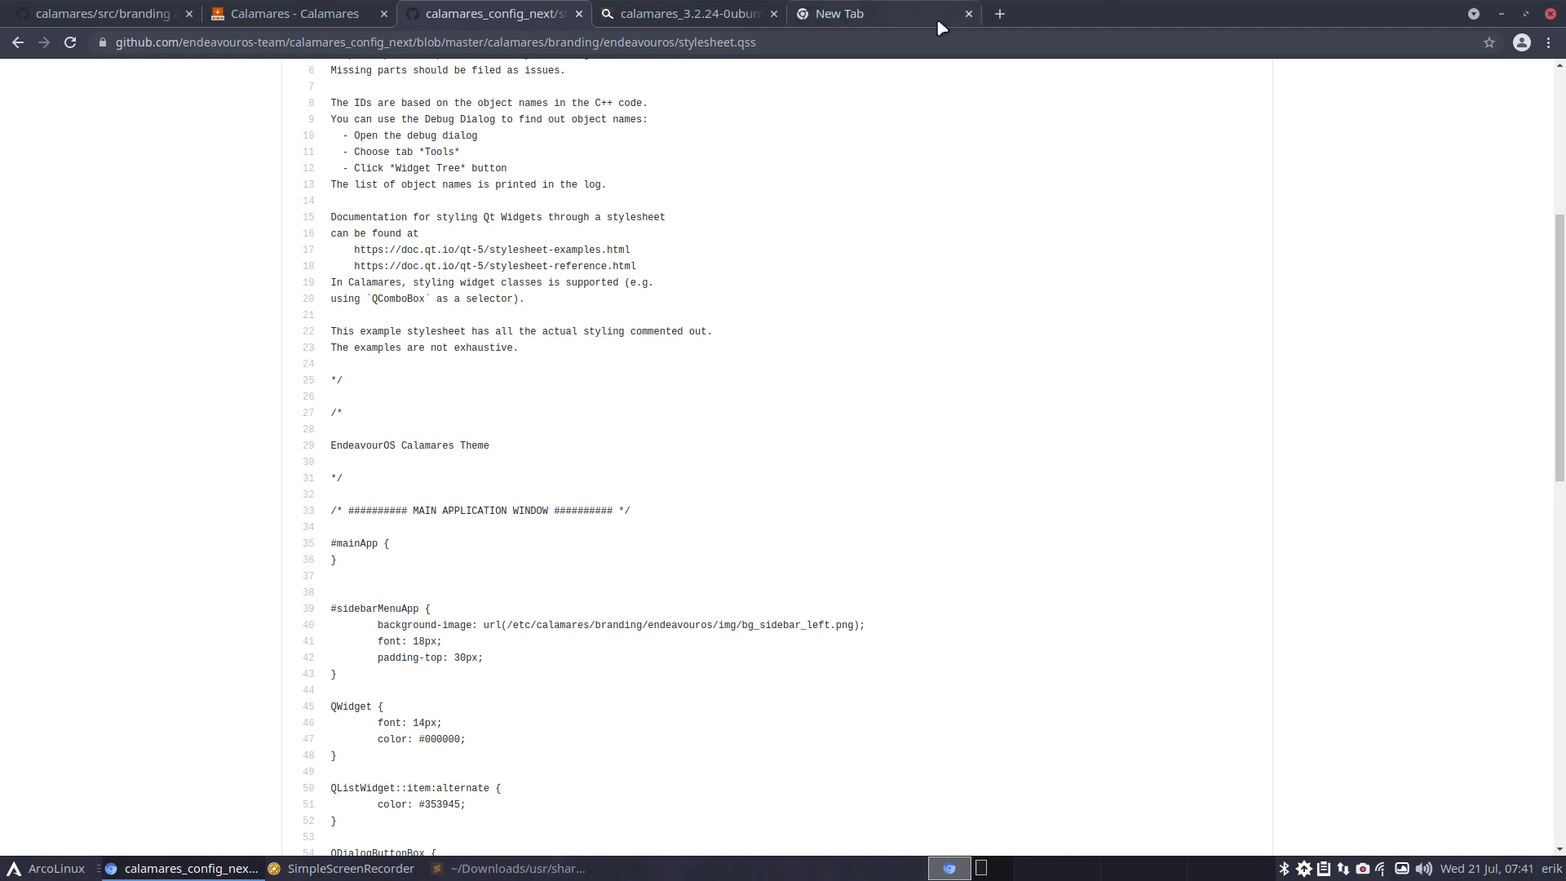
click(693, 16)
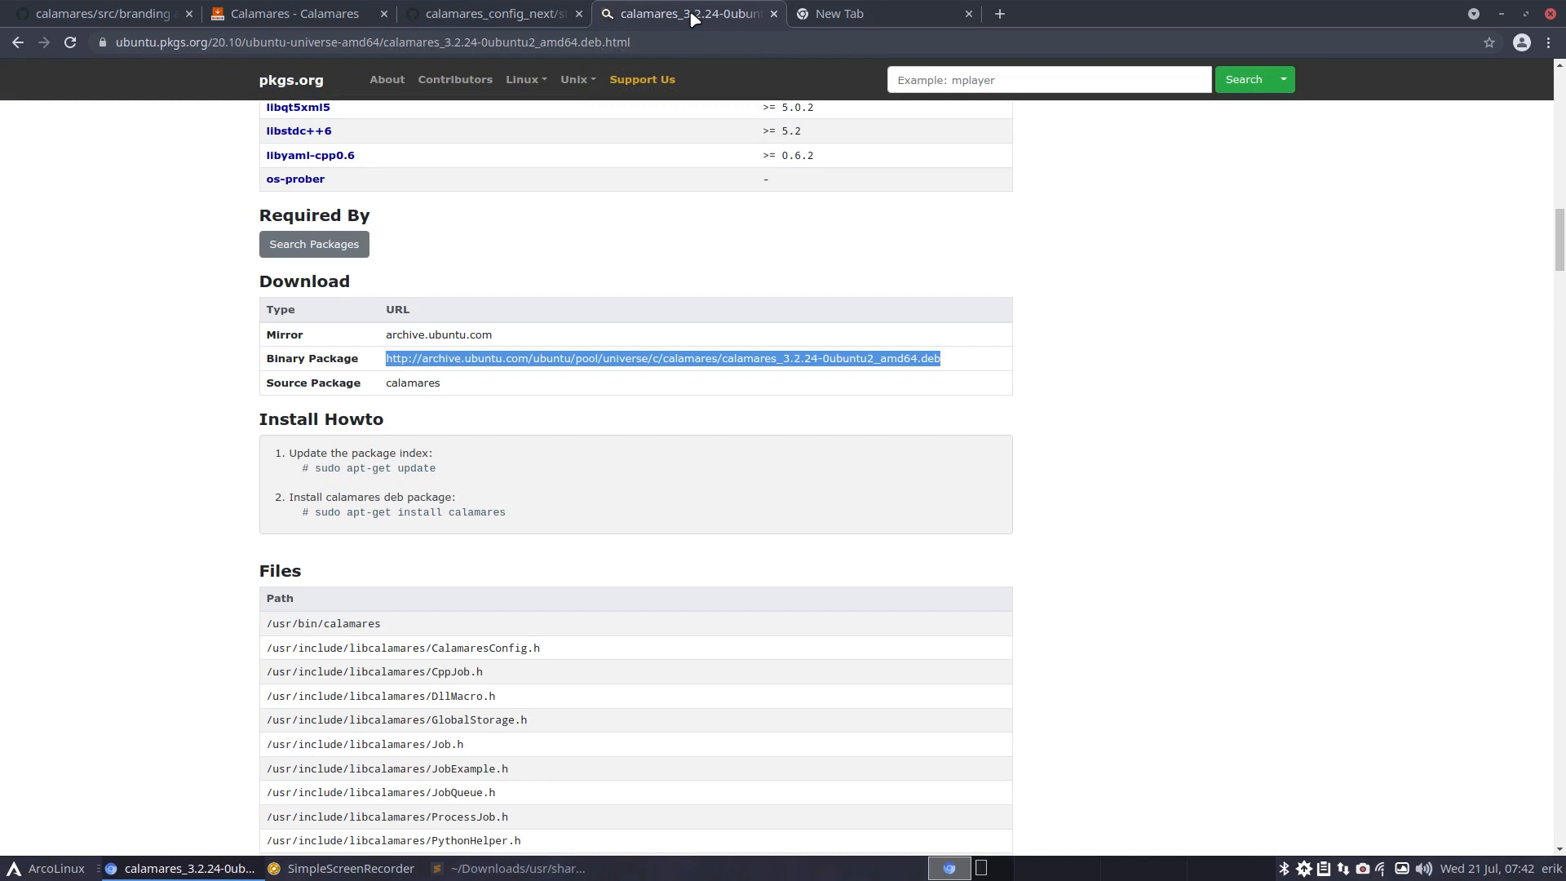
click(177, 220)
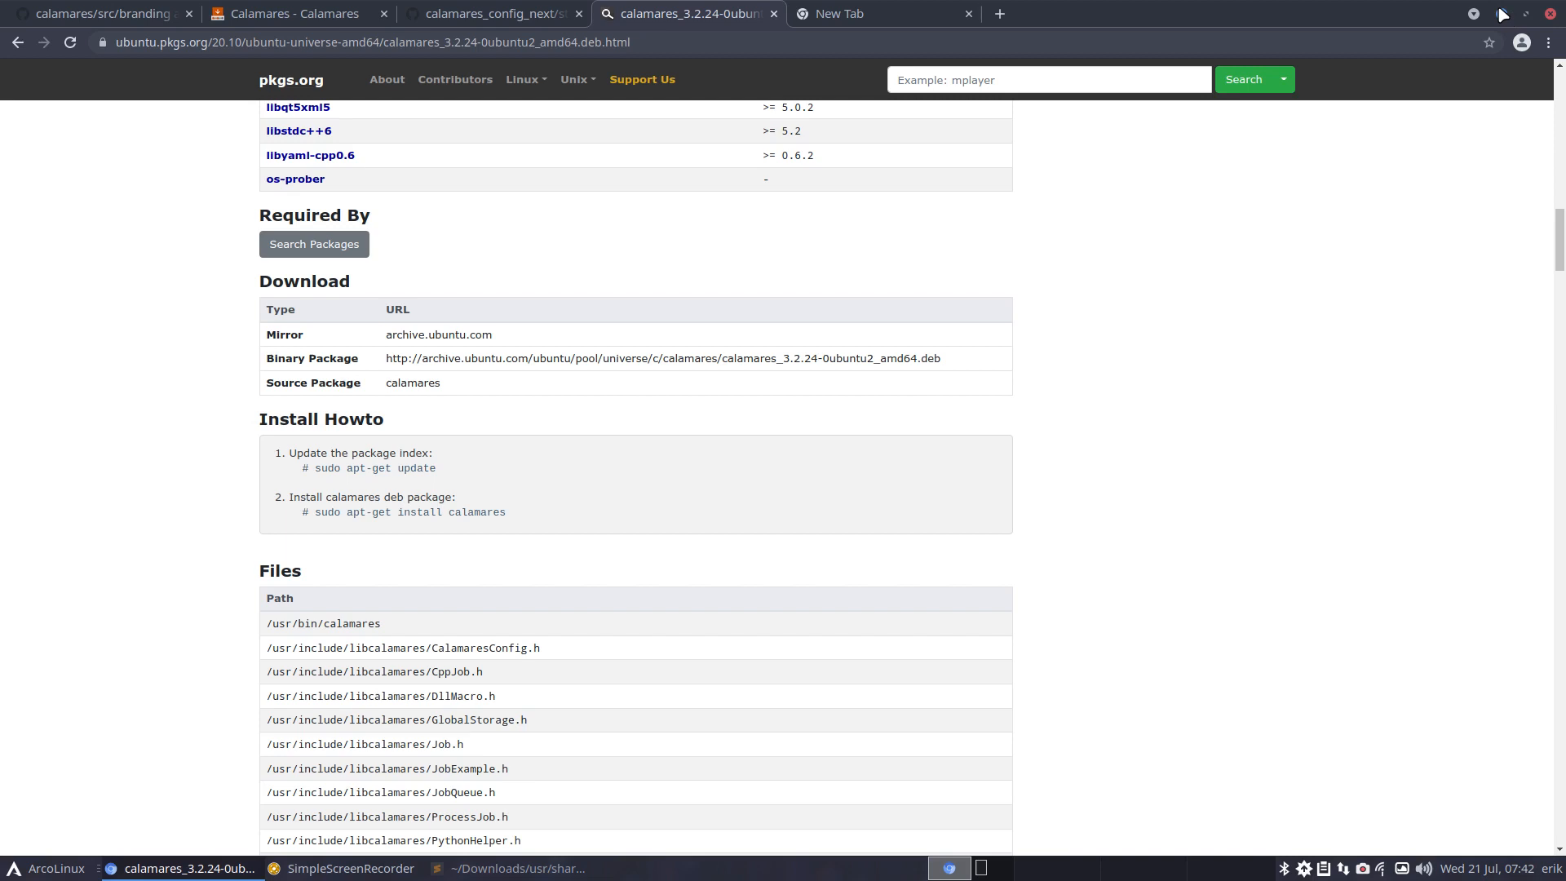
Search the web for "github arcolinux calamares" in the empty new tab
click(838, 13)
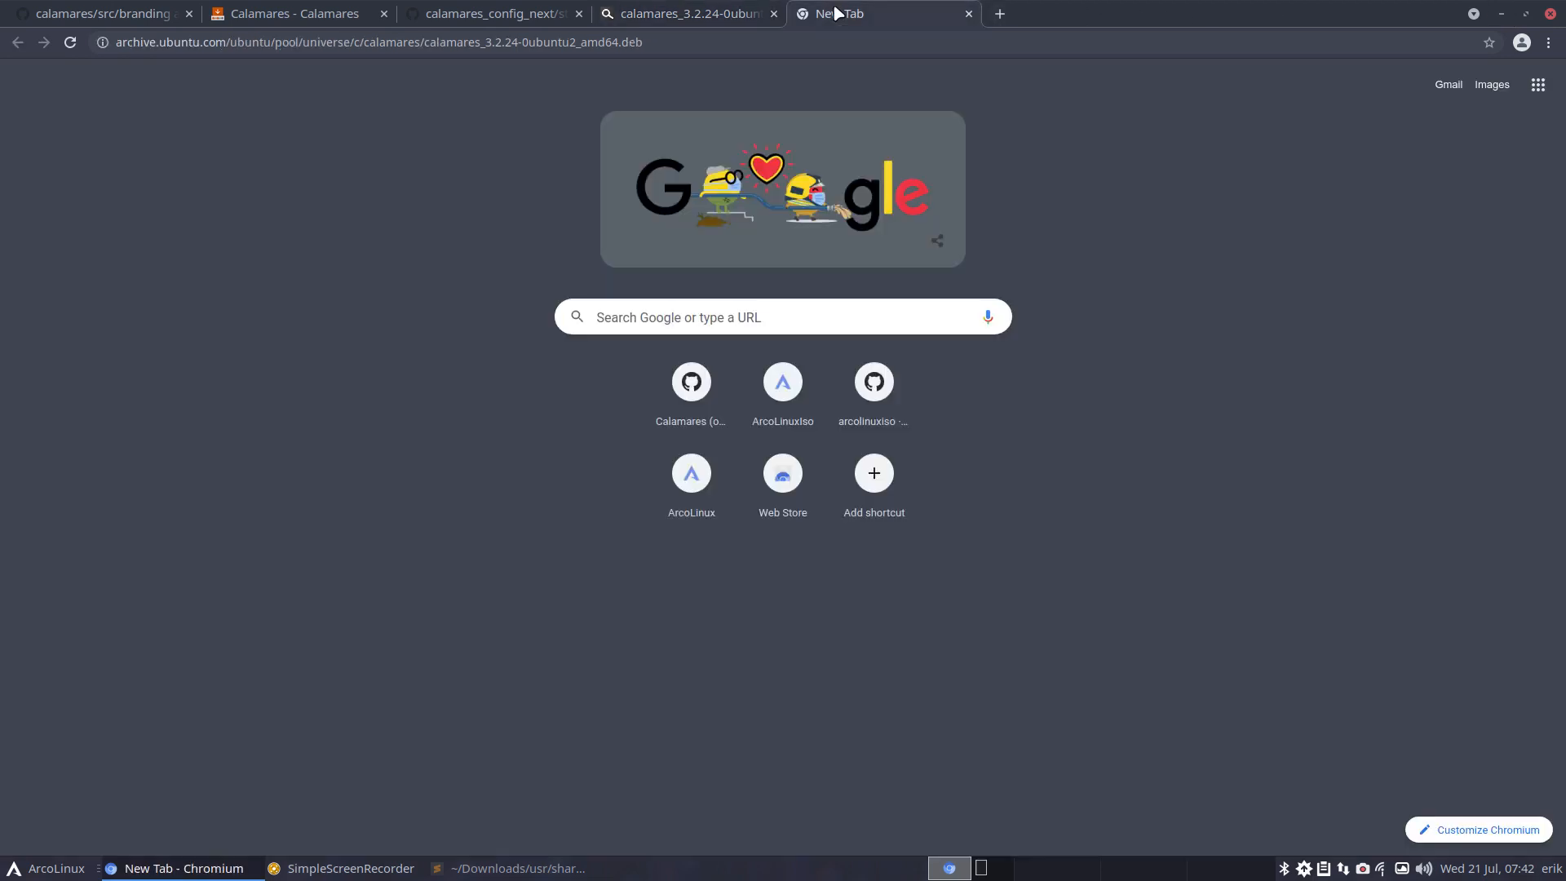
click(755, 37)
text(a)
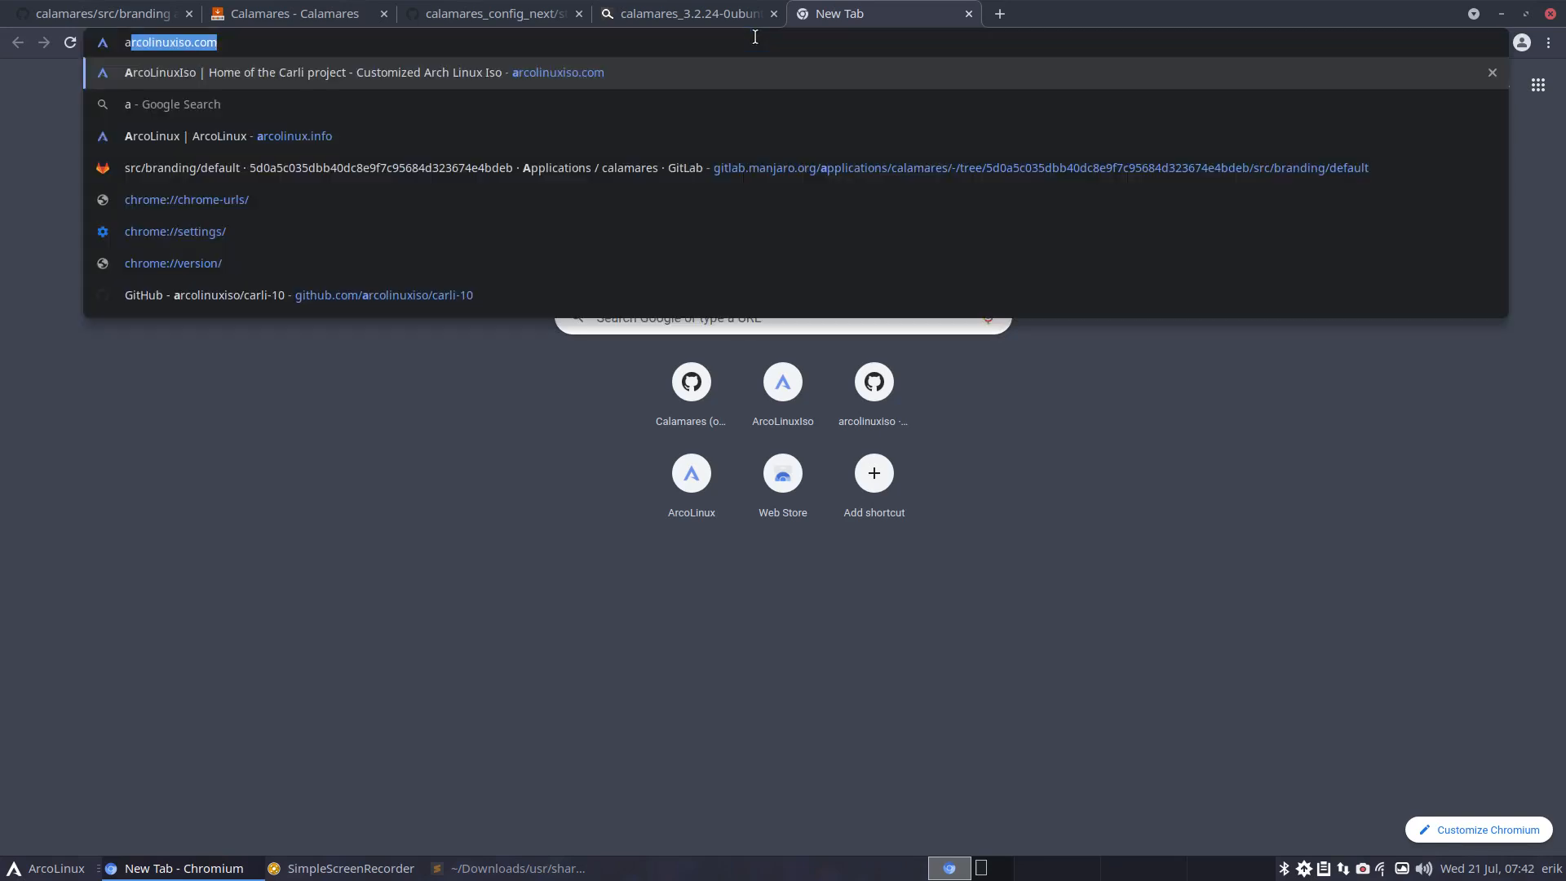
key(BackSpace)
key(BackSpace)
text(github)
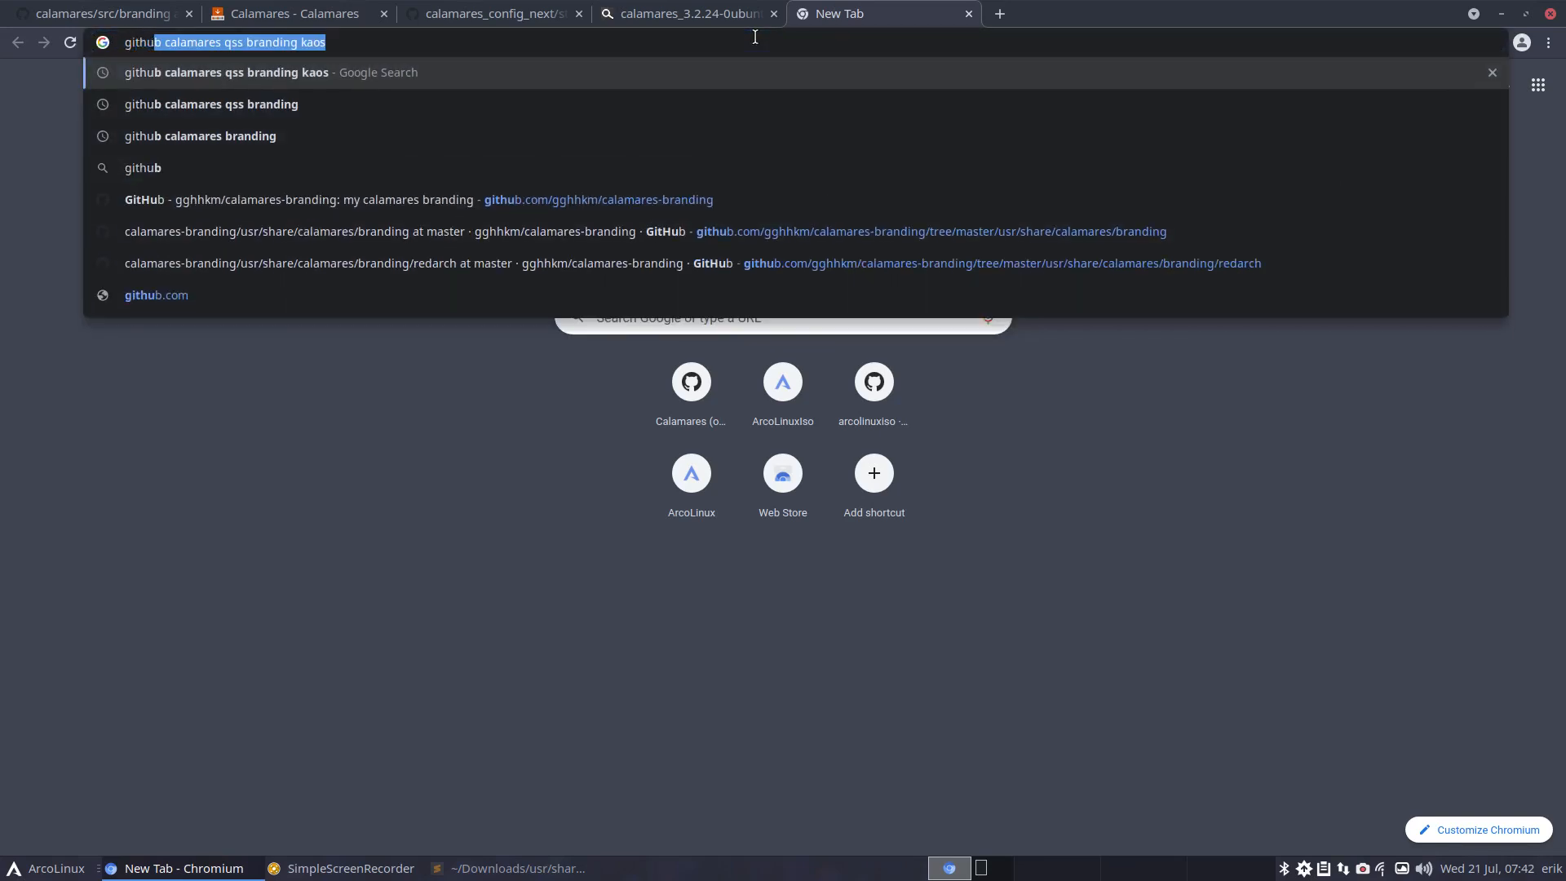
text( c)
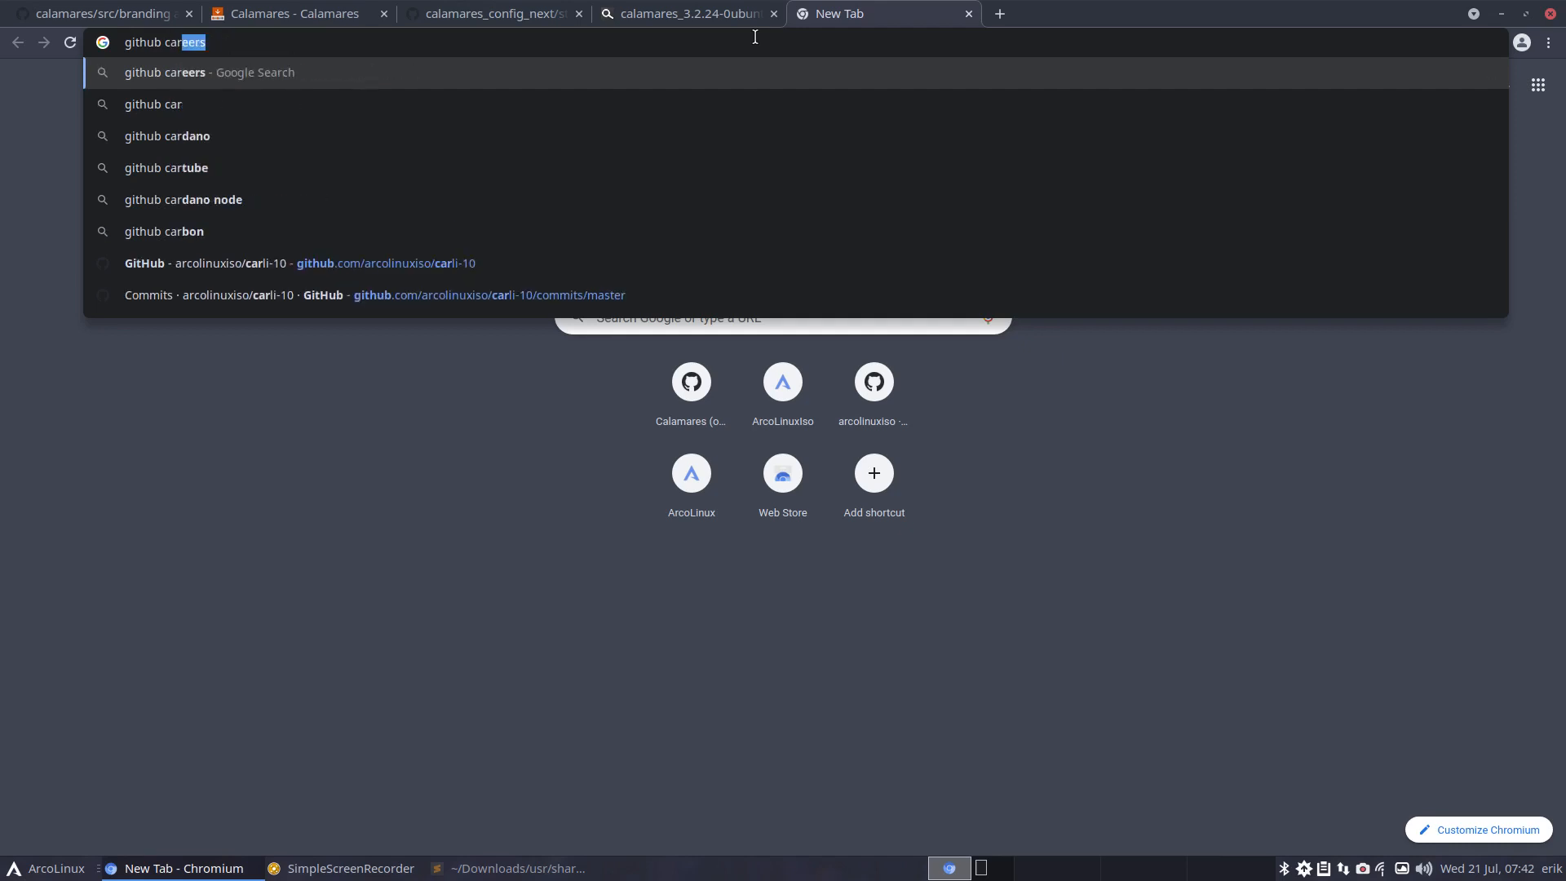
key(BackSpace)
text(arcolinux )
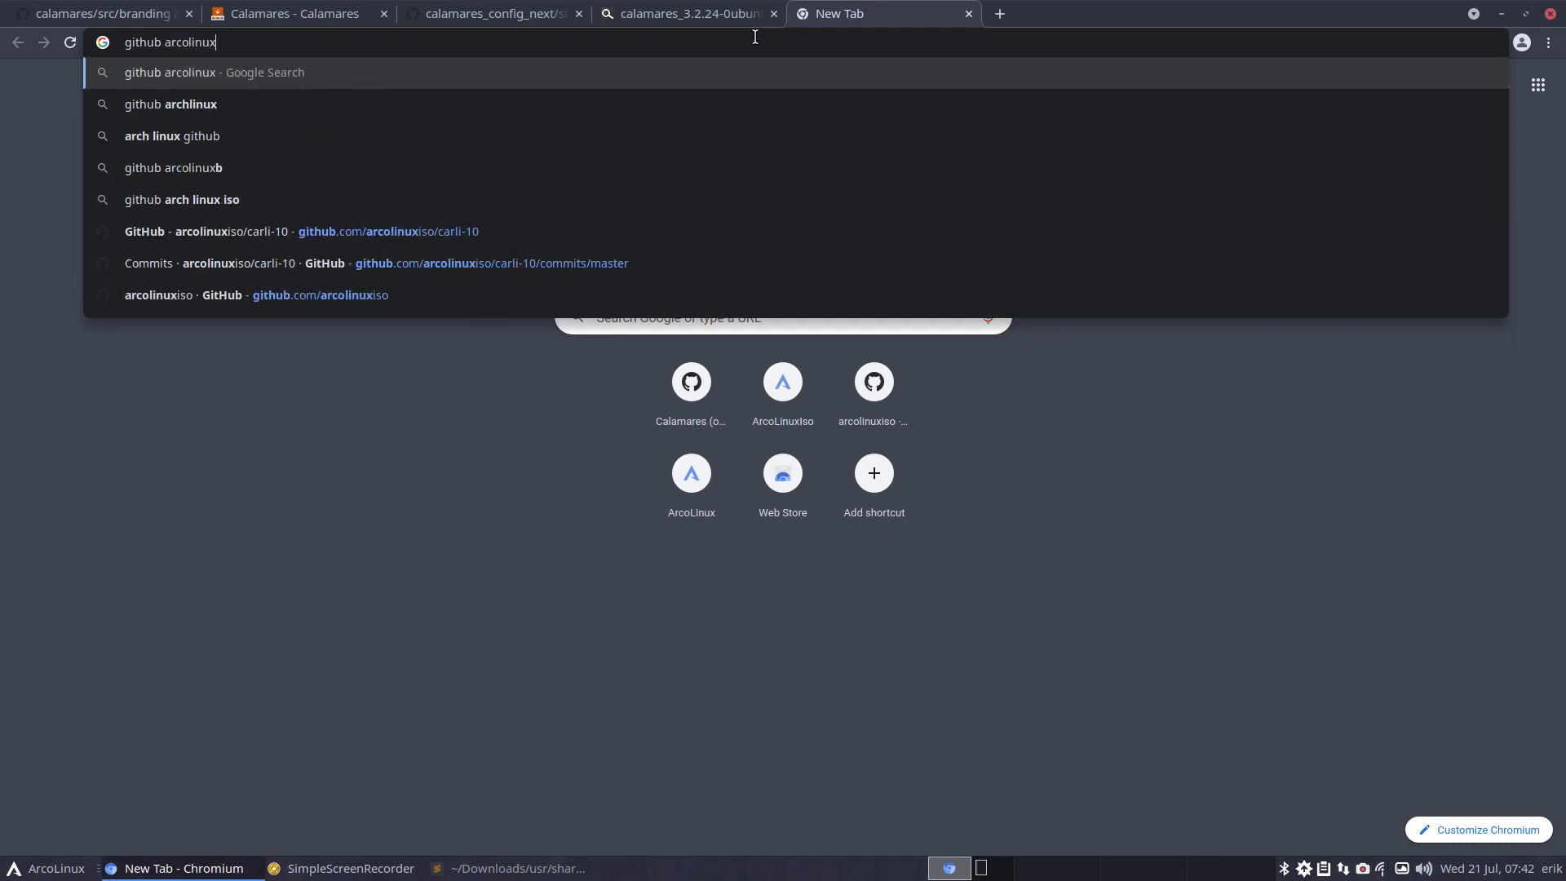
text(calamares)
key(Return)
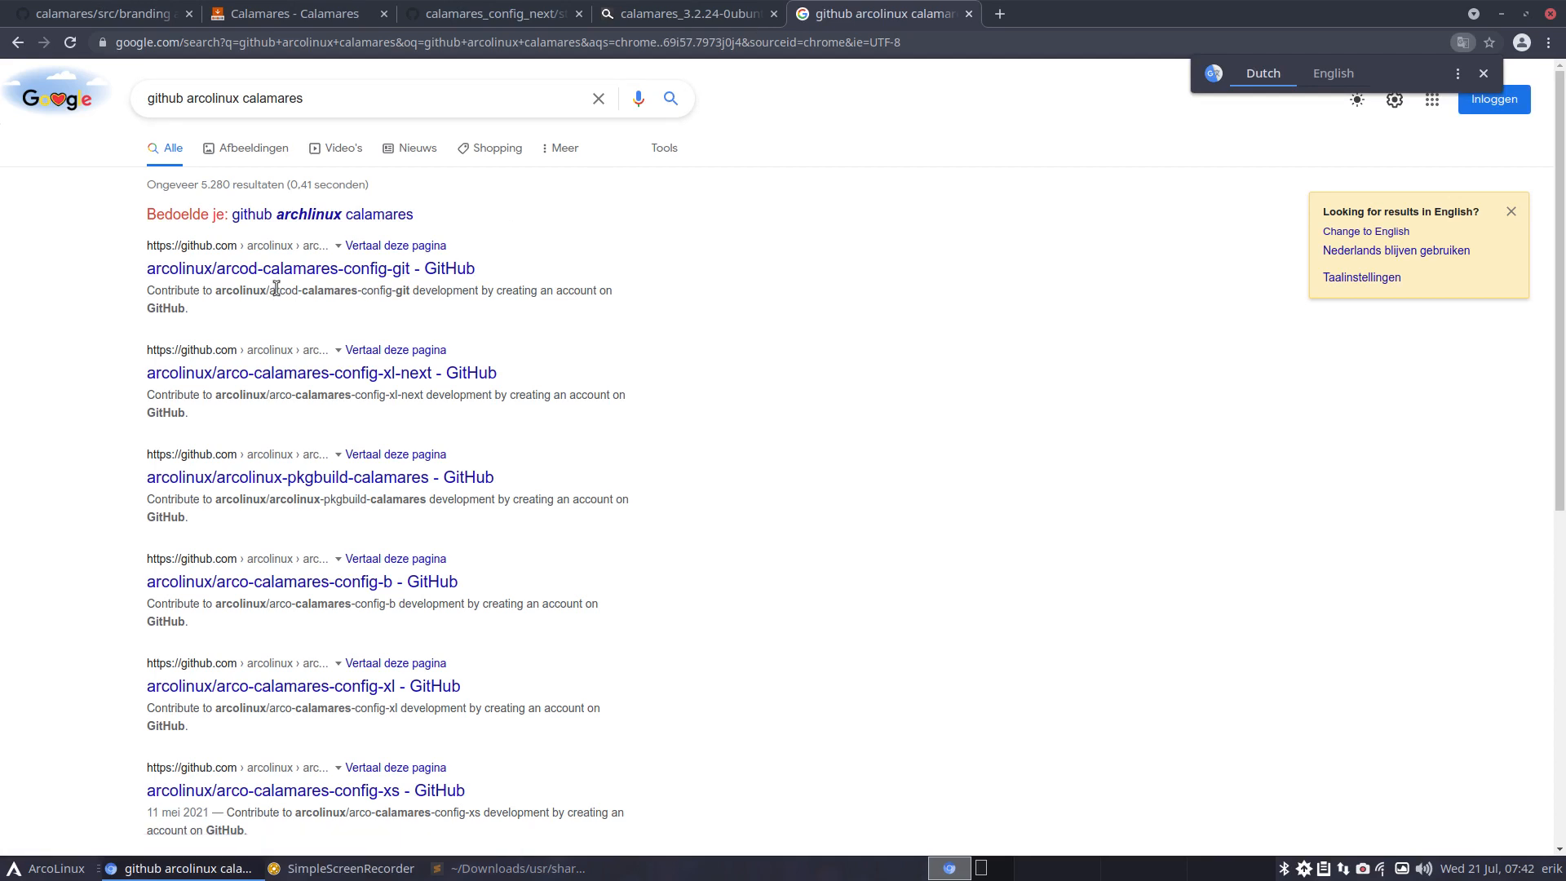
Open the arcolinux/arco-calamares-config-xl-next repository on GitHub and download it as a ZIP
click(276, 375)
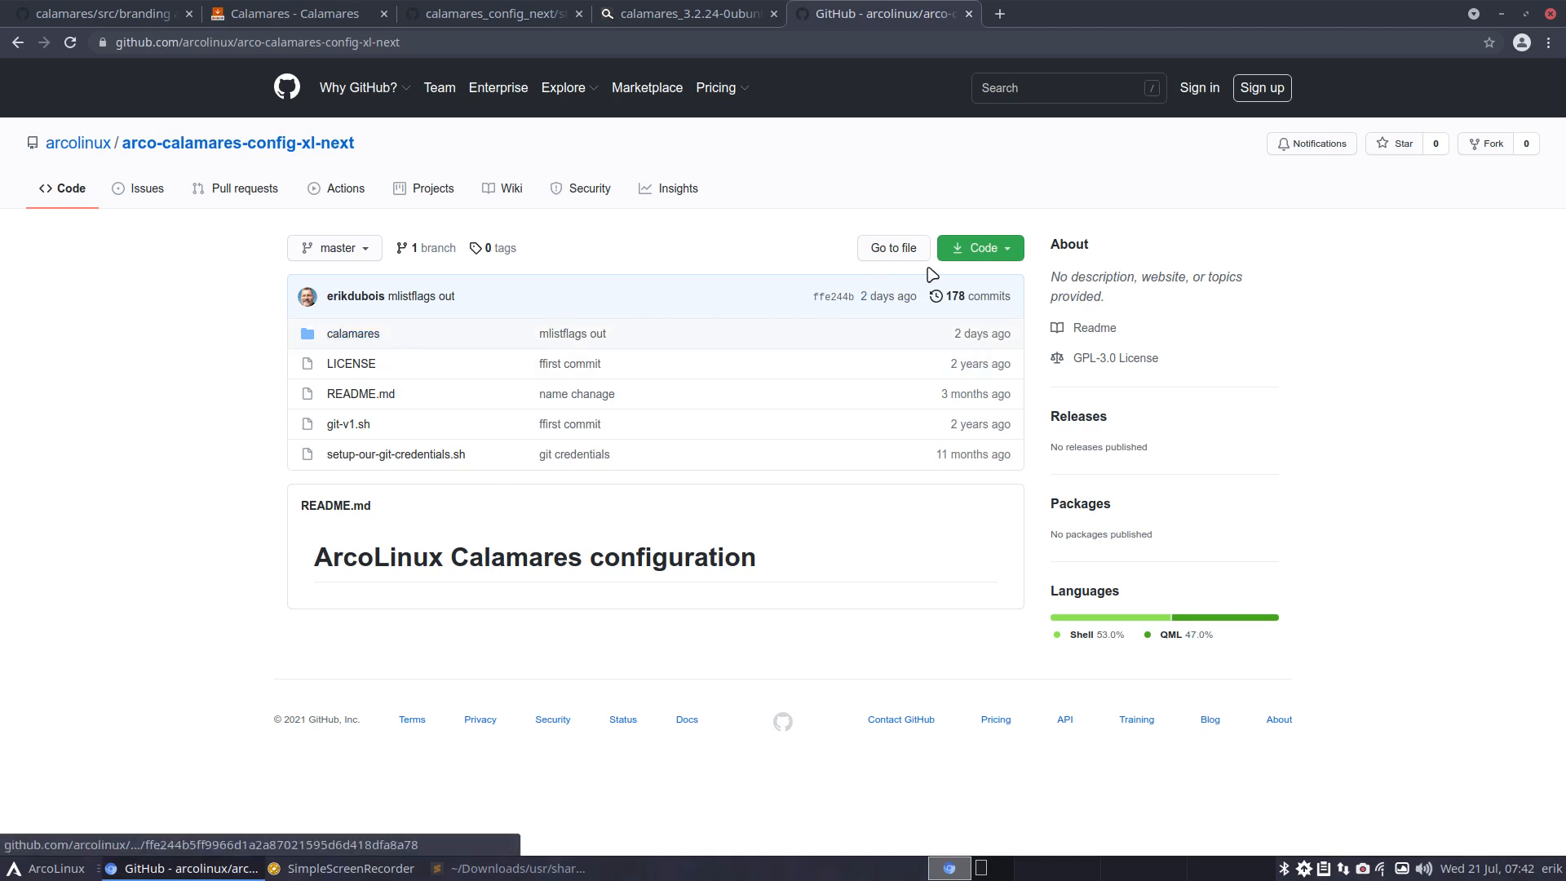
click(988, 249)
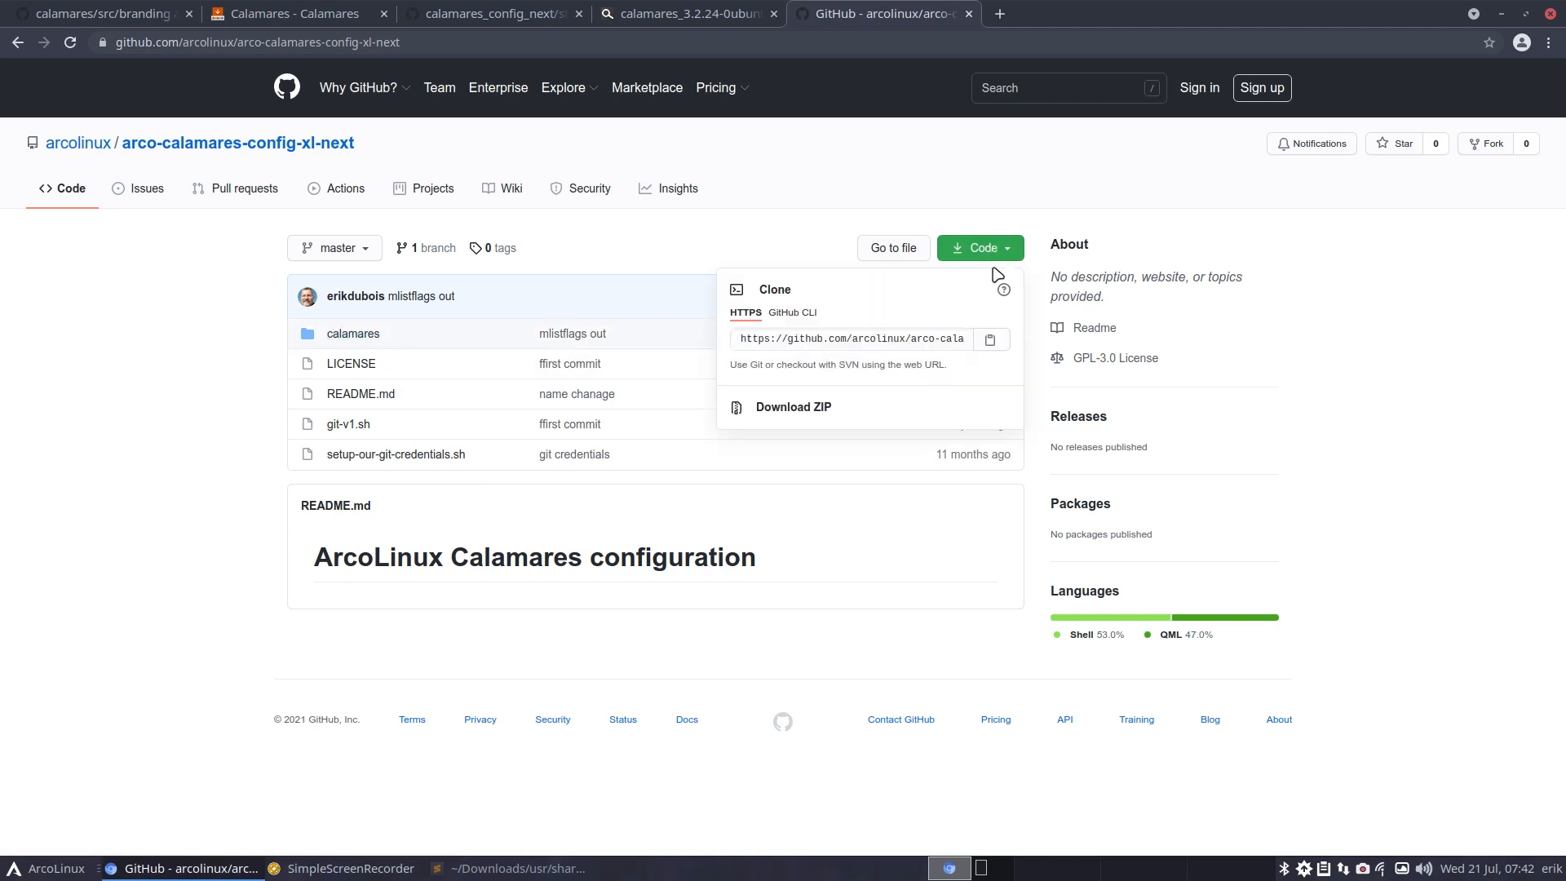
click(810, 410)
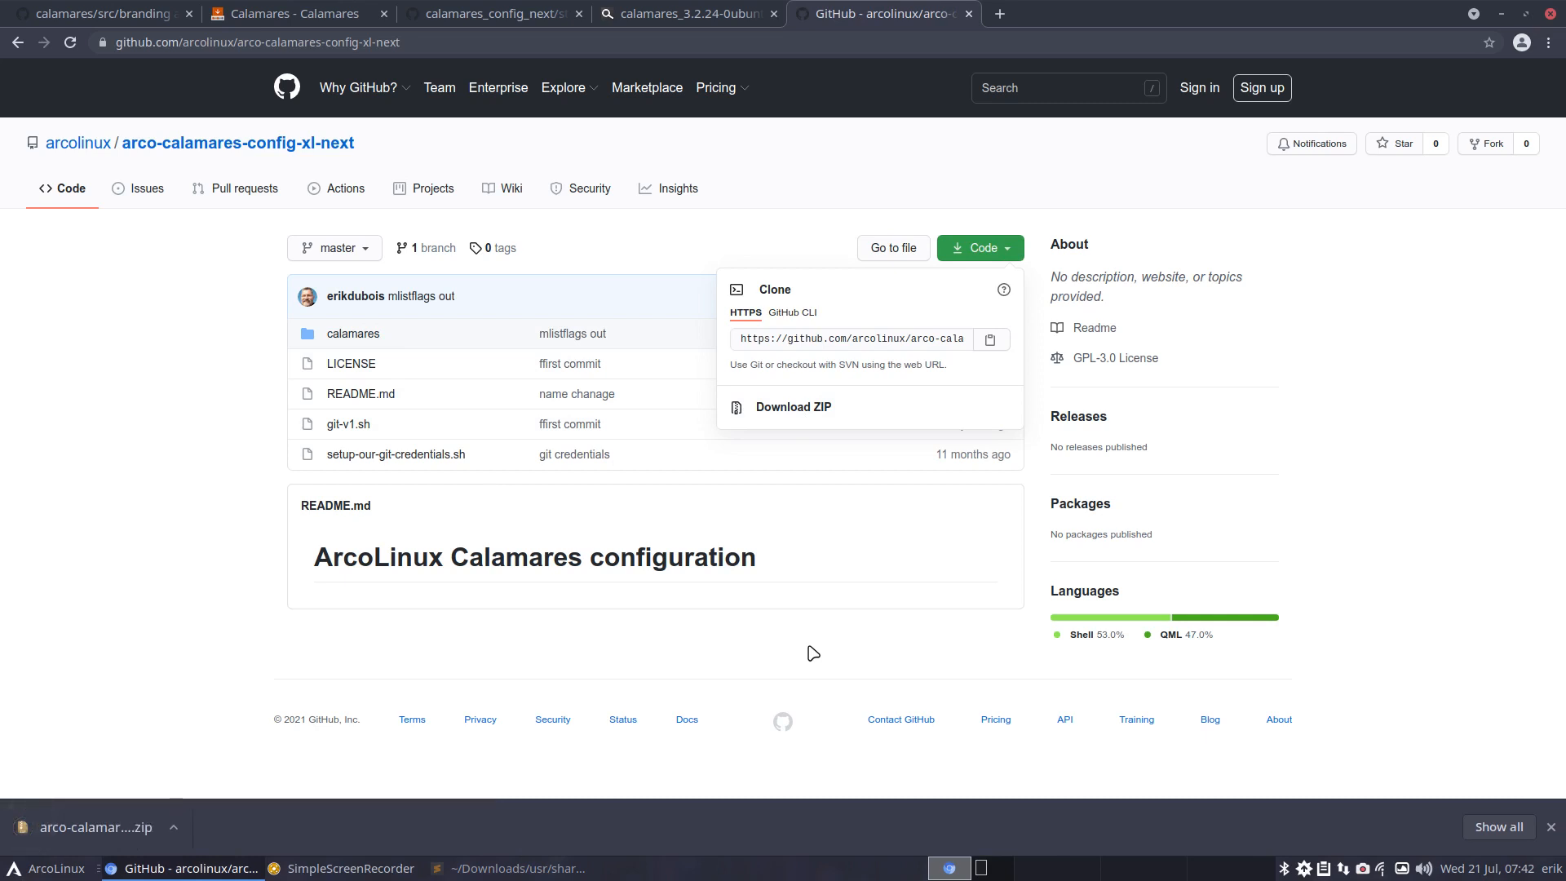
Minimize the browser and open CARLI/carli-calamares-config/etc/calamares/modules in a new file manager window
click(1500, 14)
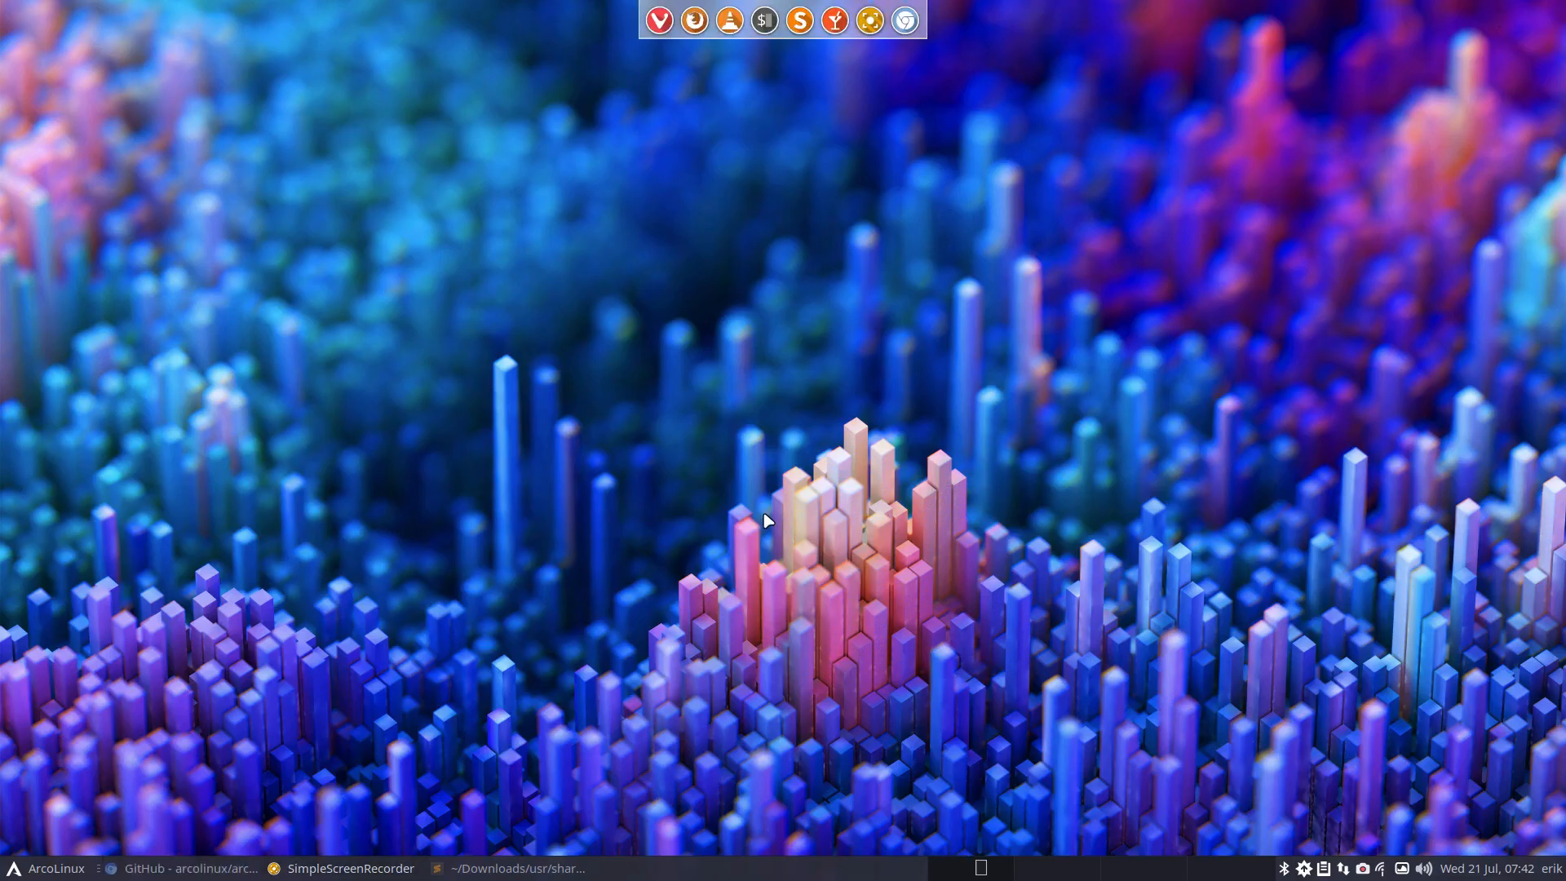
key(super+shift+Return)
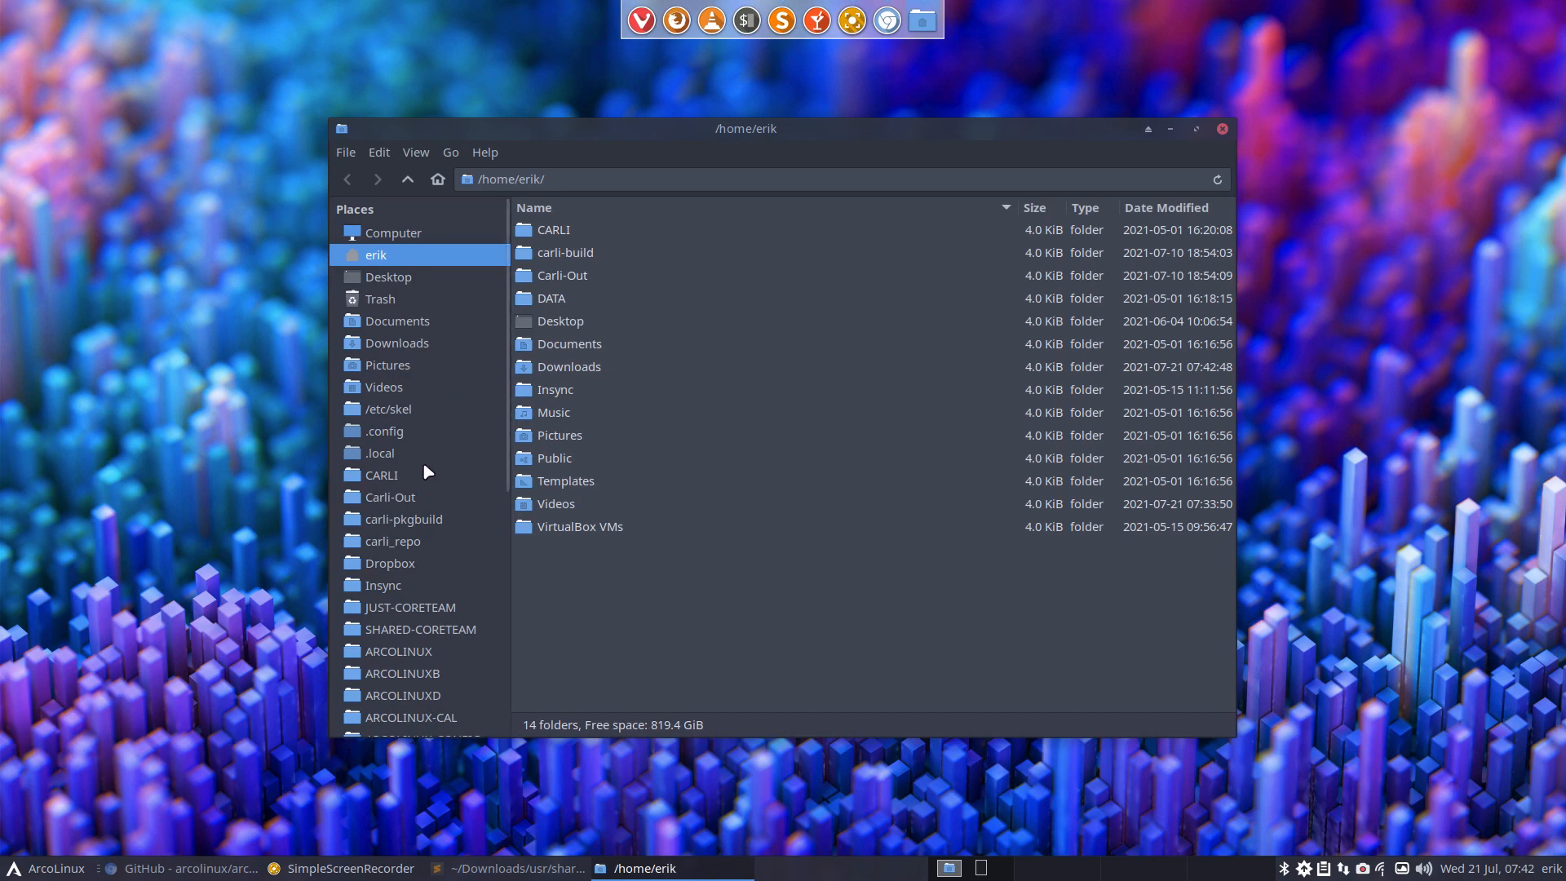
click(408, 483)
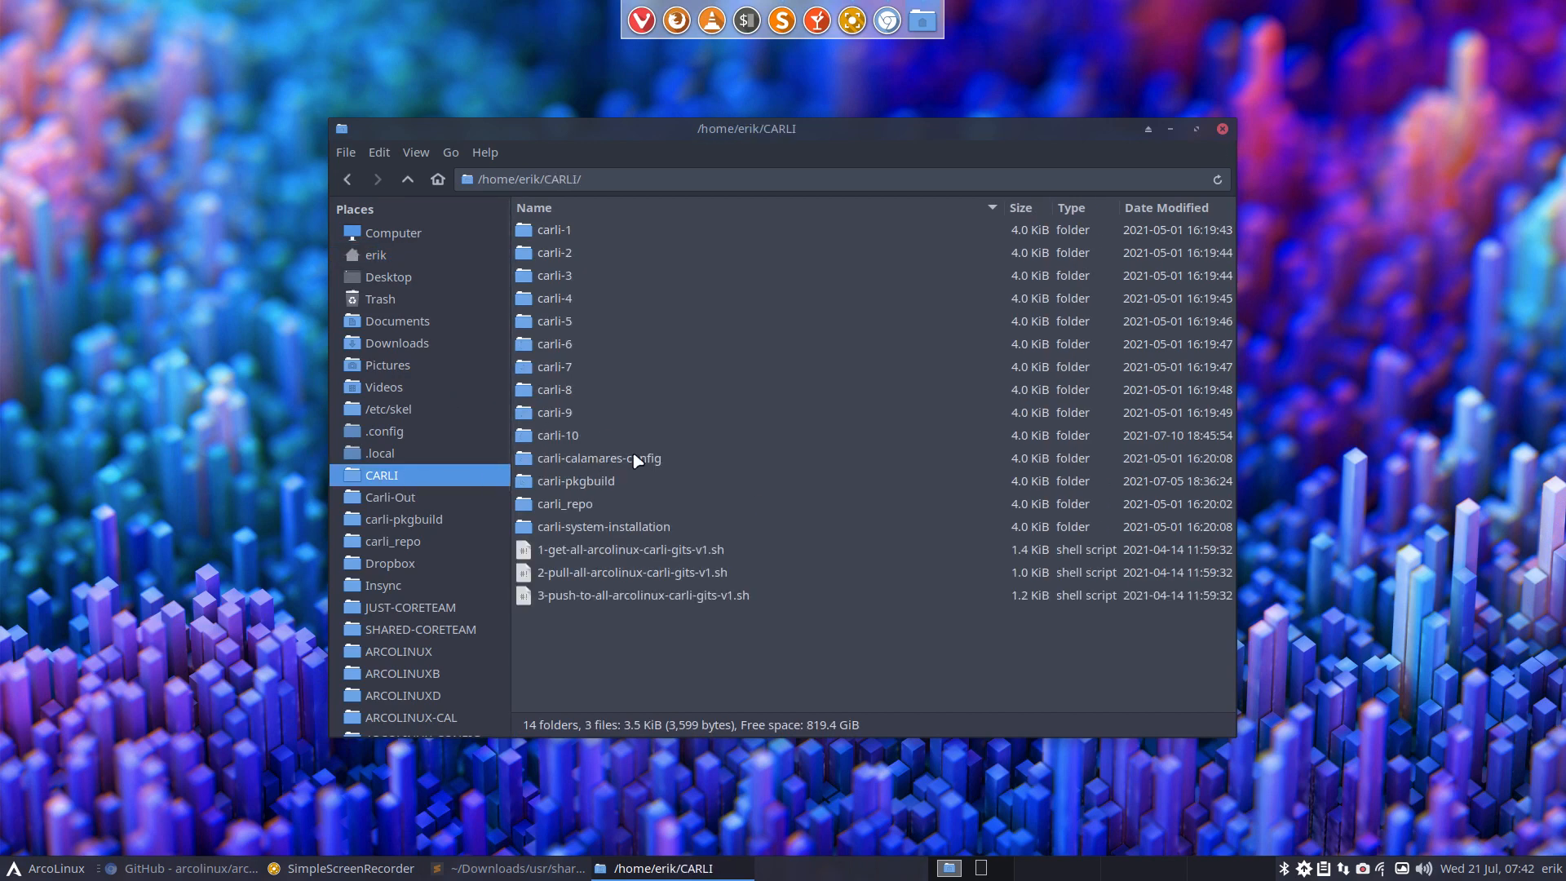
click(636, 460)
double_click(690, 461)
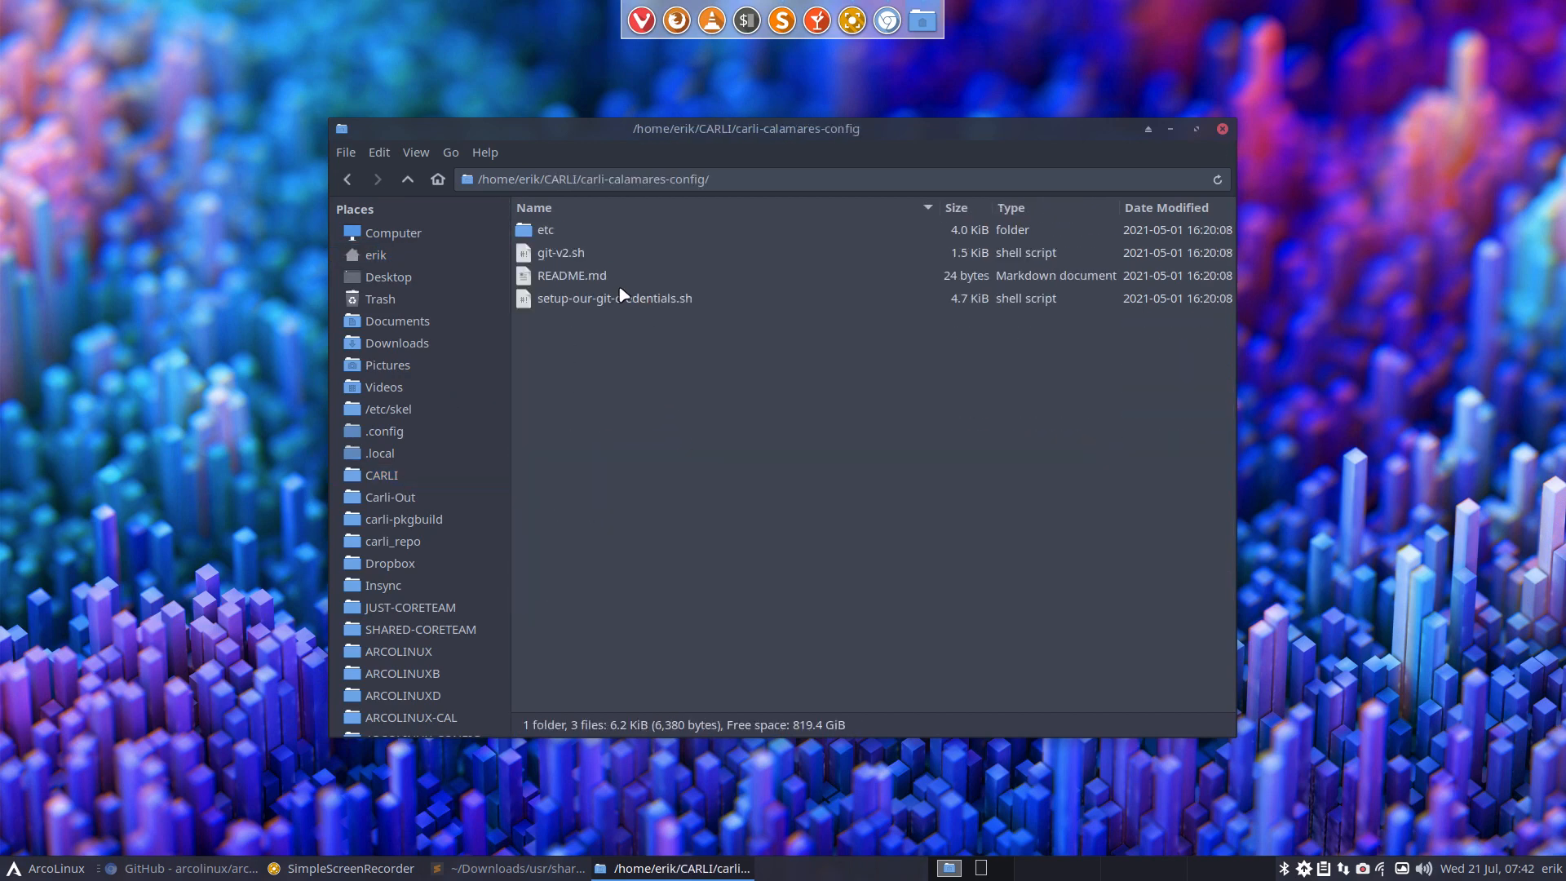
double_click(571, 230)
click(611, 238)
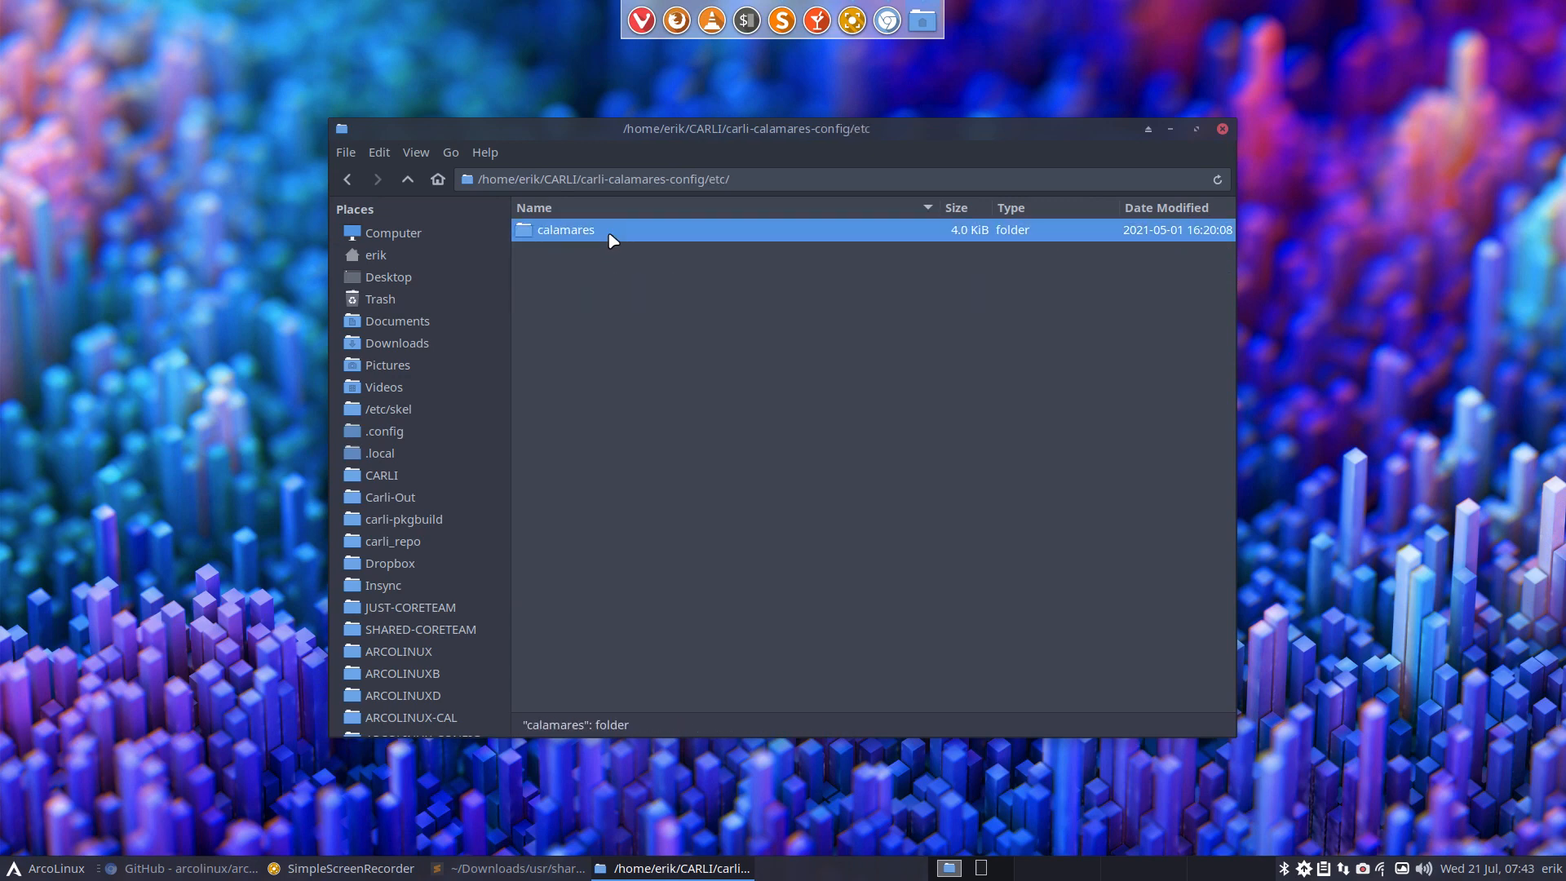
double_click(611, 238)
click(610, 249)
double_click(610, 249)
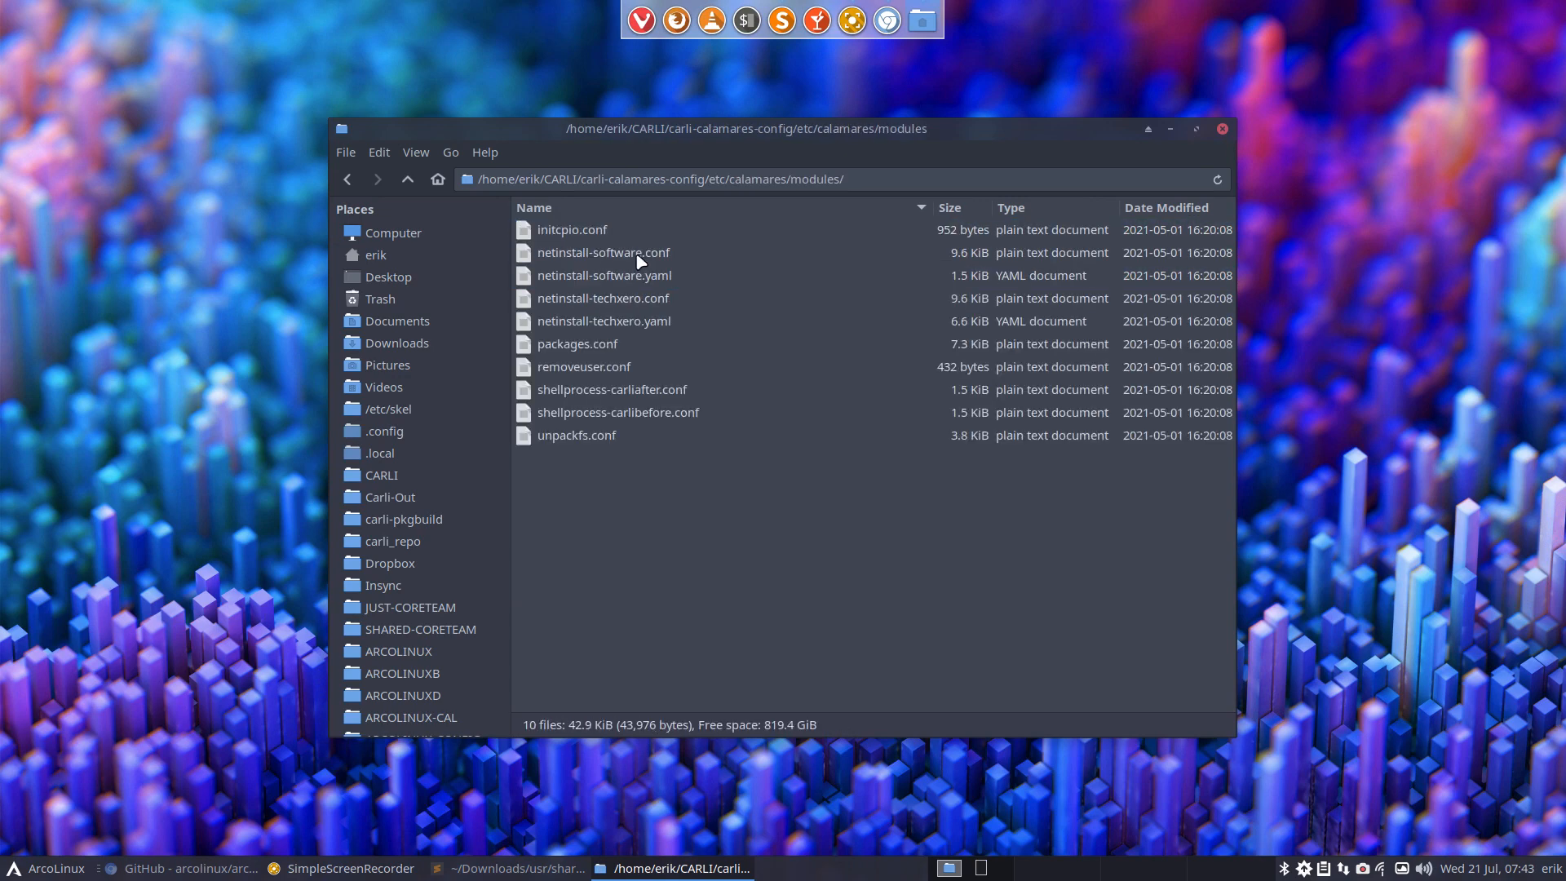
Look through the netinstall, packages, removeuser and shellprocess config files in the modules folder
click(640, 256)
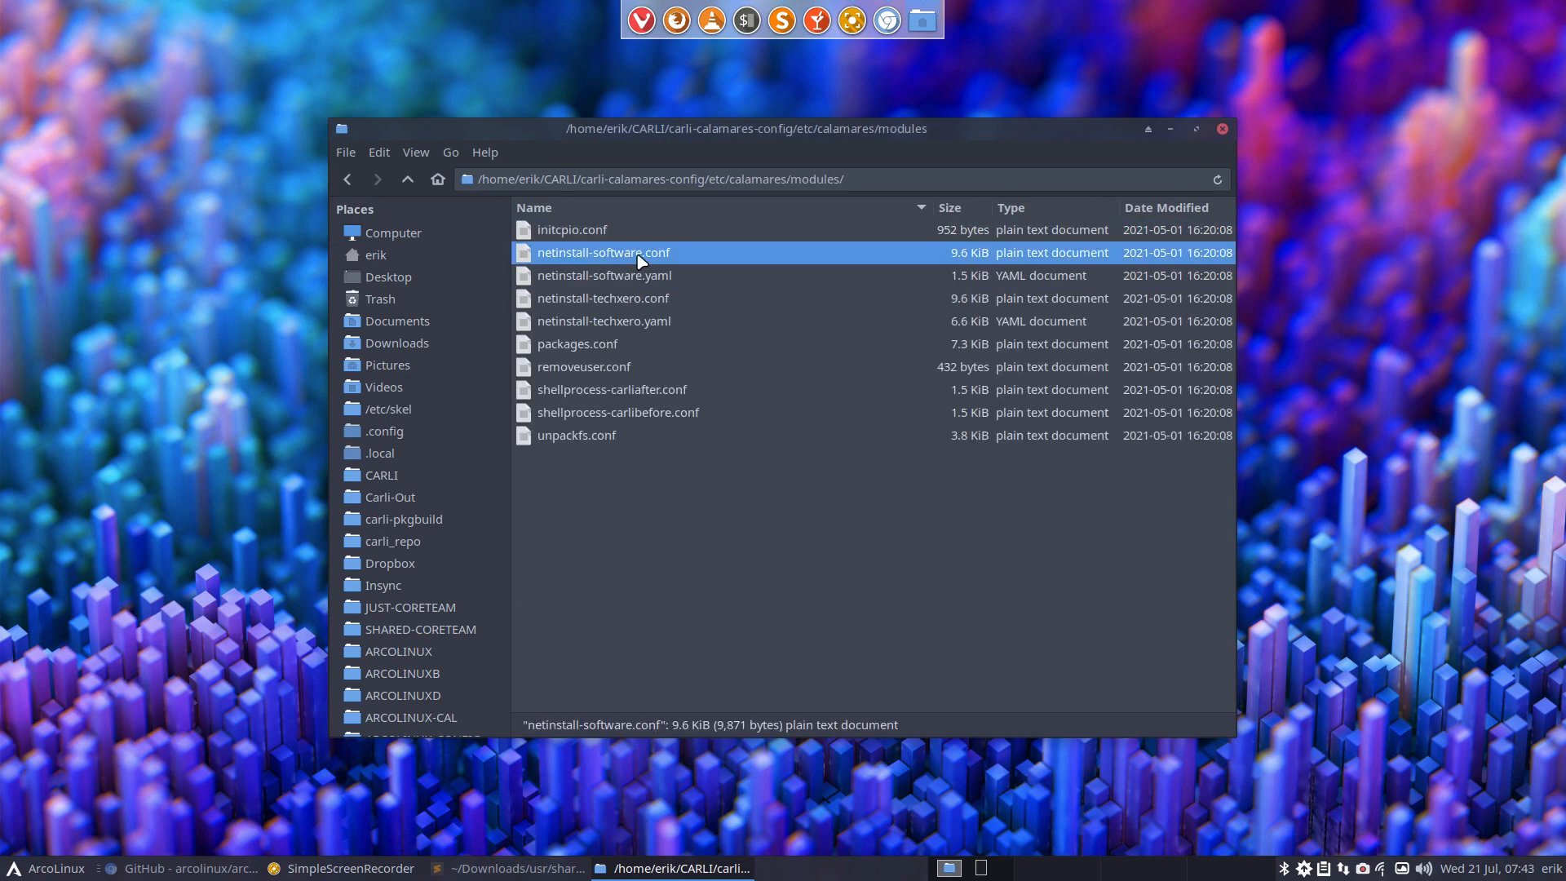
click(652, 303)
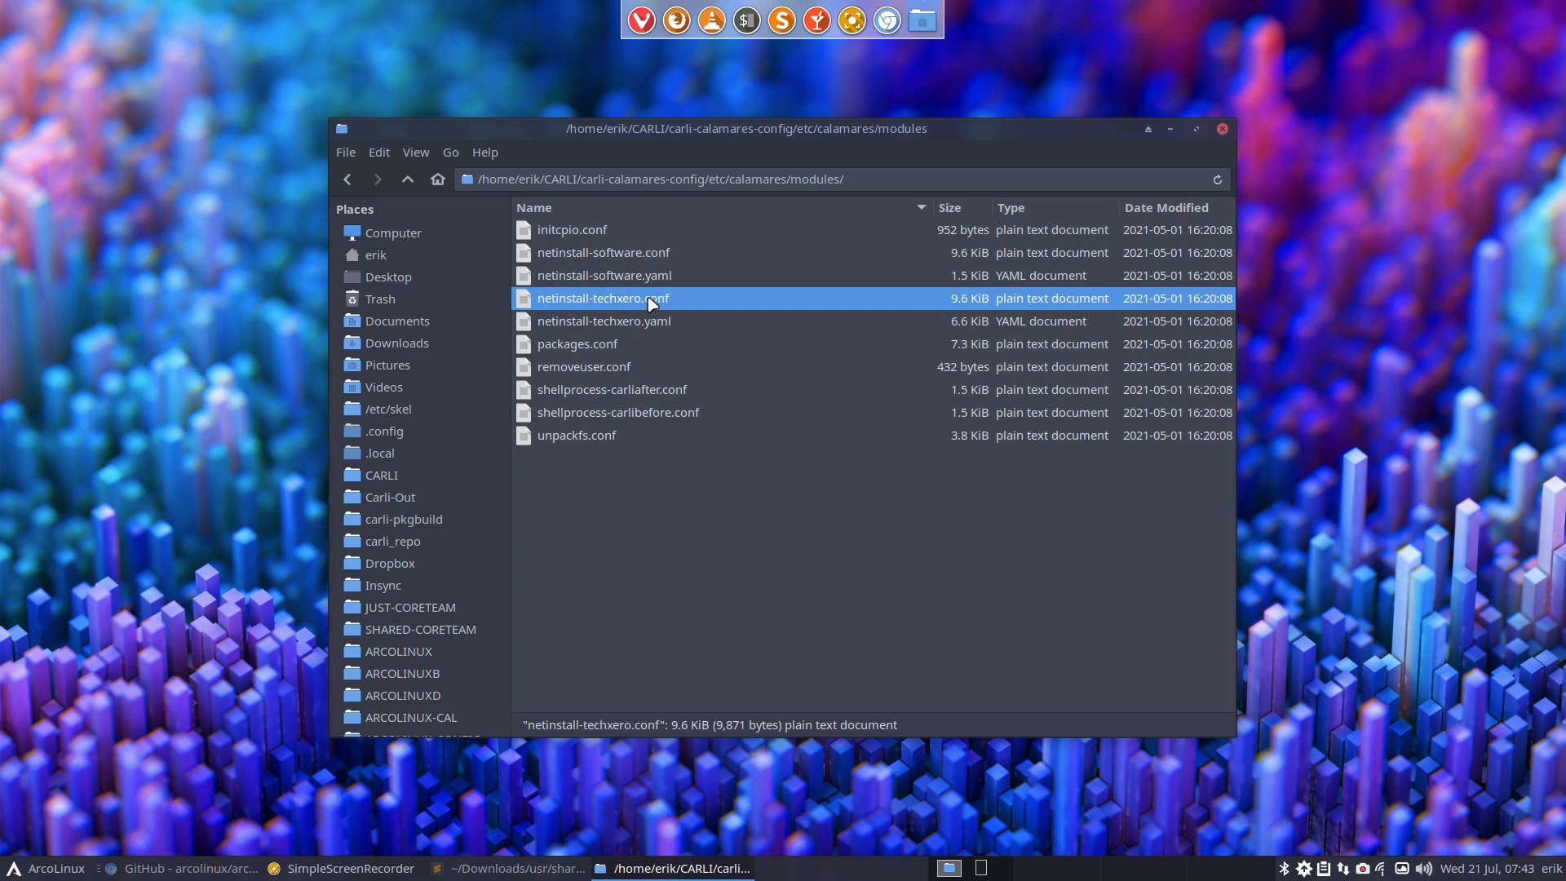
click(645, 344)
click(640, 367)
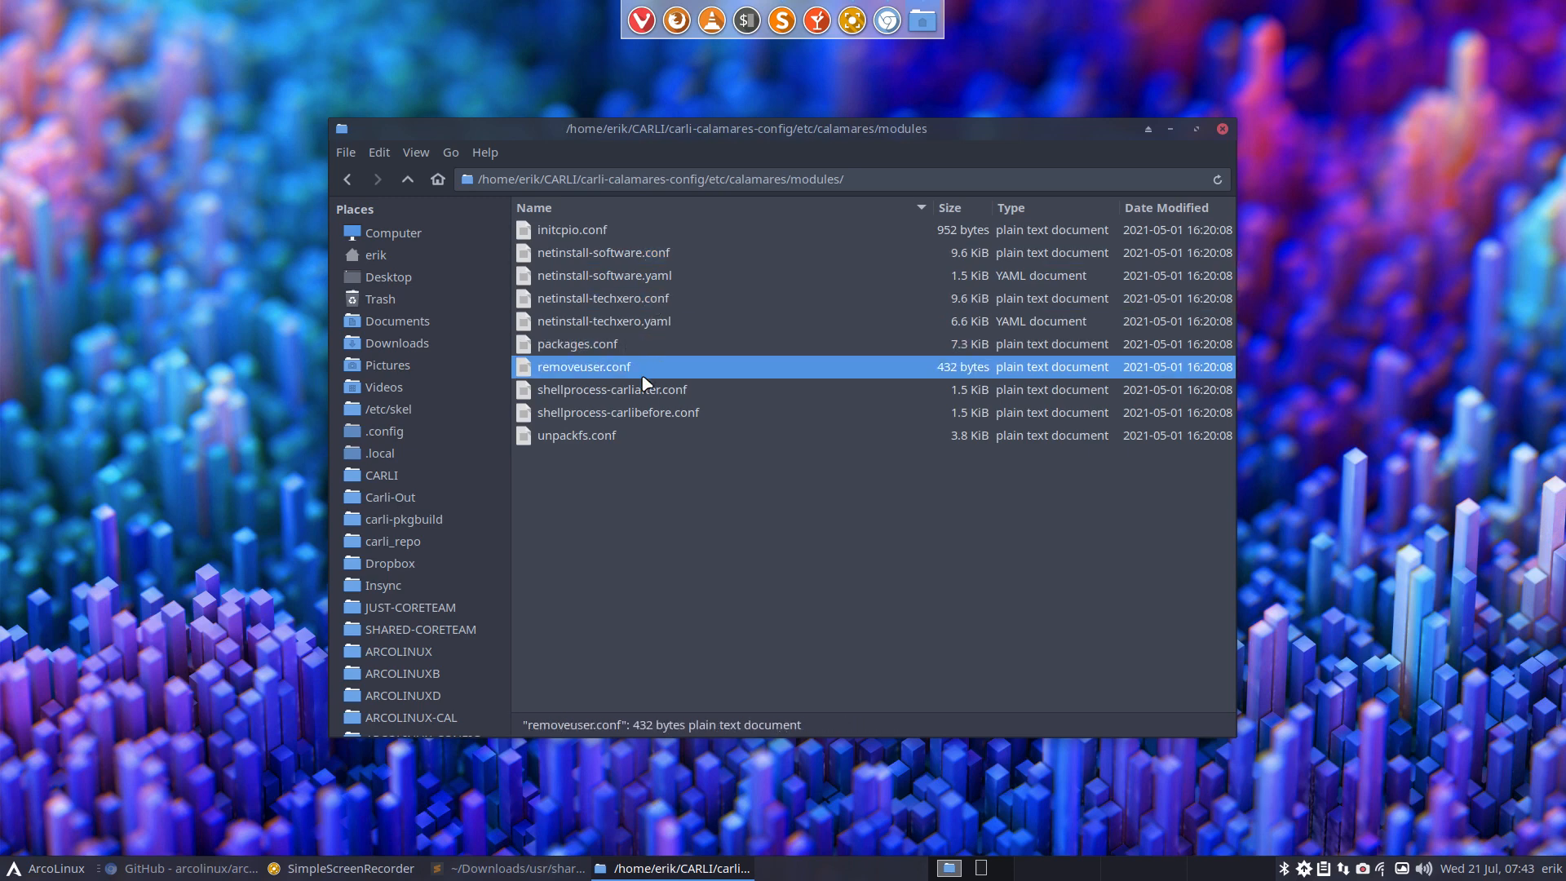
click(646, 388)
click(647, 412)
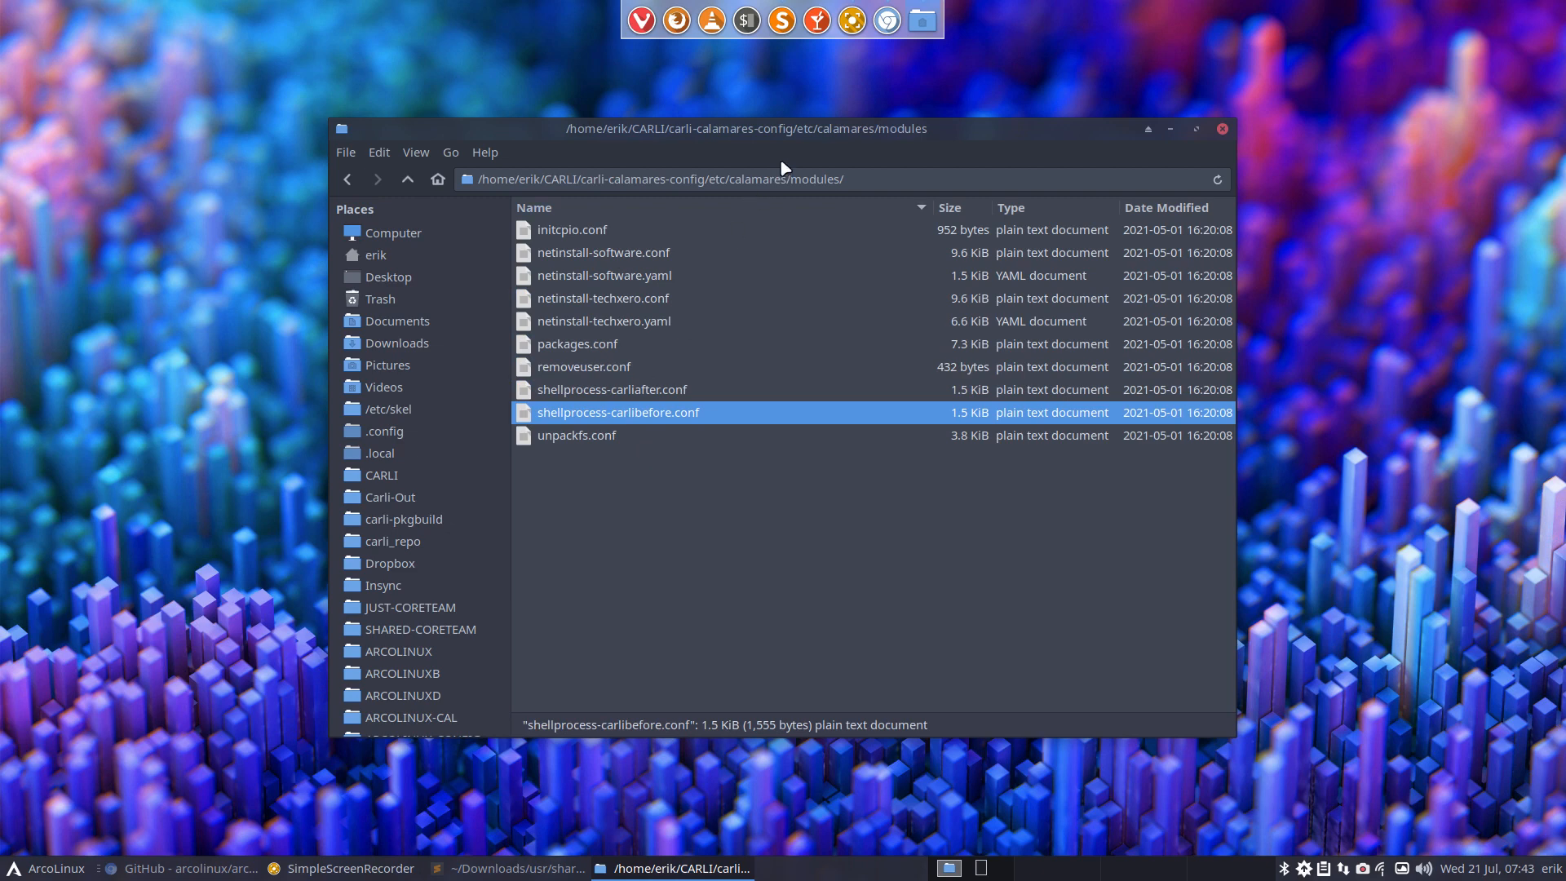
Move the modules window aside and open the Downloads folder in a second file manager window
drag(788, 137, 570, 131)
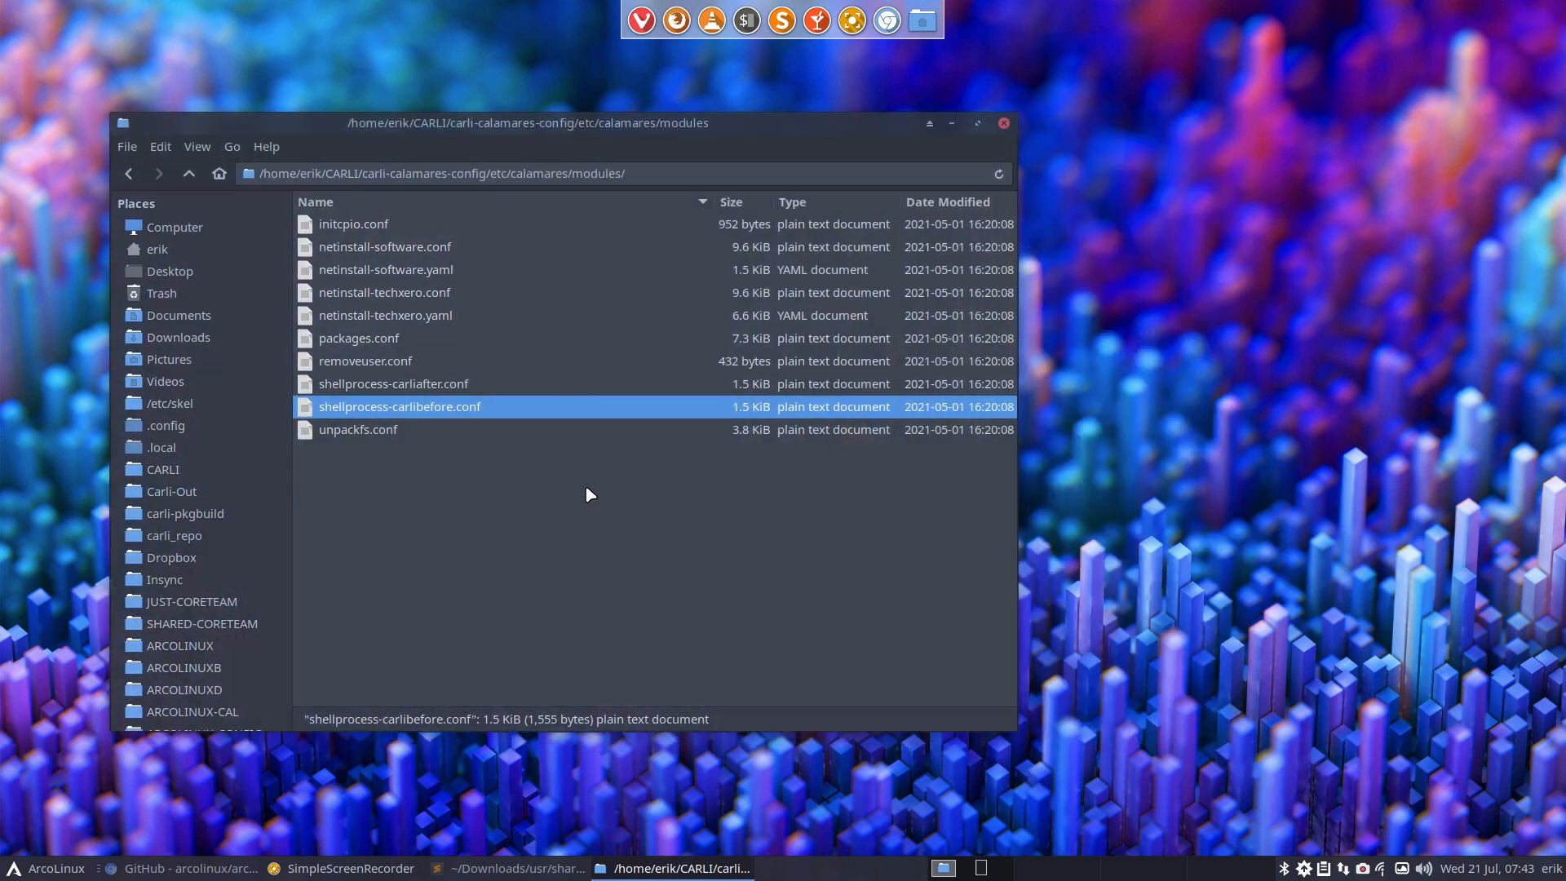
click(1149, 524)
key(super+shift+Return)
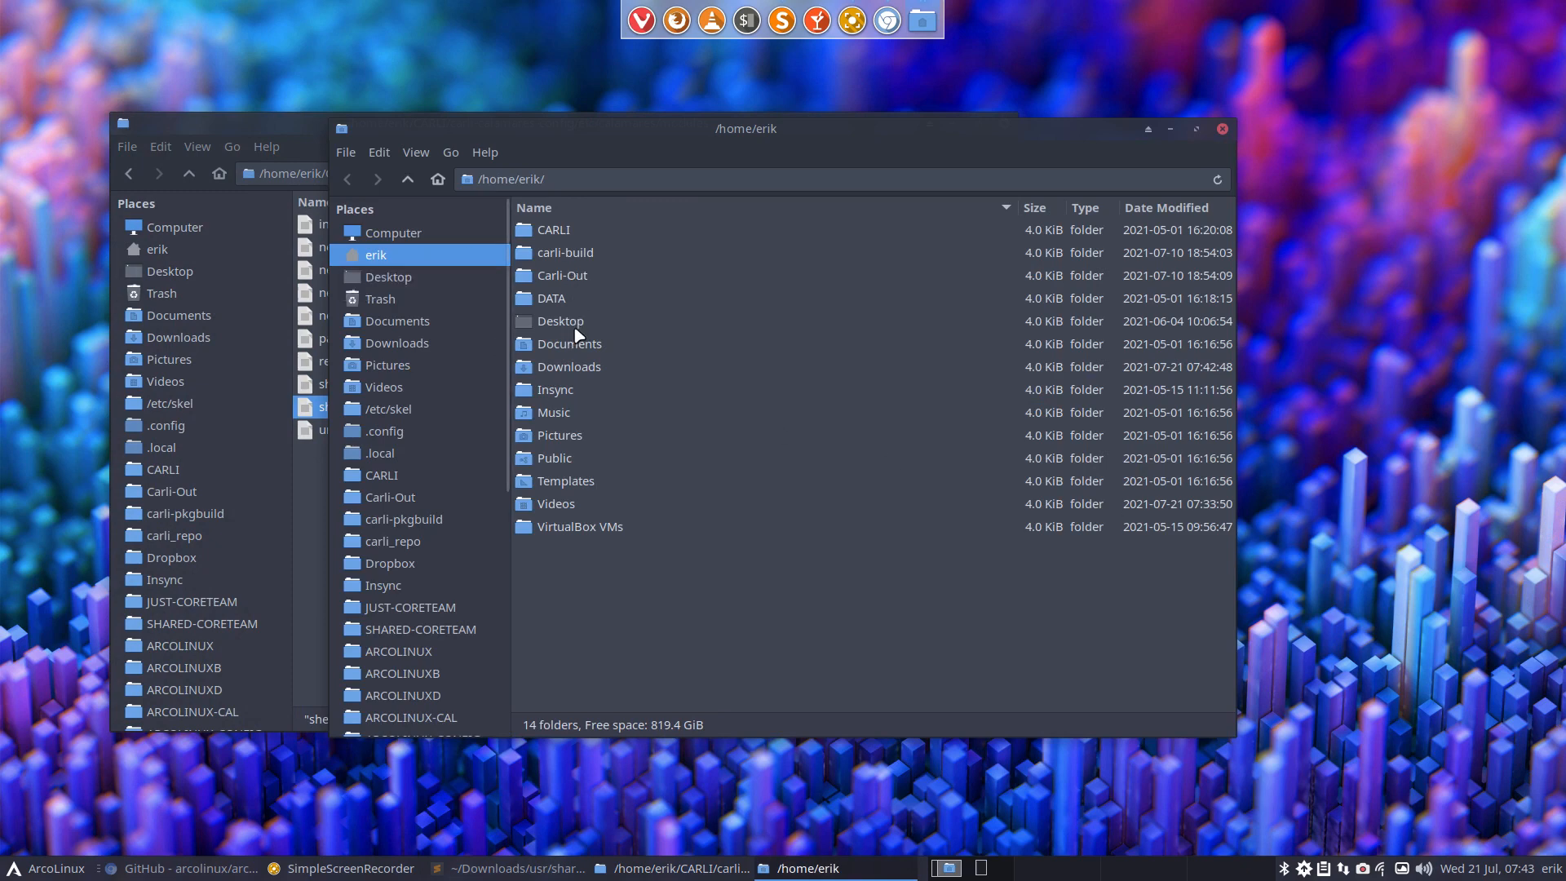
click(602, 367)
double_click(634, 364)
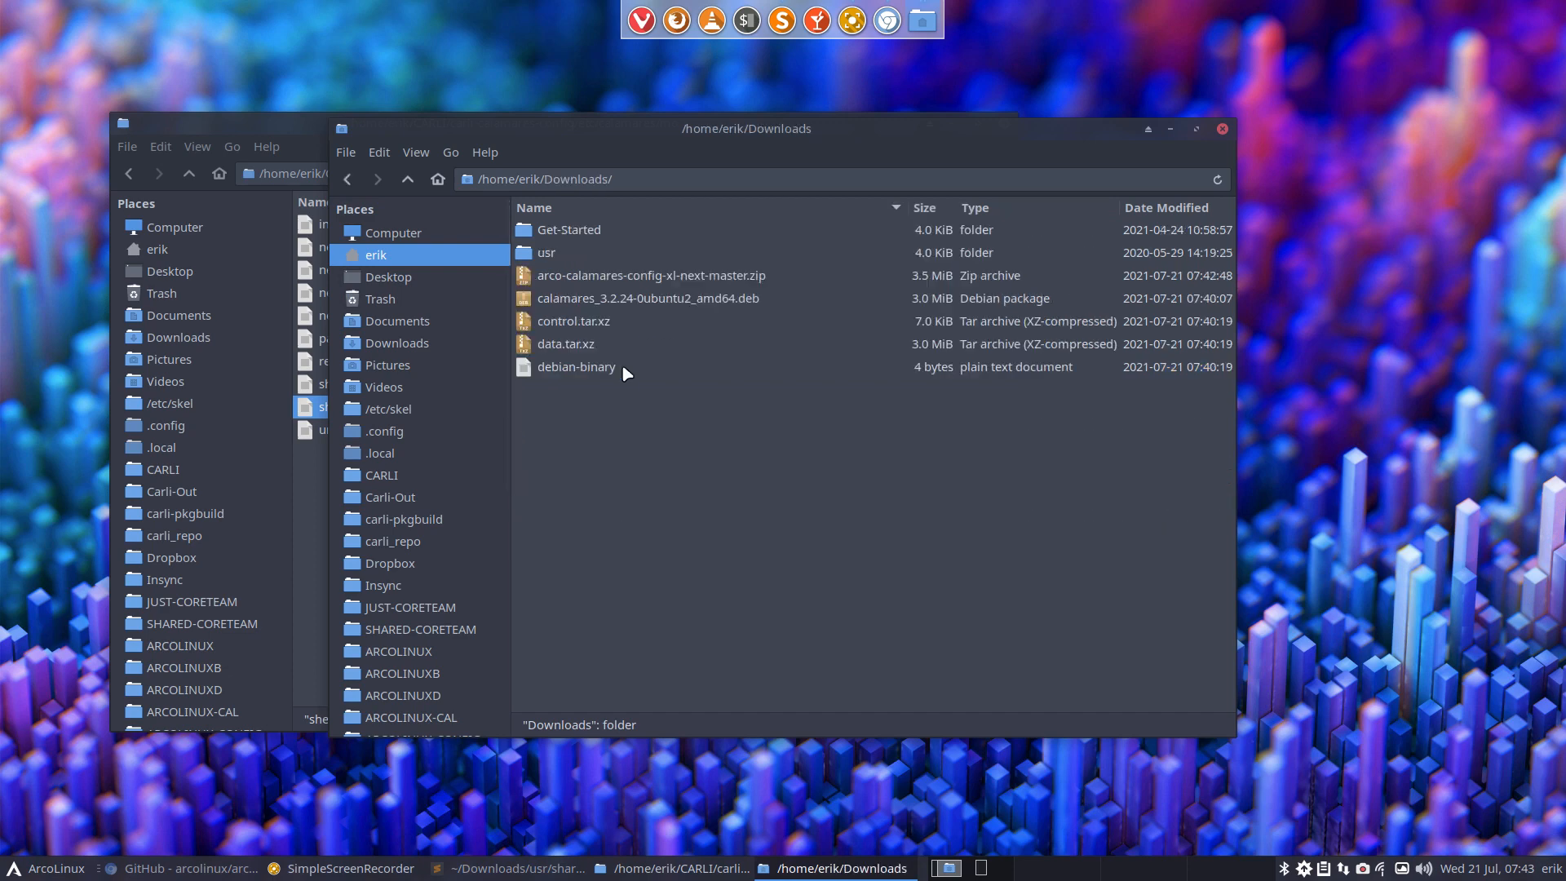
Delete everything in Downloads except arco-calamares-config-xl-next-master.zip
click(592, 232)
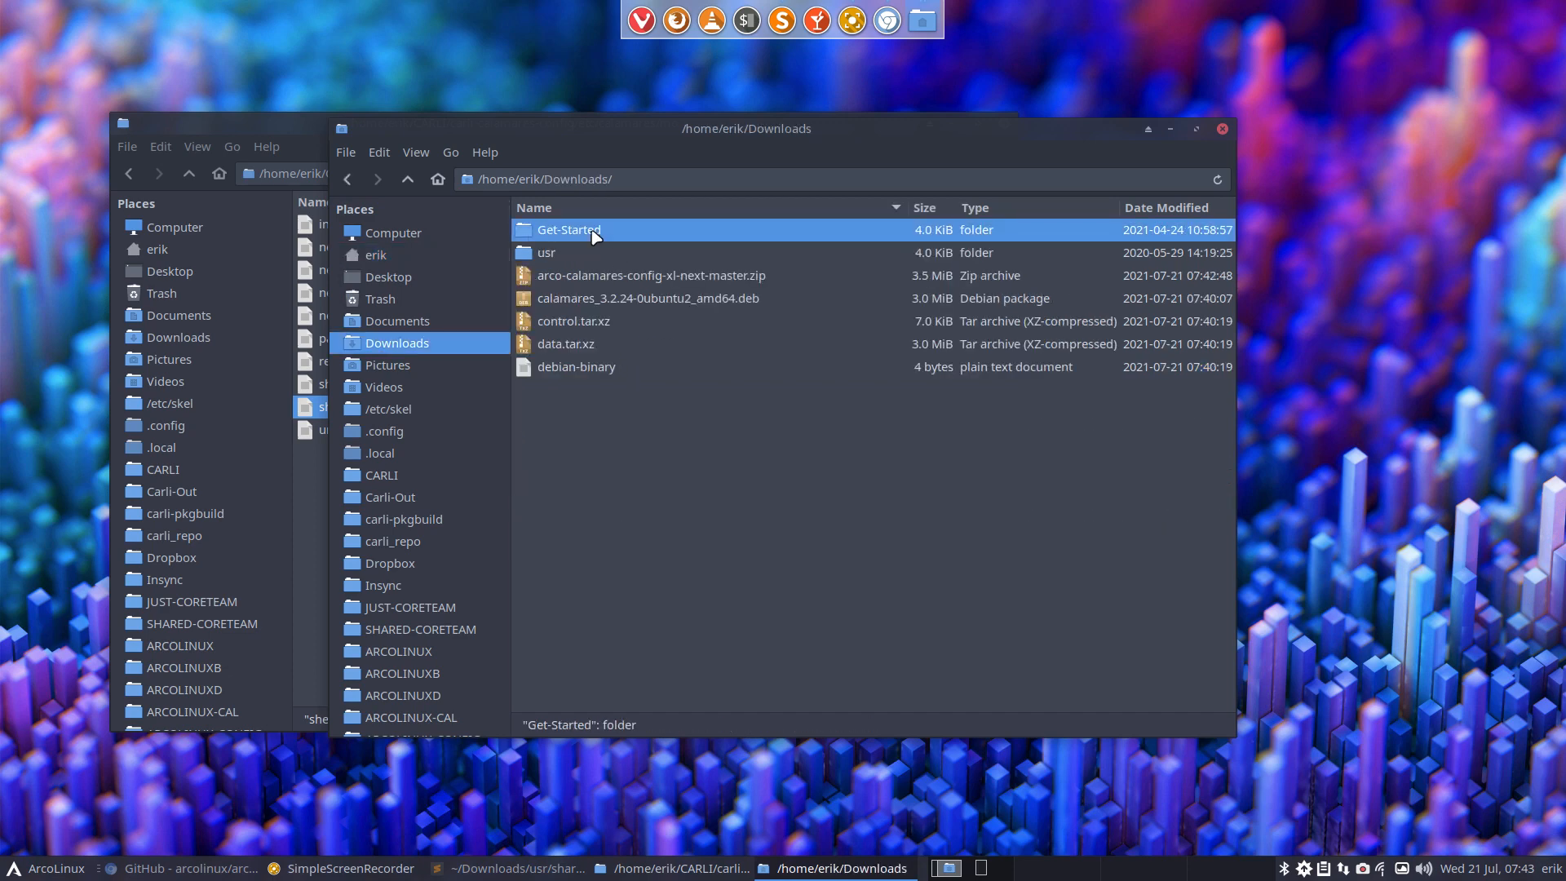
key(Delete)
key(Delete)
click(620, 255)
key(Delete)
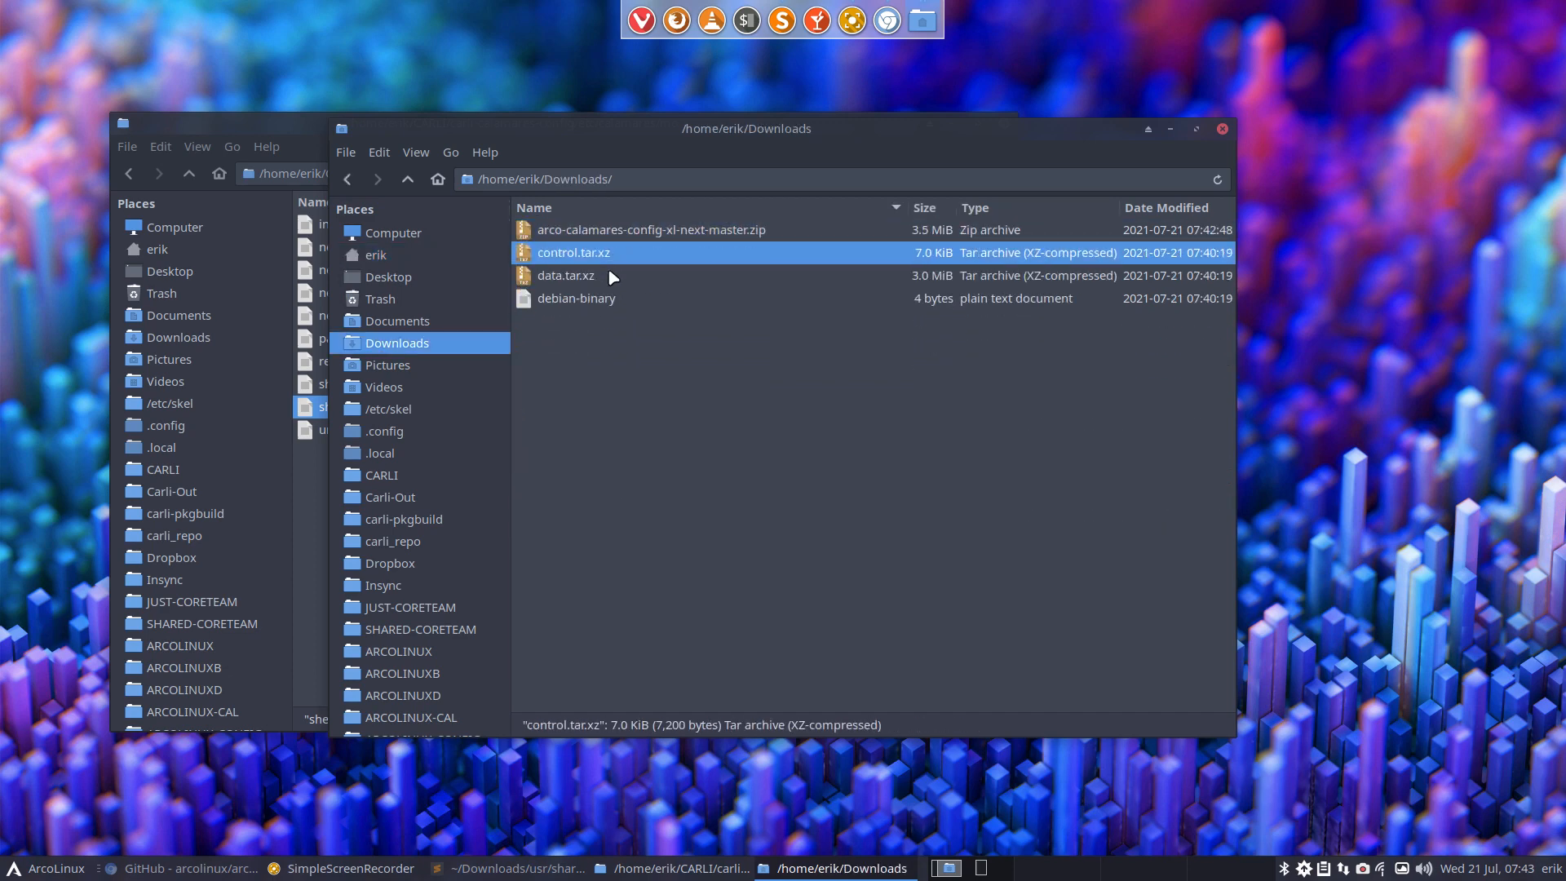
key(Delete)
key(Delete)
key(Delete)
Extract arco-calamares-config-xl-next-master.zip into Downloads and delete the archive
right_click(659, 236)
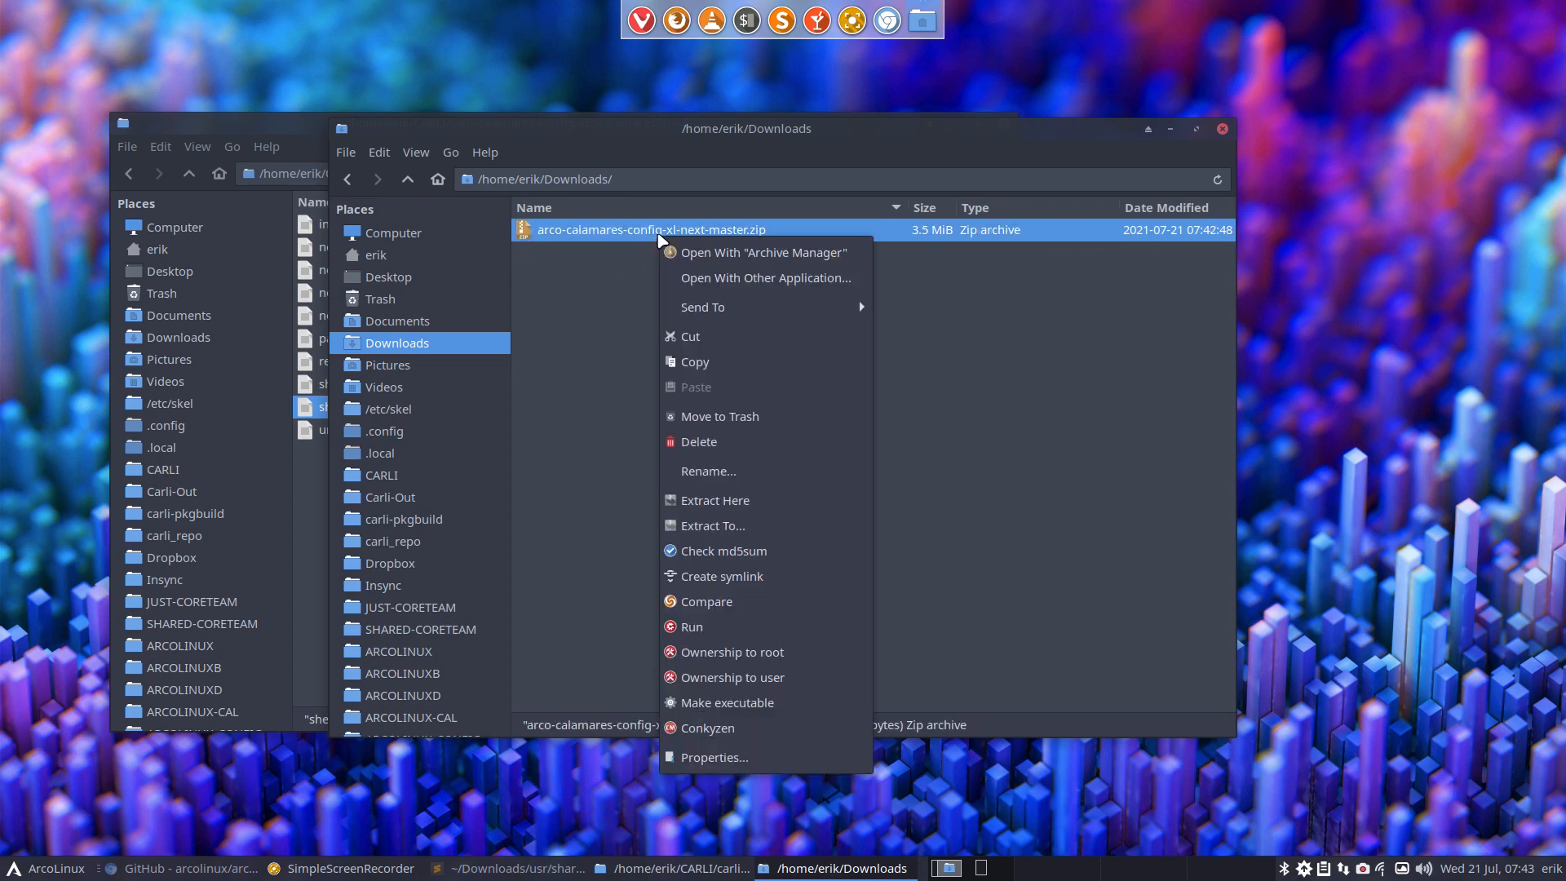
click(749, 500)
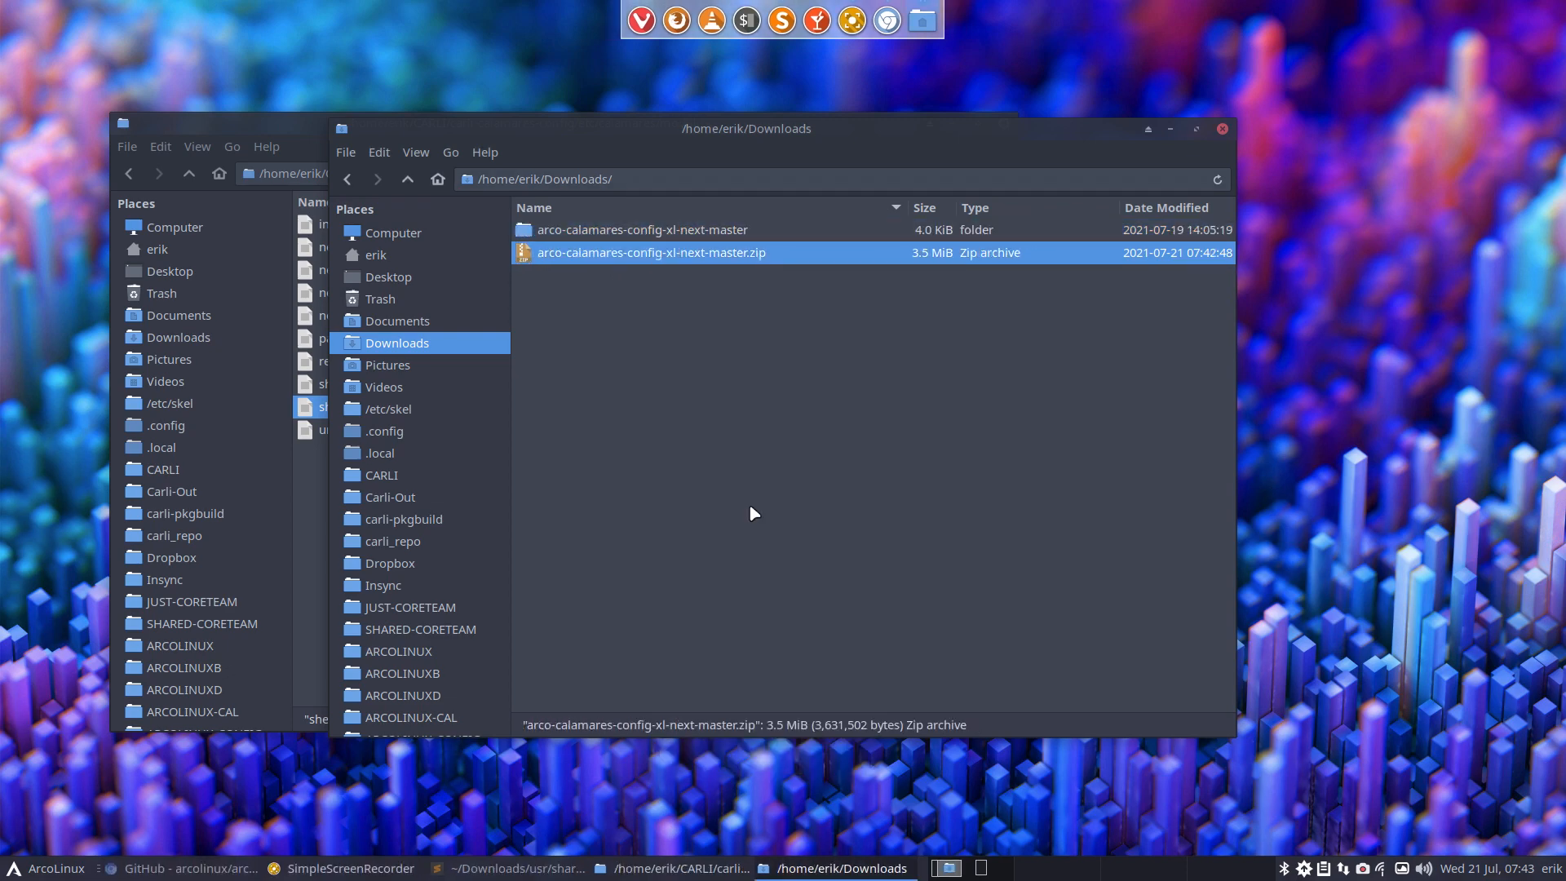
key(Delete)
In the extracted arco-calamares-config-xl-next-master folder, delete the scripts, LICENSE and README.md, keeping only the calamares folder
double_click(727, 232)
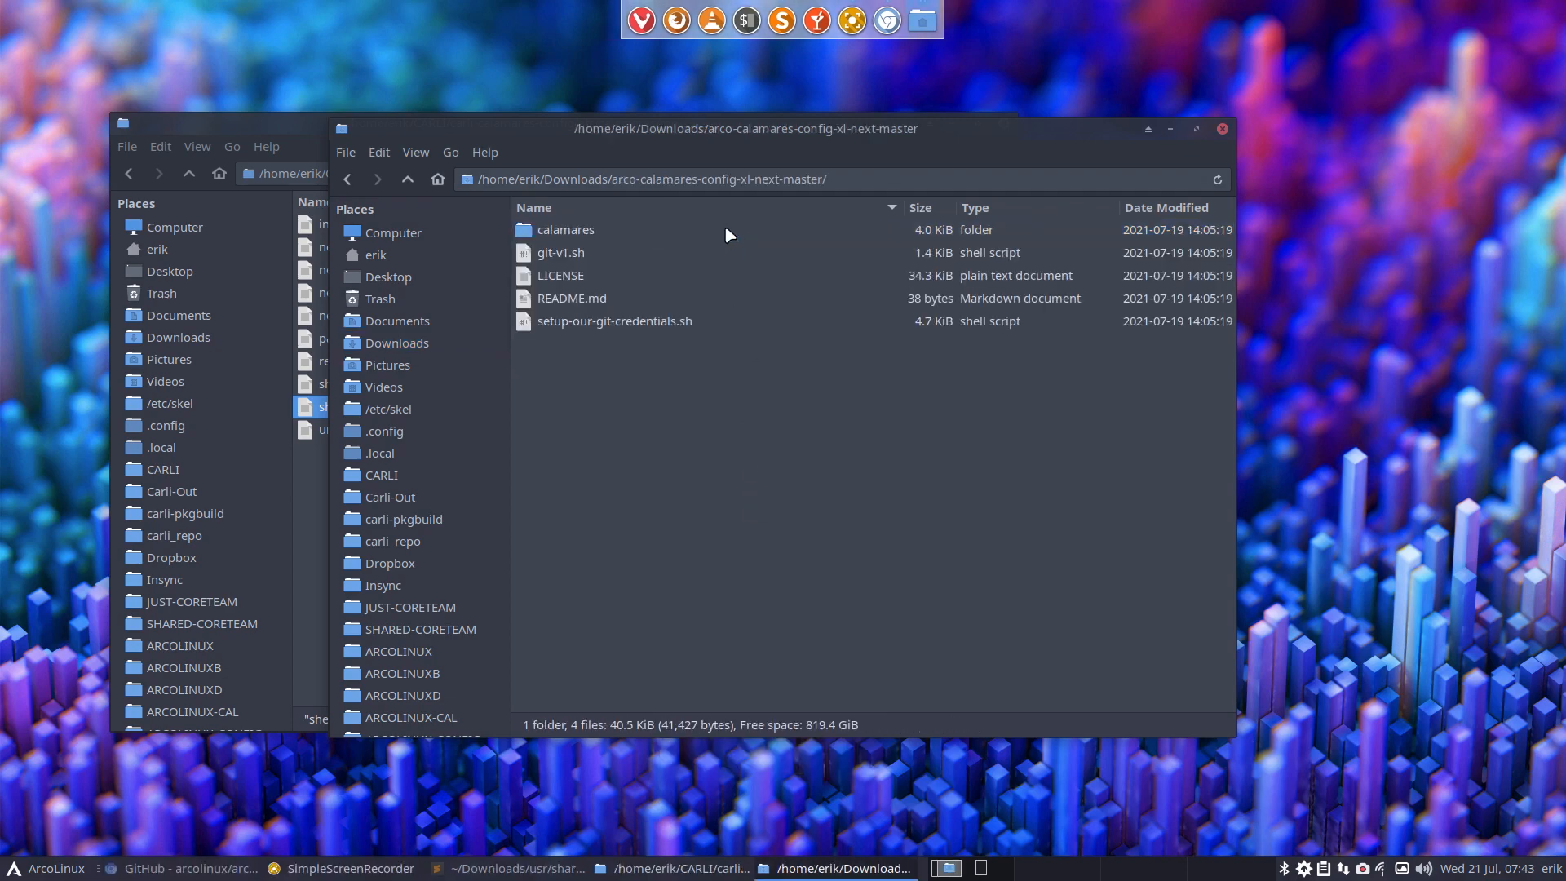
click(587, 256)
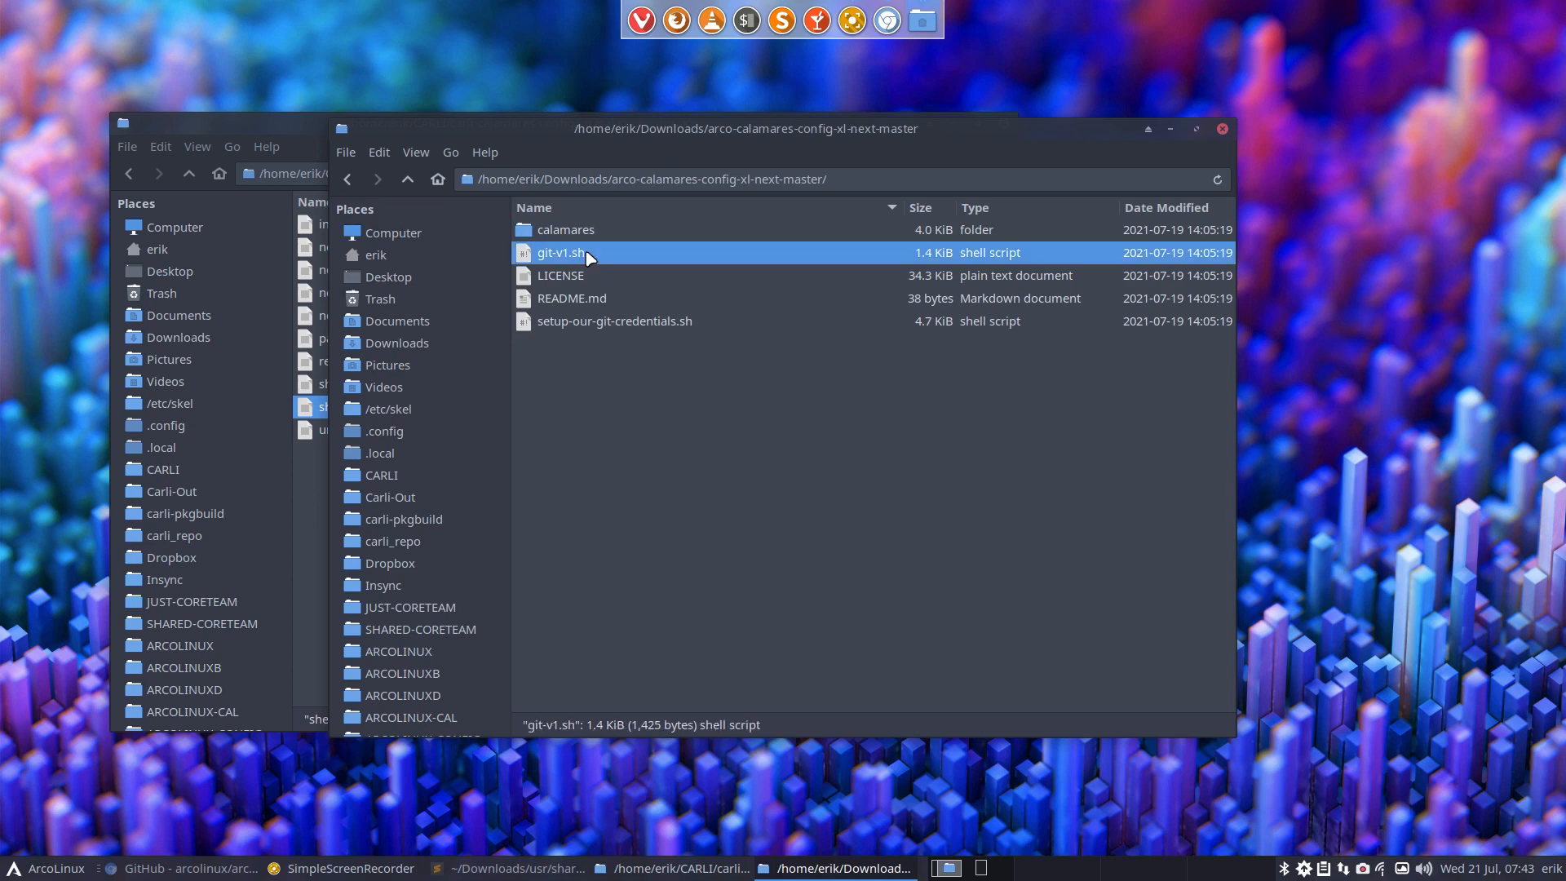
key(shift+Down)
key(shift+Down)
key(shift+Down)
key(Delete)
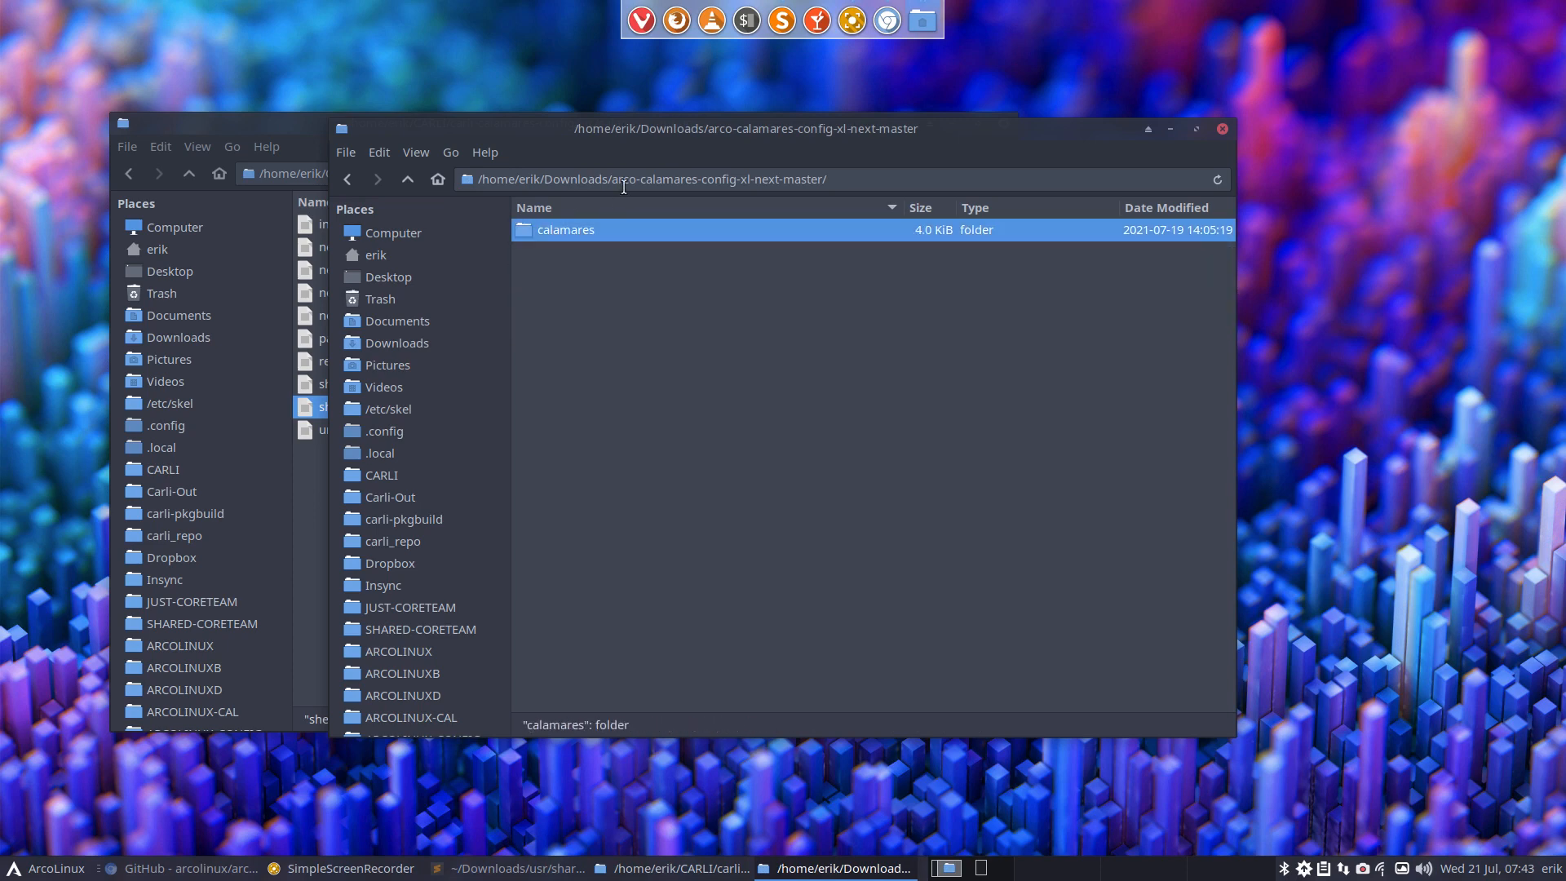
Place the Downloads window beside the CARLI one and go up to carli-calamares-config/etc in the CARLI window
drag(697, 149, 1014, 195)
click(440, 534)
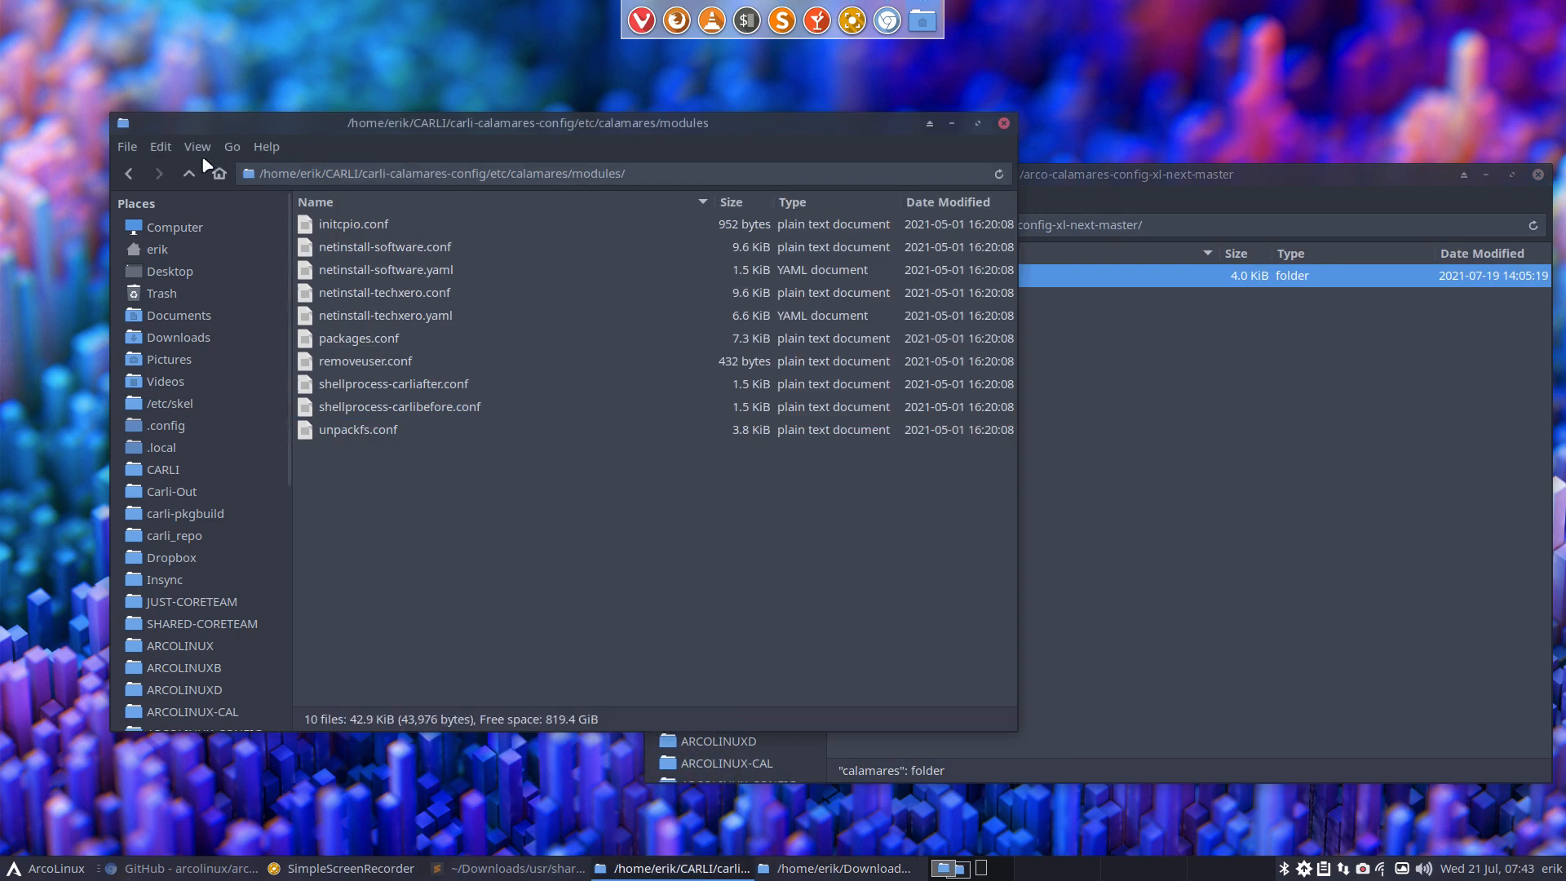
click(189, 173)
click(189, 173)
click(1182, 361)
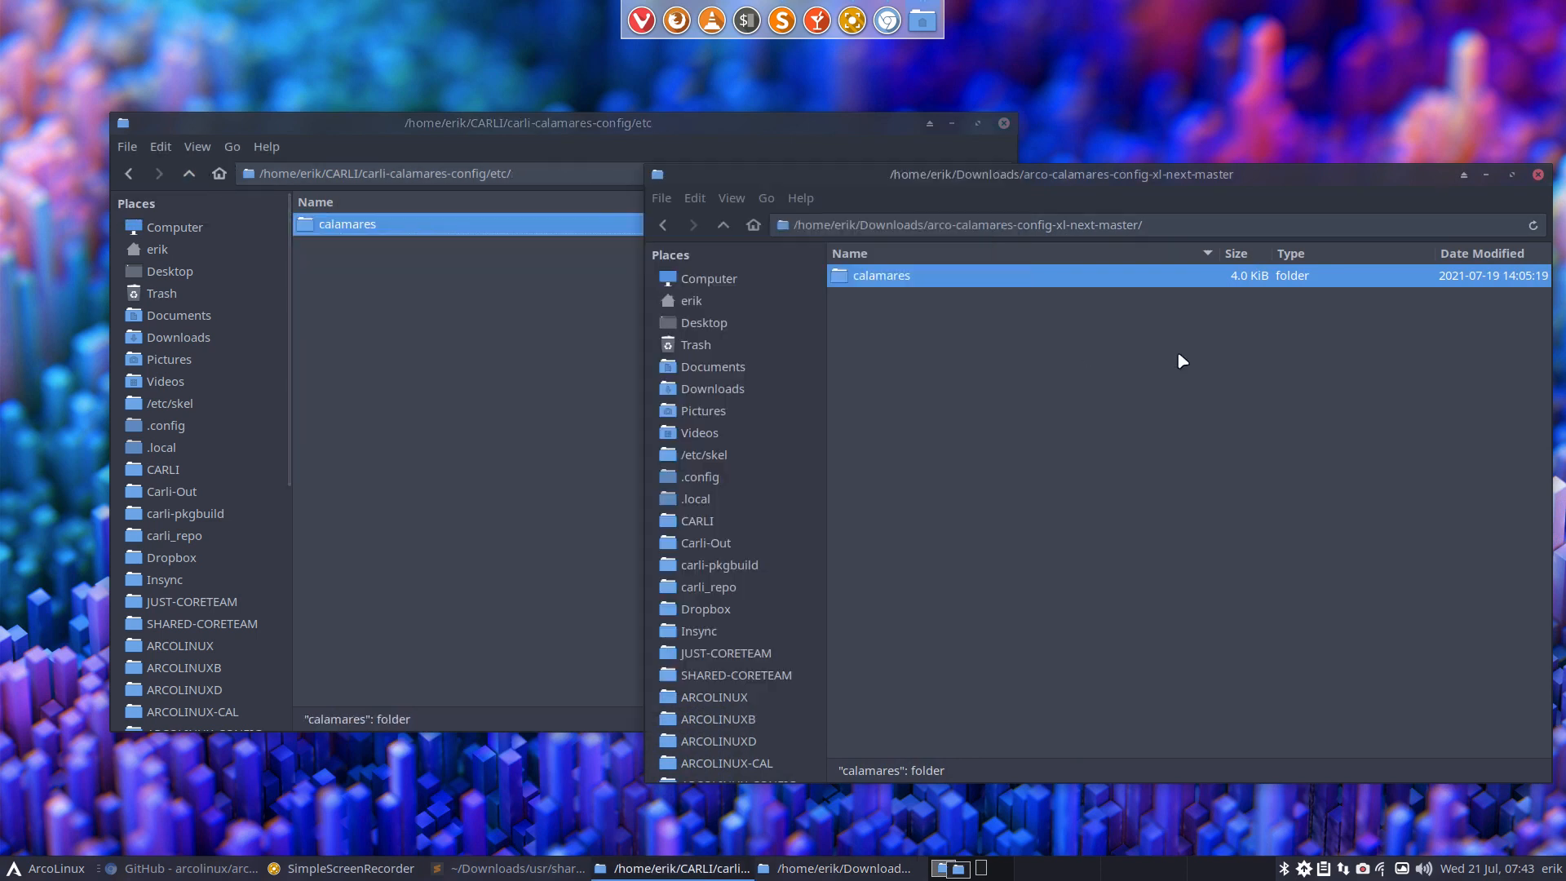
Inspect the contents of both calamares folders, then return each window to the parent folder
double_click(930, 277)
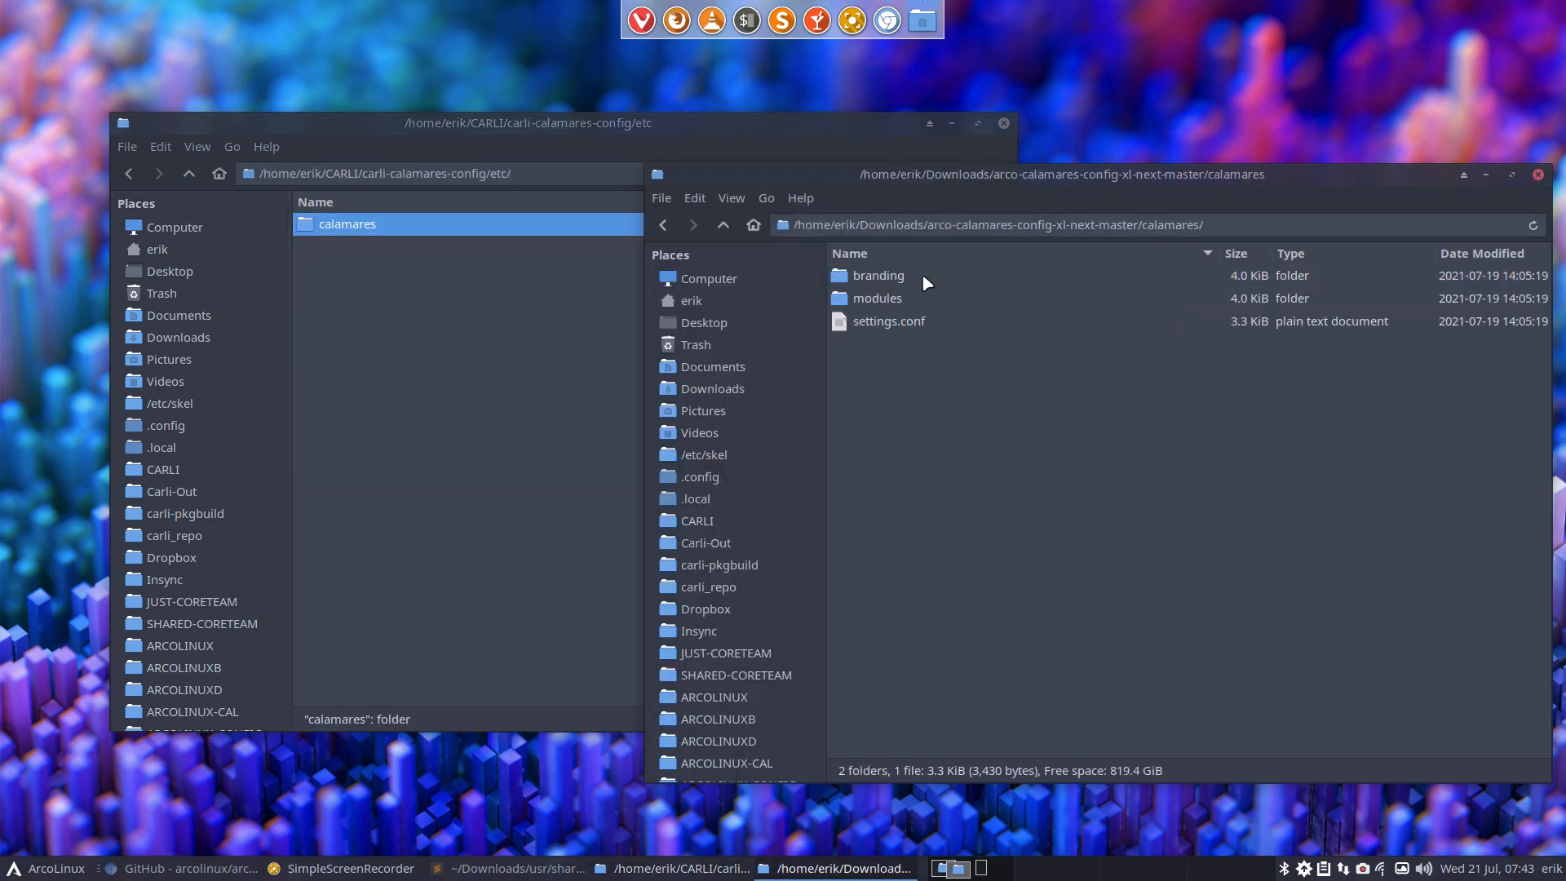
double_click(371, 219)
click(1126, 339)
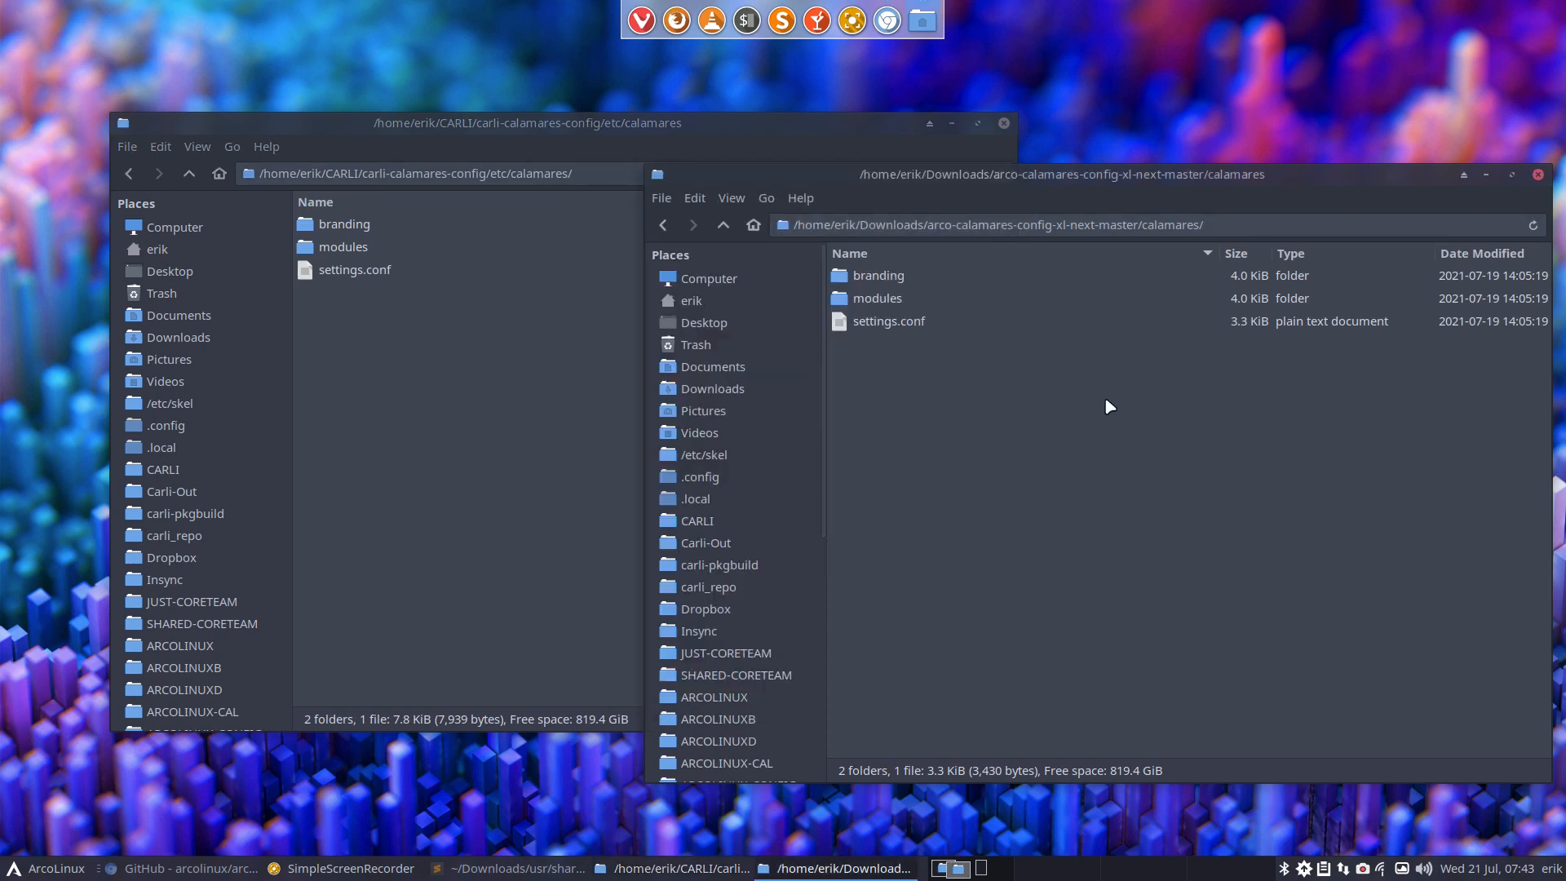
click(188, 174)
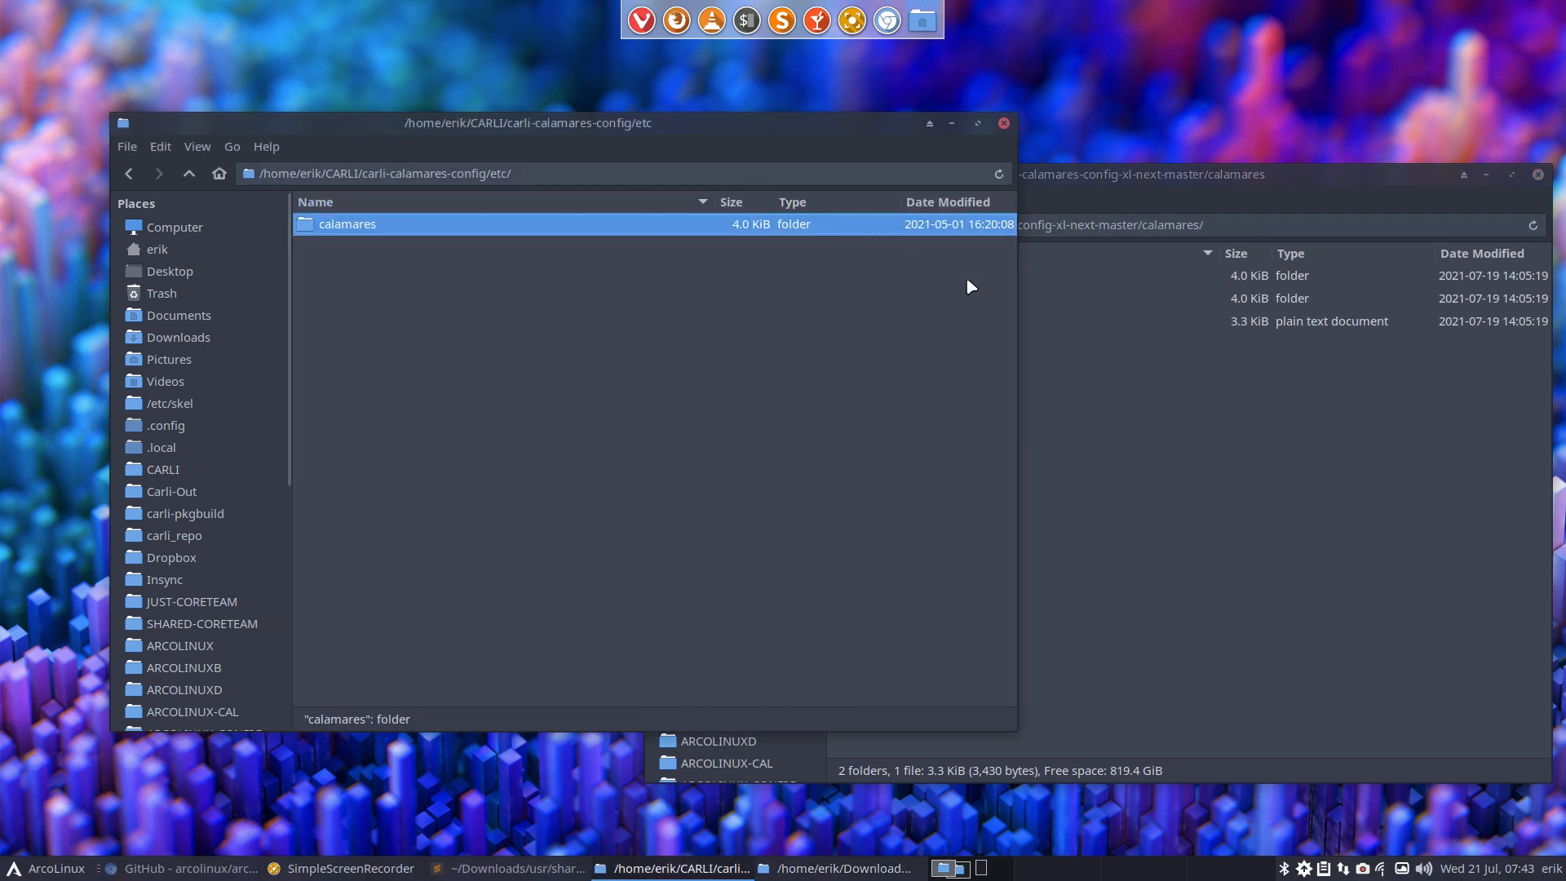
click(1051, 344)
click(723, 226)
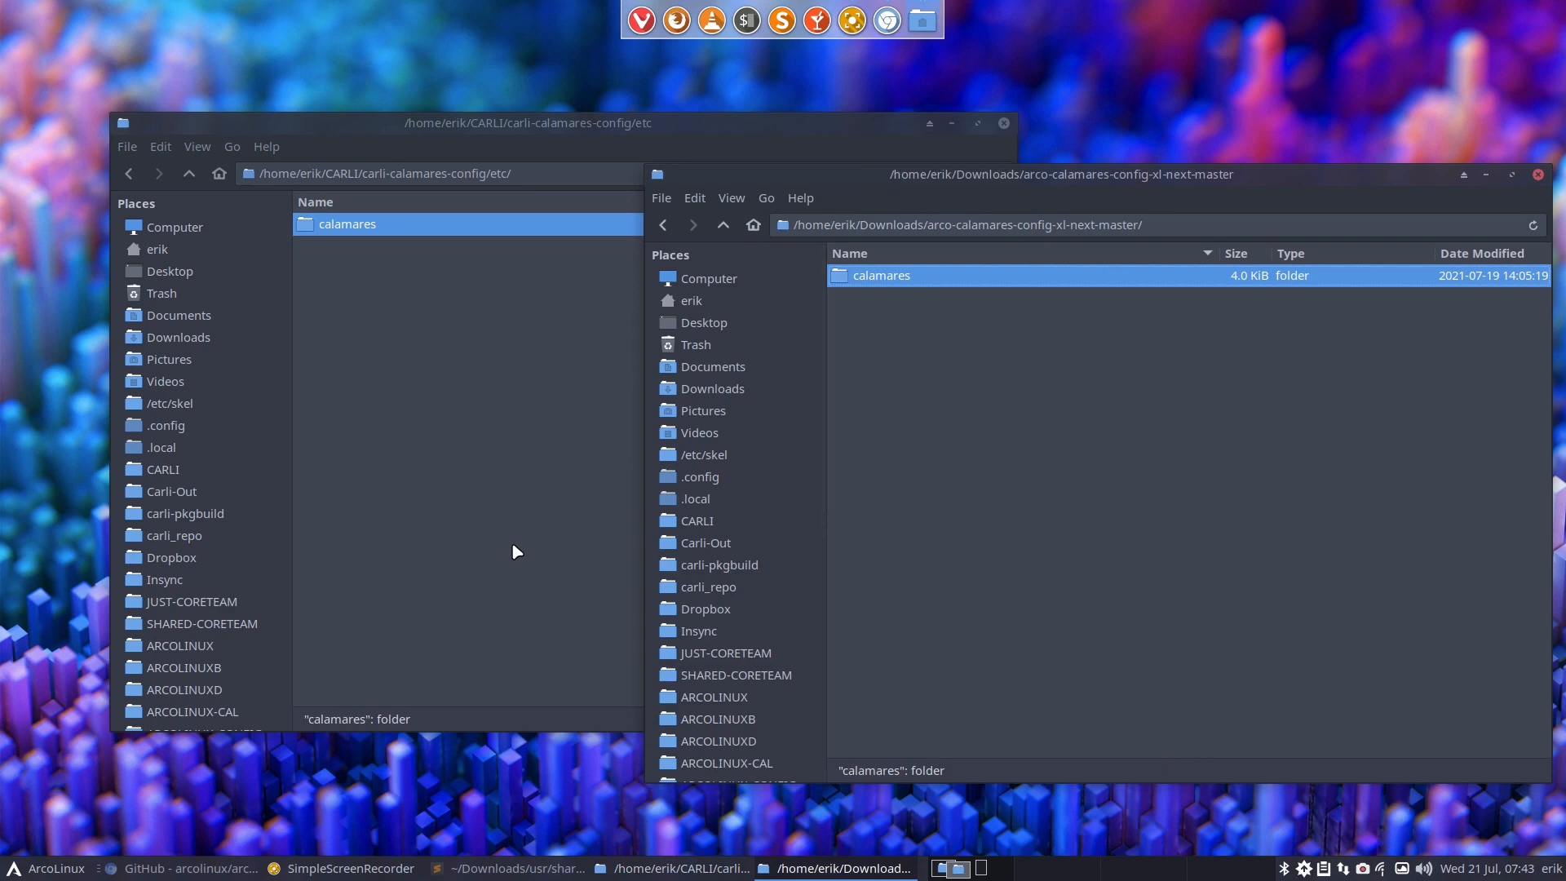
Launch Meld, choose a directory comparison and restore its window to a smaller size
key(super+F5)
click(787, 303)
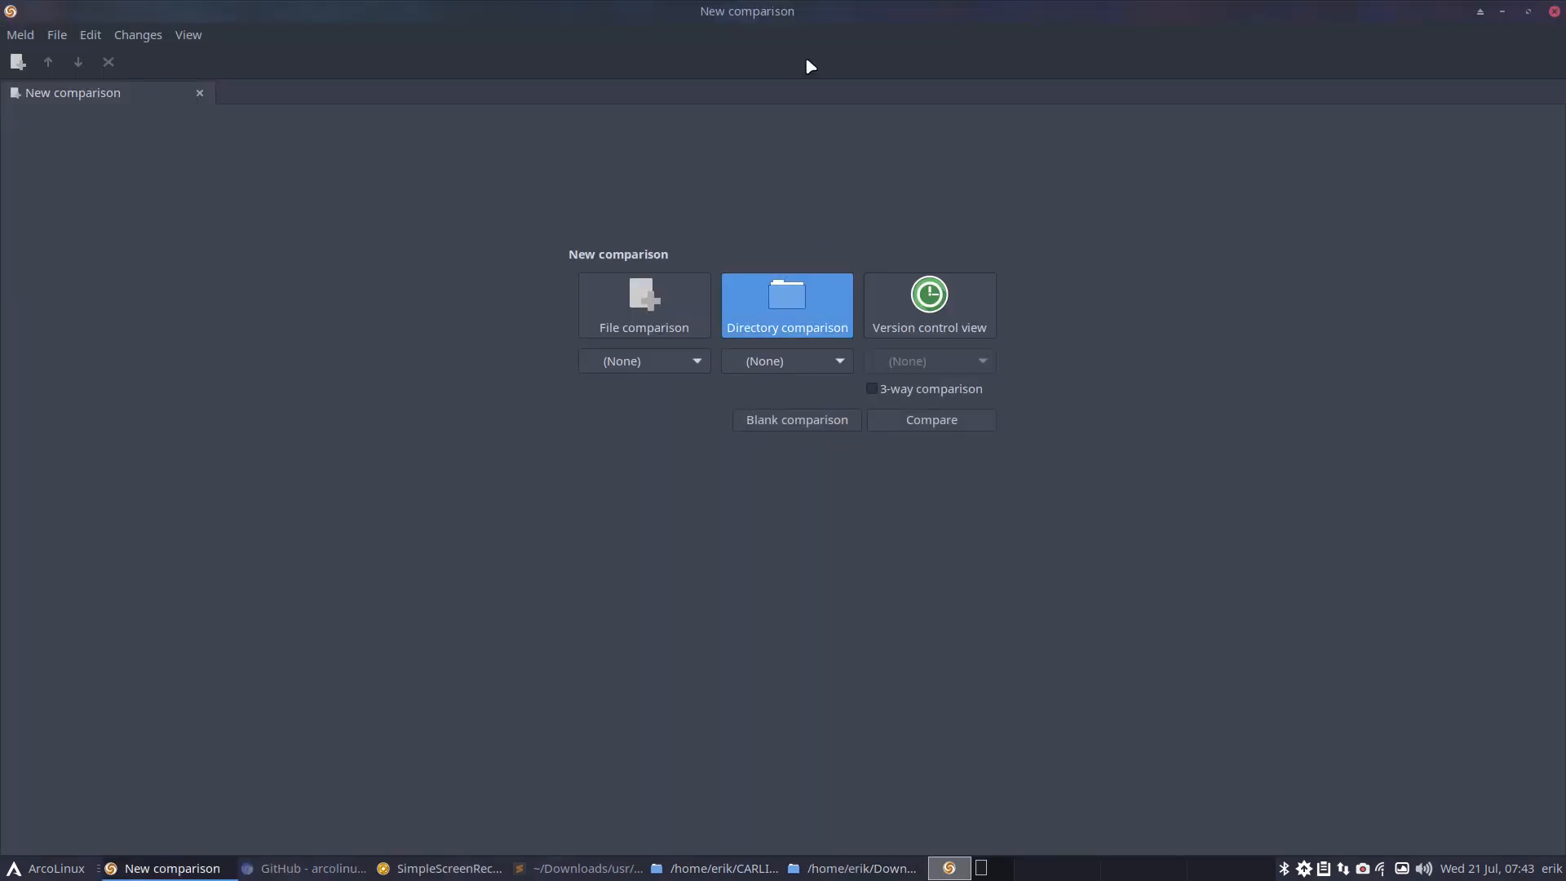
double_click(811, 9)
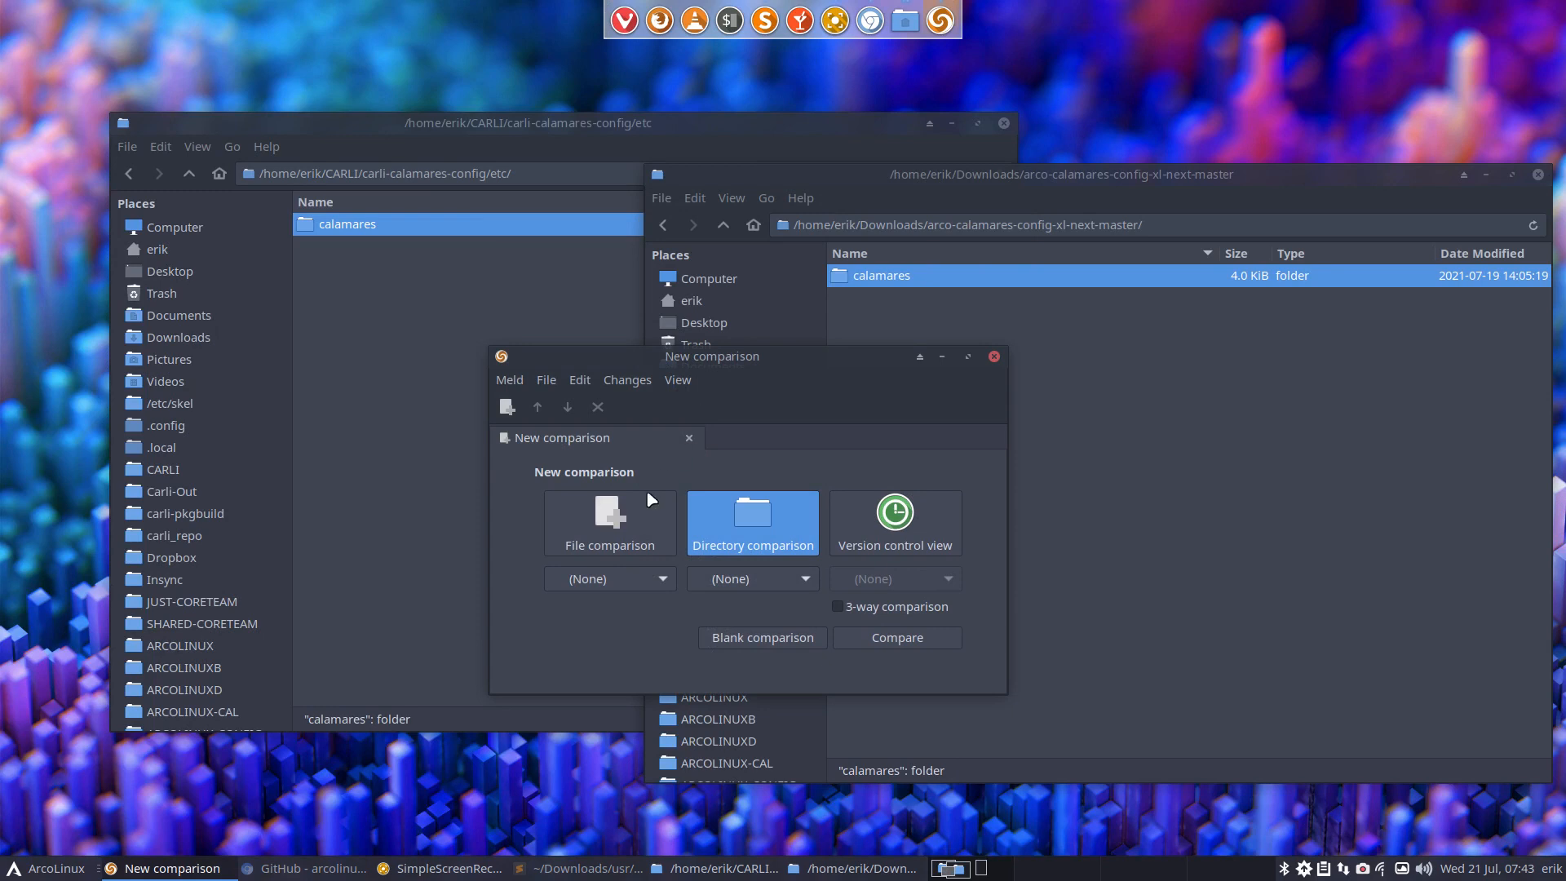
Arrange the two file manager windows and the Meld window so both calamares folders and Meld's folder choosers are reachable
drag(421, 225, 646, 565)
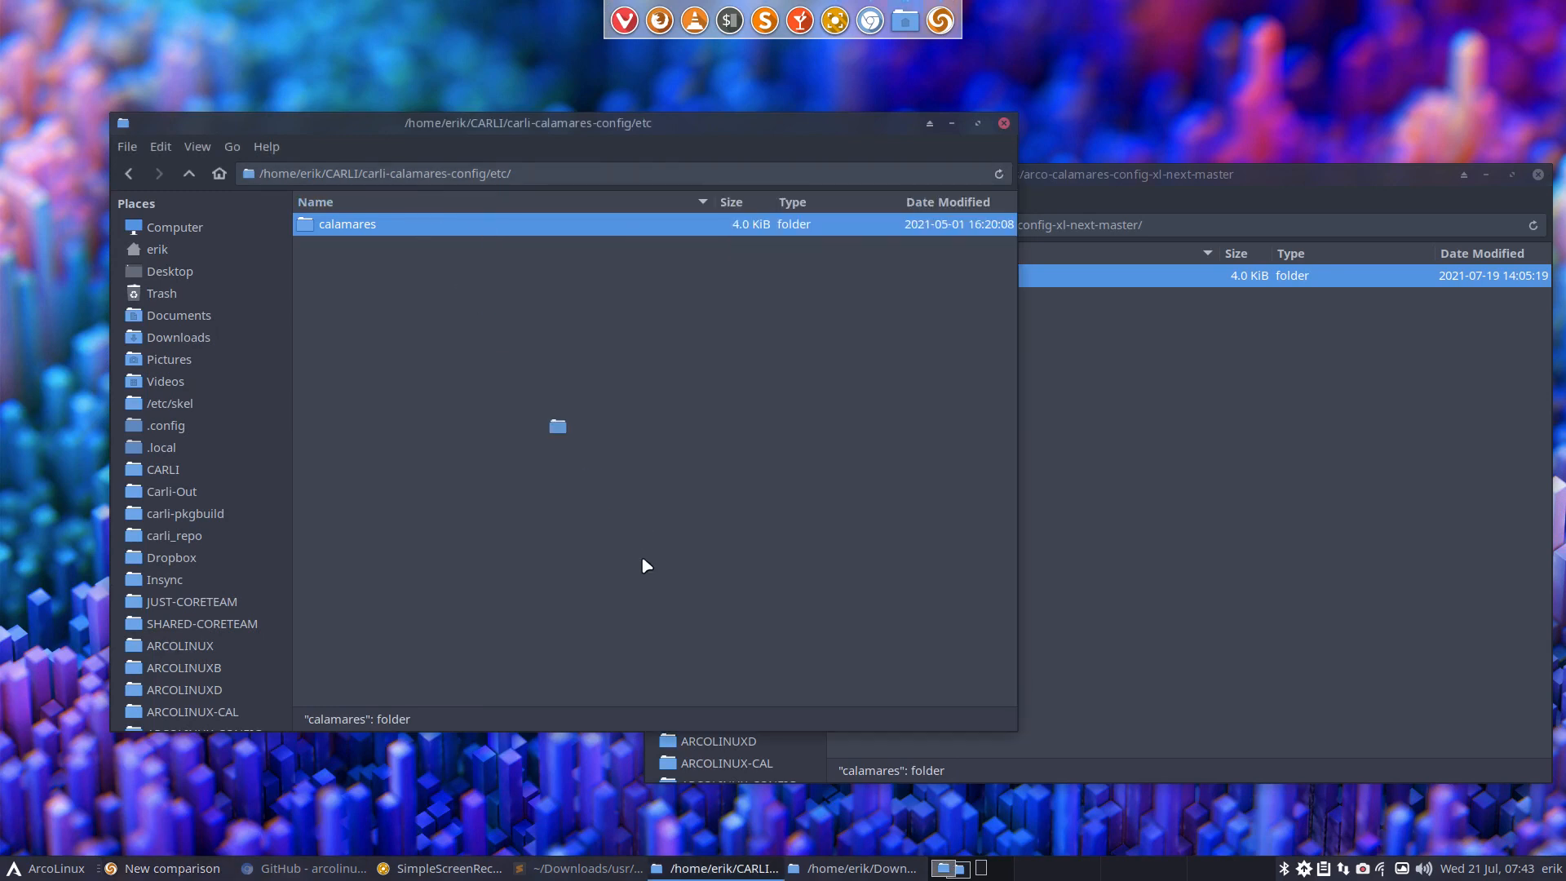
click(1152, 540)
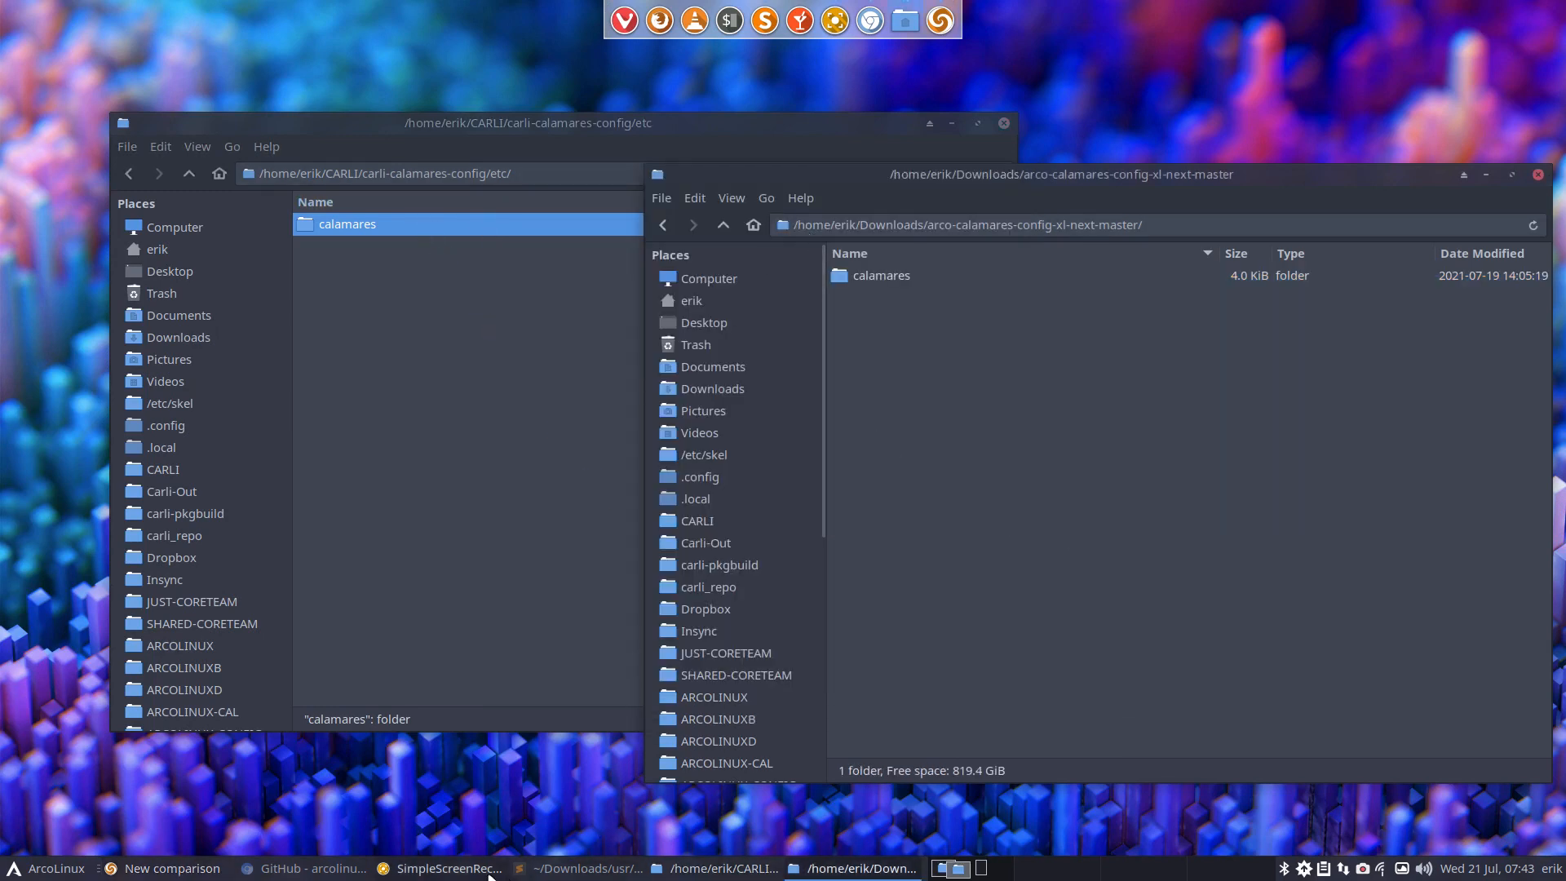
drag(360, 117, 294, 25)
drag(1044, 172, 1057, 165)
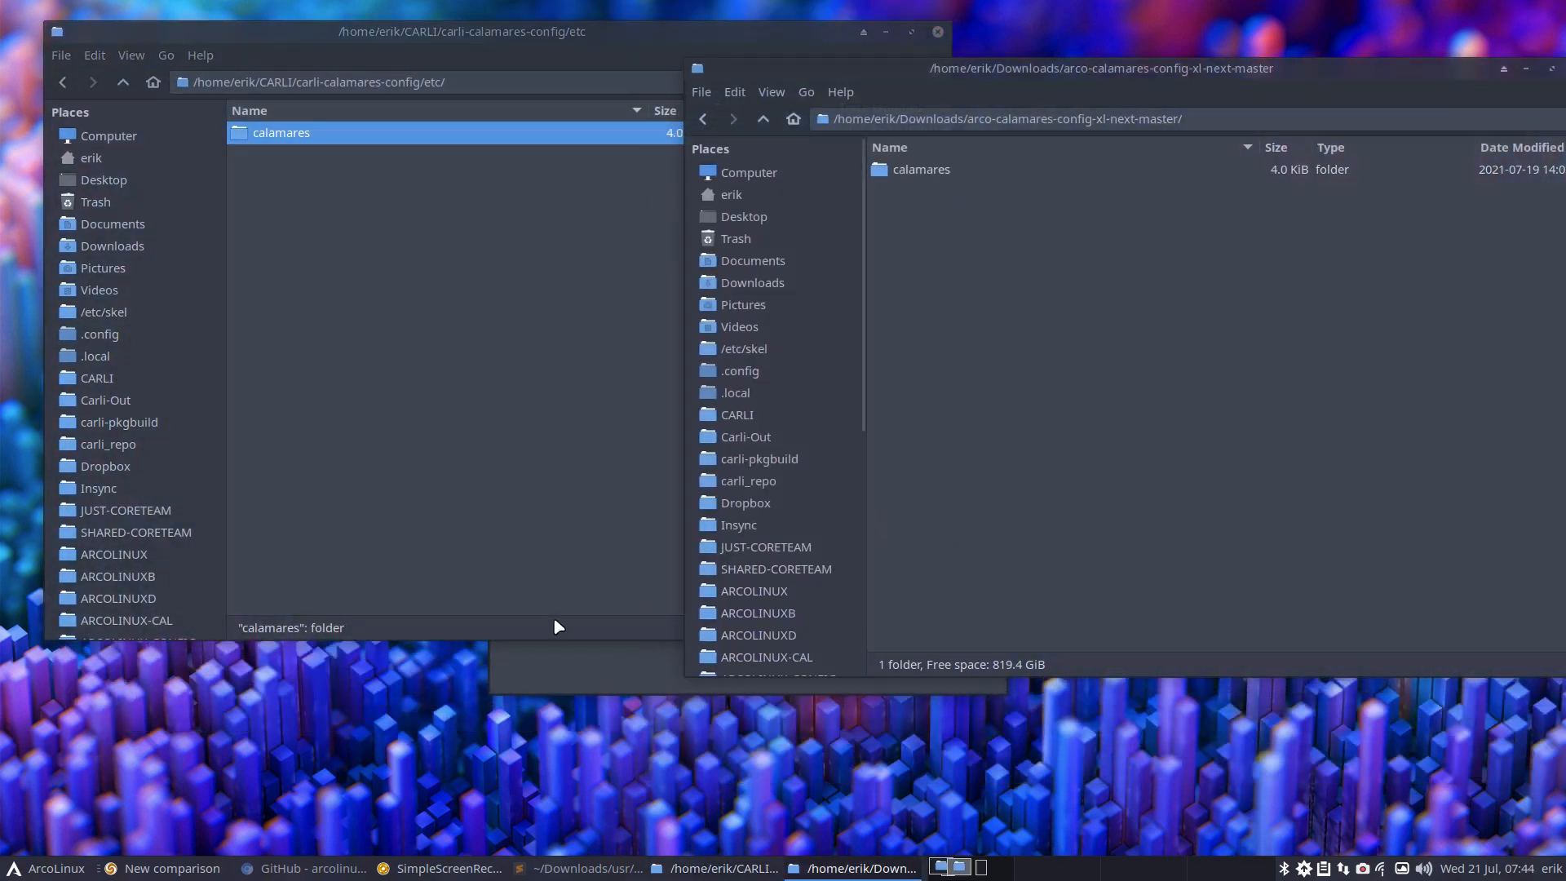
click(577, 662)
drag(755, 356, 695, 541)
Compare the CARLI calamares folder with the downloaded ArcoLinux calamares folder in Meld and maximize the comparison window
drag(310, 133, 552, 761)
click(1070, 381)
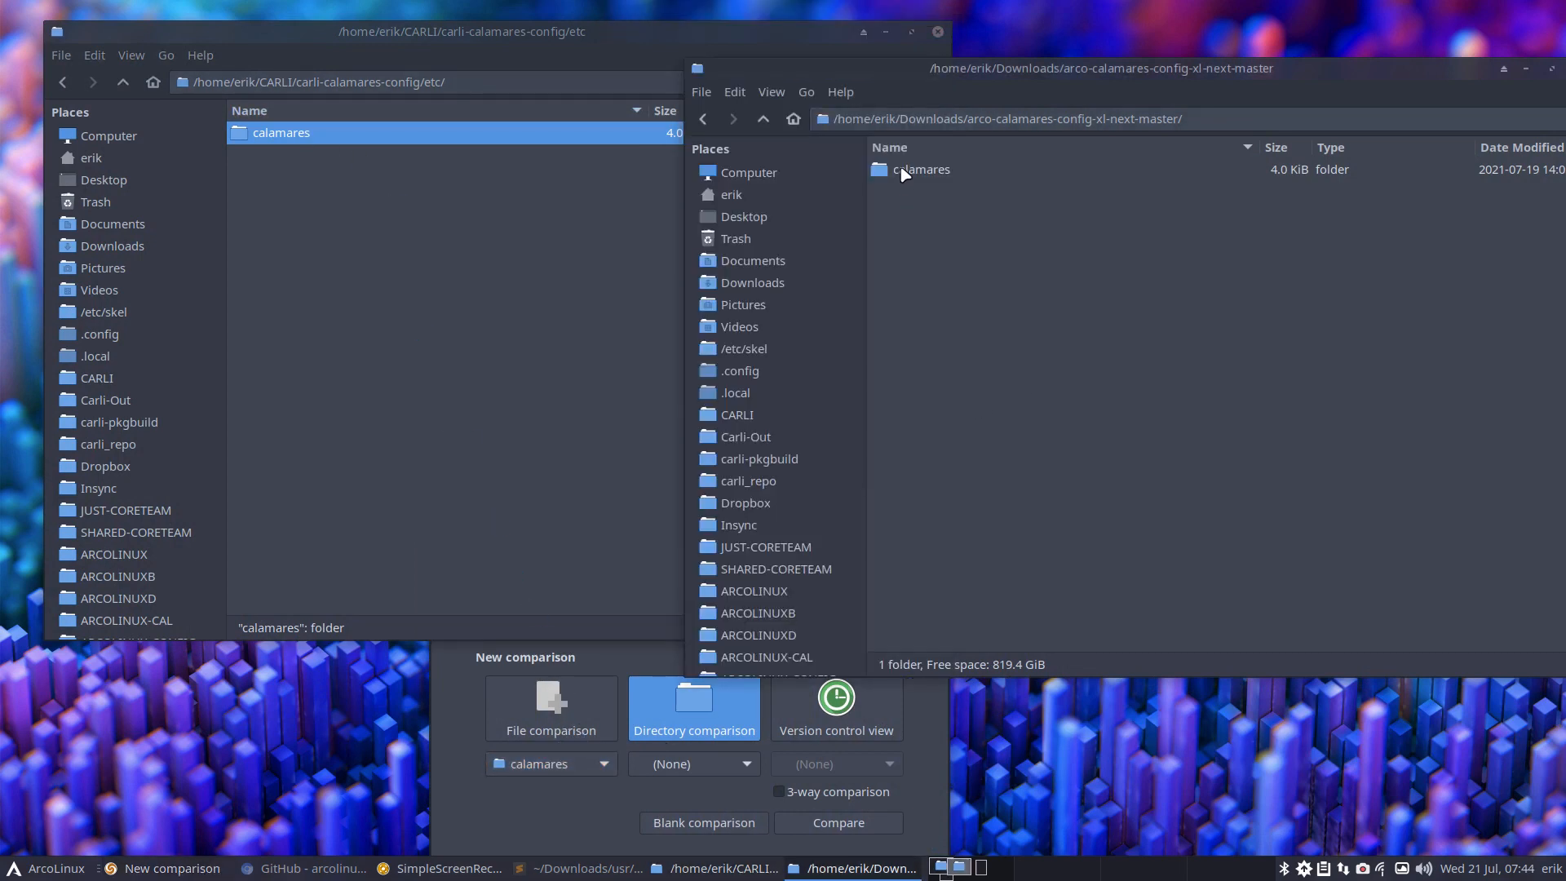
drag(905, 169, 693, 764)
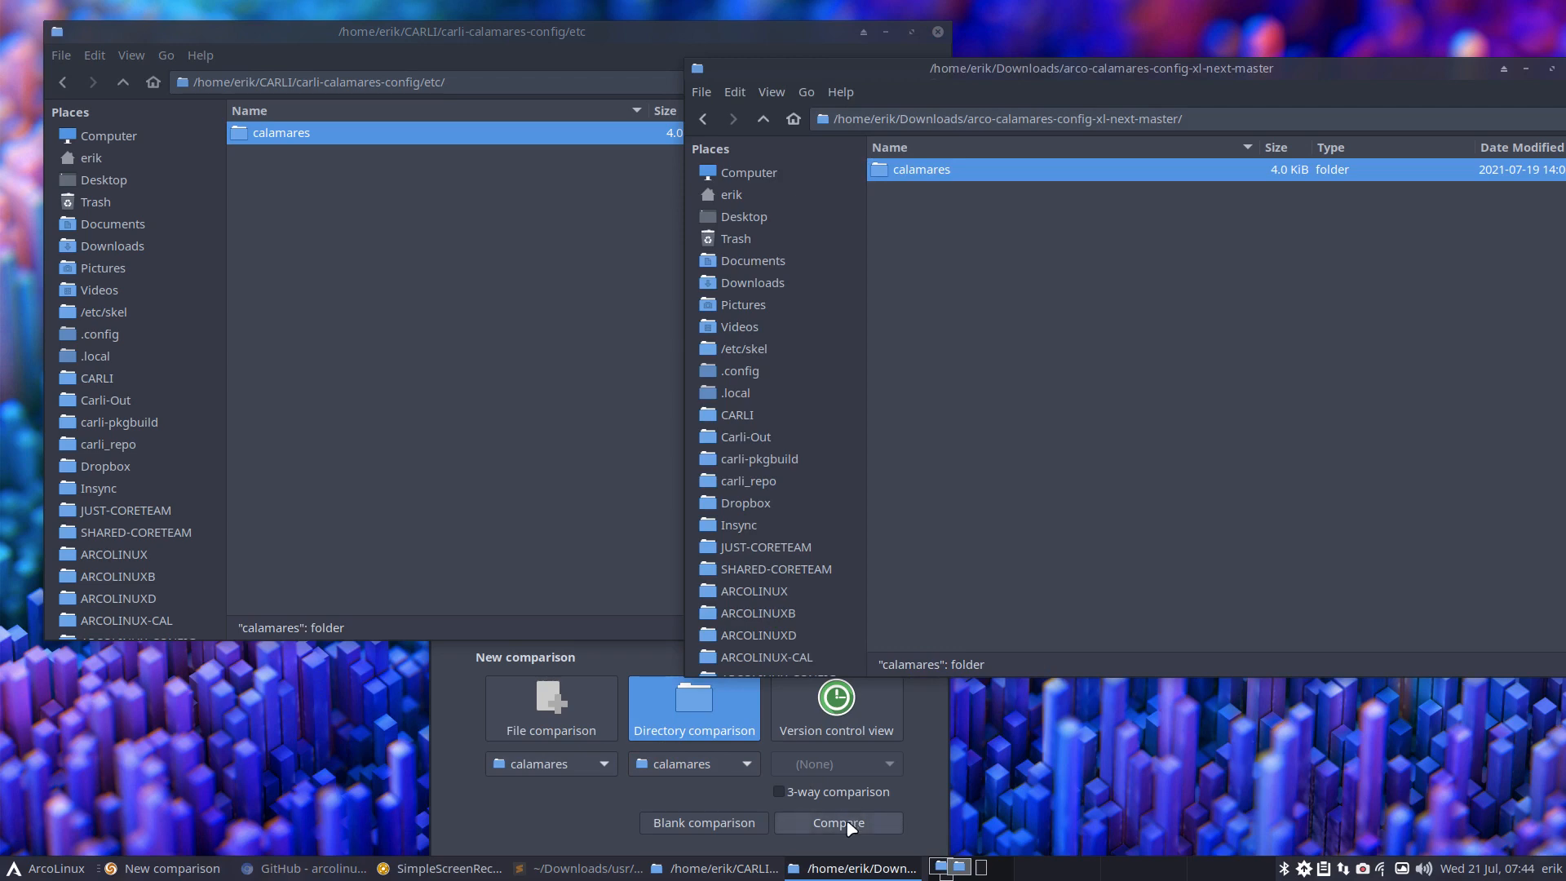
click(838, 822)
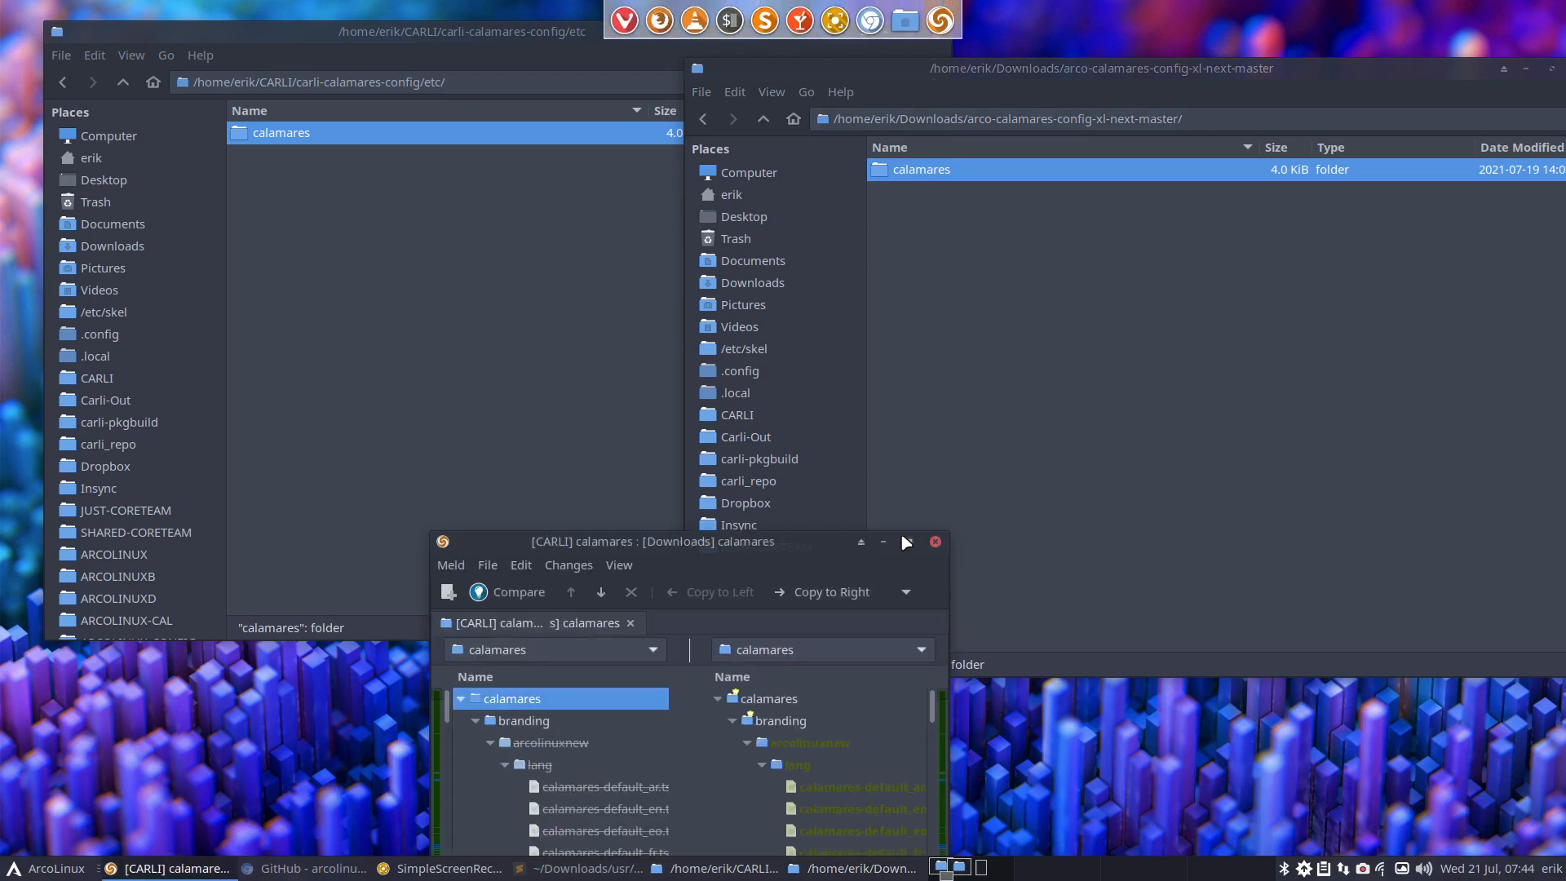
click(904, 540)
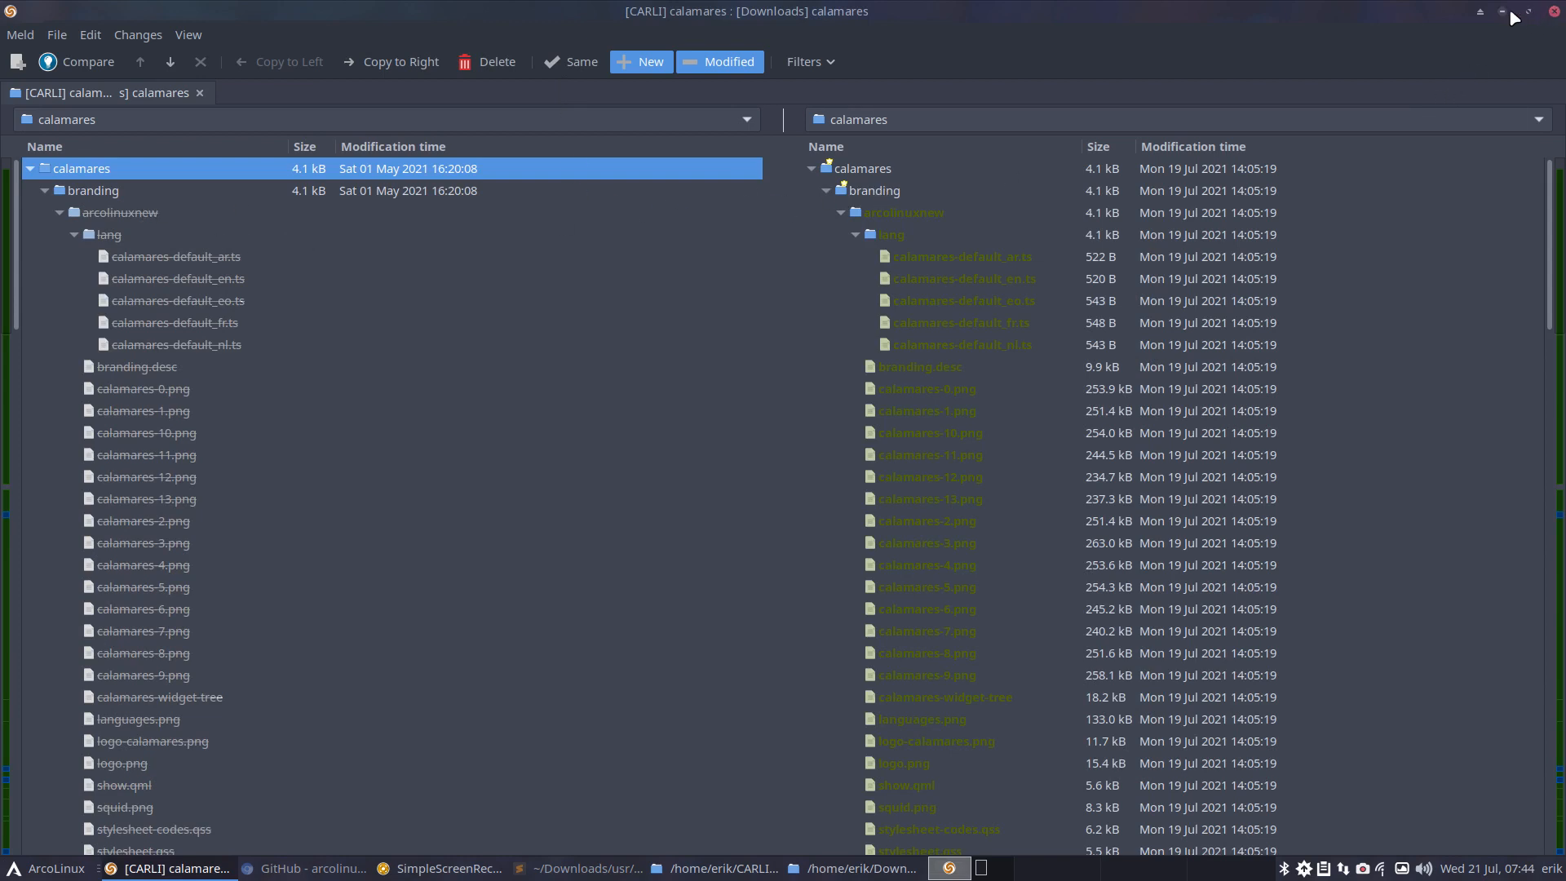
Minimize Meld and go to calamares/branding in the CARLI file manager window, selecting its default folder
click(1553, 11)
click(468, 238)
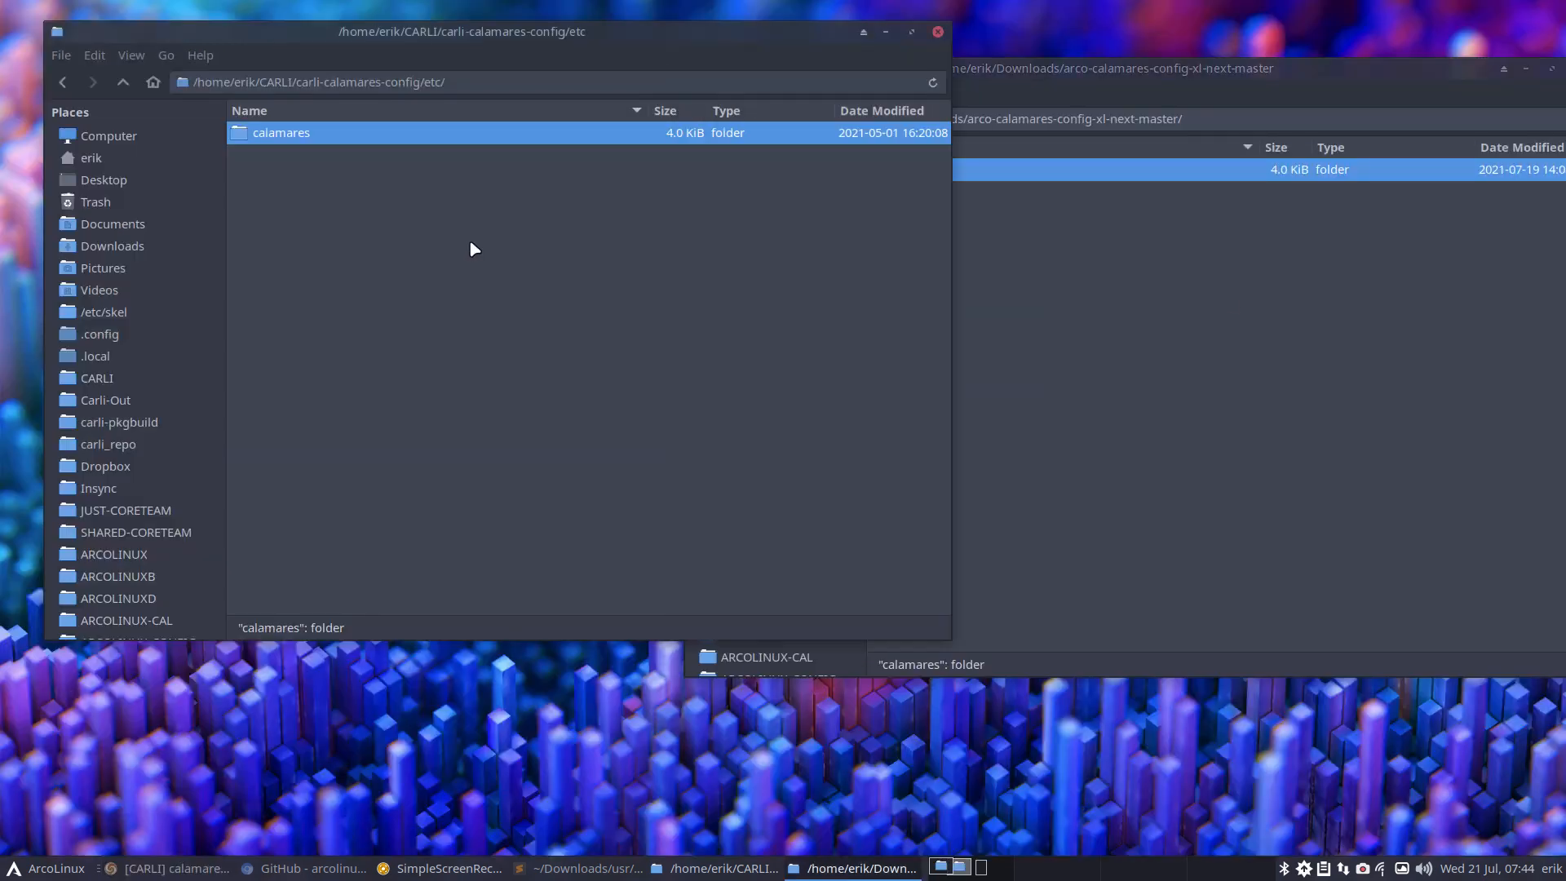
double_click(364, 130)
double_click(363, 133)
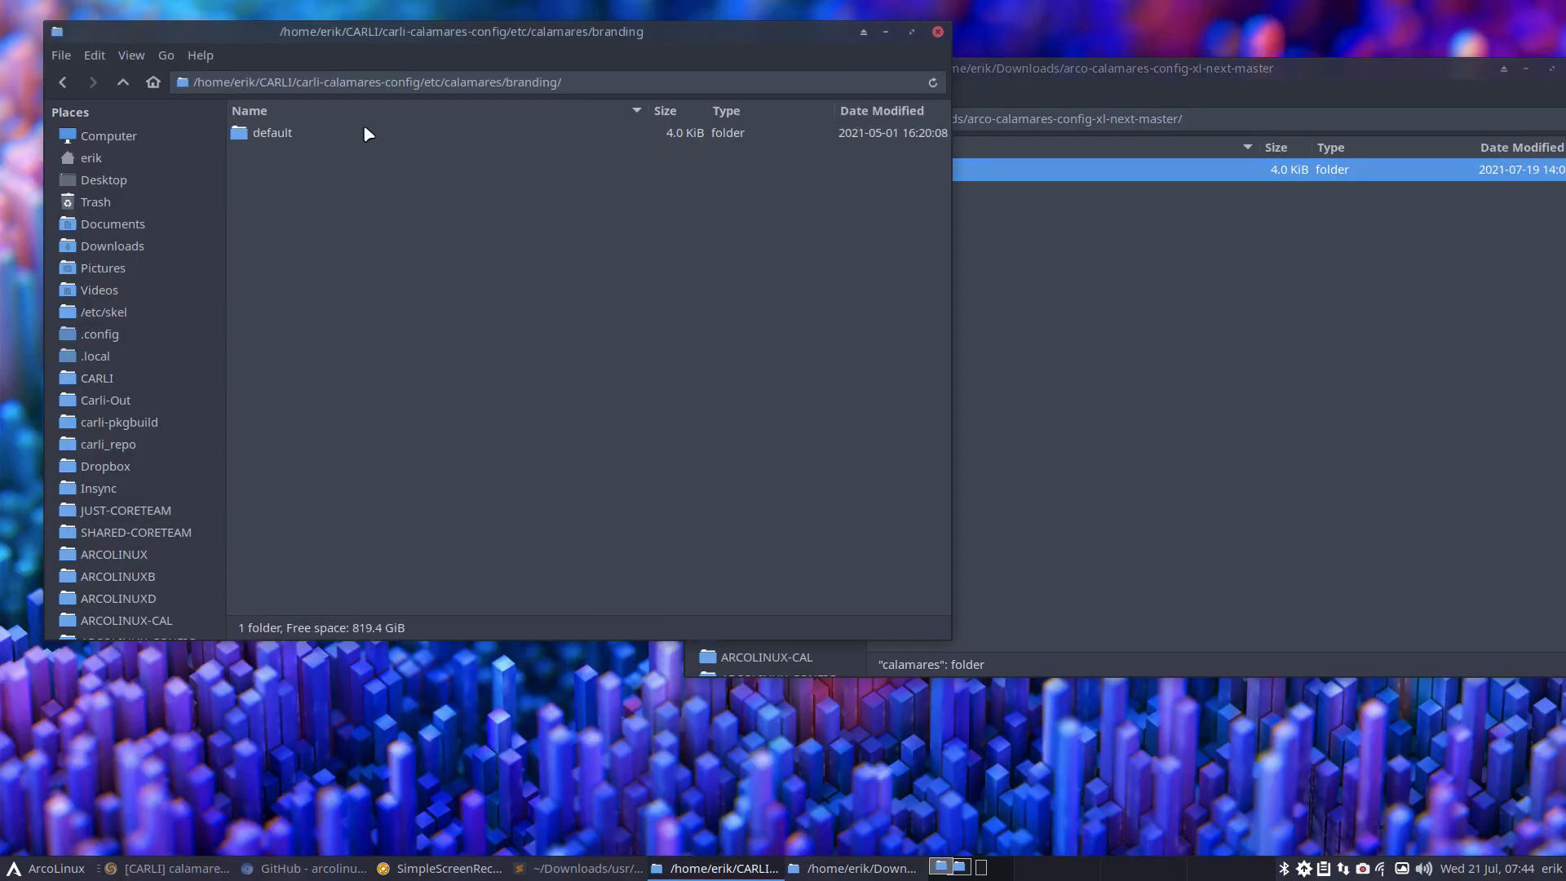
click(363, 133)
Rename the arcolinuxnew folder in the downloaded calamares/branding directory to default
click(952, 172)
double_click(952, 173)
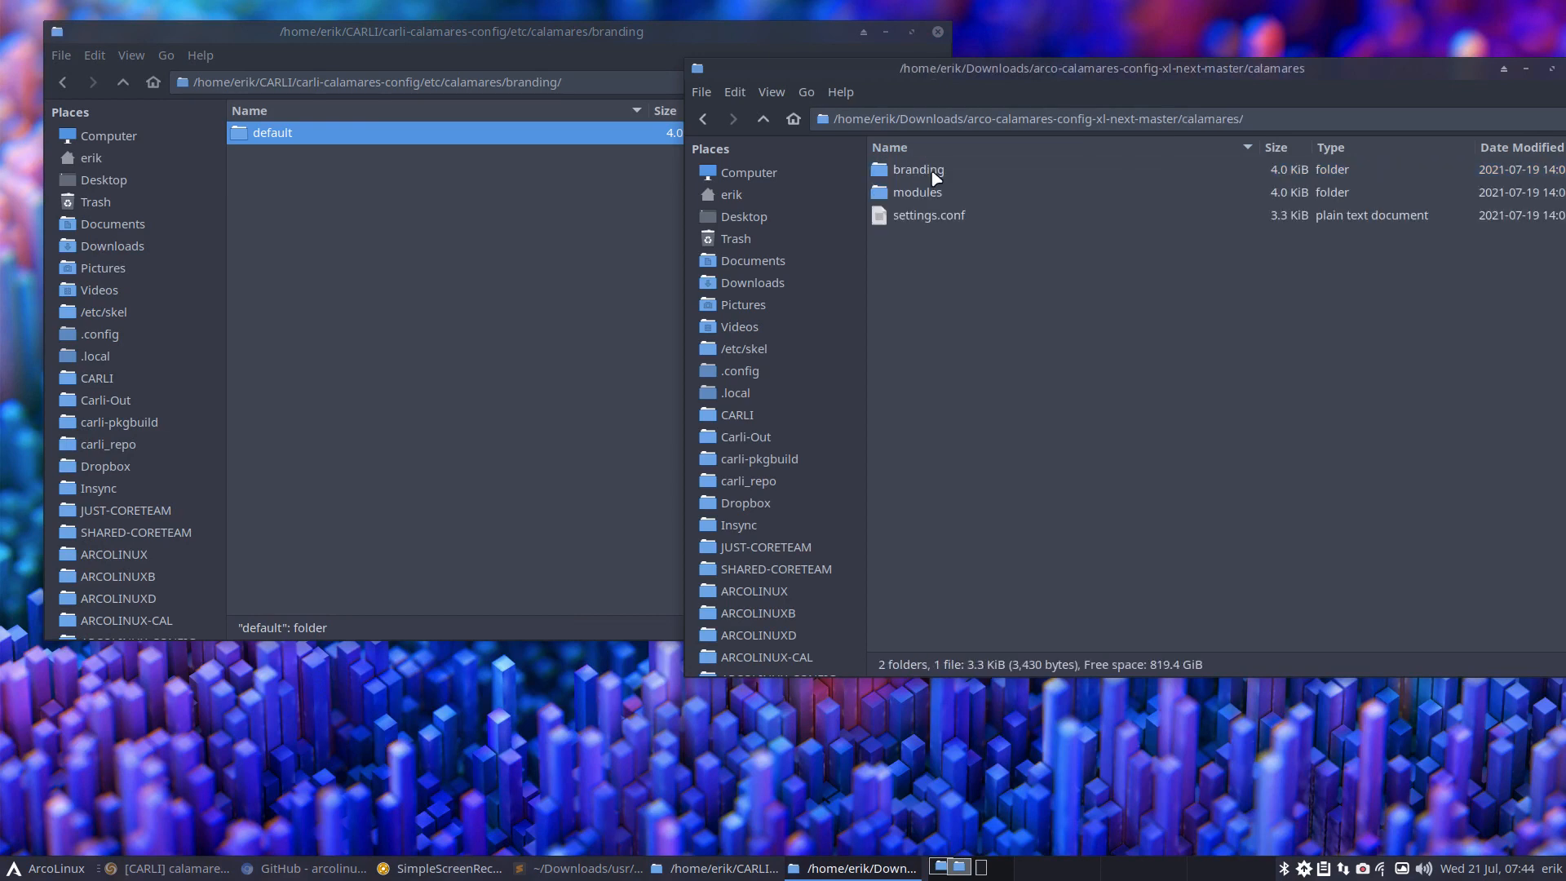
double_click(934, 171)
click(958, 179)
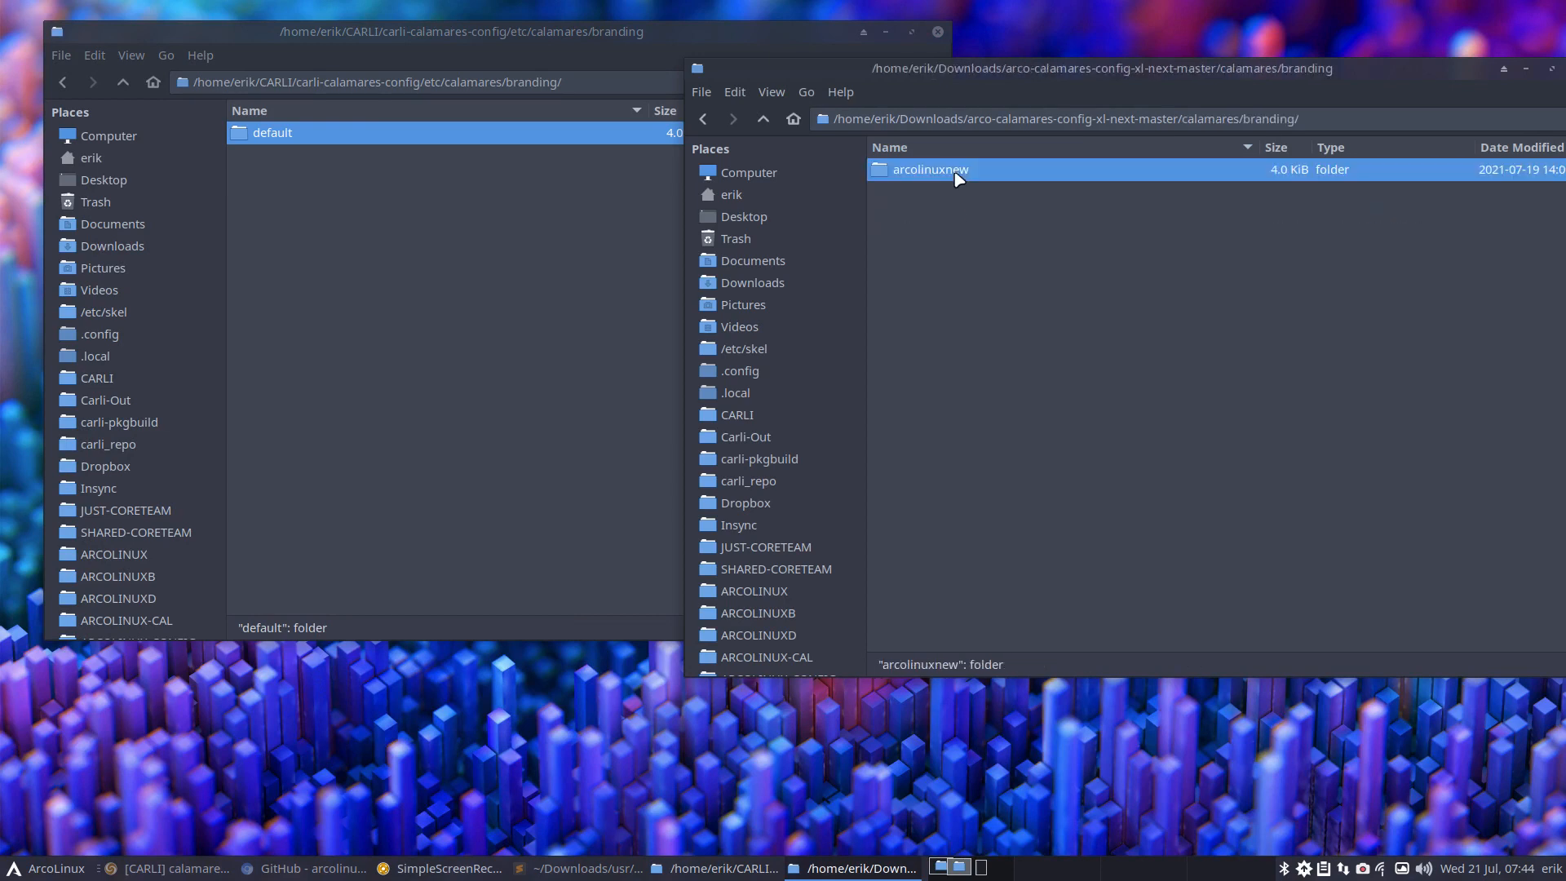
key(F2)
text(defa)
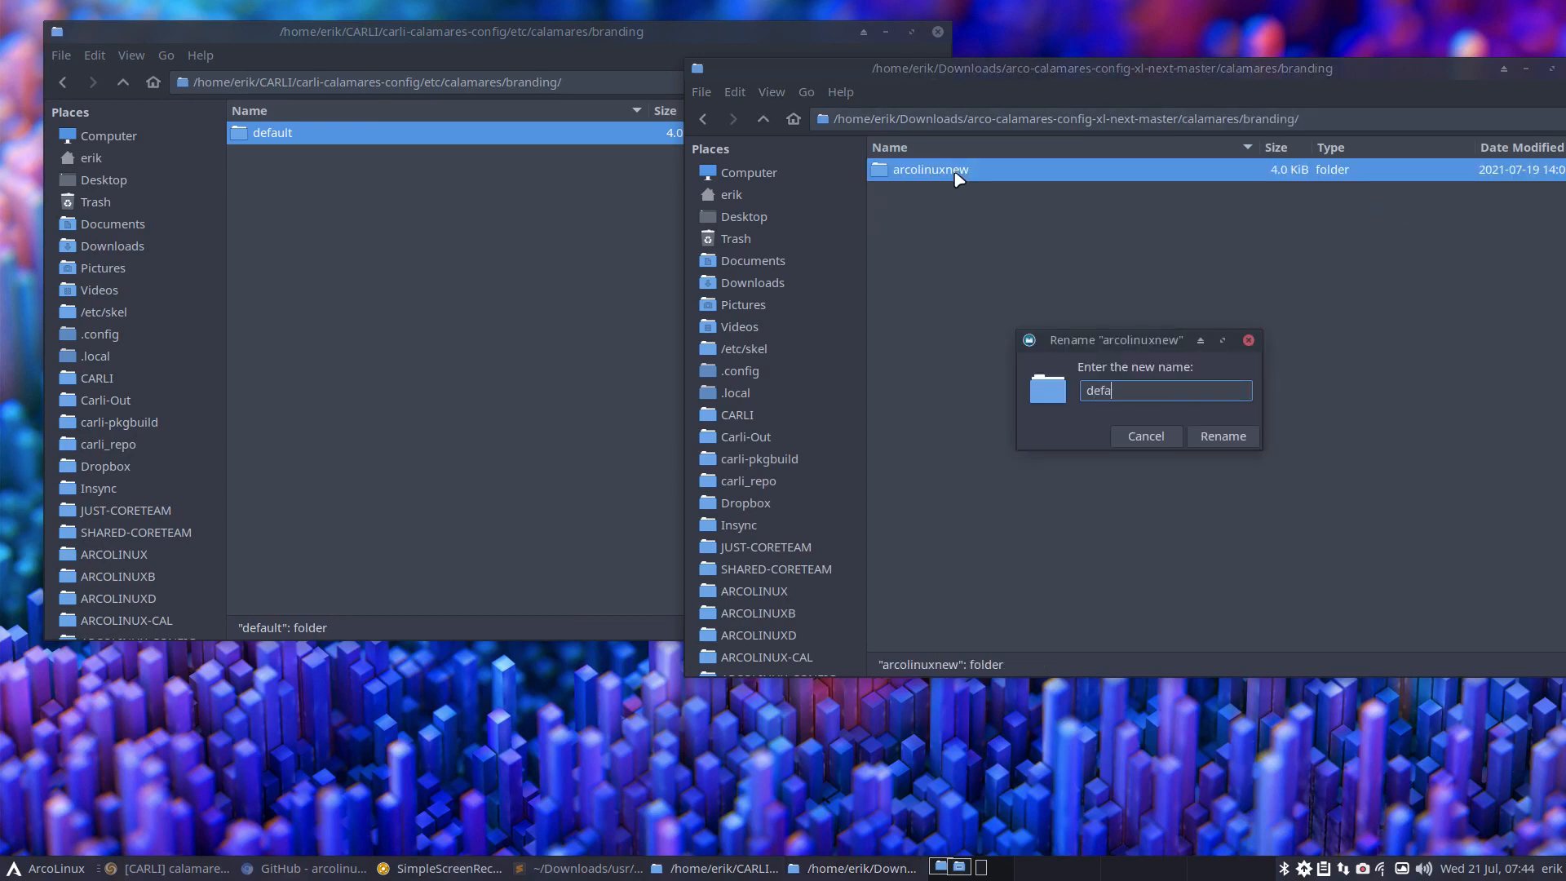
text(ult)
key(Return)
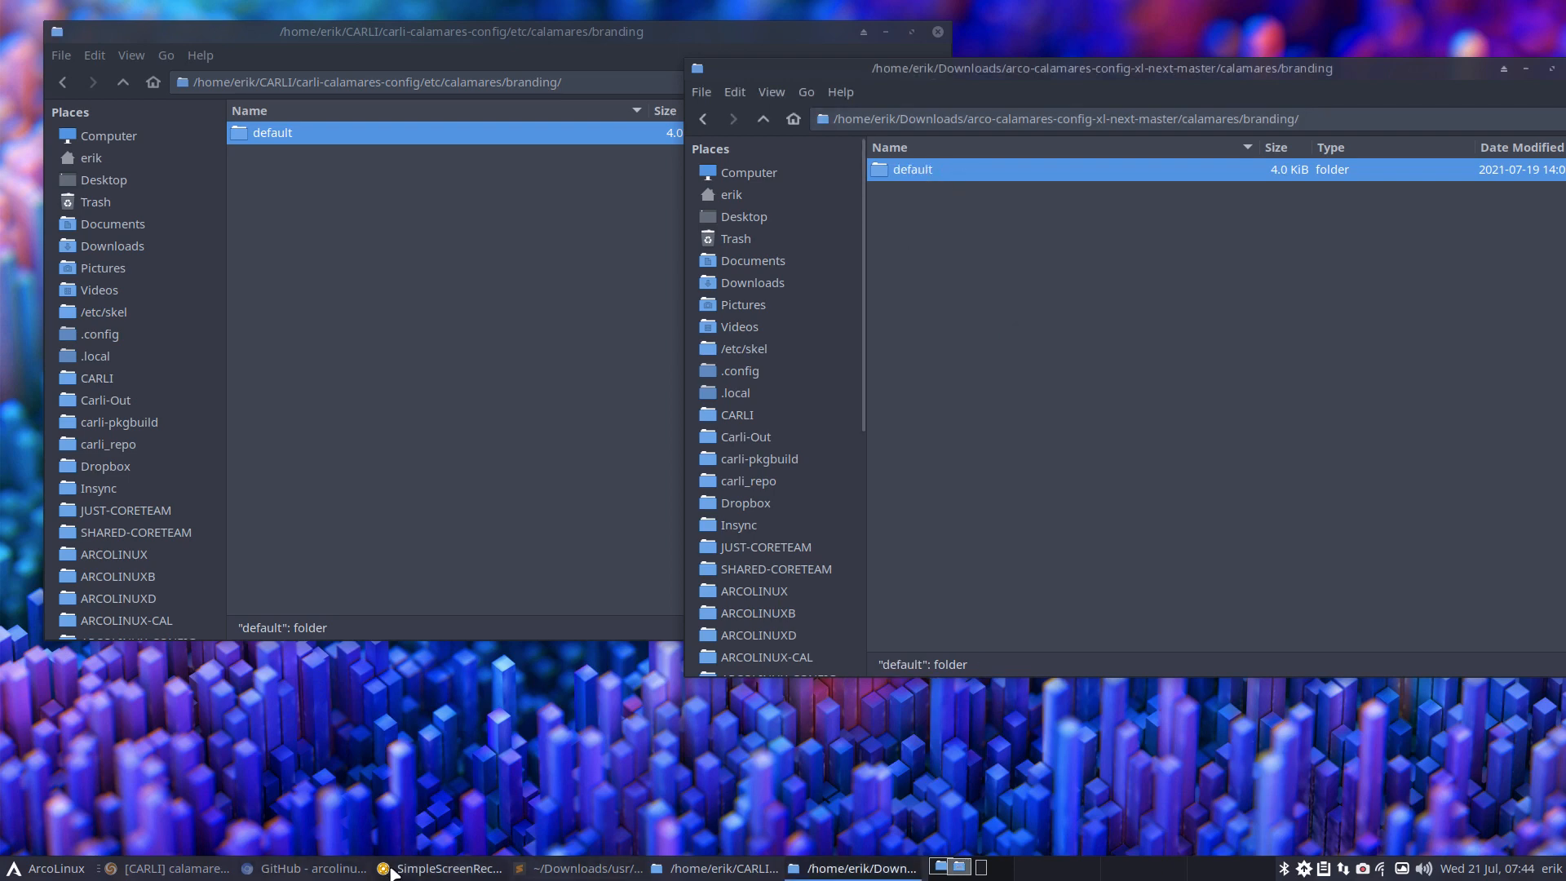
Switch back to Meld and refresh the folder comparison
click(214, 874)
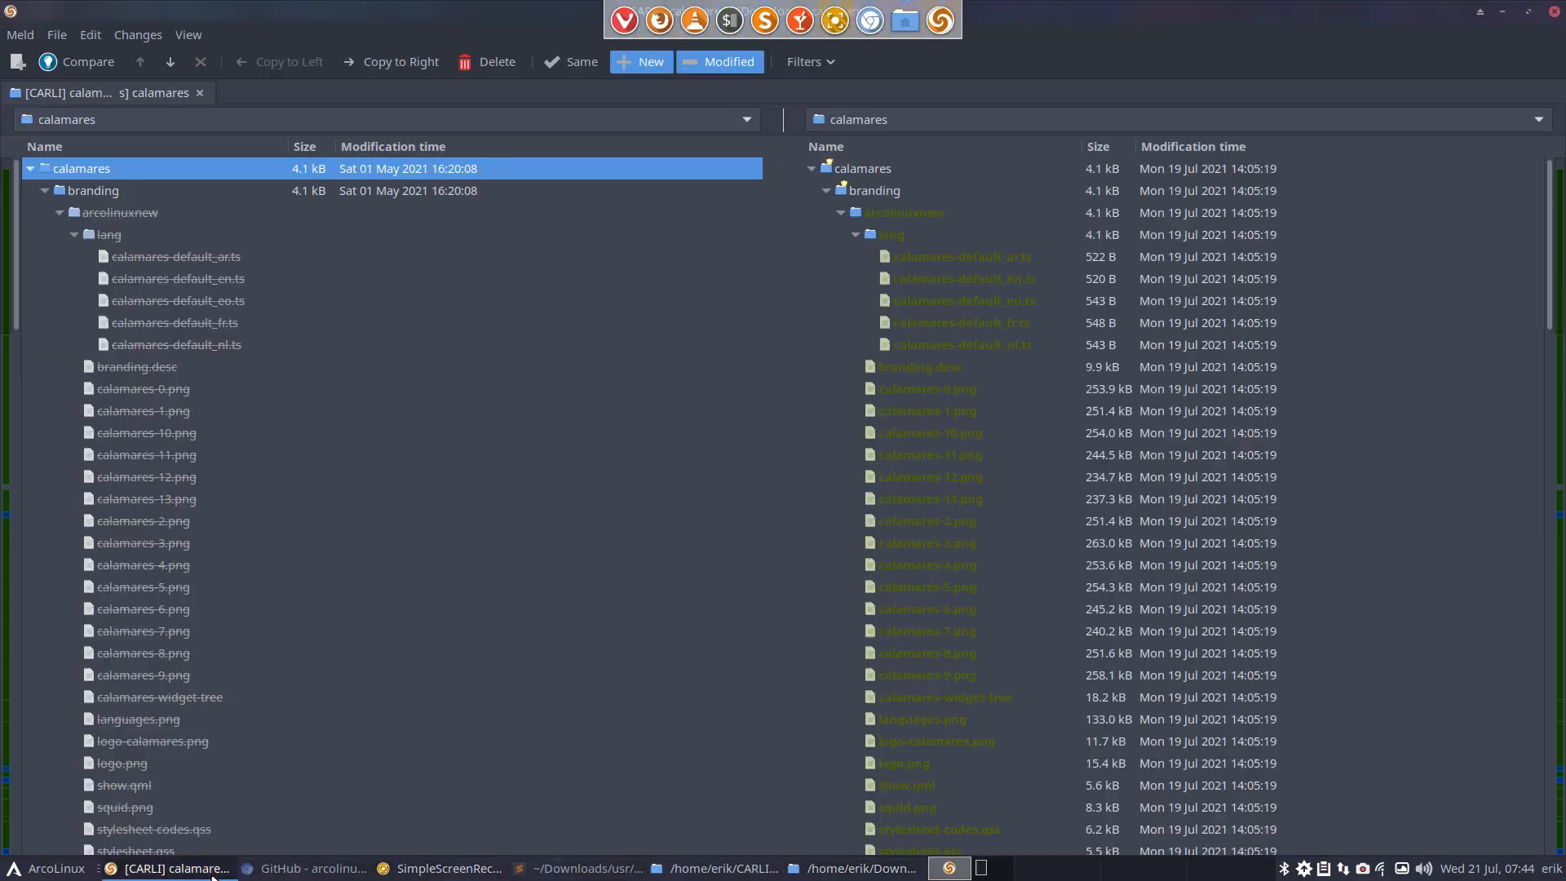
click(189, 35)
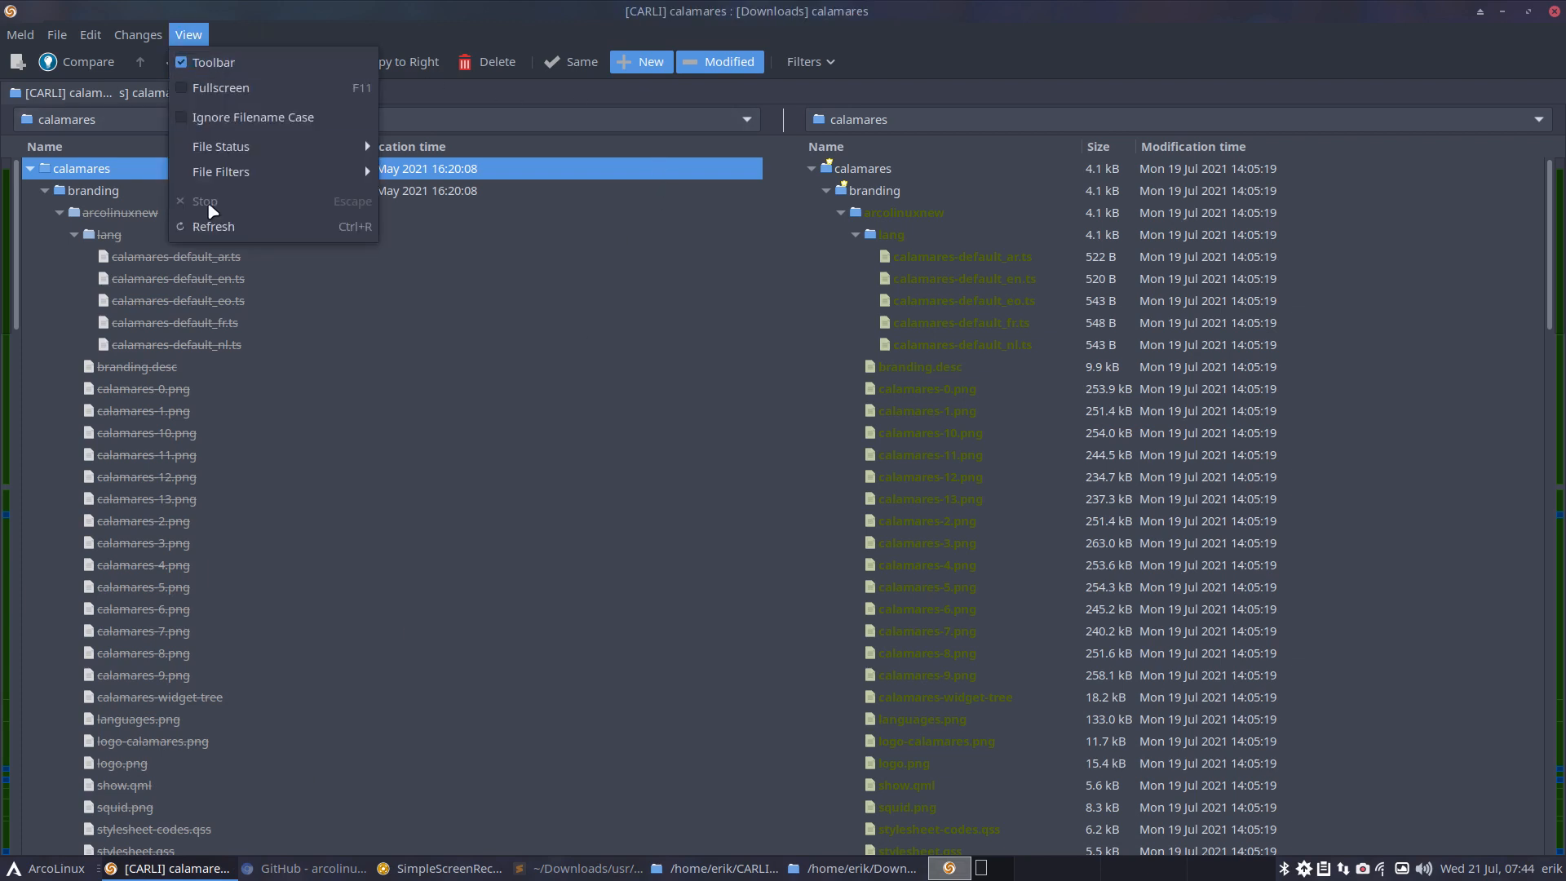
click(225, 222)
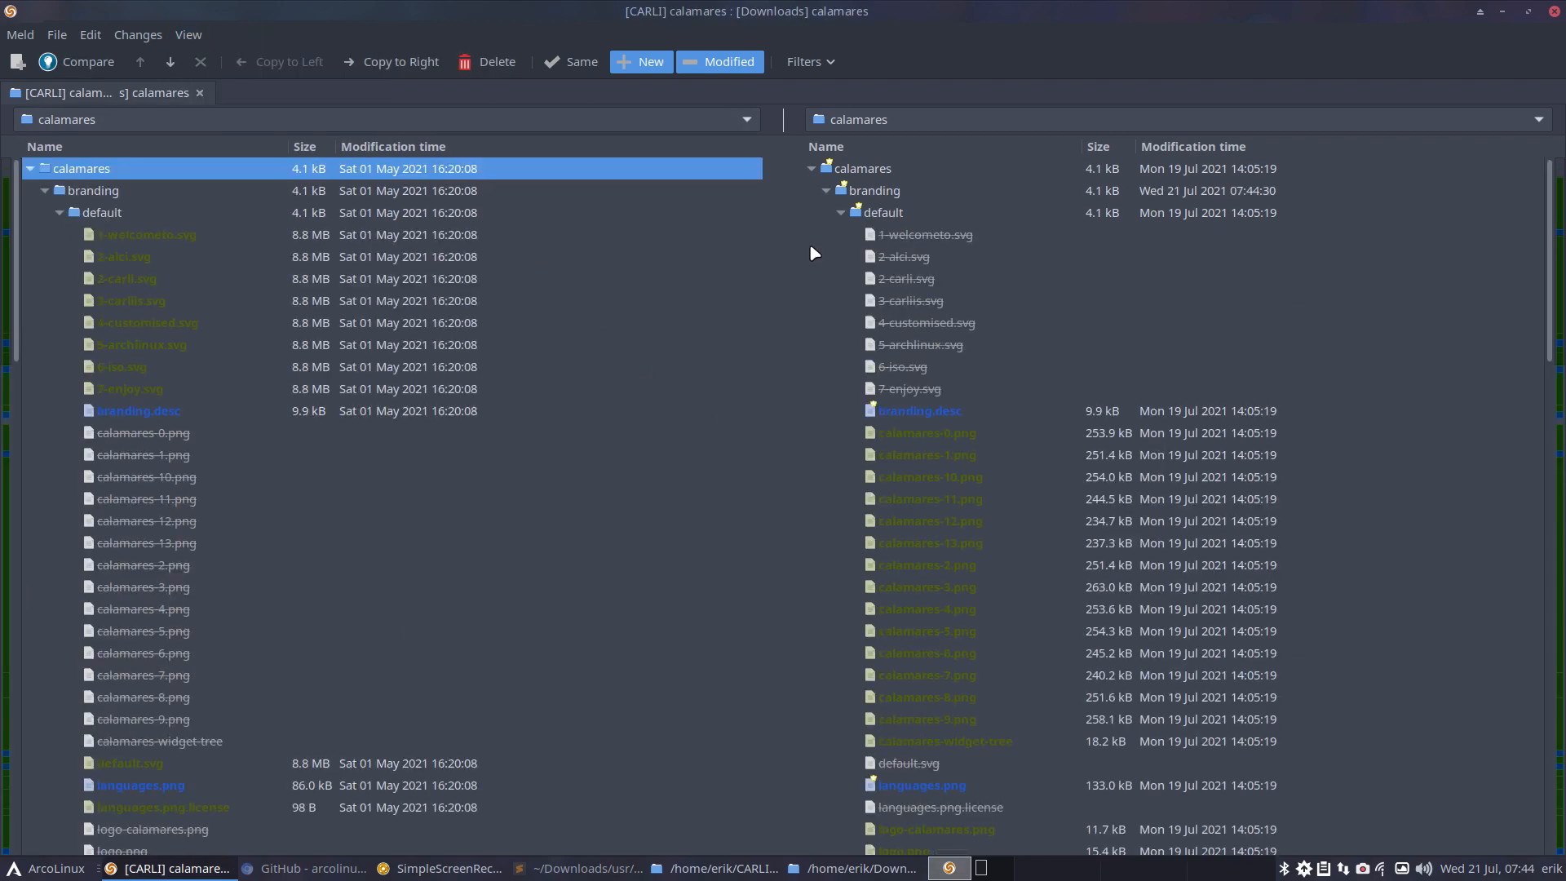
Collapse the branding default folder and the modules folder, and check settings.conf on both sides
click(840, 212)
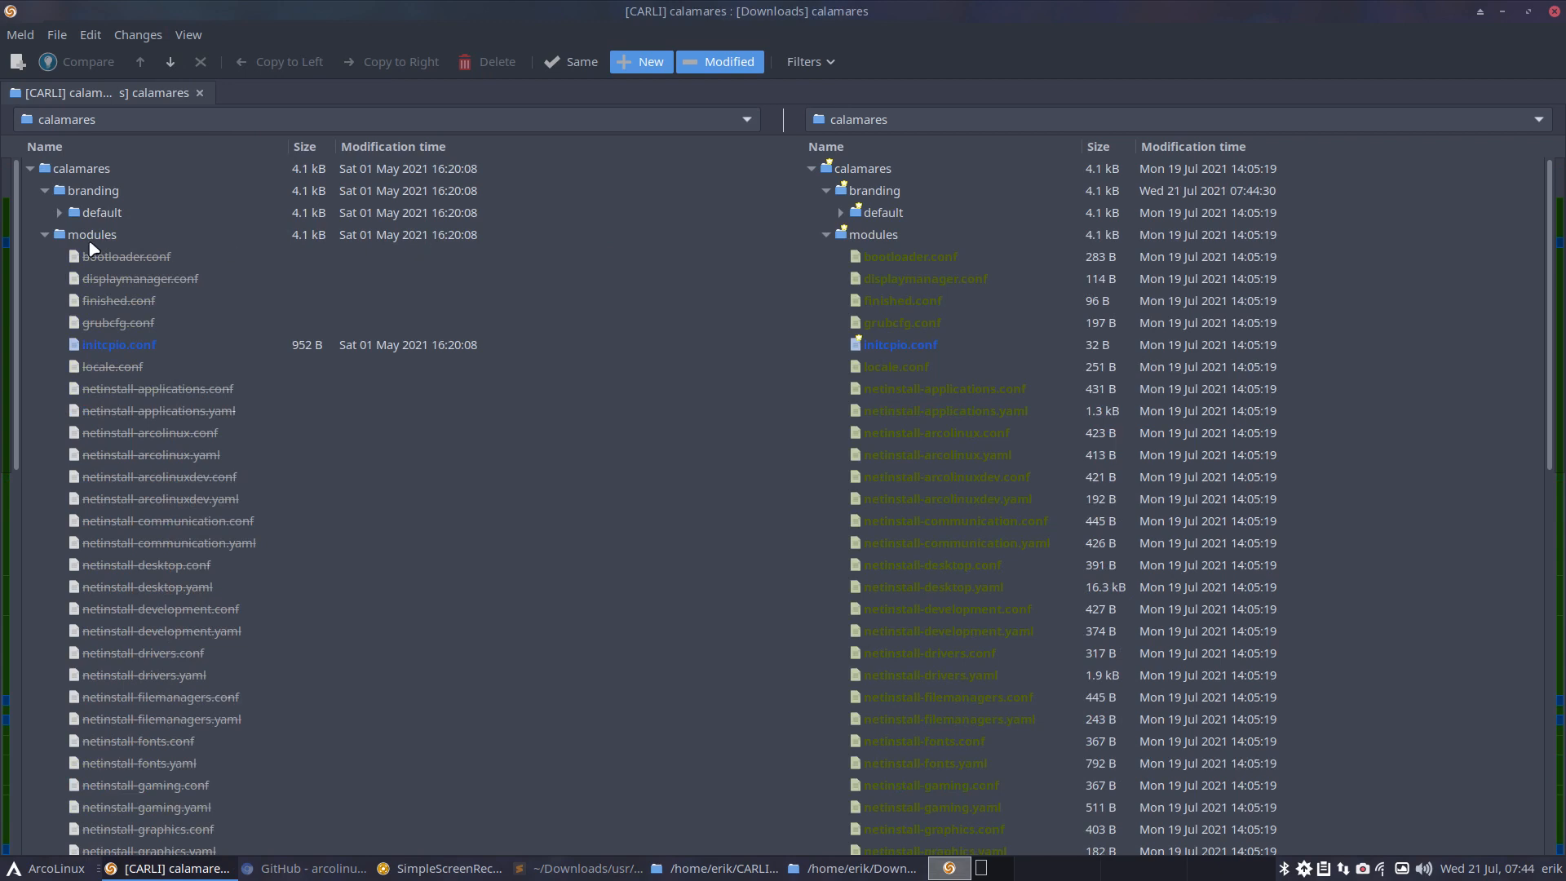
click(45, 235)
click(114, 256)
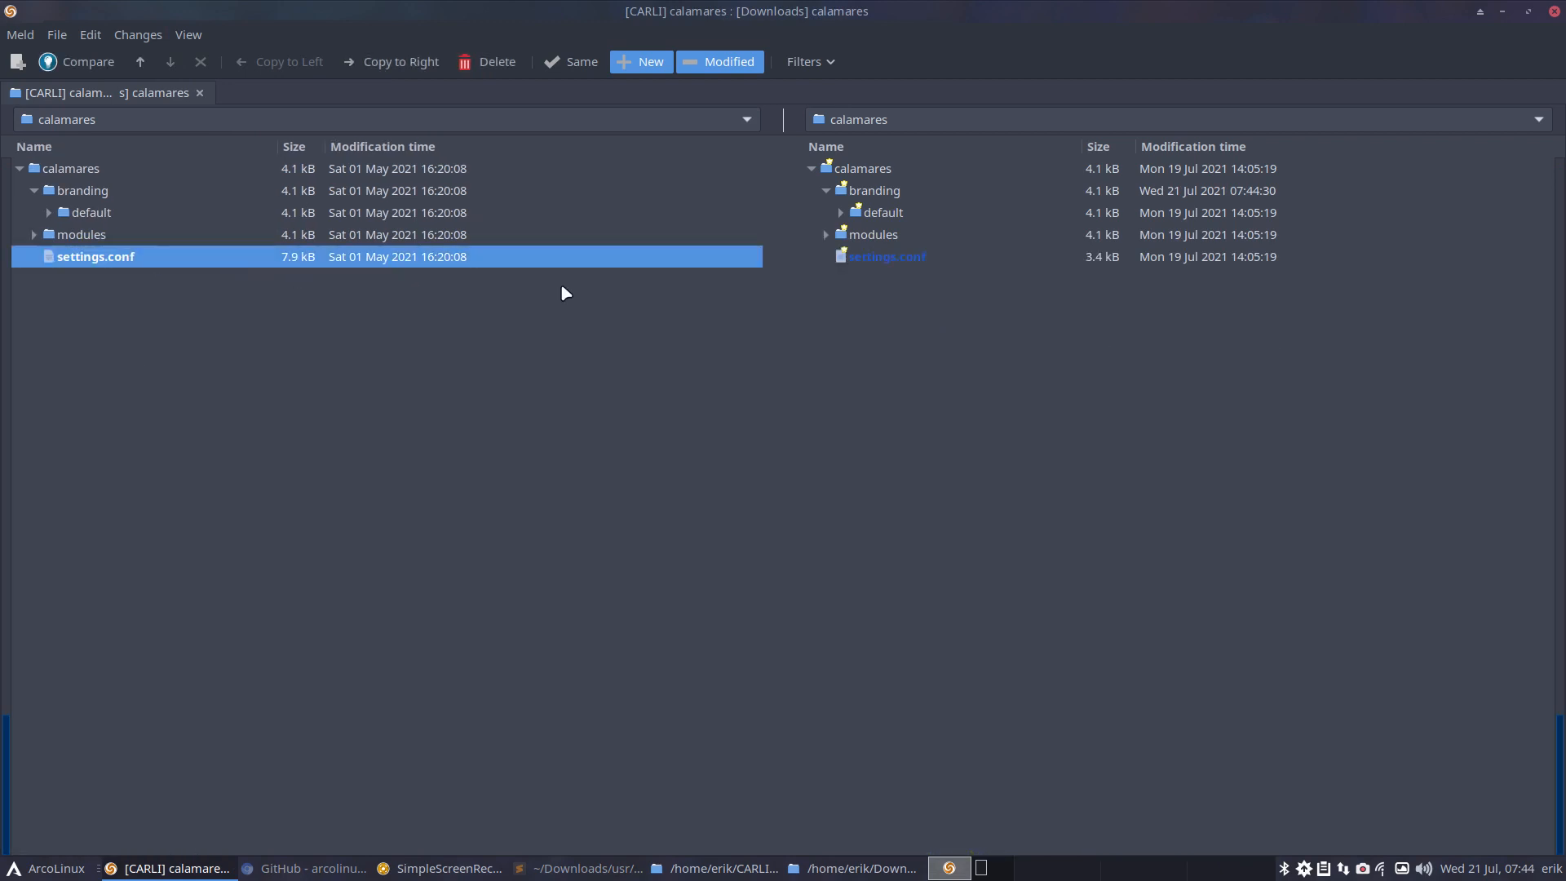
click(912, 259)
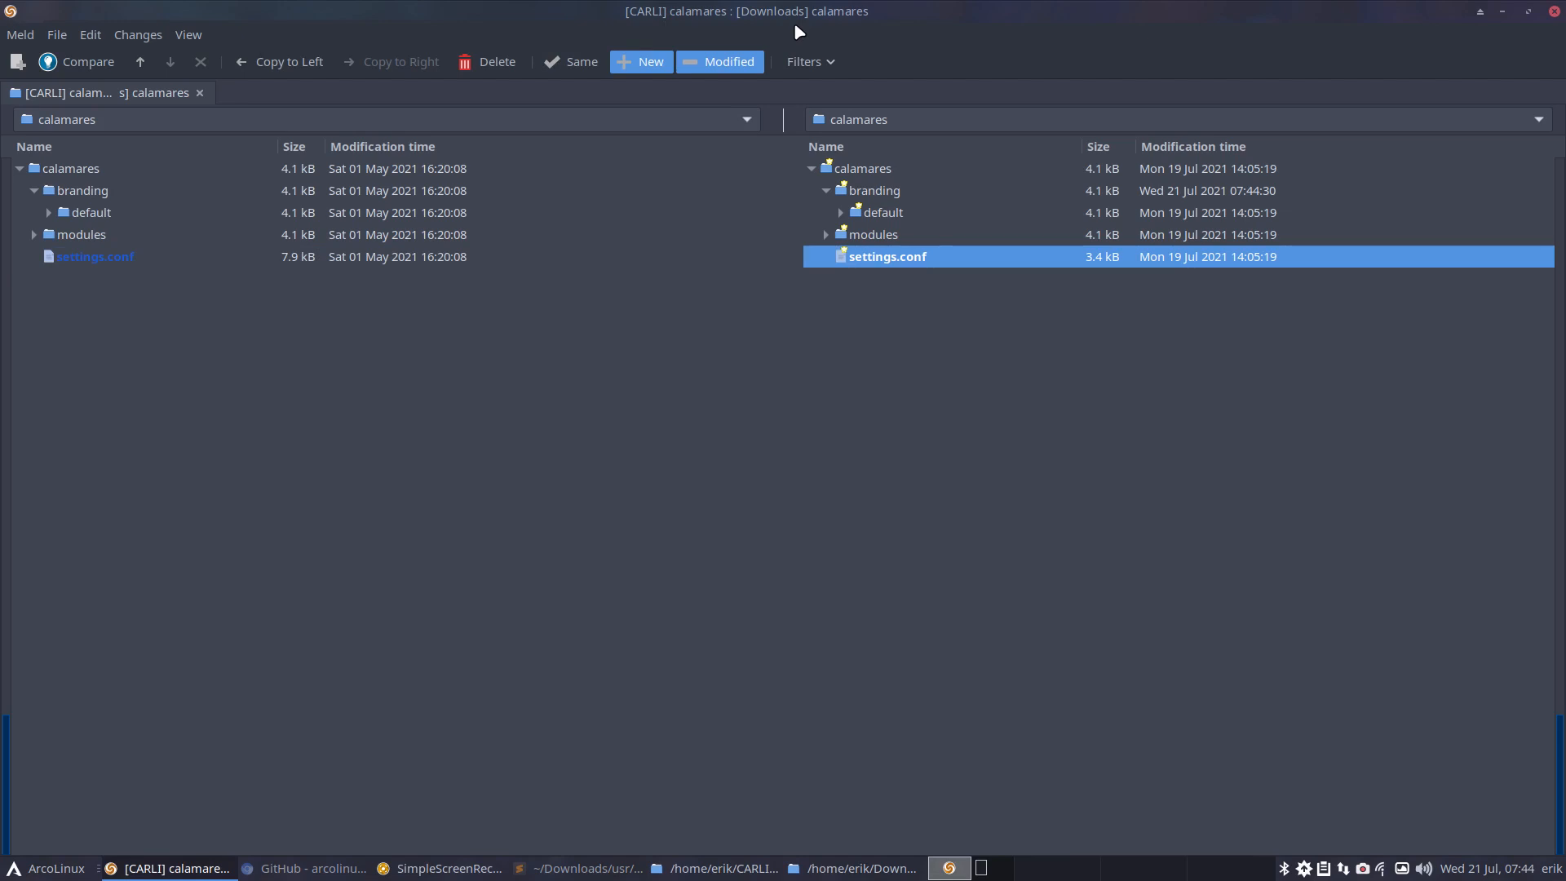
Expand the modules folder and locate the differing initcpio.conf and packages.conf files
click(34, 235)
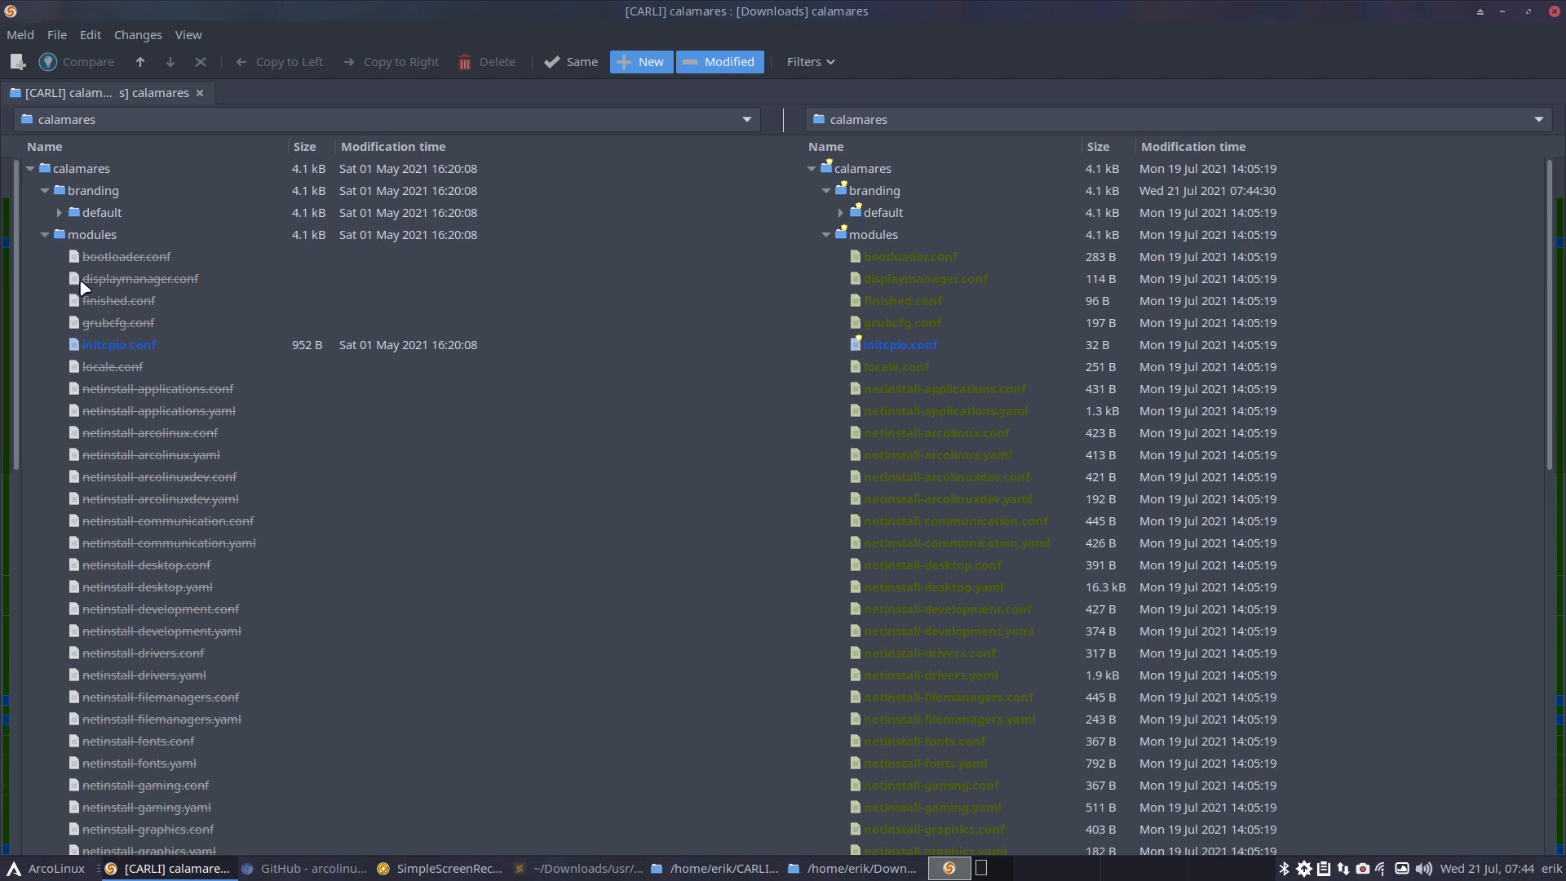
click(919, 356)
click(962, 349)
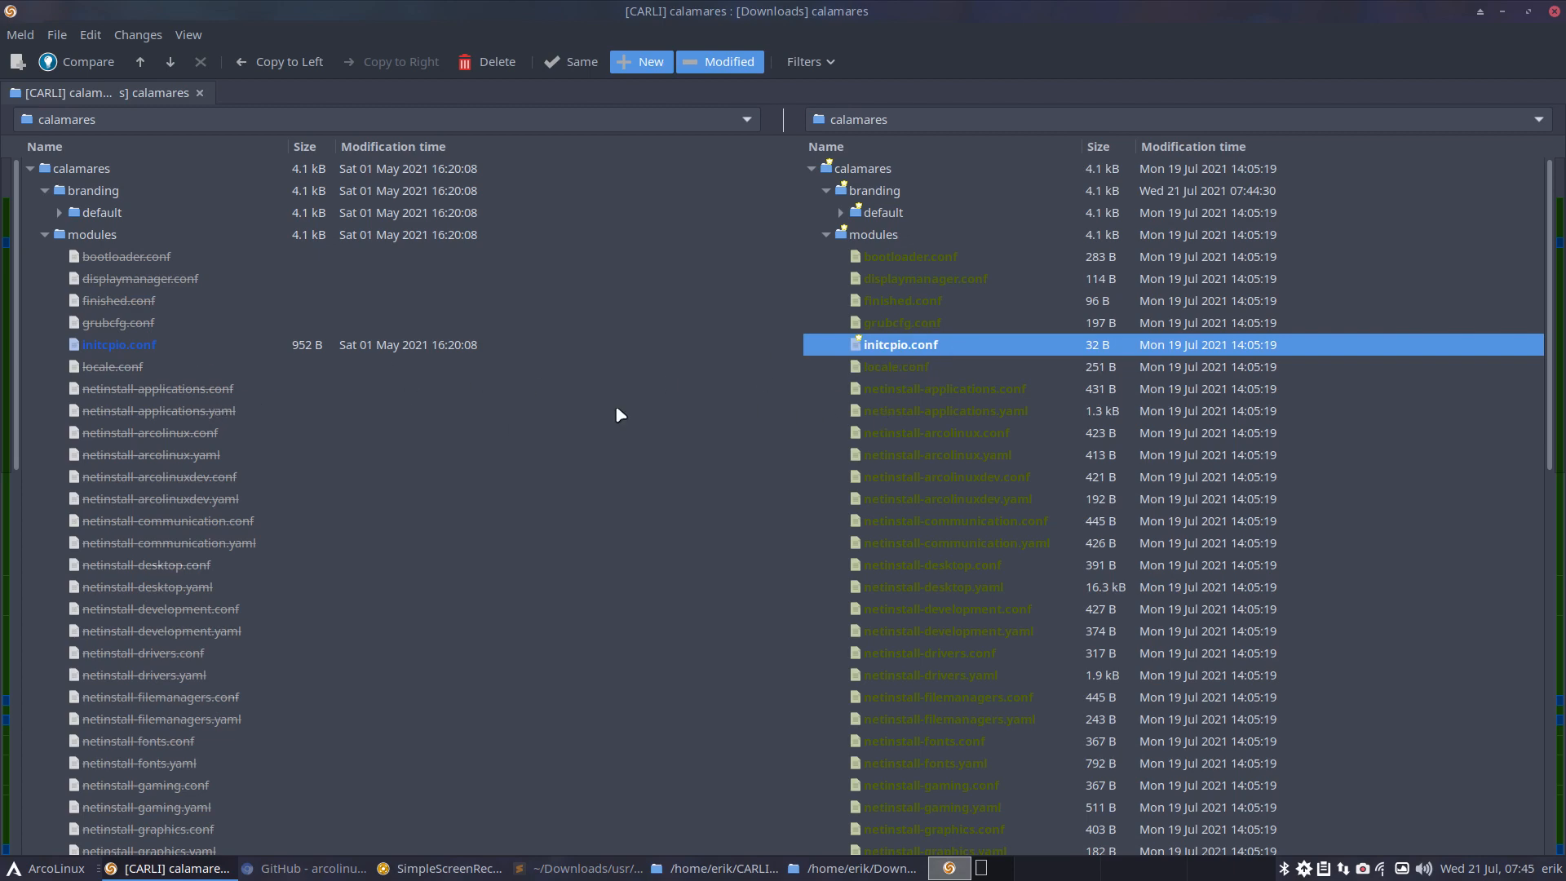
scroll(195, 406, down, 10)
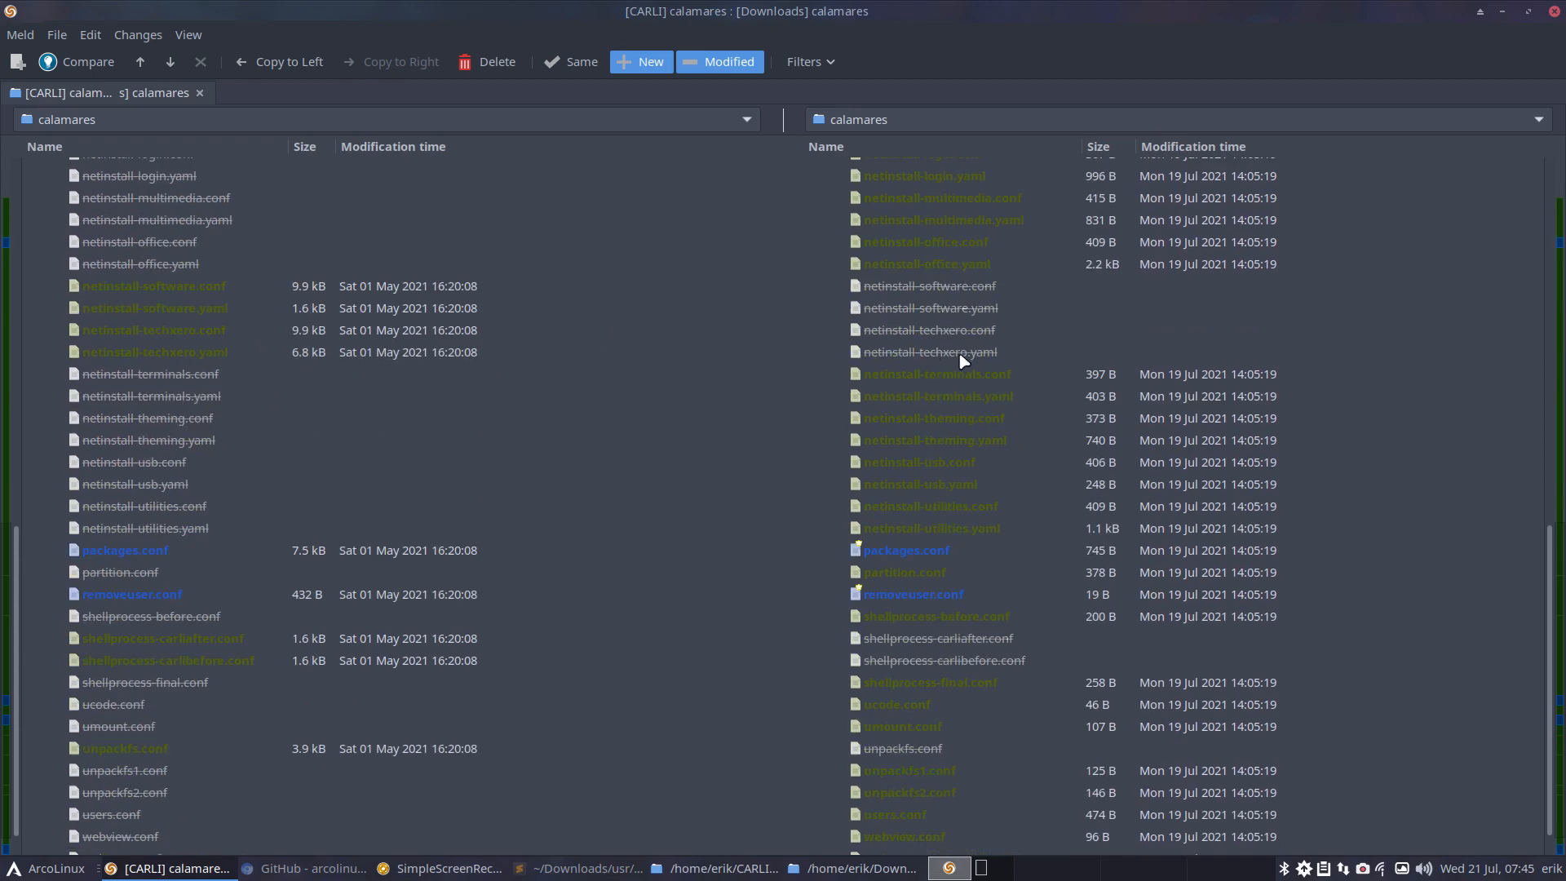
click(908, 551)
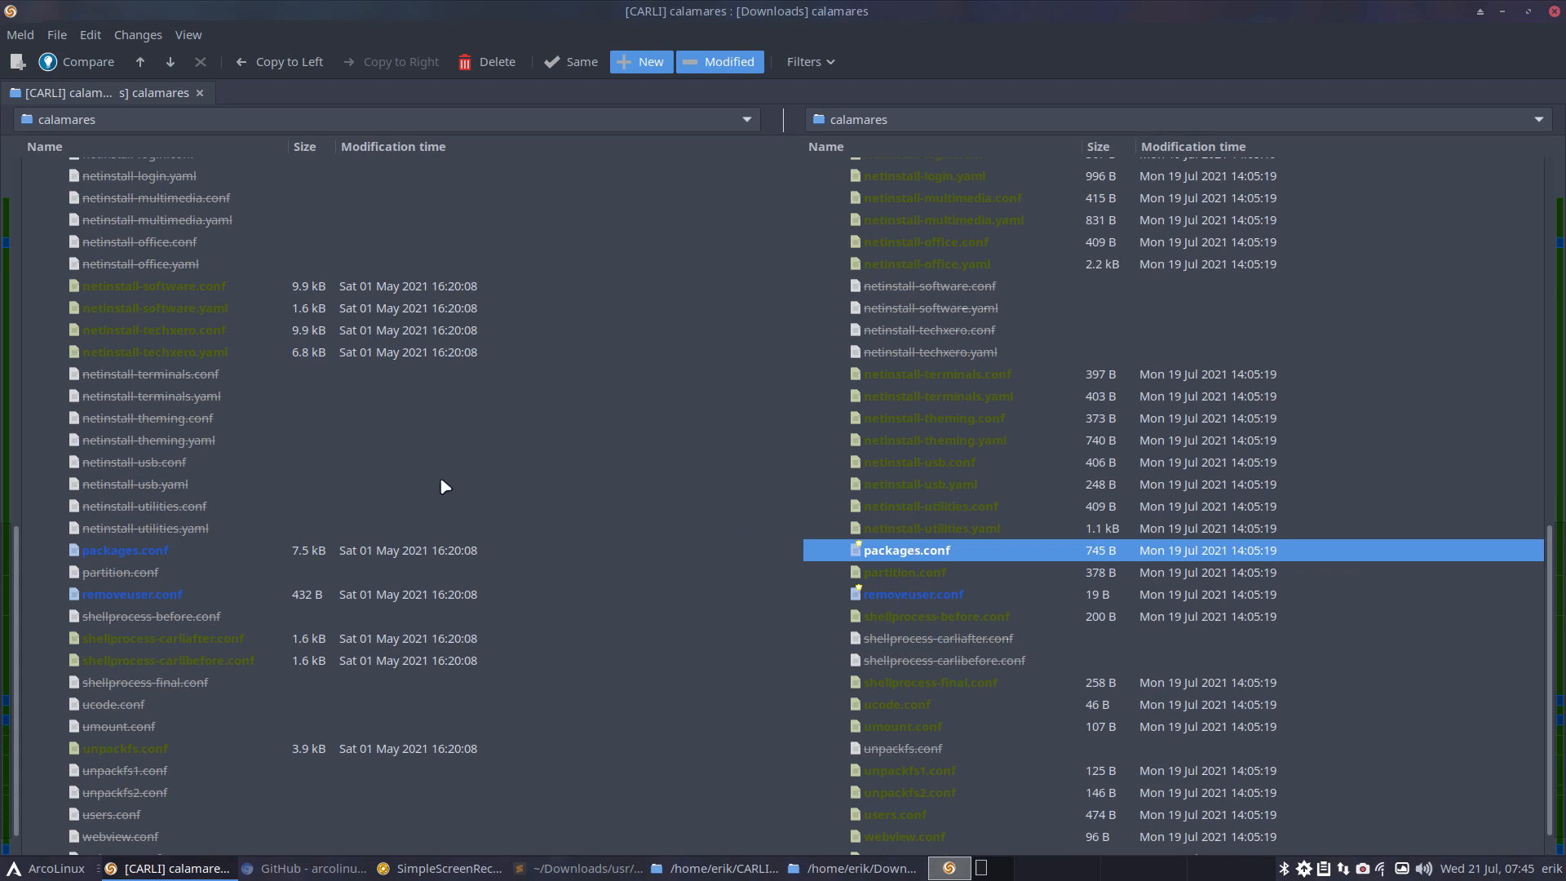
Compare the two removeuser.conf files, examining the comment lines above the username setting, then close the file comparison
double_click(905, 594)
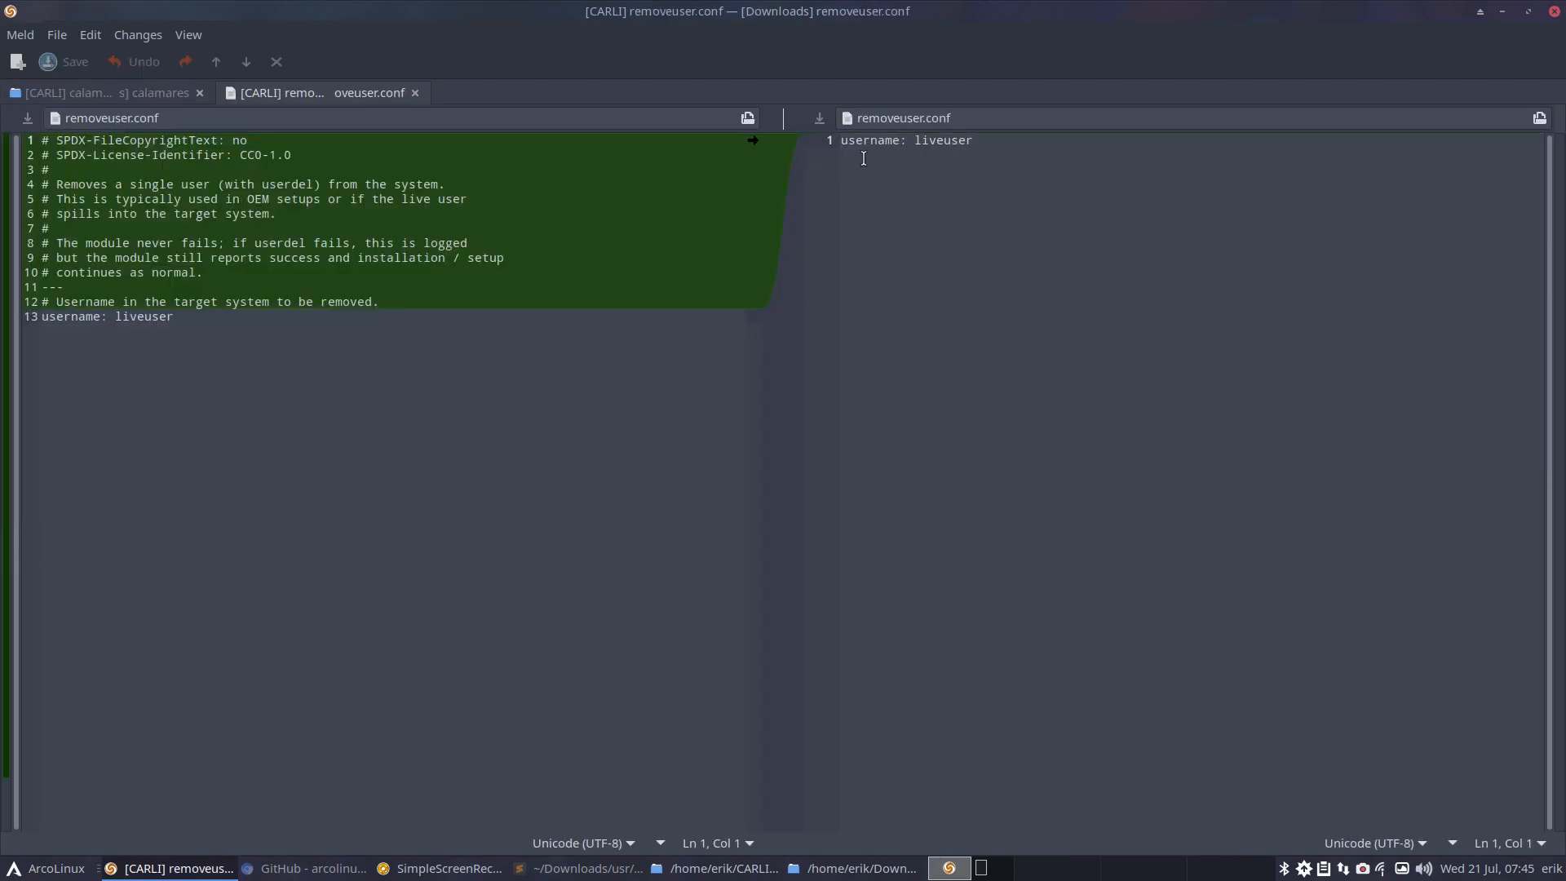
drag(391, 299, 12, 119)
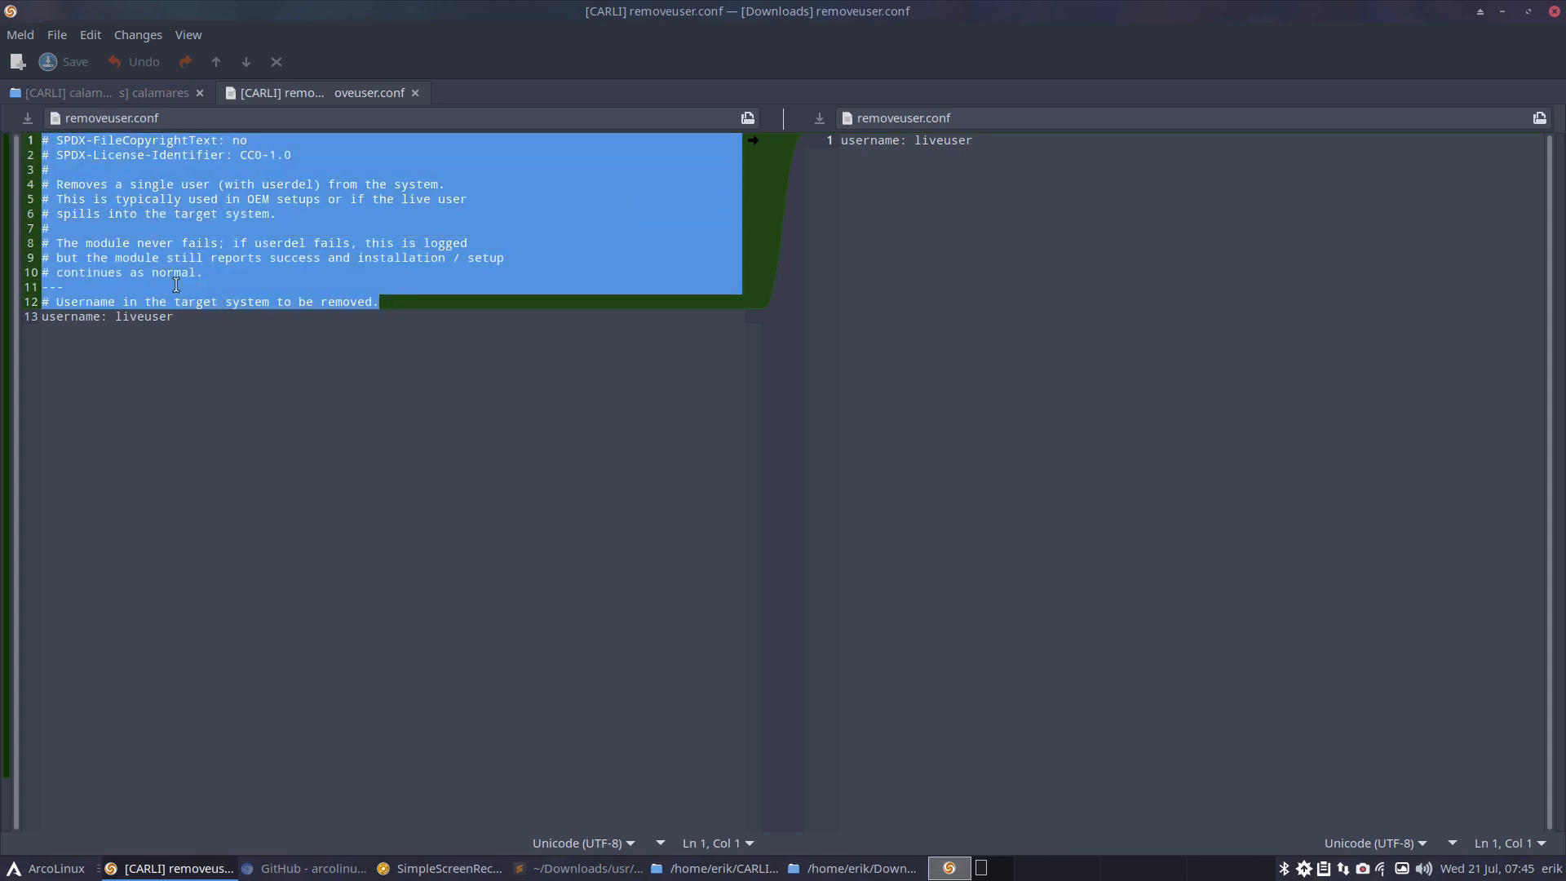
click(161, 244)
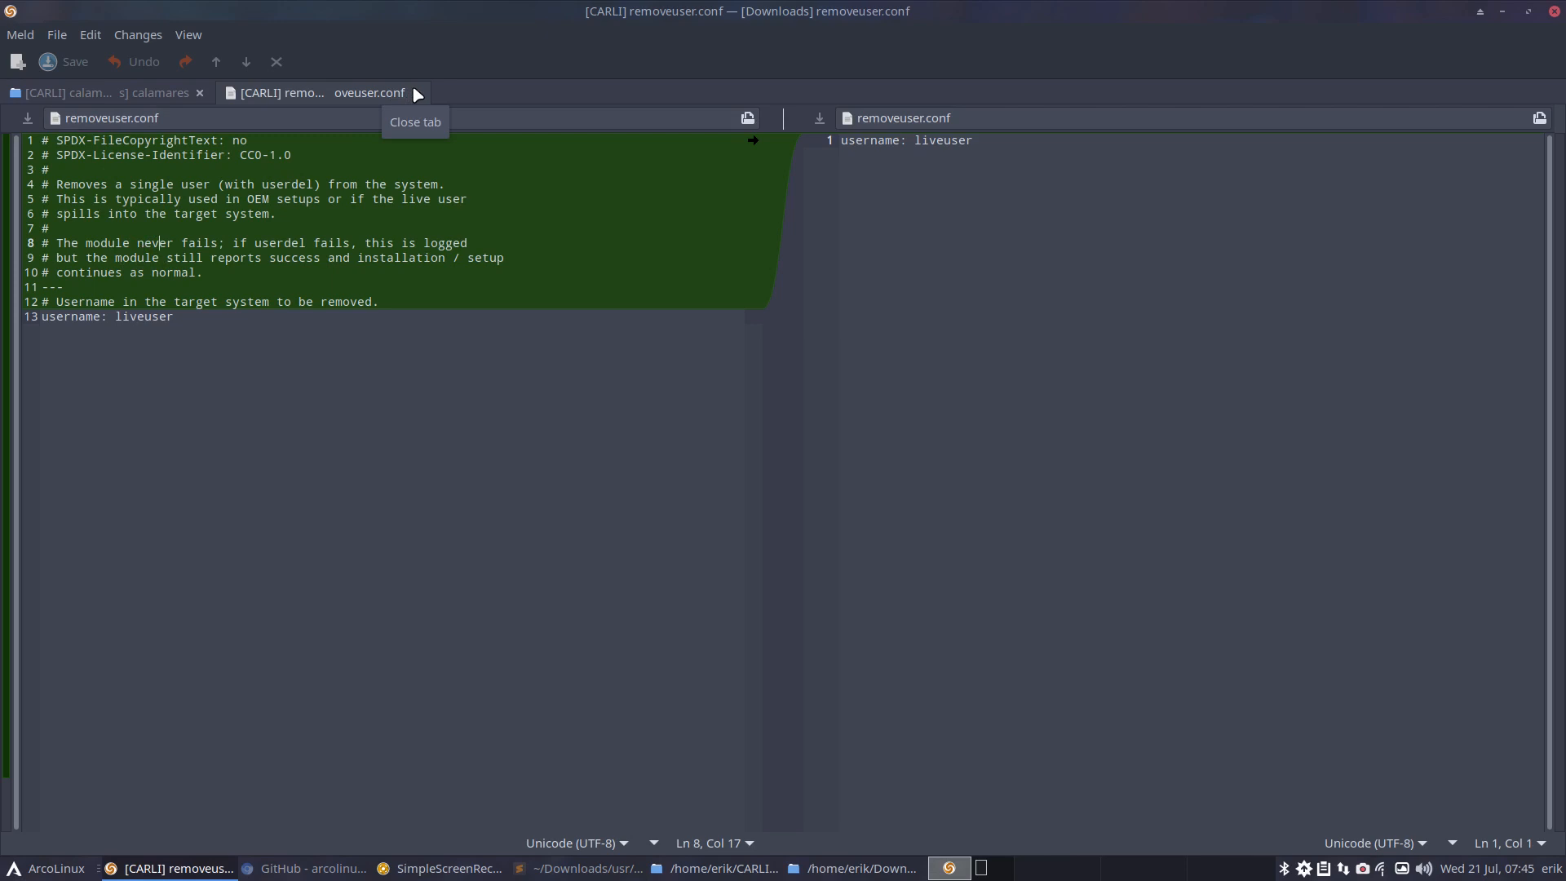
drag(417, 287, 40, 137)
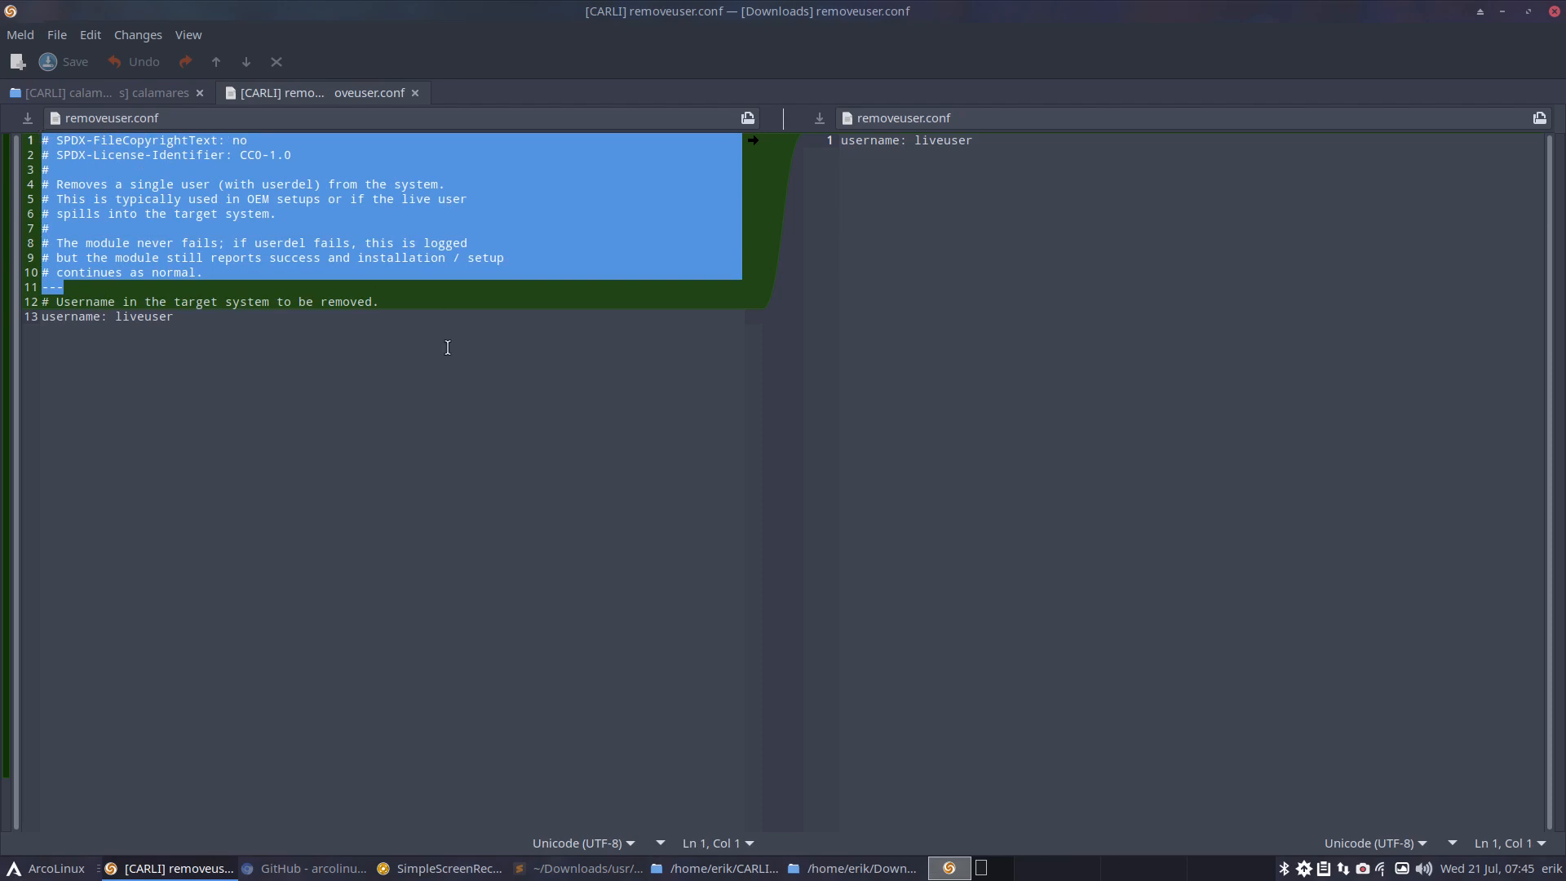
click(905, 170)
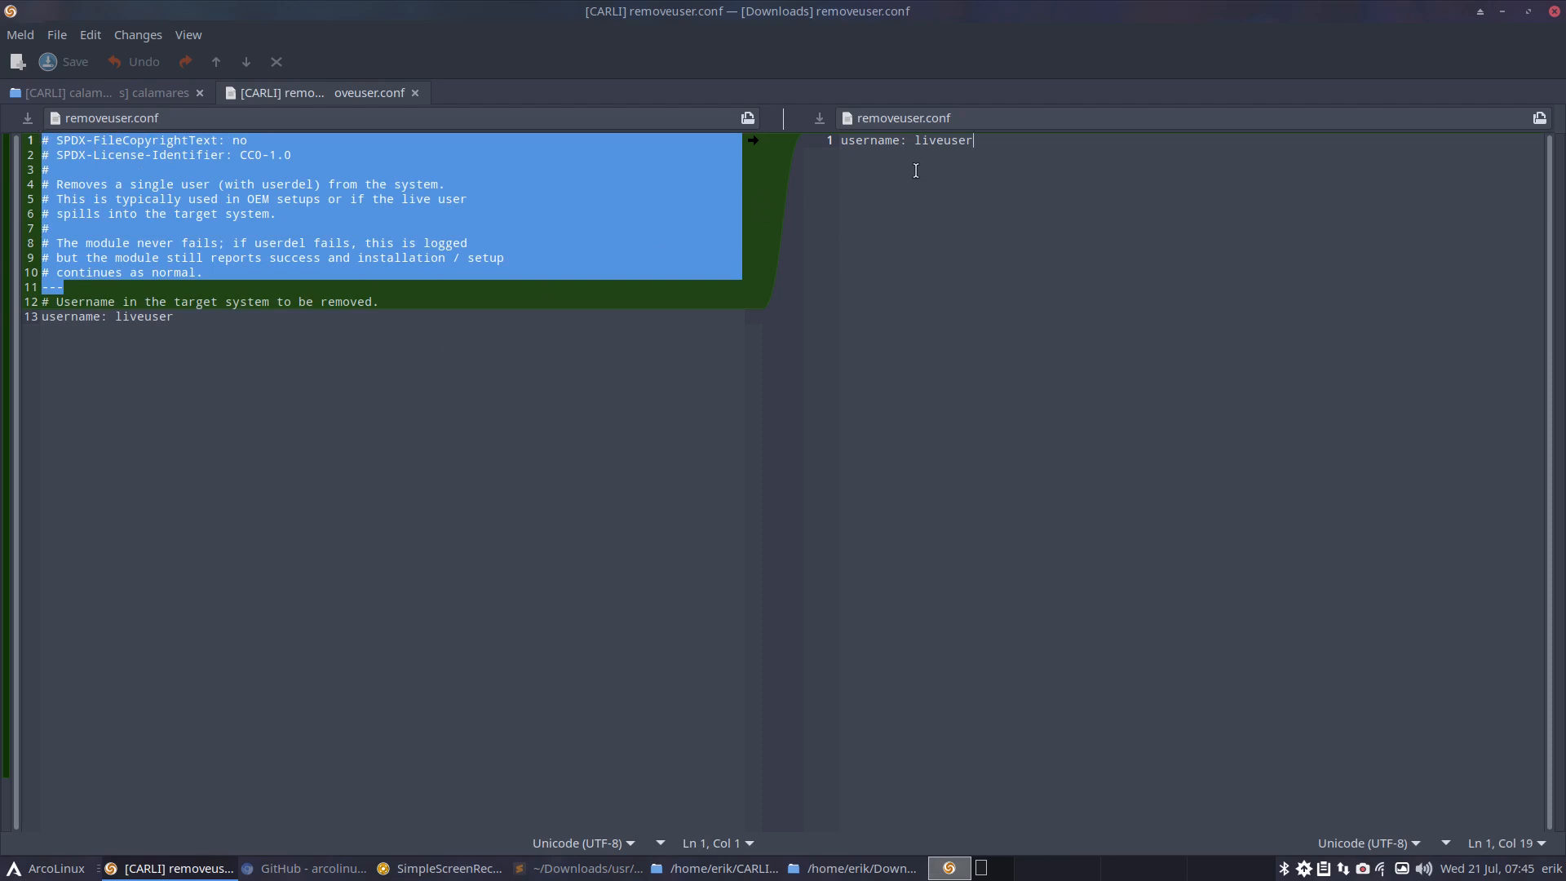
click(415, 92)
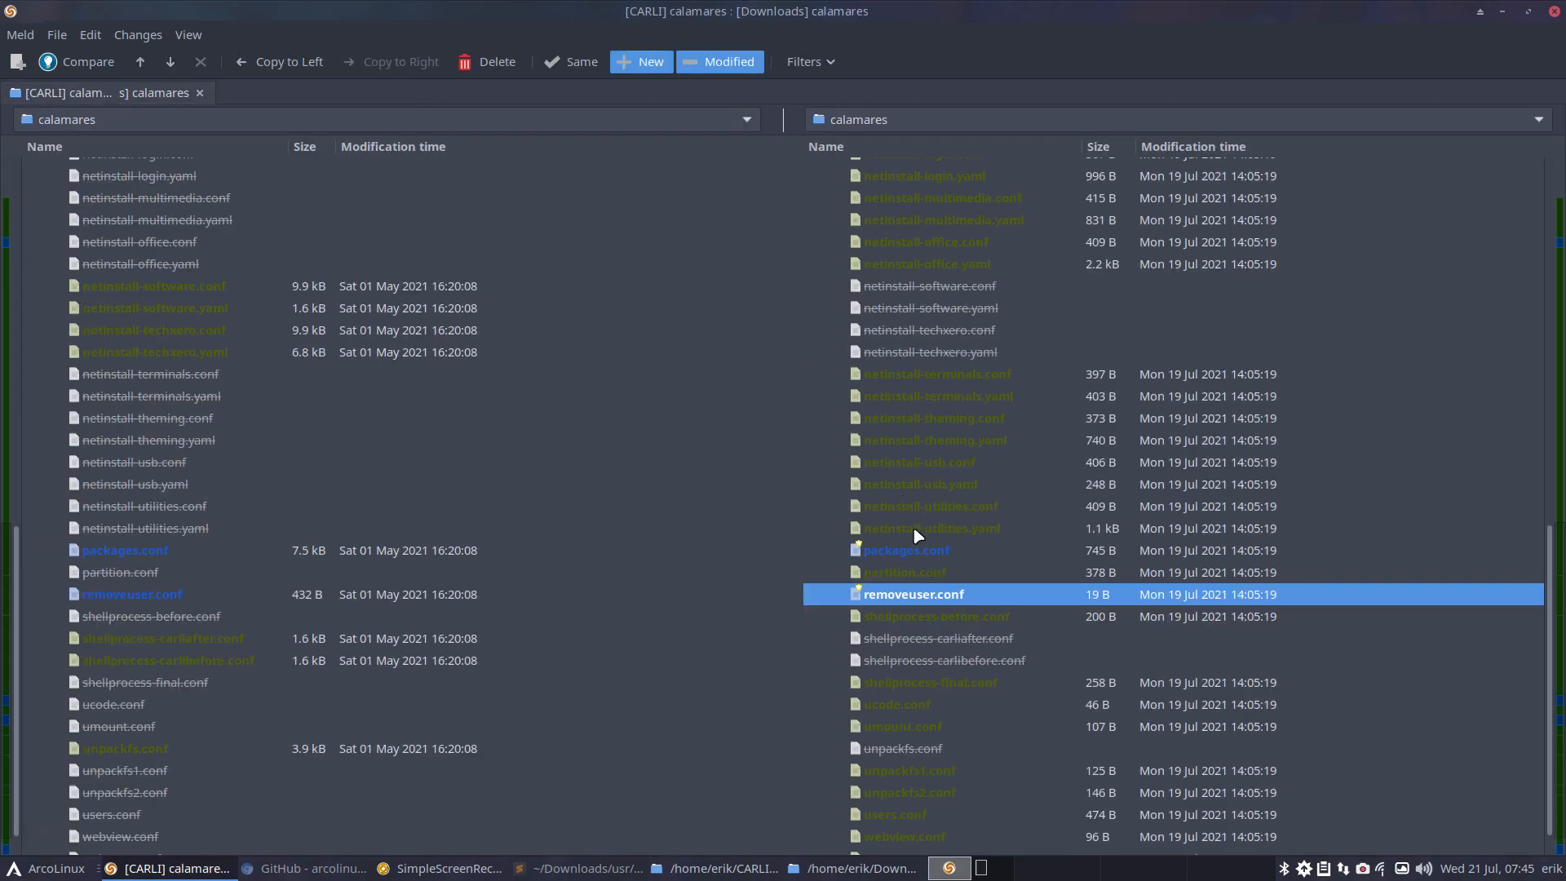
Compare the two packages.conf files, examining the try_remove package lists on both sides, then close the file comparison
double_click(907, 549)
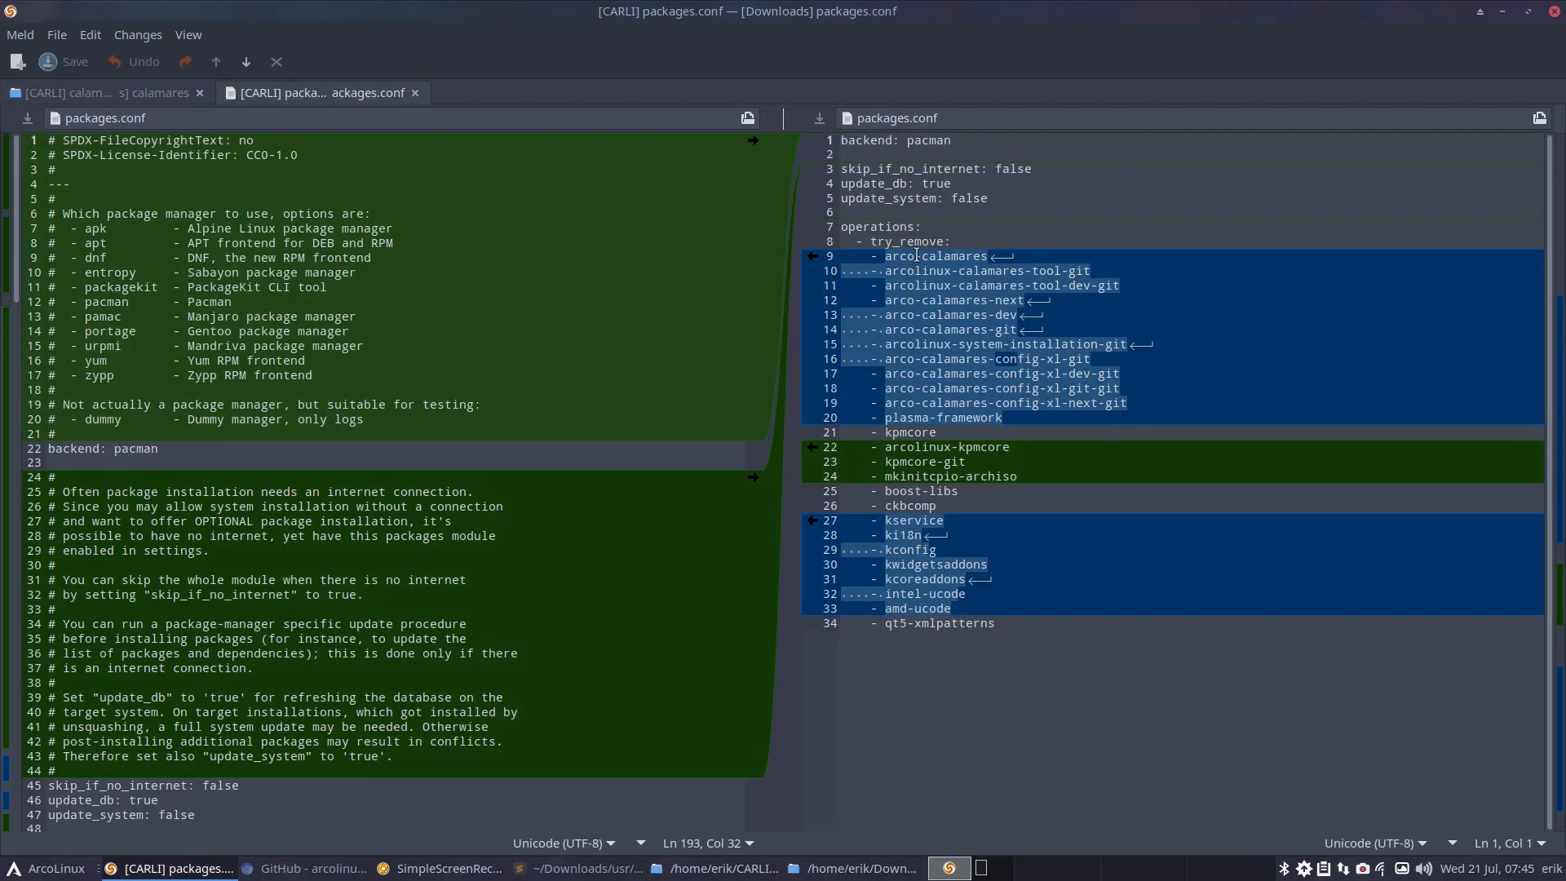
drag(870, 242, 896, 240)
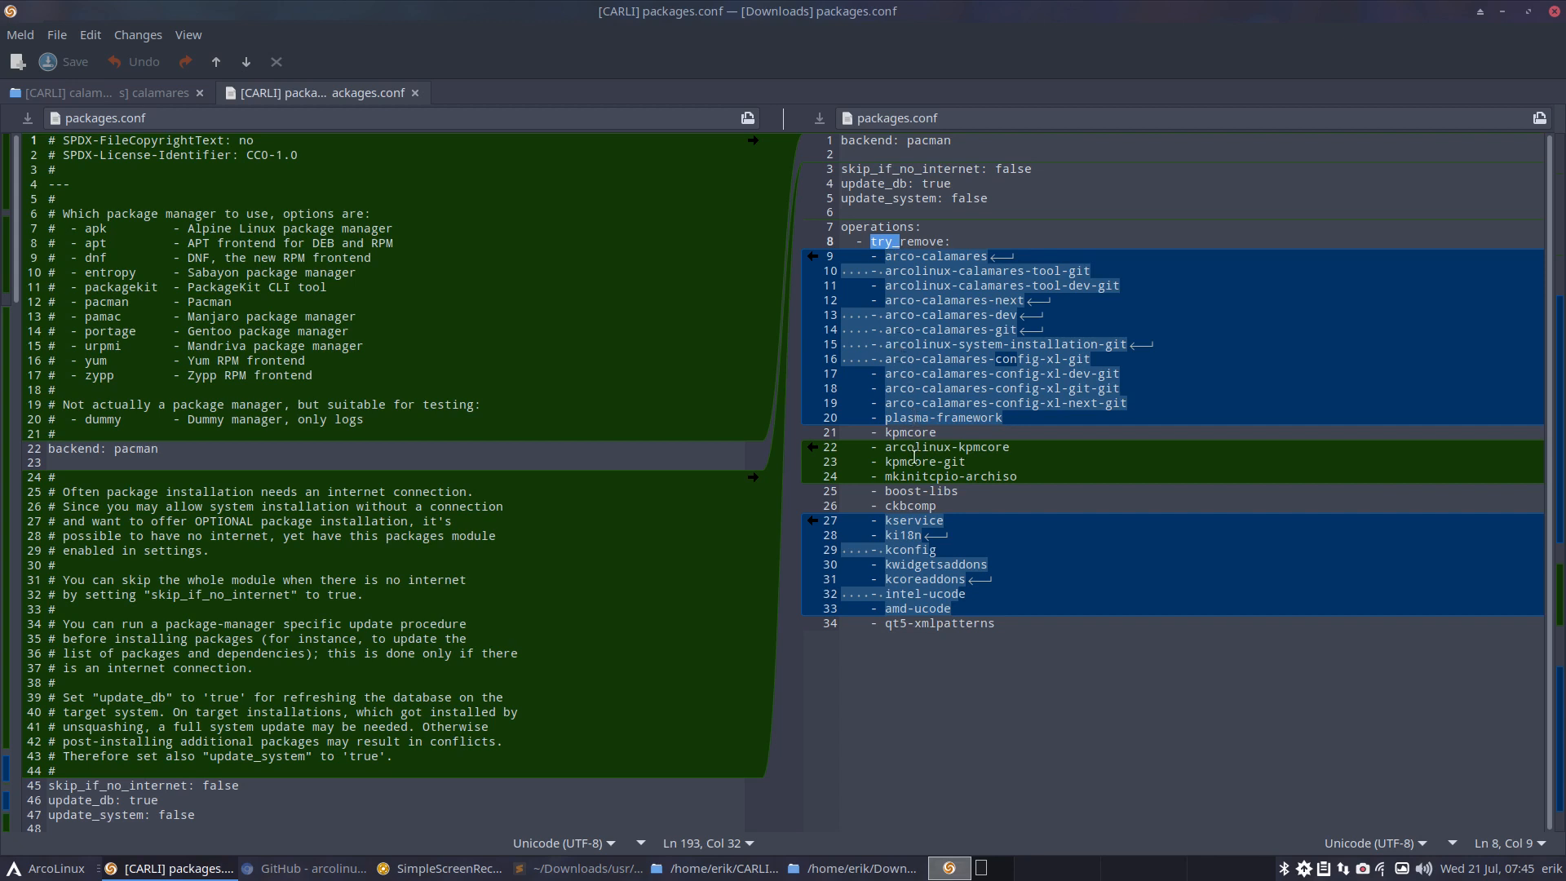
double_click(912, 488)
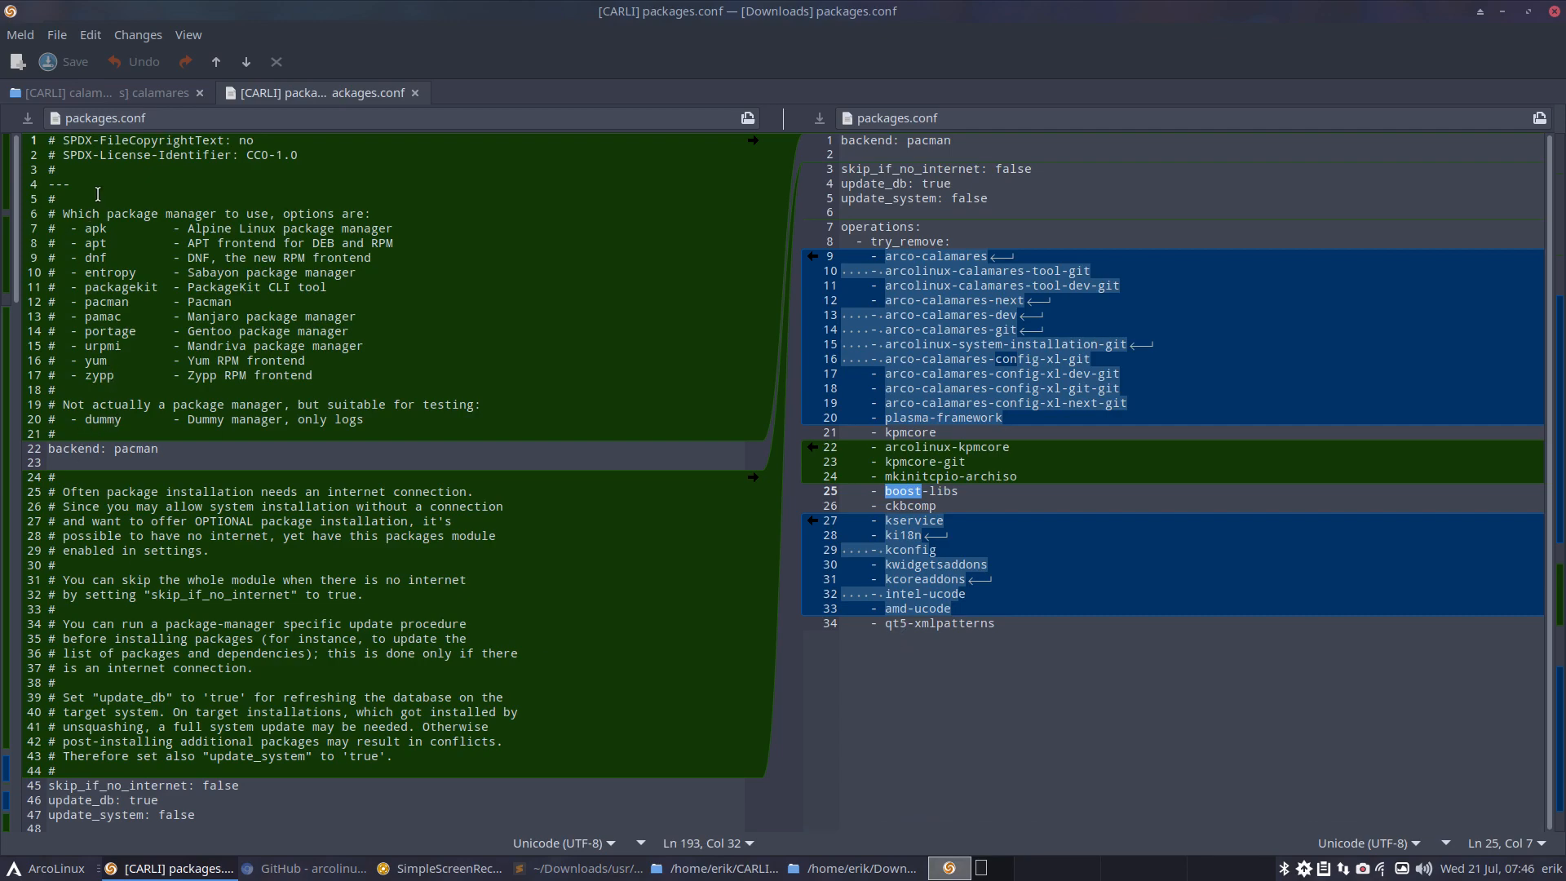
scroll(243, 607, down, 8)
scroll(243, 607, down, 20)
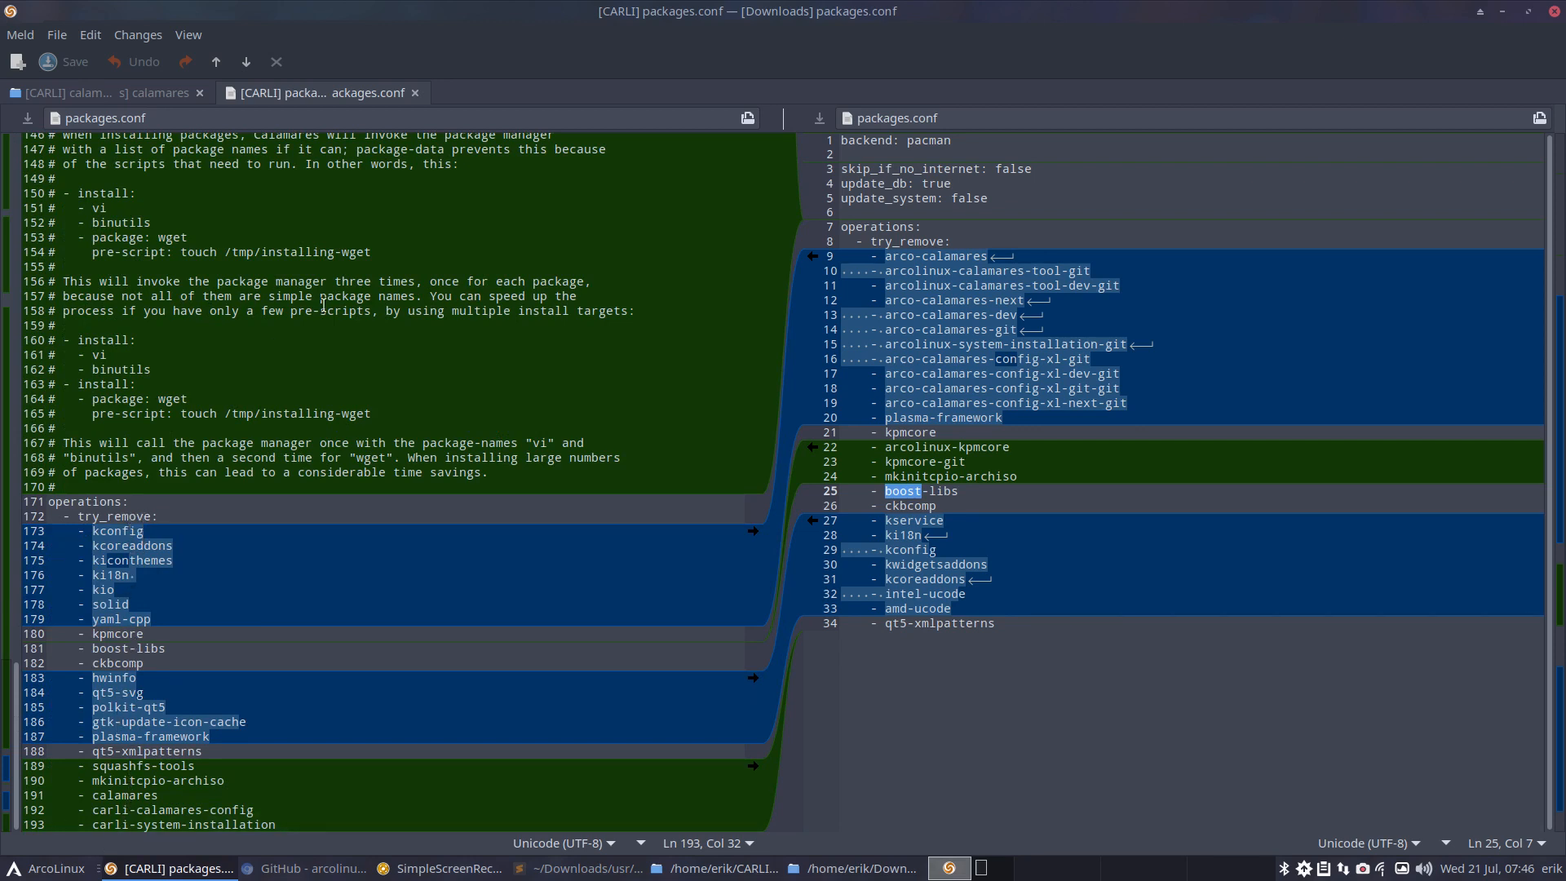
click(413, 91)
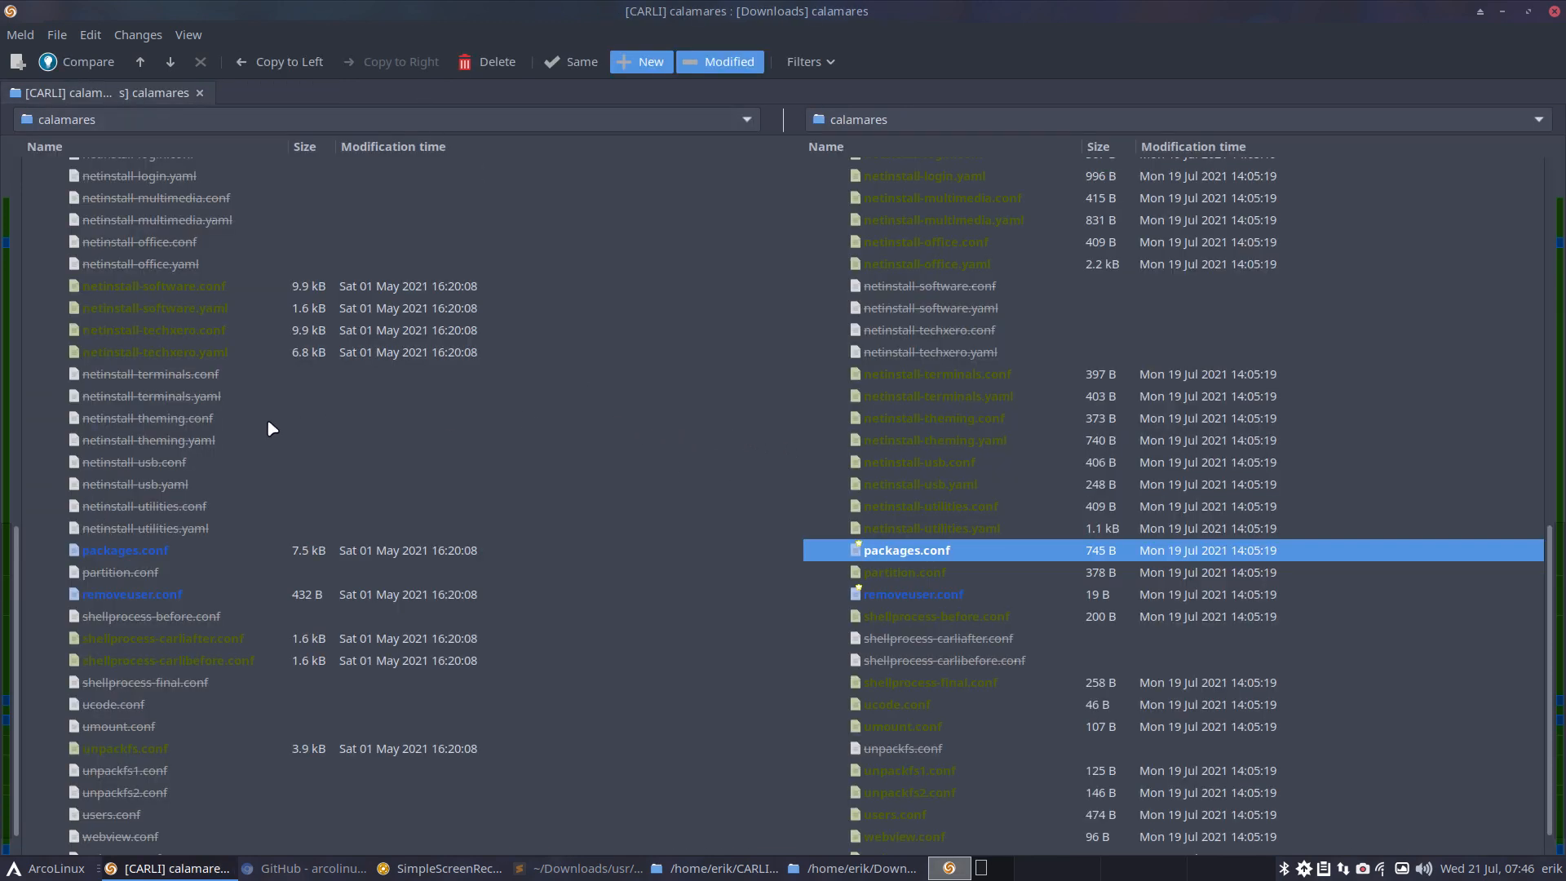
Delete the netinstall-software and netinstall-techxero .conf and .yaml files from the CARLI modules folder
click(207, 353)
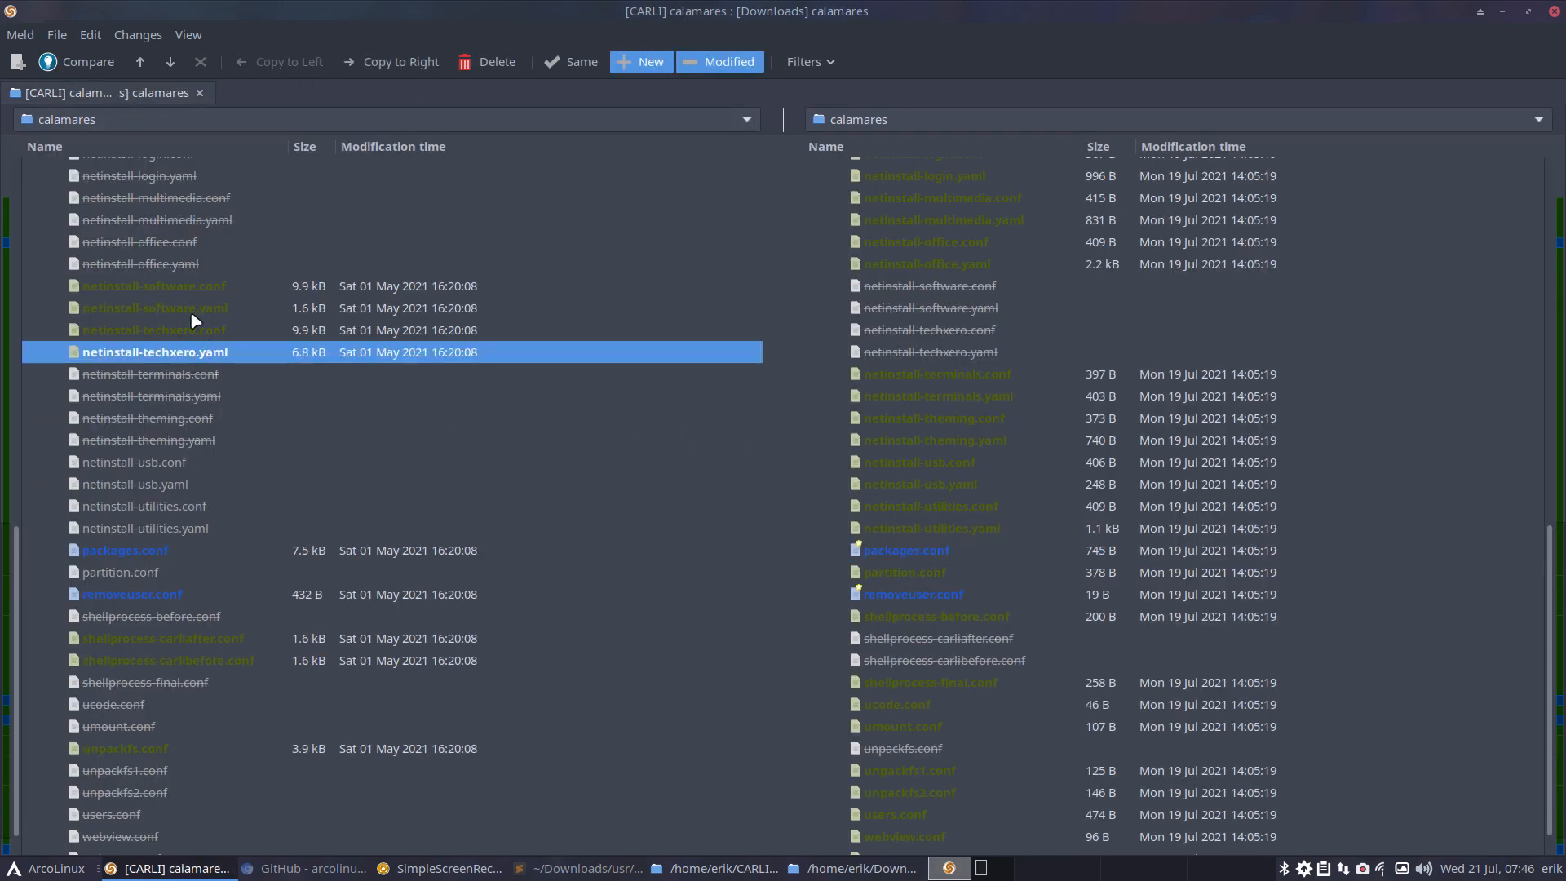
shift+click(189, 330)
shift+click(208, 309)
shift+click(208, 286)
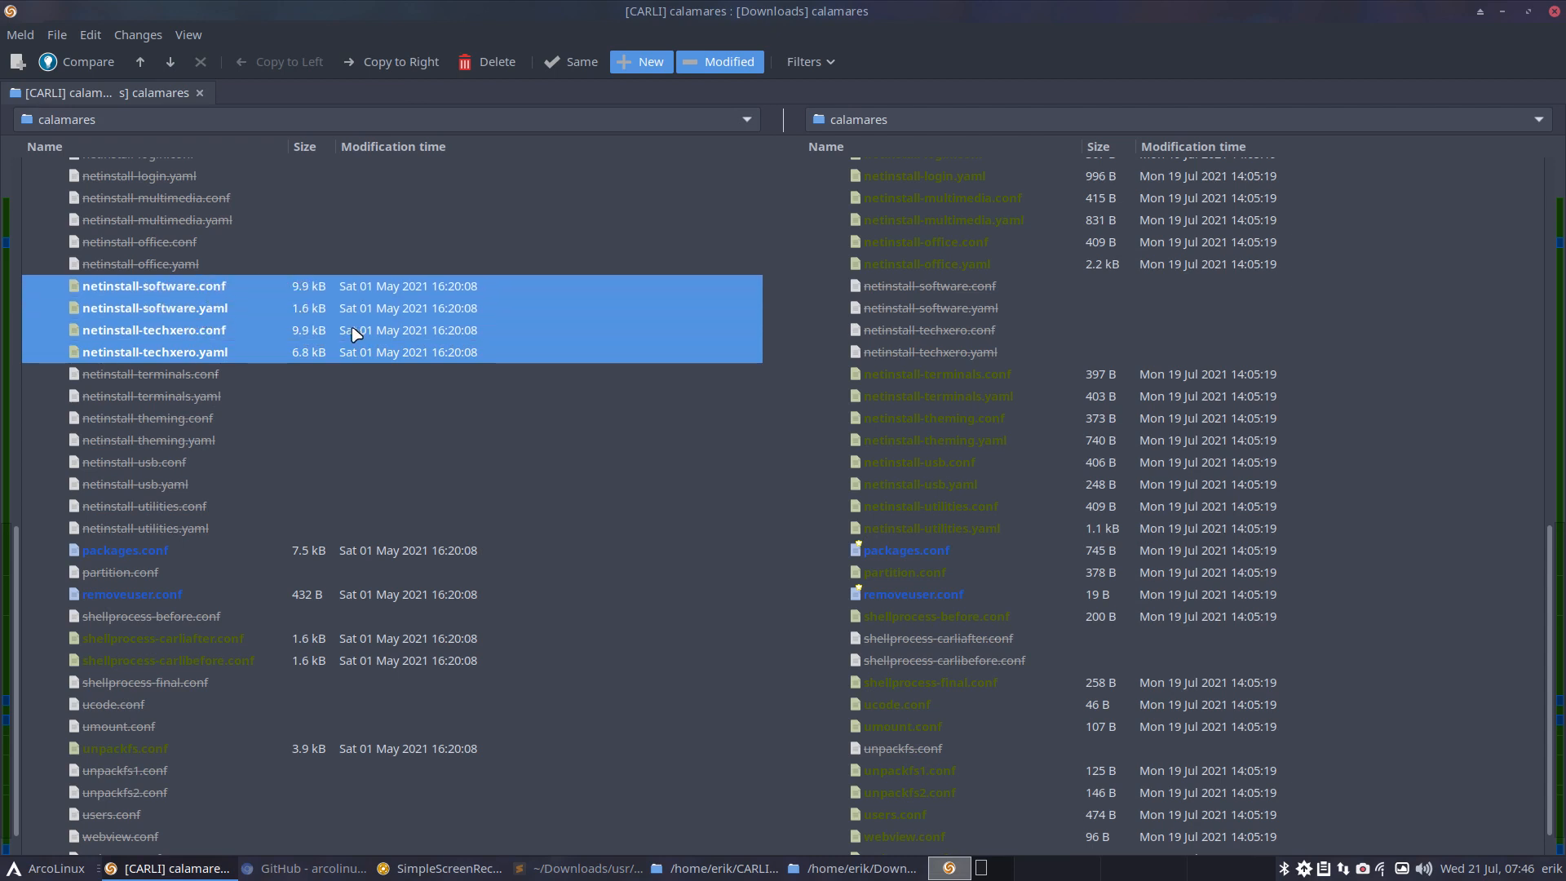
key(Delete)
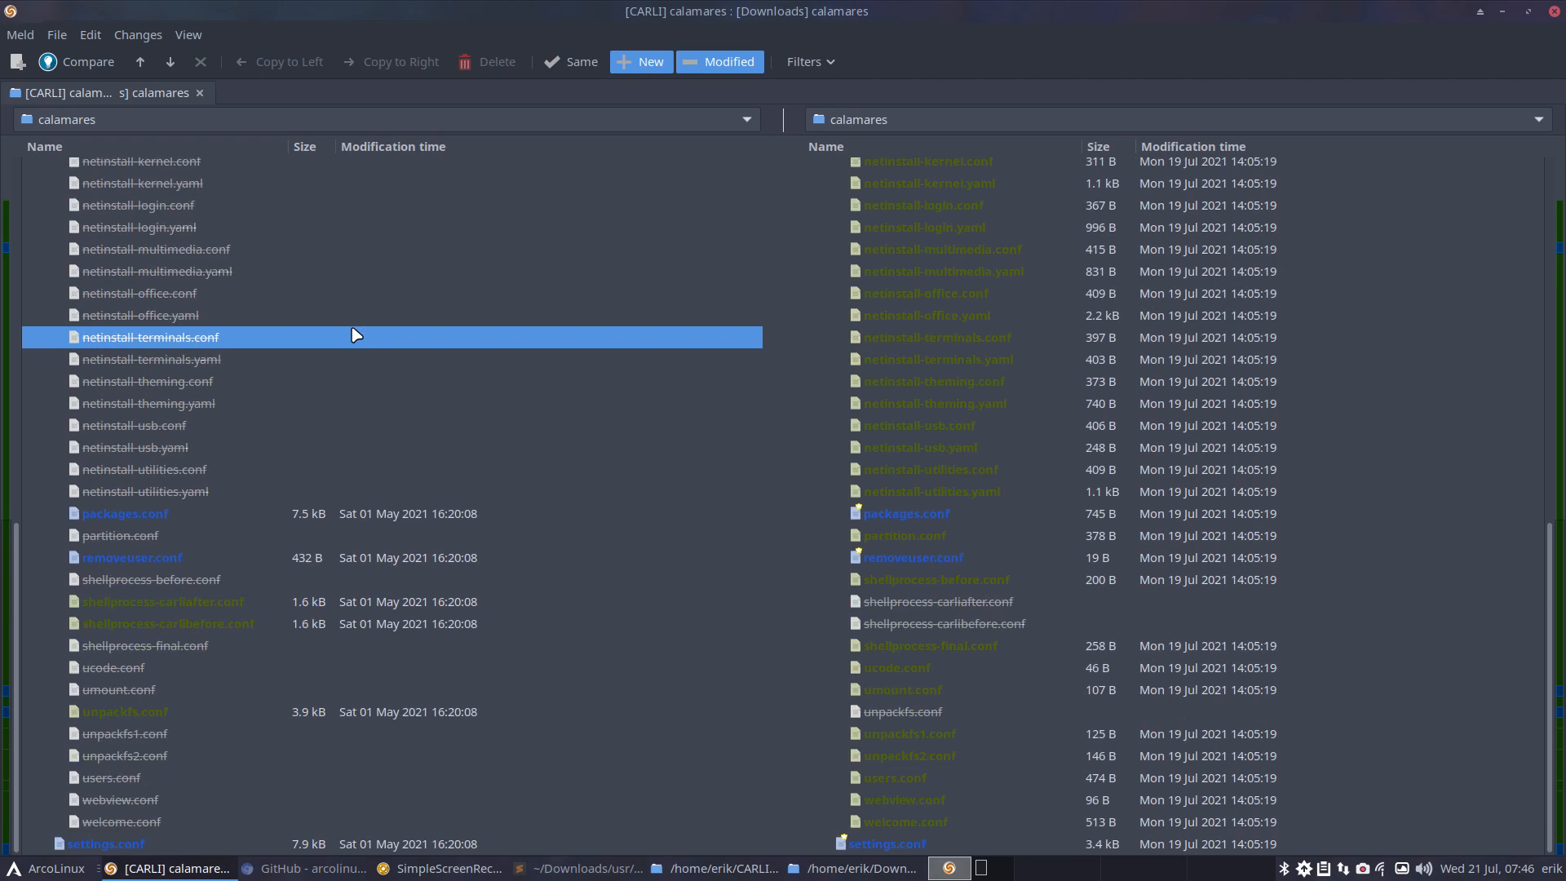
Review the start of the modules list on the downloaded side and select initcpio.conf
scroll(885, 451, up, 9)
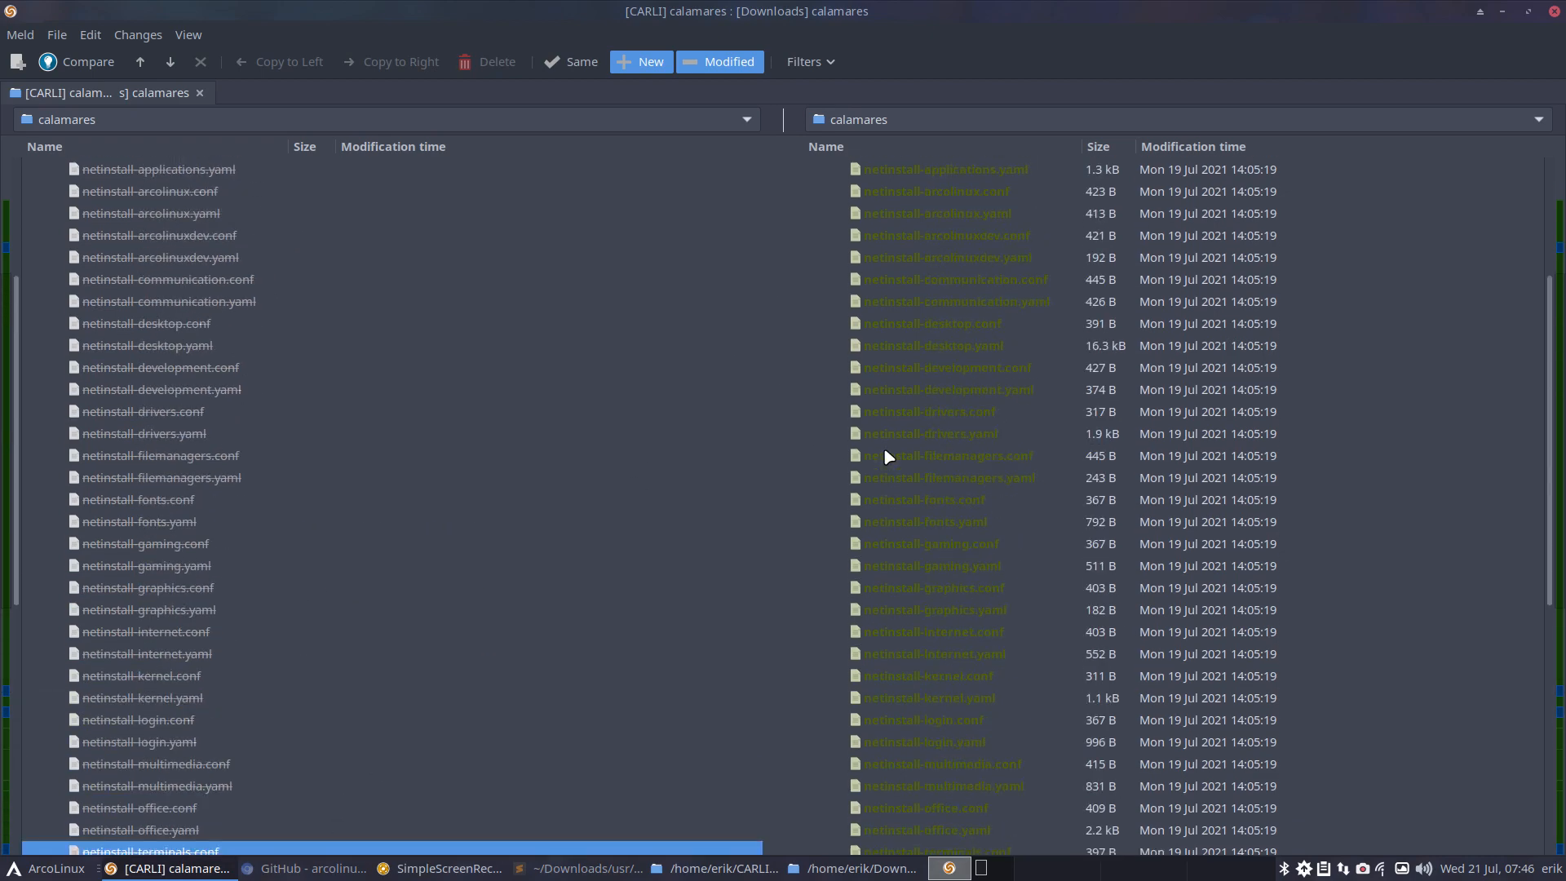
click(938, 225)
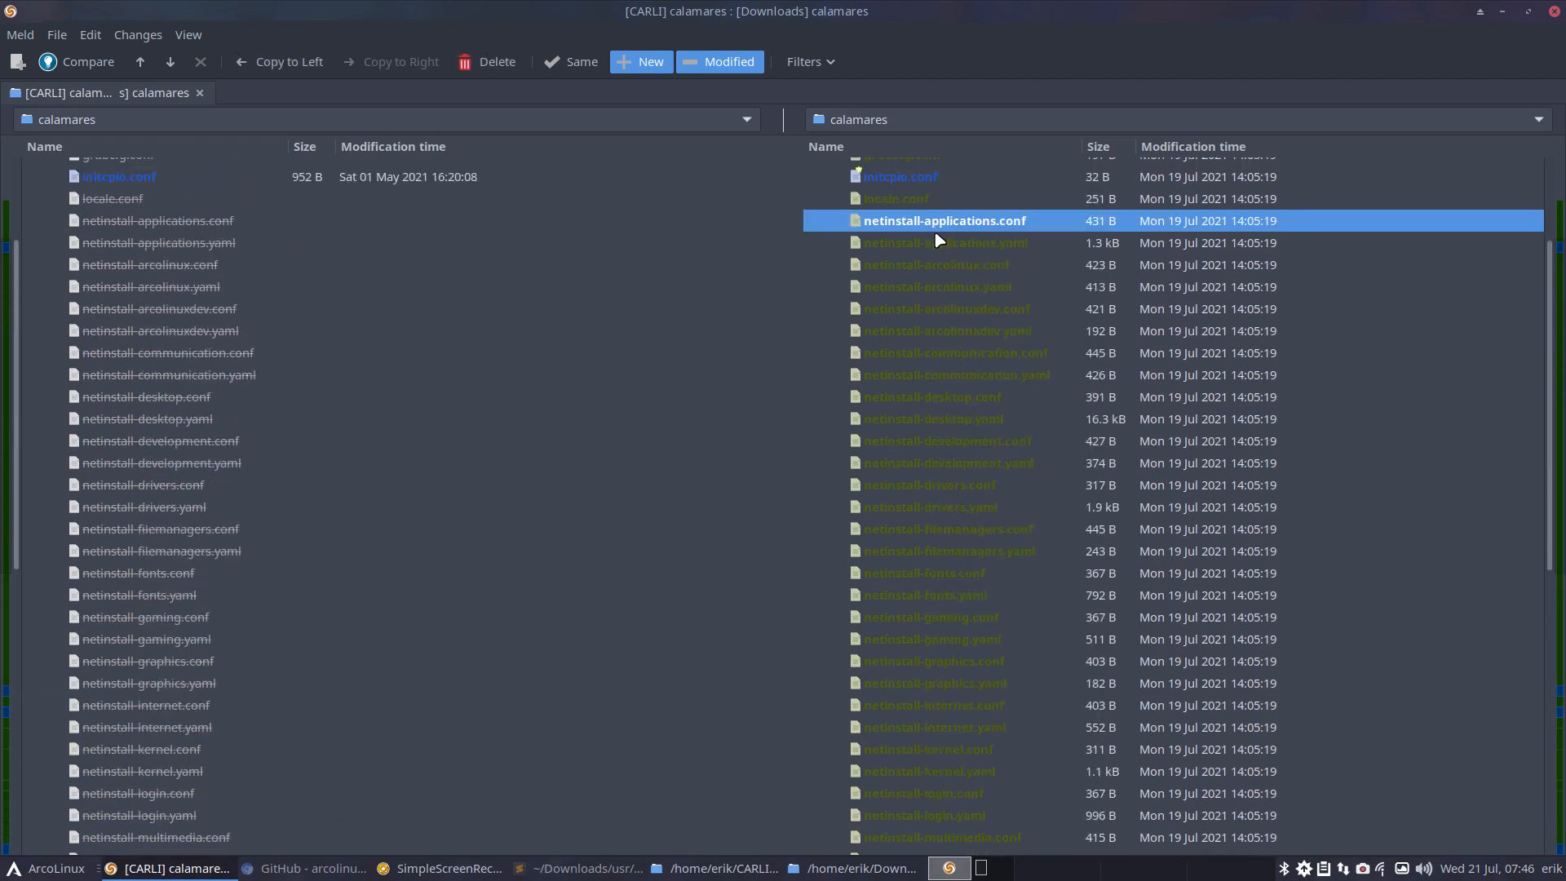
scroll(935, 252, up, 3)
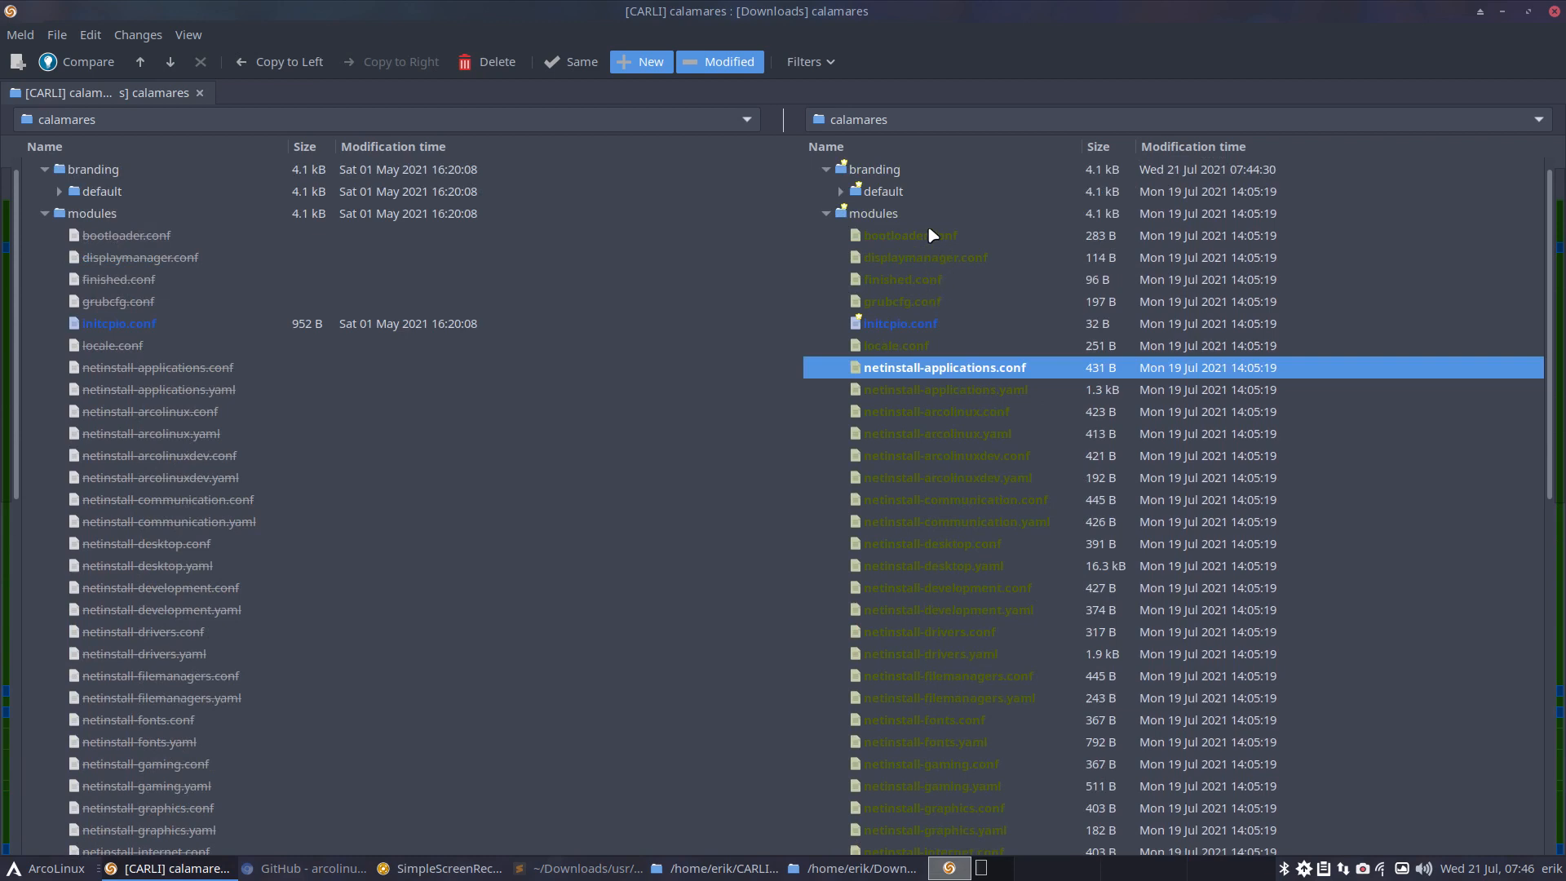
click(917, 351)
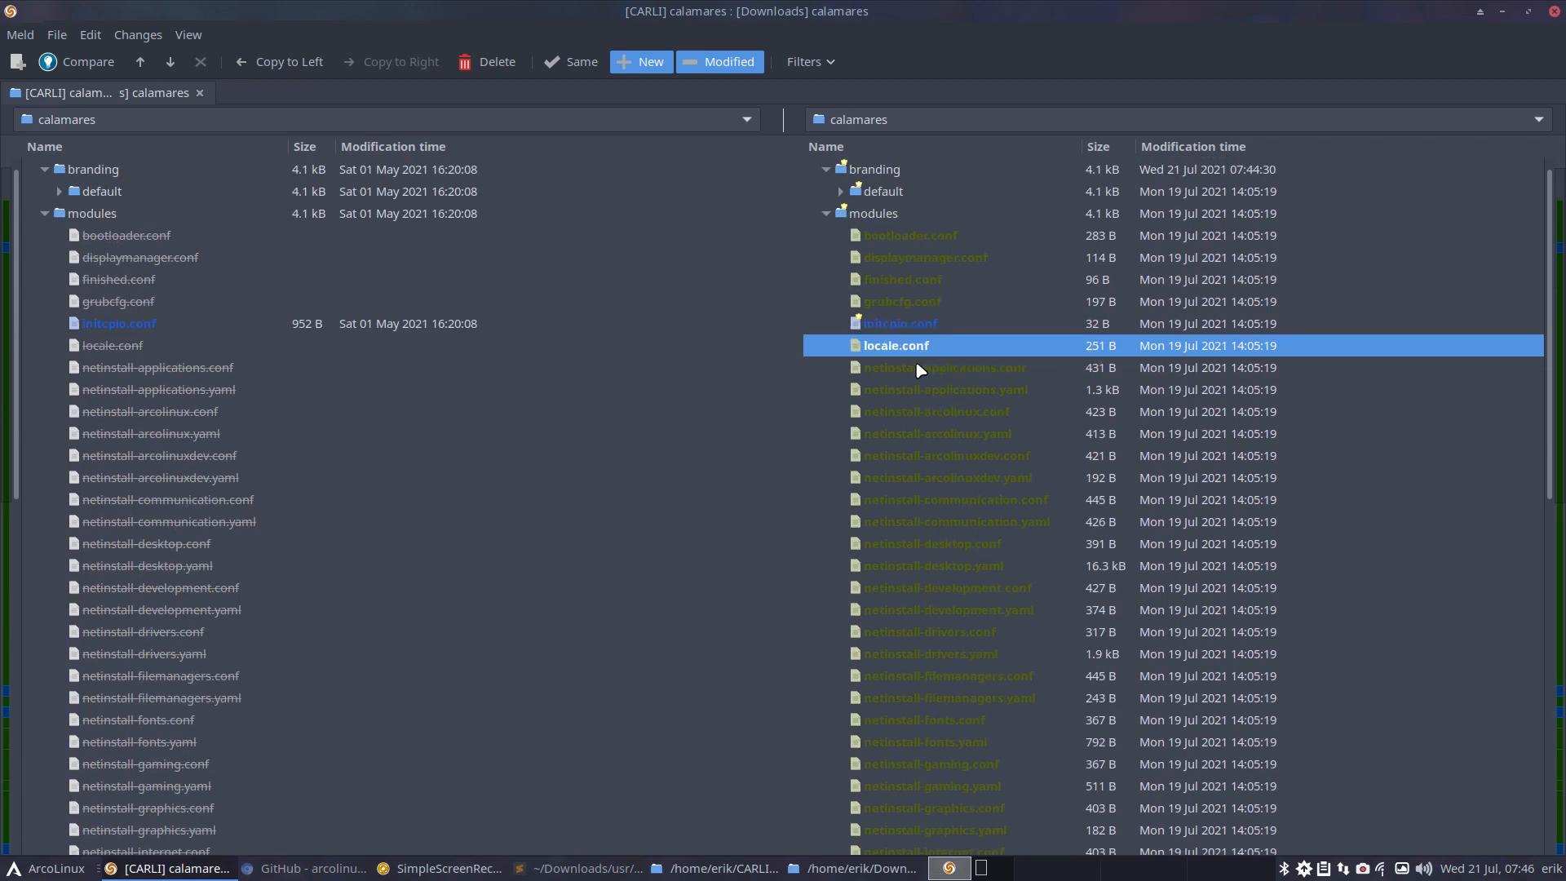
click(917, 324)
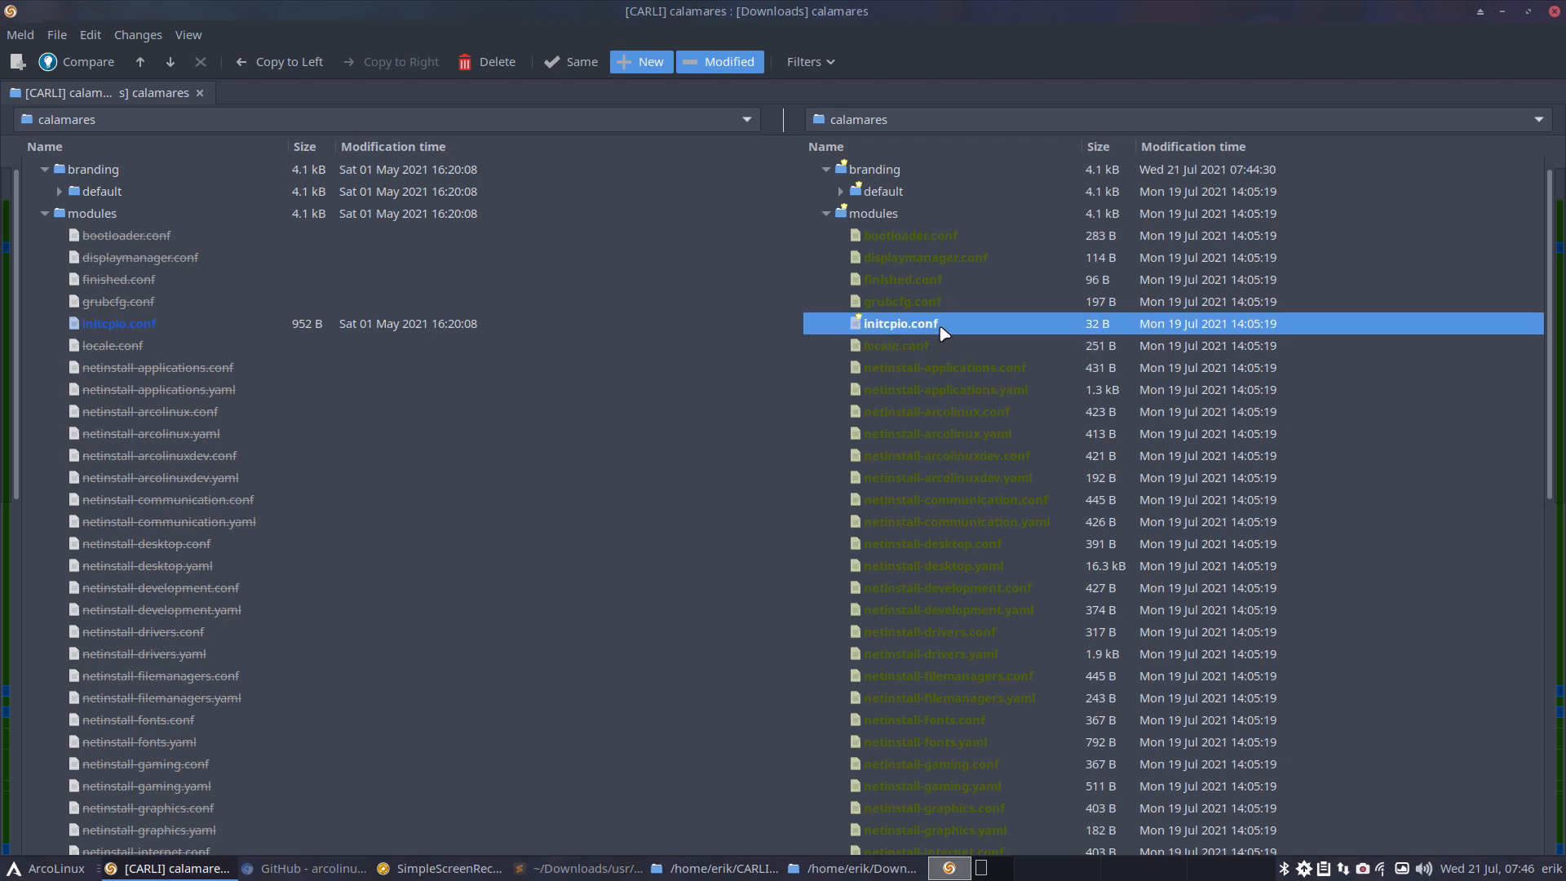
Examine the downloaded bootloader.conf, close it, and check the bootloader.conf and finished.conf entries in the modules folders
double_click(926, 234)
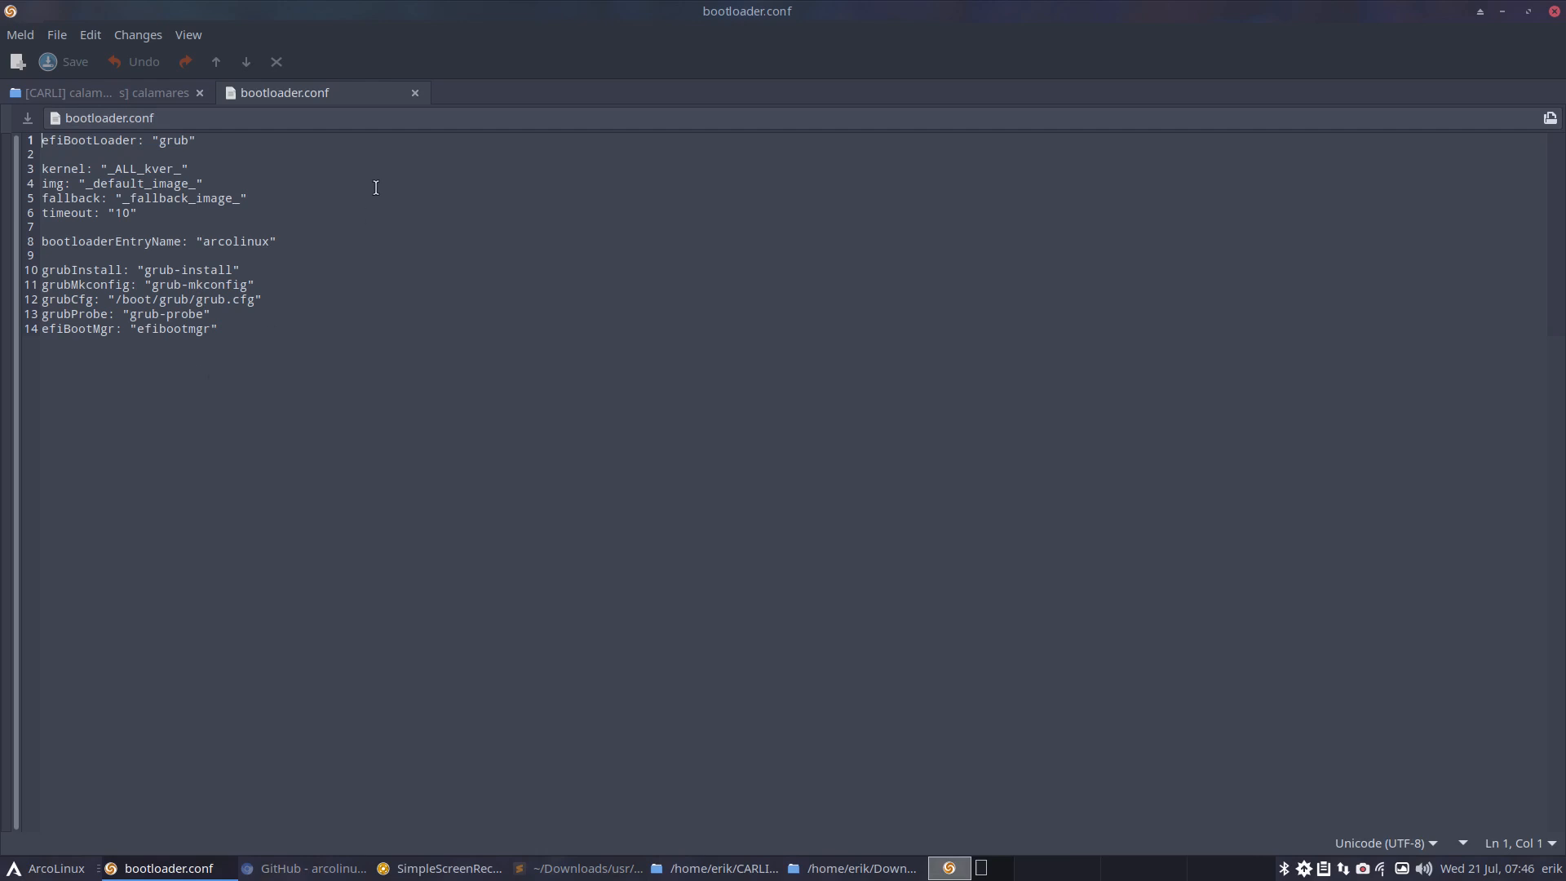
click(415, 92)
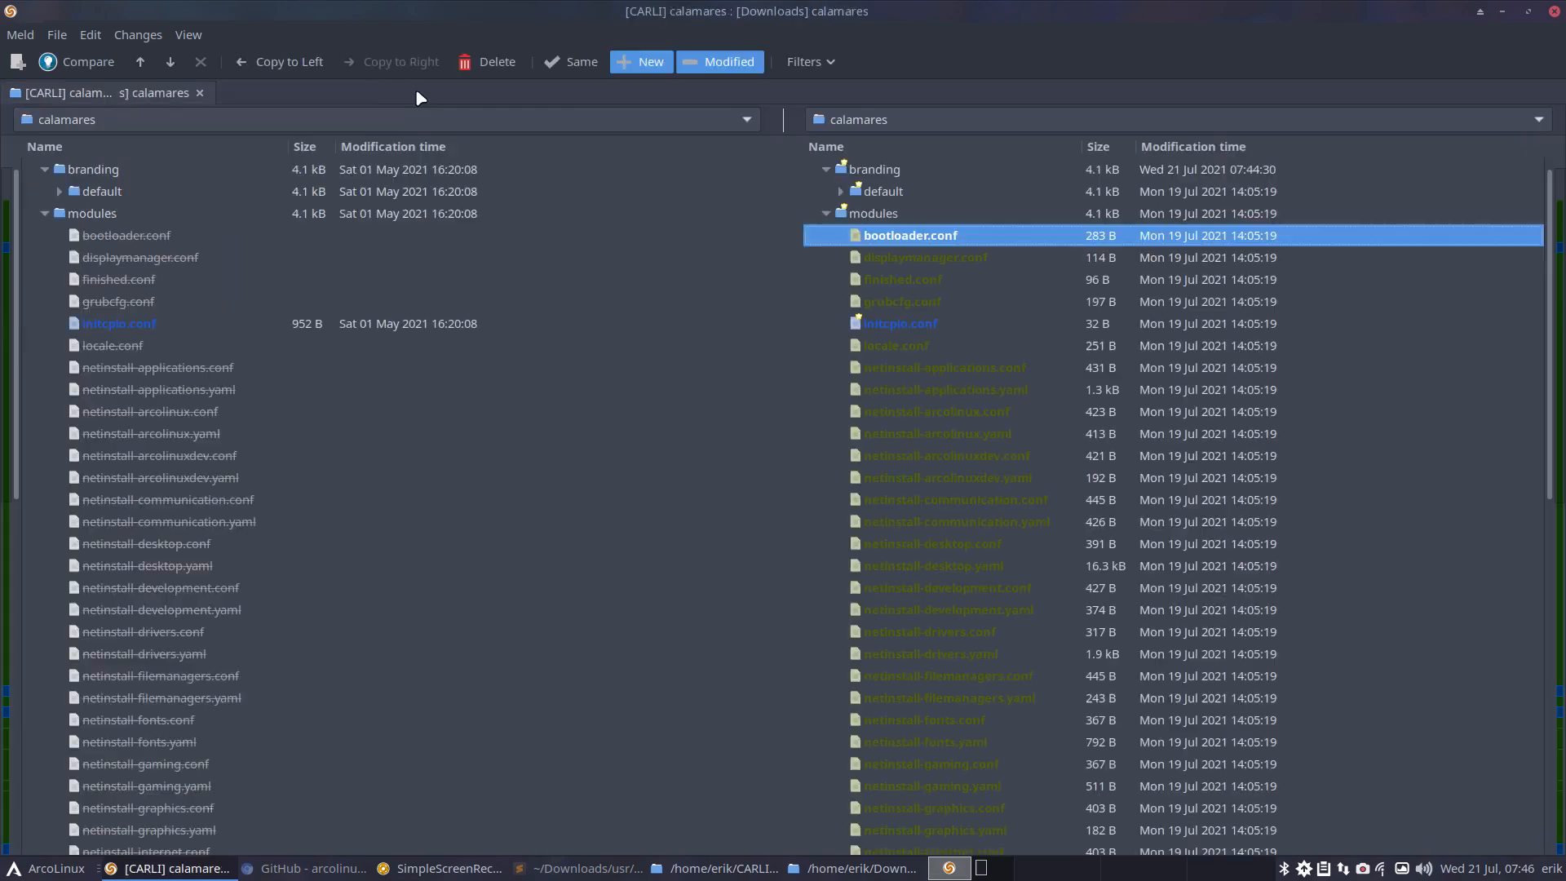
click(169, 237)
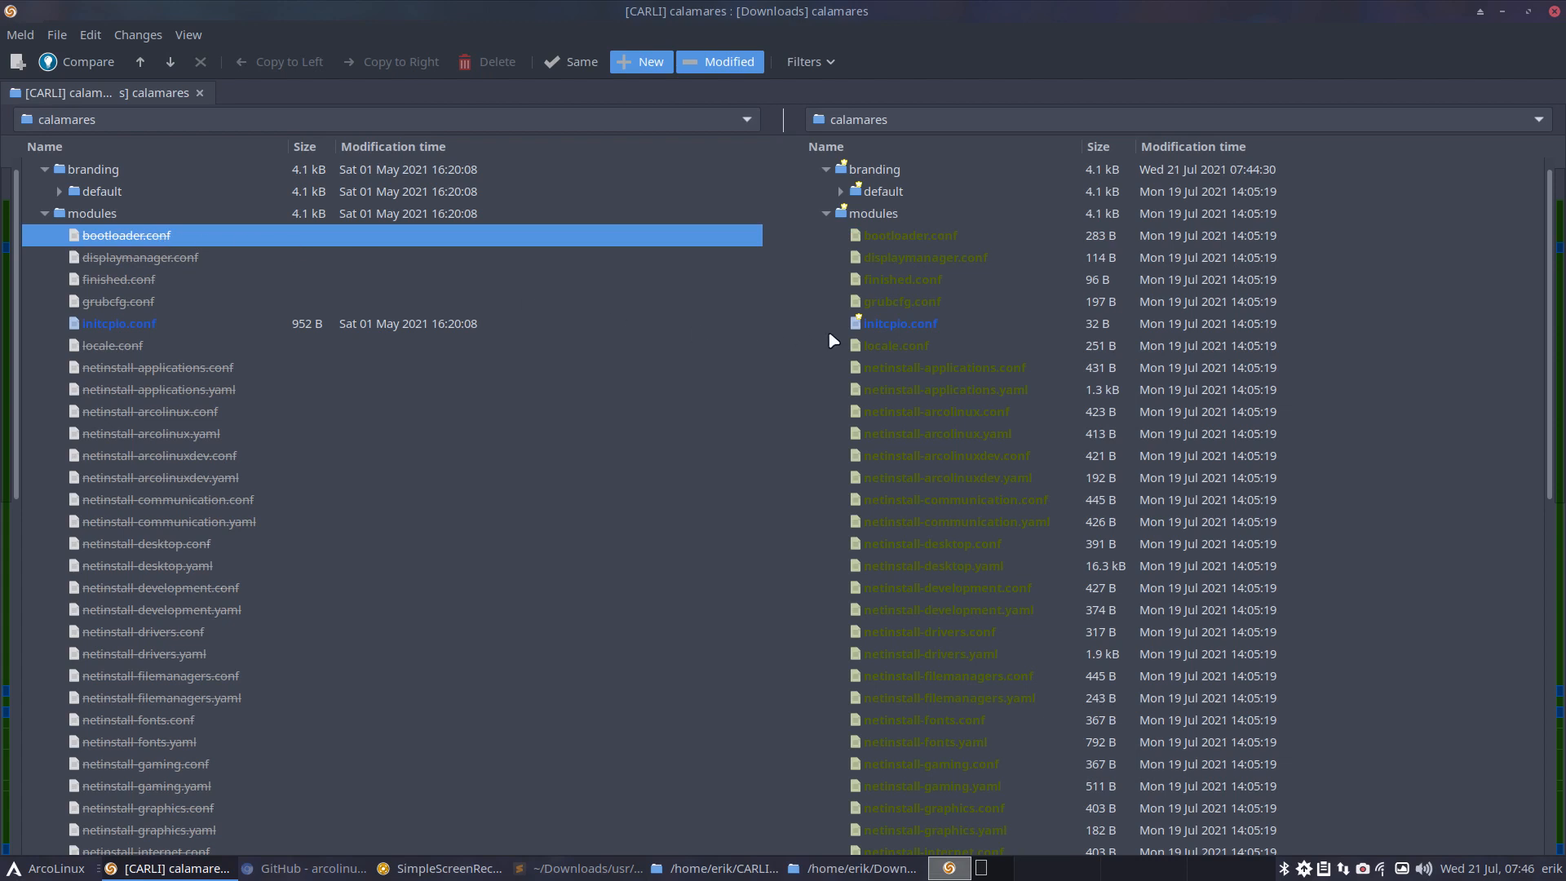
click(902, 284)
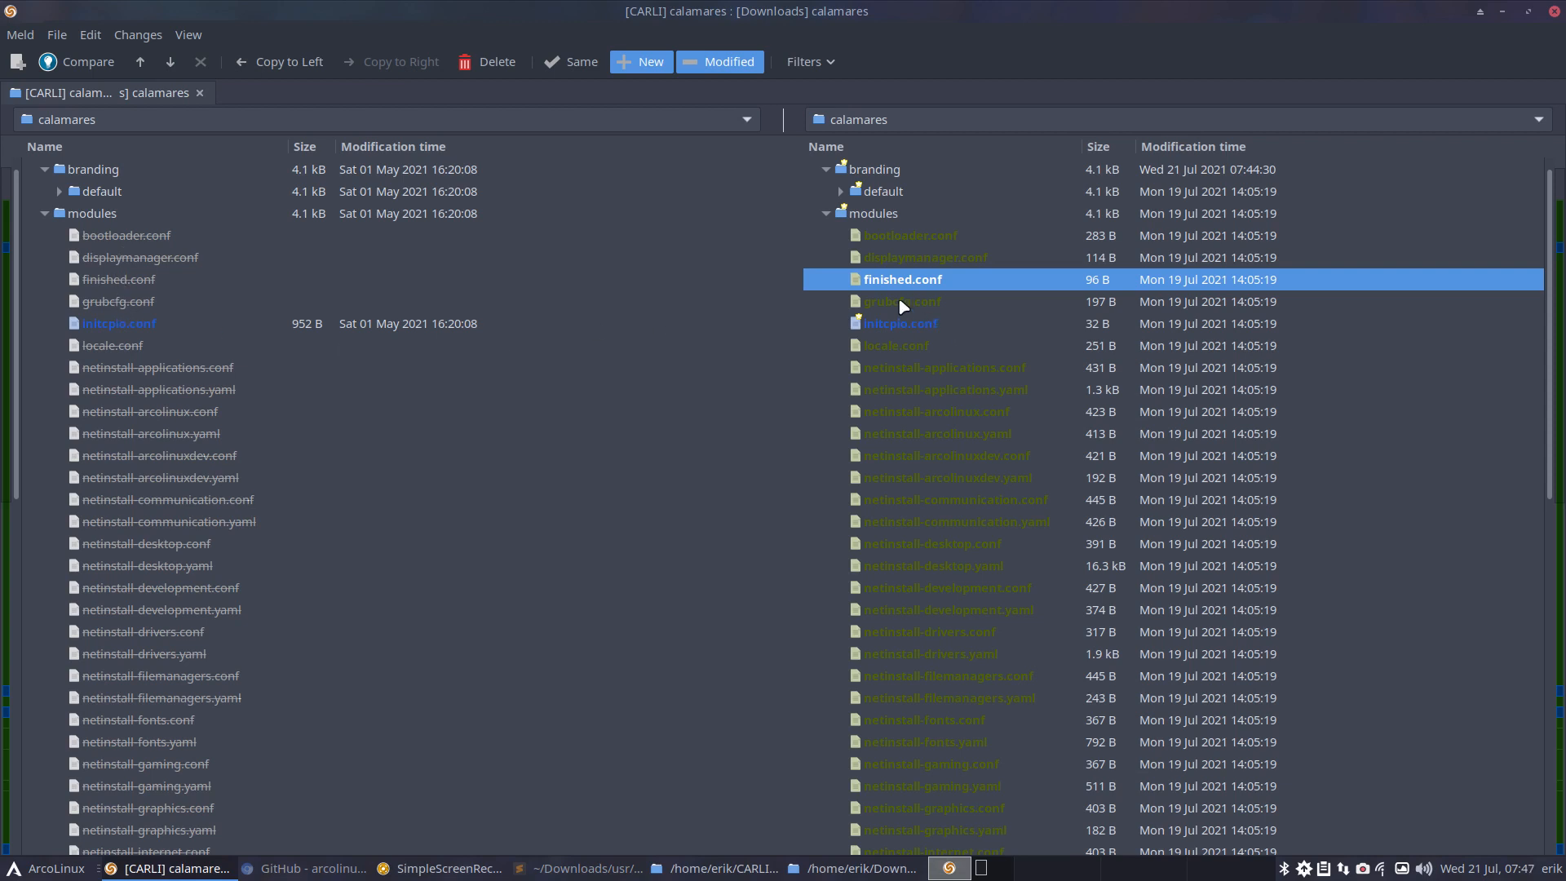
Compare the two initcpio.conf files, examining the comment lines and kernel setting, then close the comparison and select locale.conf
double_click(905, 324)
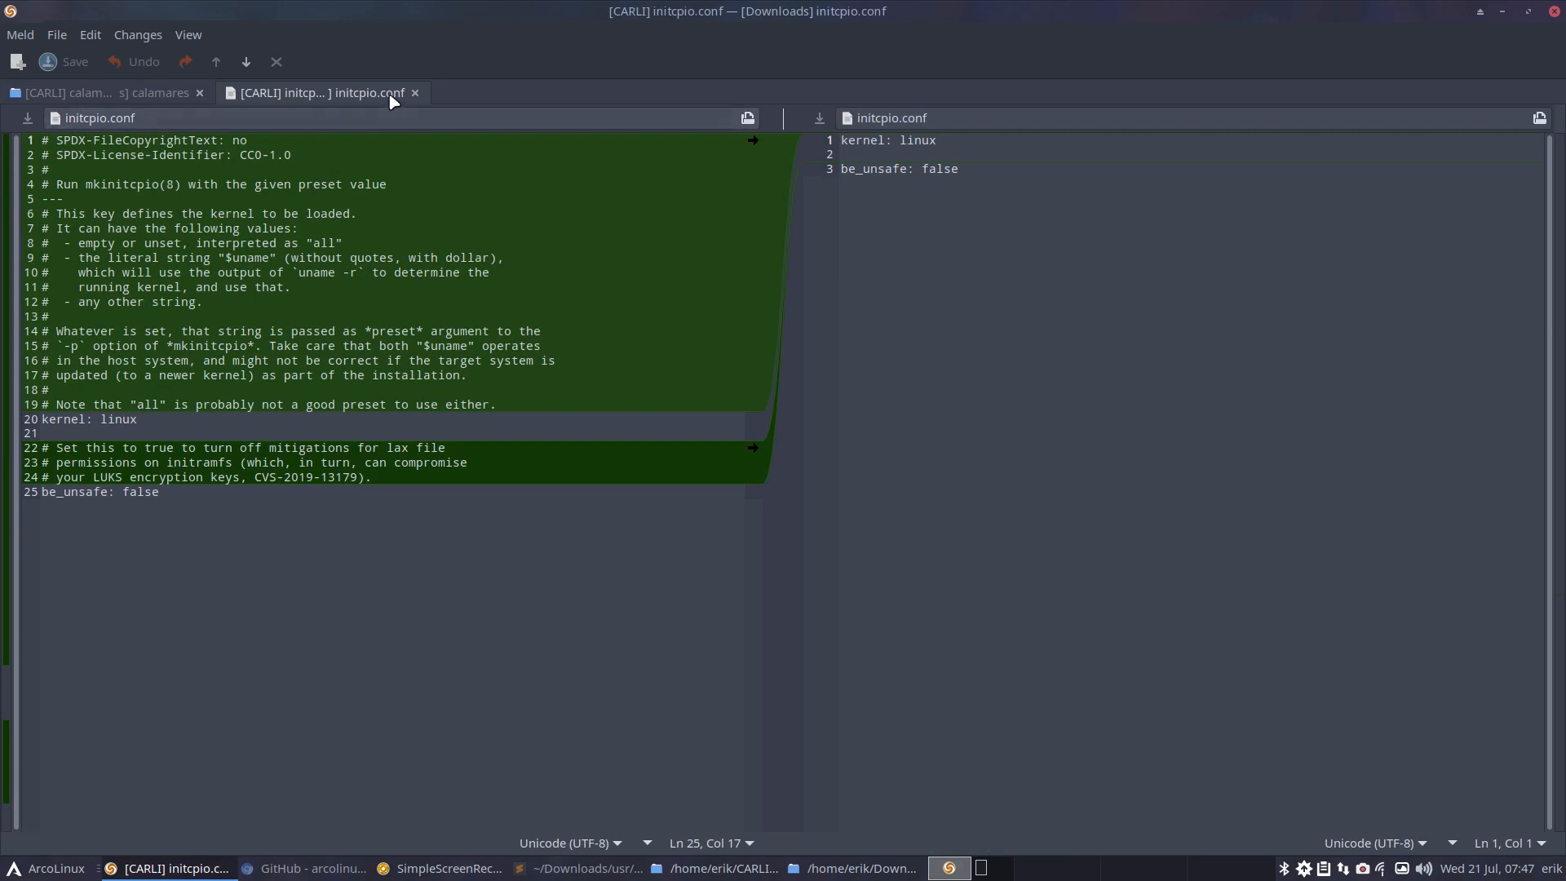
click(415, 93)
click(928, 345)
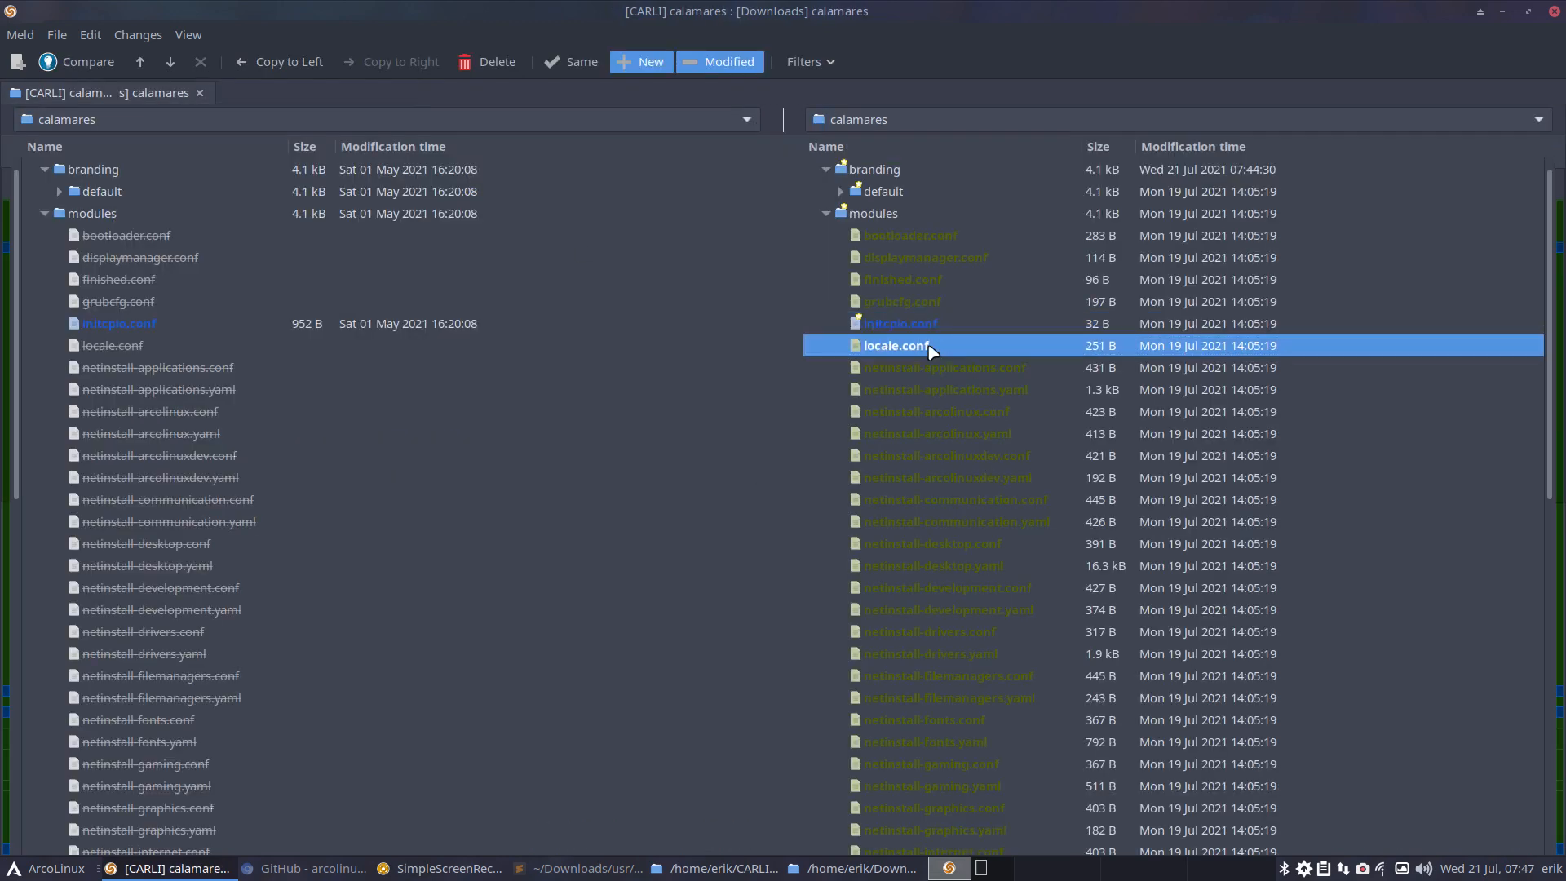
Examine the package groups in the downloaded netinstall-applications.yaml down to the Virtualbox entries, then close the file
click(928, 366)
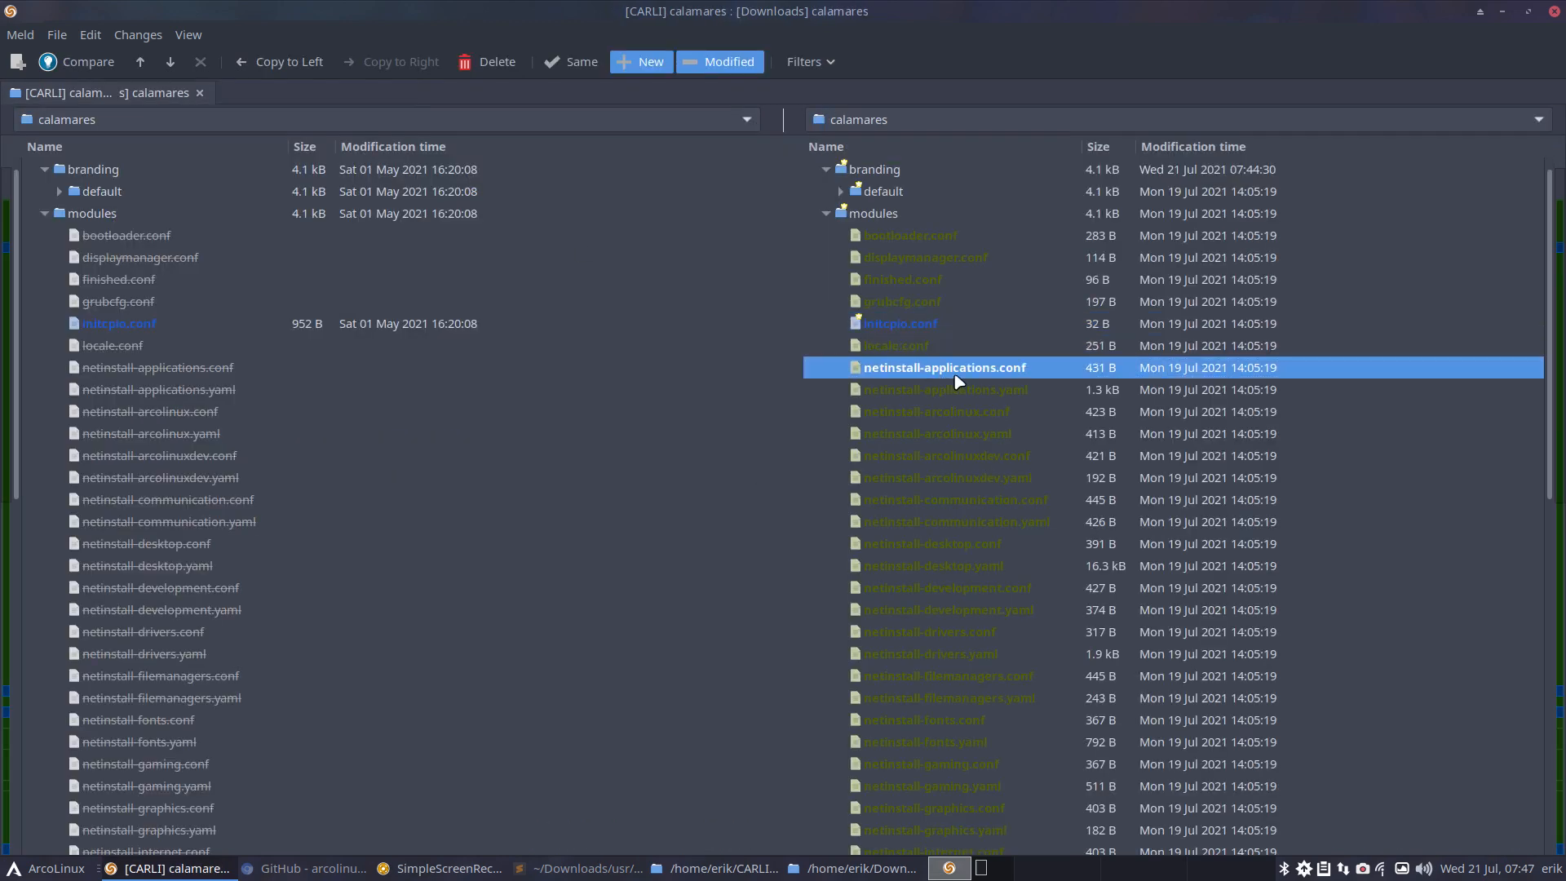
scroll(946, 482, down, 5)
scroll(946, 483, up, 4)
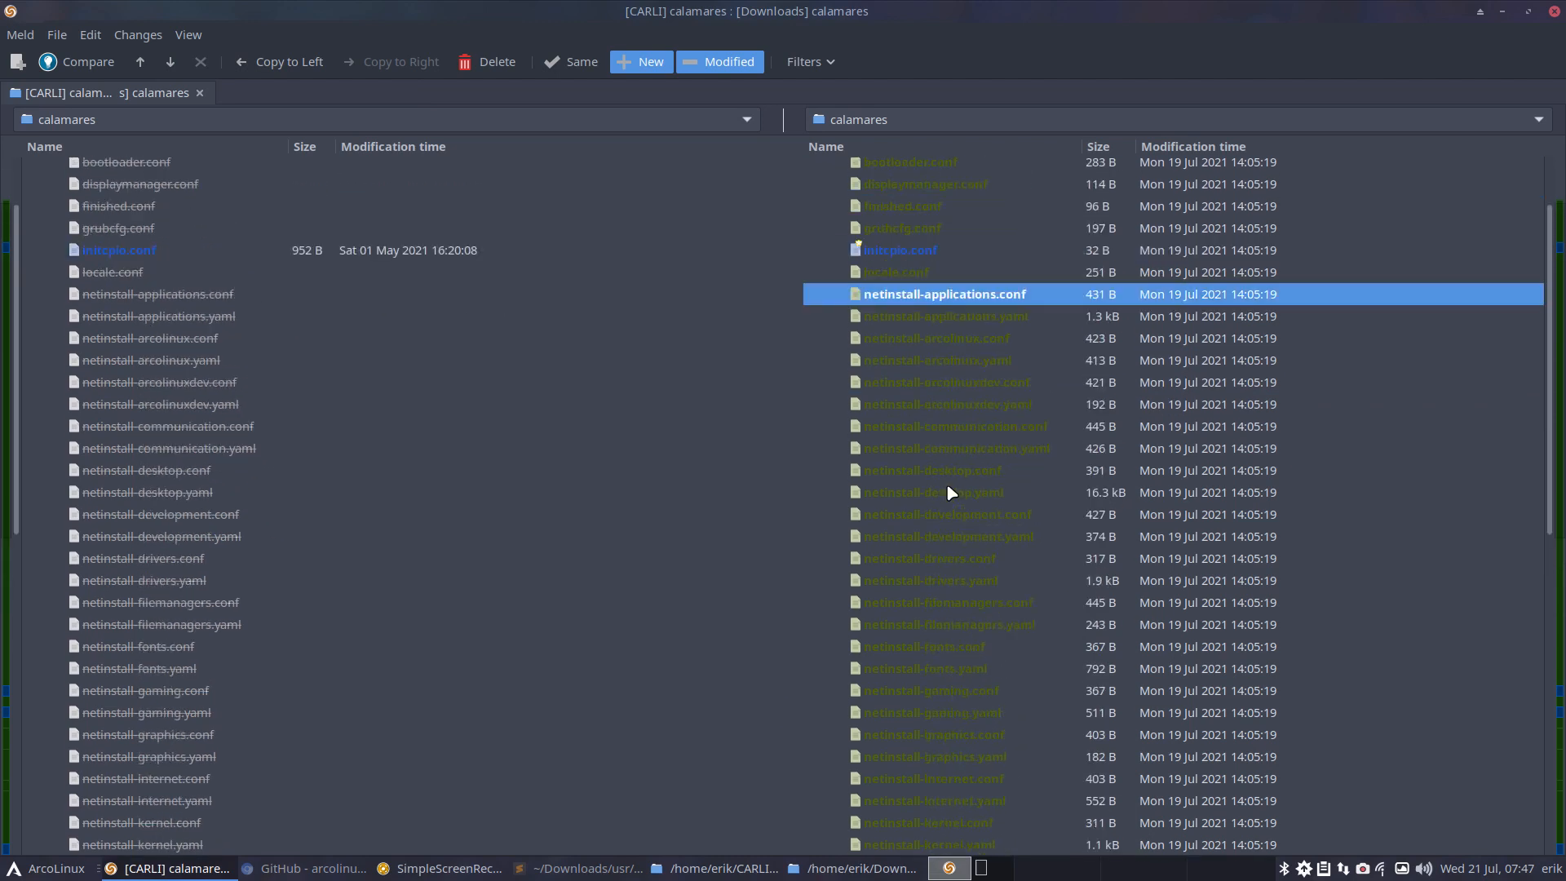
click(970, 324)
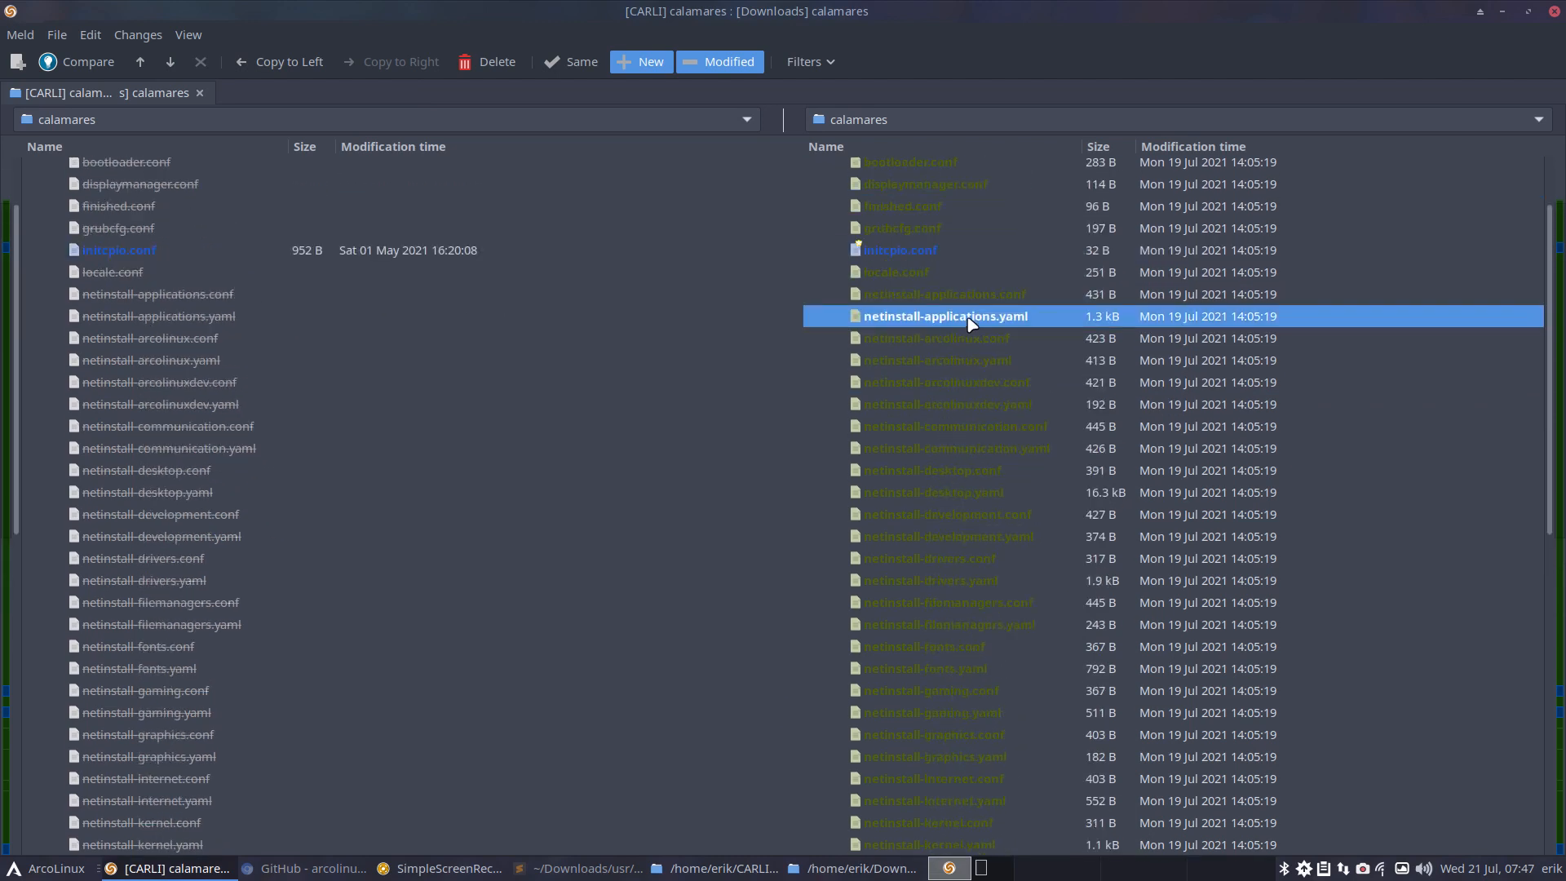
click(978, 303)
shift+click(982, 319)
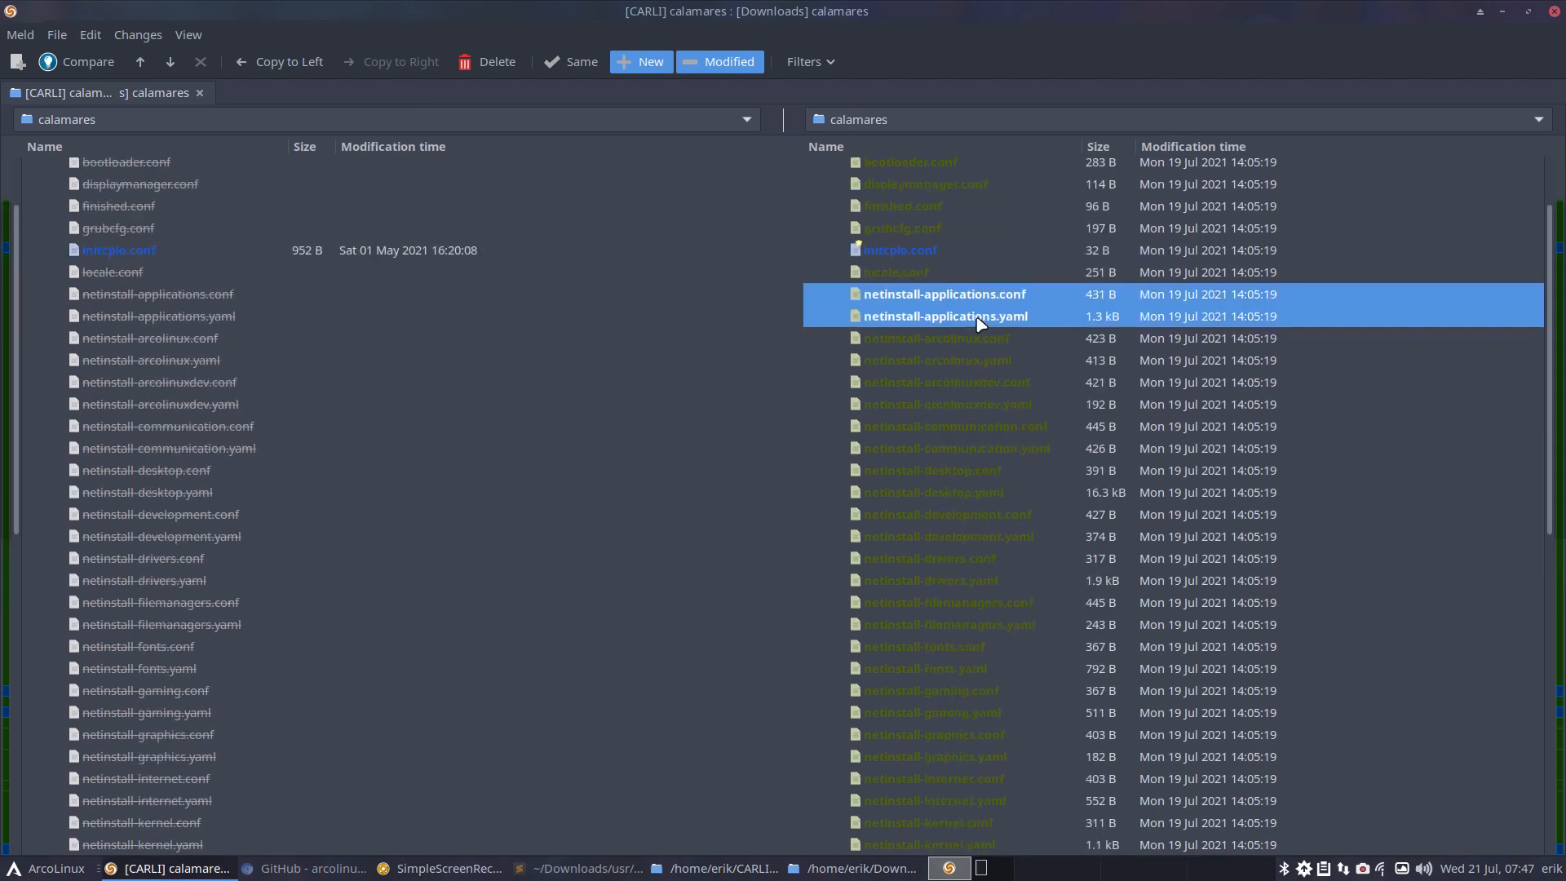
double_click(978, 318)
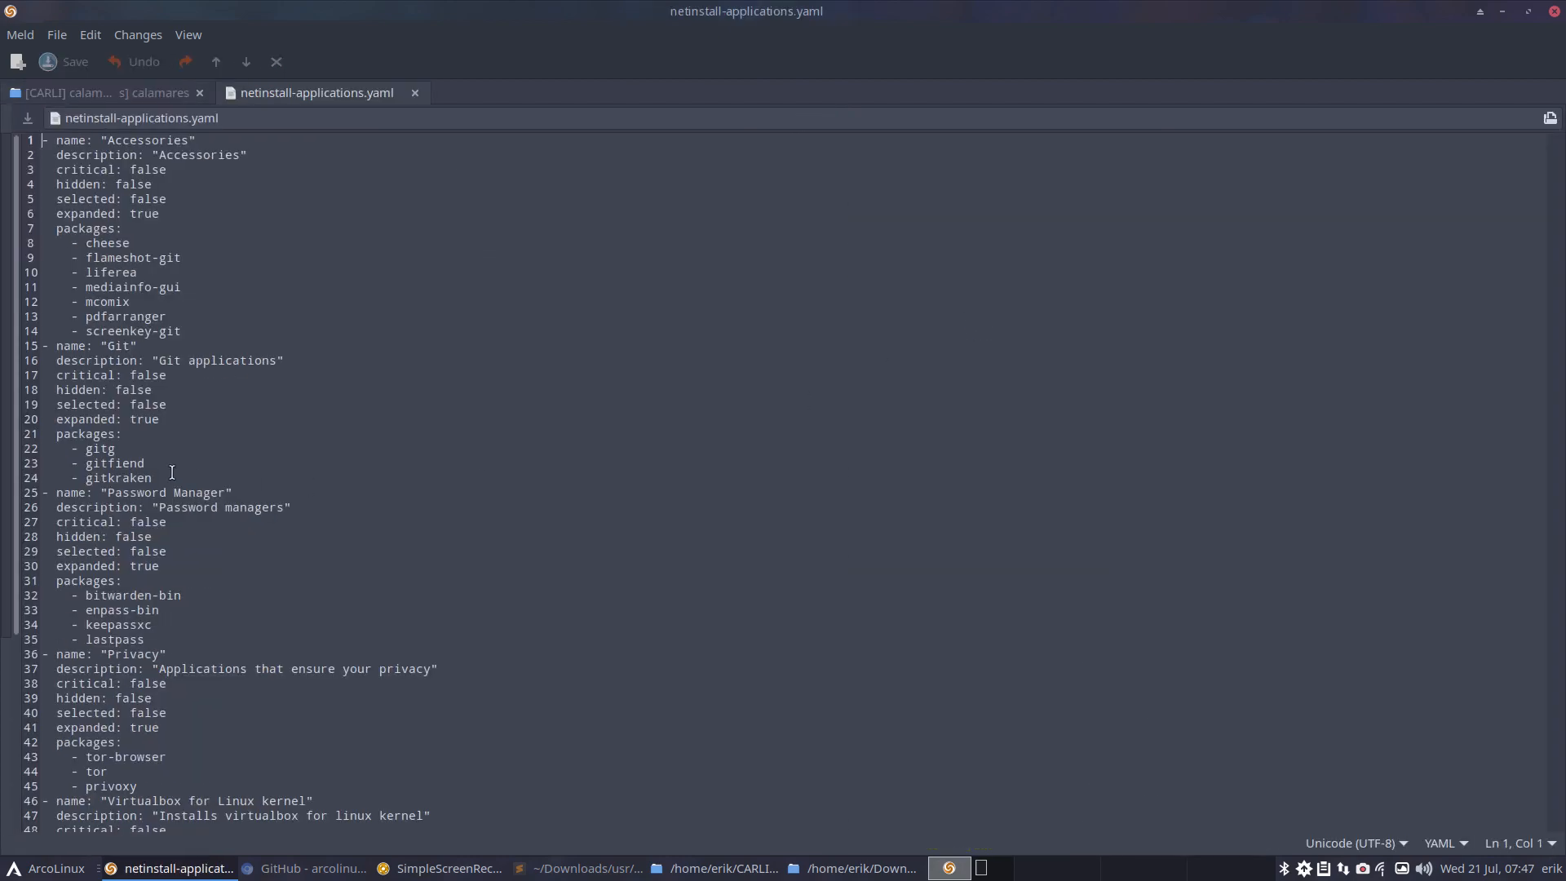
scroll(172, 472, down, 4)
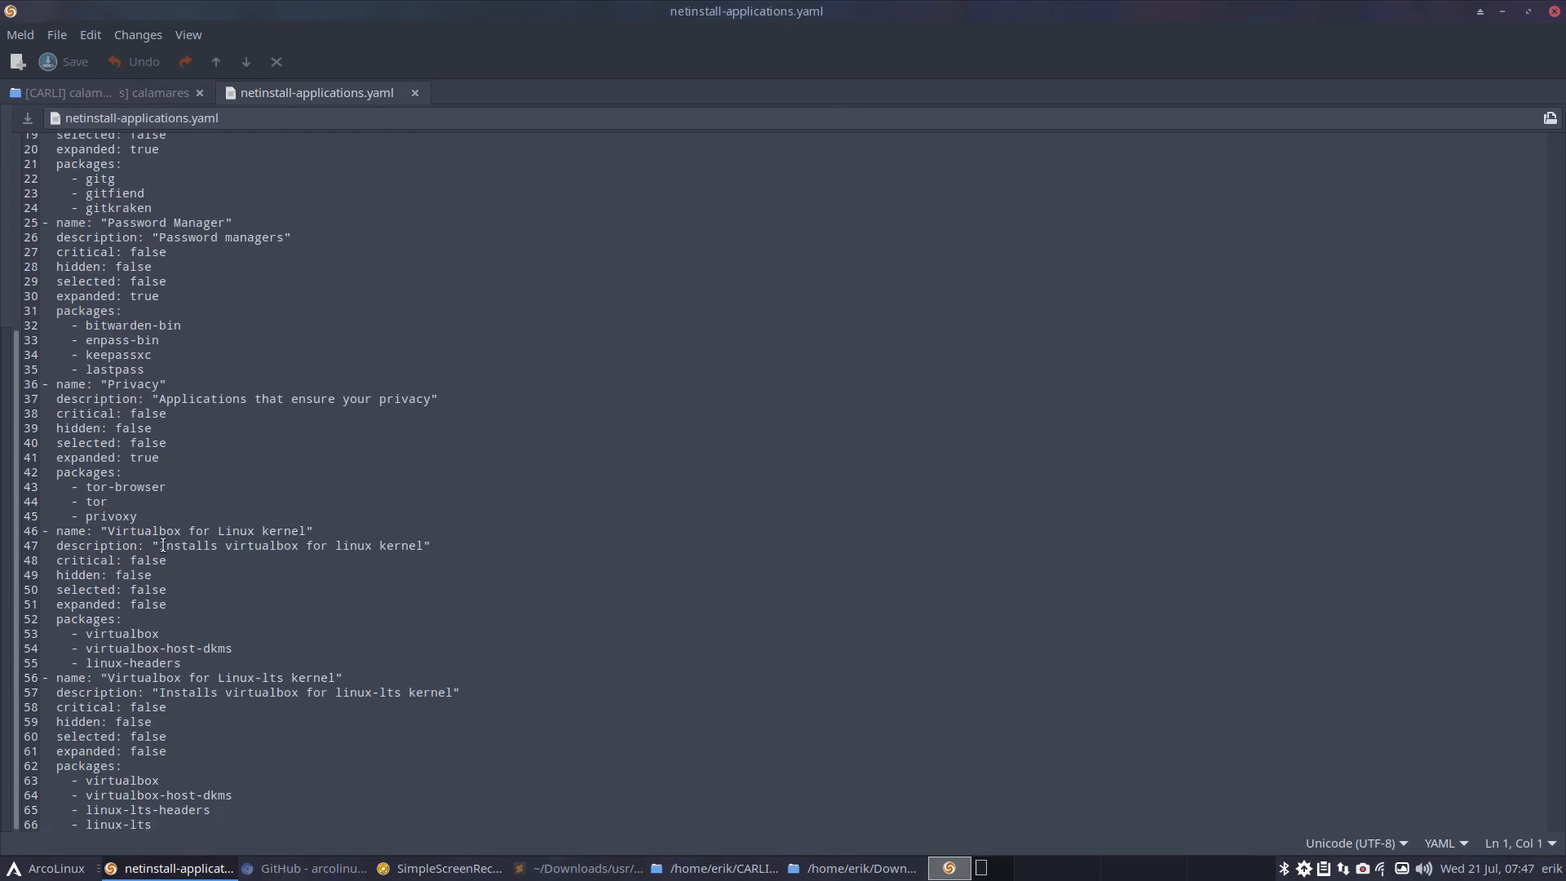
click(415, 92)
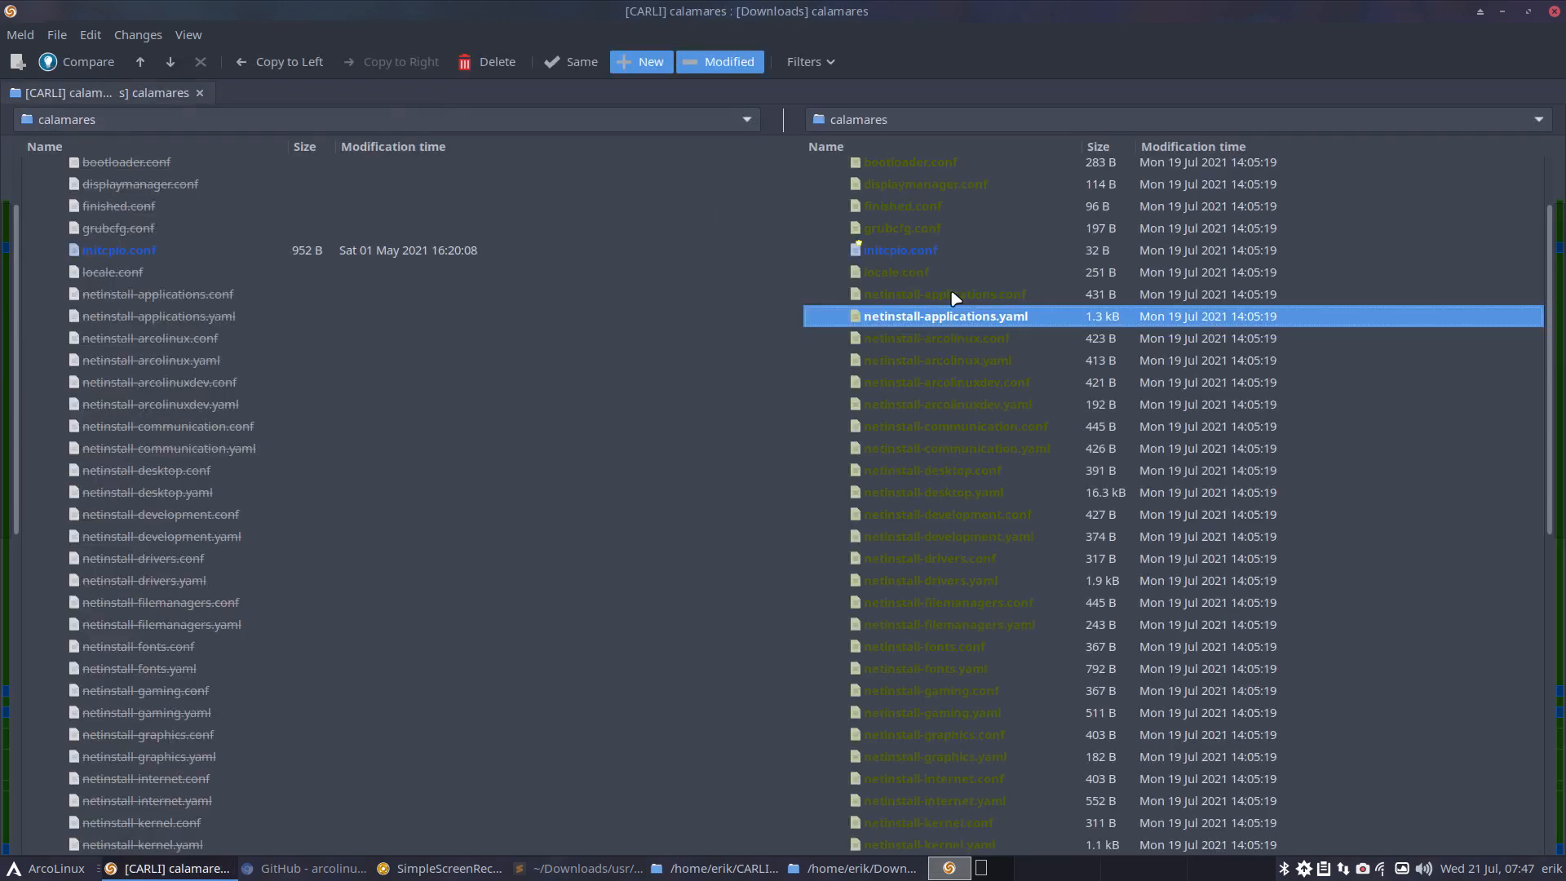
Copy netinstall-applications.conf and netinstall-applications.yaml from the downloaded modules into the CARLI modules folder
ctrl+click(964, 336)
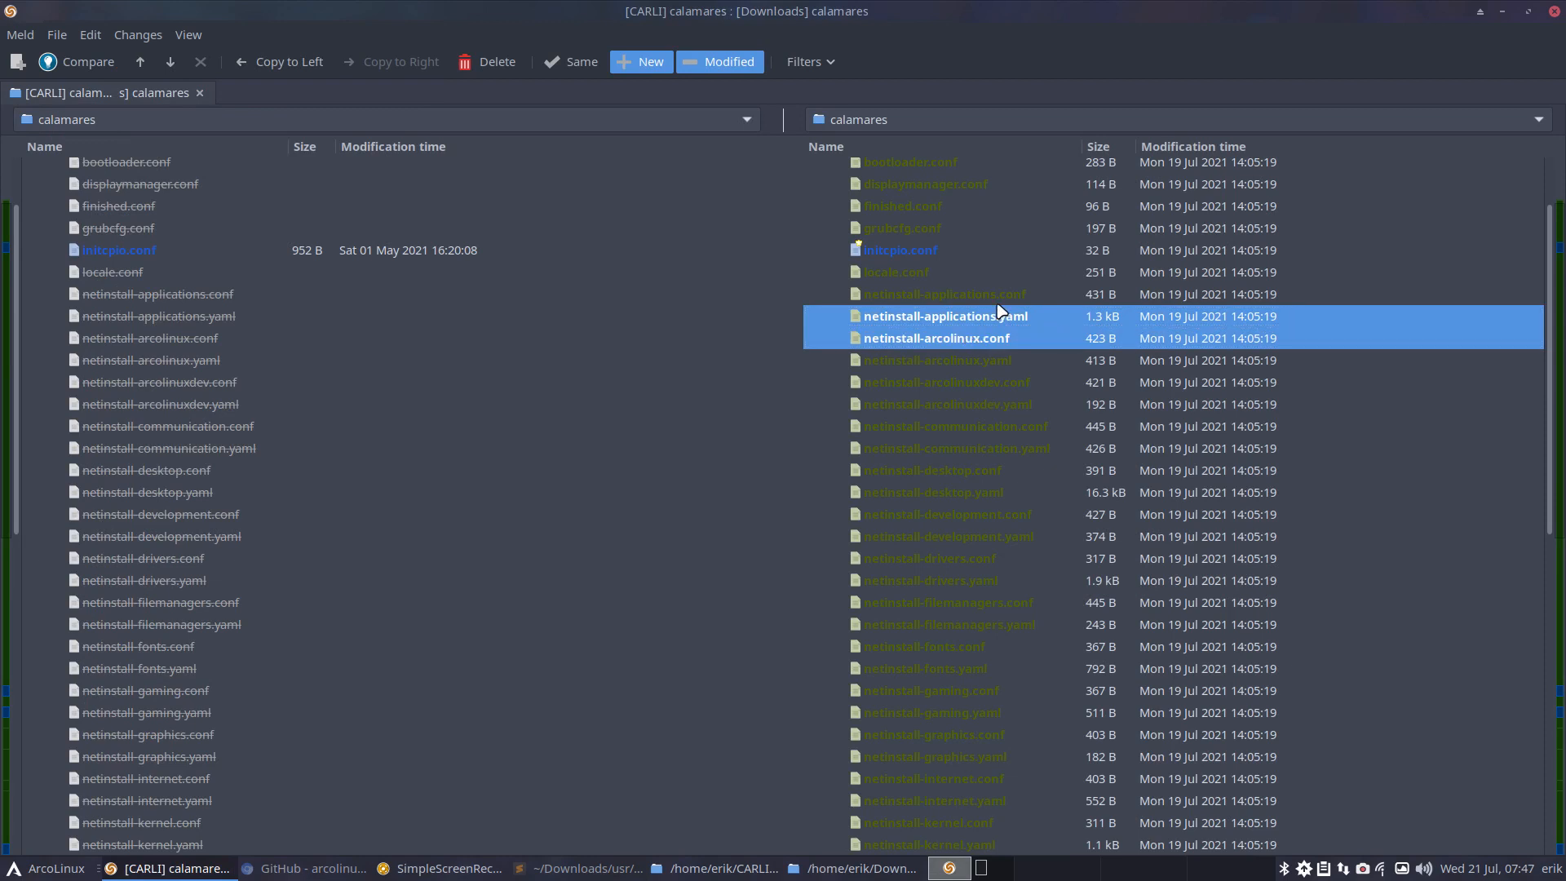
click(1002, 297)
ctrl+click(996, 318)
right_click(997, 320)
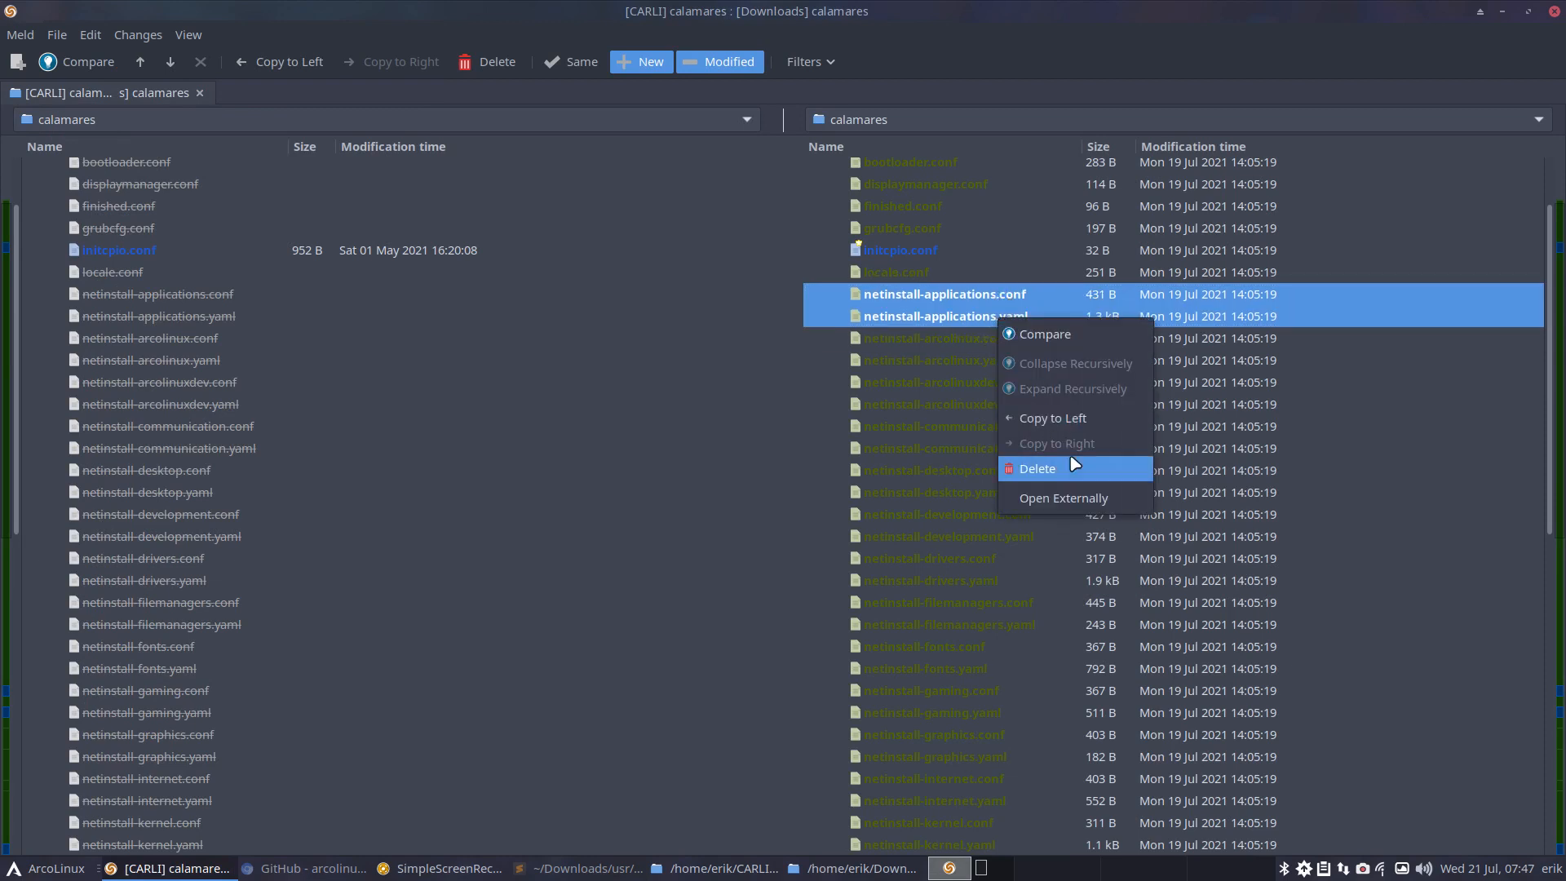
click(1041, 423)
Examine the ArcoLinux Tools package list in the downloaded netinstall-arcolinux.yaml, then close the file
click(987, 338)
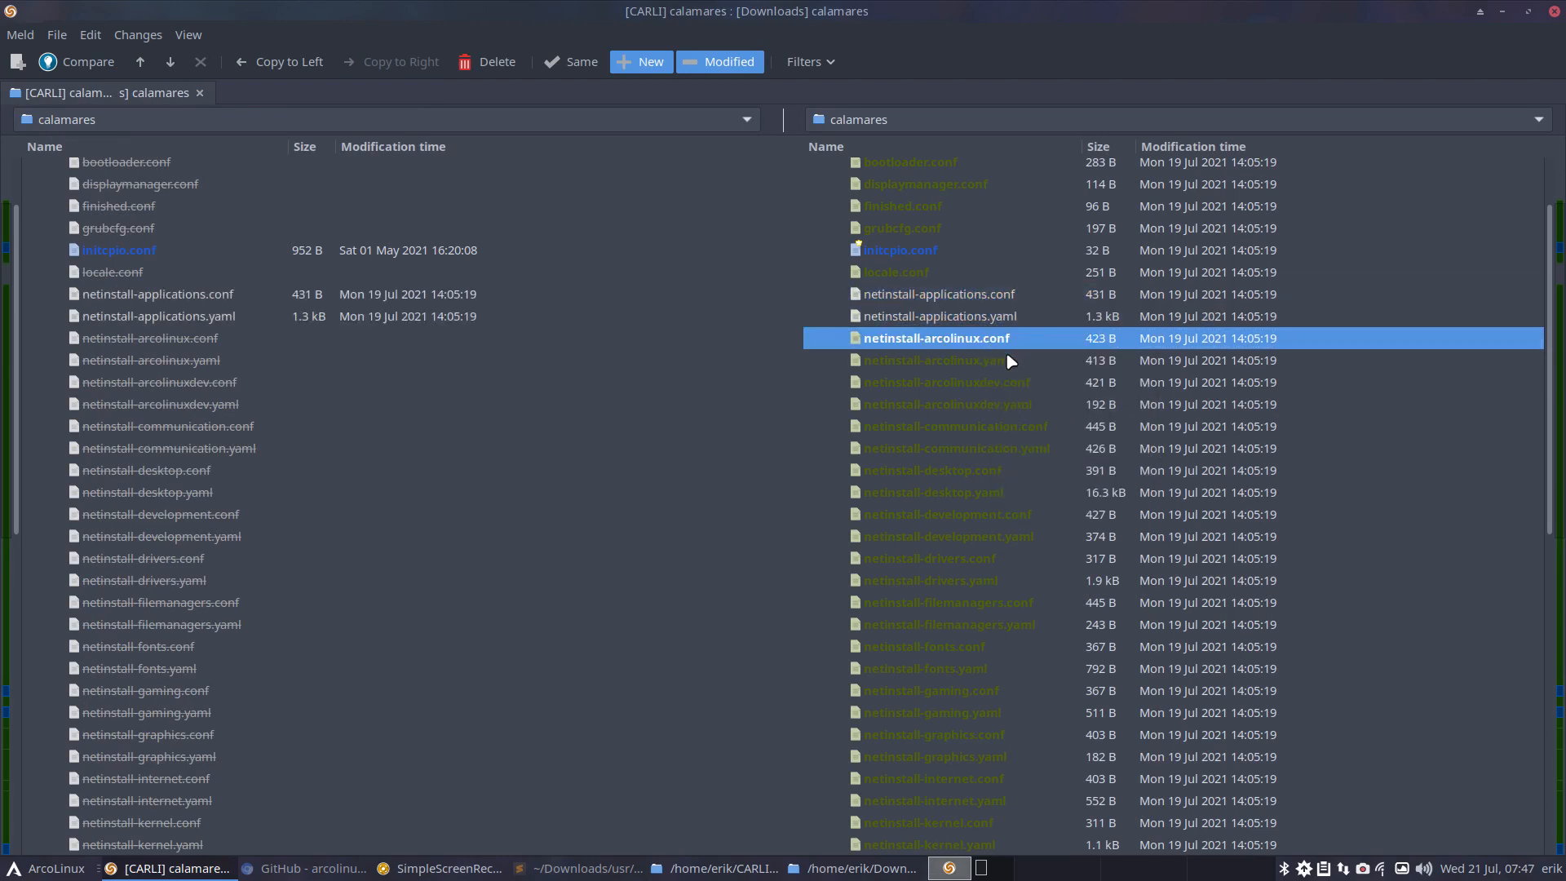
click(983, 362)
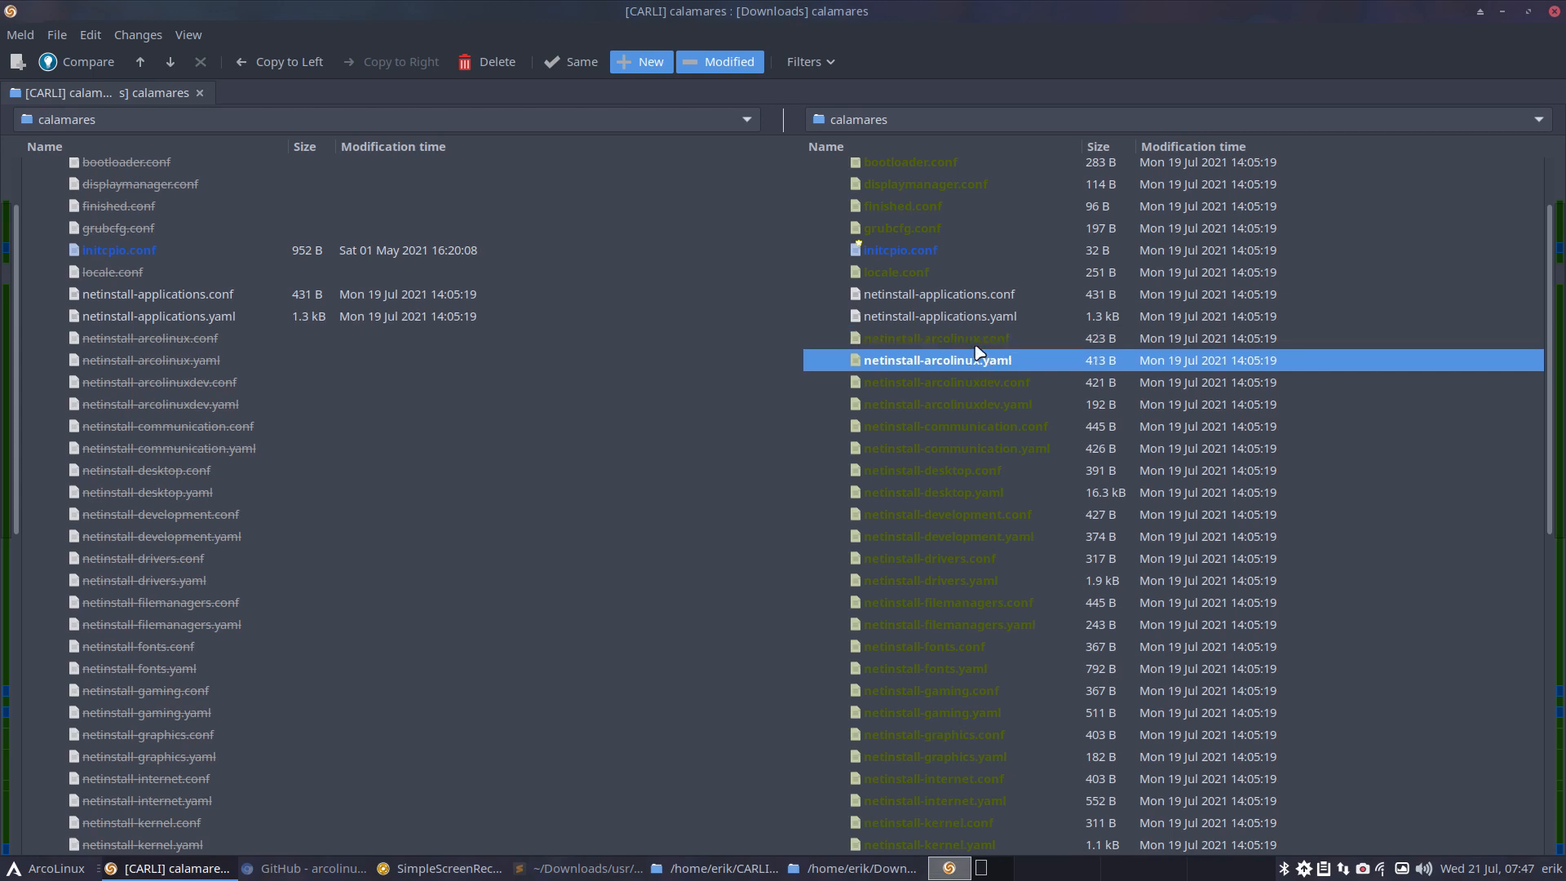
double_click(981, 363)
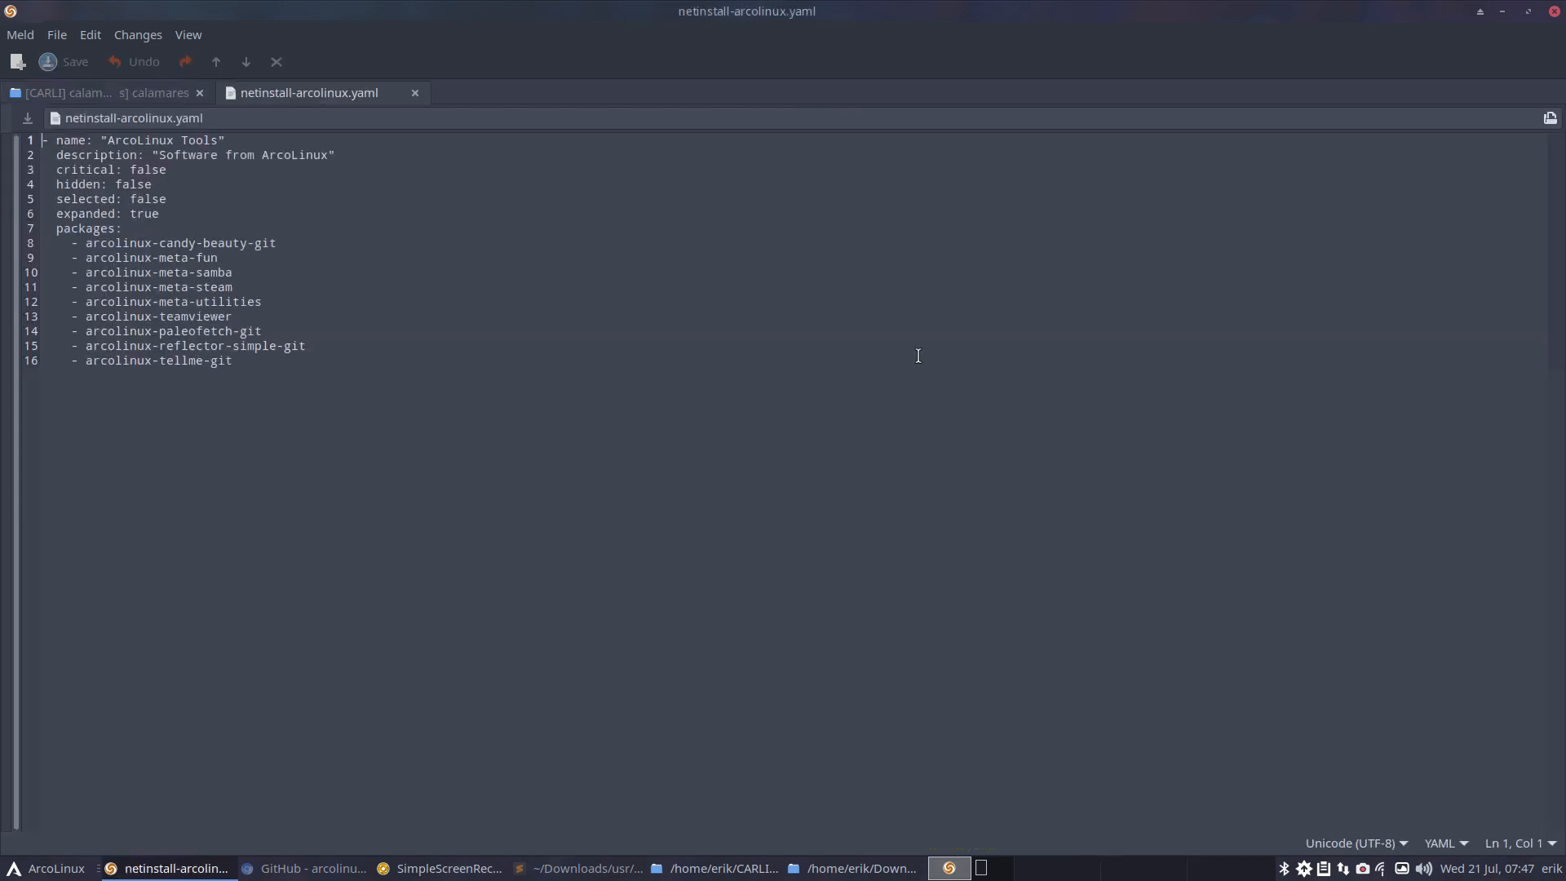
click(415, 93)
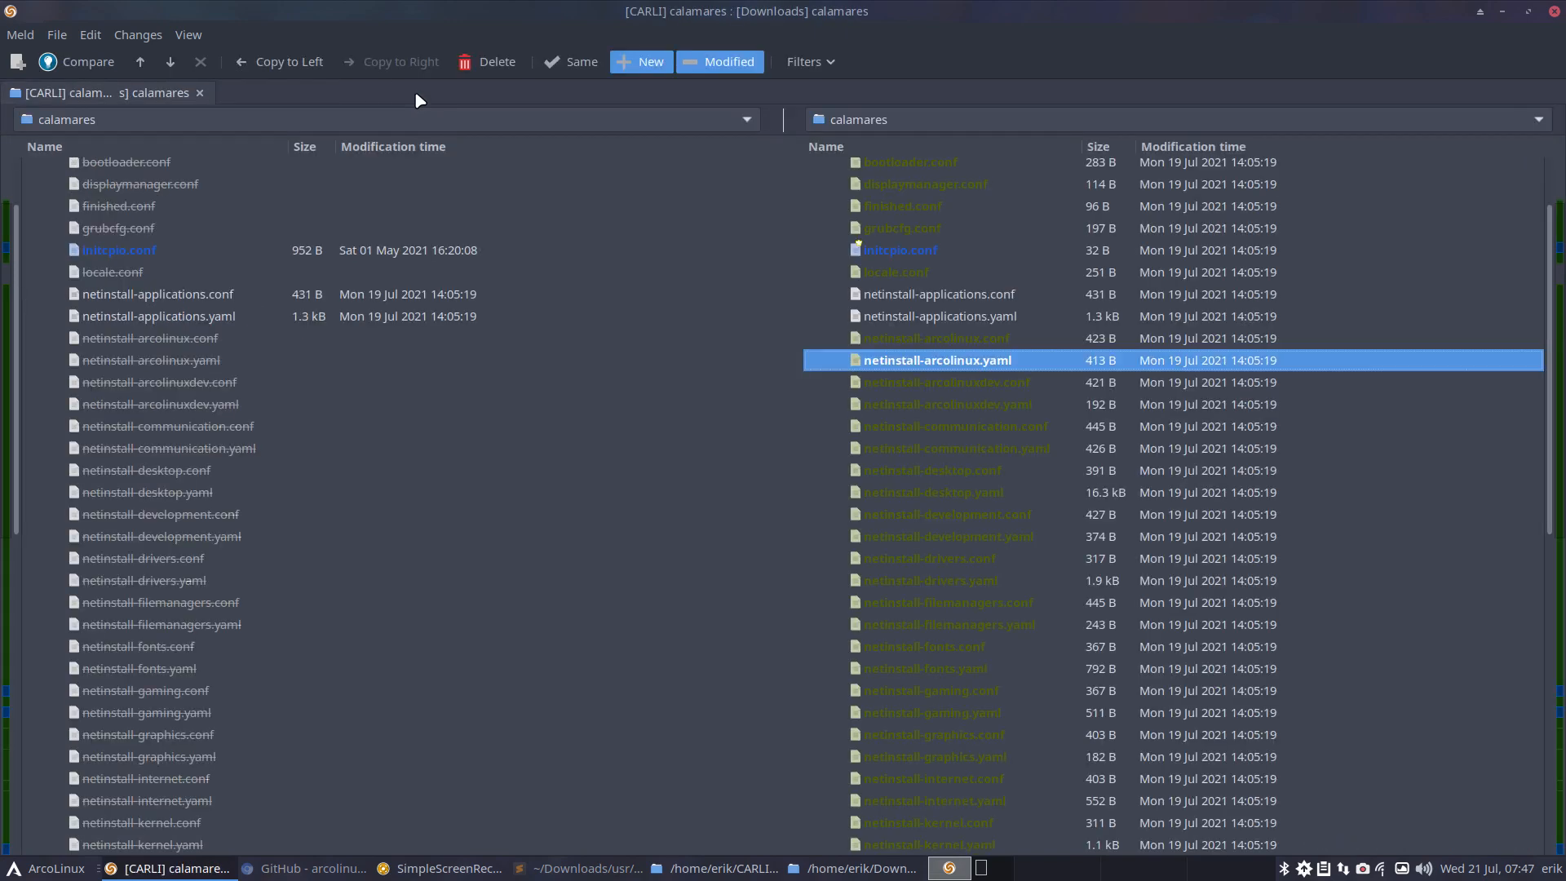
Skip the netinstall-arcolinuxdev files and copy netinstall-communication.conf and netinstall-communication.yaml into the CARLI modules folder
click(983, 385)
click(990, 411)
click(992, 426)
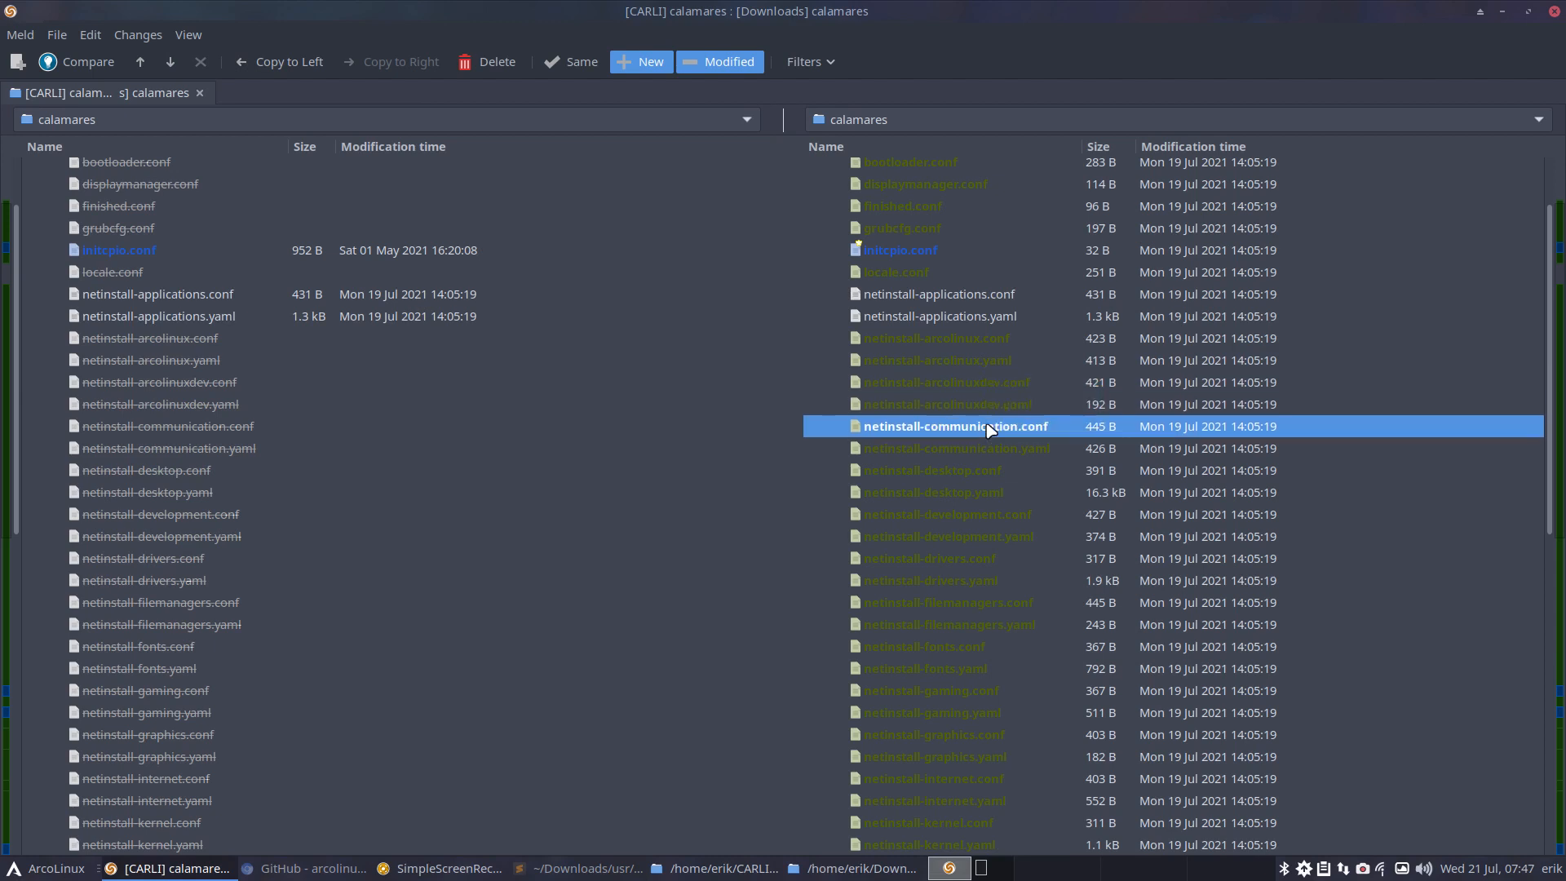
click(997, 452)
click(989, 427)
shift+click(988, 449)
right_click(988, 449)
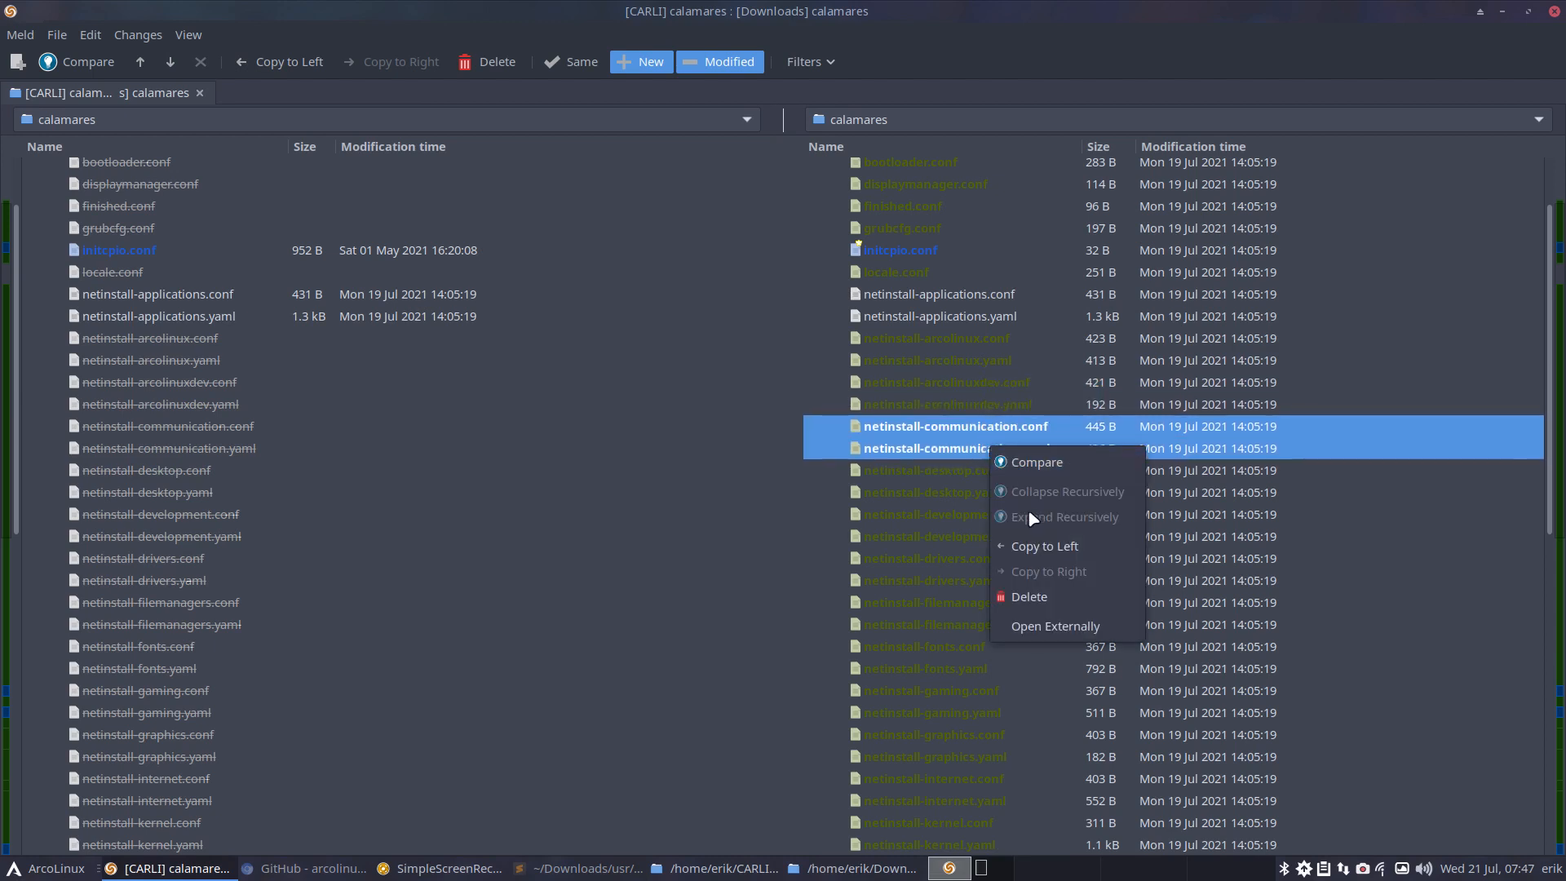
click(1058, 554)
Skip the desktop, development and drivers files and copy netinstall-filemanagers.conf and netinstall-filemanagers.yaml into the CARLI modules folder
click(966, 476)
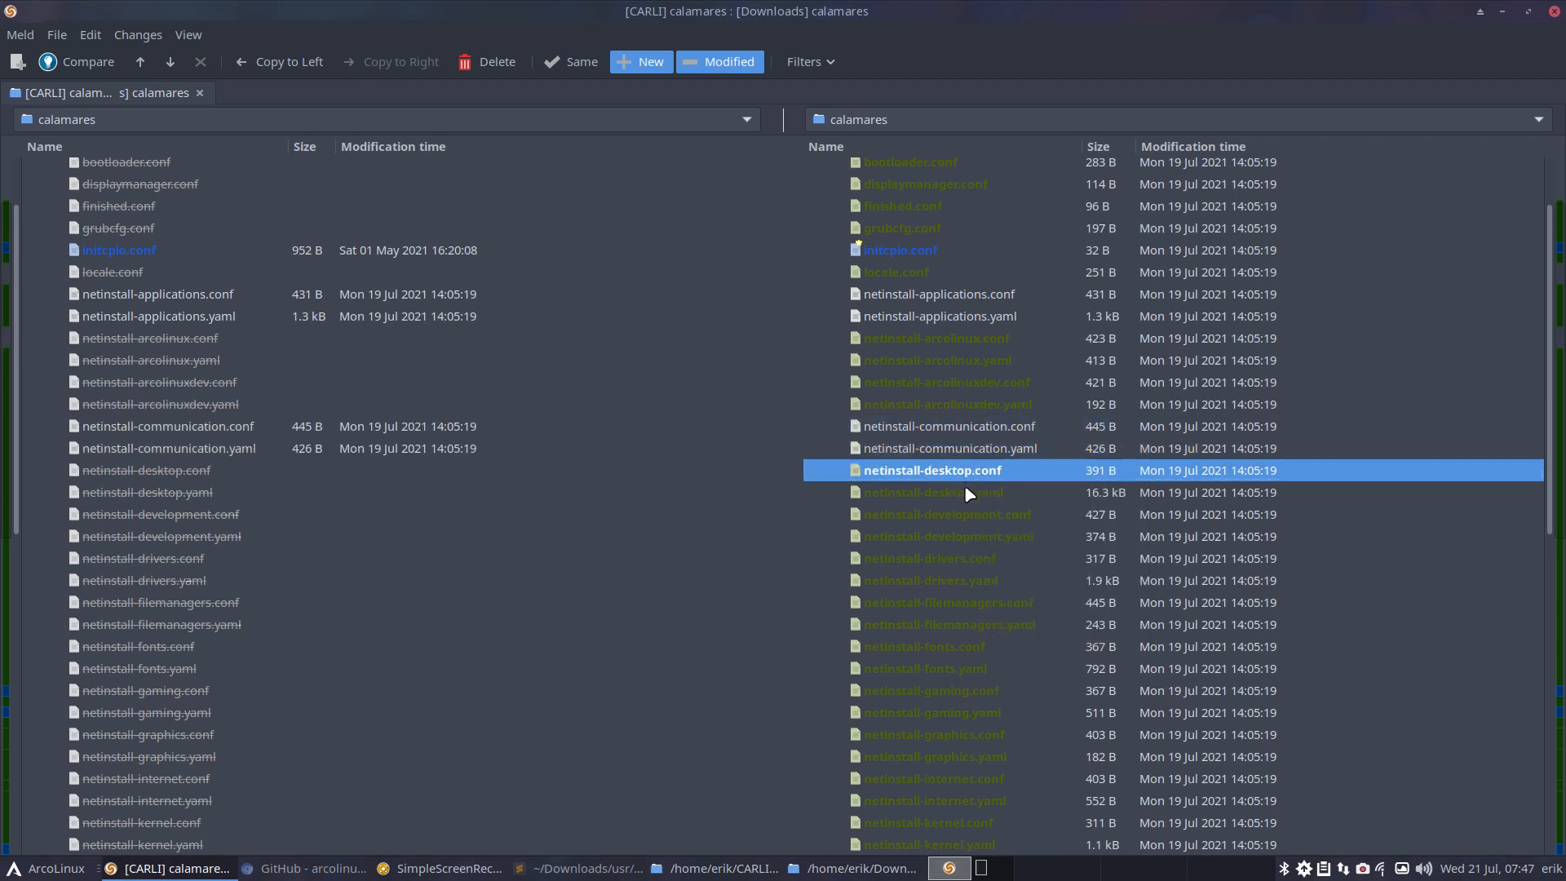
click(964, 488)
click(968, 514)
click(975, 534)
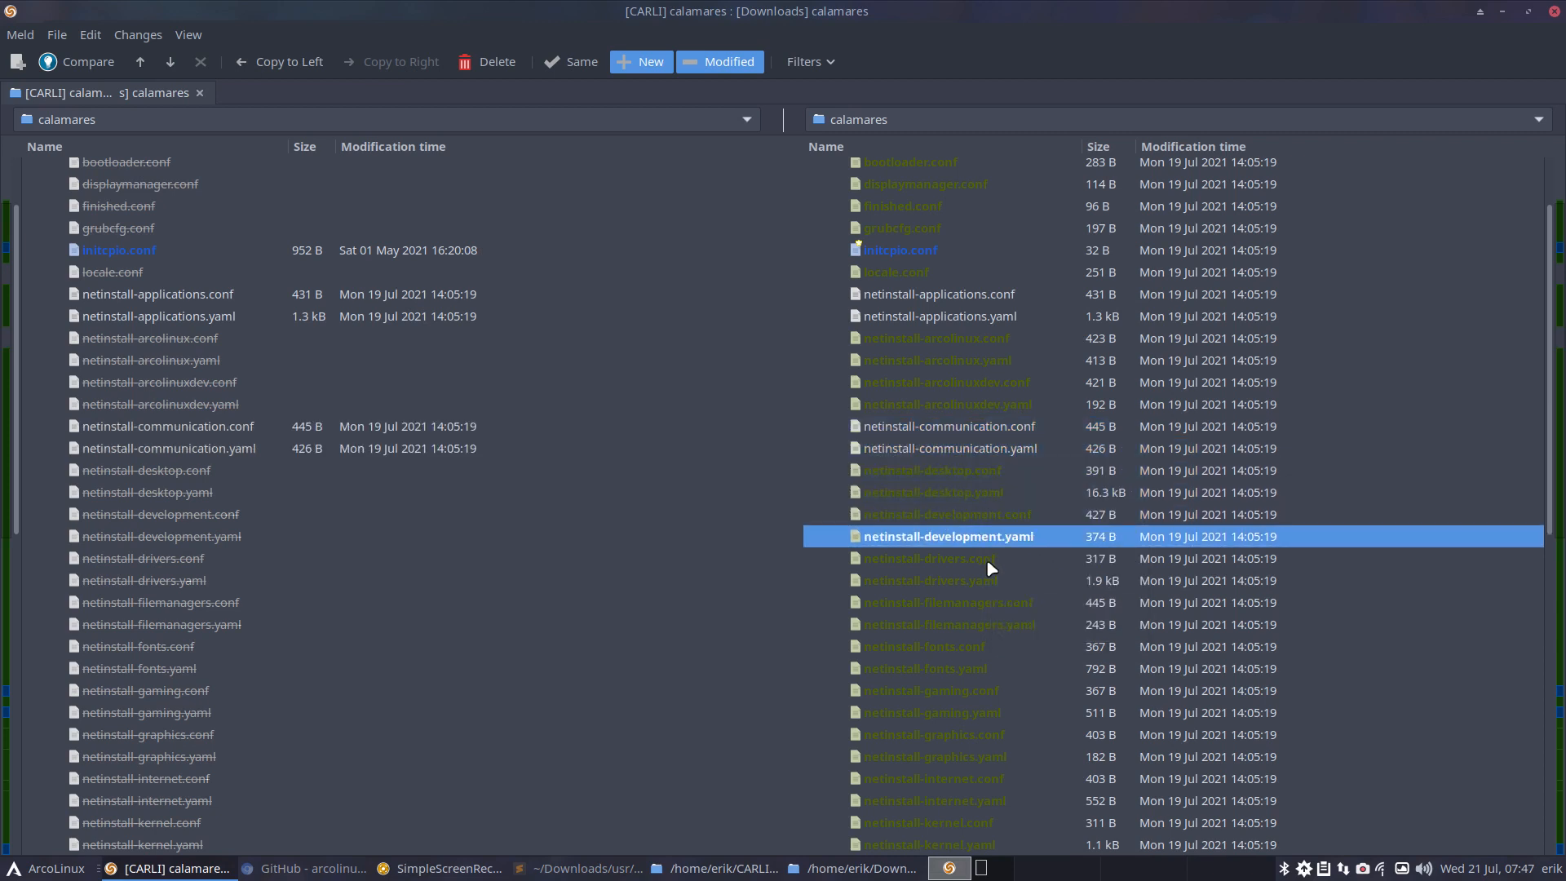
click(983, 560)
click(974, 581)
click(974, 603)
click(974, 624)
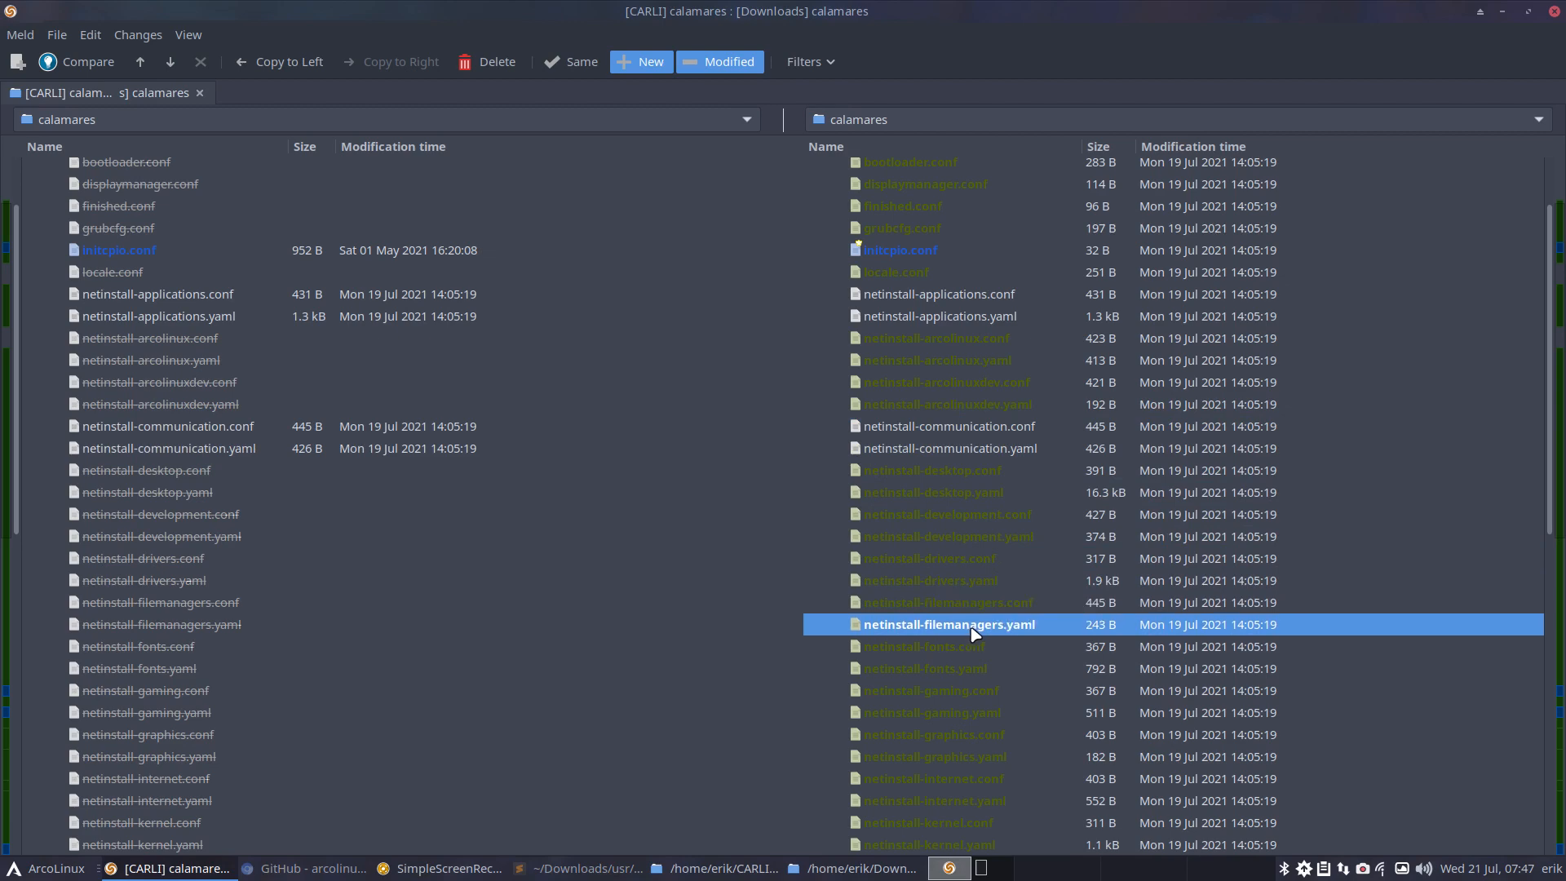
shift+click(975, 605)
right_click(976, 608)
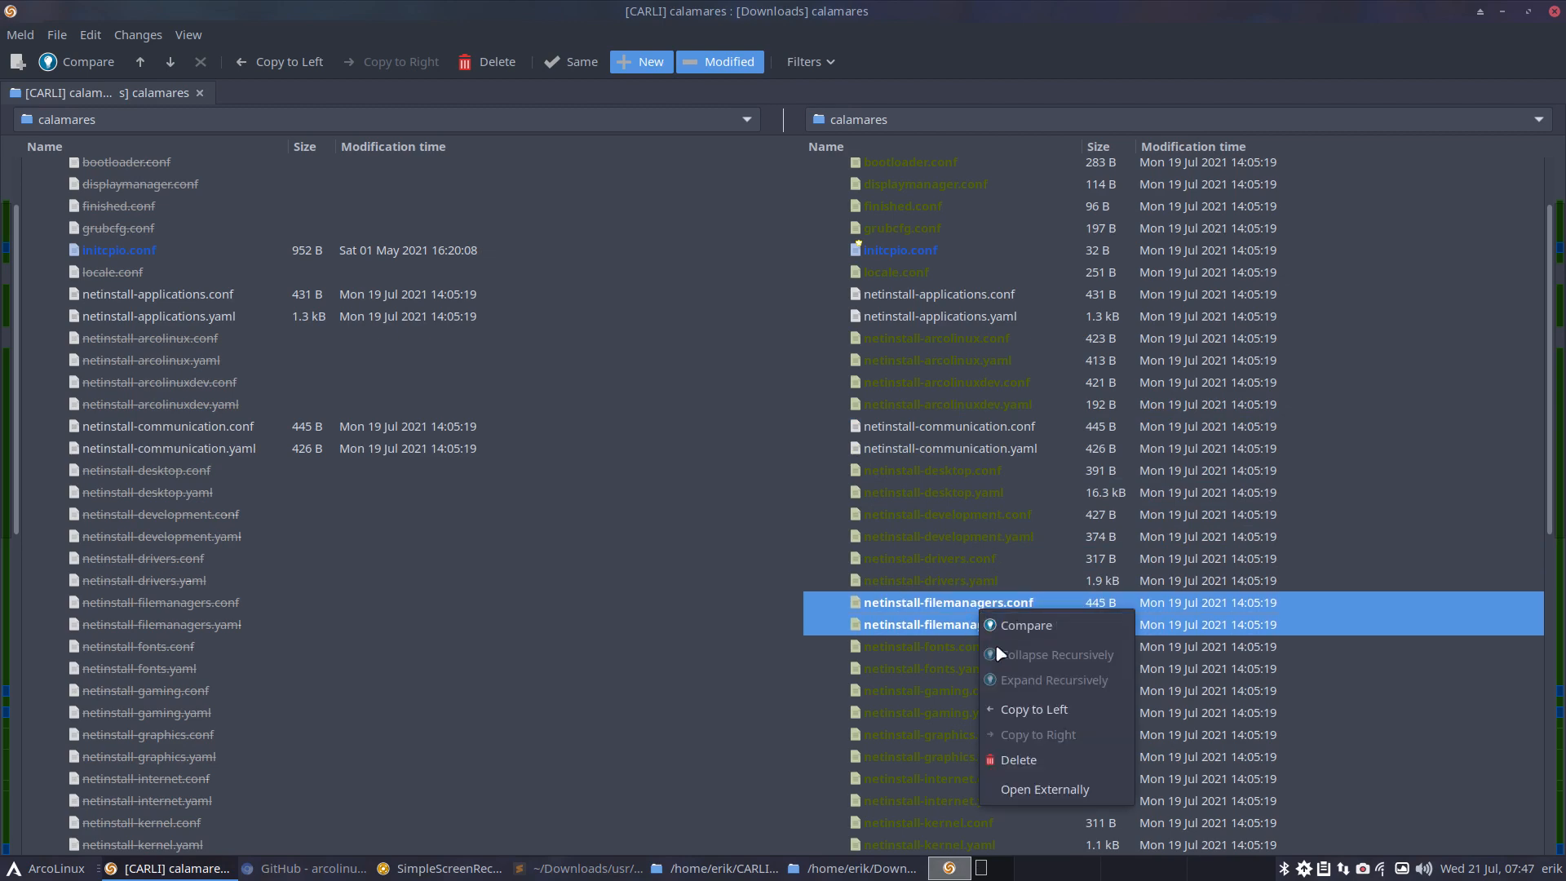
click(1029, 708)
Skip the fonts and gaming files and copy netinstall-graphics.conf and netinstall-graphics.yaml into the CARLI modules folder
scroll(983, 579, down, 5)
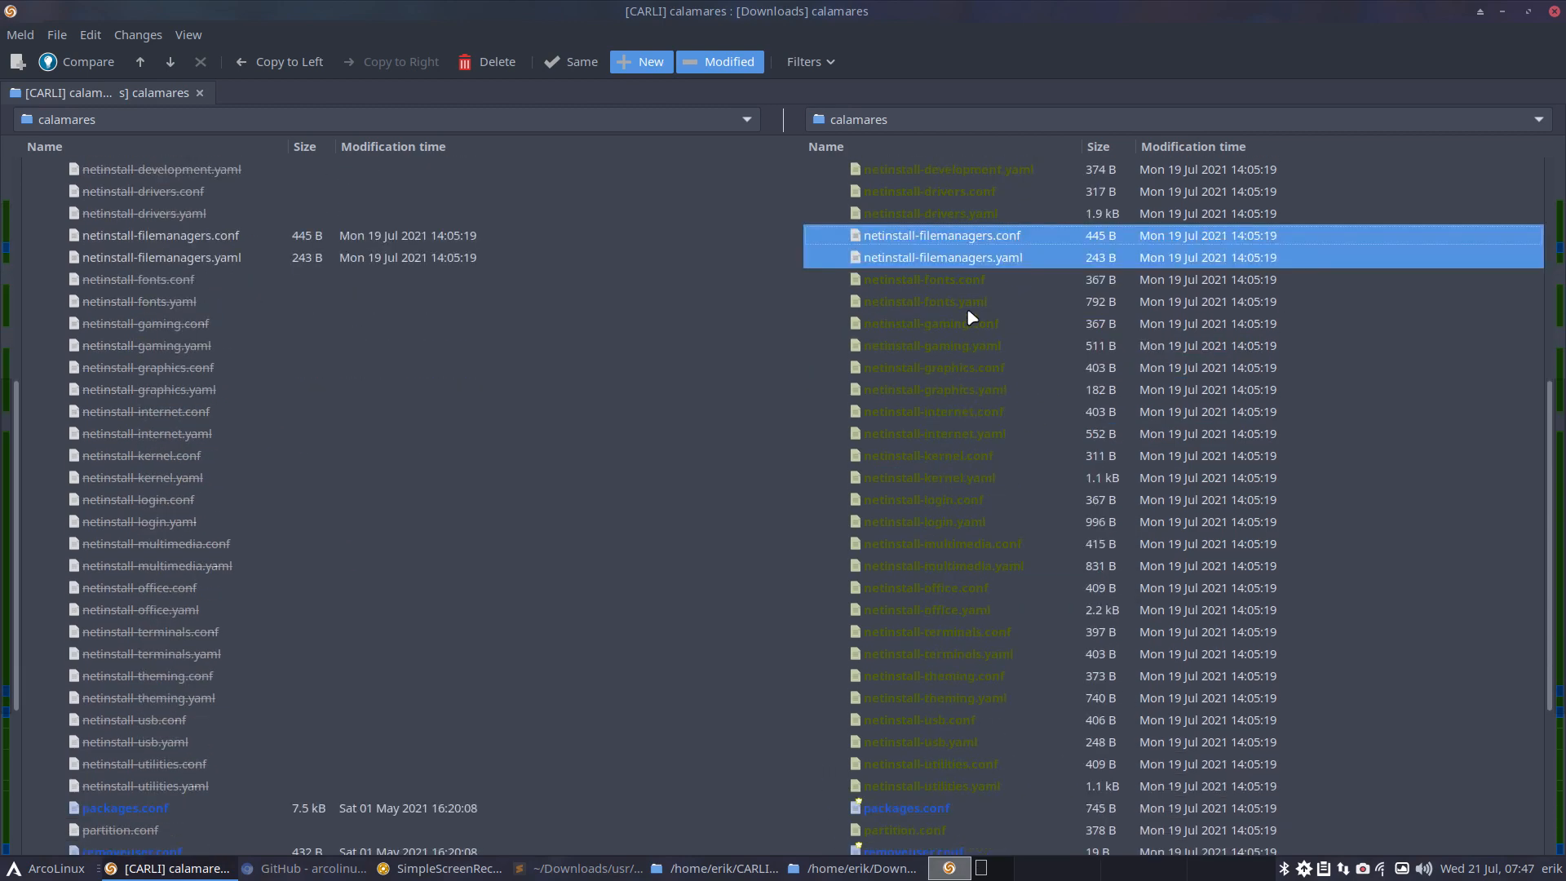
click(968, 301)
click(969, 323)
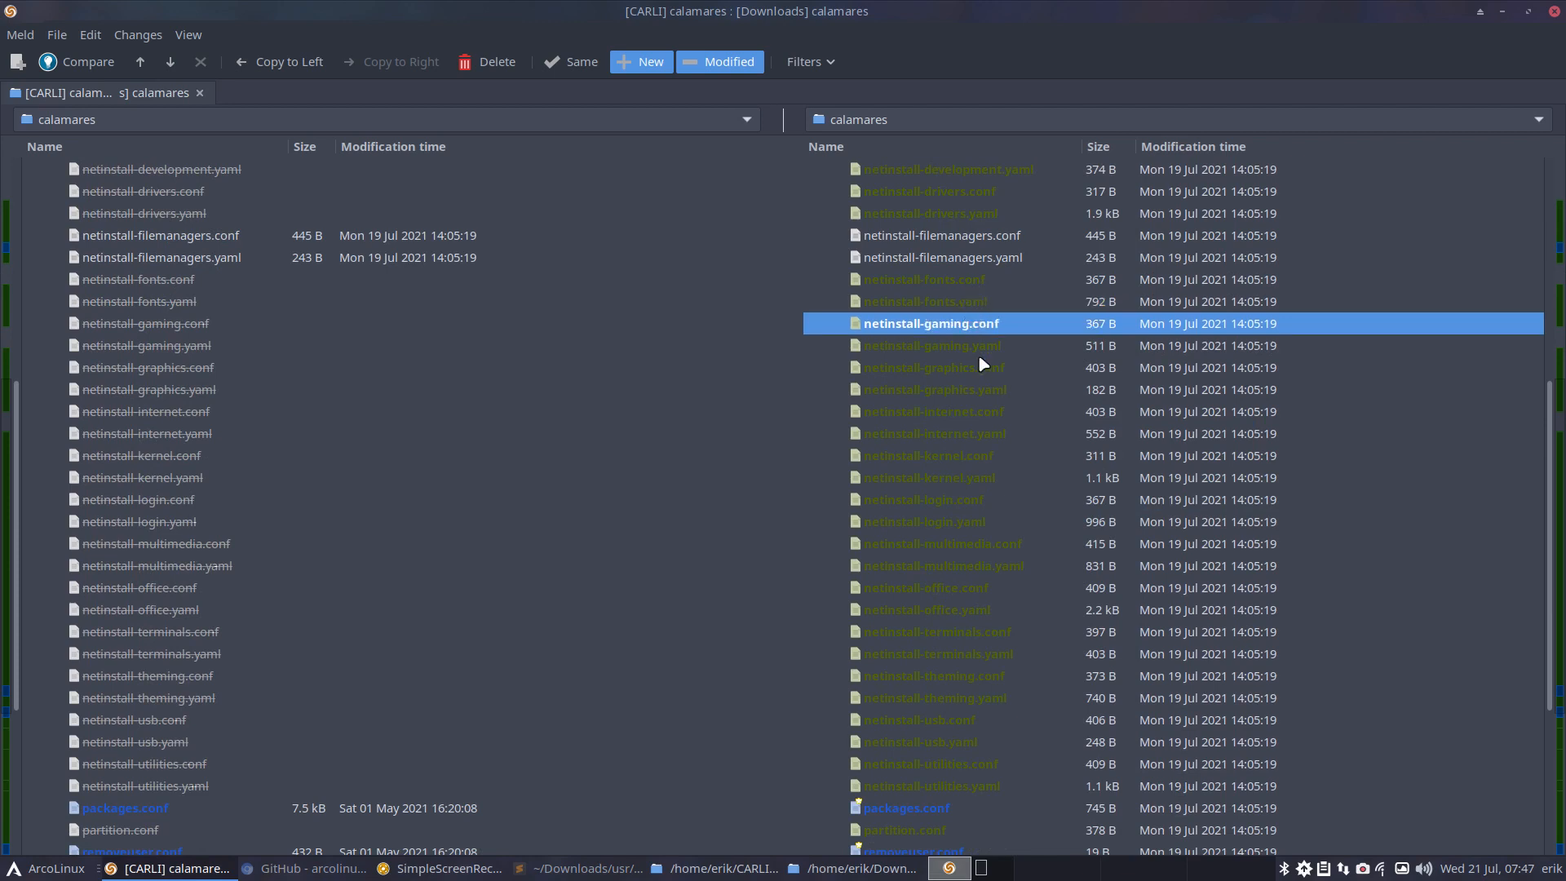
click(967, 347)
click(969, 371)
click(967, 386)
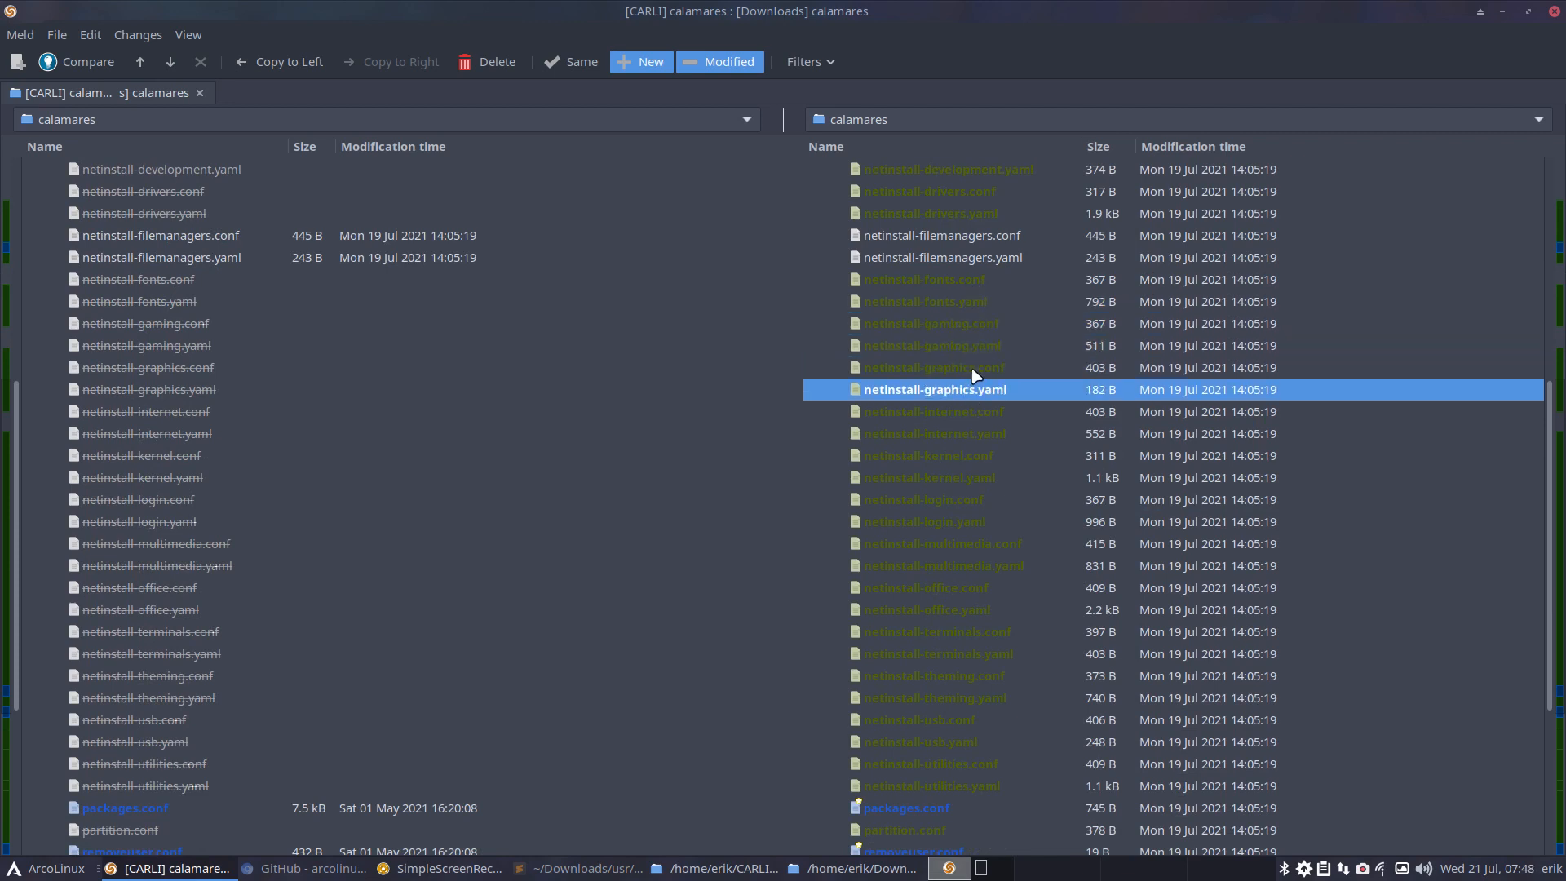
click(971, 367)
shift+click(970, 389)
right_click(974, 390)
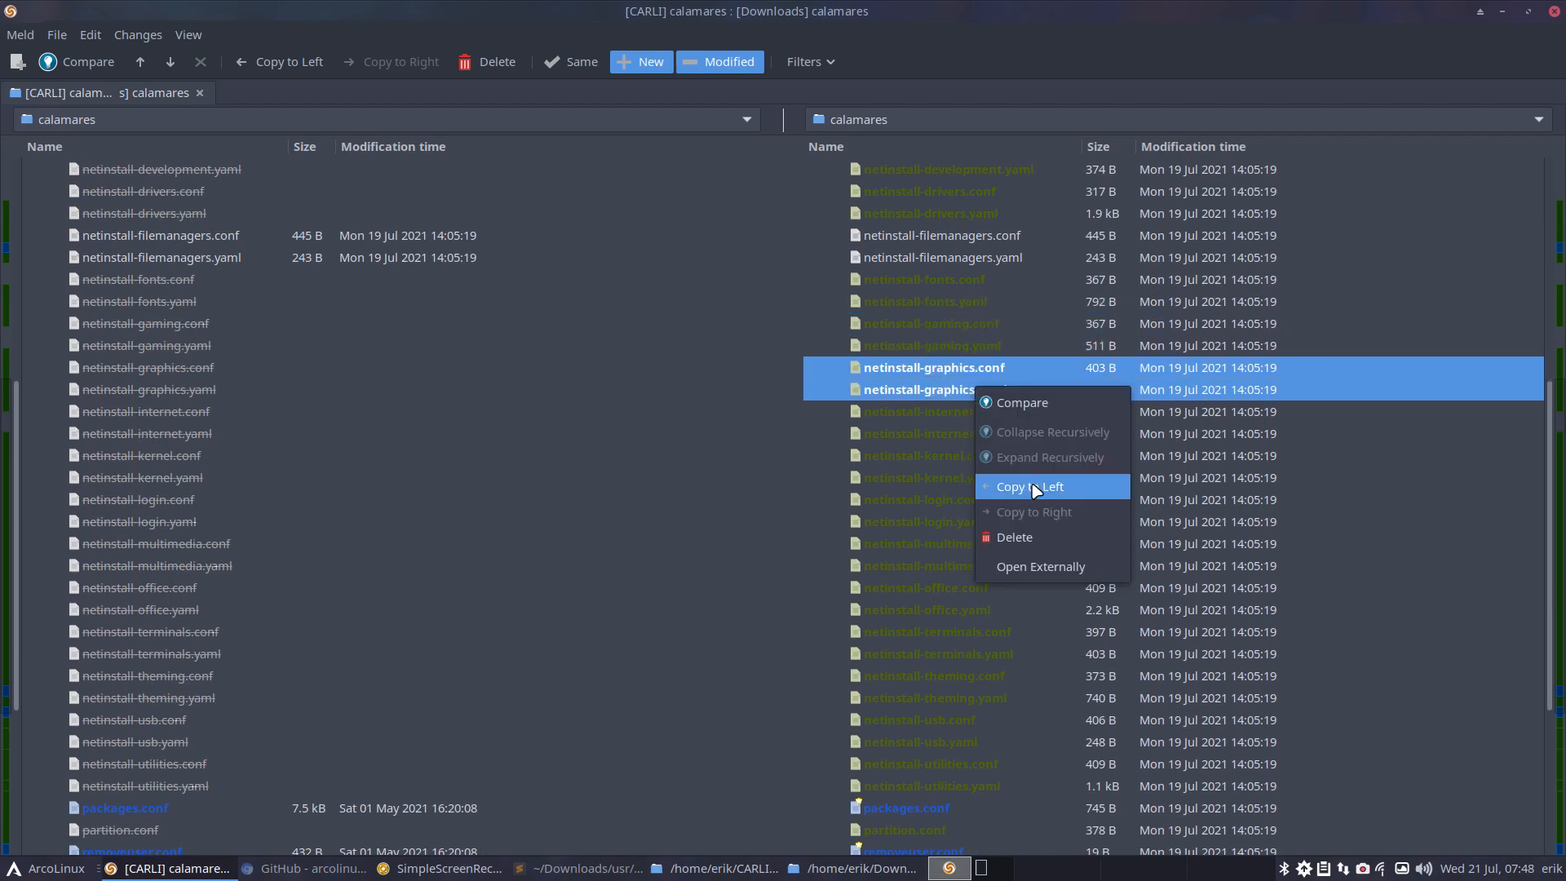
click(1016, 483)
Copy netinstall-internet.conf and netinstall-internet.yaml from the downloaded modules into the CARLI modules folder
click(958, 409)
shift+click(959, 432)
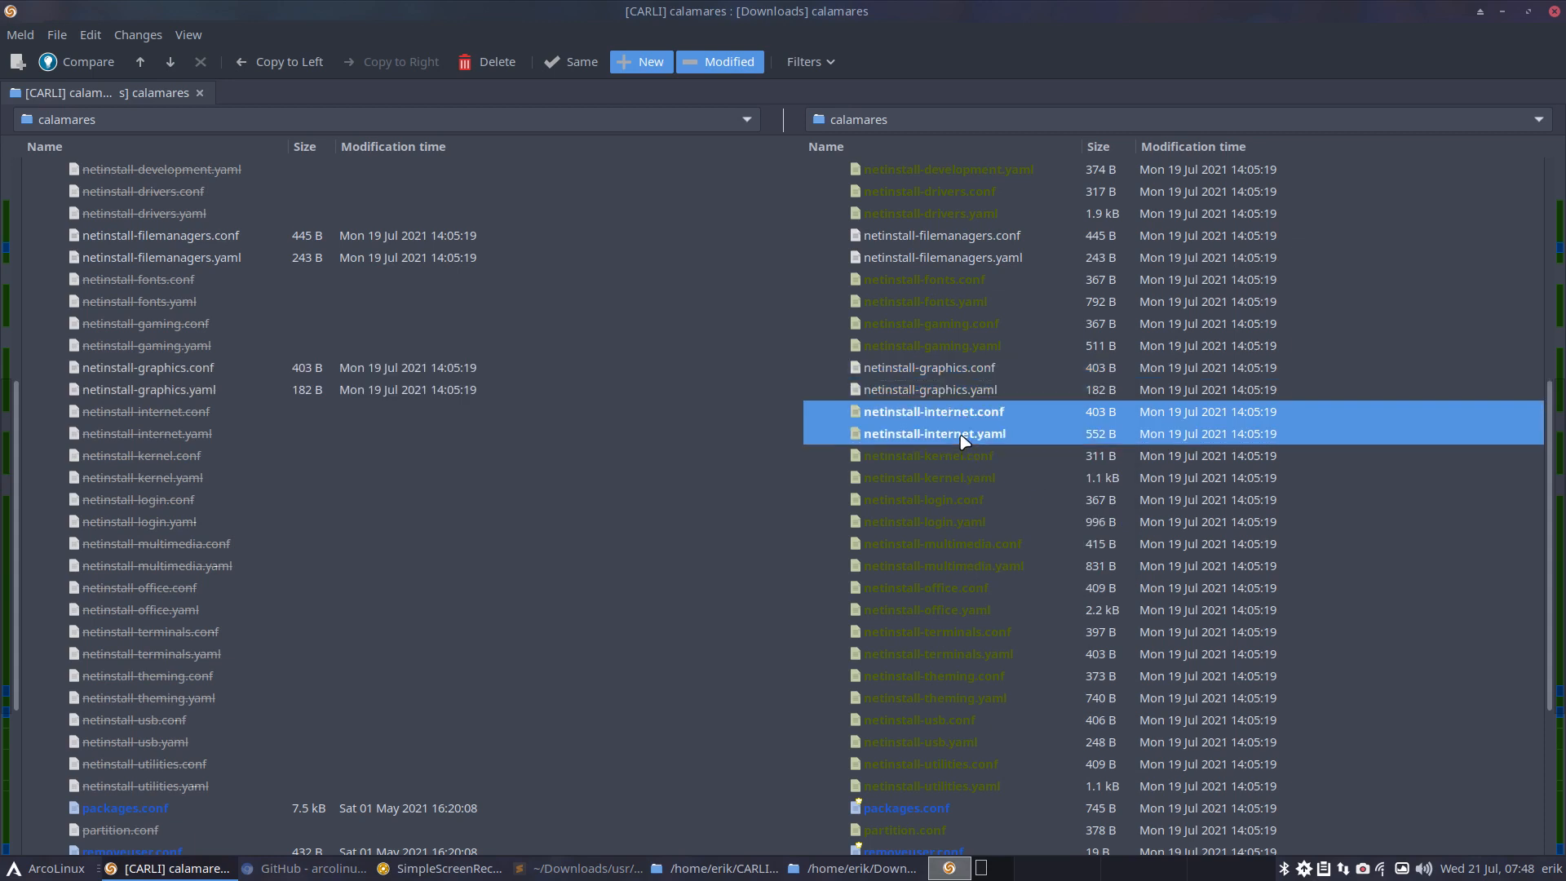
right_click(962, 435)
click(1055, 546)
Skip the kernel and login files and copy netinstall-multimedia.conf and netinstall-multimedia.yaml into the CARLI modules folder
click(954, 455)
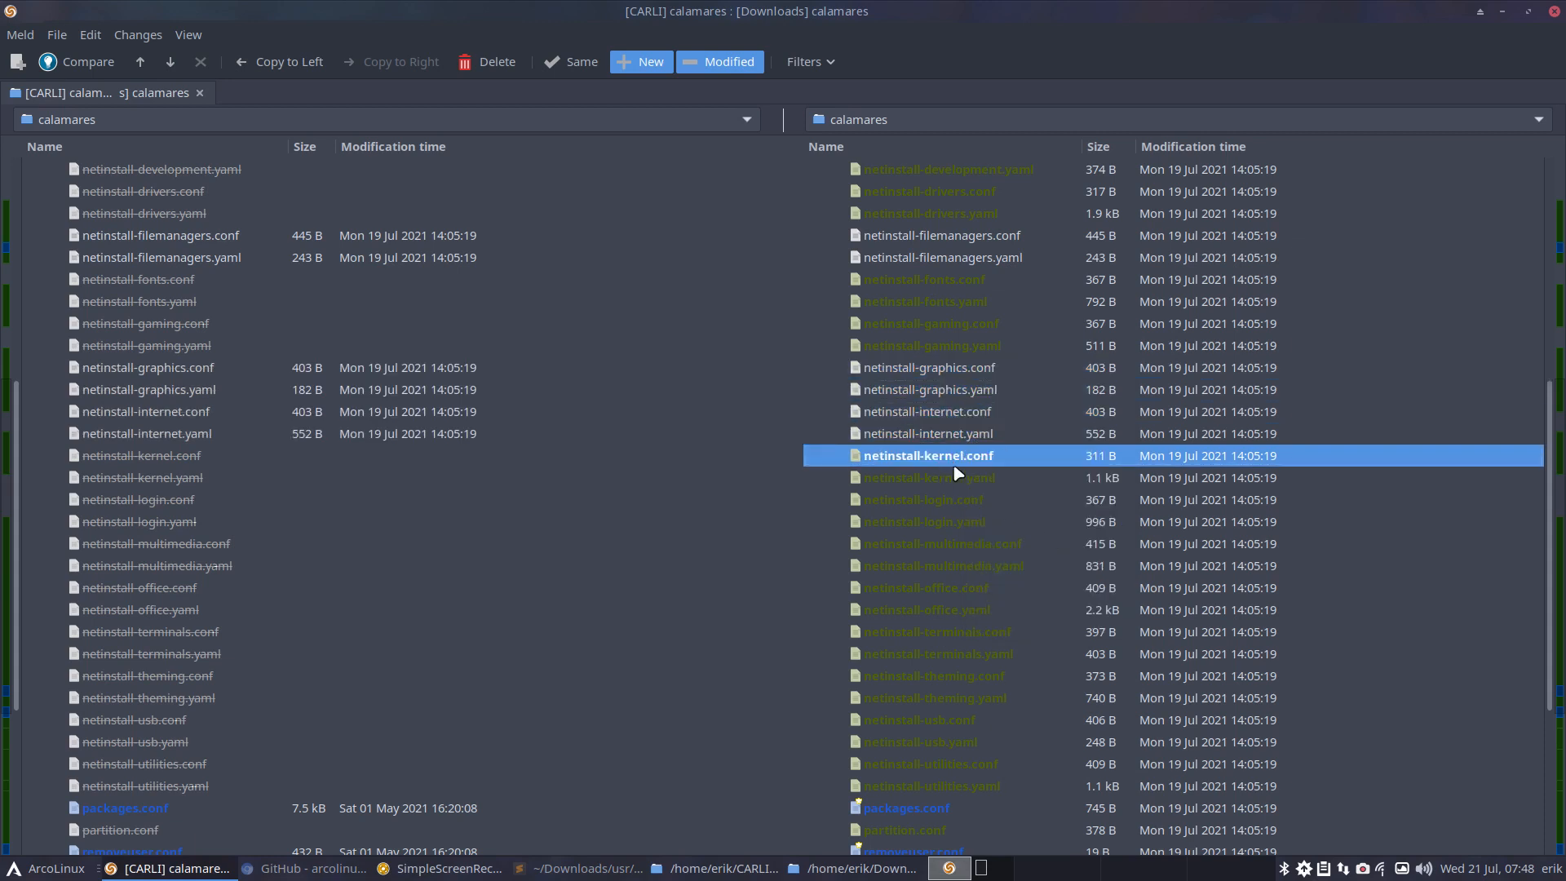
click(960, 478)
click(955, 500)
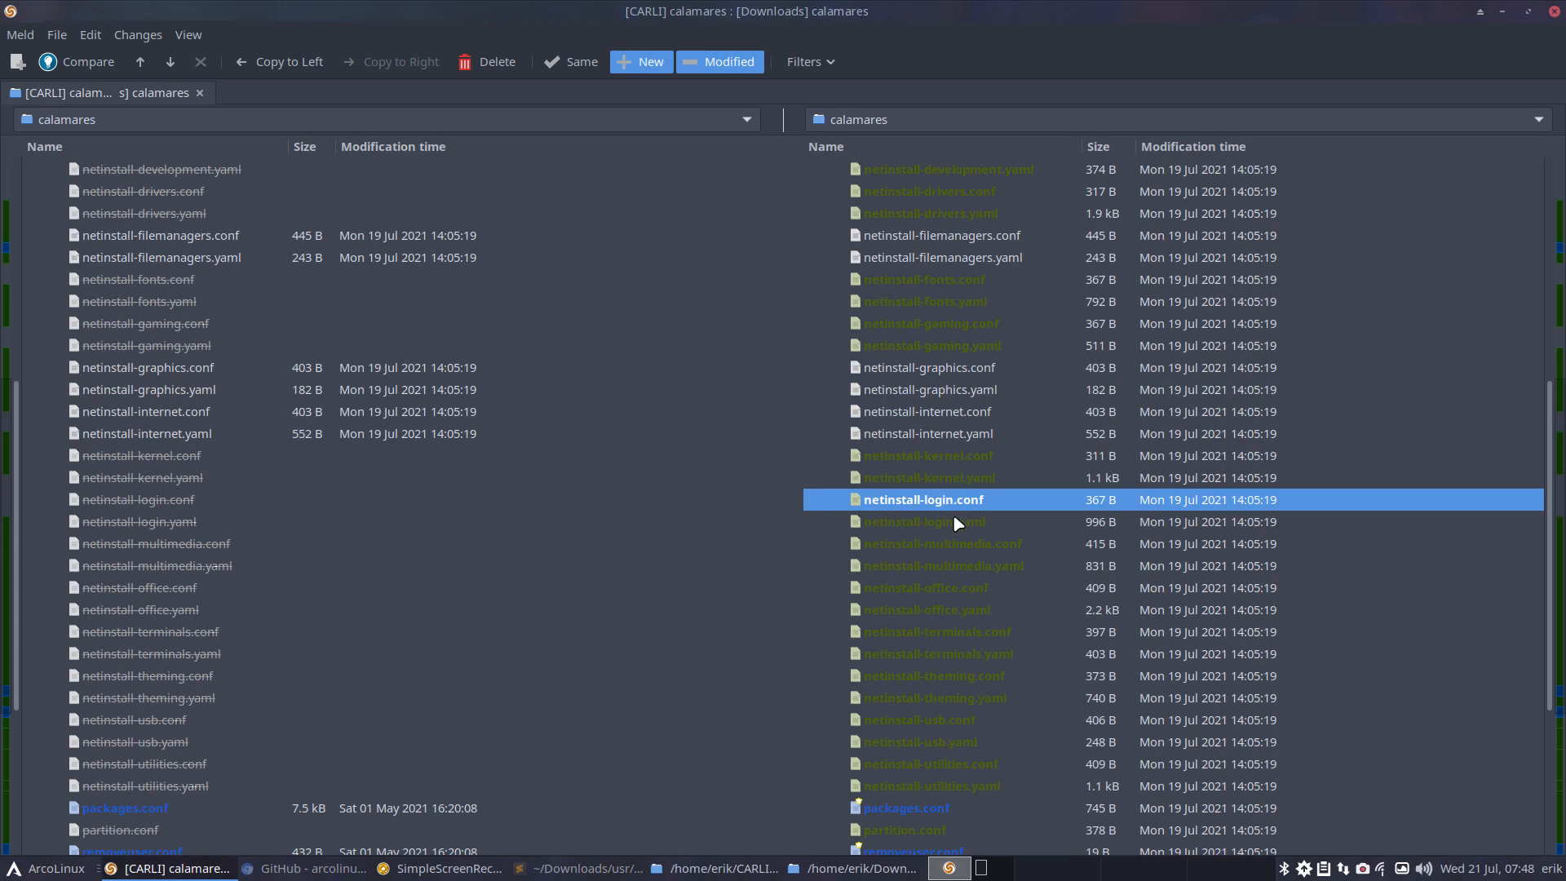
click(953, 518)
click(962, 500)
click(962, 517)
click(968, 551)
click(970, 568)
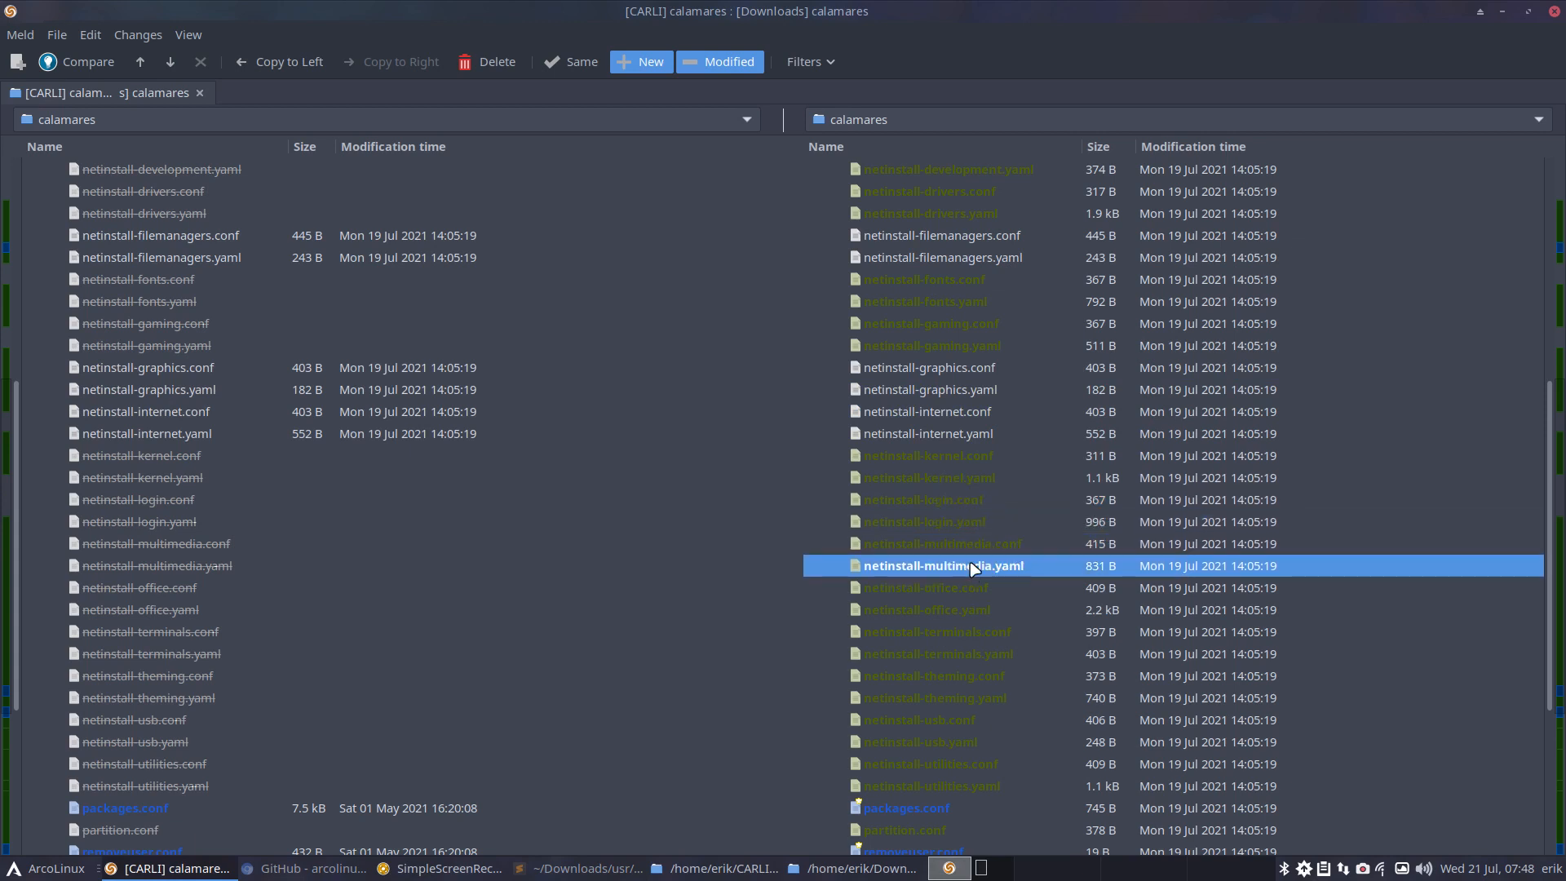
ctrl+click(979, 548)
right_click(979, 549)
click(1040, 647)
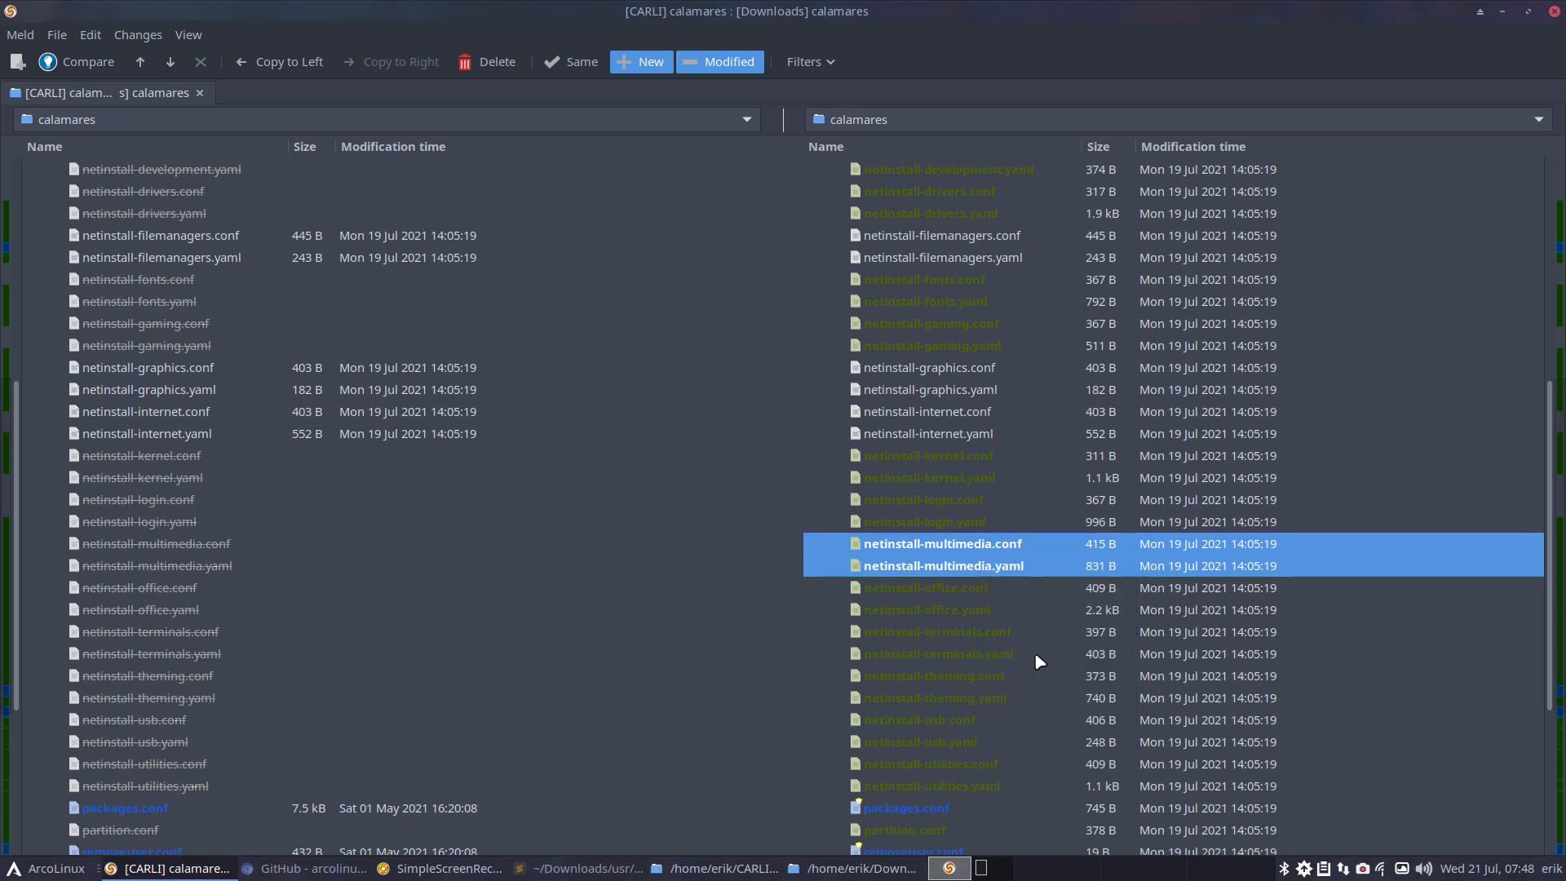
Copy netinstall-office.conf and netinstall-office.yaml from the downloaded modules into the CARLI modules folder
click(938, 588)
ctrl+click(959, 608)
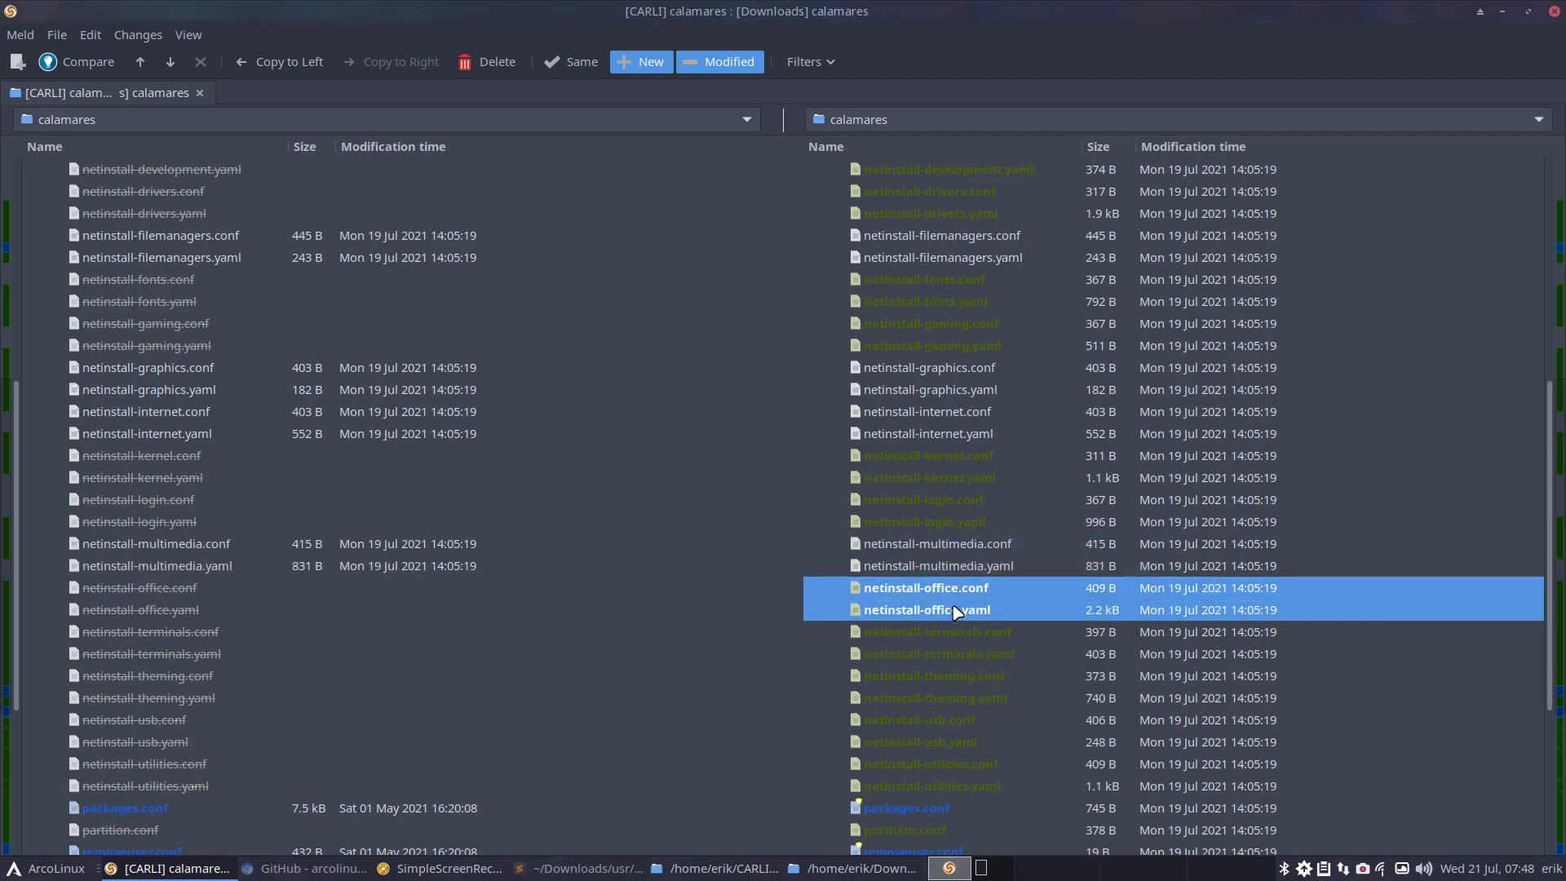
right_click(959, 610)
click(1025, 709)
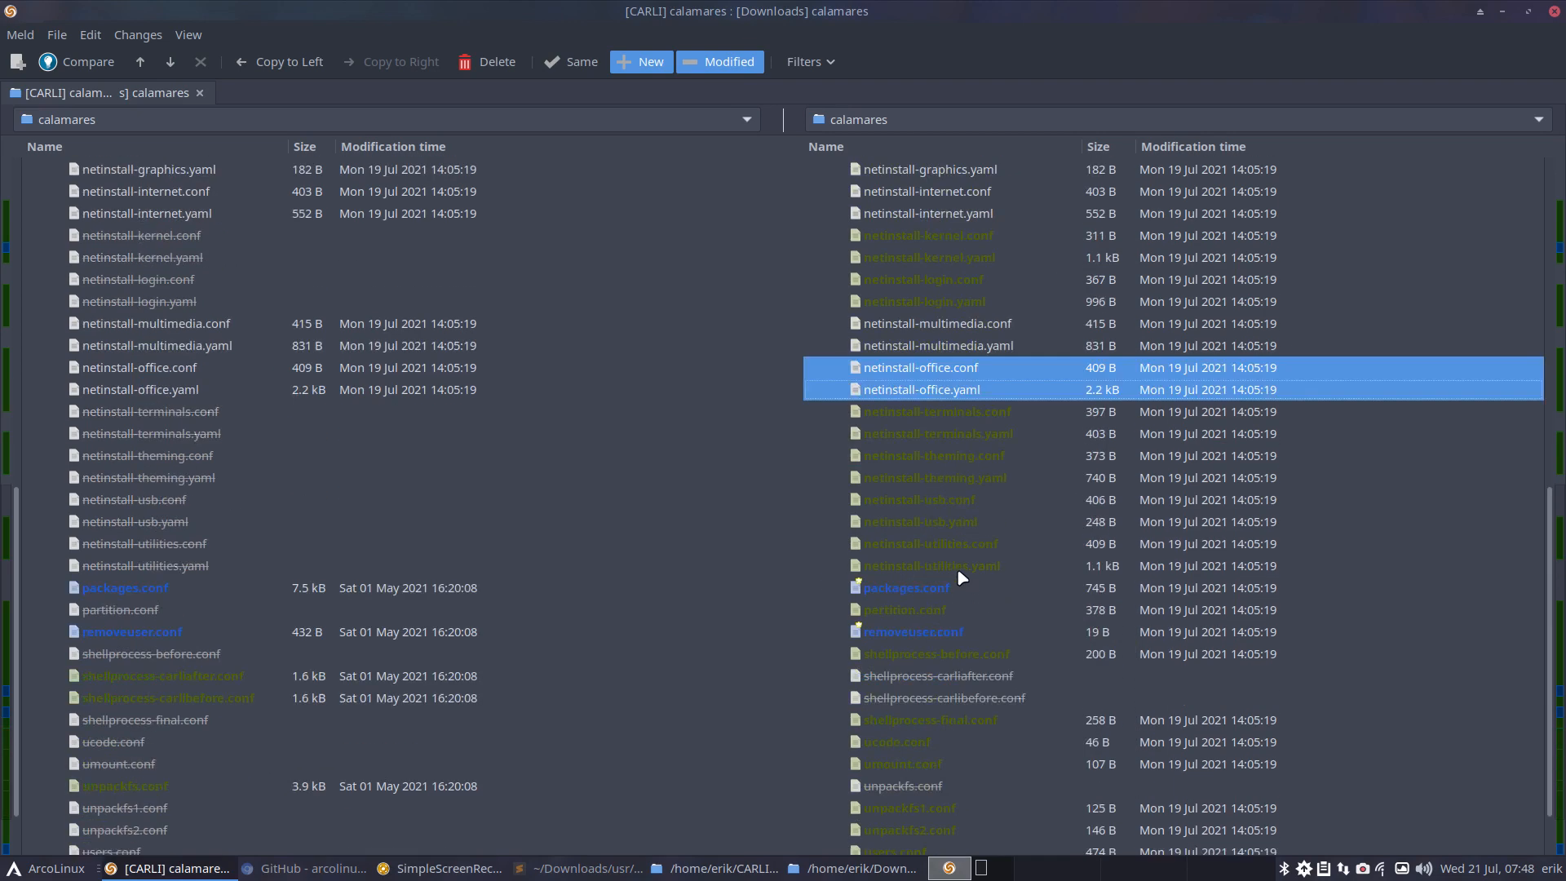
Copy netinstall-terminals.conf and netinstall-terminals.yaml from the downloaded modules into the CARLI modules folder
scroll(957, 567, down, 5)
click(948, 344)
ctrl+click(954, 363)
right_click(954, 364)
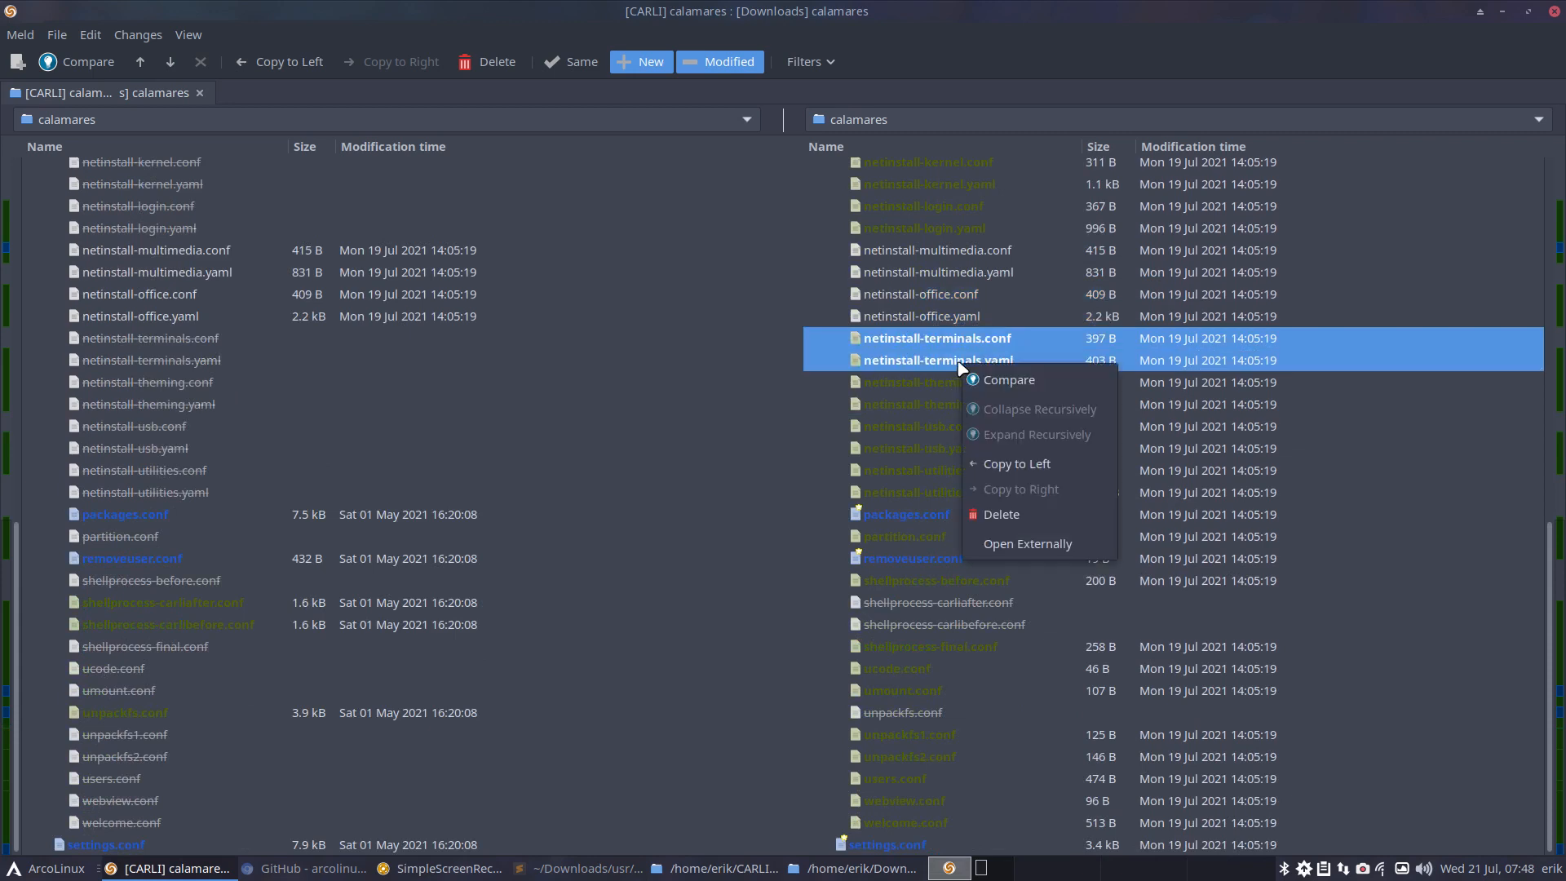
click(1018, 464)
Copy netinstall-theming.conf and netinstall-theming.yaml from the downloaded modules into the CARLI modules folder
click(918, 384)
ctrl+click(922, 405)
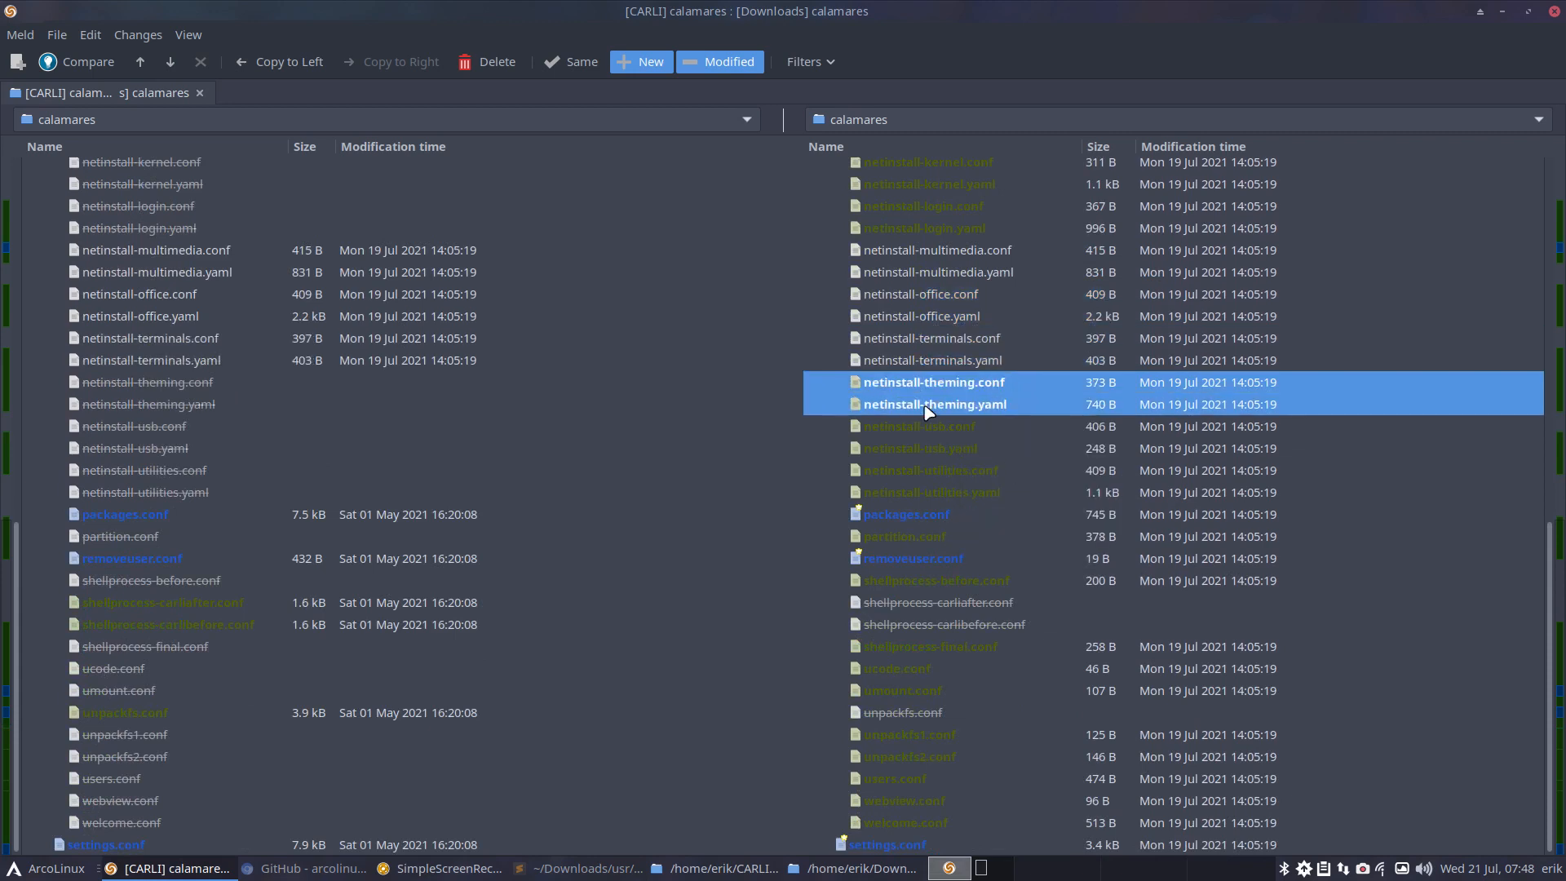
right_click(932, 405)
click(995, 499)
Copy netinstall-usb.conf and netinstall-usb.yaml from the downloaded modules into the CARLI modules folder
click(952, 427)
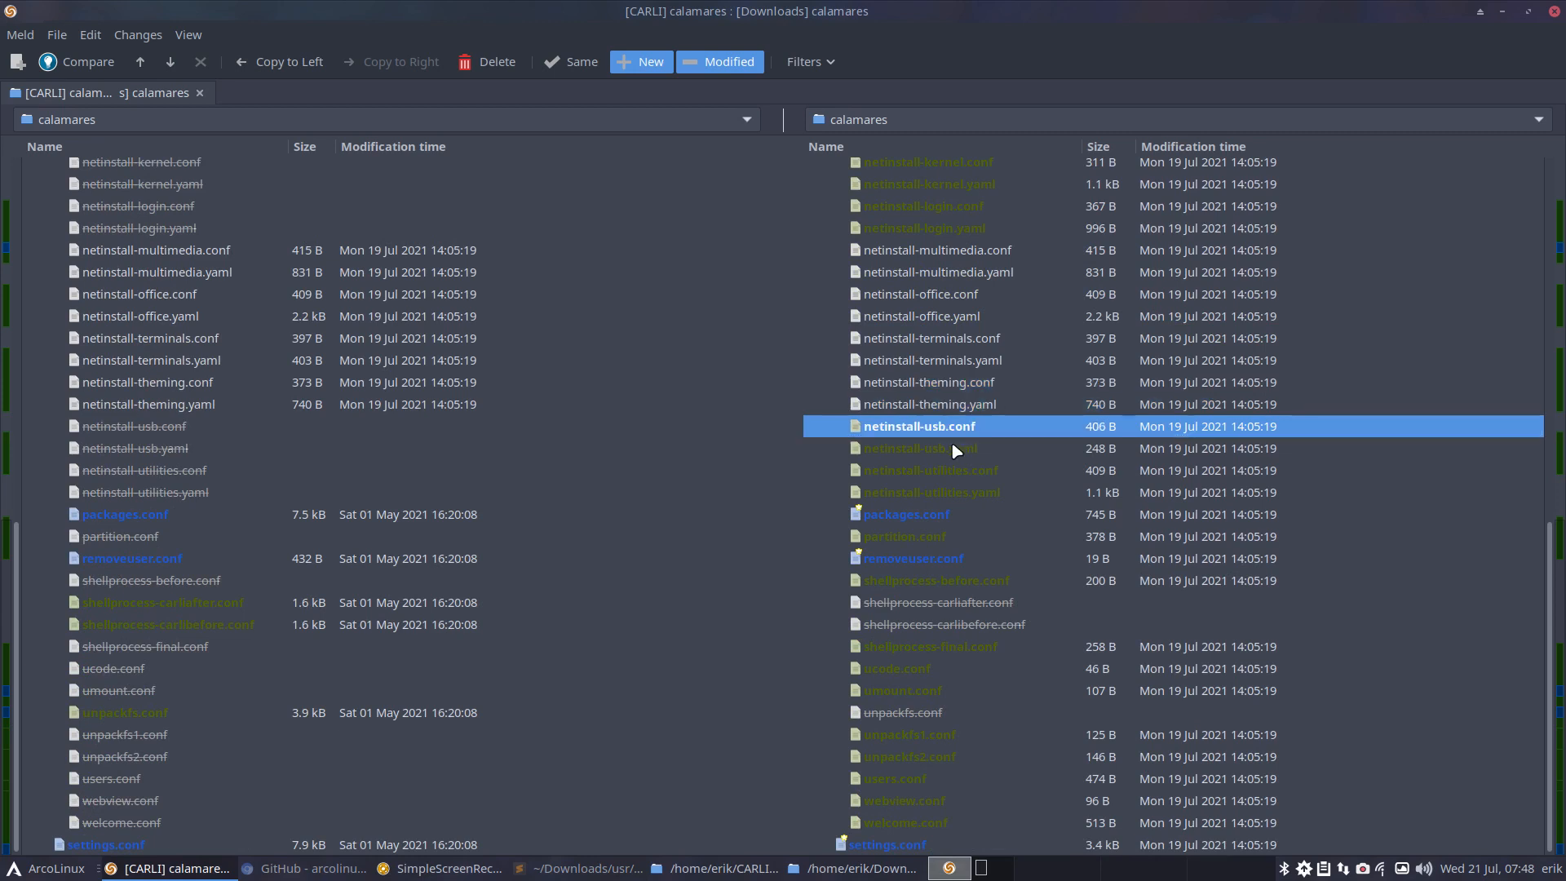
ctrl+click(954, 448)
right_click(955, 450)
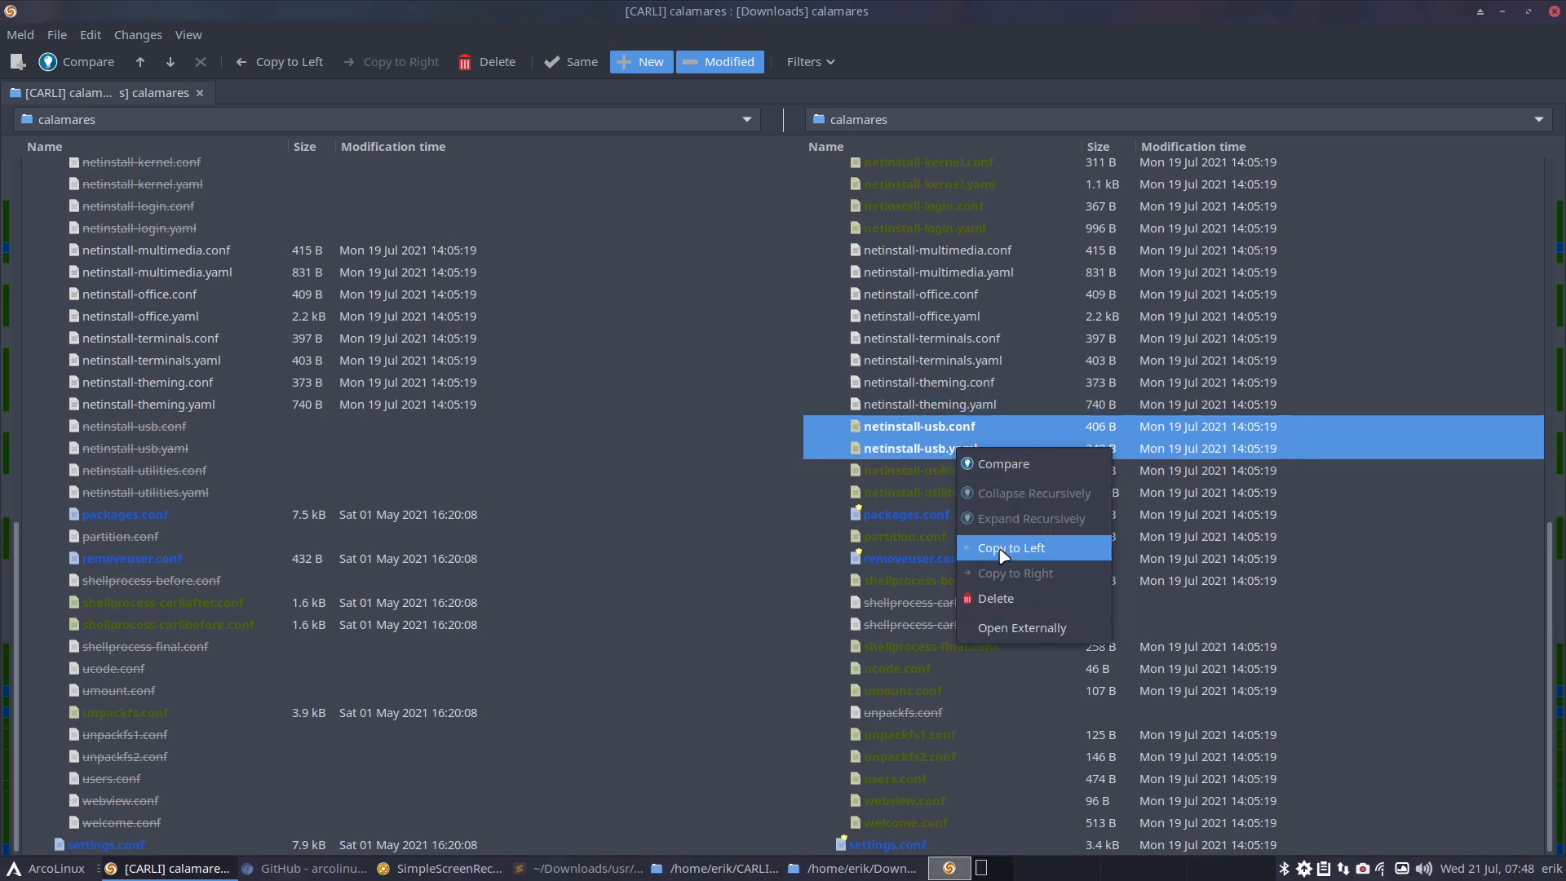
click(1008, 547)
Copy netinstall-utilities.conf and netinstall-utilities.yaml from the downloaded modules into the CARLI modules folder
click(938, 494)
click(947, 470)
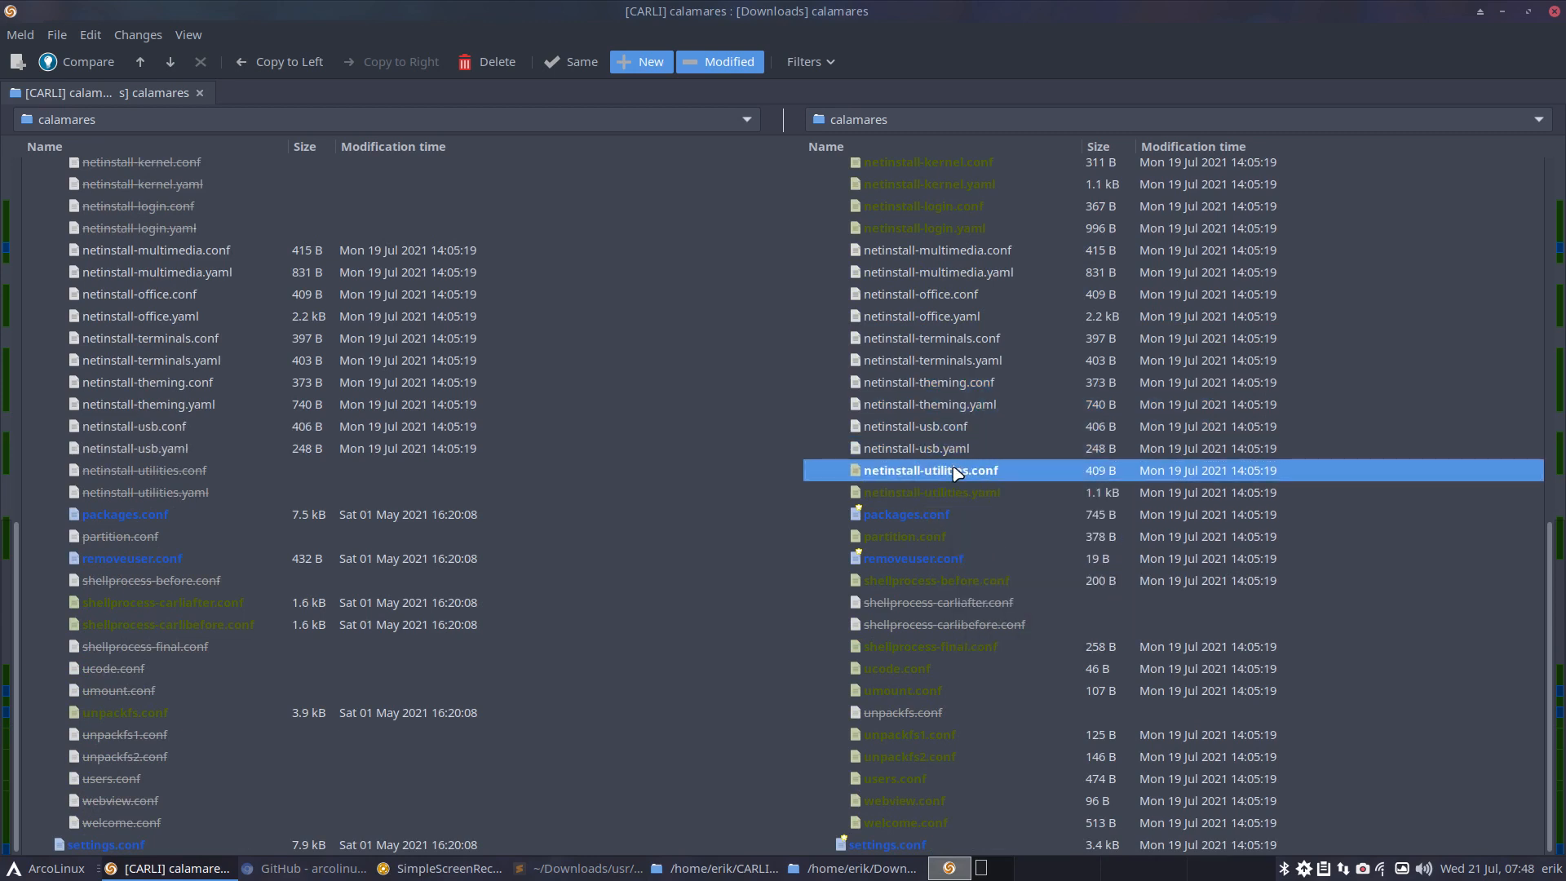
ctrl+click(953, 477)
ctrl+click(956, 492)
ctrl+click(963, 472)
right_click(968, 473)
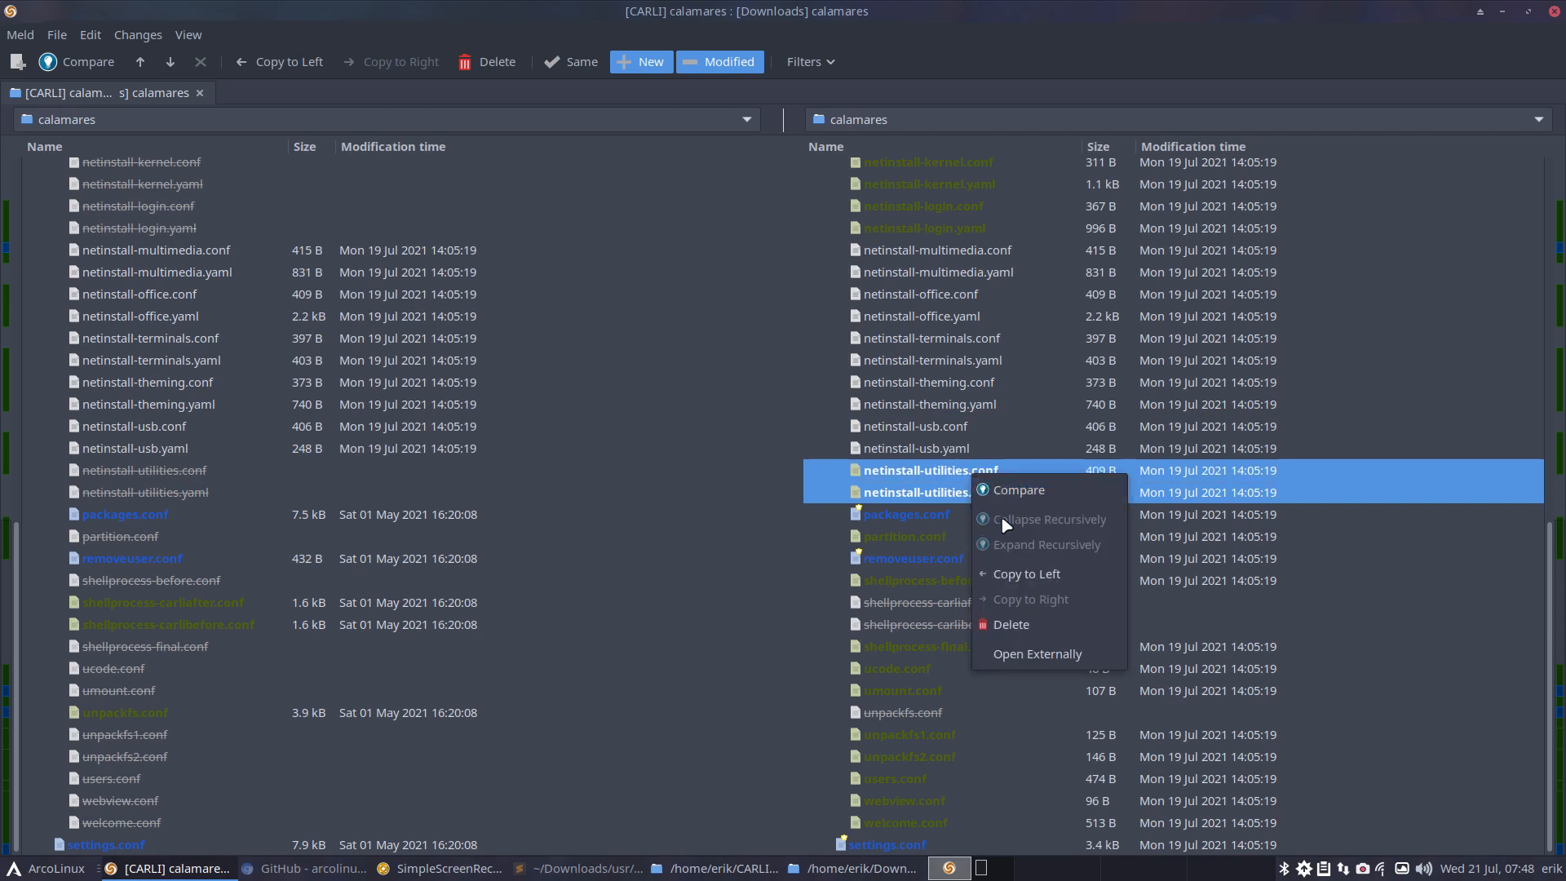
click(1002, 570)
Compare the CARLI and downloaded versions of packages.conf, and close the comparison without merging anything
click(955, 516)
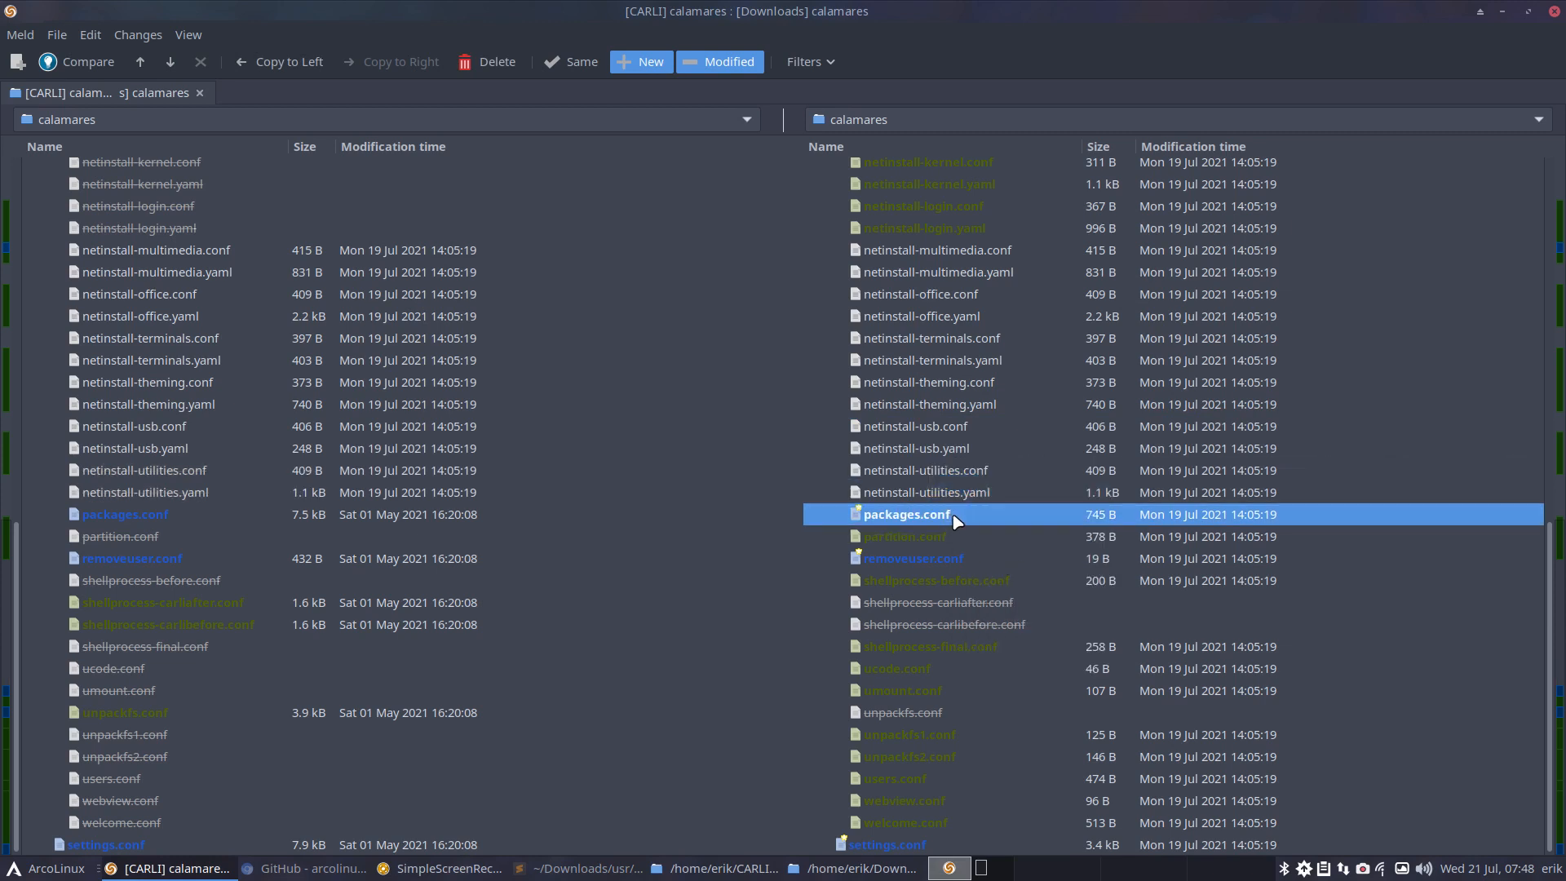
double_click(956, 515)
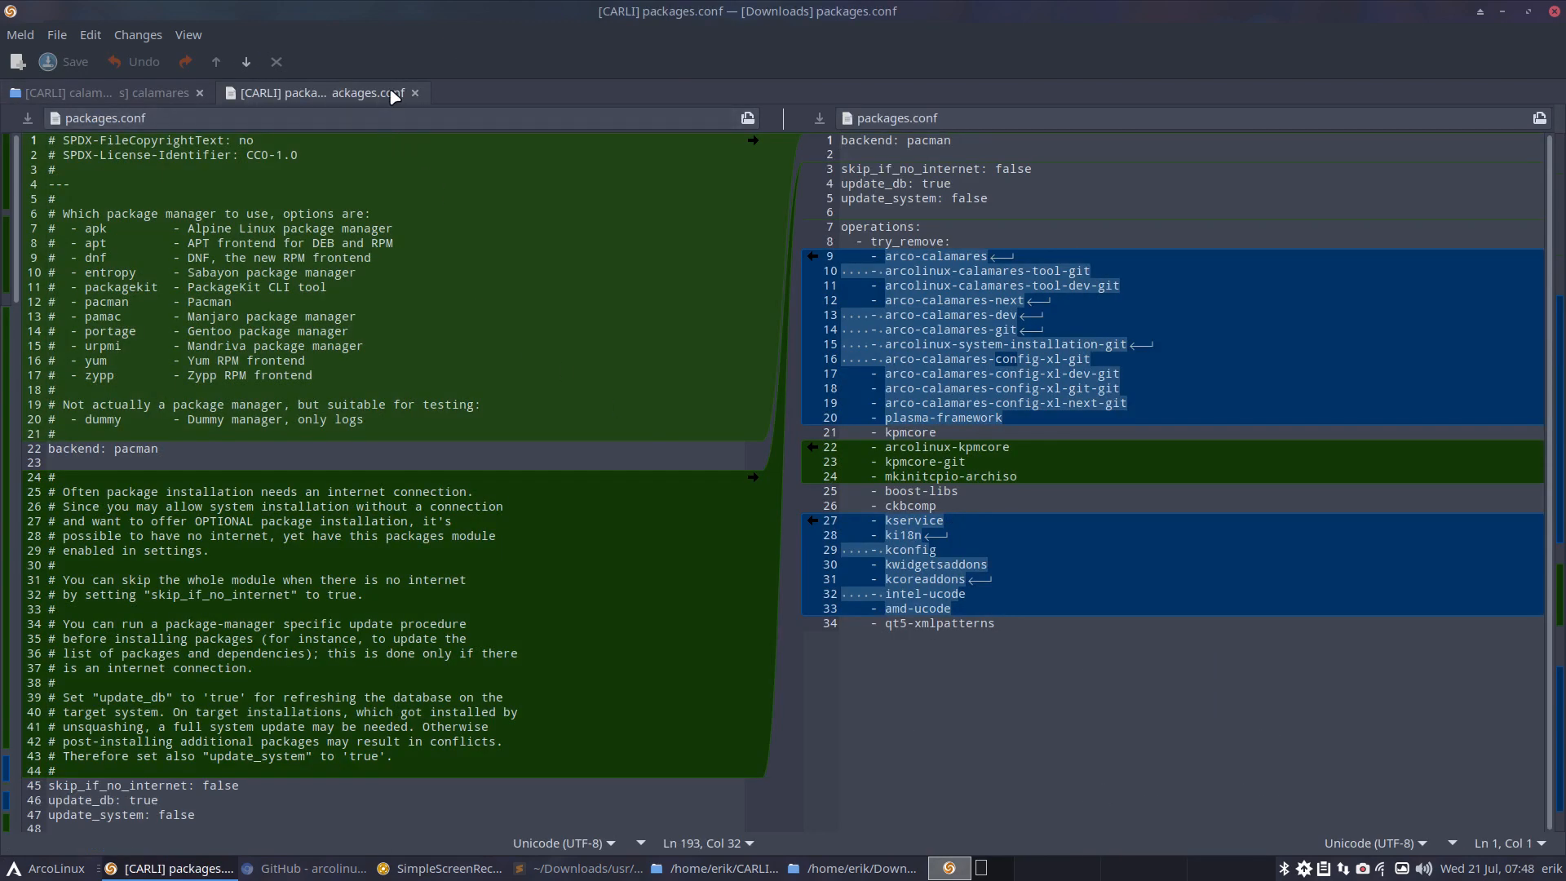
click(415, 92)
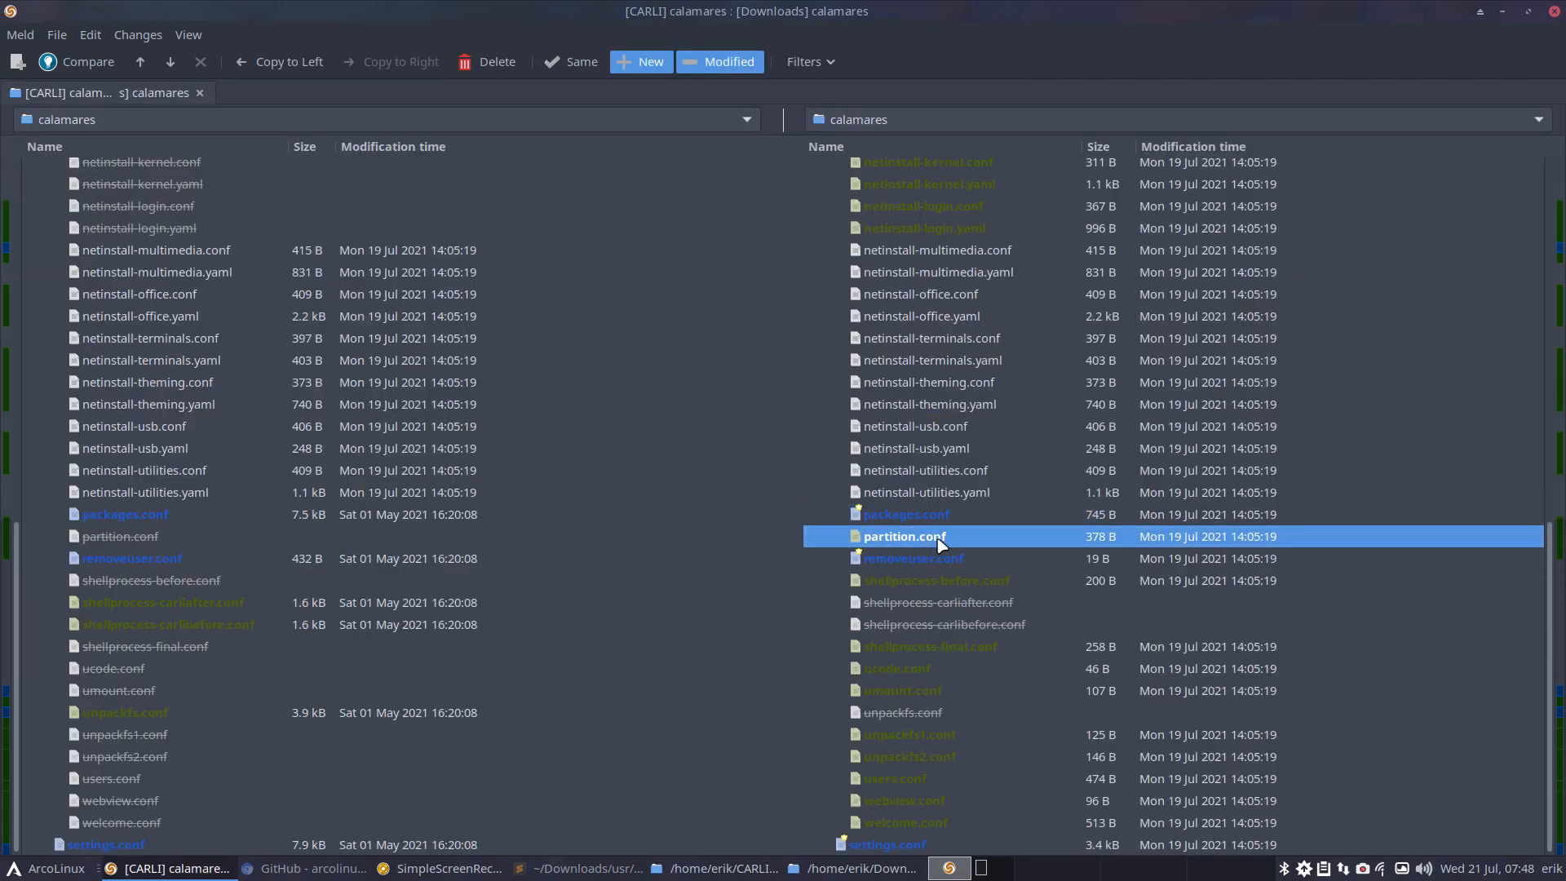
Go through the remaining downloaded module files from removeuser.conf to welcome.conf without copying any of them
click(938, 559)
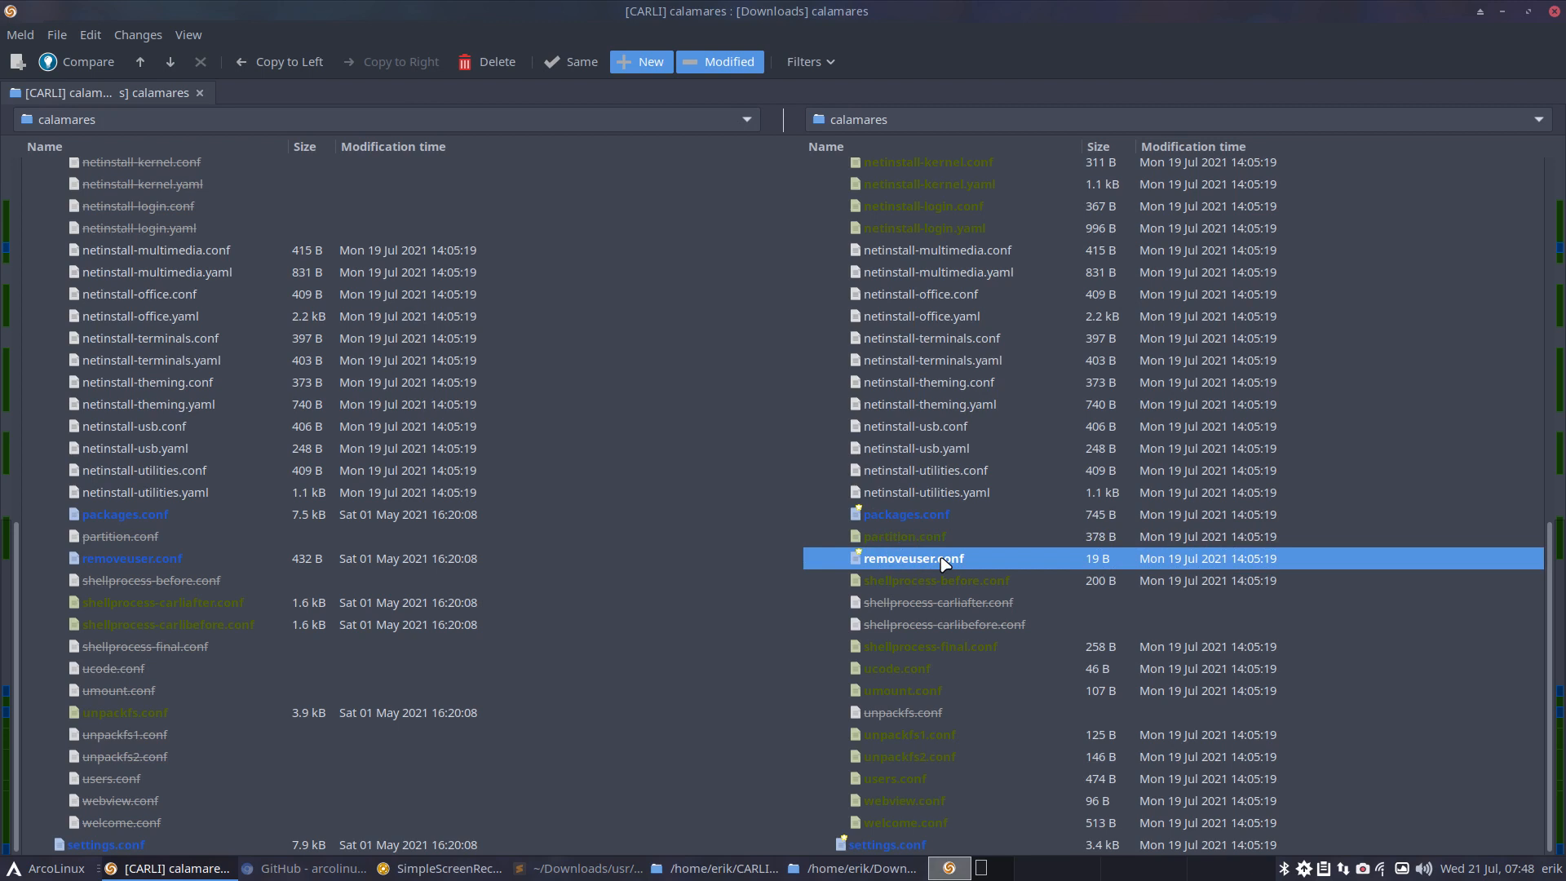
click(948, 580)
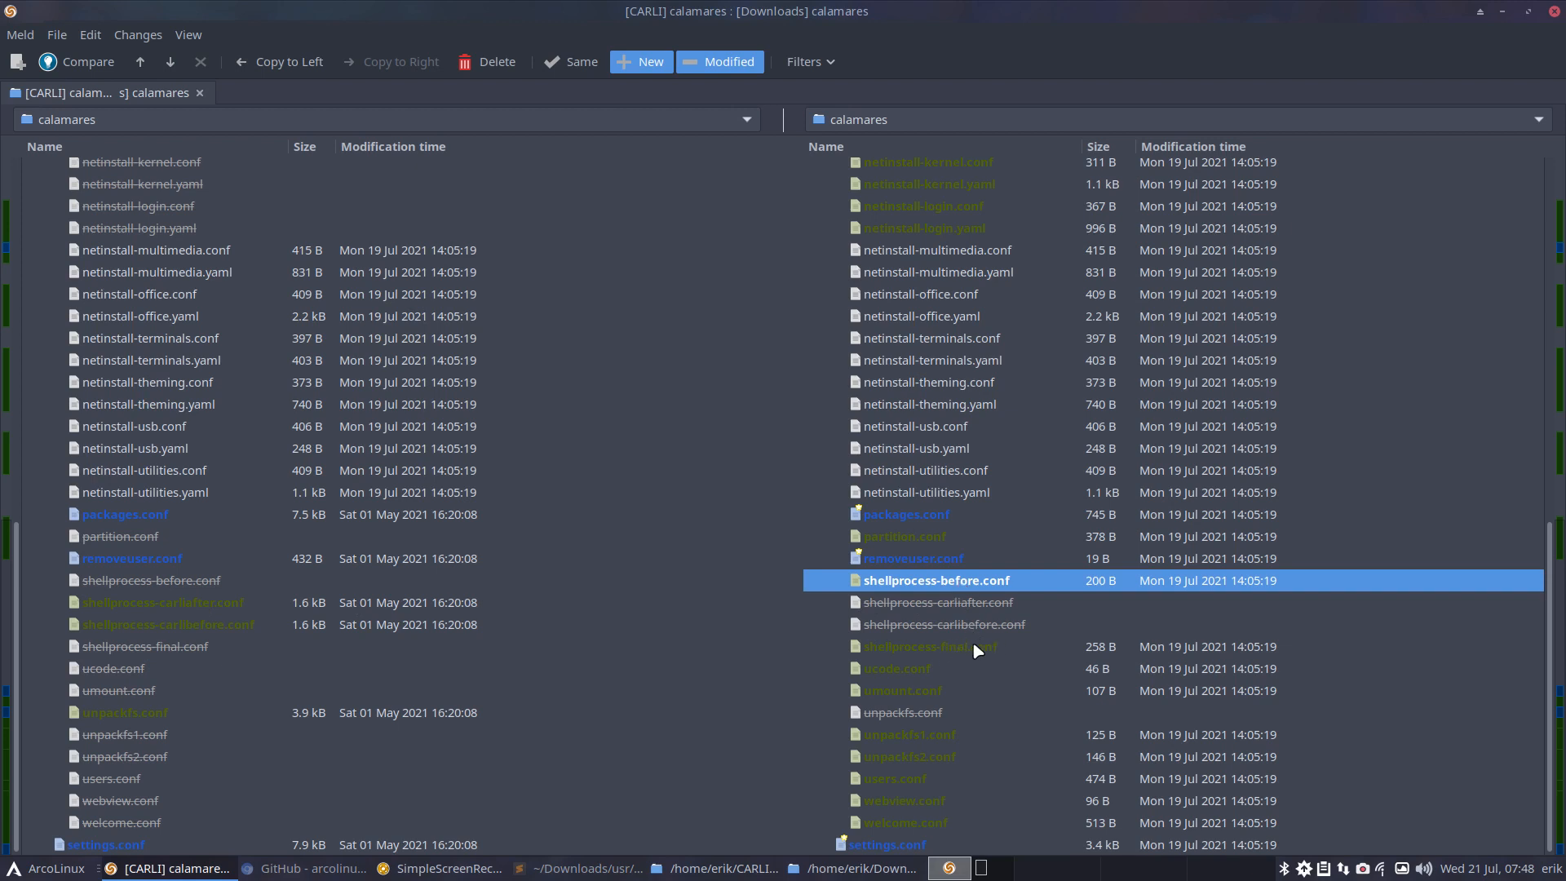
scroll(1015, 657, down, 1)
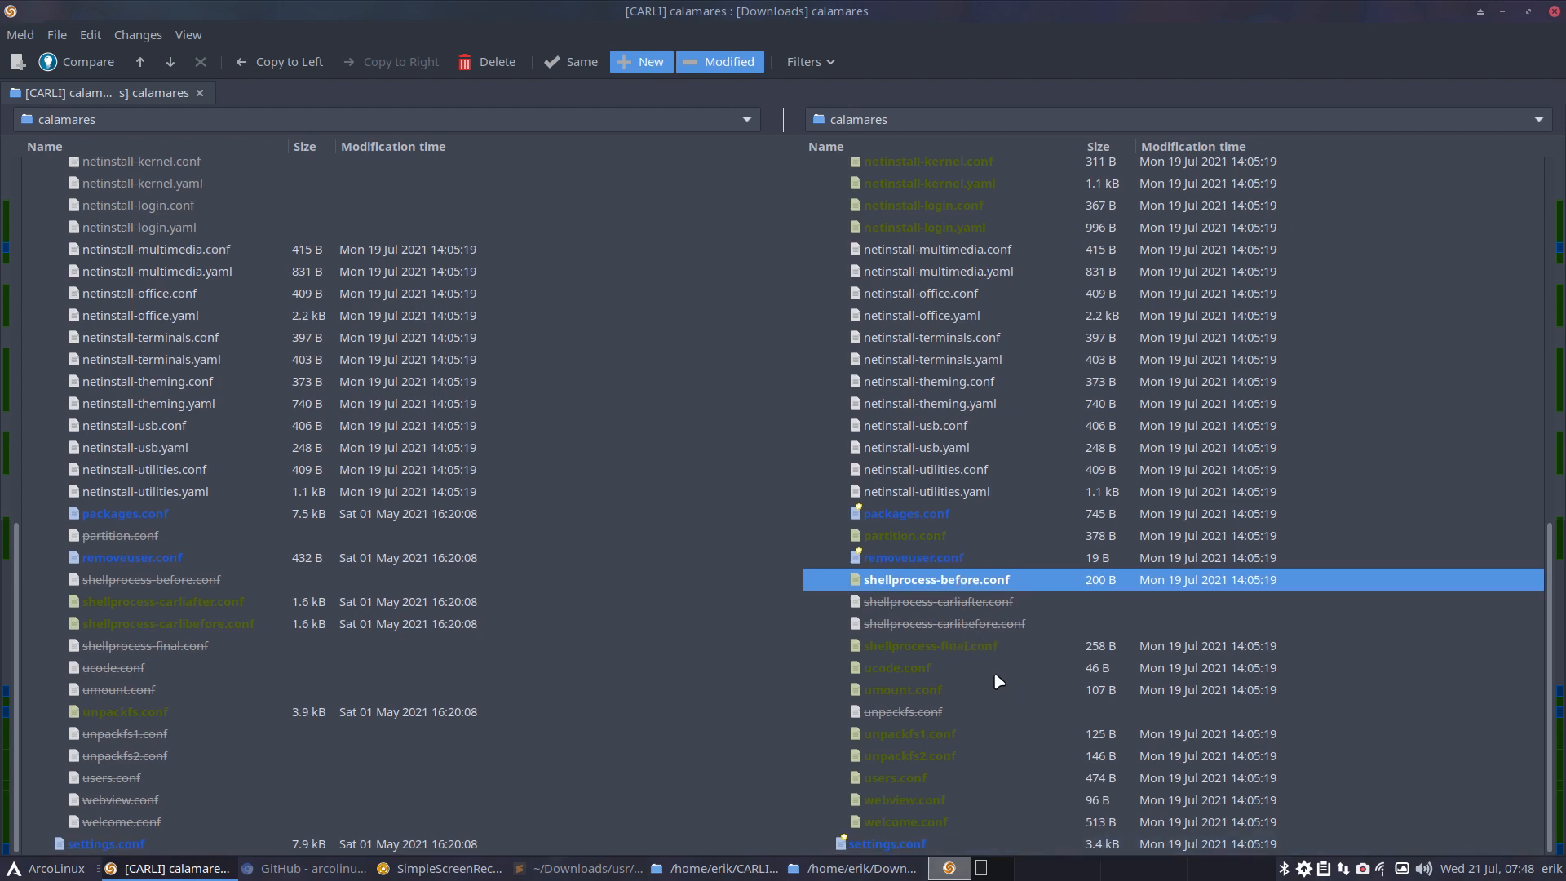
click(932, 667)
click(946, 690)
click(961, 709)
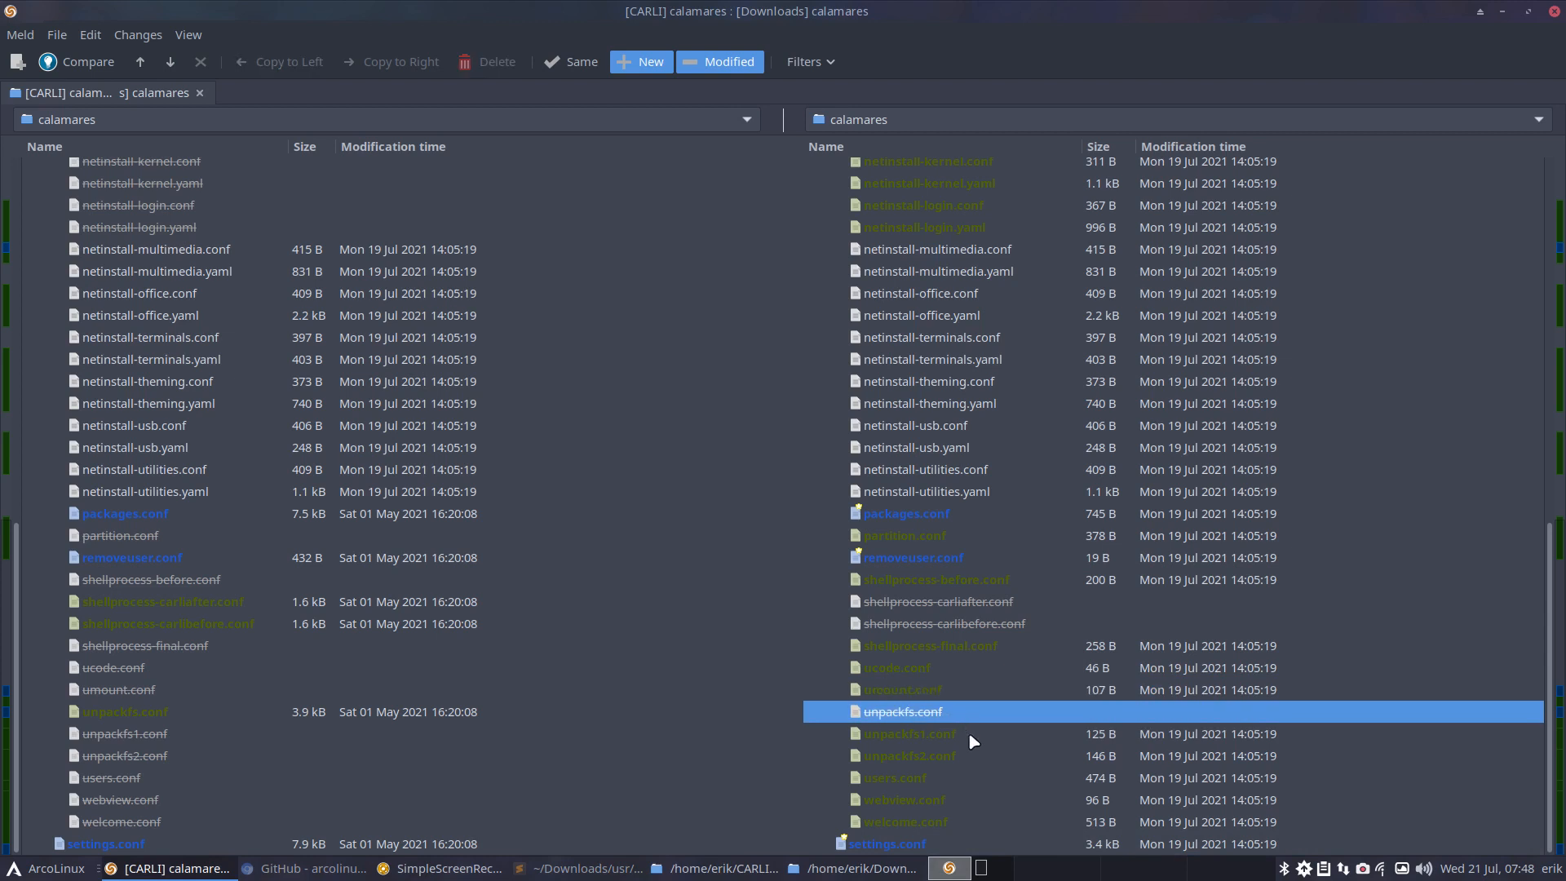
click(975, 736)
click(973, 751)
click(982, 776)
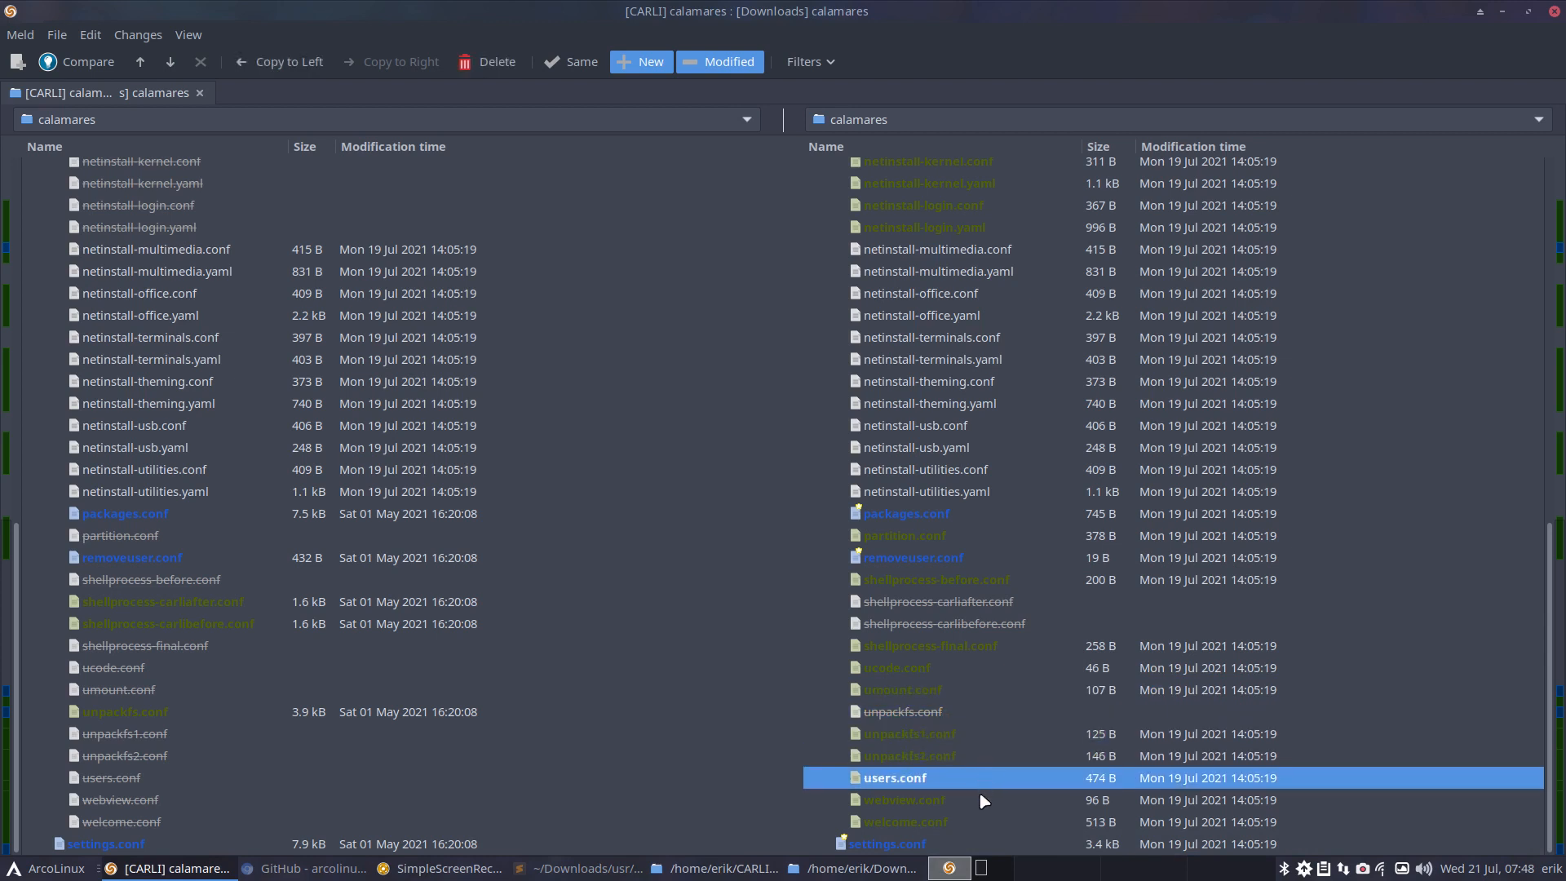
click(983, 801)
click(984, 822)
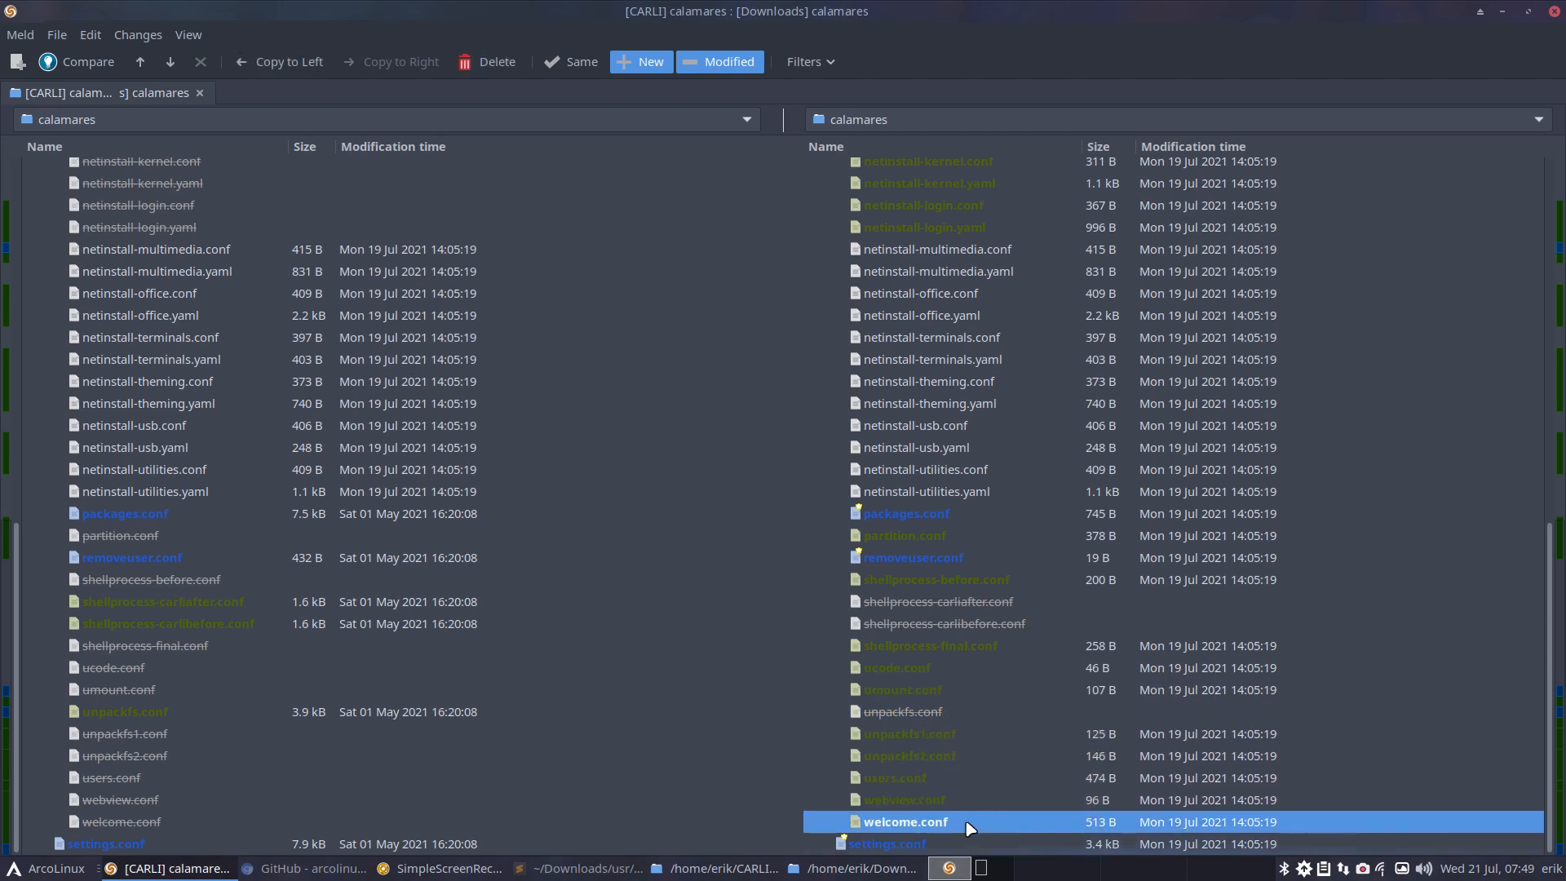
Open the comparison of the two settings.conf files and examine their instances and sequence sections
click(919, 844)
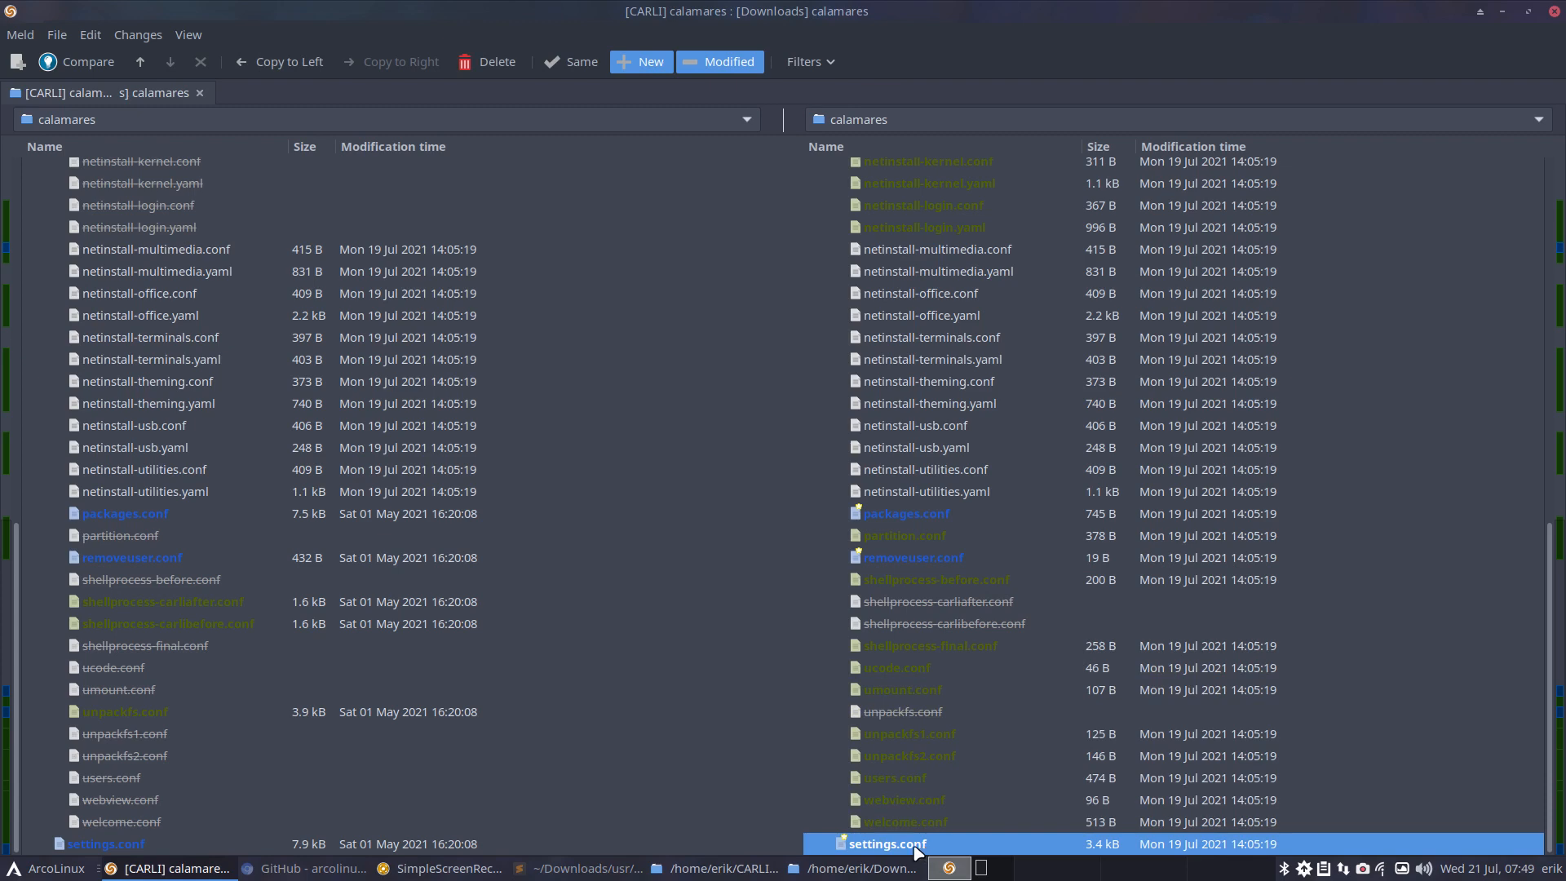
double_click(917, 844)
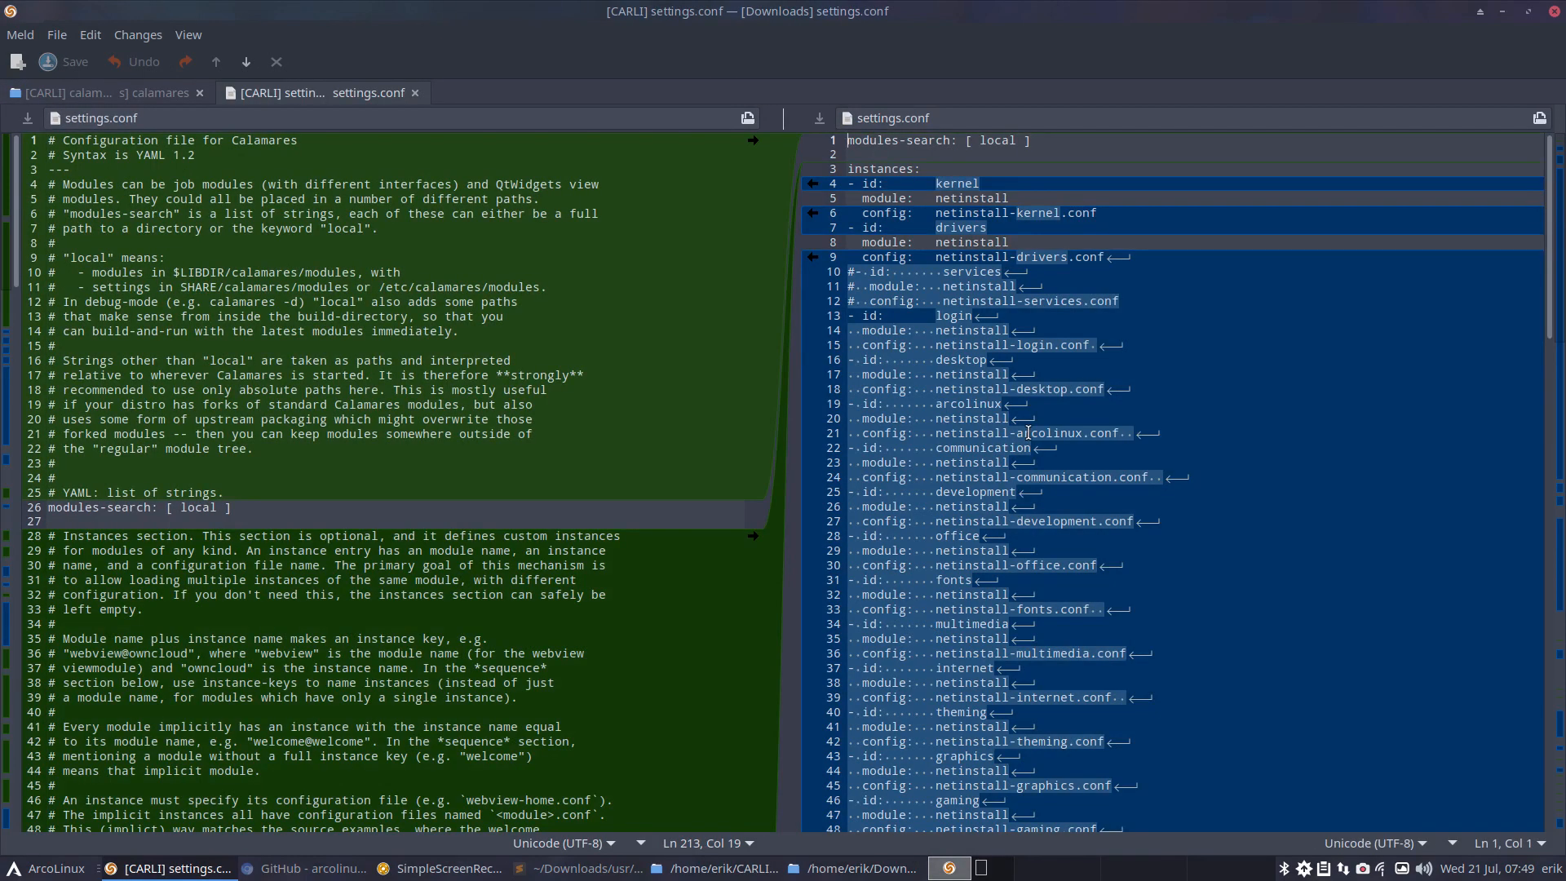
scroll(600, 375, down, 5)
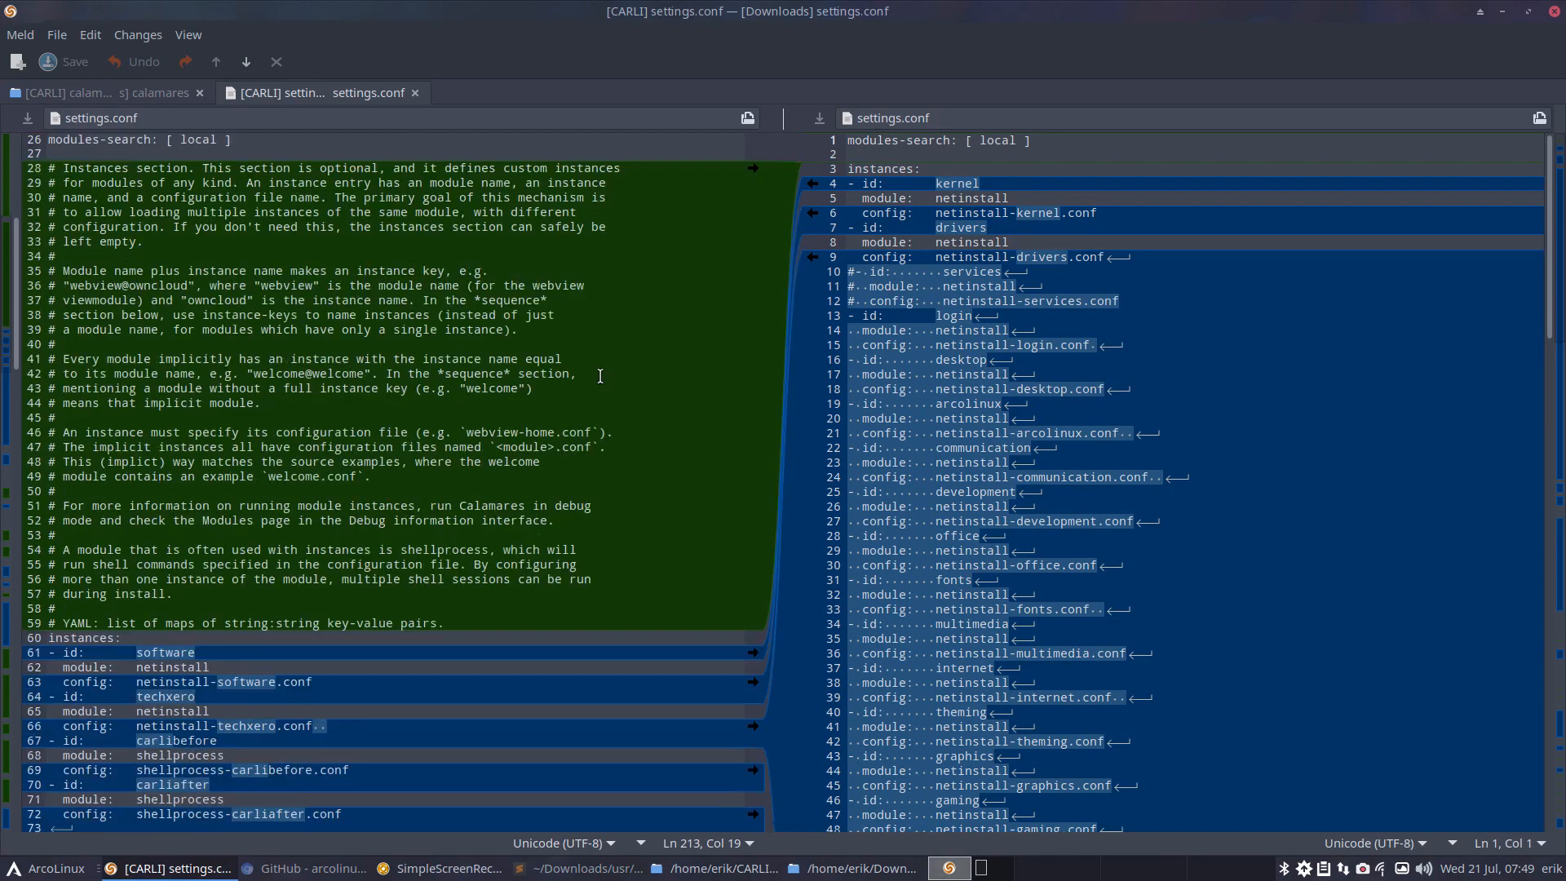
scroll(600, 375, down, 5)
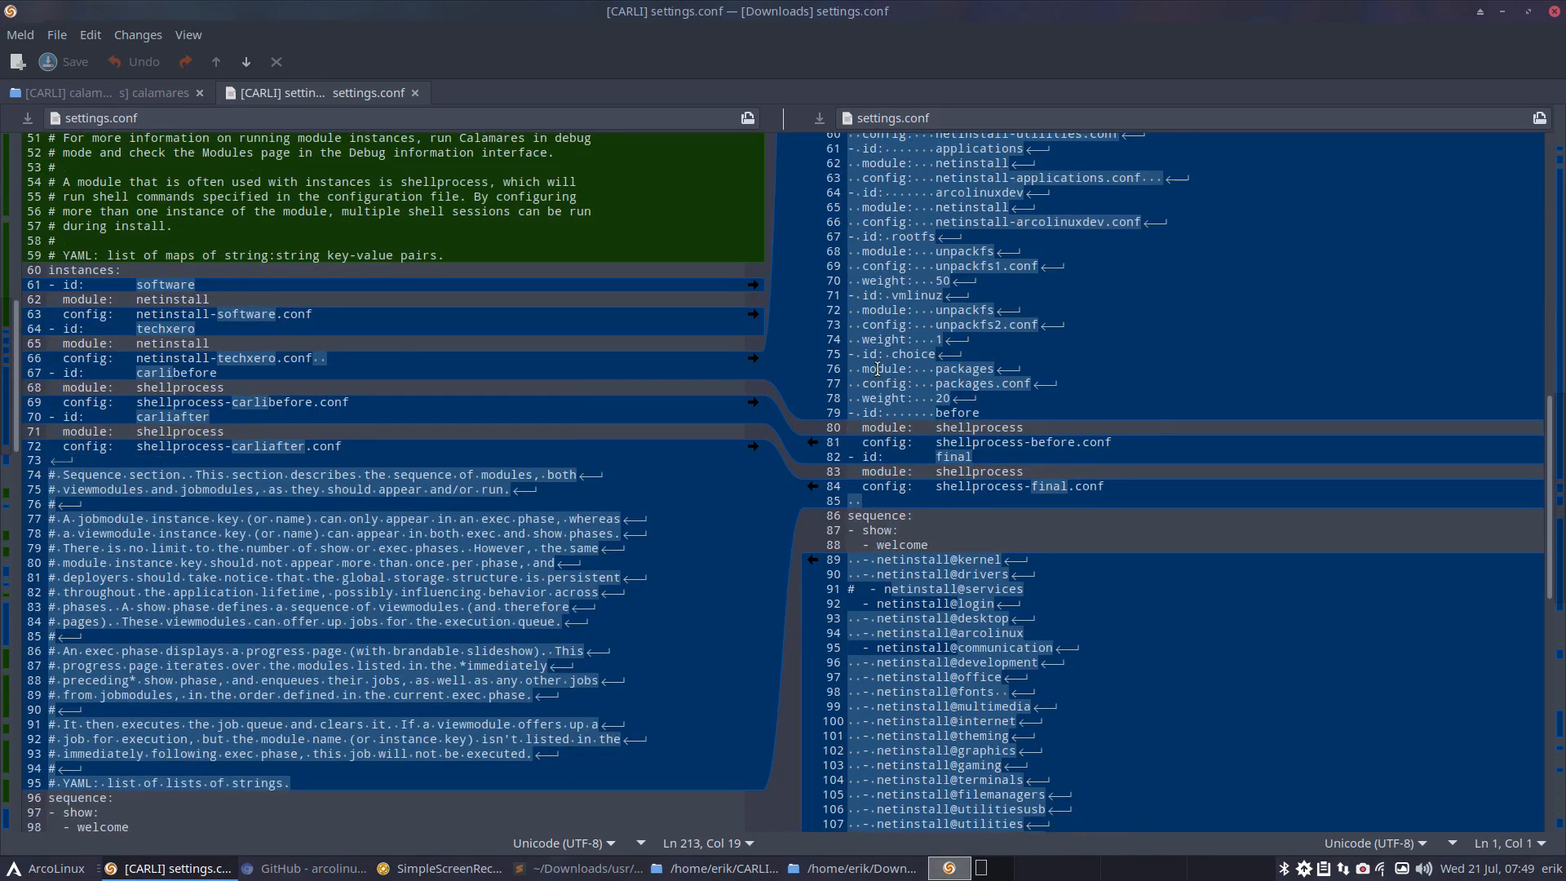
scroll(881, 388, up, 7)
scroll(896, 359, up, 5)
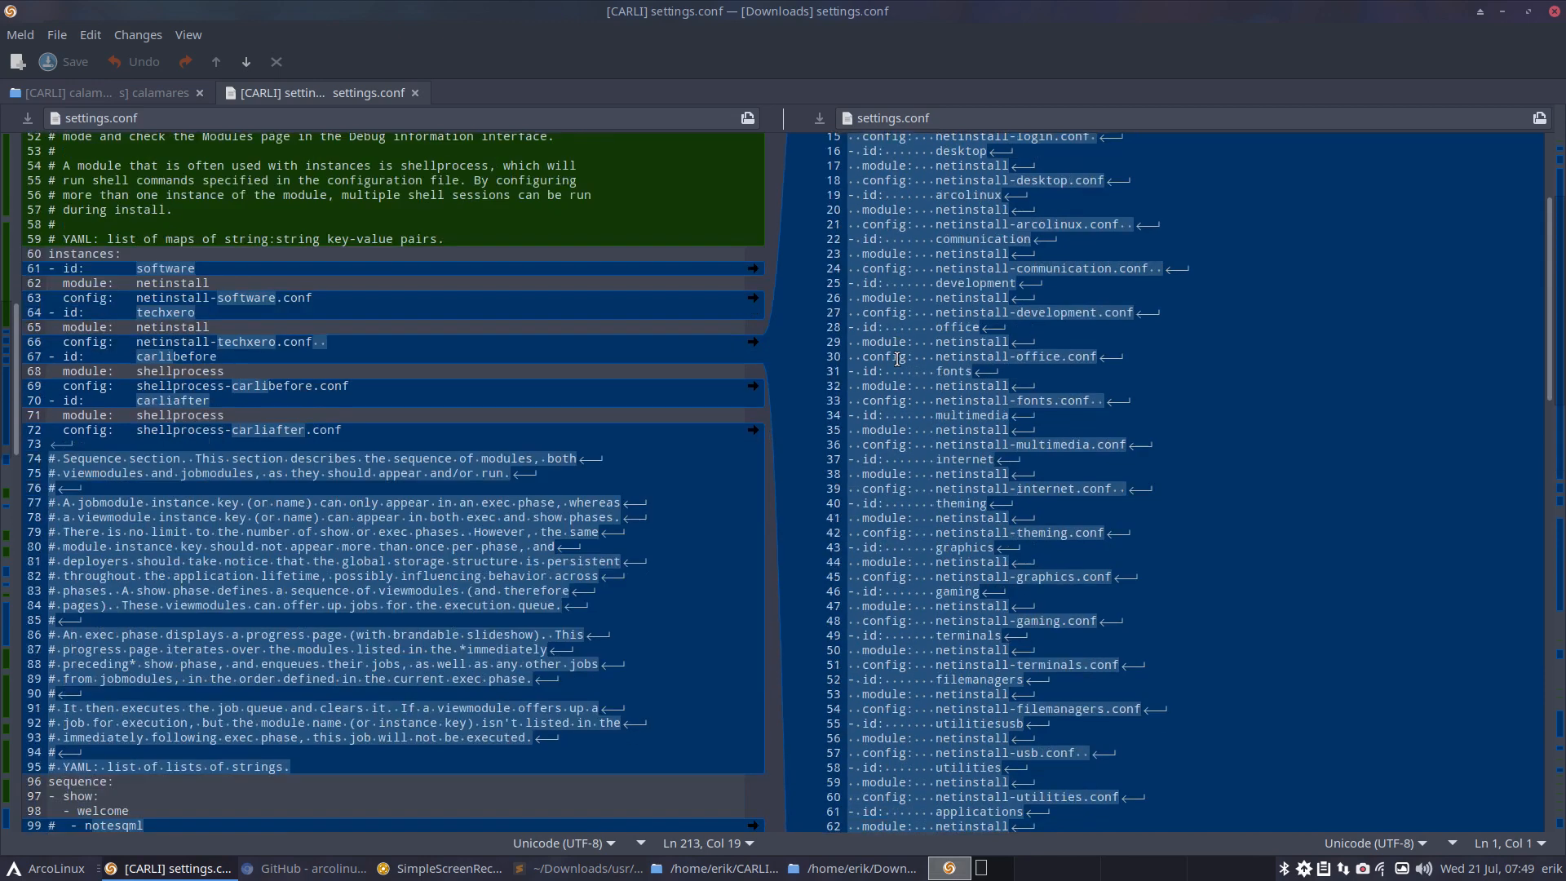
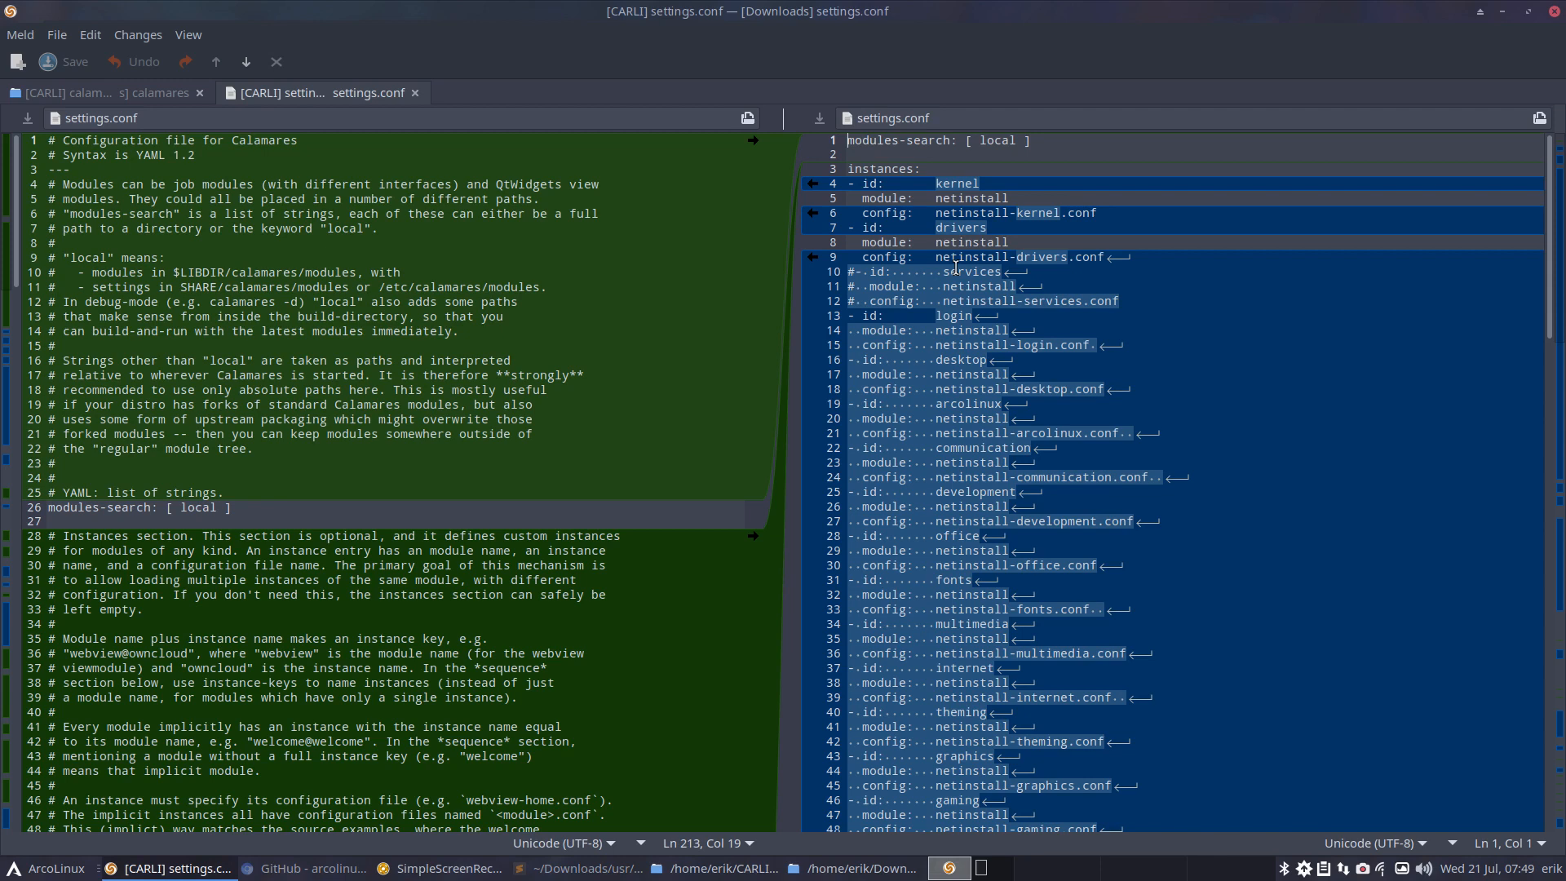
Examine how the downloaded settings.conf defines the kernel instance with netinstall-kernel.conf, and compare it with the instances in CARLI's settings.conf
double_click(976, 214)
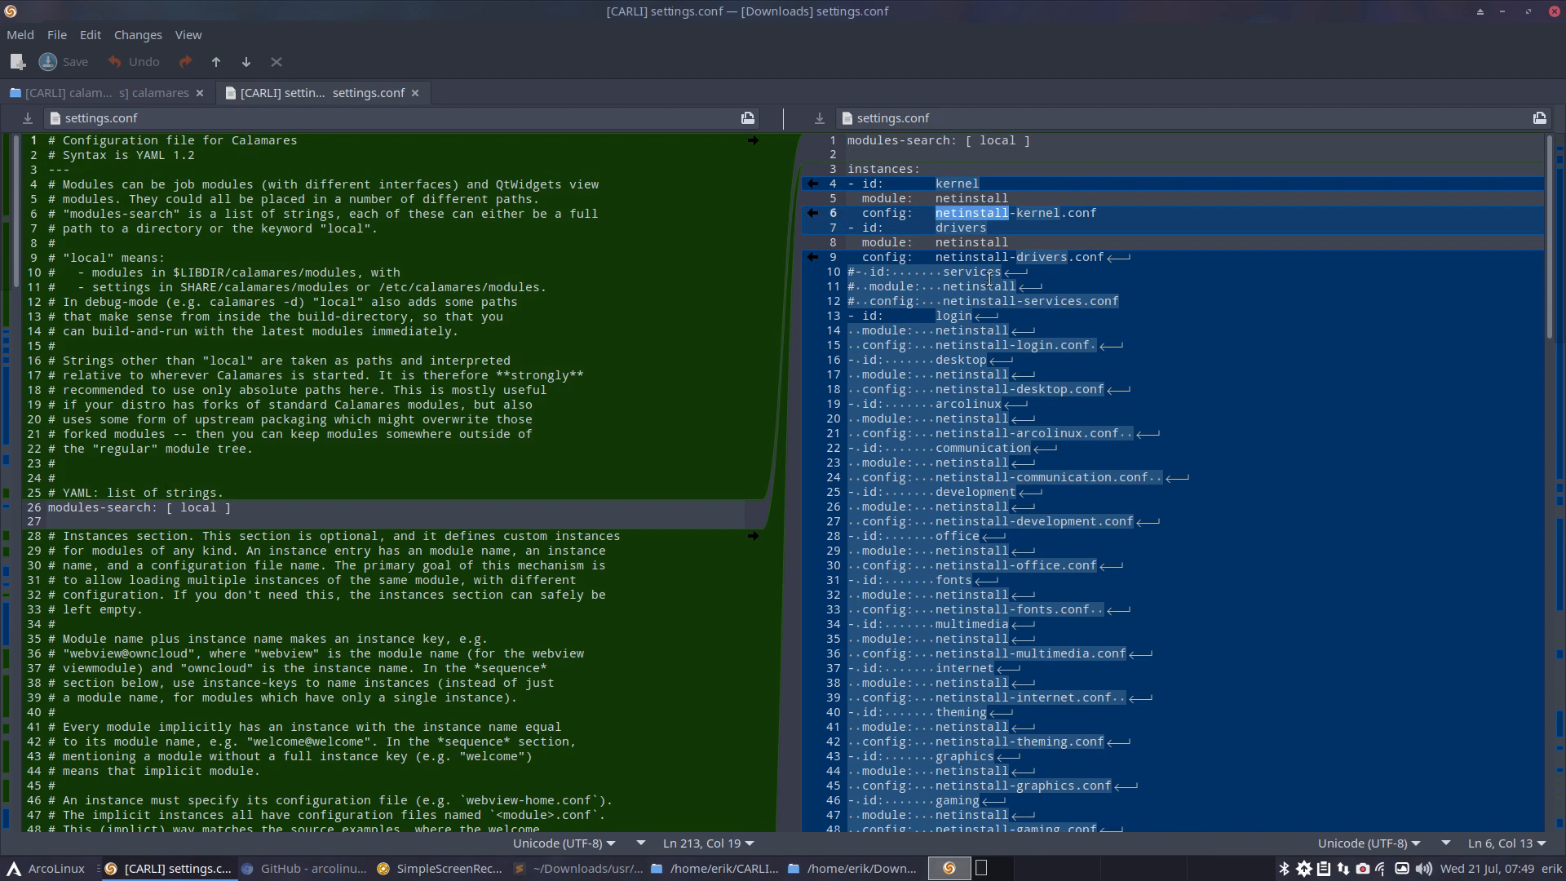
double_click(1039, 212)
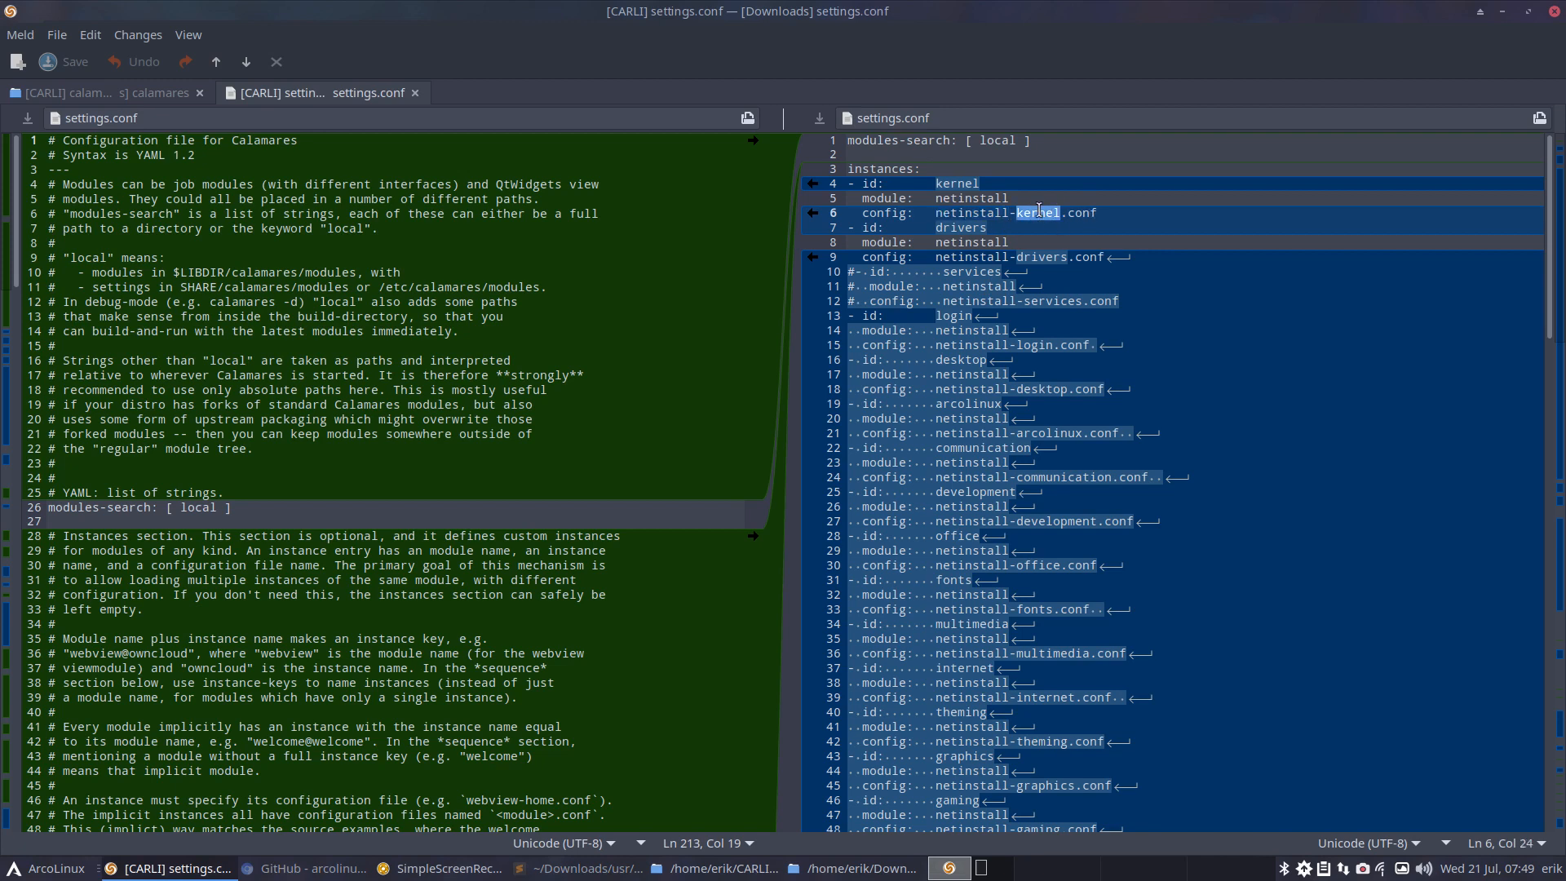
double_click(973, 185)
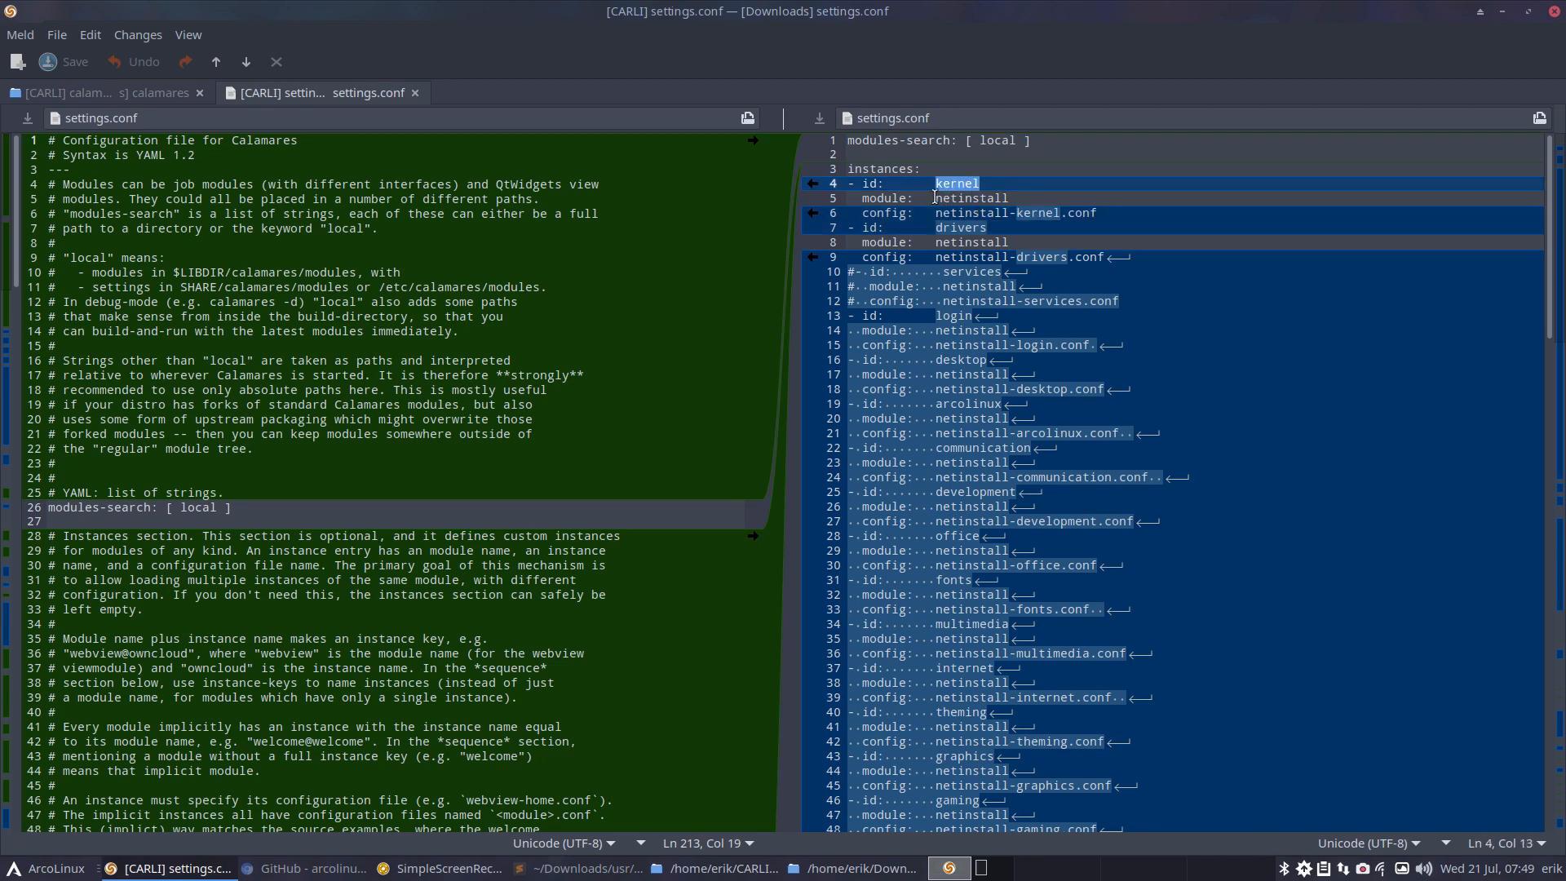
drag(935, 197, 1095, 215)
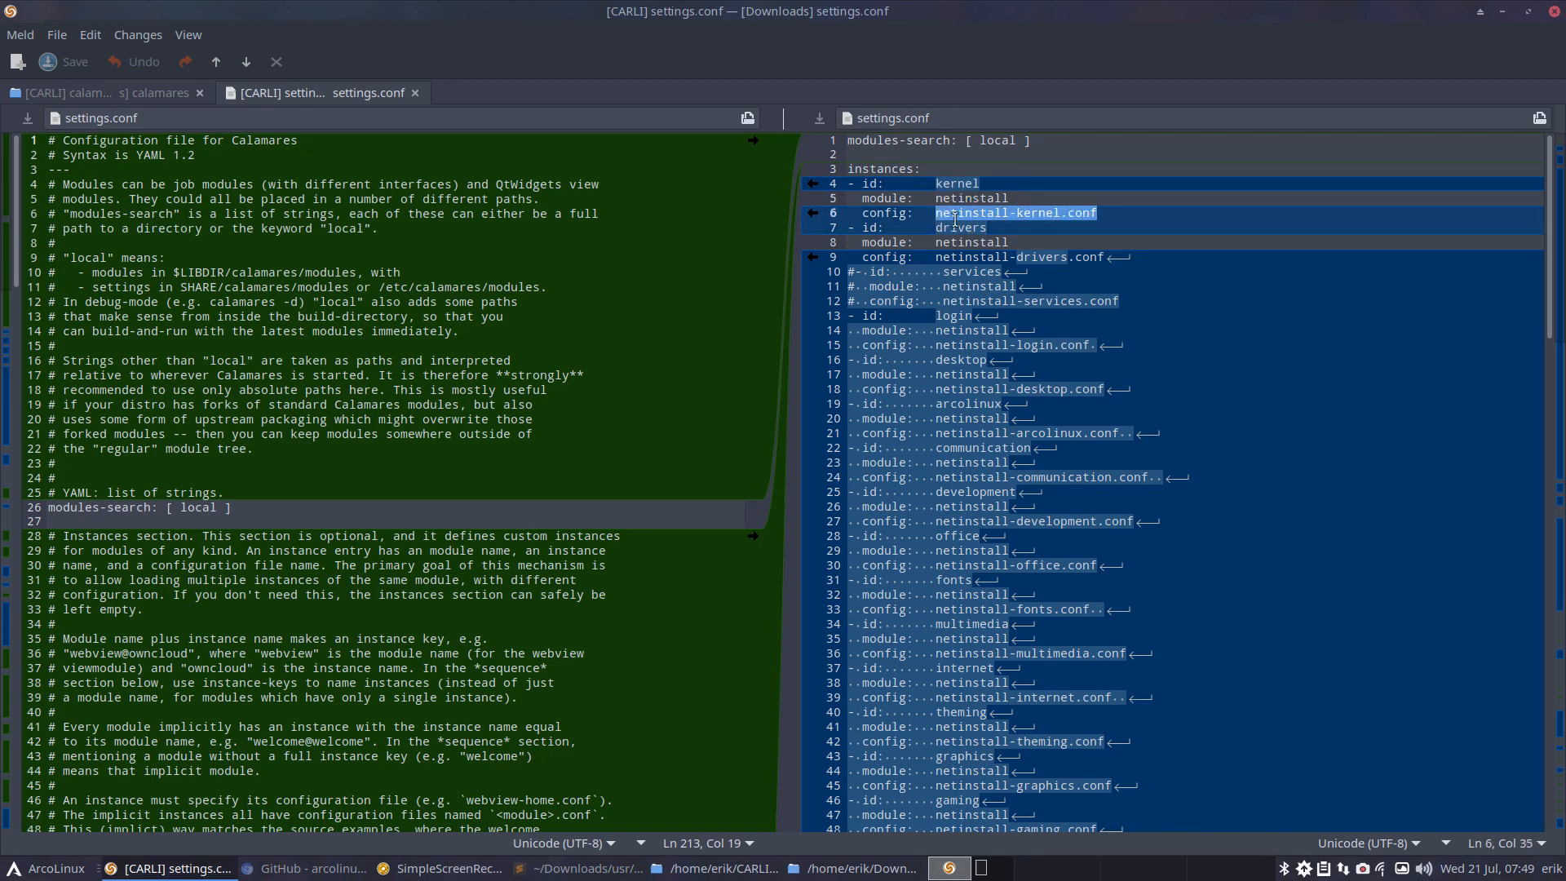
double_click(896, 212)
click(971, 216)
double_click(971, 216)
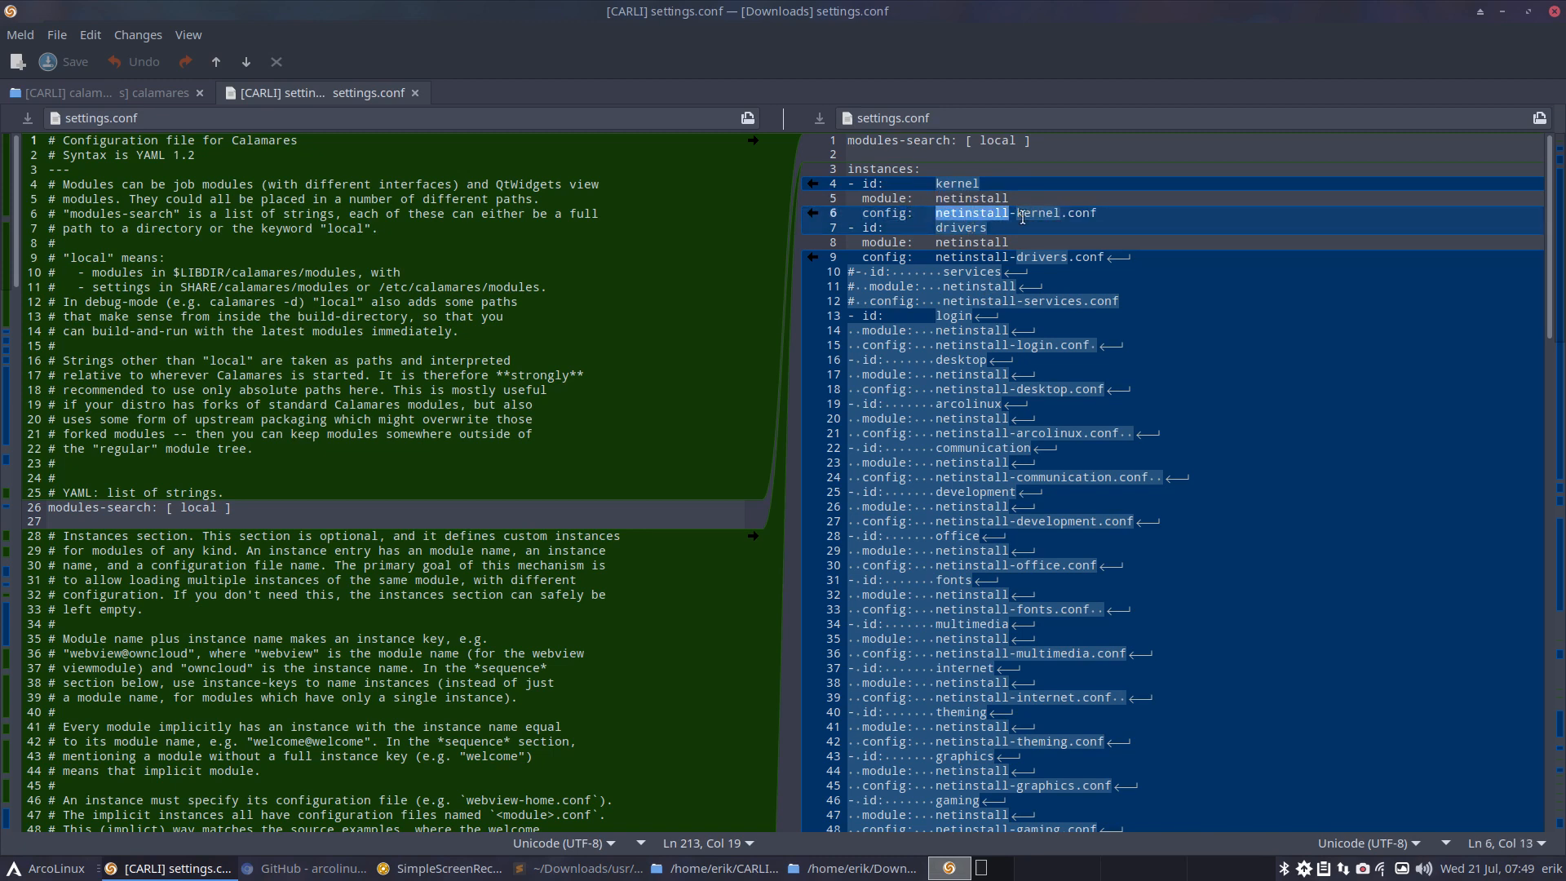
double_click(1070, 213)
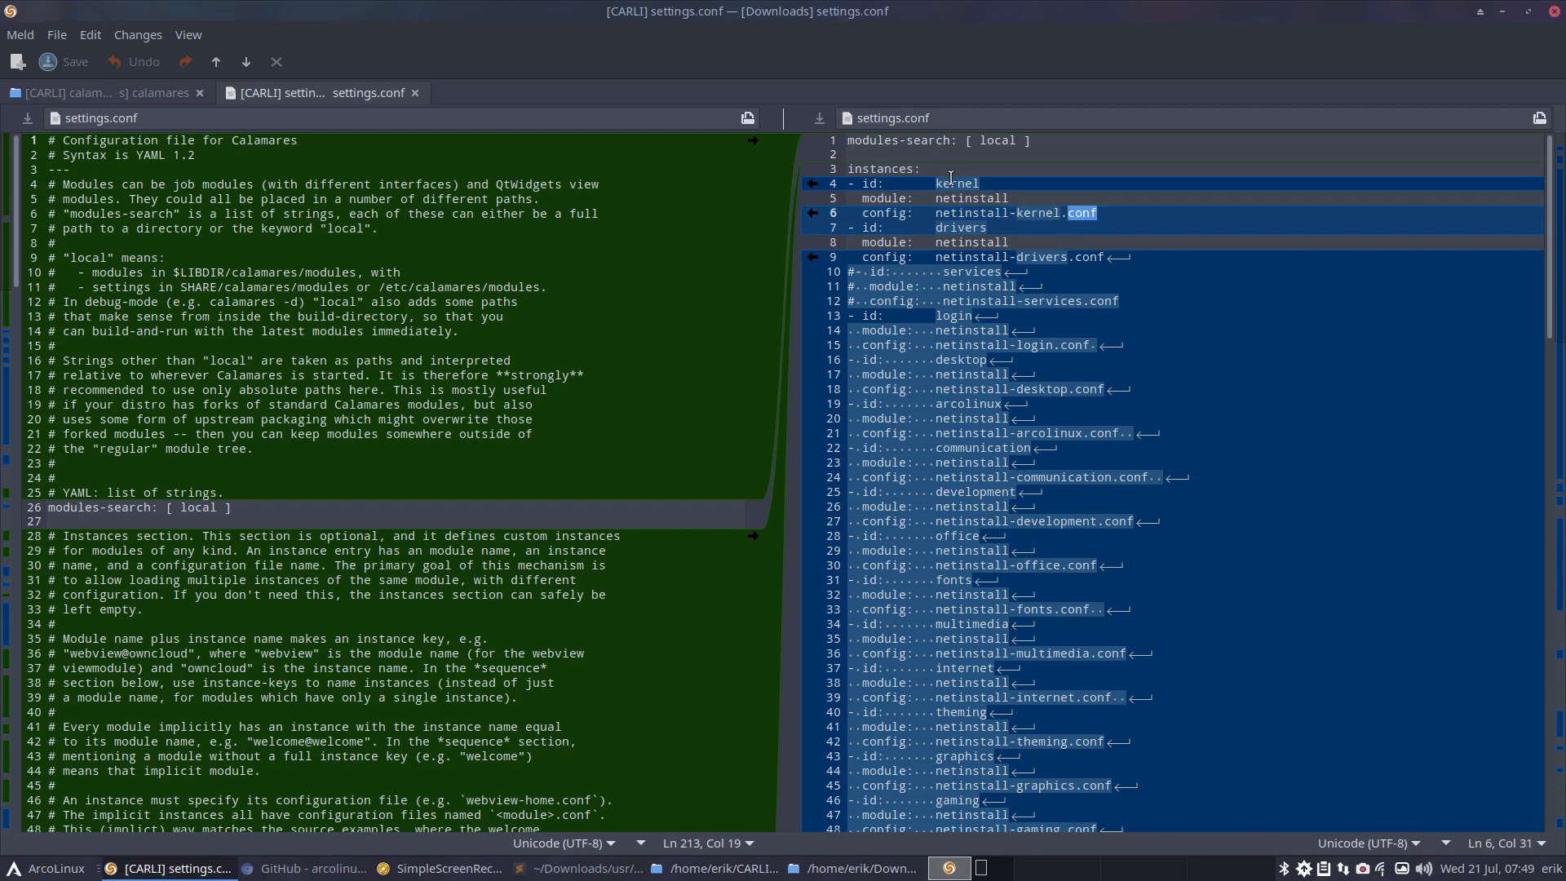
scroll(667, 422, down, 10)
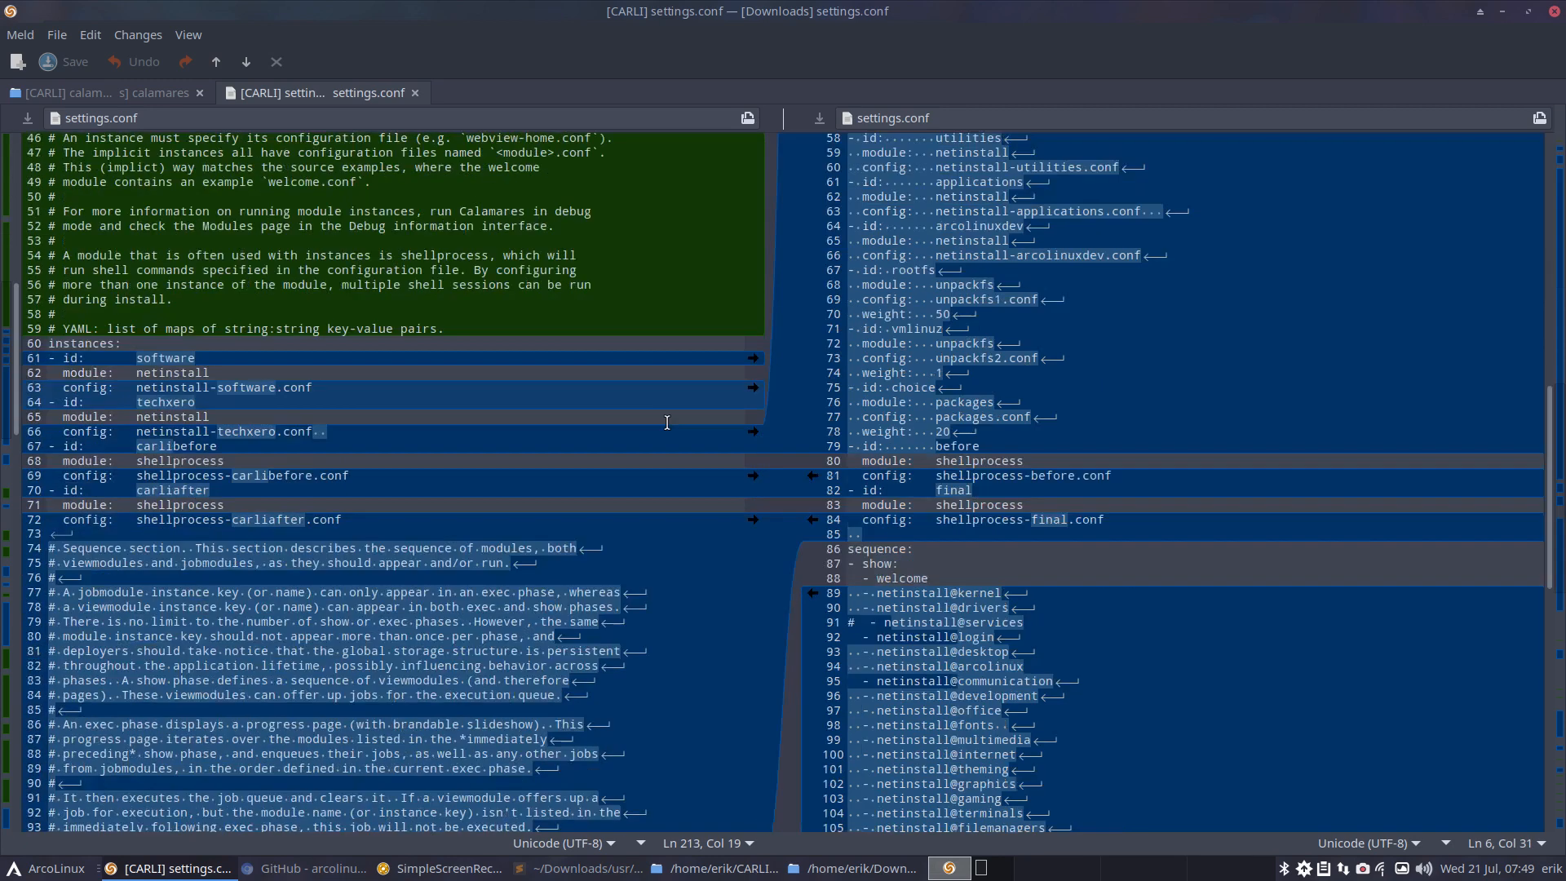
scroll(667, 423, up, 3)
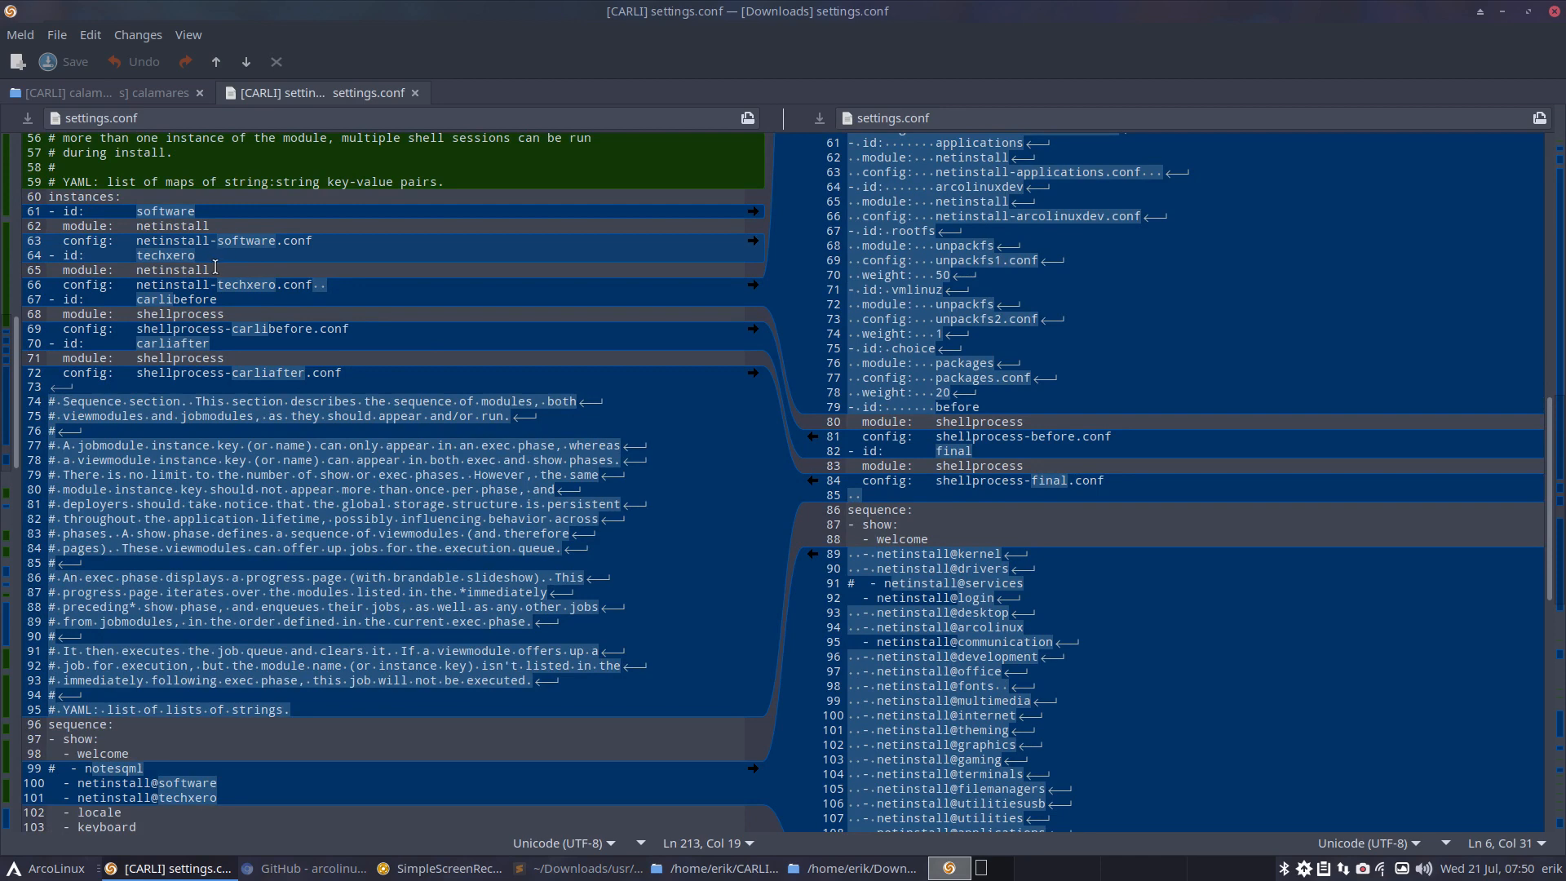
Close the settings.conf comparison and reopen it from the calamares folder comparison
click(331, 282)
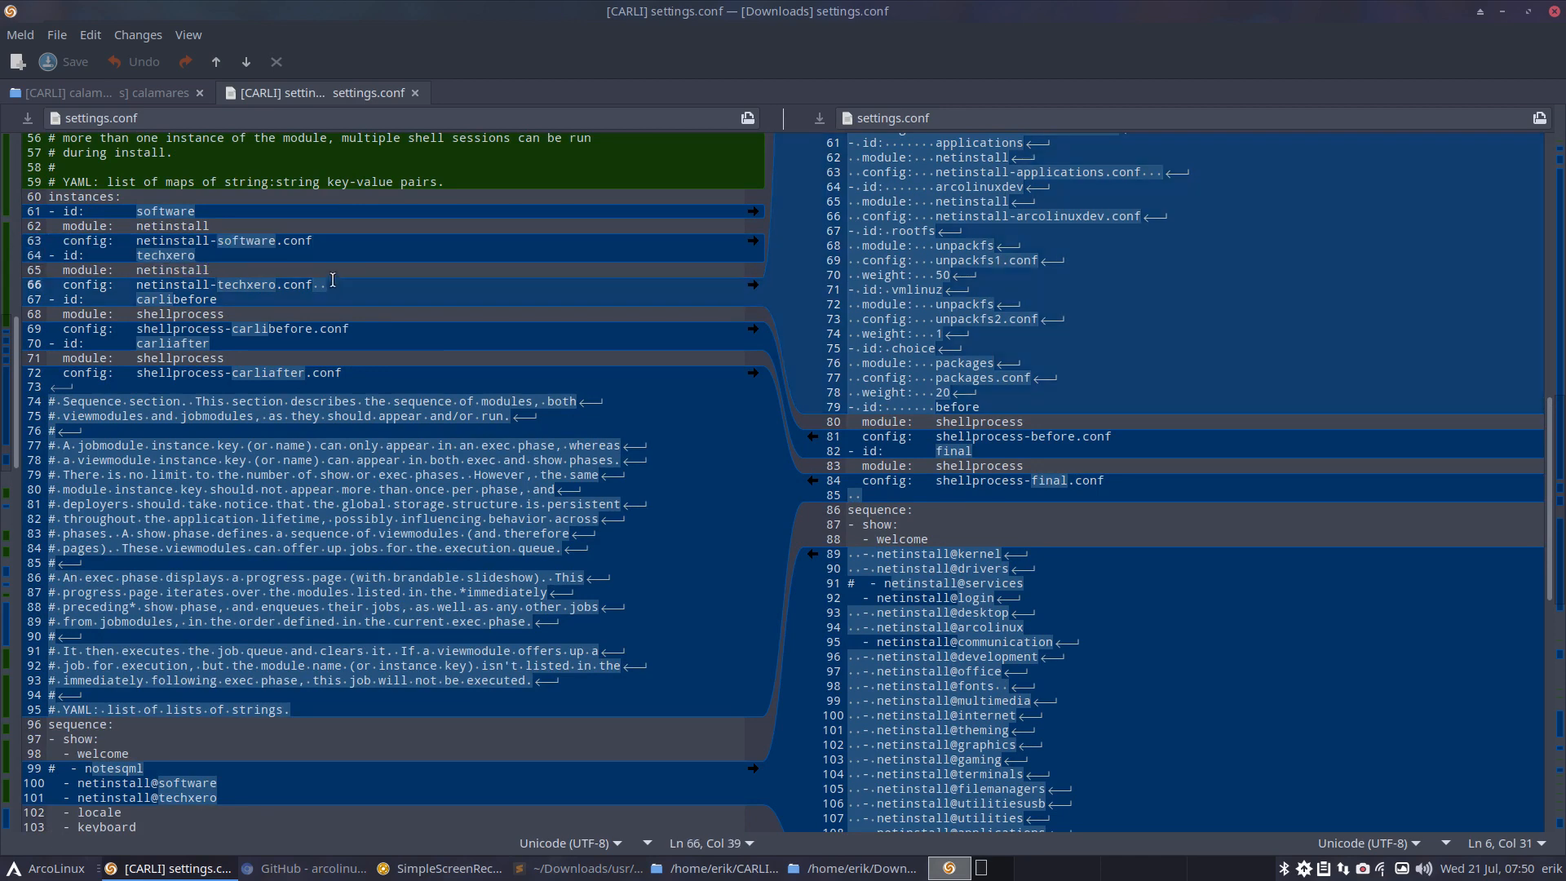
drag(332, 280, 6, 251)
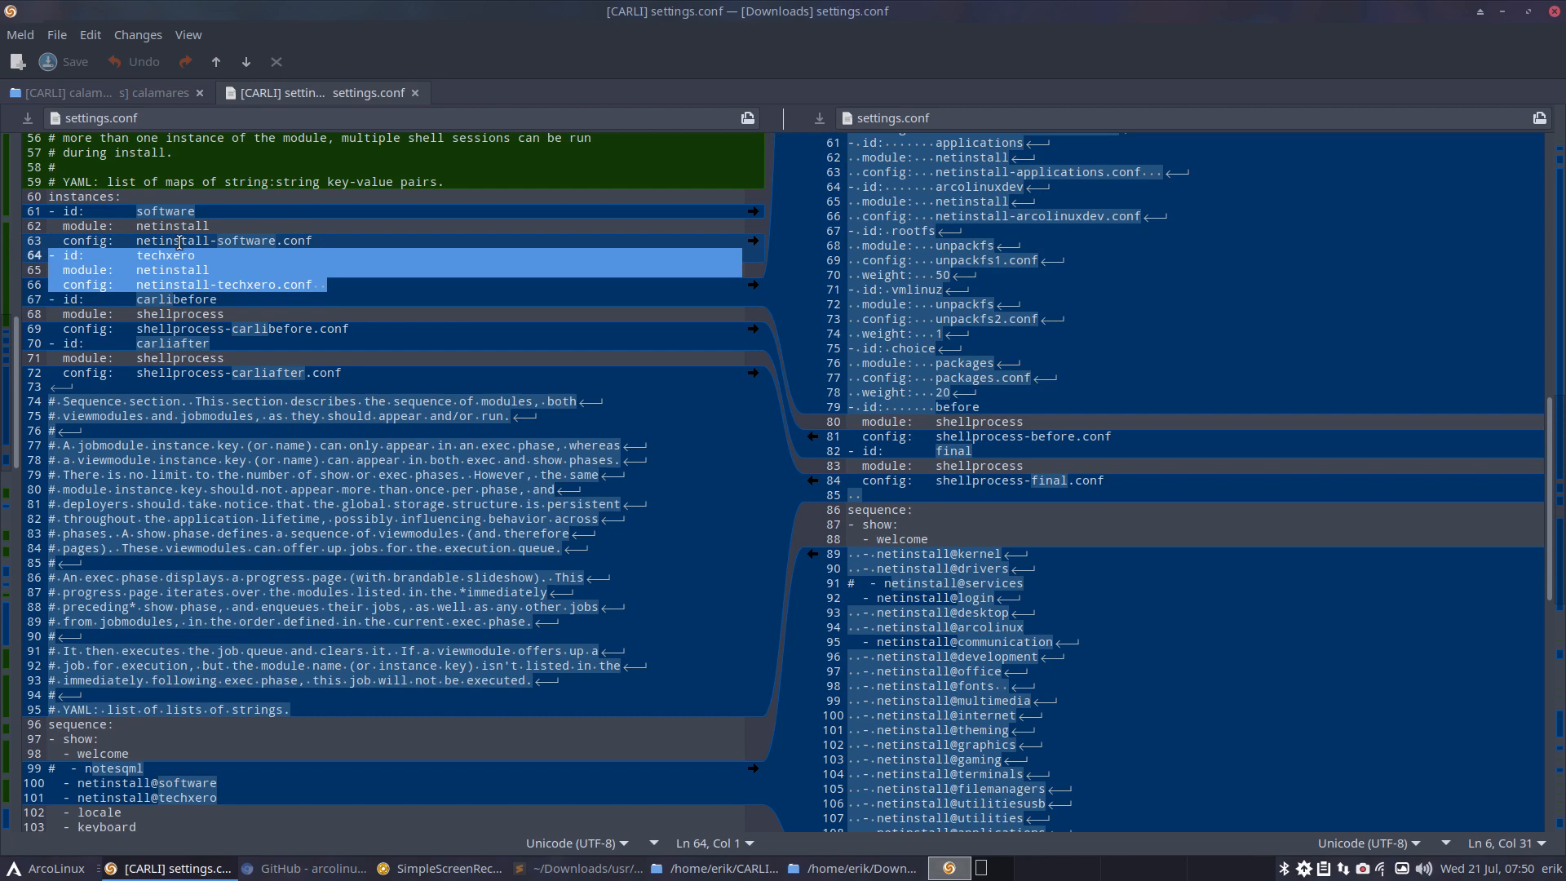
click(220, 299)
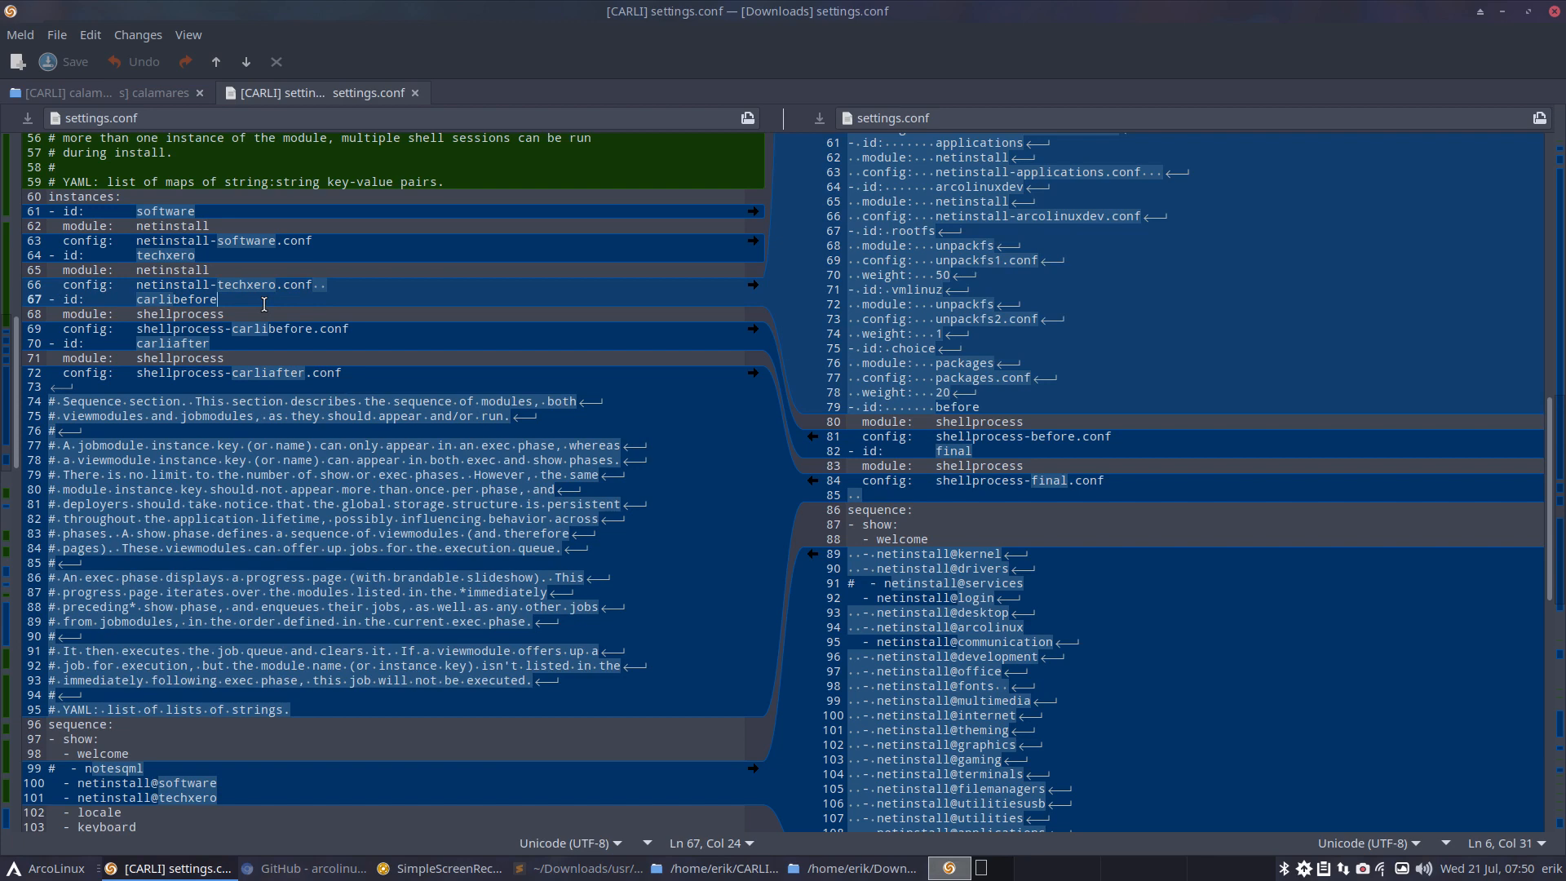
click(613, 196)
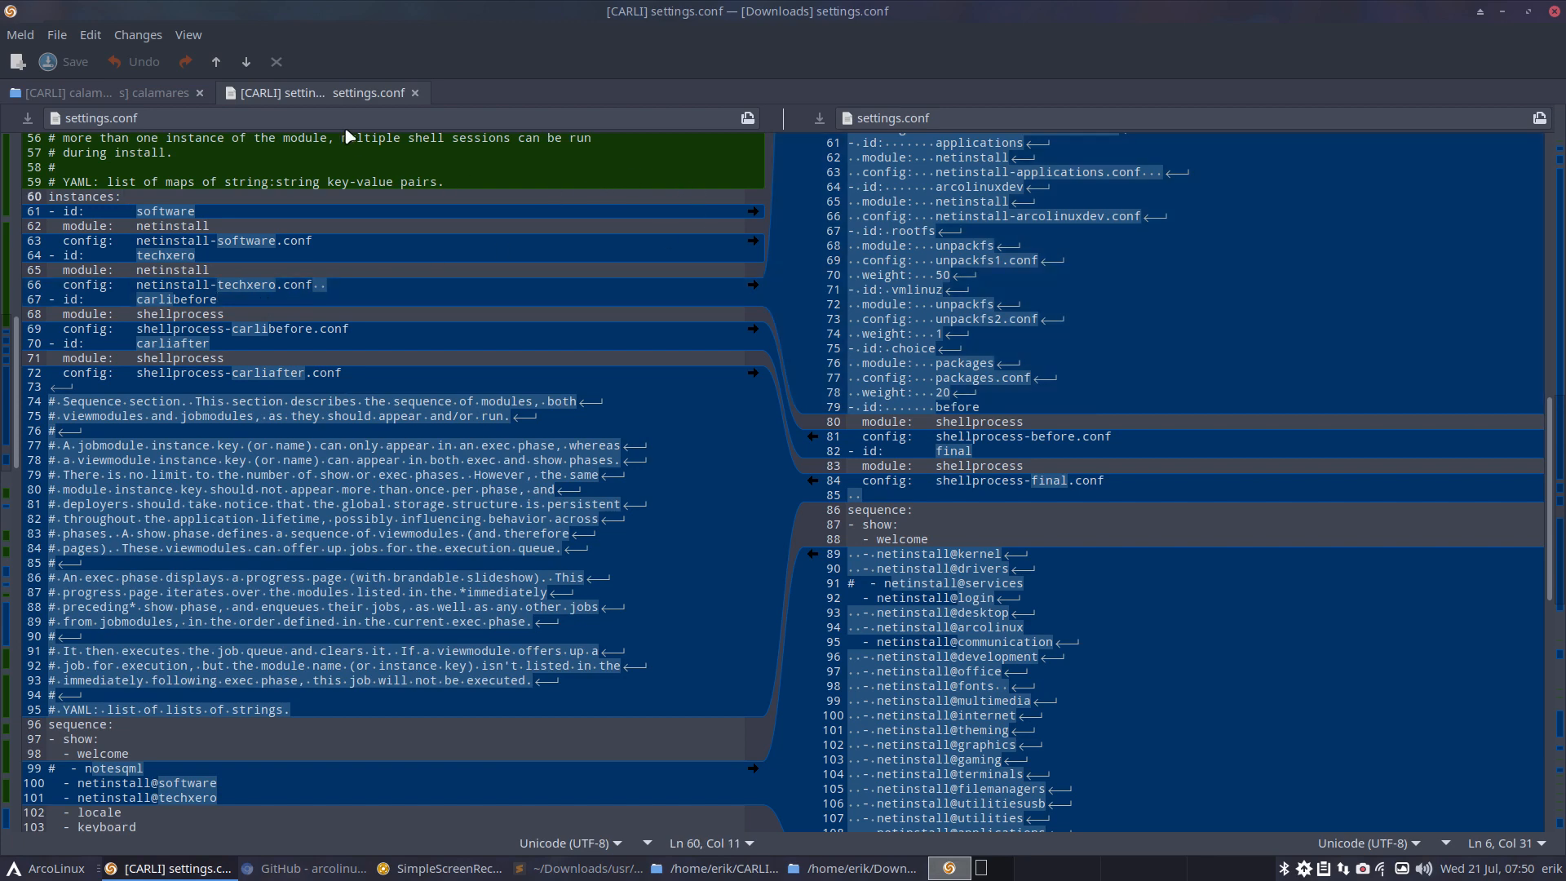
click(415, 93)
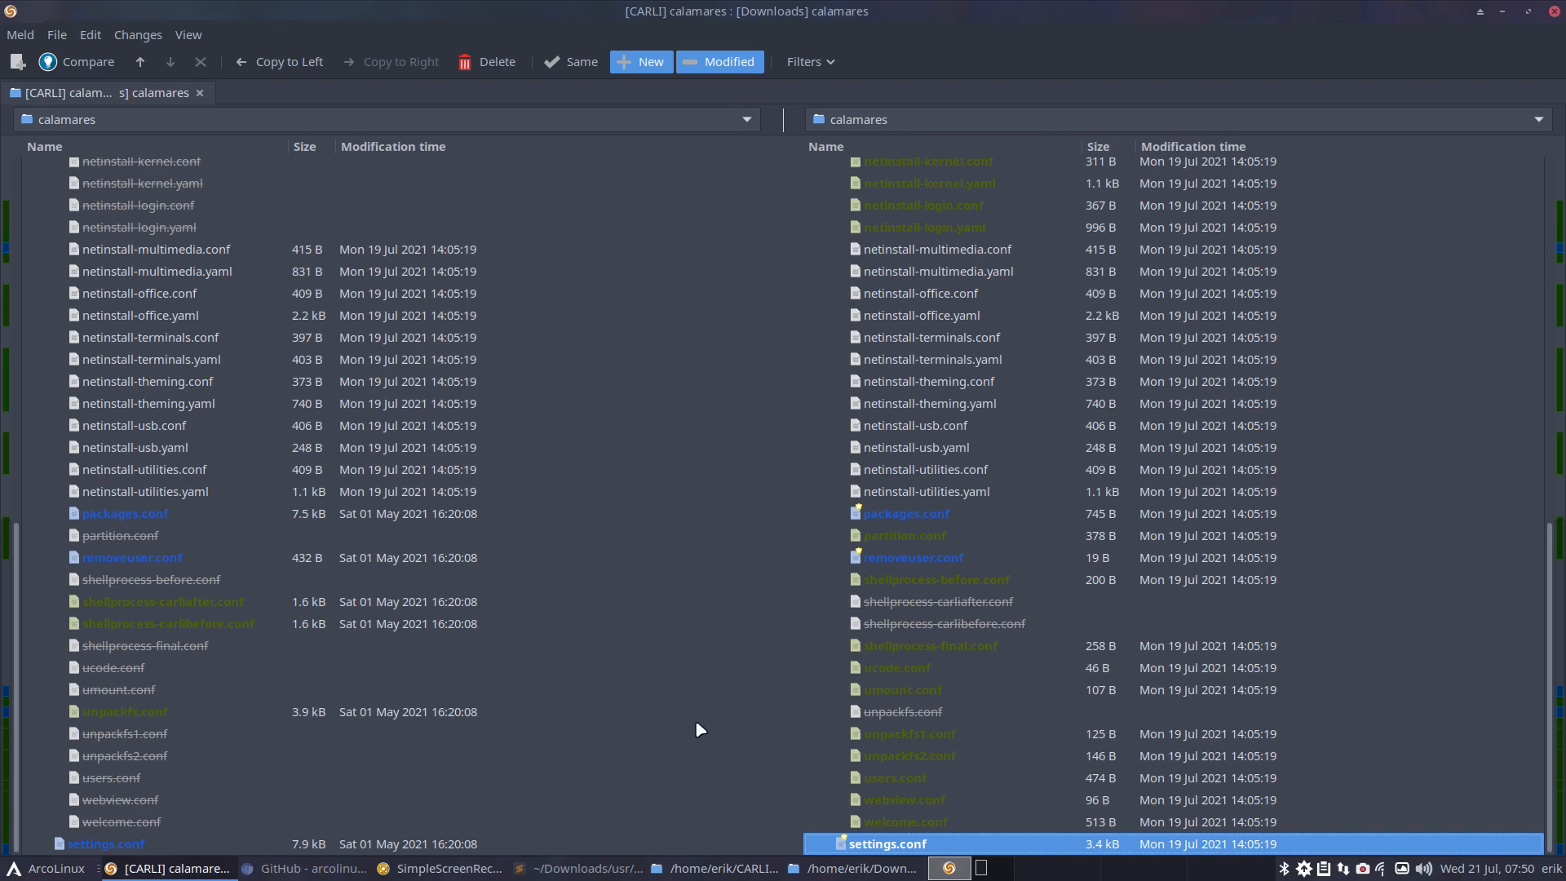
double_click(897, 845)
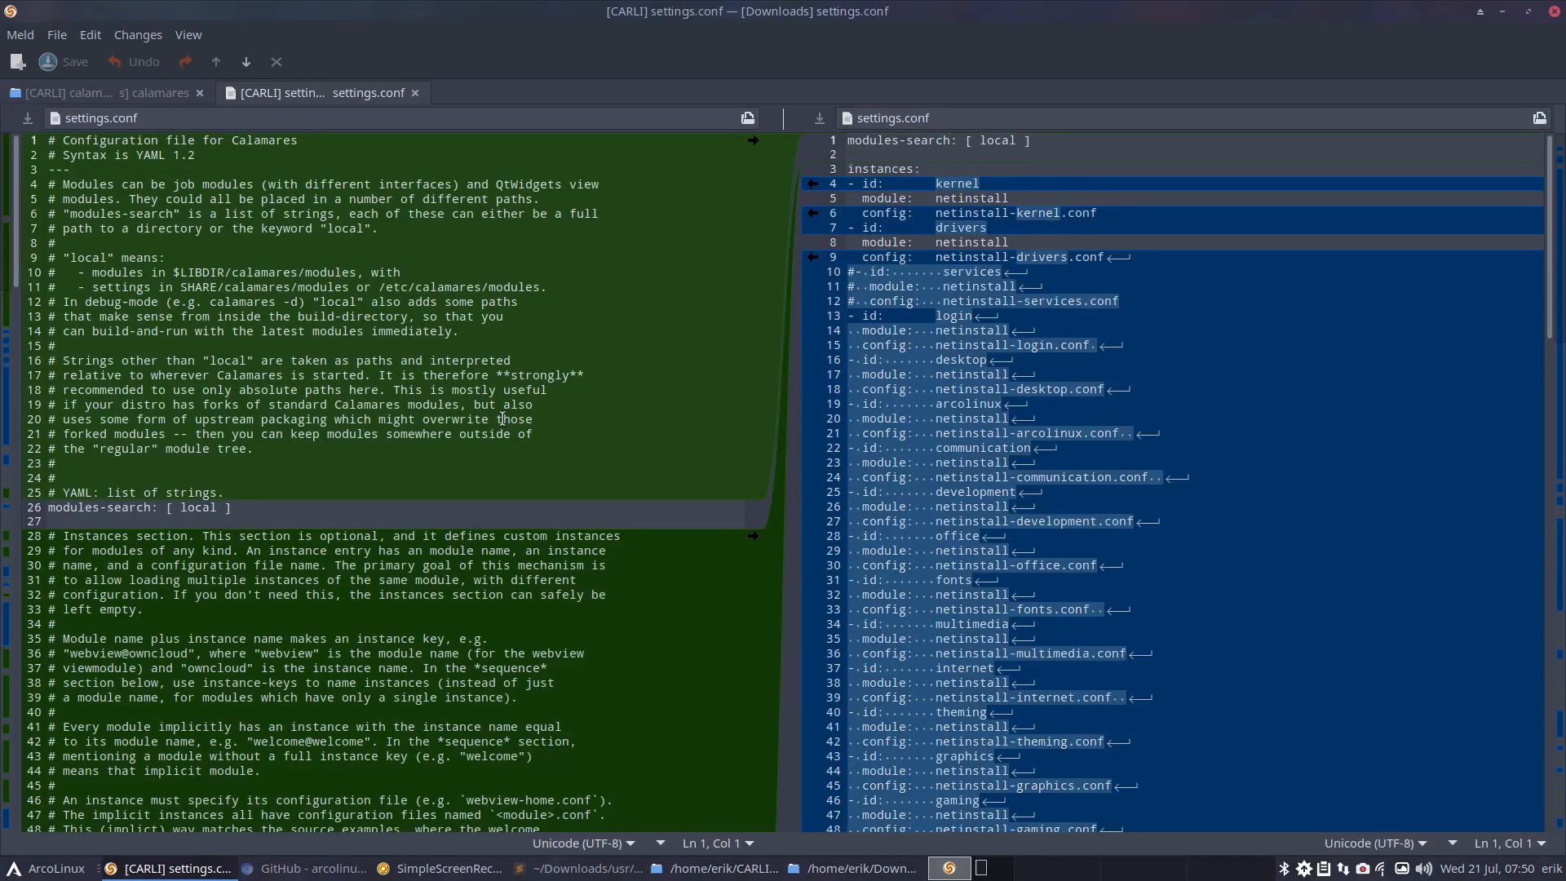
Test that the CARLI settings.conf is editable by adding and erasing a few characters in the line 17 comment
click(445, 375)
text(deddd)
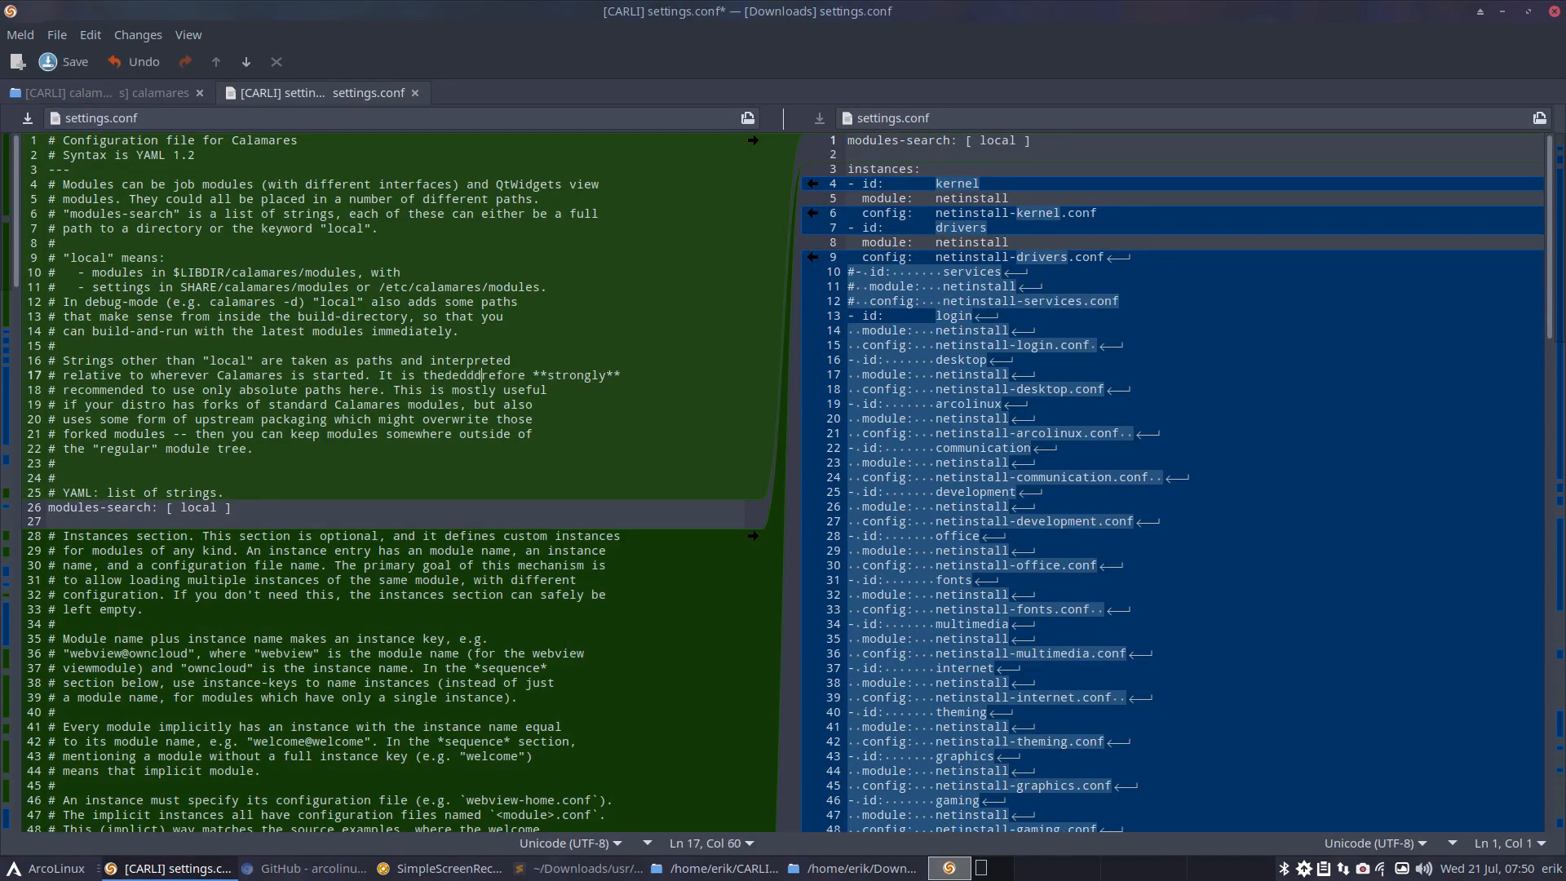
key(BackSpace)
key(BackSpace)
key(BackSpace)
Delete the three-line techxero instance from the instances section of the CARLI settings.conf
scroll(446, 387, down, 10)
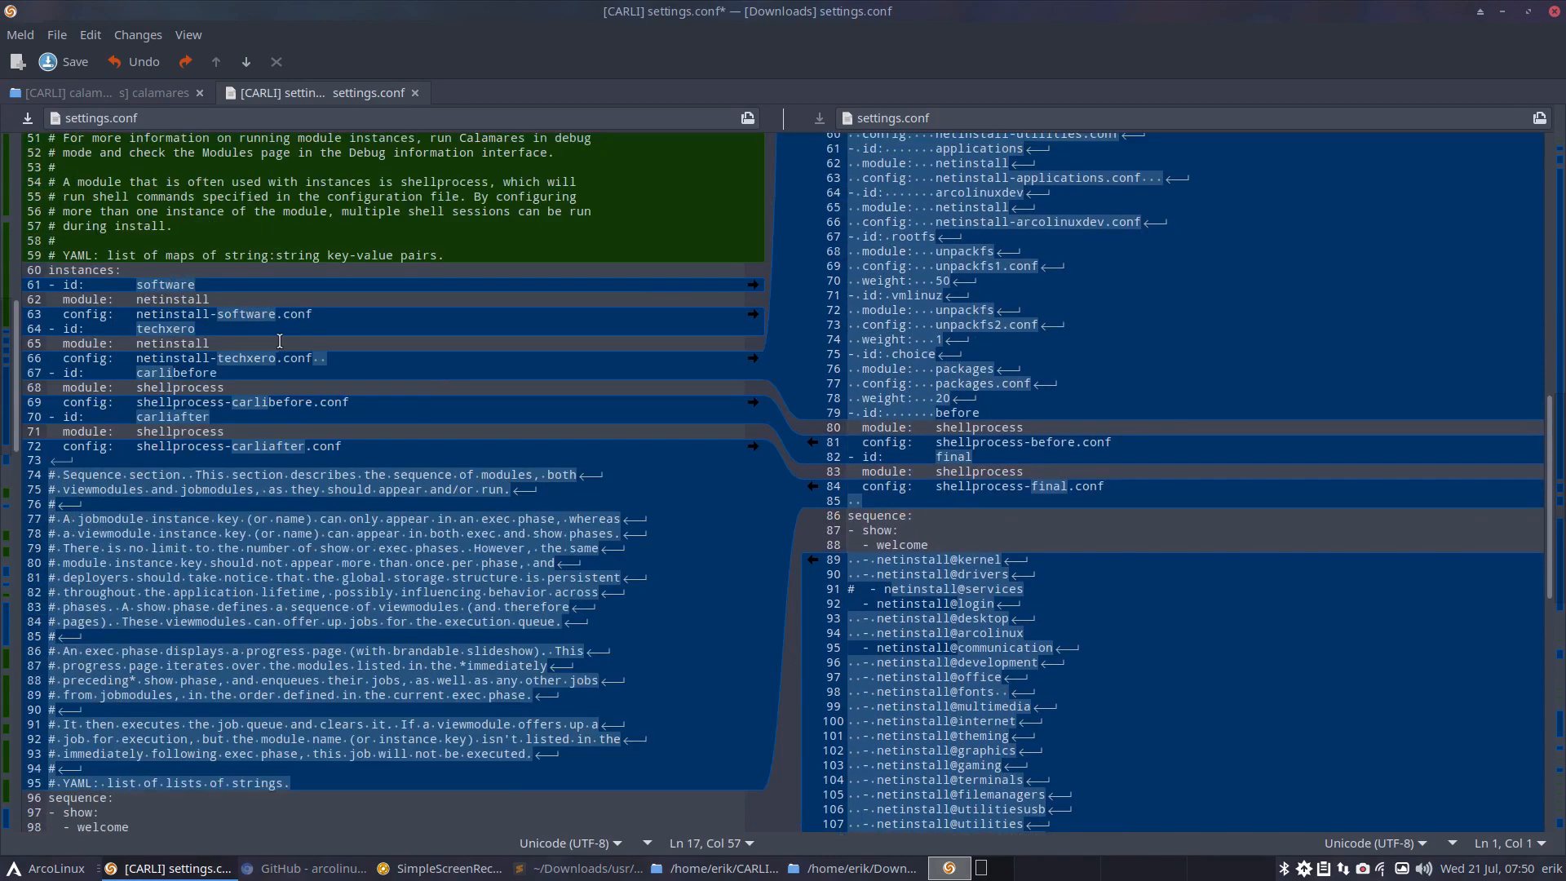
drag(332, 363, 4, 323)
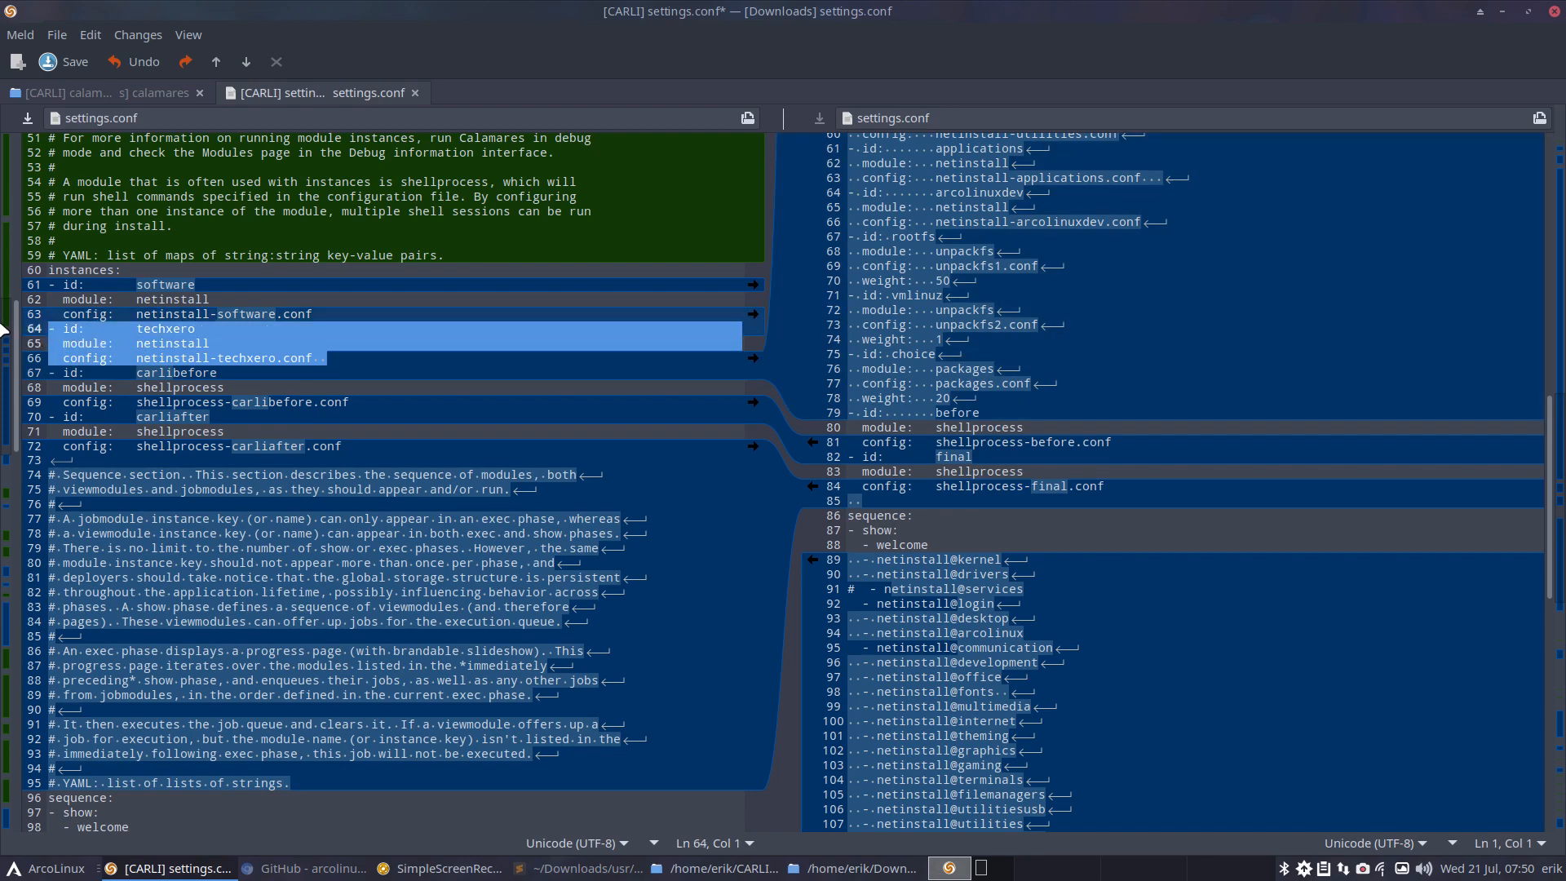
key(Right)
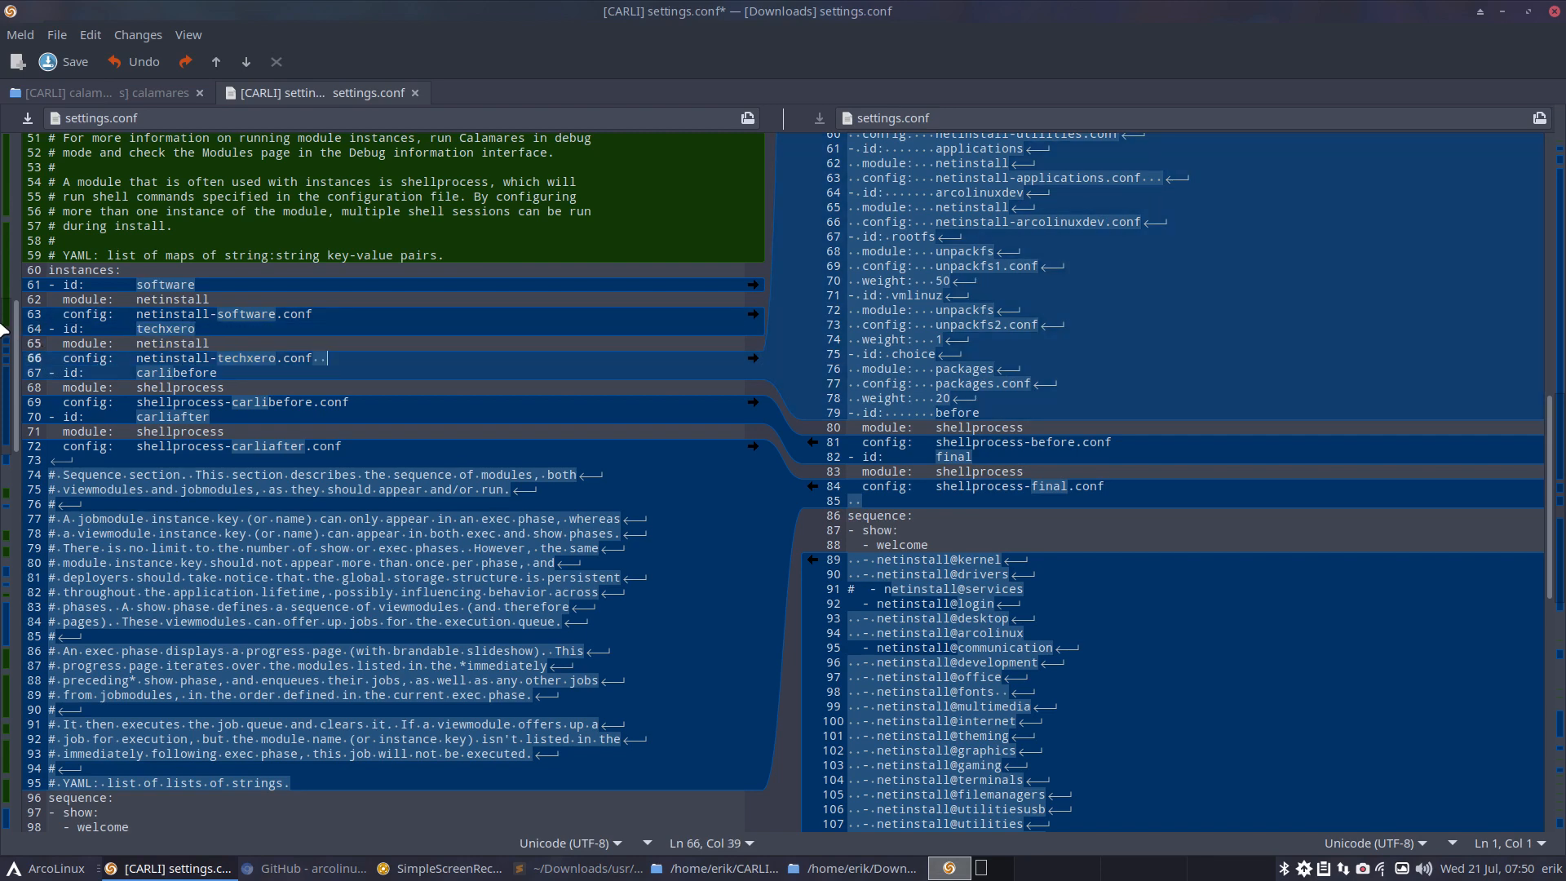
key(BackSpace)
key(BackSpace)
key(BackSpace)
key(BackSpace)
key(BackSpace)
key(BackSpace)
key(BackSpace)
key(BackSpace)
key(BackSpace)
key(BackSpace)
key(BackSpace)
key(BackSpace)
key(BackSpace)
key(BackSpace)
key(BackSpace)
key(BackSpace)
key(BackSpace)
key(BackSpace)
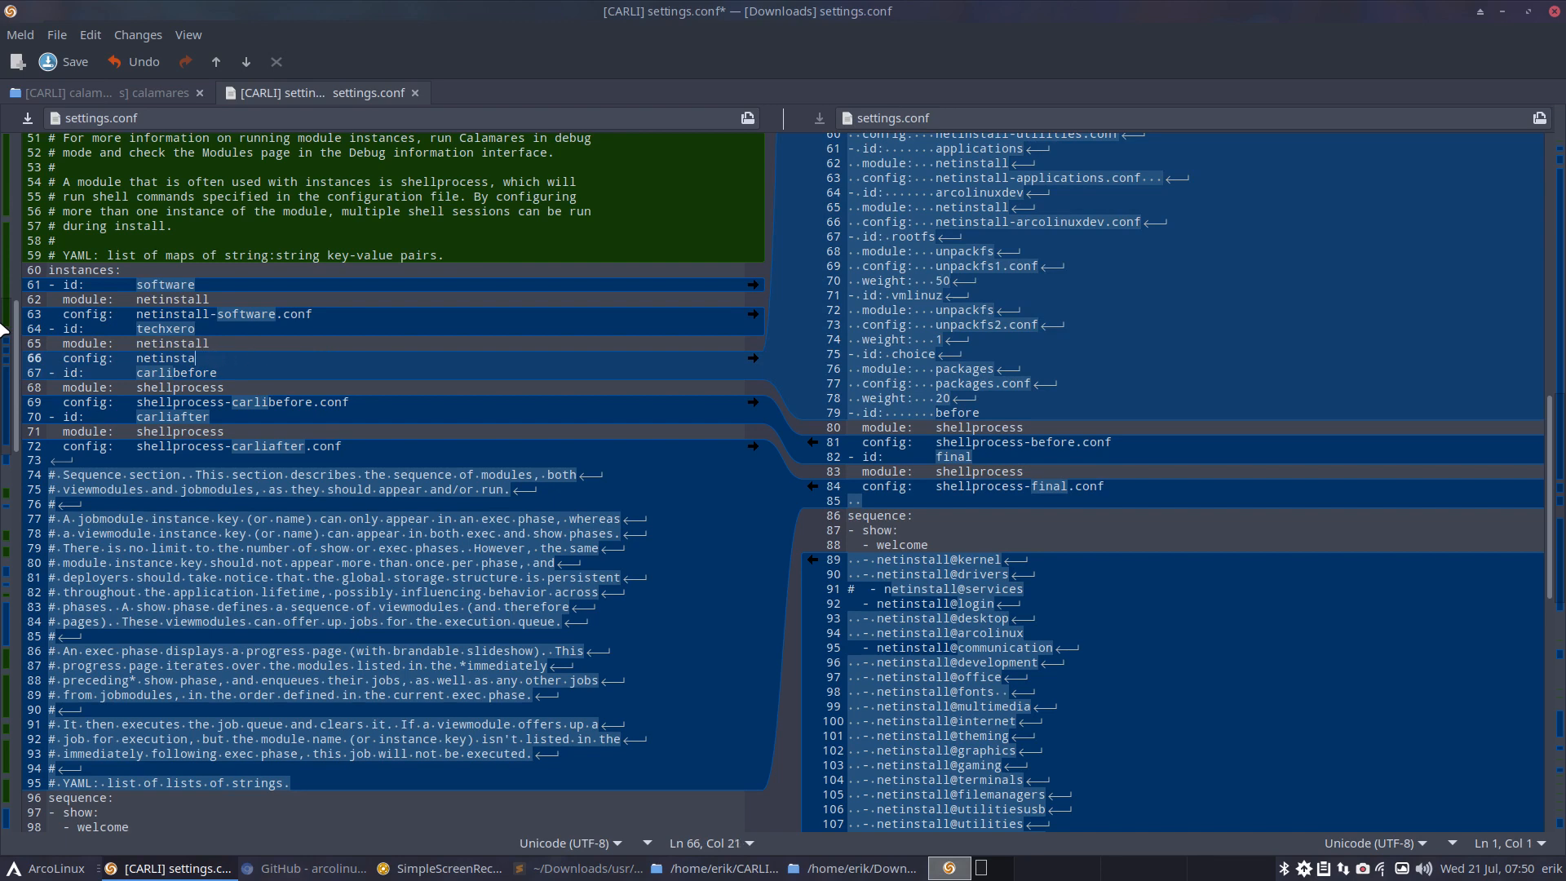
key(BackSpace)
key(BackSpace)
key(BackSpace)
key(BackSpace)
key(BackSpace)
key(BackSpace)
key(BackSpace)
key(BackSpace)
key(BackSpace)
key(BackSpace)
key(BackSpace)
key(BackSpace)
key(BackSpace)
key(BackSpace)
key(BackSpace)
key(BackSpace)
key(BackSpace)
key(BackSpace)
key(BackSpace)
key(BackSpace)
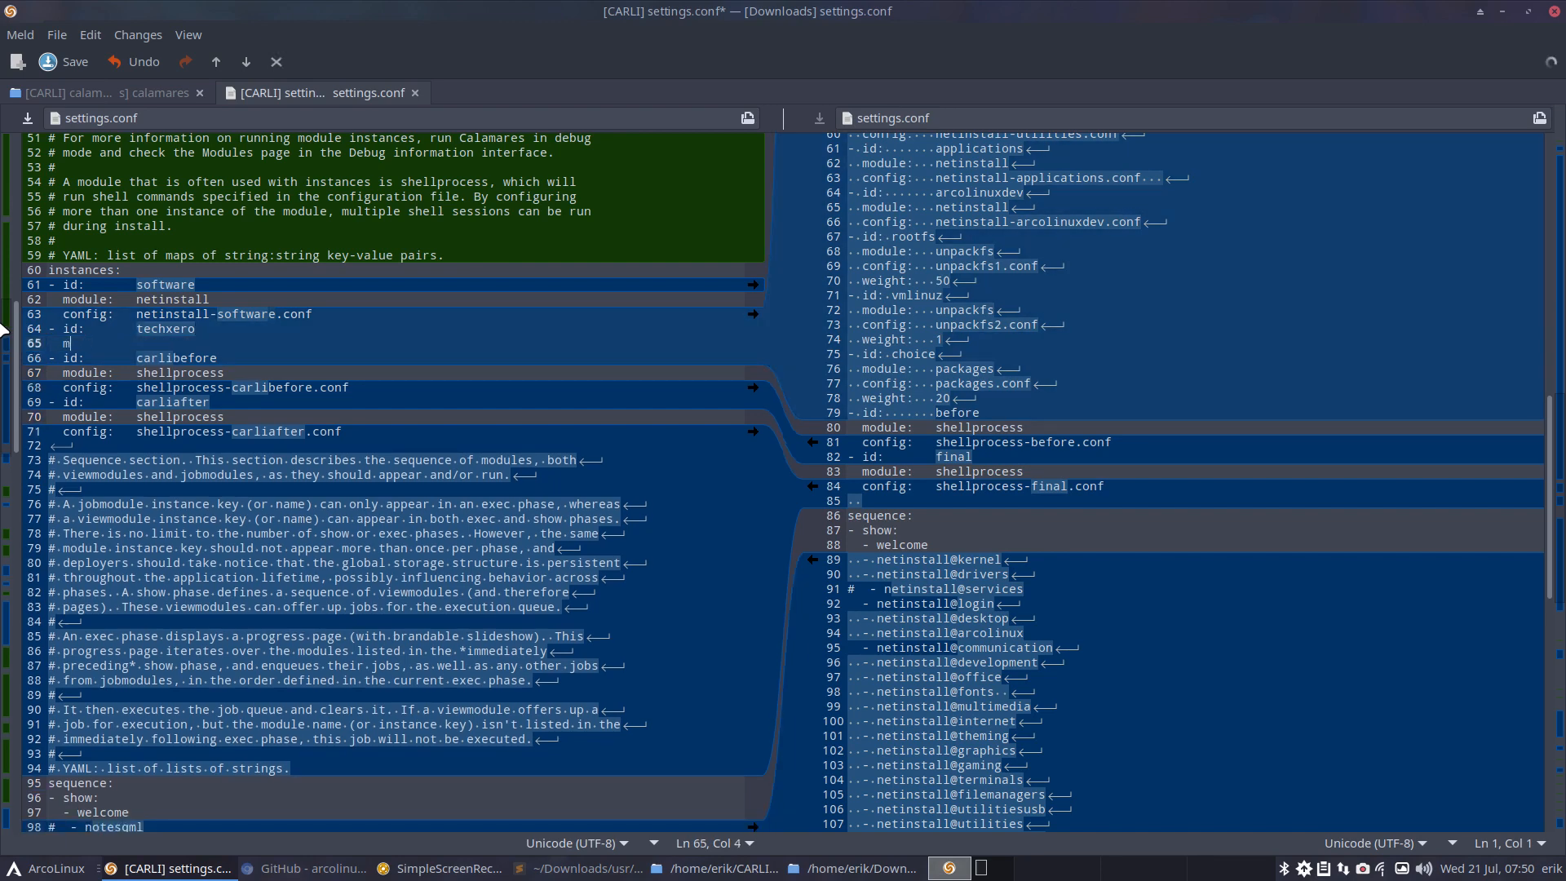
key(BackSpace)
key(BackSpace)
key(BackSpace)
key(BackSpace)
key(BackSpace)
key(BackSpace)
key(BackSpace)
key(BackSpace)
key(BackSpace)
key(BackSpace)
key(BackSpace)
key(BackSpace)
key(BackSpace)
key(BackSpace)
key(BackSpace)
key(BackSpace)
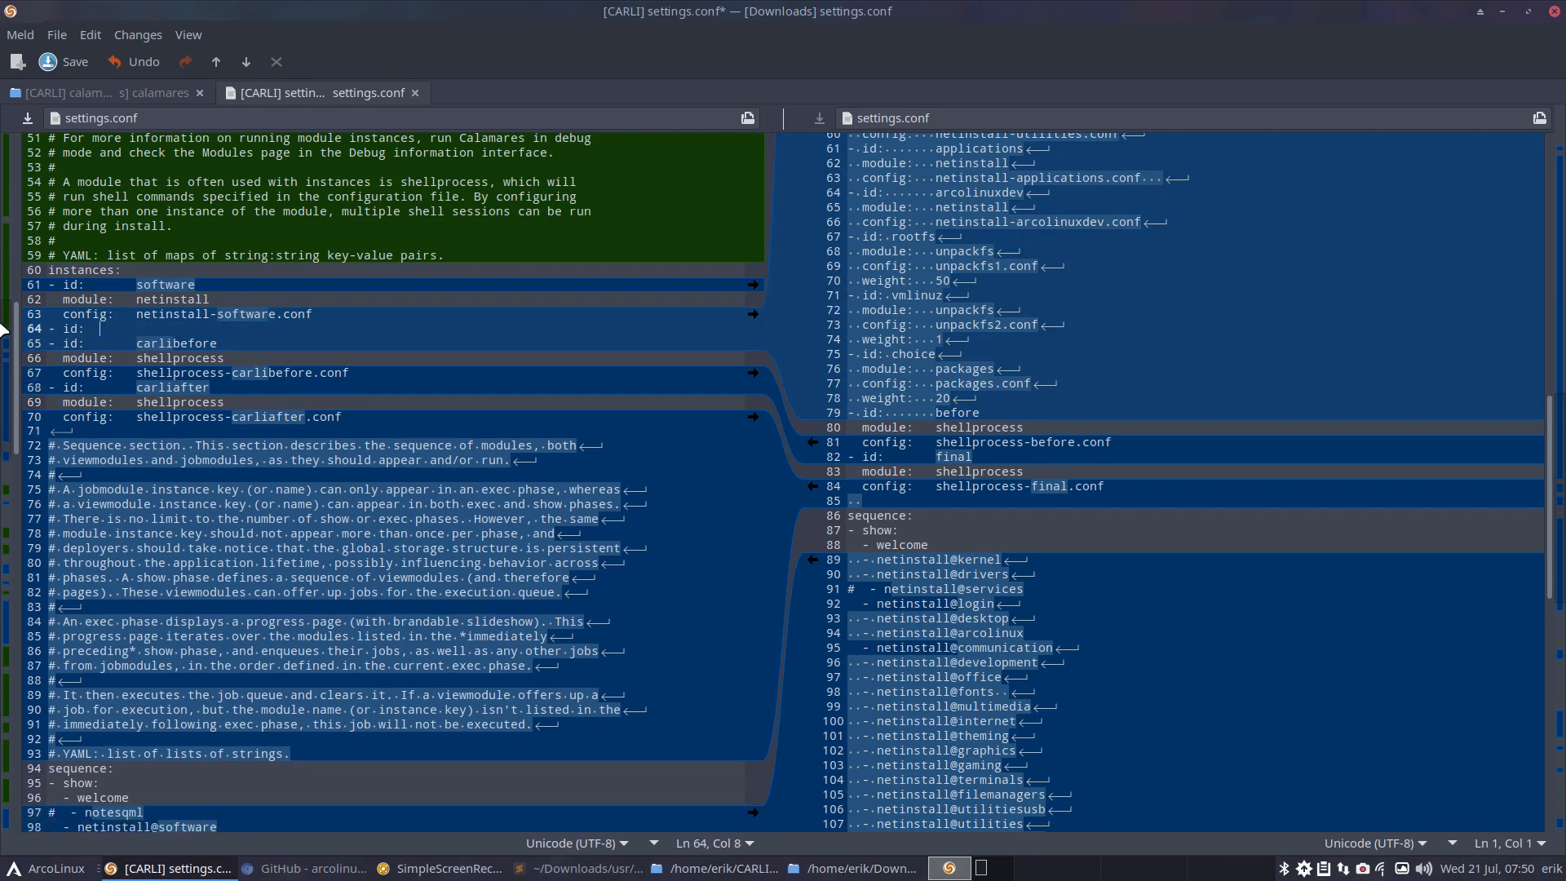
key(BackSpace)
key(BackSpace)
key(BackSpace)
key(BackSpace)
key(BackSpace)
key(BackSpace)
key(BackSpace)
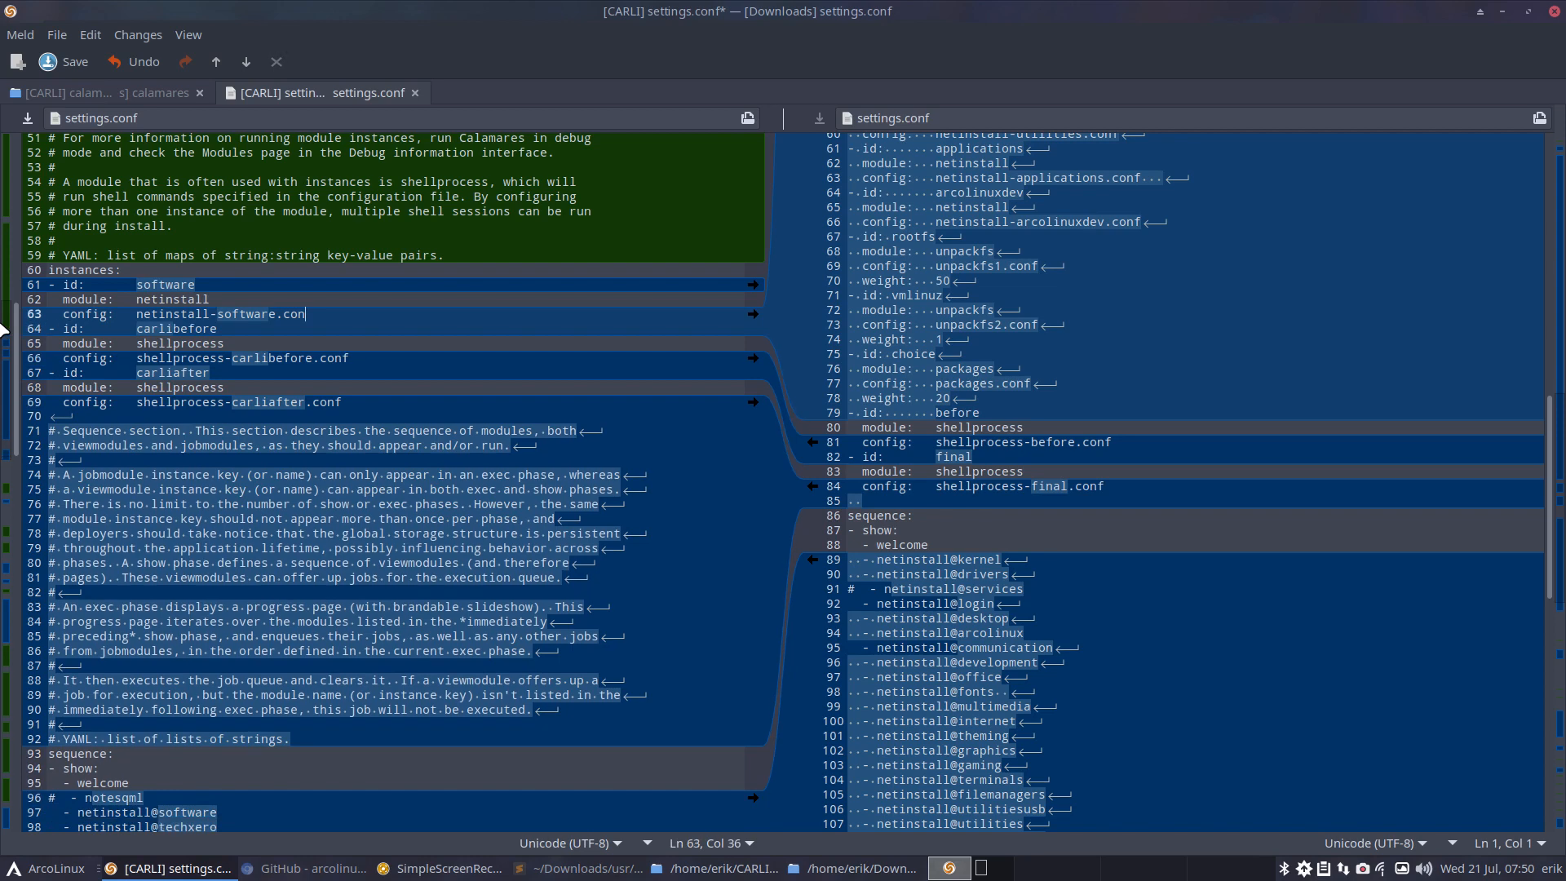
Delete the software netinstall instance from the CARLI settings.conf, leaving line 61 under instances empty
key(BackSpace)
key(BackSpace)
key(BackSpace)
key(BackSpace)
key(BackSpace)
key(BackSpace)
key(BackSpace)
key(BackSpace)
key(BackSpace)
key(BackSpace)
key(BackSpace)
key(BackSpace)
key(BackSpace)
key(BackSpace)
key(BackSpace)
key(BackSpace)
key(BackSpace)
key(BackSpace)
key(BackSpace)
key(BackSpace)
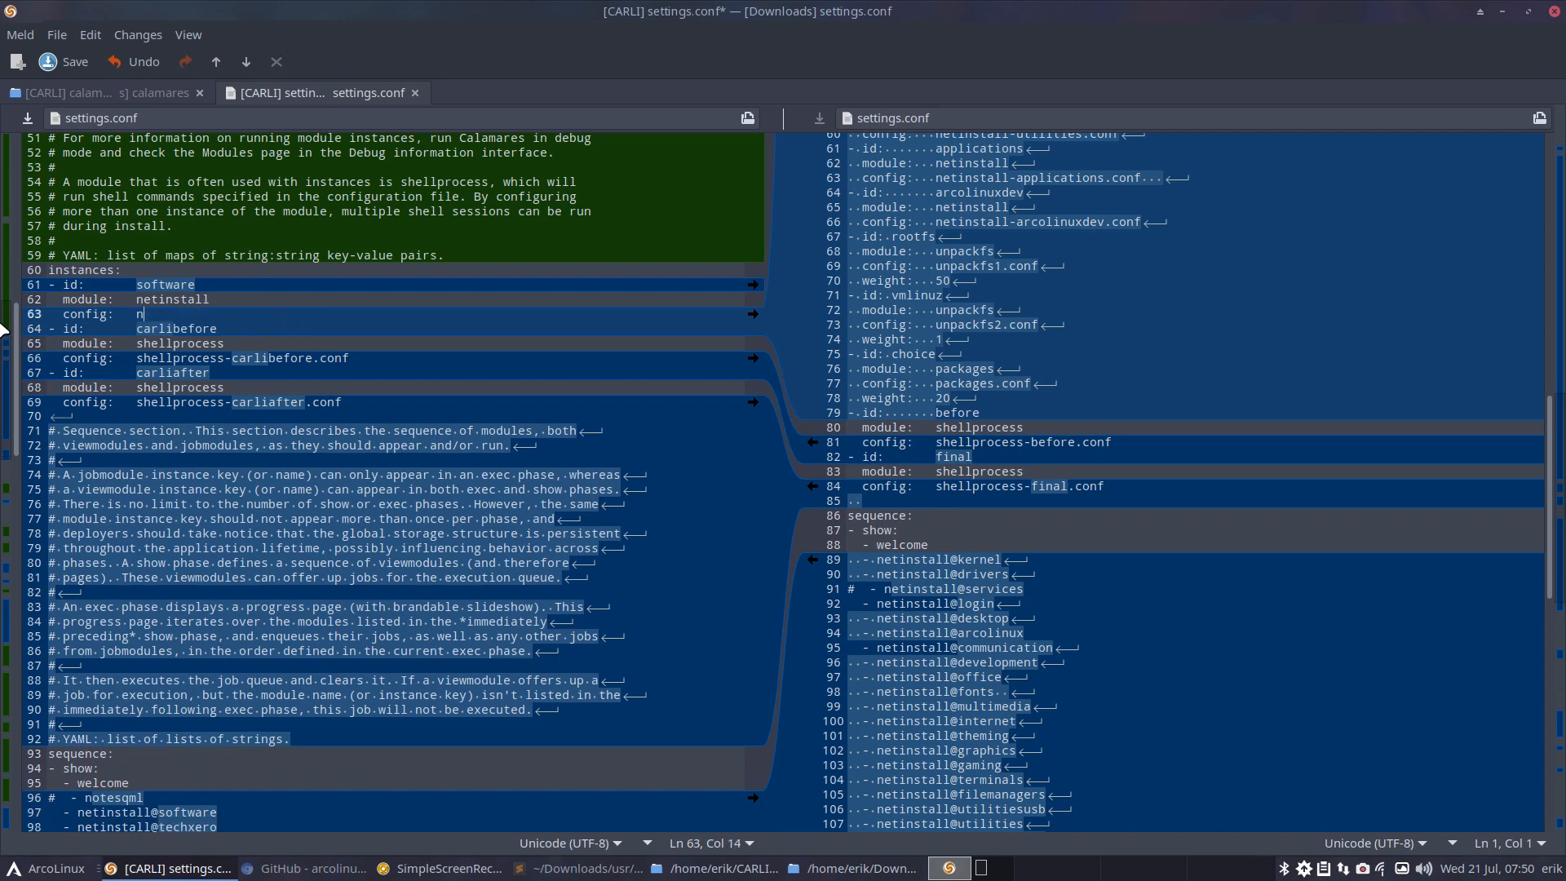
key(BackSpace)
key(BackSpace)
key(BackSpace)
key(BackSpace)
key(BackSpace)
key(BackSpace)
key(BackSpace)
key(BackSpace)
key(BackSpace)
key(BackSpace)
key(BackSpace)
key(BackSpace)
key(BackSpace)
key(BackSpace)
key(BackSpace)
key(BackSpace)
key(BackSpace)
key(BackSpace)
key(BackSpace)
key(BackSpace)
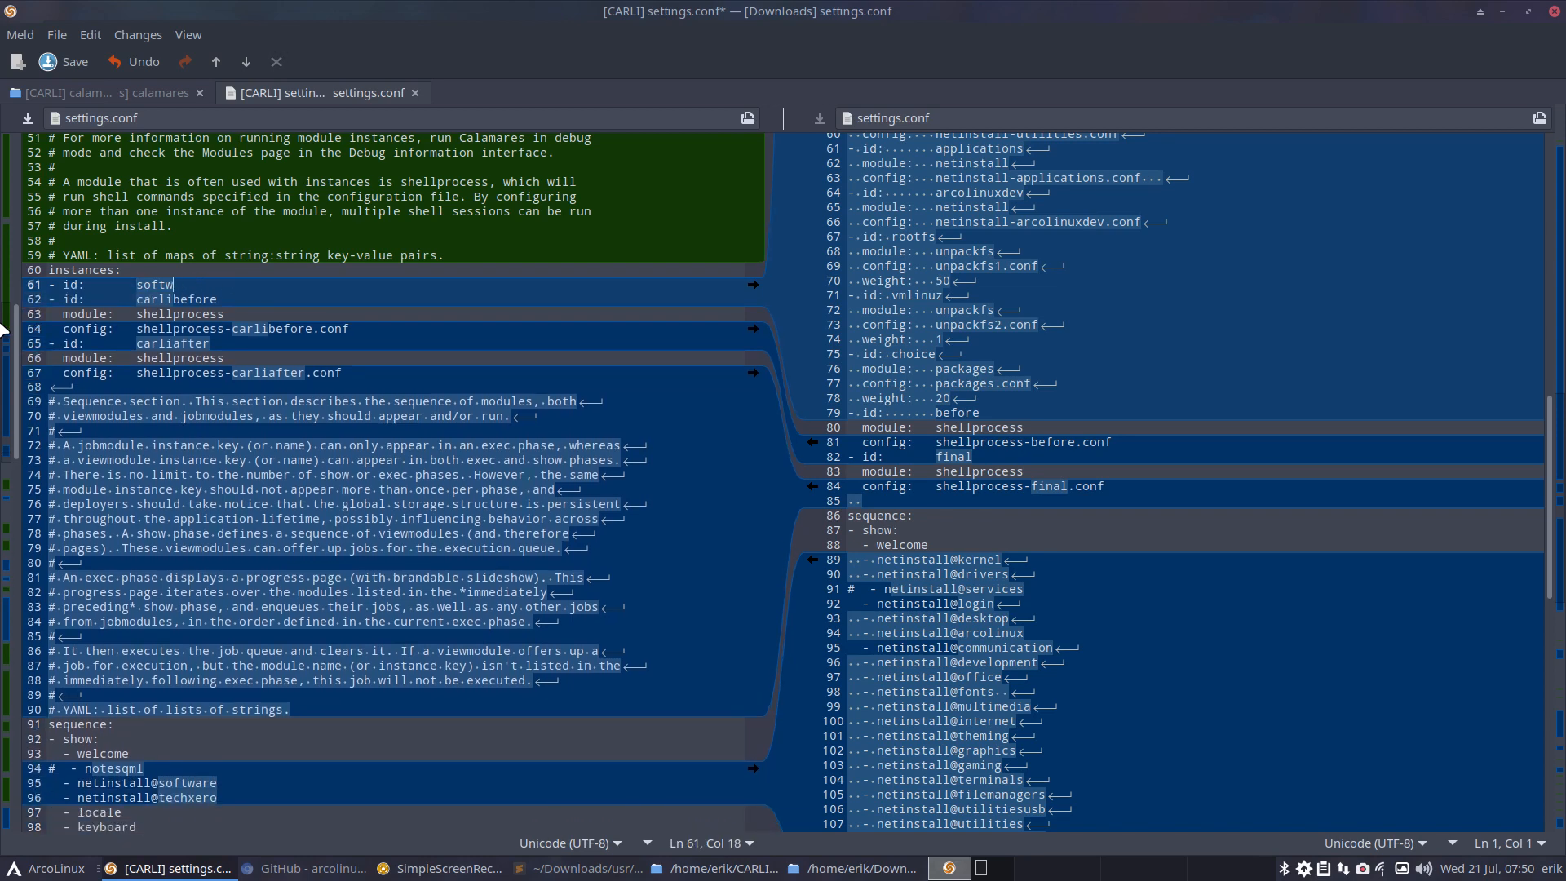
key(BackSpace)
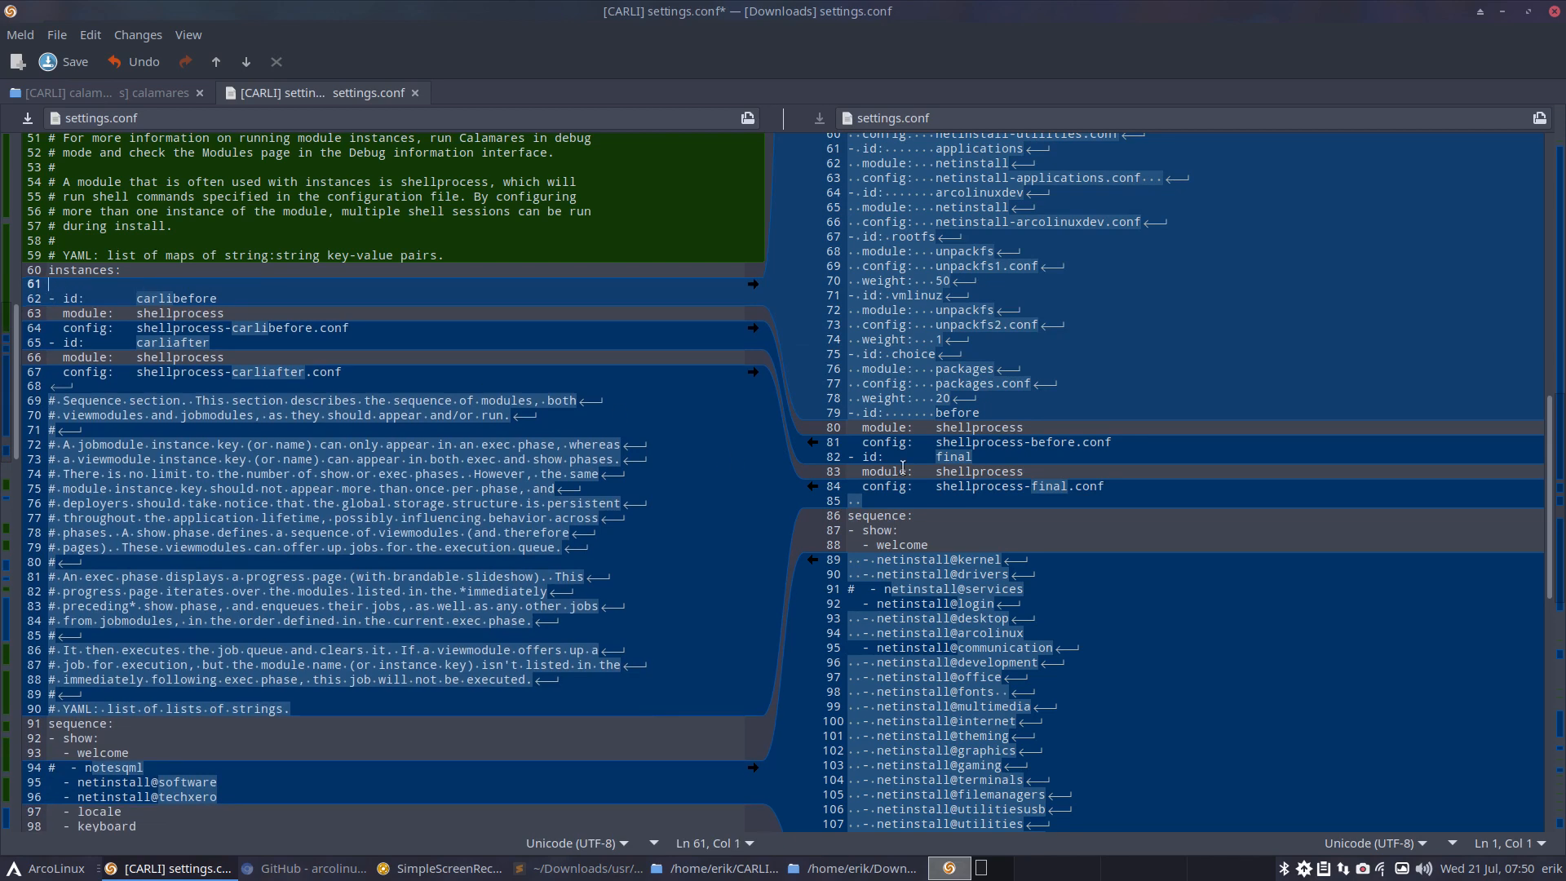
Copy the kernel through arcolinuxdev instances from the Downloads settings.conf and paste them under instances in the CARLI file
scroll(1011, 406, up, 15)
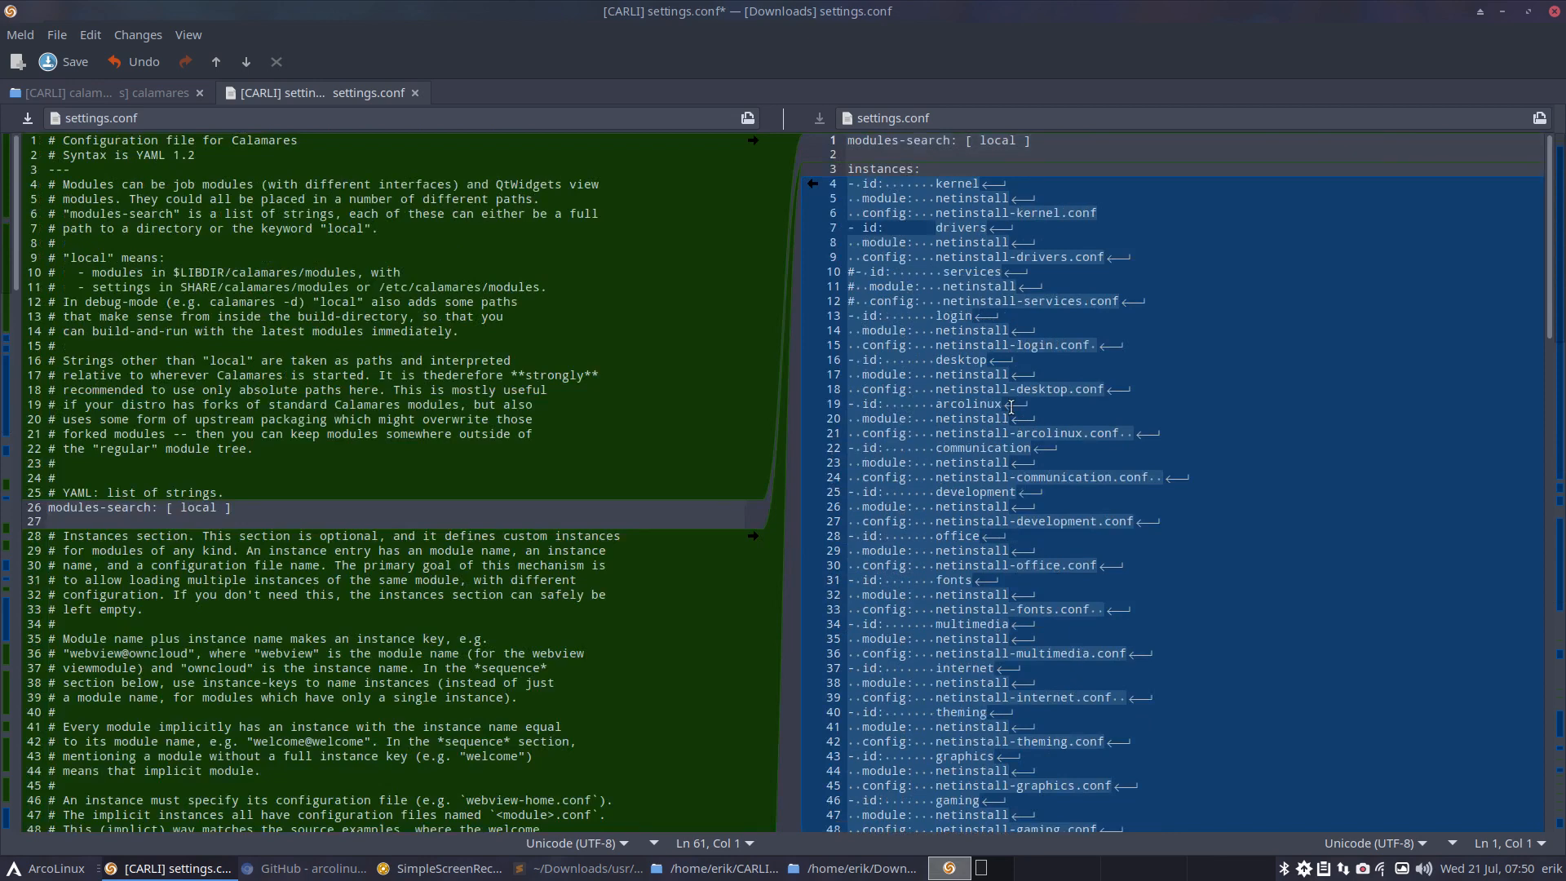
scroll(985, 527, down, 12)
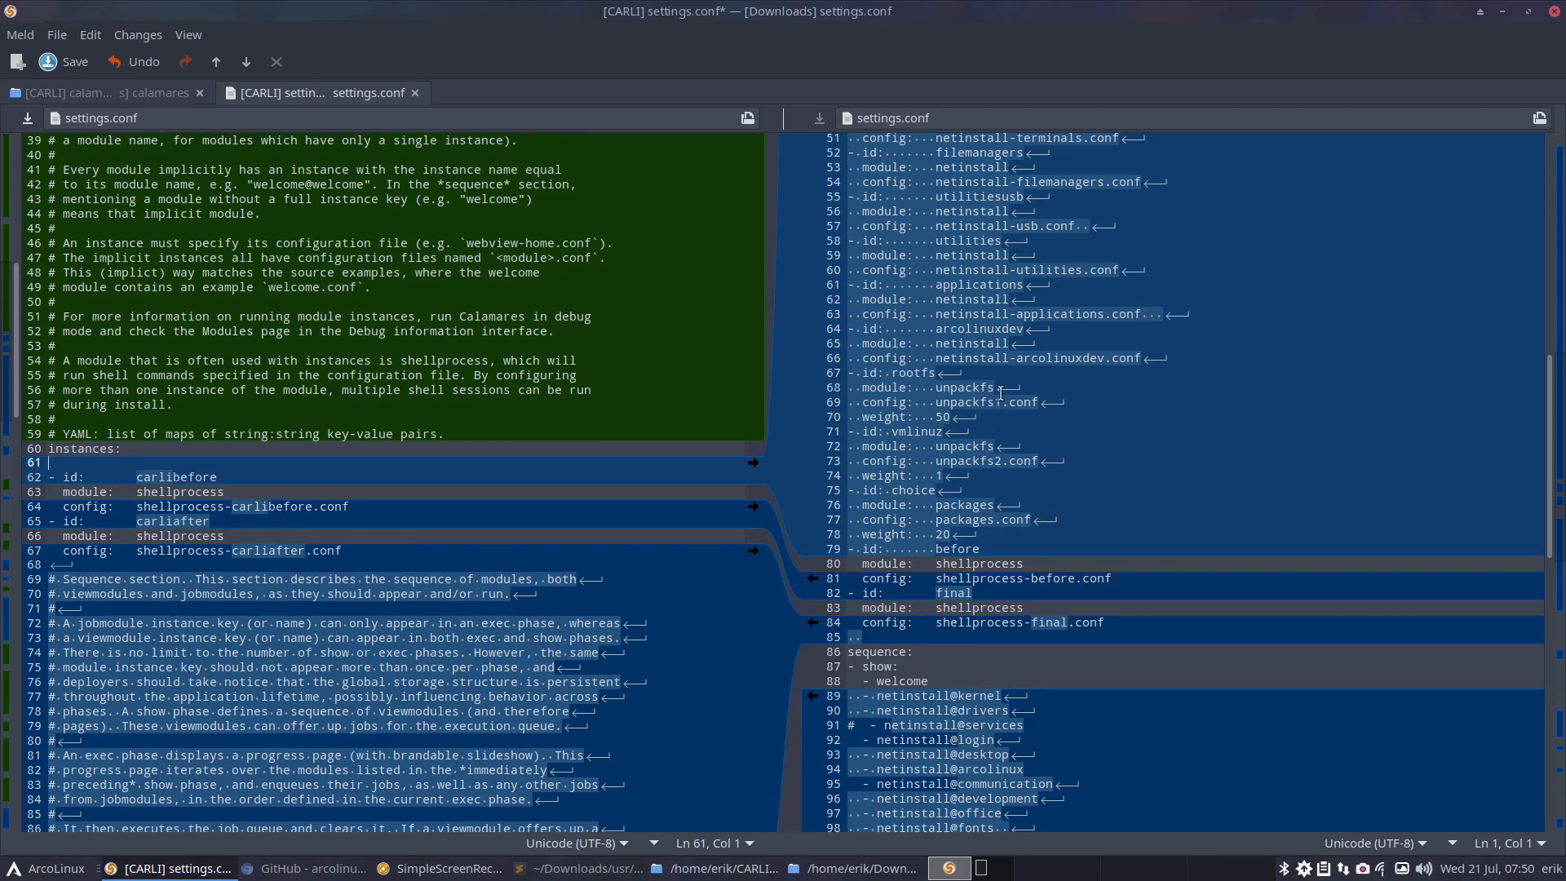
drag(1158, 359, 845, 183)
key(ctrl+c)
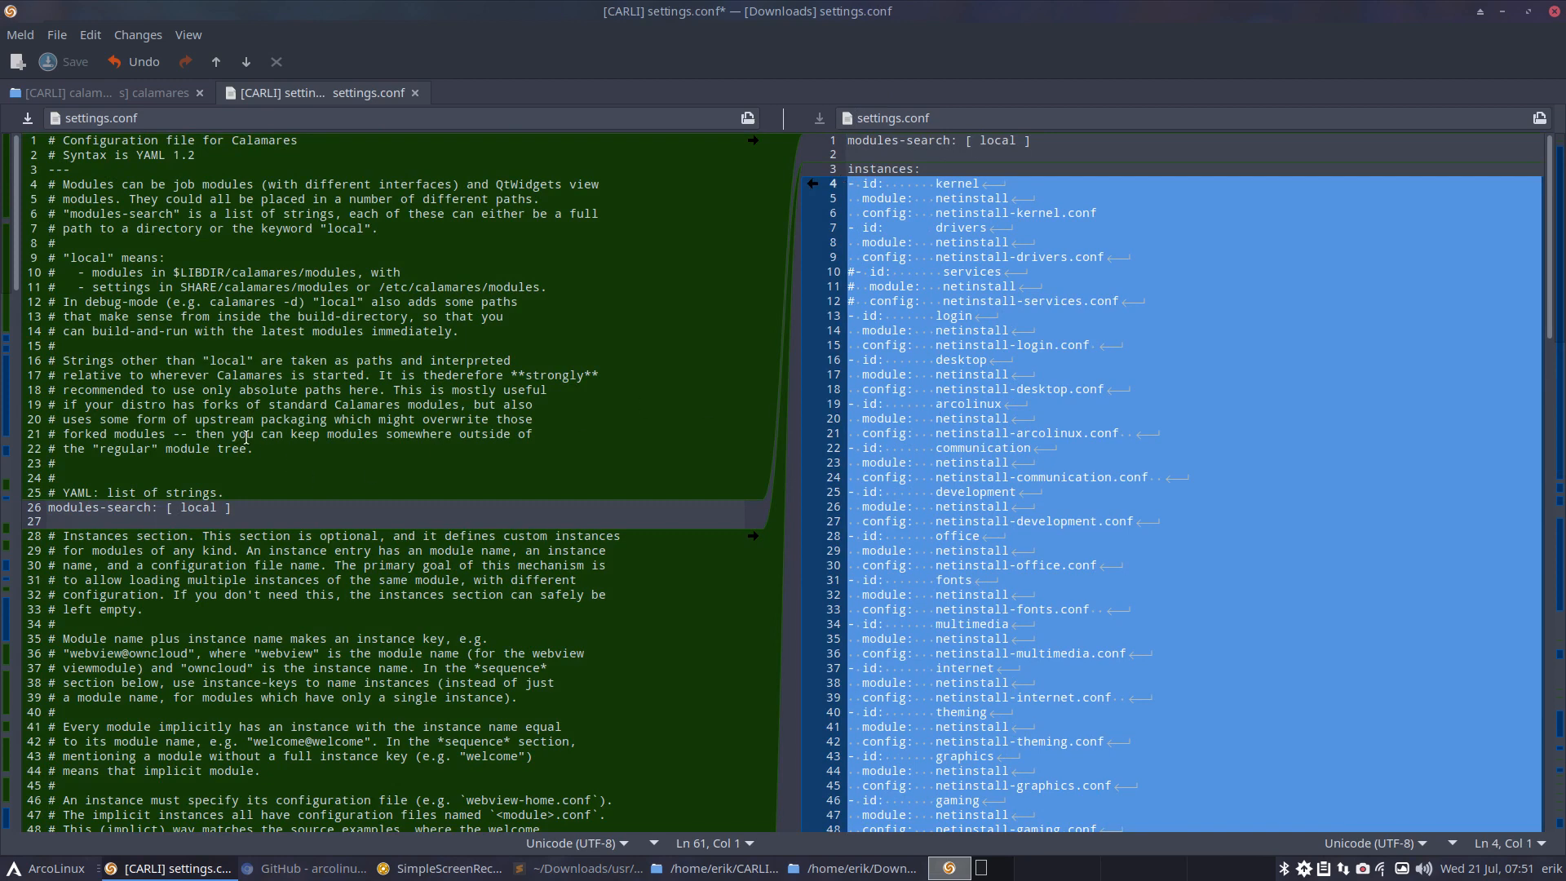
scroll(245, 437, down, 5)
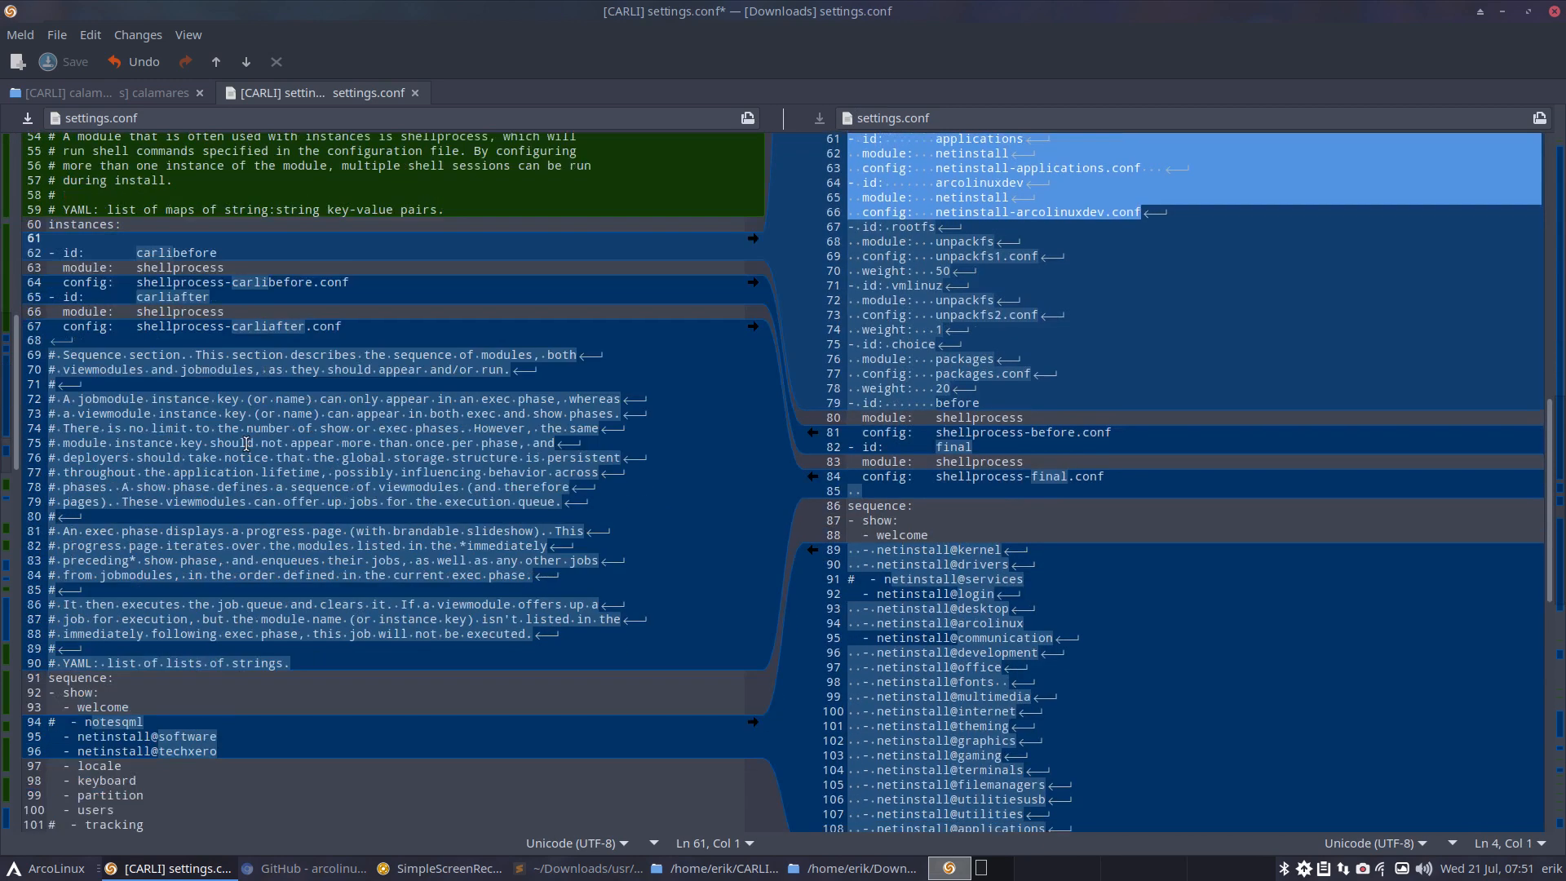
click(70, 236)
key(ctrl+v)
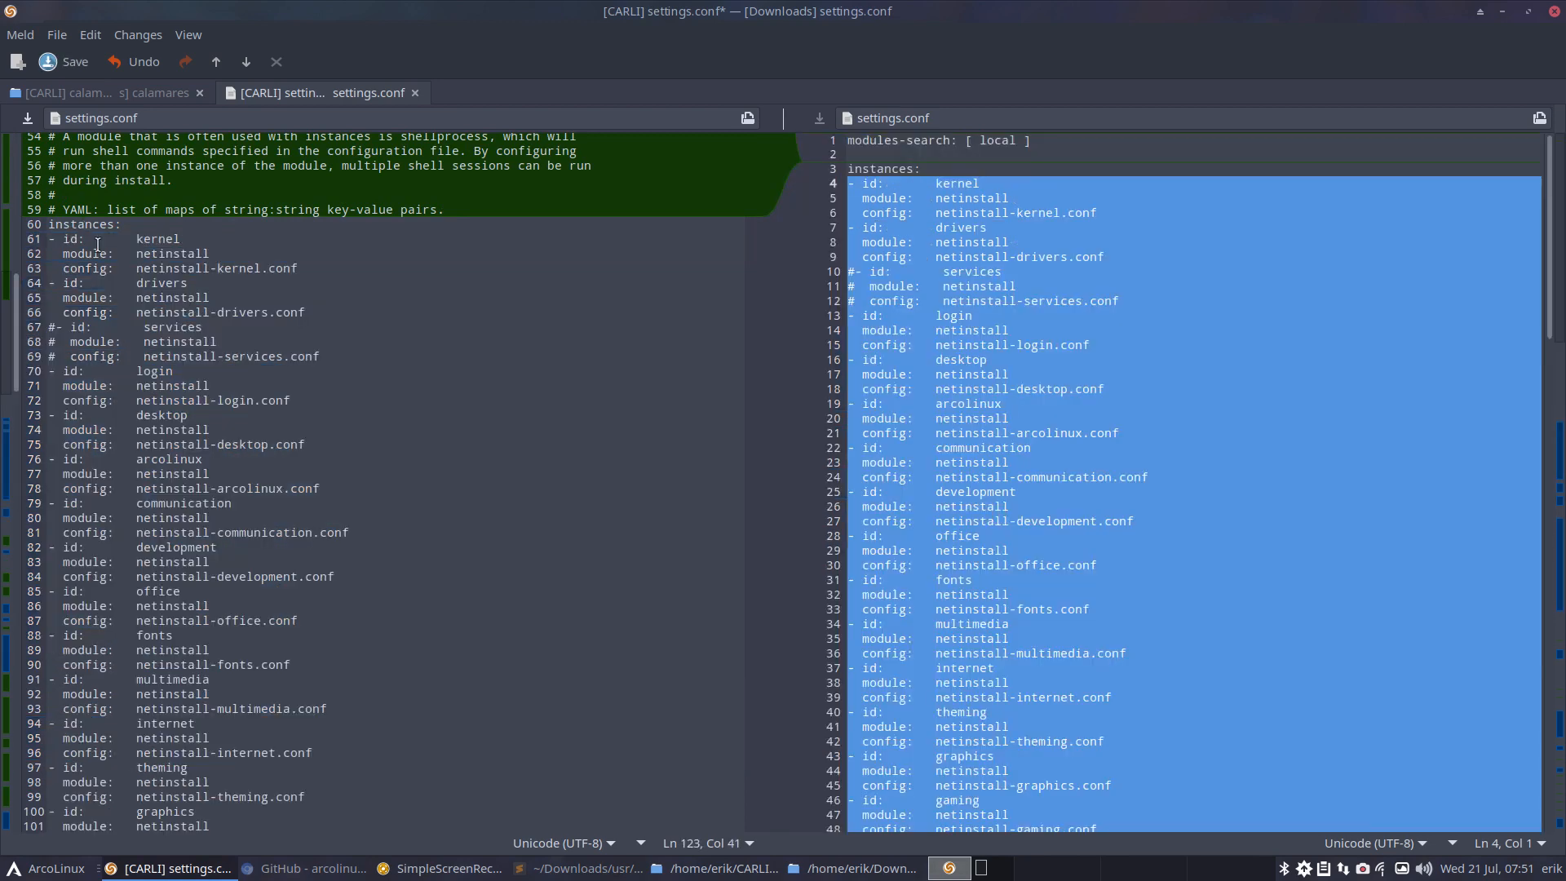
Save the CARLI settings.conf and close the comparison window
drag(298, 269, 30, 237)
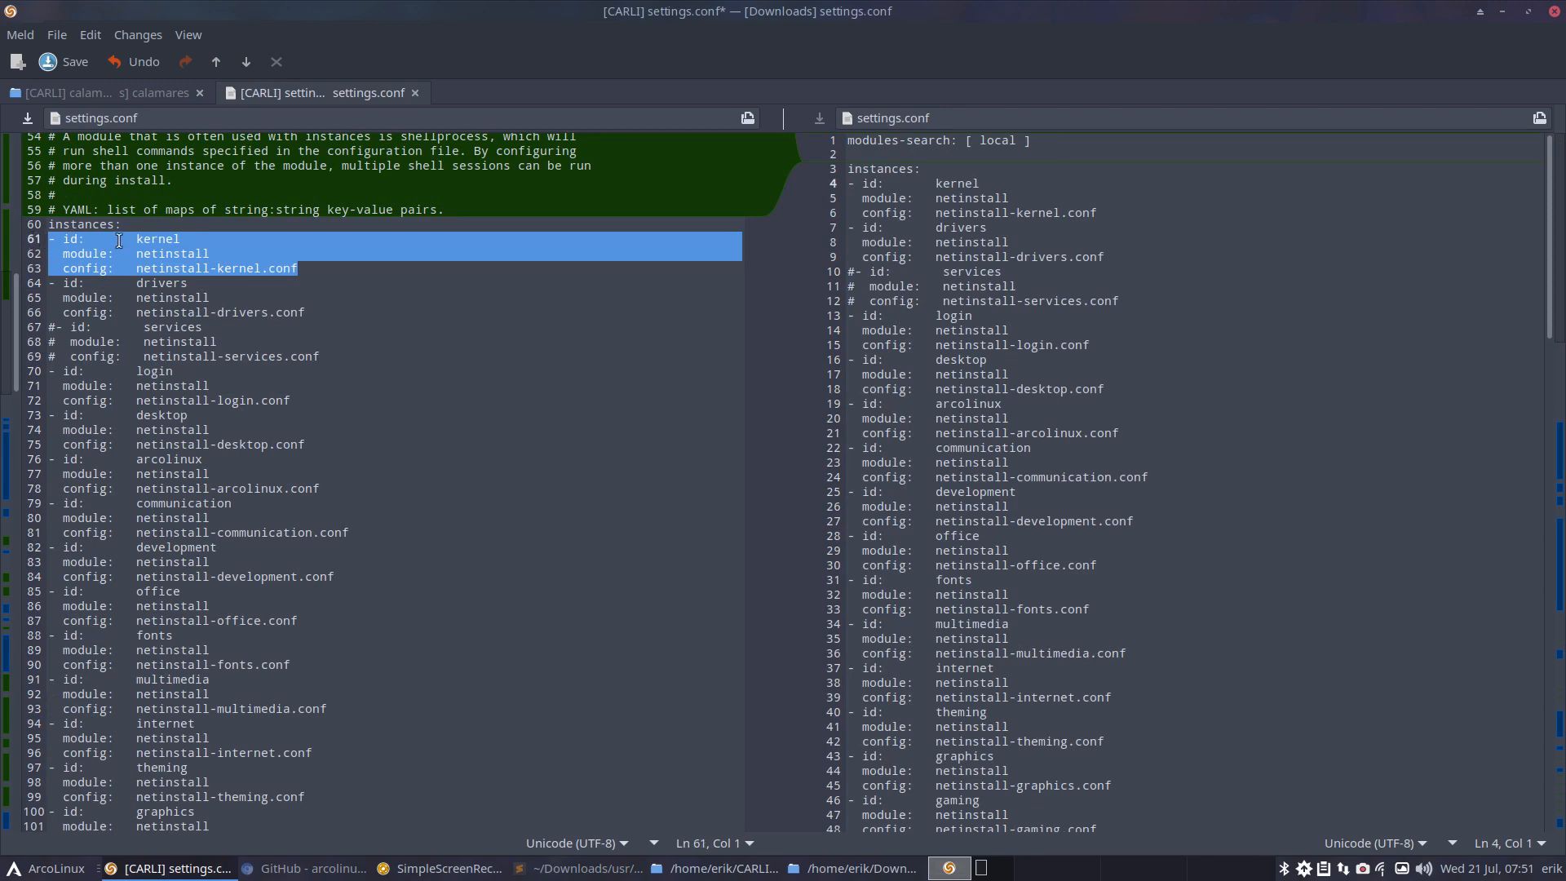
drag(284, 253, 221, 262)
click(270, 282)
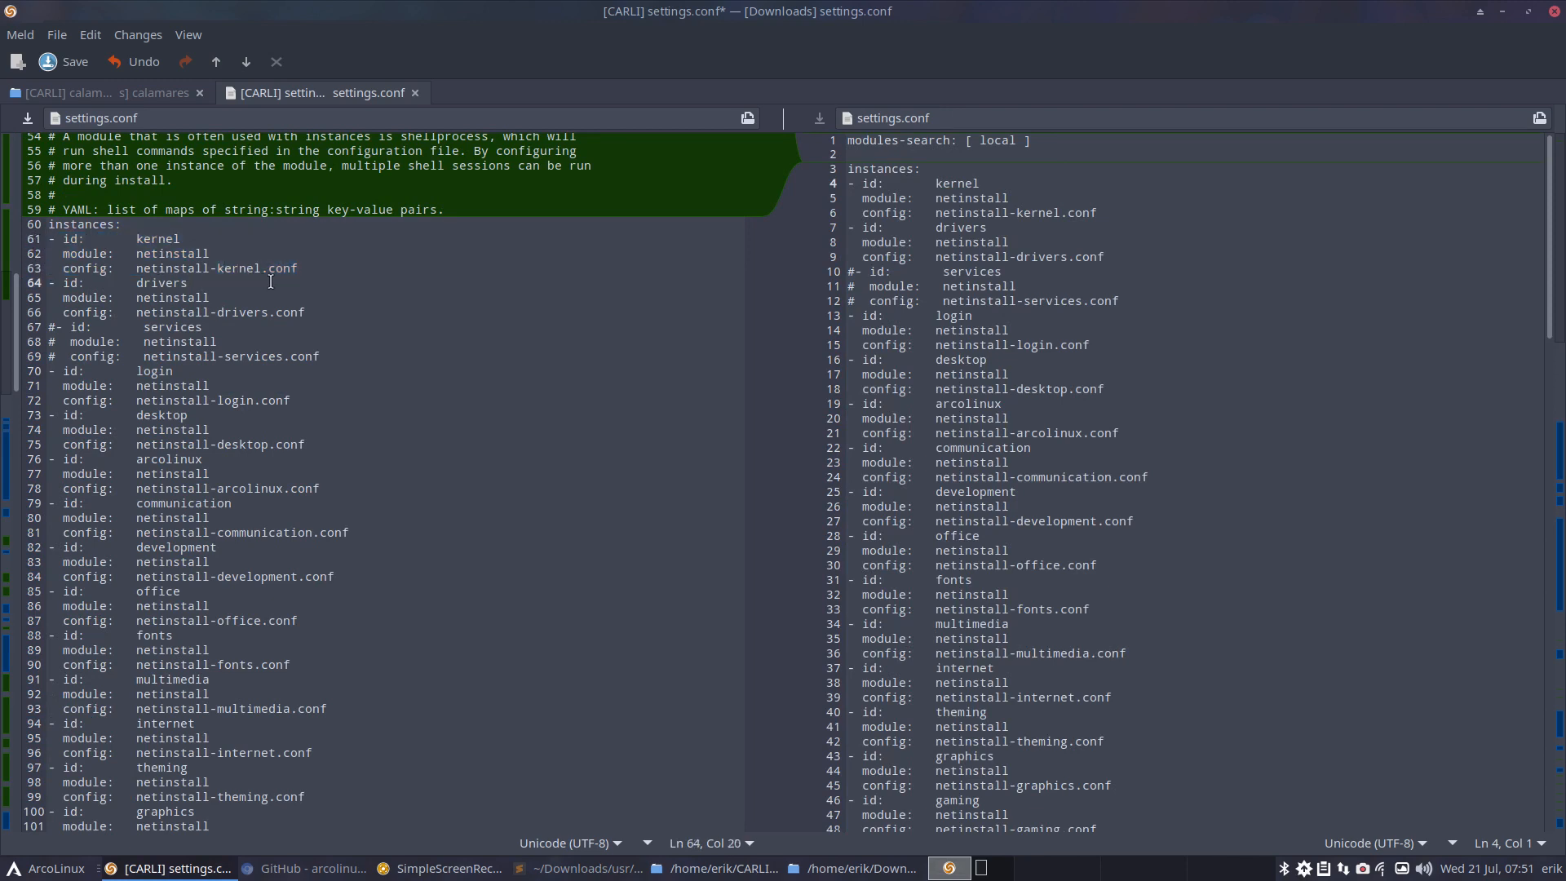
key(ctrl+s)
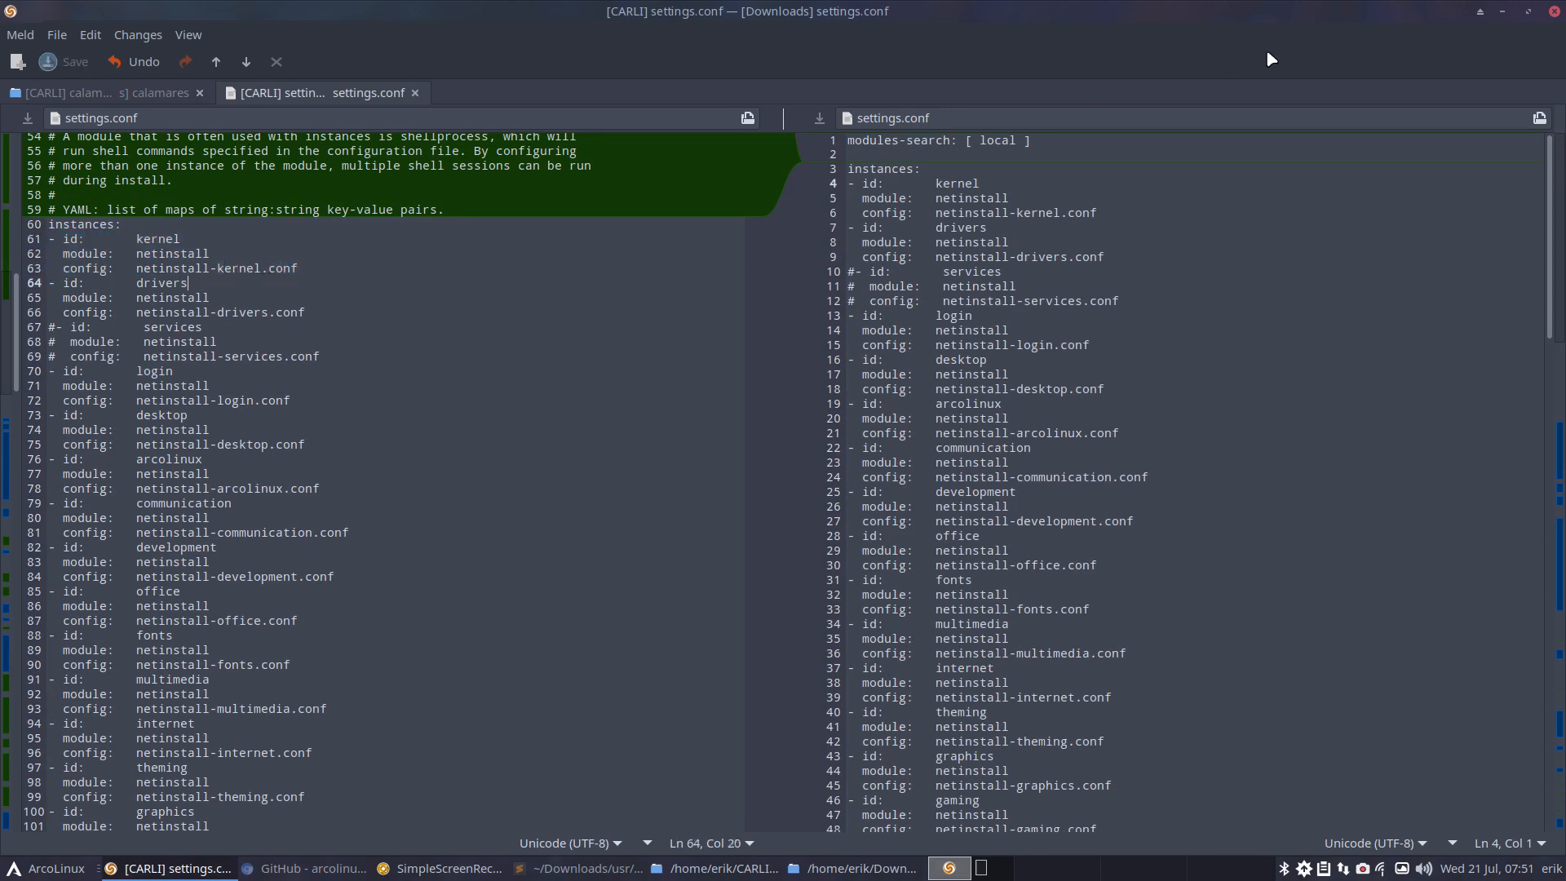
click(1554, 11)
Launch Meld again and reopen the recent calamares folder comparison between CARLI and Downloads
click(359, 301)
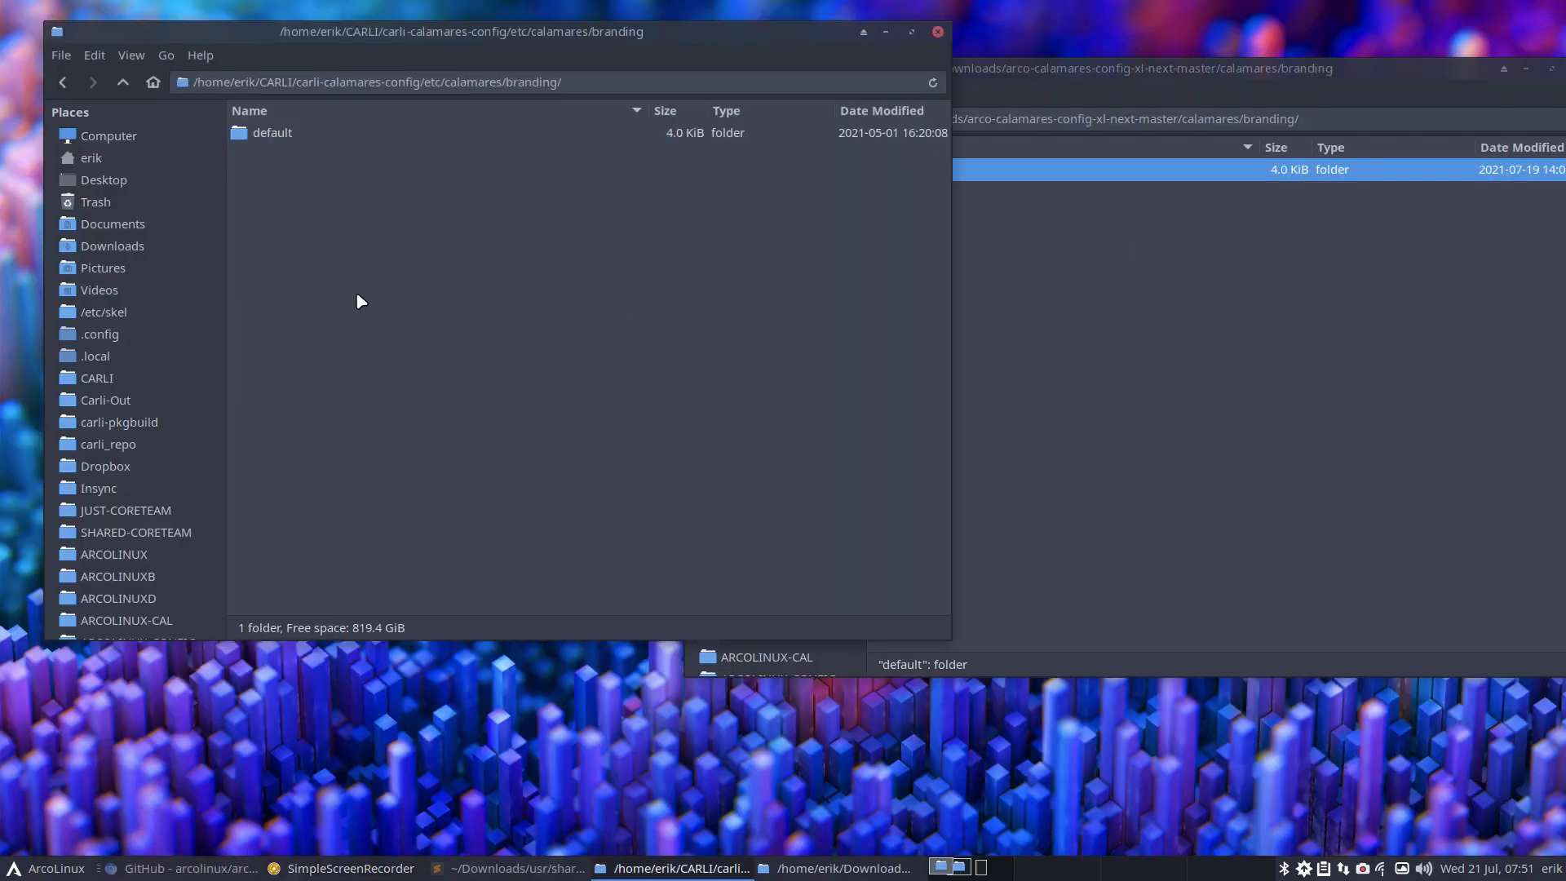
key(super+F5)
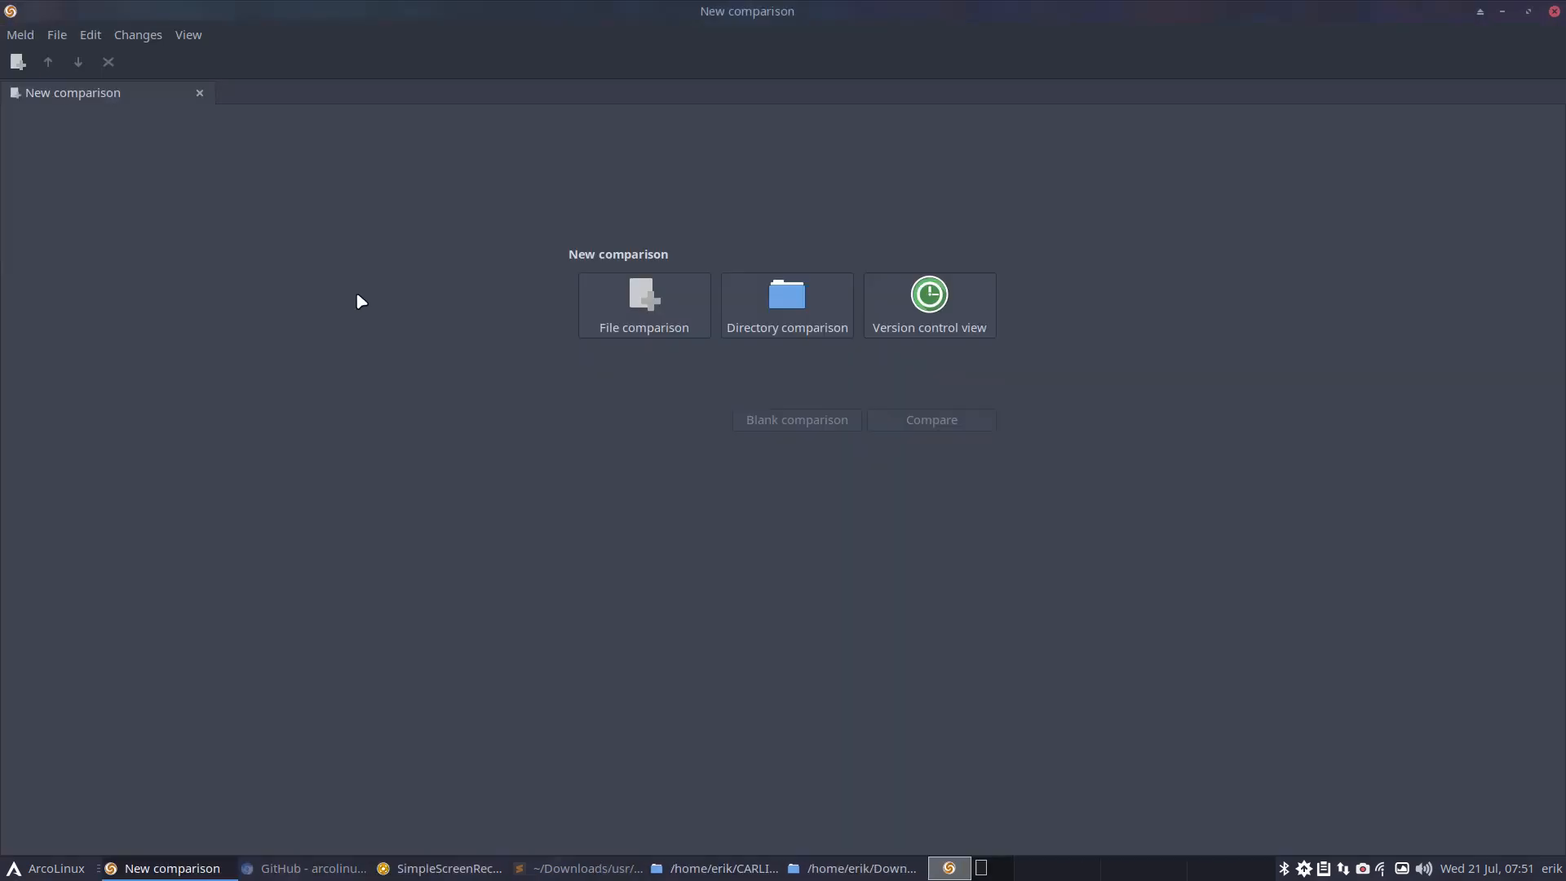
click(56, 34)
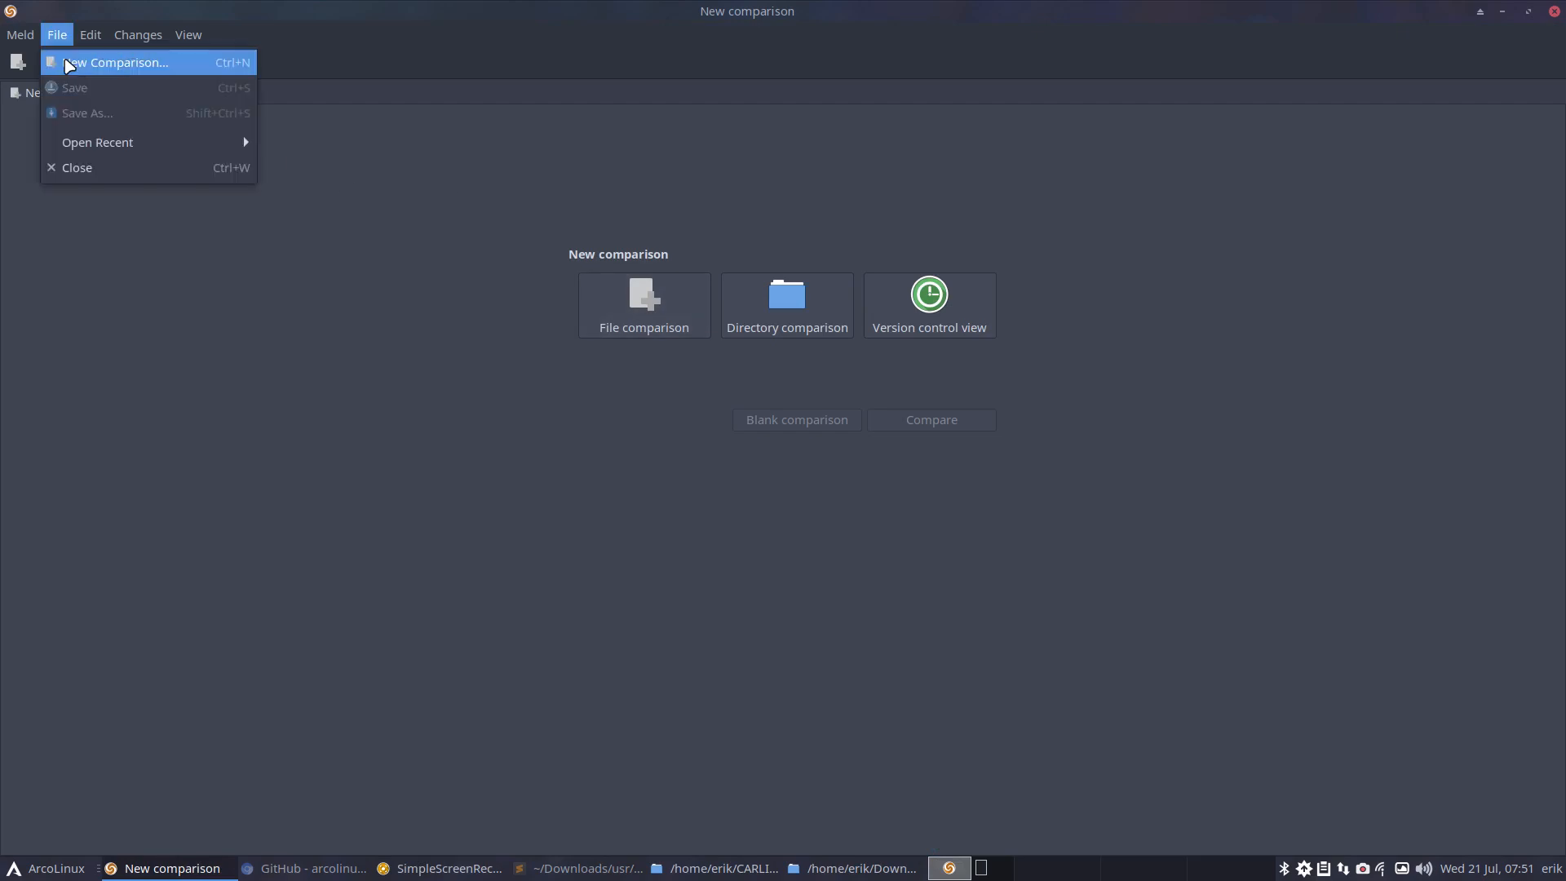
mouse_move(243, 143)
click(330, 144)
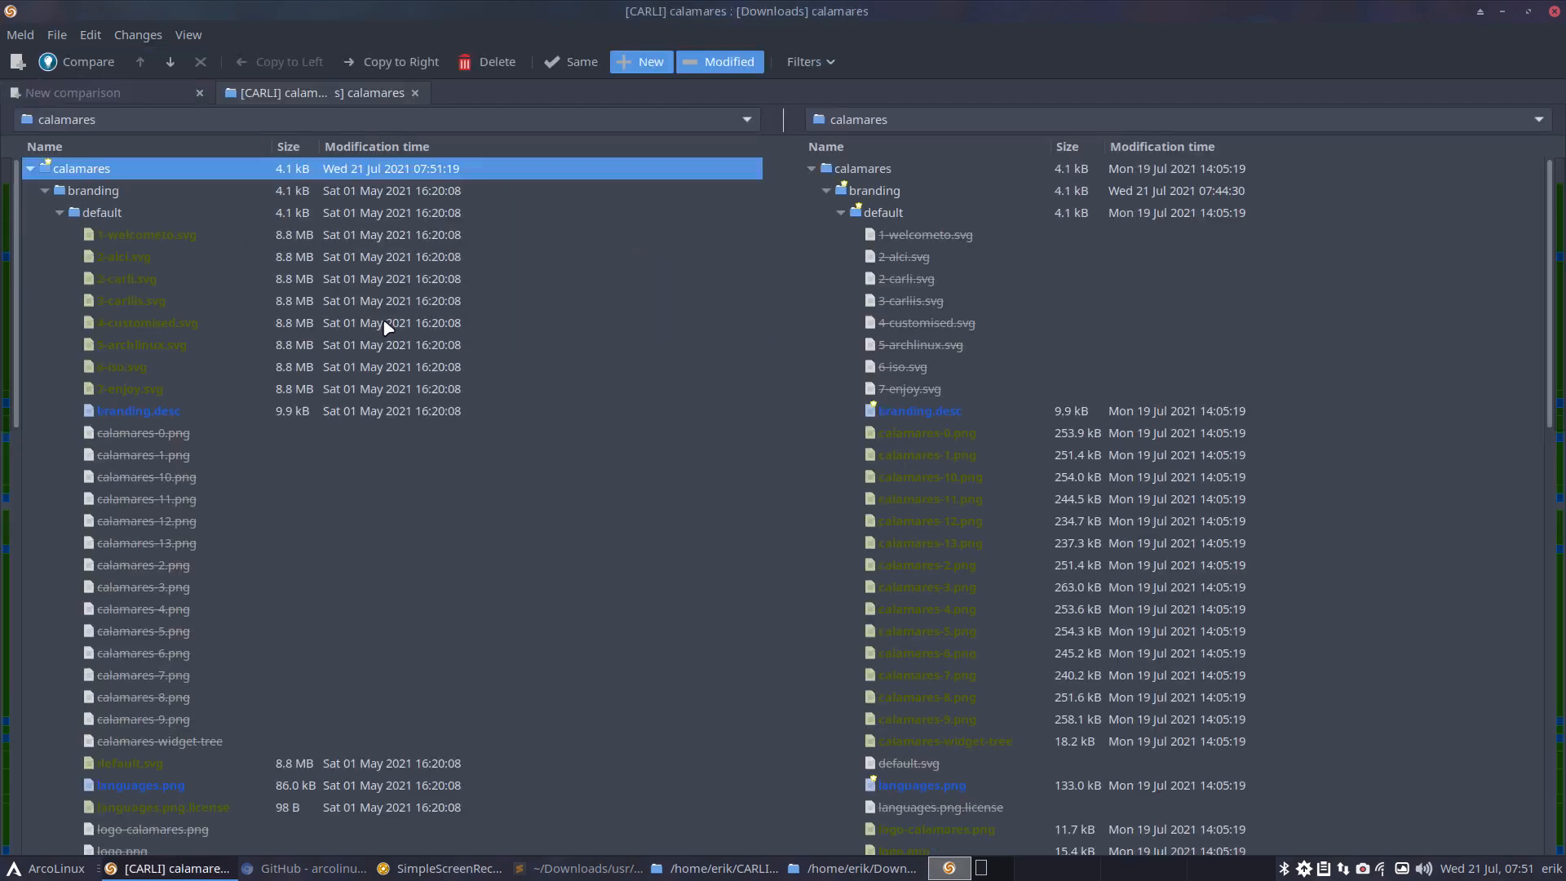
Open the comparison of the two settings.conf files from the calamares folder comparison
scroll(591, 585, down, 6)
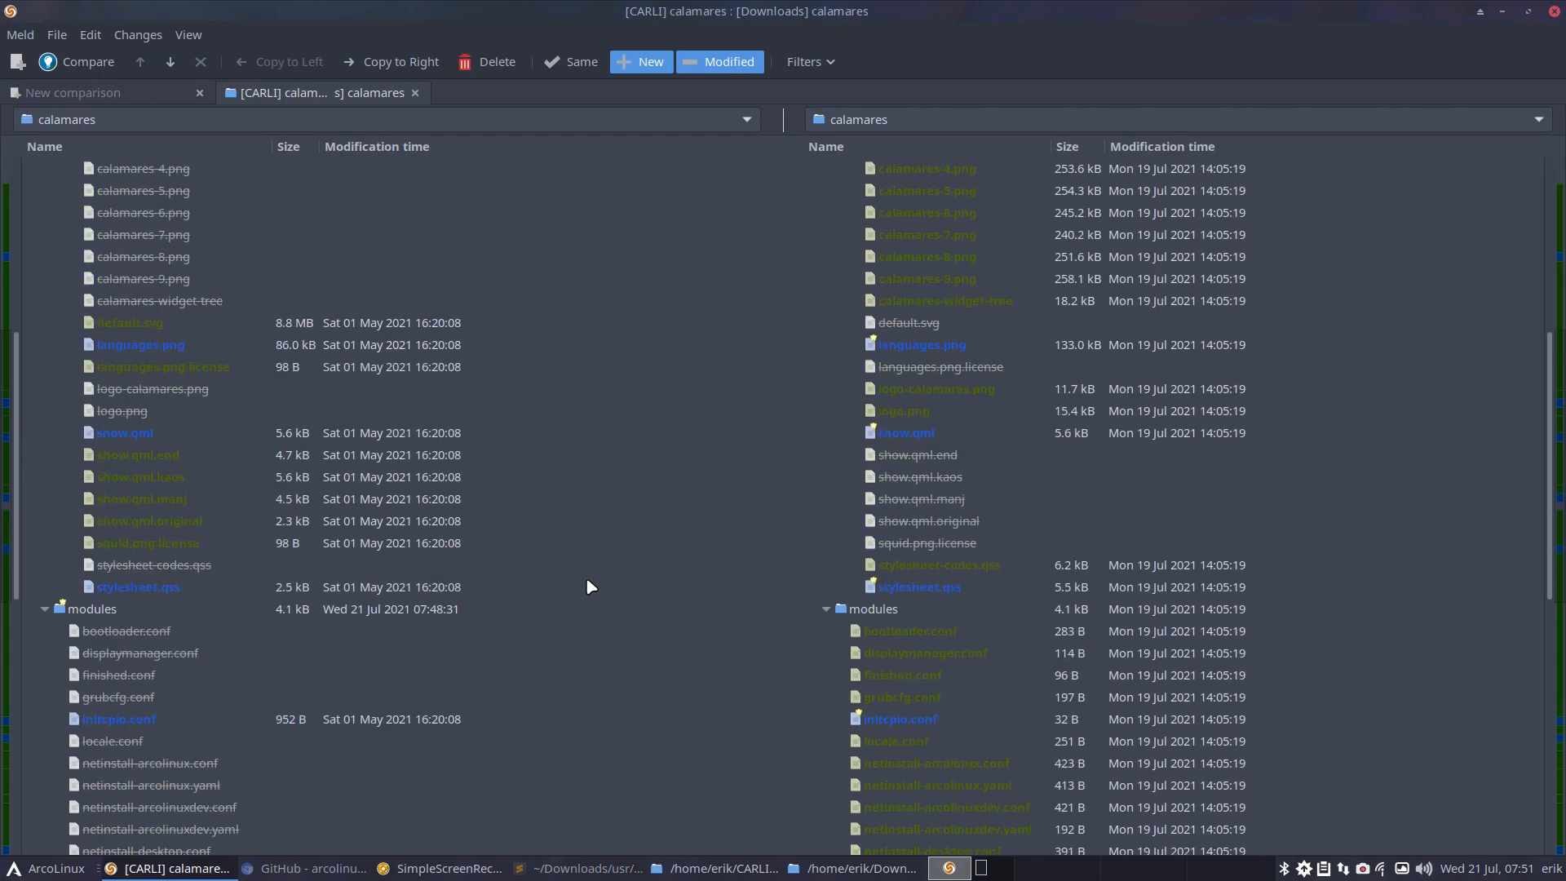
scroll(590, 586, down, 9)
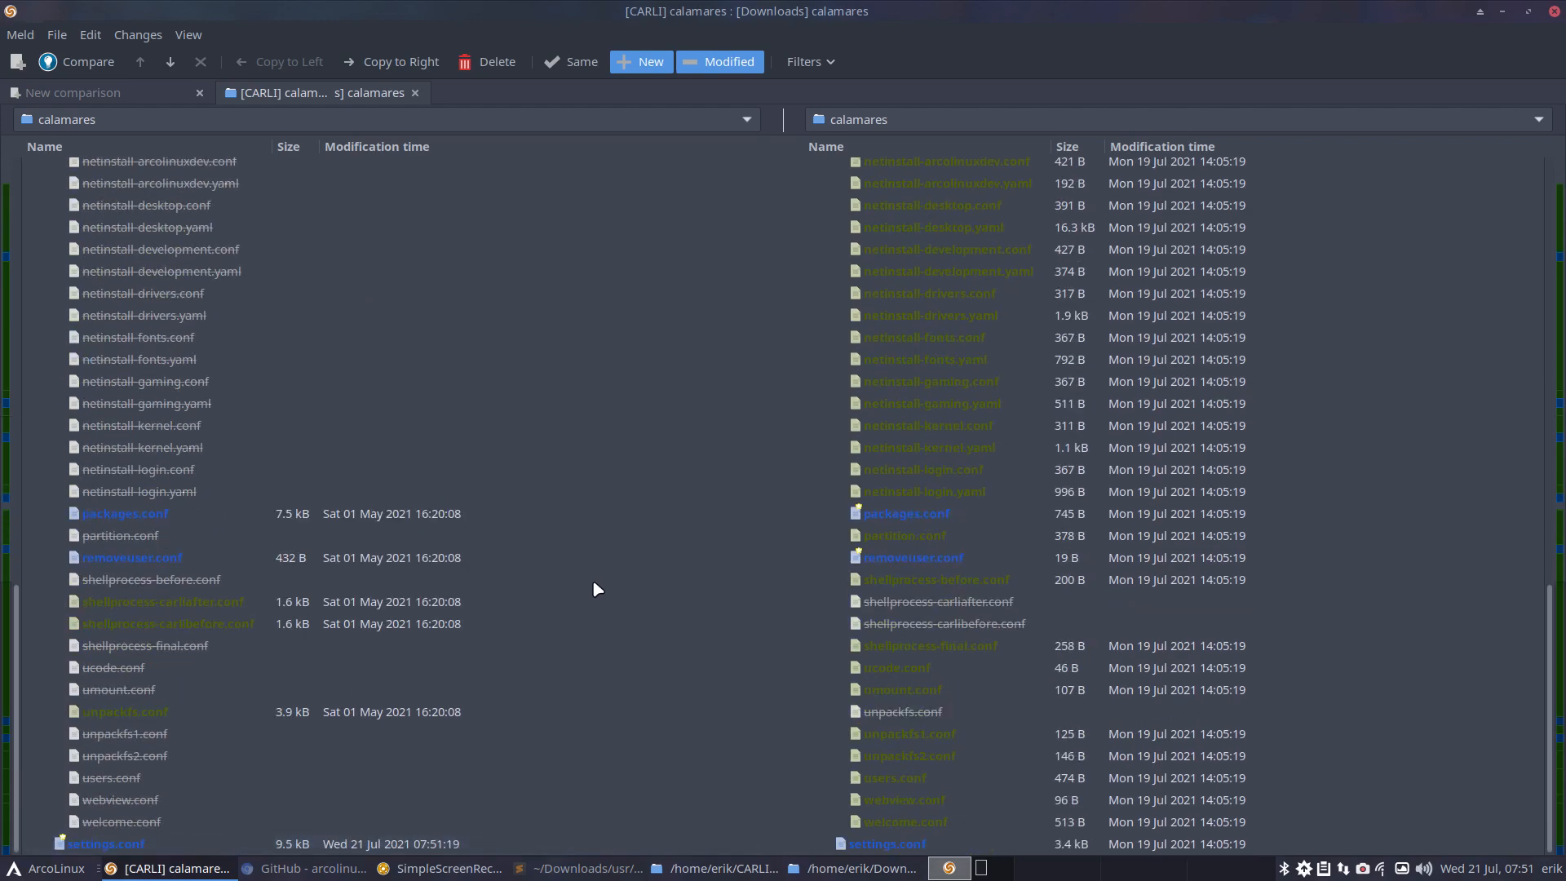
double_click(889, 843)
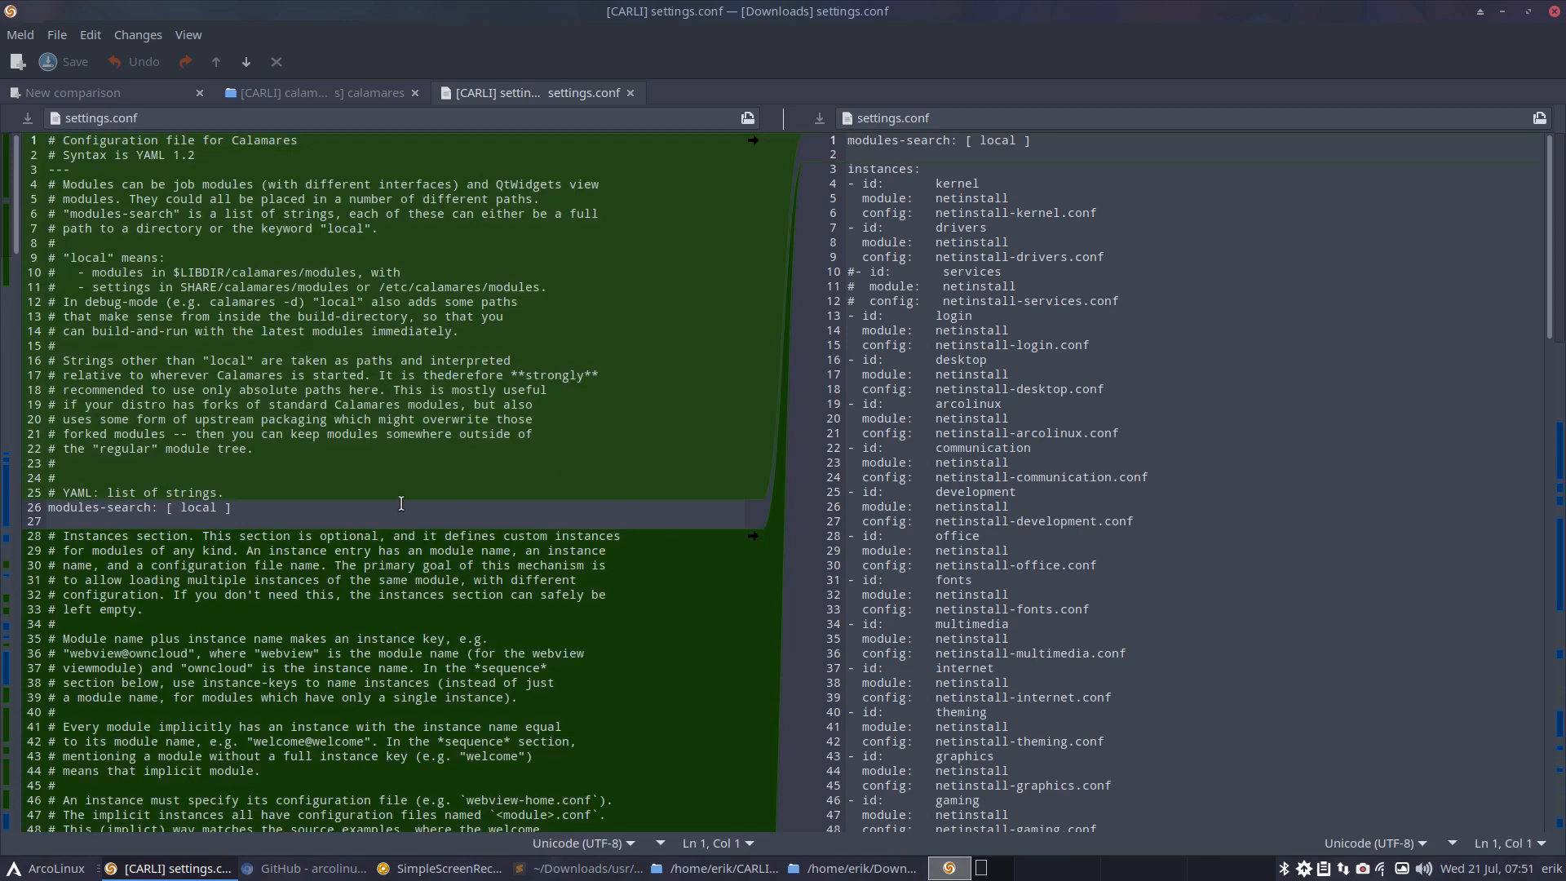
Delete the three-line kernel instance from the instances section of the CARLI settings.conf
scroll(401, 504, down, 12)
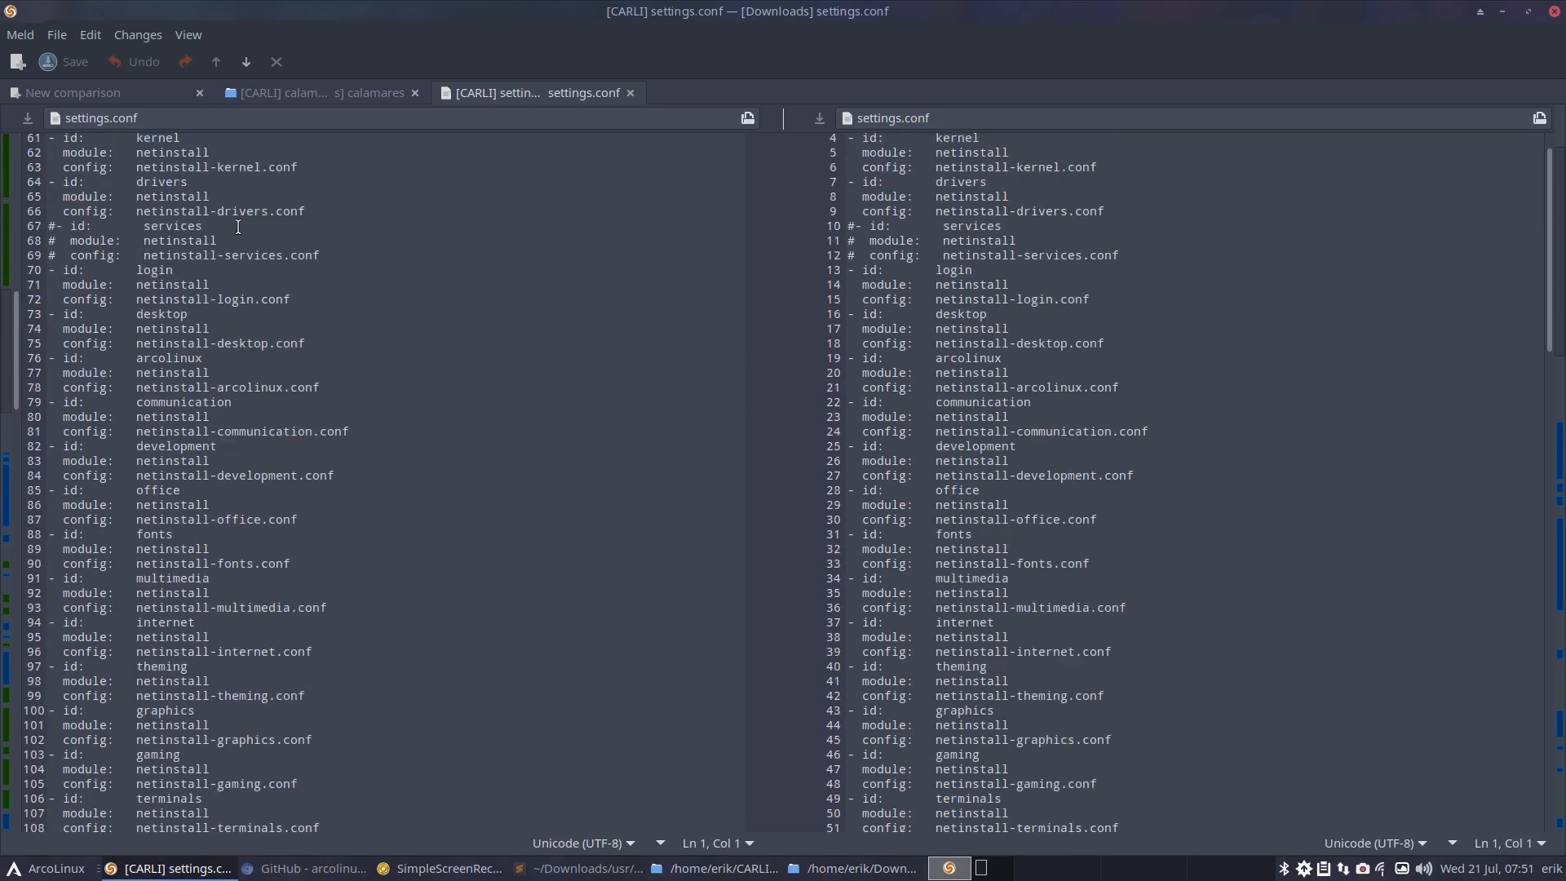
scroll(194, 228, up, 2)
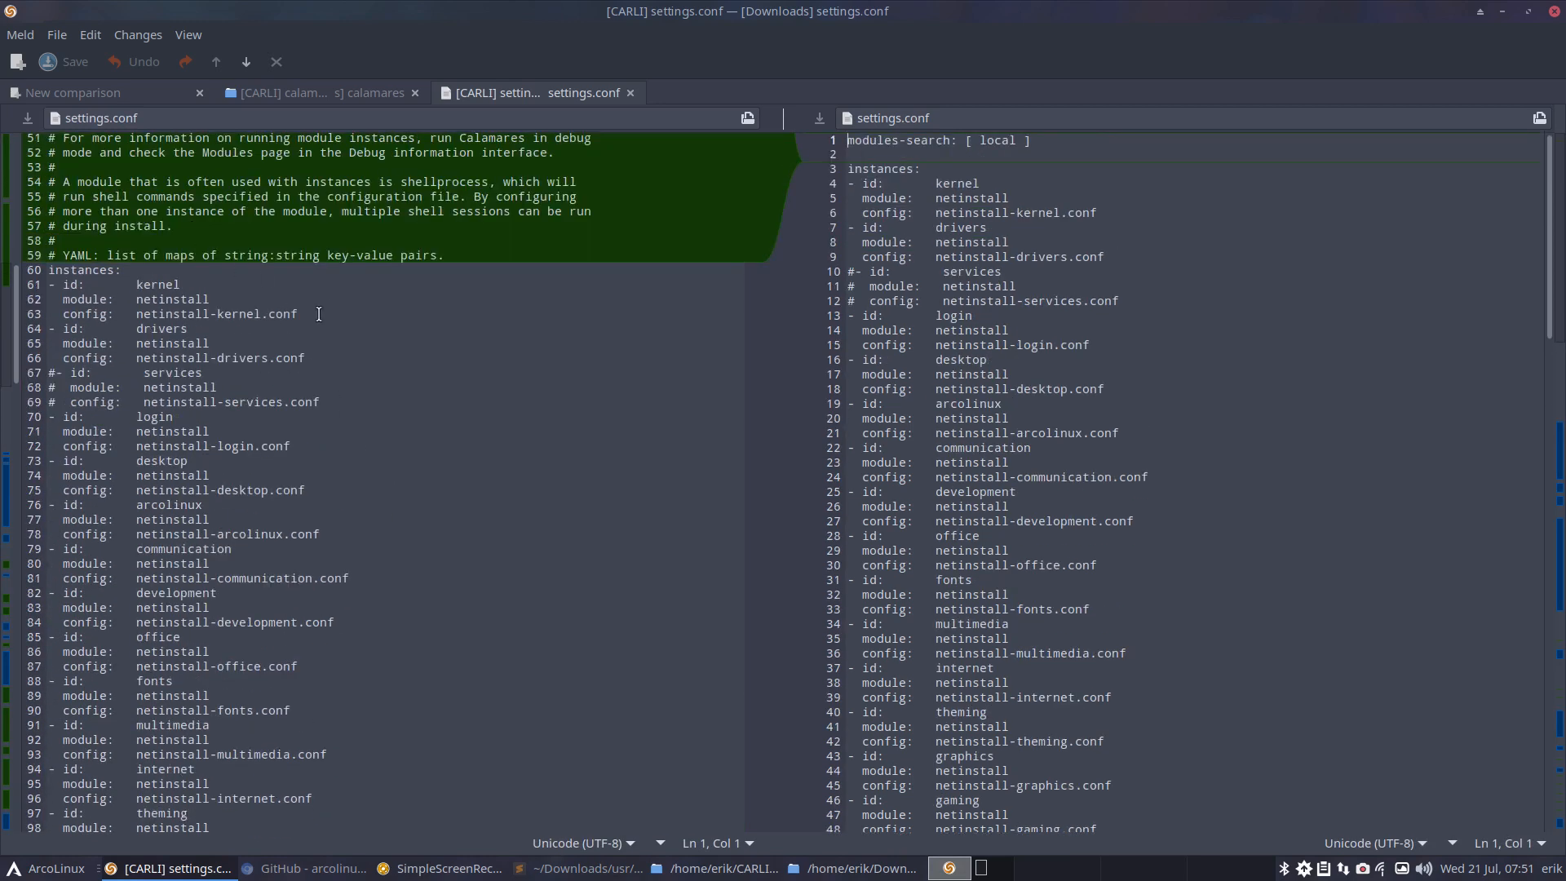
drag(321, 315, 2, 284)
key(Delete)
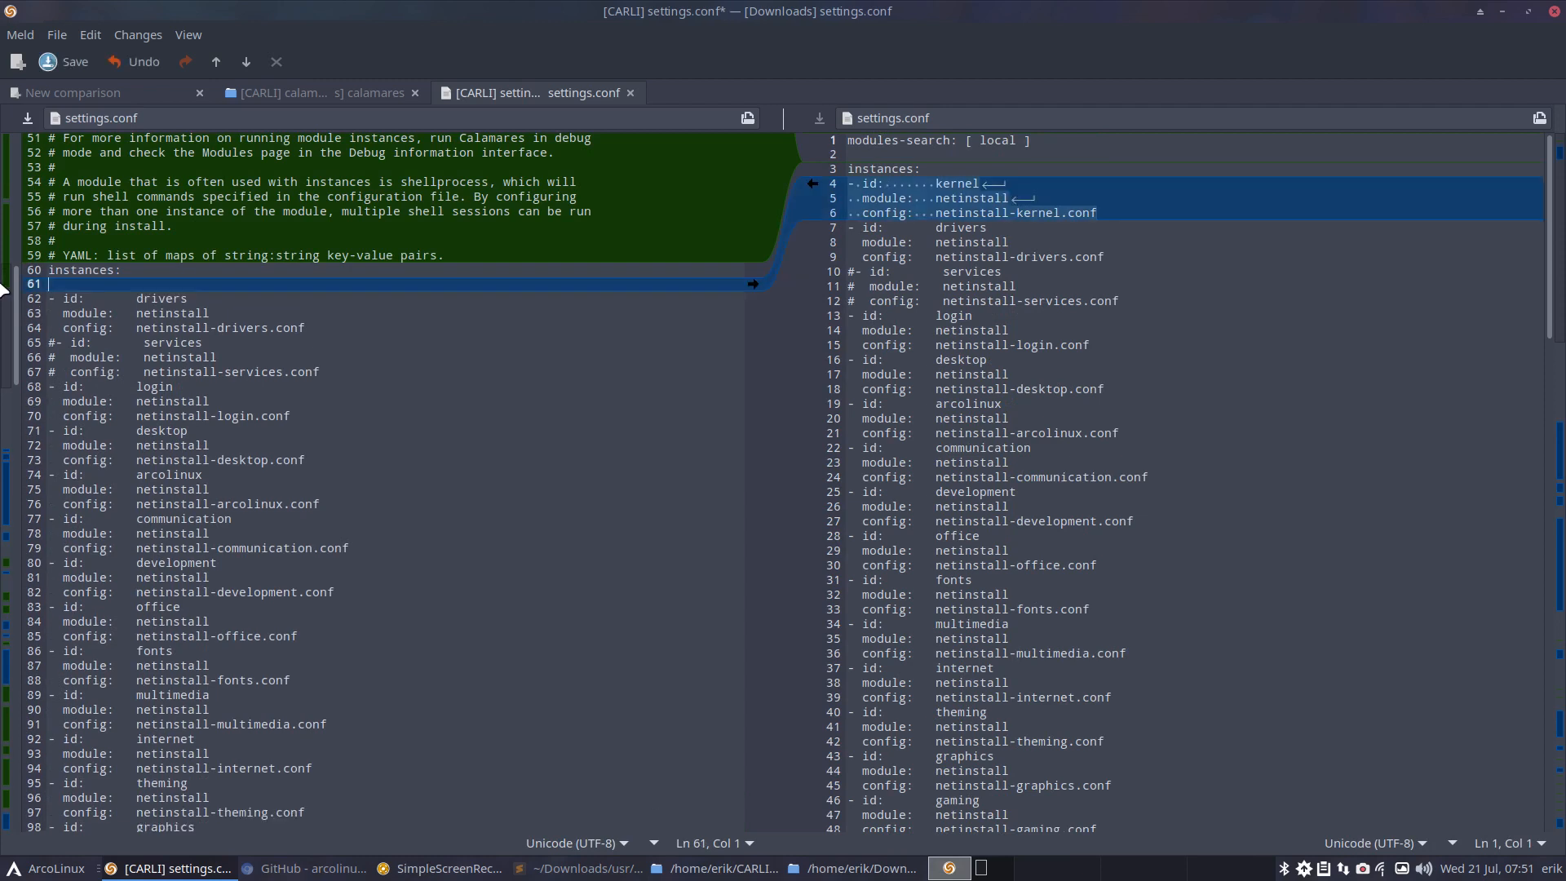
Remove the leftover blank line and delete the three-line drivers instance from the instances section of the CARLI settings.conf
key(Delete)
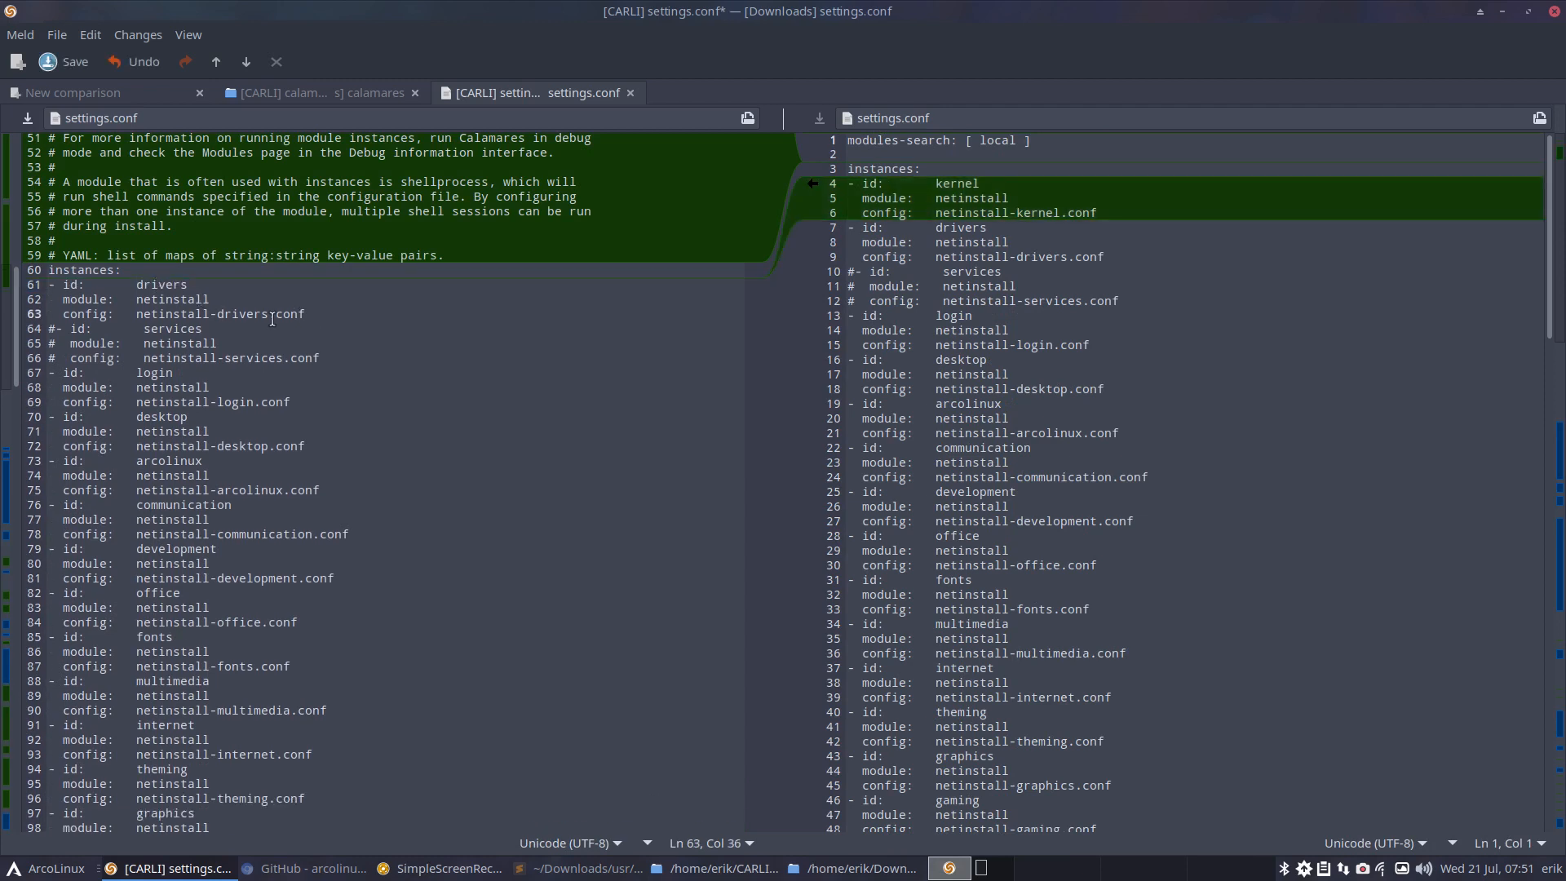
drag(348, 316, 13, 299)
key(Delete)
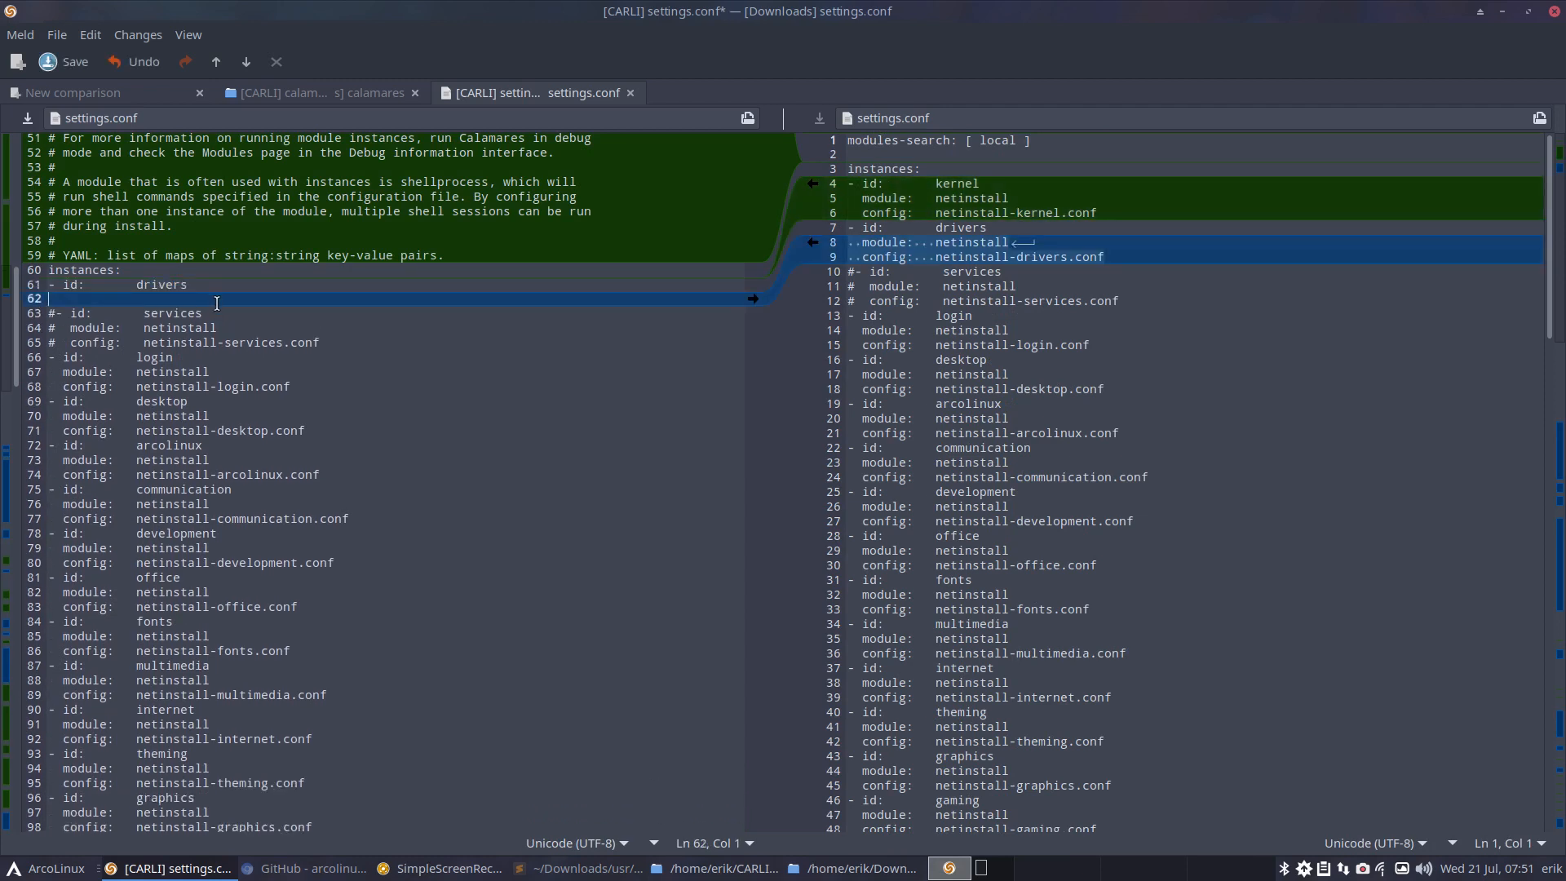
drag(205, 289, 22, 272)
key(Delete)
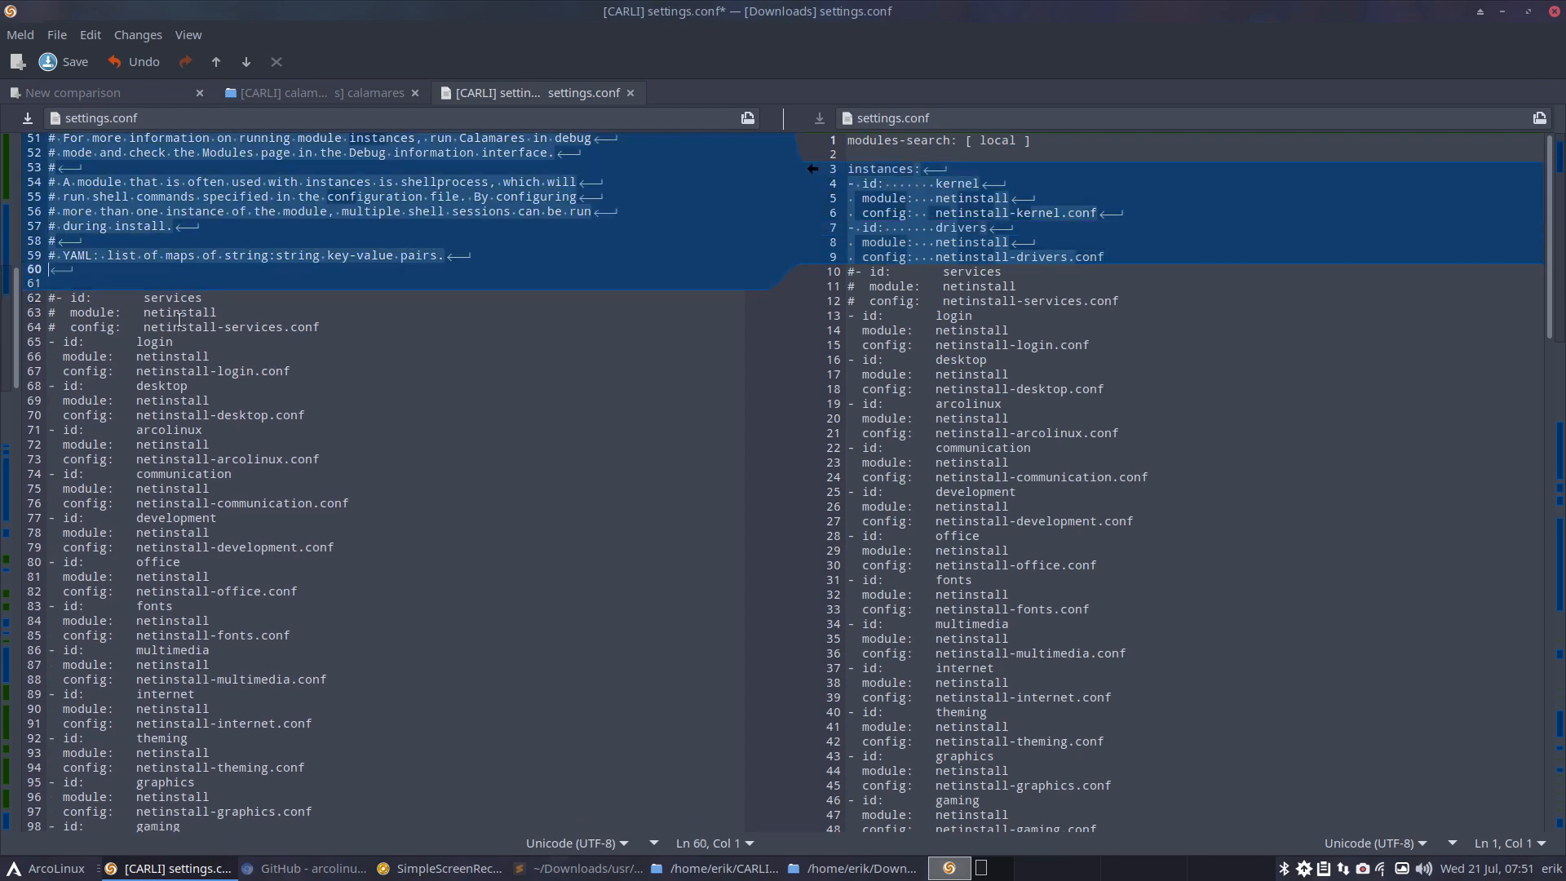
key(ctrl+z)
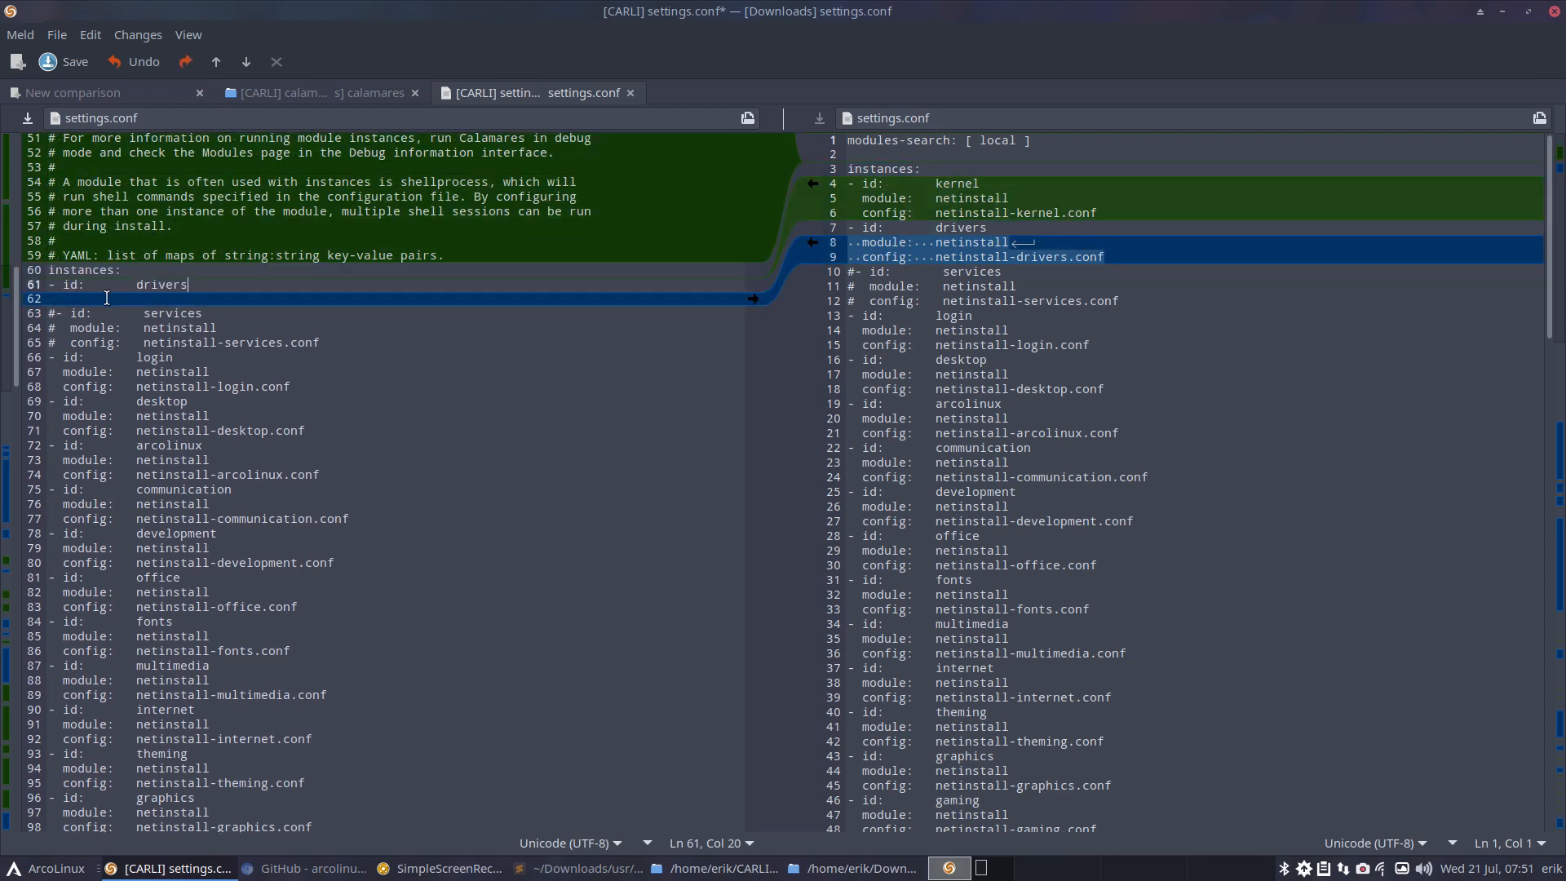
mouse_move(134, 262)
mouse_down()
mouse_move(50, 269)
mouse_move(115, 272)
mouse_up()
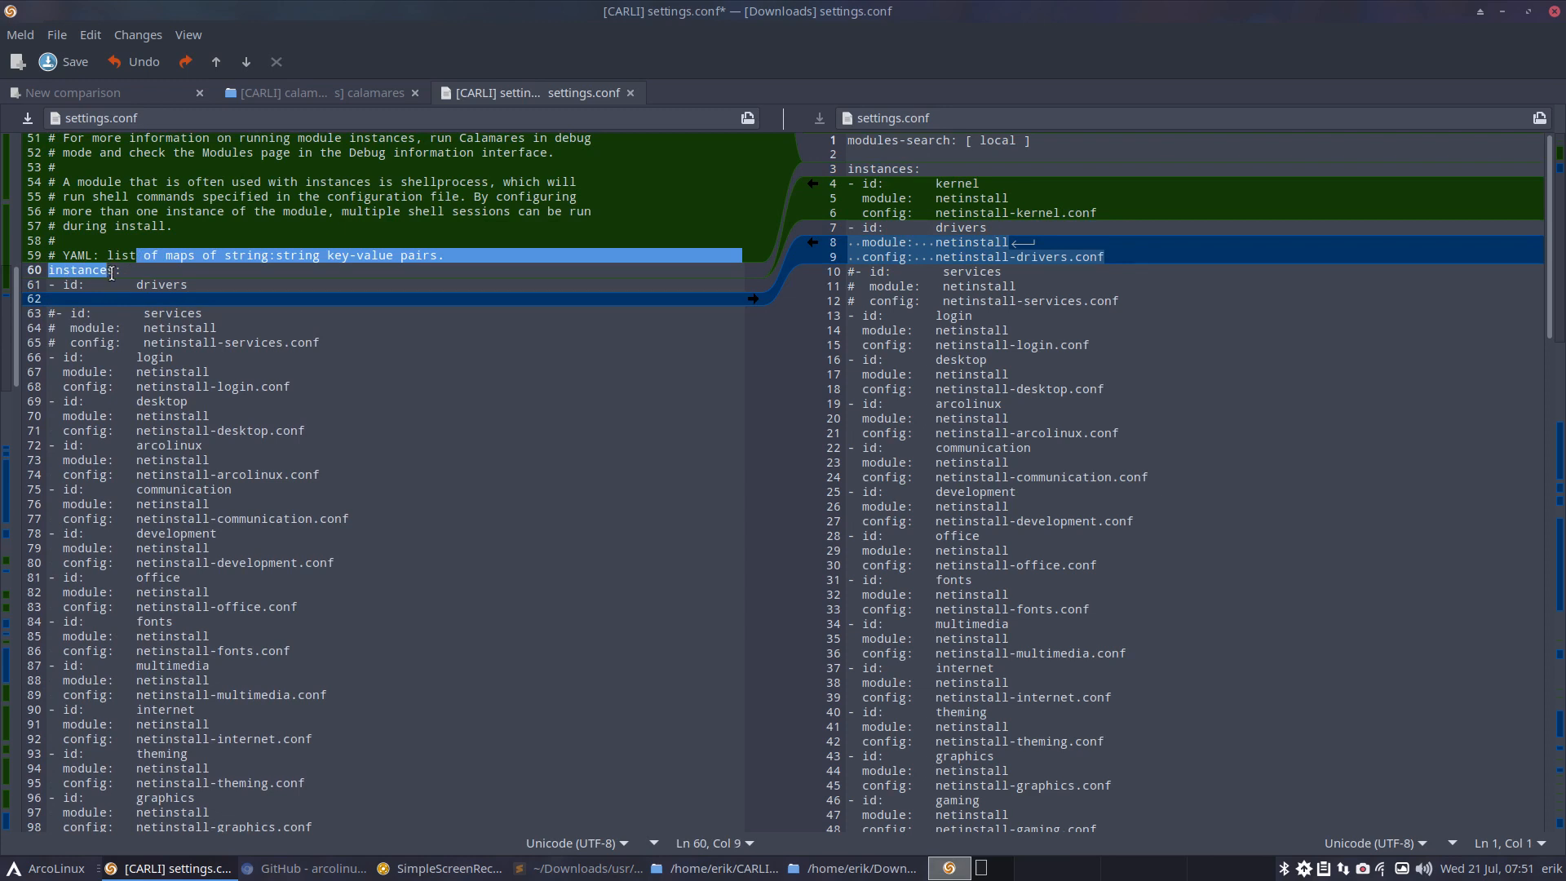
click(126, 275)
drag(215, 287, 16, 285)
key(Delete)
key(Delete)
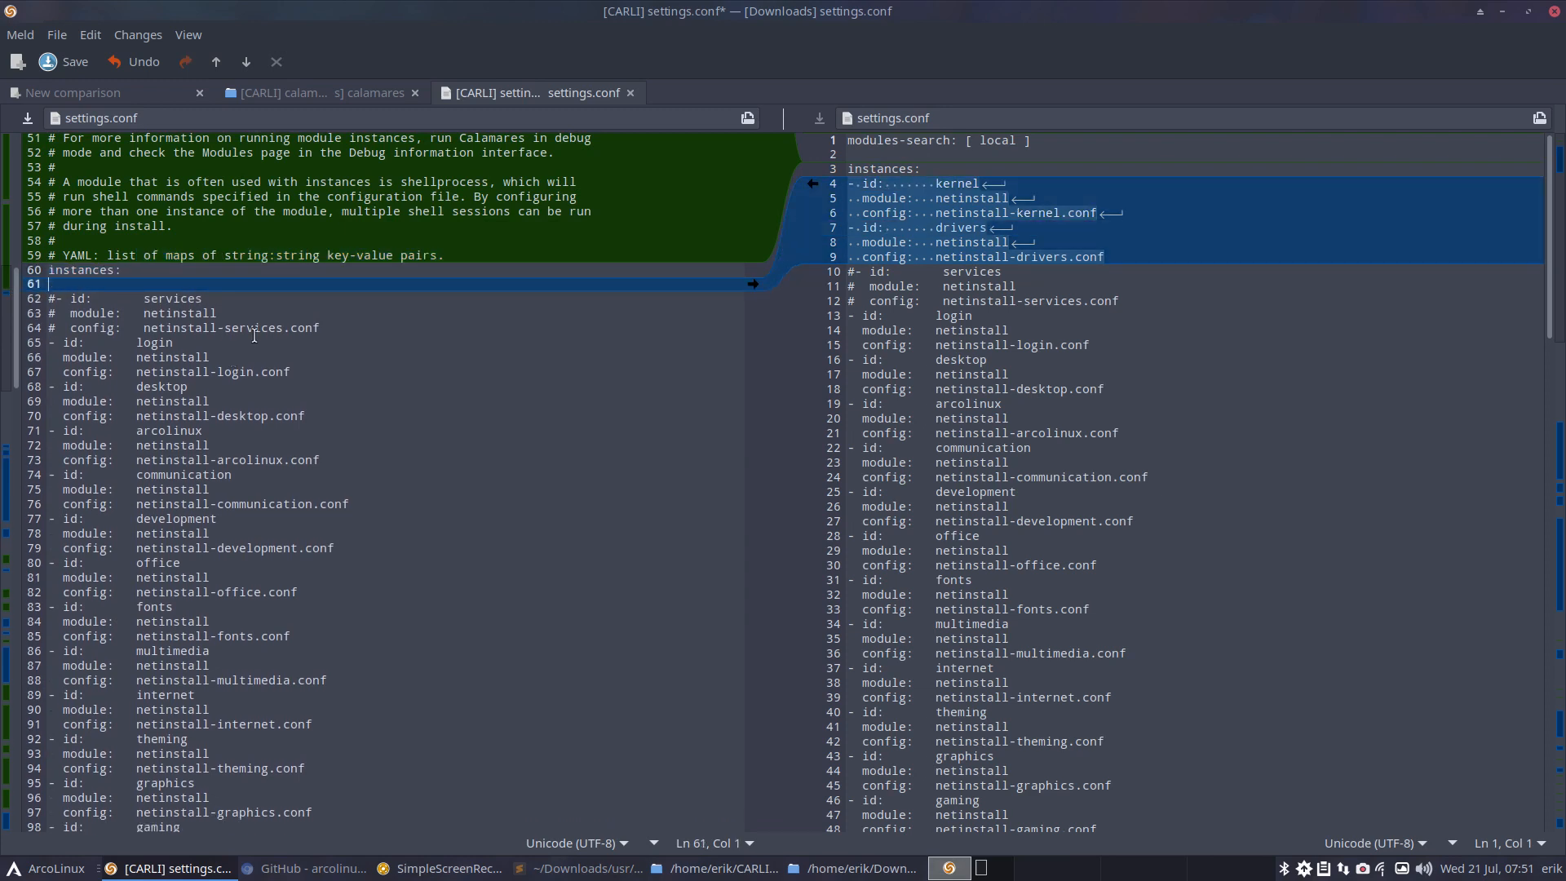
Delete the commented services instance and the login, desktop and arcolinux instances from the CARLI settings.conf, leaving no blank lines under instances
drag(334, 325, 15, 301)
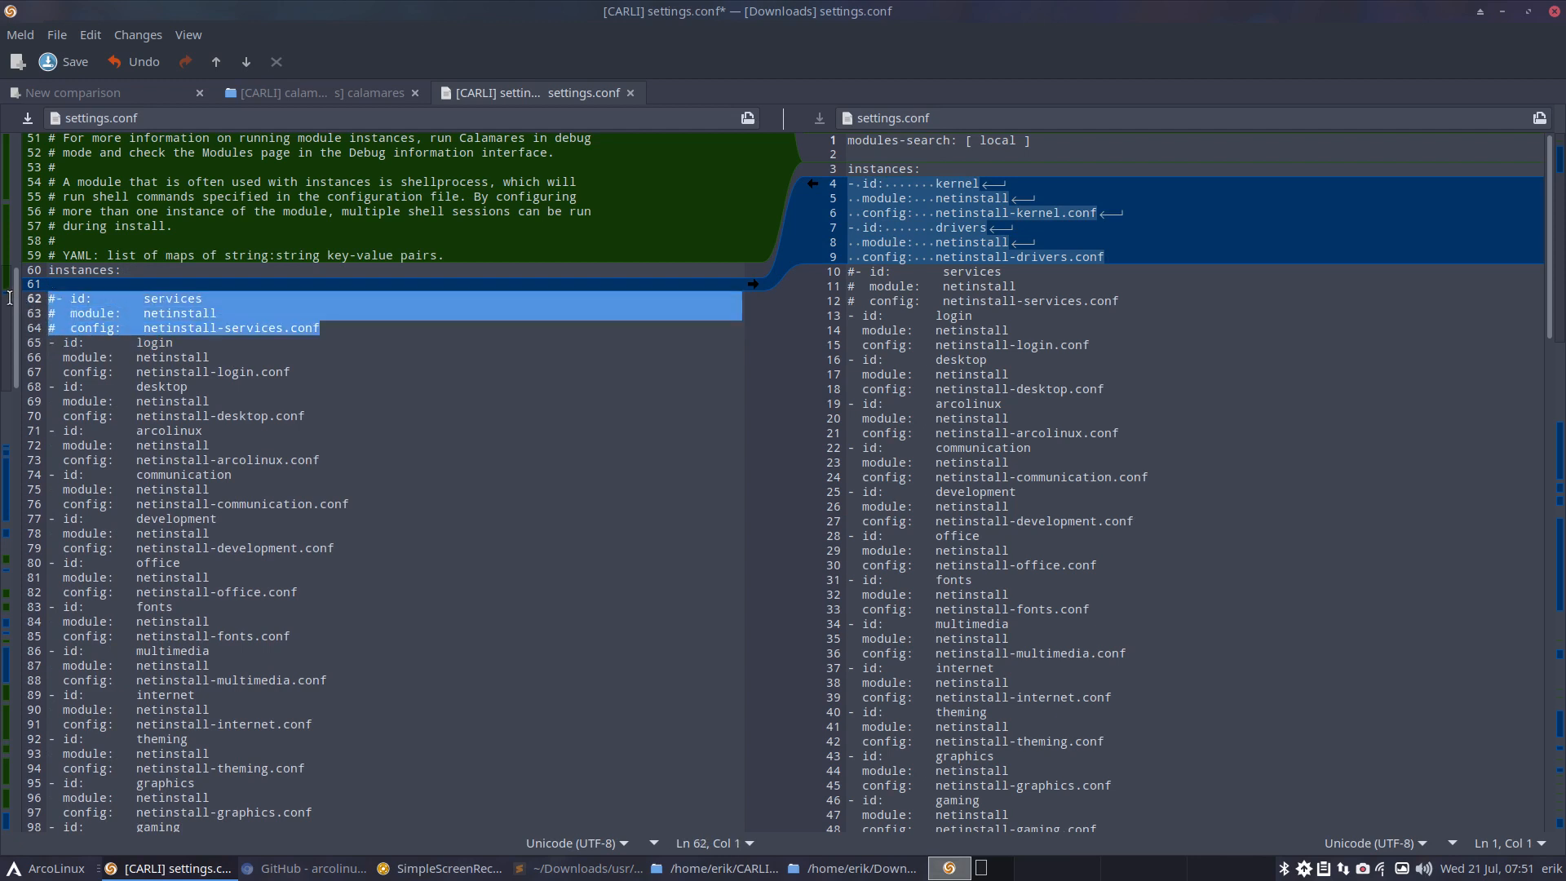
key(Delete)
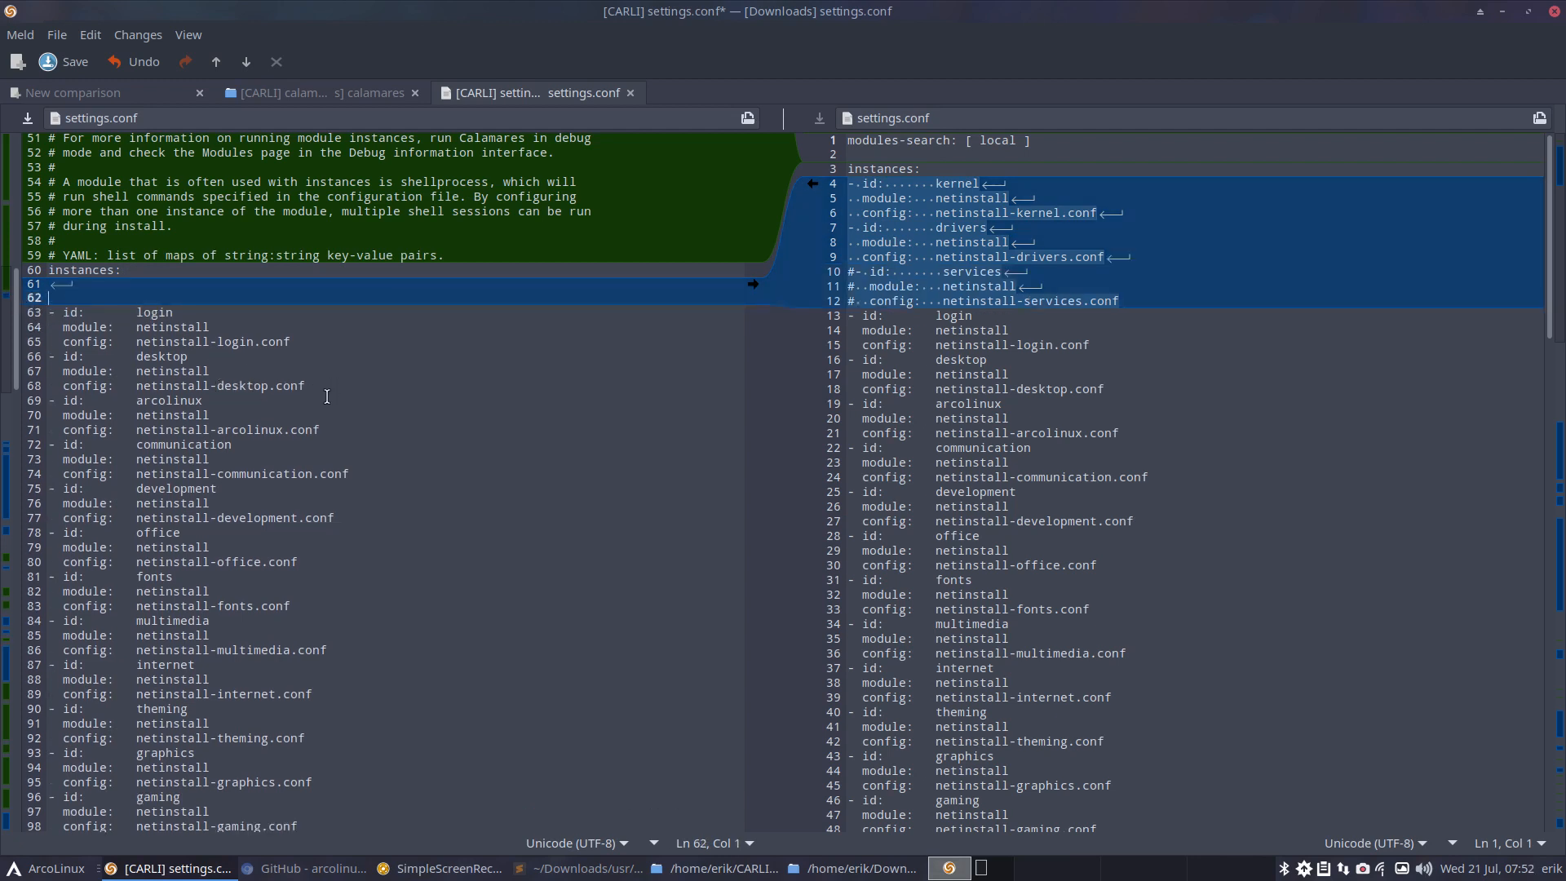
click(323, 429)
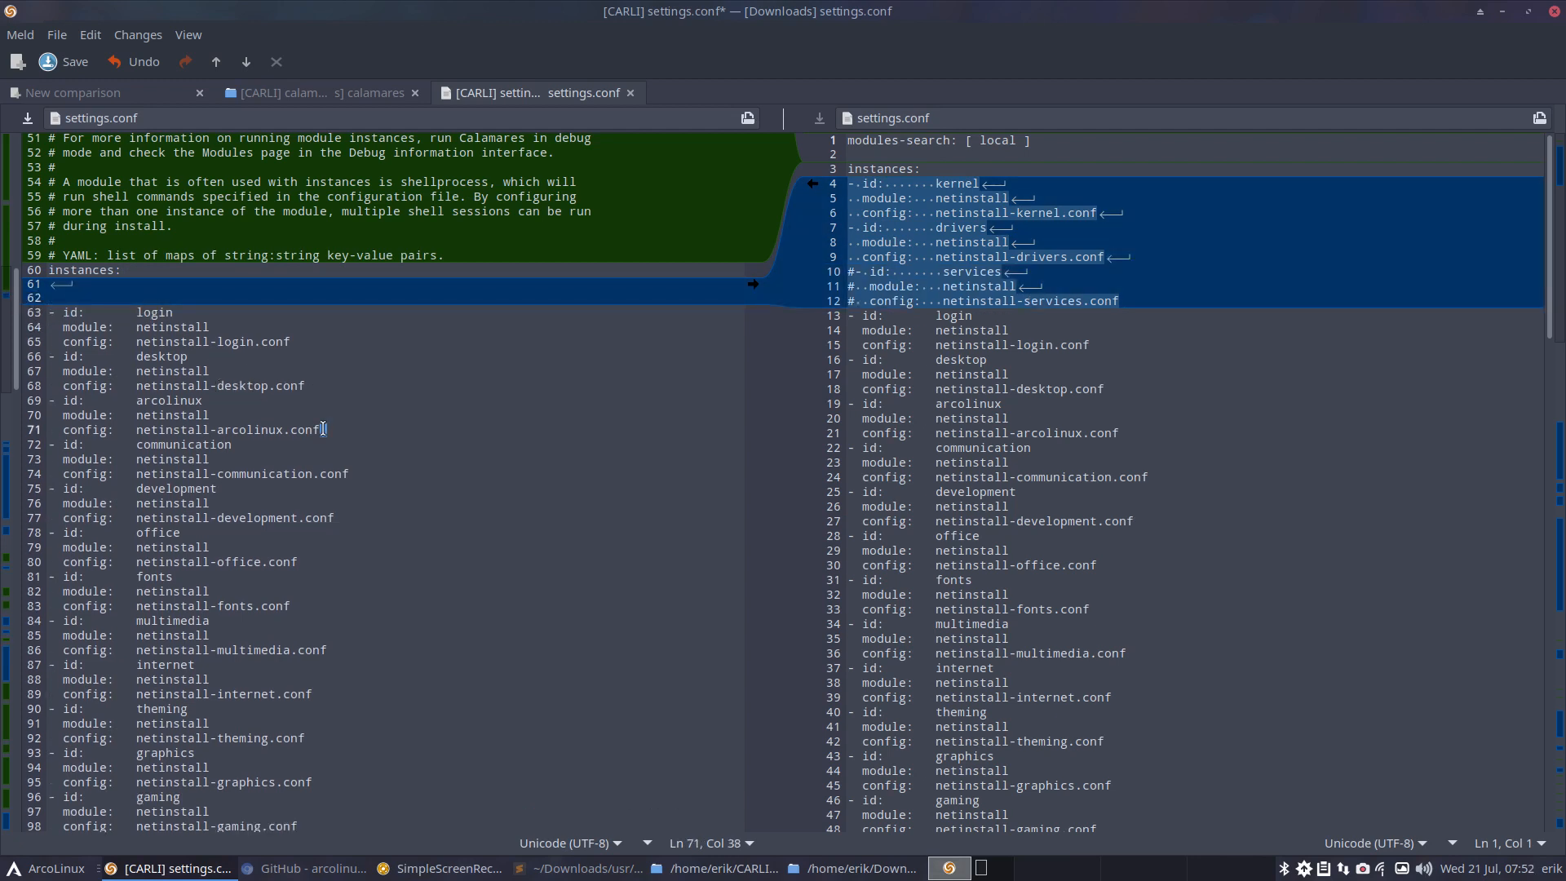
drag(322, 385, 23, 297)
key(Delete)
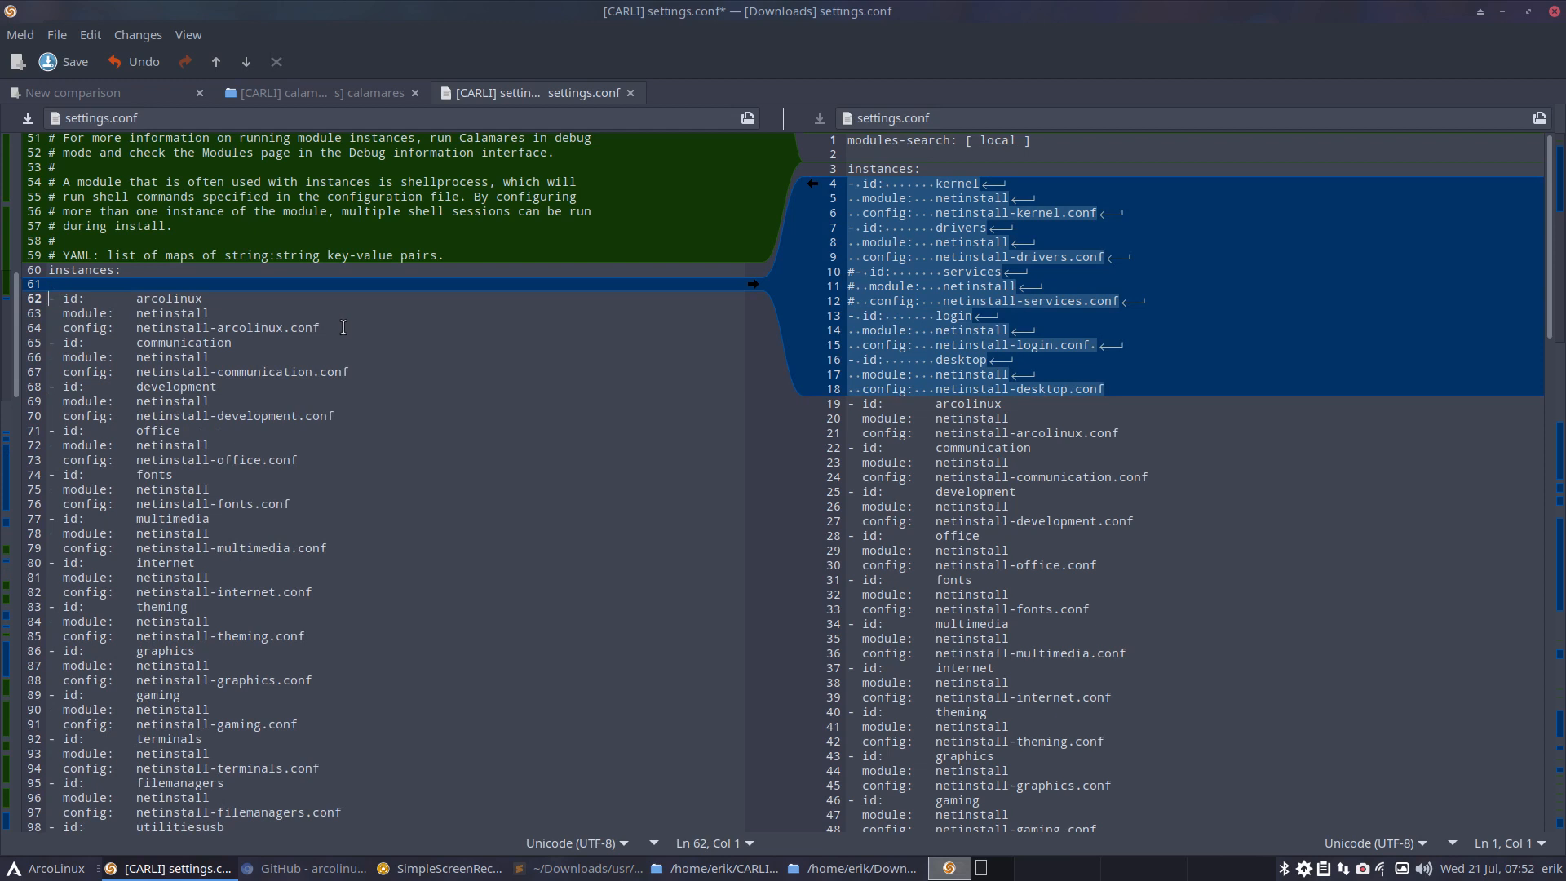
drag(344, 327, 347, 287)
key(Delete)
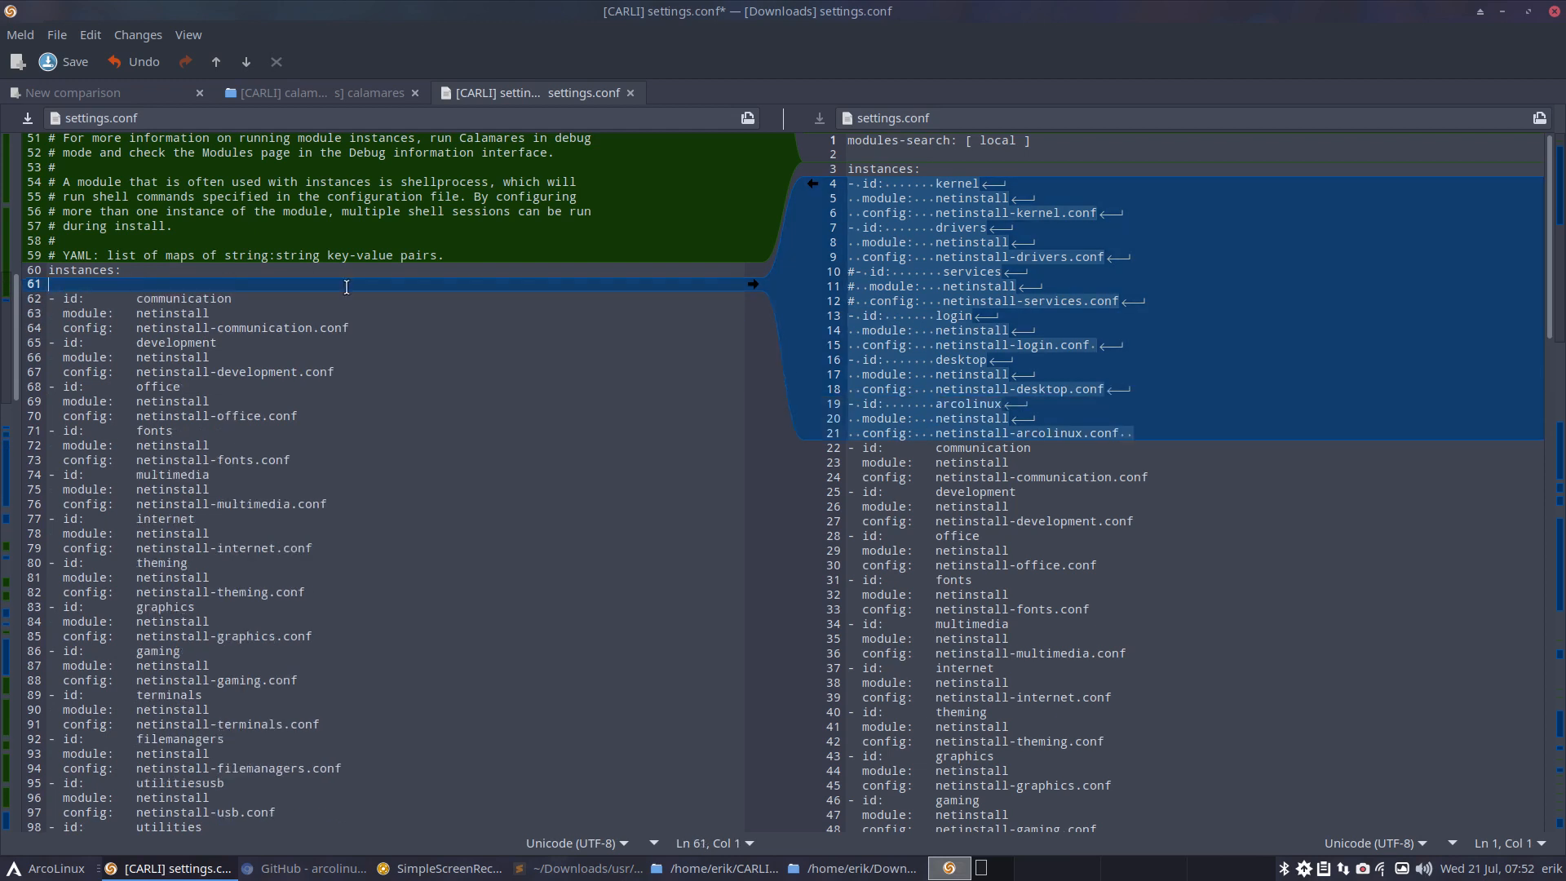
key(Delete)
Delete the three-line development instance between communication and office in the CARLI settings.conf
click(197, 313)
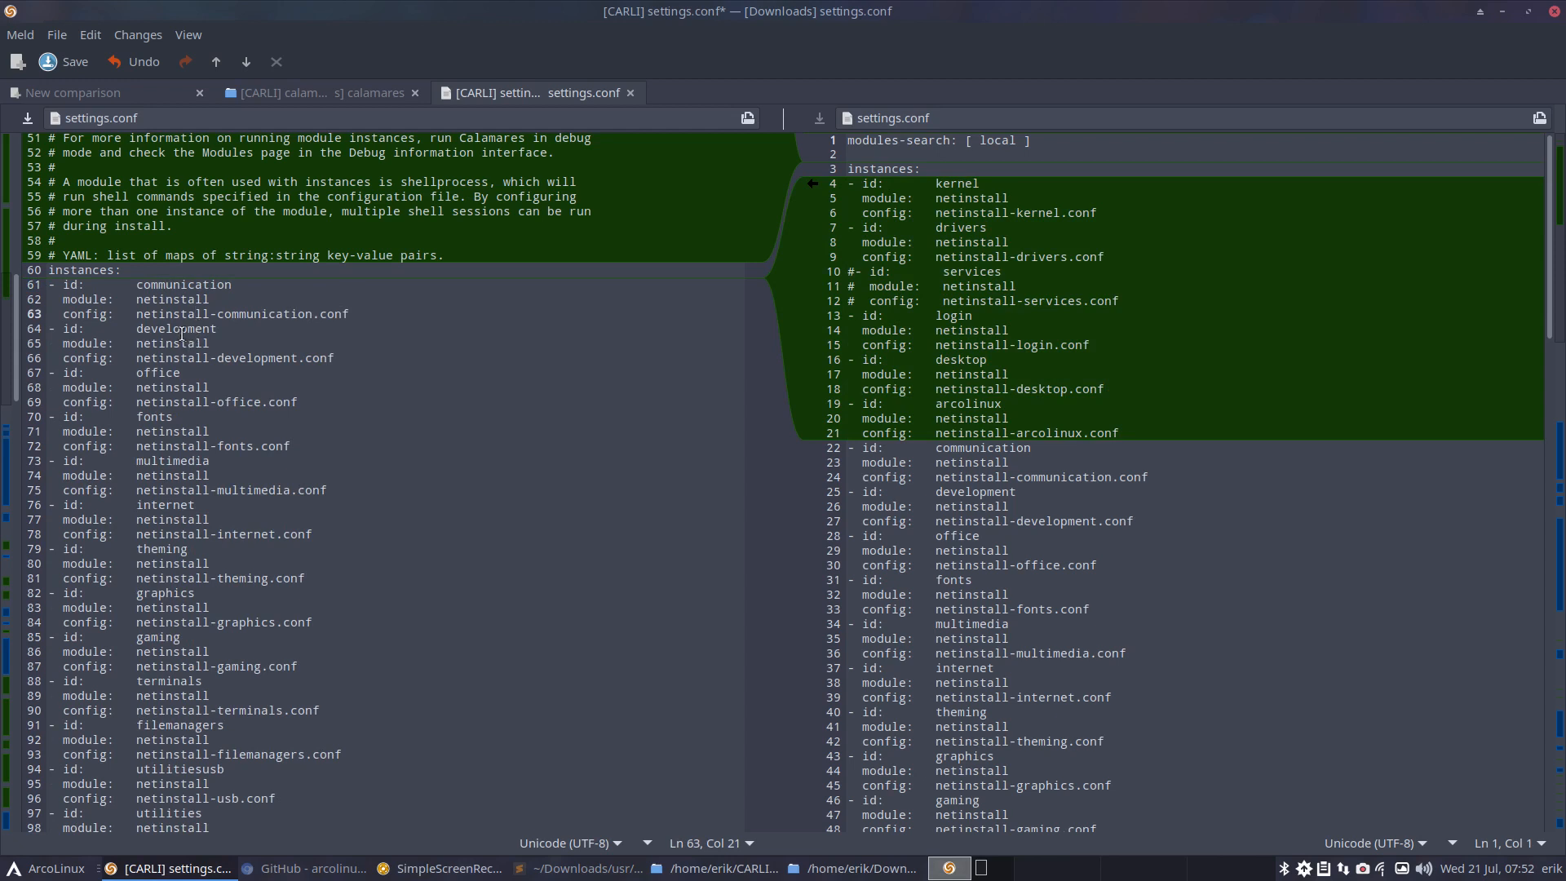
drag(338, 358, 10, 329)
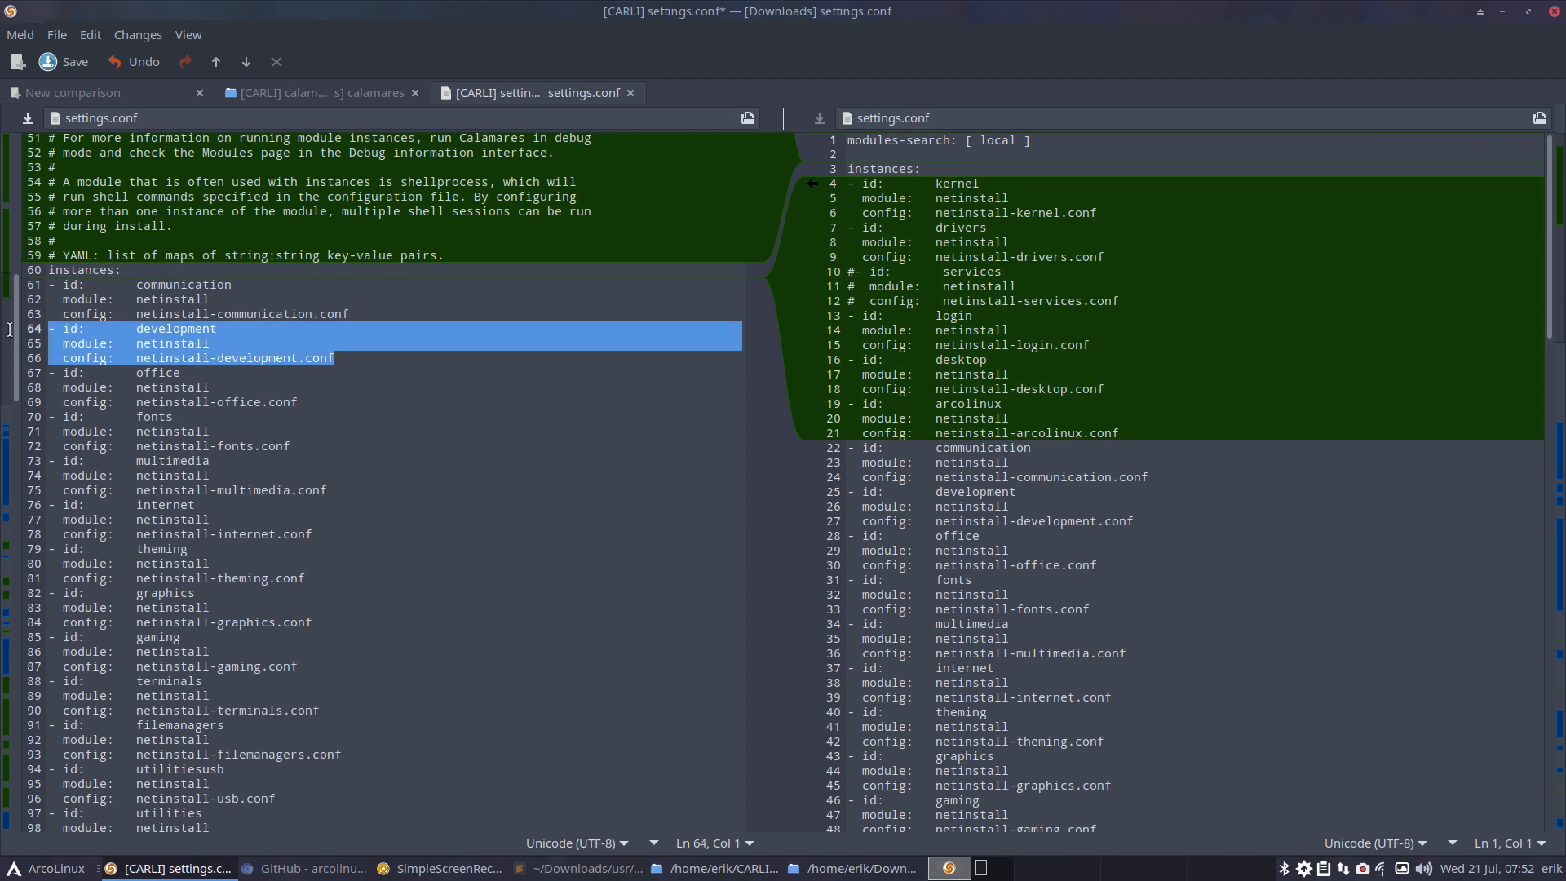
key(Delete)
key(Delete)
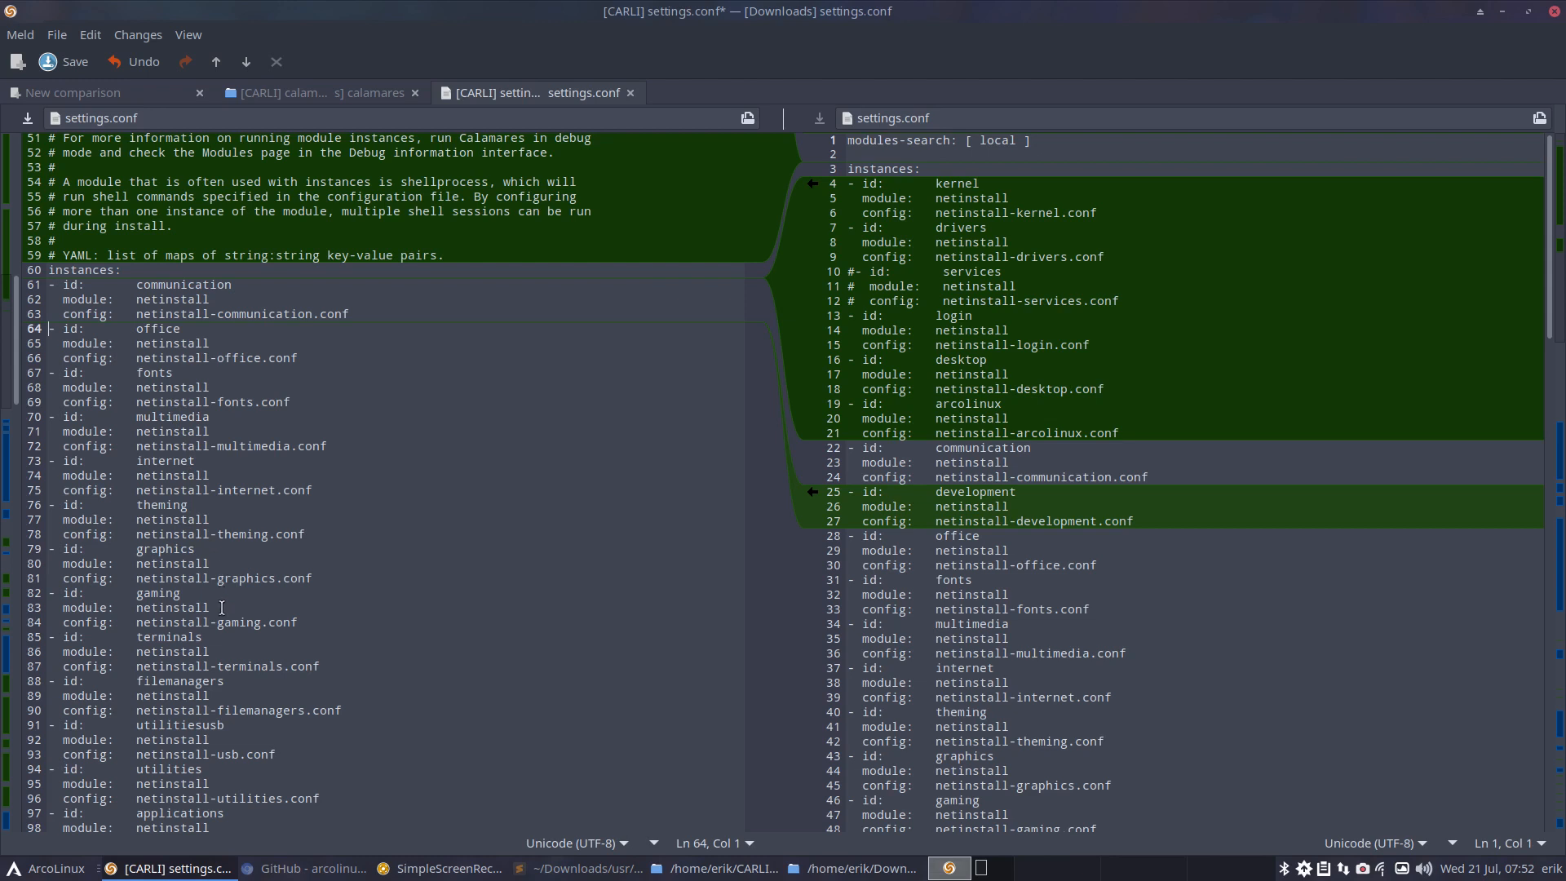
Delete the three-line gaming instance between graphics and terminals in the CARLI settings.conf
drag(236, 638, 167, 639)
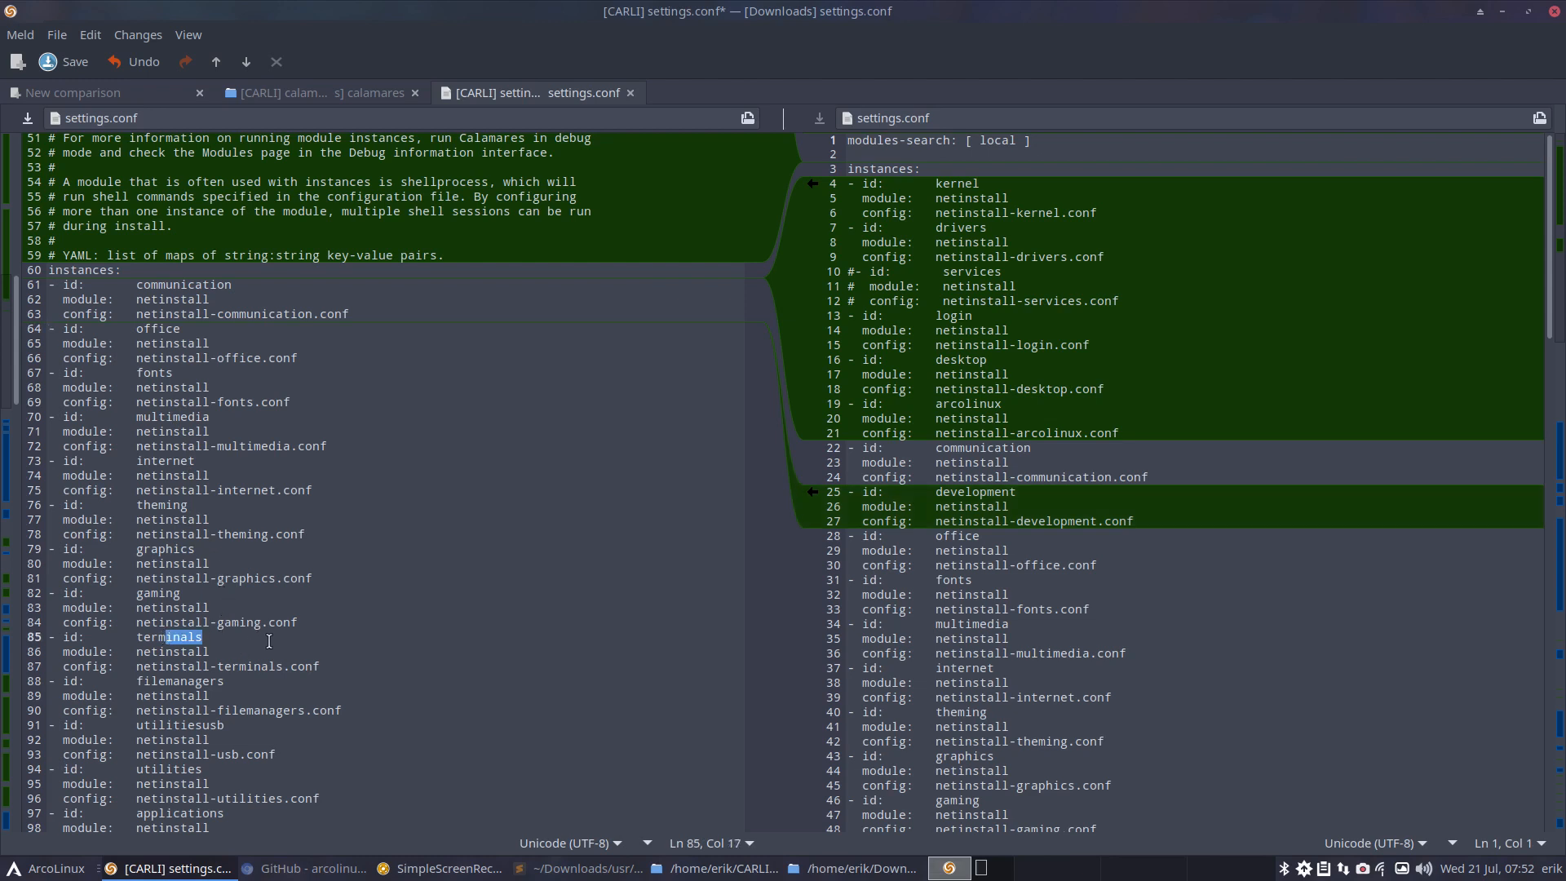
key(Home)
key(shift+Up)
key(shift+Up)
key(shift+Up)
key(Delete)
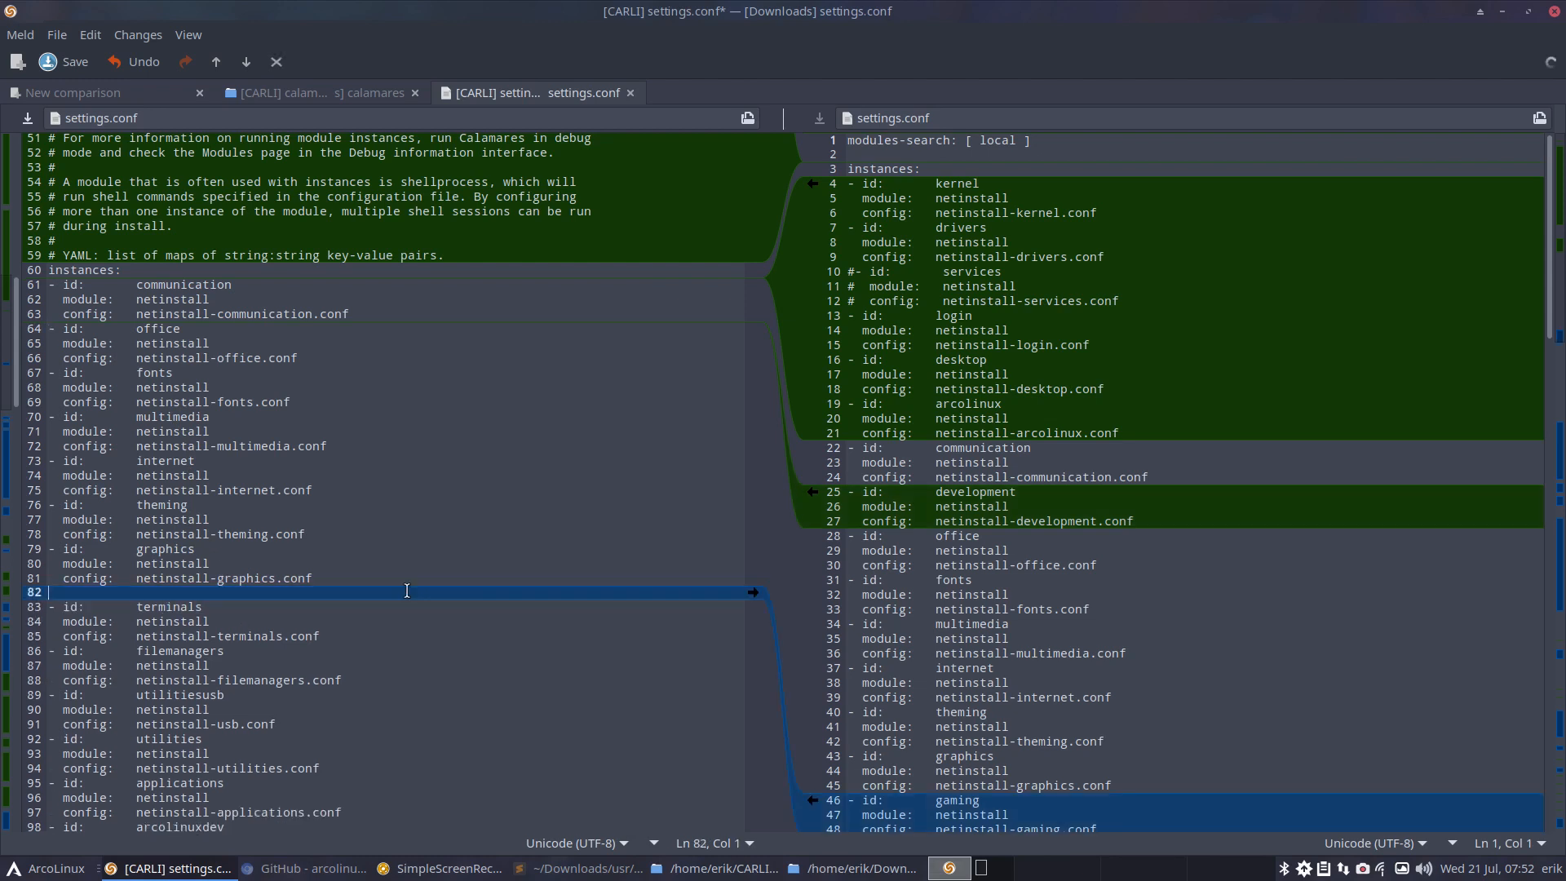
Delete the arcolinuxdev instance above carlibefore in the CARLI settings.conf and save the file
scroll(433, 594, down, 5)
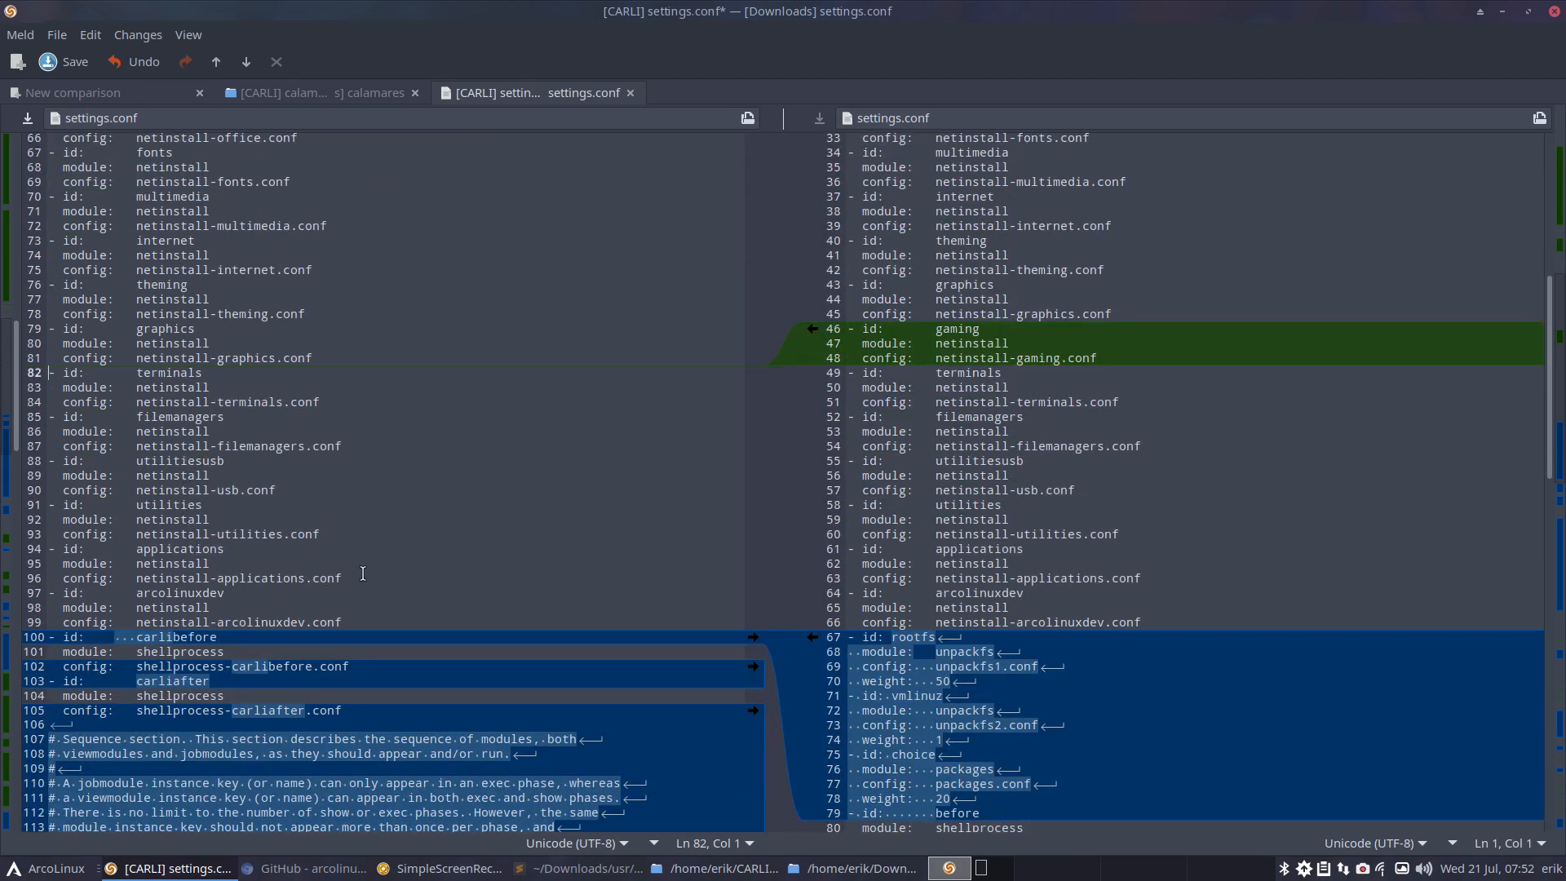
drag(345, 624, 13, 593)
key(Delete)
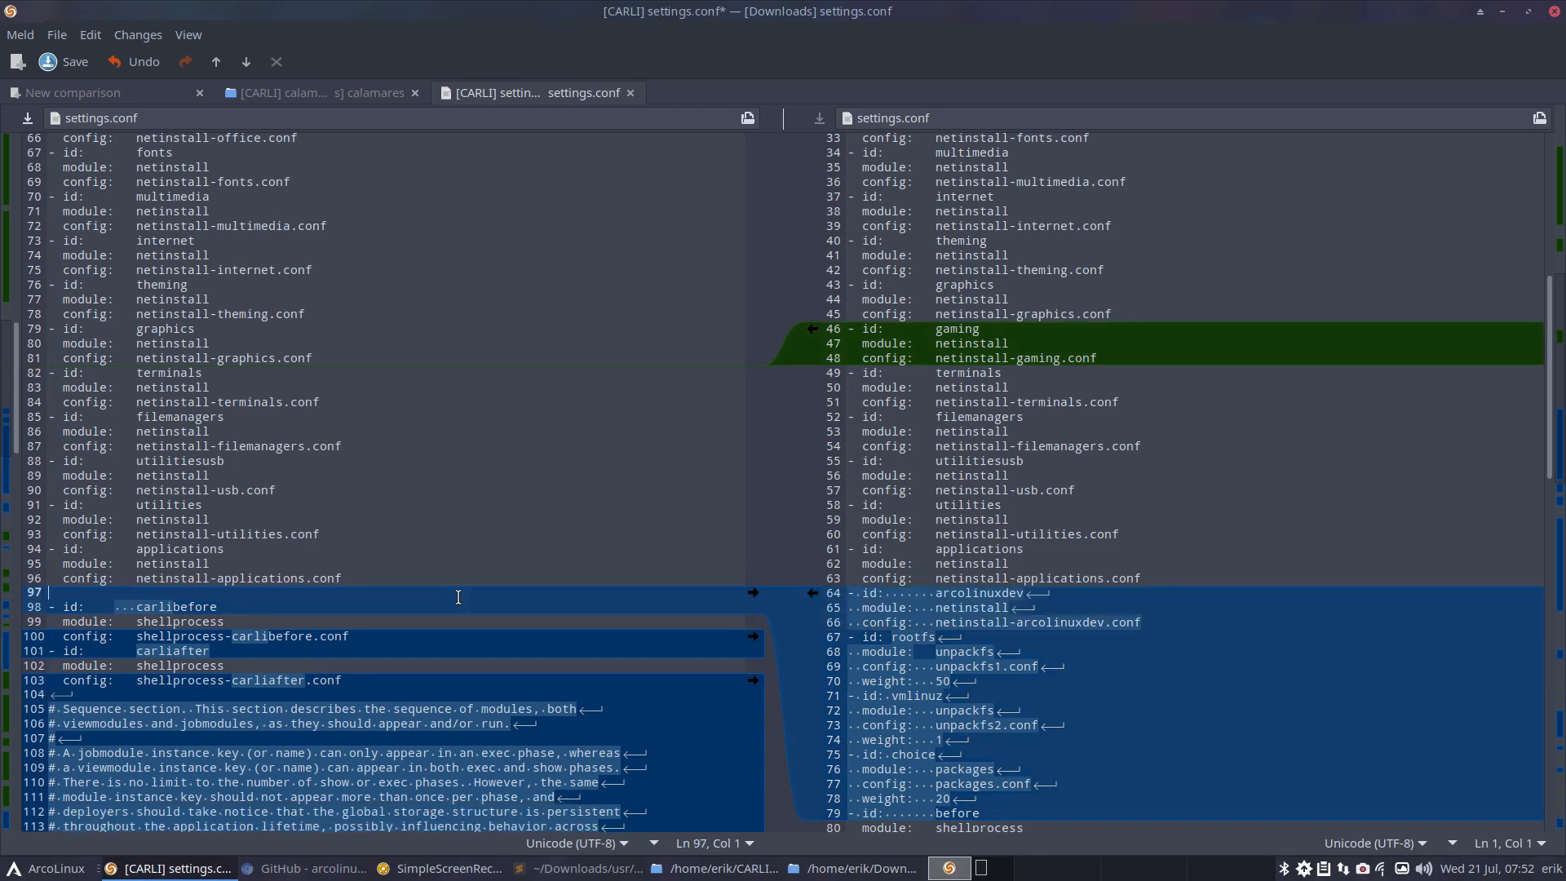
key(Delete)
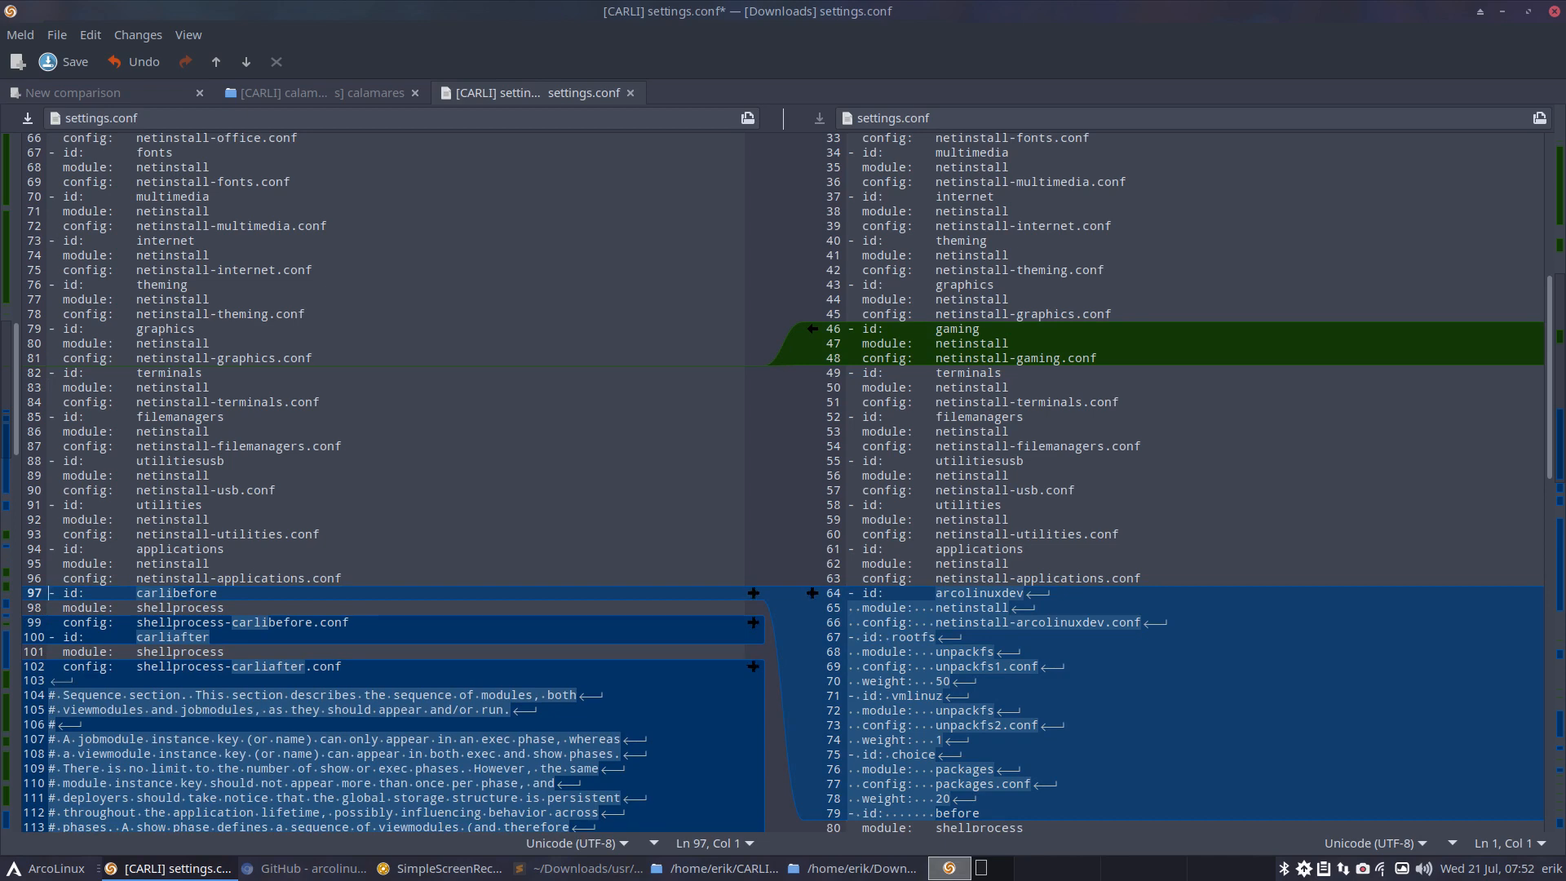
key(ctrl+s)
Replace netinstall@software and netinstall@techxero in the CARLI show sequence with the netinstall entries from kernel to arcolinuxdev, copied from the Downloads file
scroll(1003, 376, up, 8)
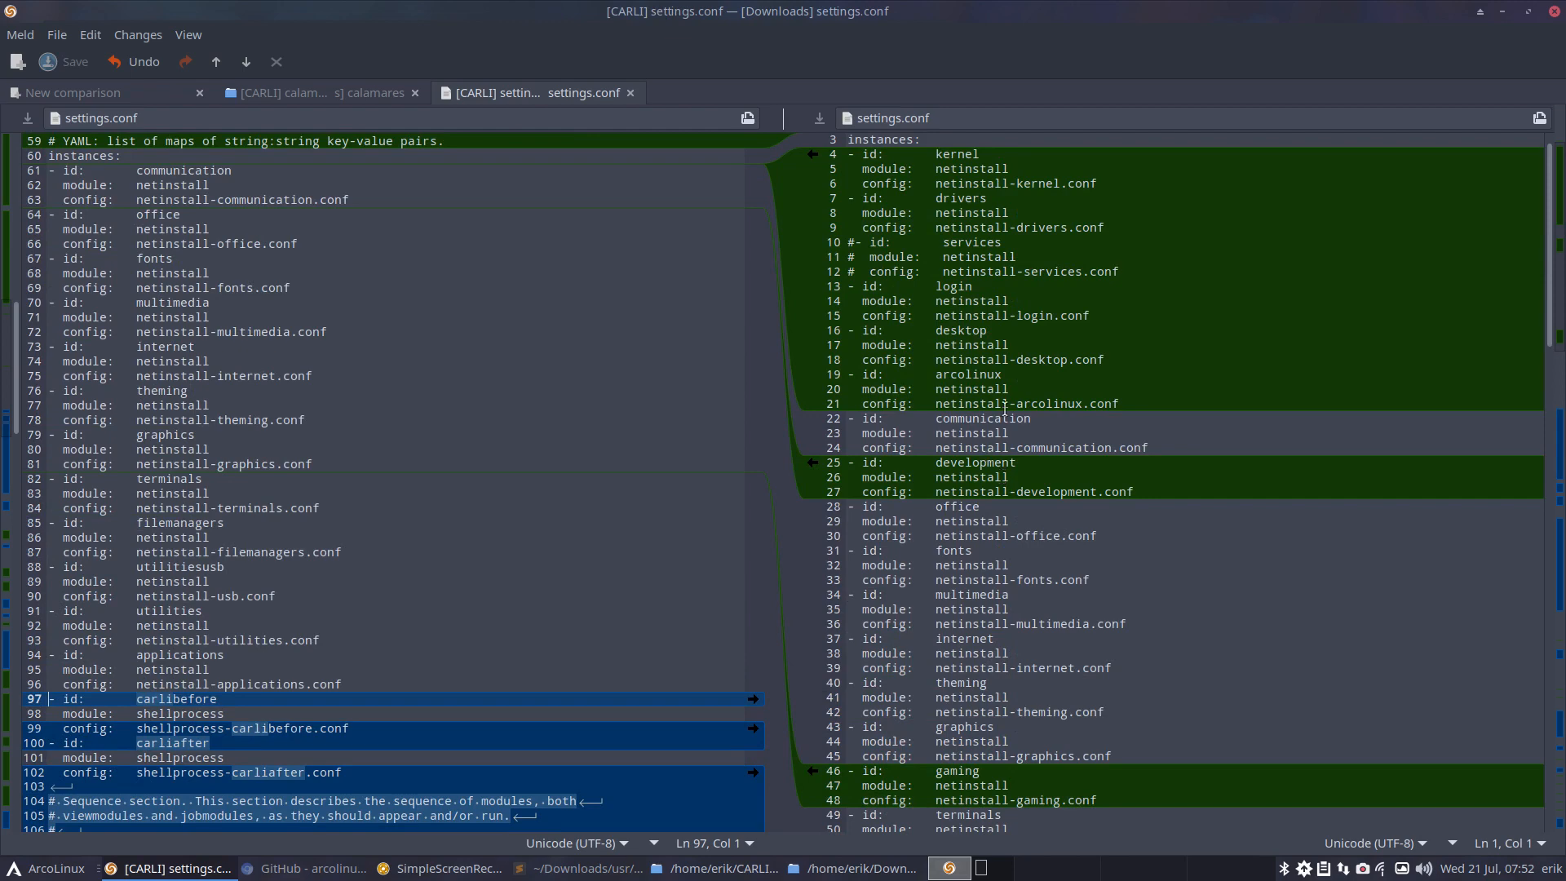
scroll(1005, 295, up, 3)
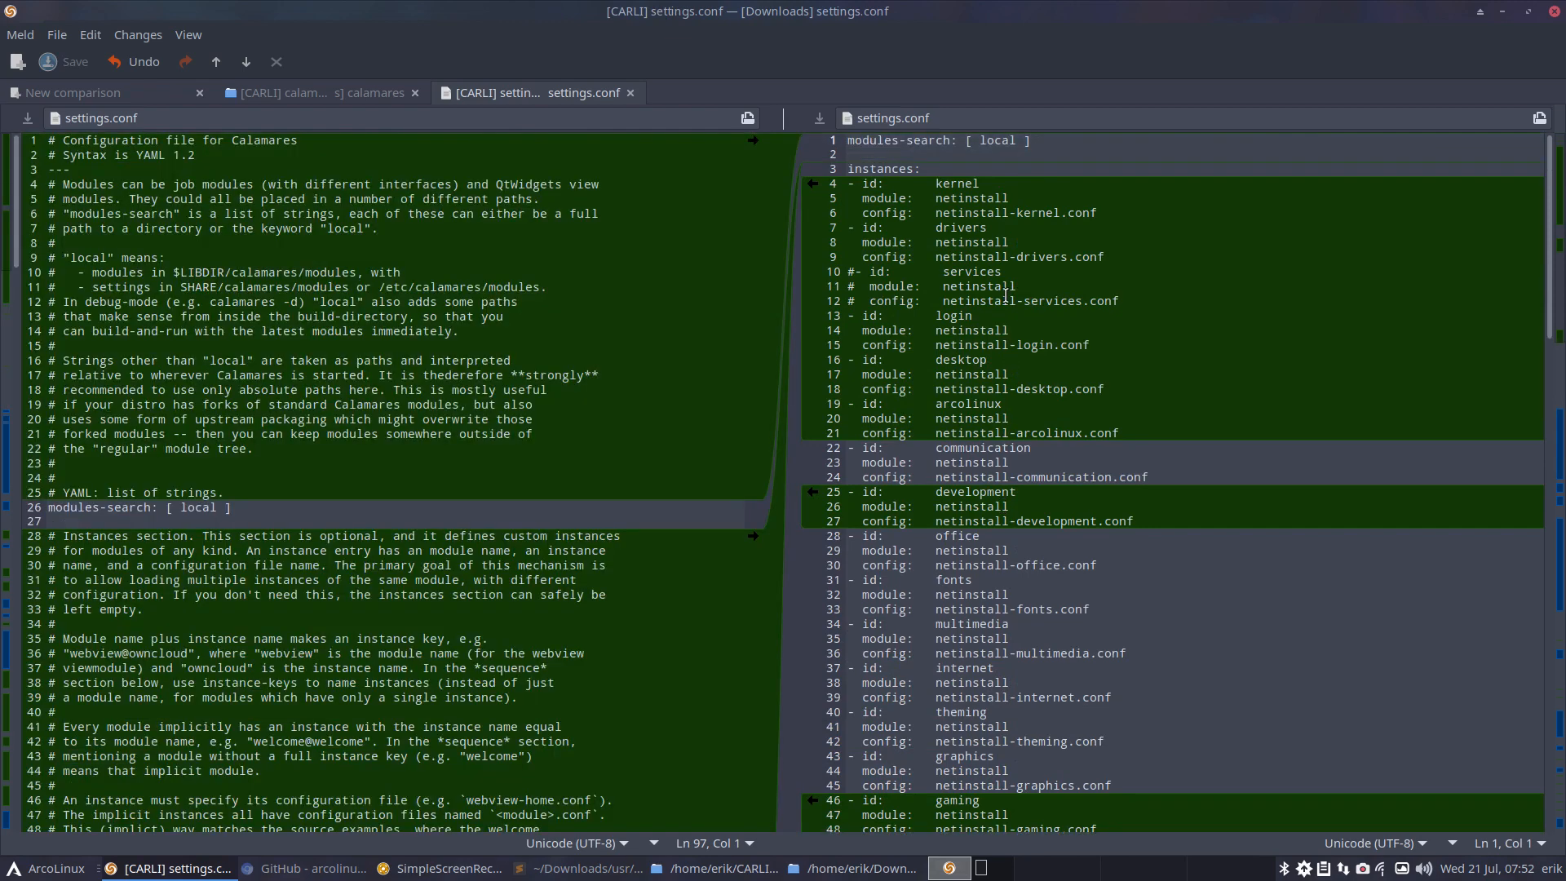
scroll(1005, 295, down, 10)
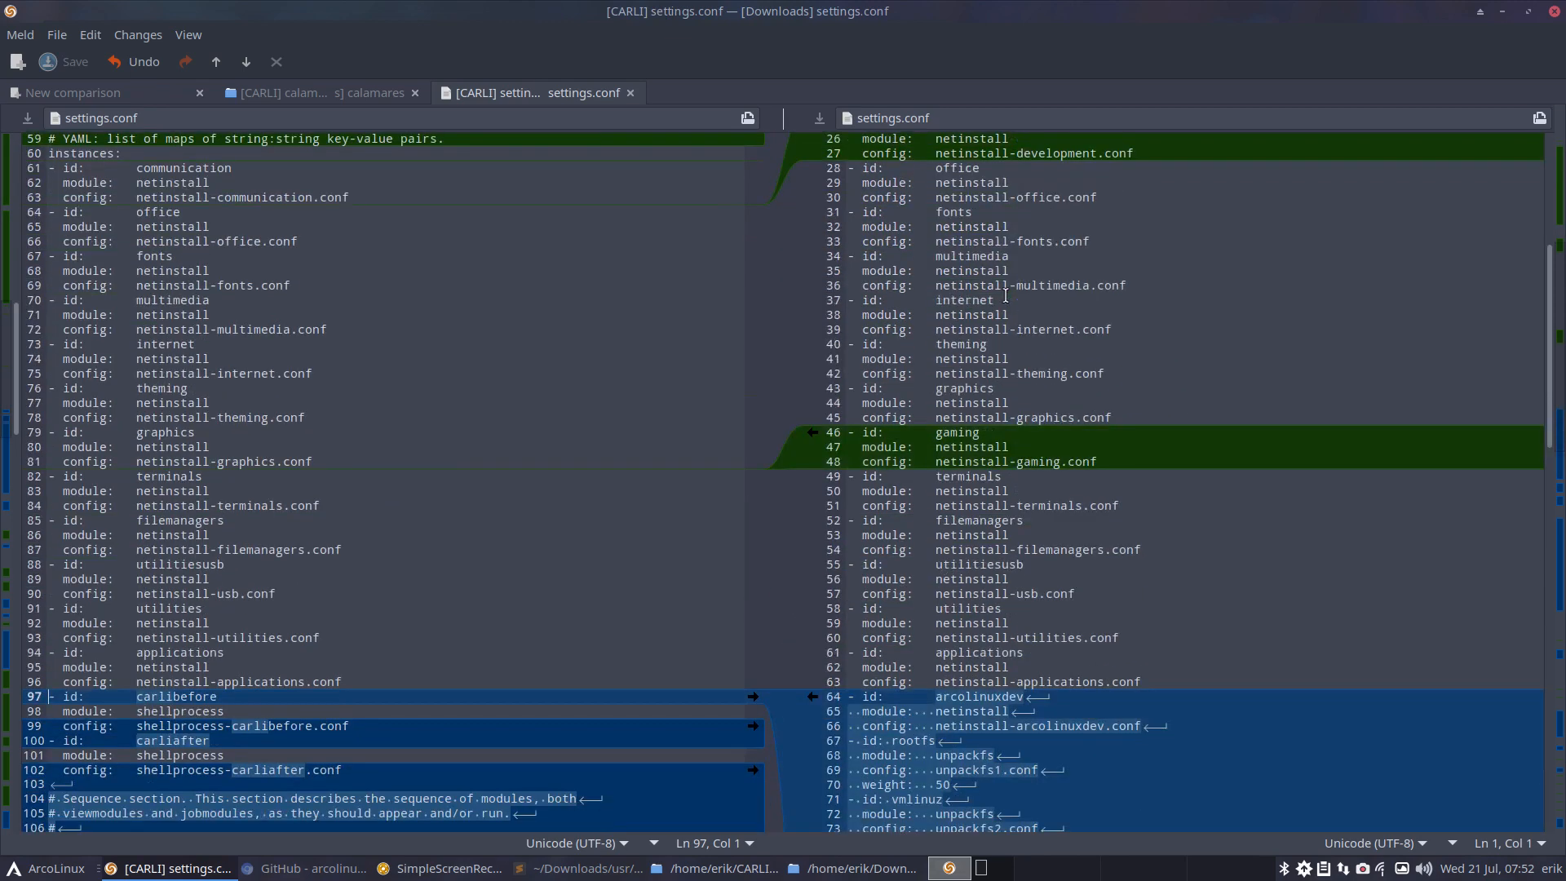
scroll(1005, 295, down, 6)
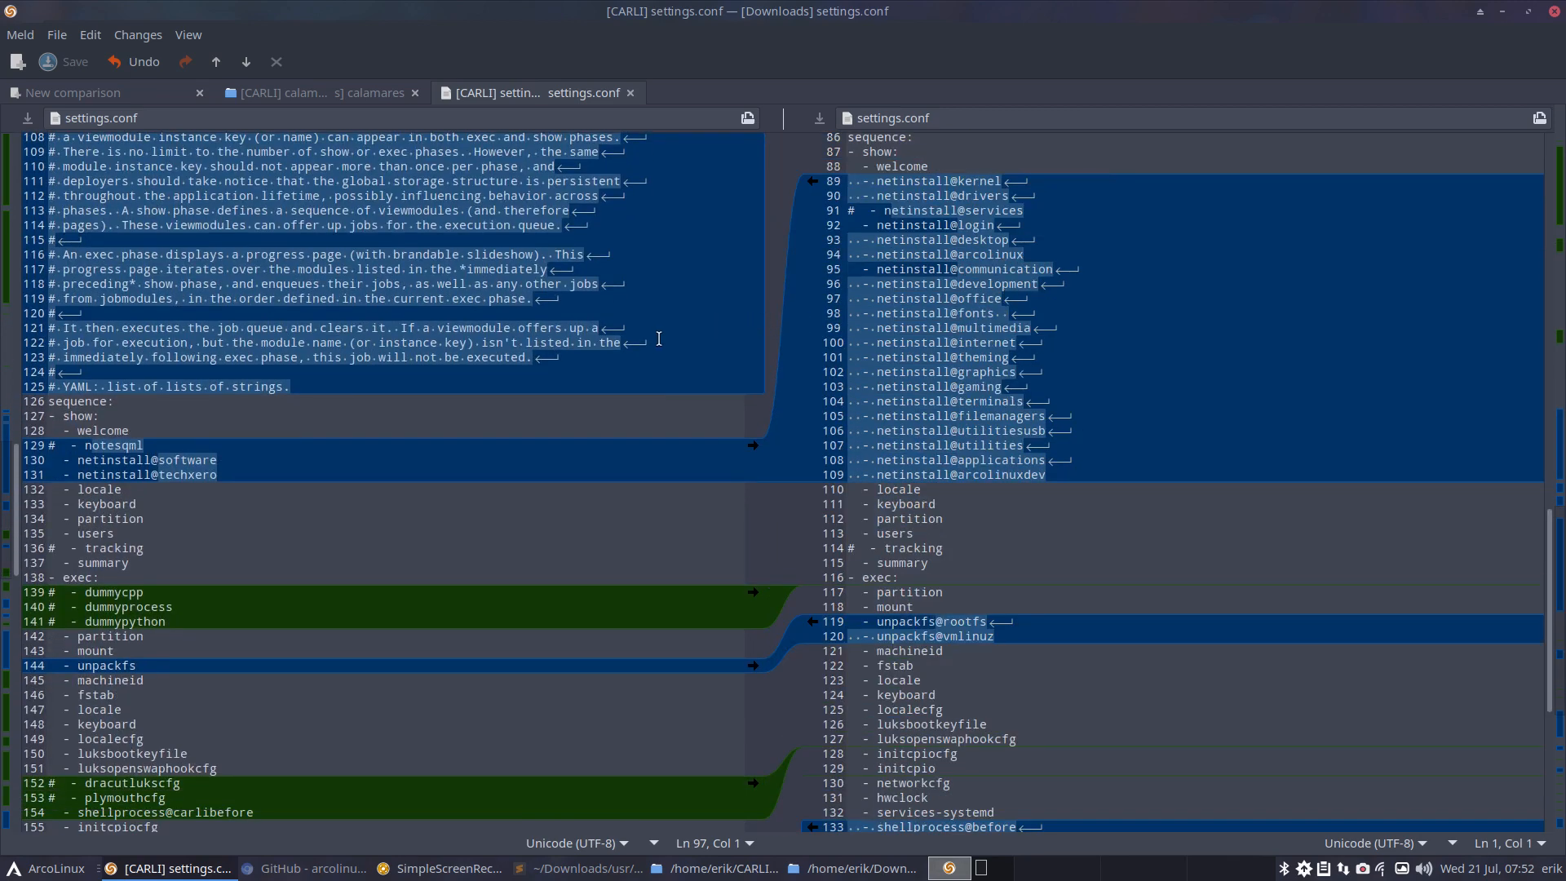
scroll(659, 339, up, 2)
scroll(858, 539, down, 2)
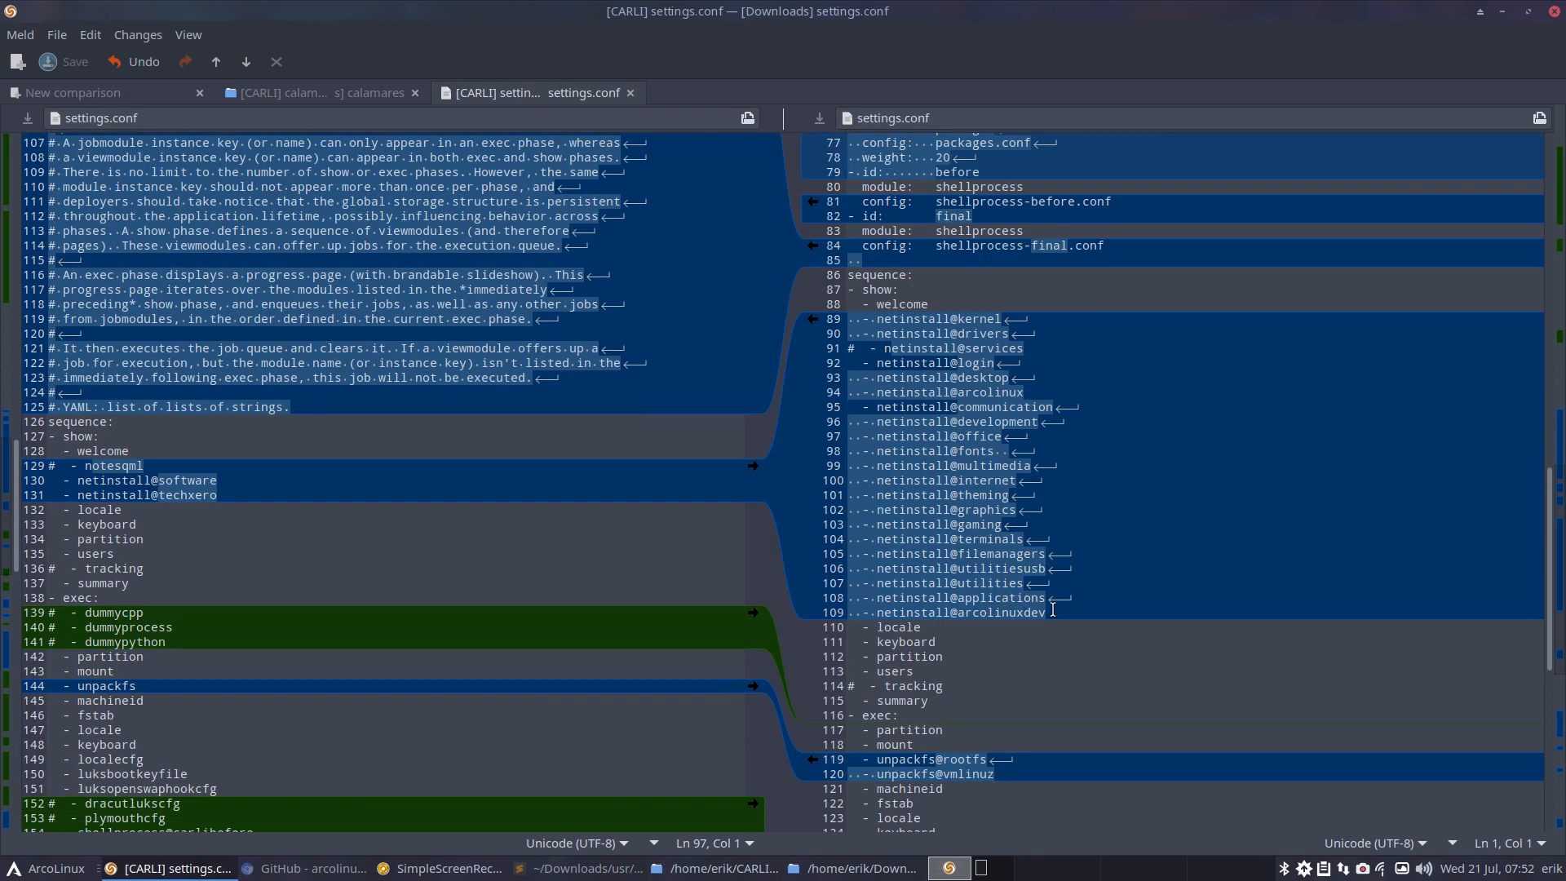
drag(1060, 613, 829, 318)
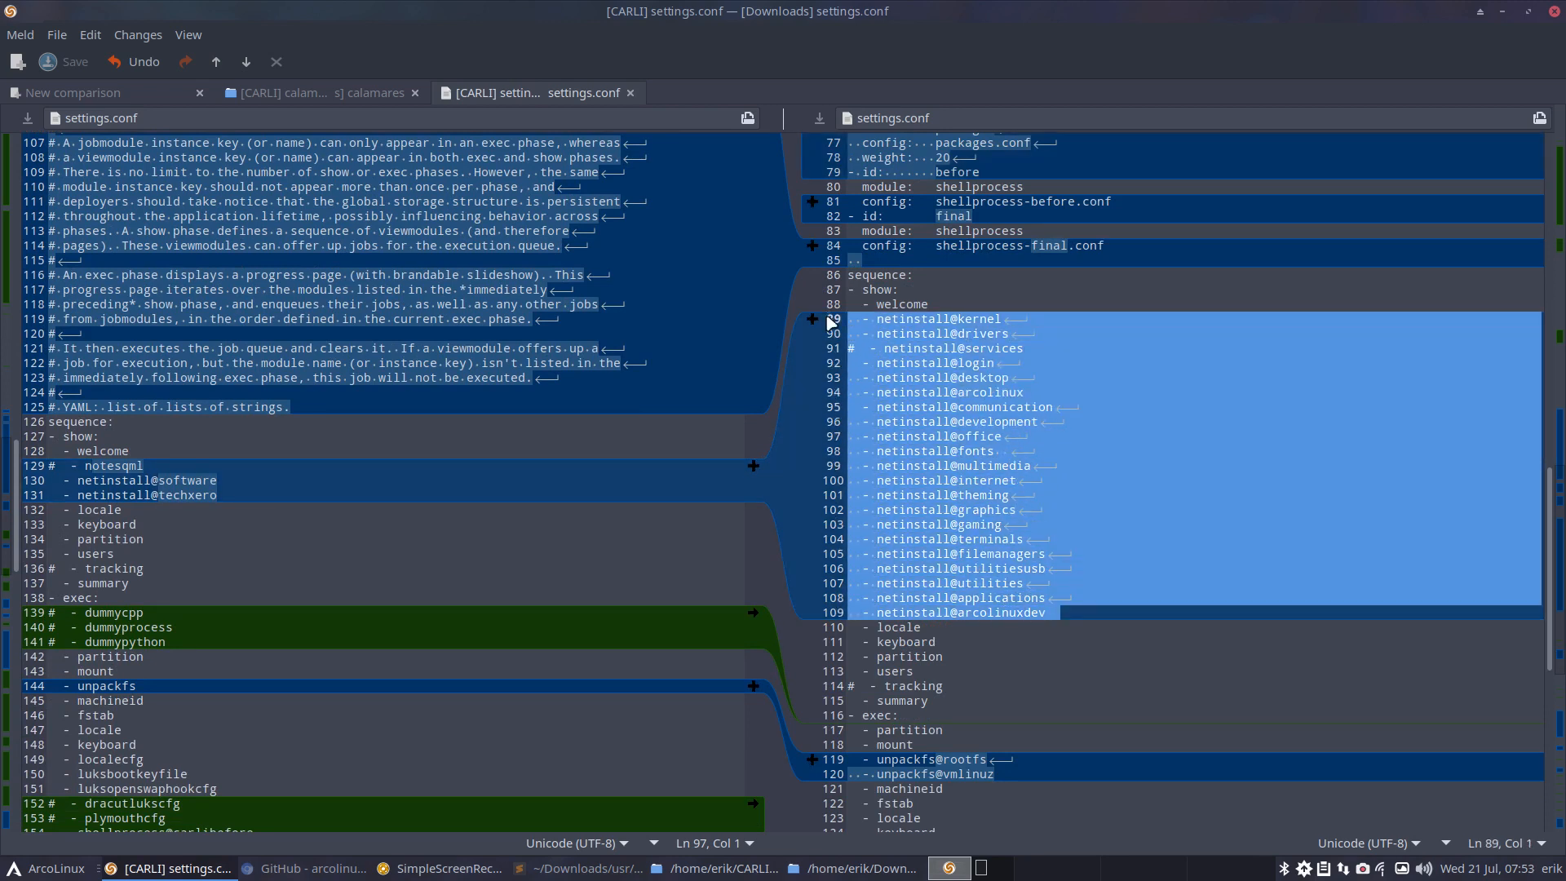
key(ctrl+c)
drag(230, 488, 51, 481)
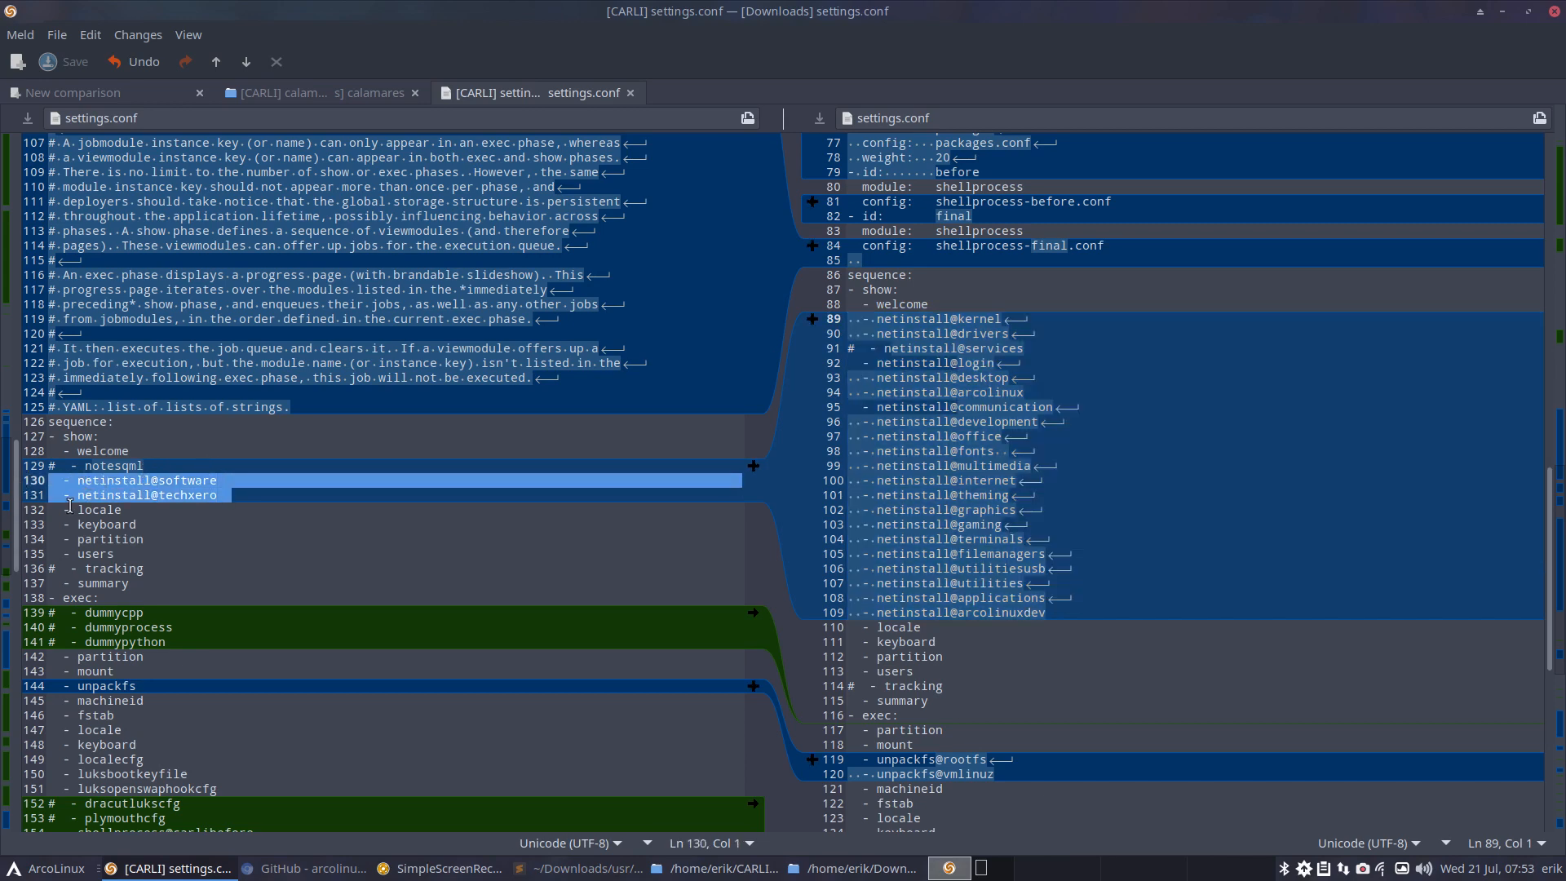
key(ctrl+v)
Delete the netinstall@kernel, netinstall@drivers and commented netinstall@services entries from the CARLI show sequence
drag(217, 481, 49, 481)
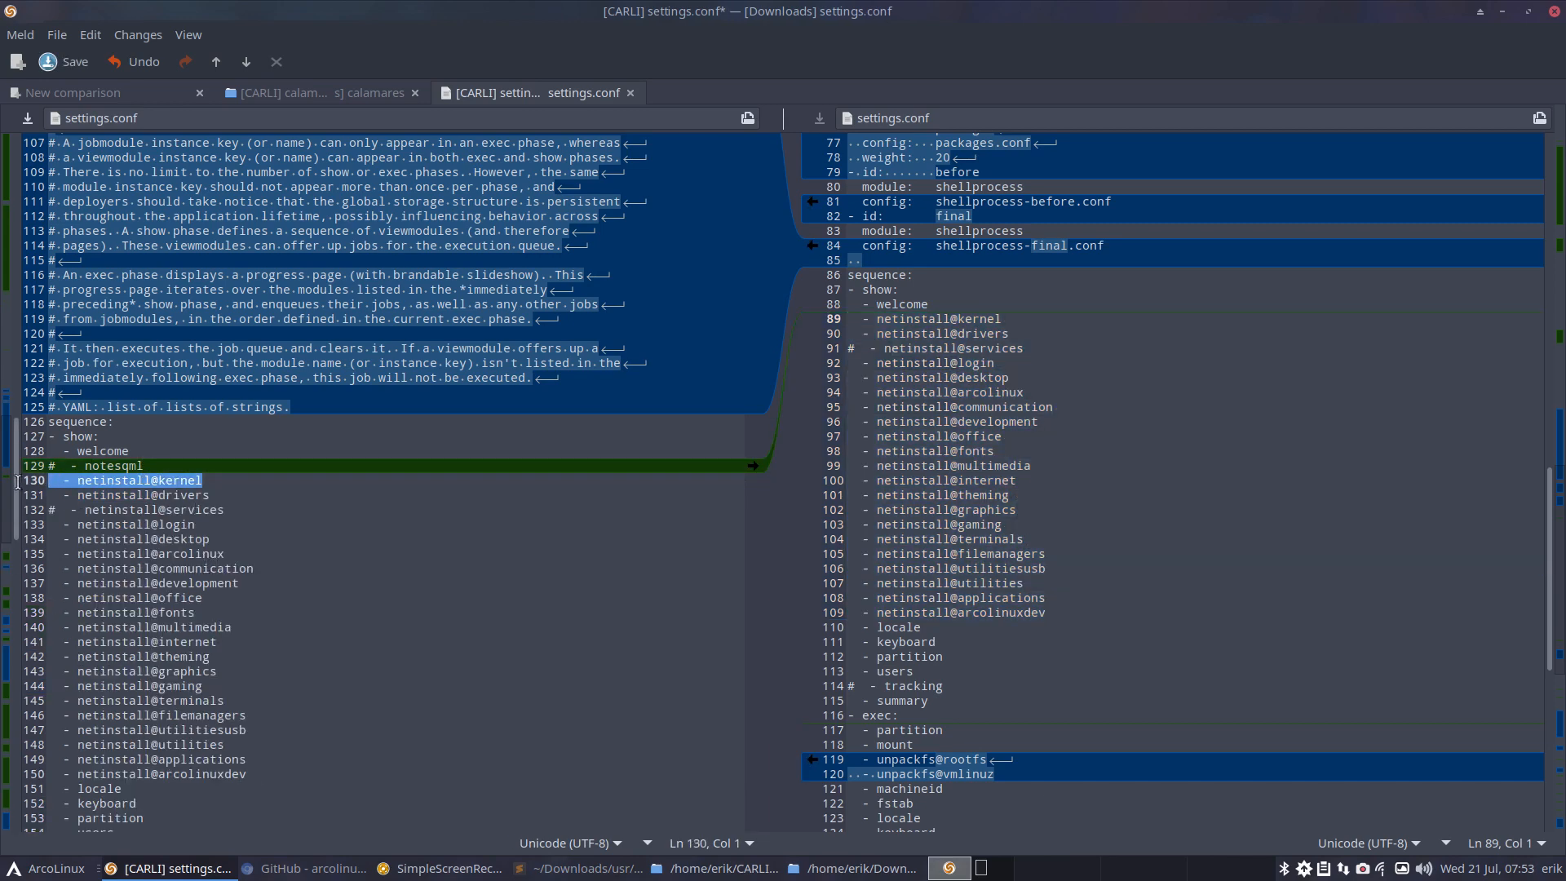
key(Delete)
key(Delete)
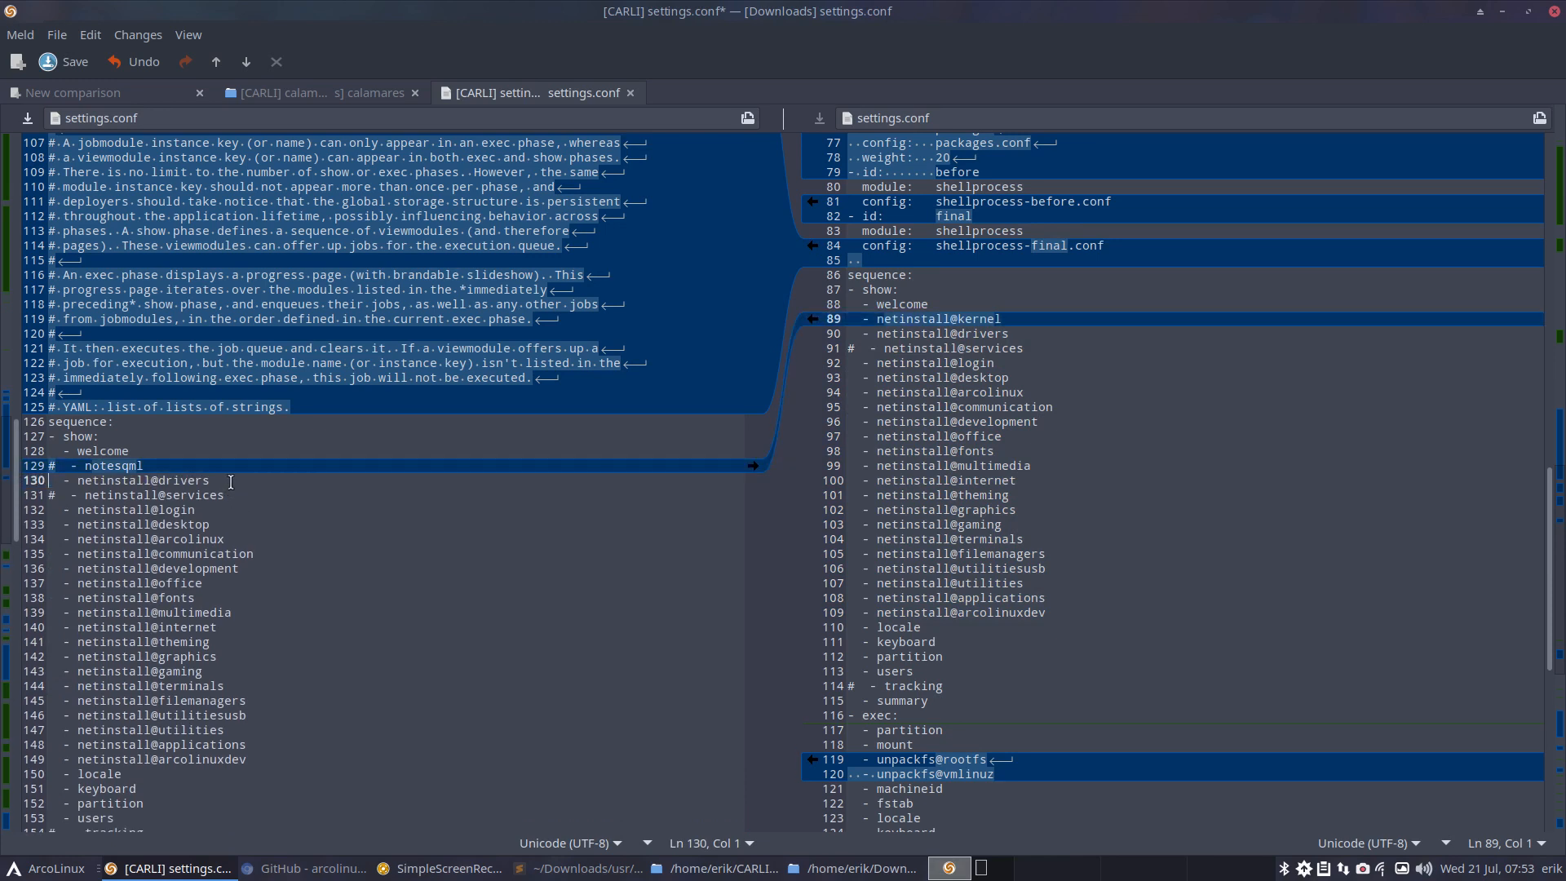
drag(226, 496, 48, 480)
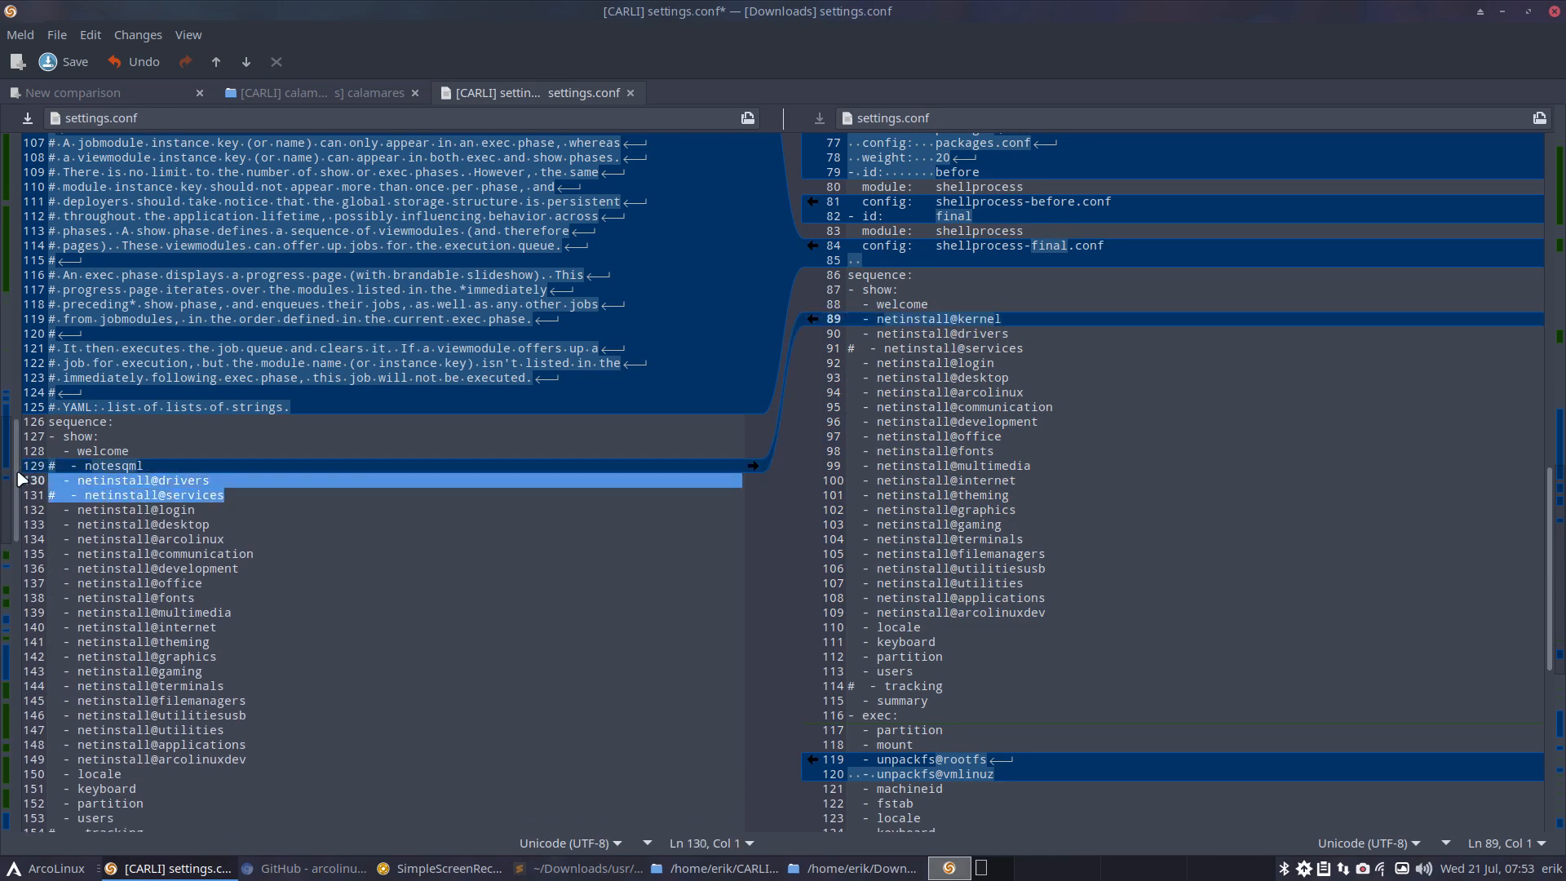
key(Delete)
key(Delete)
Delete the netinstall@login, netinstall@desktop and netinstall@arcolinux entries from the CARLI show sequence, including the leftover blank lines
drag(210, 495, 31, 485)
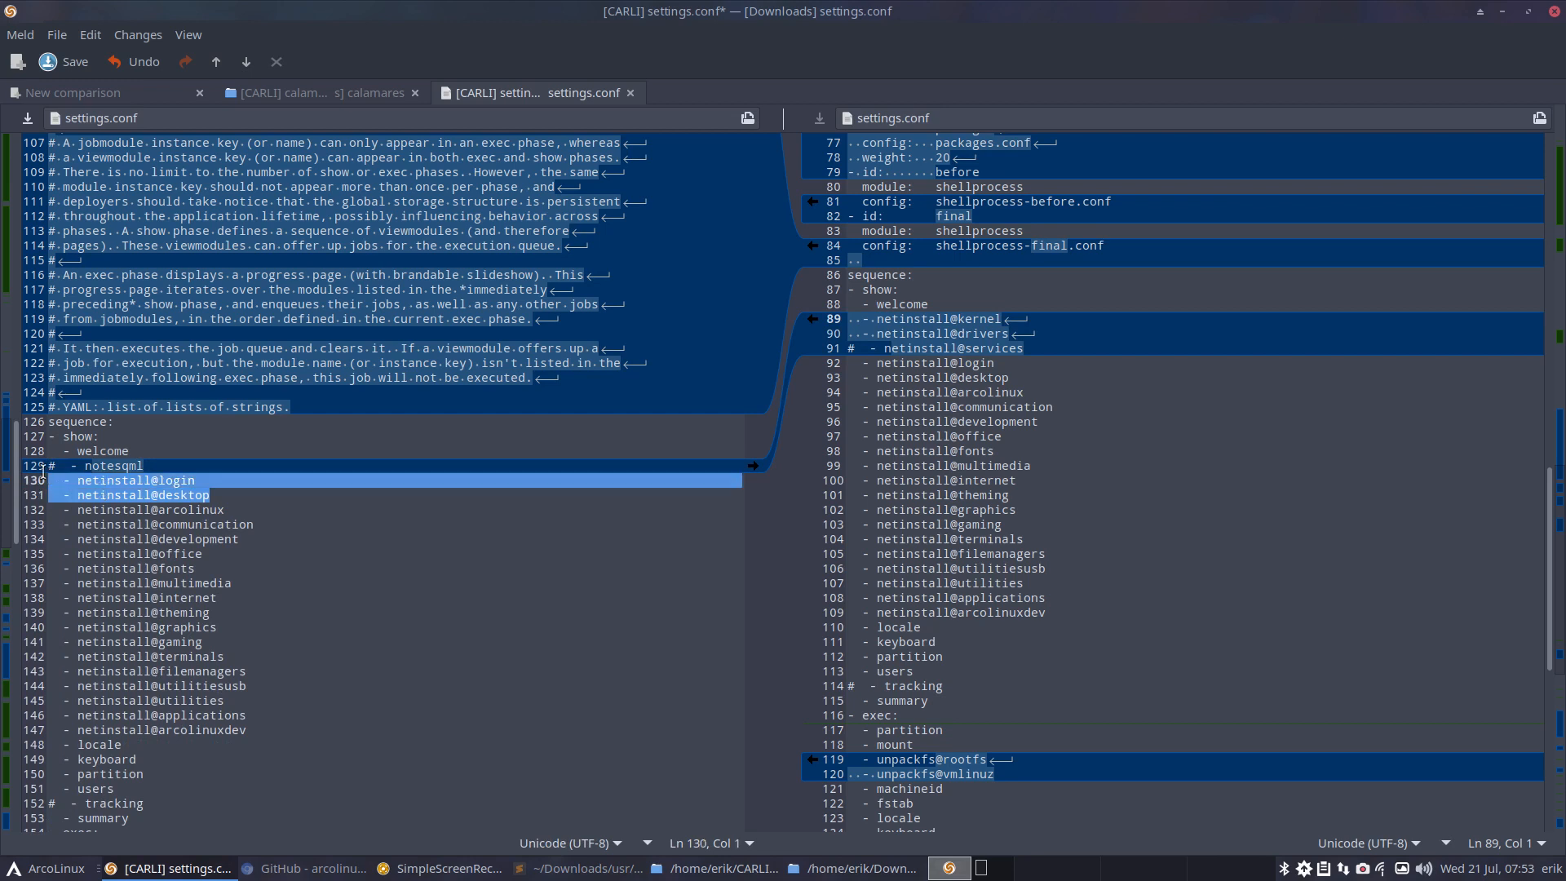
key(Delete)
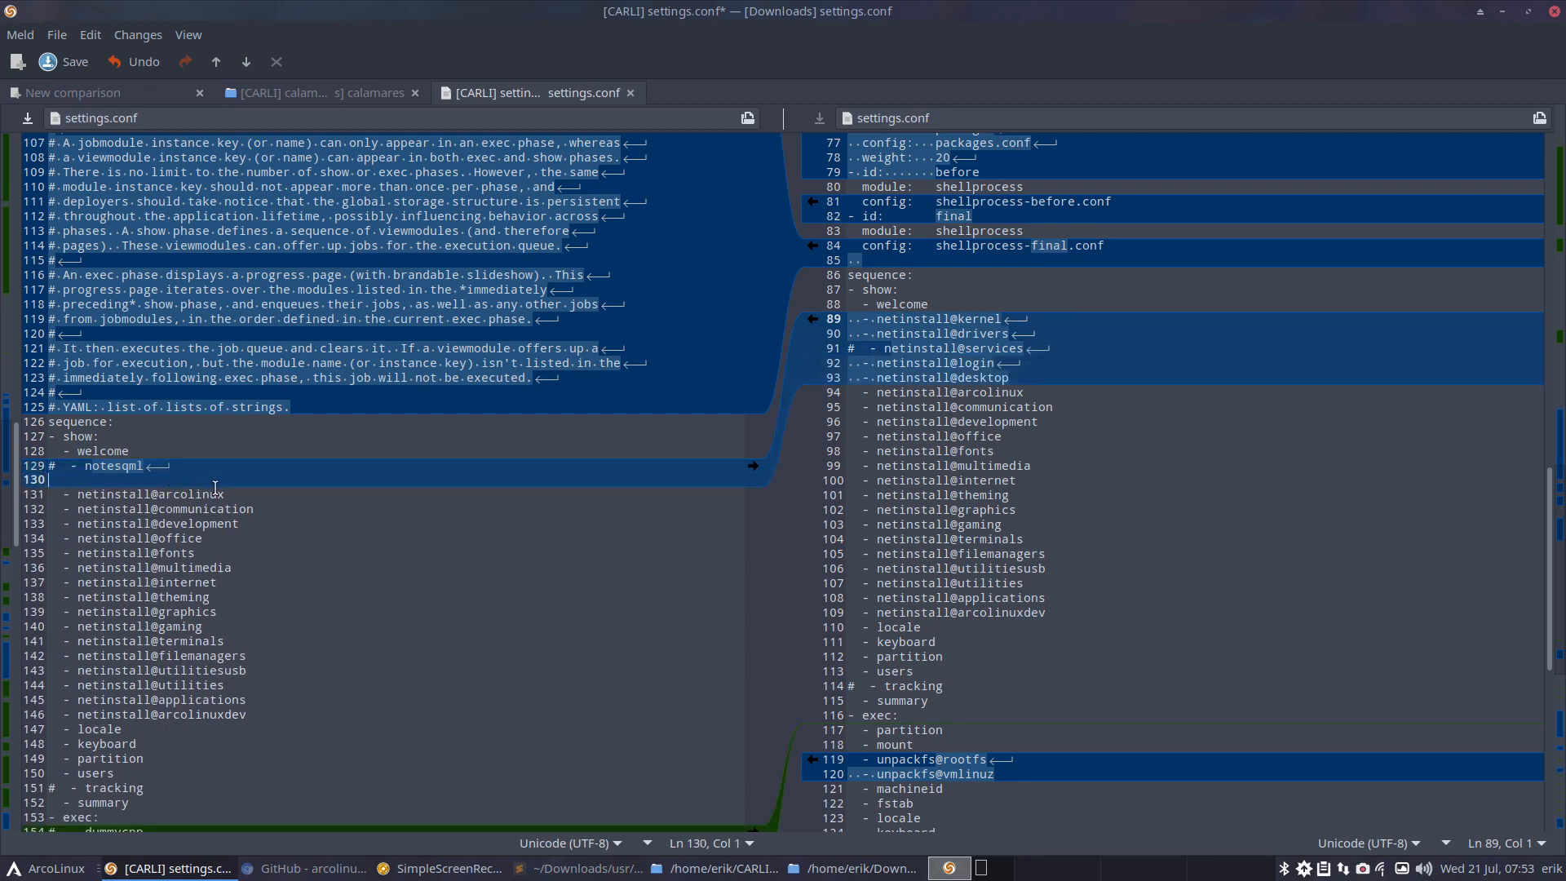
drag(225, 495, 4, 494)
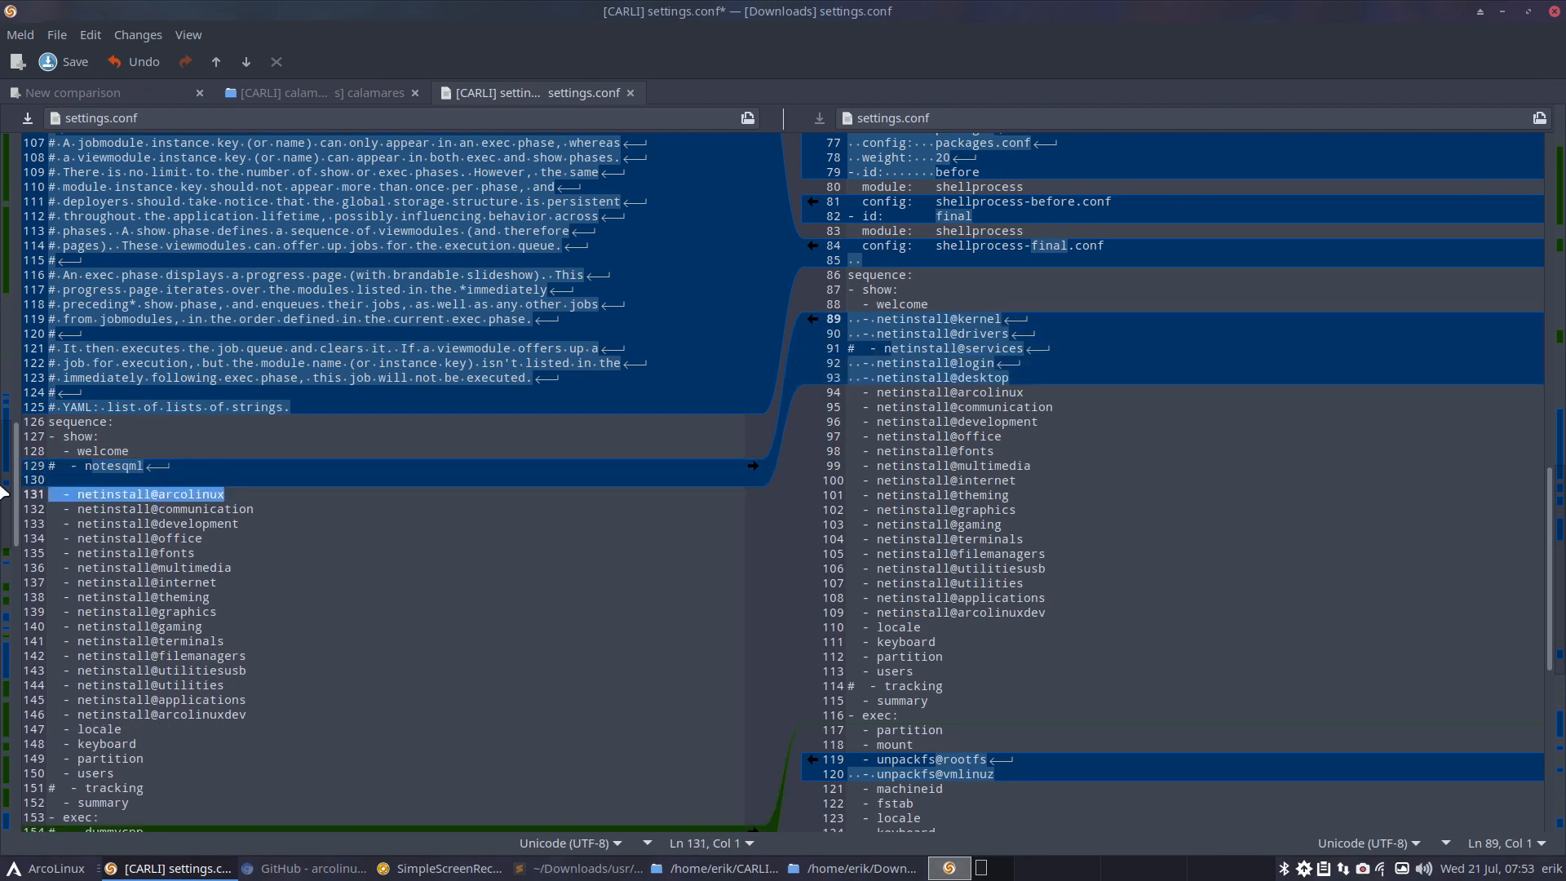
key(Delete)
key(BackSpace)
key(BackSpace)
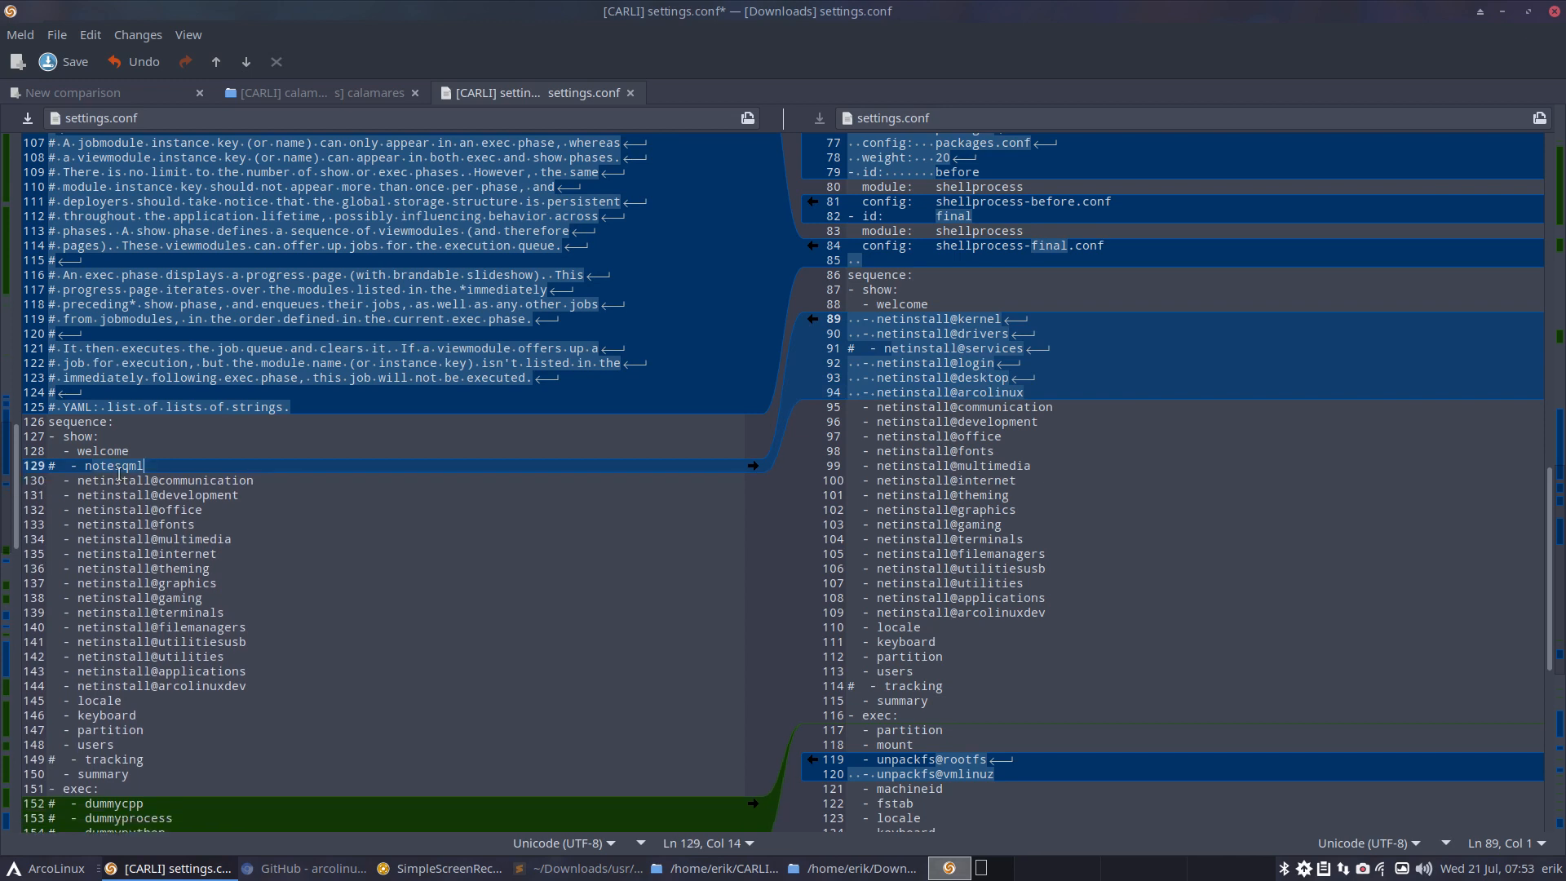
Delete the netinstall@gaming entry between graphics and terminals in the CARLI show sequence
click(187, 481)
click(188, 495)
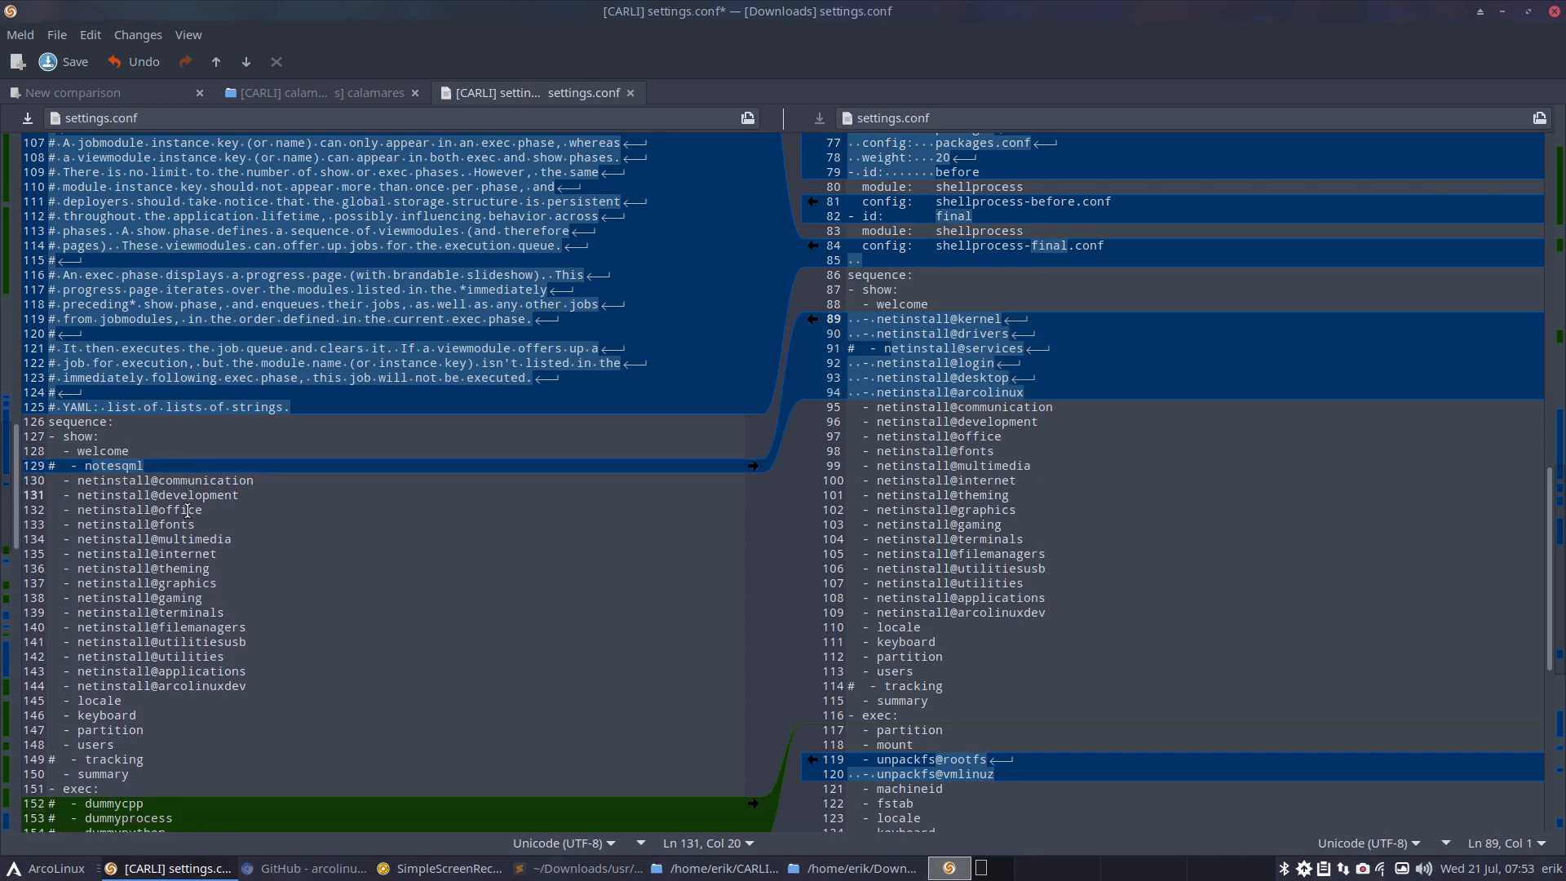
click(191, 523)
drag(210, 597, 3, 595)
key(Delete)
key(Delete)
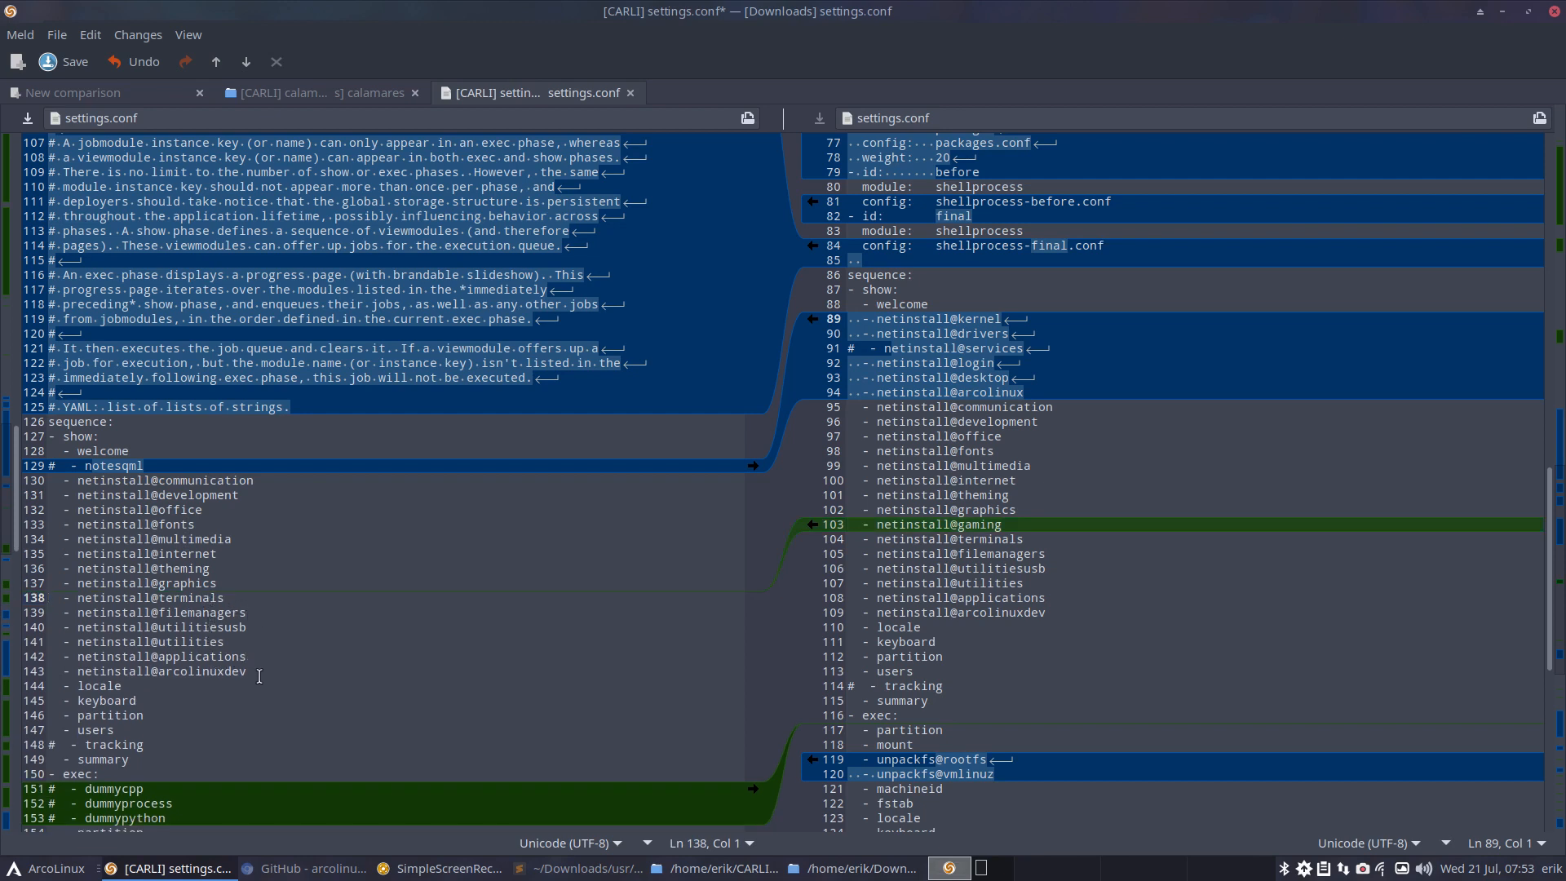
Delete the netinstall@arcolinuxdev entry and its blank line from the CARLI show sequence, and save the file
drag(259, 671, 14, 670)
key(BackSpace)
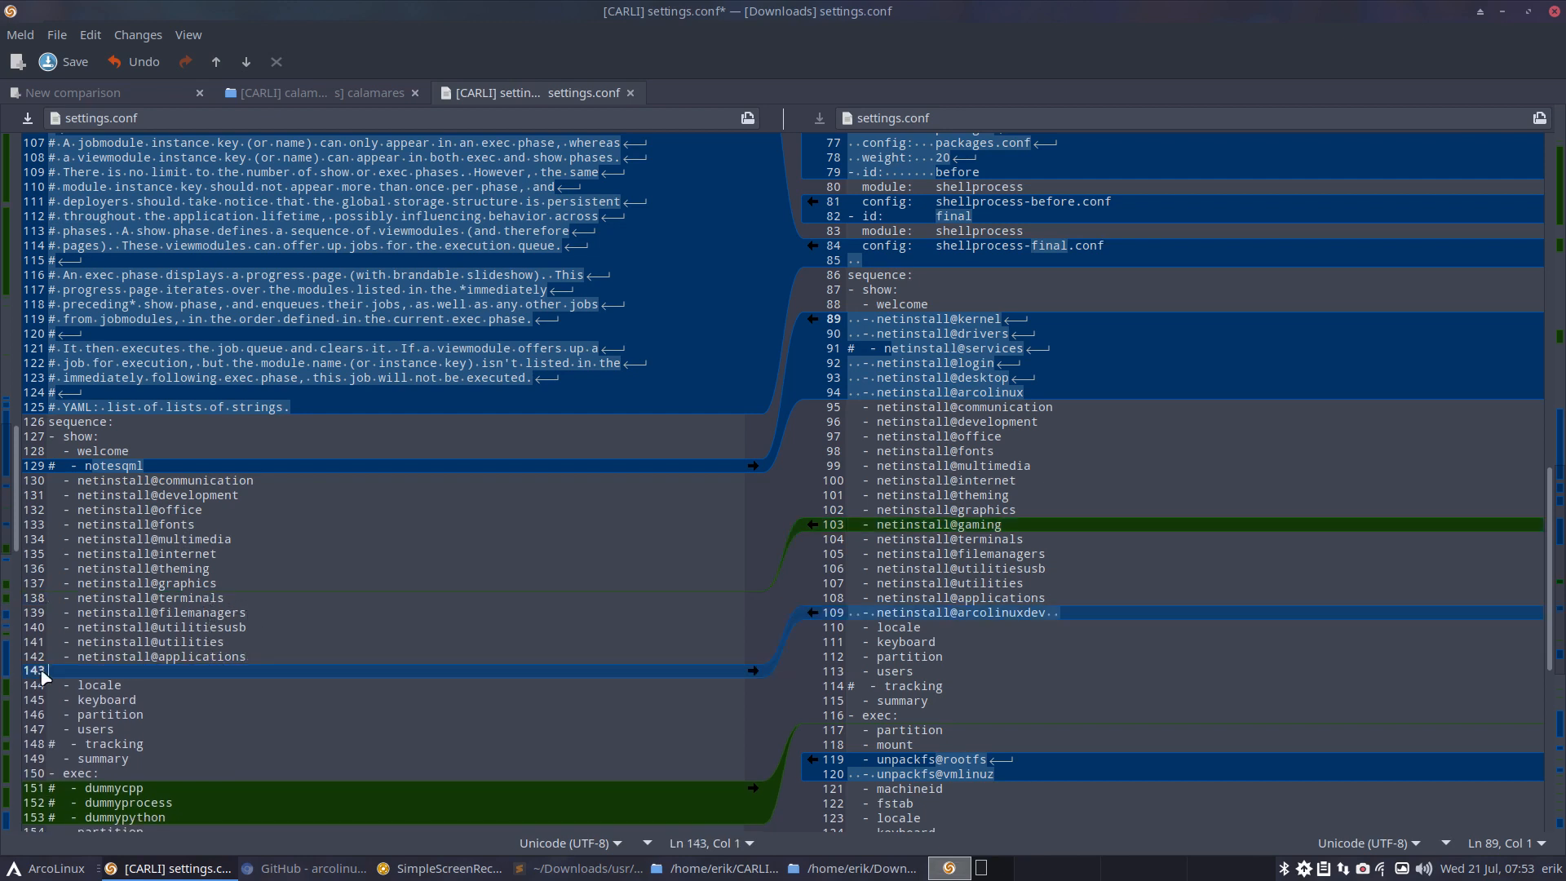
key(BackSpace)
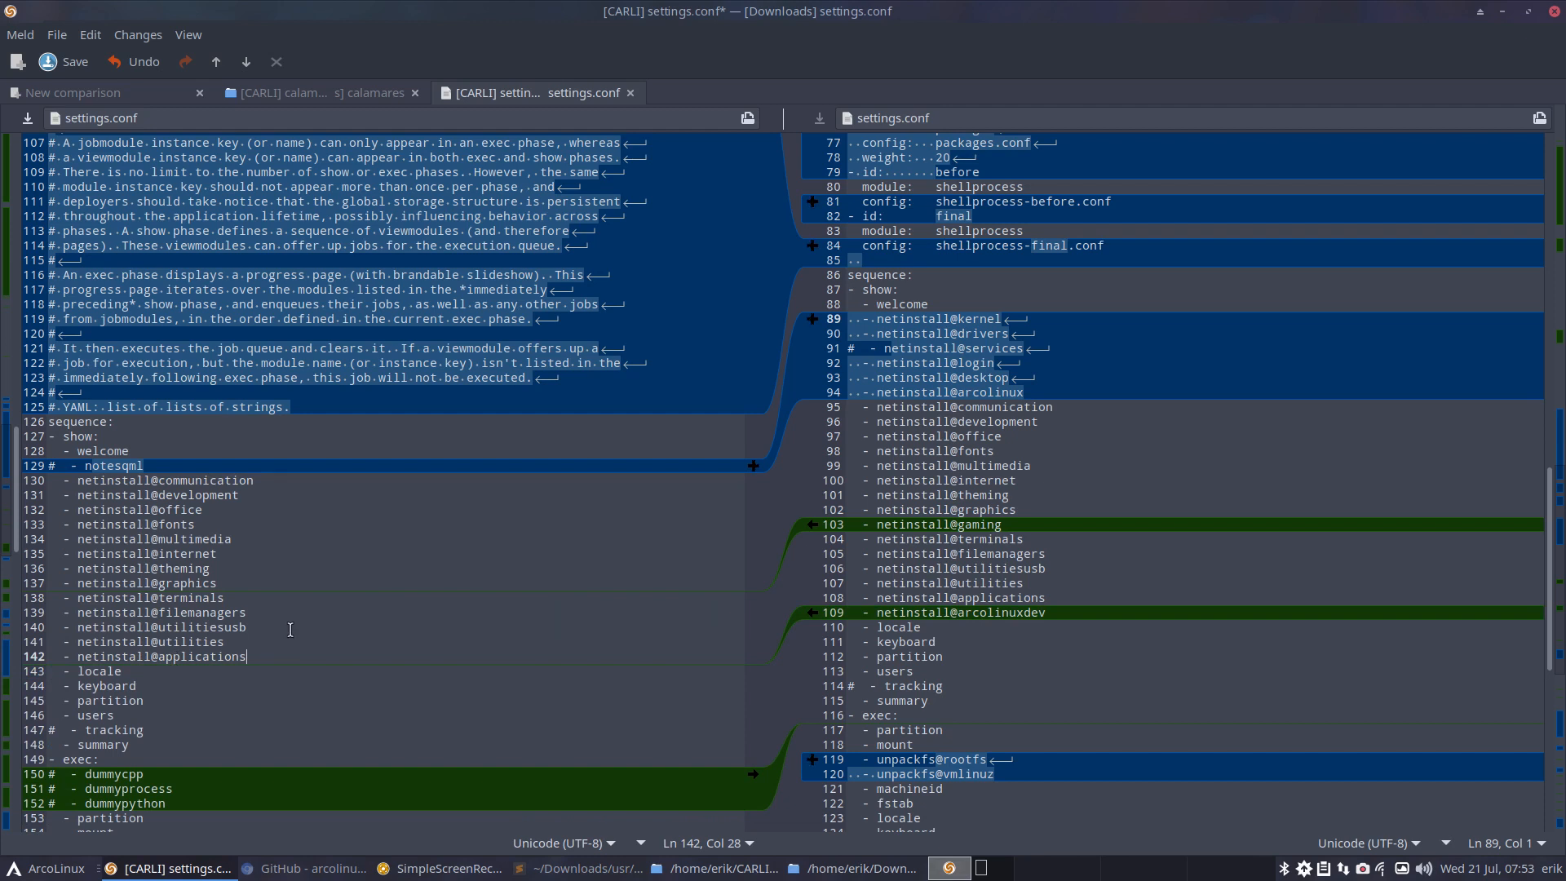
key(ctrl+s)
Delete the commented notesqml line below welcome in the CARLI show sequence and save the file
drag(167, 469, 30, 468)
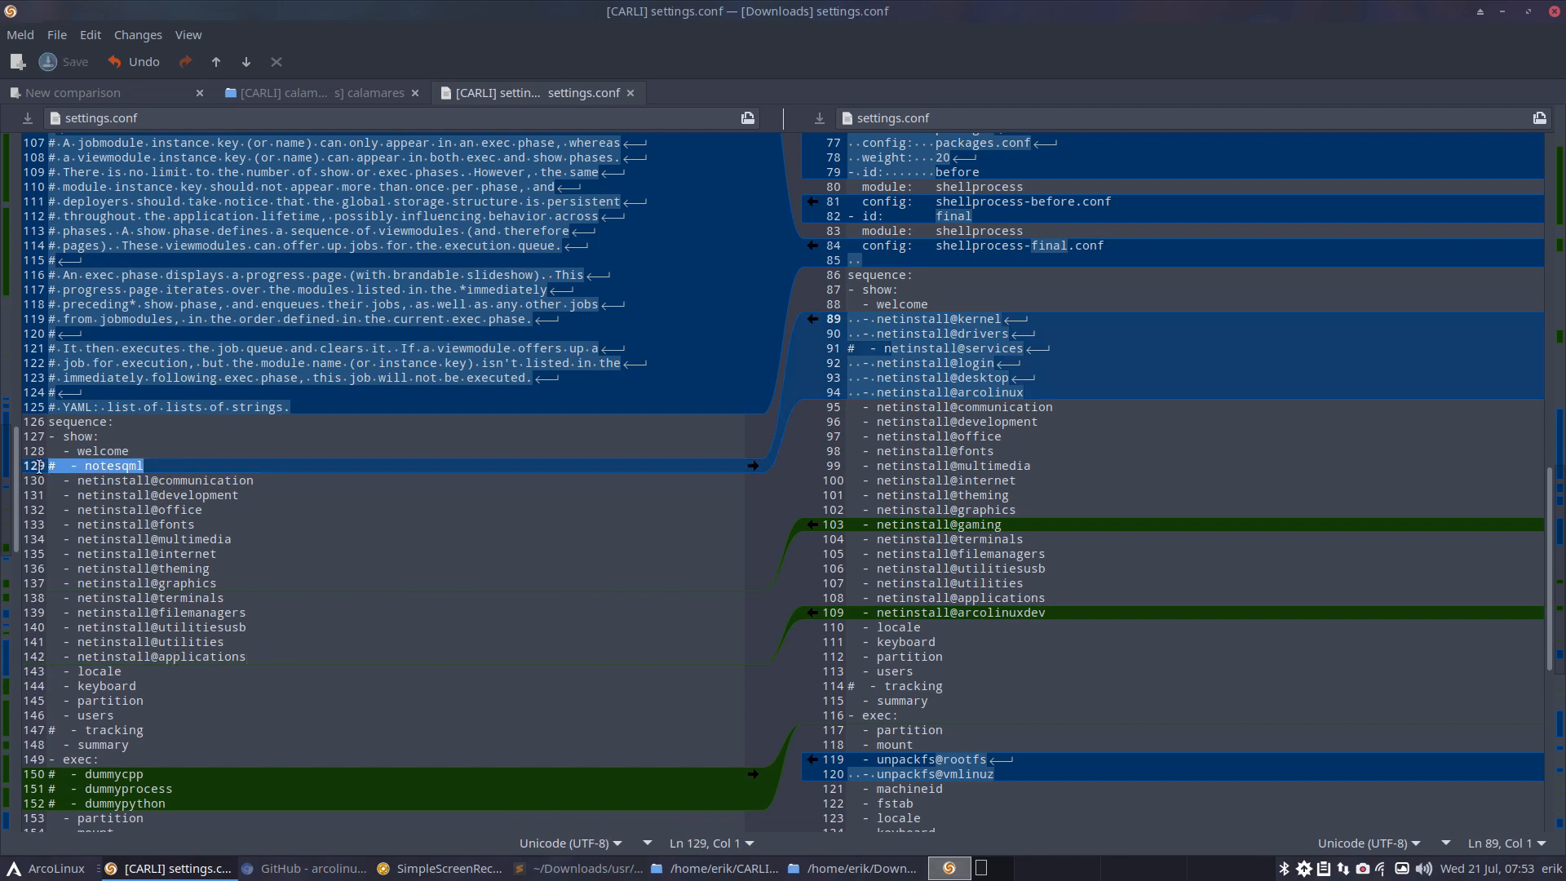
key(BackSpace)
key(BackSpace)
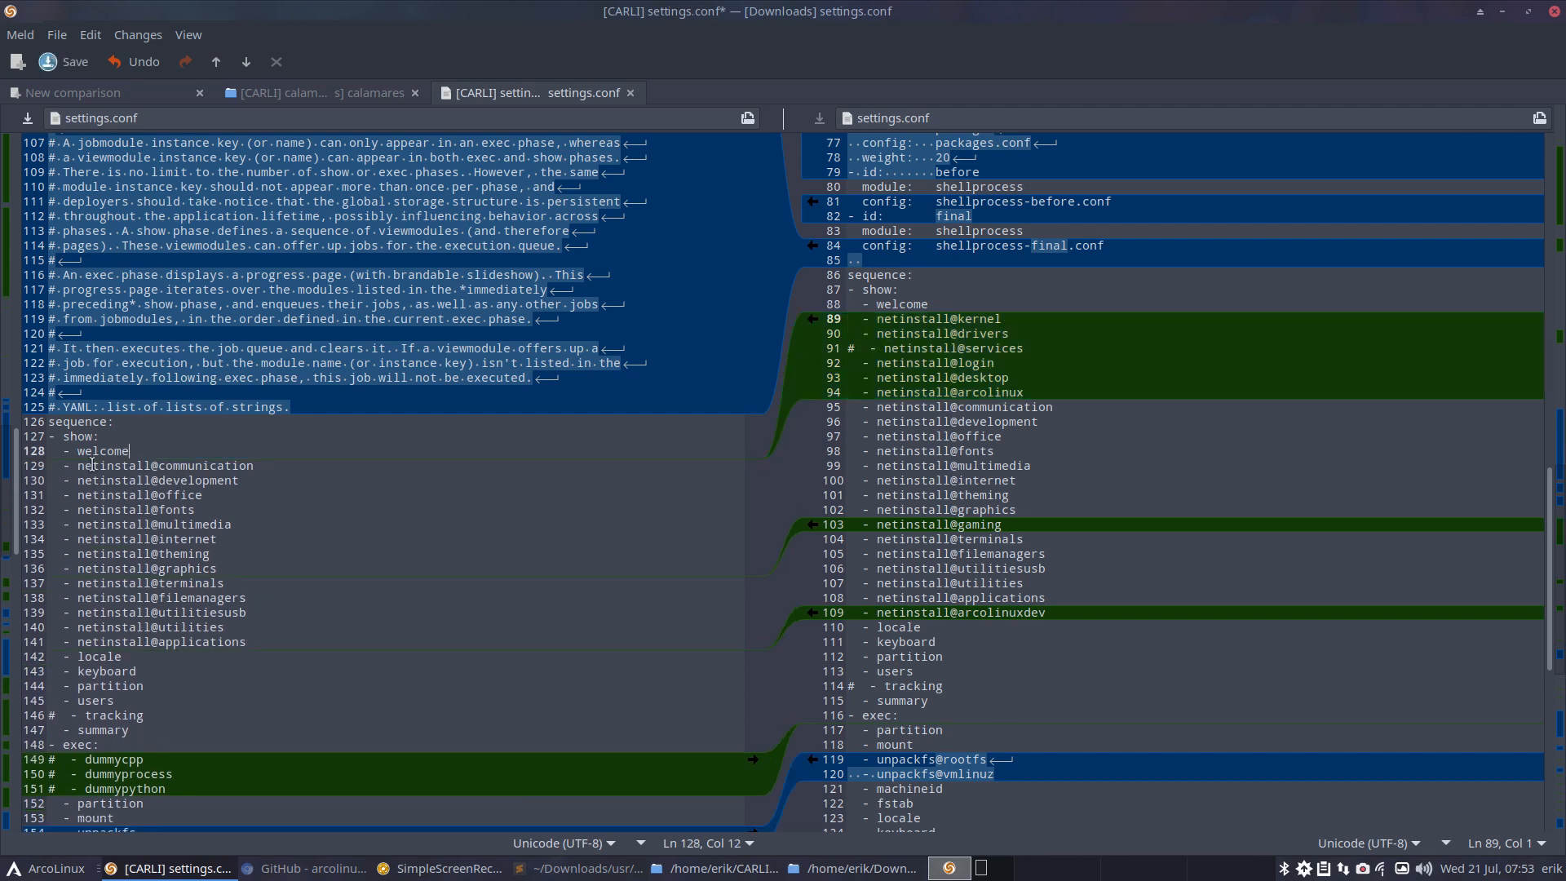
key(ctrl+s)
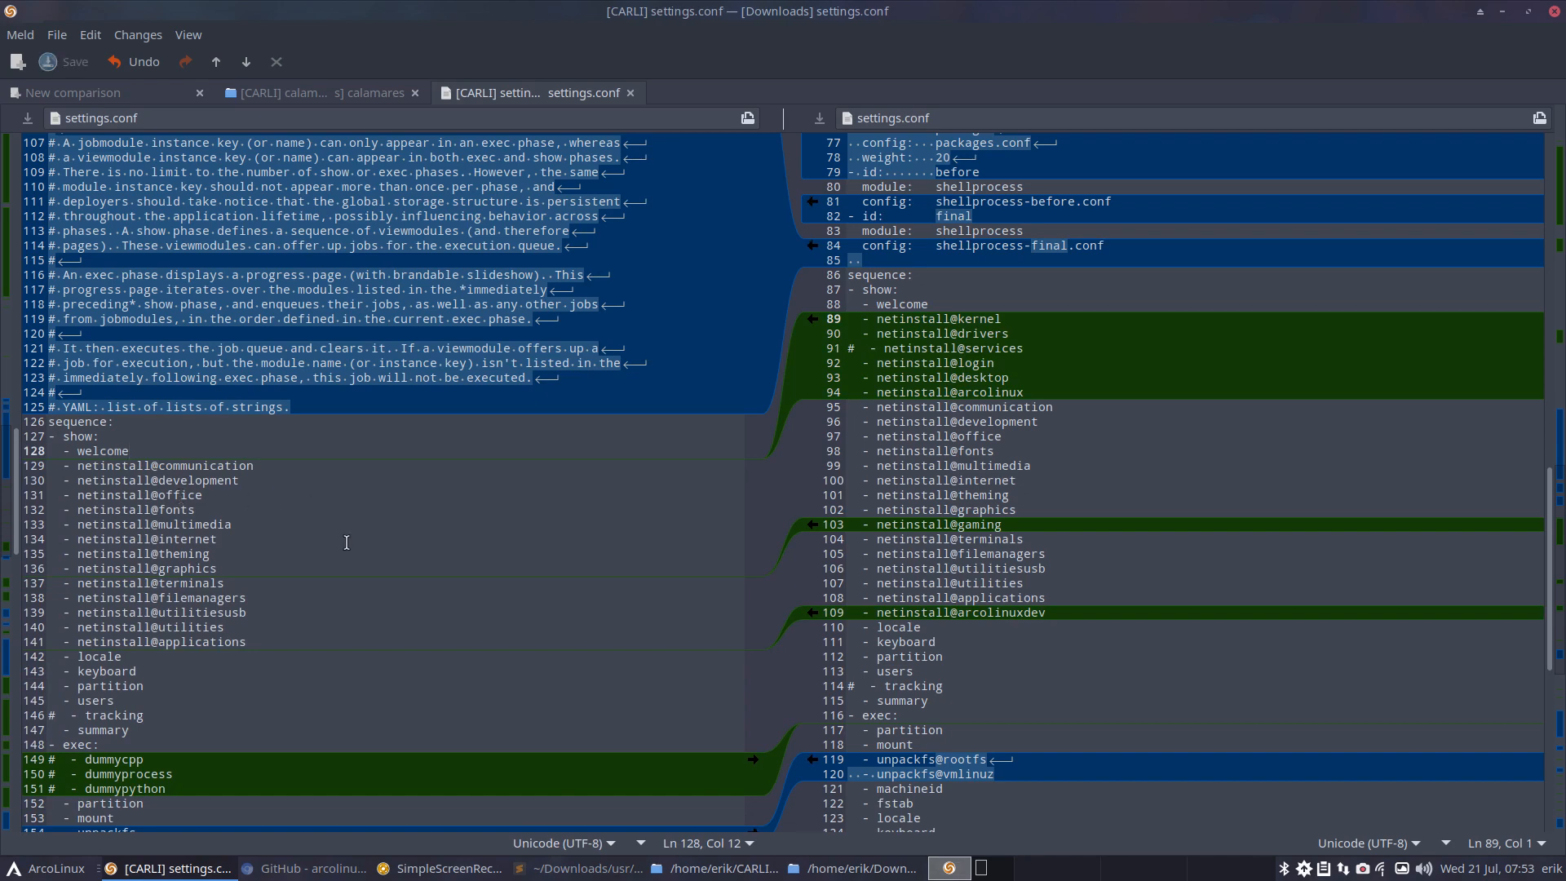
Open the modules folder of carli-calamares-config/etc/calamares in the file manager and tile it side by side with the settings.conf comparison
drag(786, 15, 1563, 392)
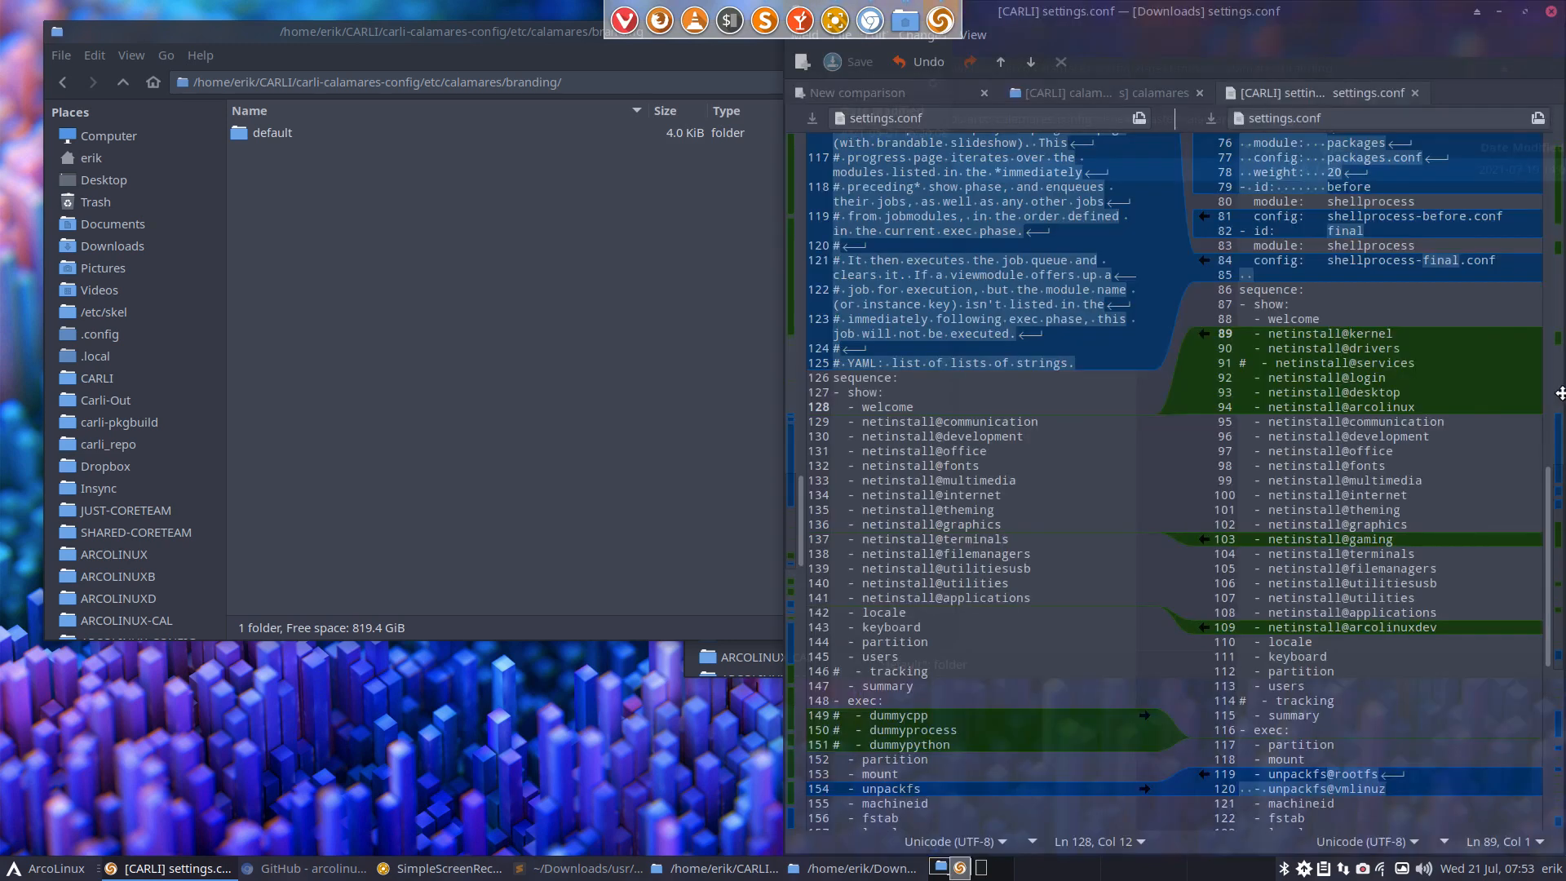
click(417, 236)
click(274, 134)
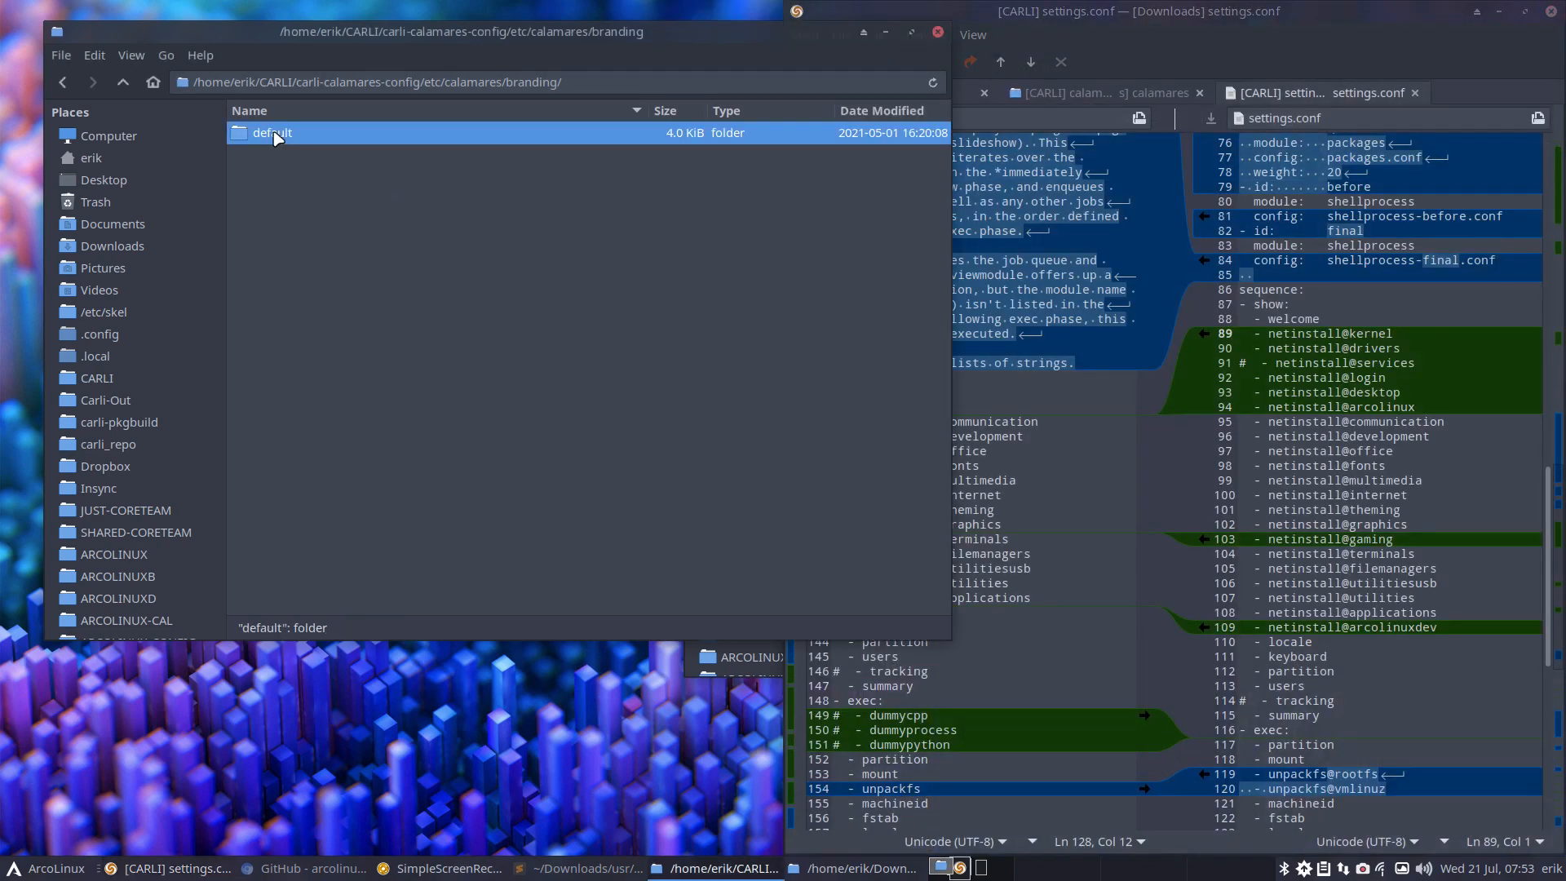
double_click(274, 134)
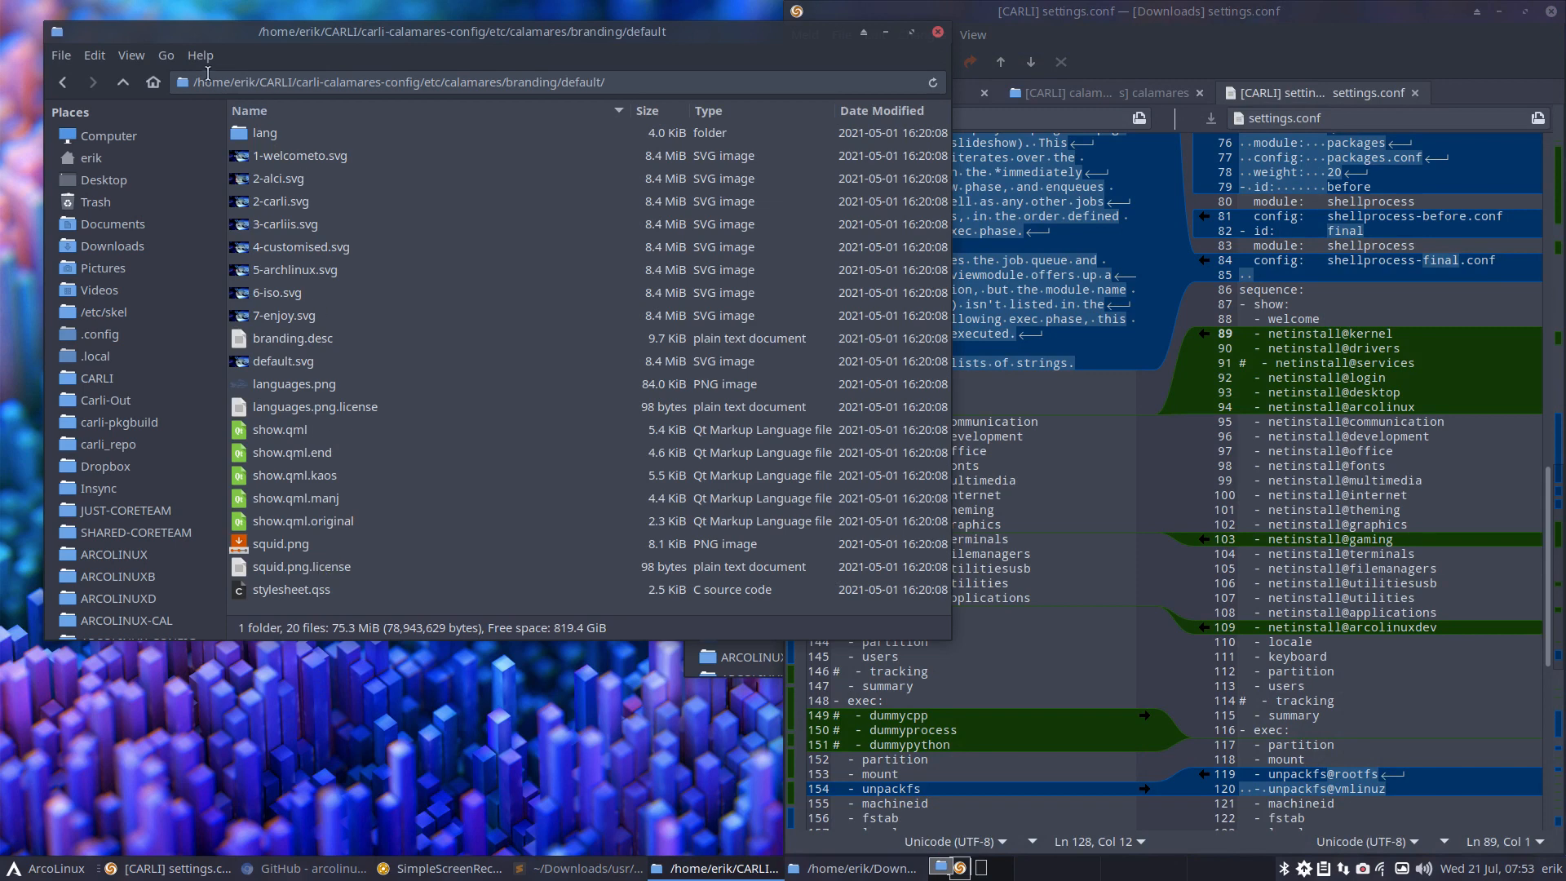
click(123, 83)
click(123, 82)
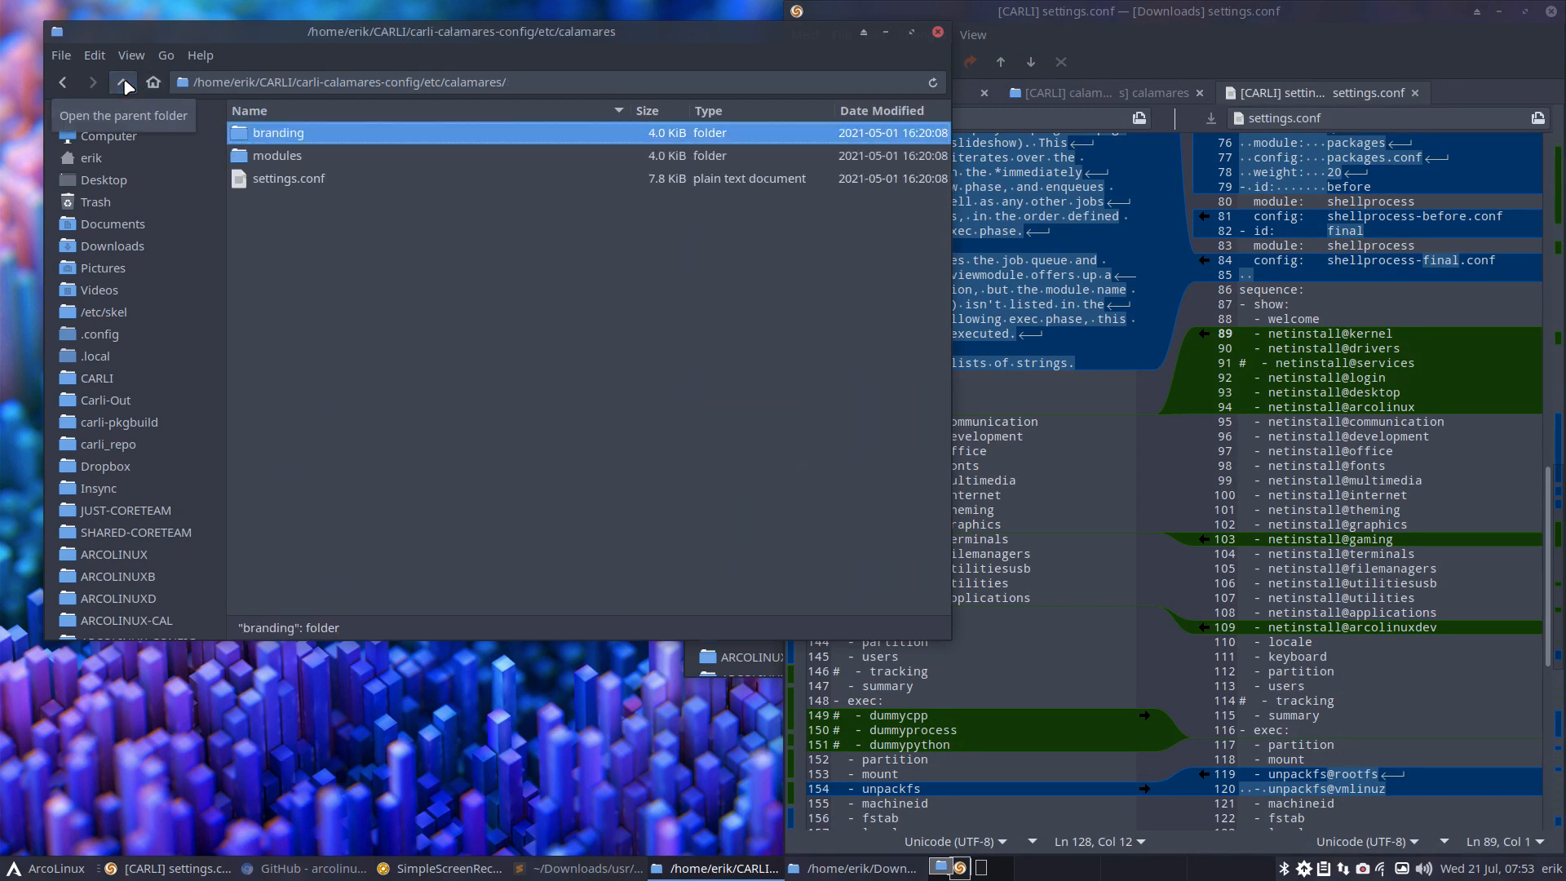
double_click(247, 160)
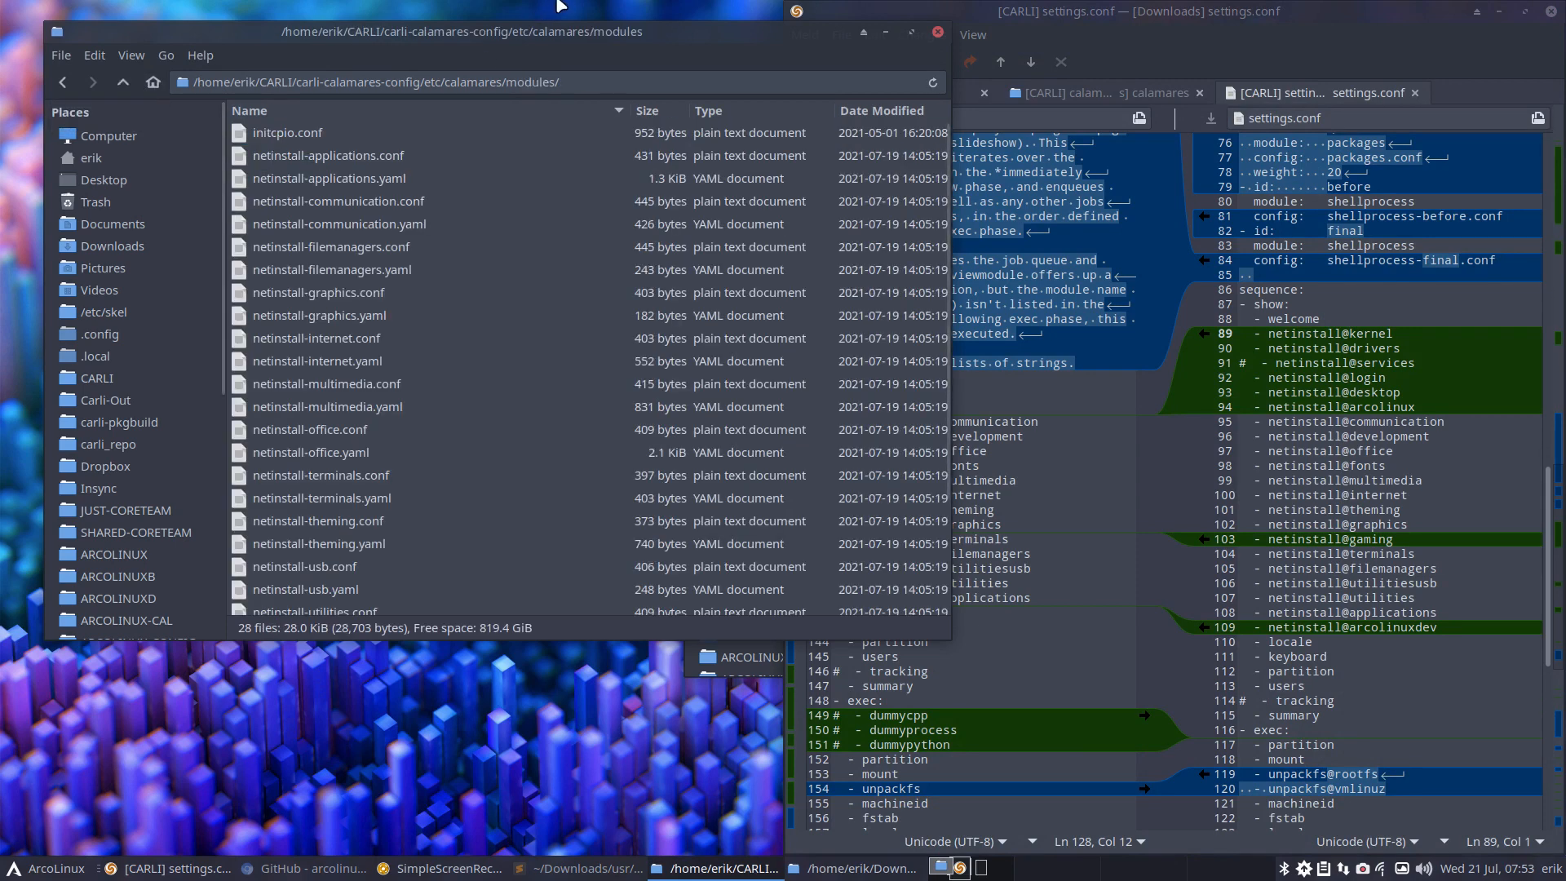
drag(539, 39, 0, 244)
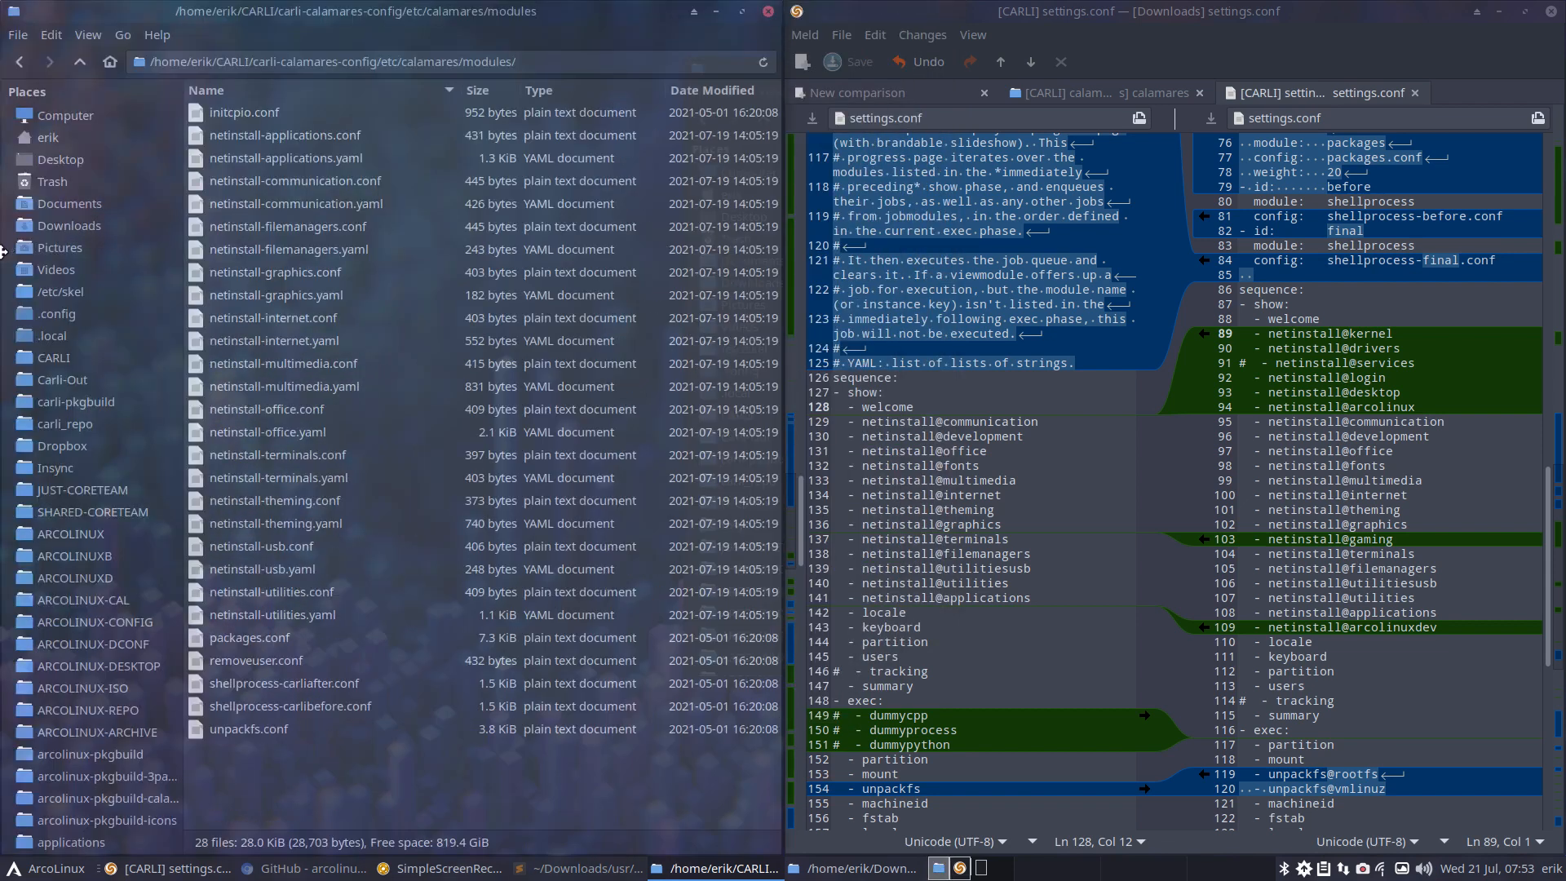
Move the netinstall@applications entry directly below welcome in the CARLI show sequence, matching the file order in the modules folder
click(352, 136)
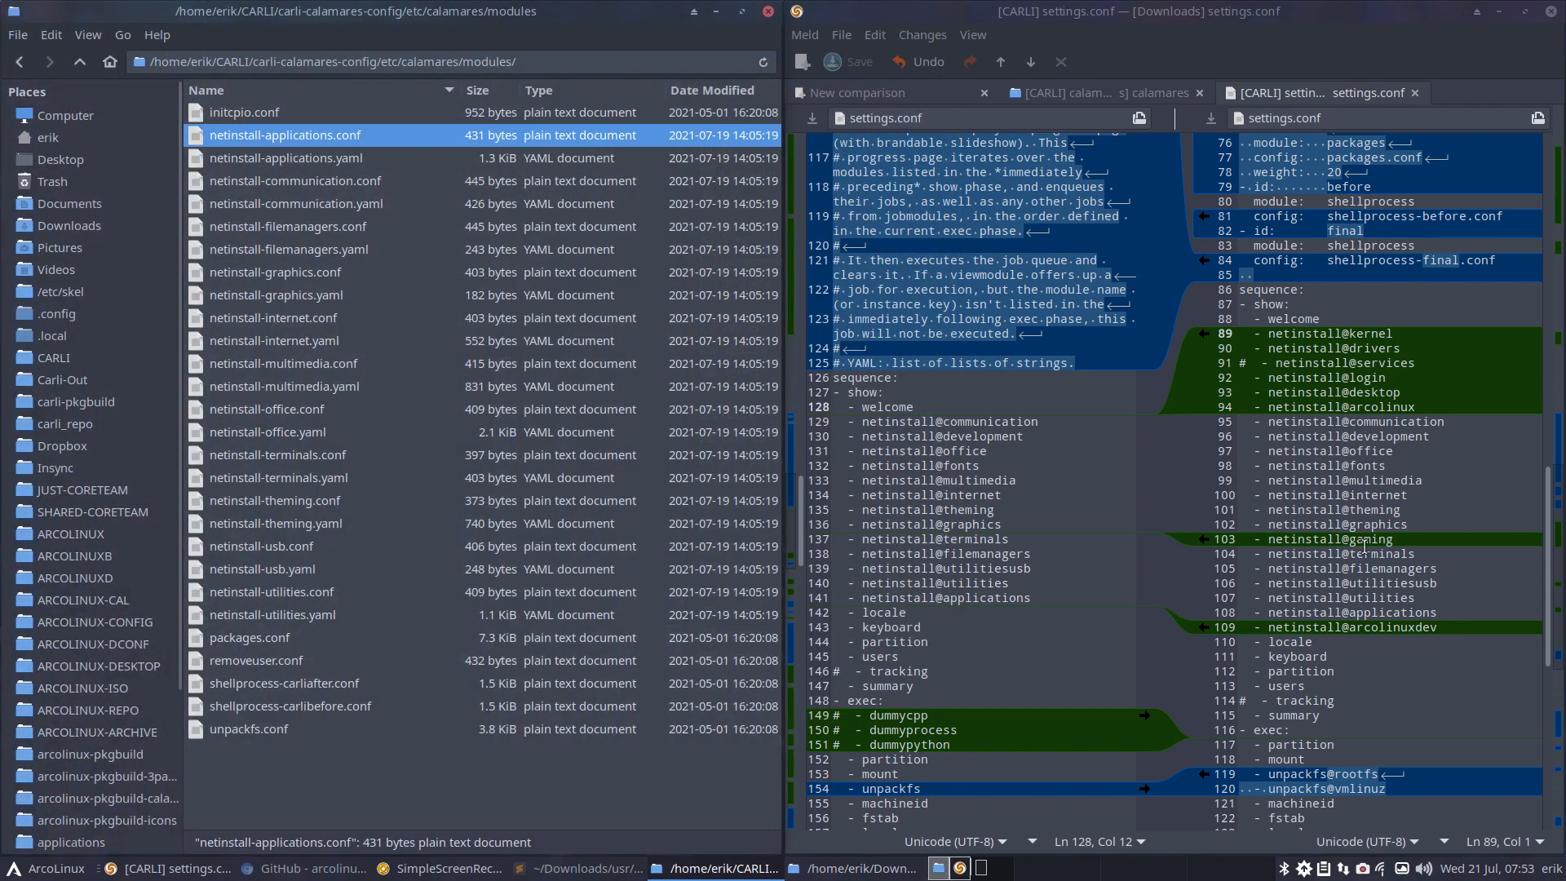
drag(1443, 614, 1305, 614)
drag(1036, 597, 809, 600)
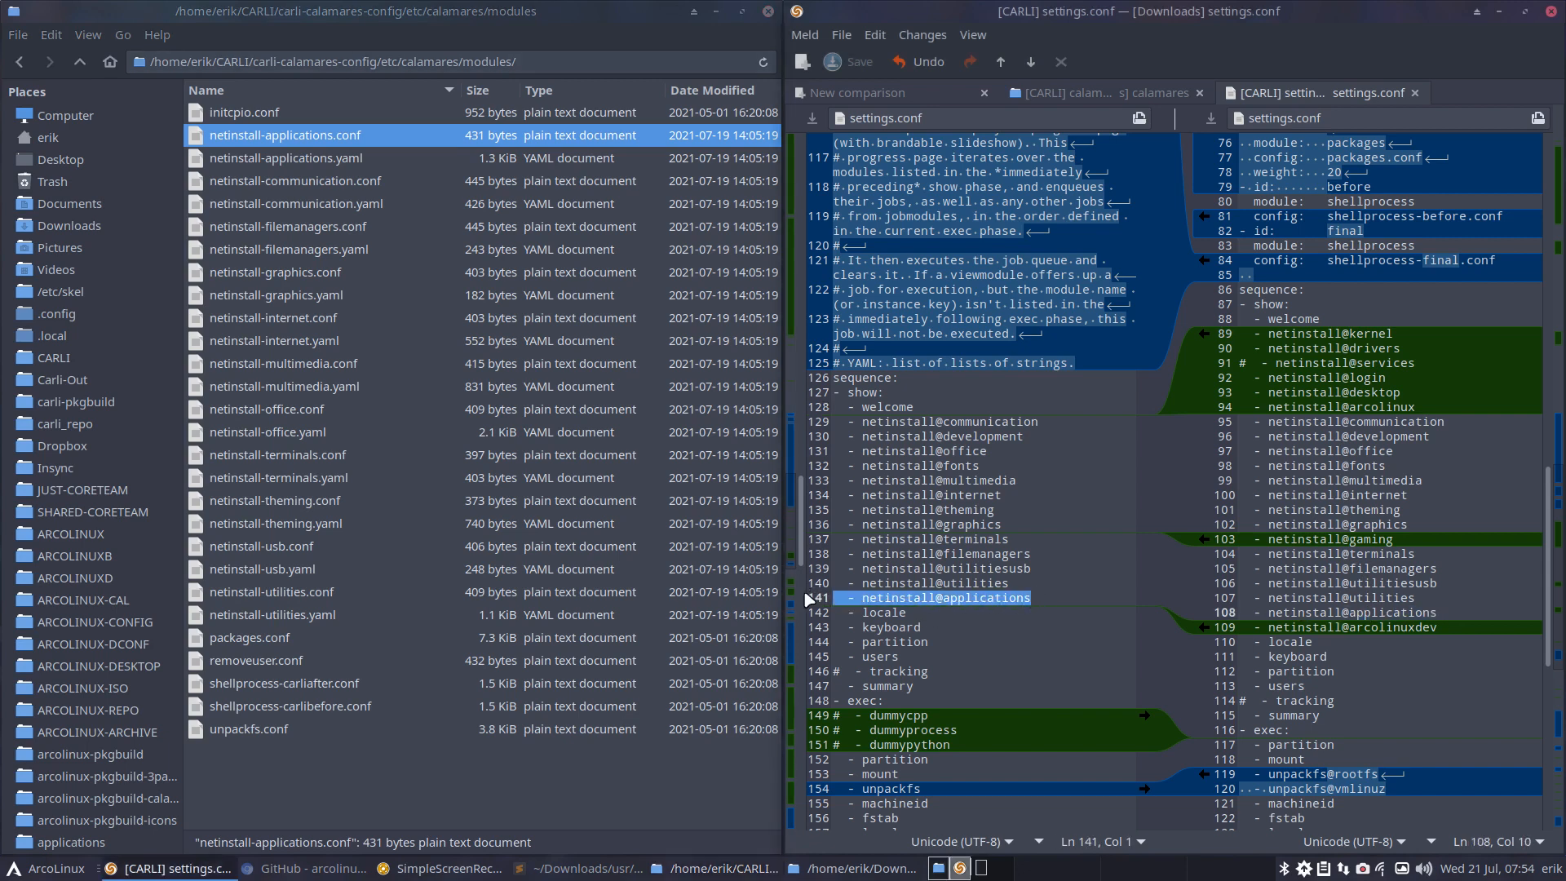
key(ctrl+x)
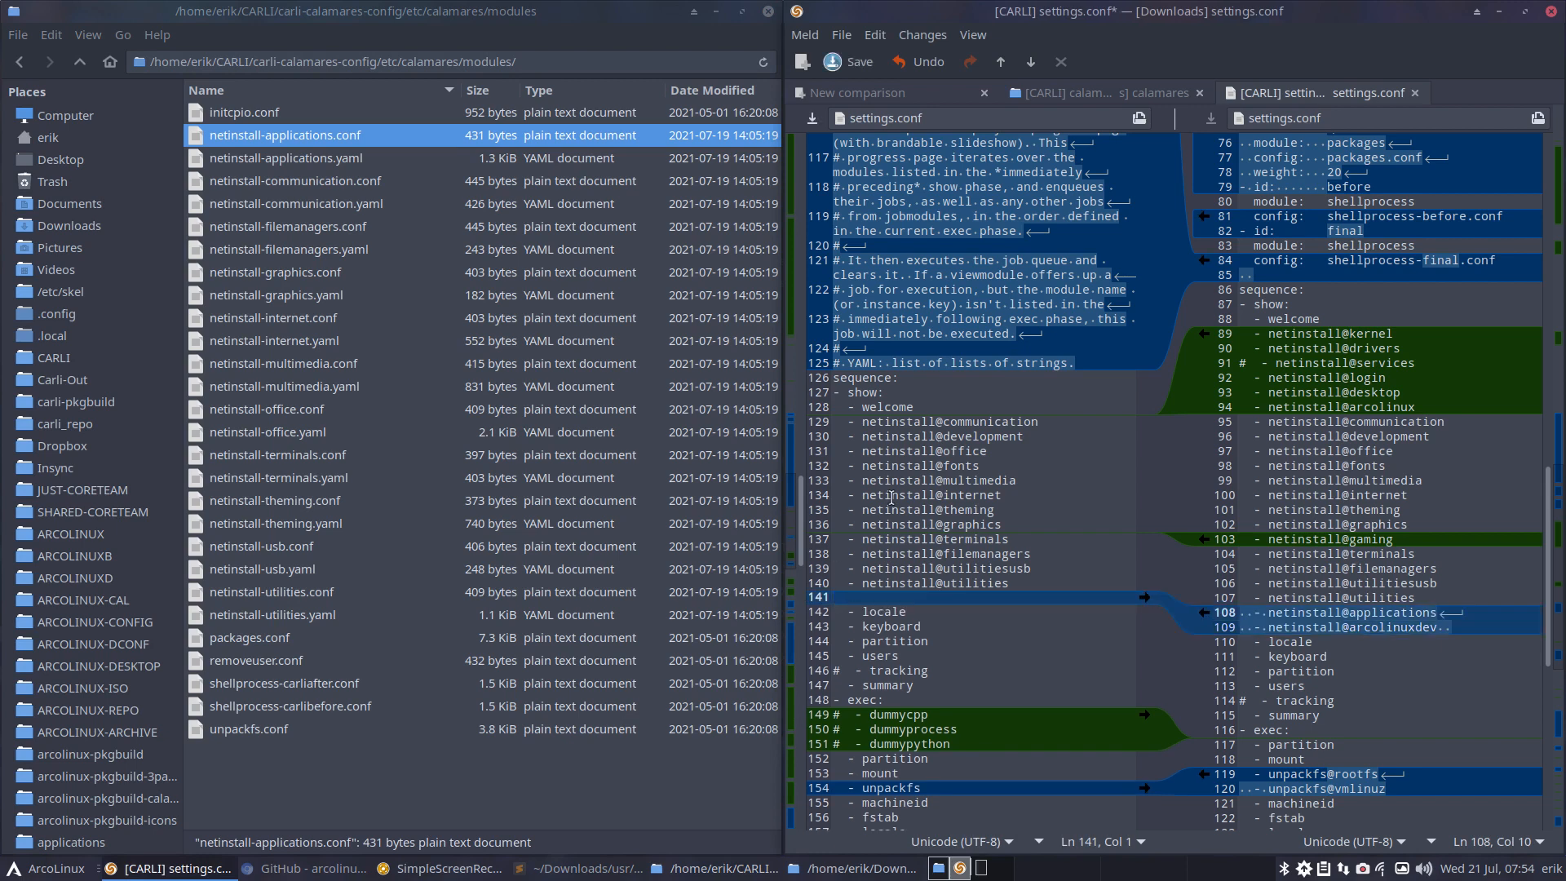
click(928, 407)
key(Return)
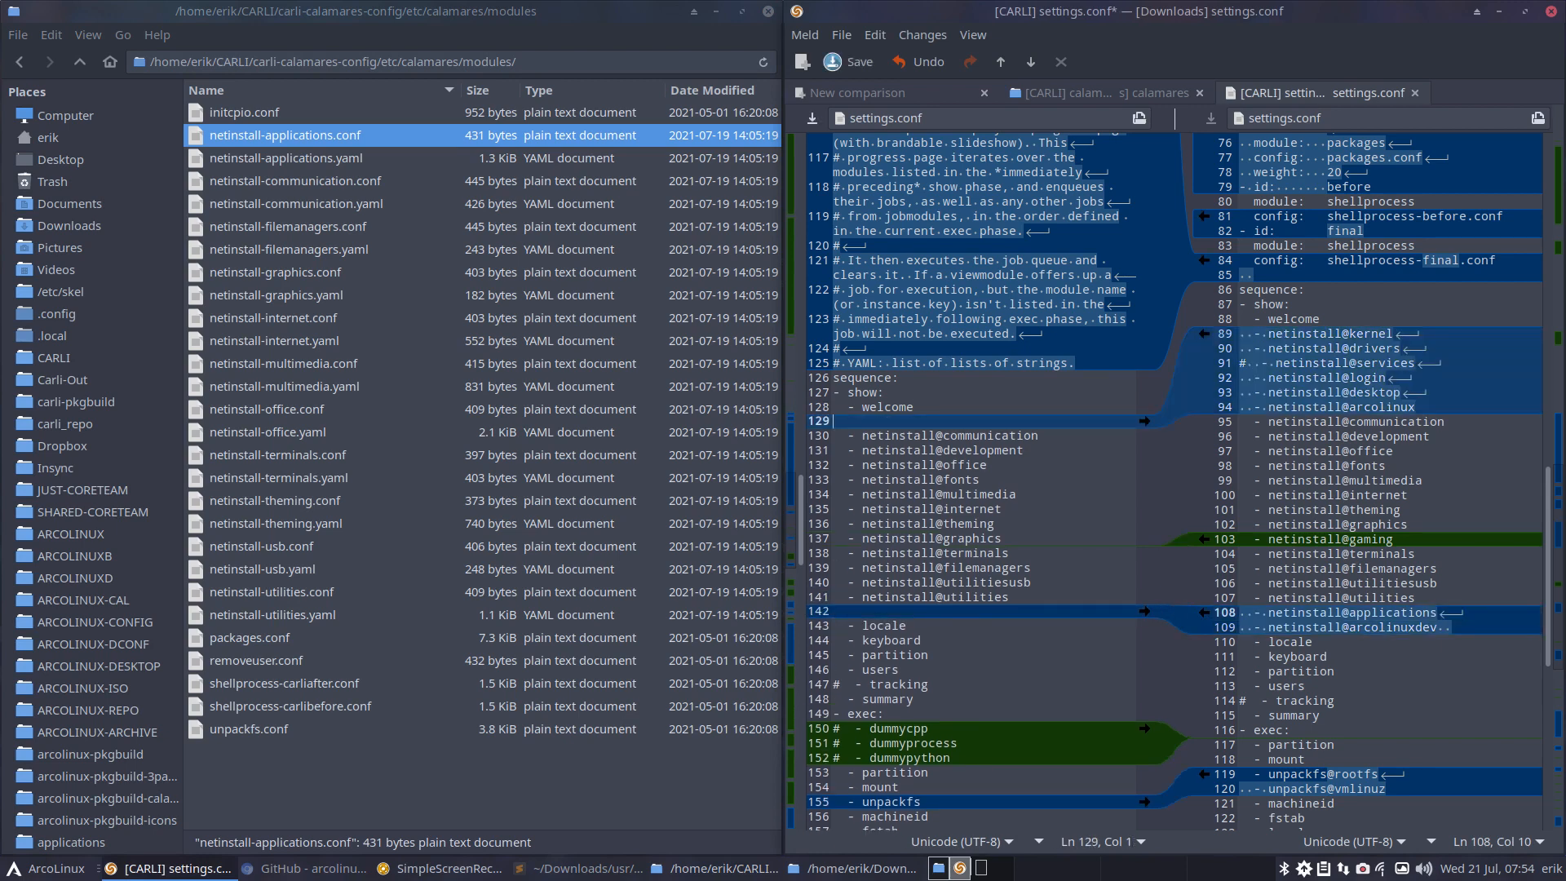
key(ctrl+v)
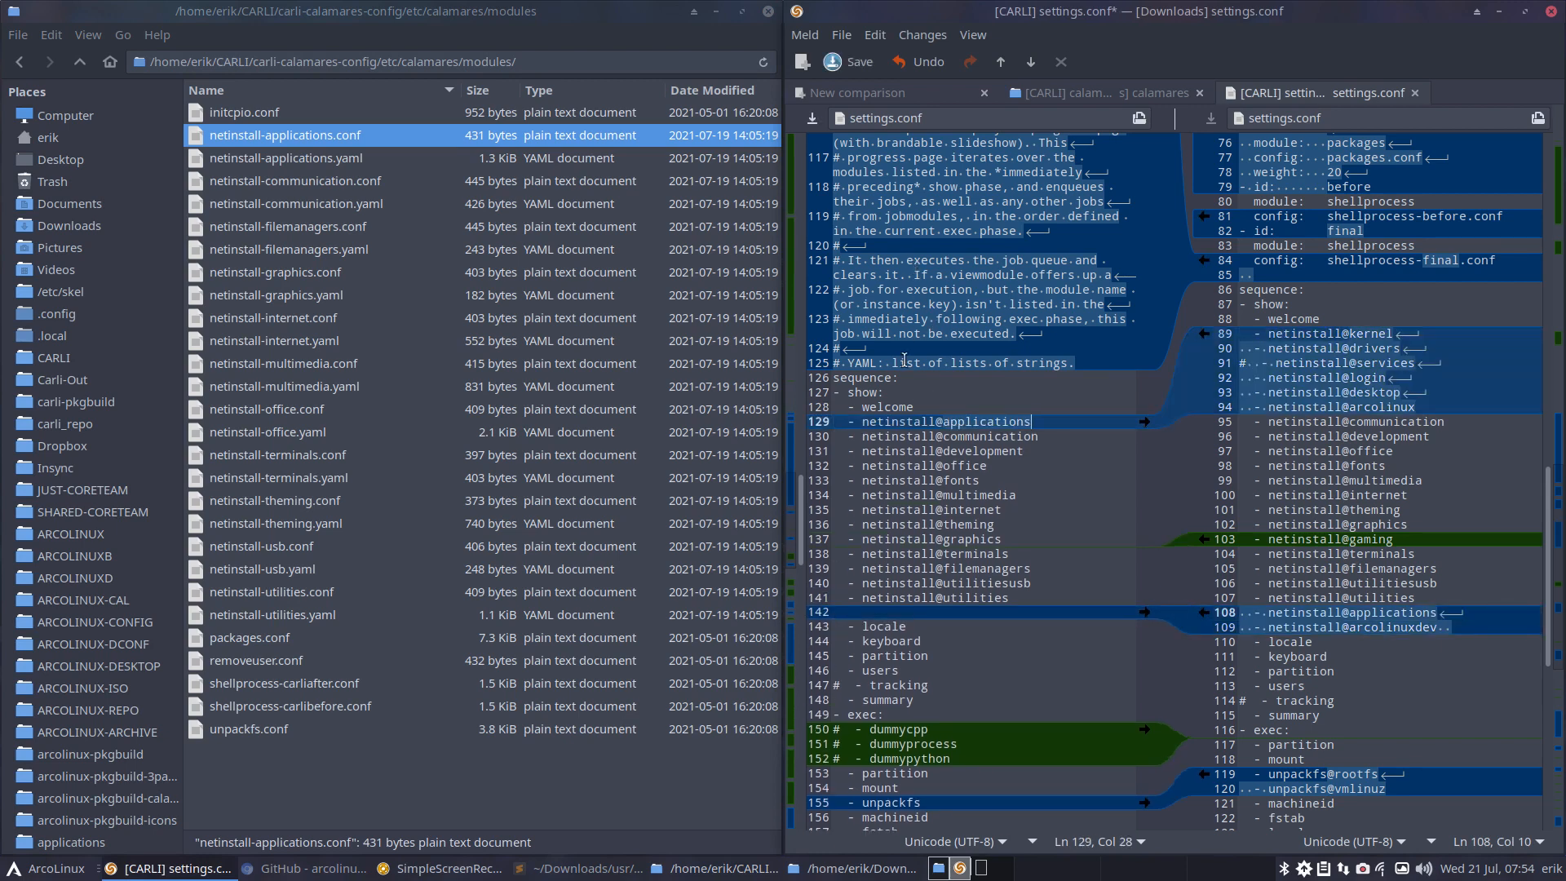
Move the netinstall@filemanagers entry directly below netinstall@communication in the CARLI show sequence
click(991, 437)
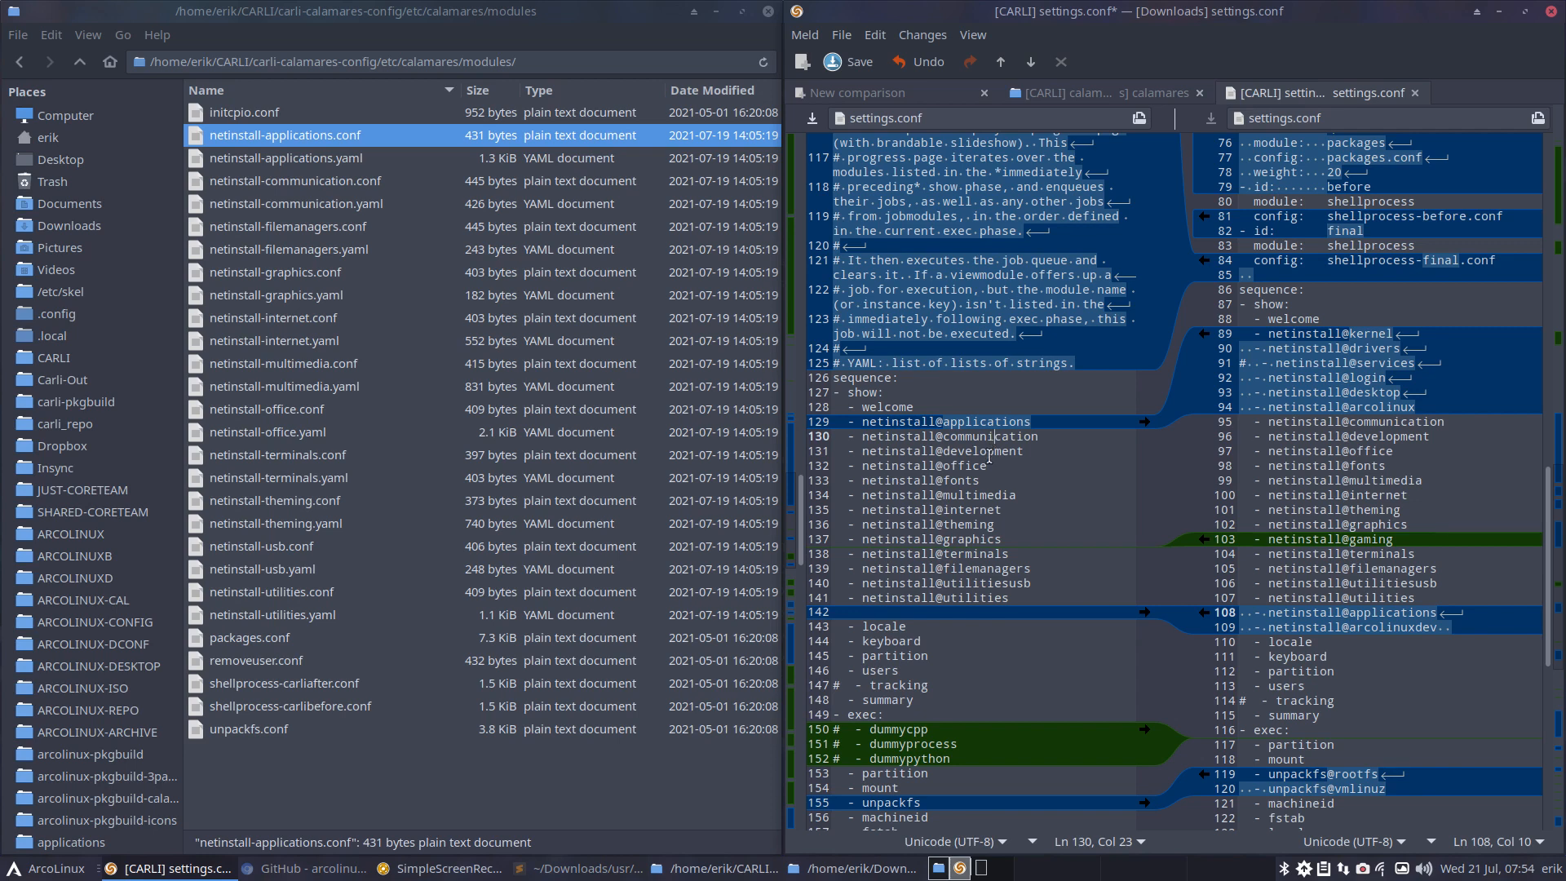
drag(1047, 569, 754, 577)
key(BackSpace)
key(Up)
key(Up)
key(Up)
key(Up)
key(Up)
key(Up)
key(Up)
key(Up)
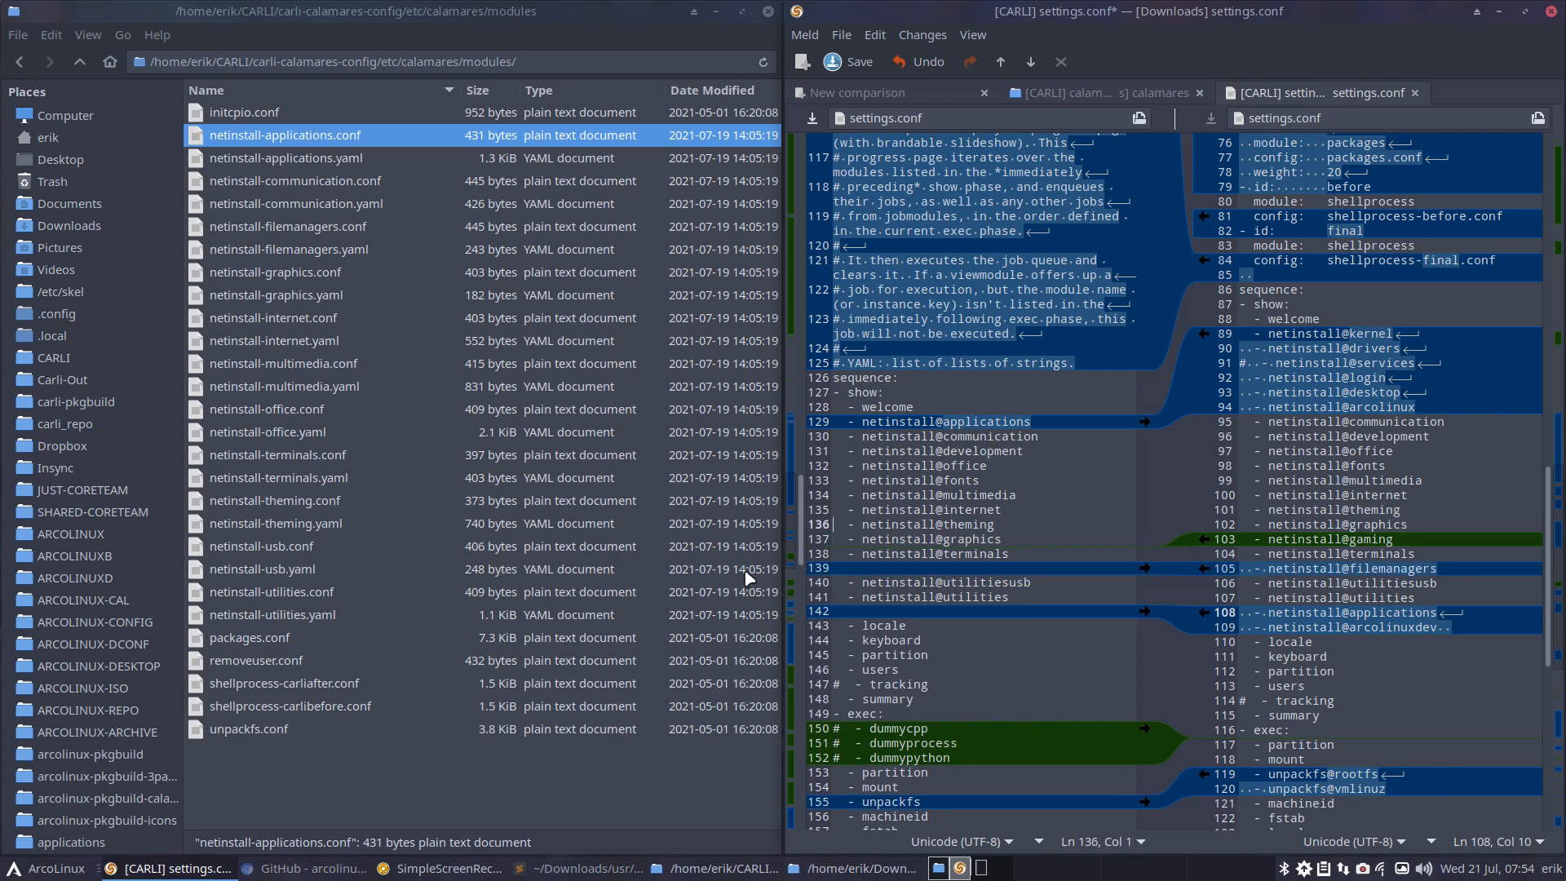
key(Return)
key(Up)
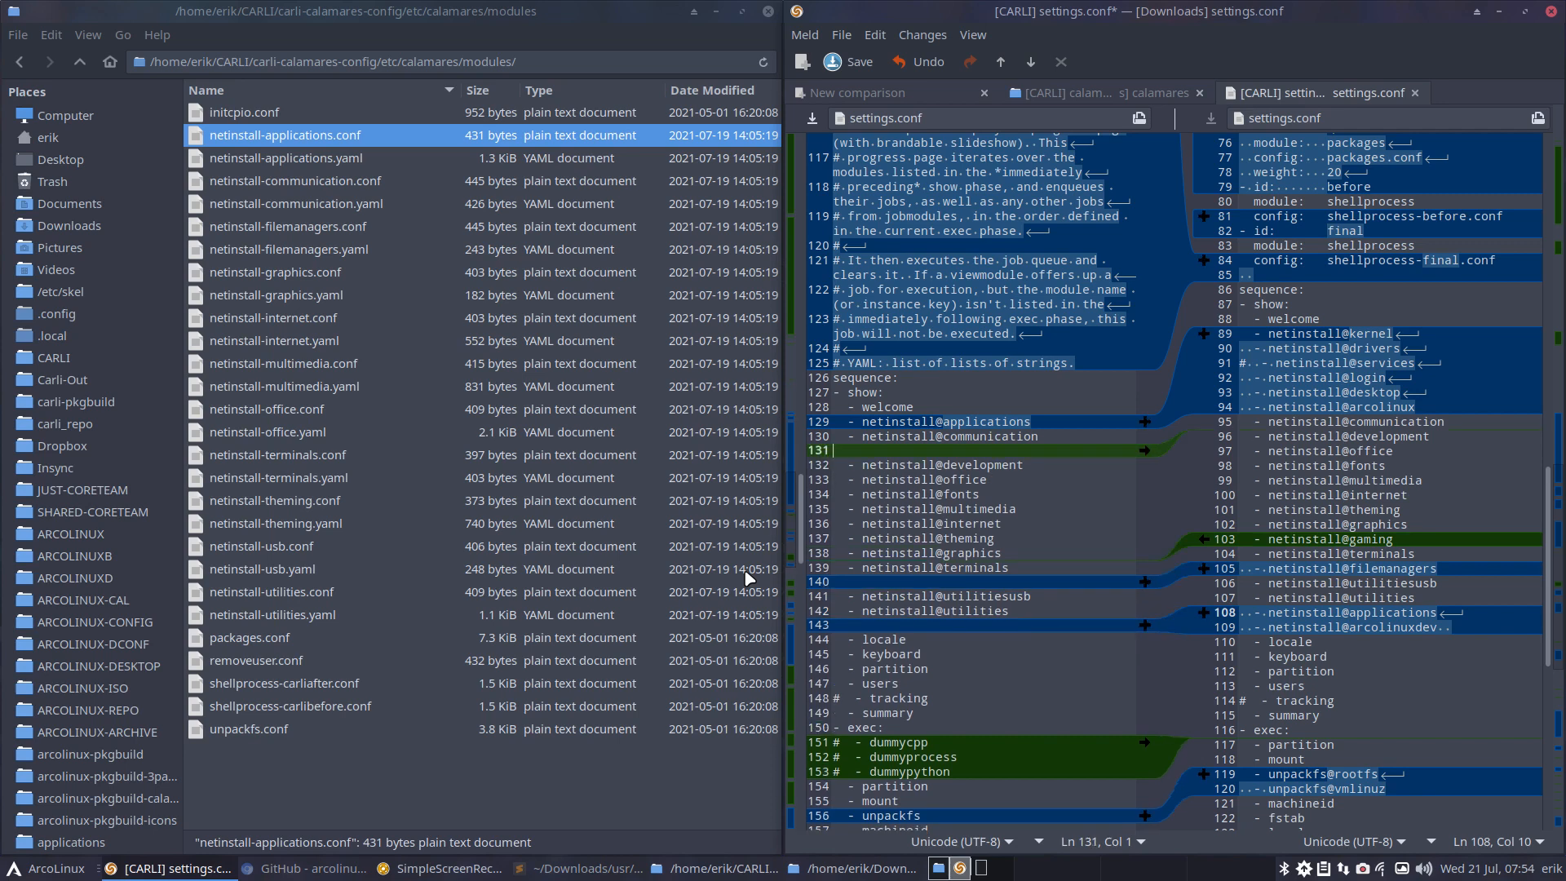
key(ctrl+v)
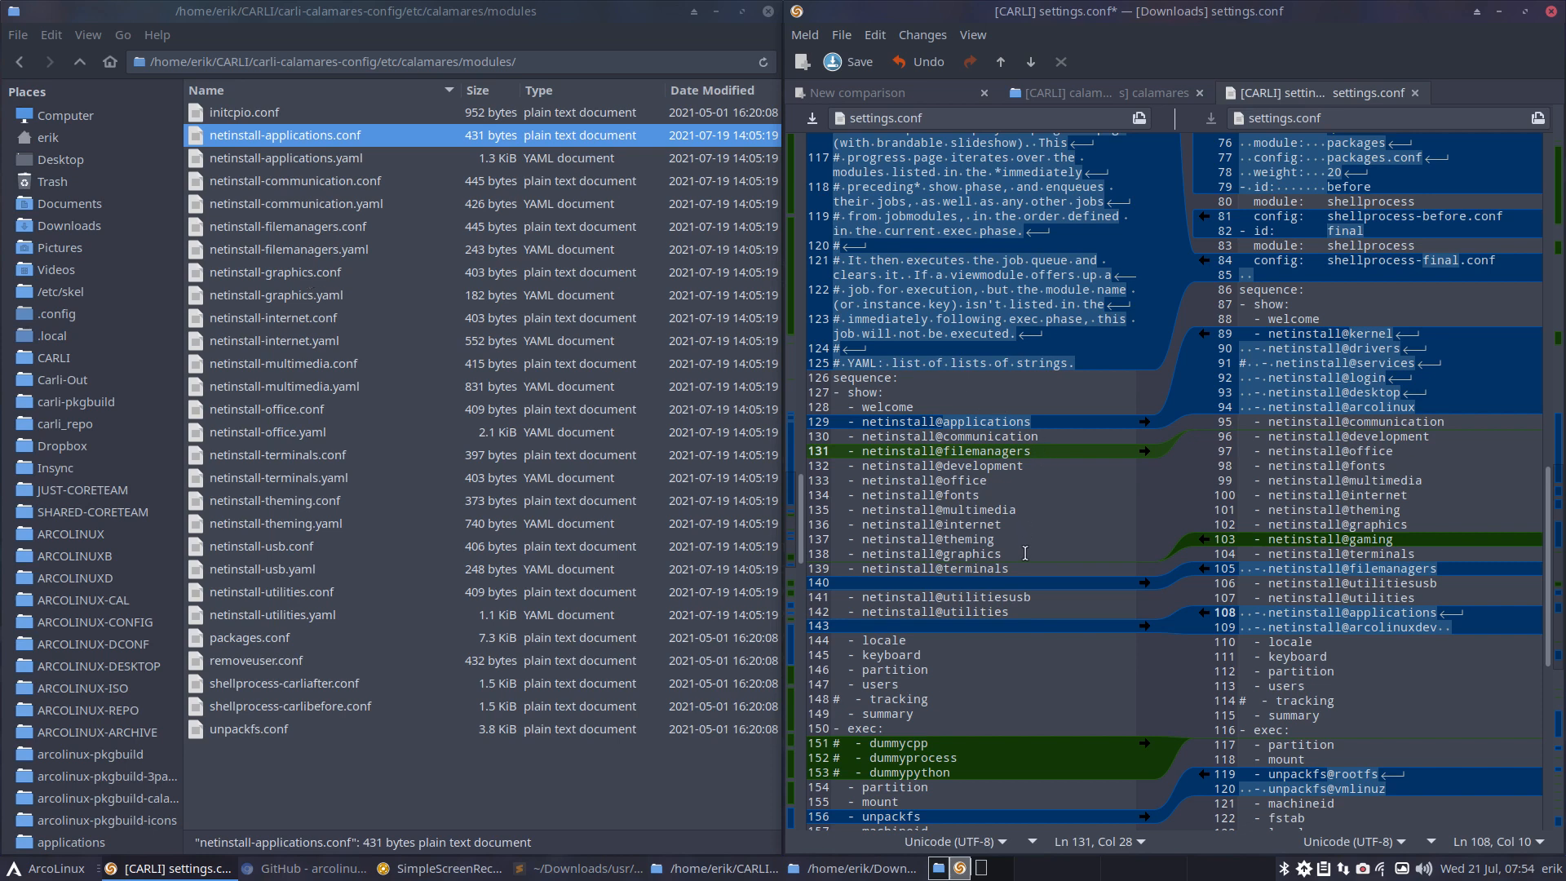
Move the netinstall@graphics entry directly below netinstall@filemanagers in the CARLI show sequence
drag(1025, 553, 821, 555)
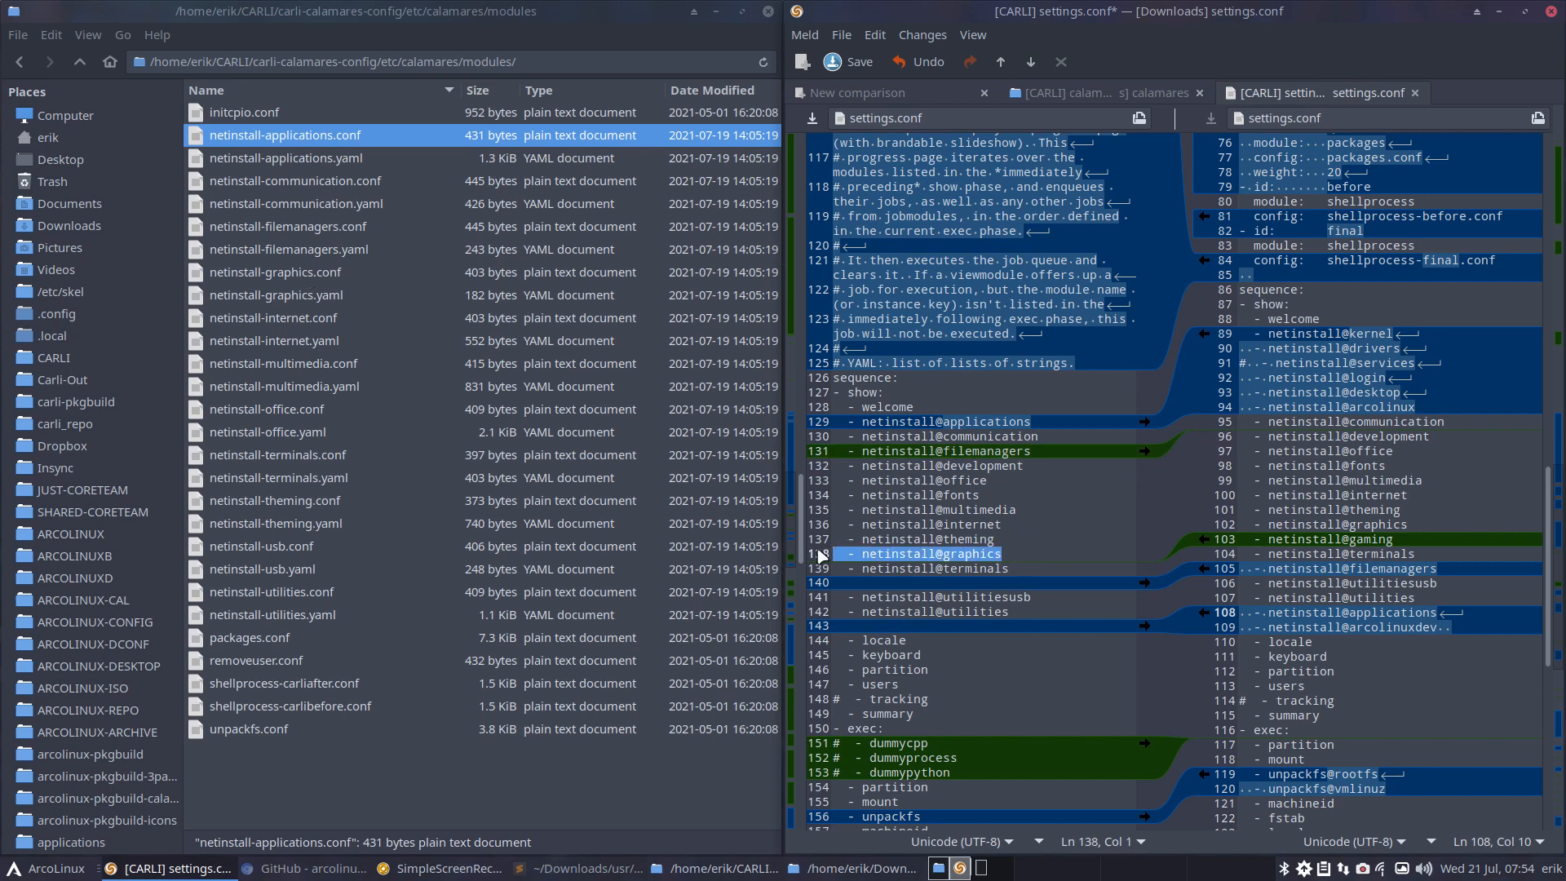
key(Delete)
key(Up)
key(Up)
key(Up)
key(Up)
key(Up)
key(Up)
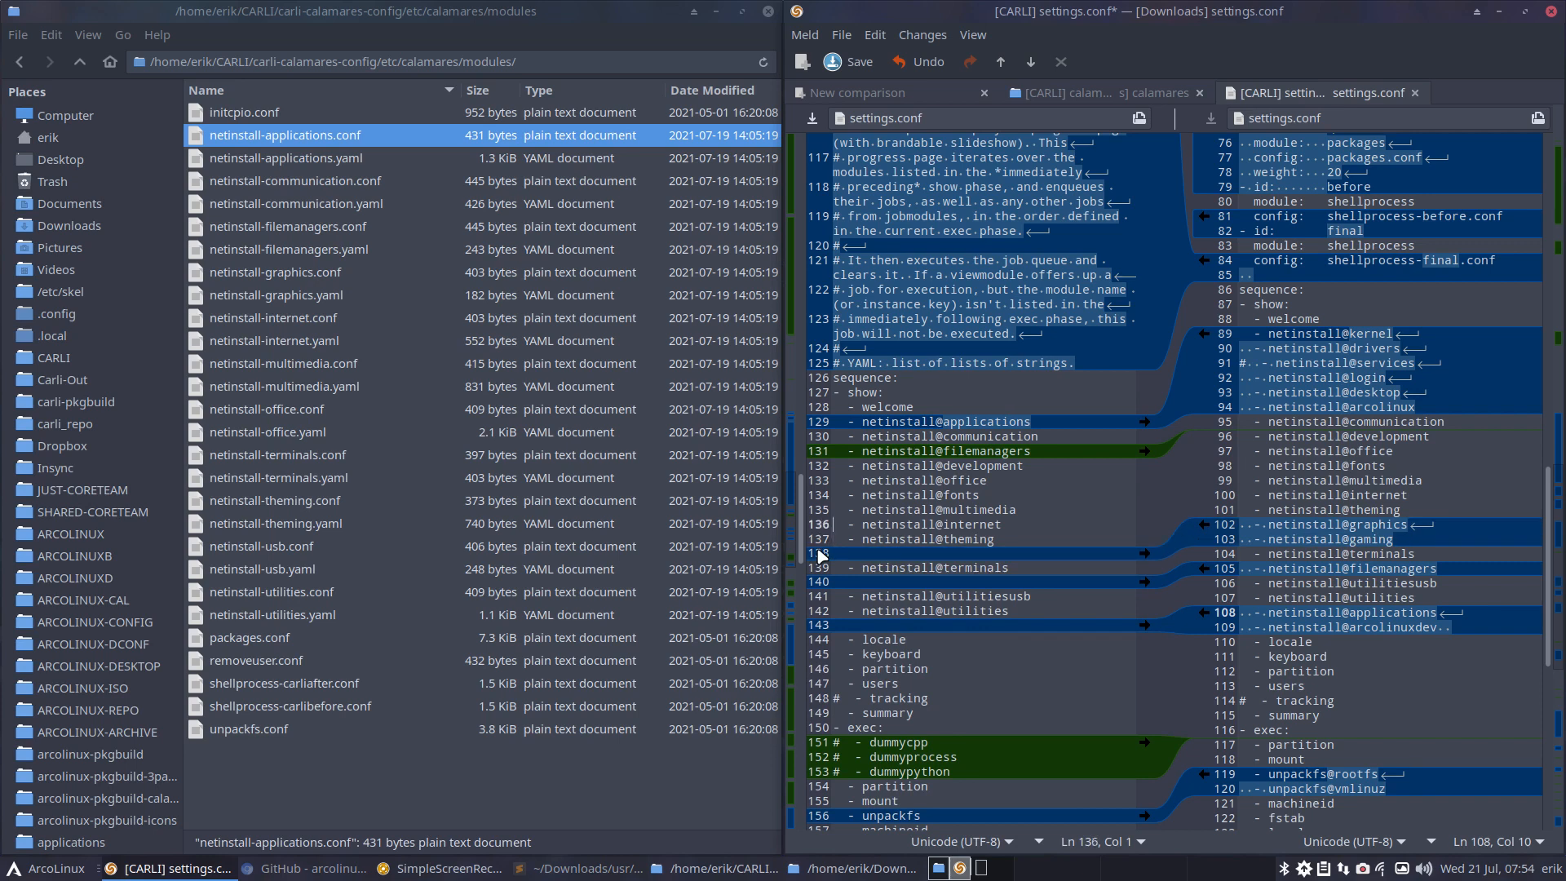
key(Return)
key(Up)
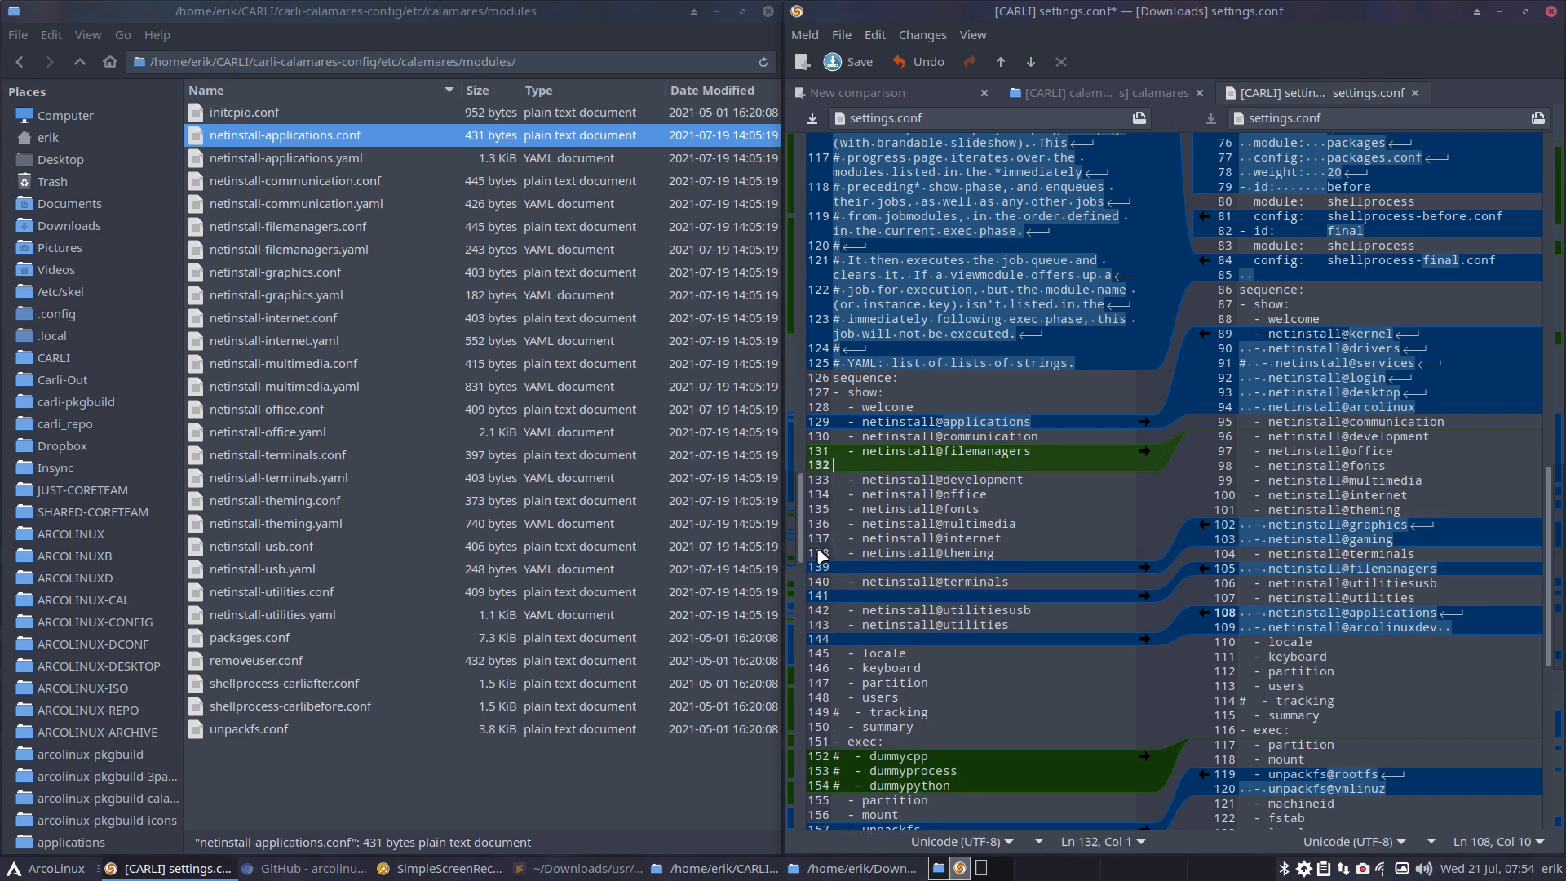
key(ctrl+v)
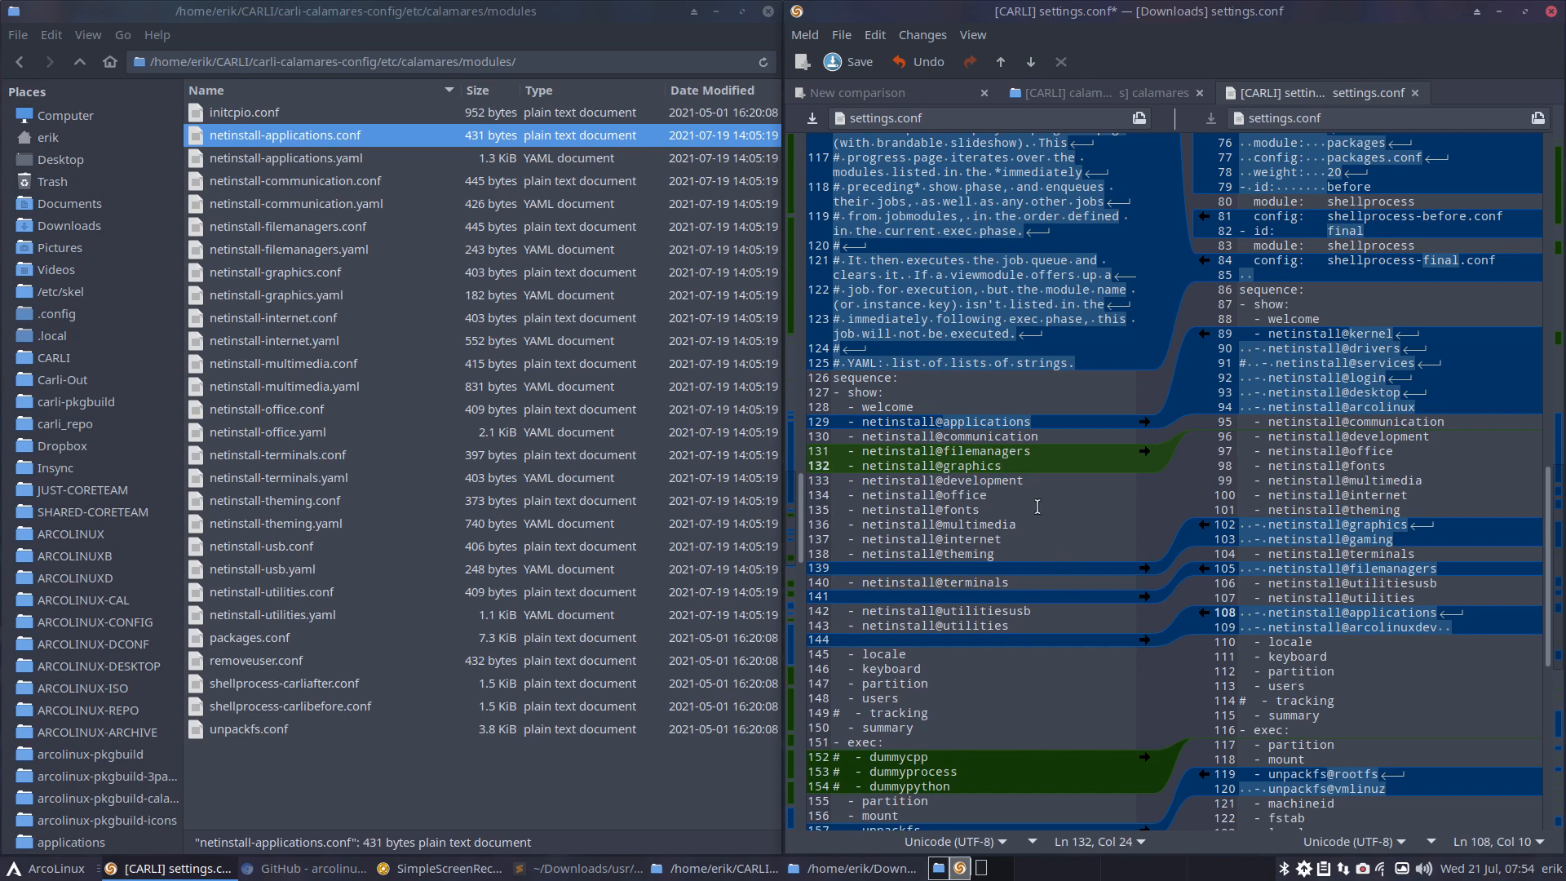
Delete the netinstall@development entry and its blank line from the CARLI show sequence
click(812, 481)
key(BackSpace)
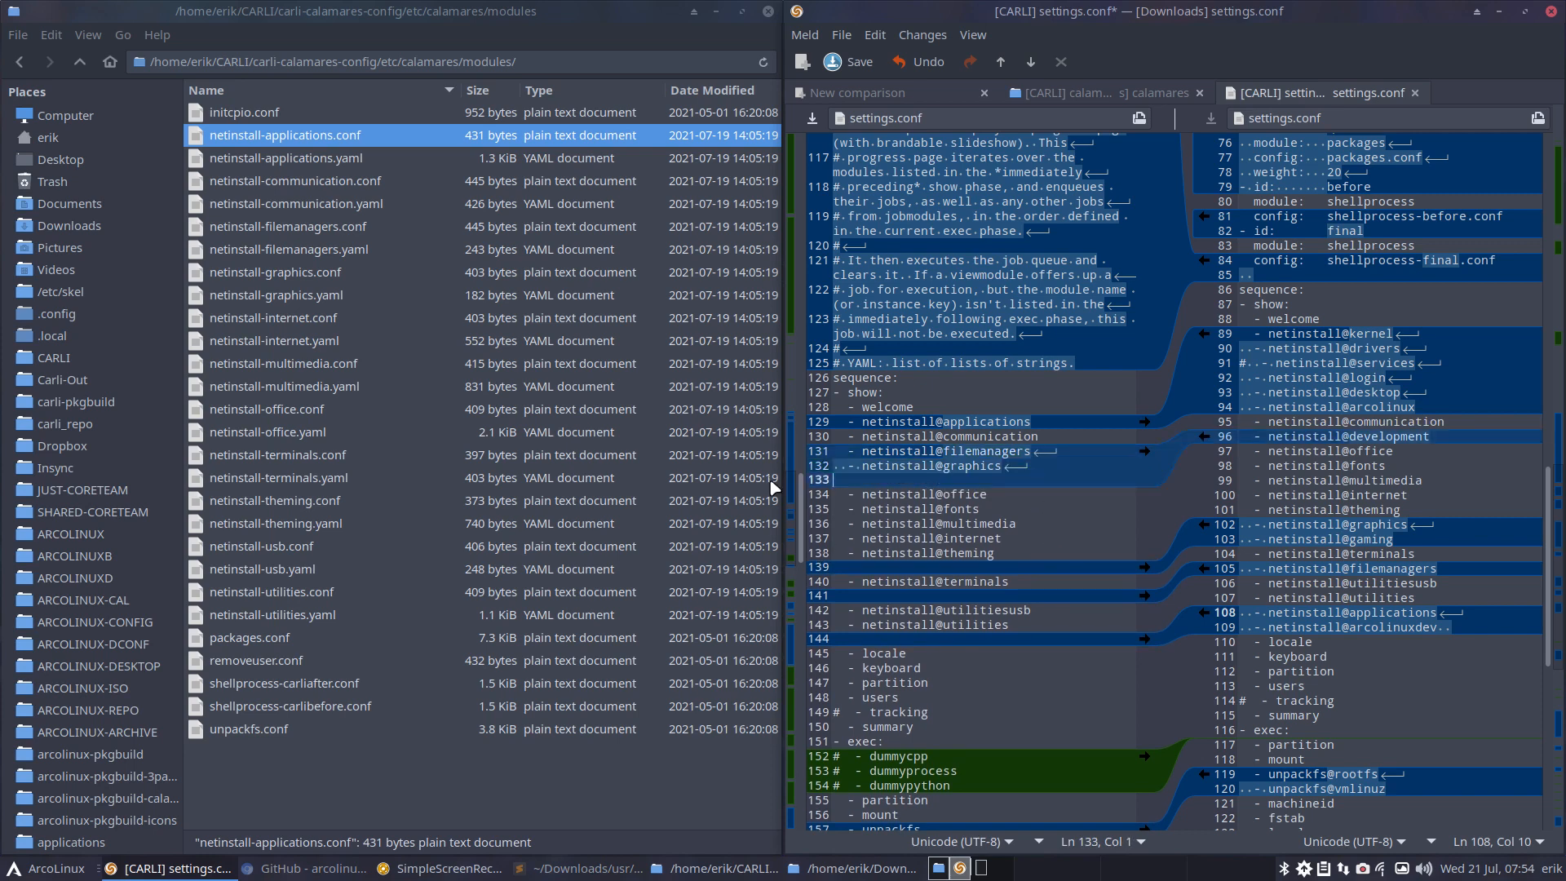
key(BackSpace)
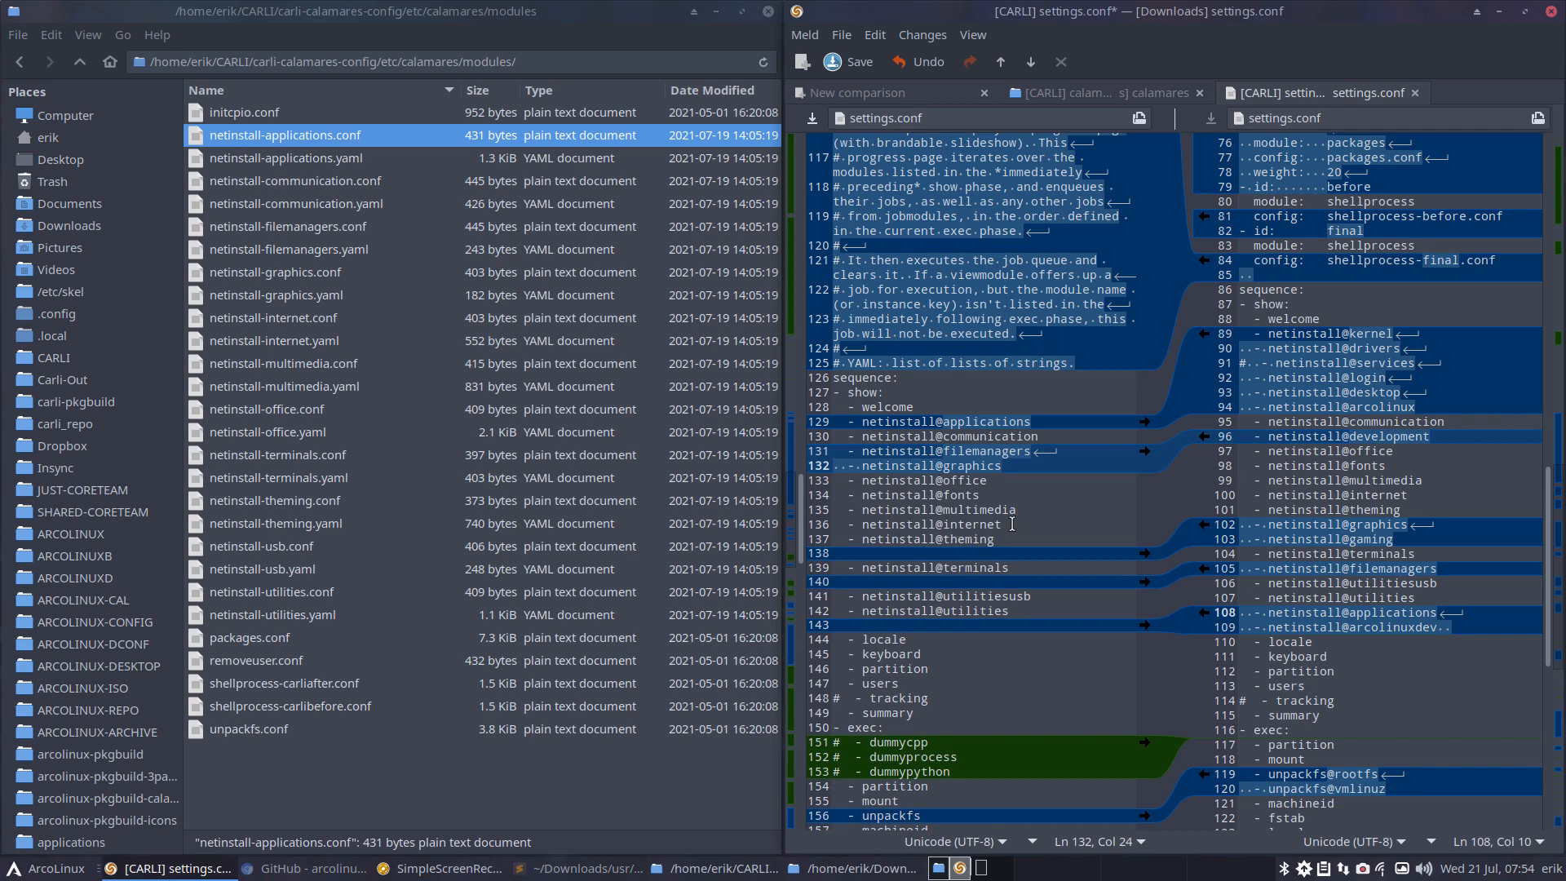
Move the netinstall@internet entry directly below netinstall@graphics in the CARLI show sequence
drag(1003, 525, 790, 526)
key(BackSpace)
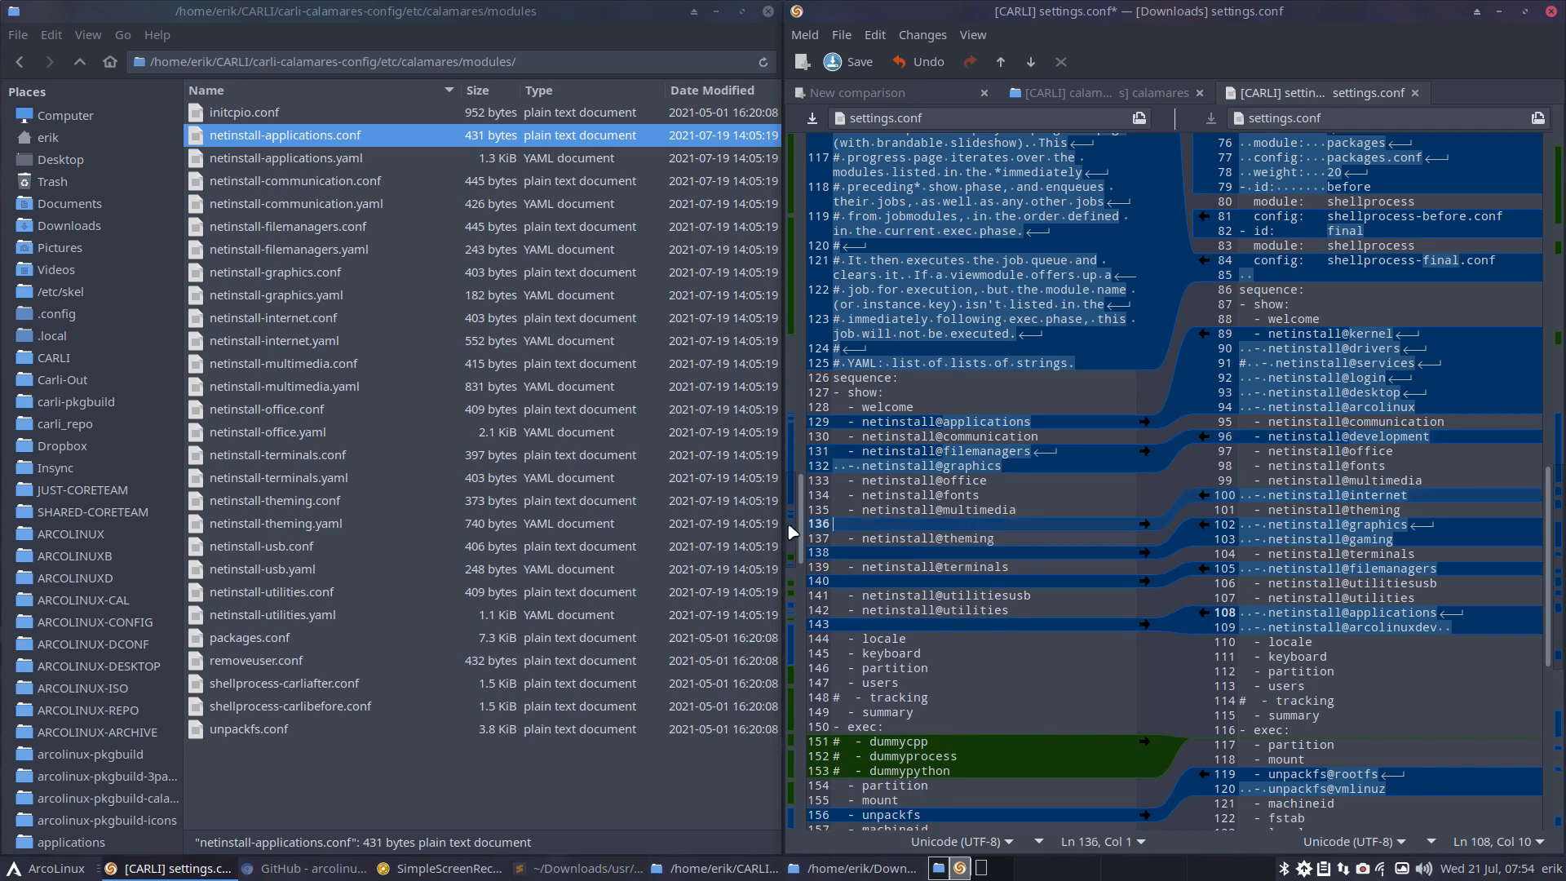
key(Up)
key(Up)
key(Up)
key(Return)
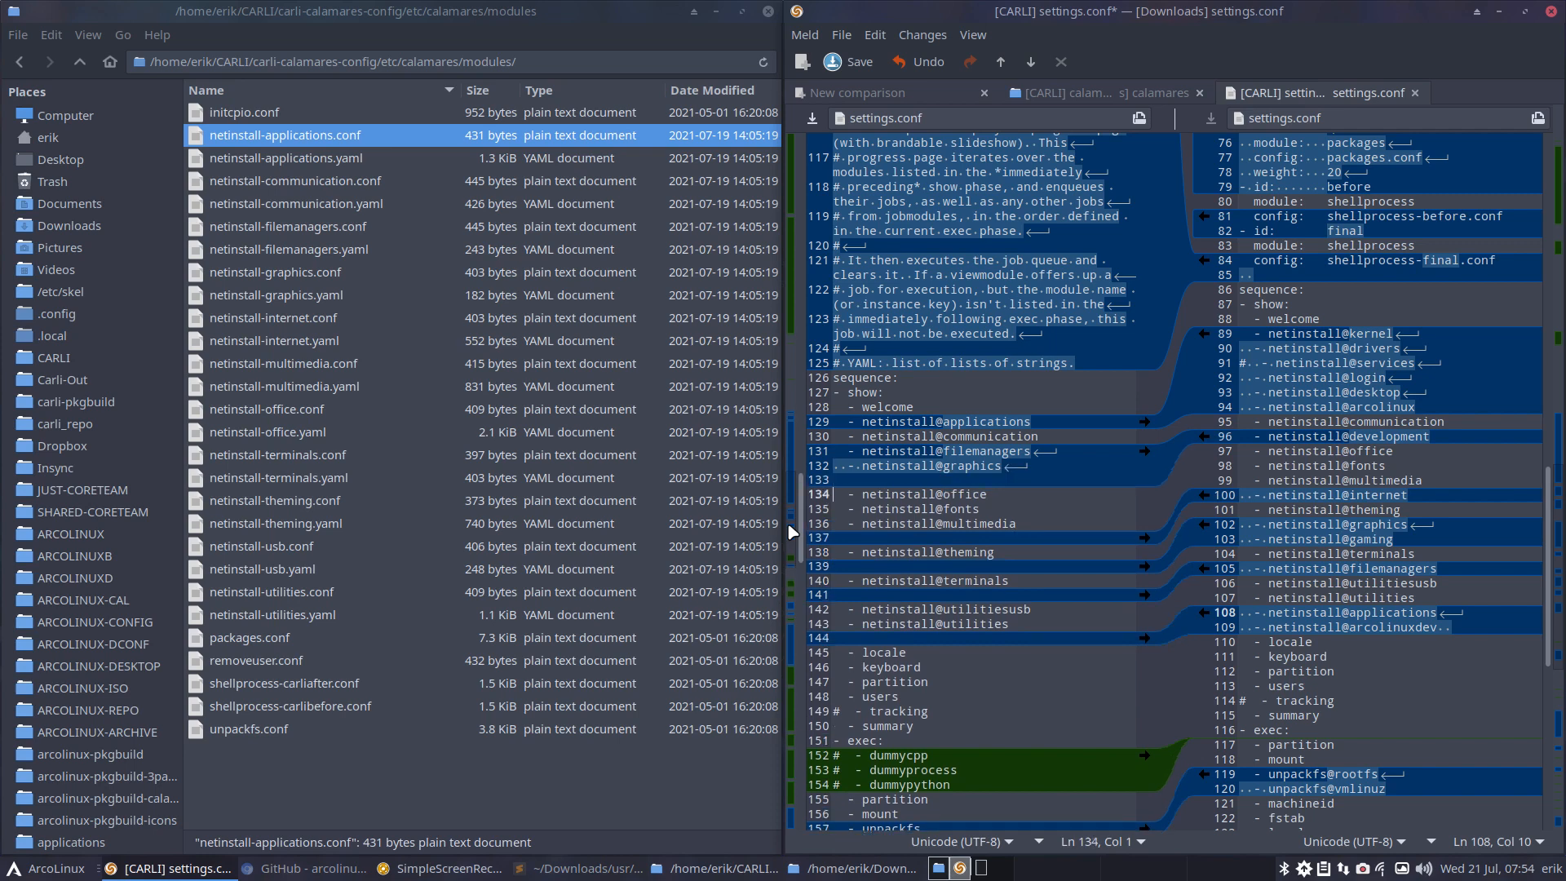
key(Up)
key(ctrl+v)
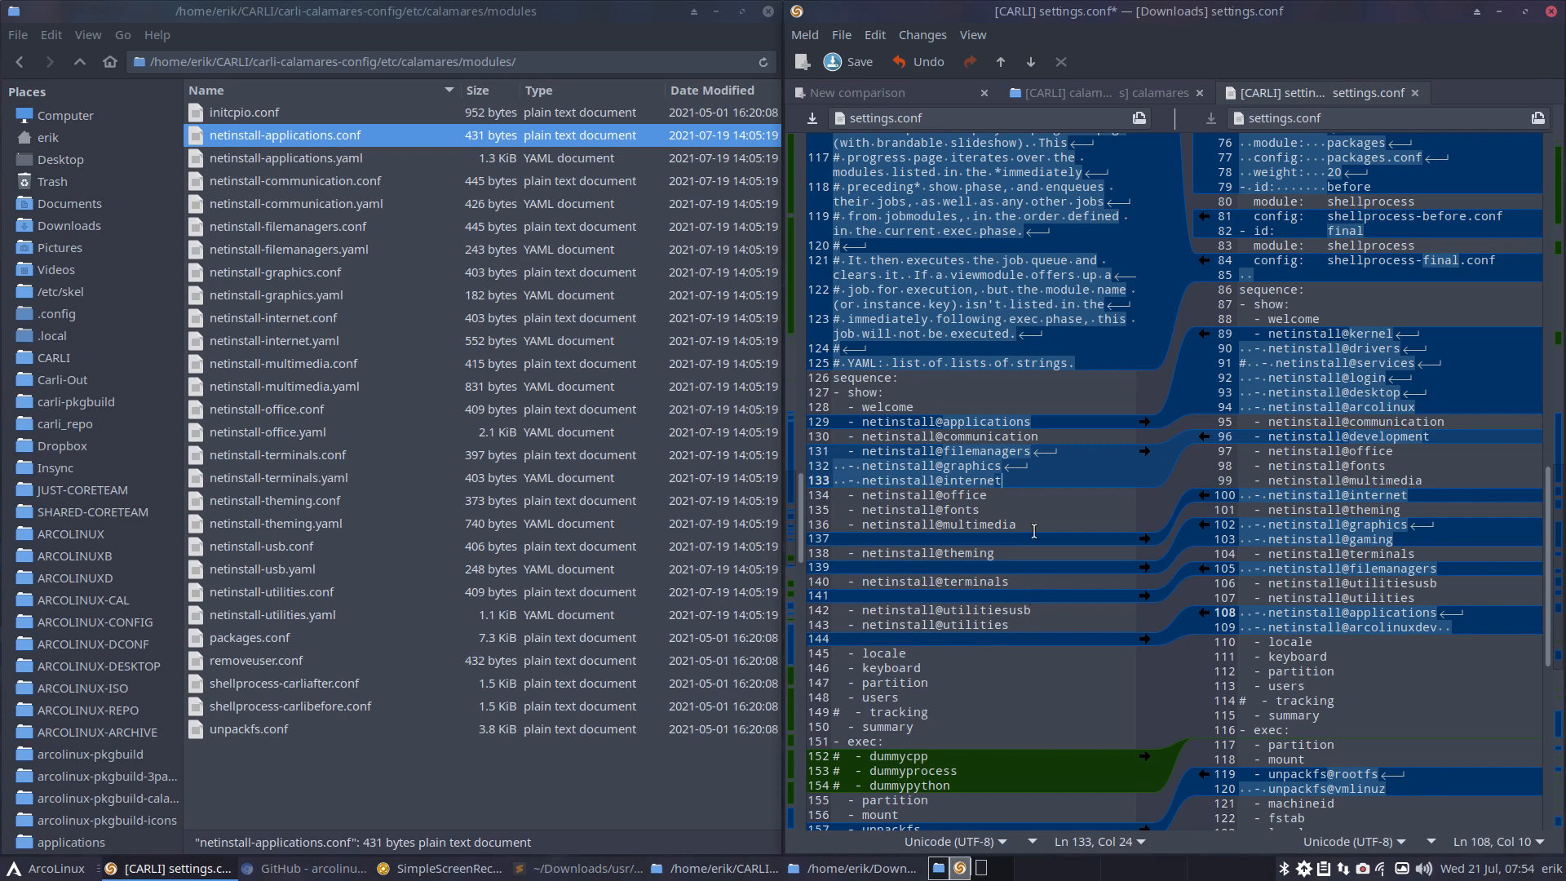
Move the netinstall@multimedia entry directly below netinstall@internet in the CARLI show sequence
drag(1041, 530, 728, 529)
key(ctrl+c)
key(Delete)
key(Up)
key(Up)
key(Up)
key(End)
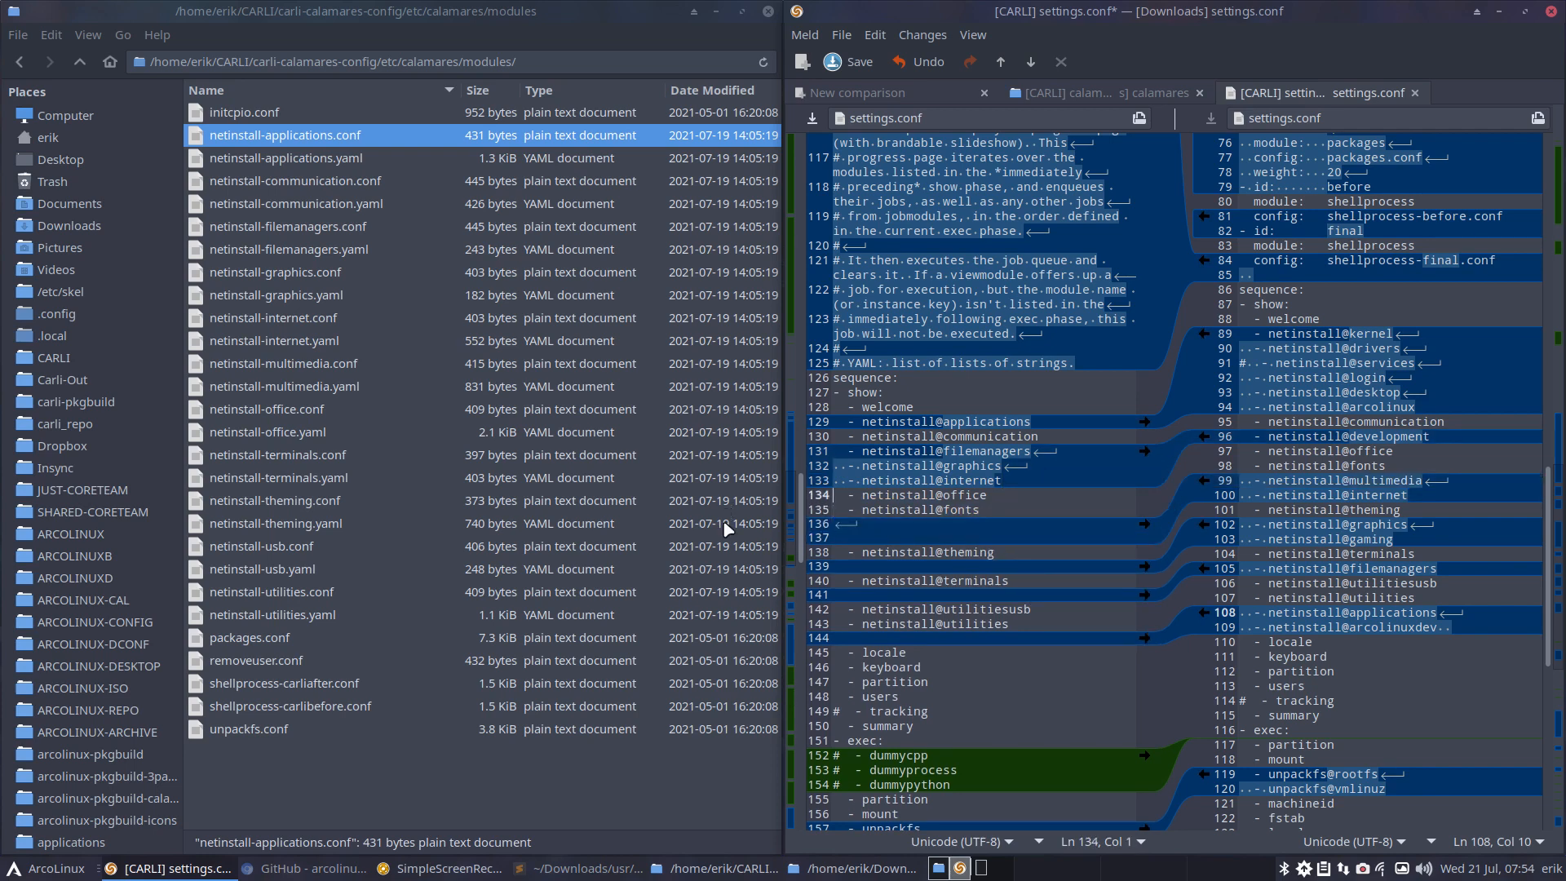
key(Return)
key(ctrl+v)
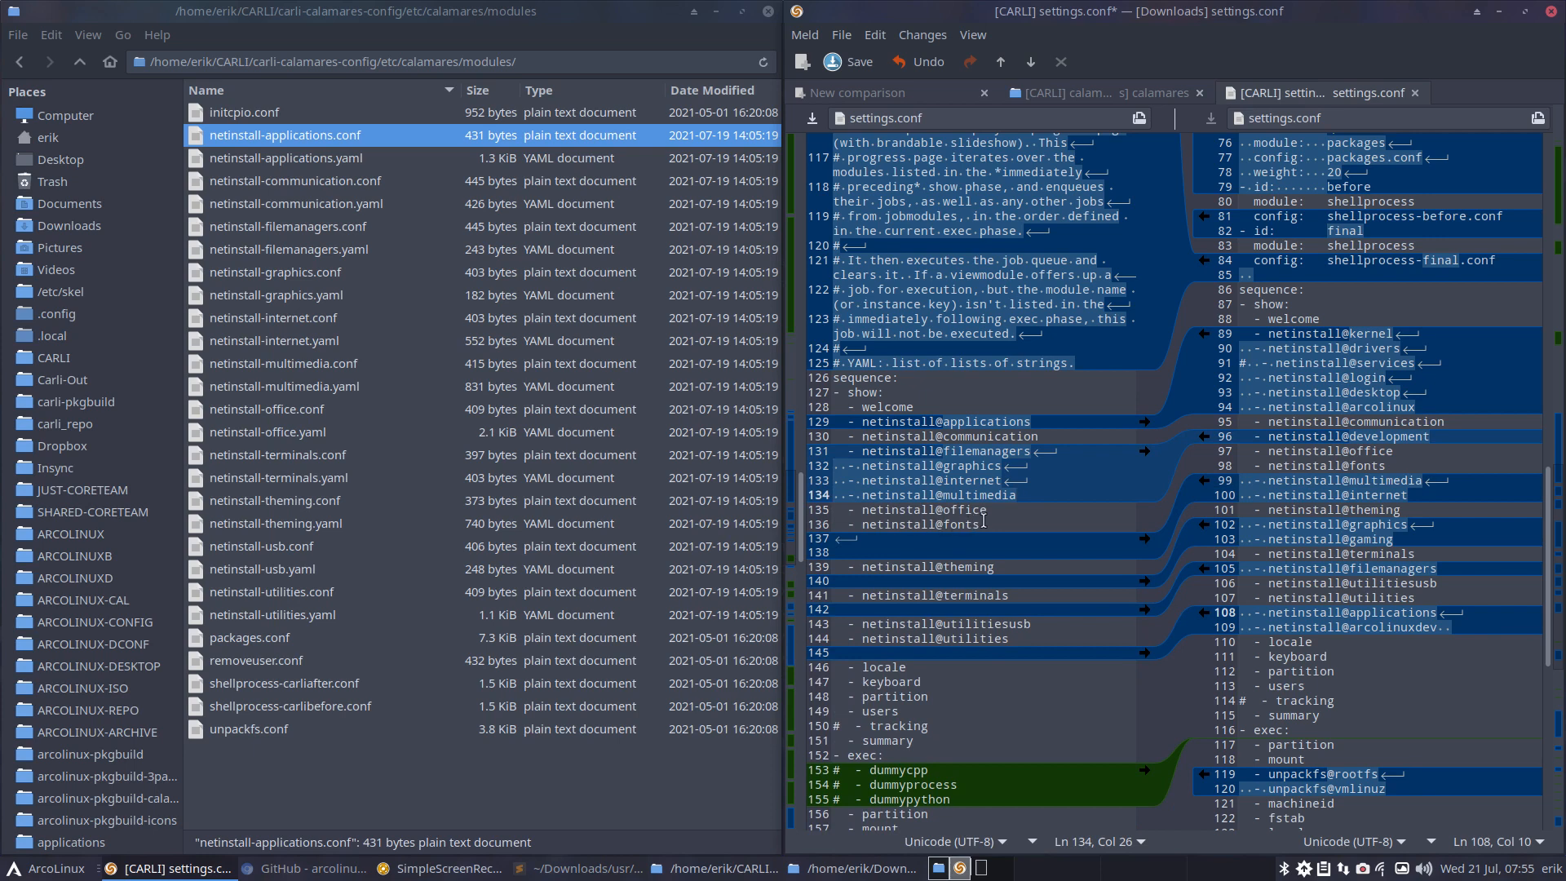
Delete the netinstall@fonts entry and its blank line from the CARLI show sequence
drag(987, 524, 791, 528)
key(BackSpace)
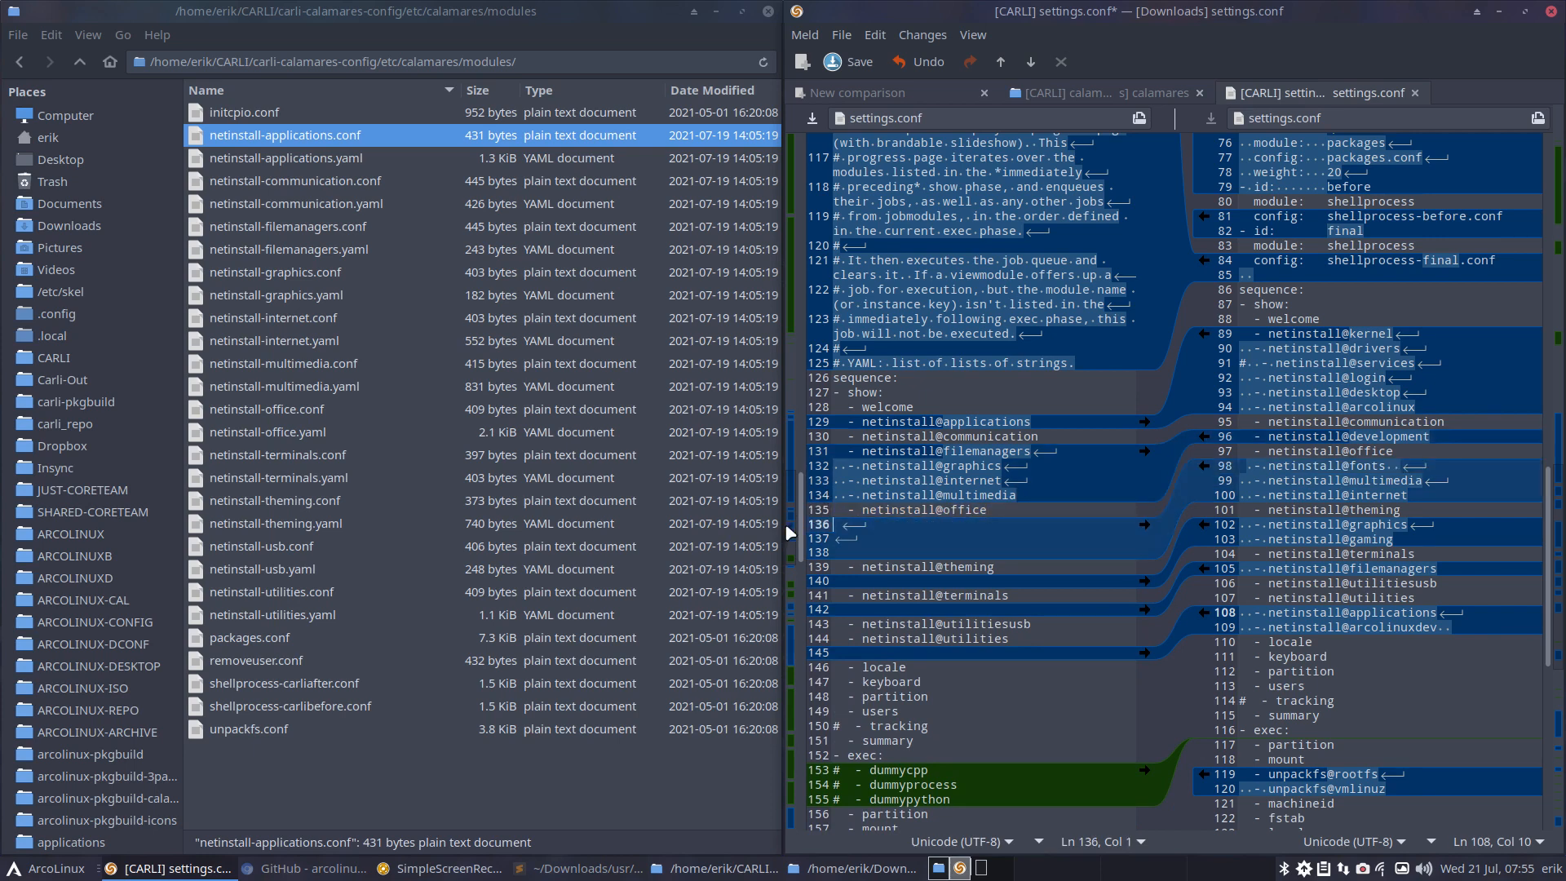
key(BackSpace)
Delete the fonts netinstall instance from the instances section of the CARLI settings.conf and save the file
scroll(1087, 378, up, 15)
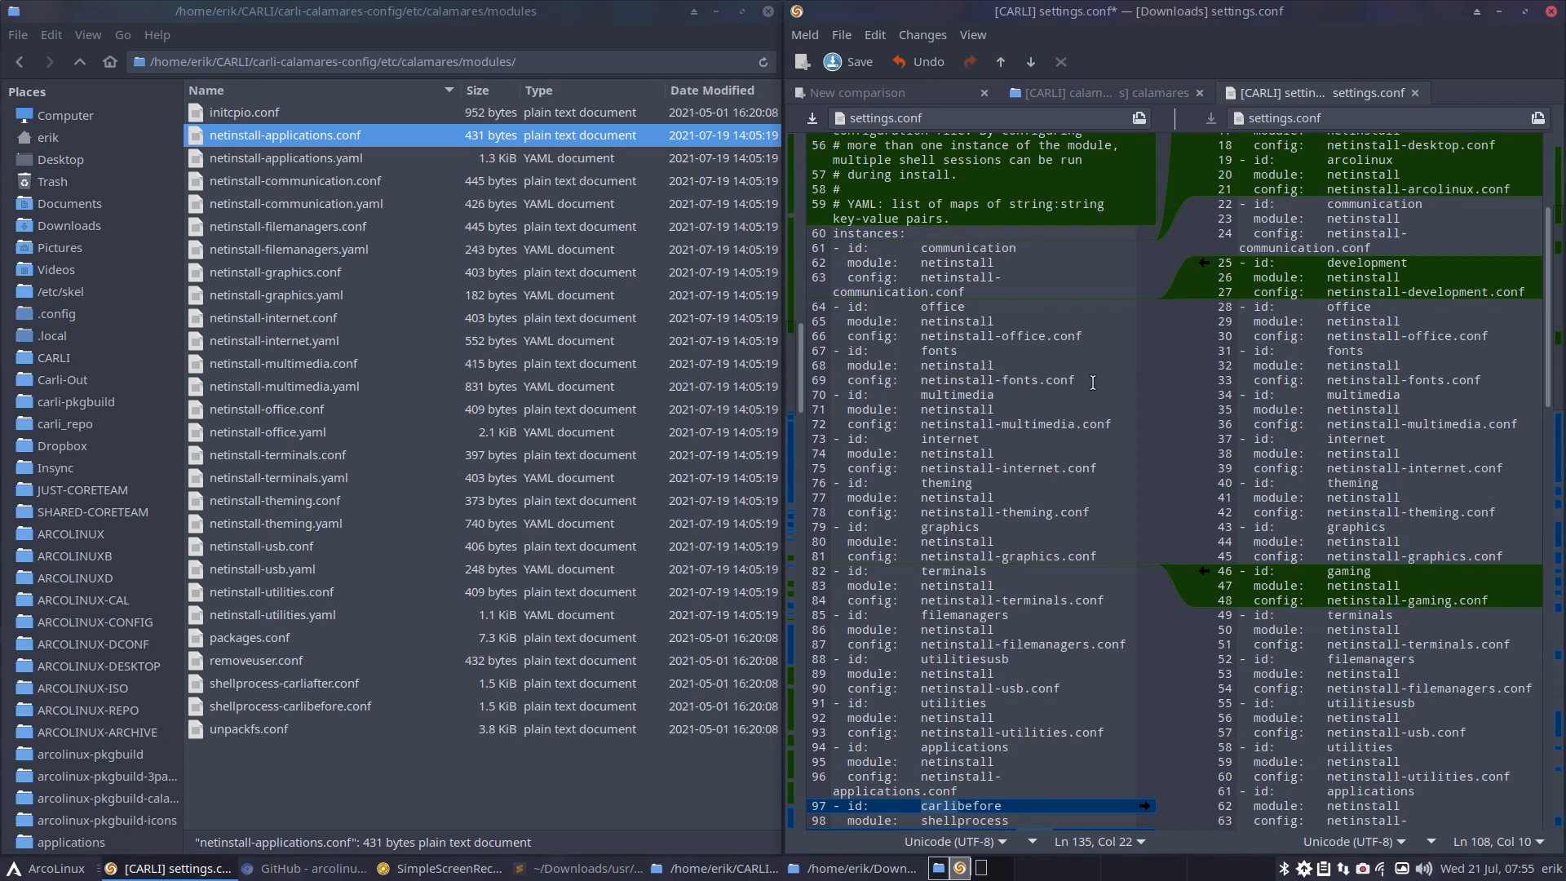
drag(1091, 380, 783, 349)
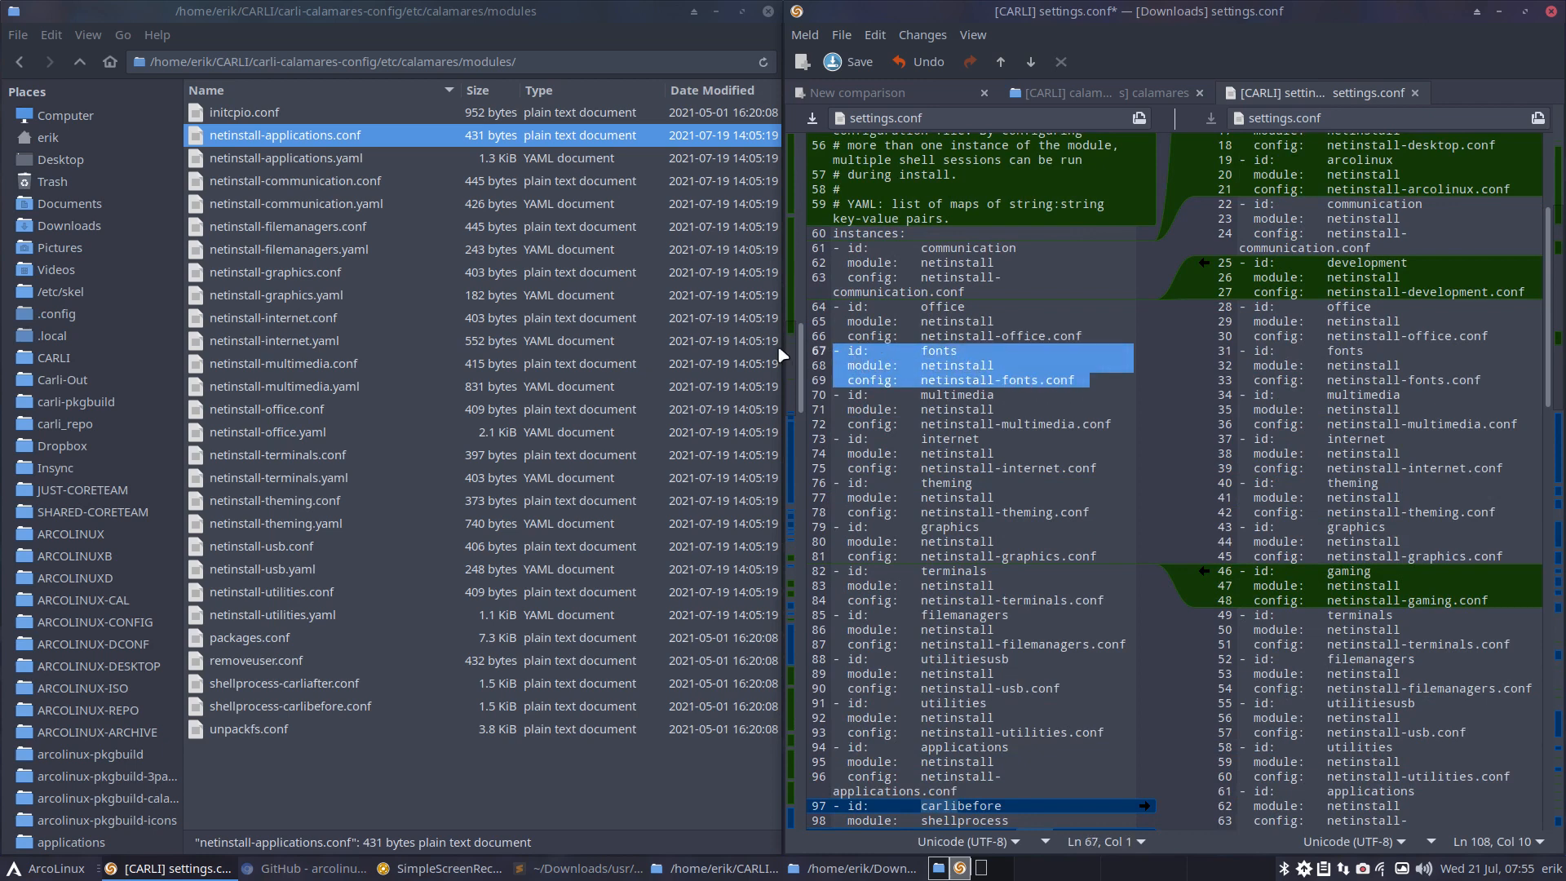
key(Delete)
key(Delete)
key(ctrl+s)
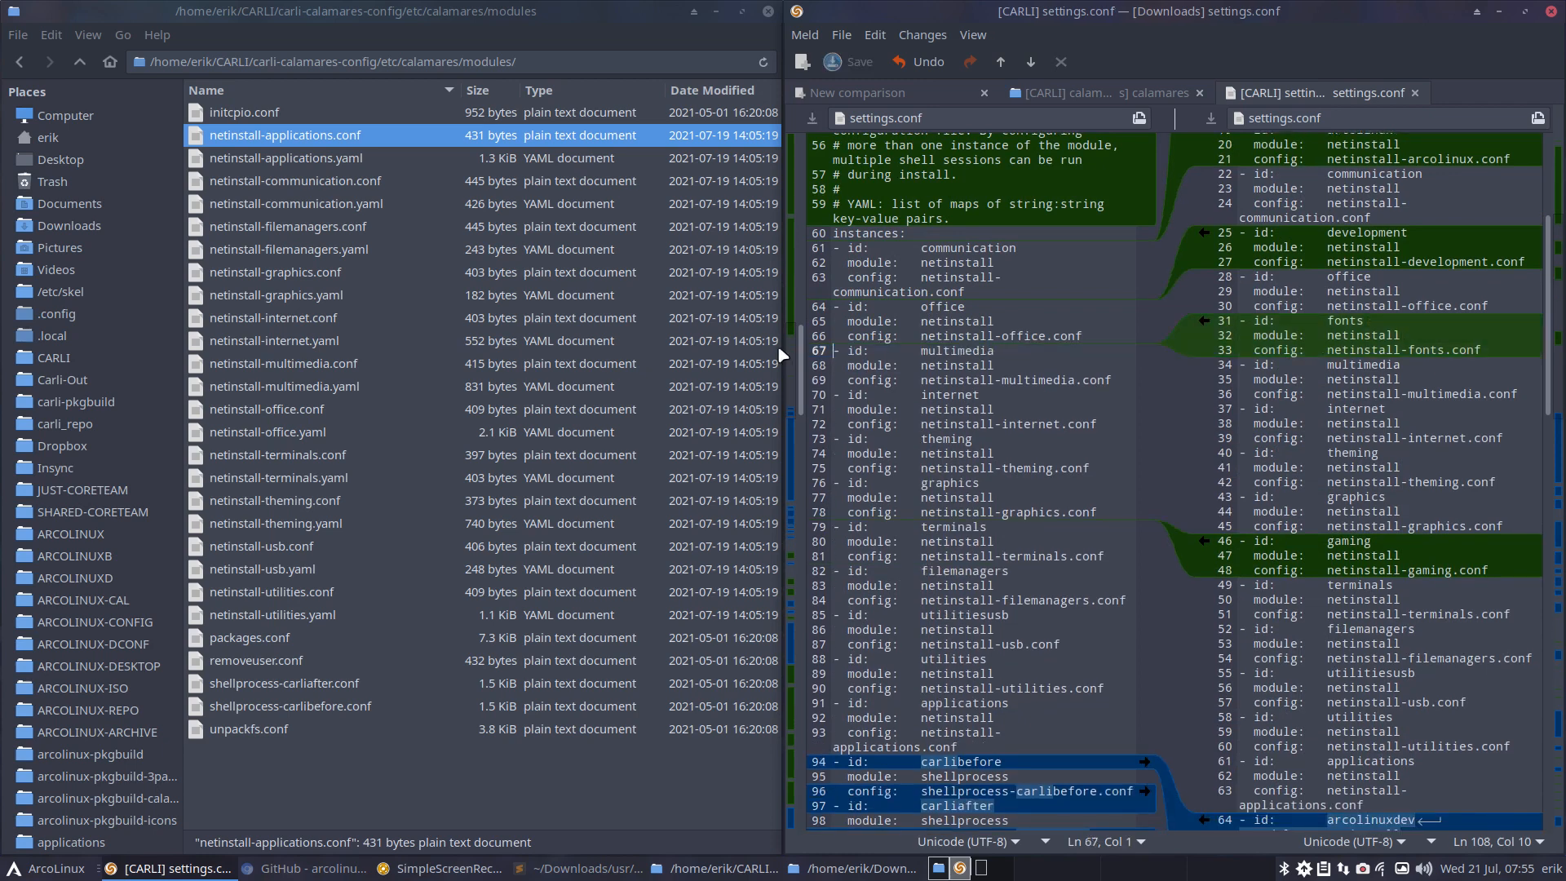
Move the netinstall@terminals entry directly below netinstall@office in the CARLI show sequence and delete the blank line above netinstall@theming
scroll(1001, 408, down, 14)
scroll(1001, 408, down, 11)
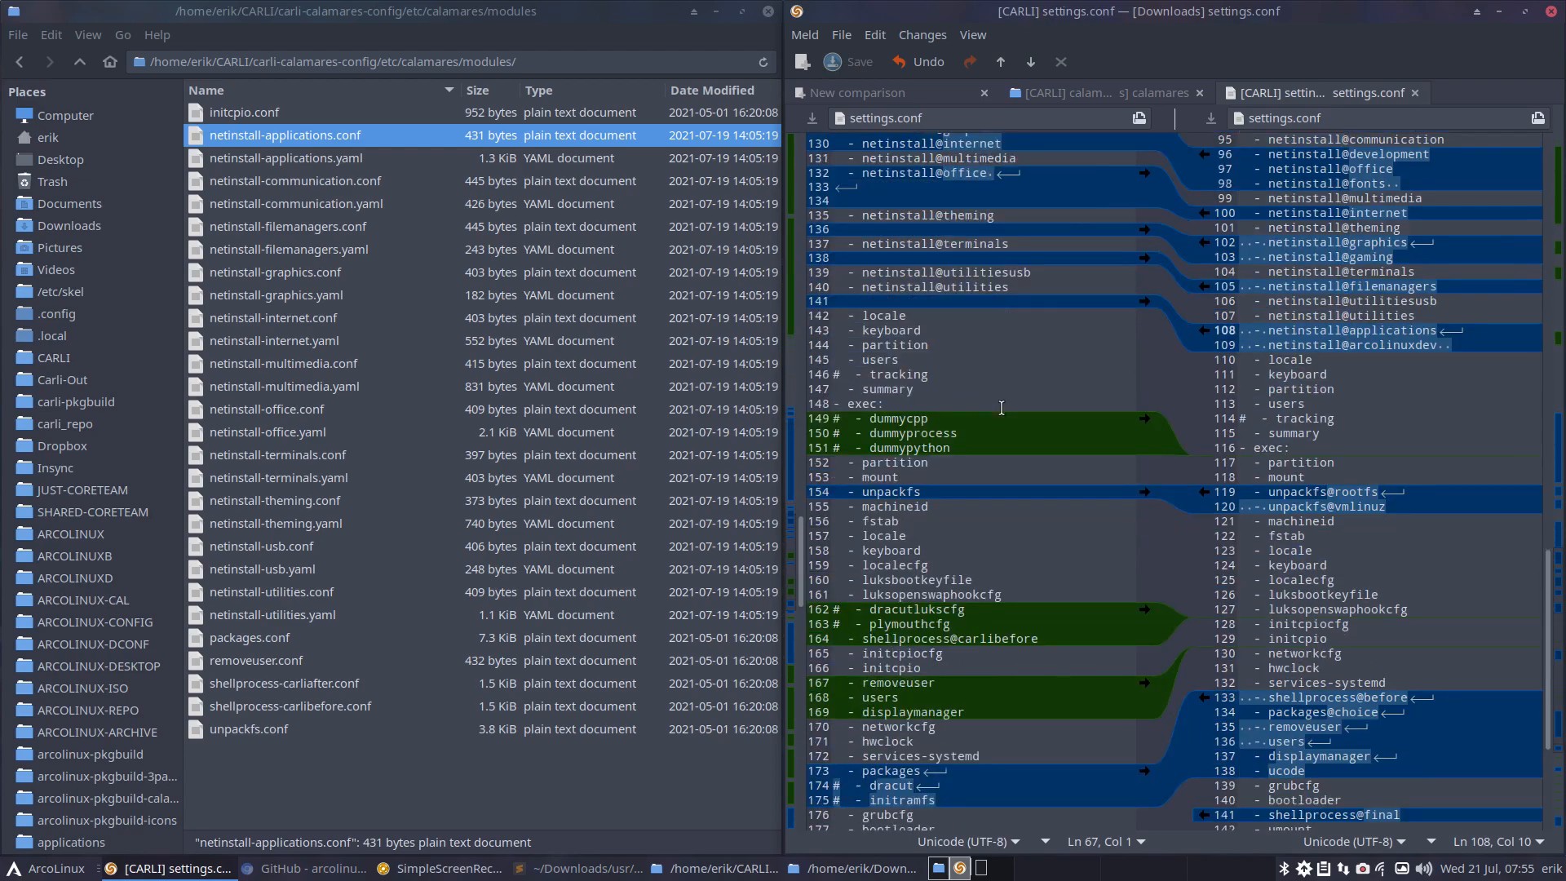
scroll(998, 407, up, 7)
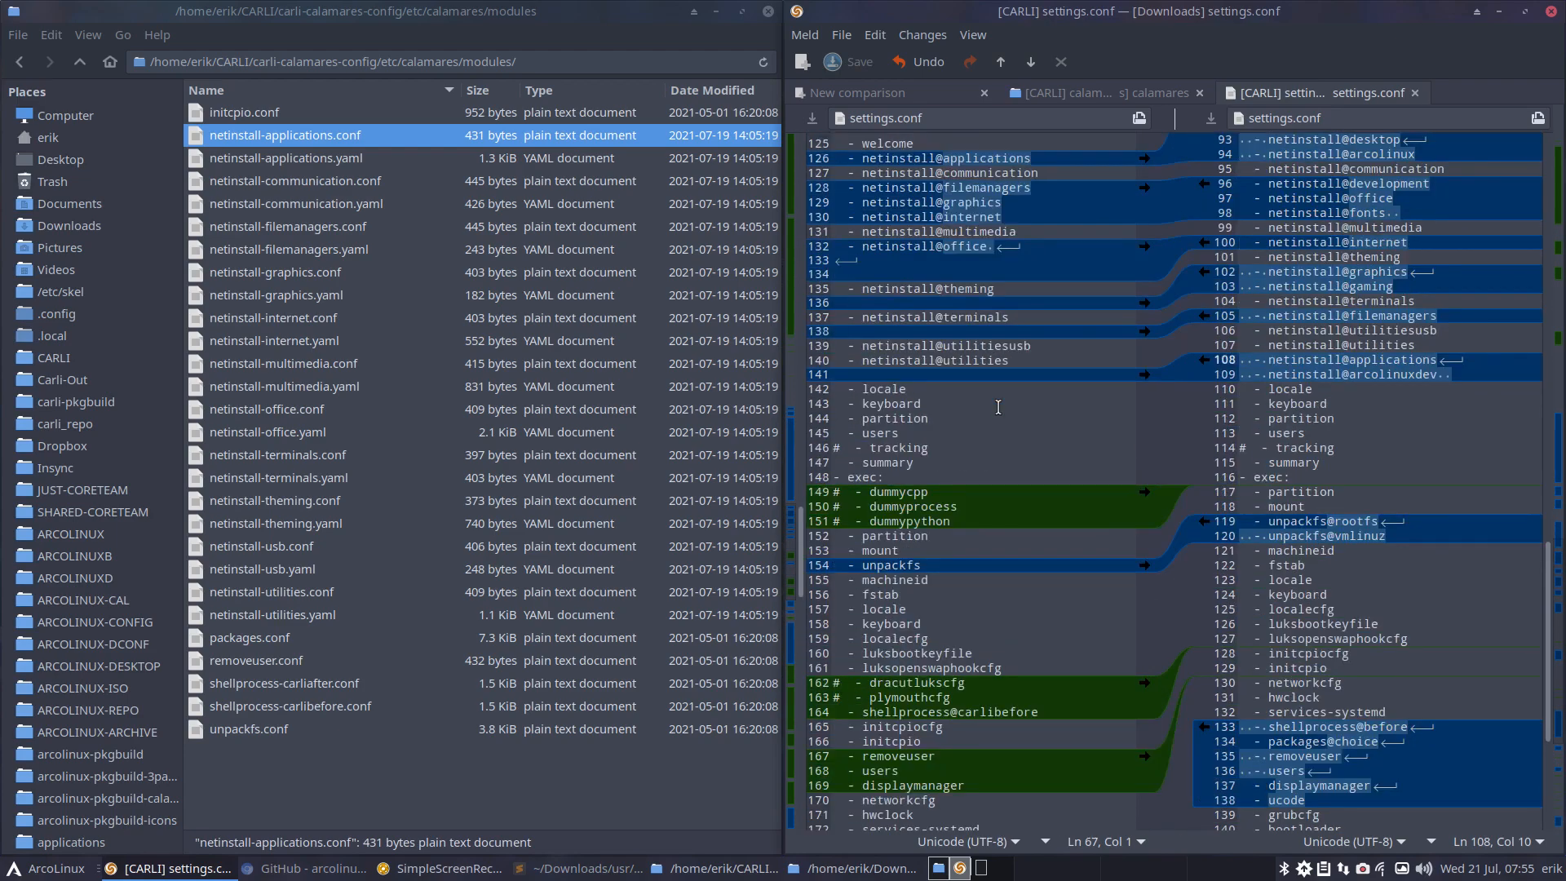
scroll(998, 406, up, 3)
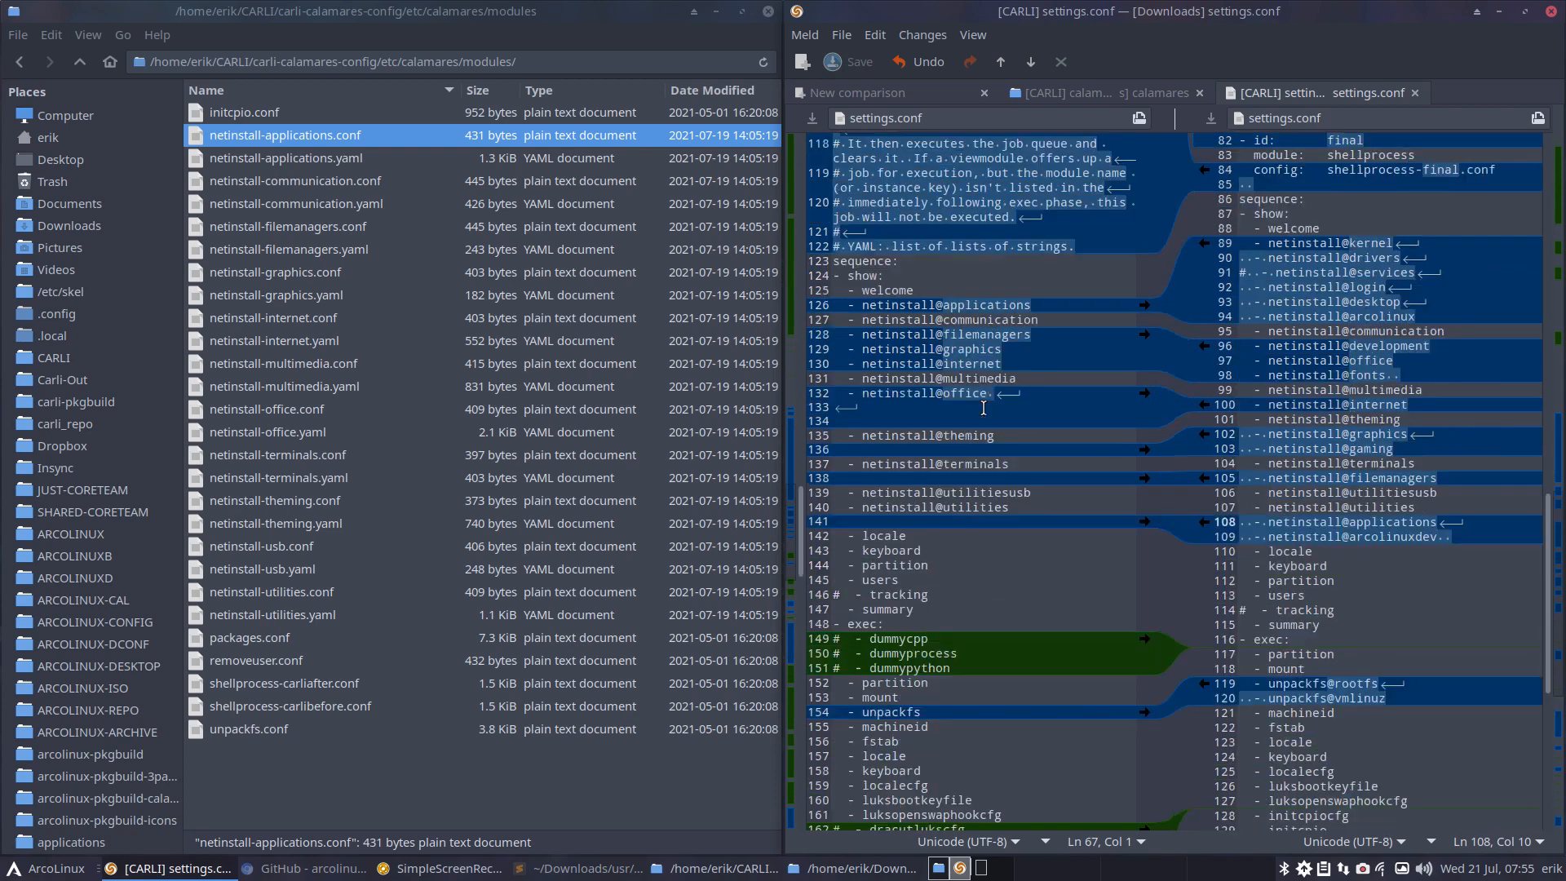
scroll(983, 408, up, 2)
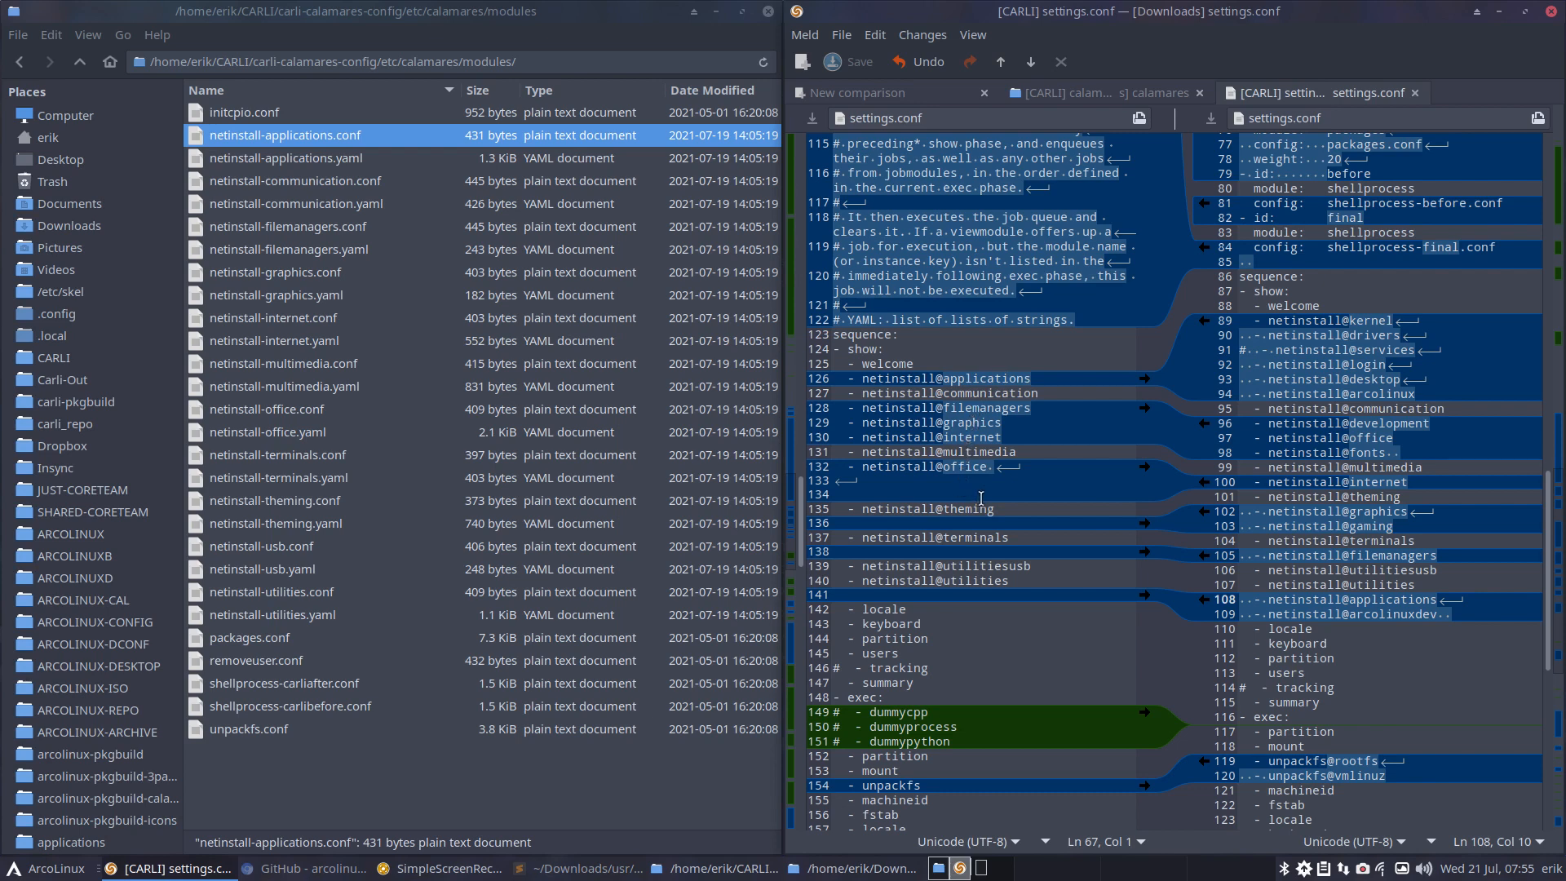
drag(1021, 538, 788, 539)
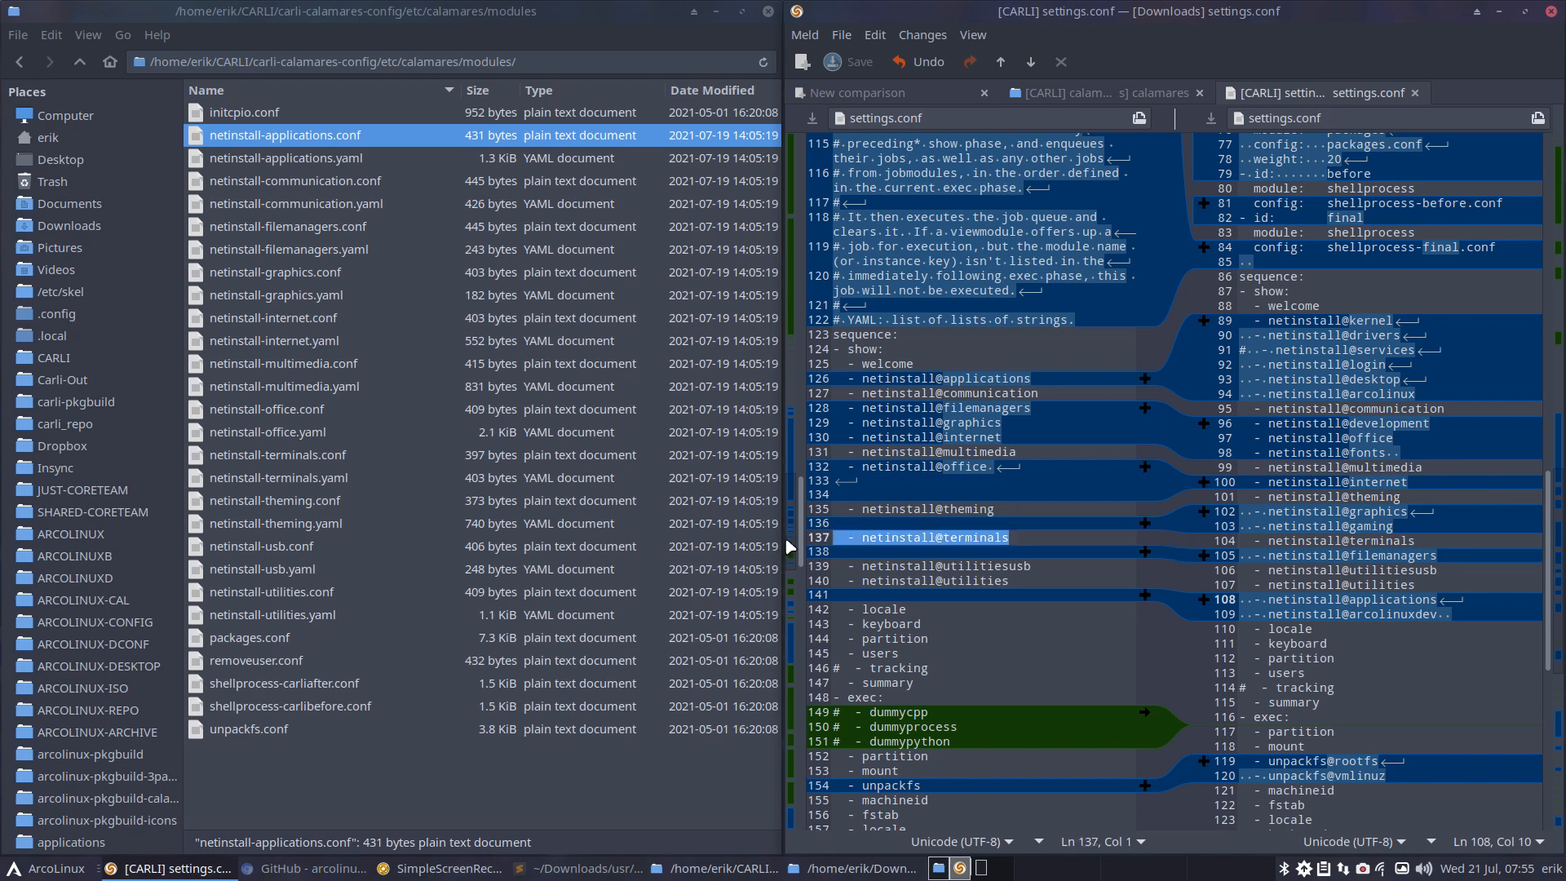
key(ctrl+x)
key(Up)
key(Up)
key(Up)
key(Up)
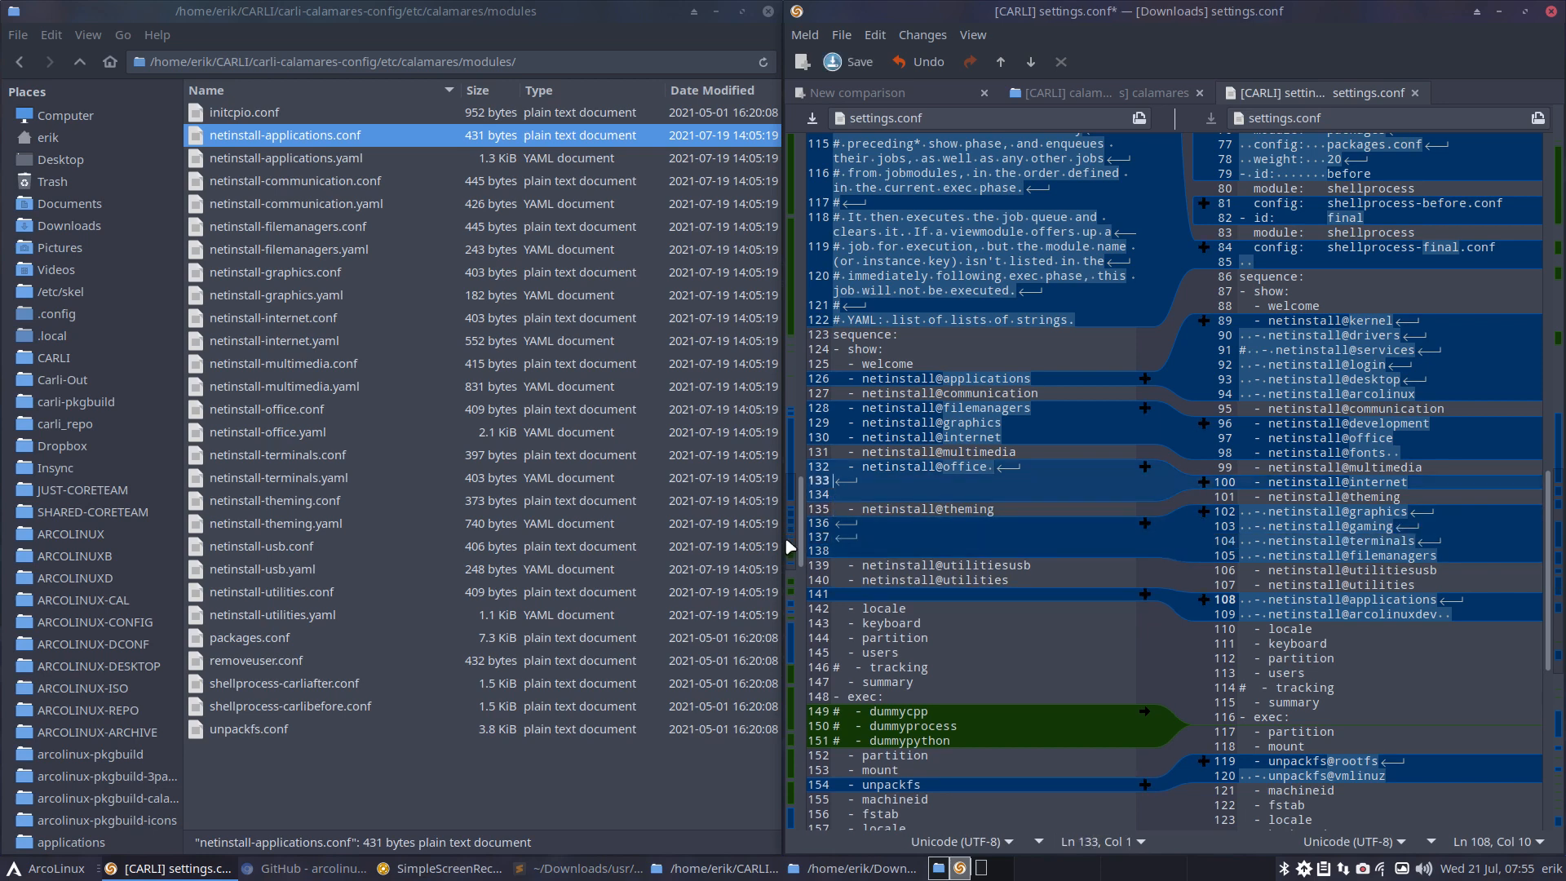
key(ctrl+v)
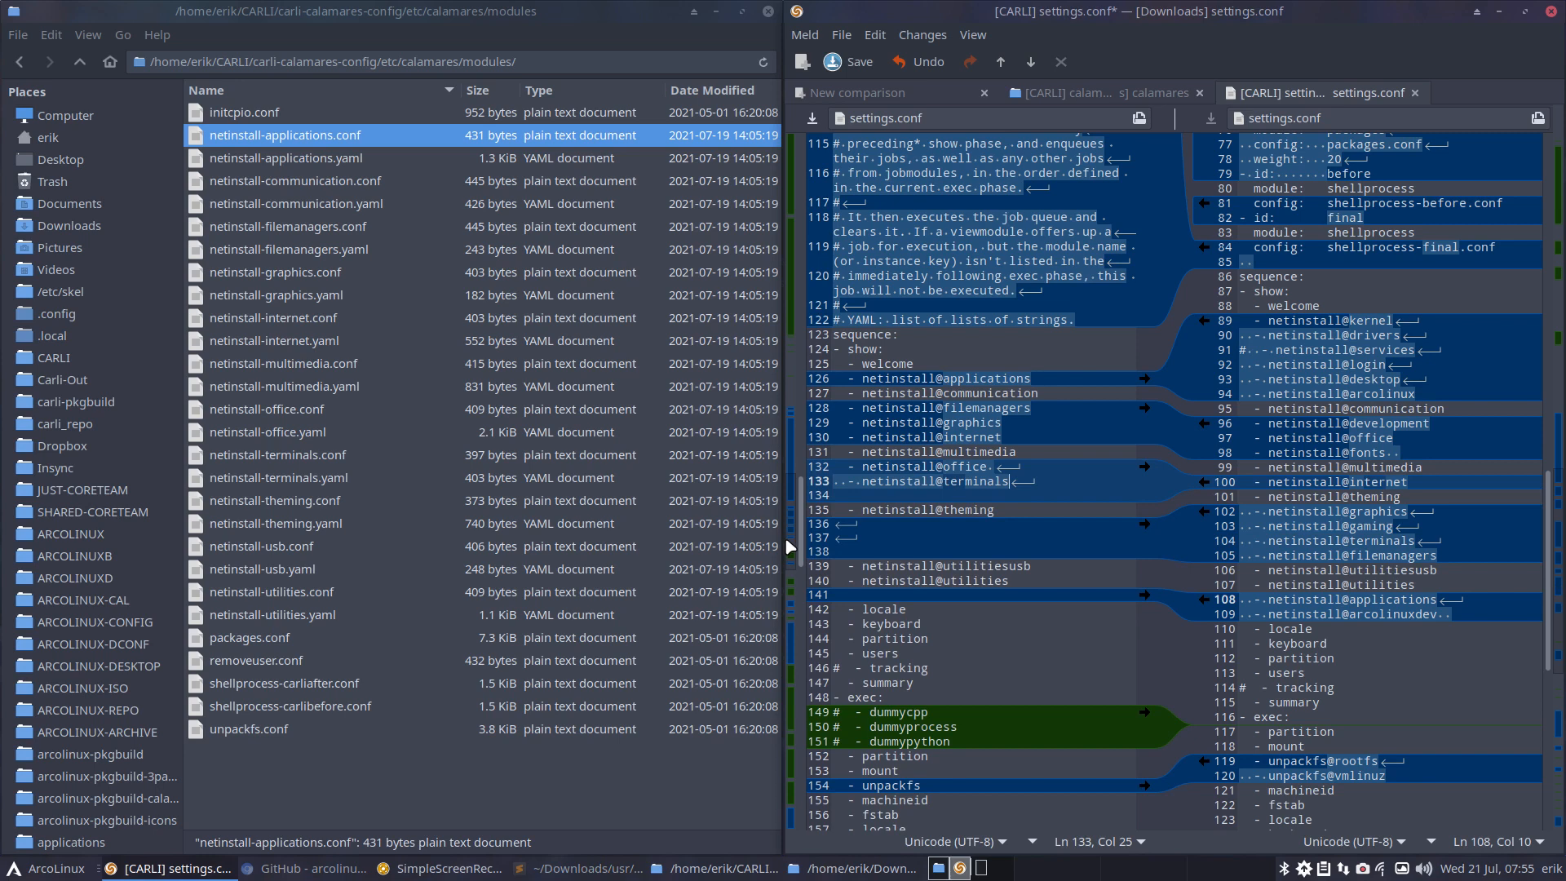
key(Down)
key(Delete)
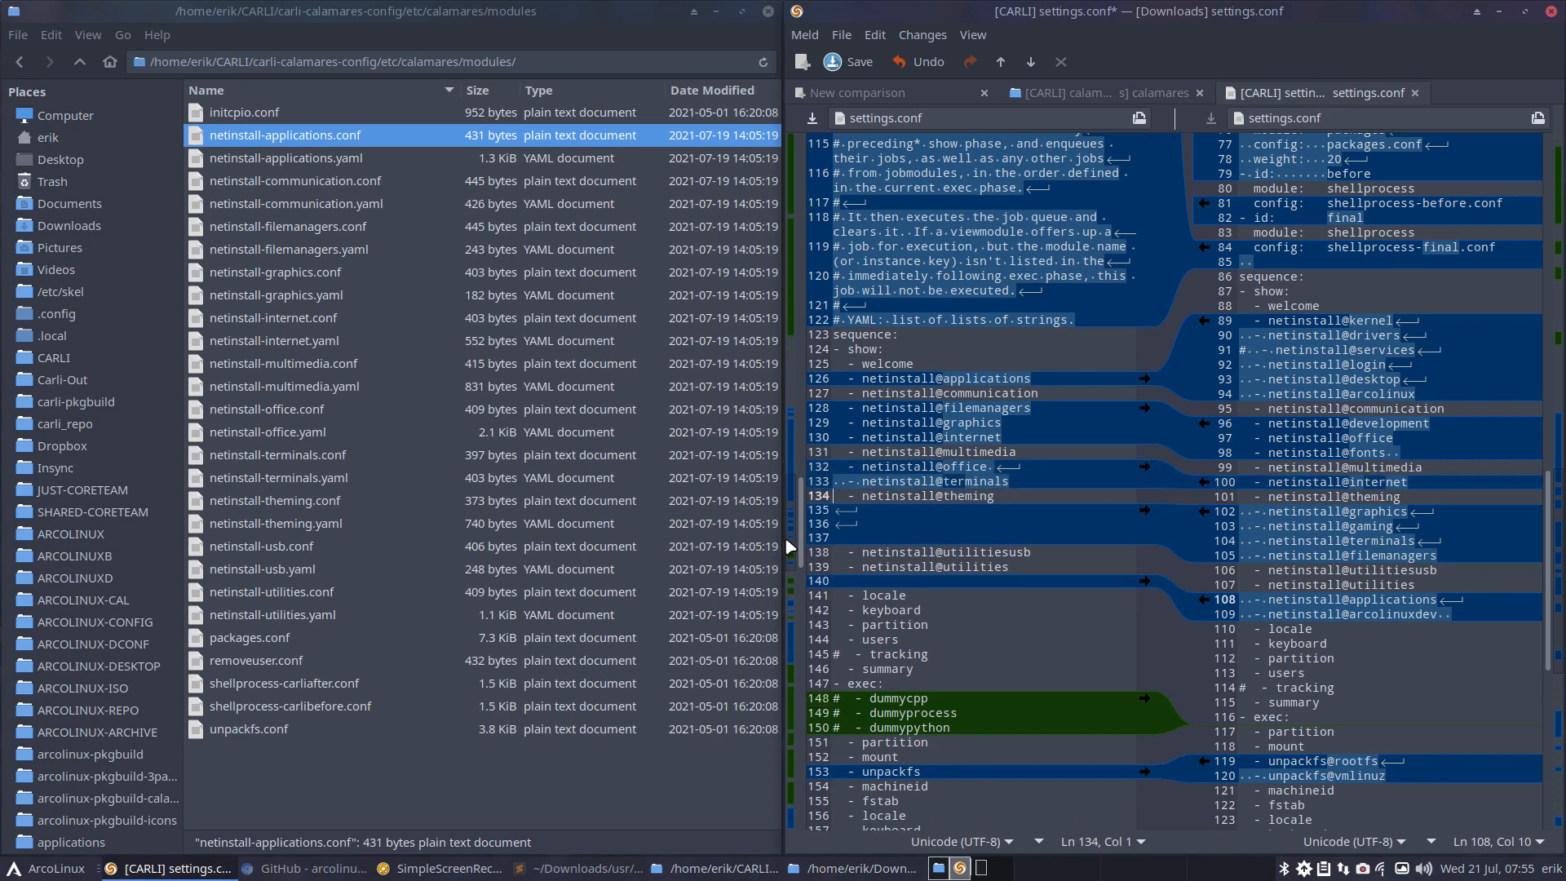
Move the netinstall@utilitiesusb entry directly below netinstall@theming in the CARLI show sequence
key(Down)
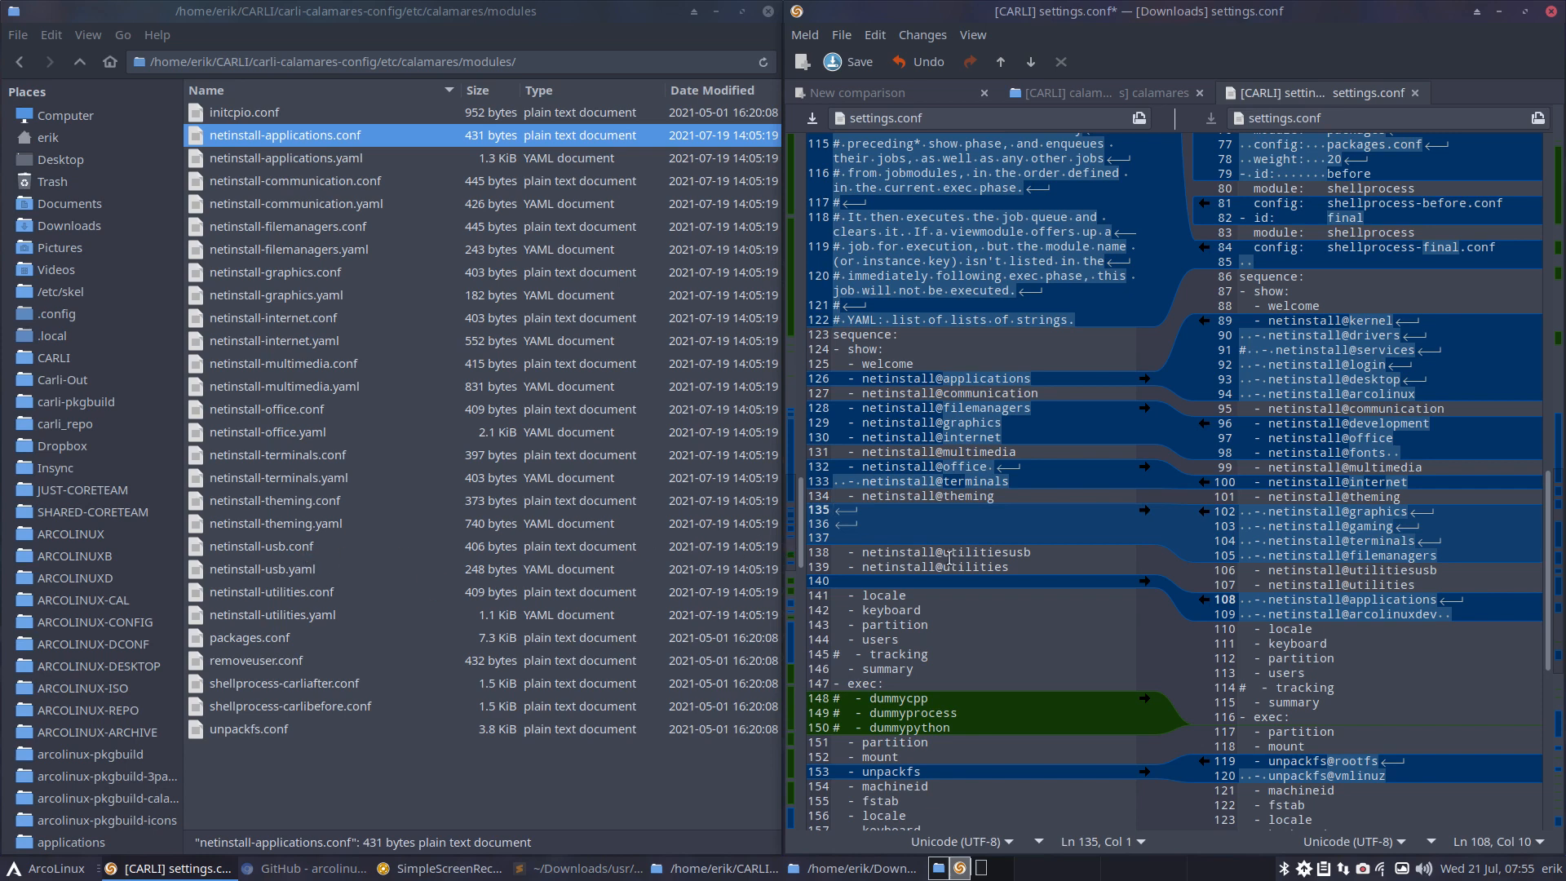
drag(1030, 552, 807, 563)
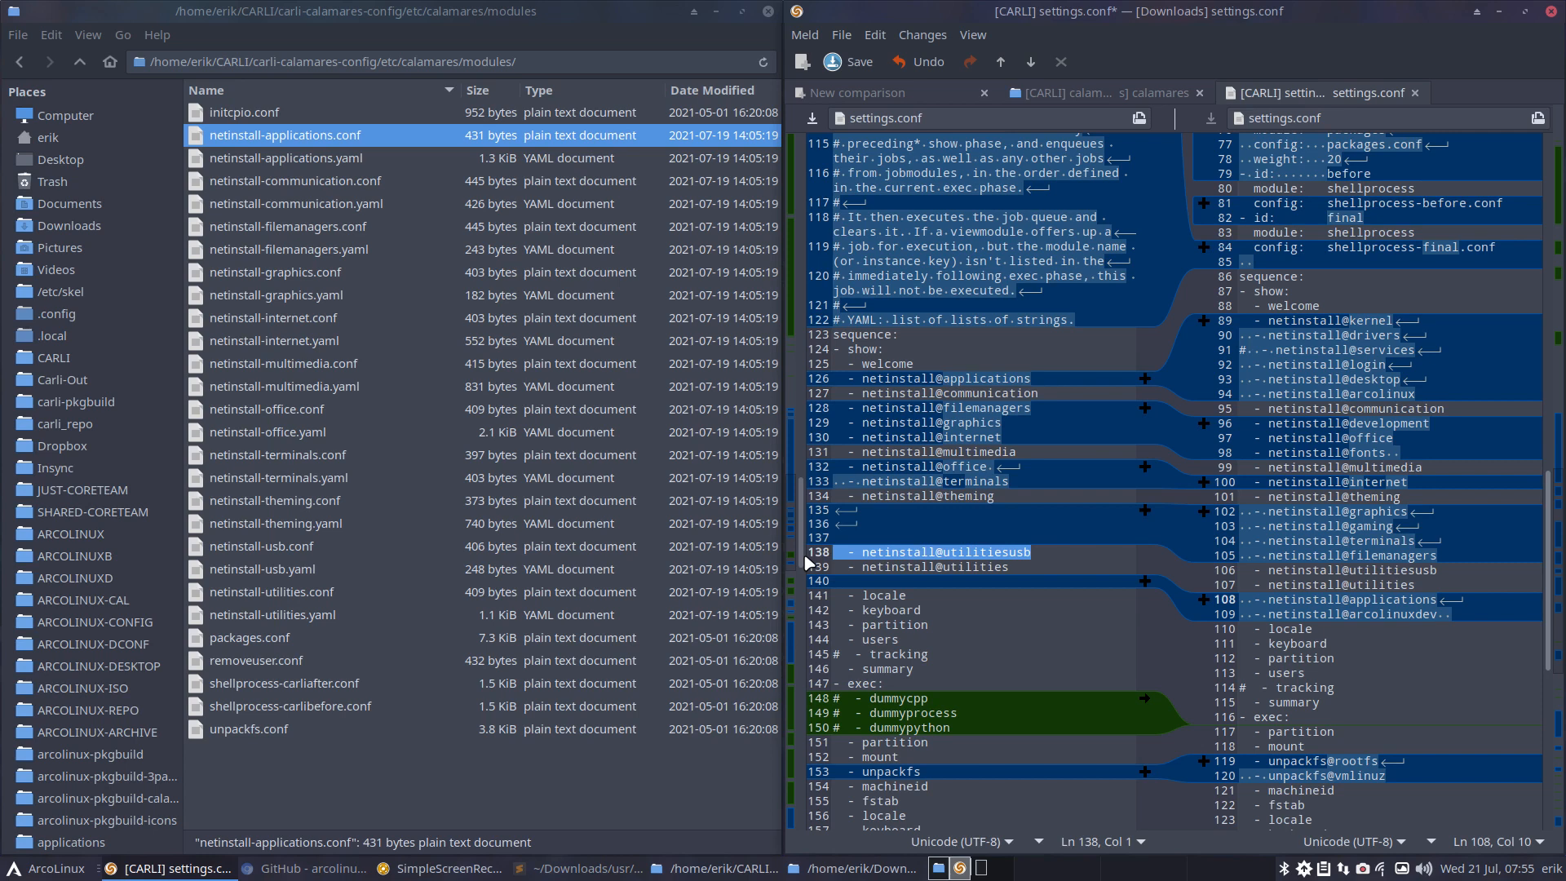
key(Delete)
key(Up)
key(Up)
key(Up)
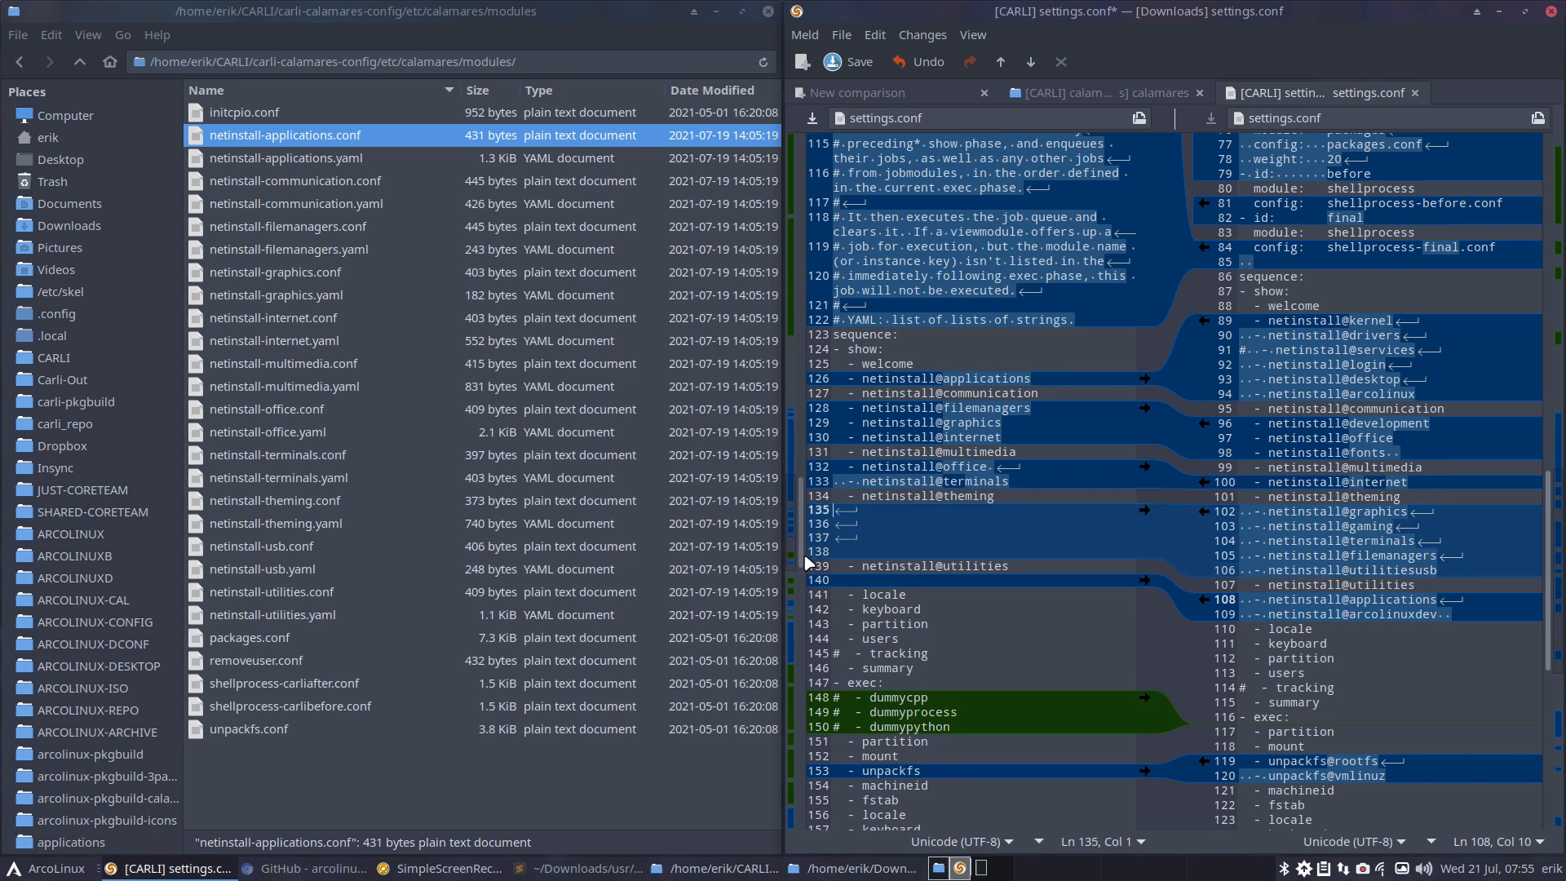
key(ctrl+v)
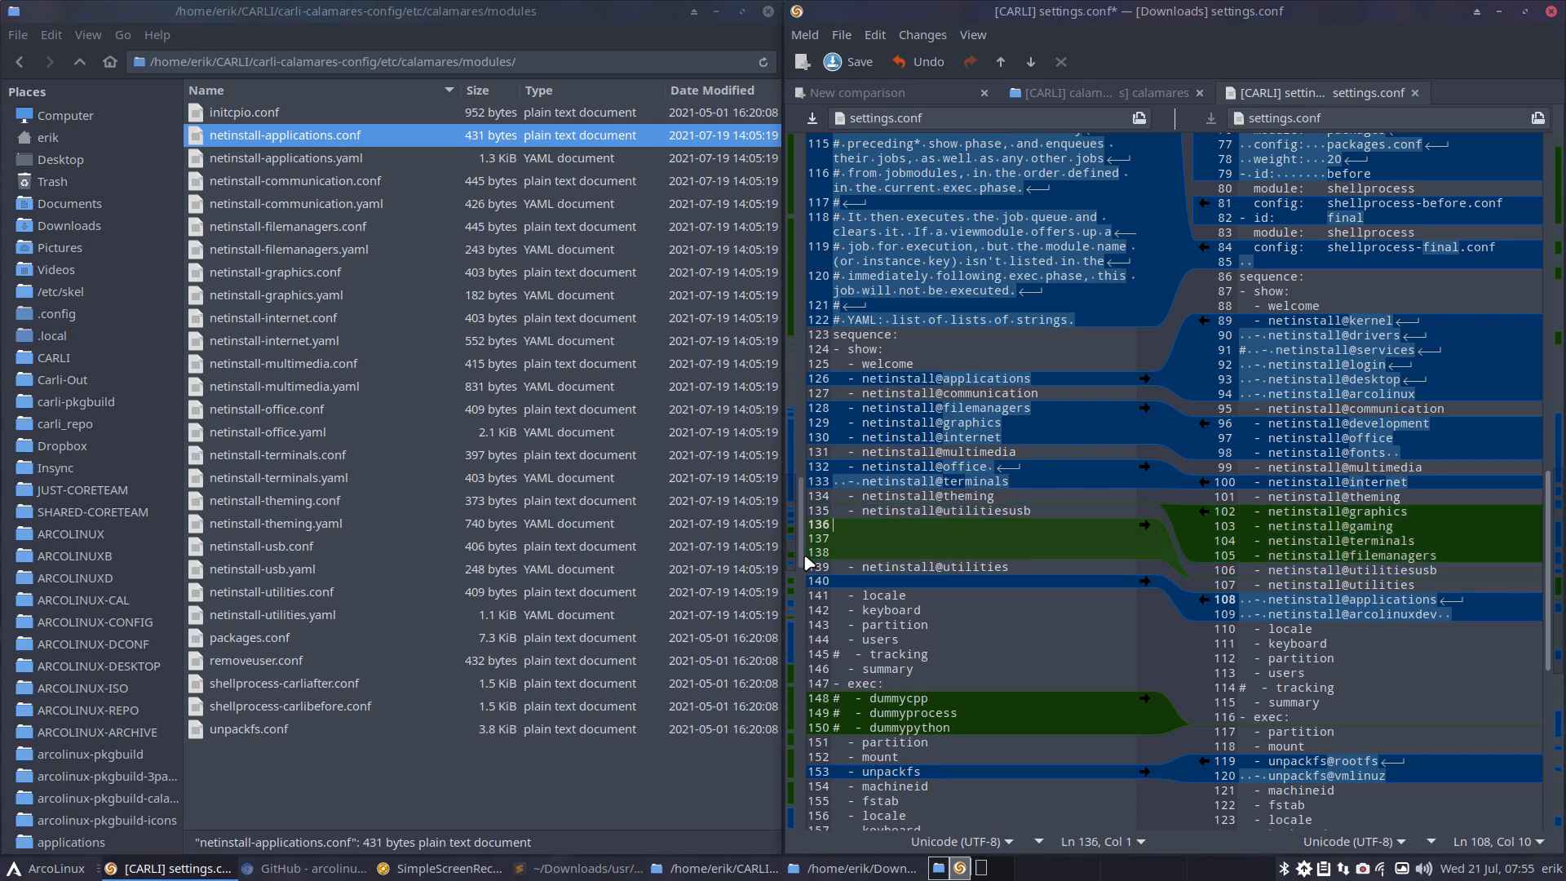
Delete the blank lines above and below netinstall@utilities in the CARLI show sequence and save the file
key(Delete)
key(Delete)
key(Delete)
key(Delete)
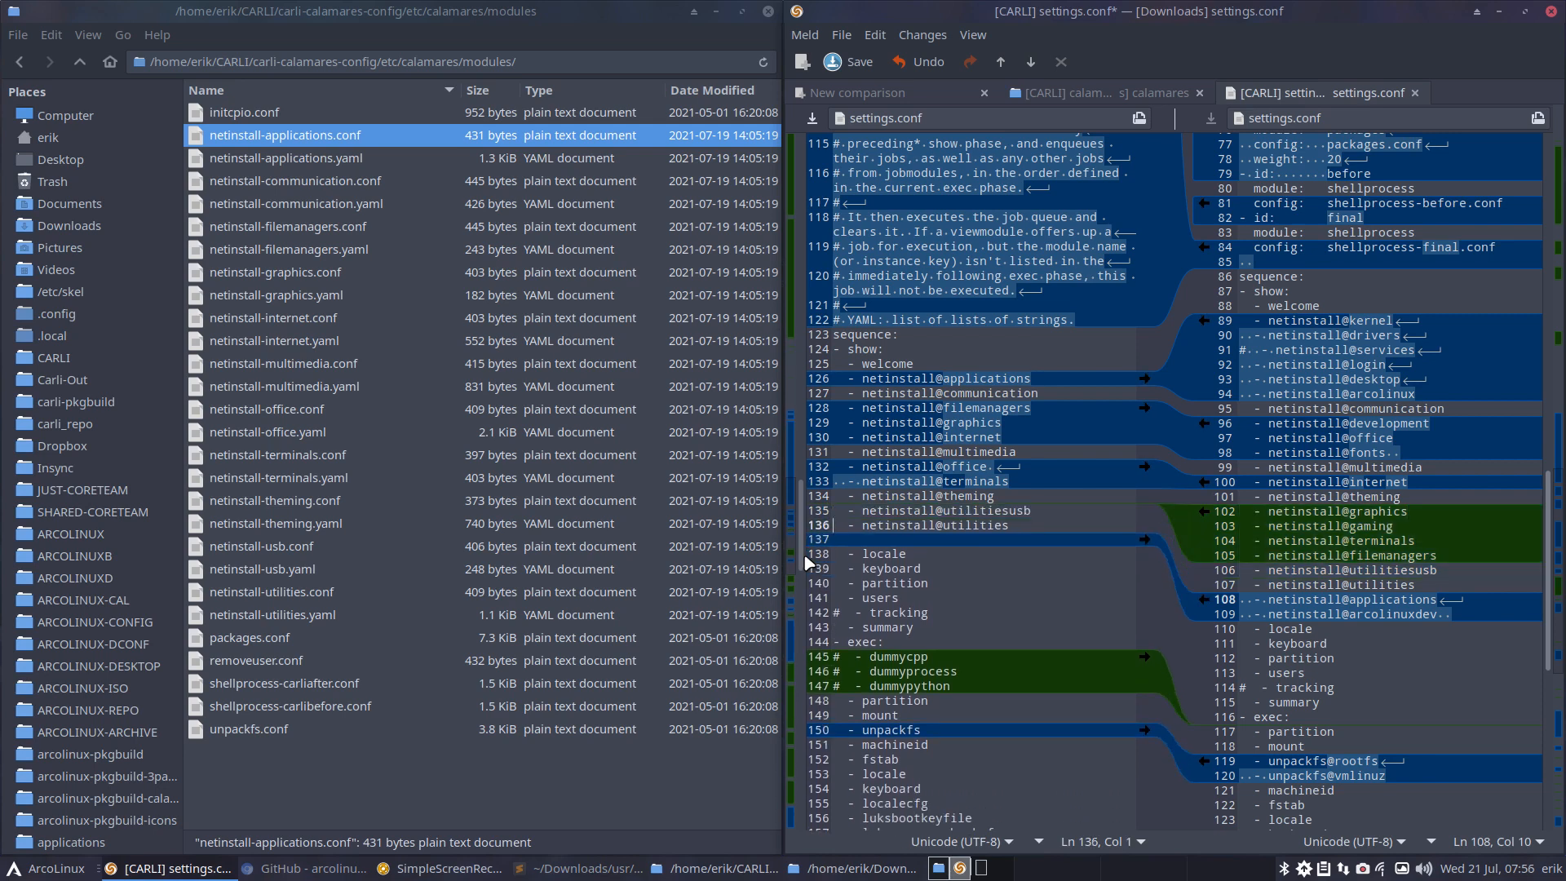
key(Down)
key(Delete)
key(ctrl+s)
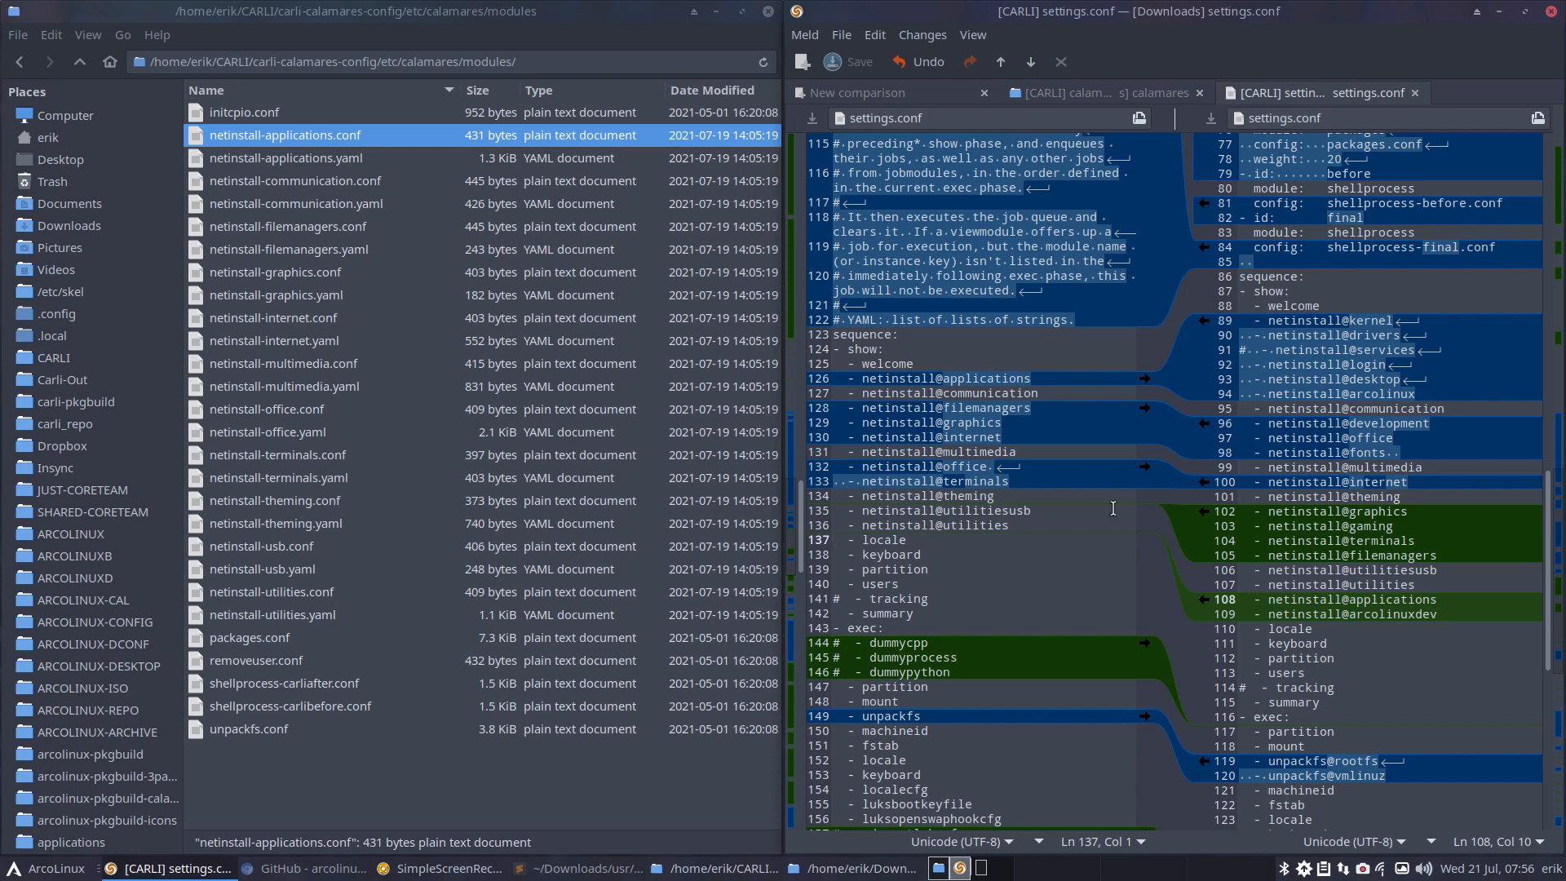
Narrow the modules folder window and widen the settings.conf comparison window into the freed space
scroll(1123, 504, up, 5)
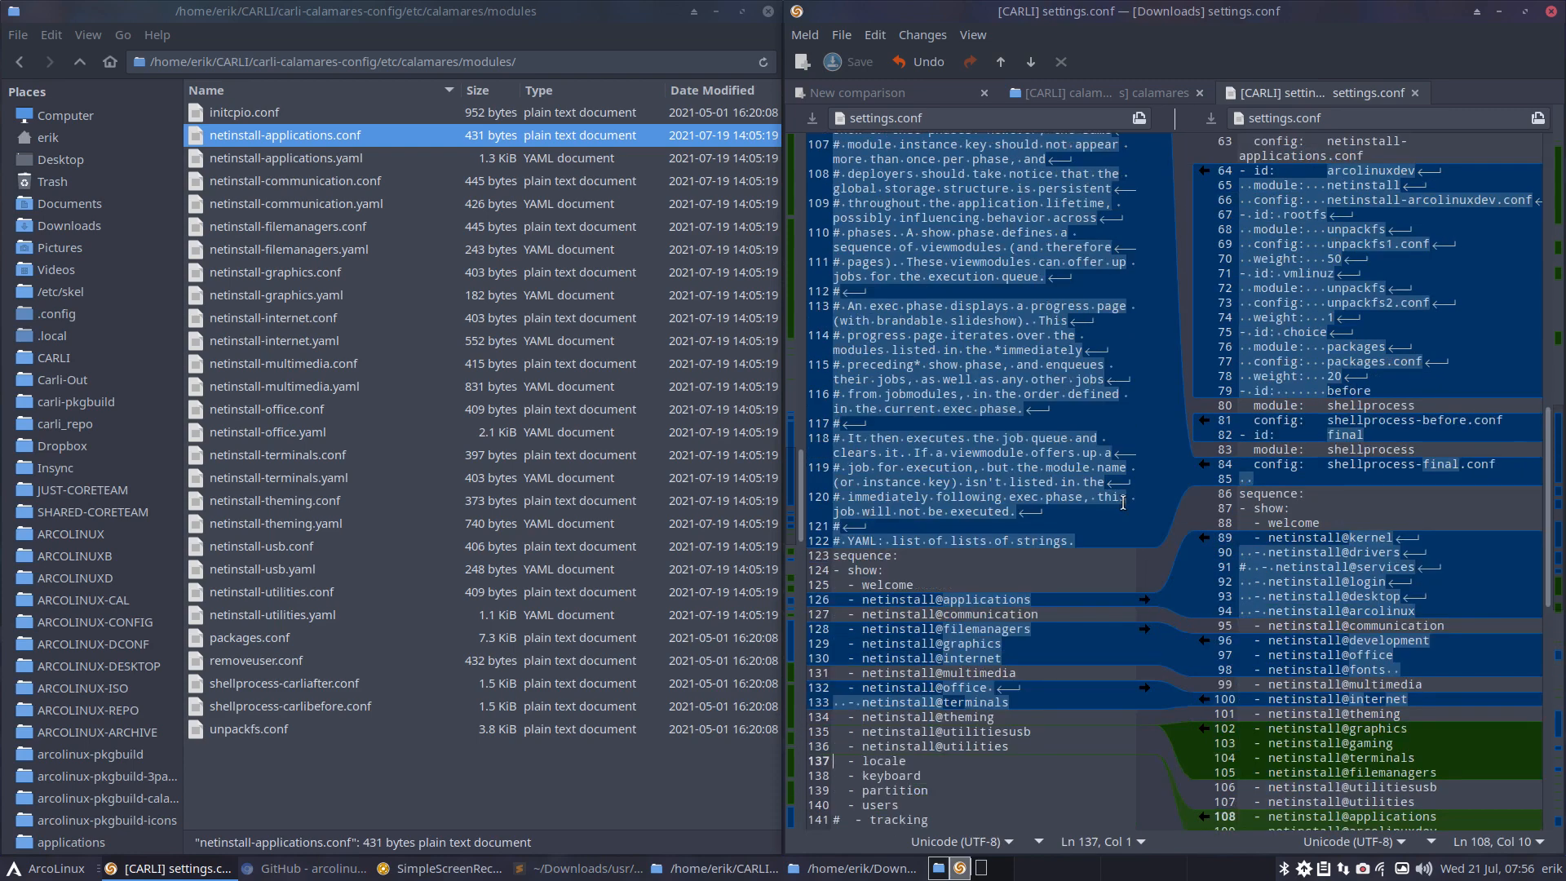
scroll(1123, 504, up, 15)
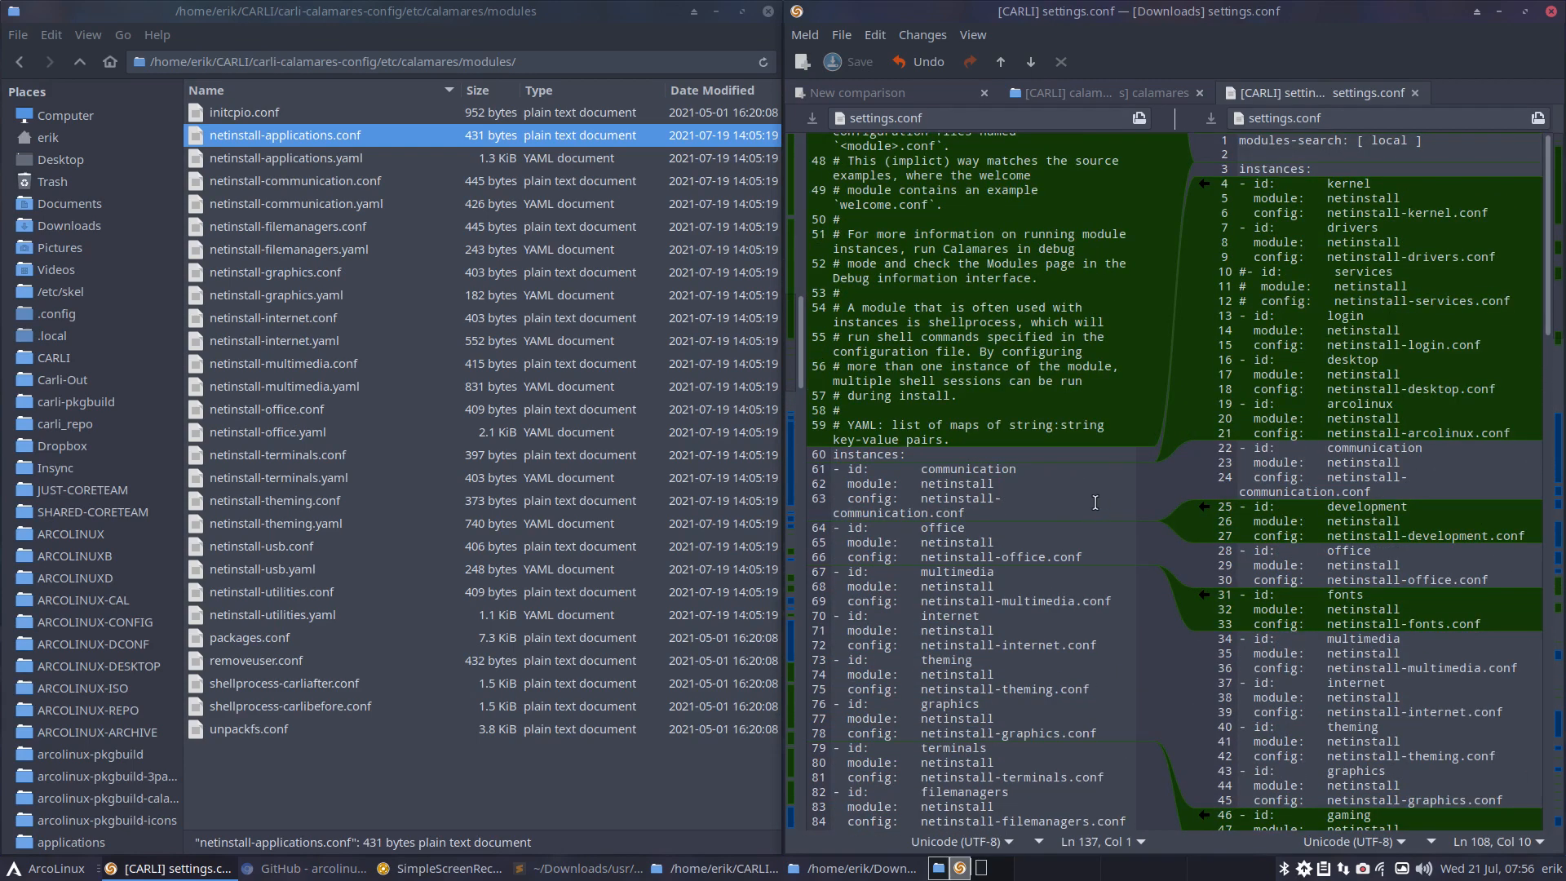
scroll(1095, 502, down, 5)
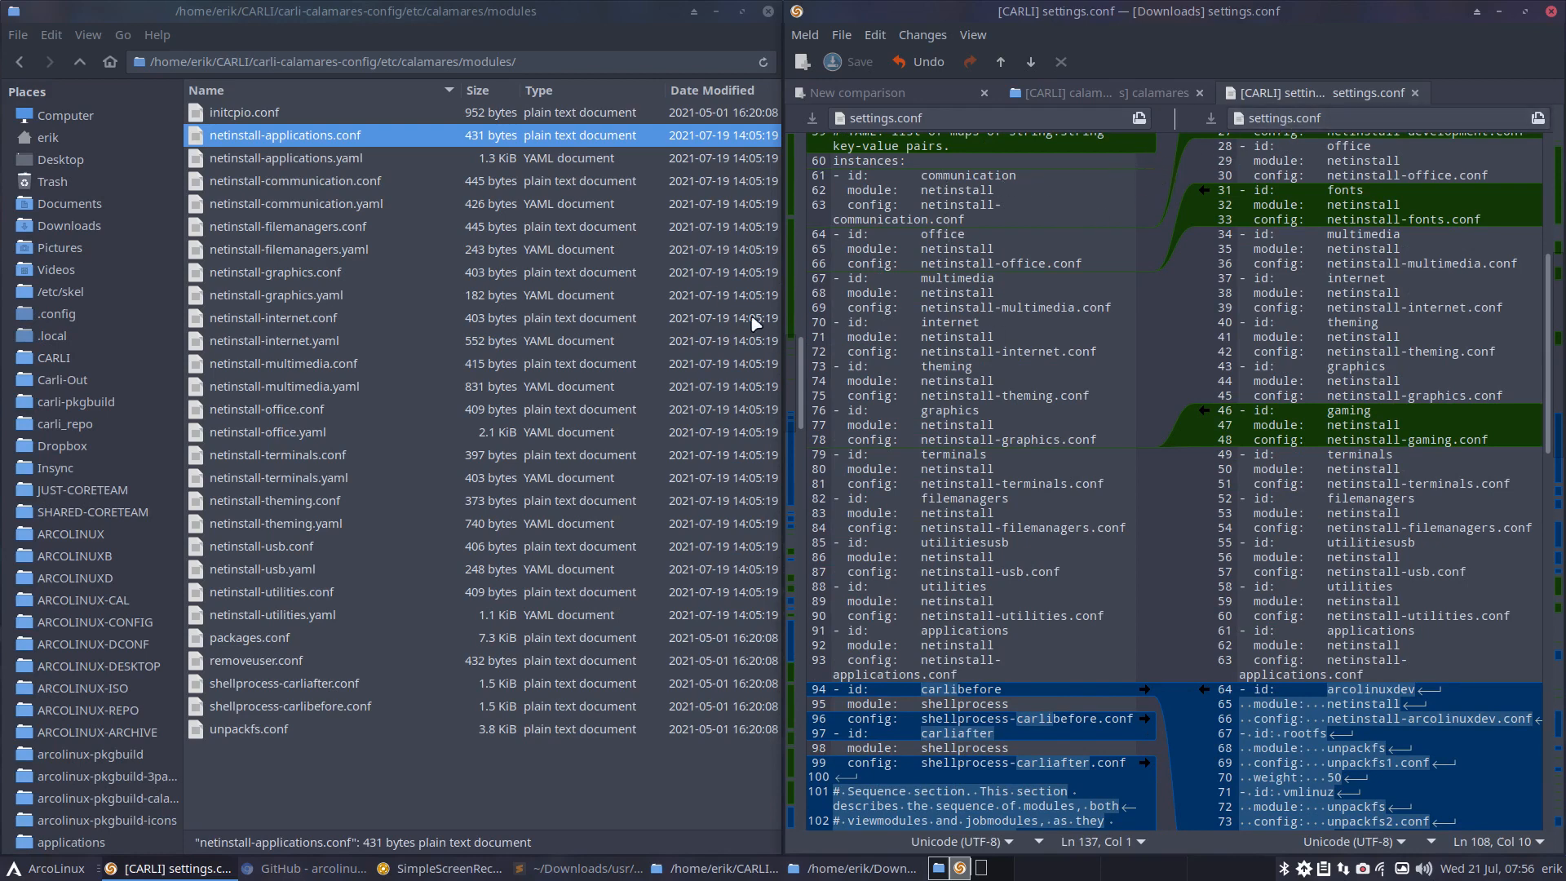
click(534, 14)
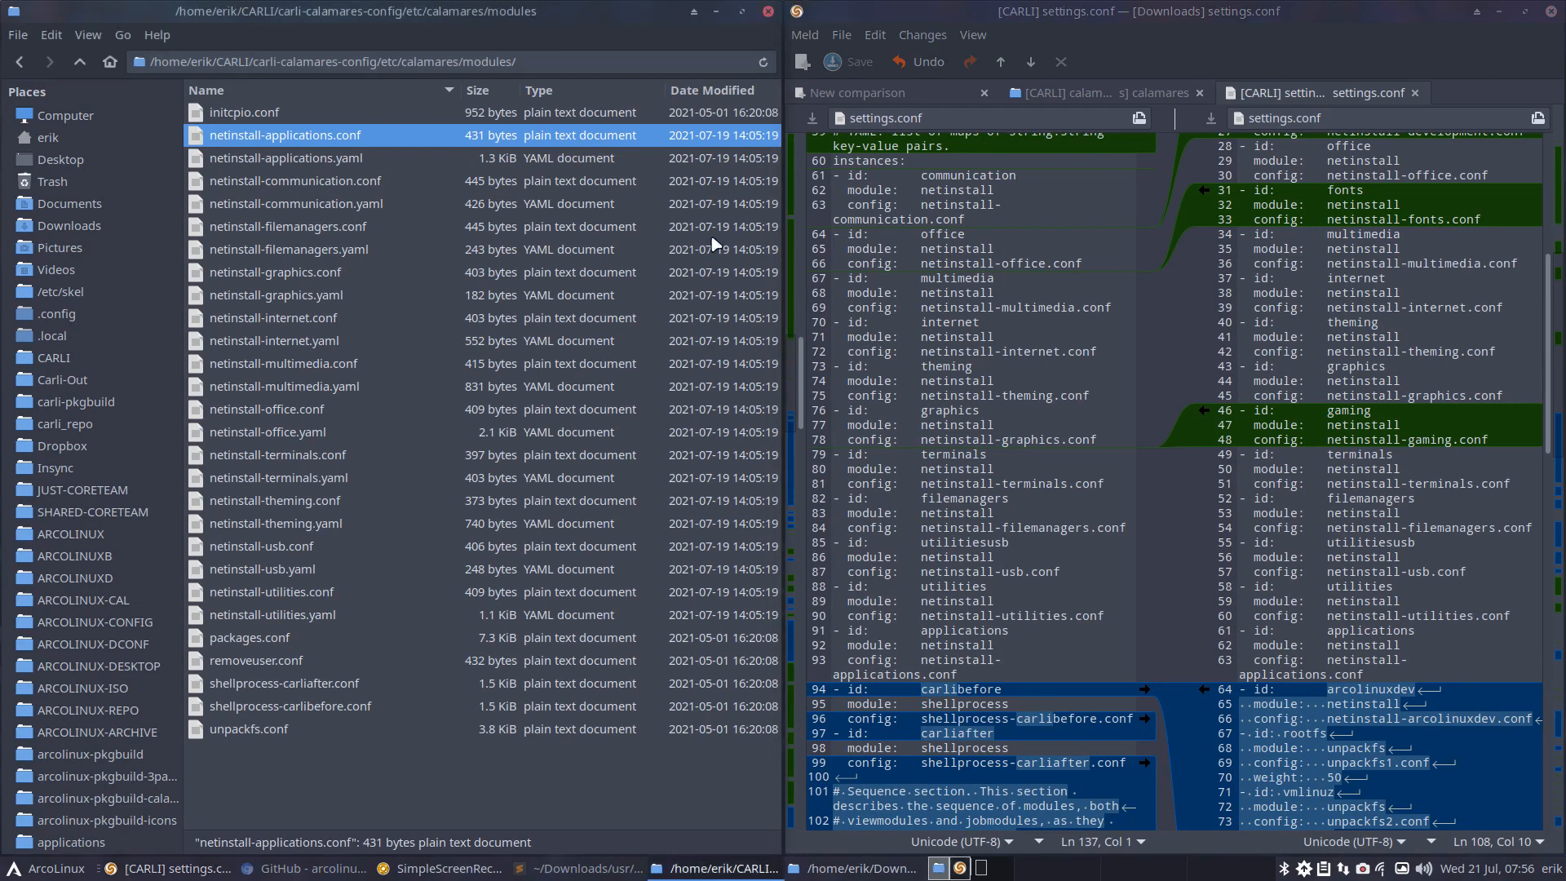
drag(773, 315, 398, 314)
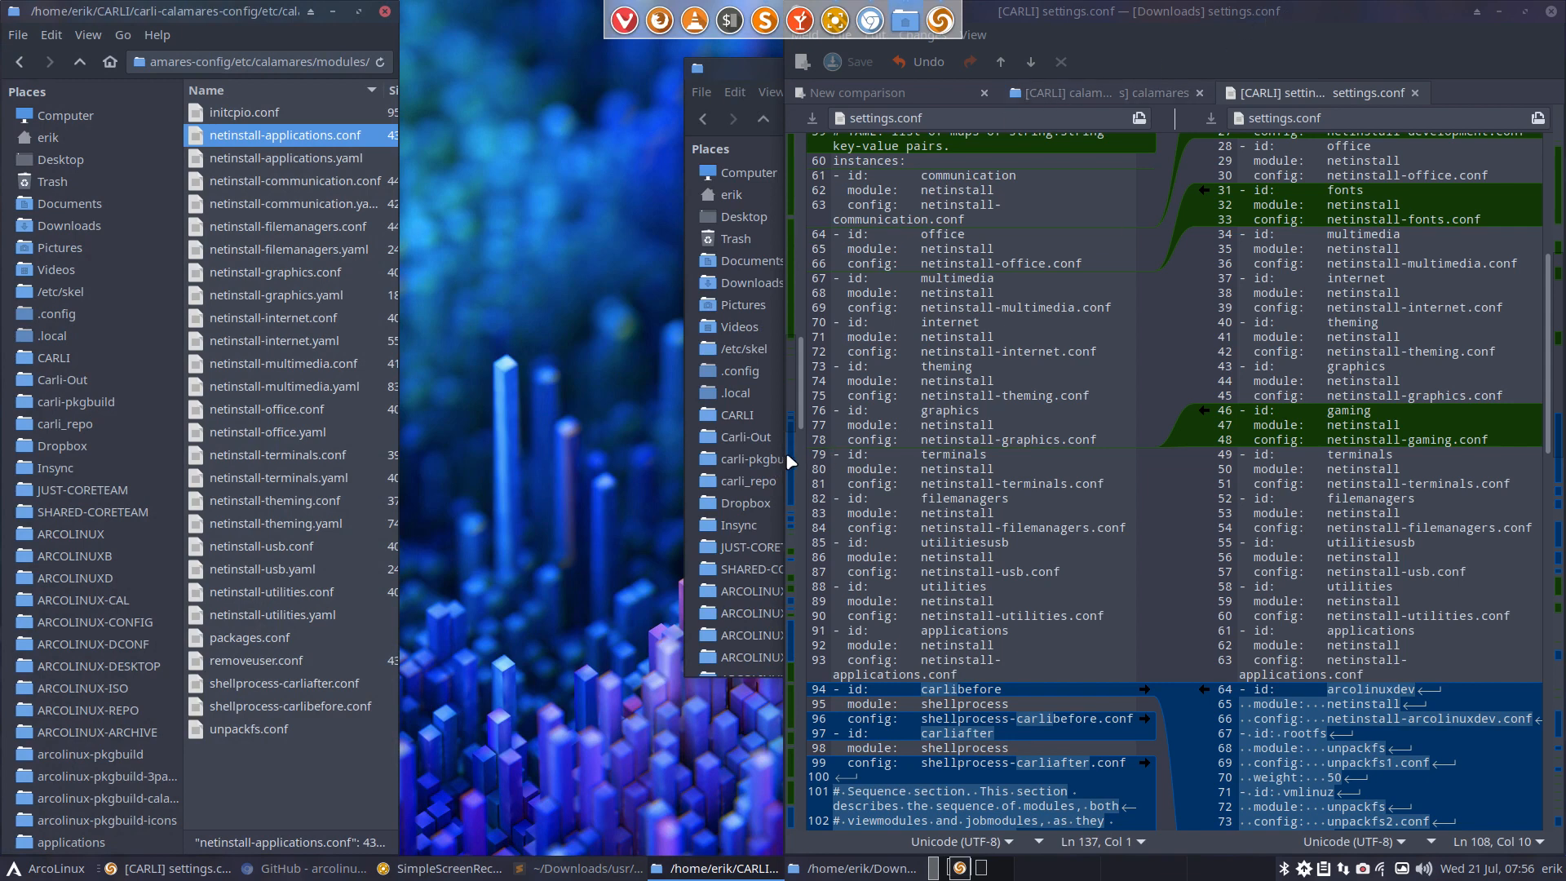
drag(786, 461, 411, 468)
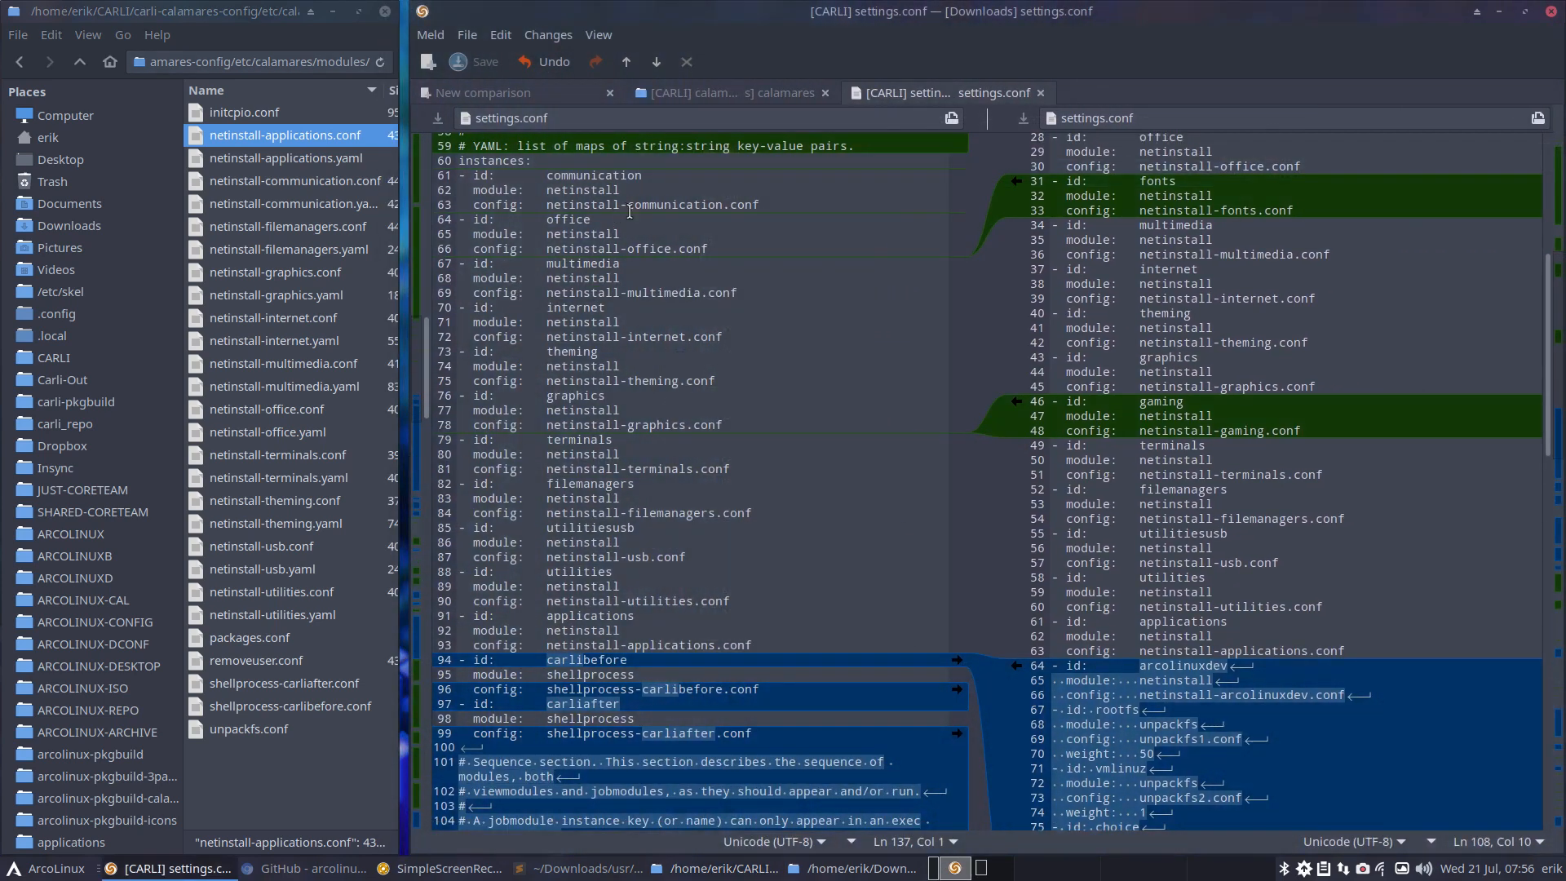
Move the three-line applications netinstall instance to the start of the CARLI instances list, directly above communication
scroll(626, 214, up, 2)
scroll(642, 314, down, 3)
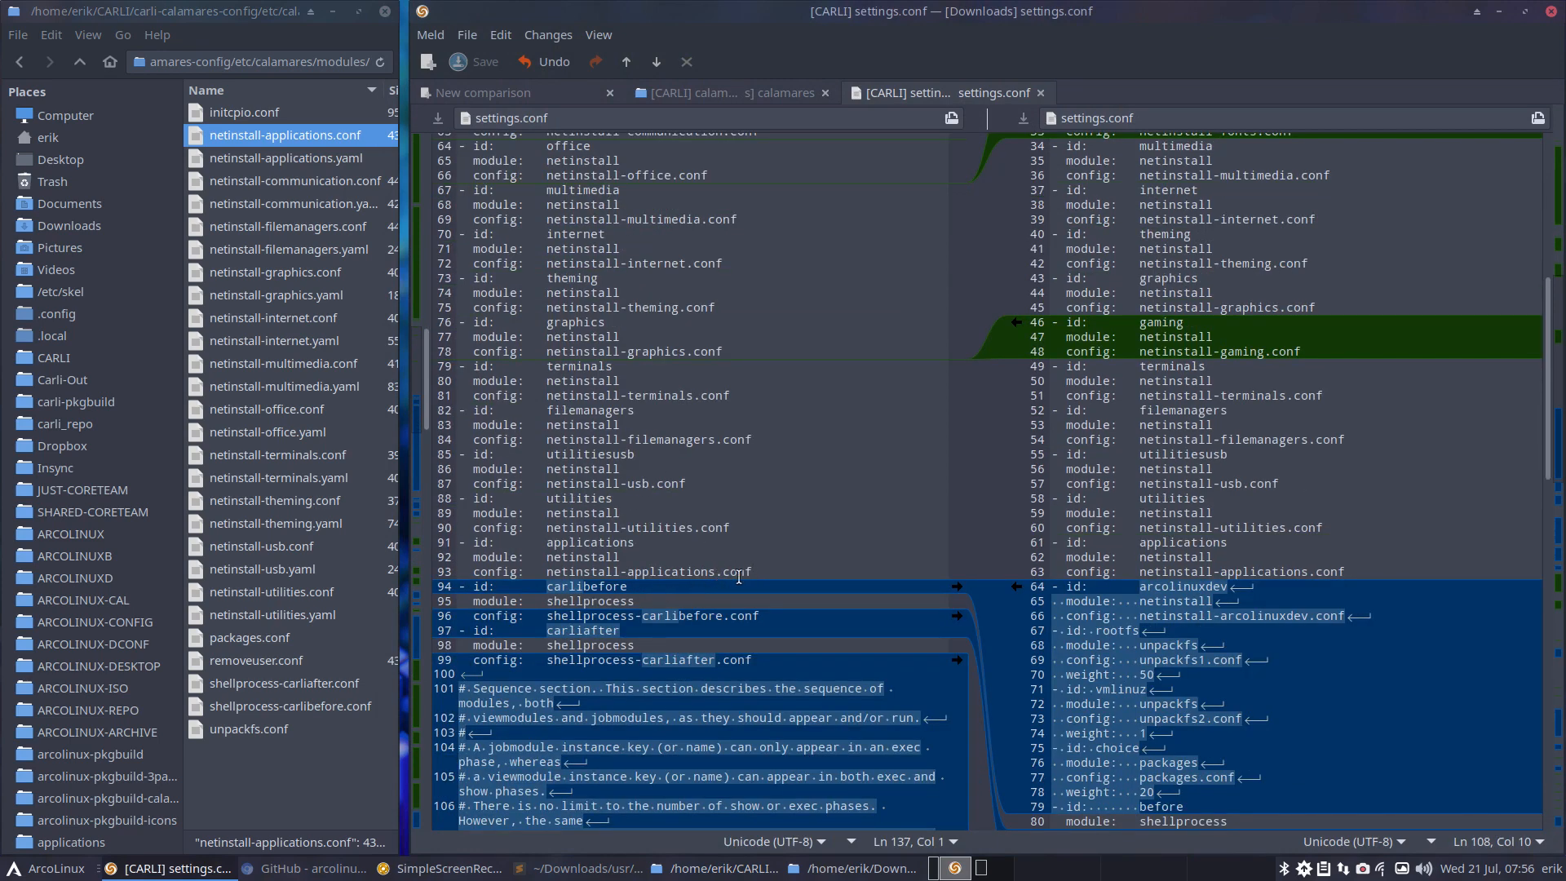
drag(756, 571, 438, 550)
key(ctrl+c)
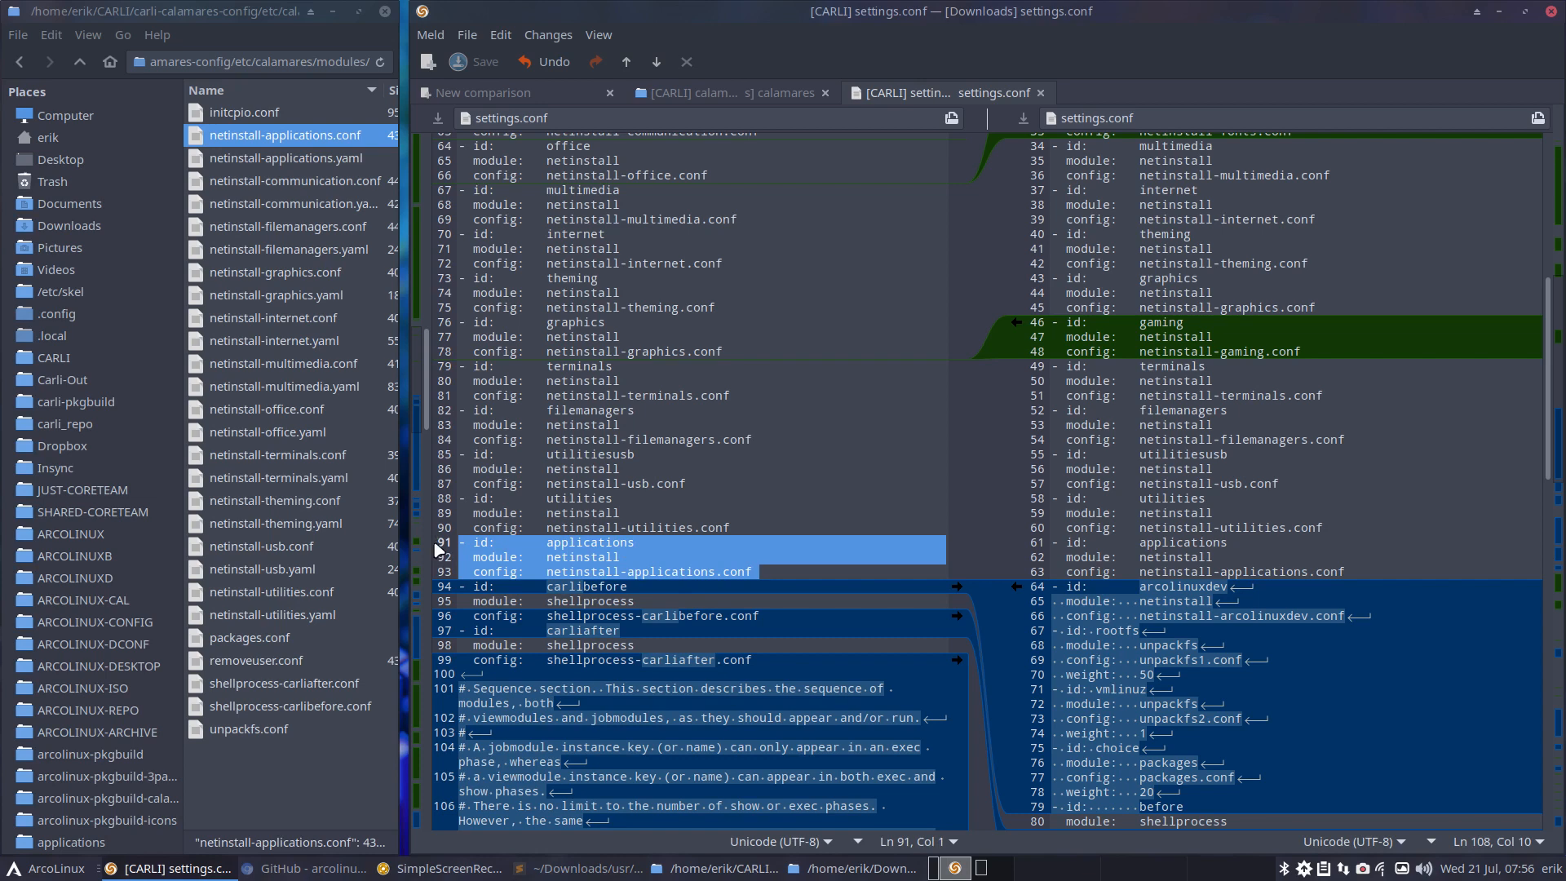
key(Delete)
key(Up)
key(Up)
key(Up)
key(Up)
key(Up)
key(Up)
key(Up)
key(Up)
key(Up)
key(Up)
key(Up)
key(Up)
key(Up)
key(Up)
key(Up)
key(Up)
key(Up)
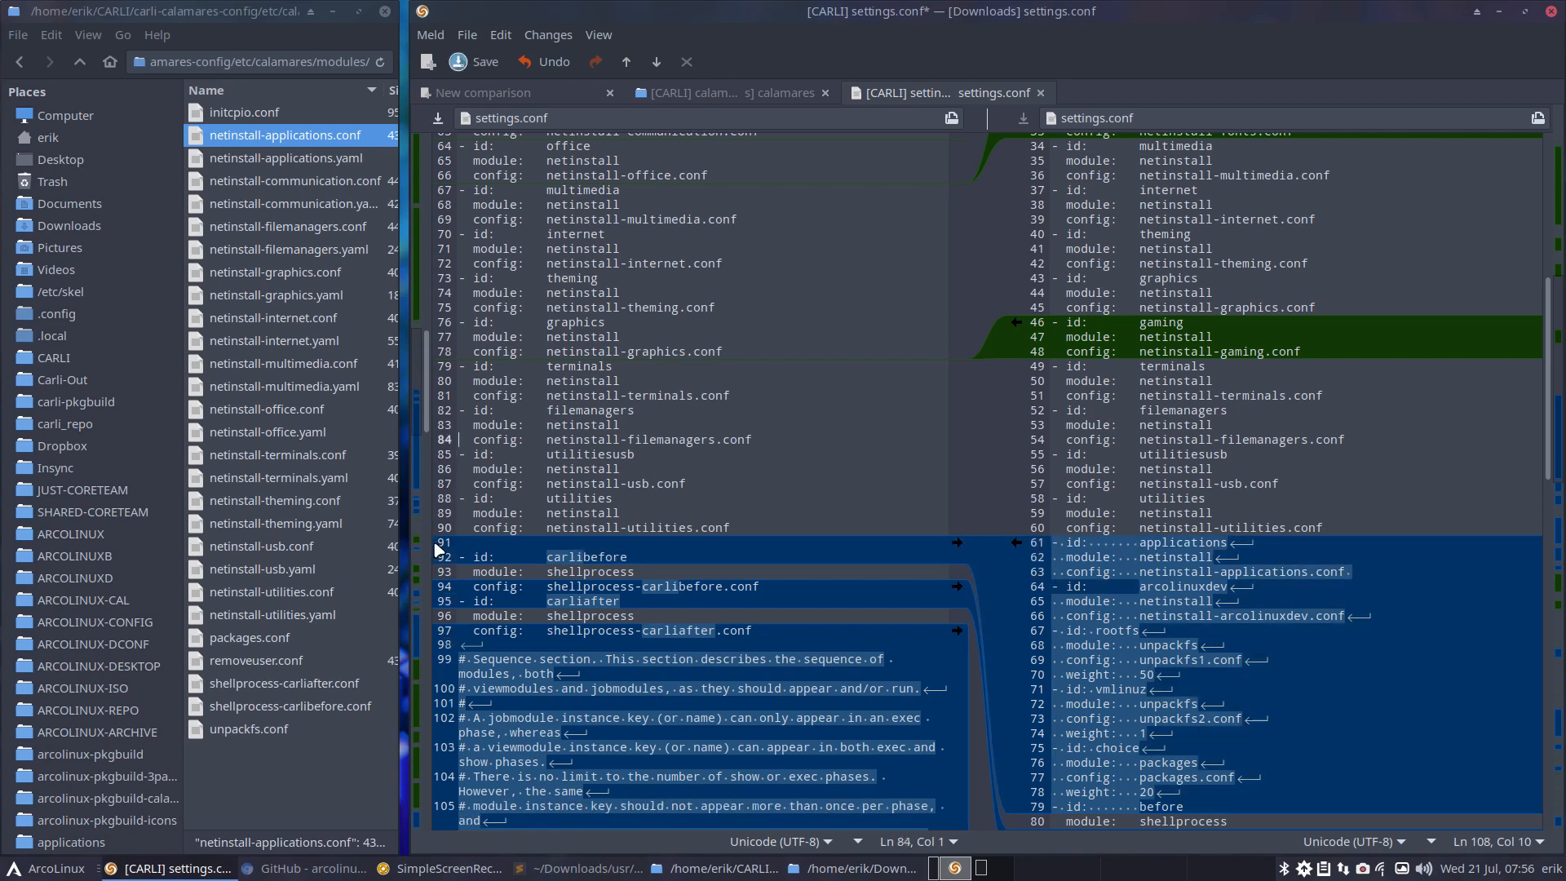
key(Up)
key(Up)
key(Up)
key(Up)
key(Up)
key(Up)
key(Up)
key(Up)
key(Up)
key(Up)
key(Up)
key(Up)
key(Up)
key(Up)
key(Up)
key(Up)
key(Up)
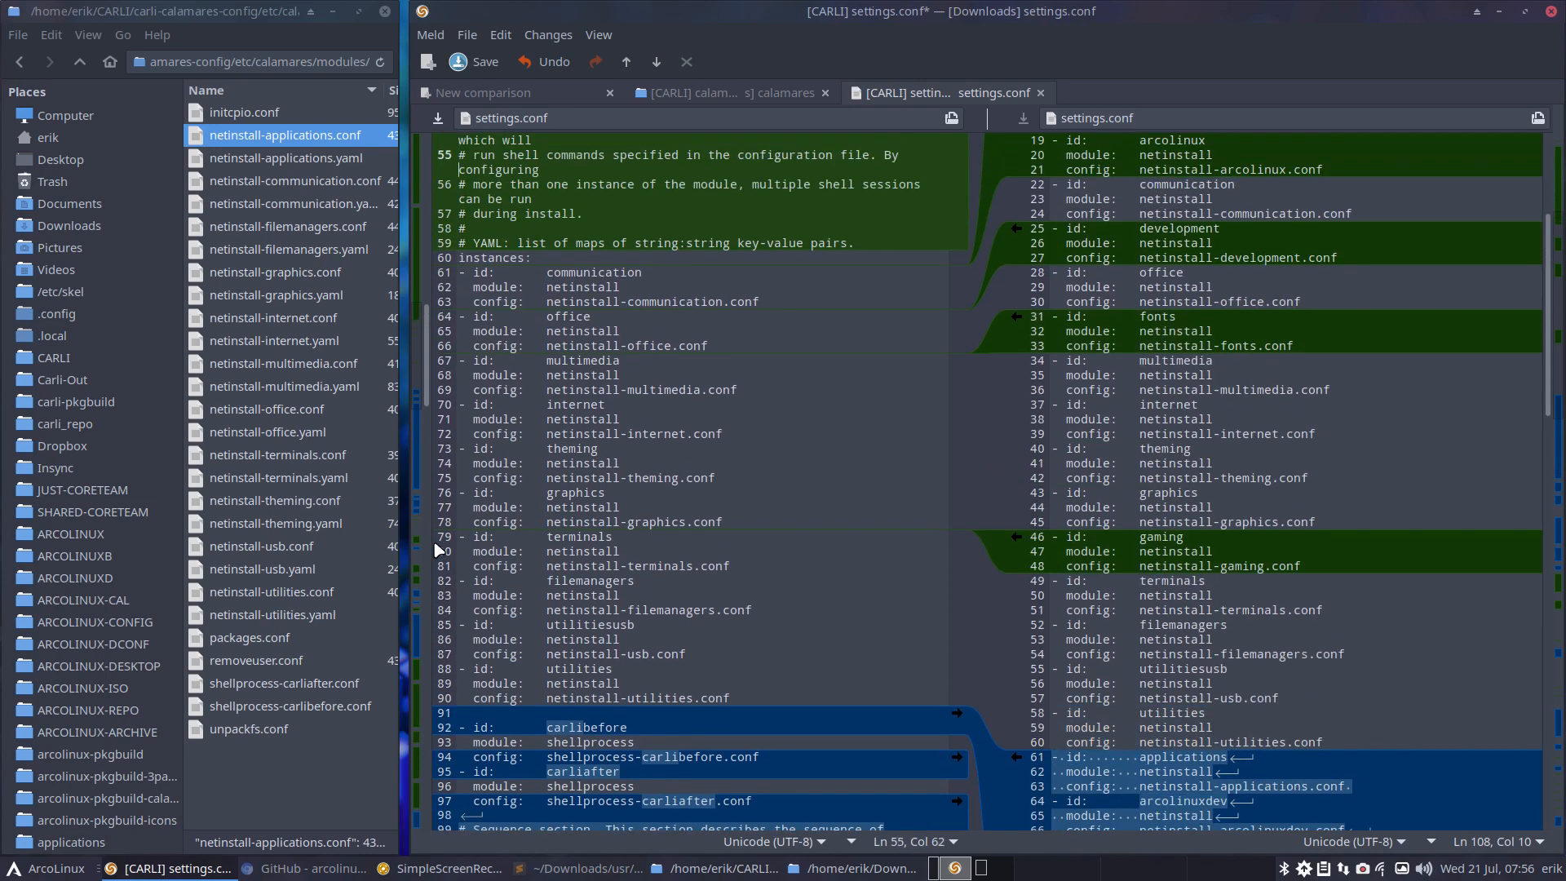
key(Down)
key(Down)
key(Down)
key(End)
key(Return)
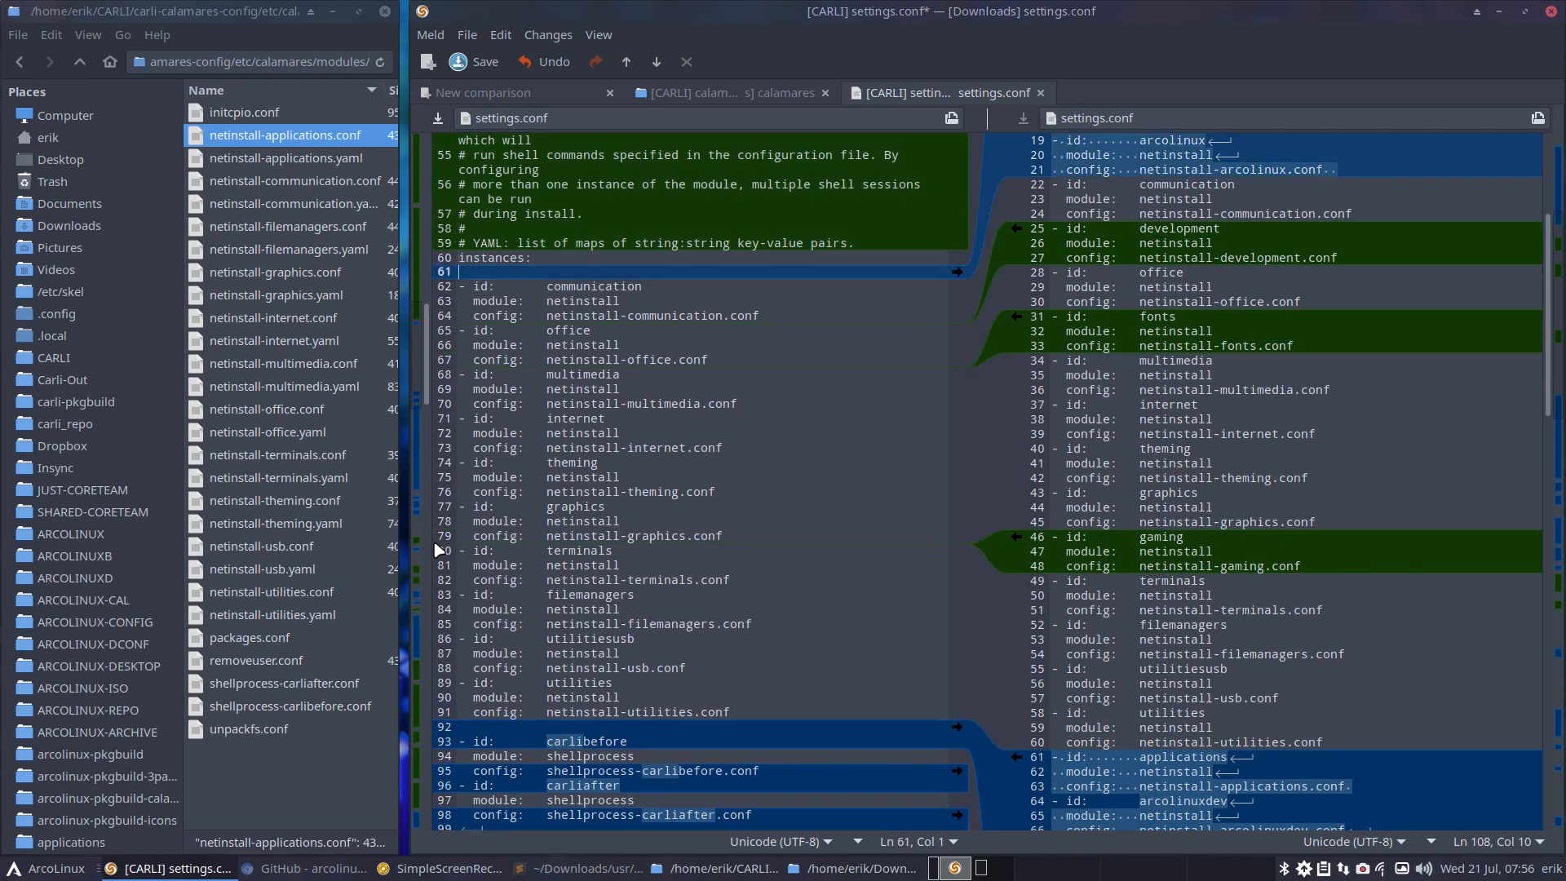
key(ctrl+v)
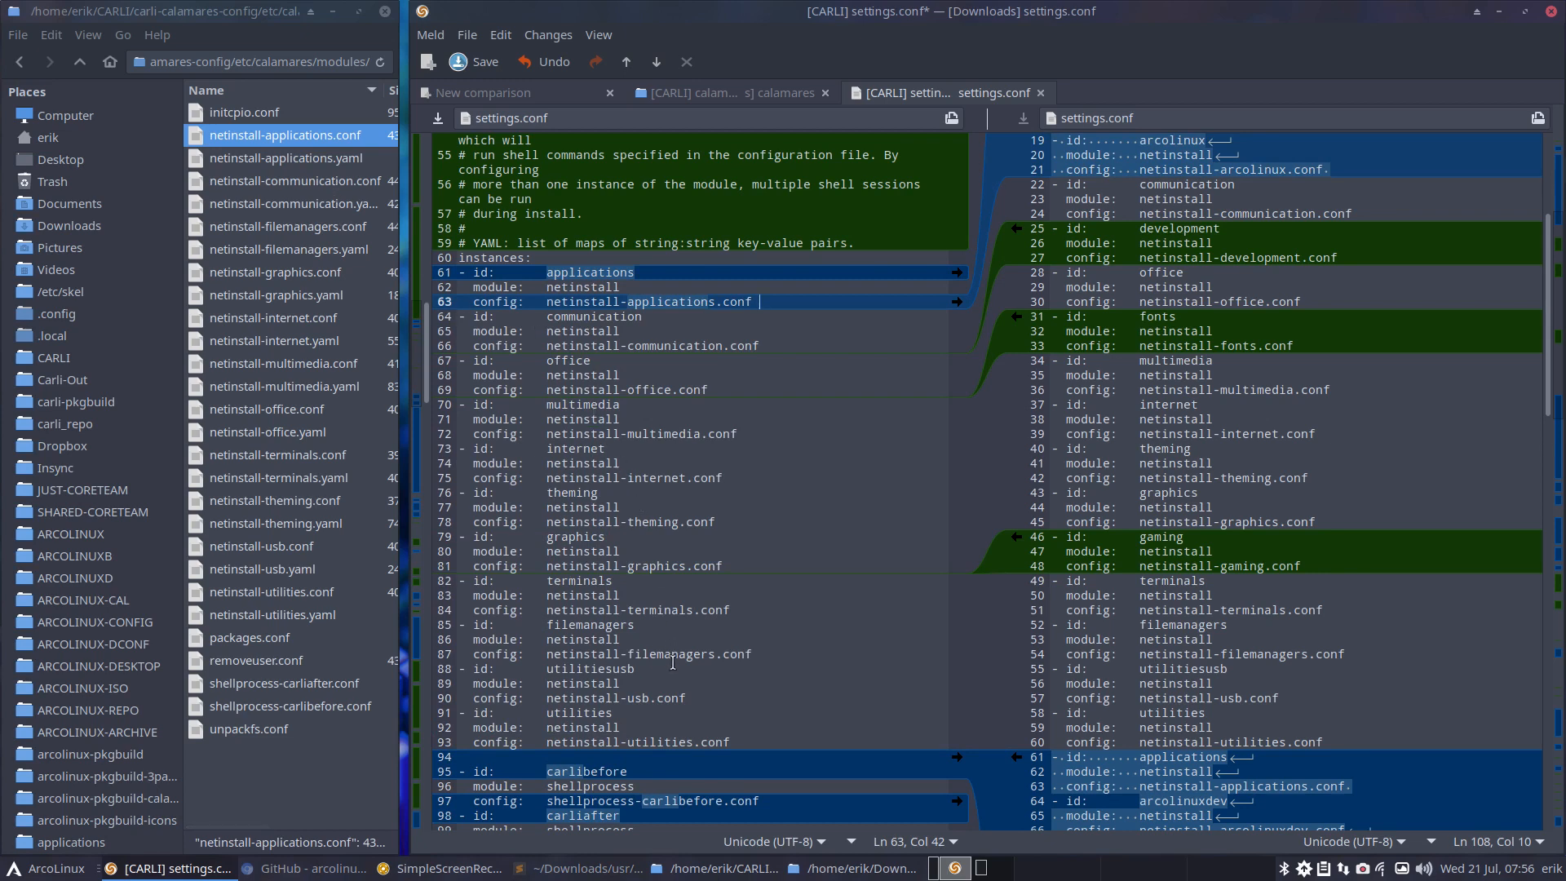
Move the three-line filemanagers netinstall instance directly below communication in the CARLI instances list
drag(759, 655, 418, 628)
key(ctrl+c)
key(Delete)
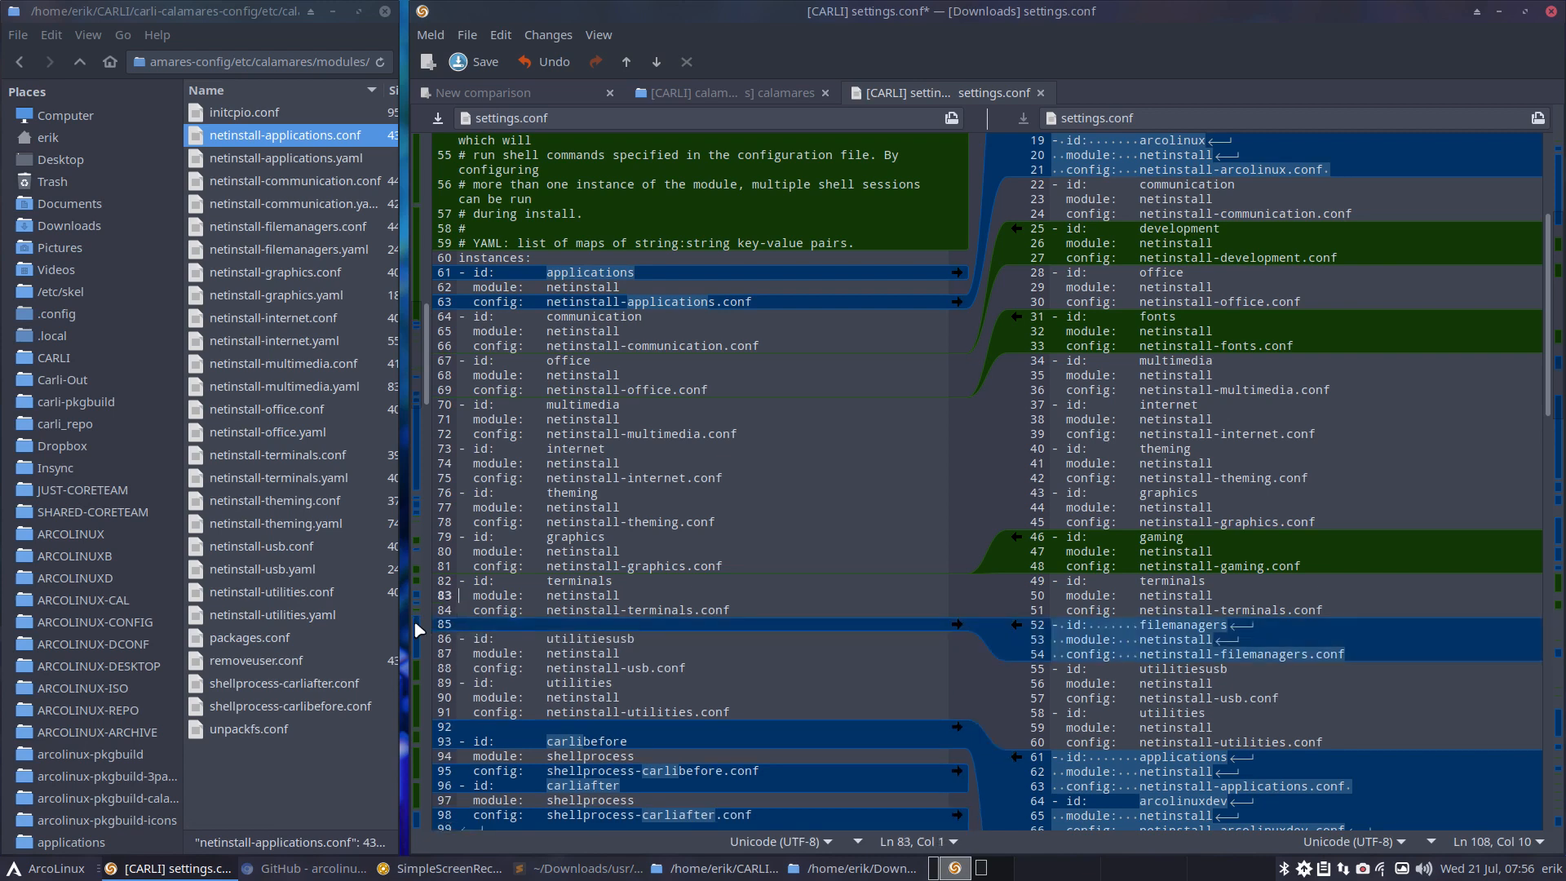
key(Up)
key(Up)
key(Up)
key(Up)
key(Up)
key(Up)
key(Up)
key(Up)
key(Up)
key(Up)
key(Up)
key(Up)
key(Up)
key(Up)
key(Up)
key(Up)
key(Up)
key(Up)
key(Up)
key(Up)
key(Down)
key(End)
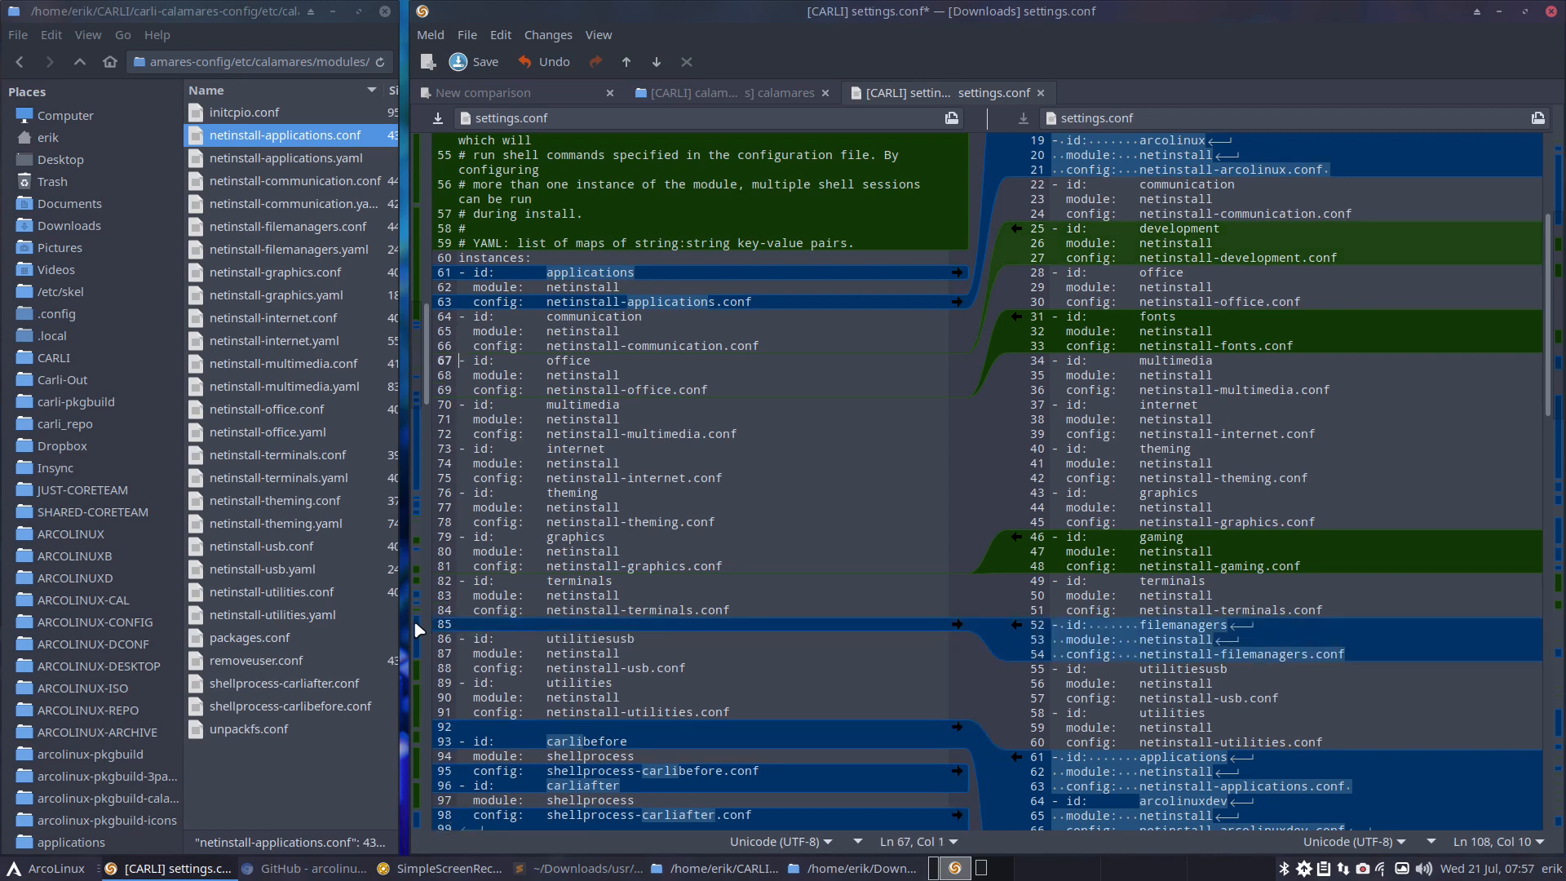
key(Return)
key(ctrl+v)
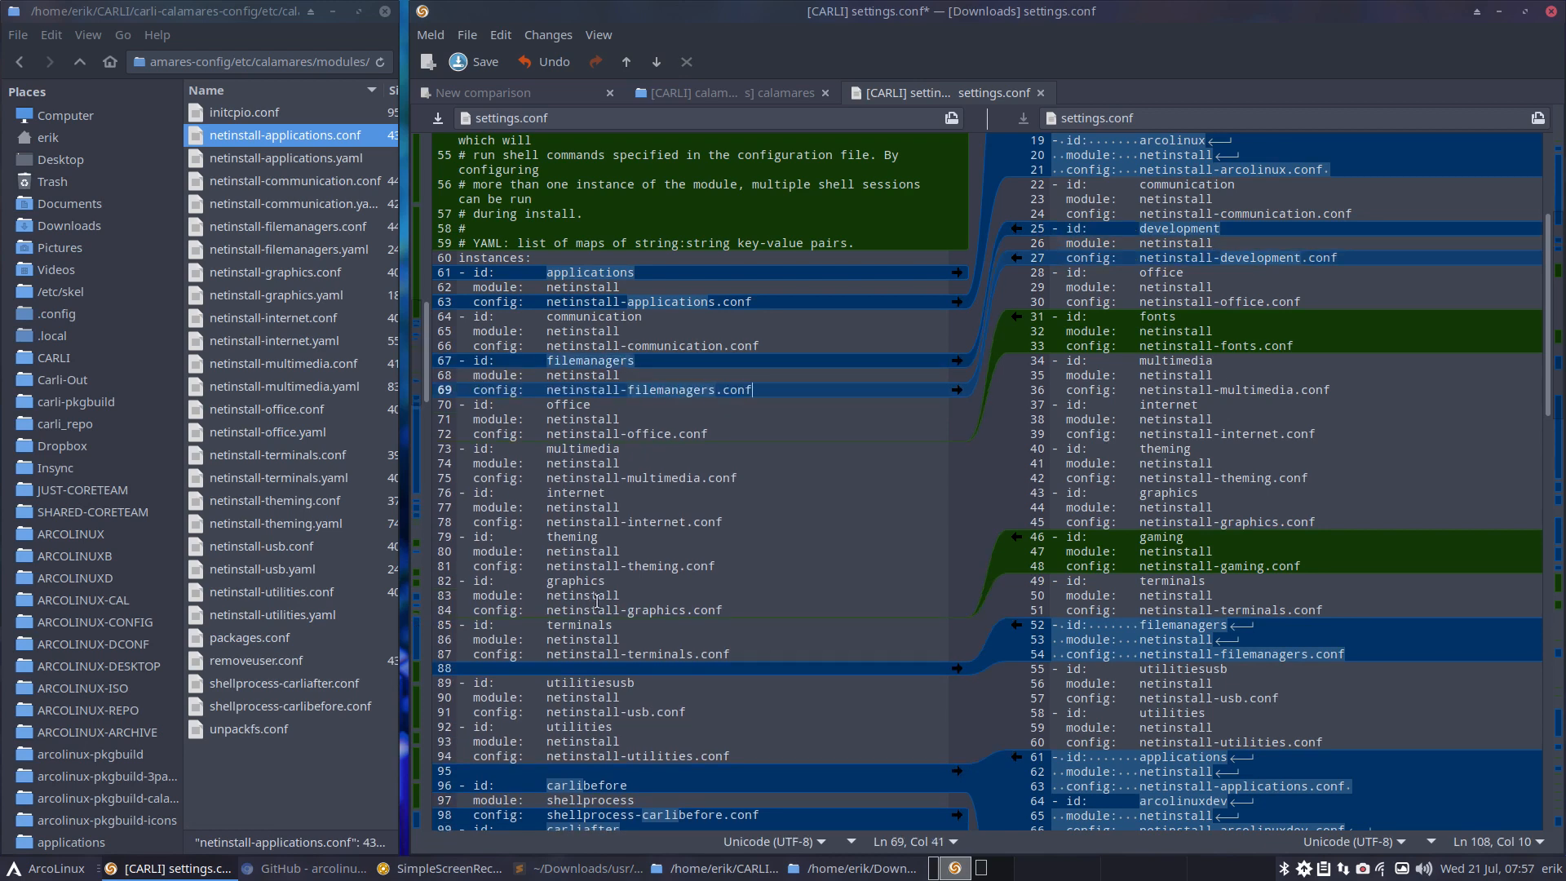
Move the three-line graphics netinstall instance directly below filemanagers in the CARLI instances list
drag(730, 610, 416, 581)
key(ctrl+x)
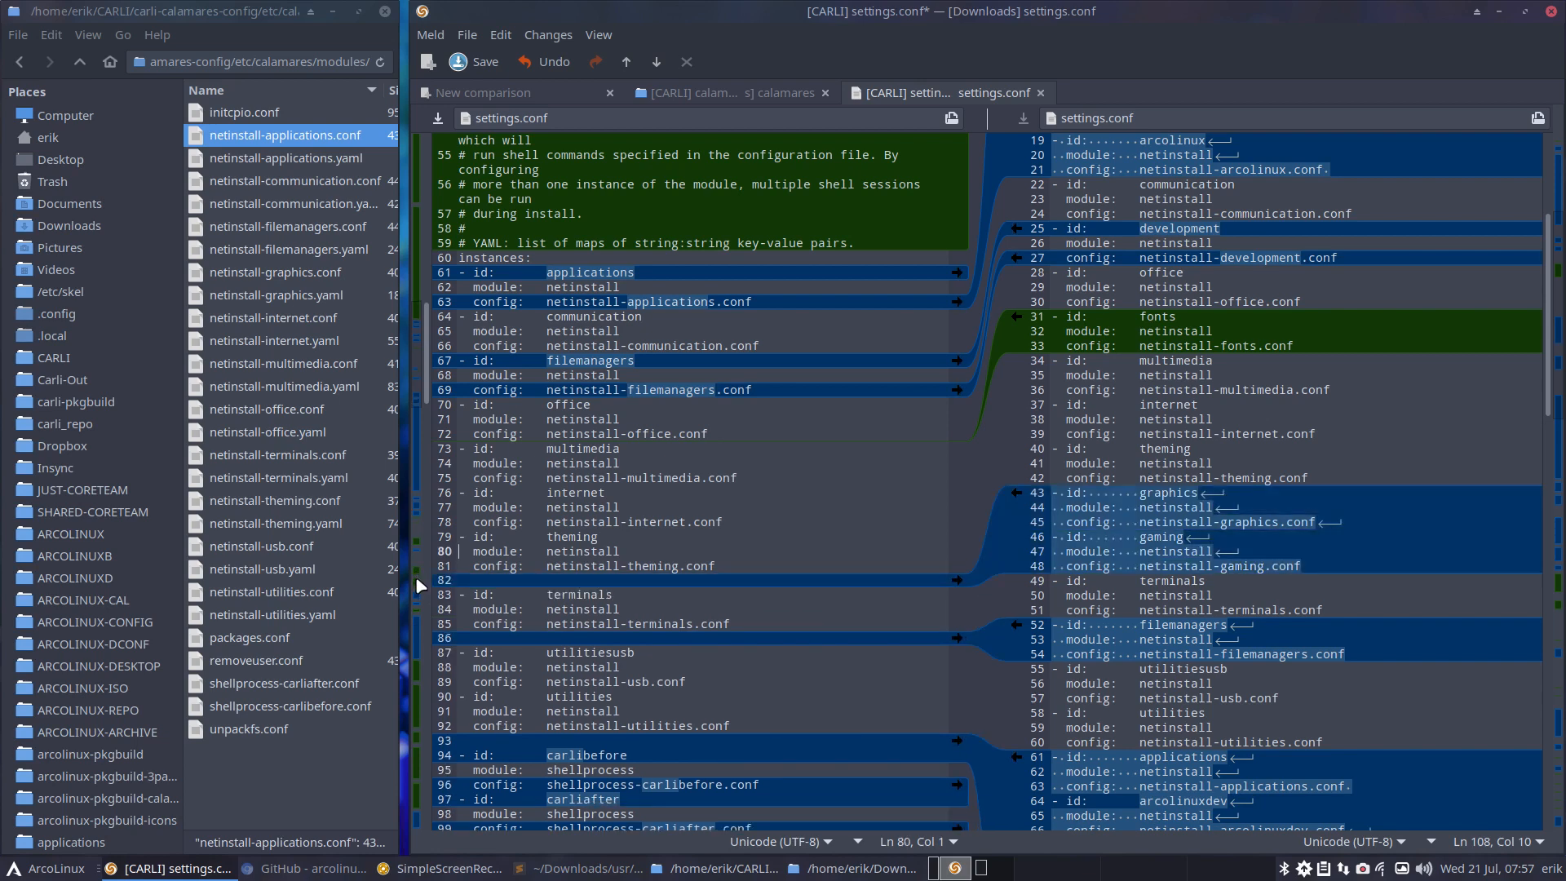
key(Up)
key(Up)
key(Up)
key(Up)
key(Up)
key(Up)
key(Up)
key(Up)
key(Up)
key(Up)
key(Up)
key(Up)
key(Return)
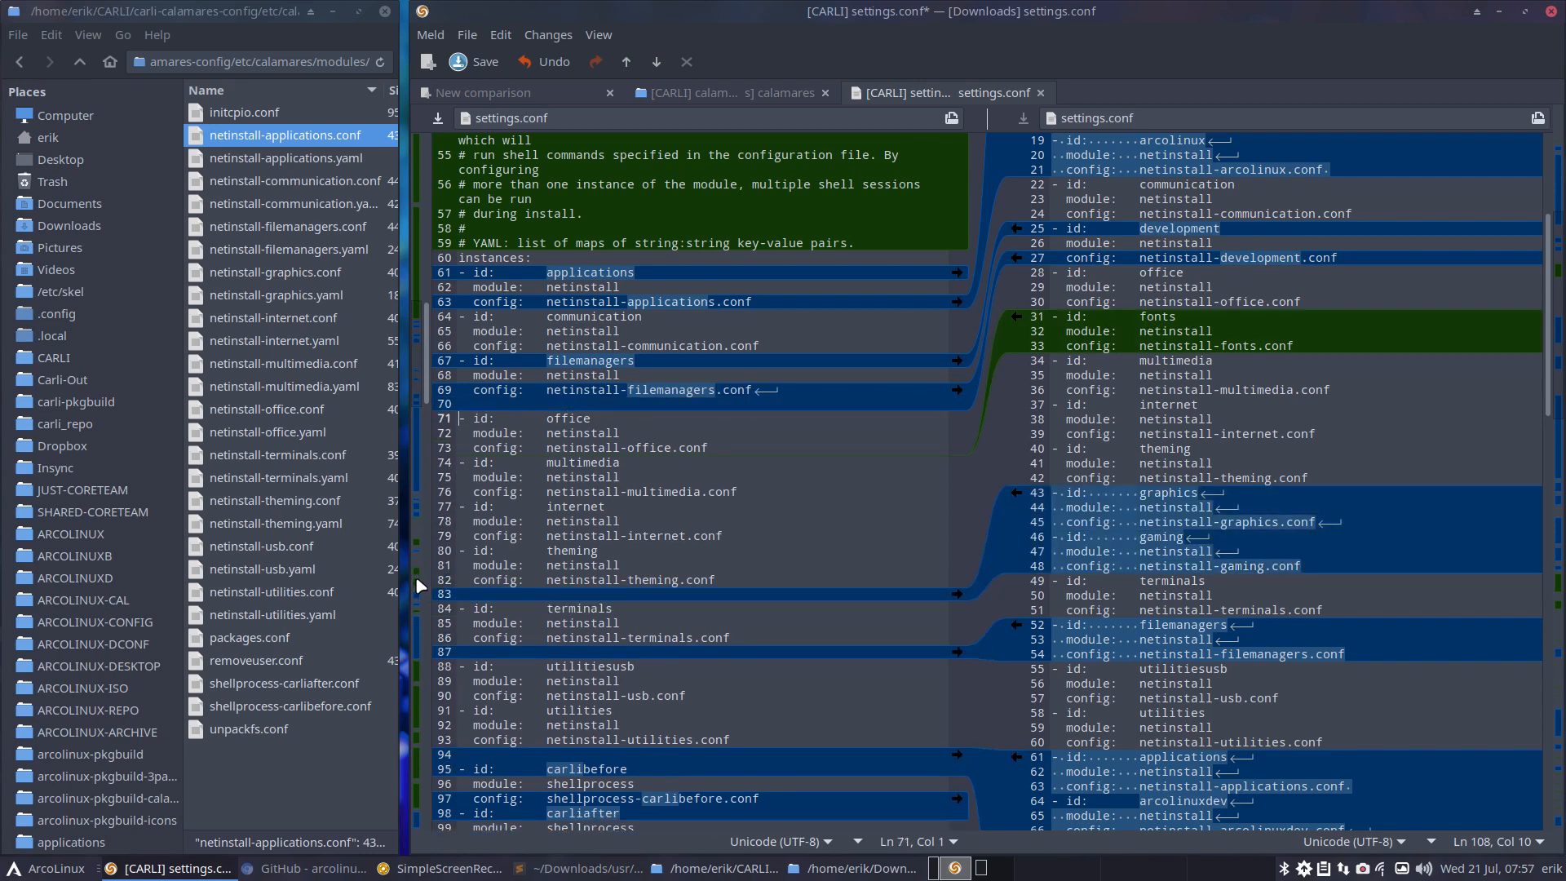
key(Up)
key(ctrl+v)
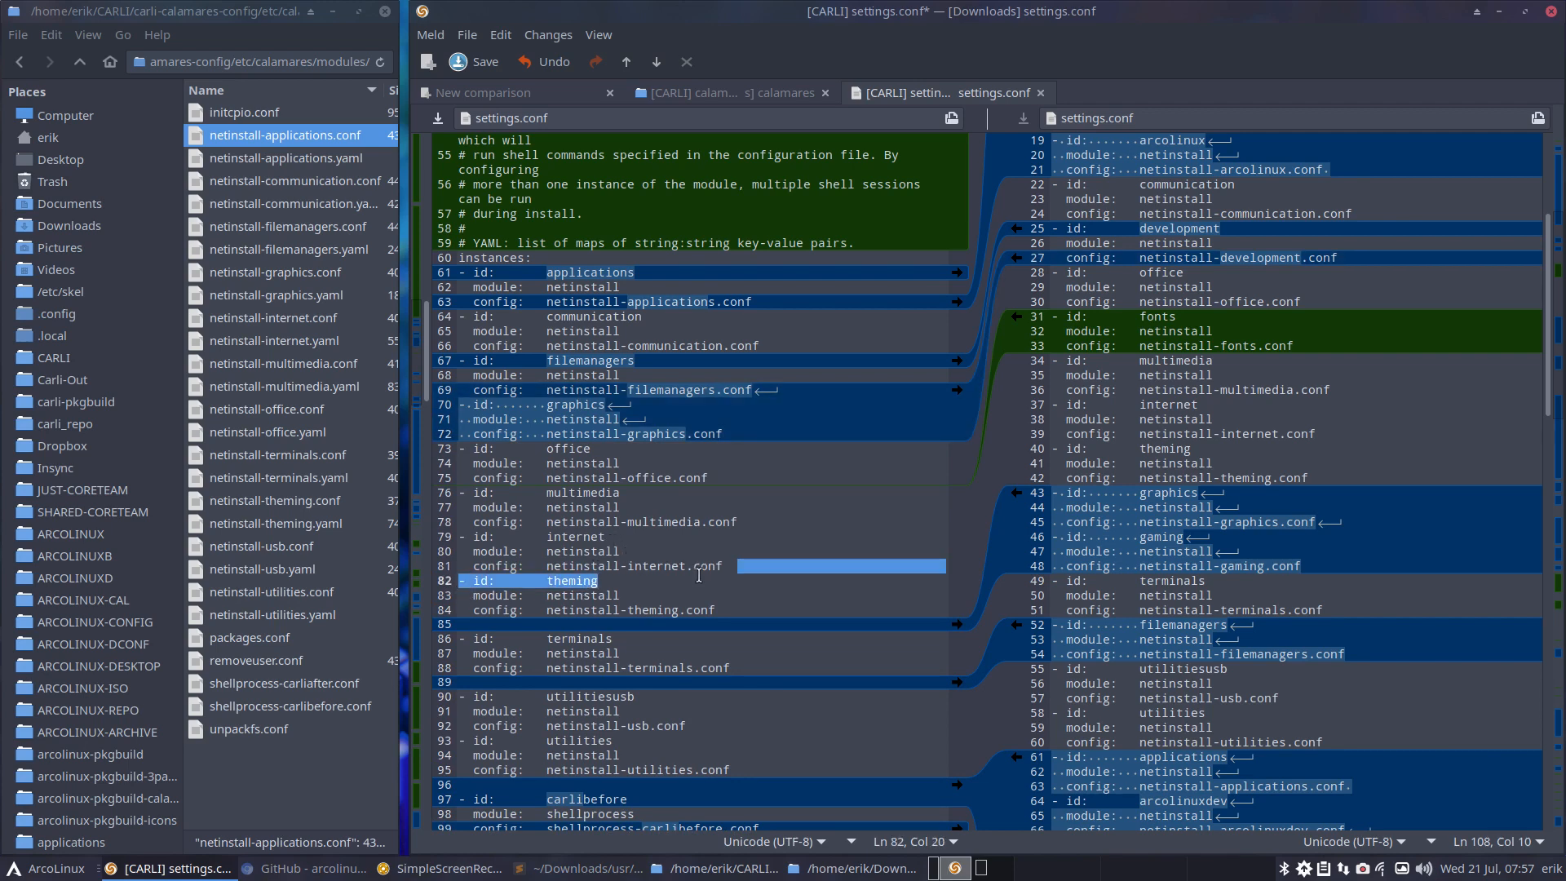
Move the three-line internet netinstall instance directly below graphics in the CARLI instances list
drag(699, 576, 437, 538)
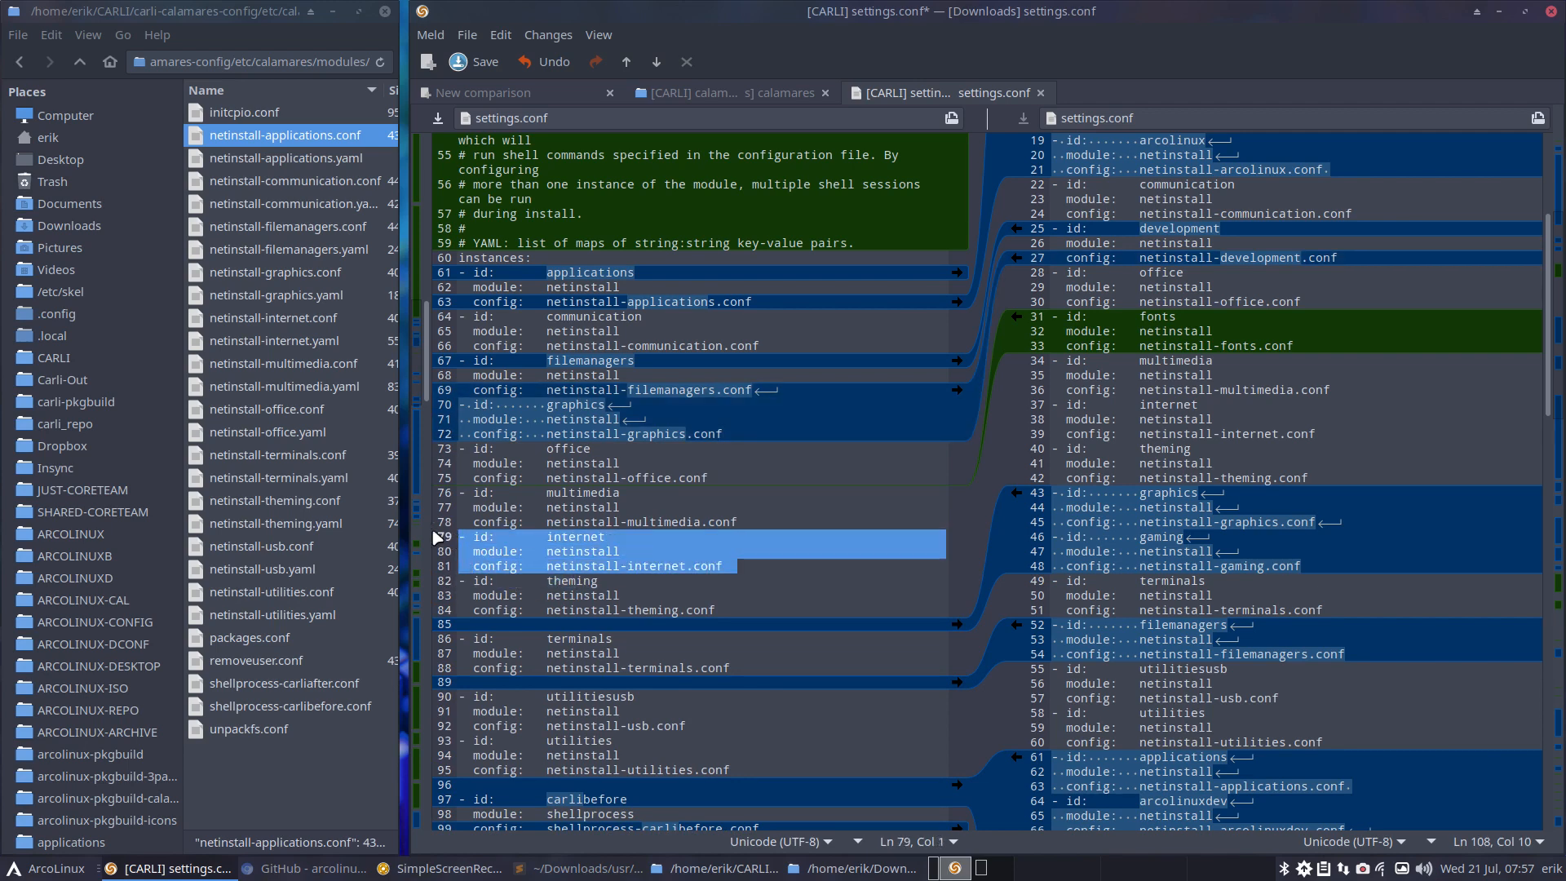
key(ctrl+x)
key(Up)
key(Up)
key(Up)
key(Up)
key(Up)
key(Up)
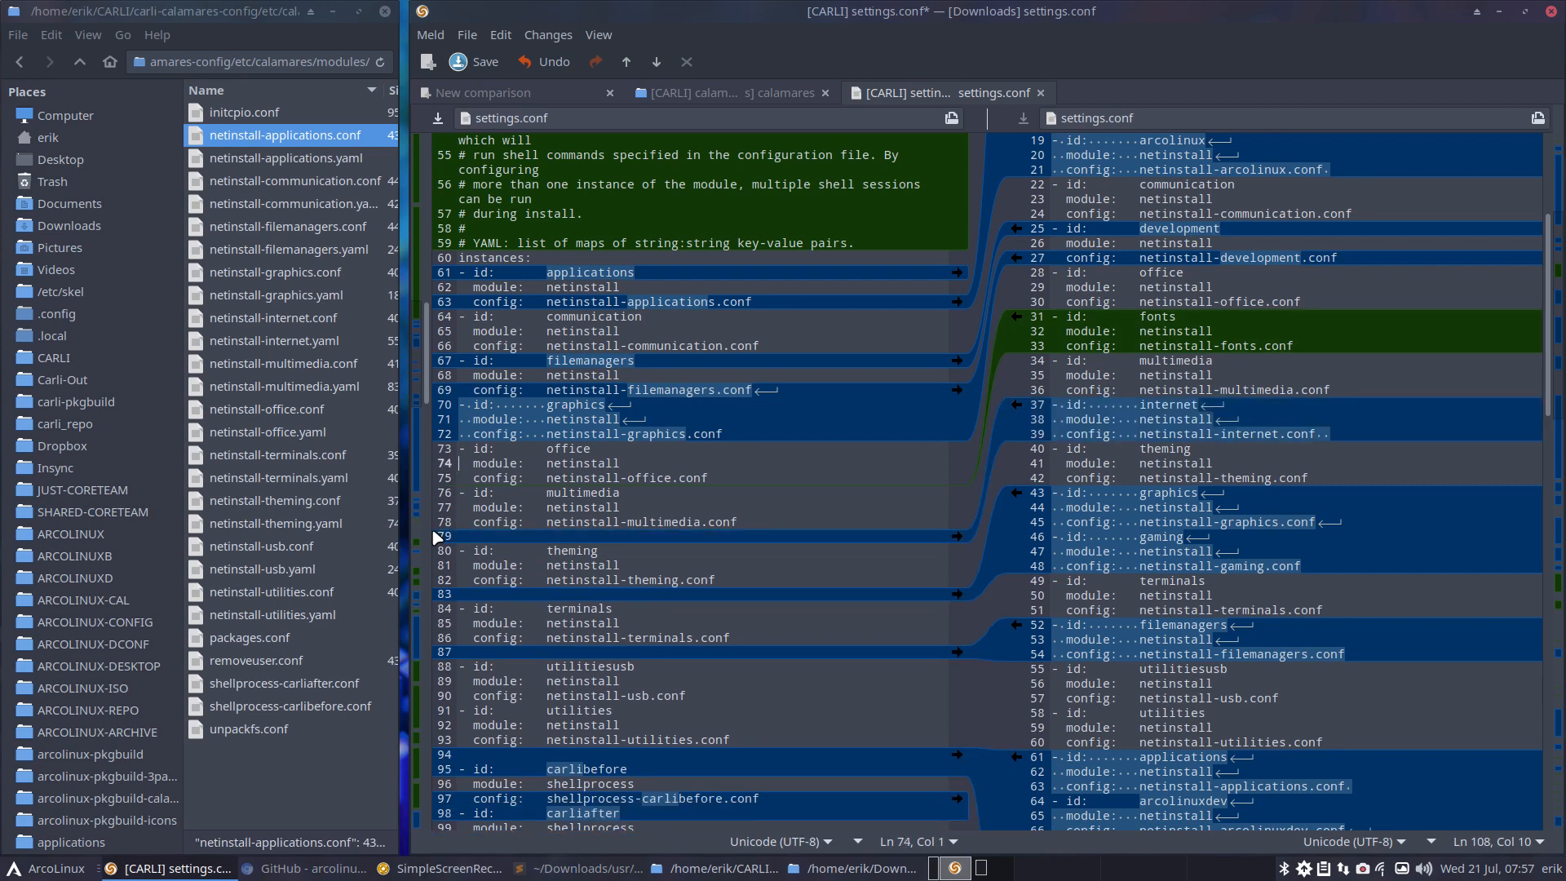
key(Return)
key(Up)
key(ctrl+v)
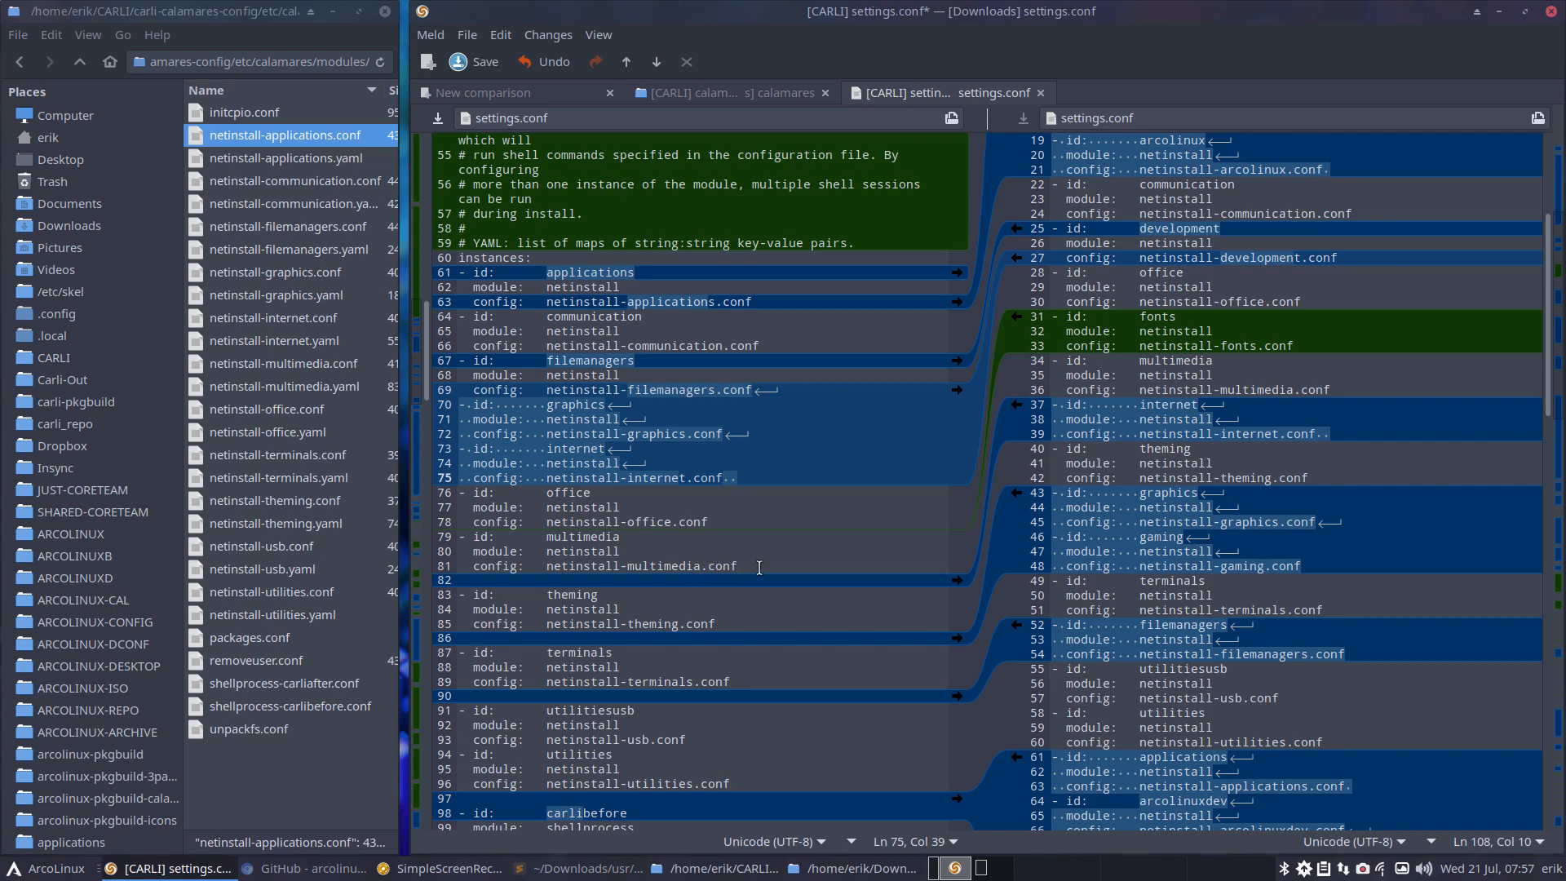
Move the three-line multimedia netinstall instance directly below internet in the CARLI instances list and remove one leftover blank line below office
drag(759, 566, 435, 548)
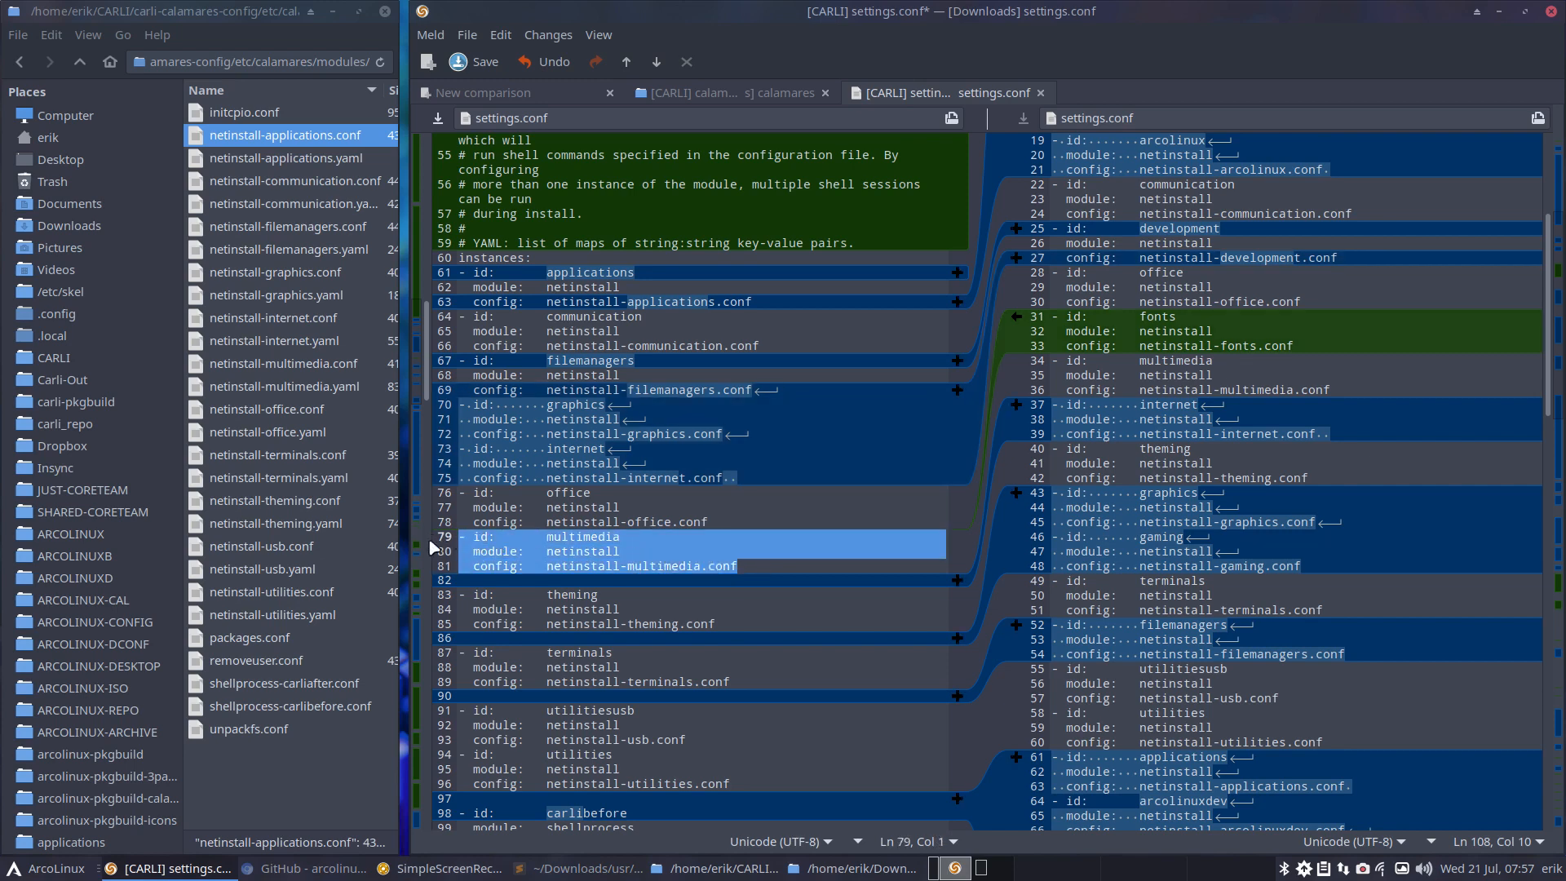
key(ctrl+x)
key(Up)
key(Up)
key(Up)
key(Return)
key(Up)
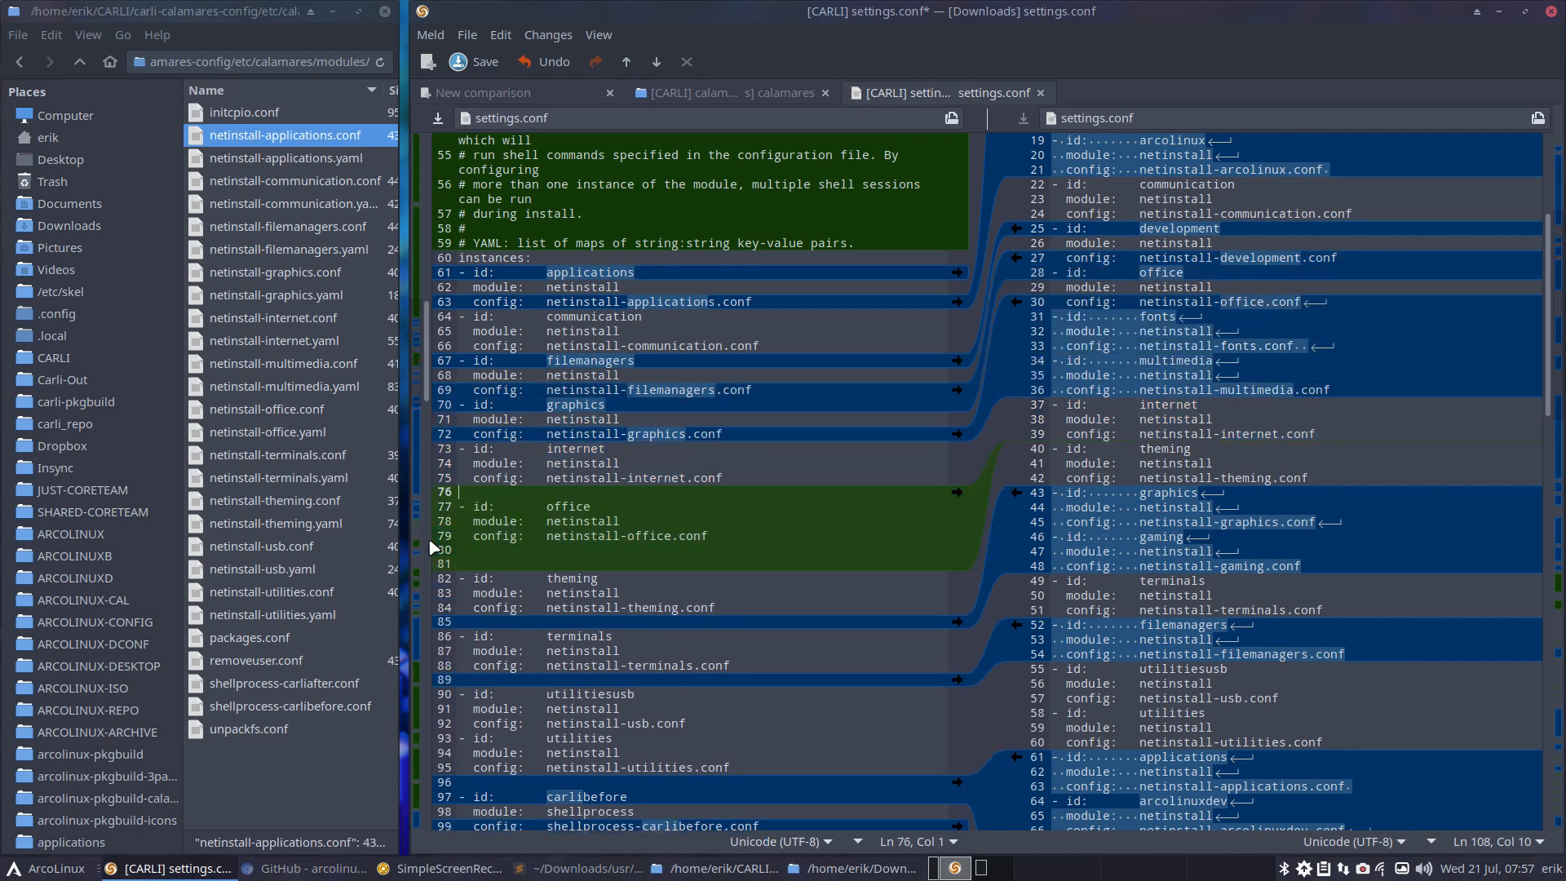
key(ctrl+v)
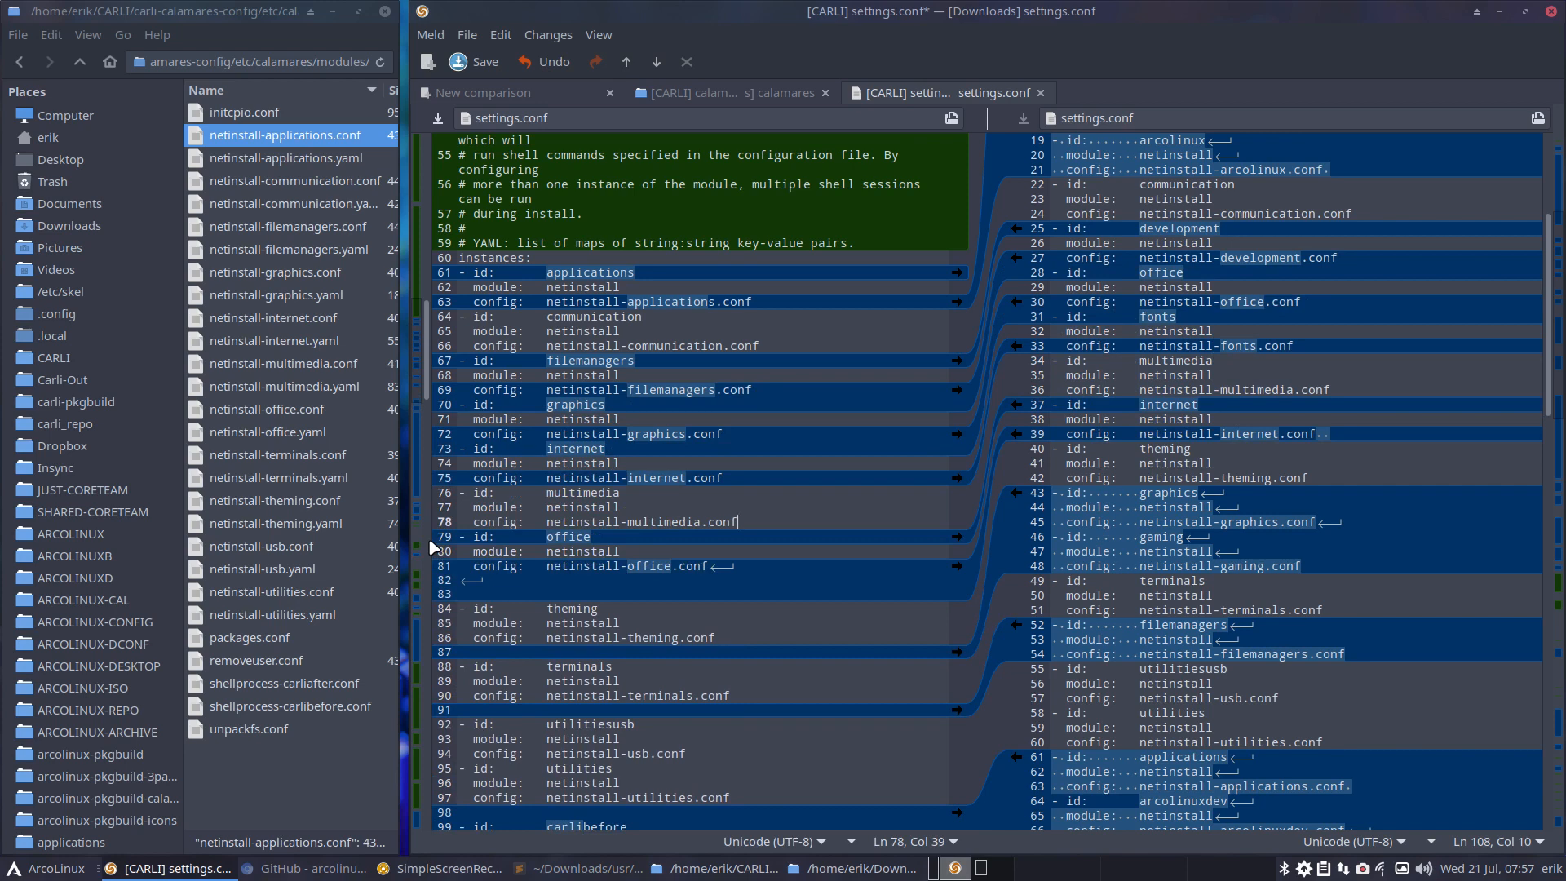
click(504, 583)
key(BackSpace)
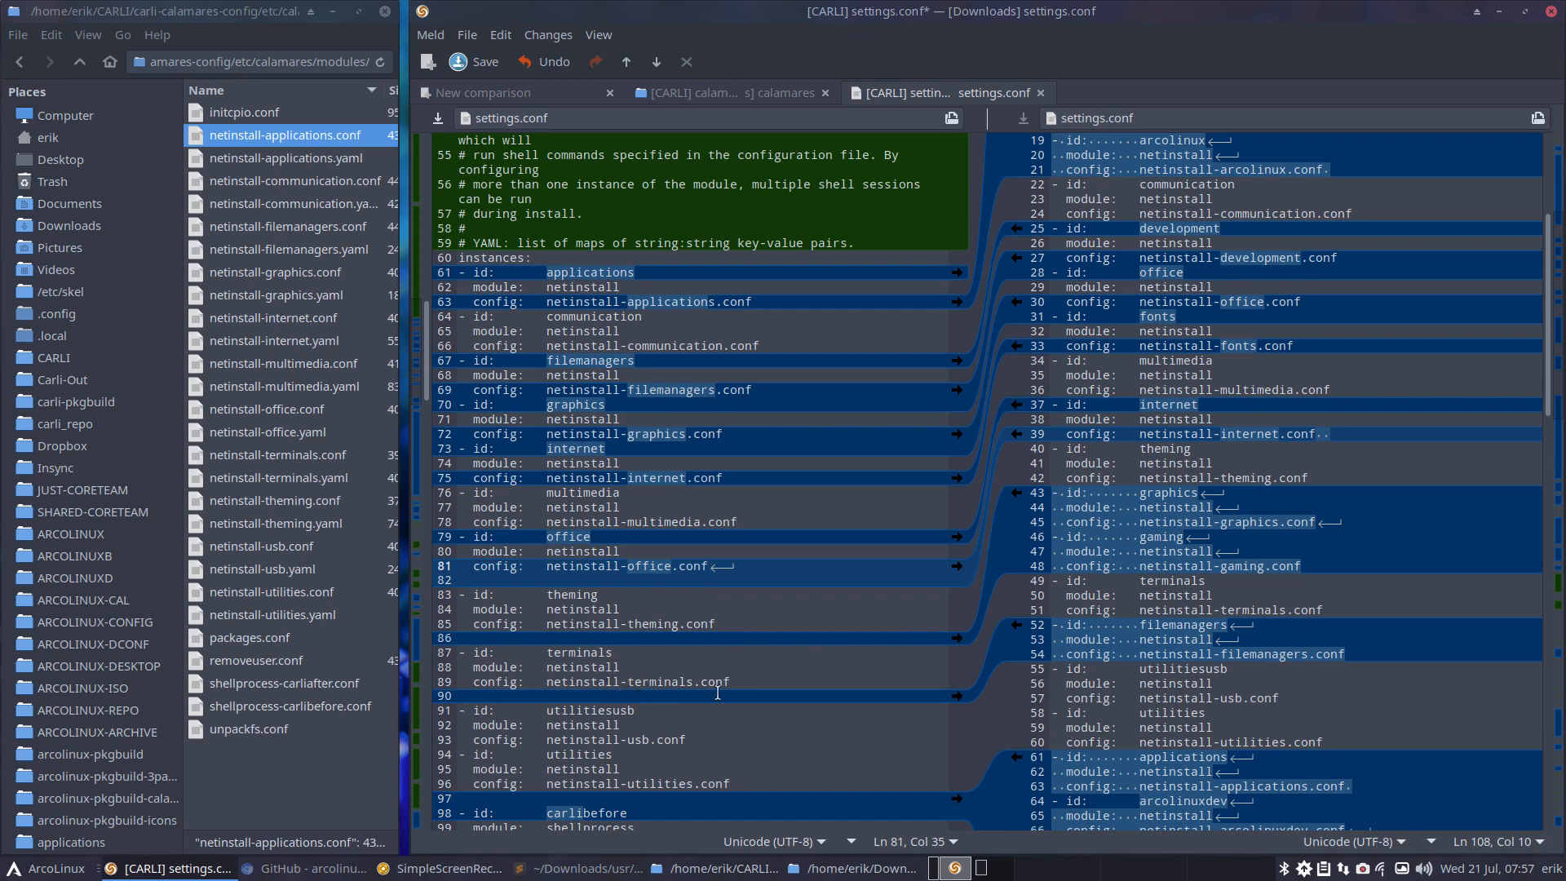
Move the three-line terminals netinstall instance directly below office in the CARLI instances list and remove the blank lines between theming and utilitiesusb
drag(756, 685, 426, 655)
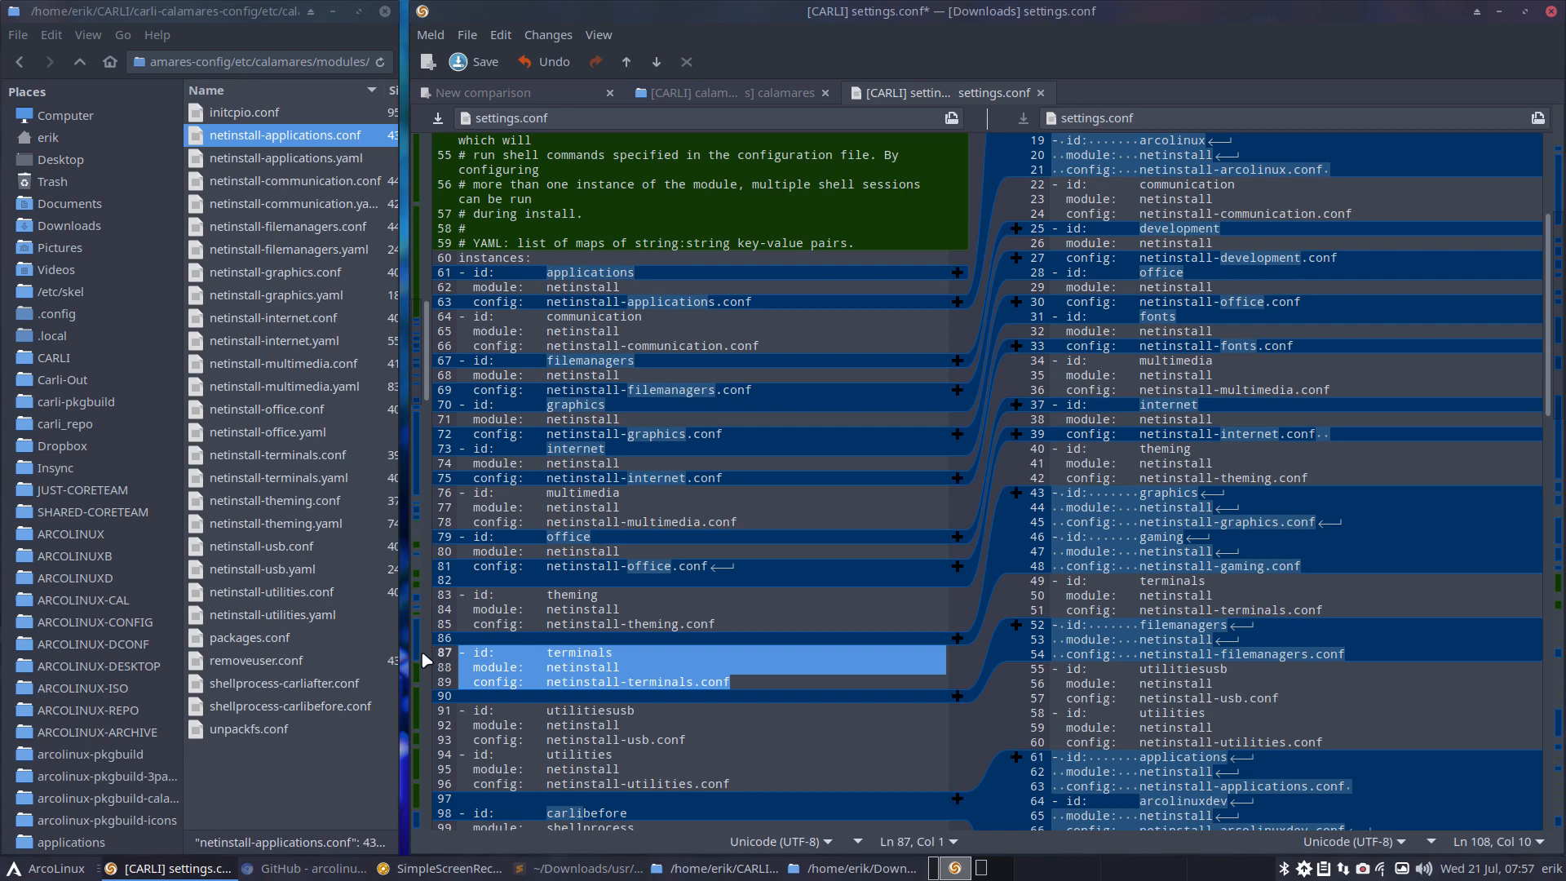
key(ctrl+x)
key(Up)
key(Up)
key(Up)
key(Up)
key(Up)
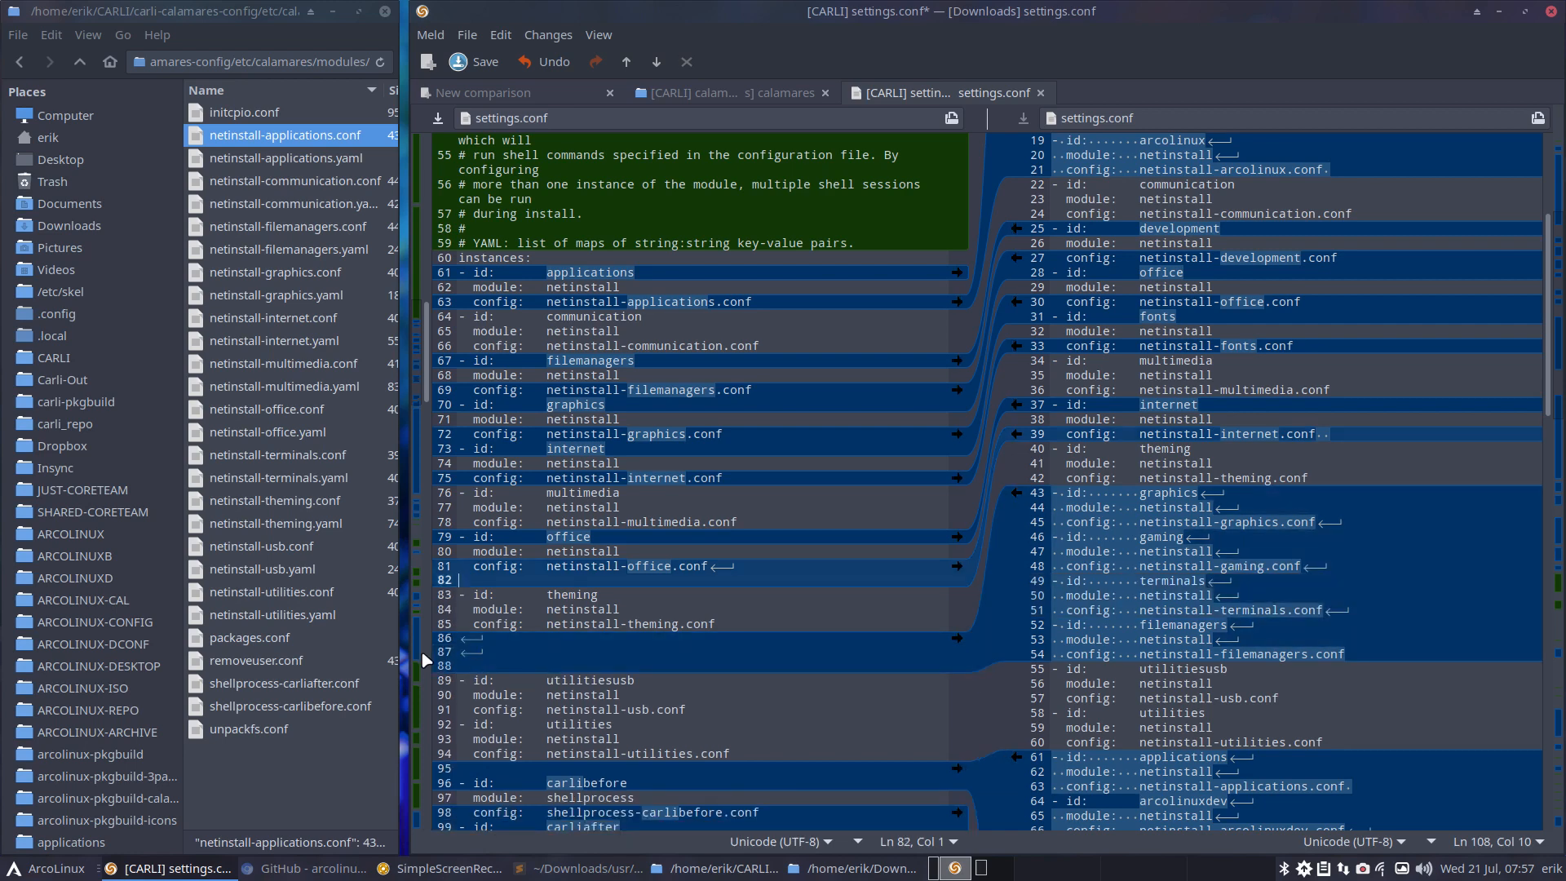
key(ctrl+v)
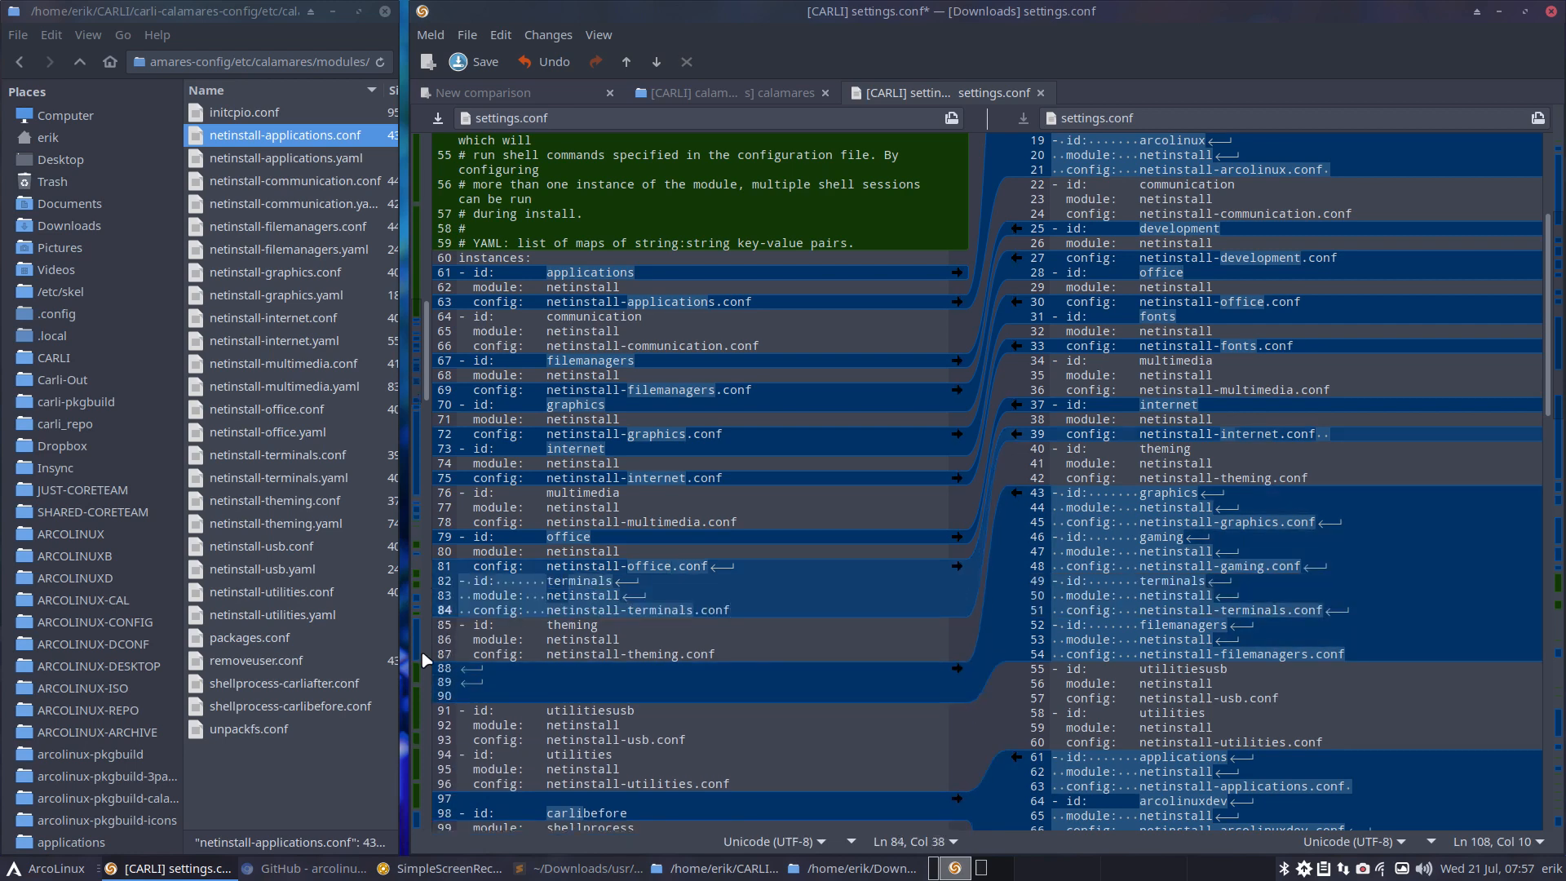
click(472, 667)
key(Delete)
key(Delete)
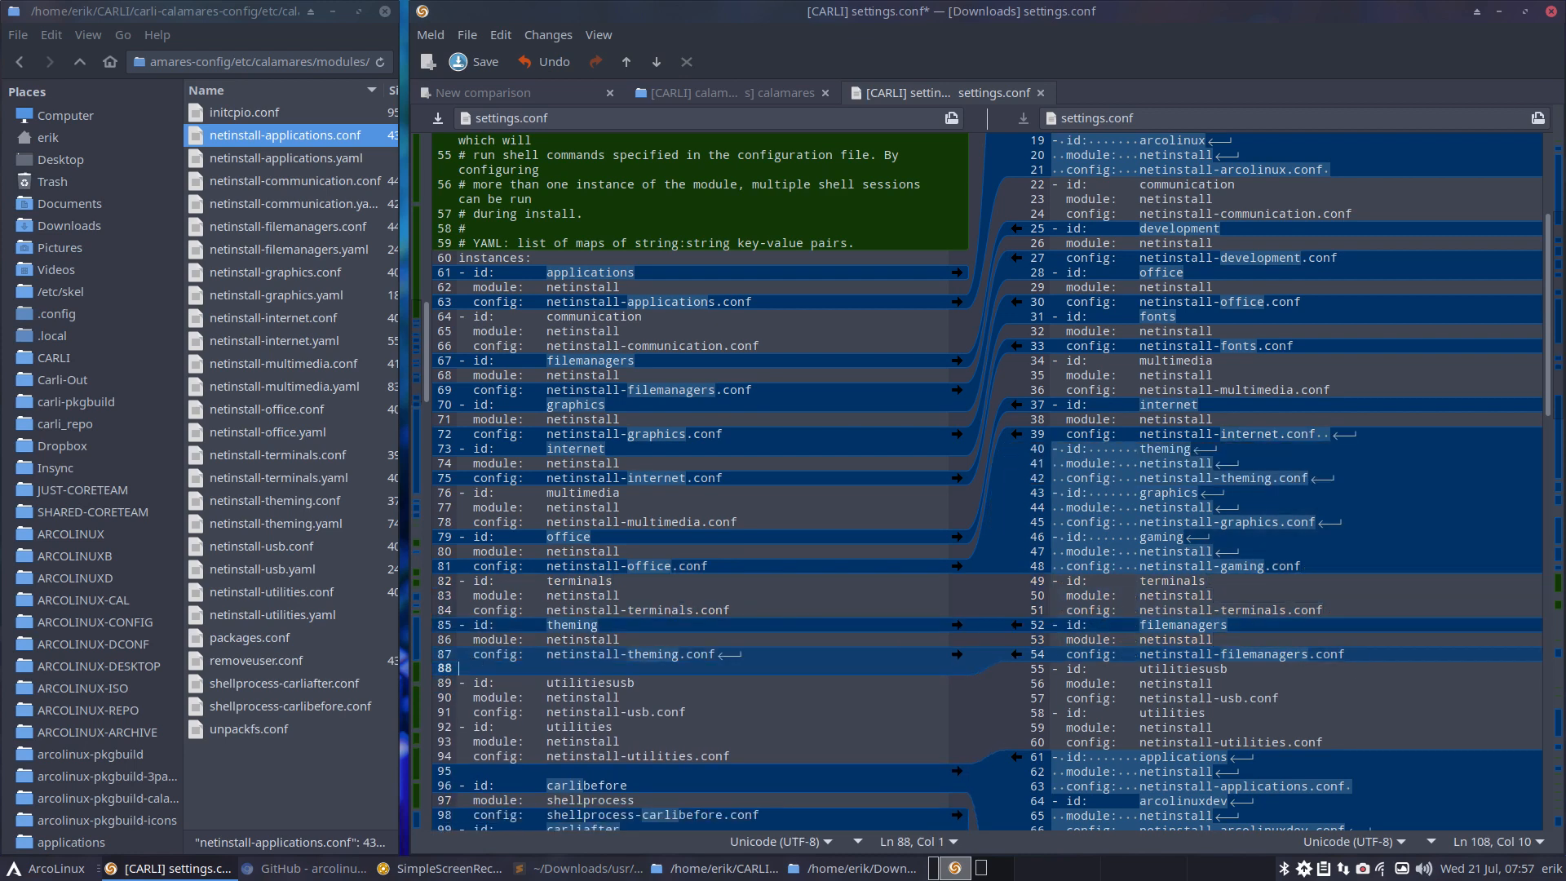
key(Delete)
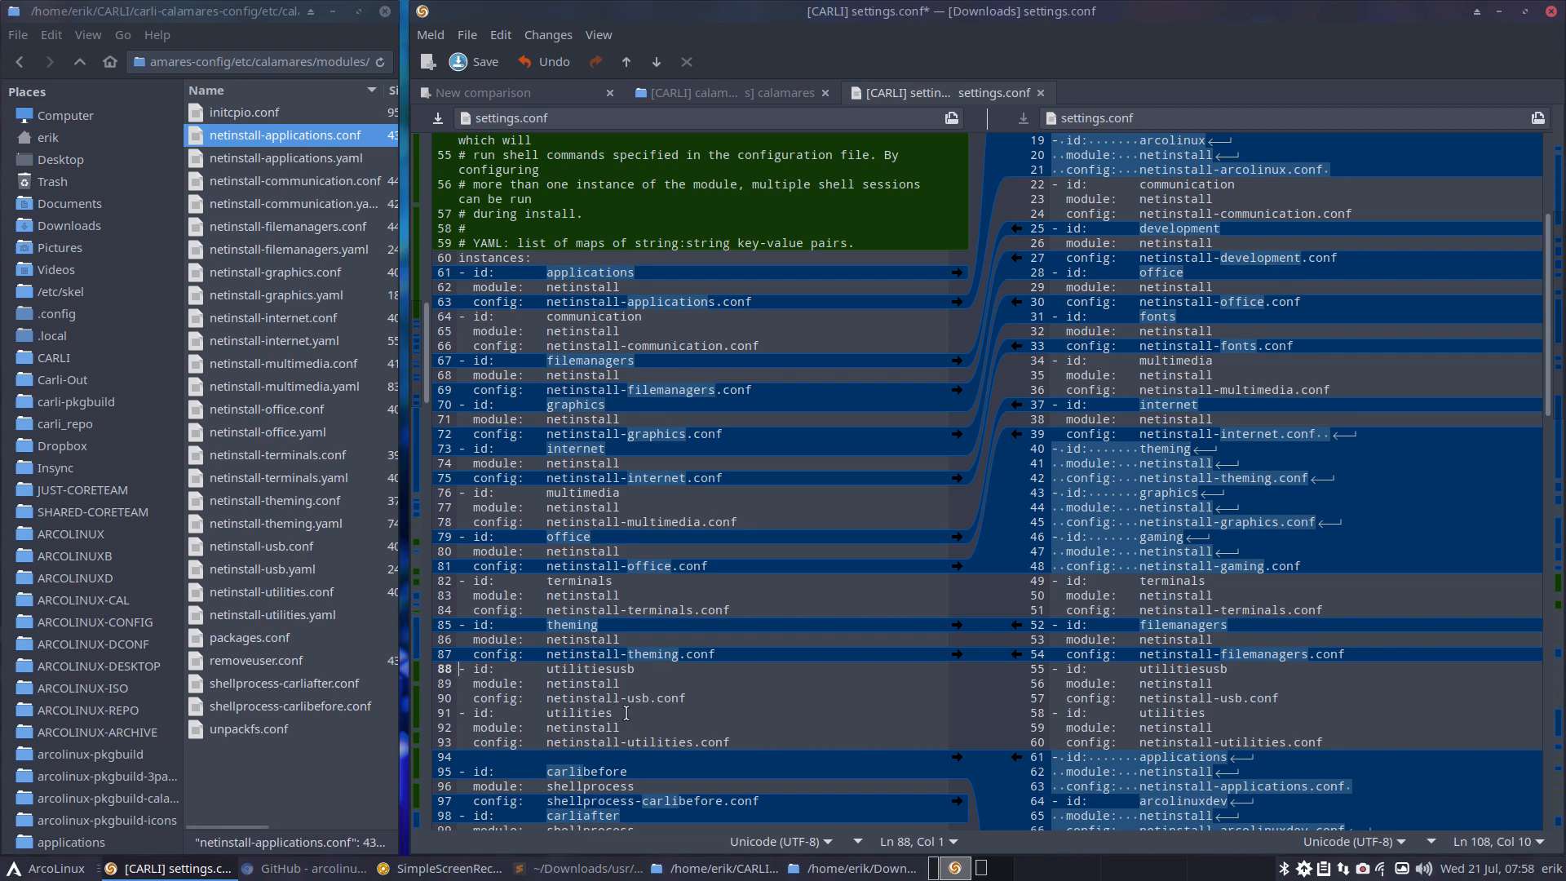
Remove the blank line above the carlibefore instance in the CARLI settings.conf and save the file
click(614, 668)
scroll(615, 668, down, 10)
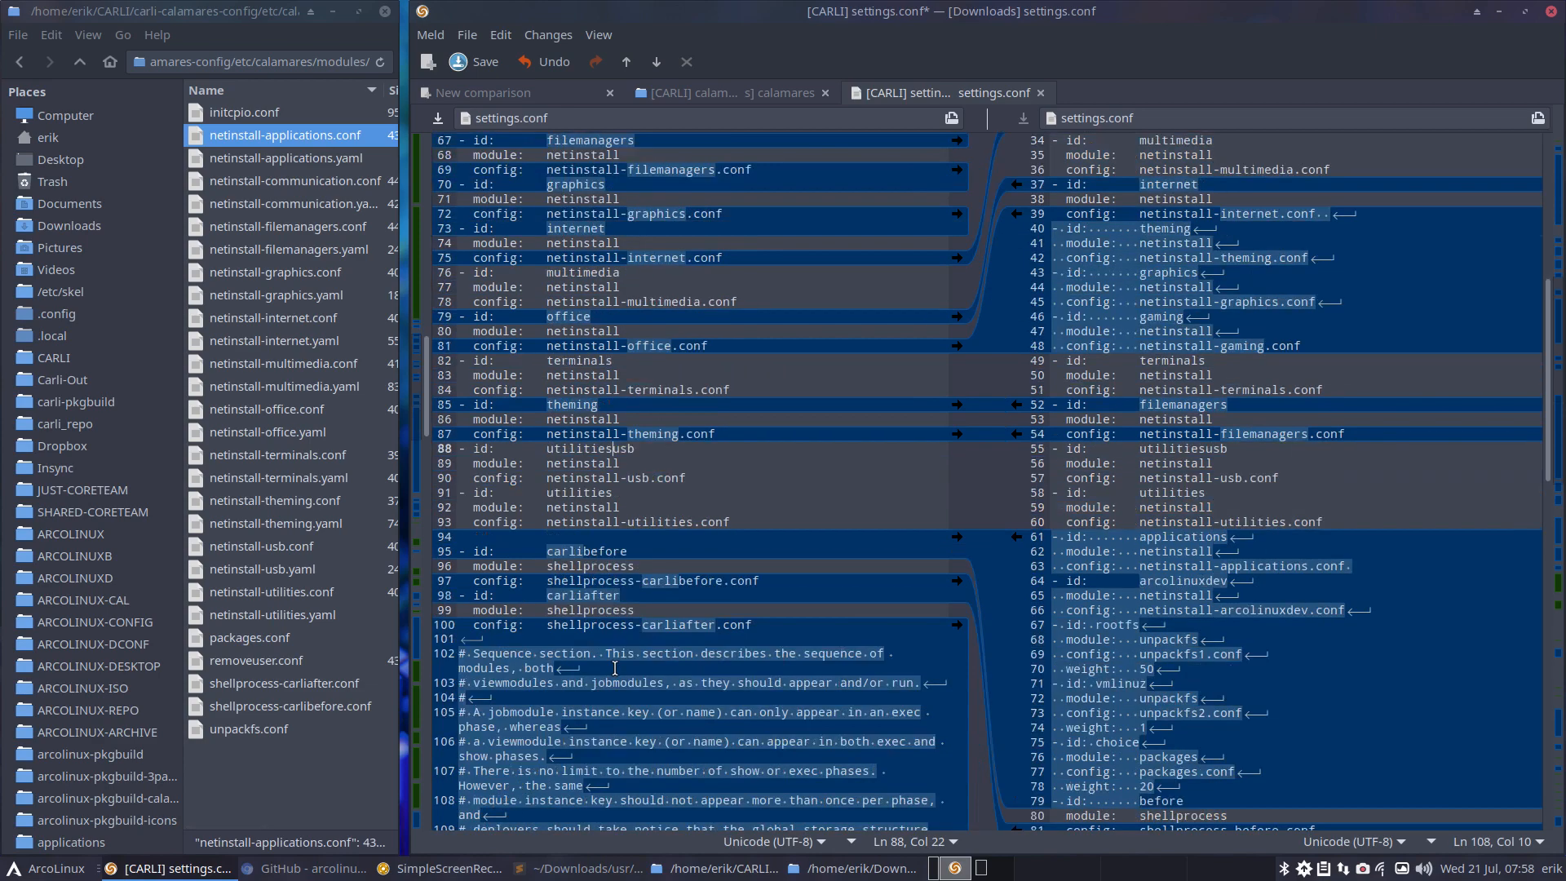
scroll(615, 668, down, 3)
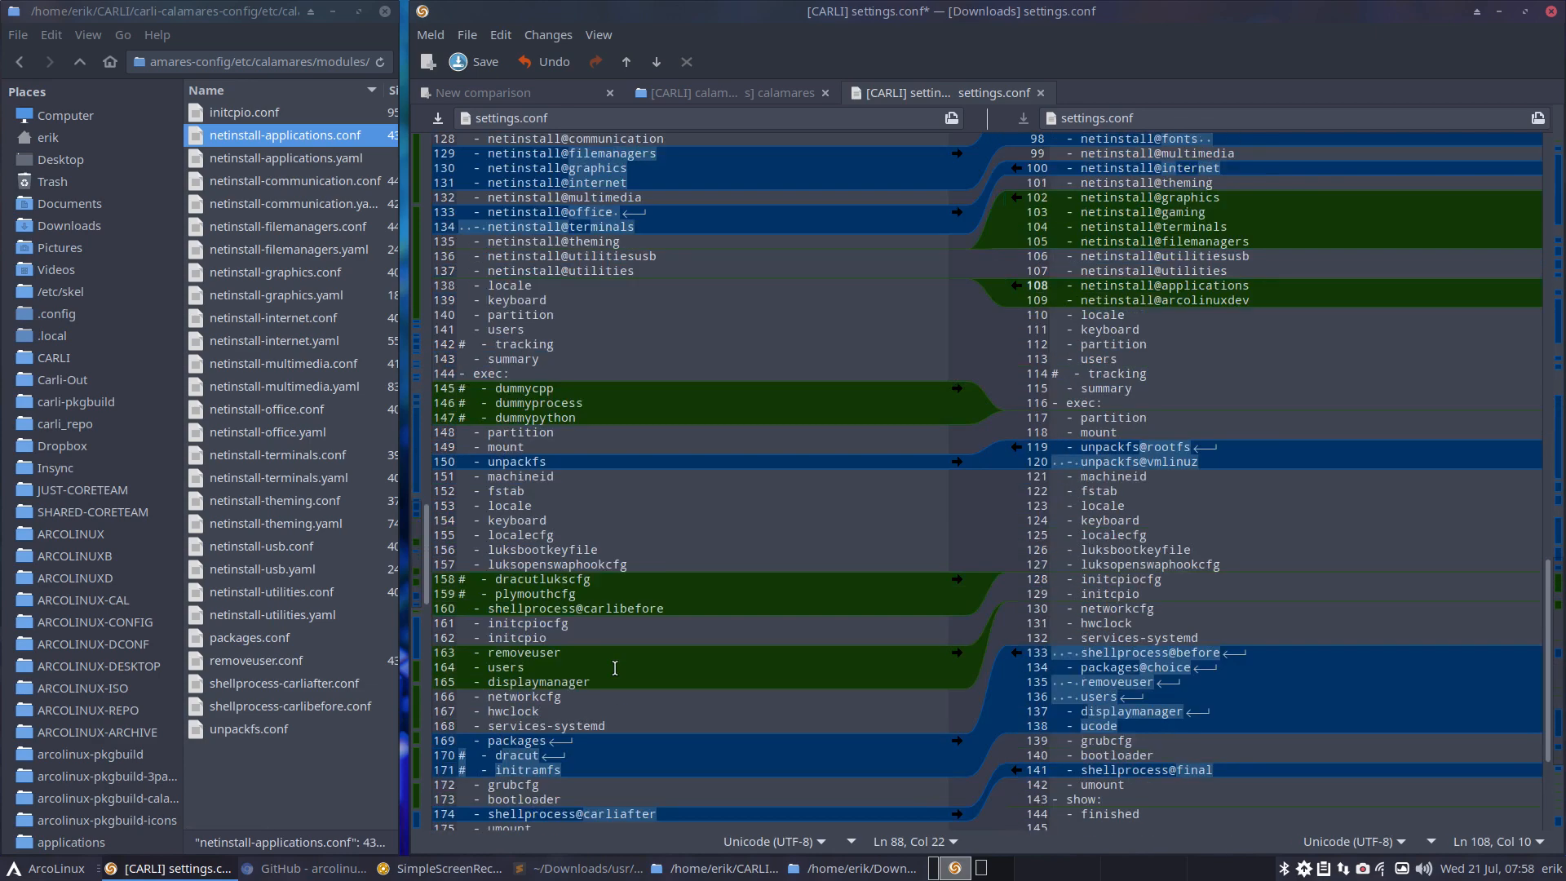
double_click(605, 256)
scroll(623, 290, up, 12)
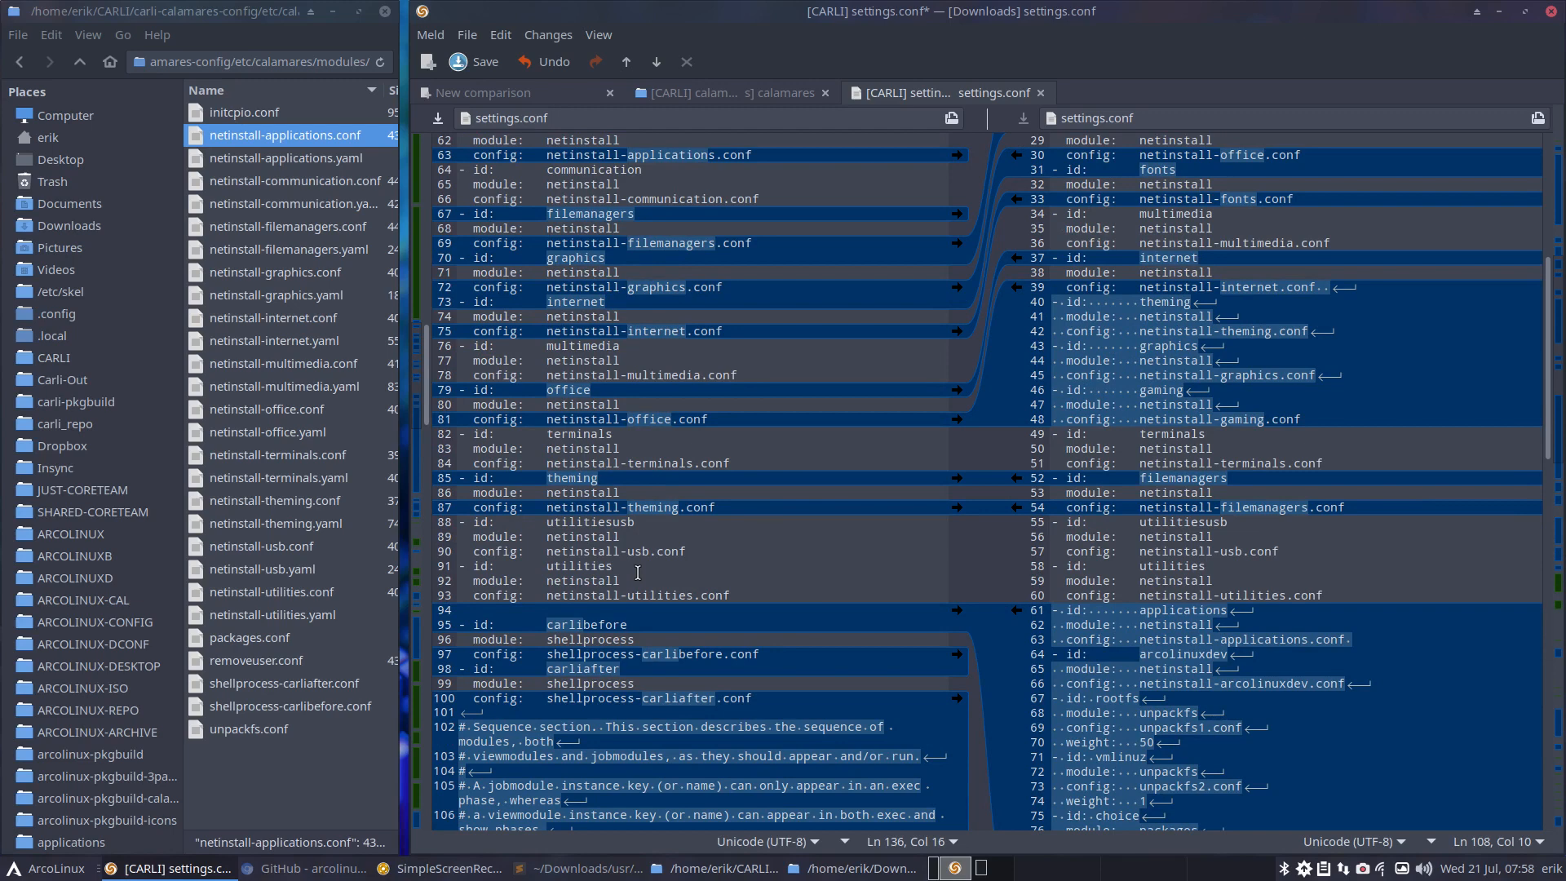
click(596, 508)
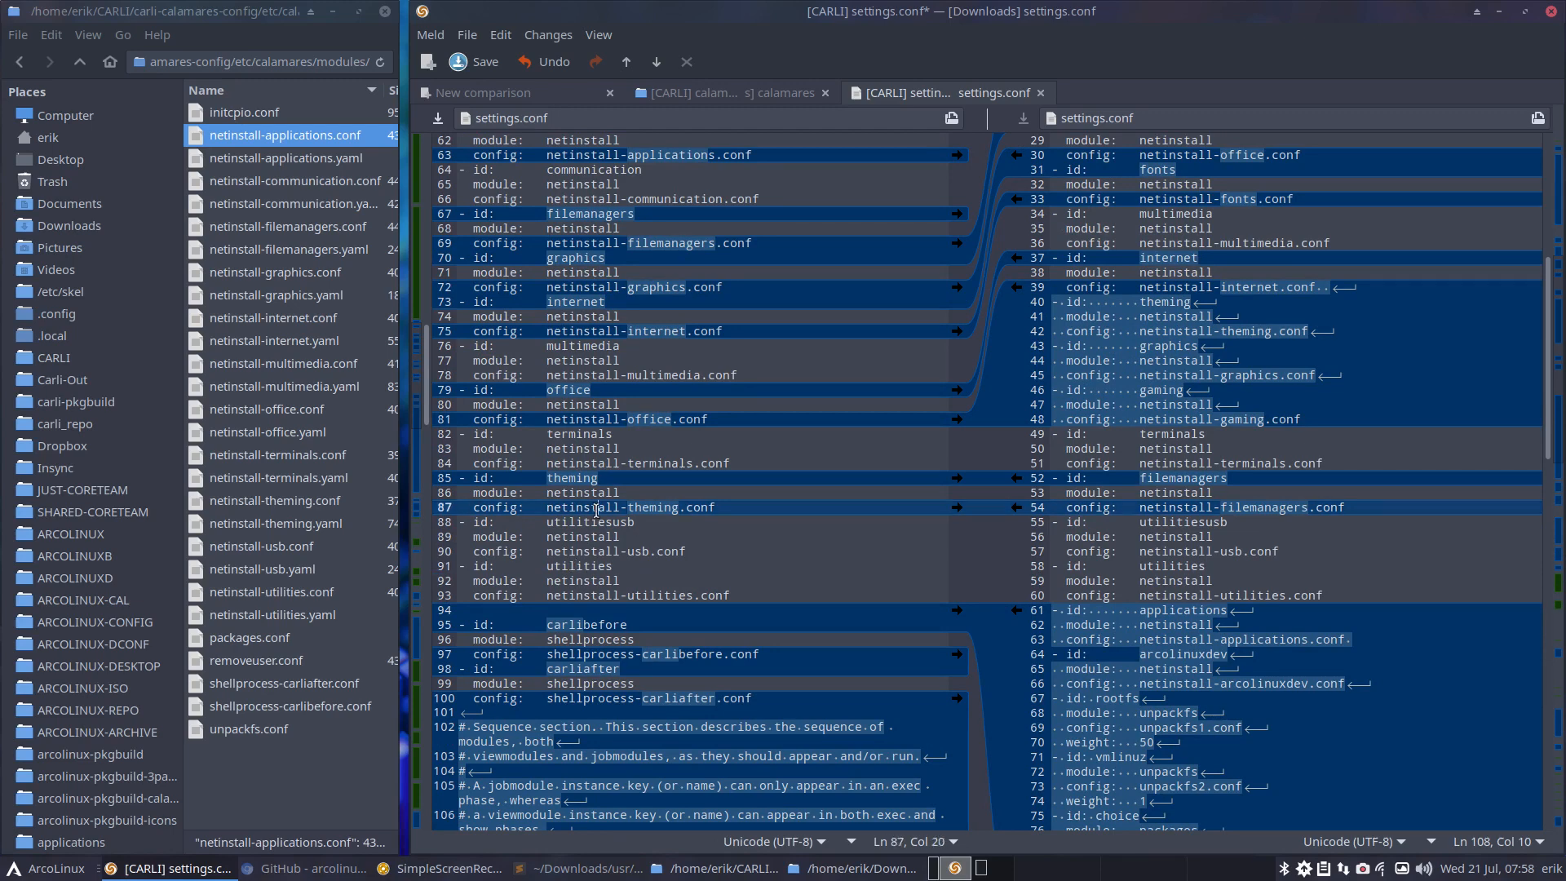
double_click(596, 508)
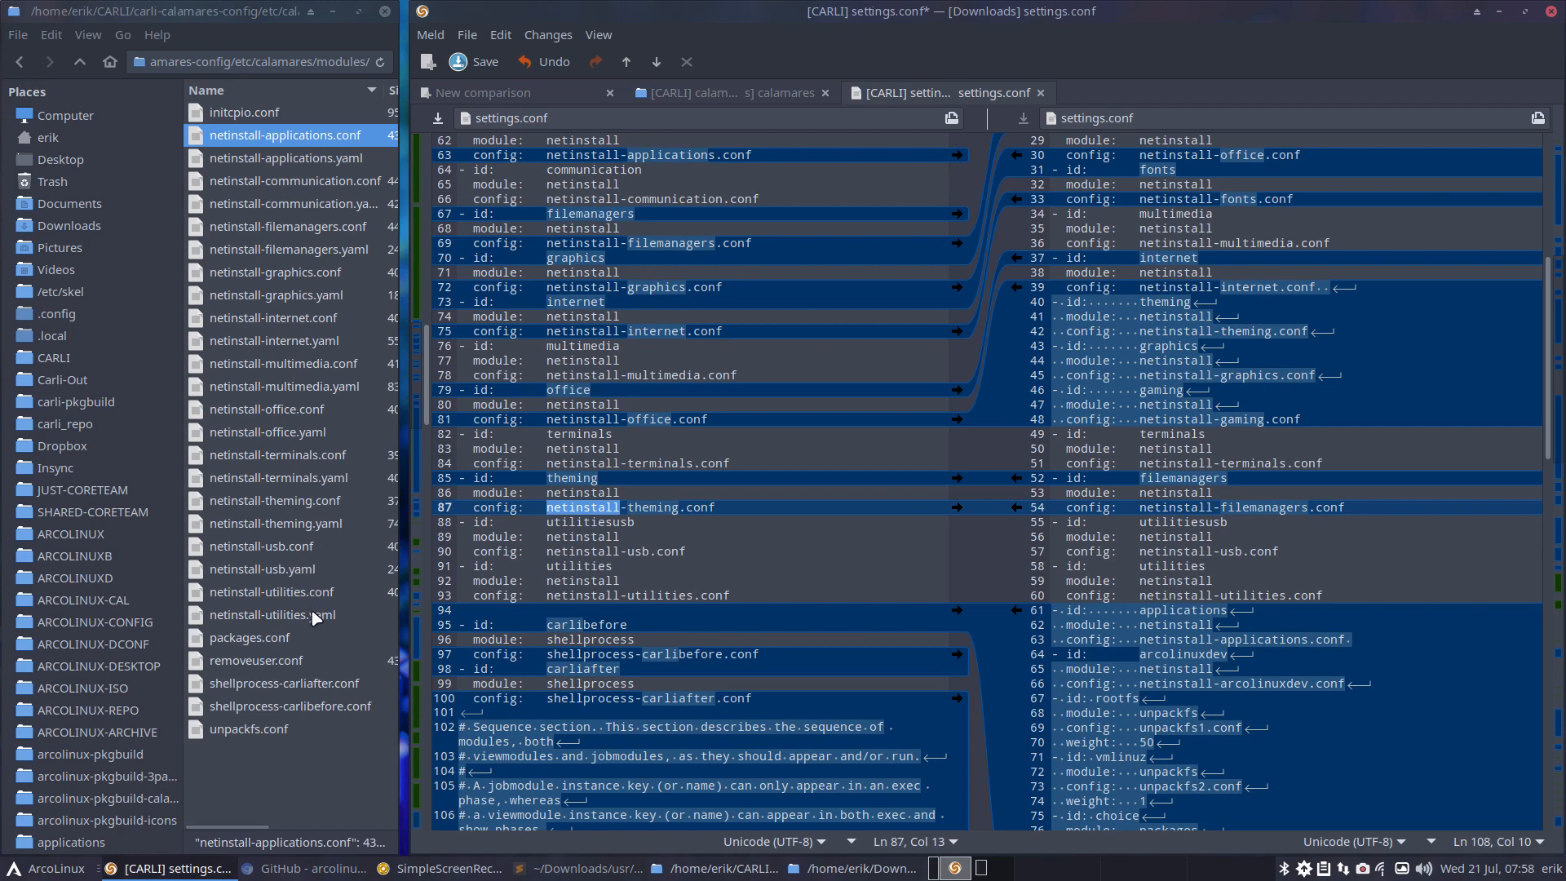
click(504, 611)
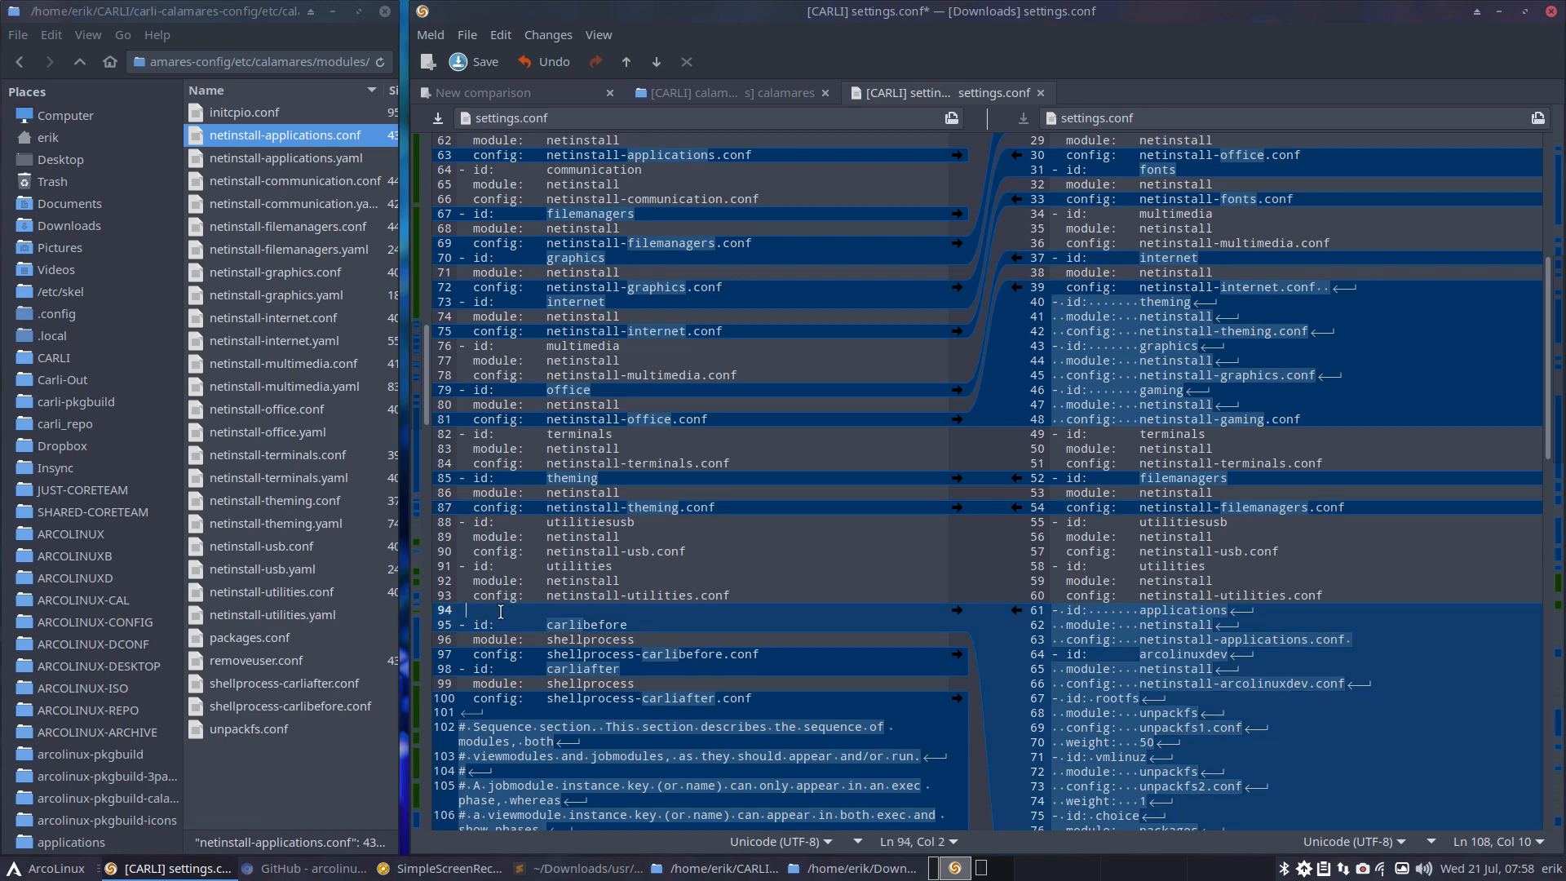
key(BackSpace)
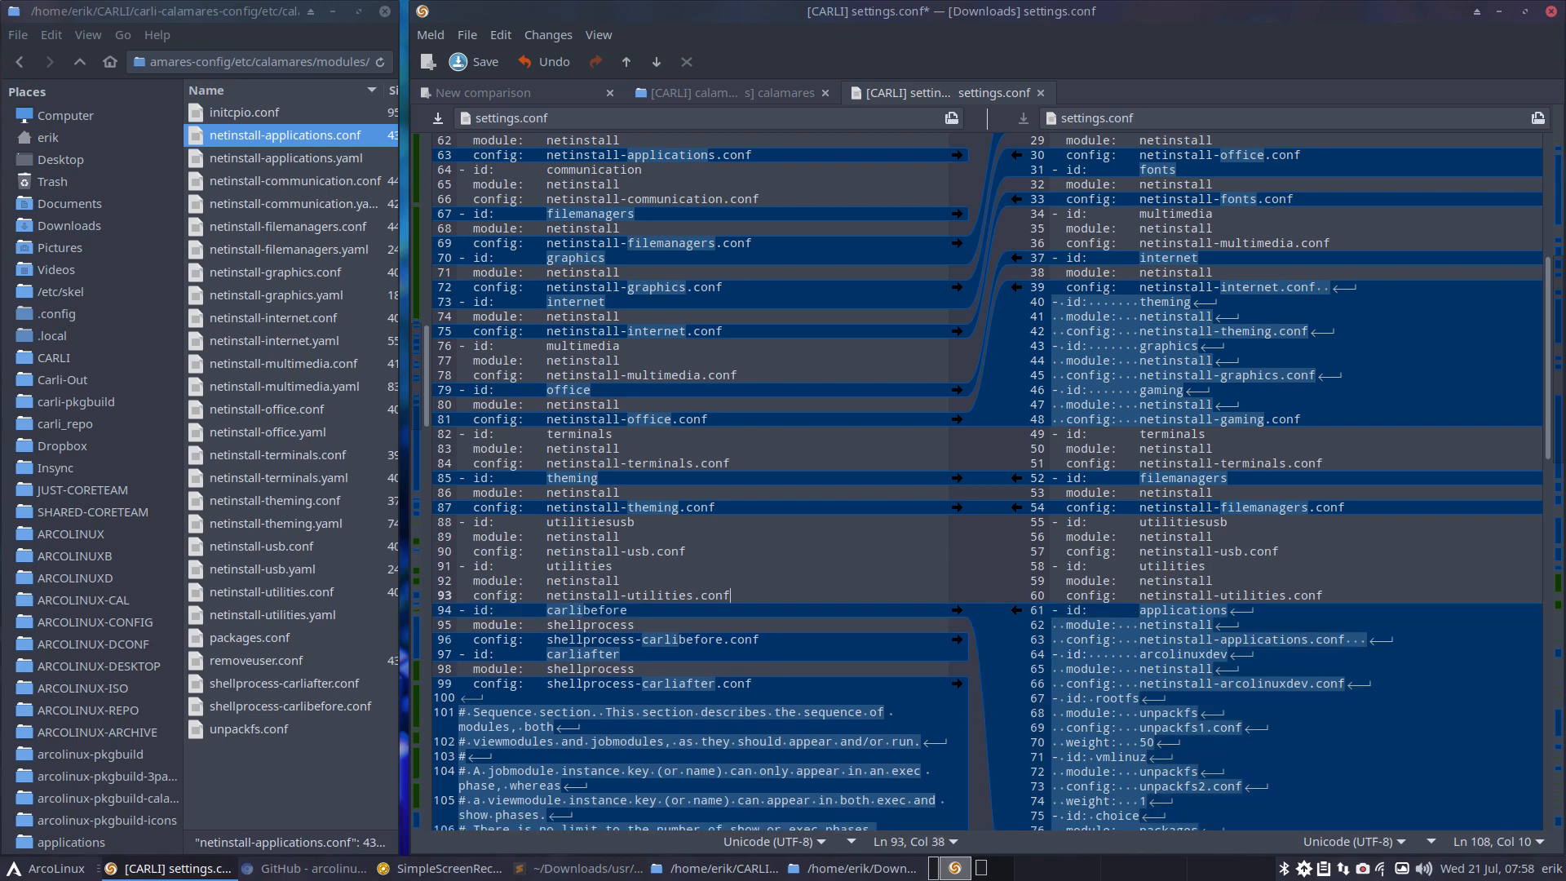
key(ctrl+s)
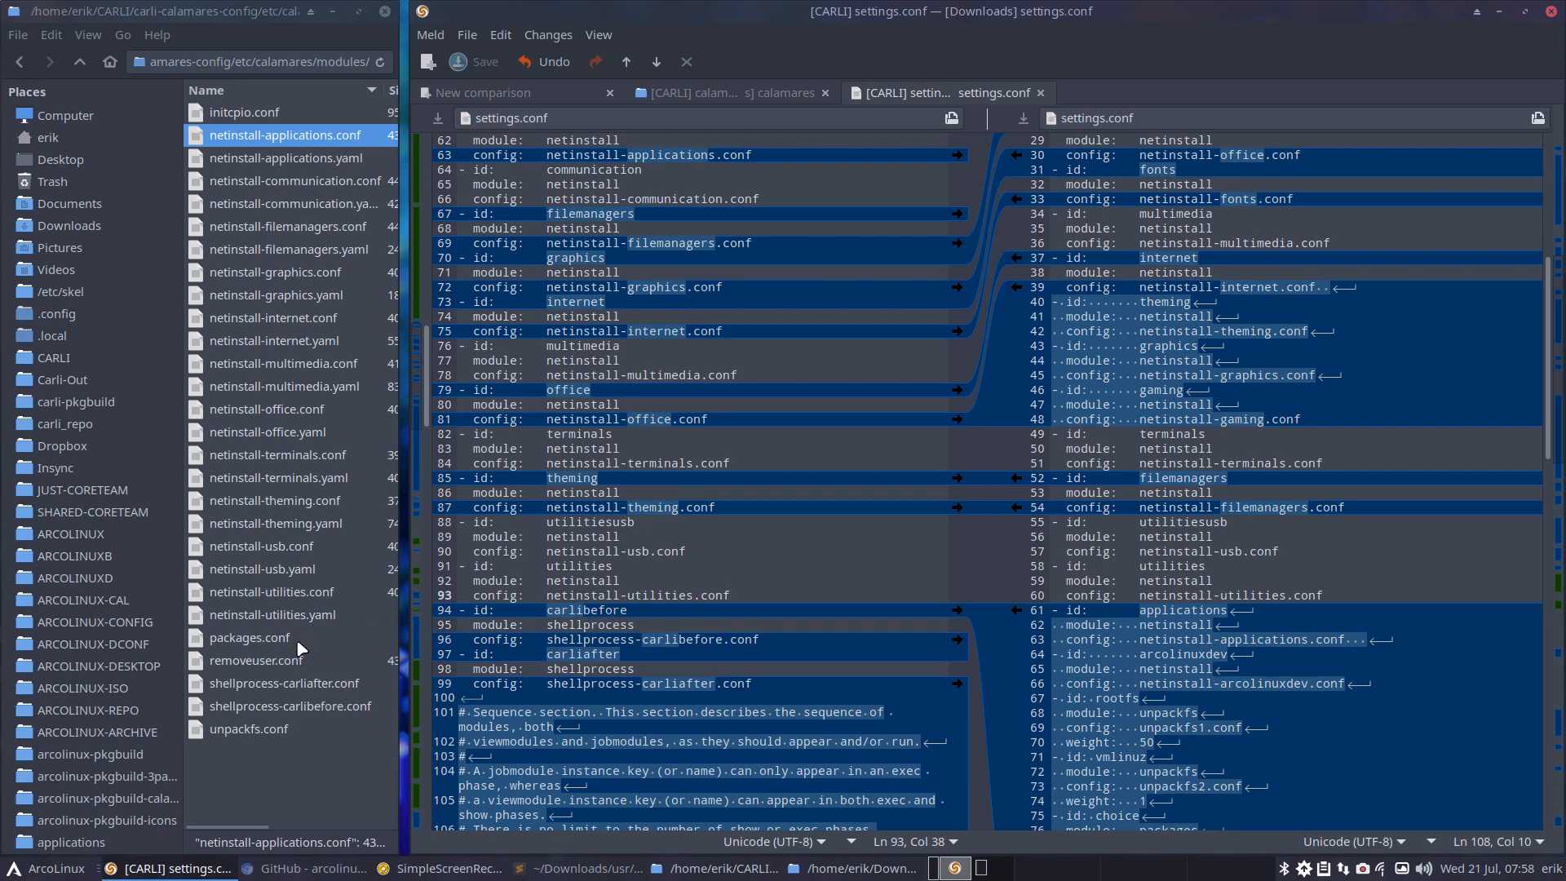
Compare the order of the CARLI instances with the netinstall entries in the show sequence and the files in the modules folder
click(636, 610)
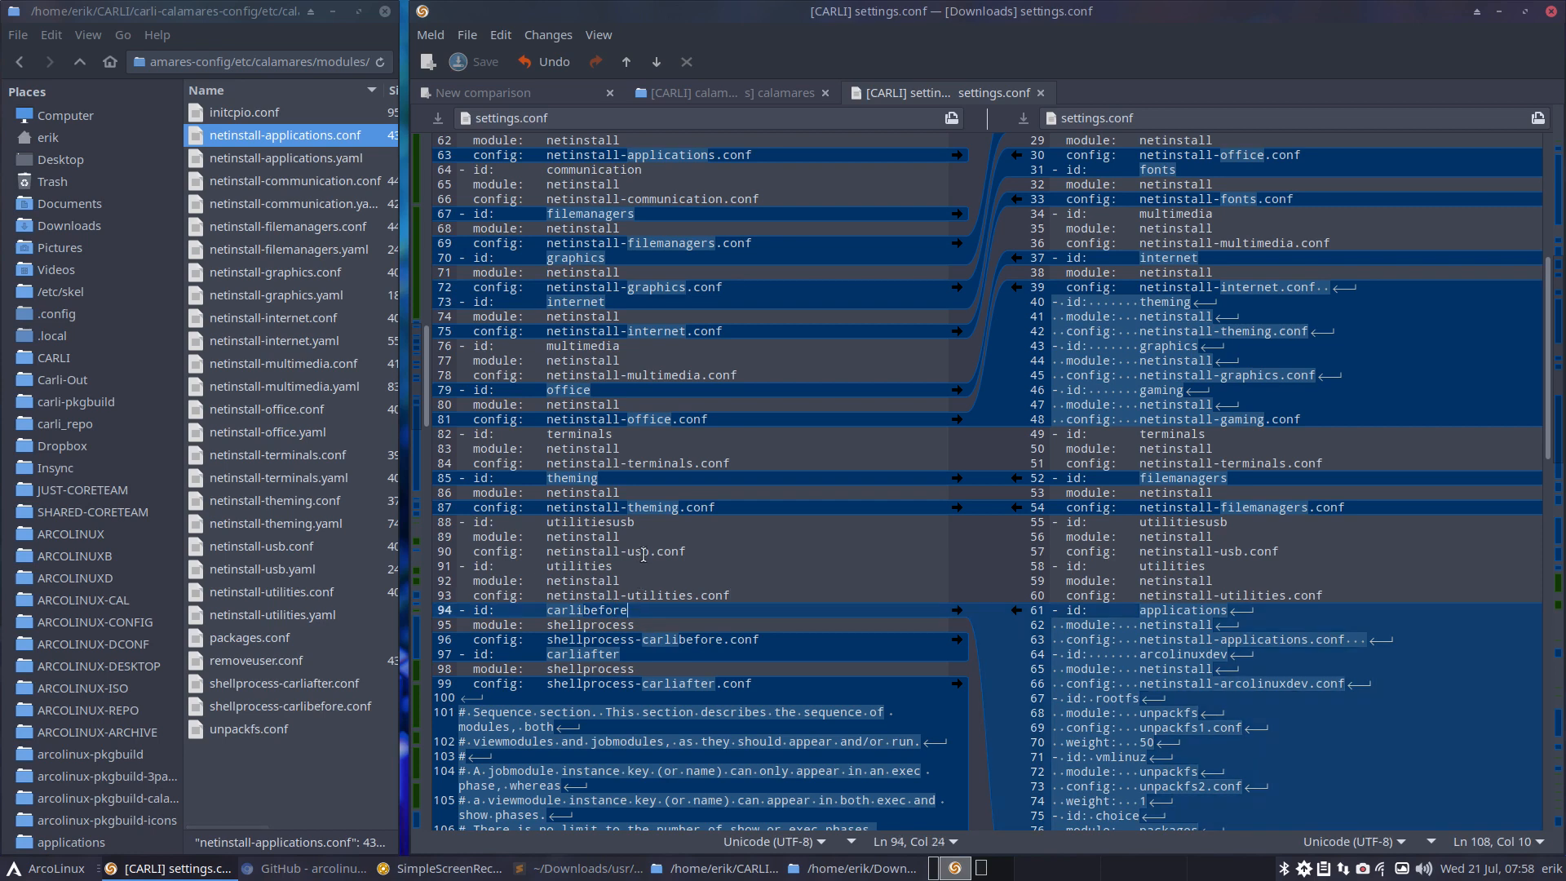
click(619, 522)
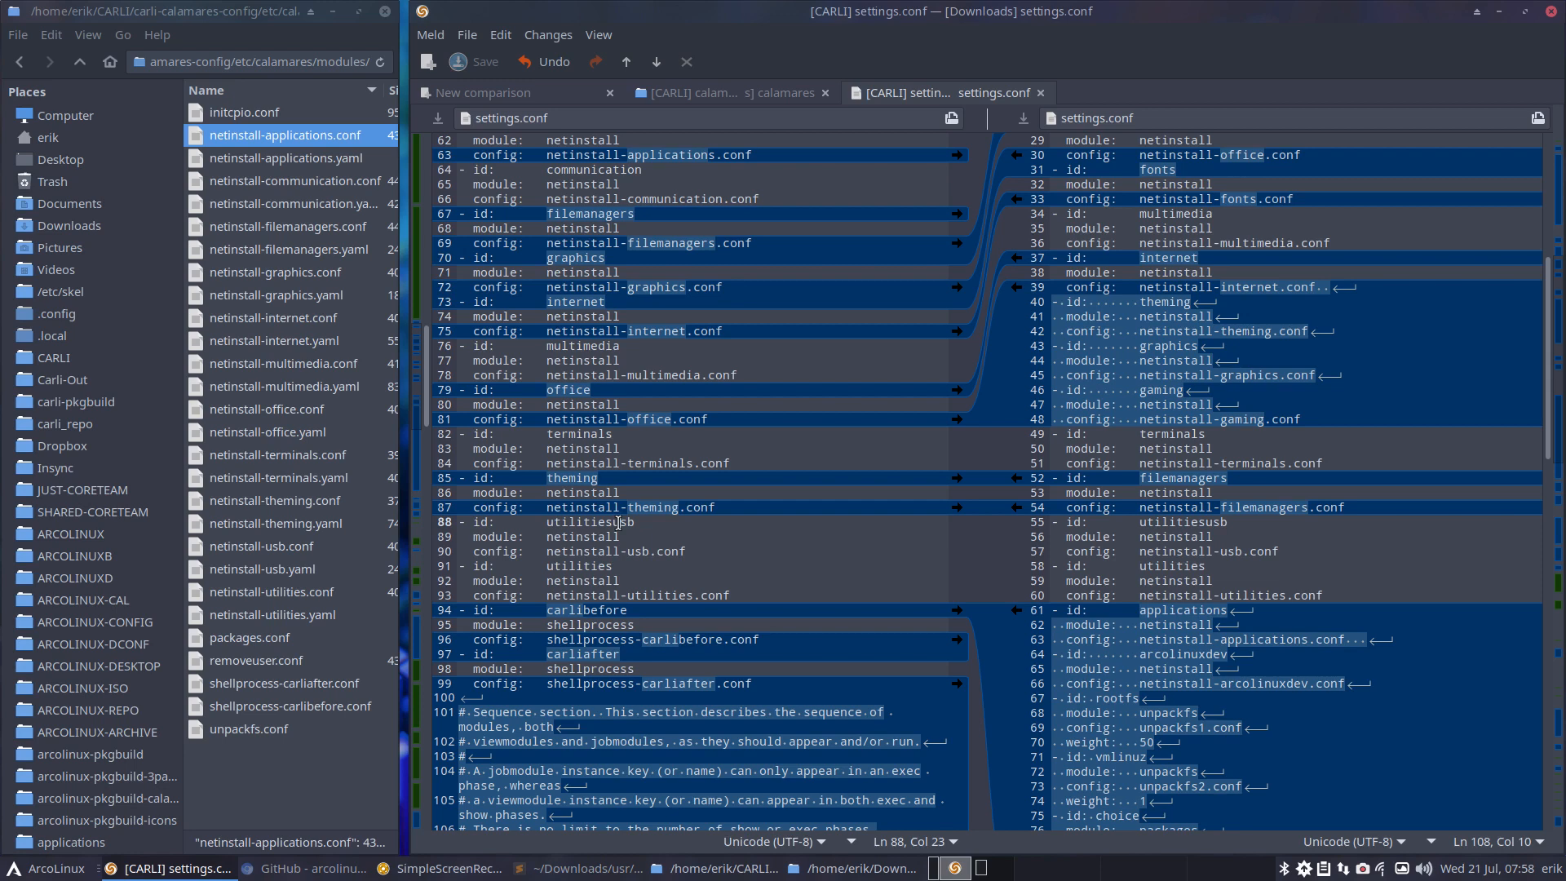
click(643, 561)
scroll(650, 160, up, 2)
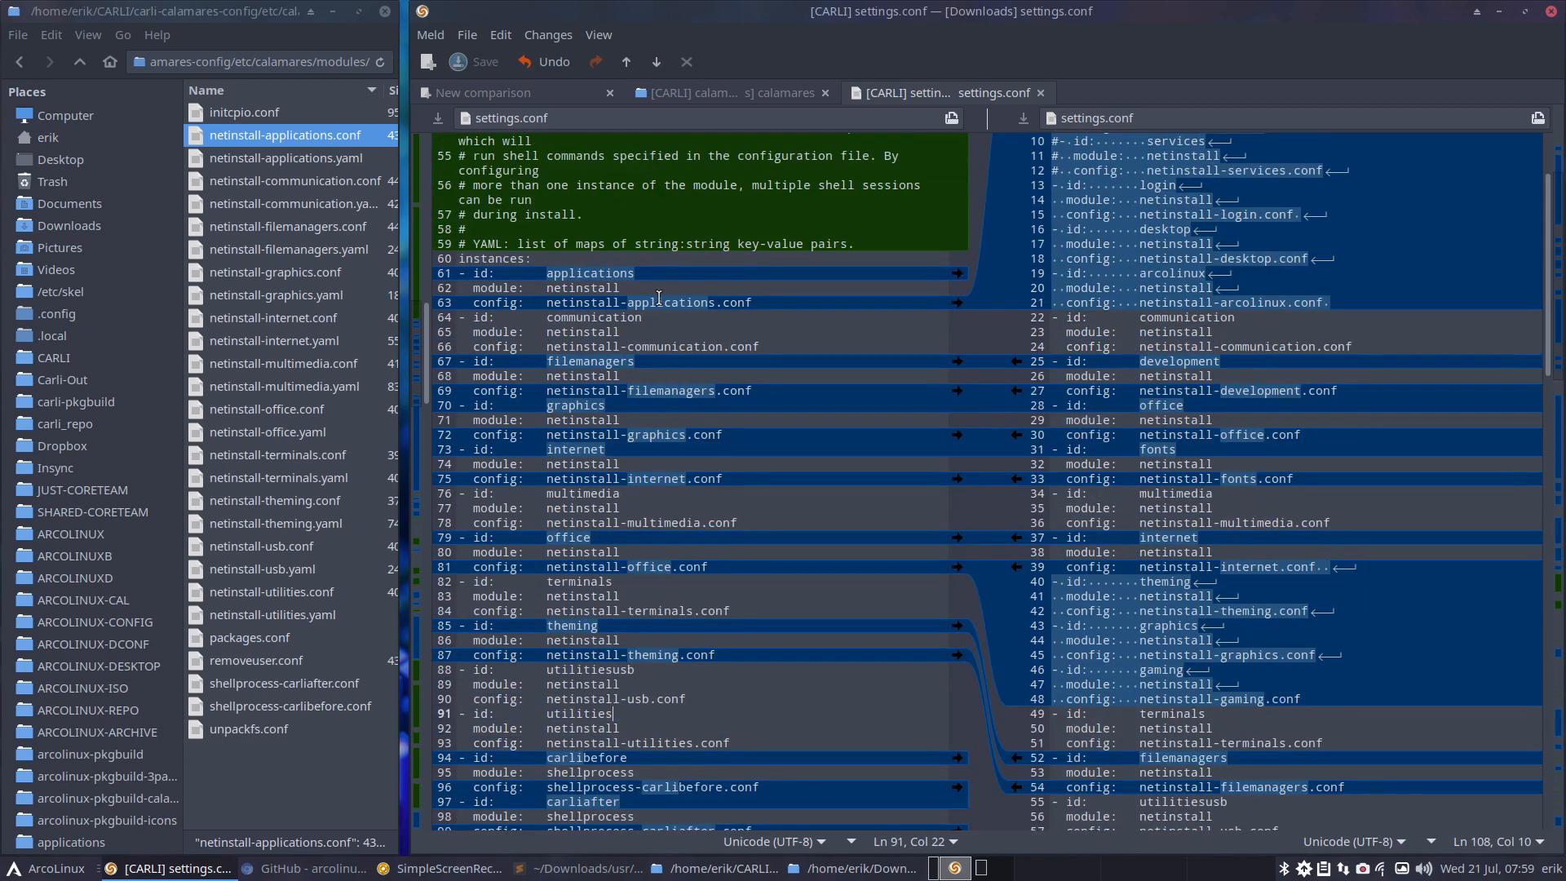
scroll(579, 427, down, 3)
scroll(579, 428, down, 5)
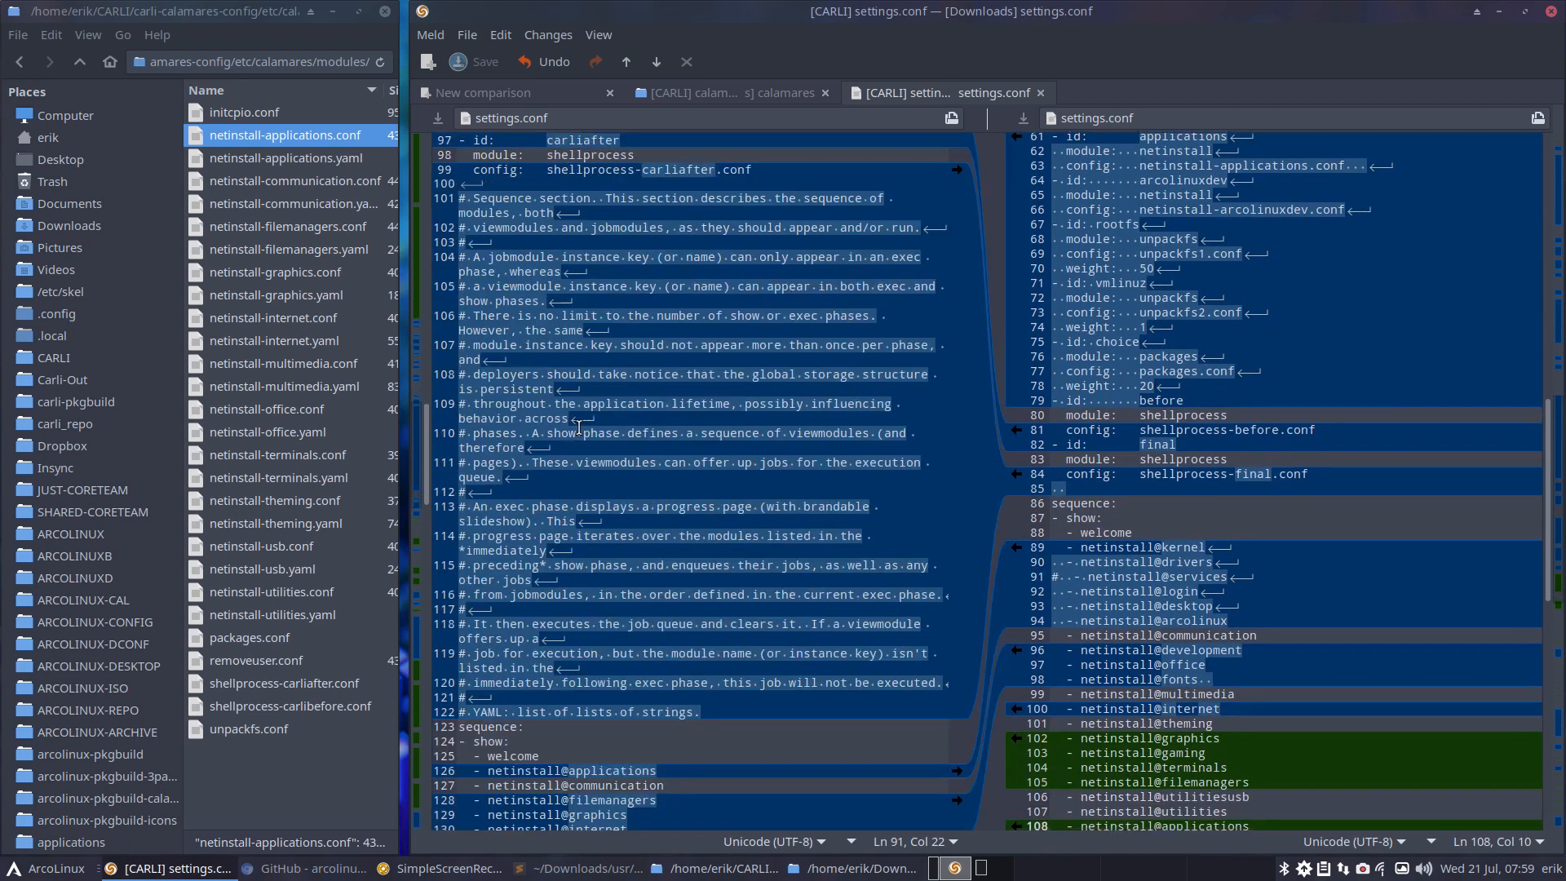
scroll(579, 427, down, 3)
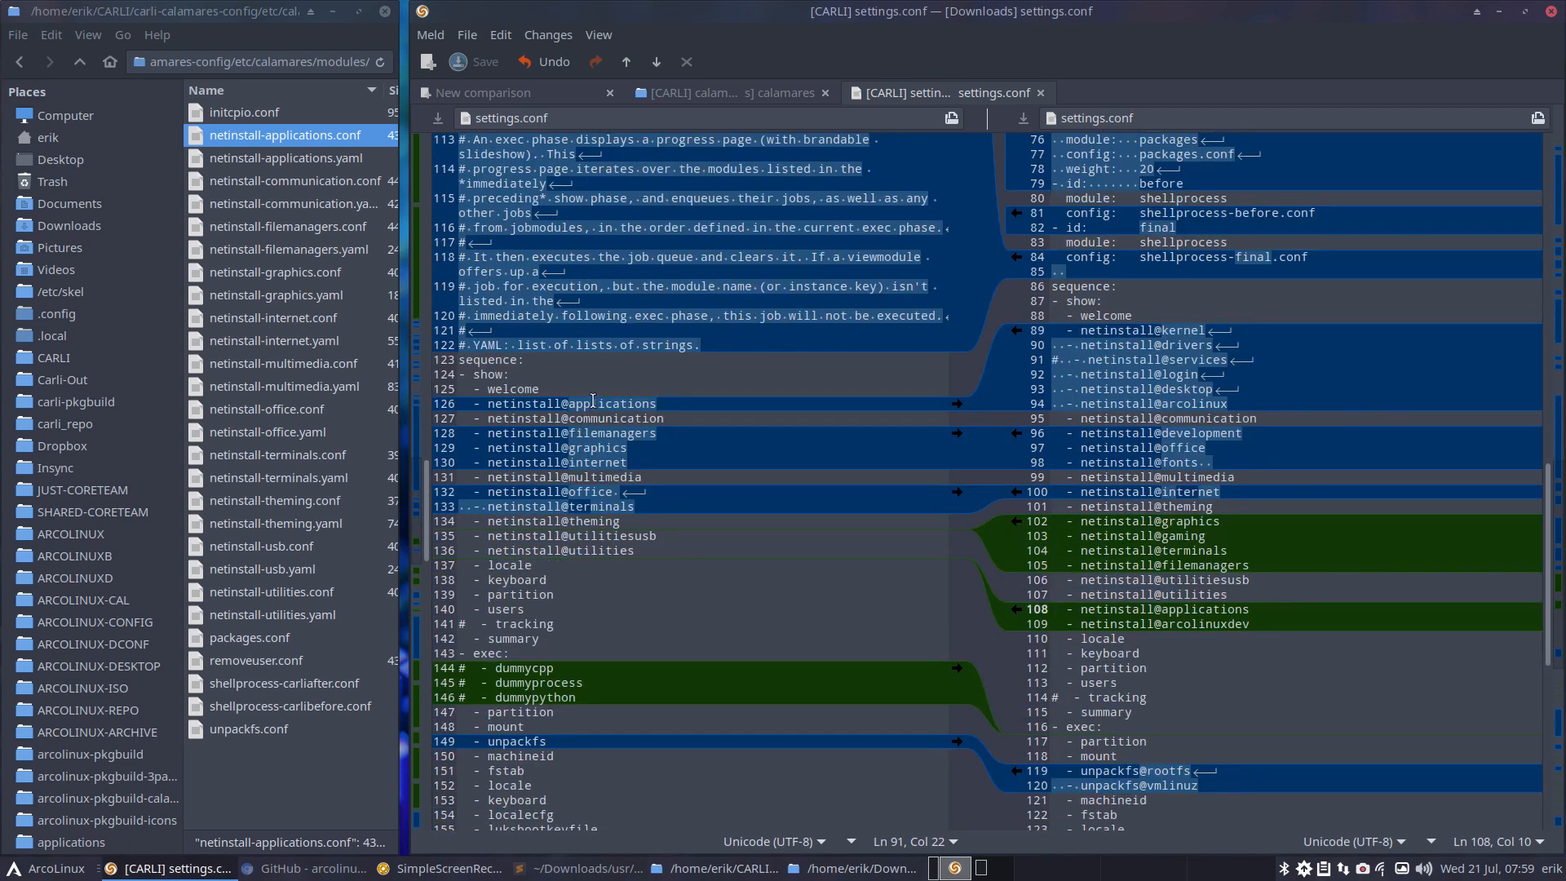
click(593, 402)
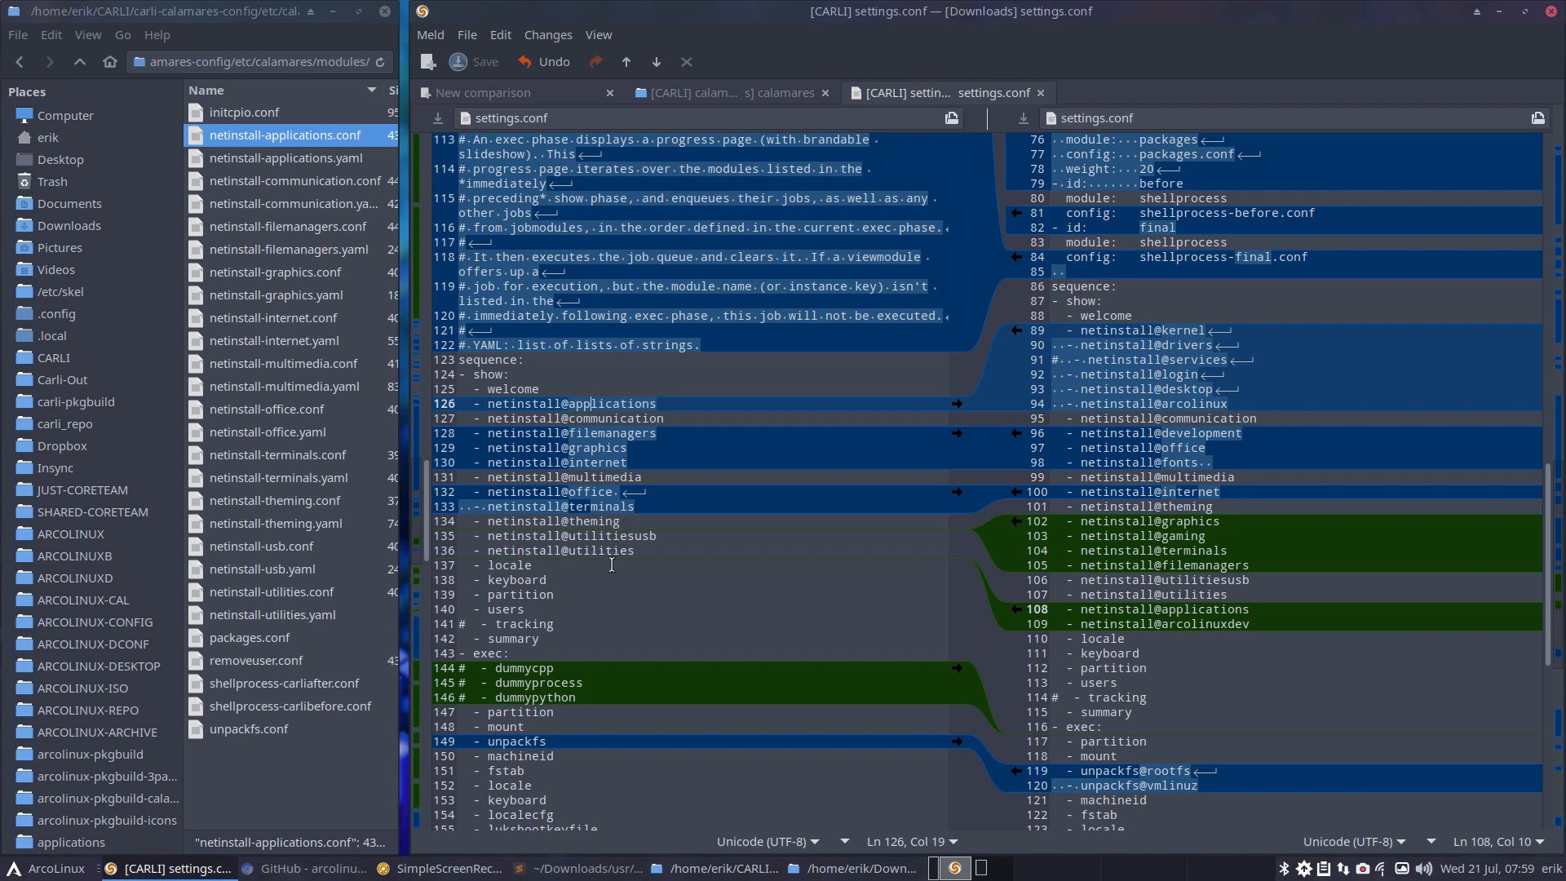
Delete the commented-out dummycpp, dummyprocess and dummypython lines from the CARLI exec sequence
scroll(612, 567, down, 5)
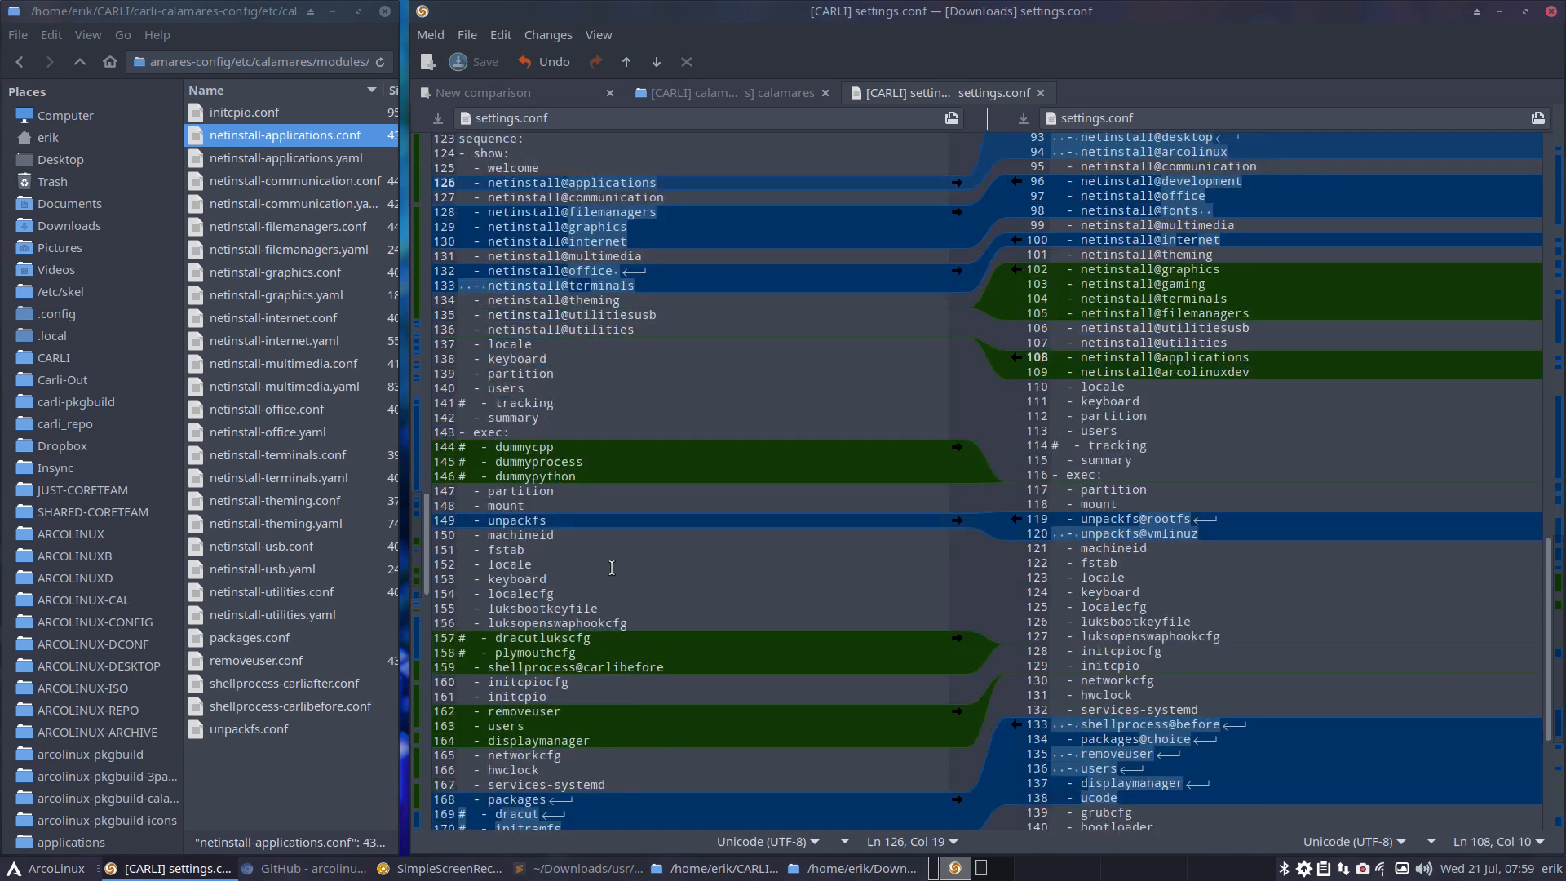
scroll(612, 568, down, 2)
click(587, 391)
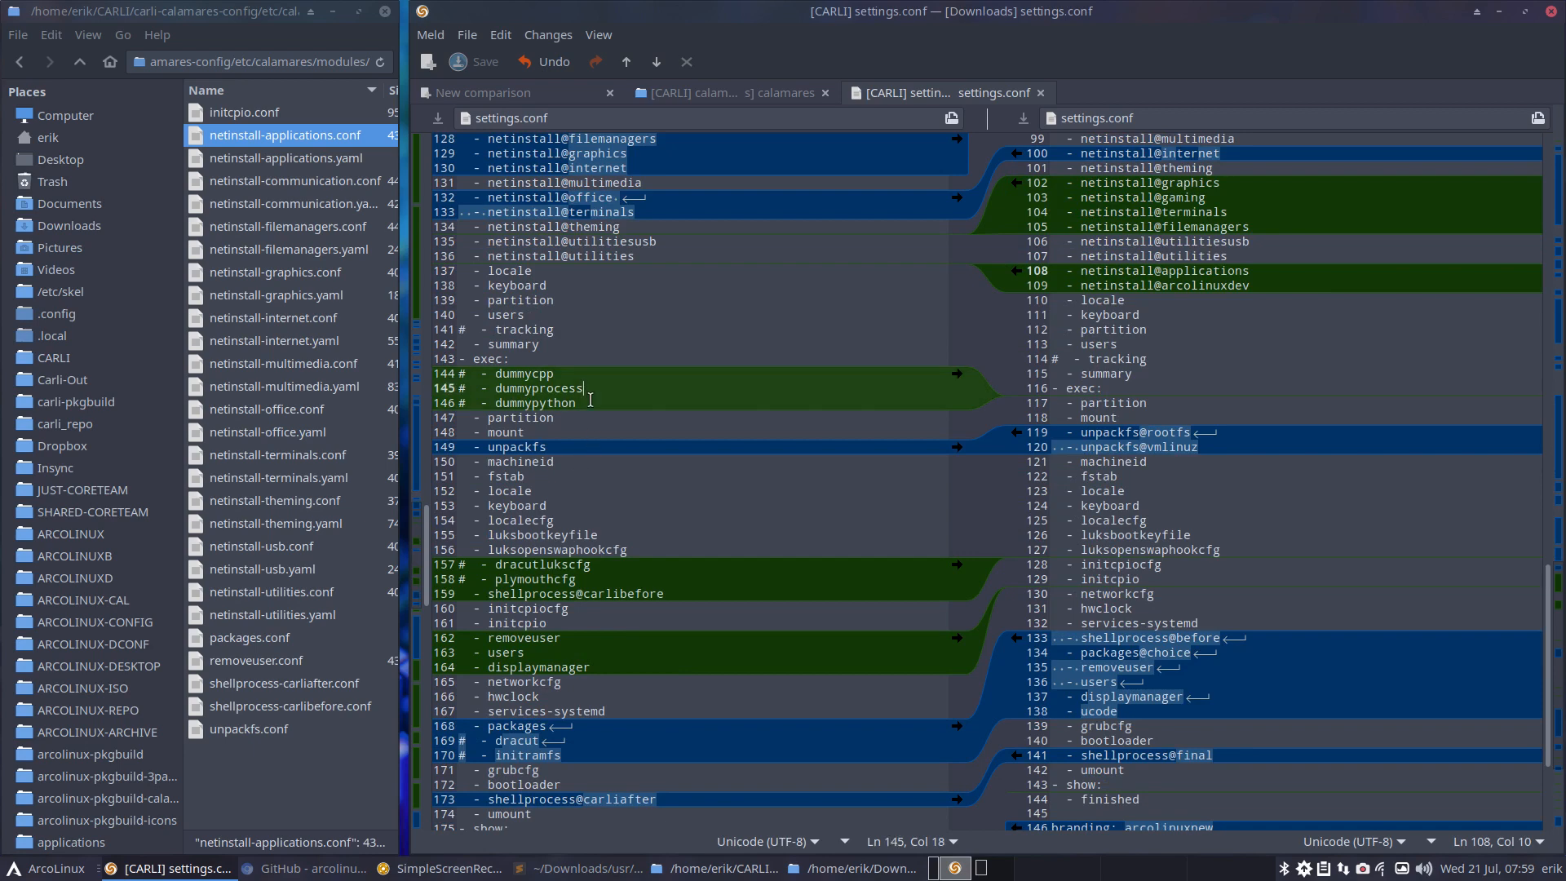
drag(591, 401, 401, 378)
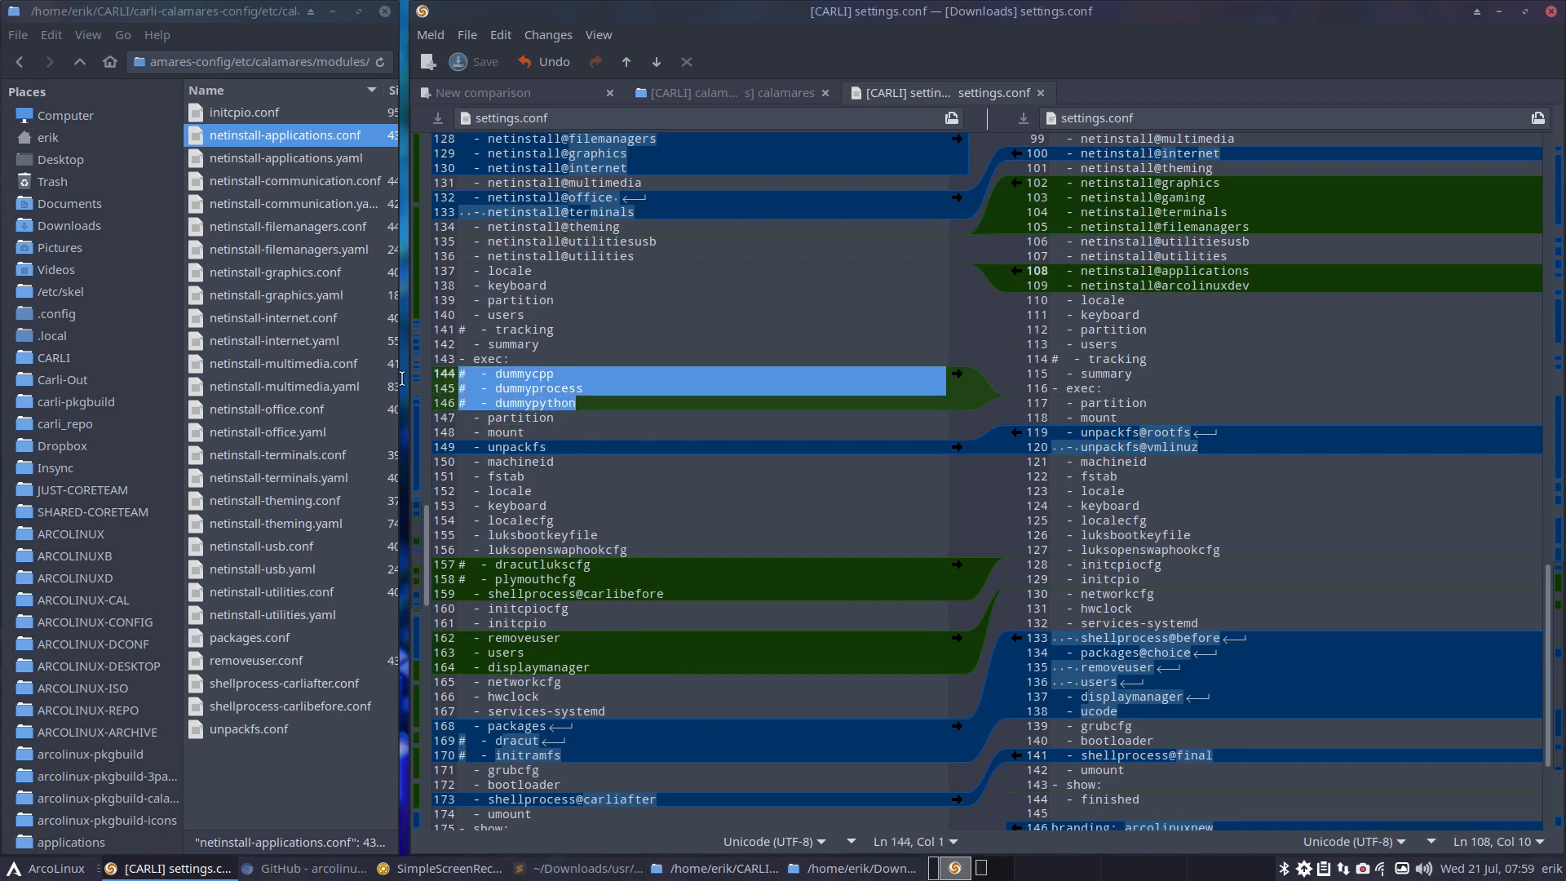
key(Delete)
key(Delete)
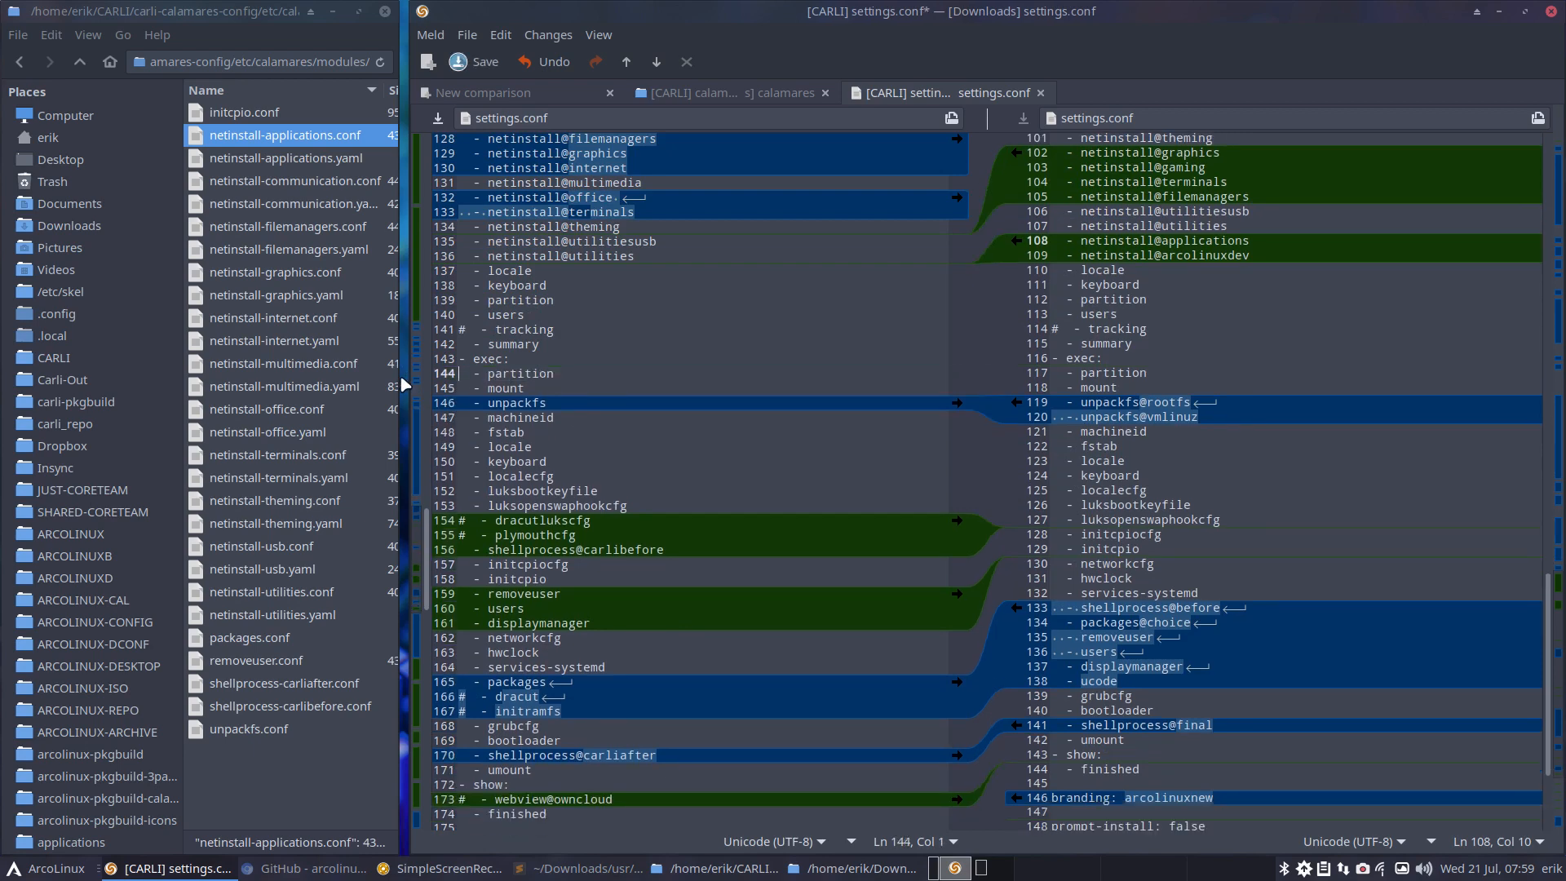
Delete the commented-out dracutlukscfg, plymouthcfg, dracut and initramfs lines from the CARLI exec sequence
drag(577, 536, 450, 520)
key(Delete)
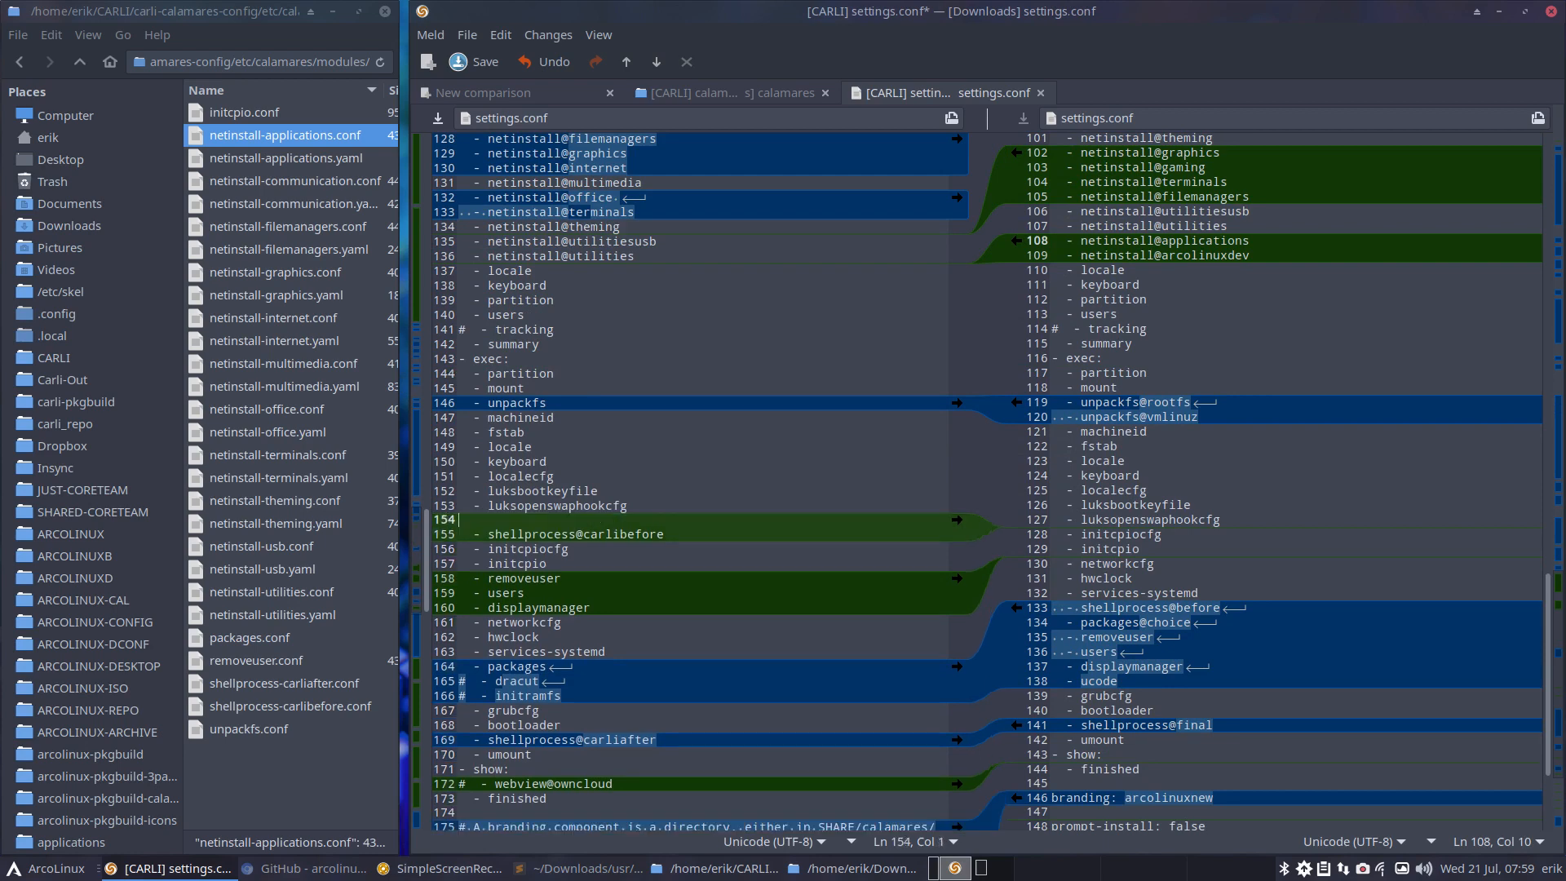
key(Delete)
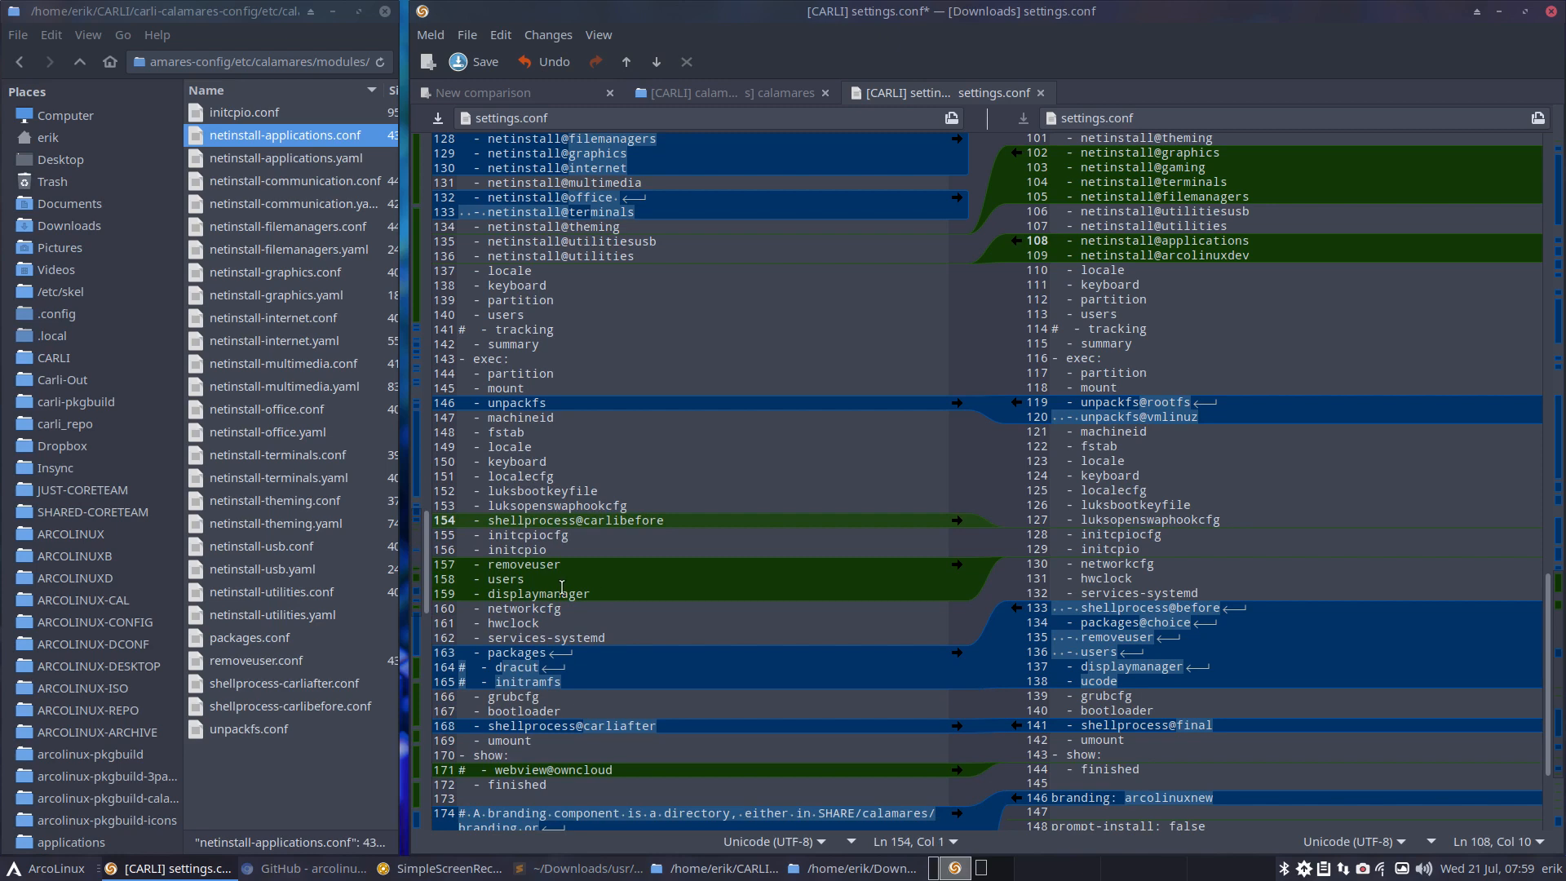
scroll(562, 587, down, 1)
drag(568, 608, 441, 594)
key(Delete)
key(Delete)
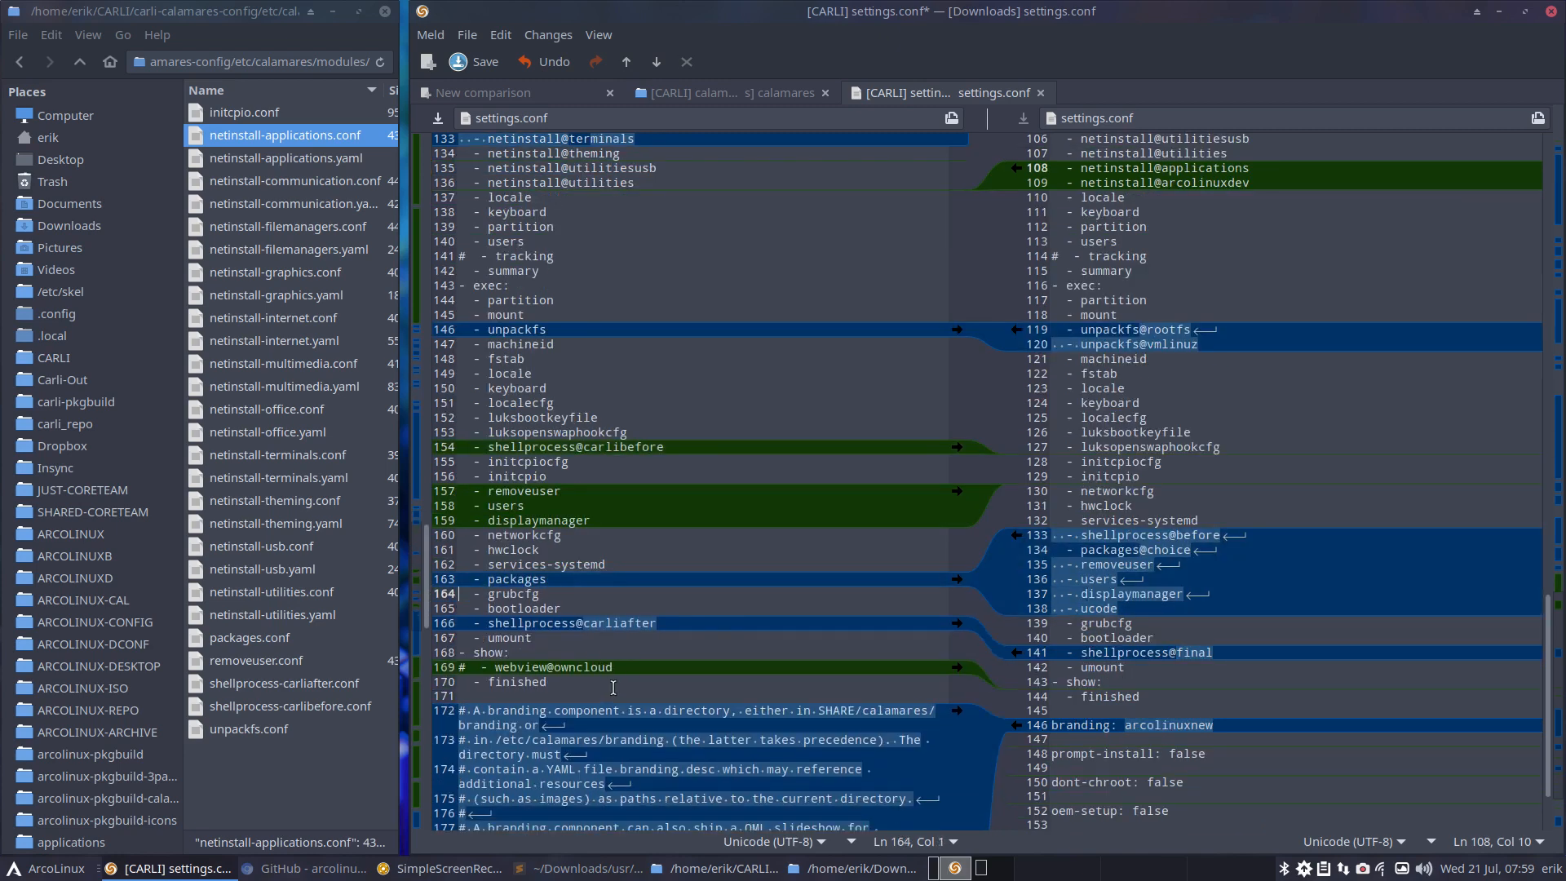
Delete the commented-out webview@owncloud line from the final show section of the CARLI settings.conf
click(626, 667)
drag(626, 667, 448, 667)
key(Delete)
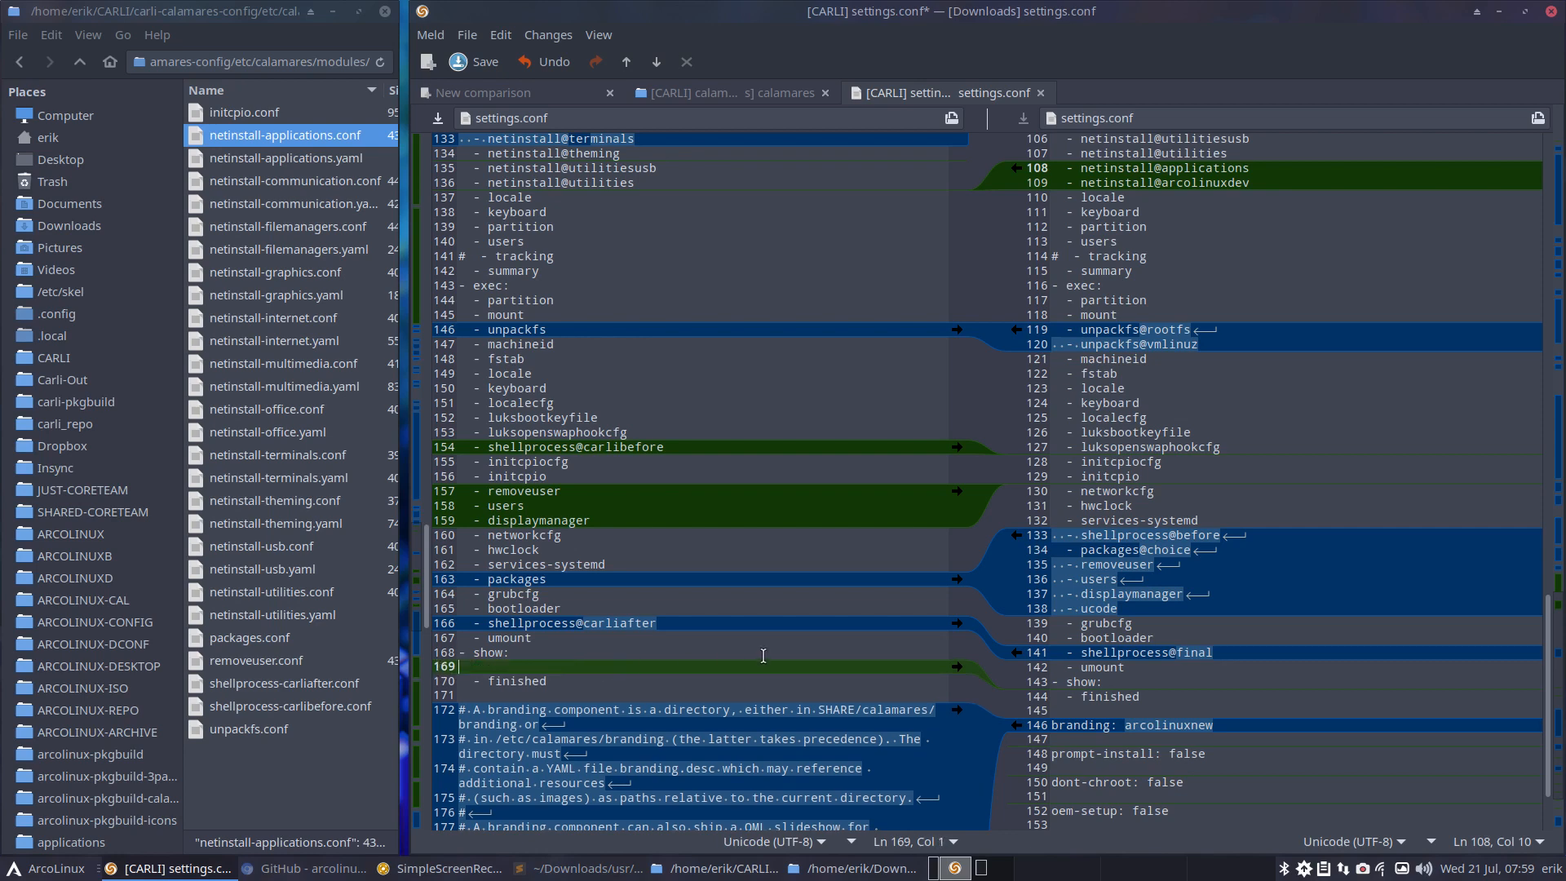
key(Delete)
click(825, 651)
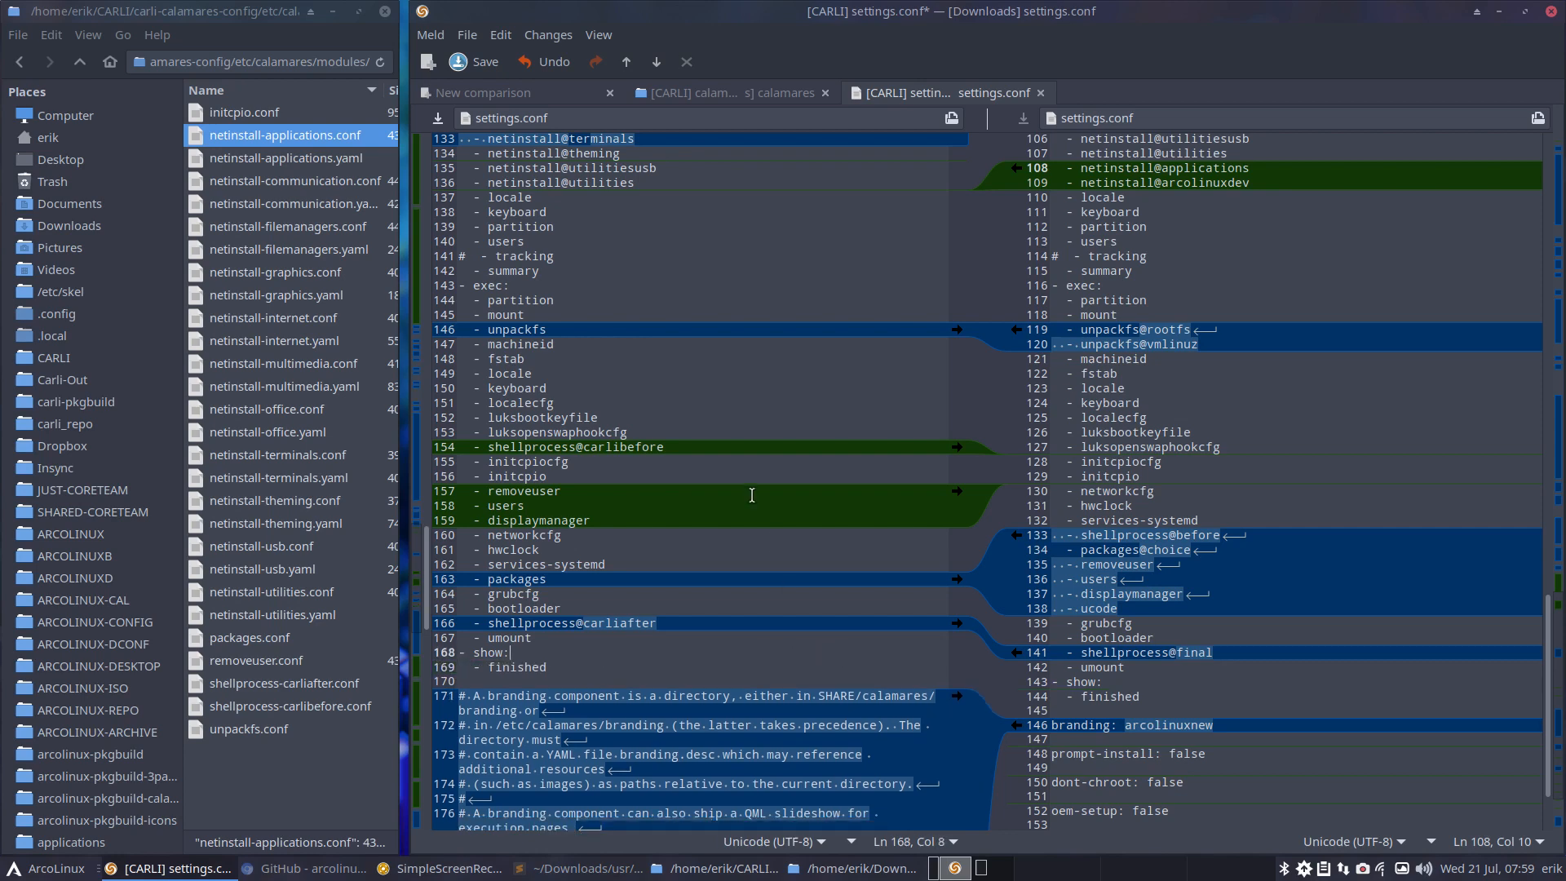
Compare the CARLI unpackfs entry with the unpackfs@rootfs and unpackfs@vmlinuz entries in the Downloads settings.conf
click(562, 332)
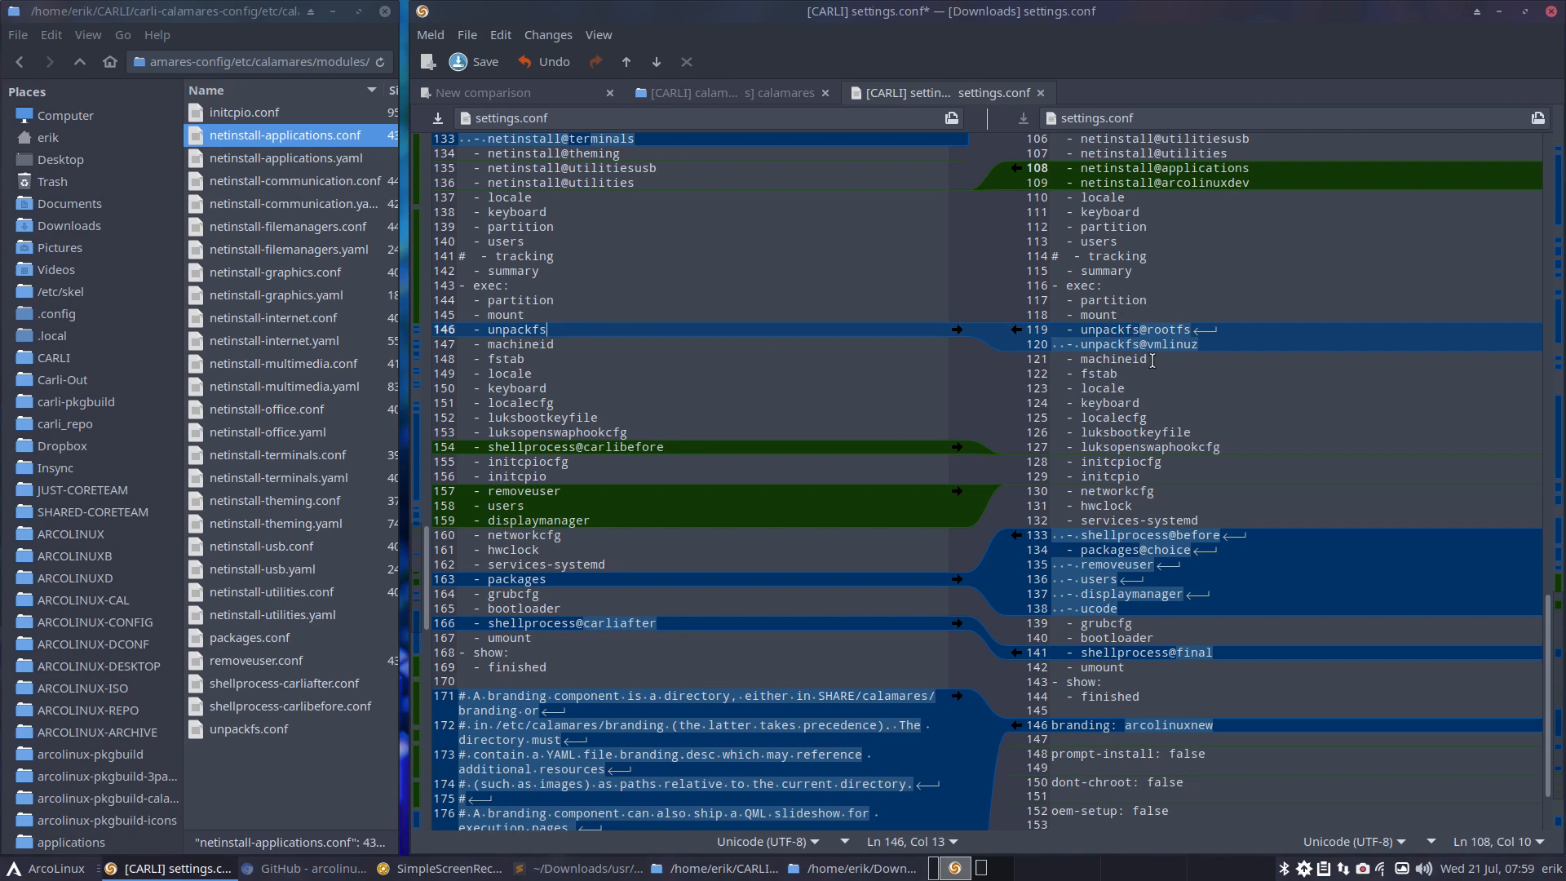
double_click(1173, 329)
double_click(1175, 346)
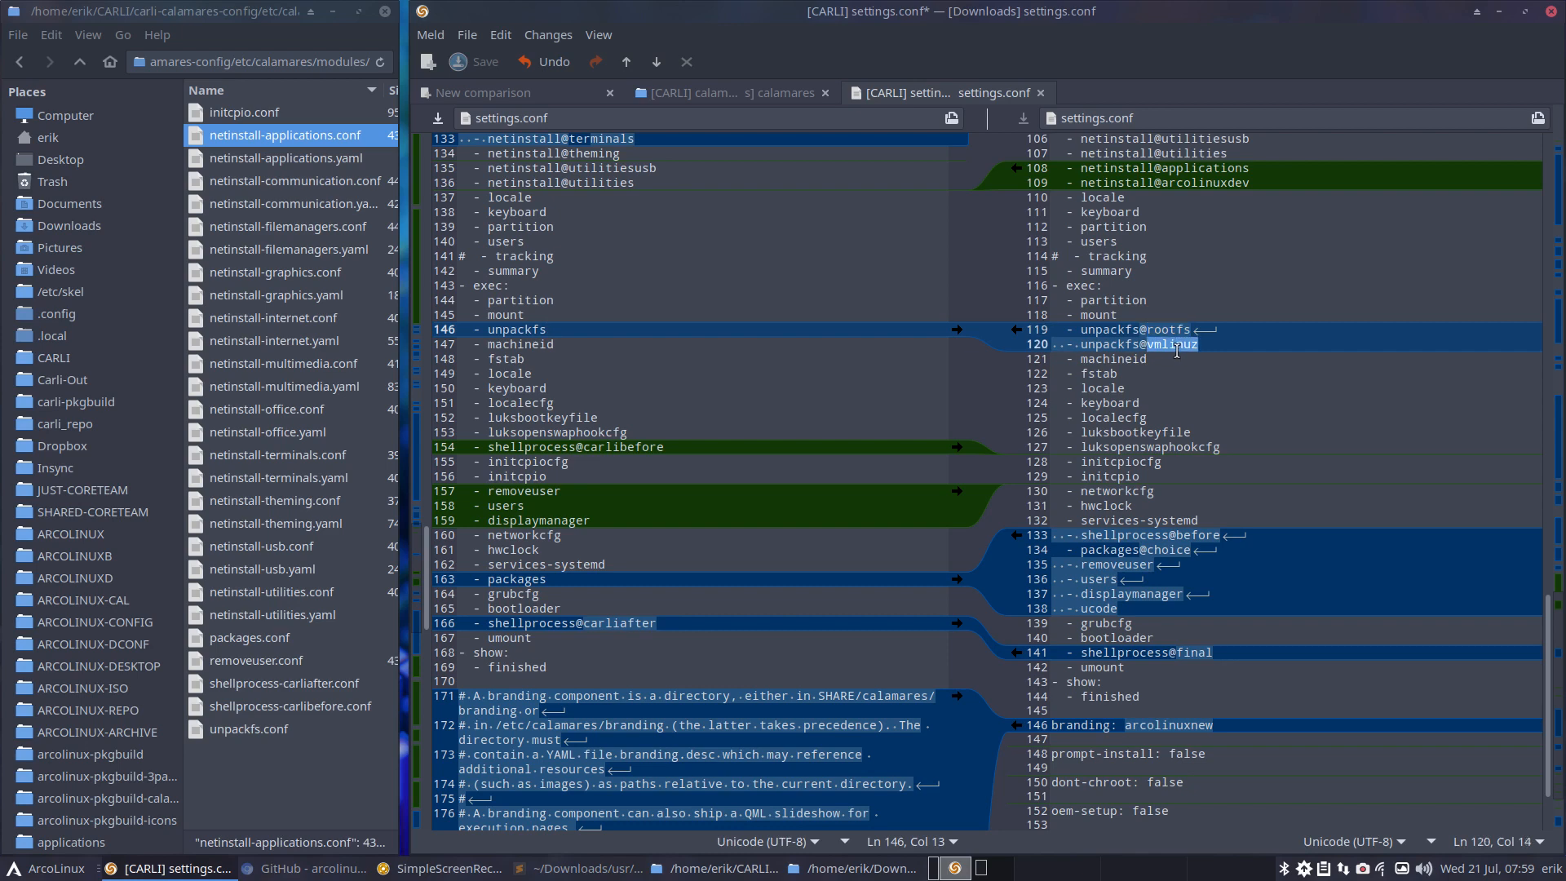
double_click(526, 330)
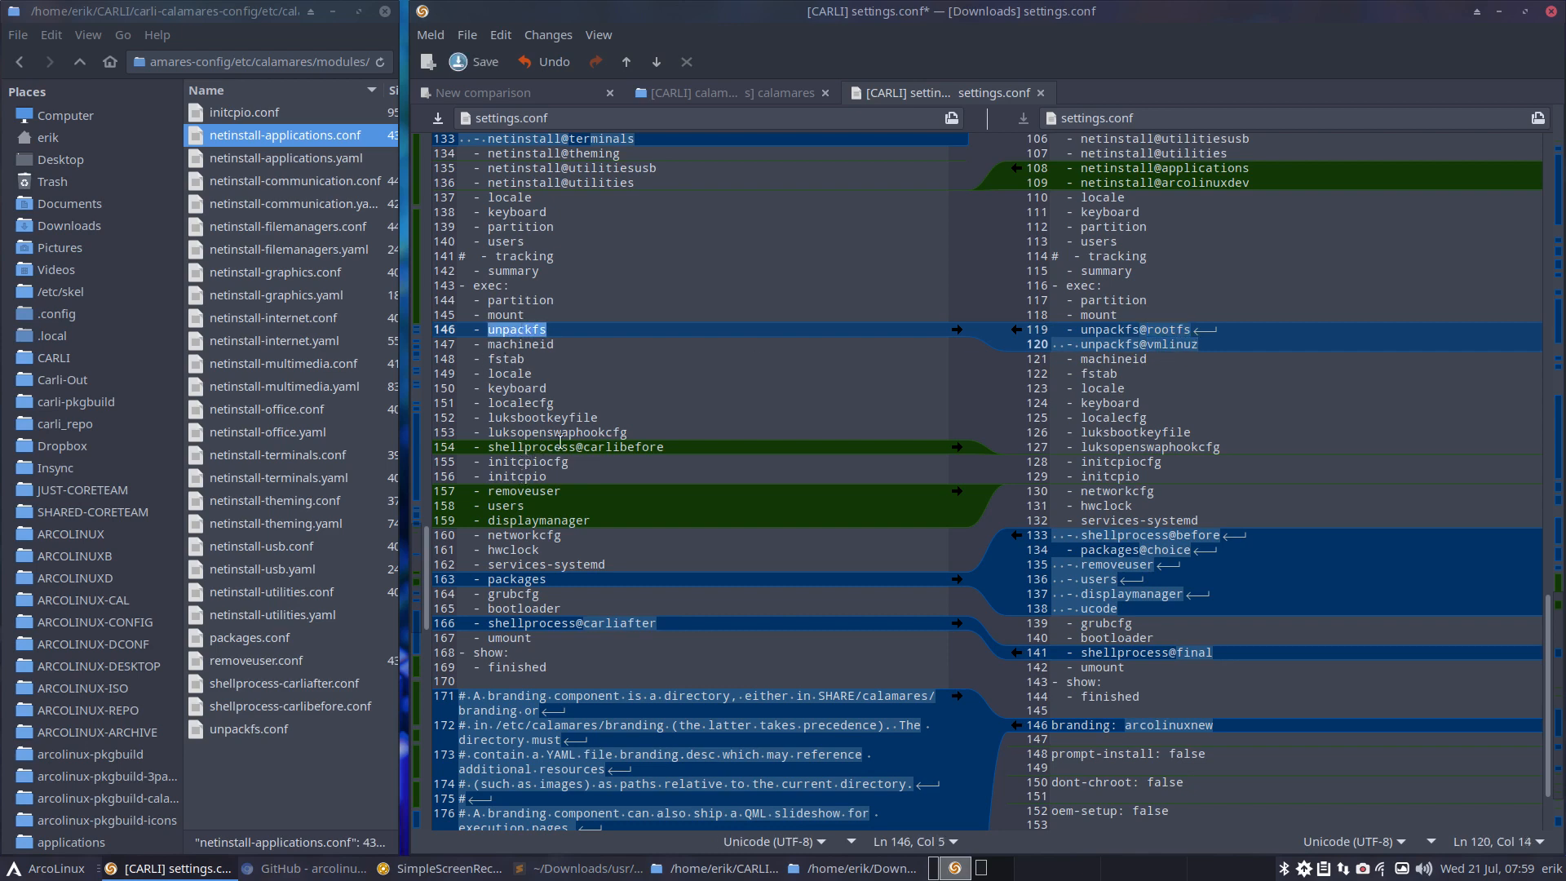
Compare the placement of the CARLI shellprocess@carlibefore, packages and shellprocess@carliafter entries with the shellprocess and packages entries in the Downloads settings.conf
click(574, 446)
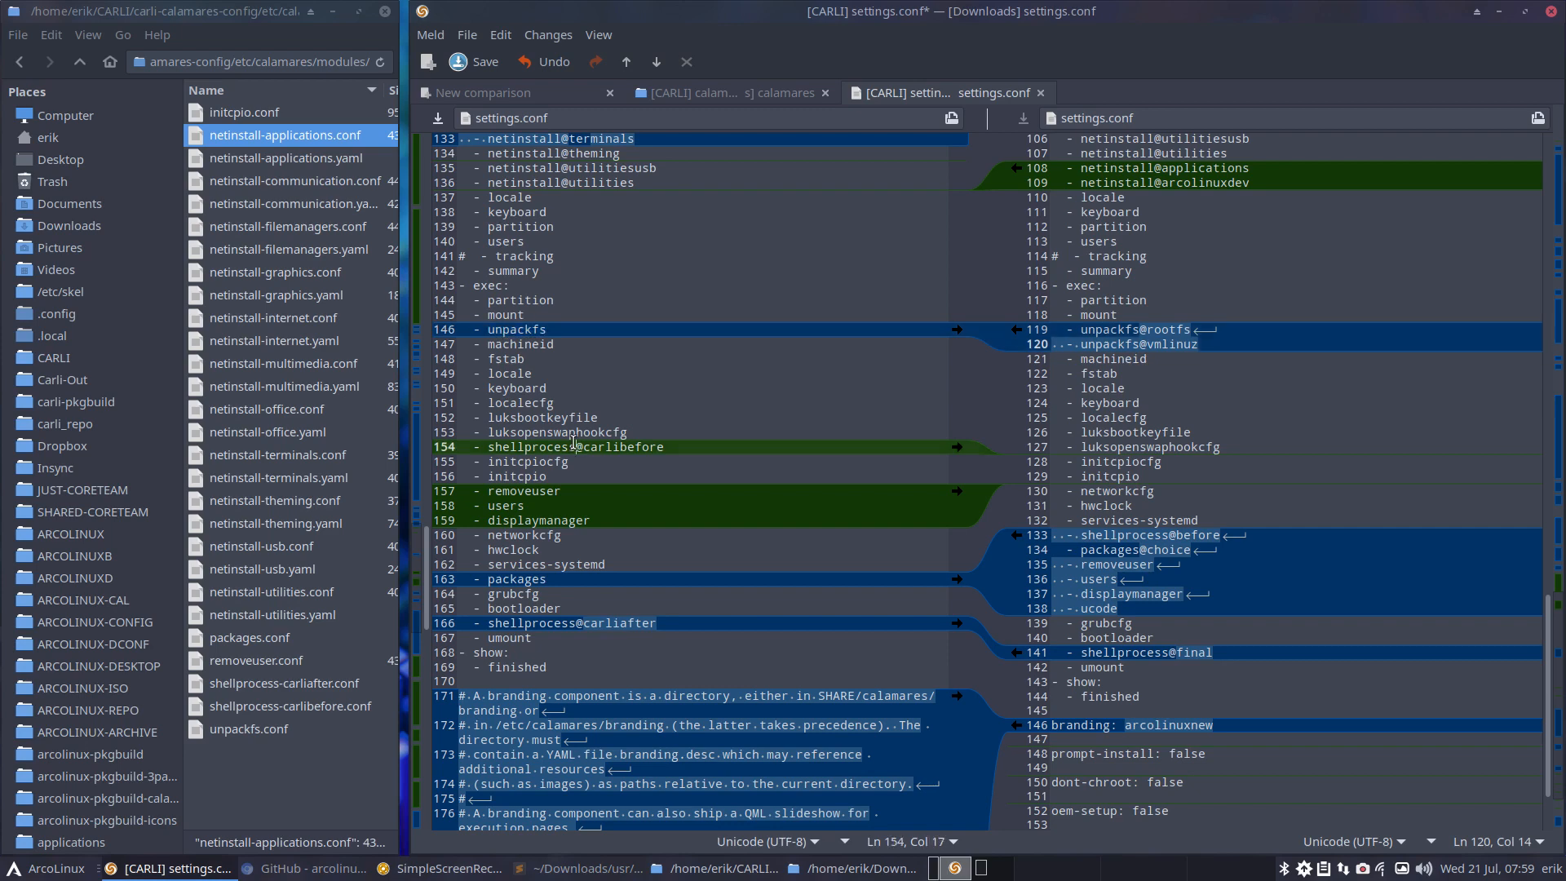
double_click(1135, 535)
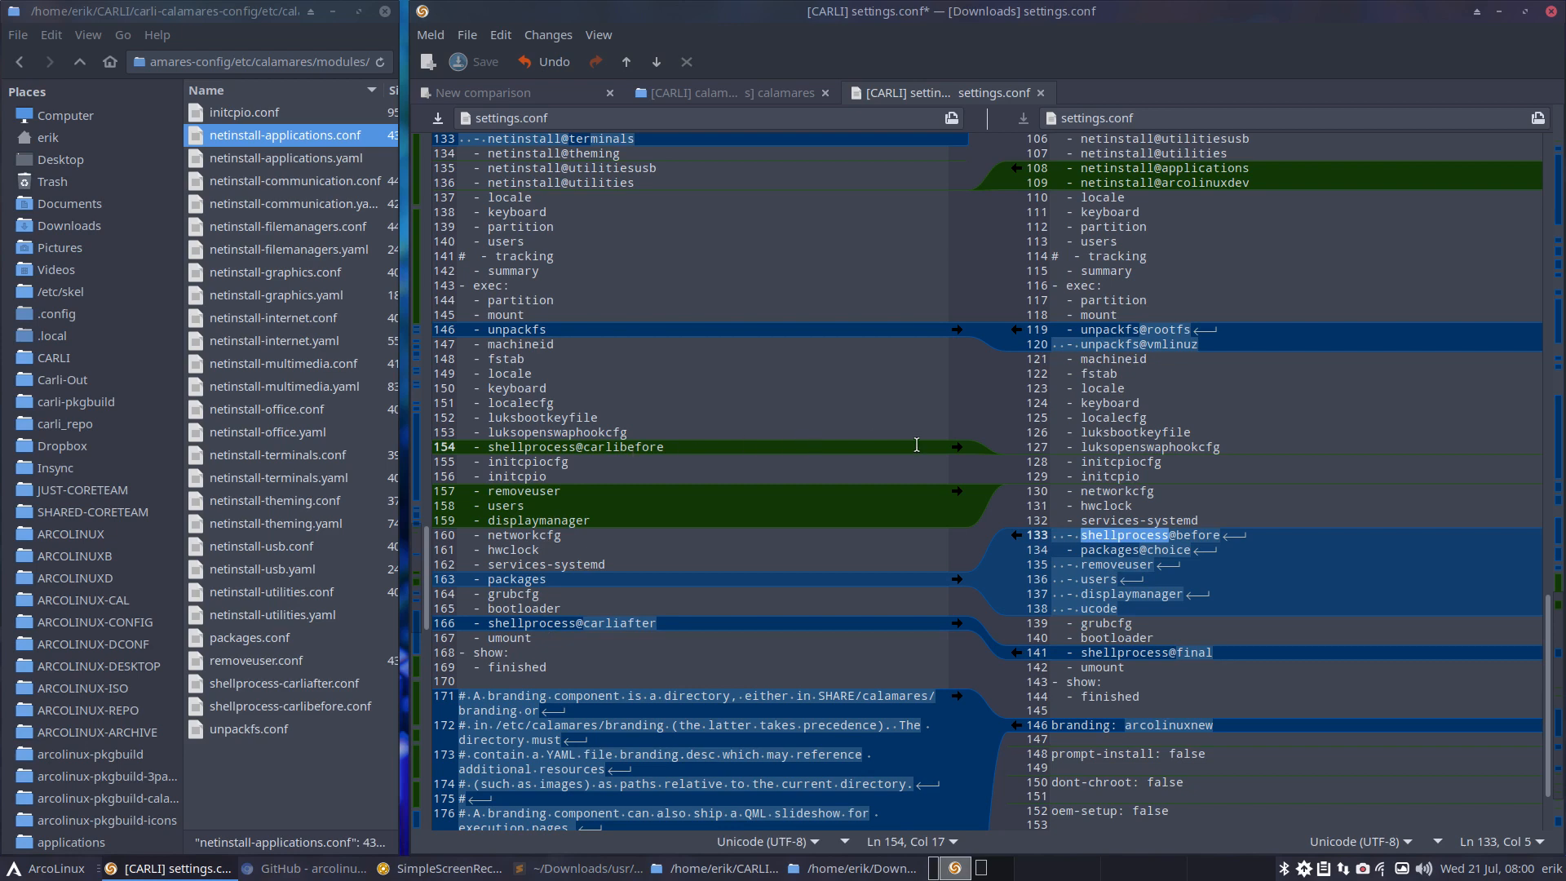
click(1074, 459)
drag(1078, 536, 1166, 526)
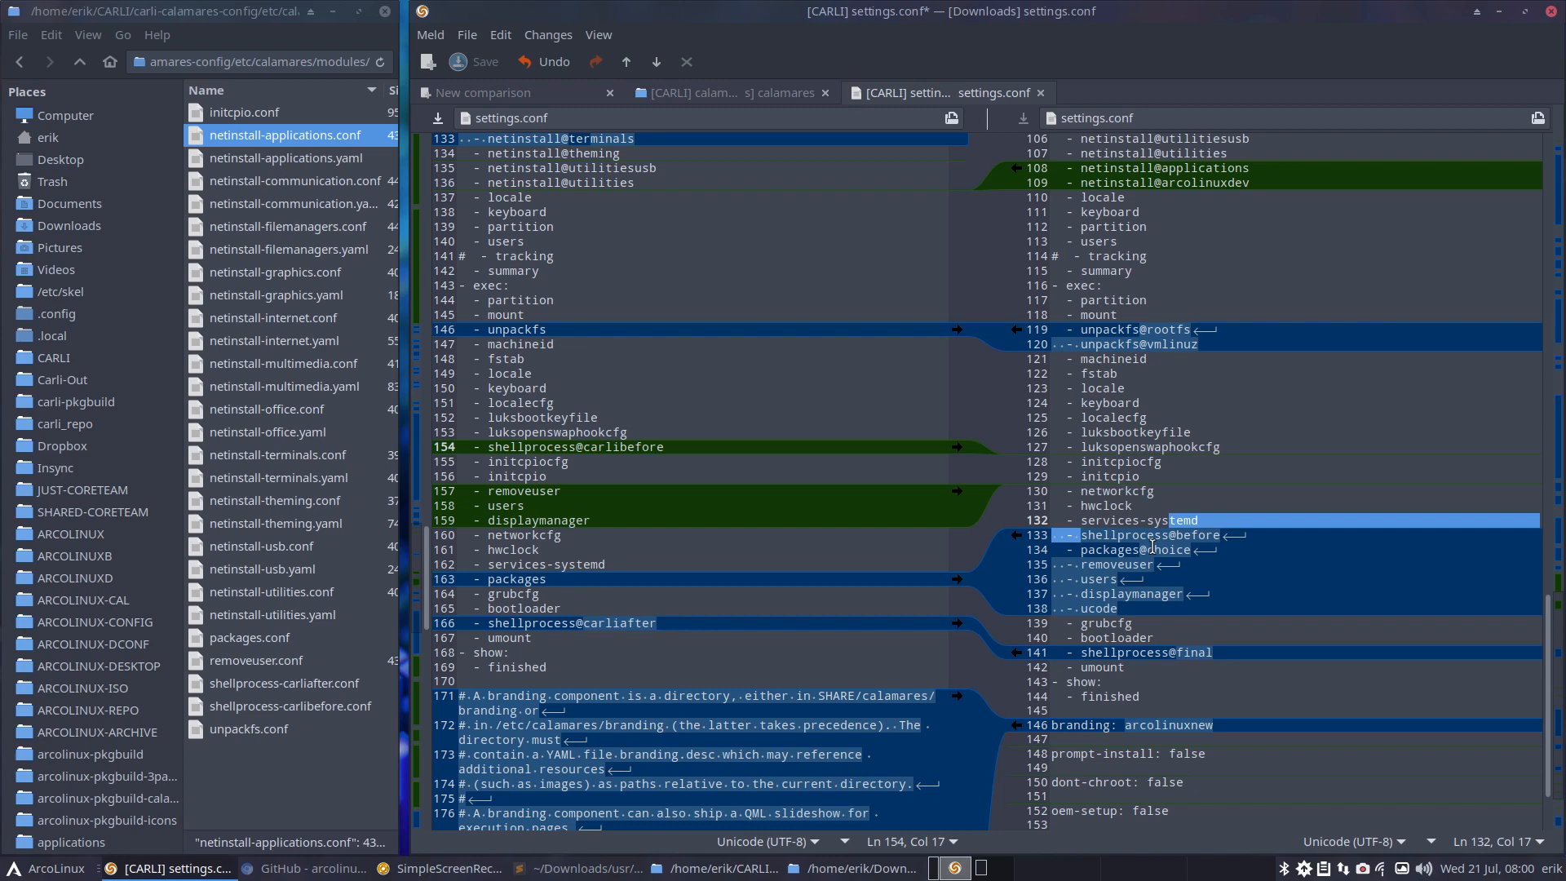
click(590, 578)
scroll(590, 575, down, 5)
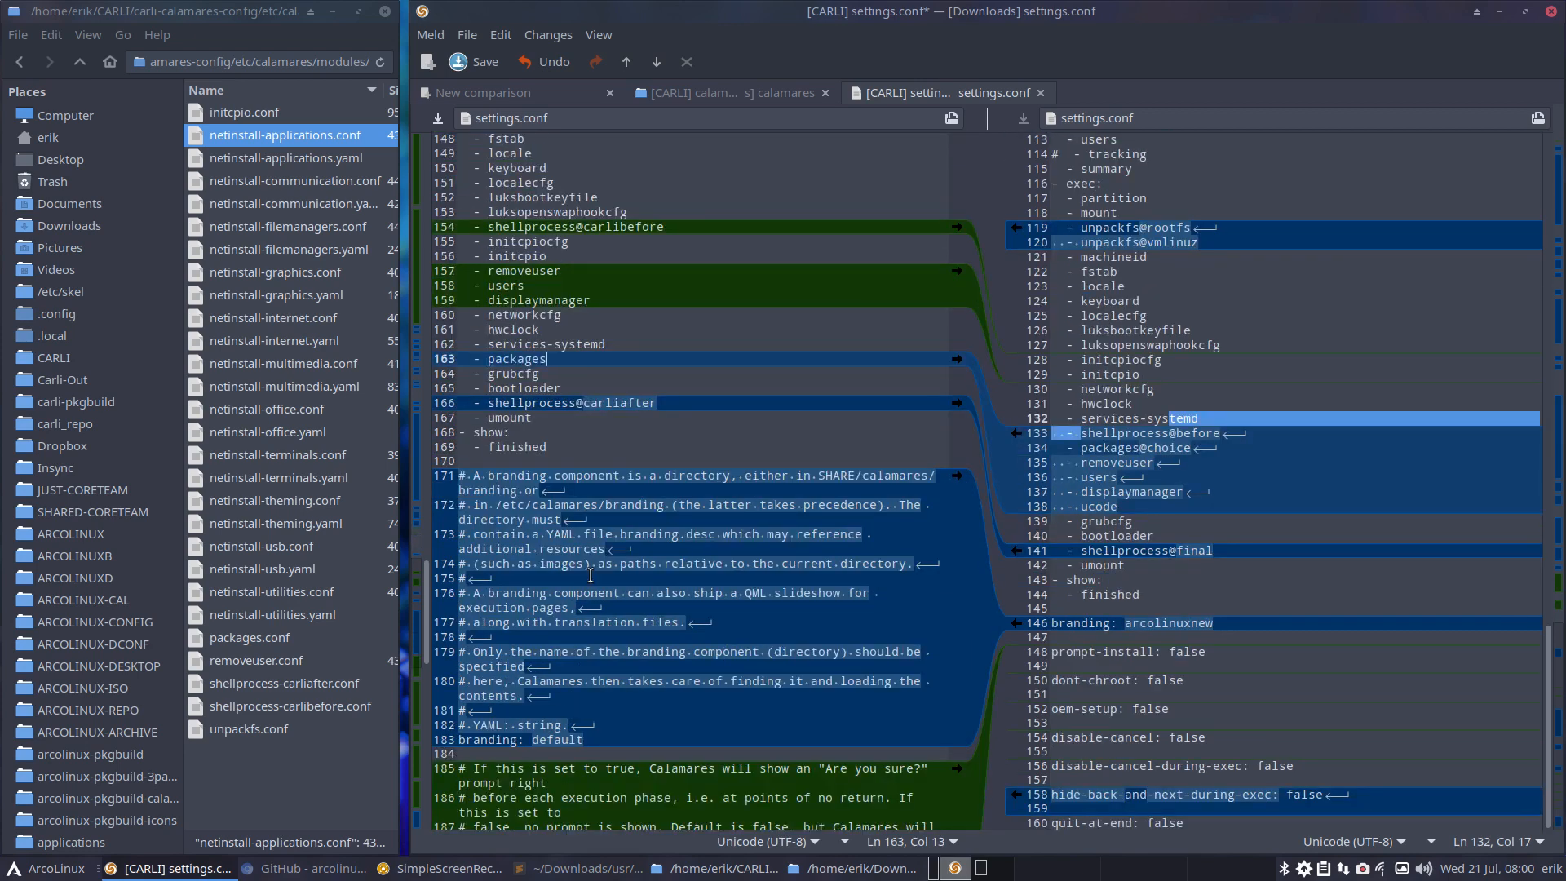
double_click(609, 403)
Compare the closing options of both settings.conf files, focusing on hide-back-and-next-during-exec in the Downloads version
scroll(612, 527, down, 6)
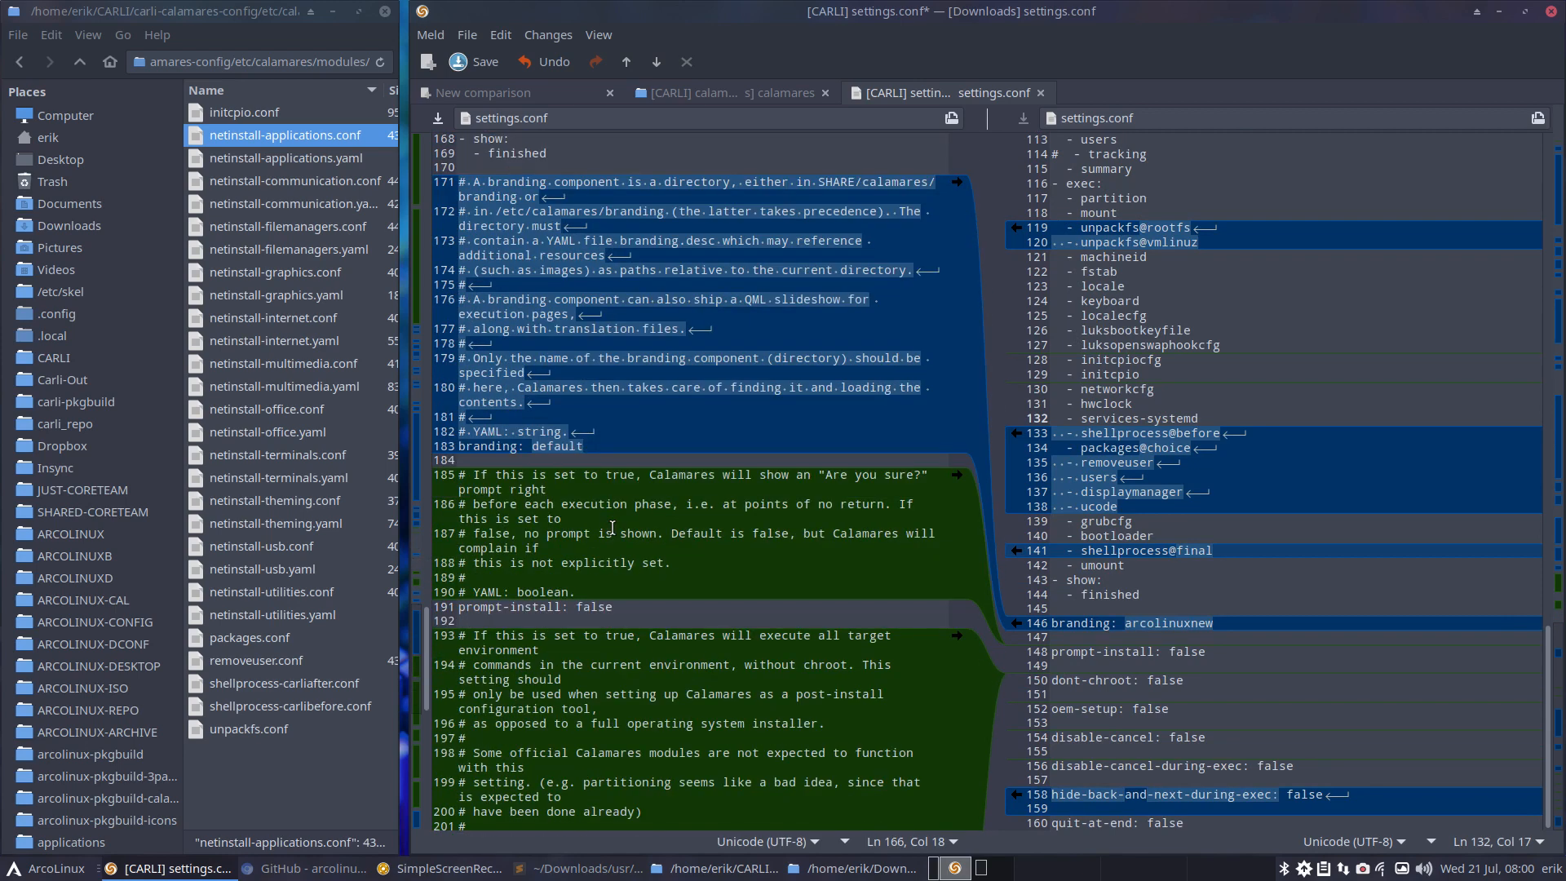
scroll(612, 528, down, 11)
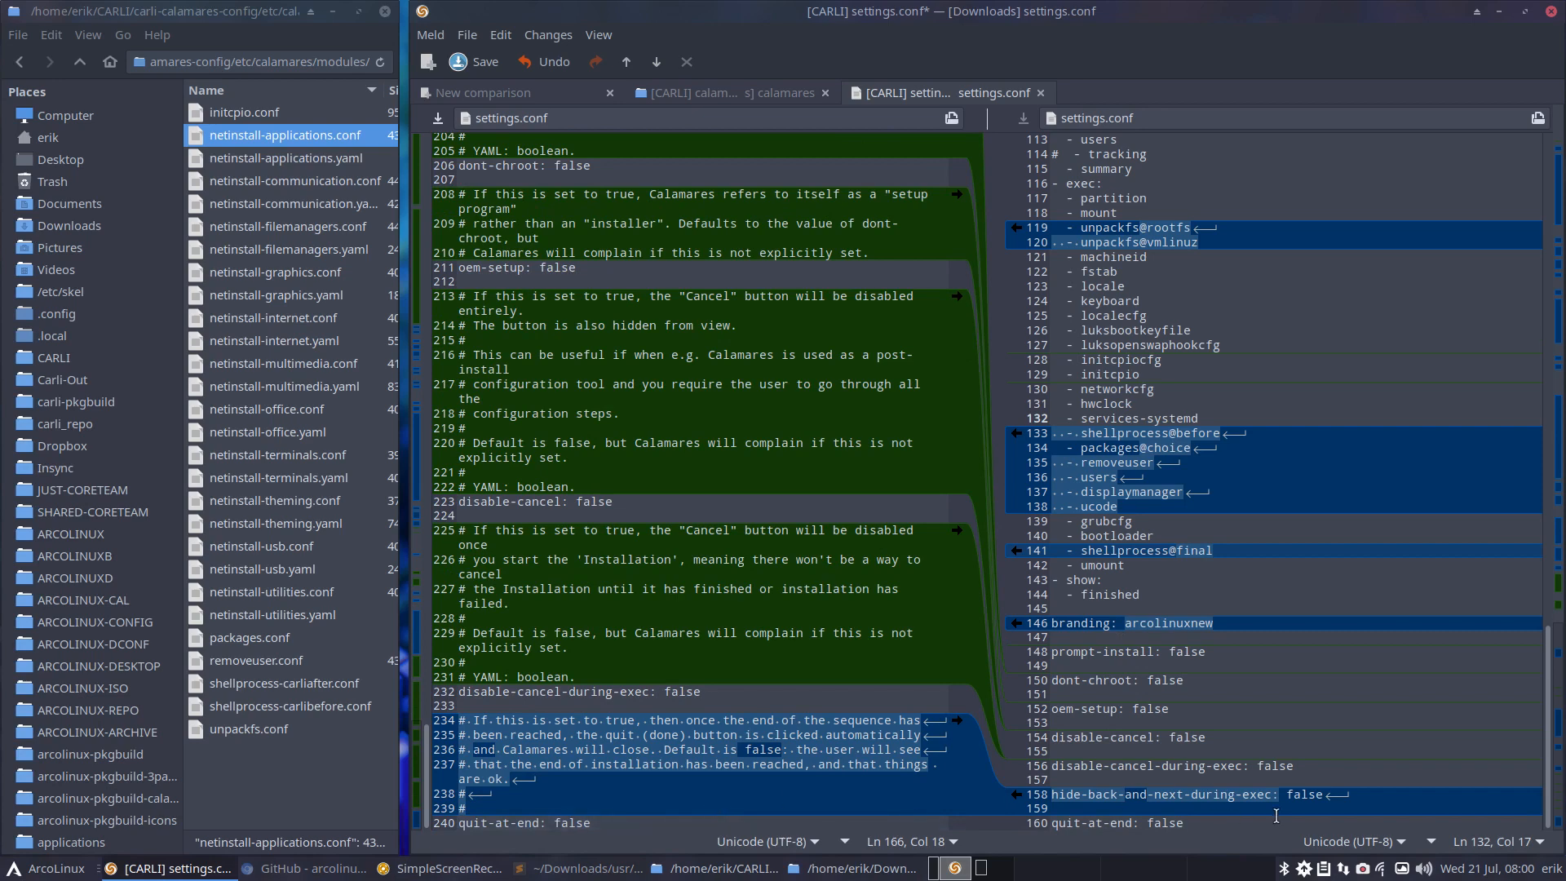
click(1345, 793)
drag(1364, 793, 1113, 790)
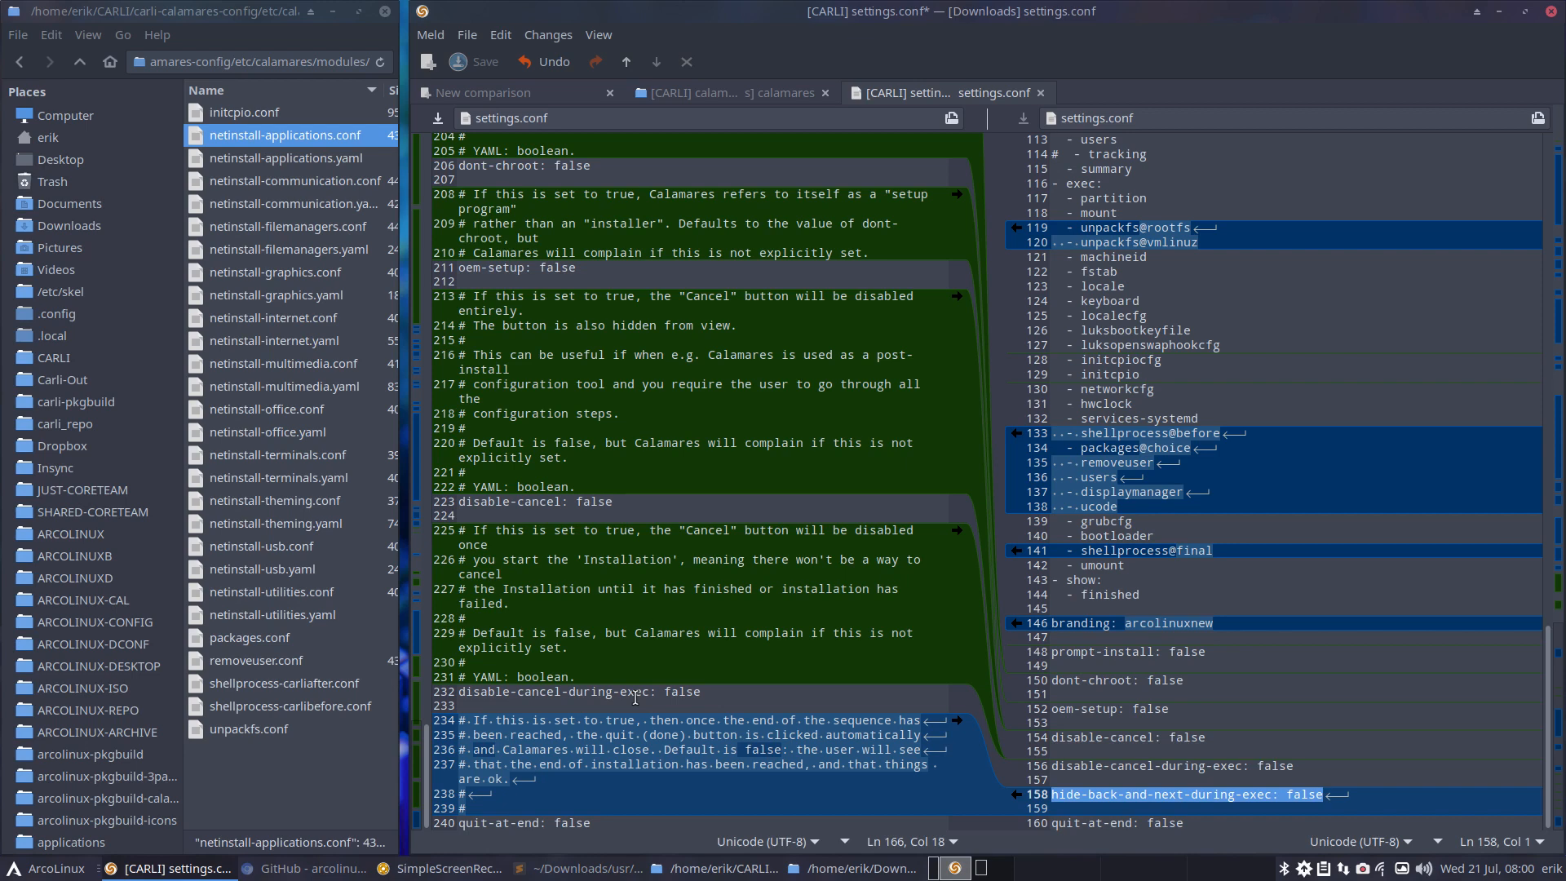
click(1315, 787)
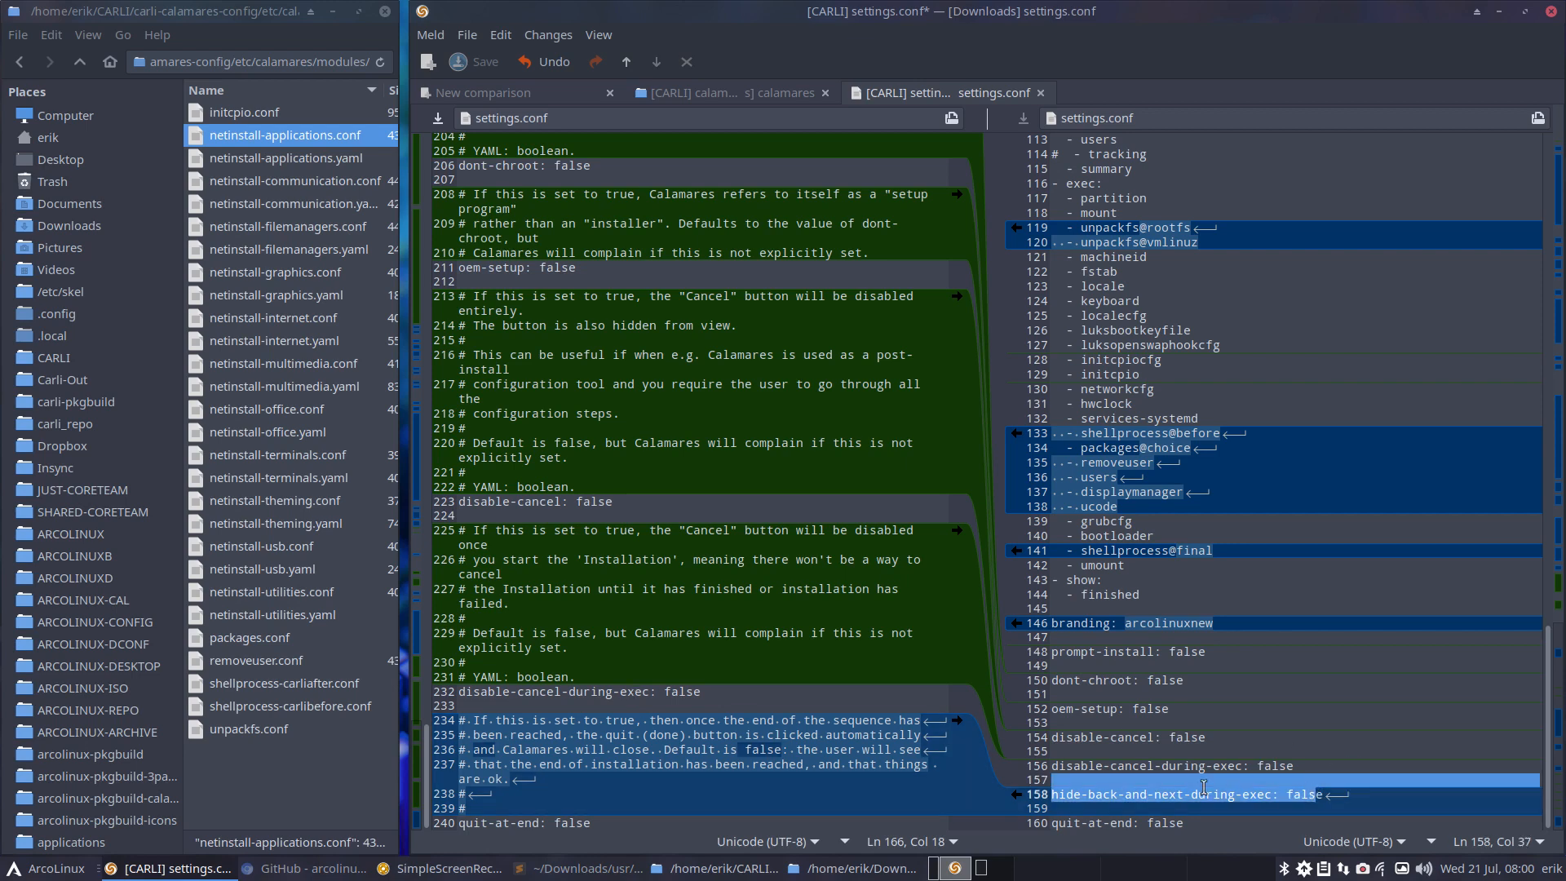
click(1178, 789)
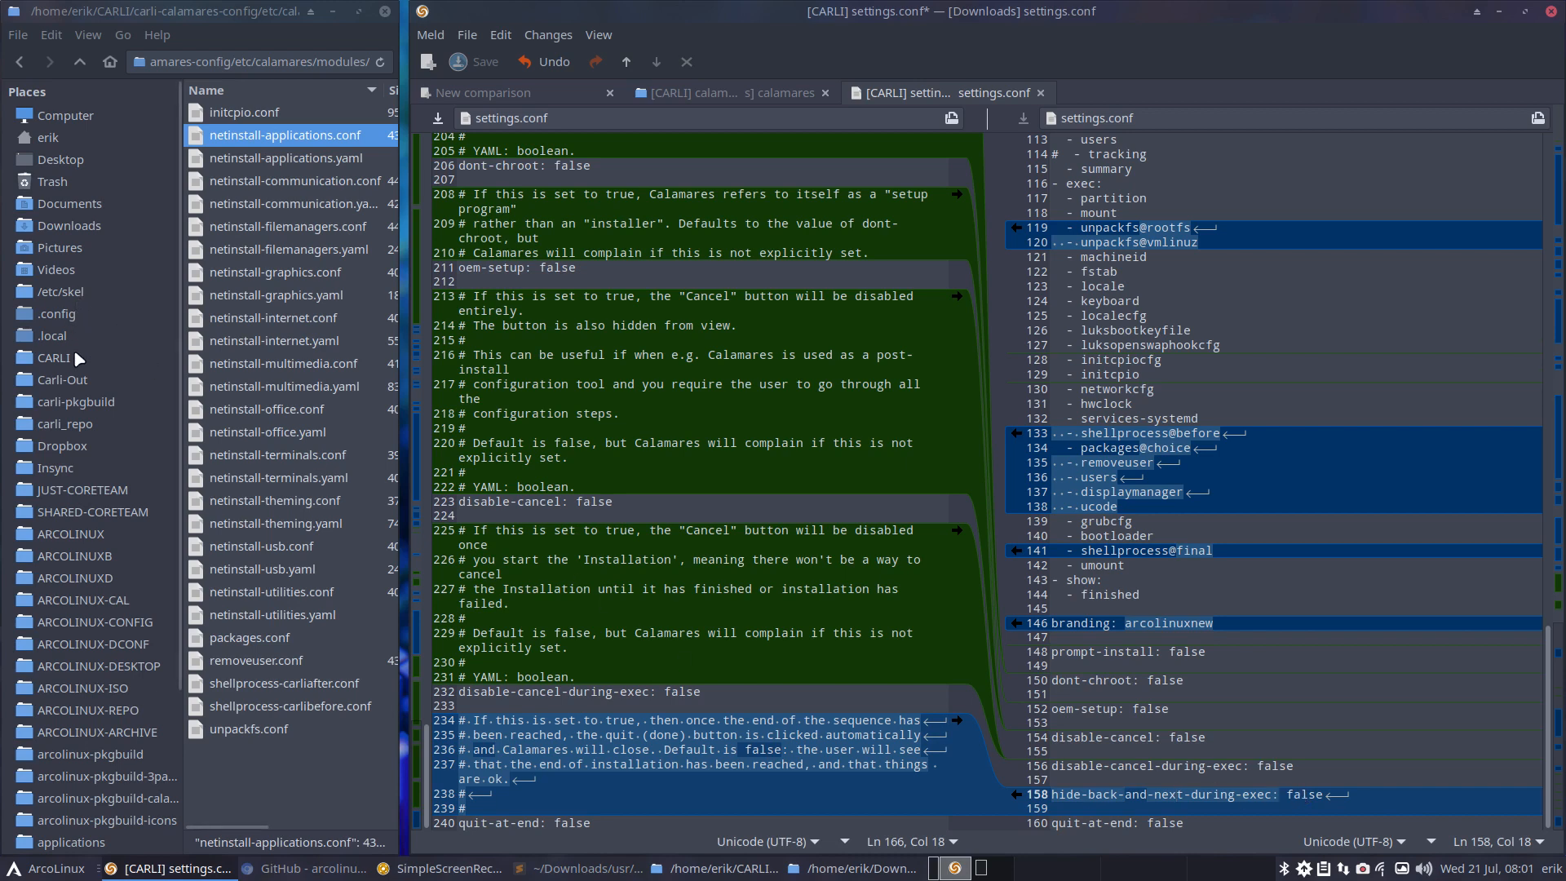
Open the Documents folder full-screen and copy the HTTPS clone URL of the calamares/calamares repository from GitHub in the browser
click(72, 206)
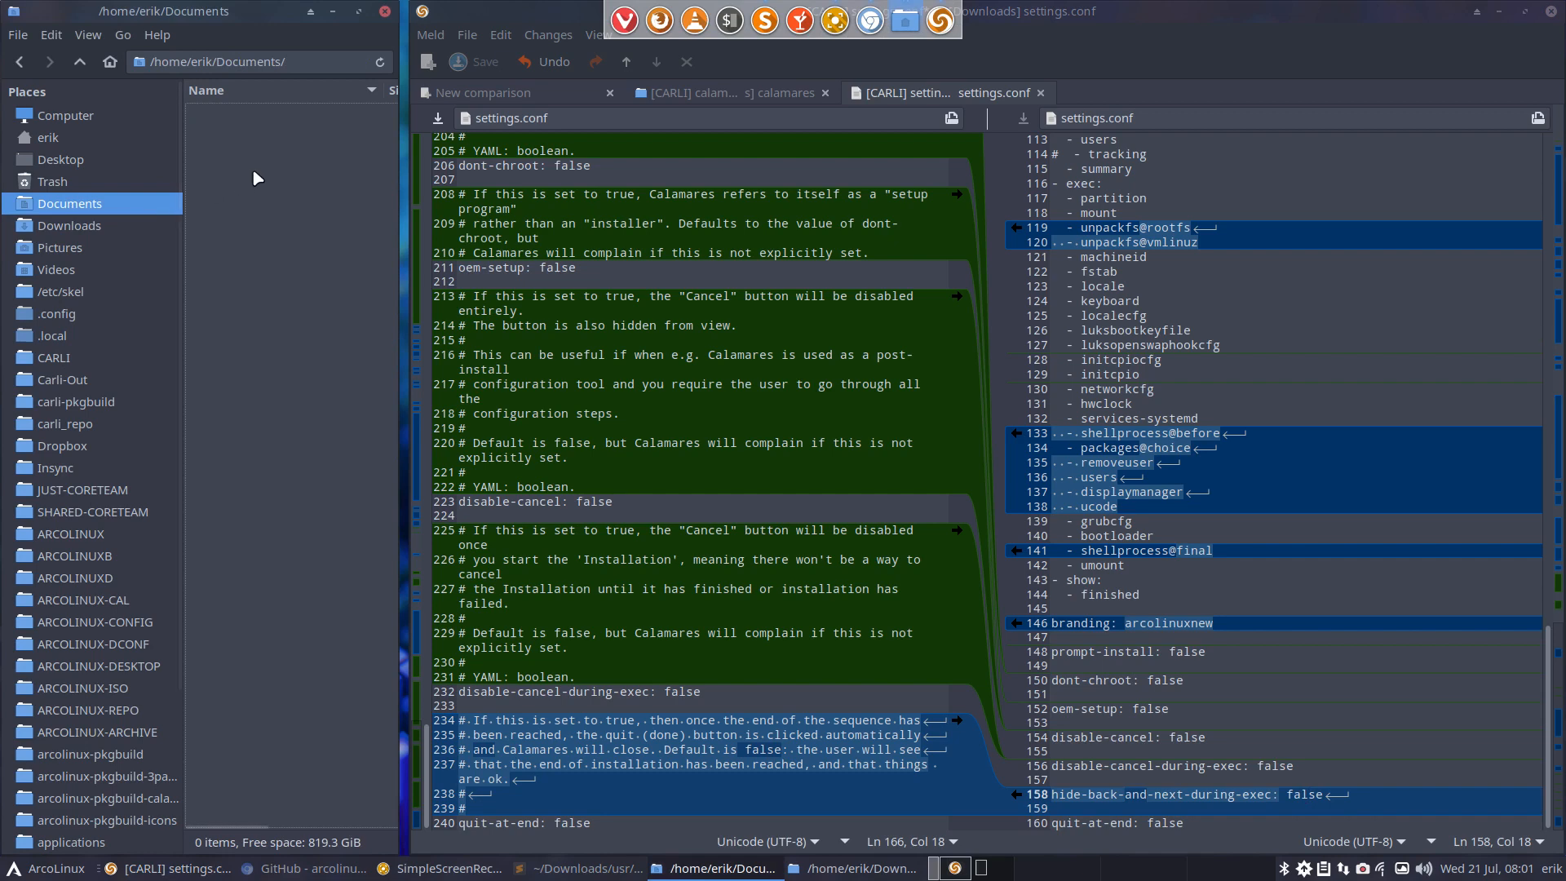
double_click(261, 9)
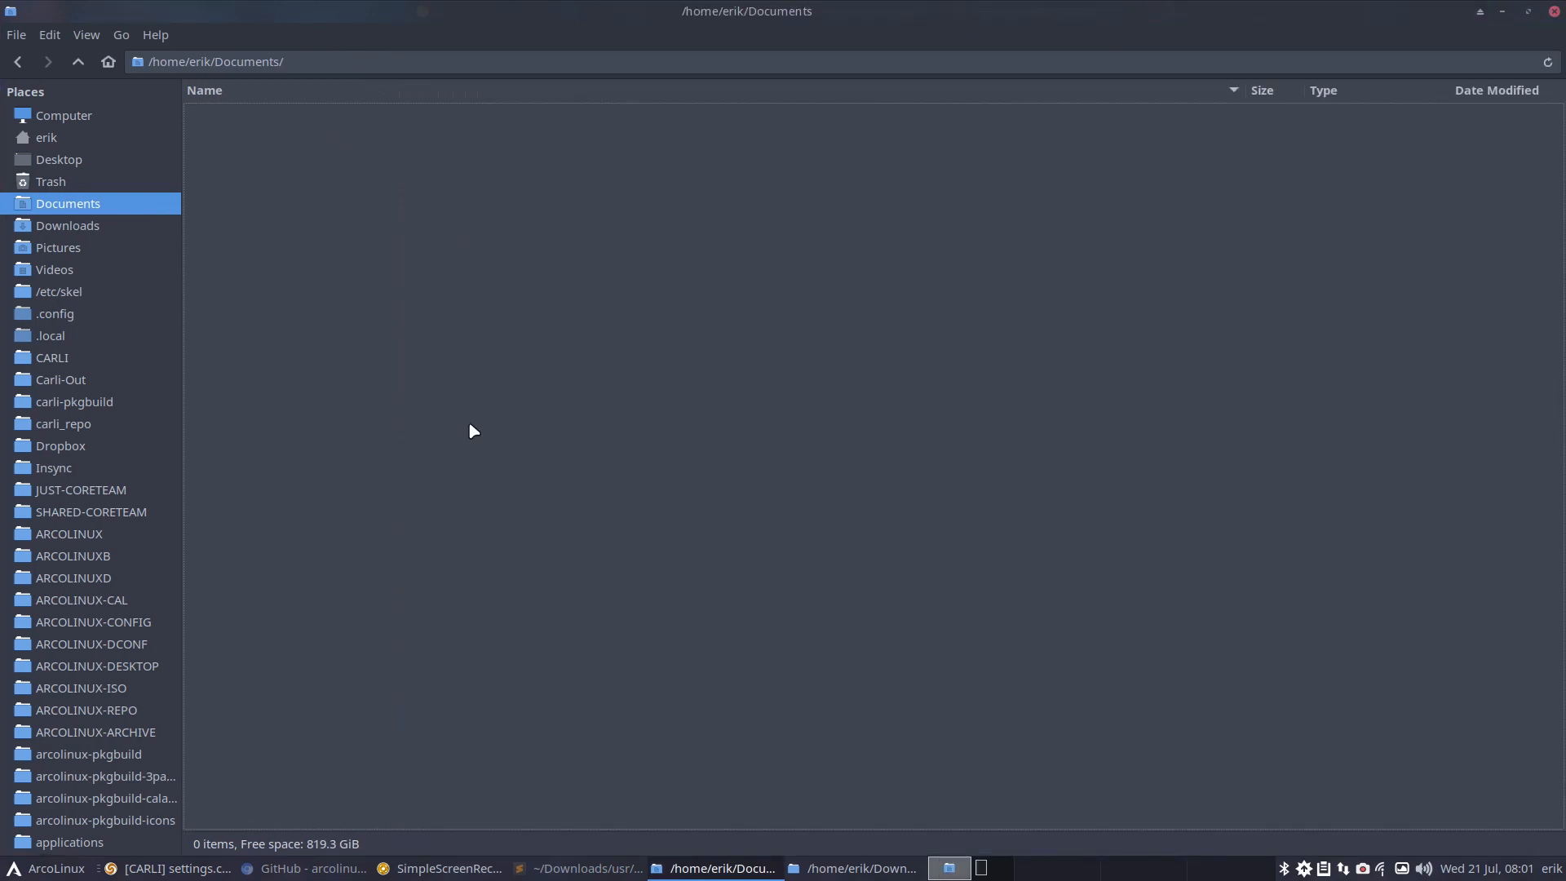
click(298, 871)
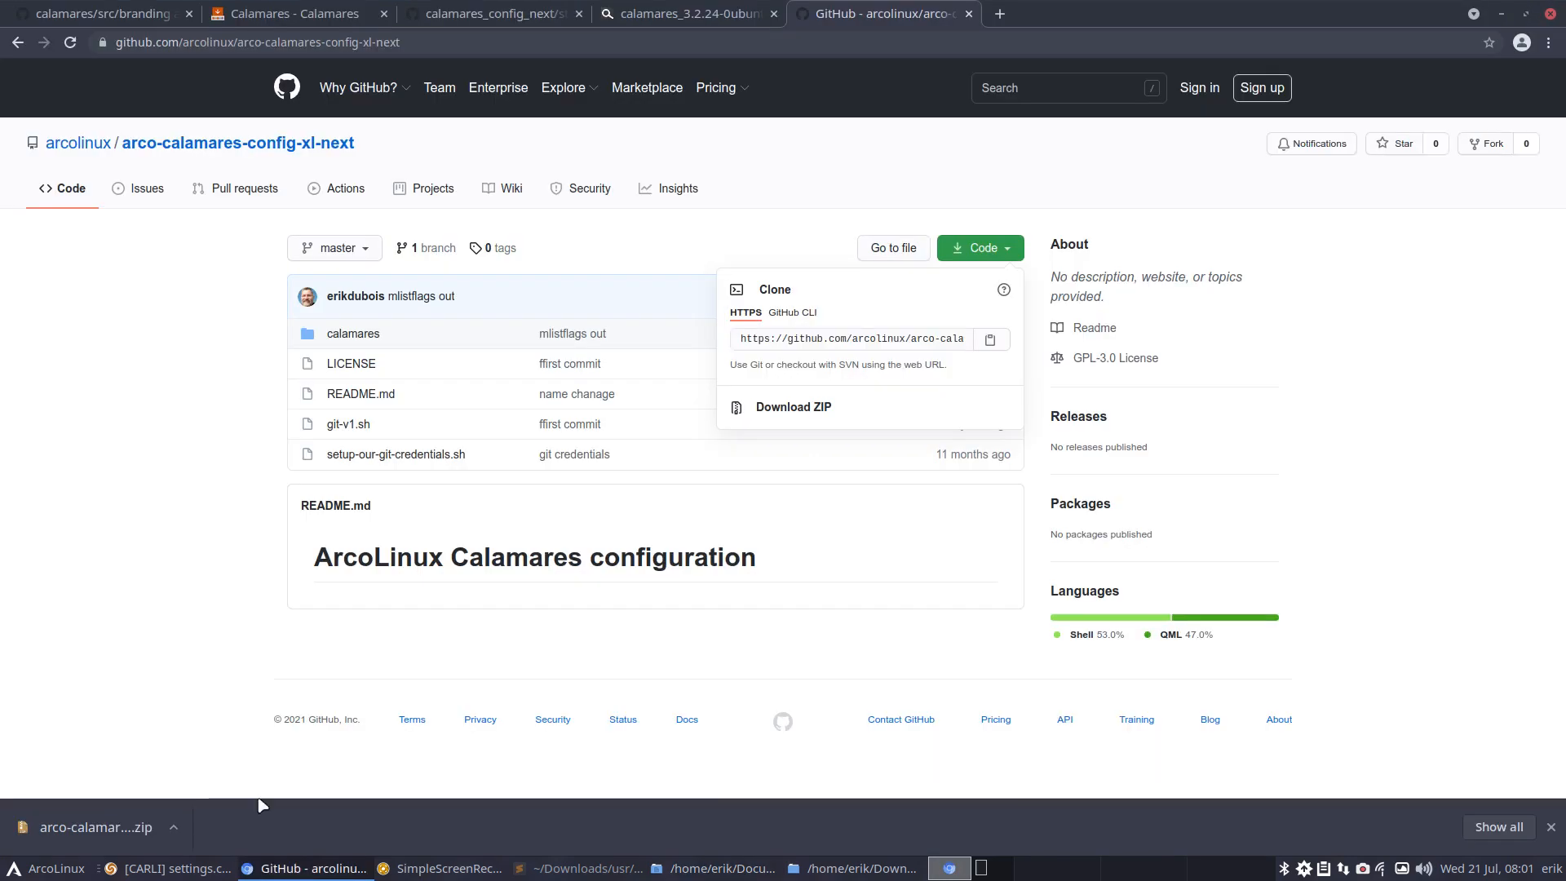
click(105, 15)
click(171, 144)
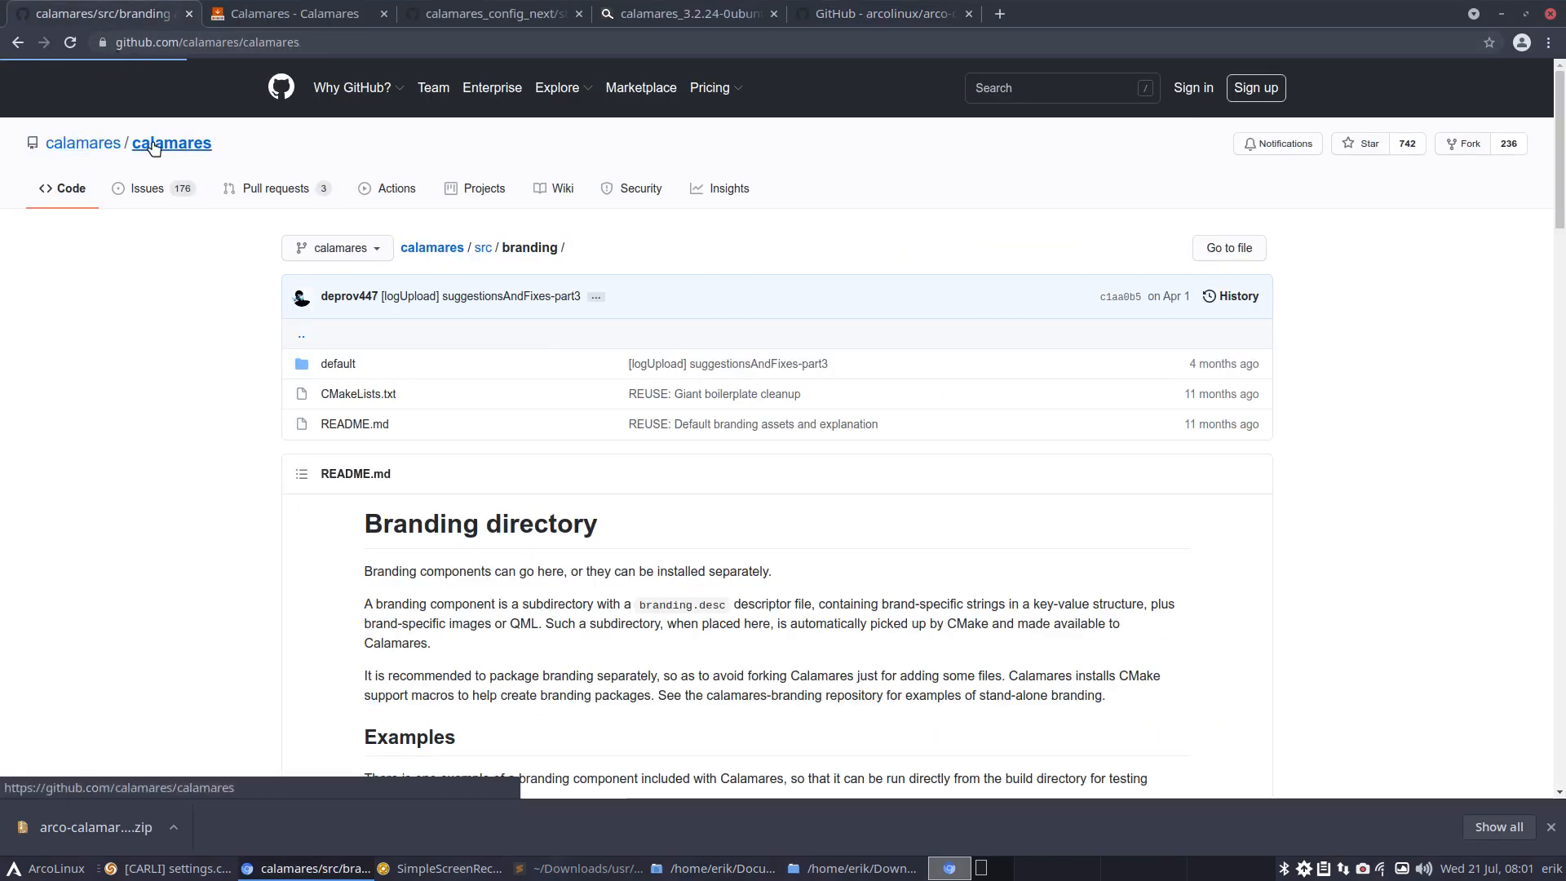
click(969, 249)
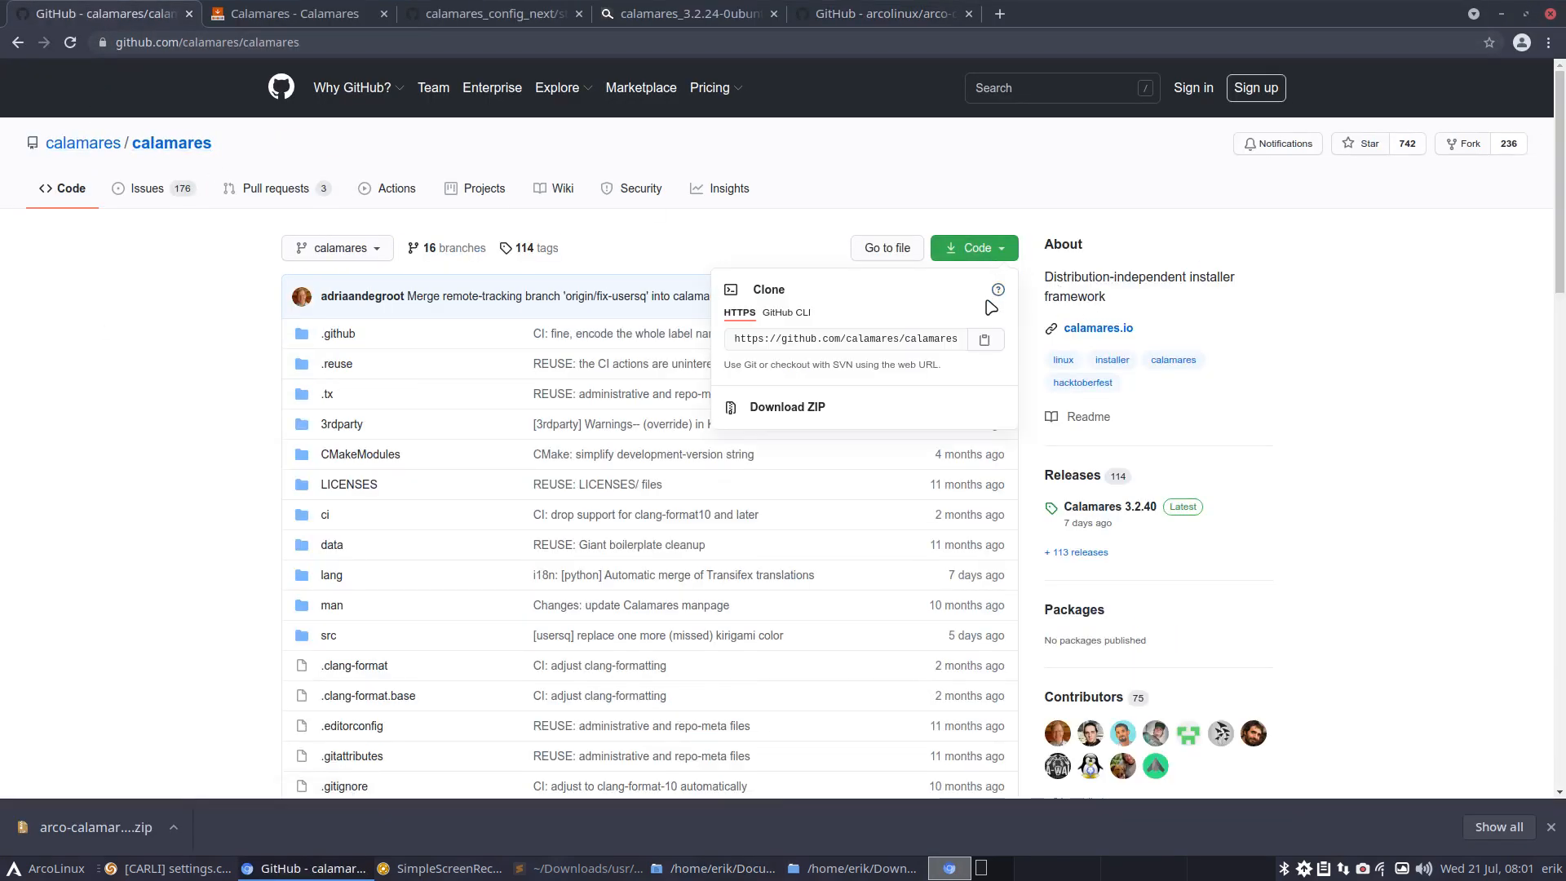
click(985, 342)
click(1500, 14)
right_click(304, 245)
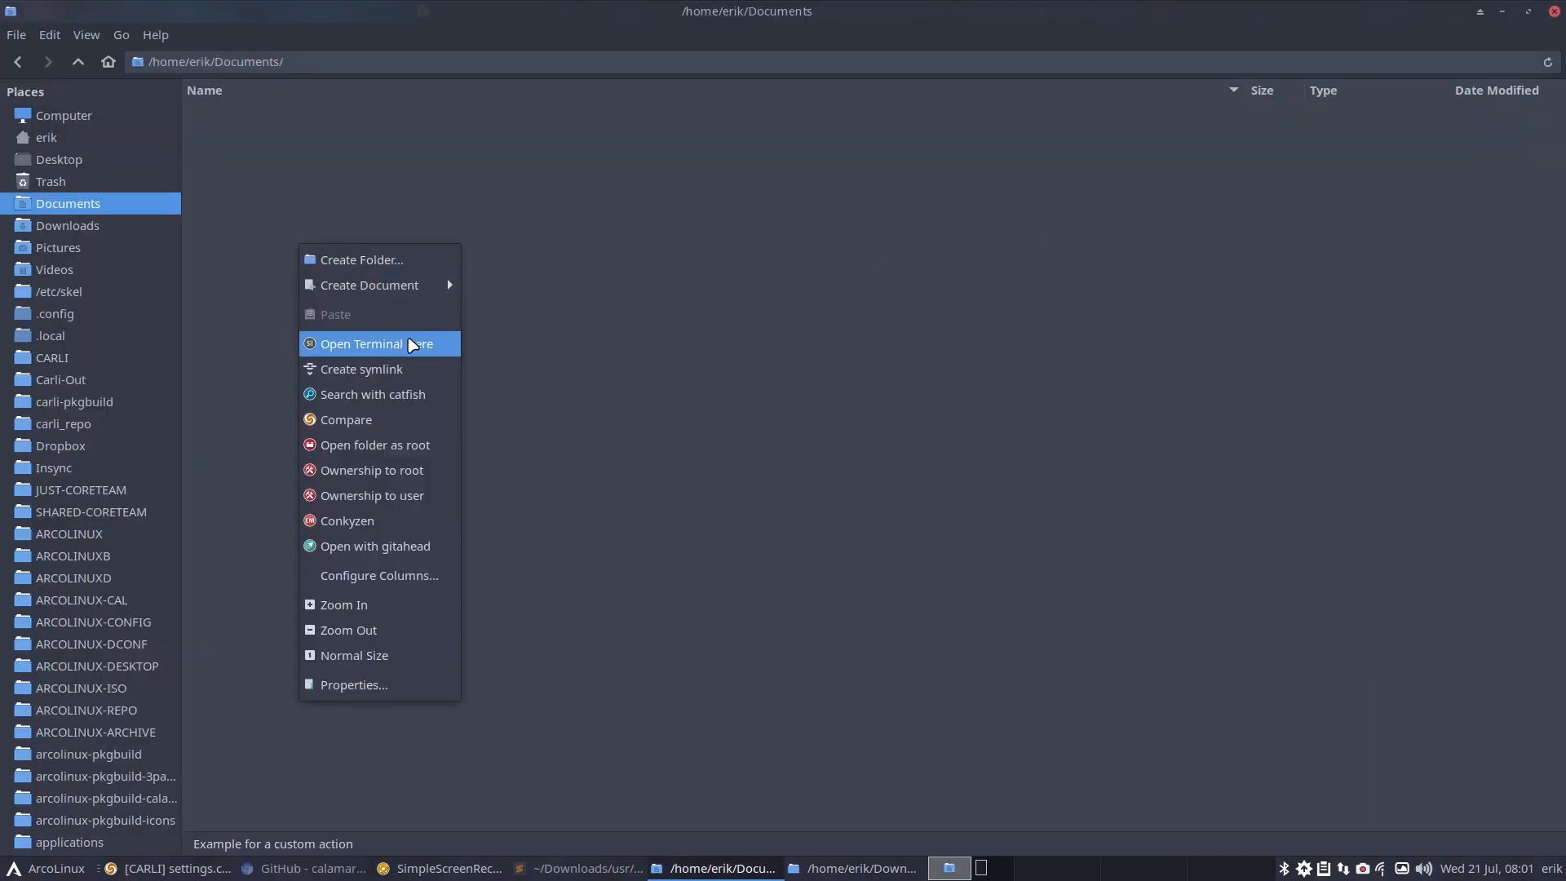
click(412, 345)
text(git clone)
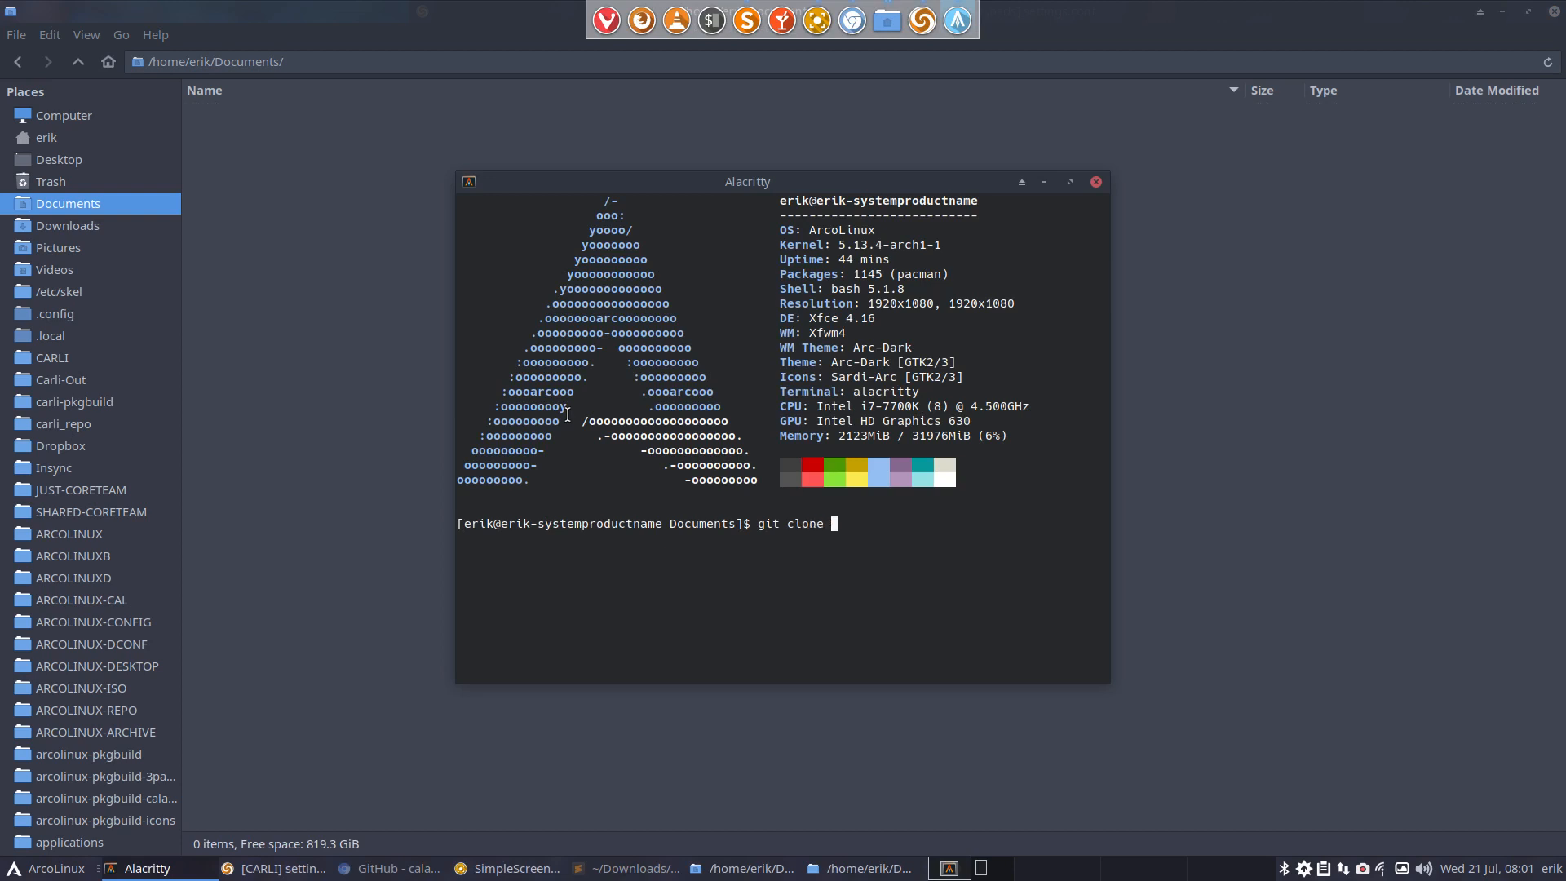
key(ctrl+shift+v)
key(Return)
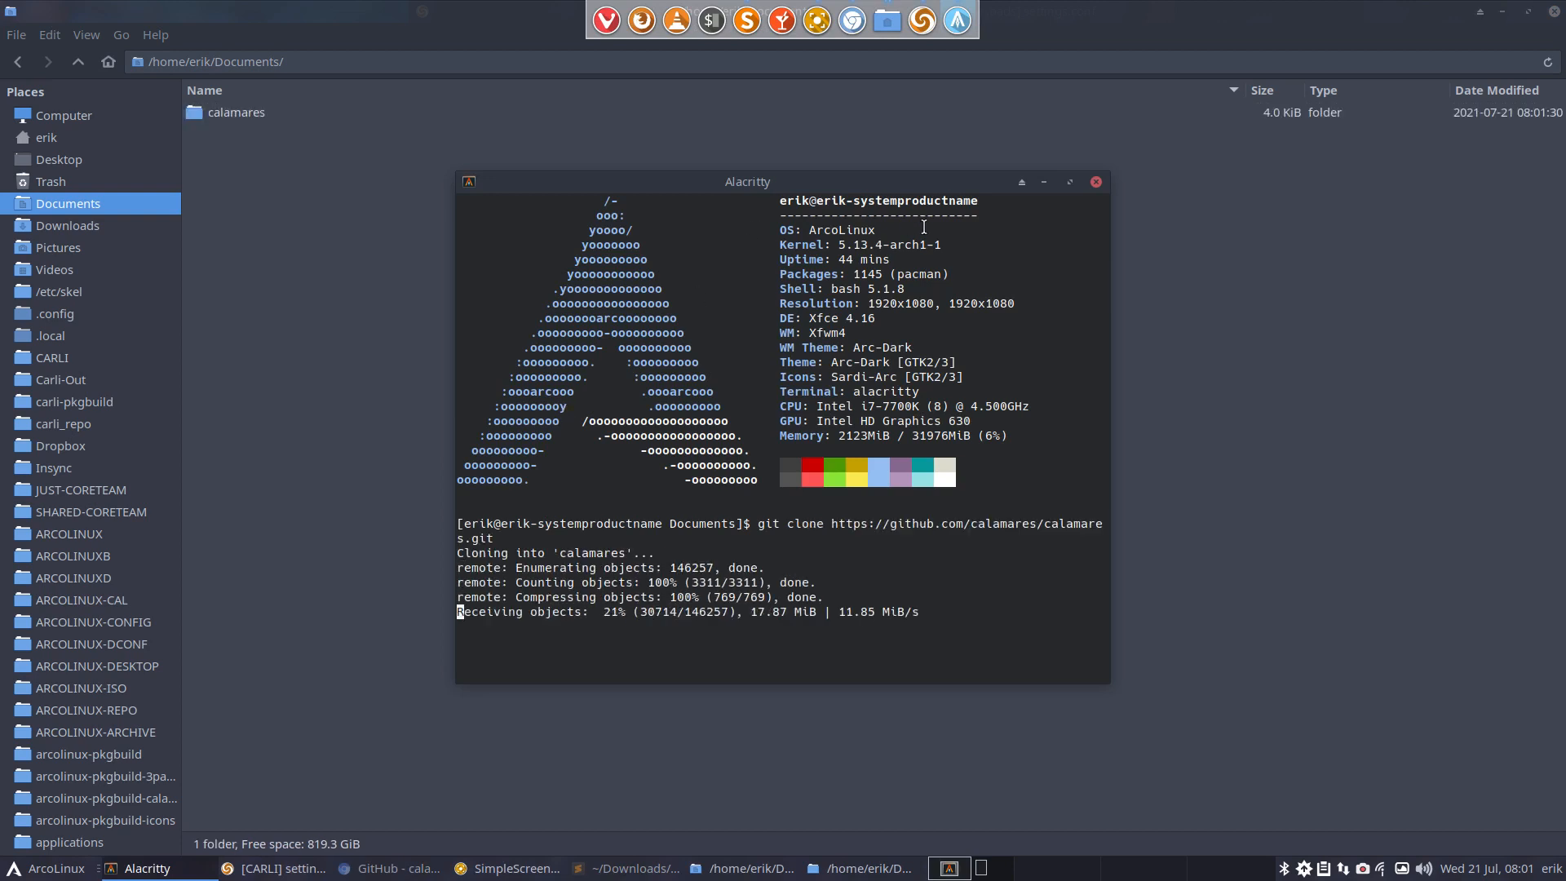
click(1097, 186)
Open the cloned calamares folder in icon view and run git pull there in a terminal
double_click(291, 113)
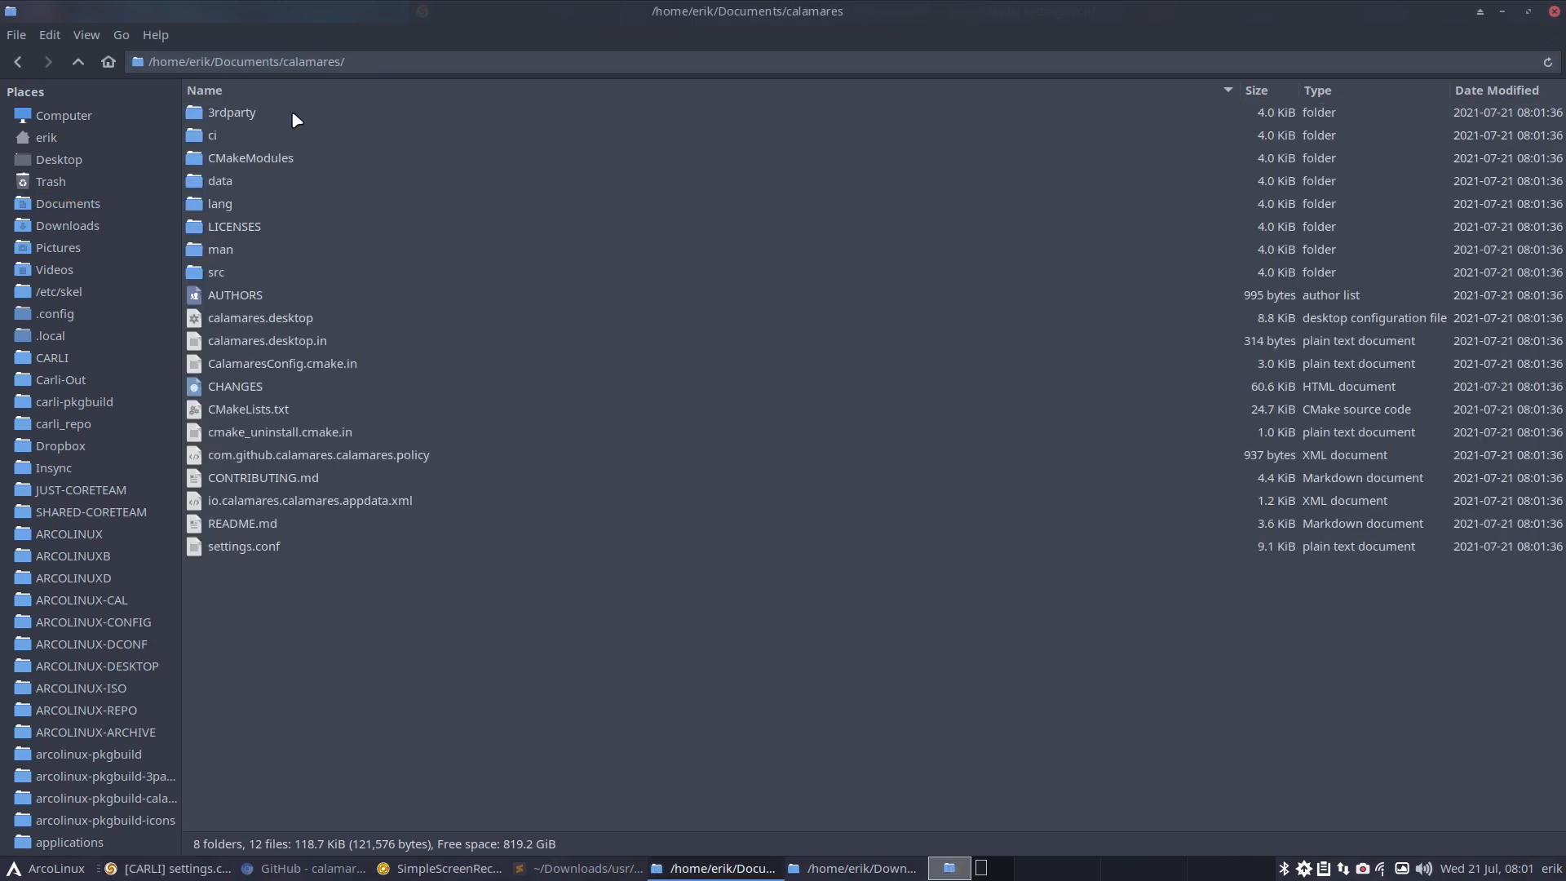
click(76, 61)
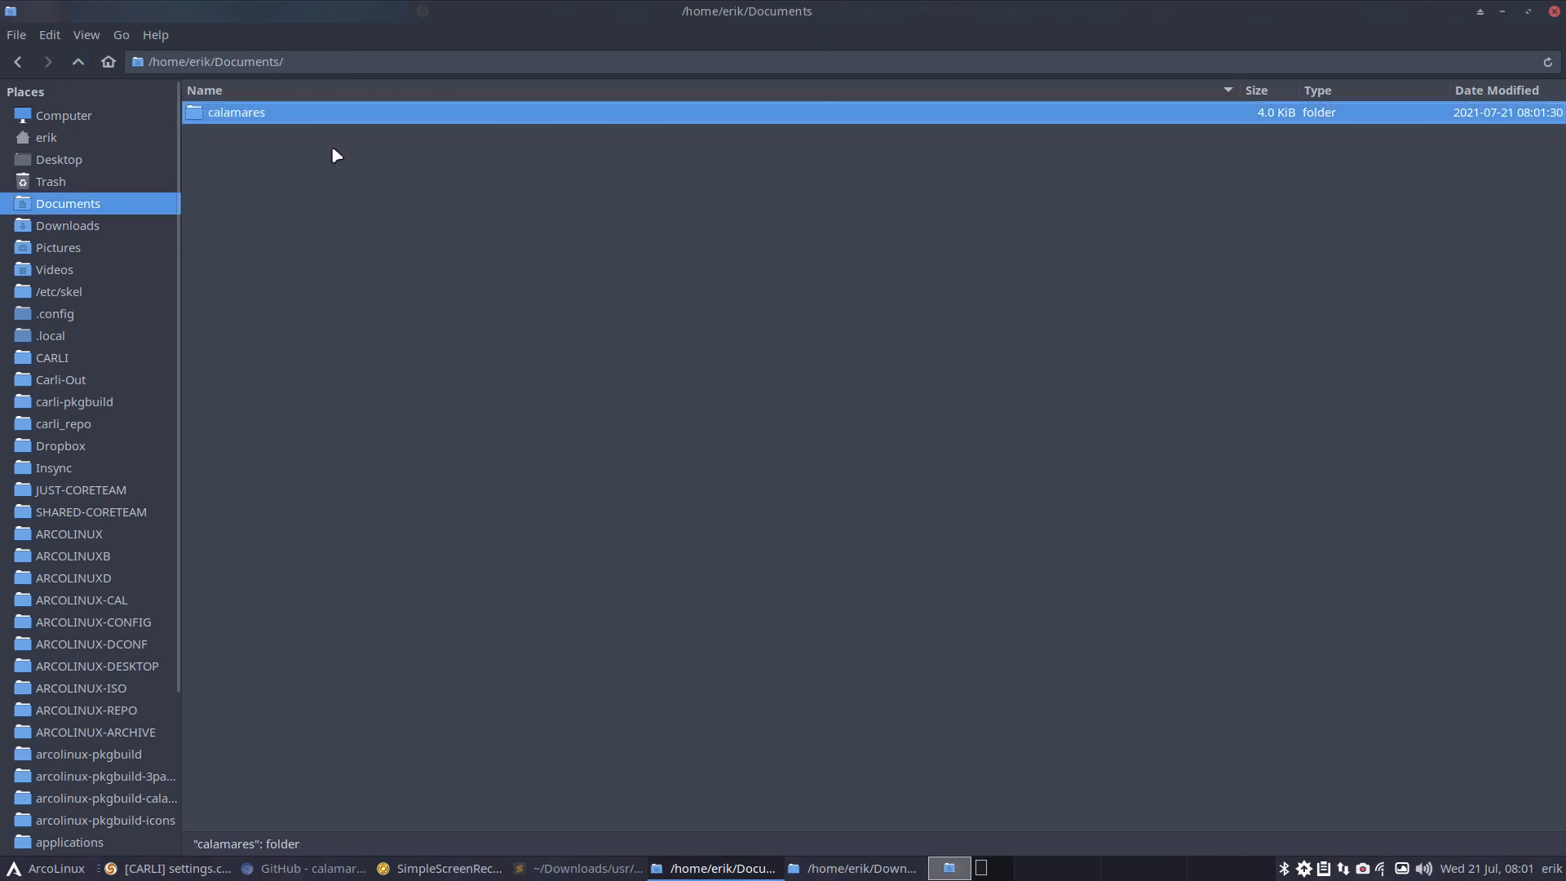
double_click(352, 115)
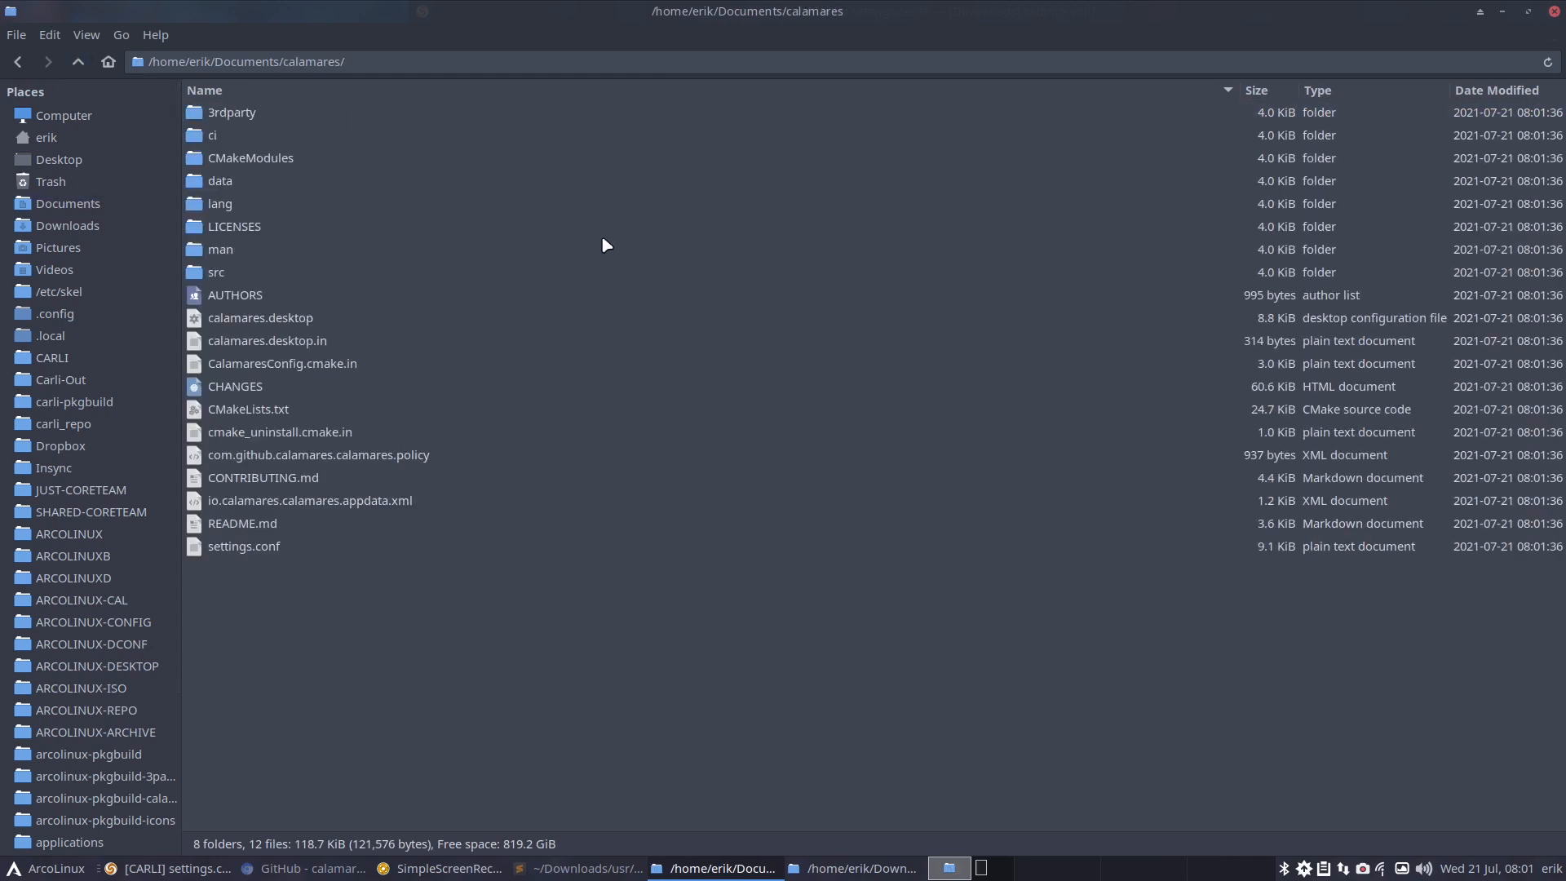
key(ctrl+1)
right_click(892, 438)
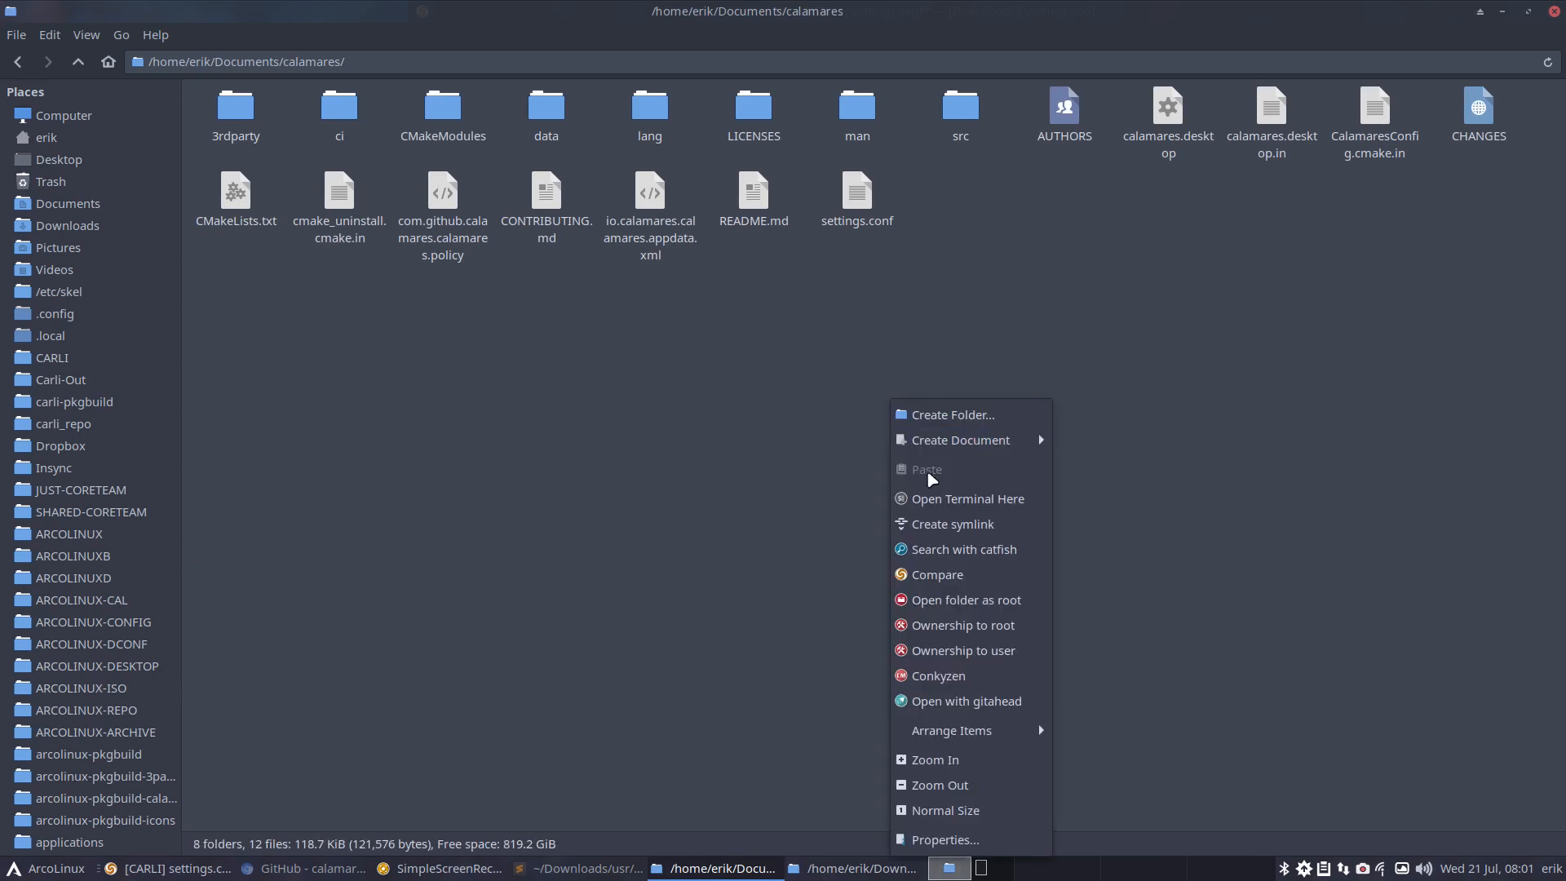
click(946, 495)
text(git pull)
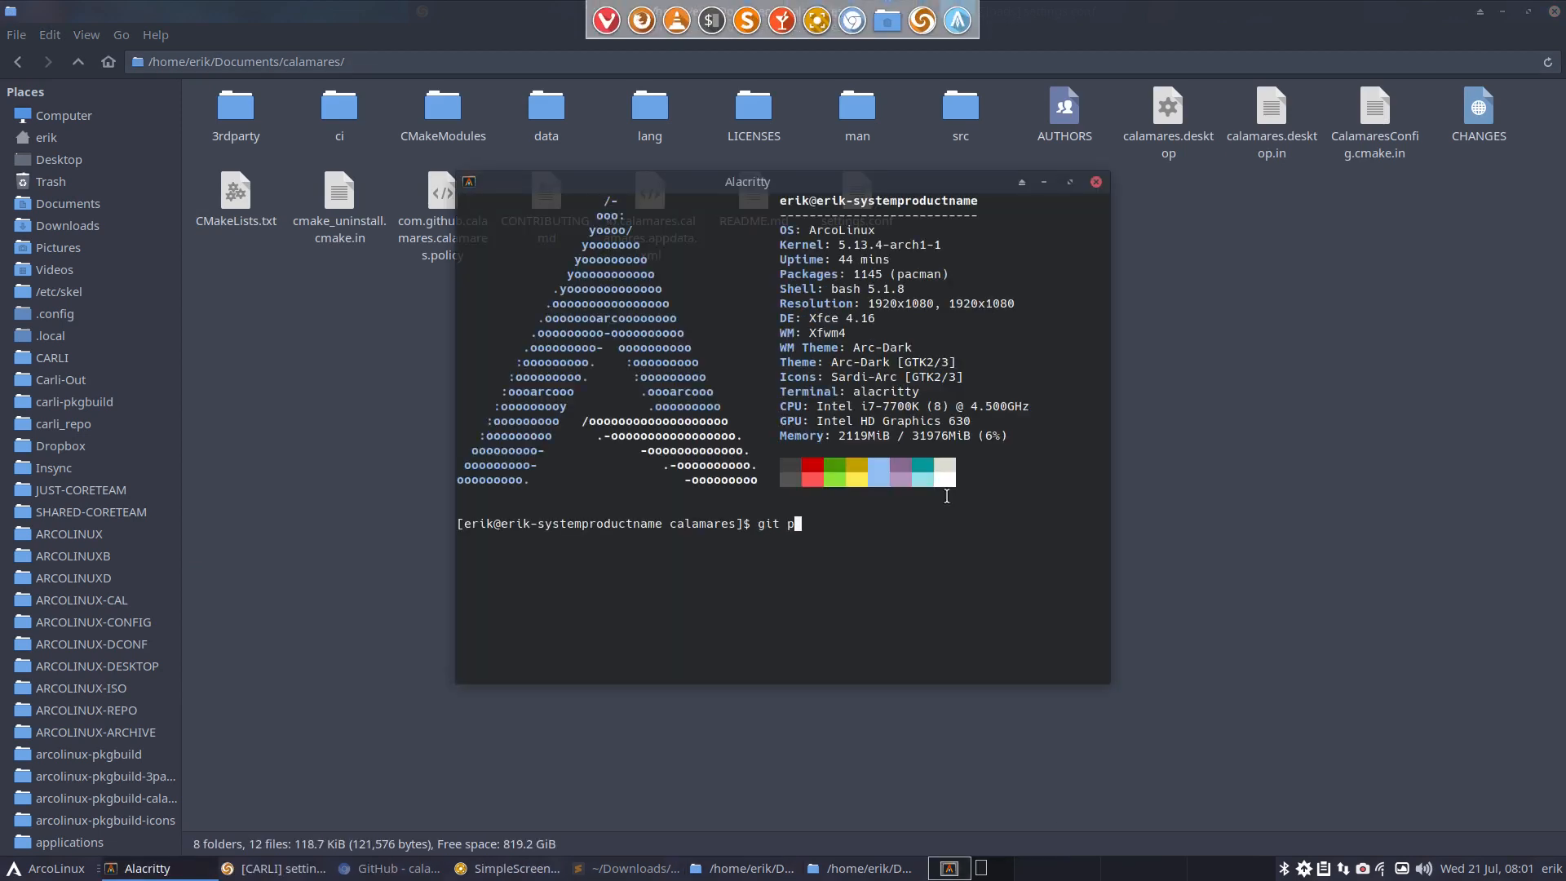
key(Return)
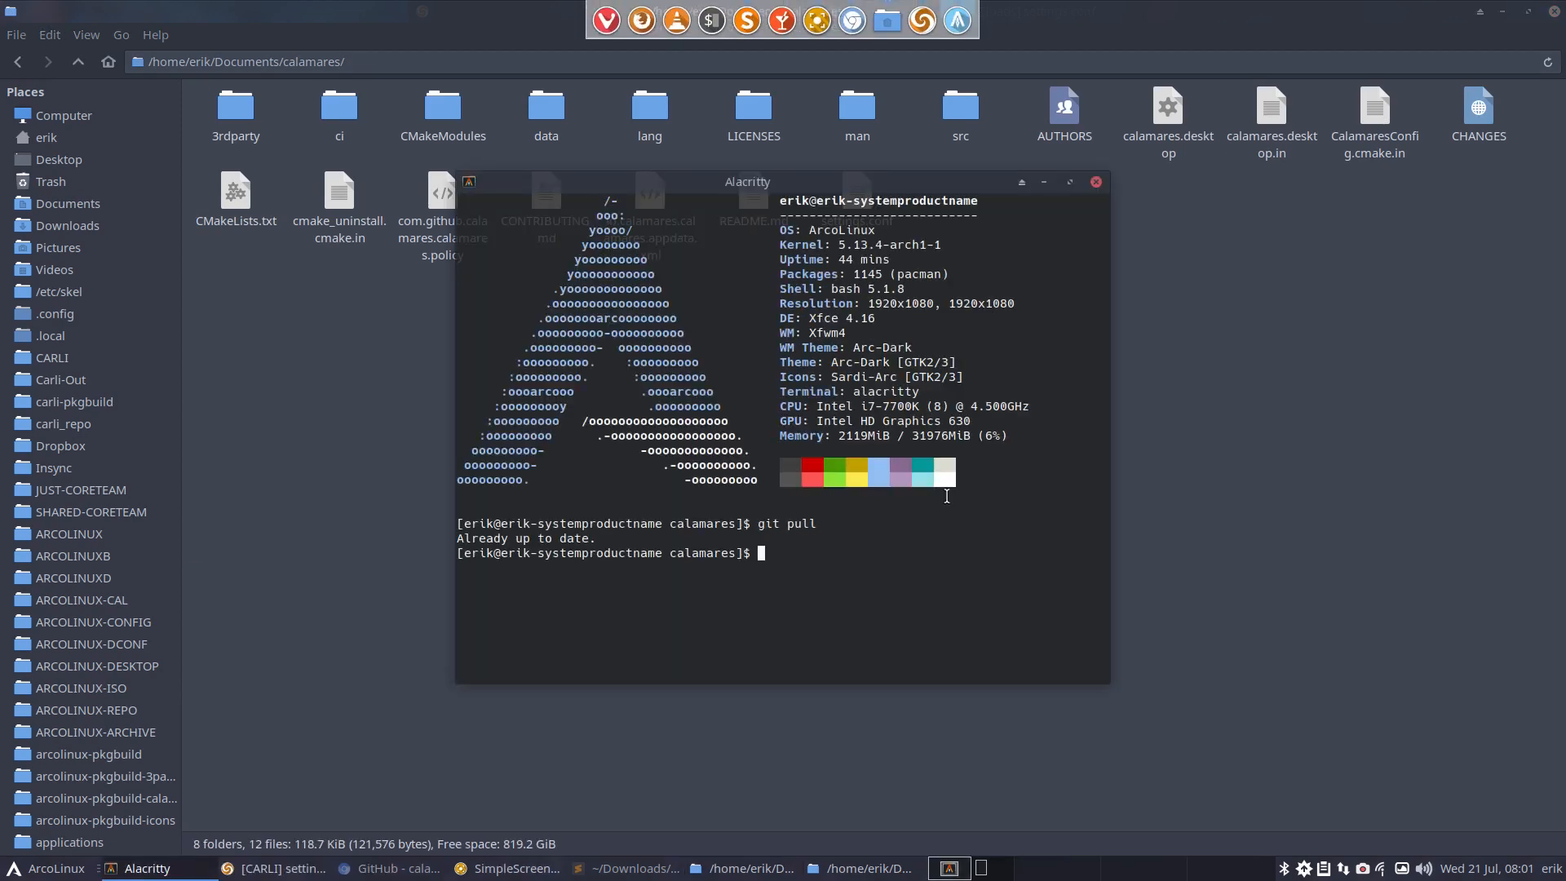
click(1096, 183)
Open finished.conf from the clone's src/modules/finished folder in the text editor
double_click(961, 110)
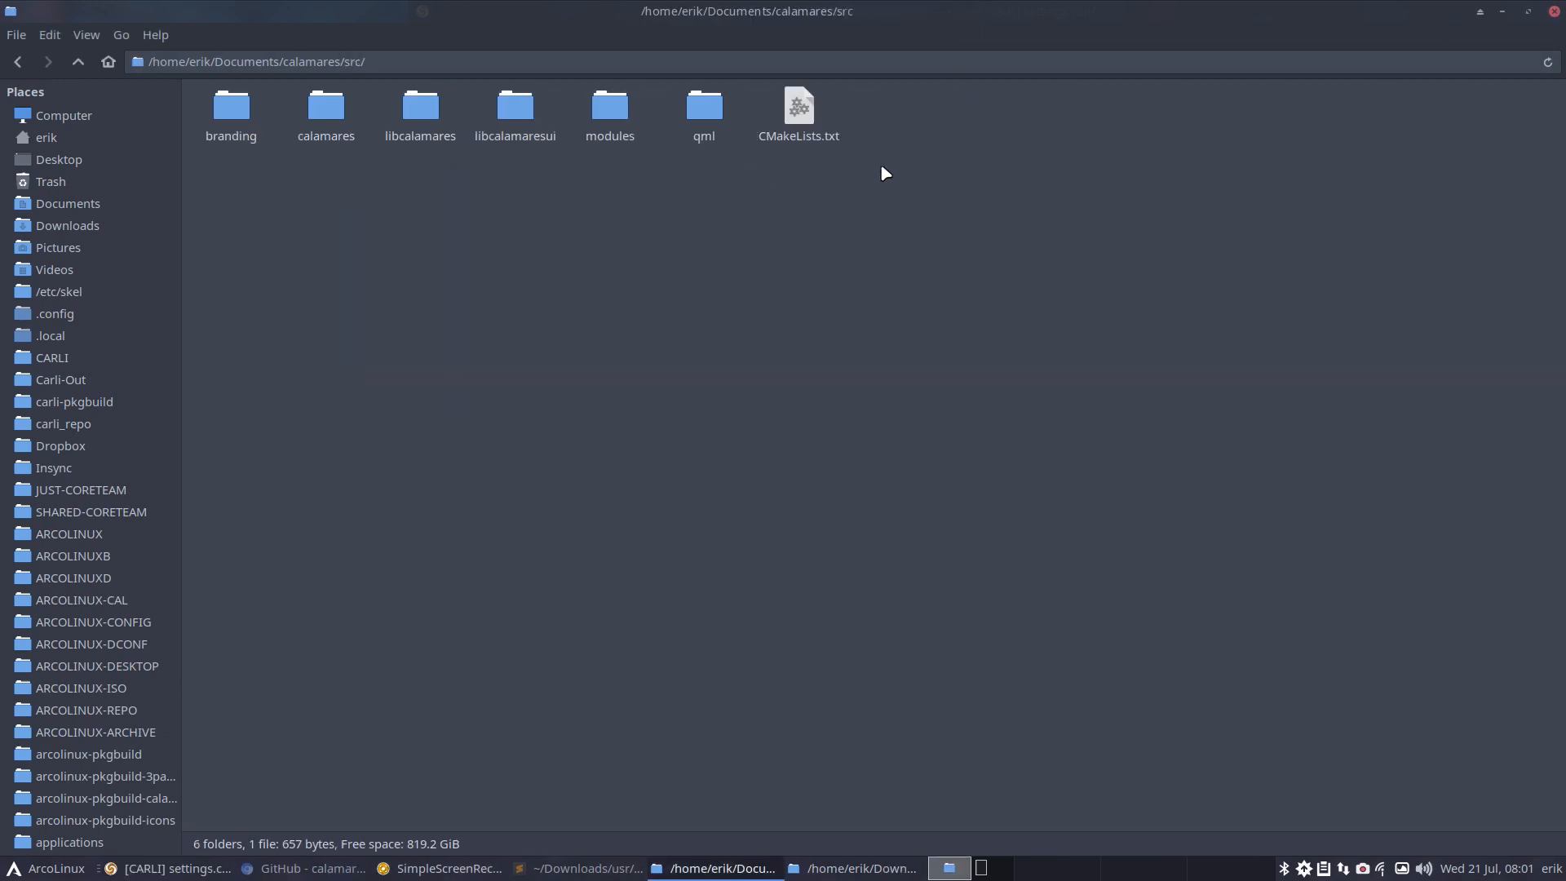
double_click(609, 110)
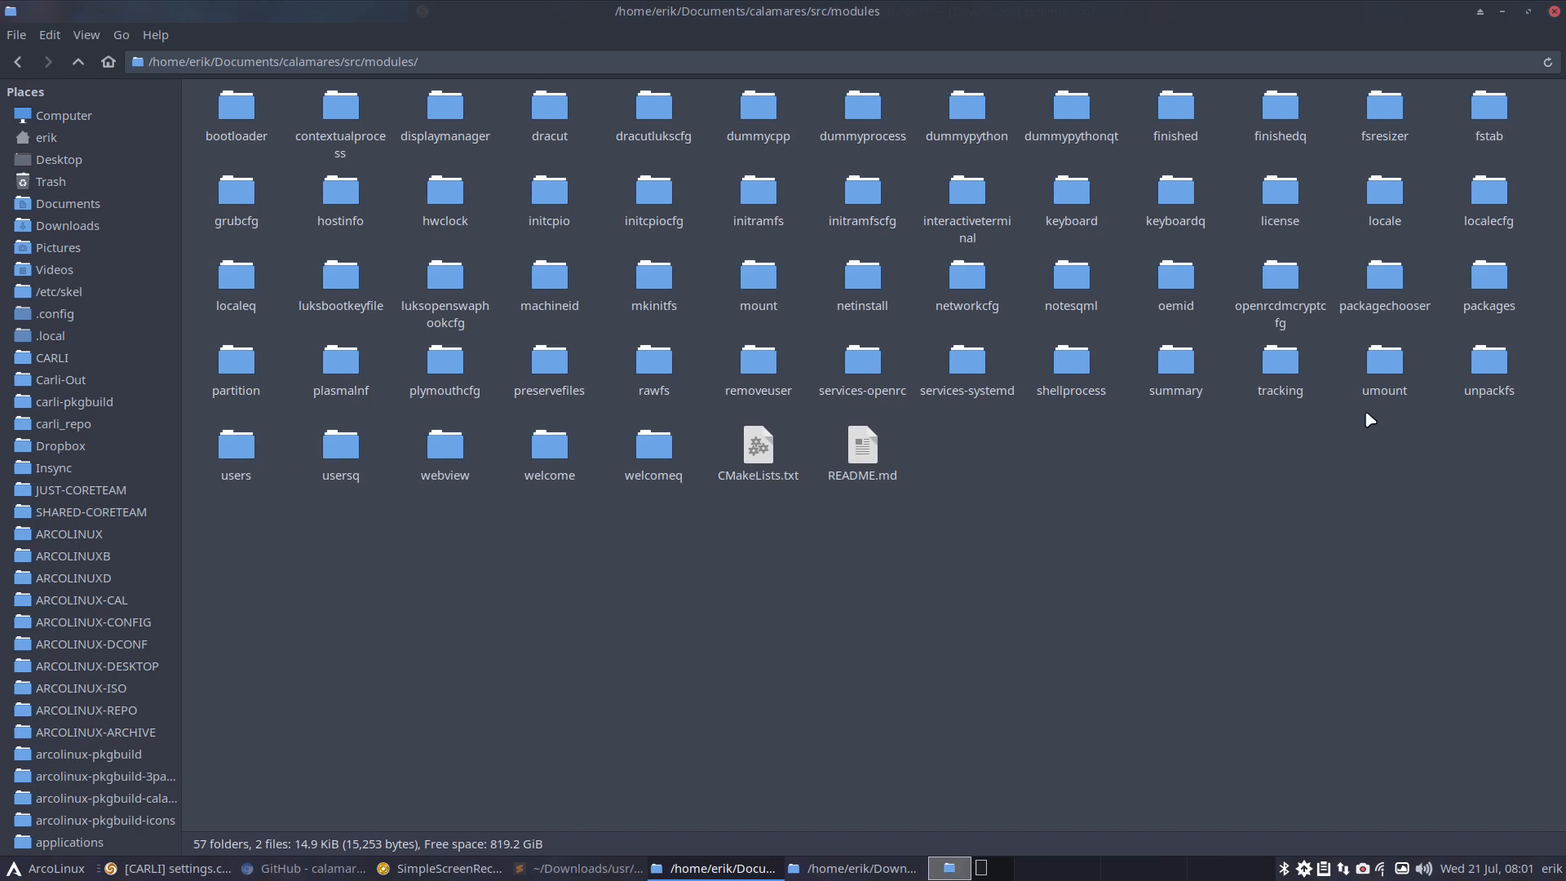
double_click(1175, 110)
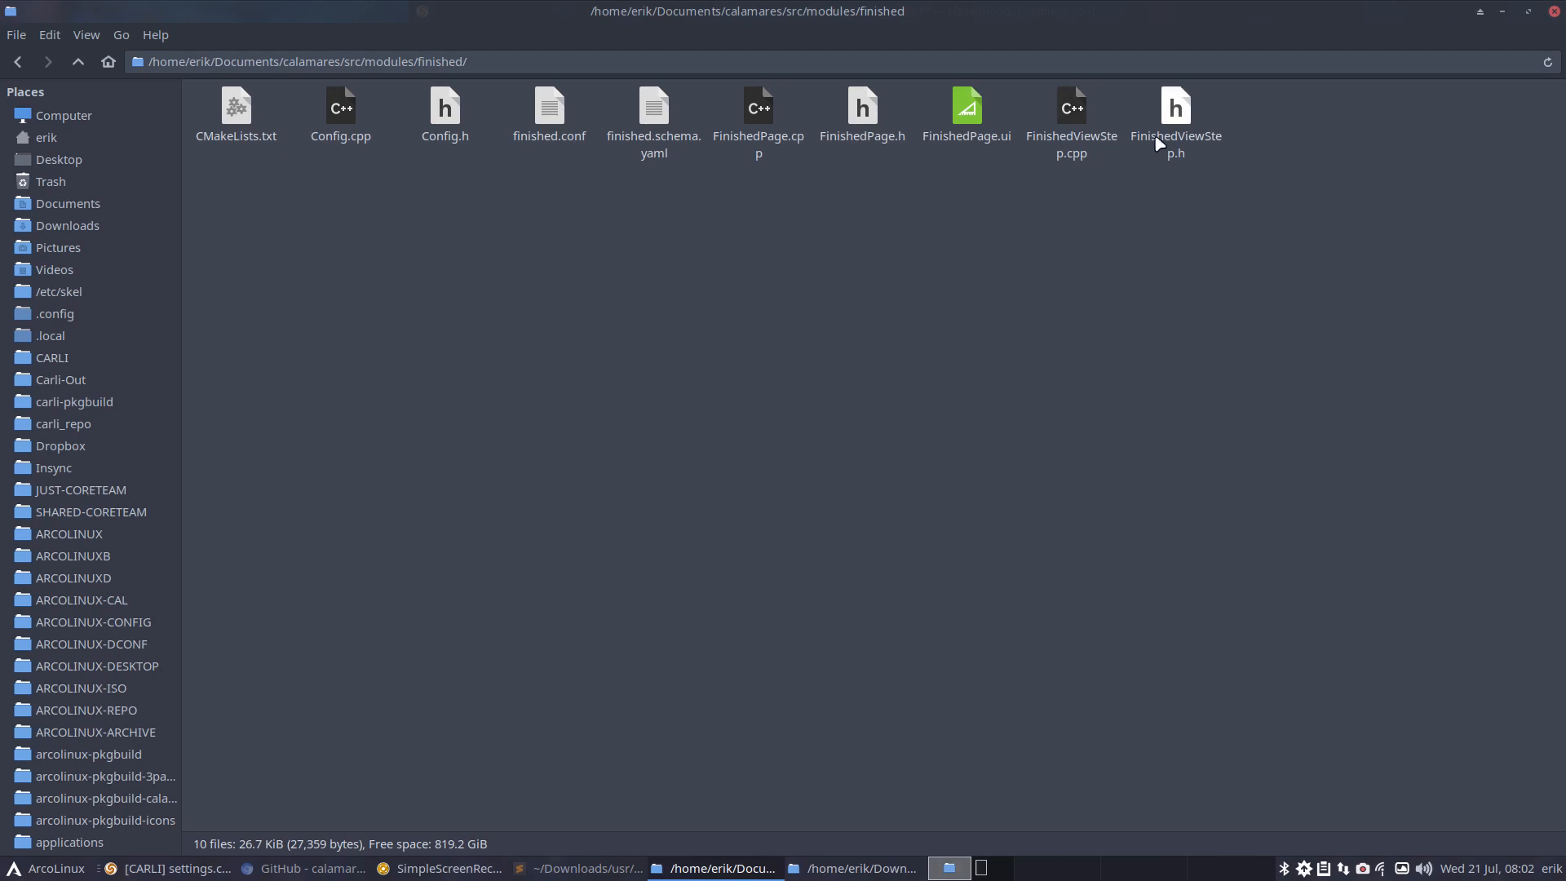
click(551, 119)
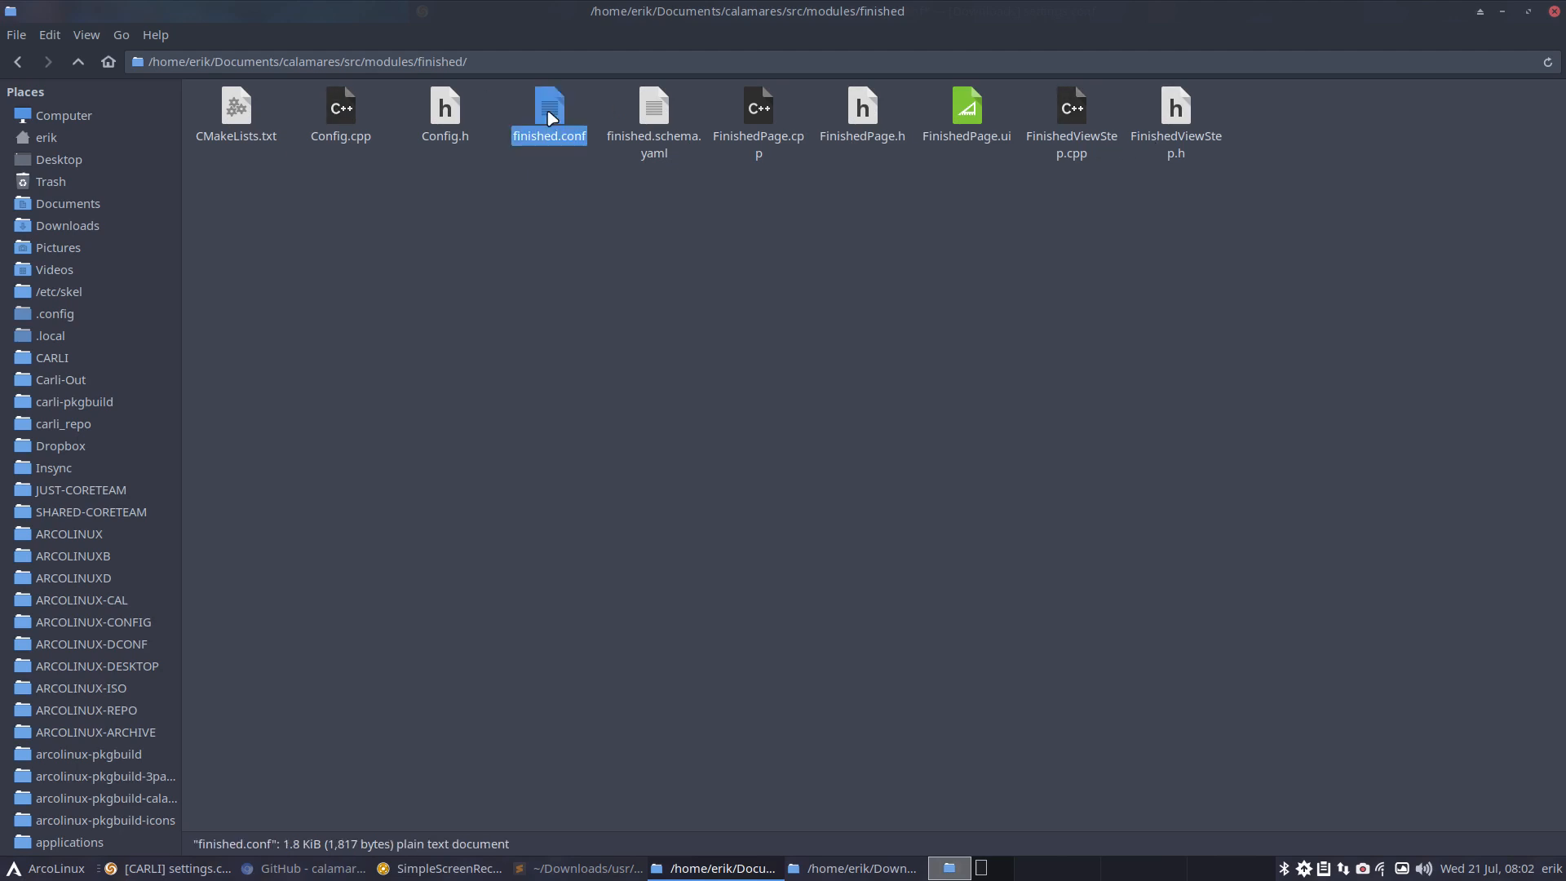
key(Right)
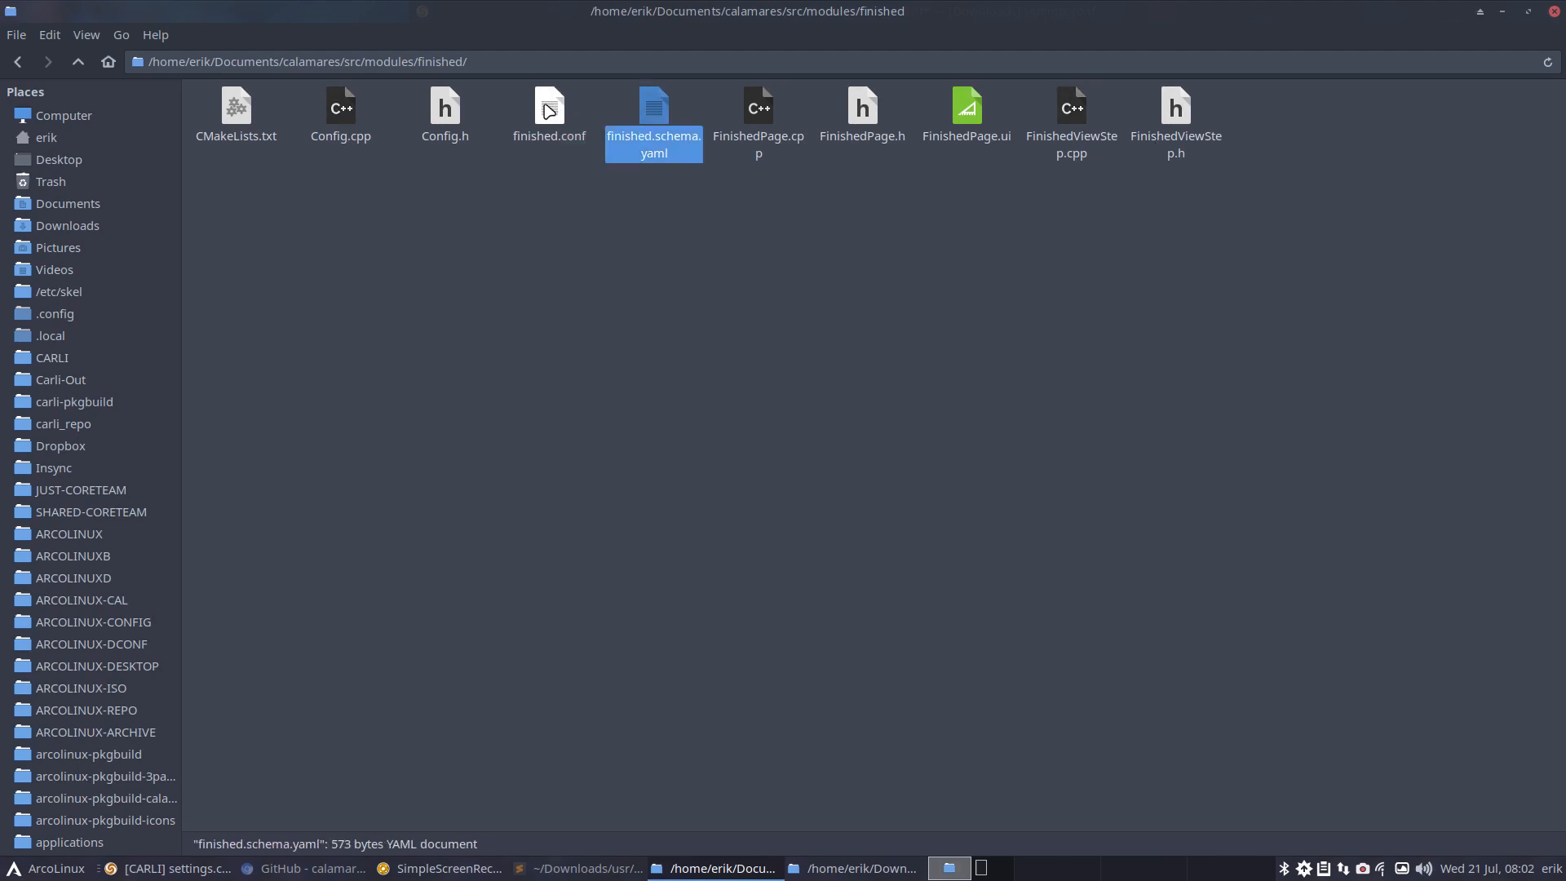
double_click(548, 110)
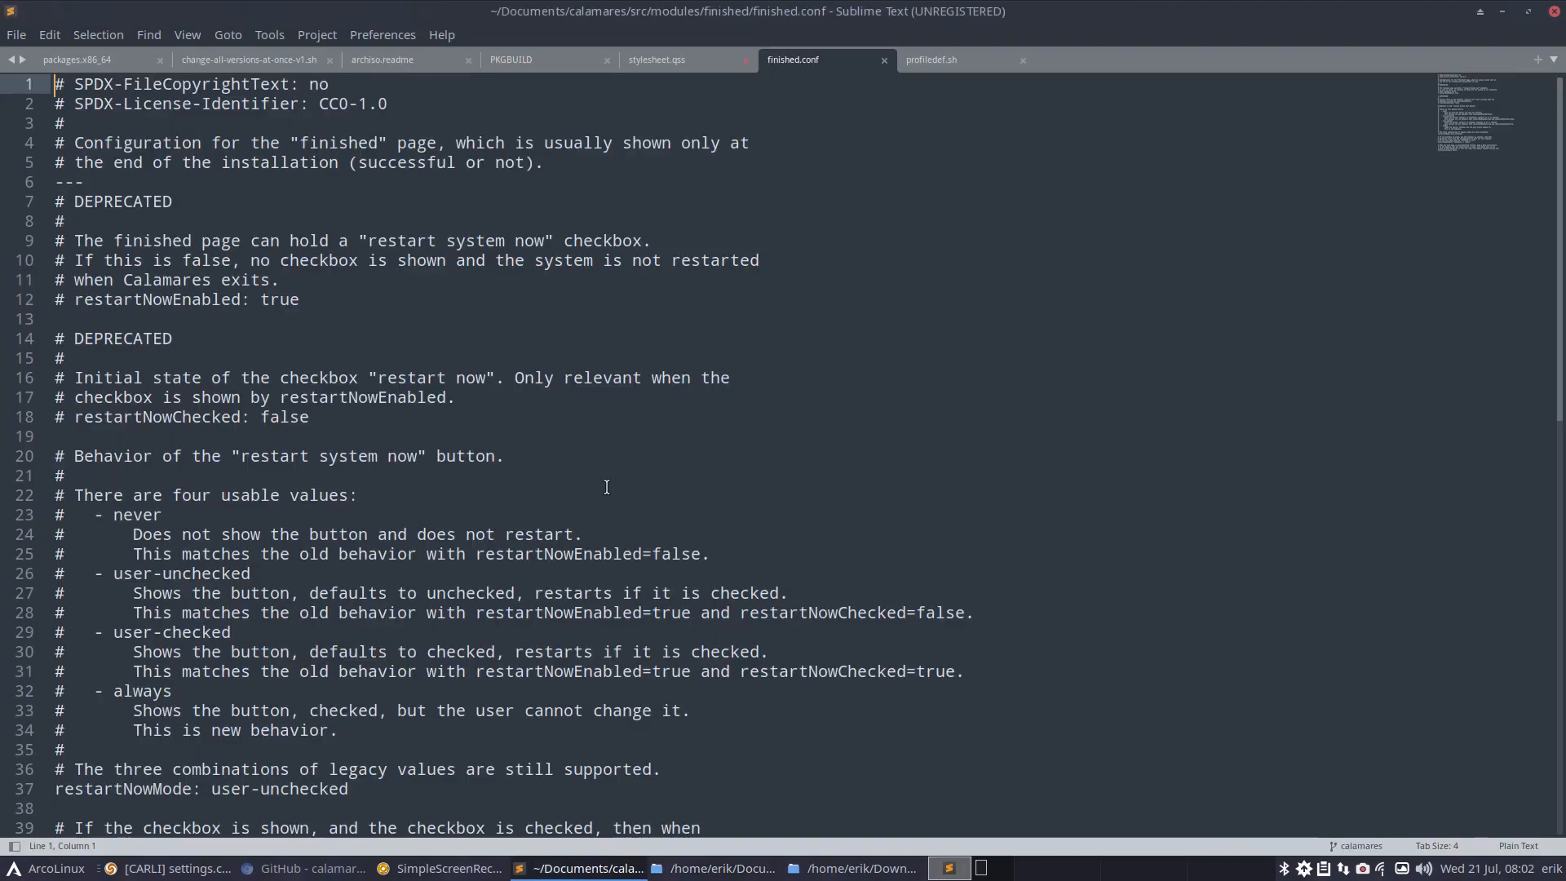
Review the restartNowMode setting and its usable values in finished.conf, and return to the settings.conf comparison in Meld
scroll(606, 487, down, 15)
scroll(608, 481, up, 8)
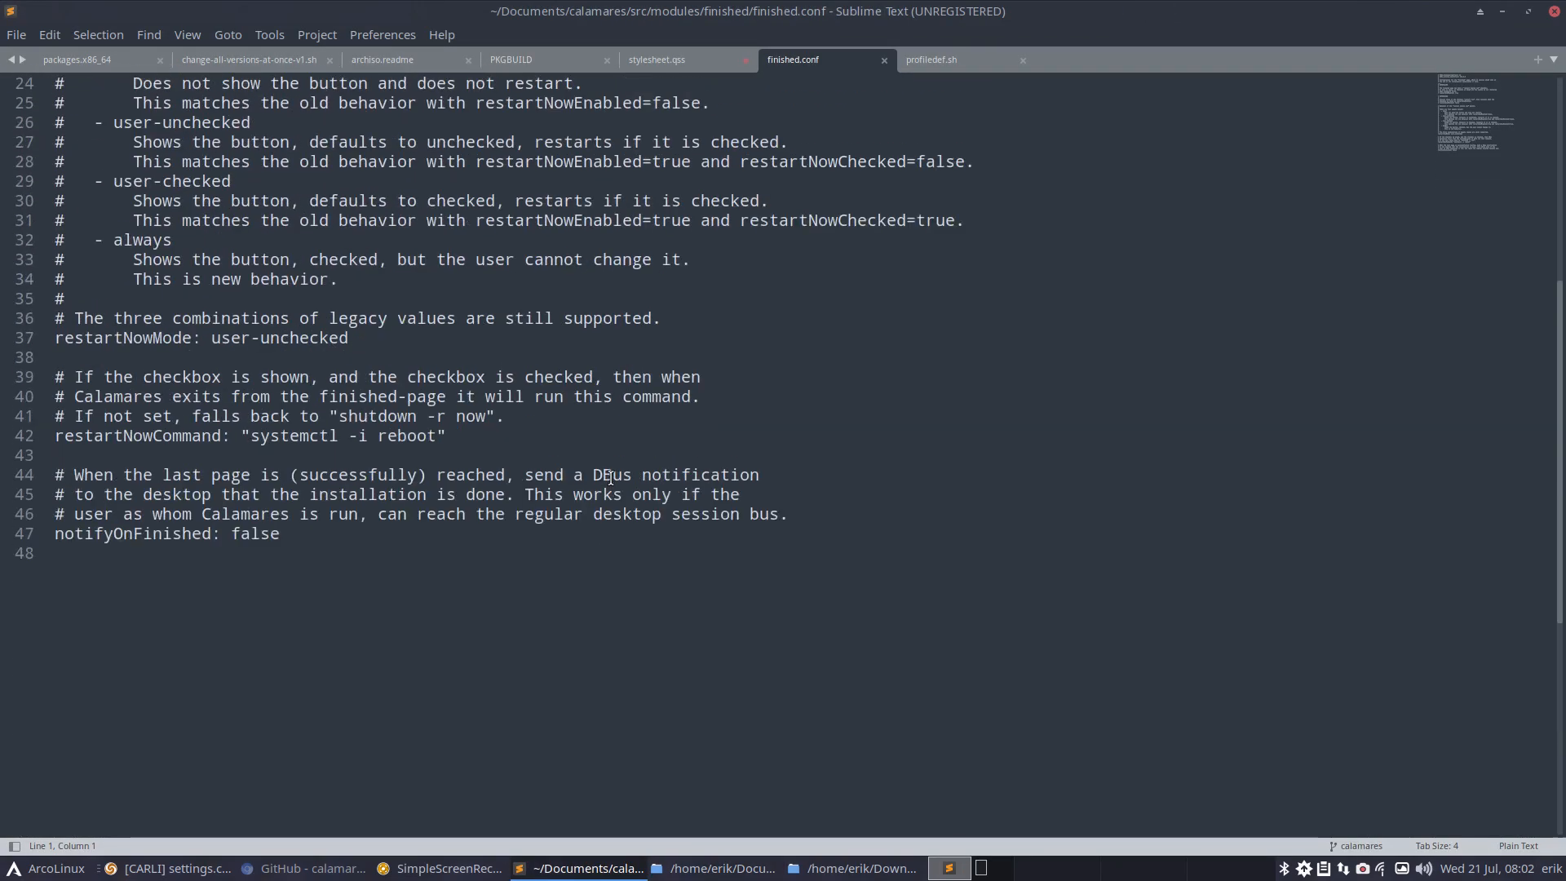
scroll(577, 434, up, 3)
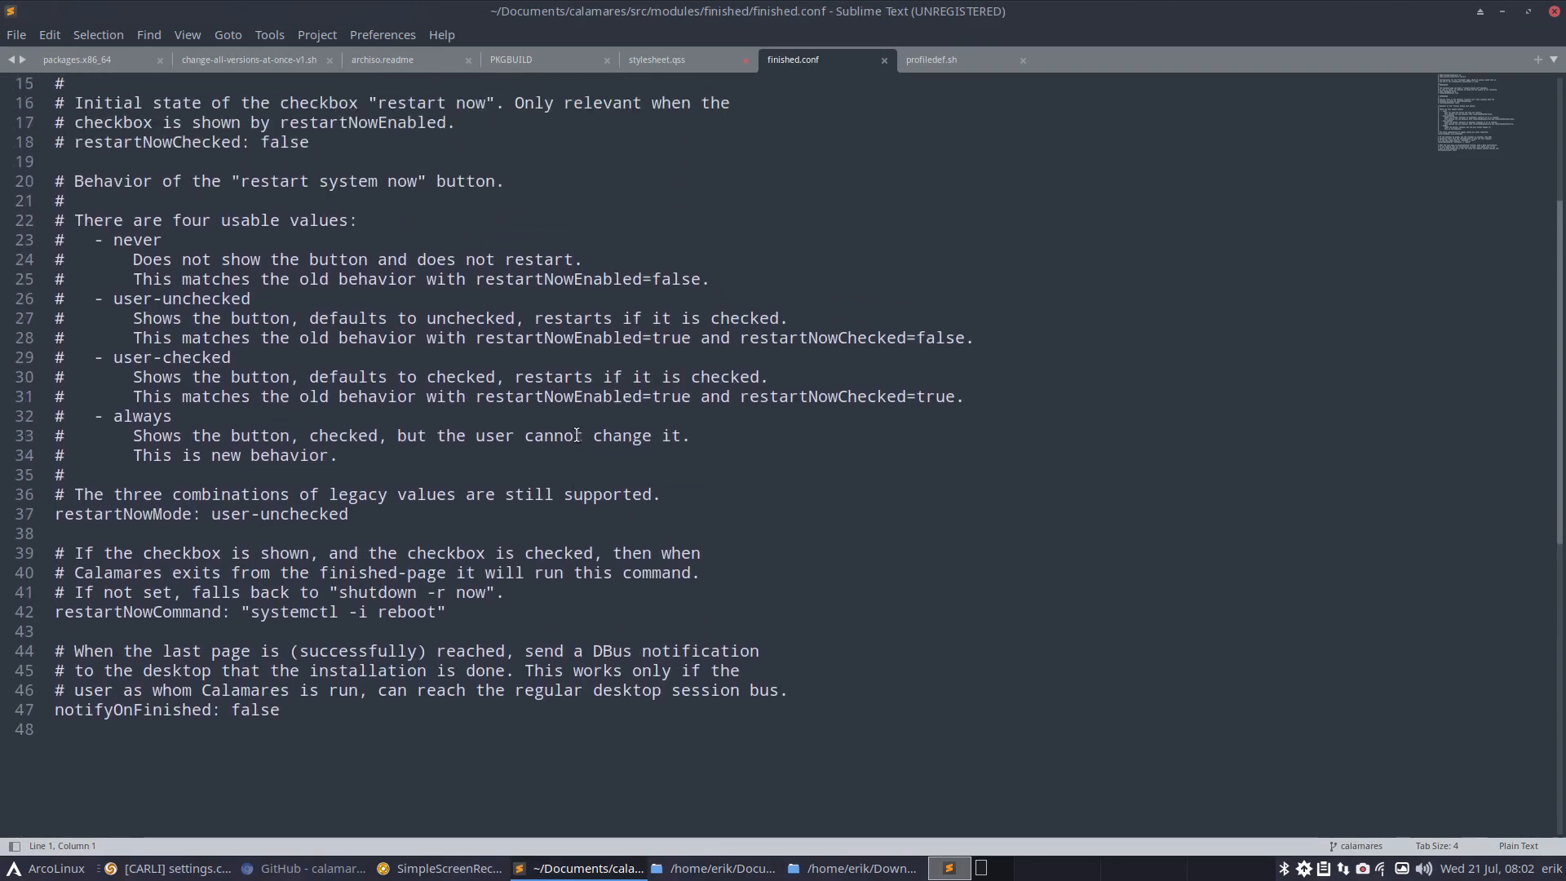
click(367, 514)
drag(367, 514, 19, 514)
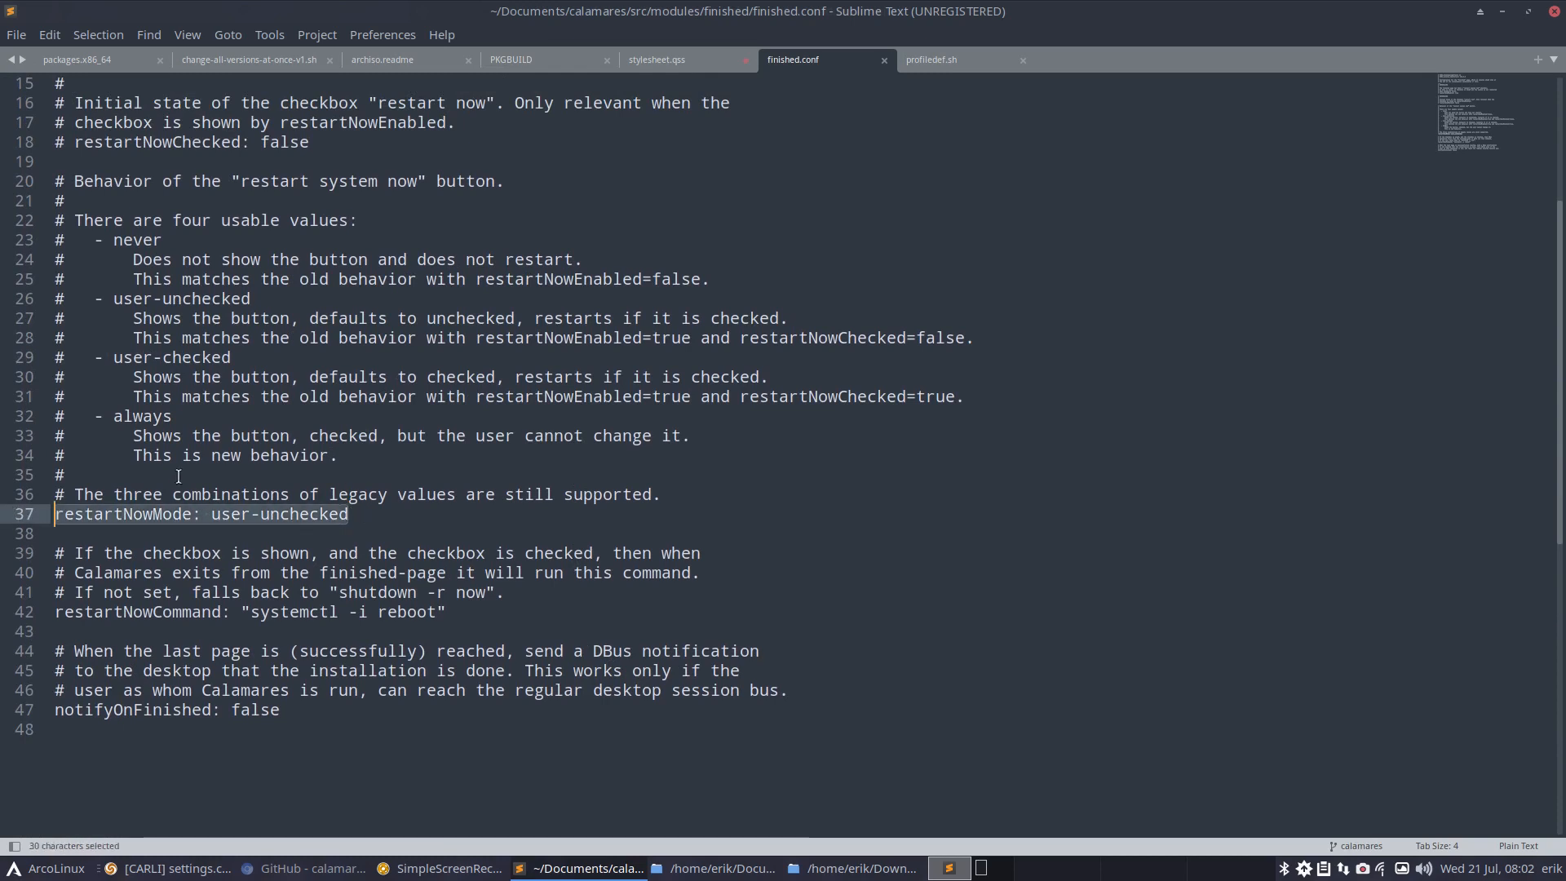
scroll(179, 475, up, 5)
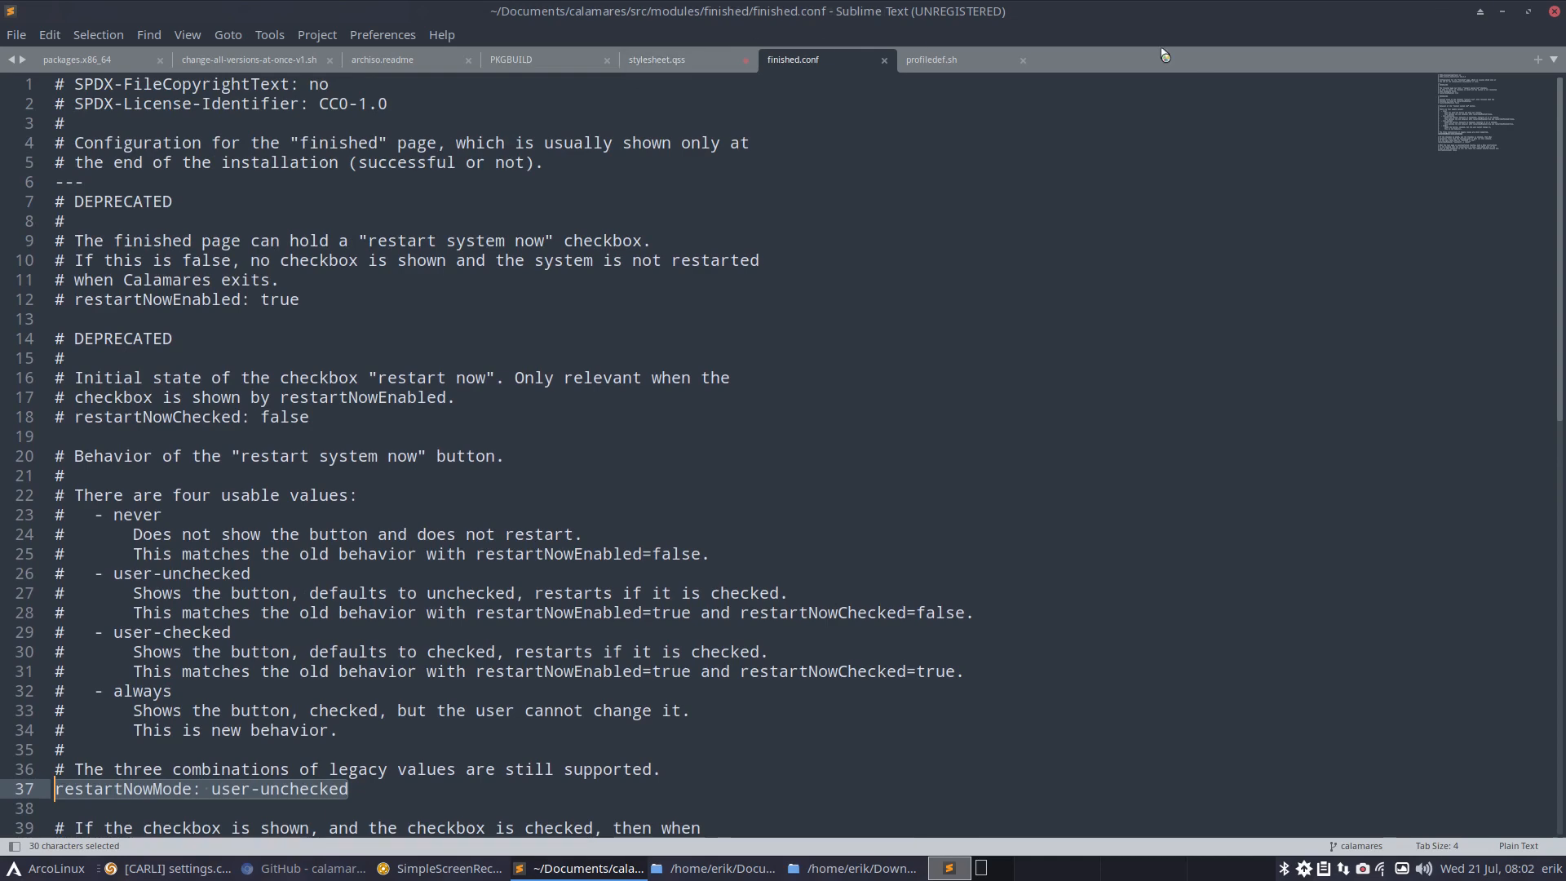
click(1502, 12)
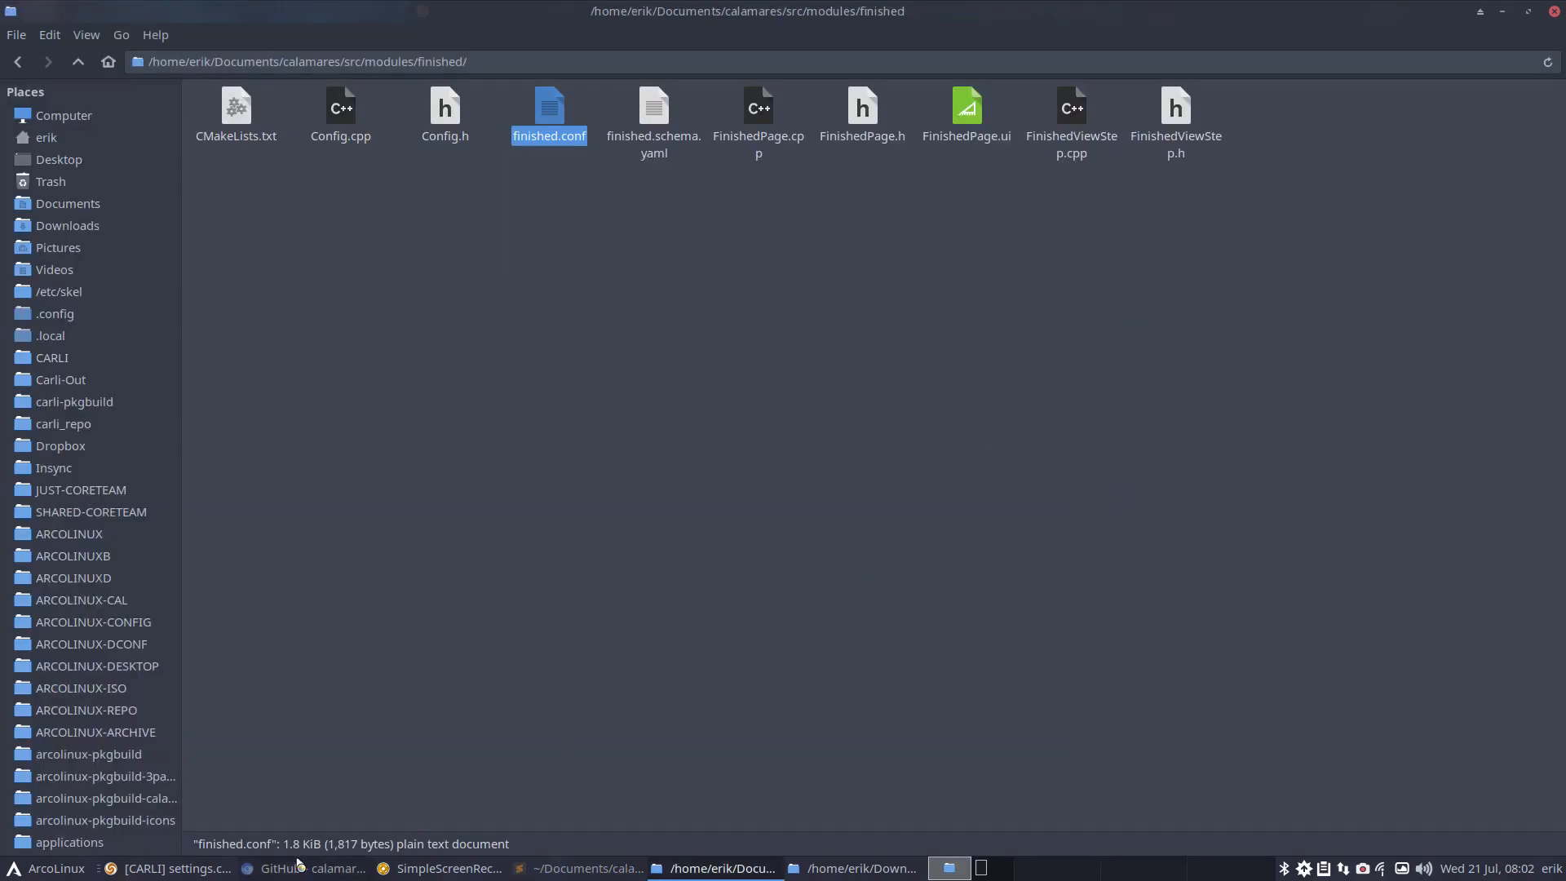
click(196, 870)
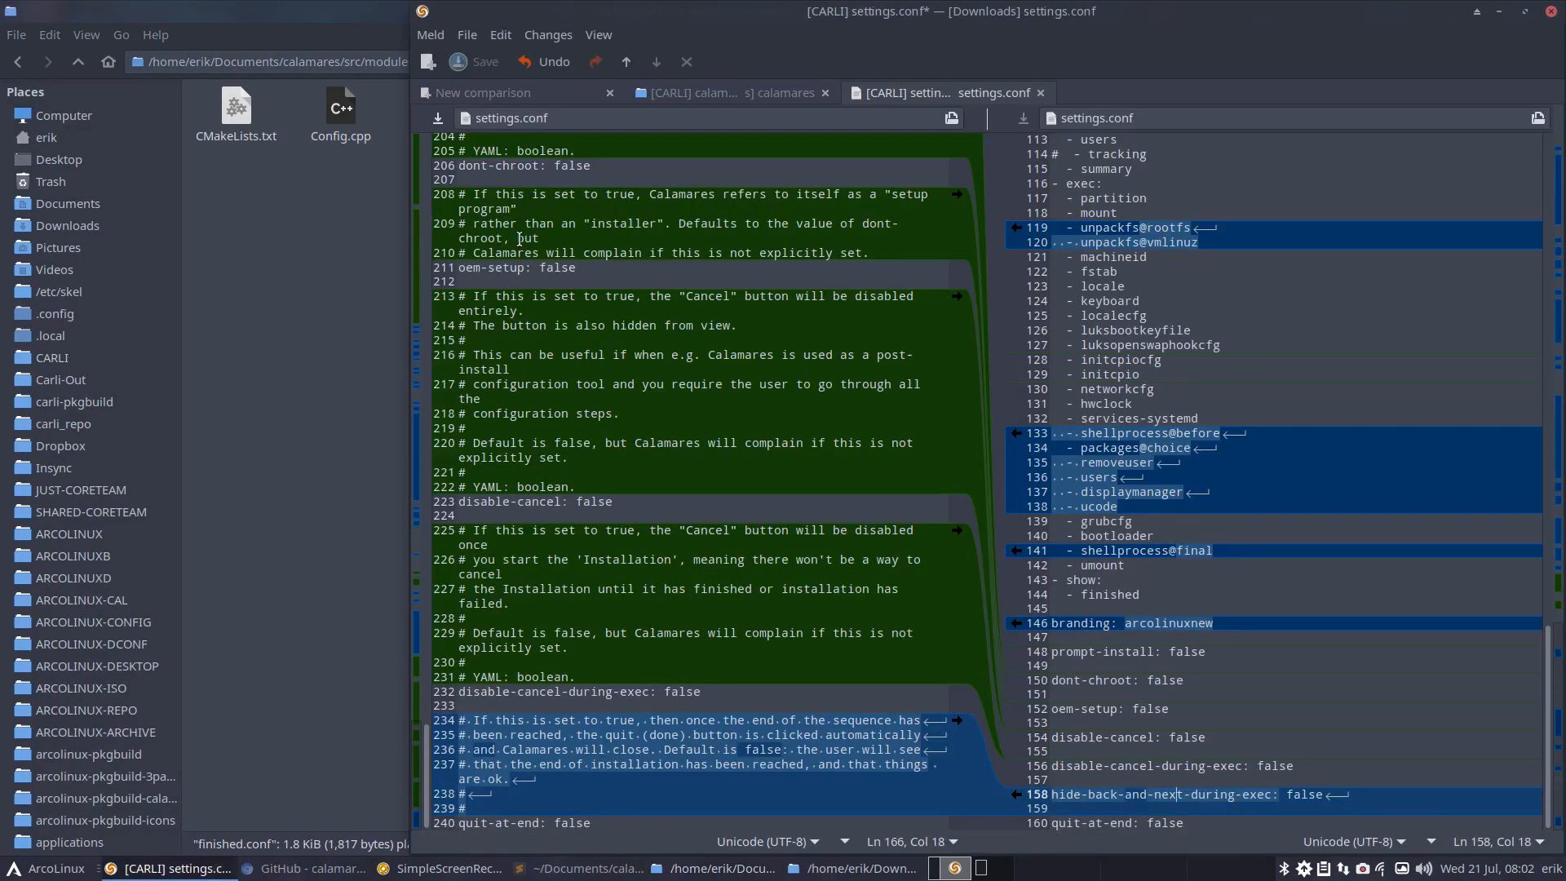
Switch to the file manager and open settings.conf from the root of the calamares clone in the text editor
scroll(520, 167, up, 3)
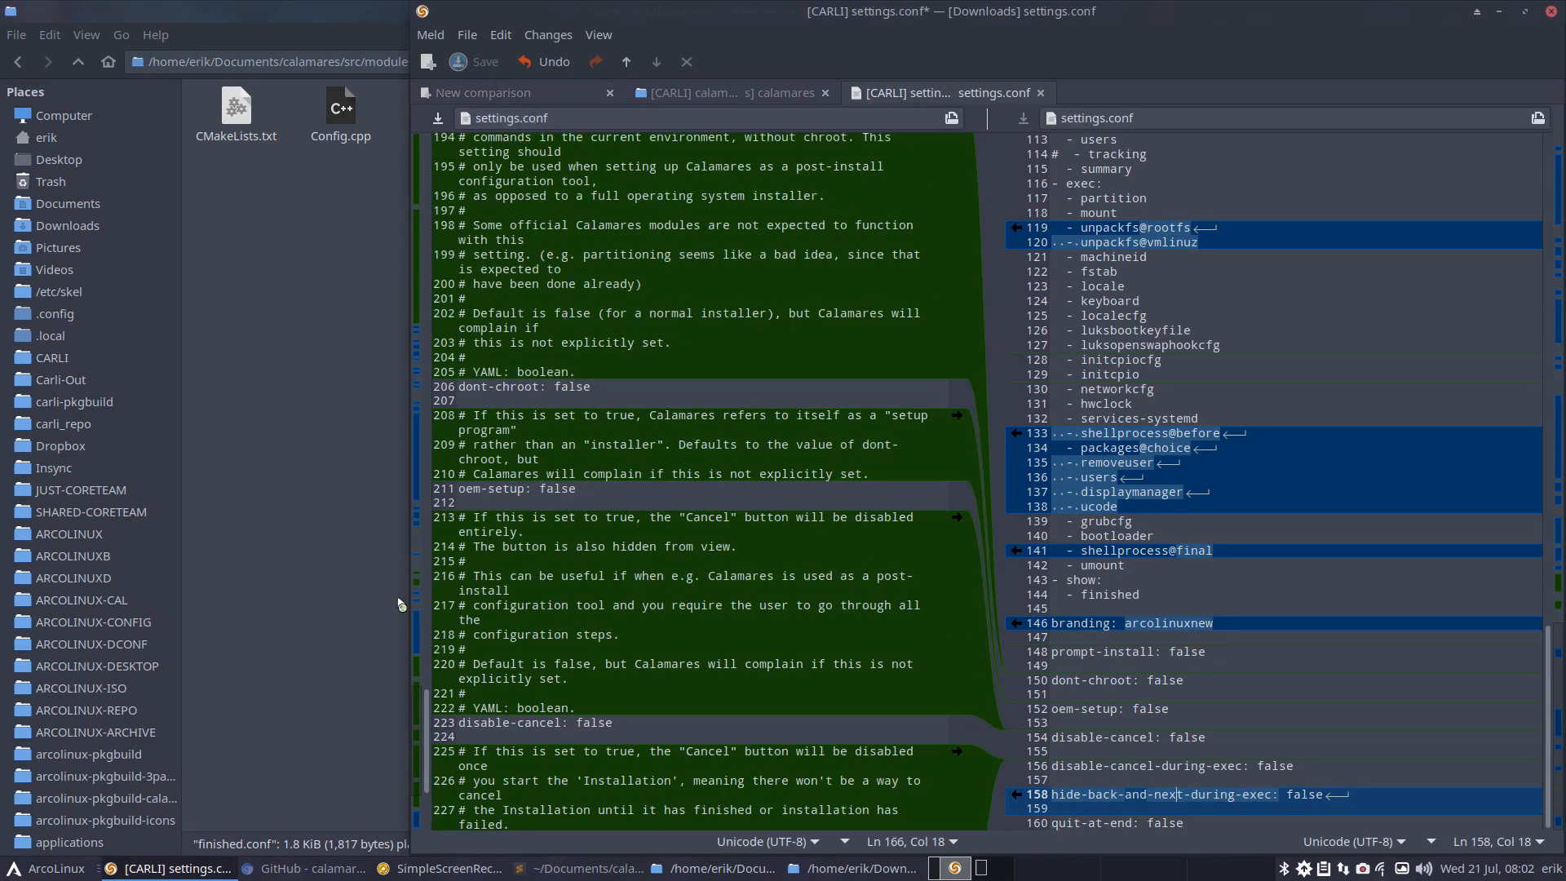
click(715, 868)
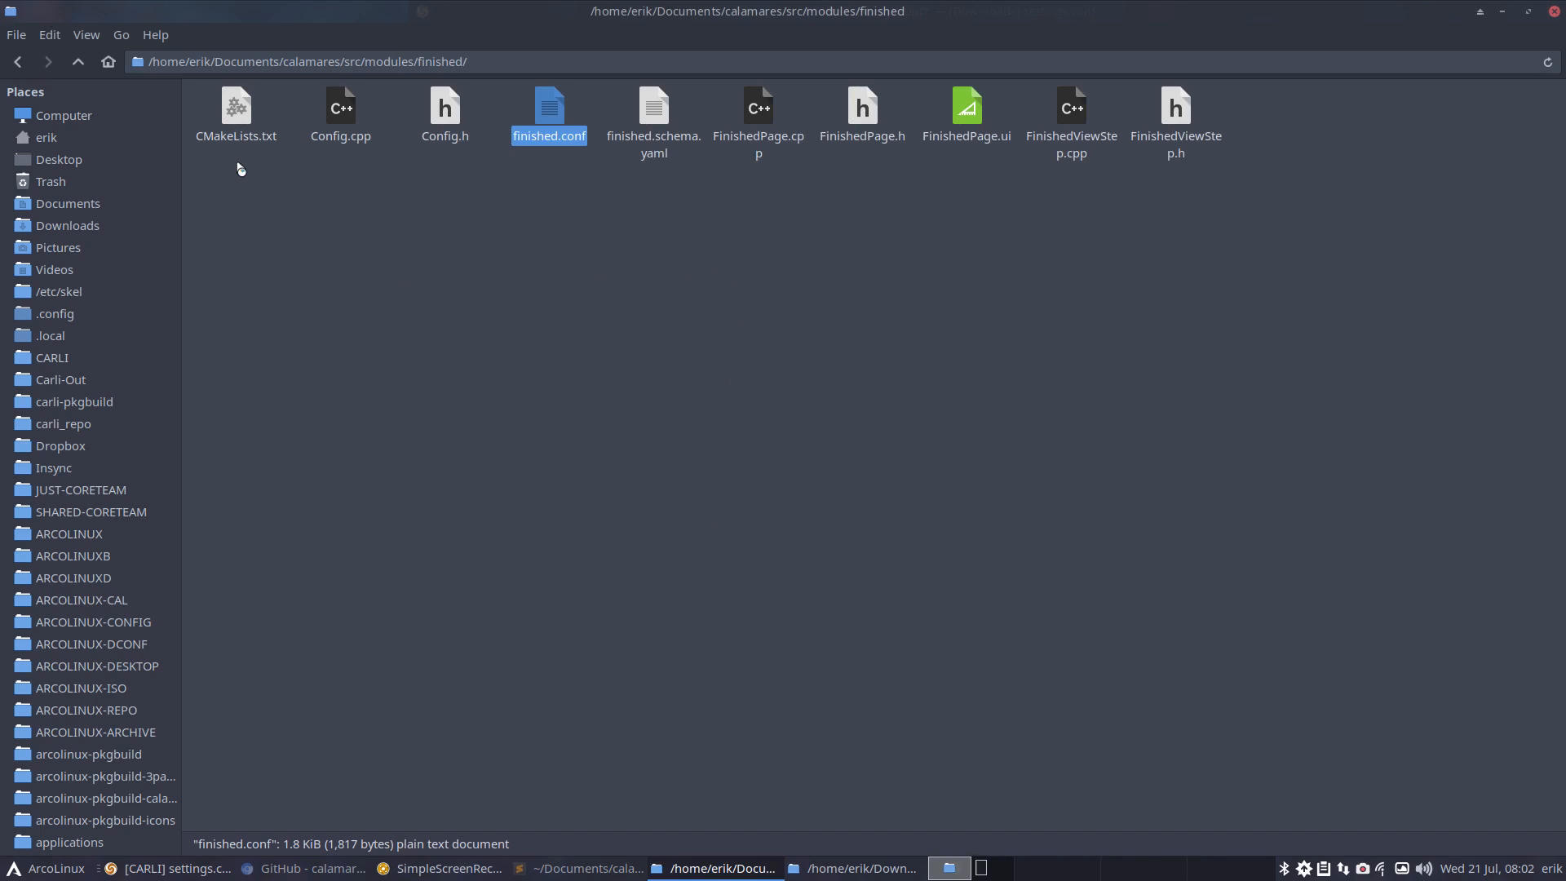
click(78, 62)
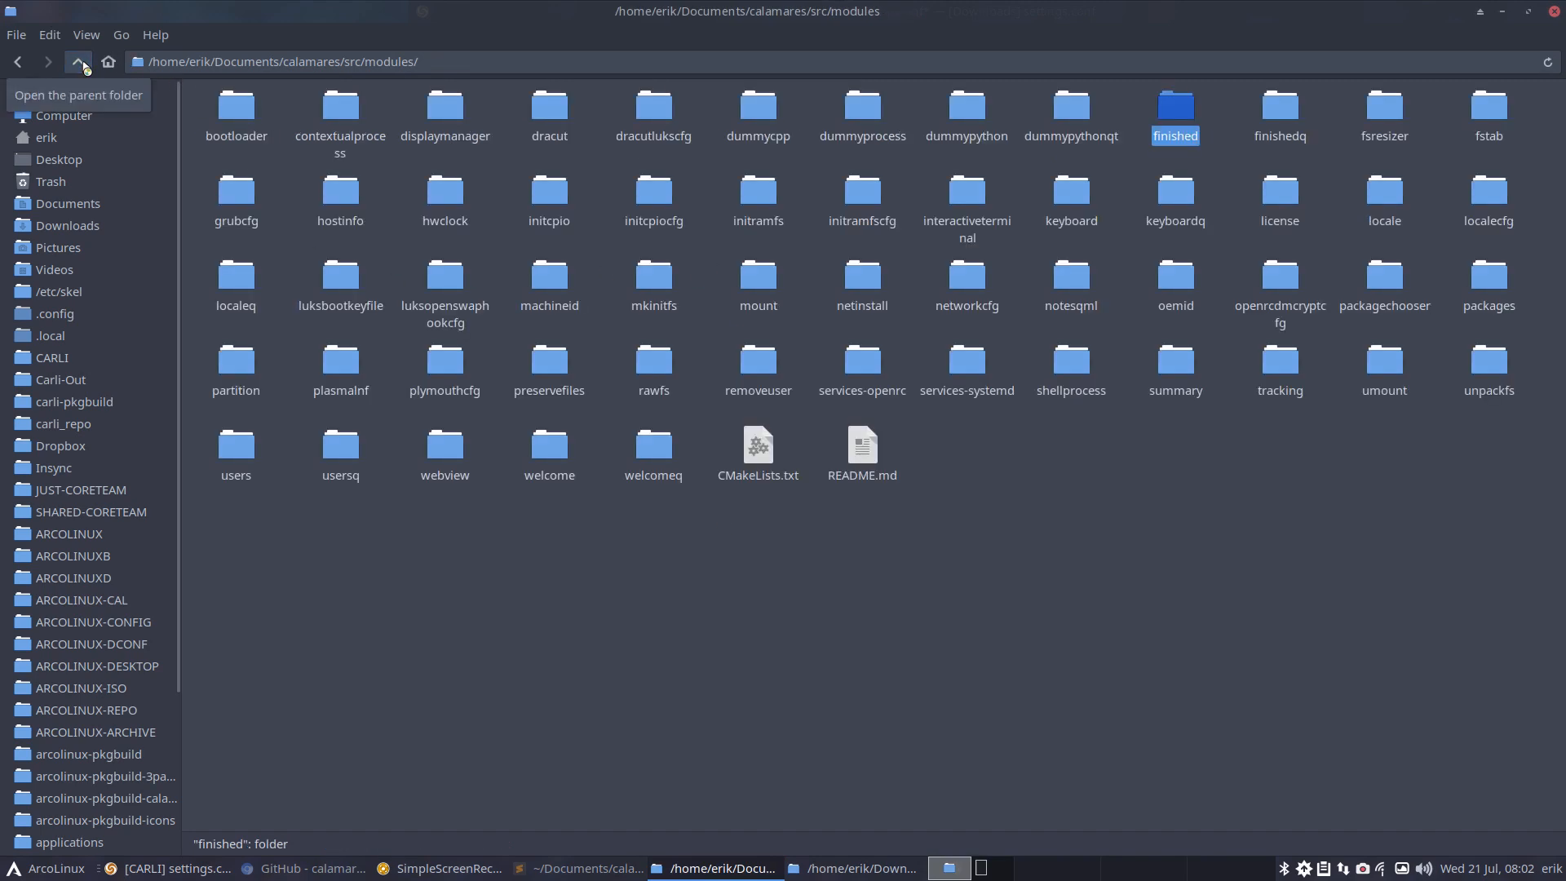
click(79, 62)
click(78, 62)
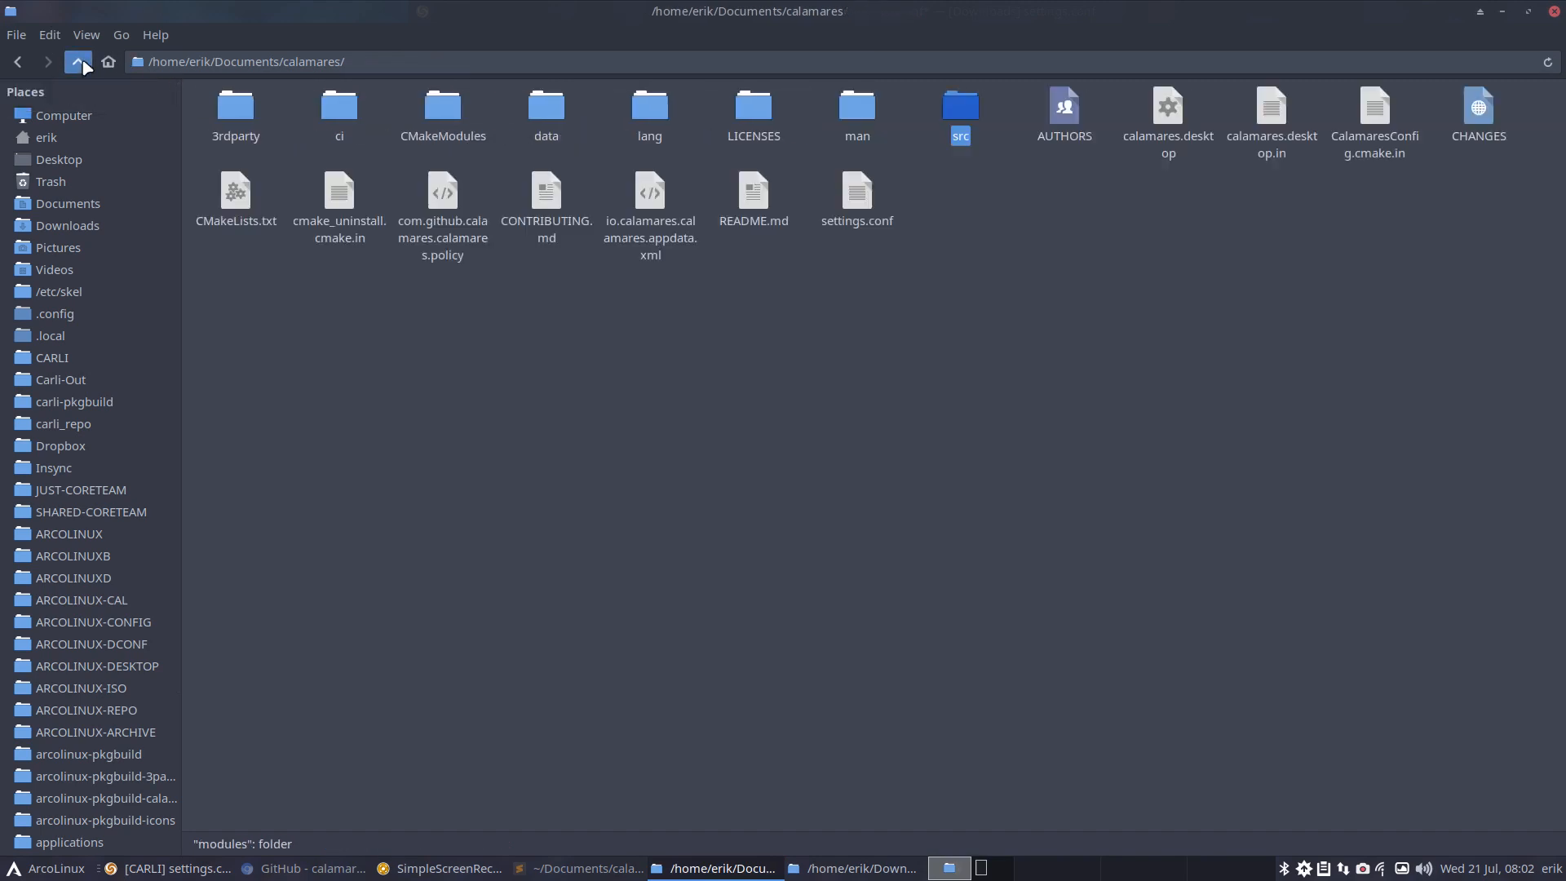
double_click(856, 194)
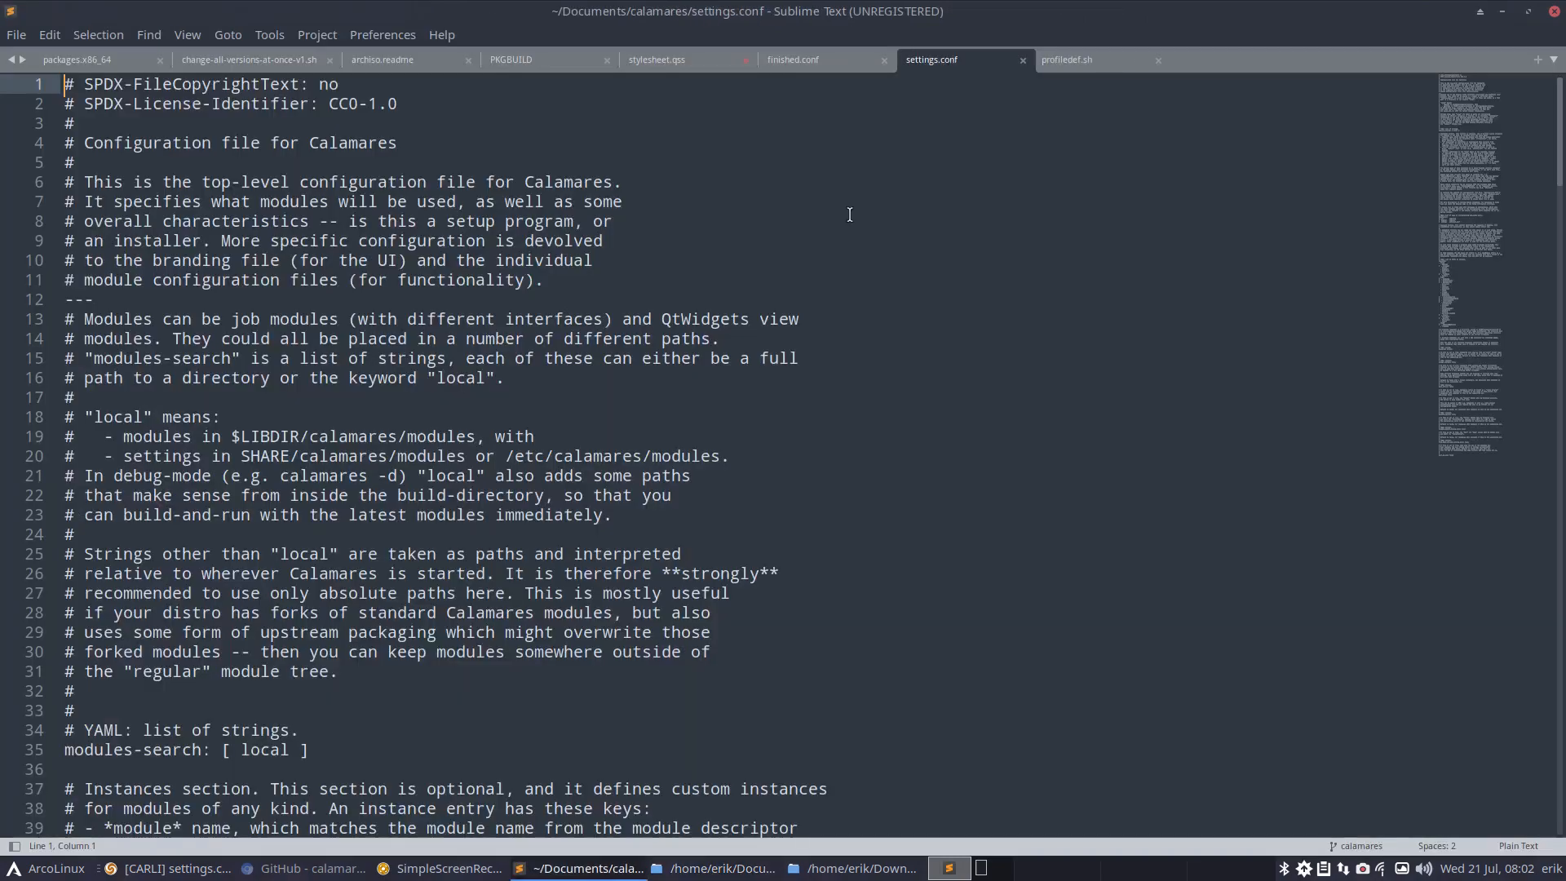
Examine the hide-back-and-next-during-exec line near the end of the upstream settings.conf, and minimise the text editor
scroll(819, 392, down, 20)
scroll(818, 392, down, 20)
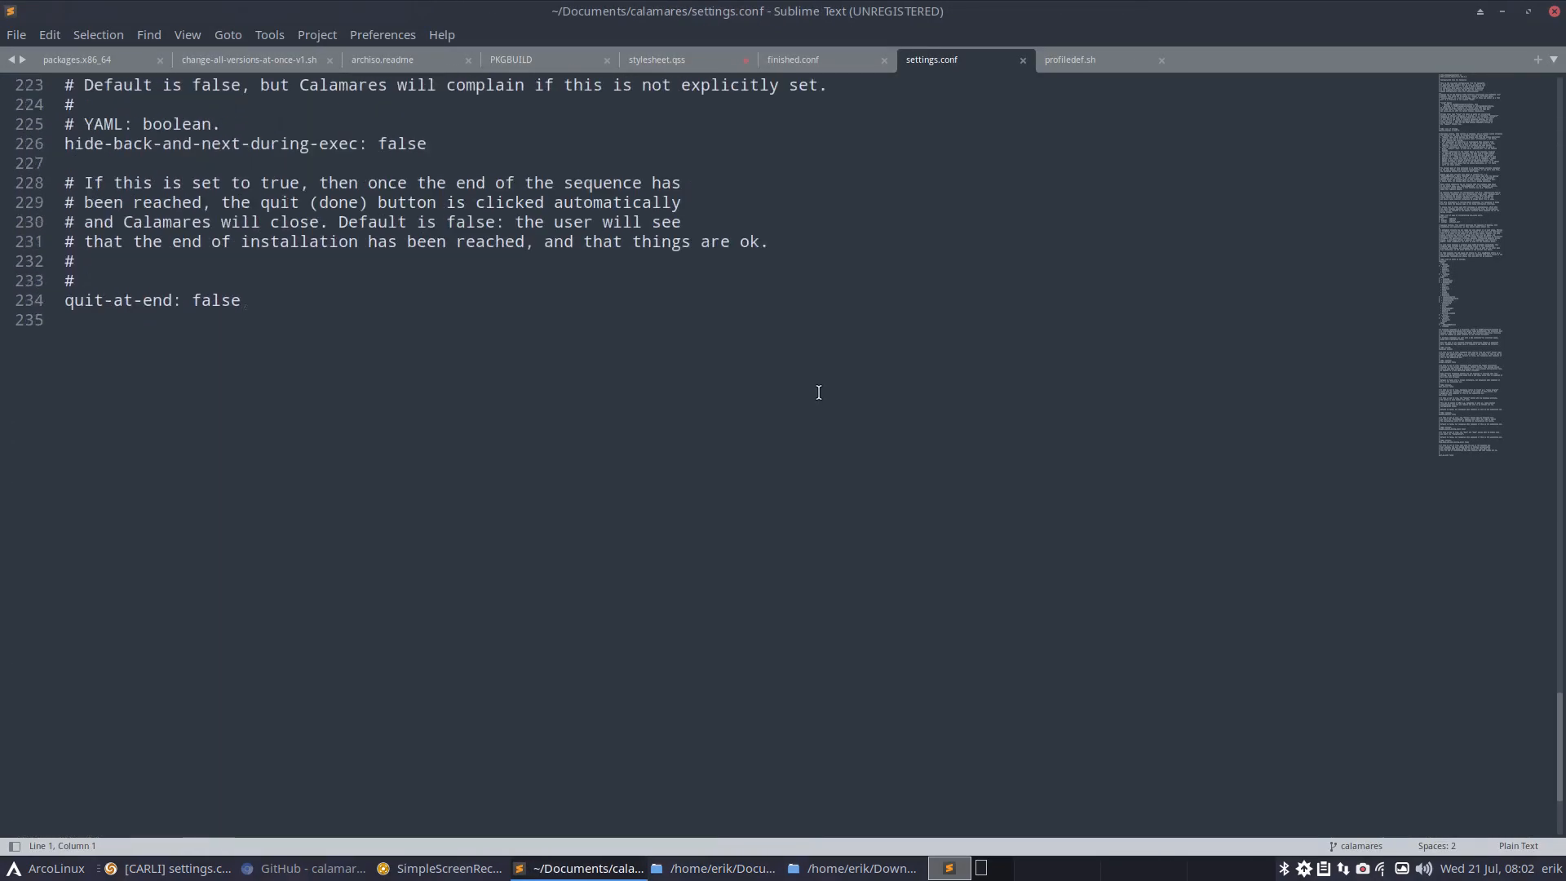
scroll(819, 392, up, 3)
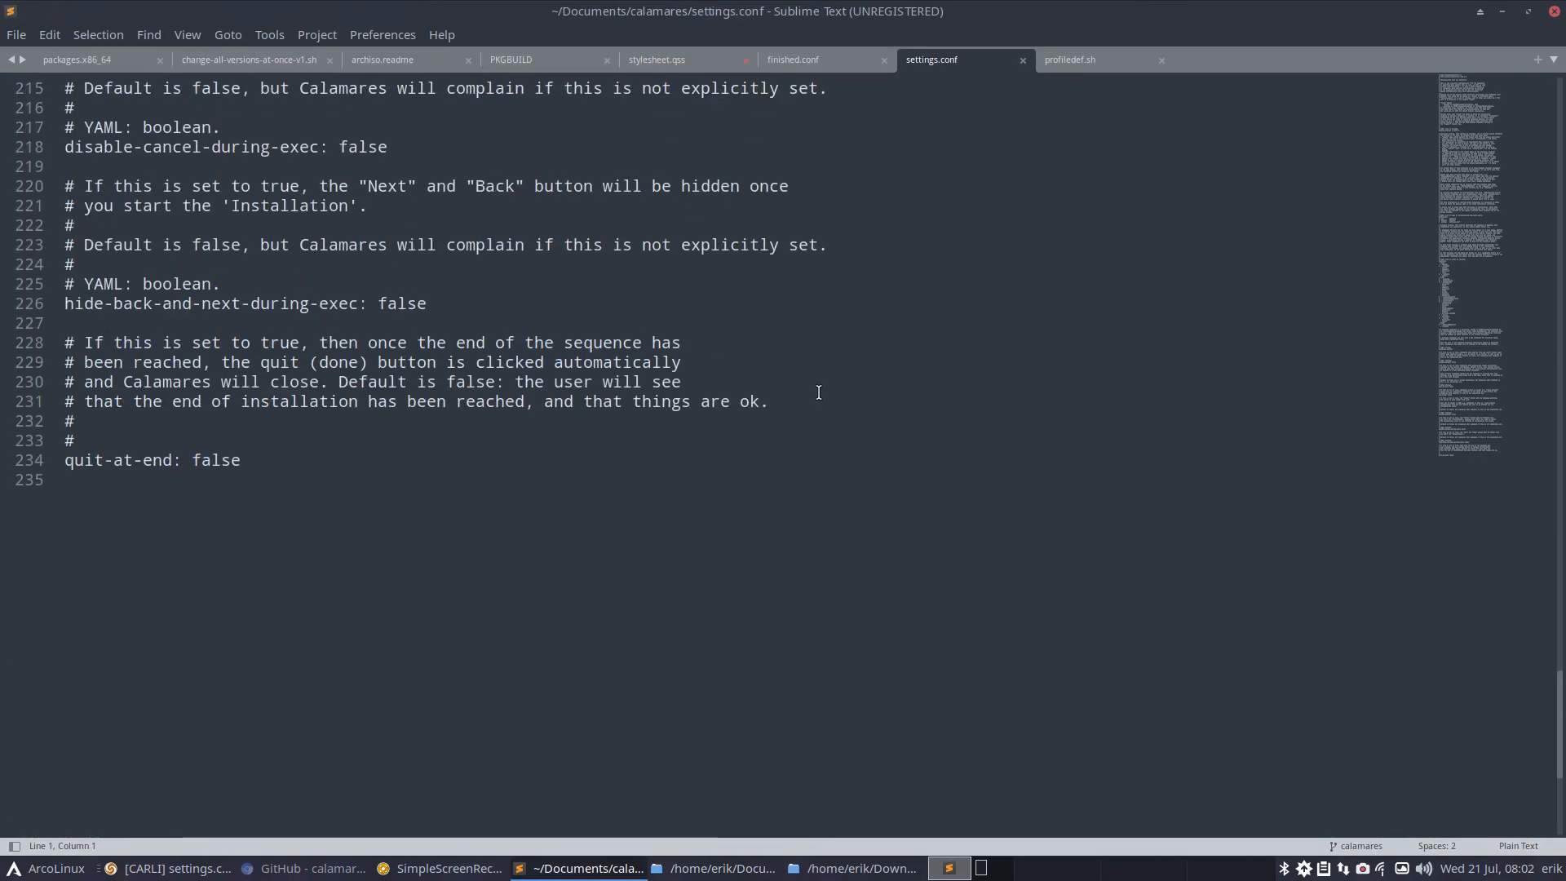
click(427, 316)
shift+click(42, 312)
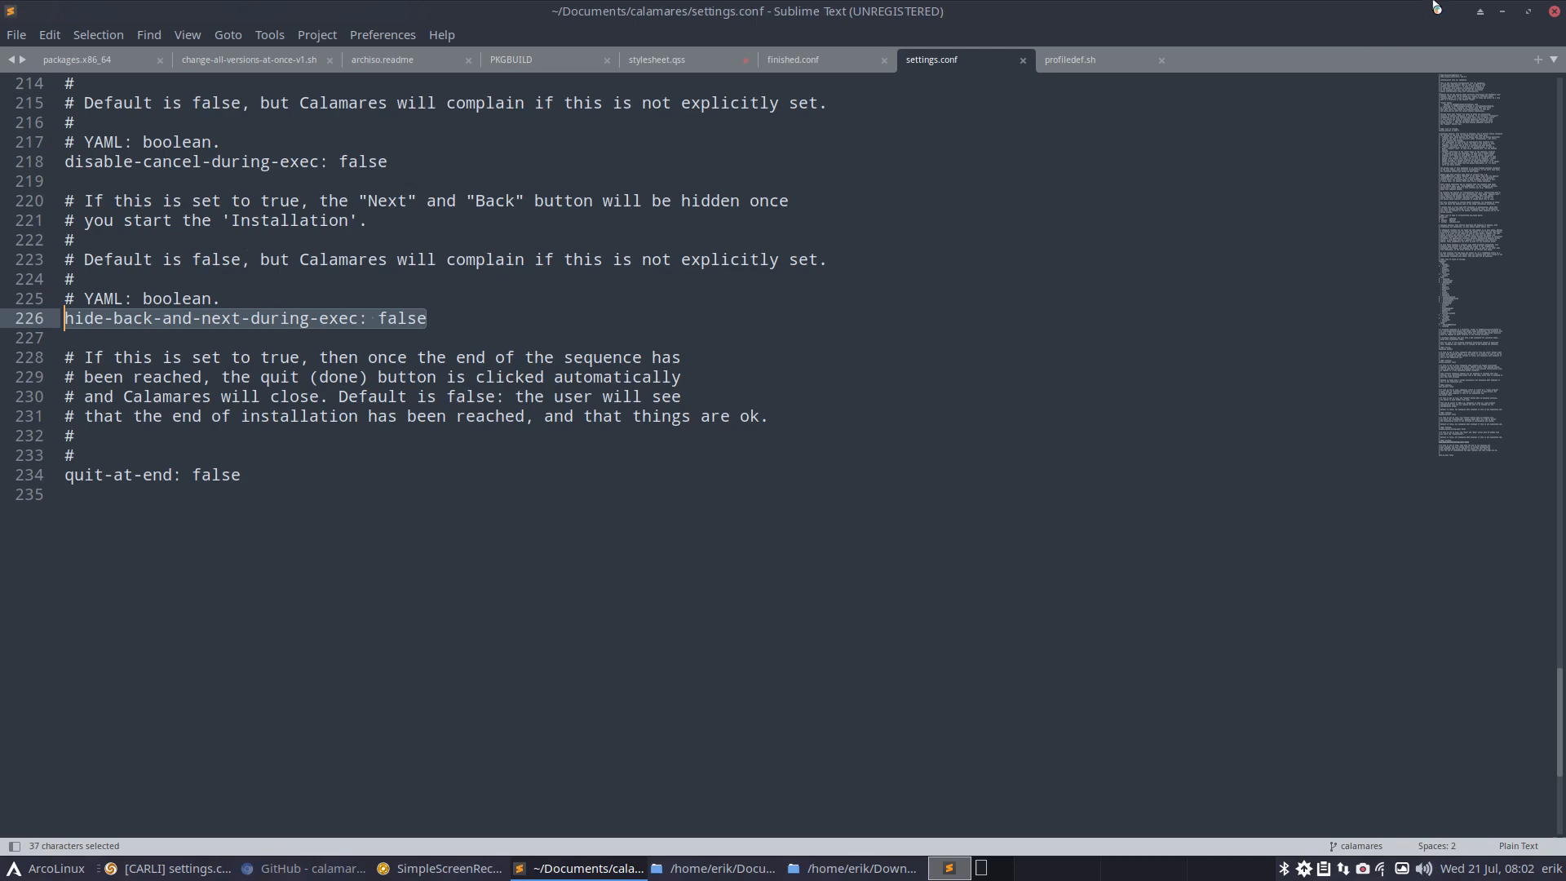
click(1502, 13)
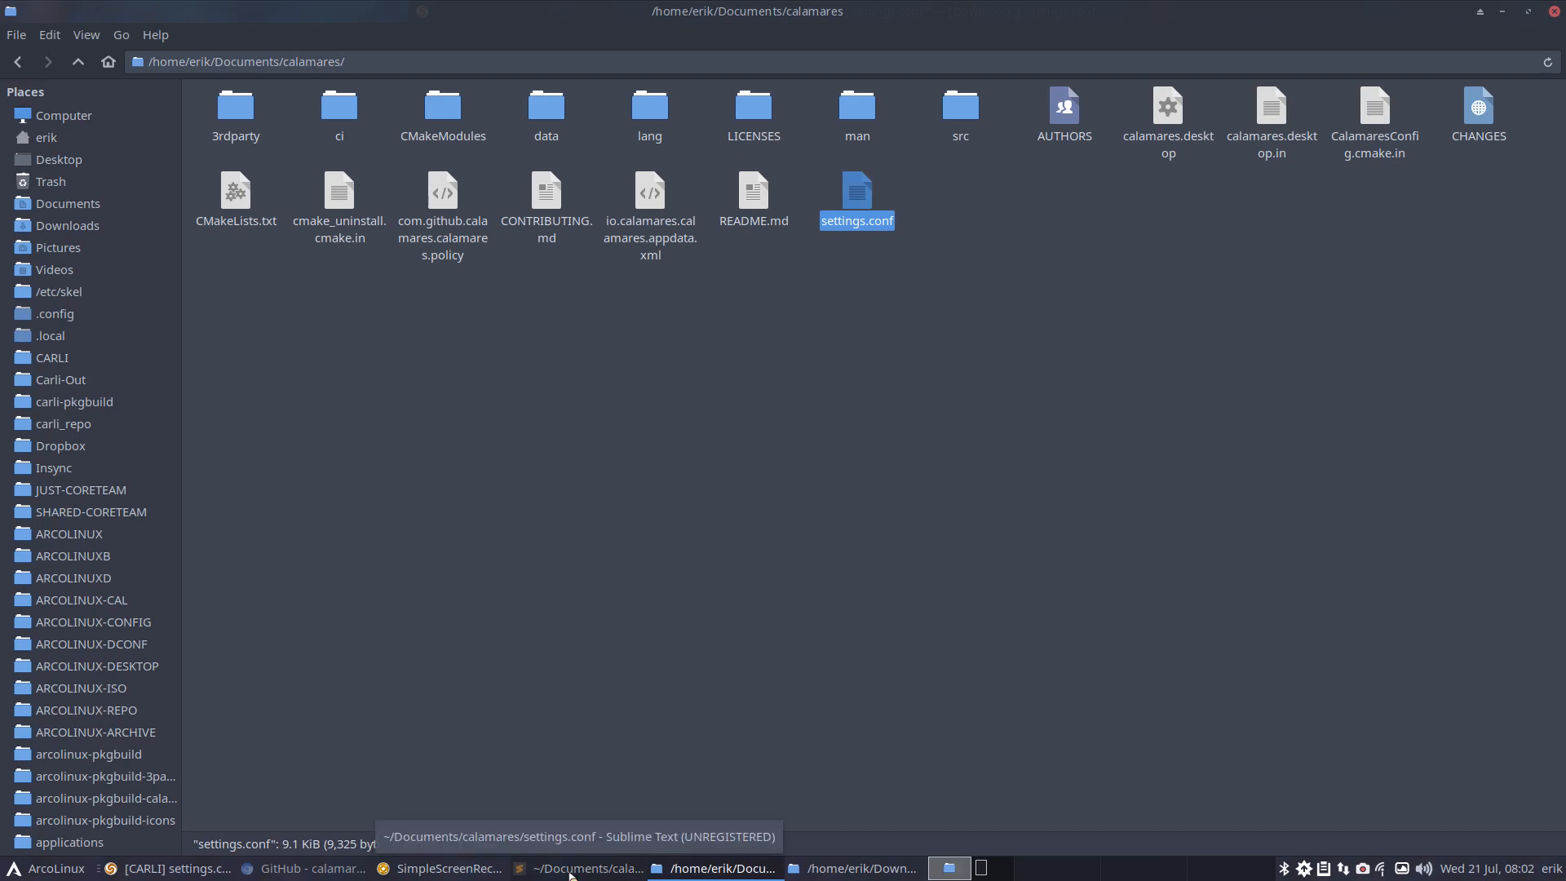
click(599, 738)
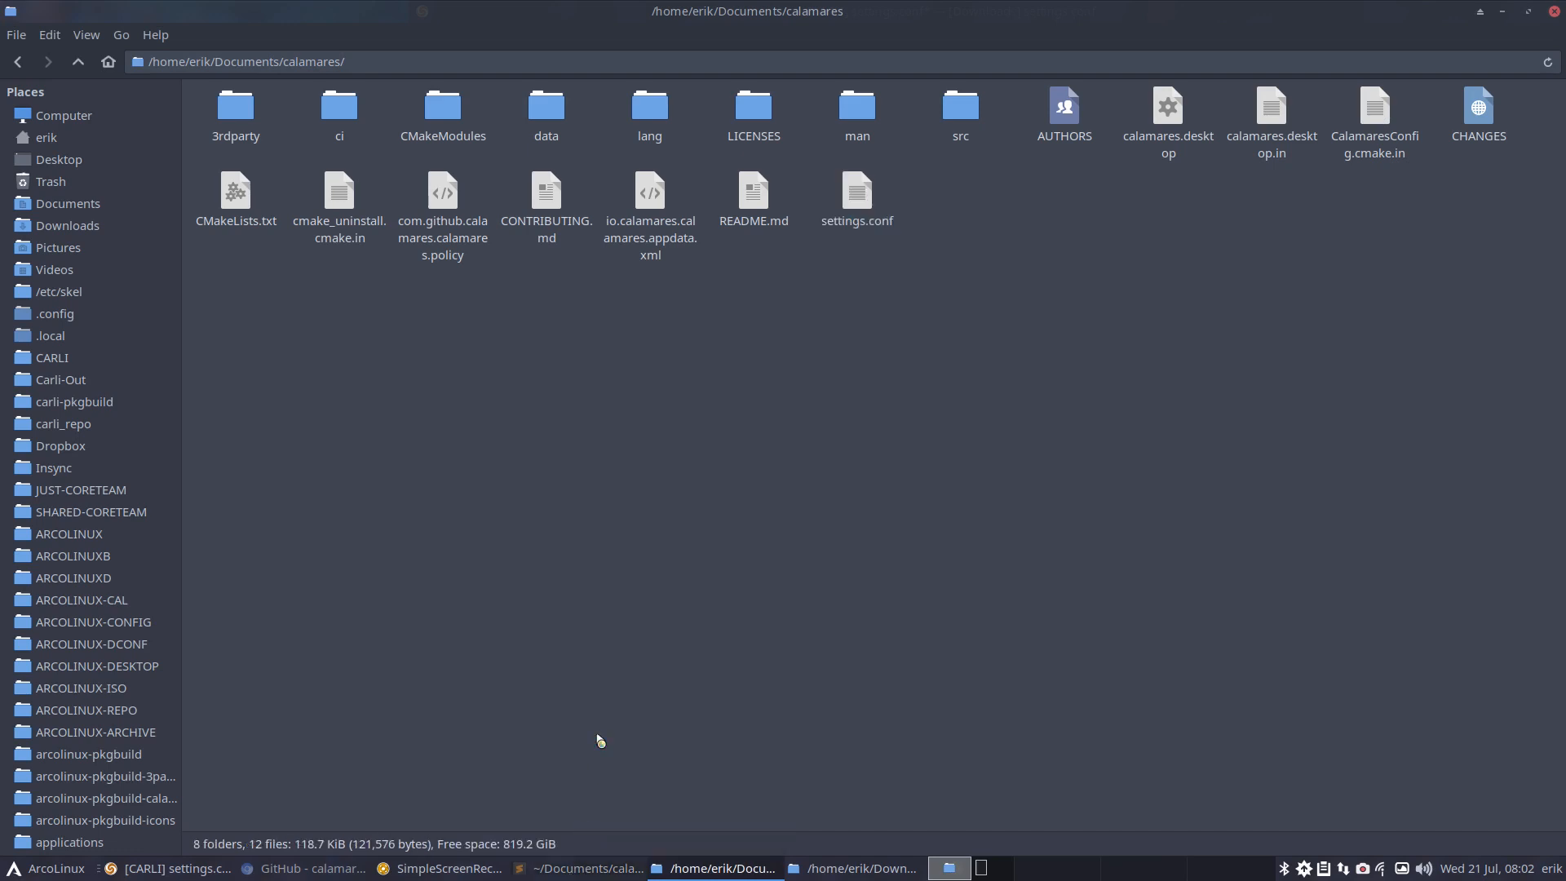
Start a new file comparison in Meld with the calamares clone's settings.conf as the first file
click(178, 868)
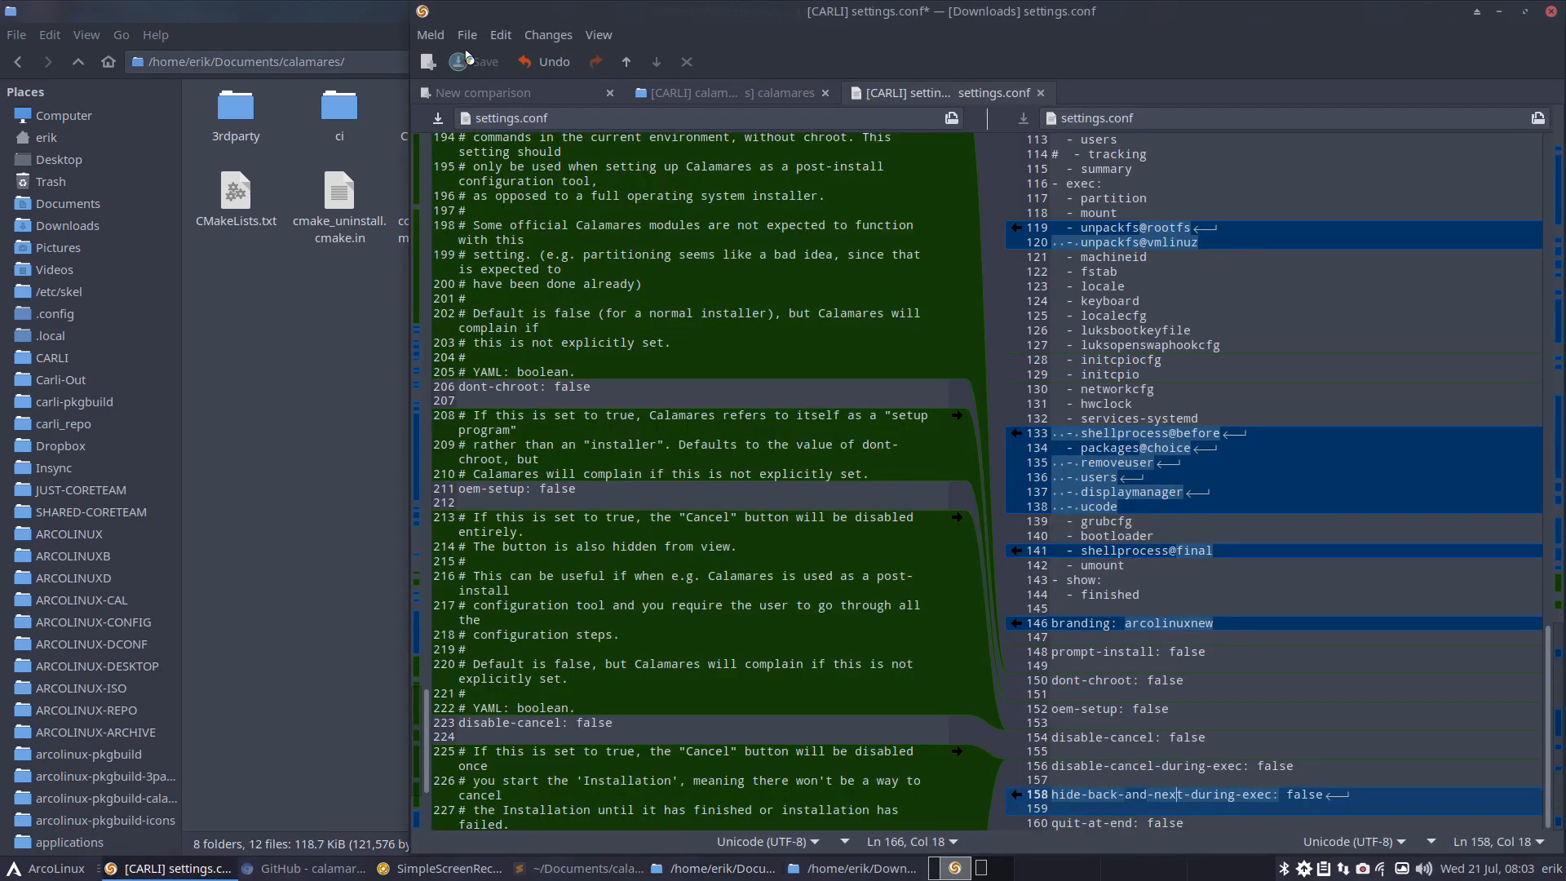
click(427, 62)
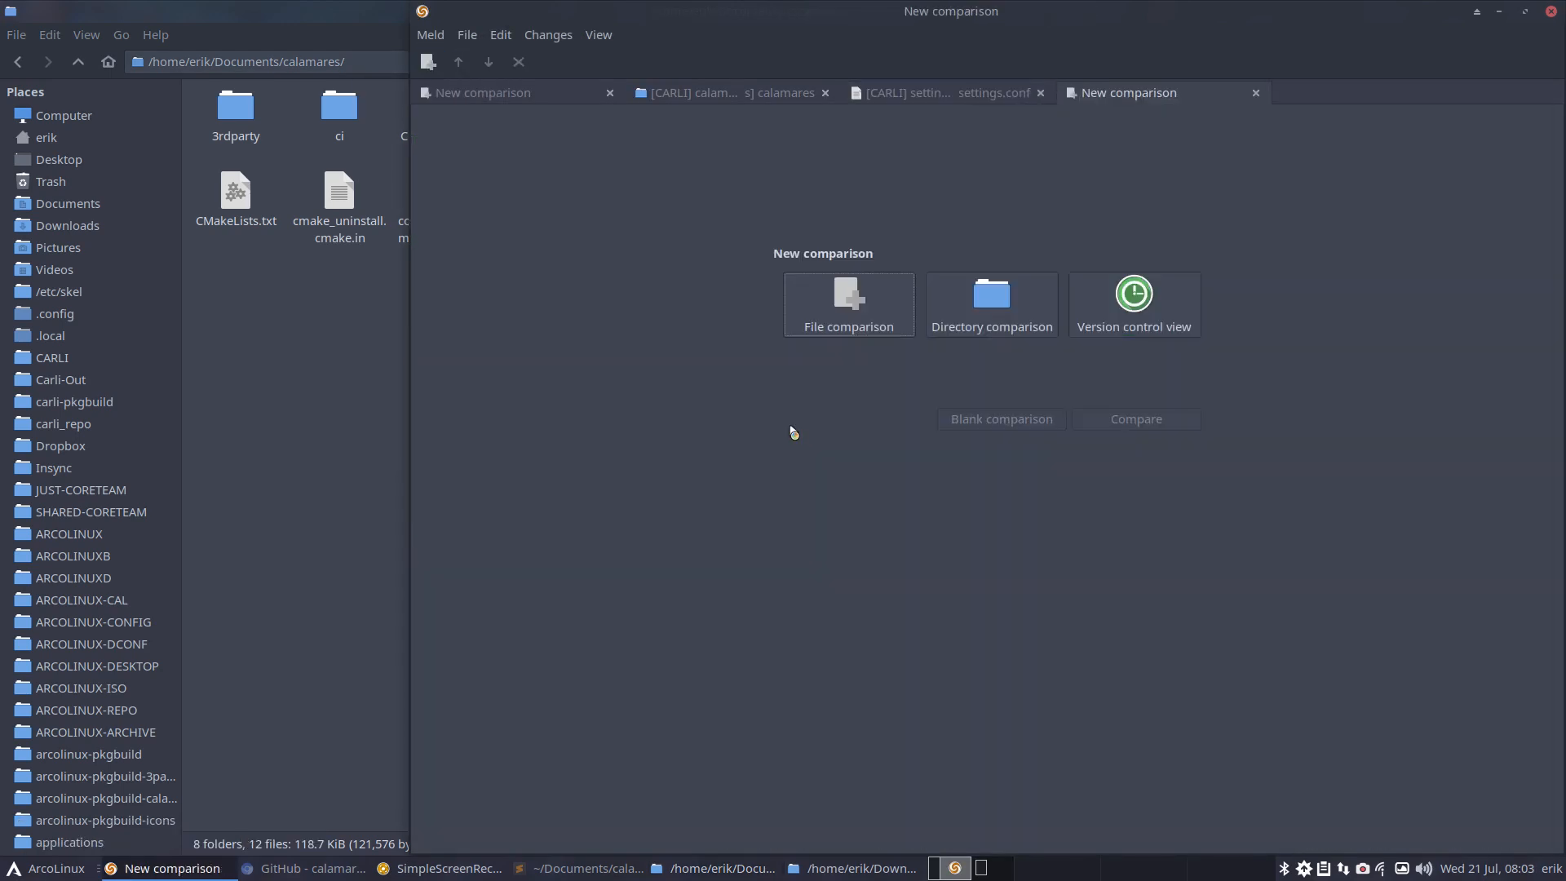
click(816, 289)
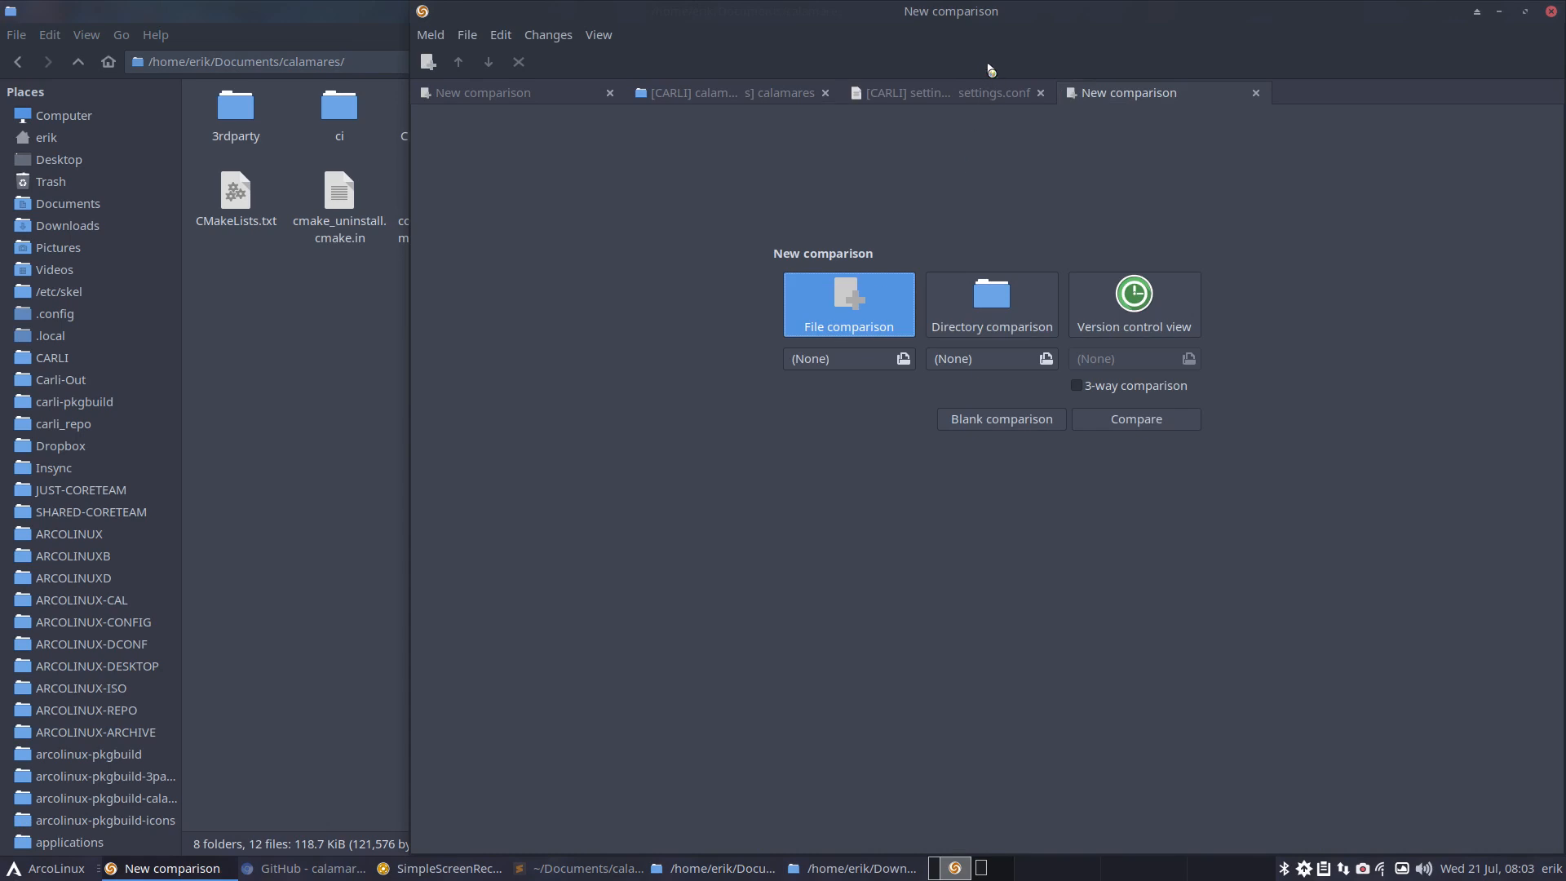
drag(987, 15, 1565, 92)
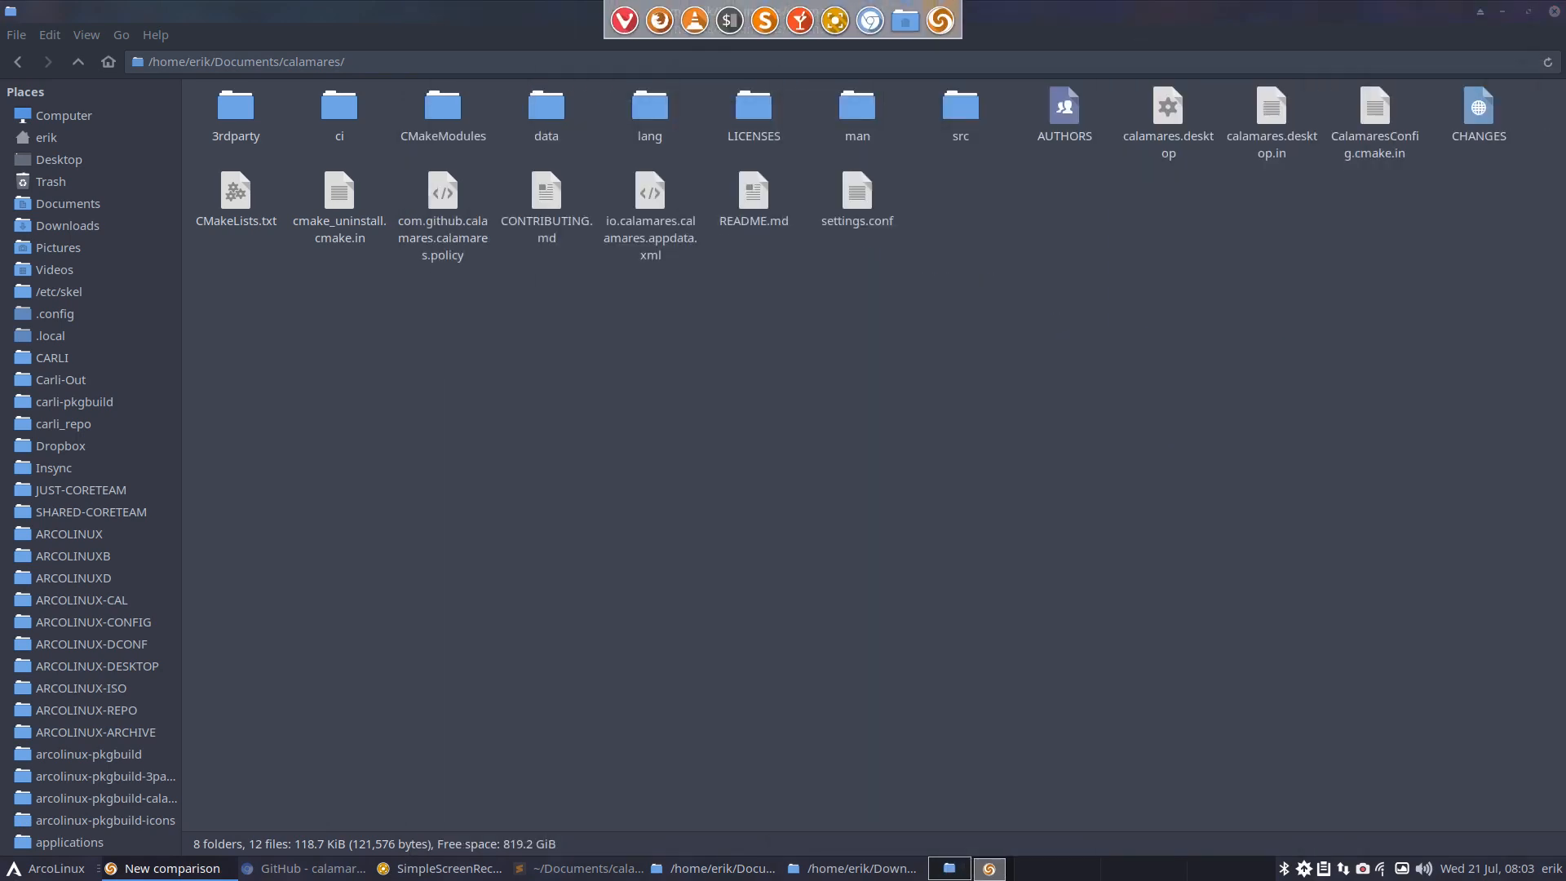
click(856, 194)
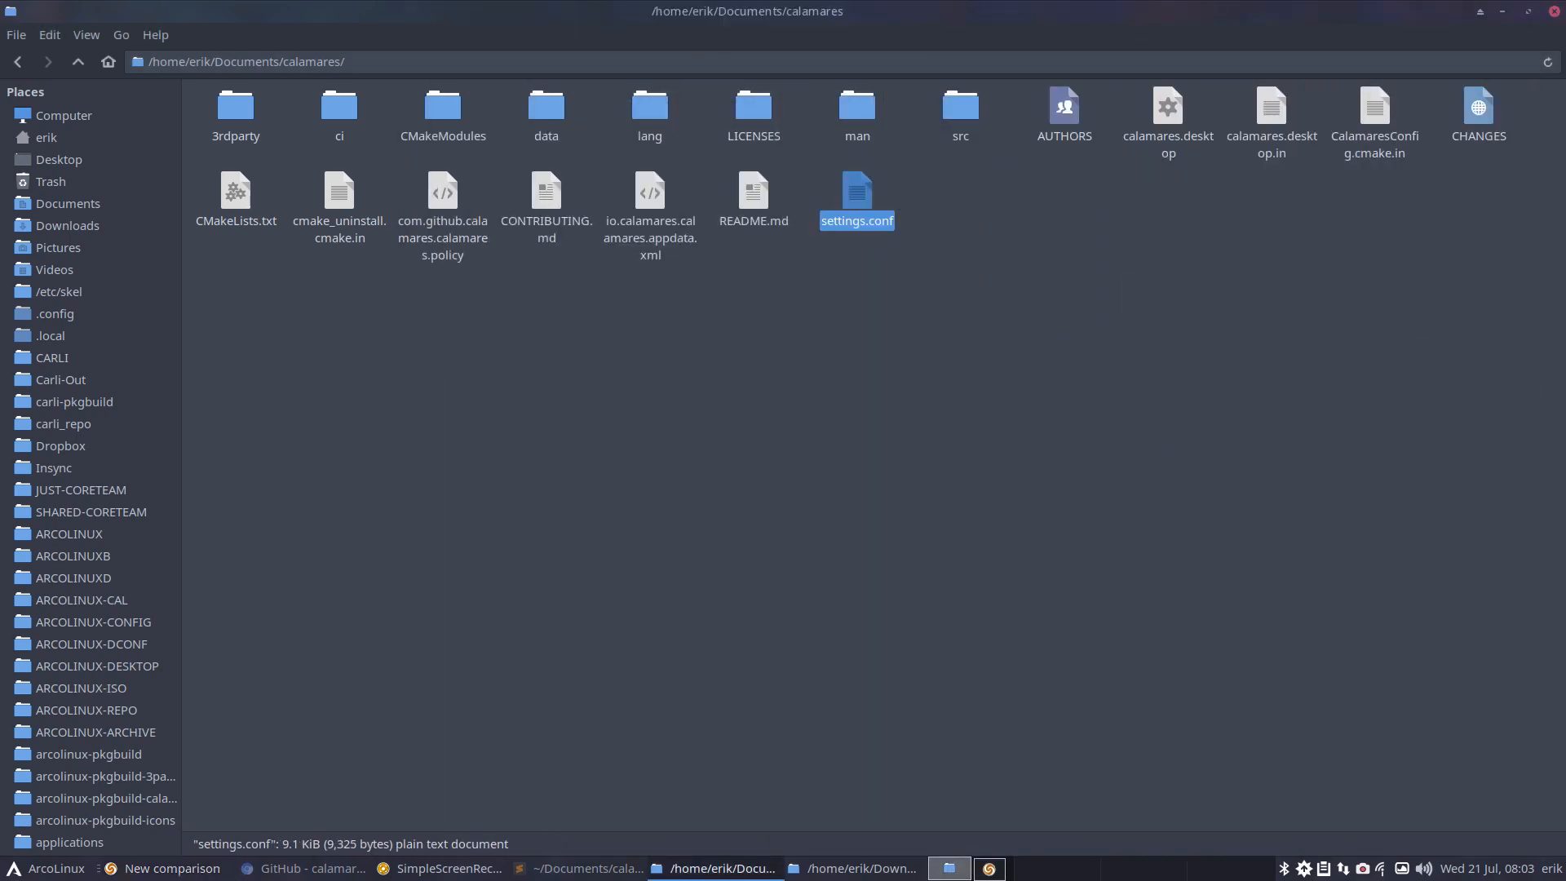
drag(1565, 33, 787, 234)
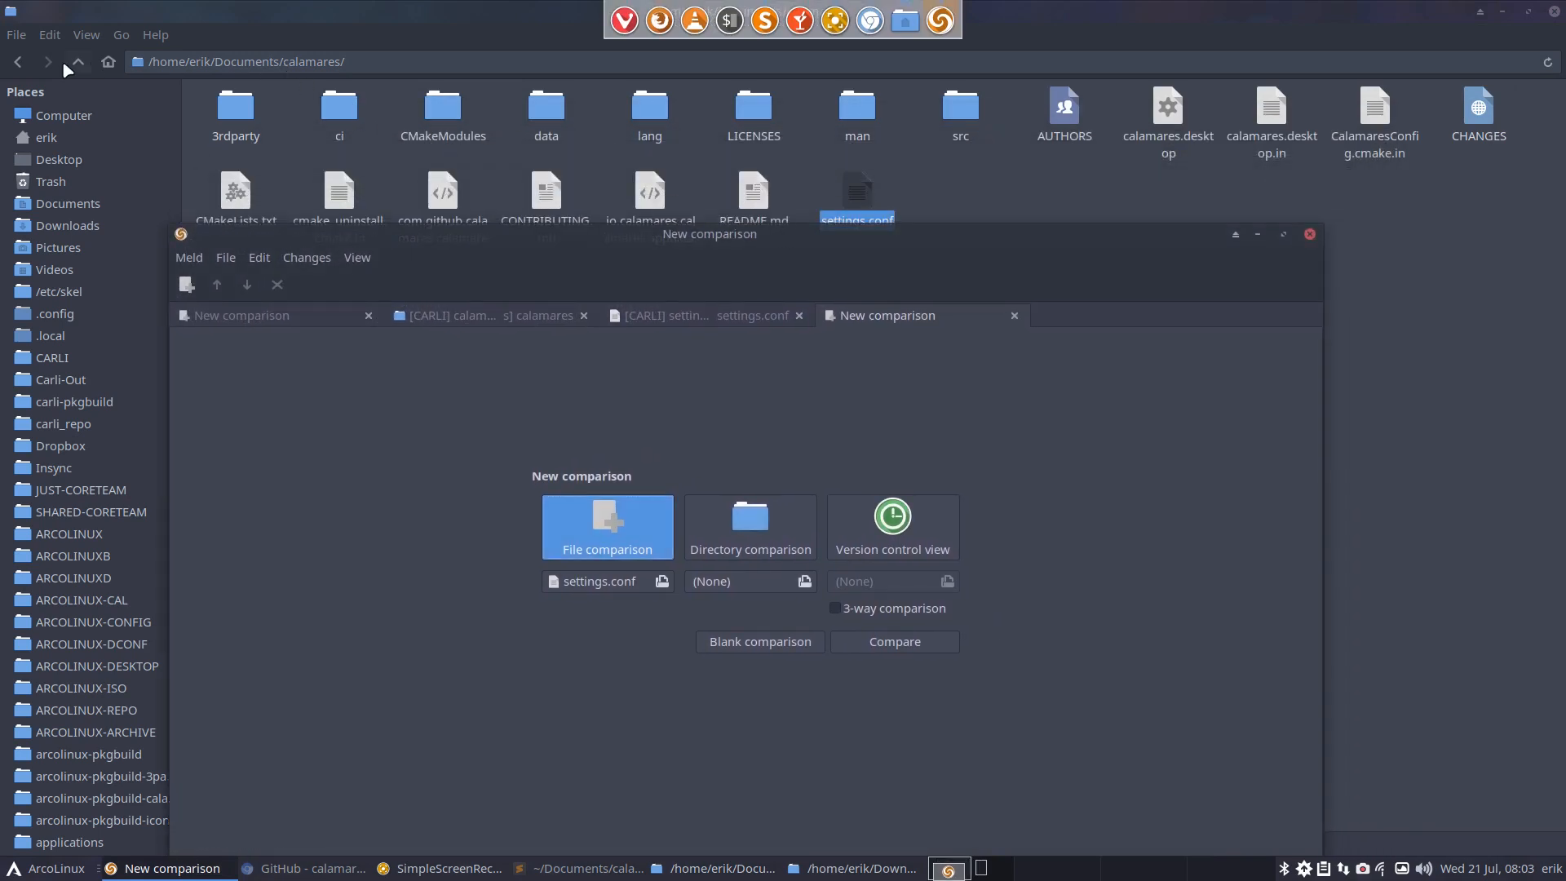
Add settings.conf from CARLI/carli-calamares-config/etc/calamares as the second file, maximise Meld and run the comparison
click(82, 363)
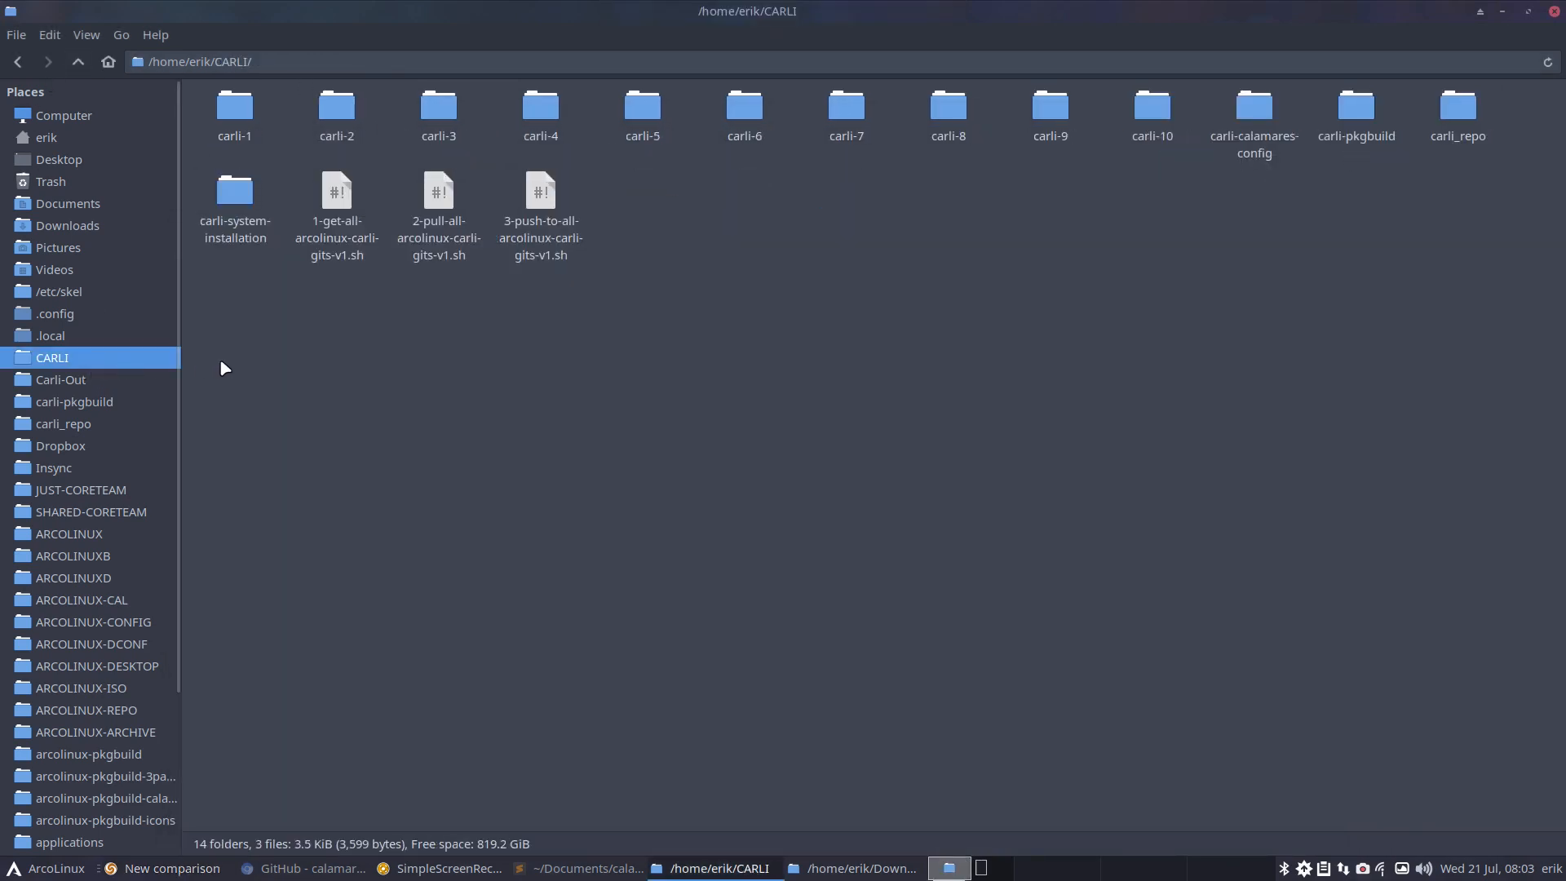
double_click(1243, 131)
double_click(236, 110)
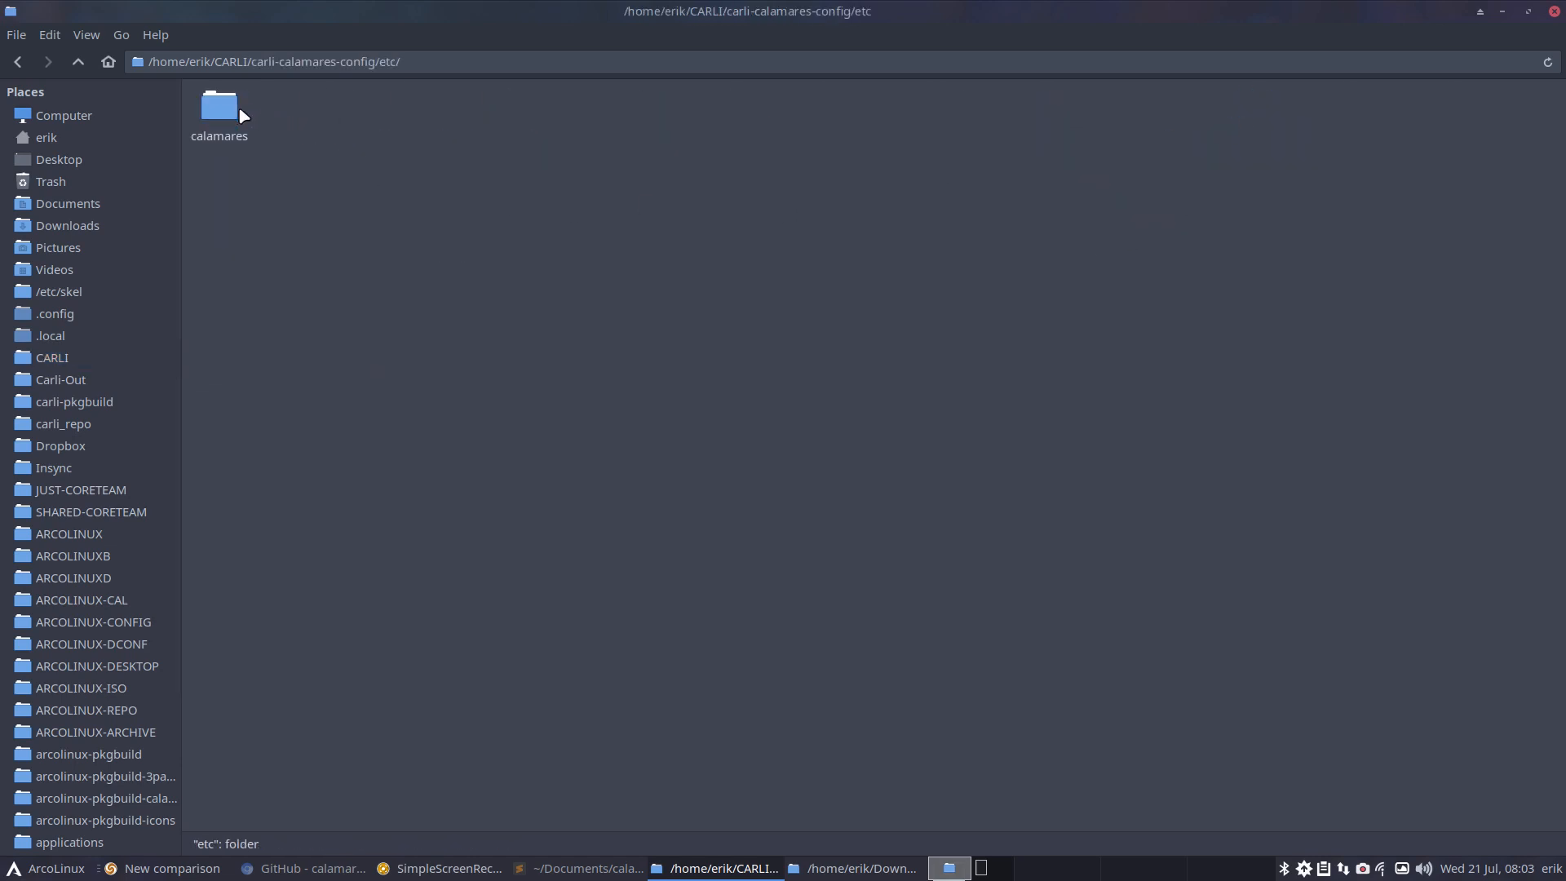
double_click(227, 110)
click(396, 114)
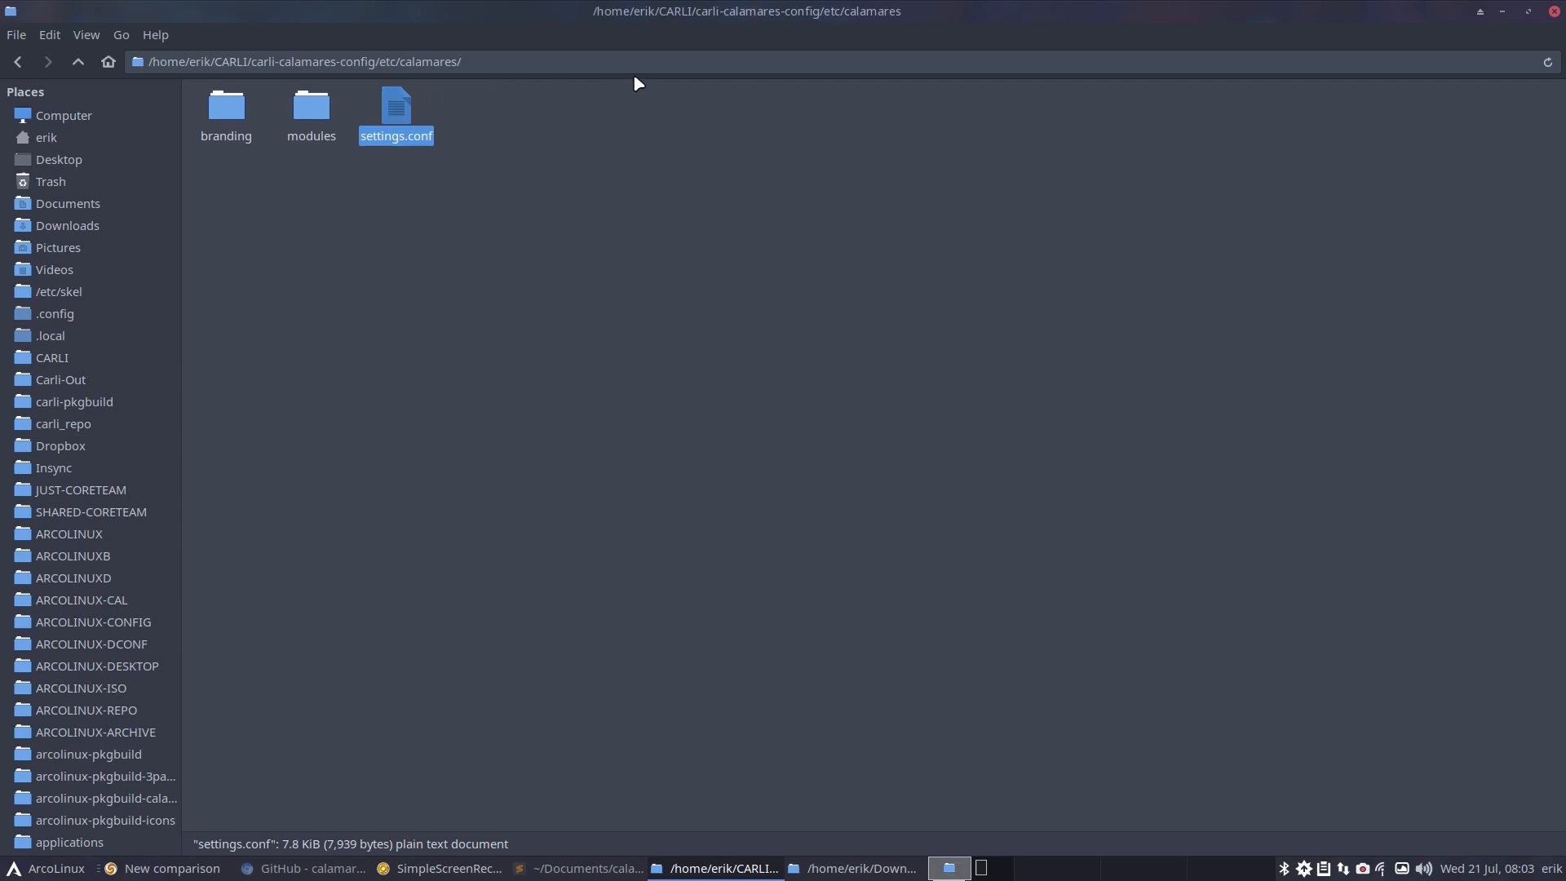
drag(652, 12, 1564, 155)
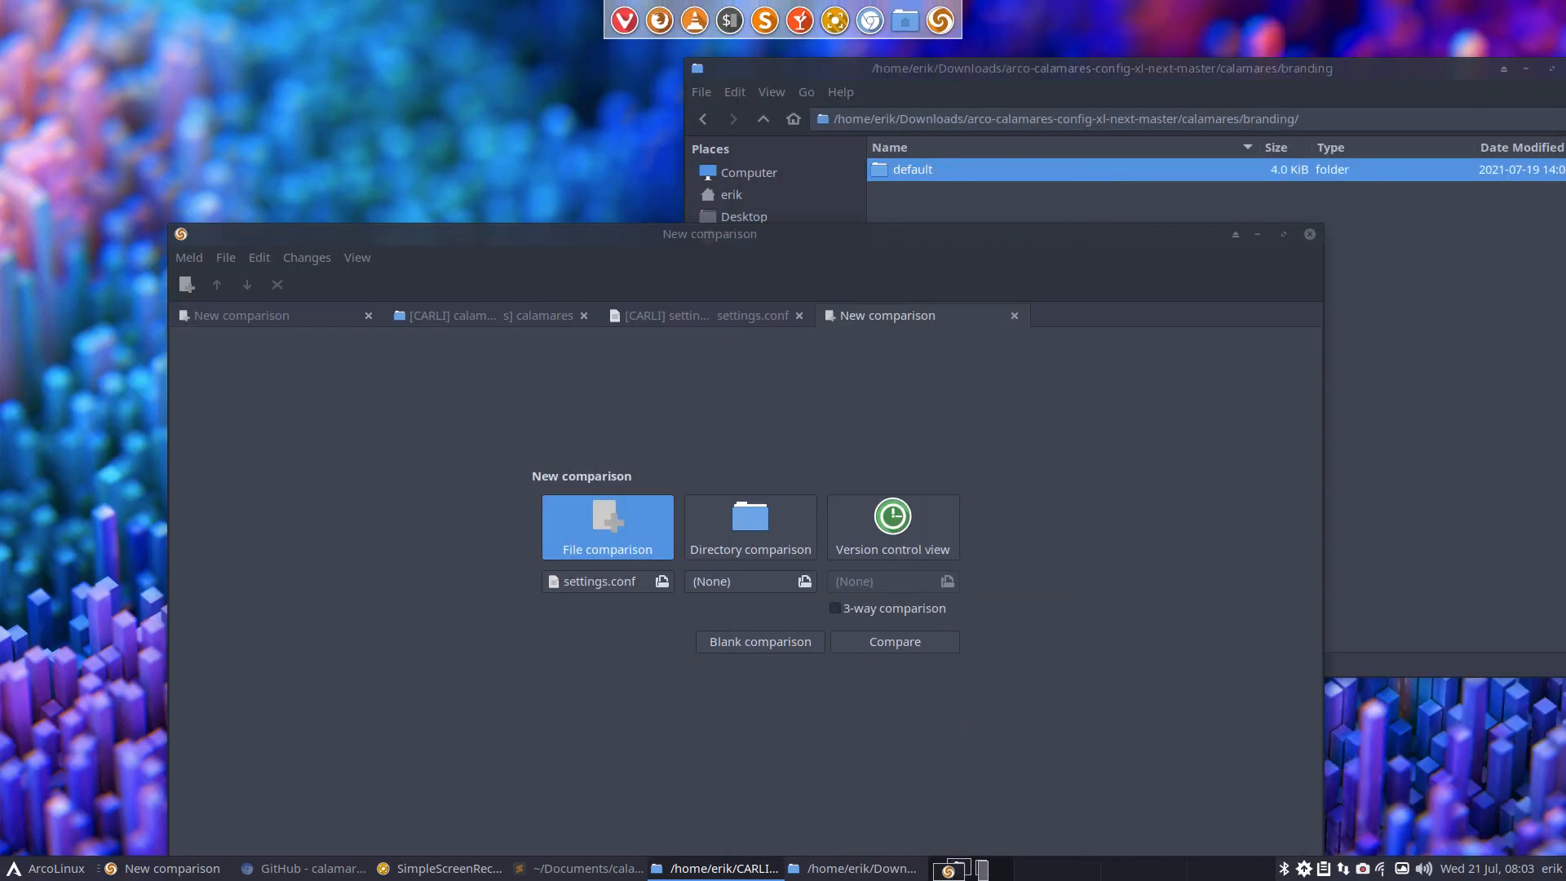
drag(1565, 257, 754, 581)
click(1283, 234)
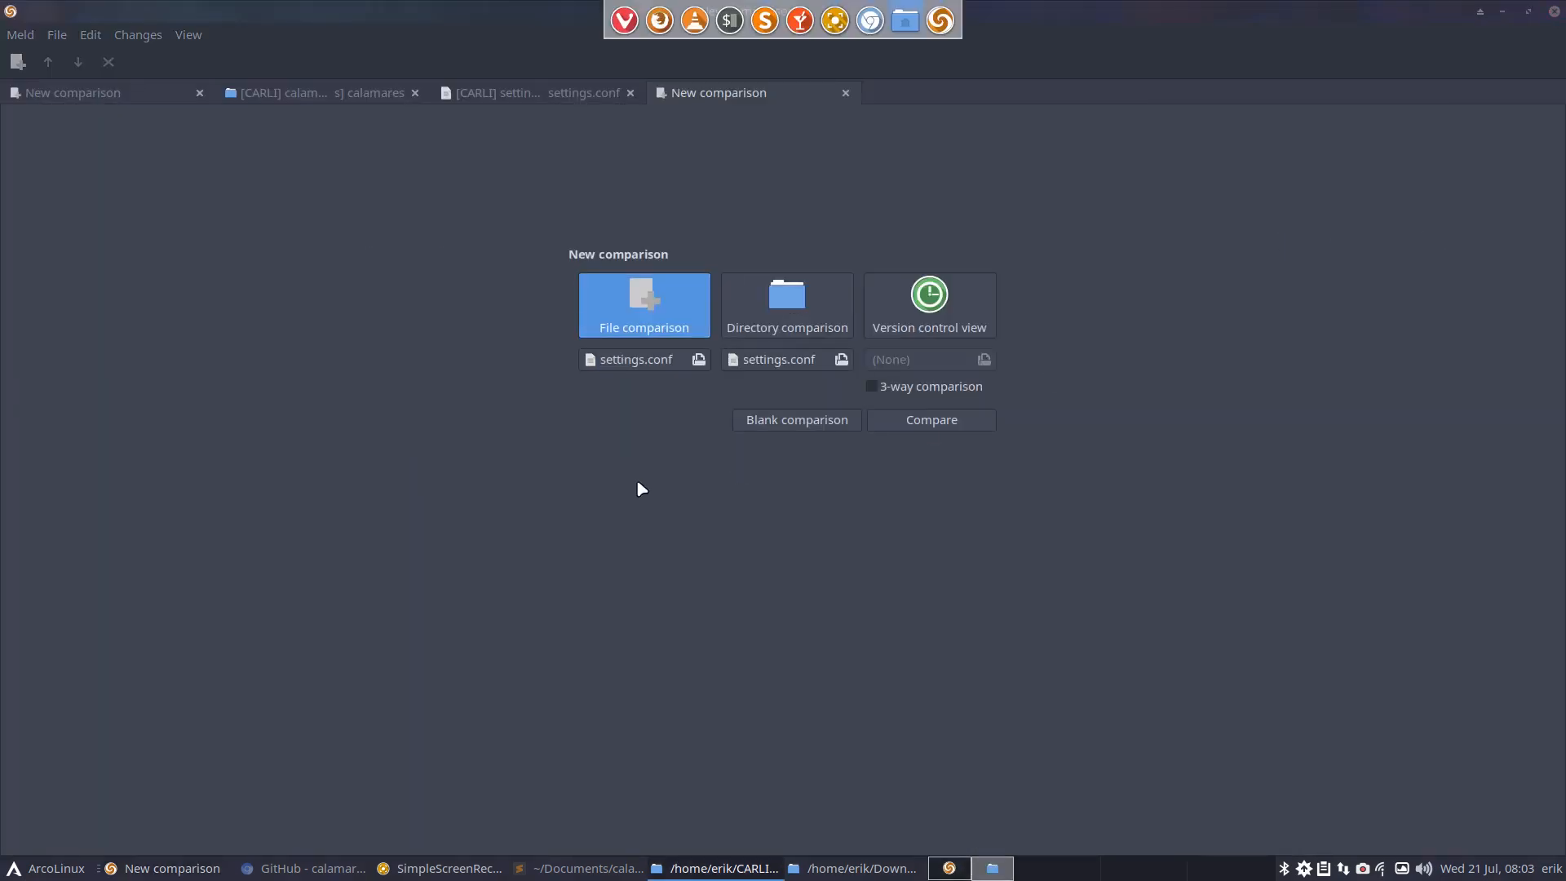
click(911, 425)
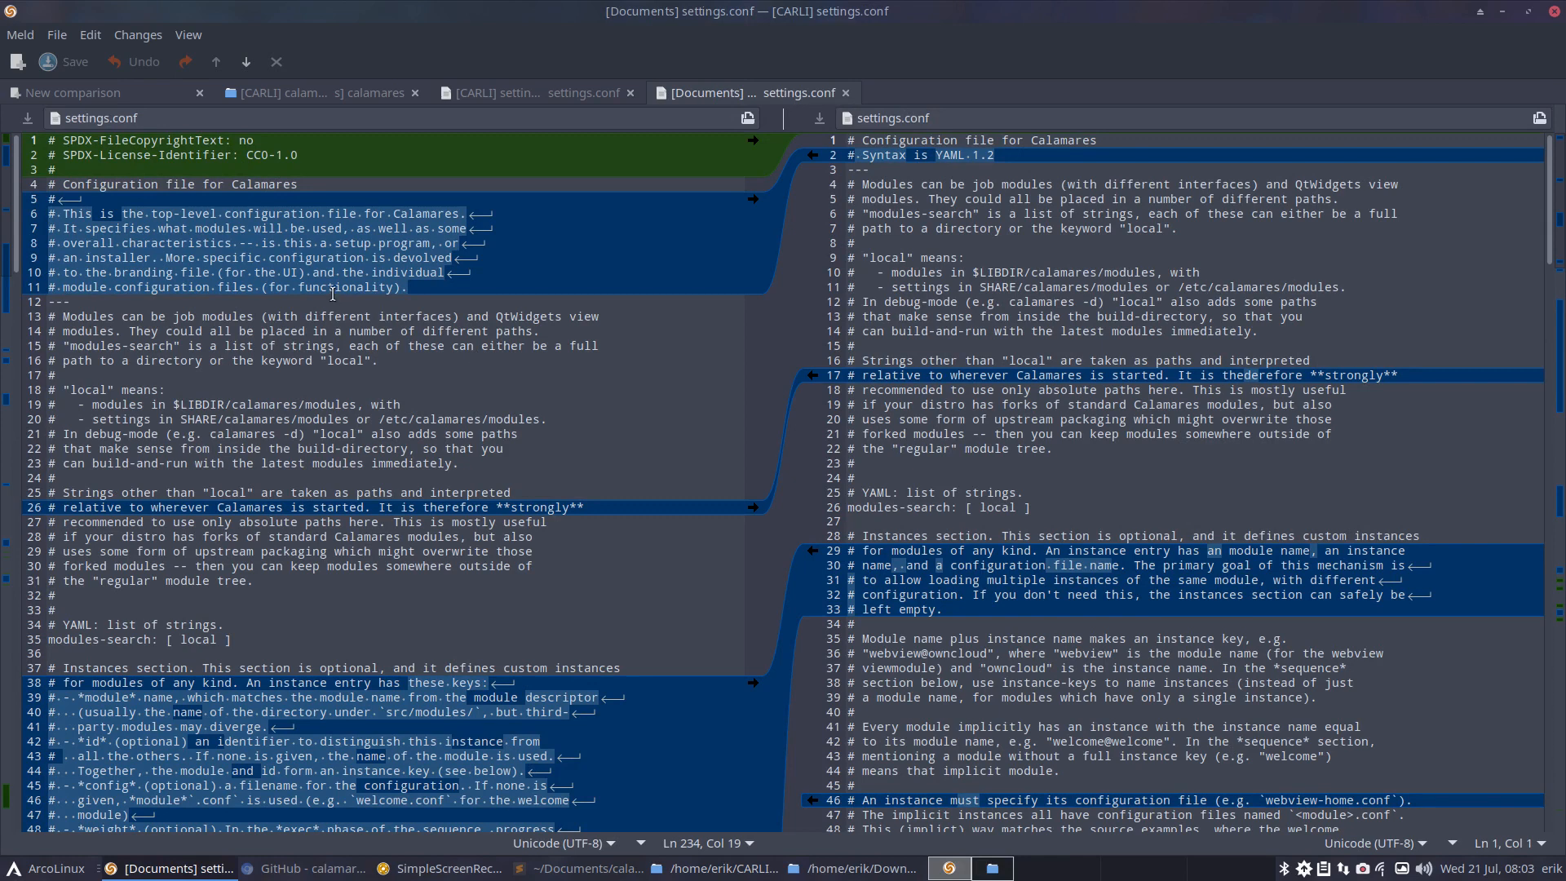
Copy the upstream SPDX header, the top-level description comment and the corrected "therefore" line into the CARLI settings.conf
click(752, 140)
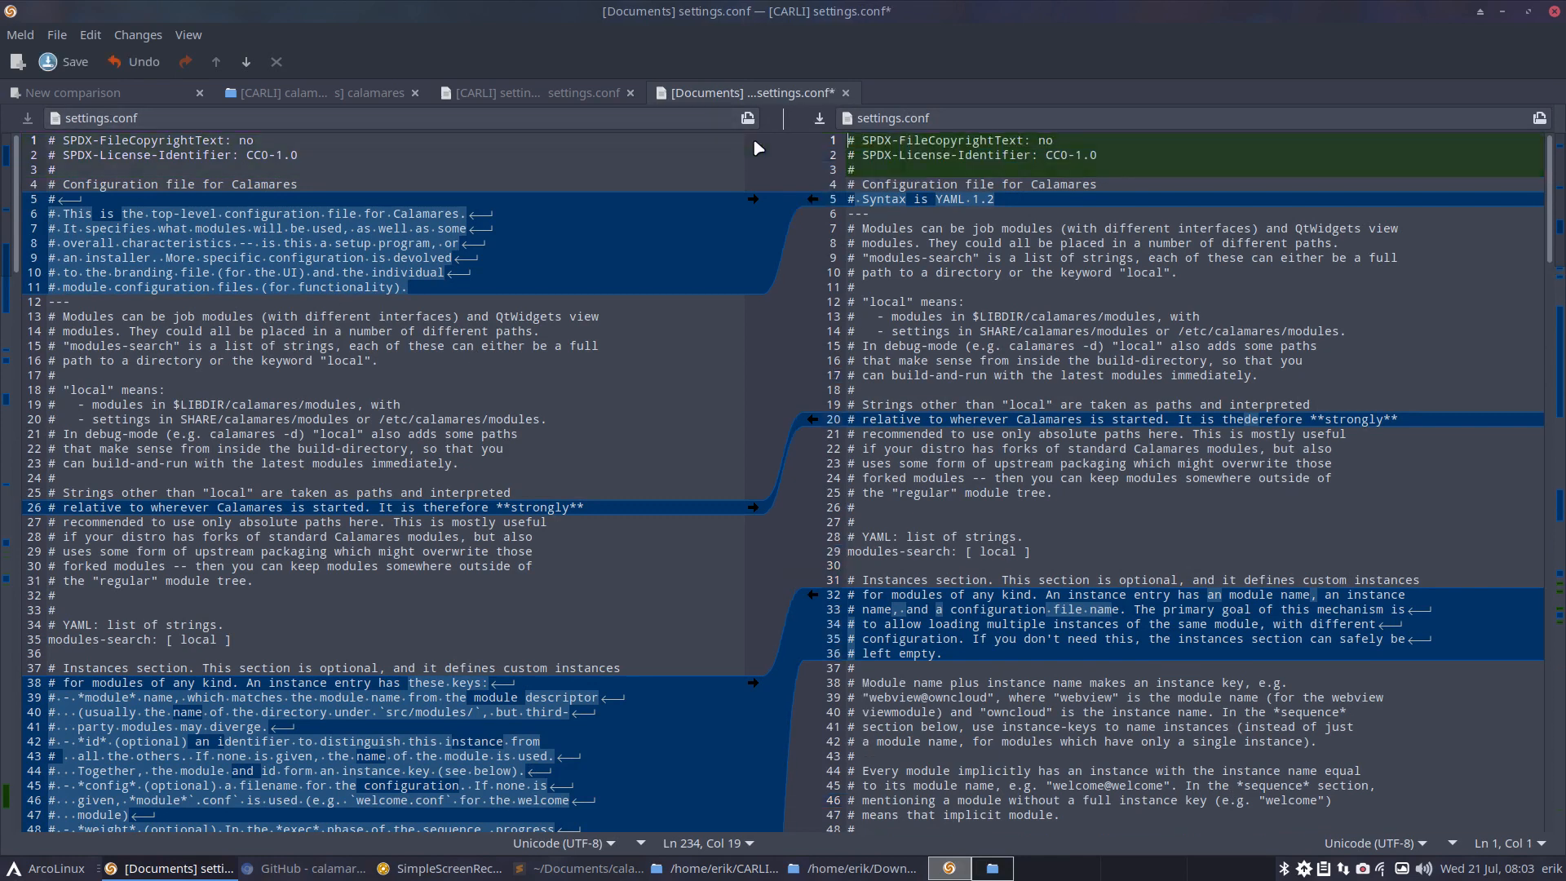
click(752, 198)
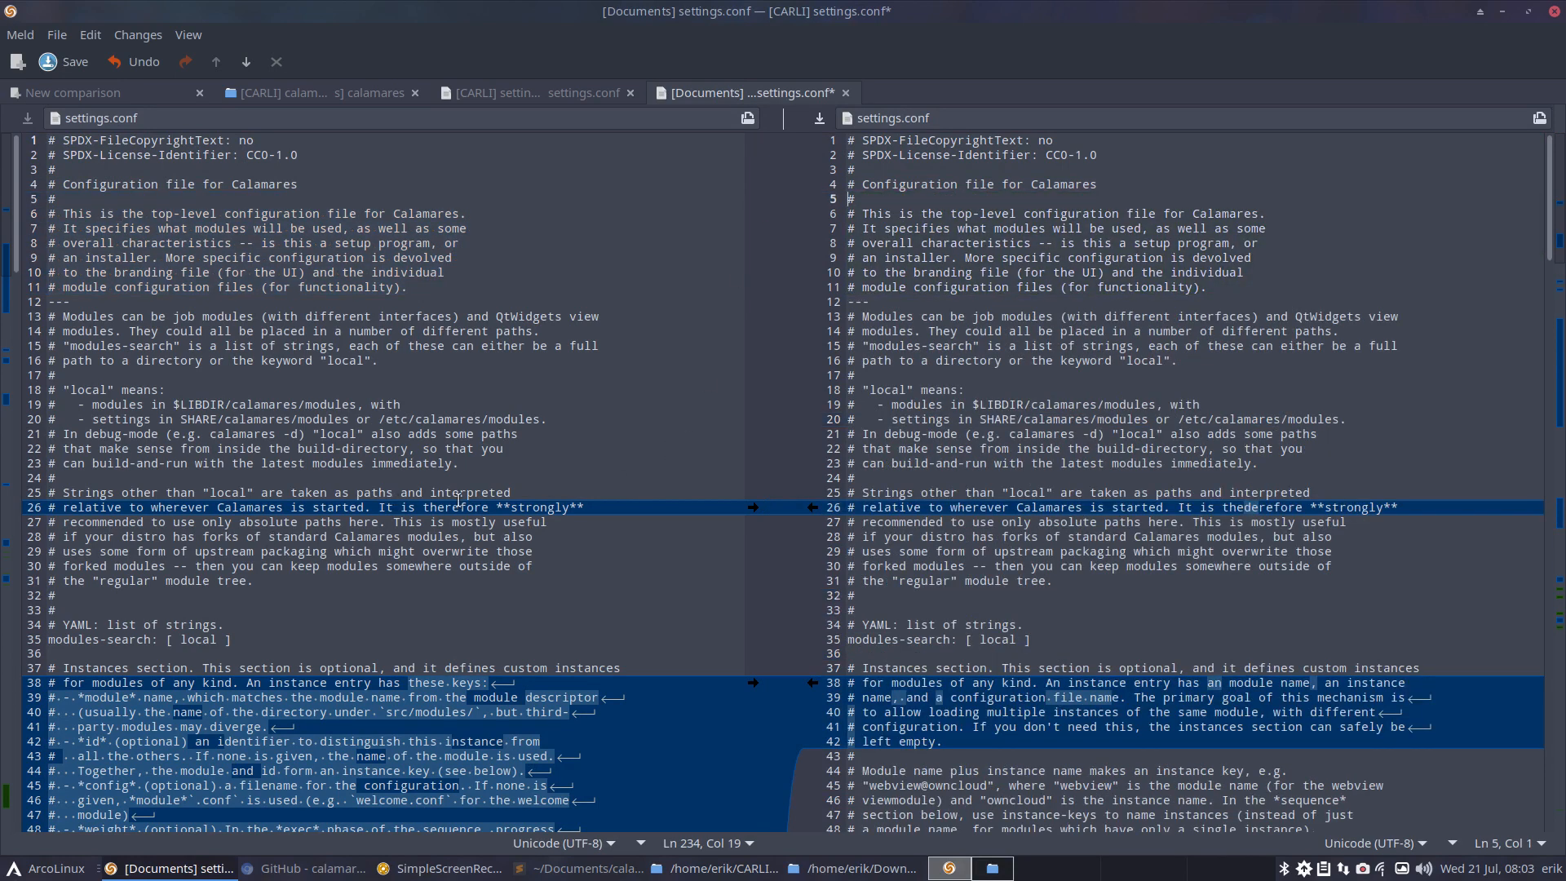
click(1245, 507)
drag(1245, 507, 1264, 511)
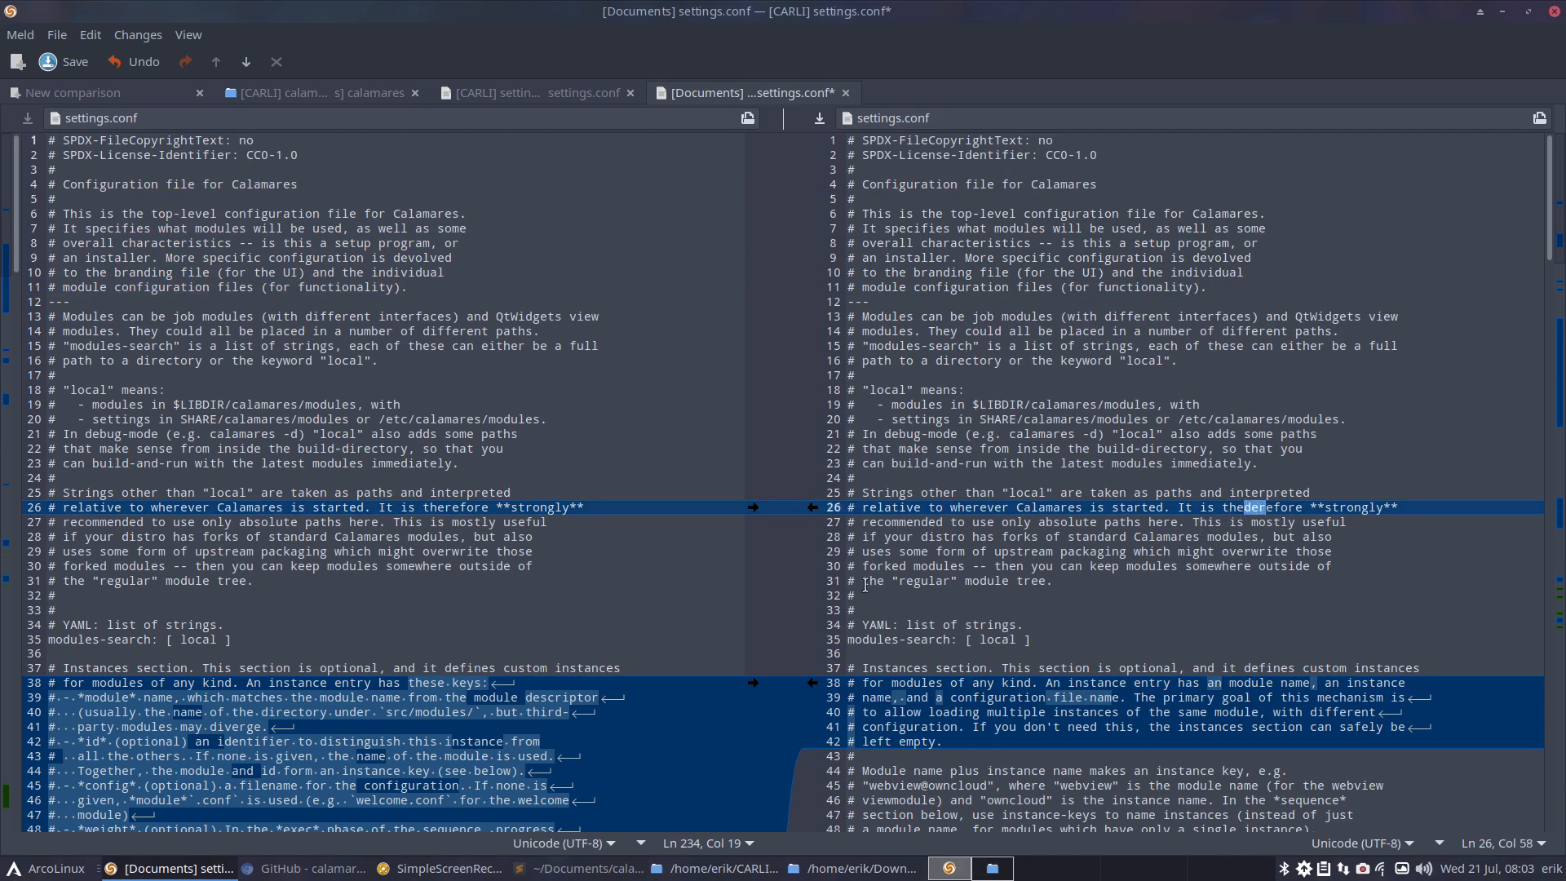
click(751, 508)
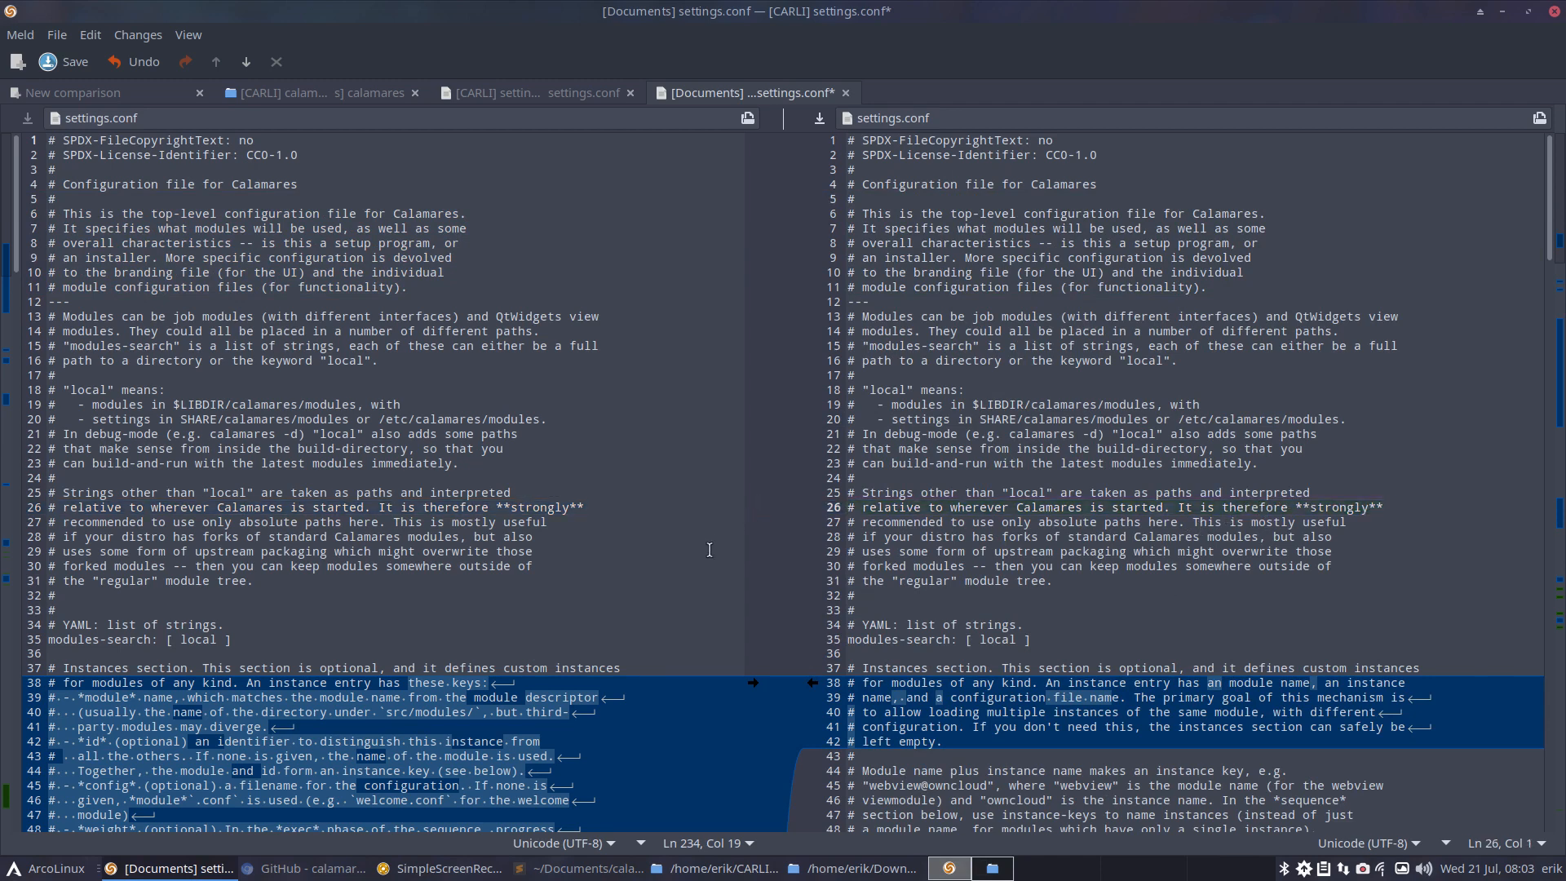
Copy the upstream instance key descriptions, the "may specify" line and the *config* note into the CARLI settings.conf
scroll(710, 550, down, 5)
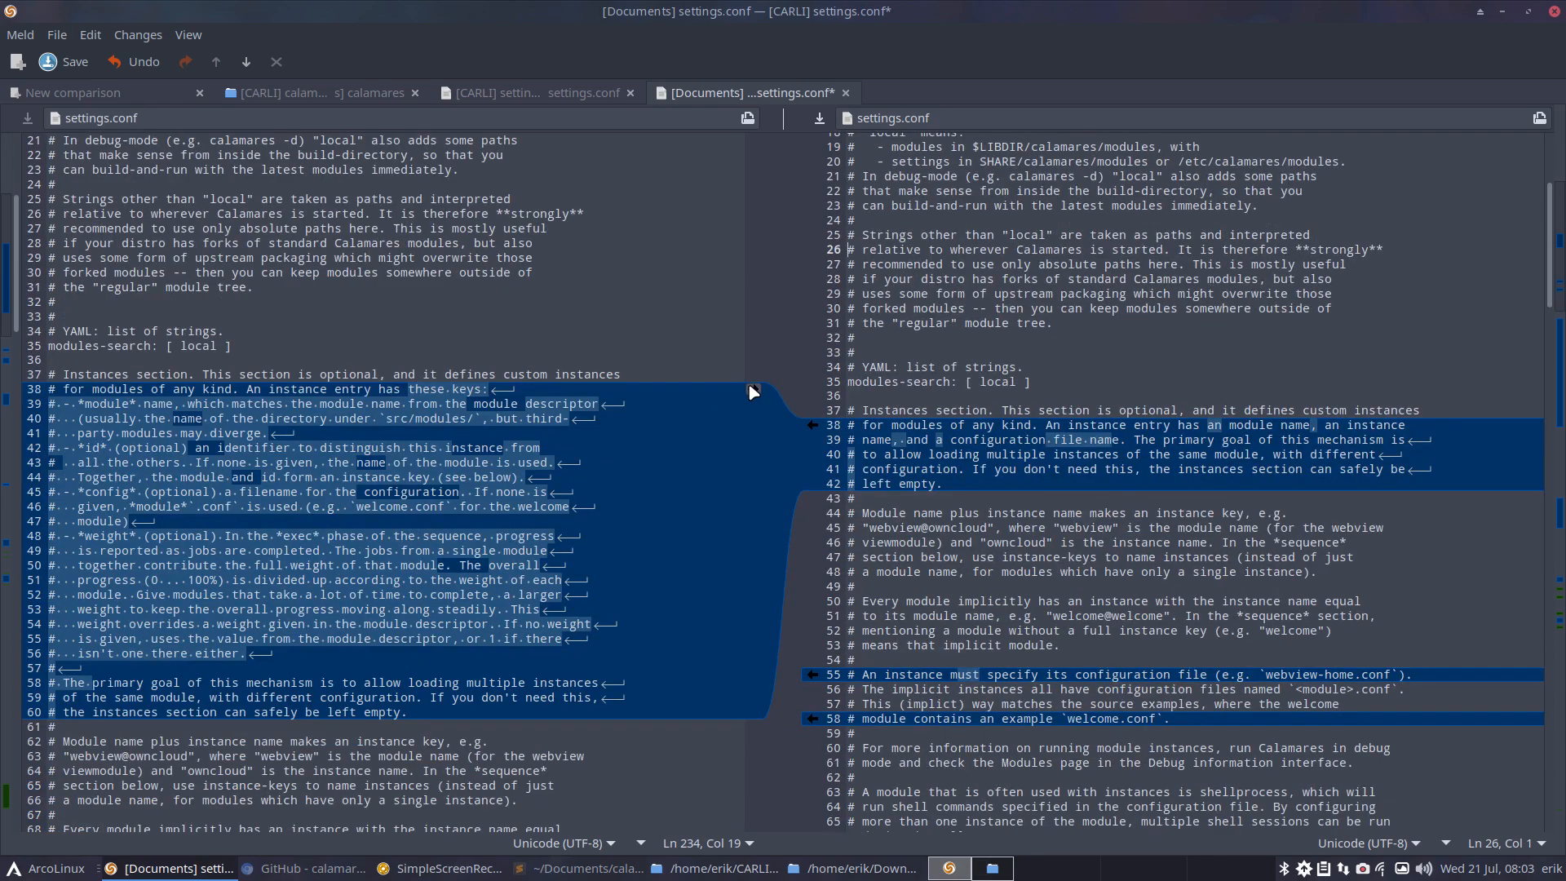
click(751, 393)
scroll(609, 515, down, 6)
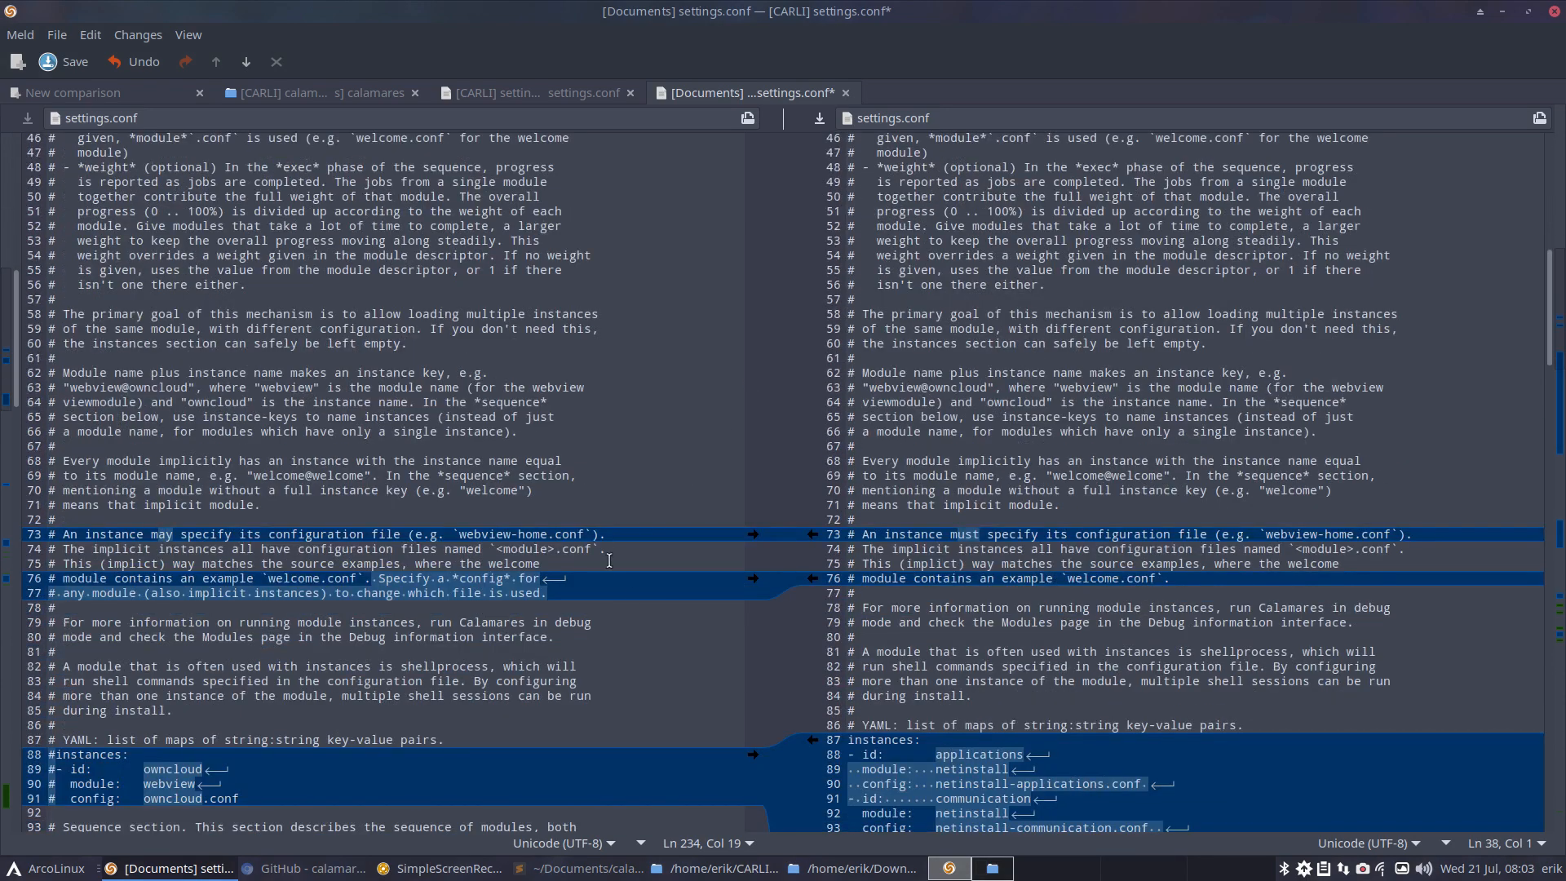
click(753, 534)
click(753, 578)
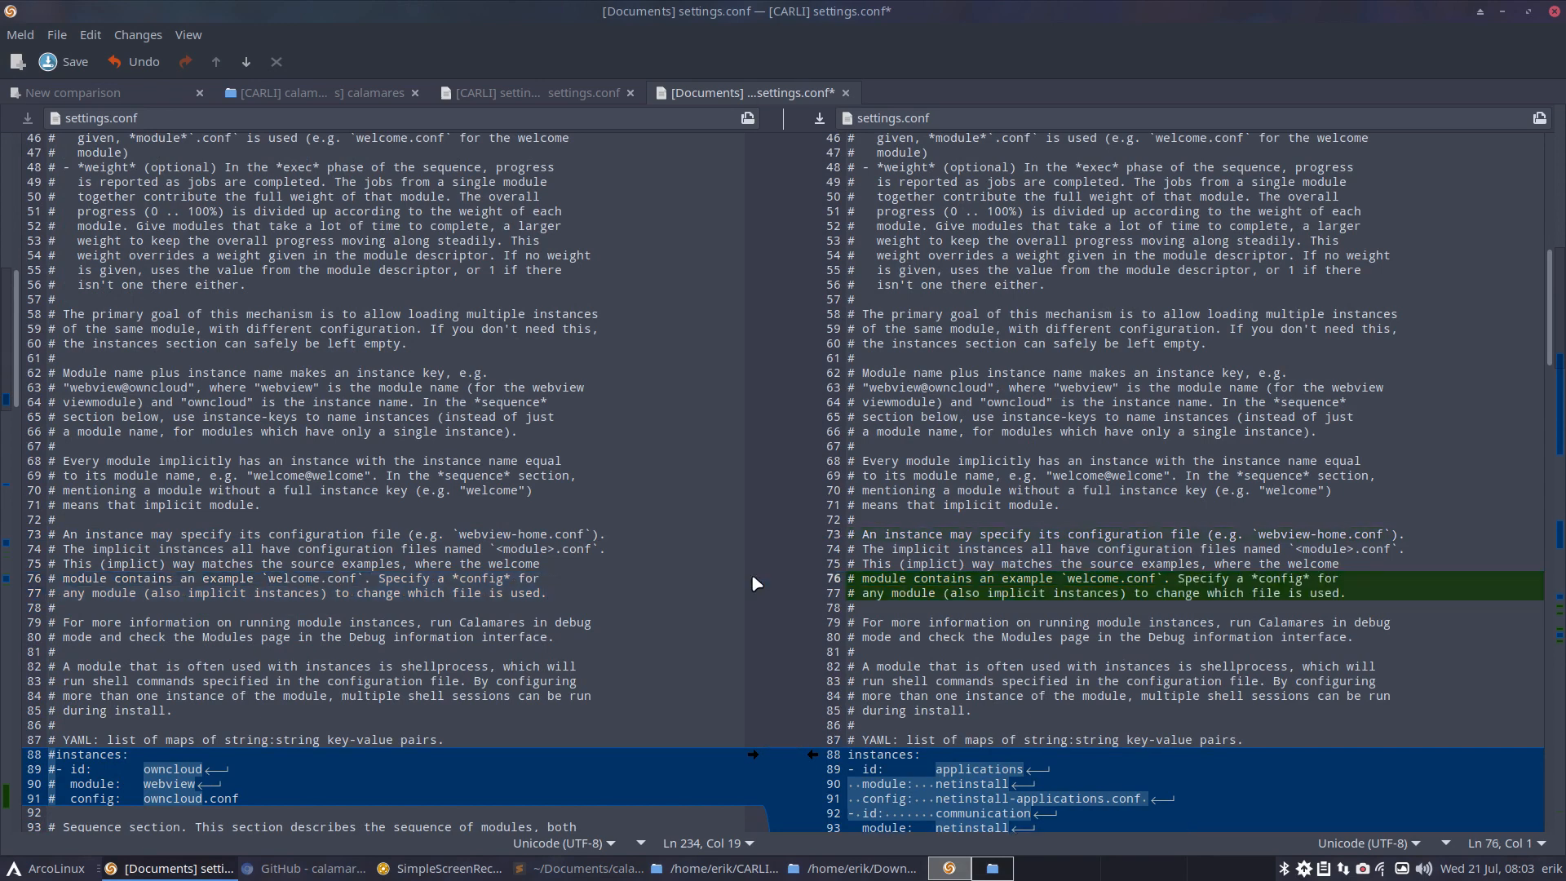
Review the differences in the instances and sequence sections, including the netinstall entries, luksbootkeyfile and the shellprocess modules
scroll(758, 571, down, 6)
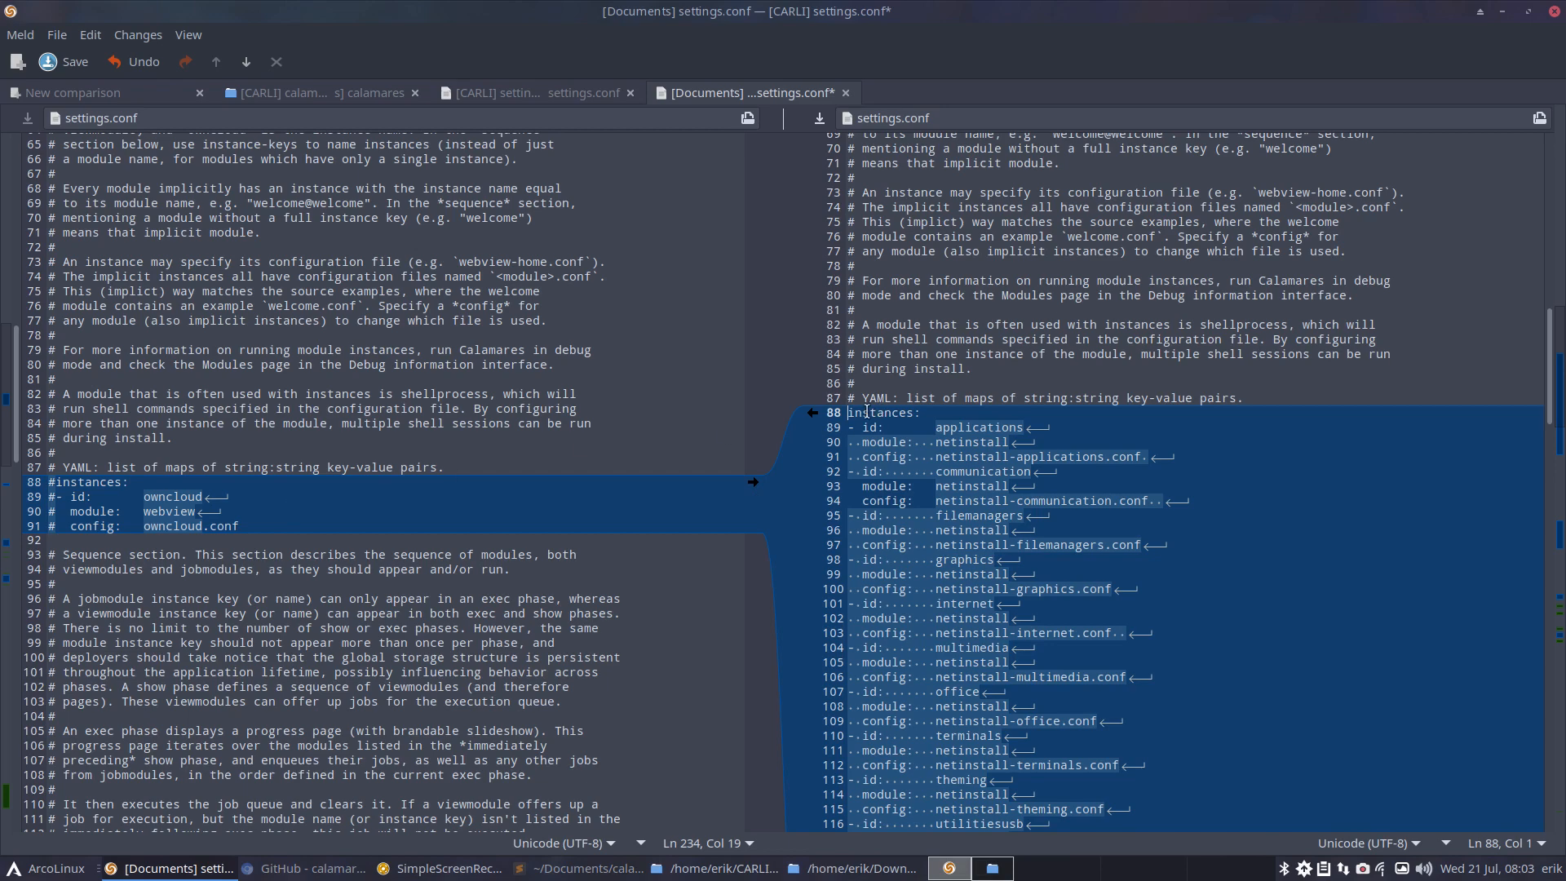
scroll(878, 453, down, 2)
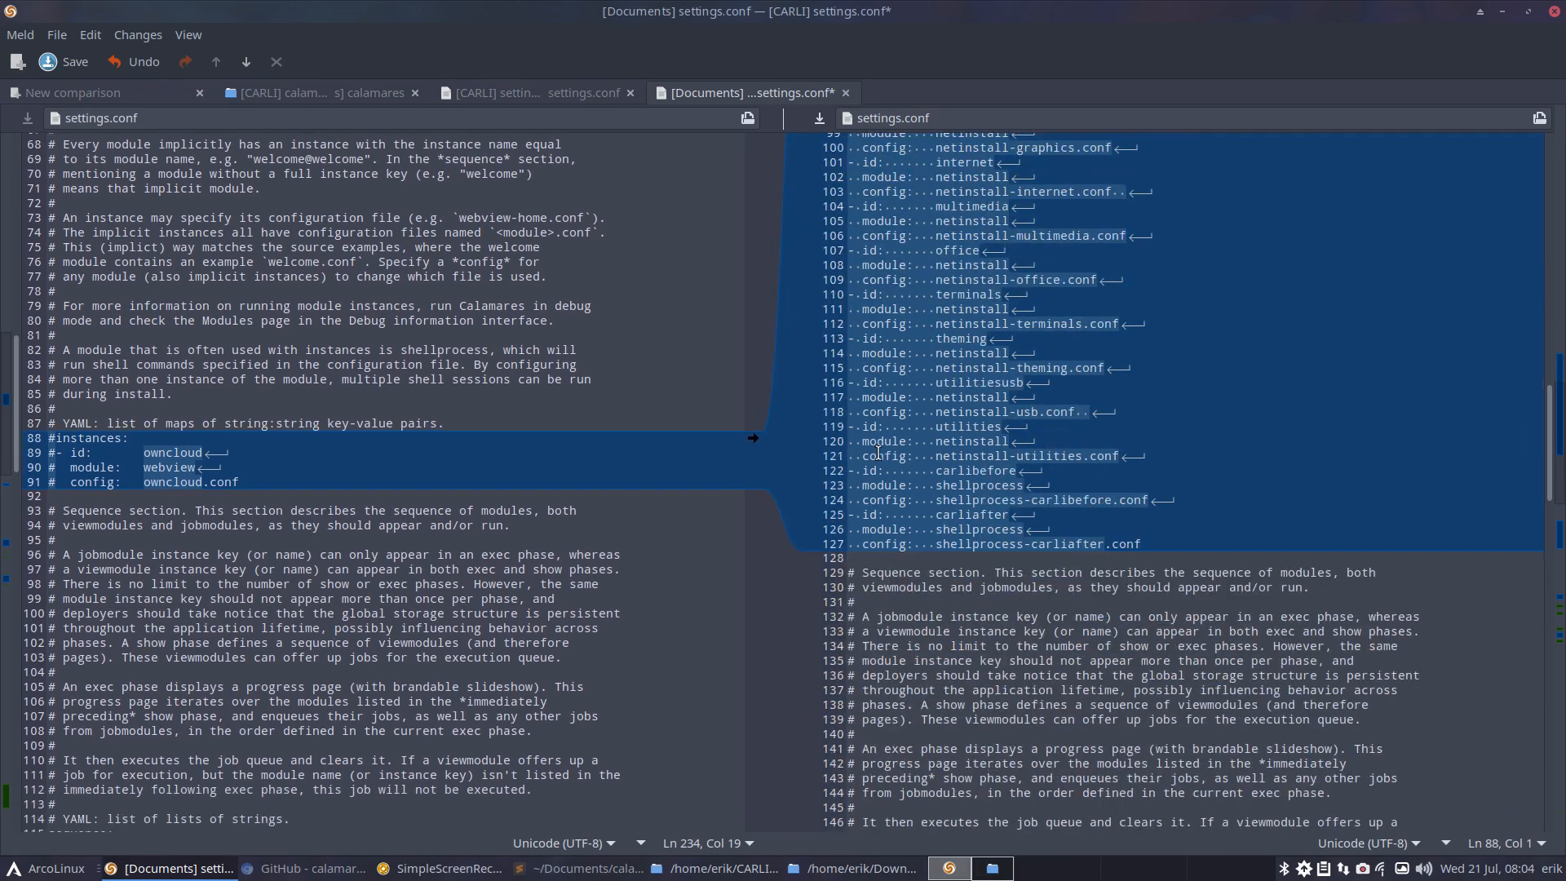
scroll(878, 453, down, 8)
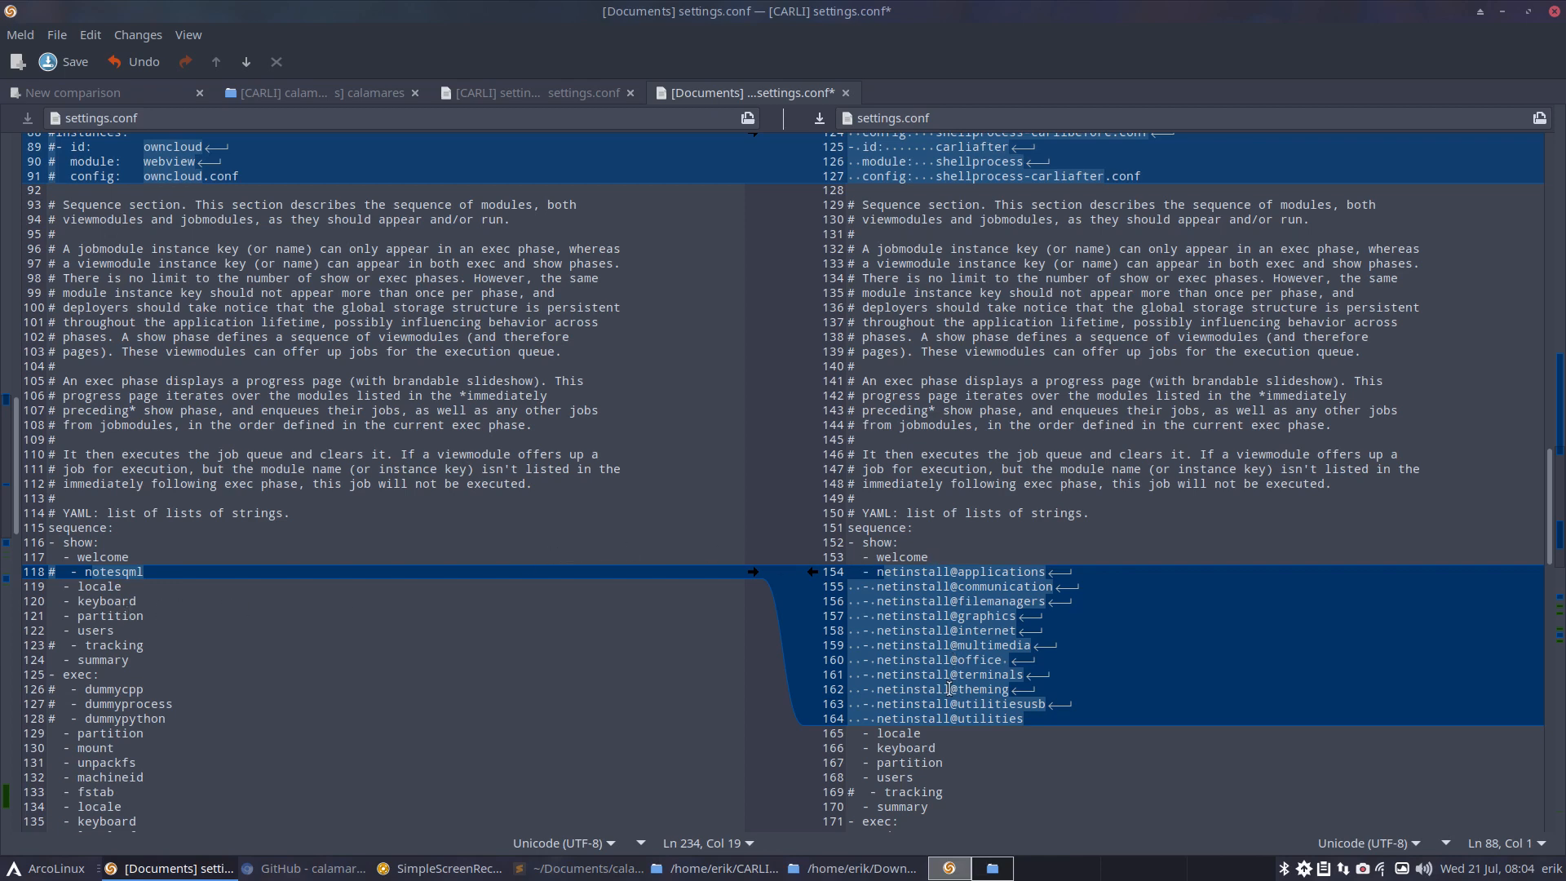
scroll(946, 669, down, 8)
scroll(943, 636, down, 3)
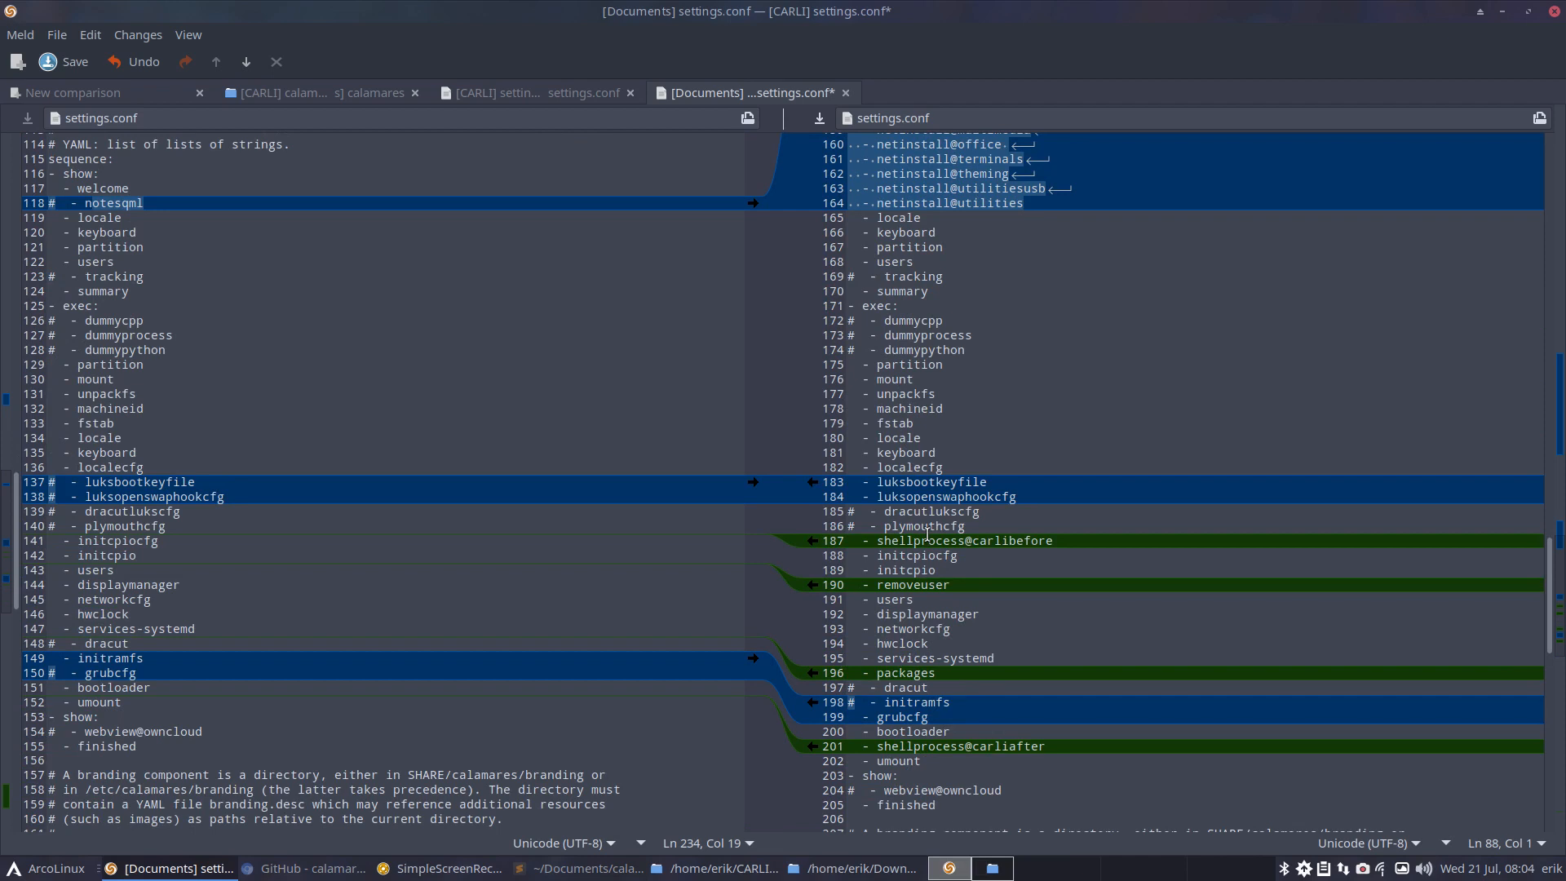
double_click(931, 481)
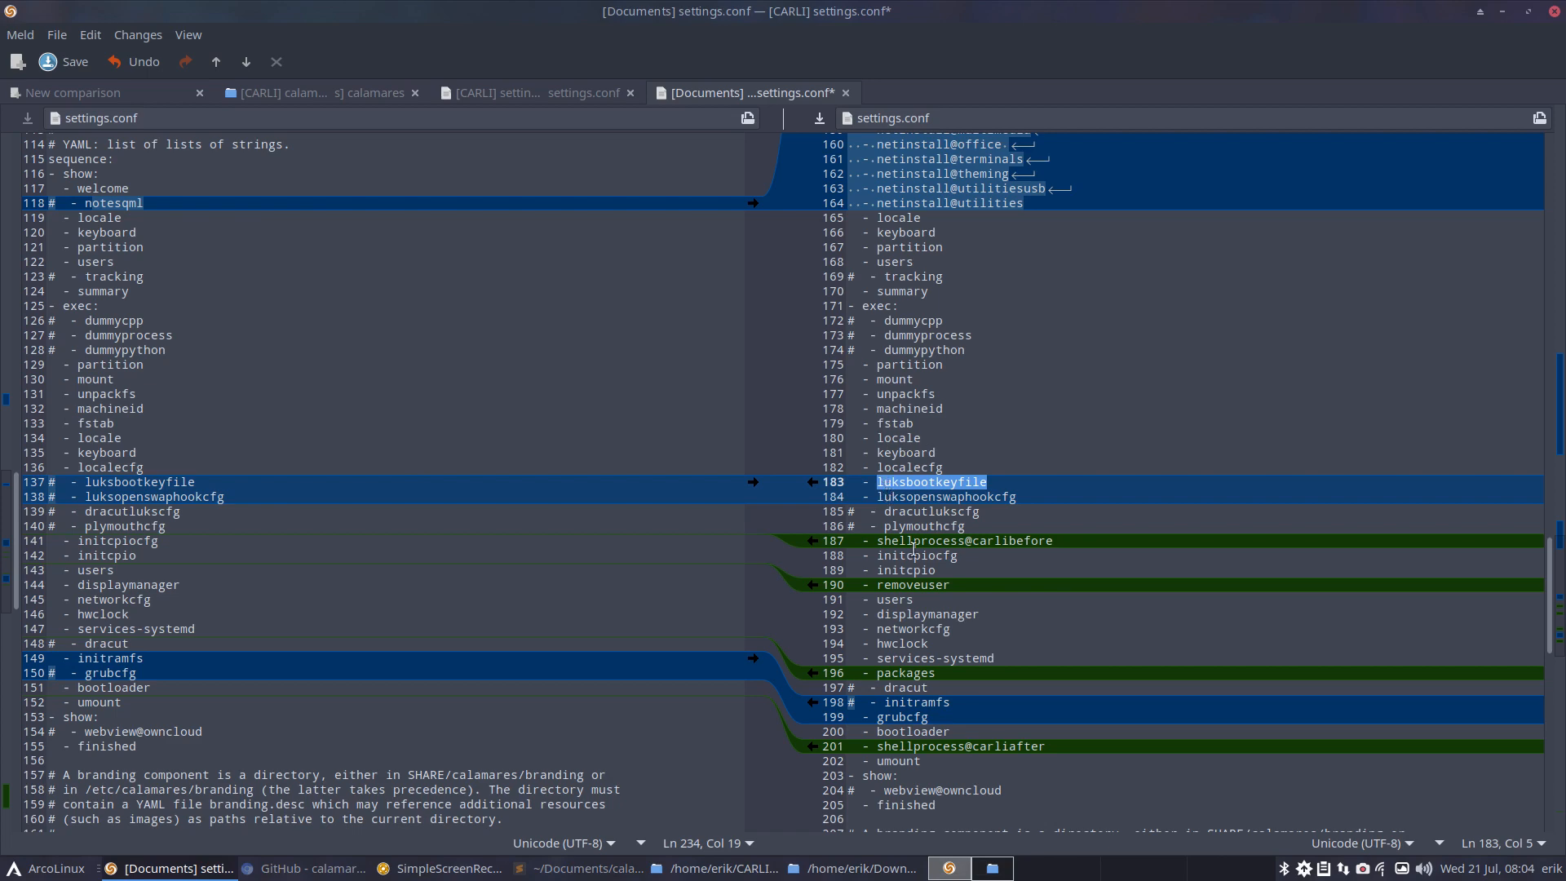
scroll(925, 591, down, 5)
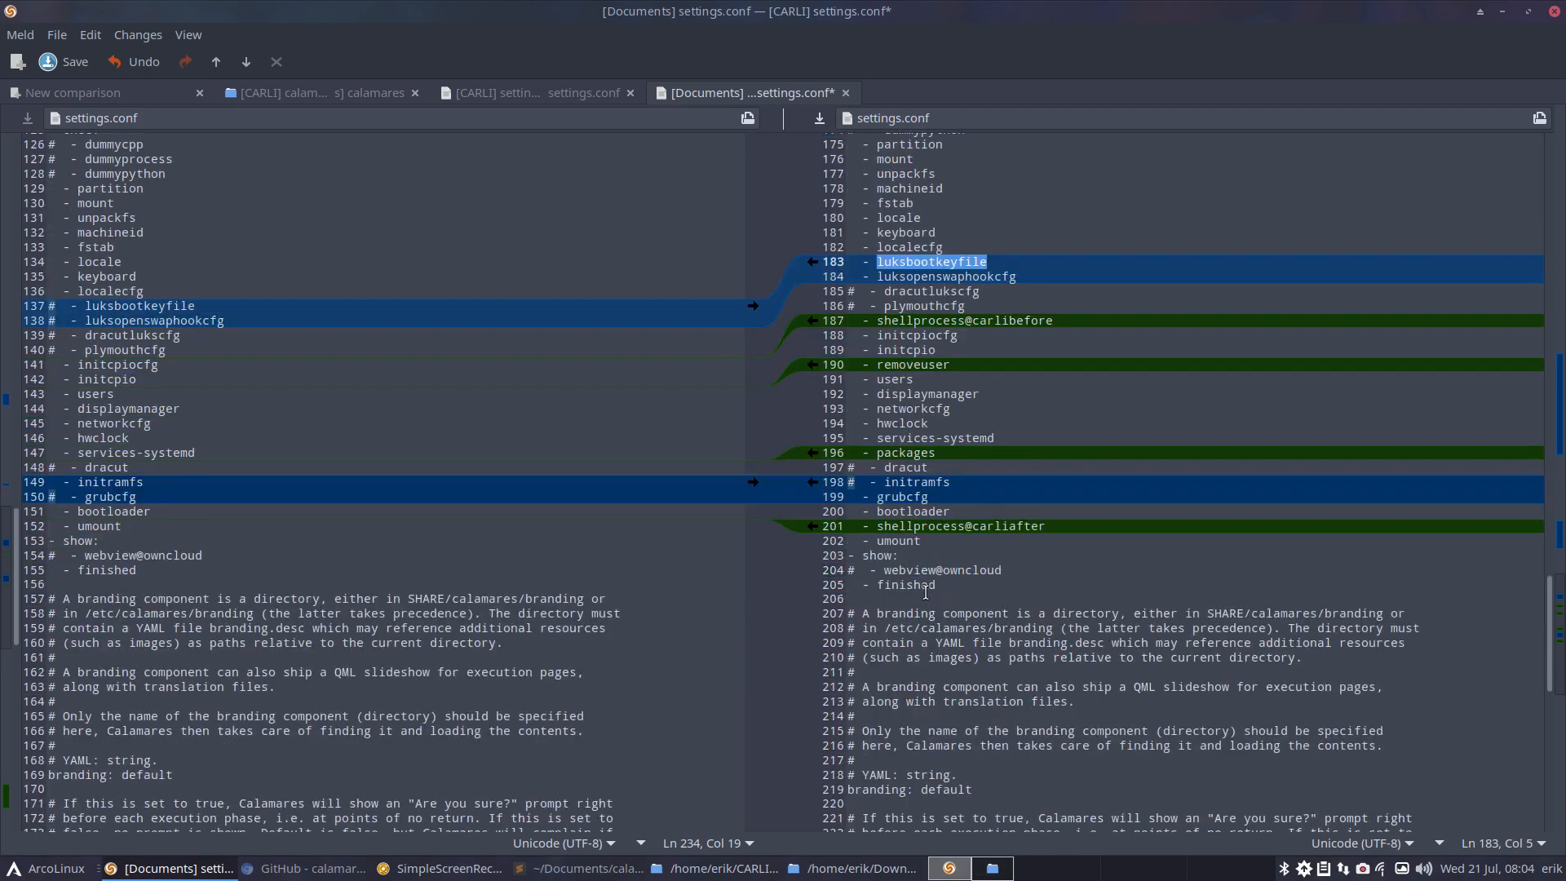
Copy the upstream hide-back-and-next-during-exec block into the CARLI settings.conf and close the comparison, saving the CARLI file
scroll(925, 592, down, 8)
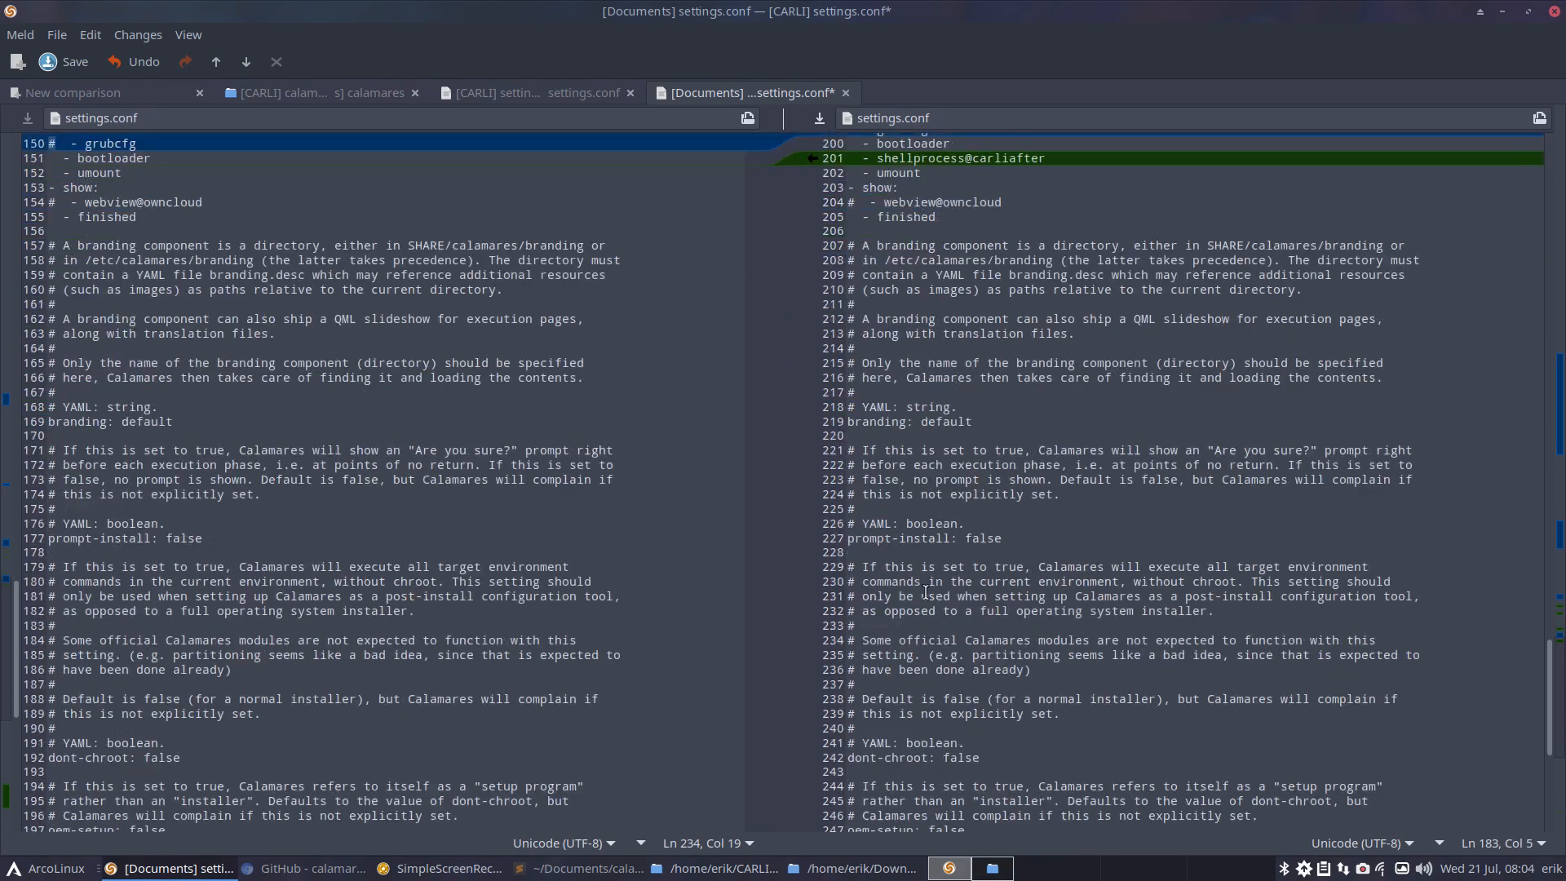
scroll(925, 592, down, 10)
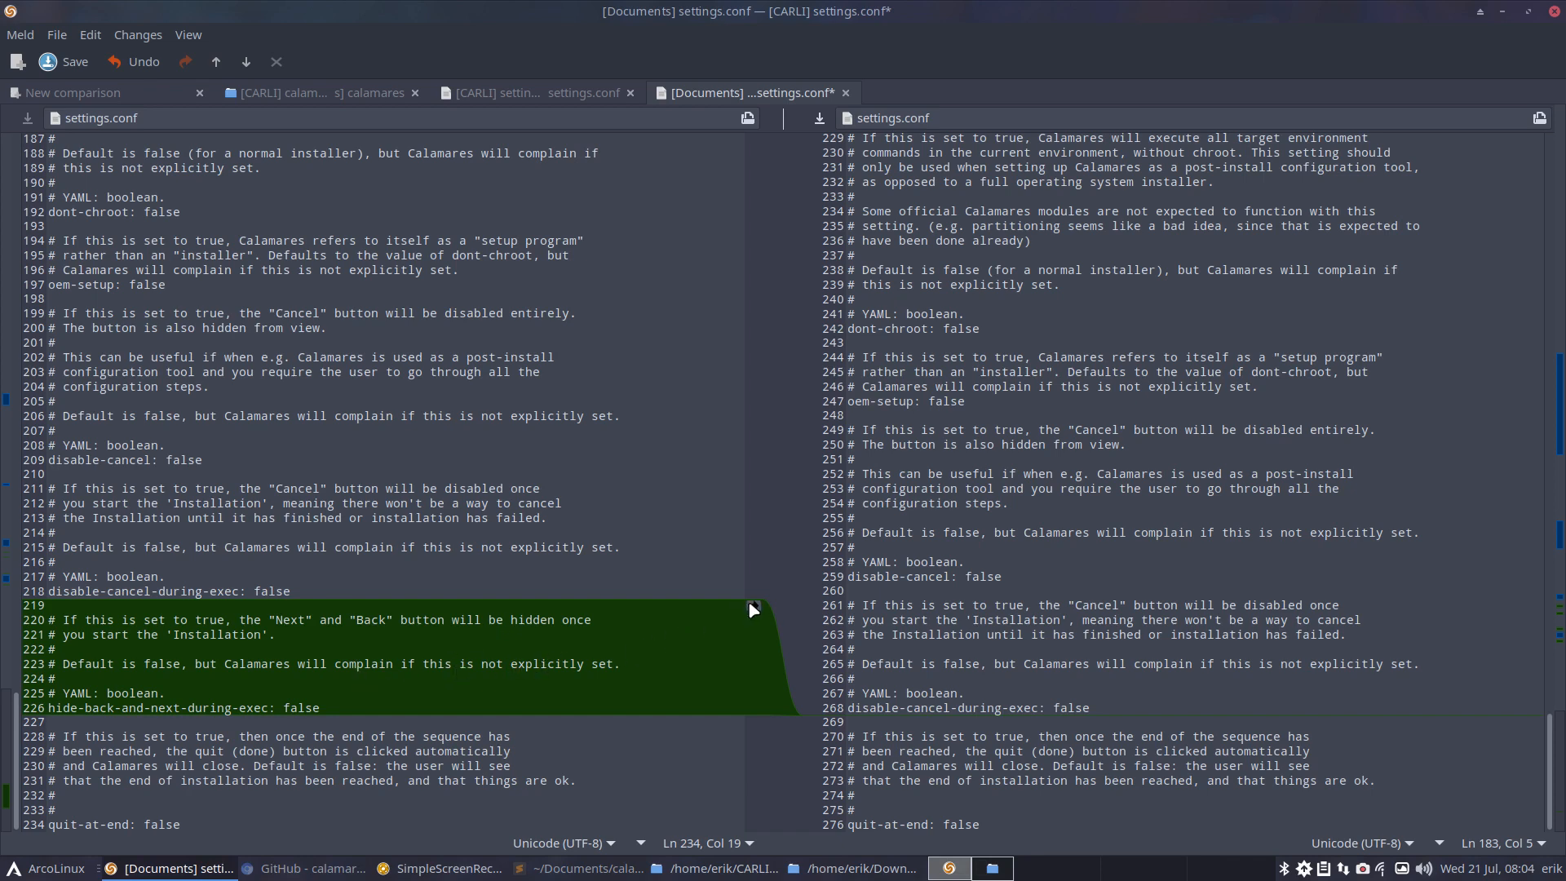
click(751, 607)
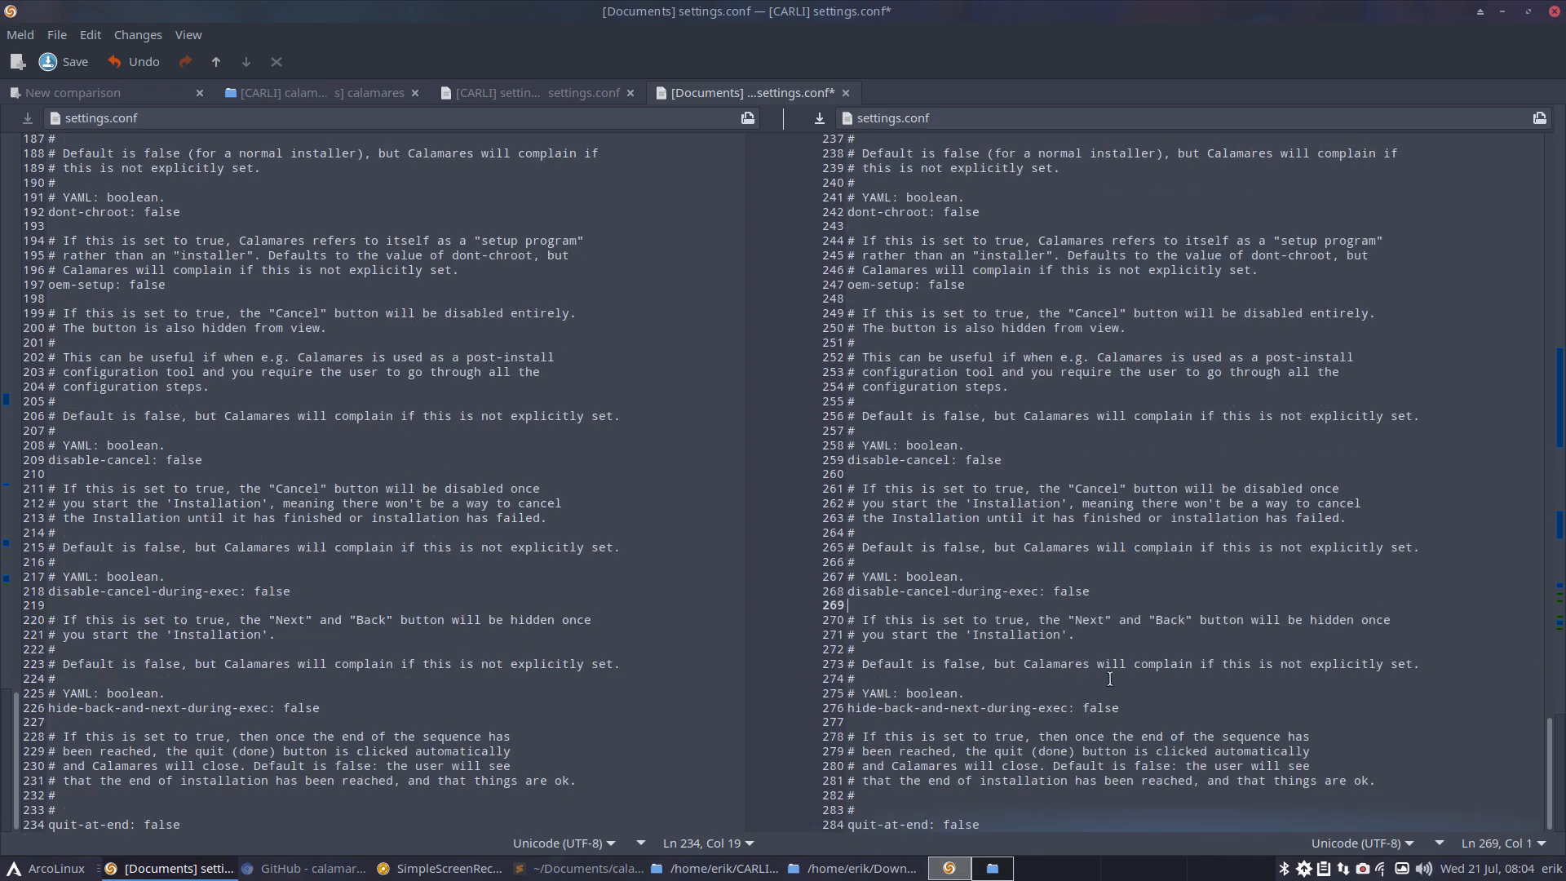
double_click(1105, 707)
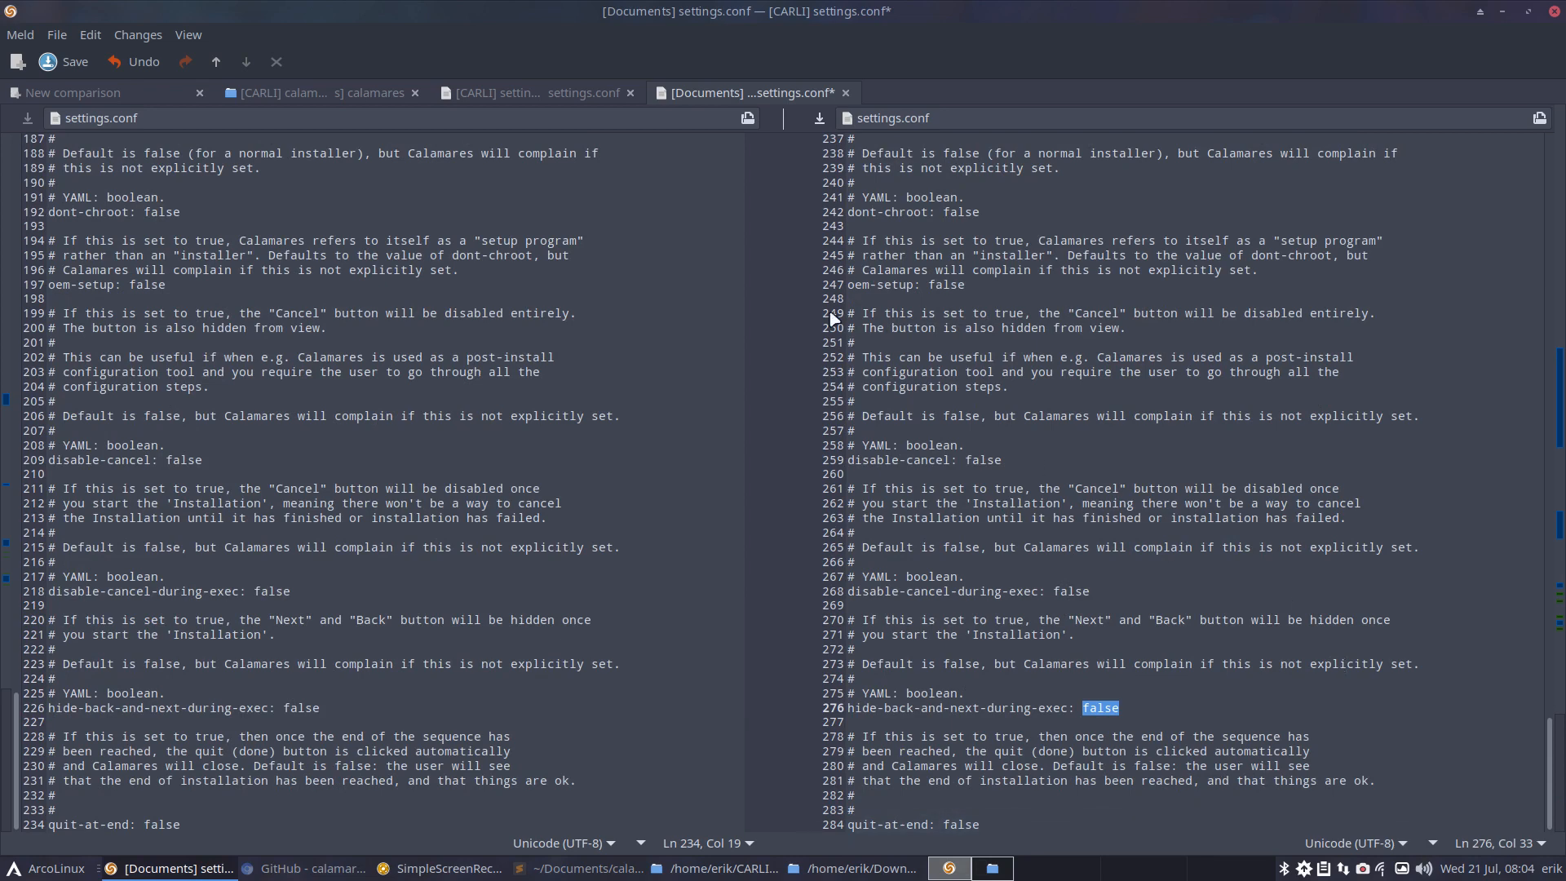
click(845, 93)
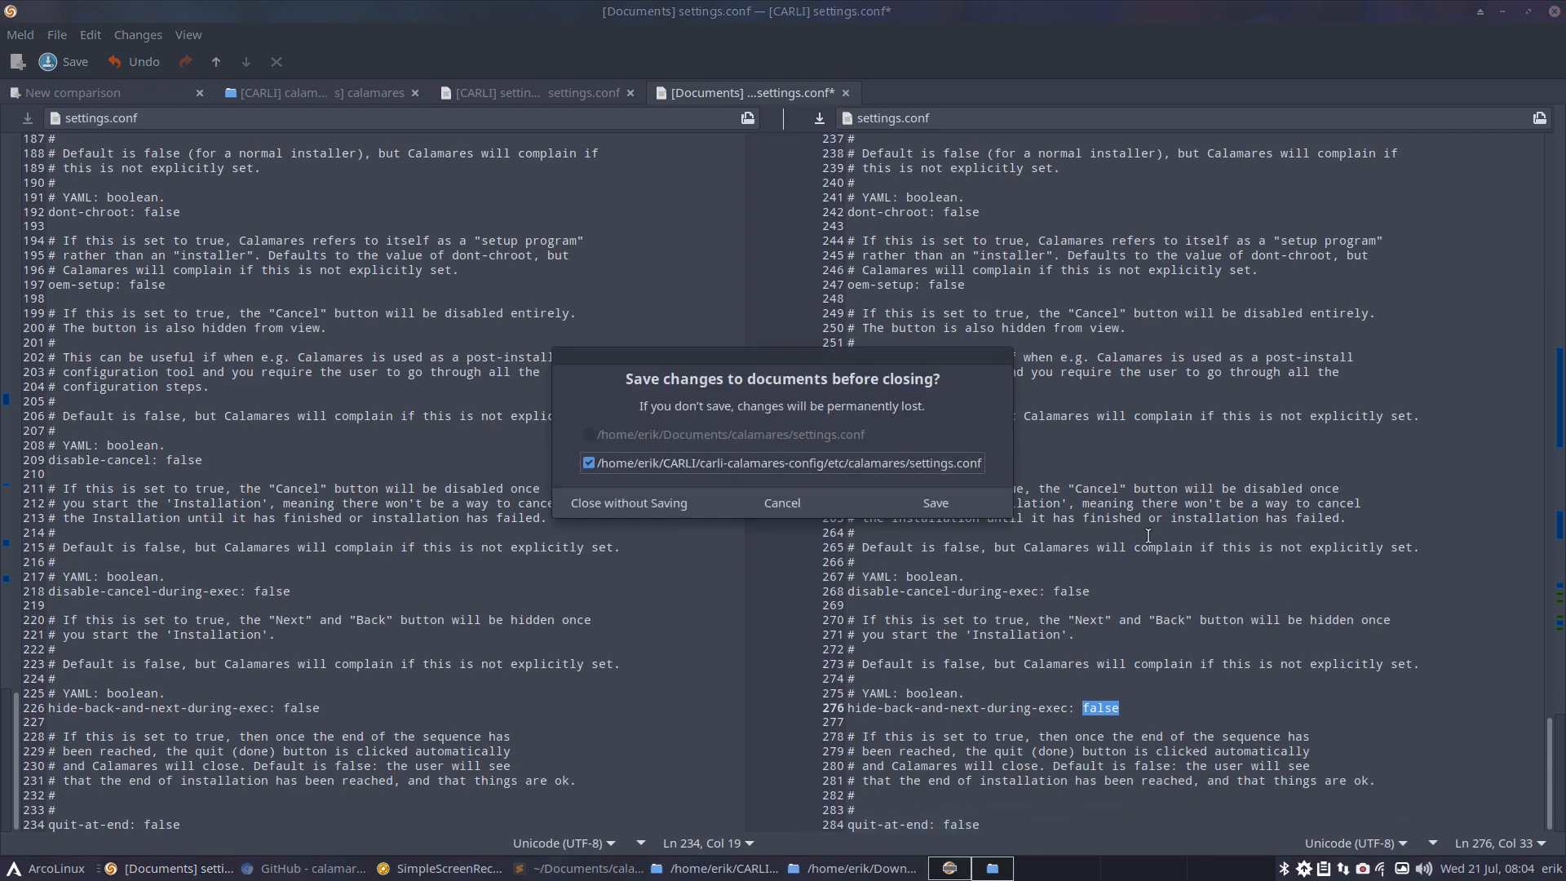
click(956, 511)
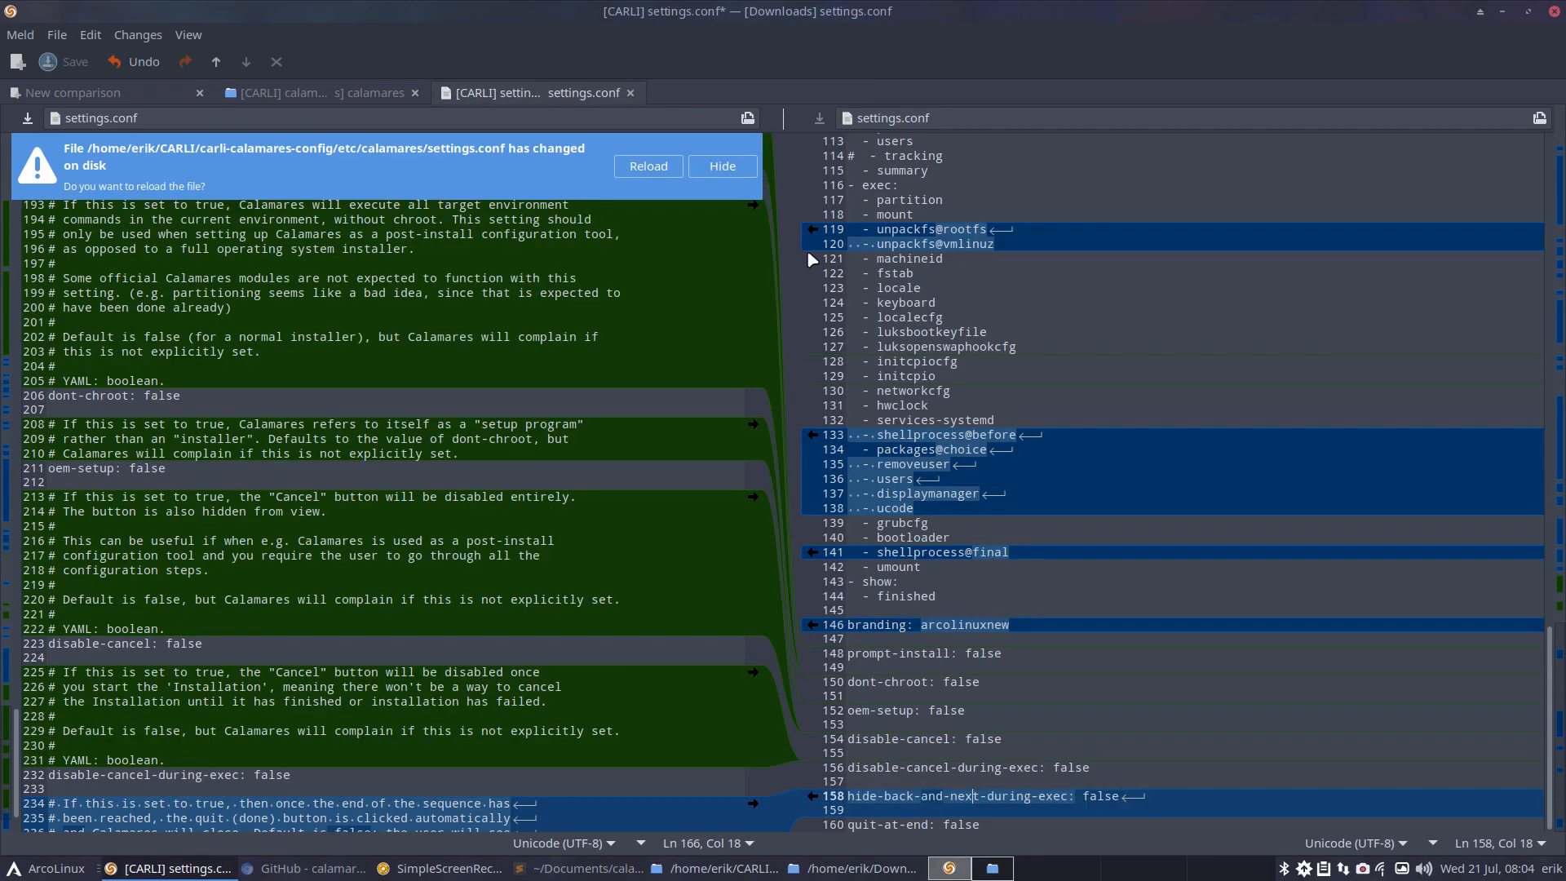
click(630, 93)
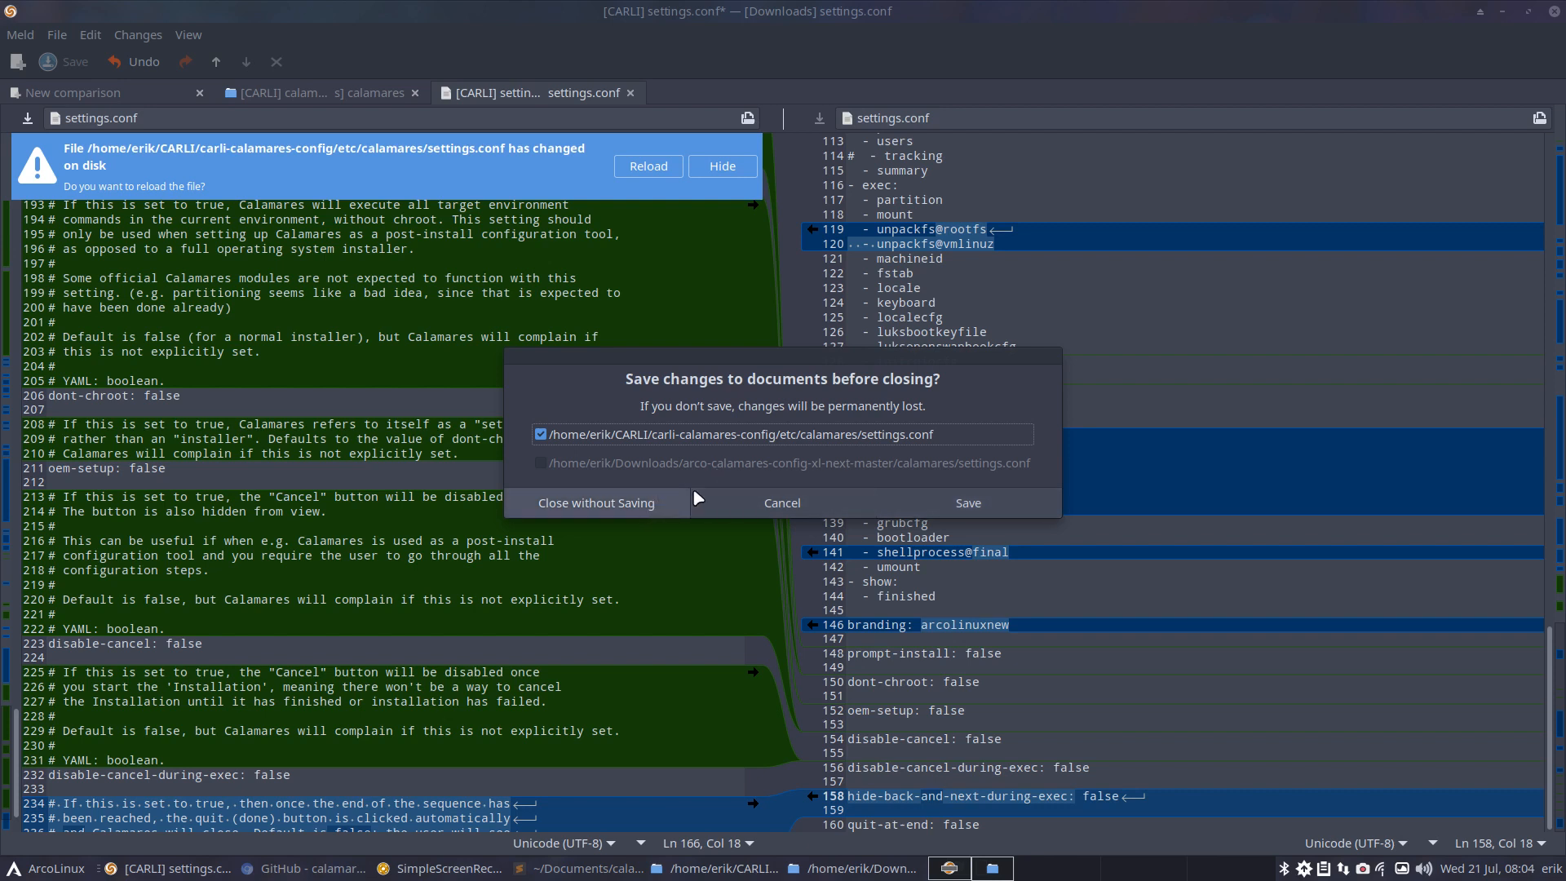
click(782, 504)
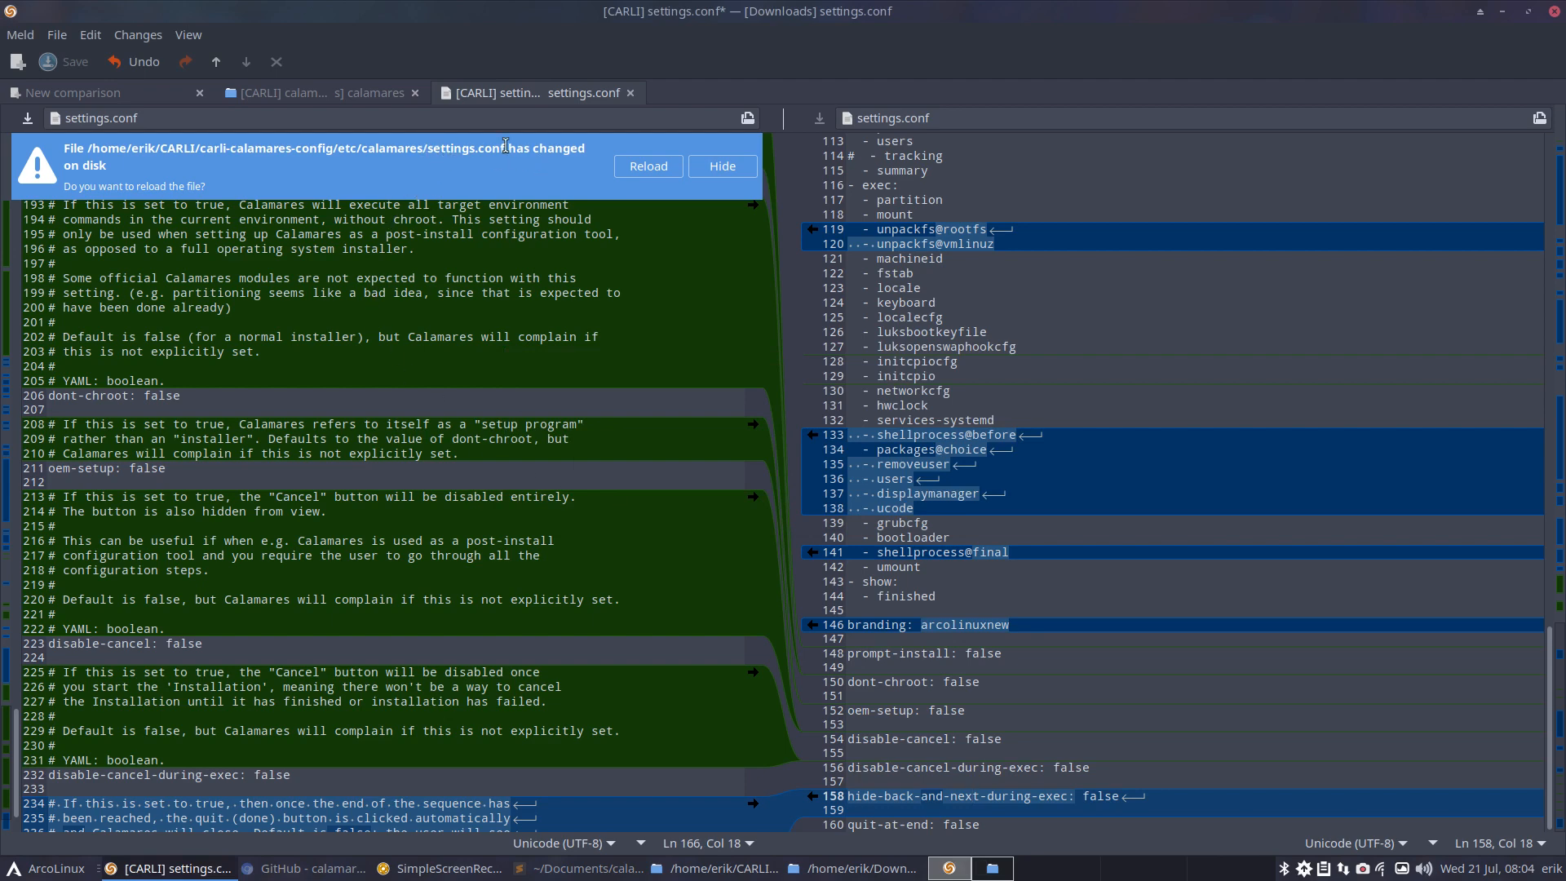
scroll(517, 515, down, 2)
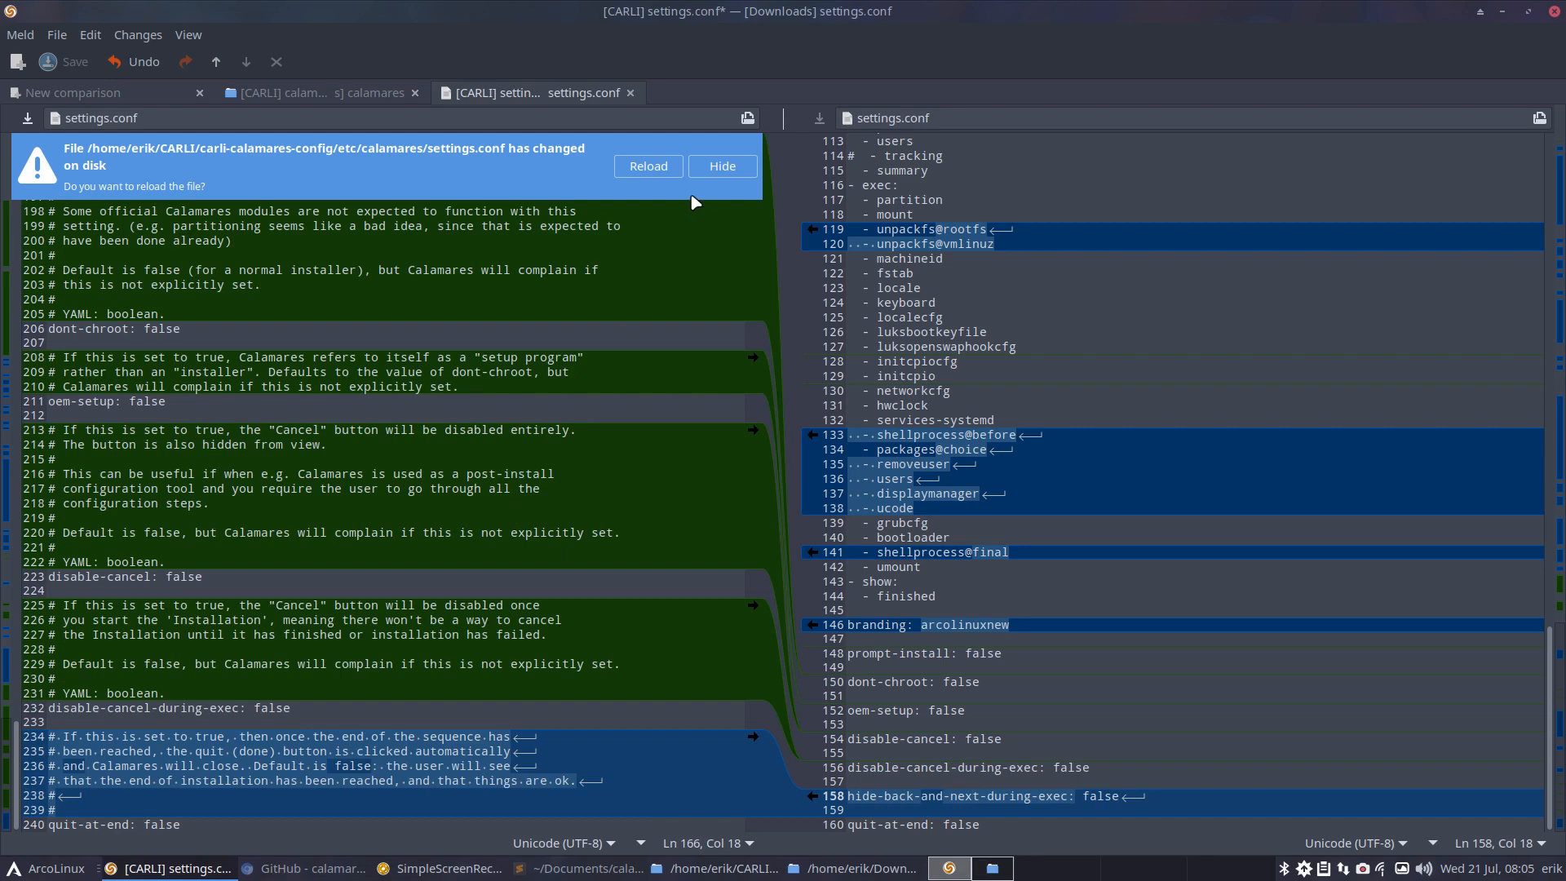
click(597, 377)
key(ctrl+s)
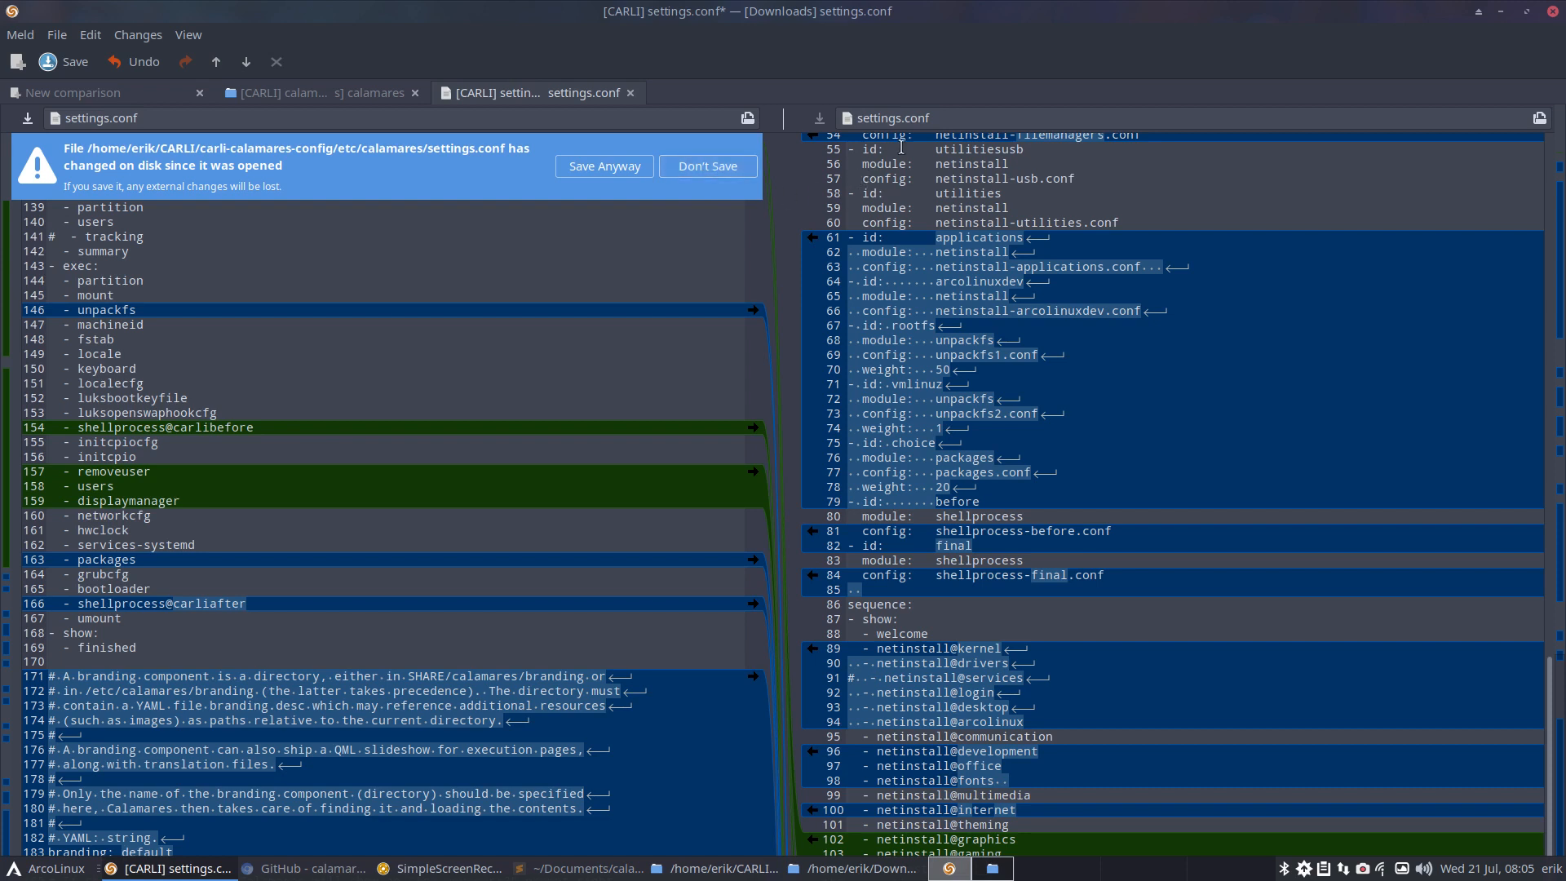
click(913, 120)
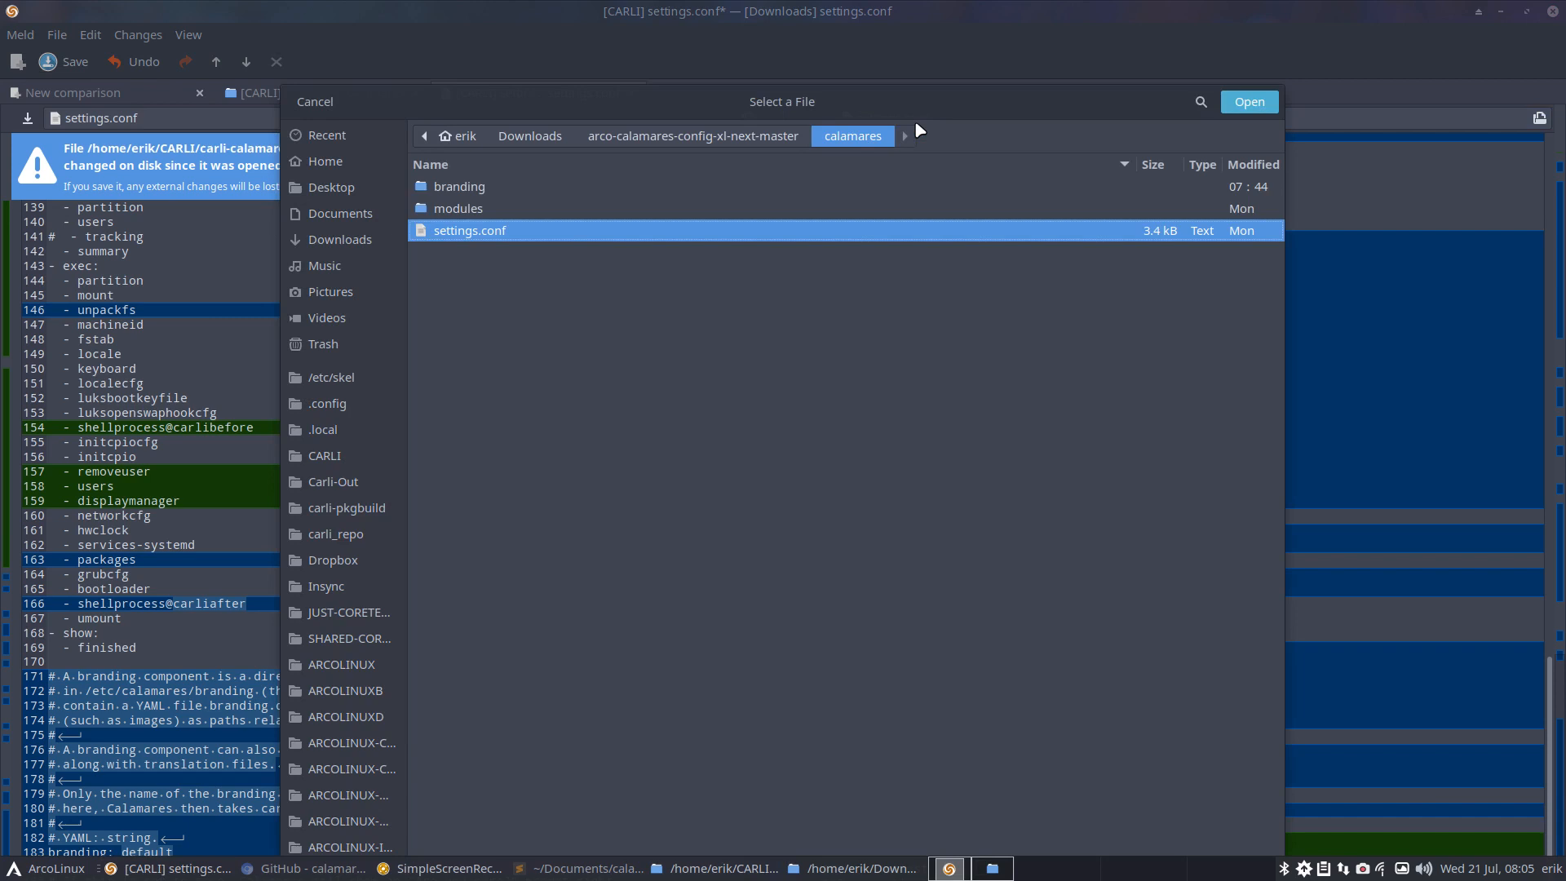
key(Return)
click(534, 300)
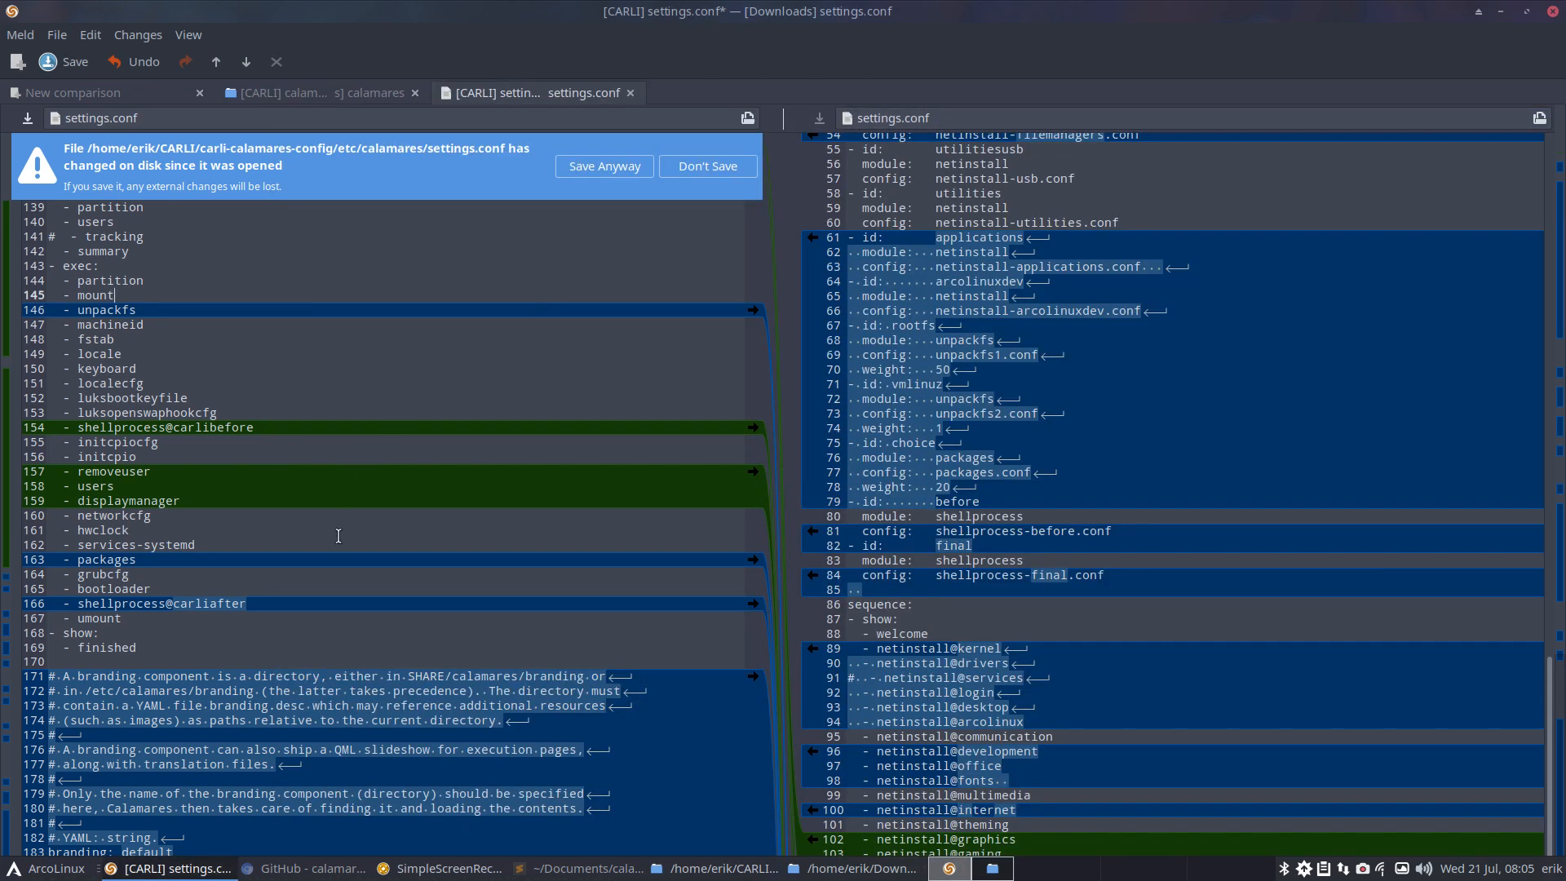
scroll(339, 536, up, 6)
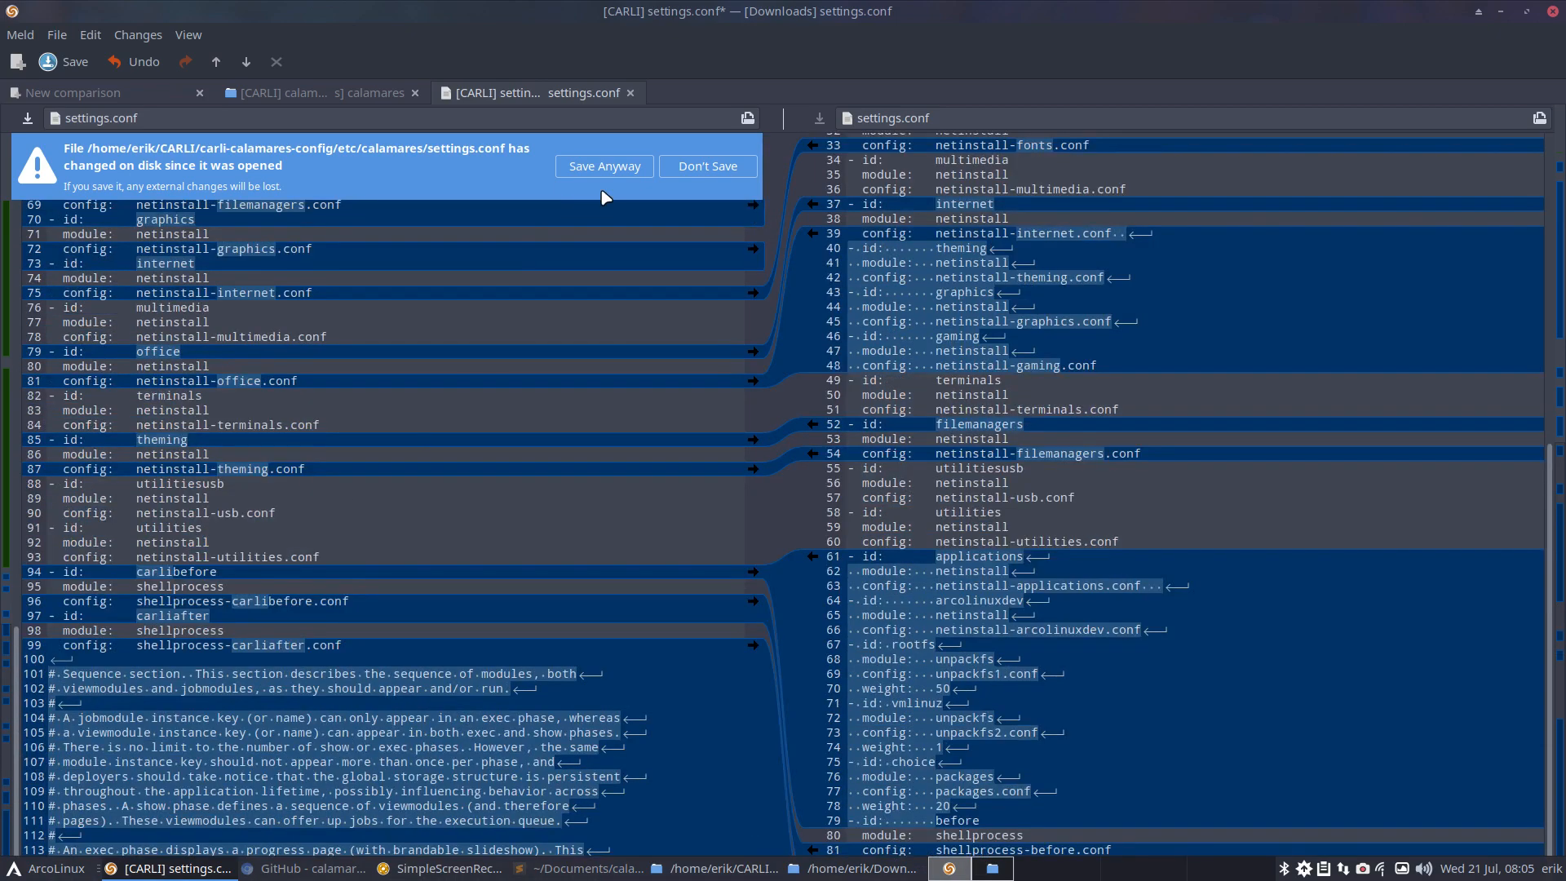
click(693, 171)
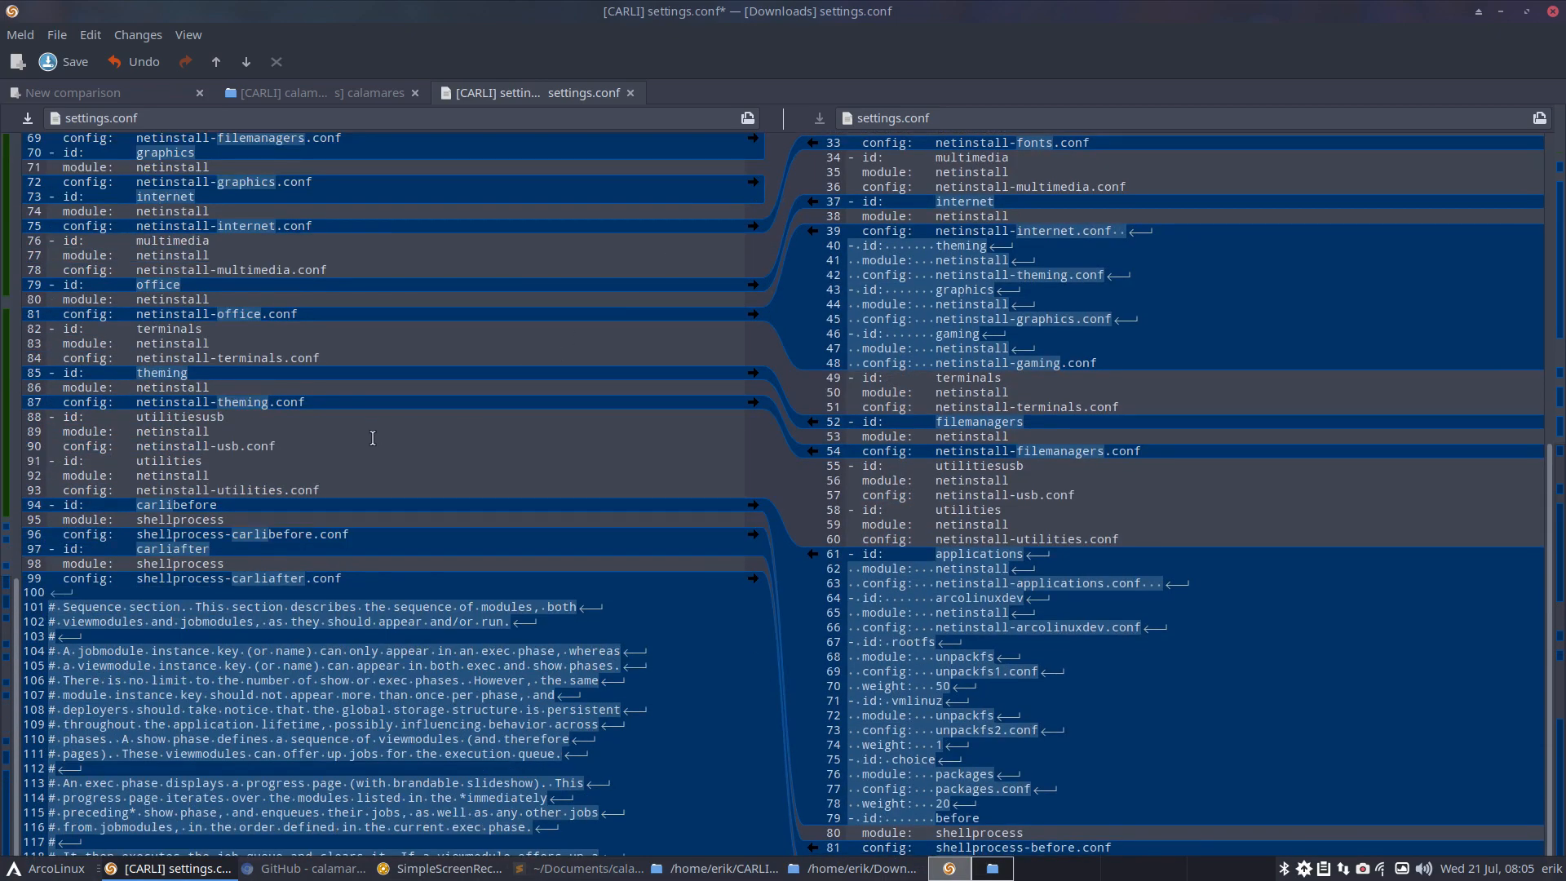
Look over the outdated CARLI copy of settings.conf and reopen the recent comparison between the Documents and CARLI settings.conf files
scroll(368, 465, up, 5)
scroll(368, 466, up, 2)
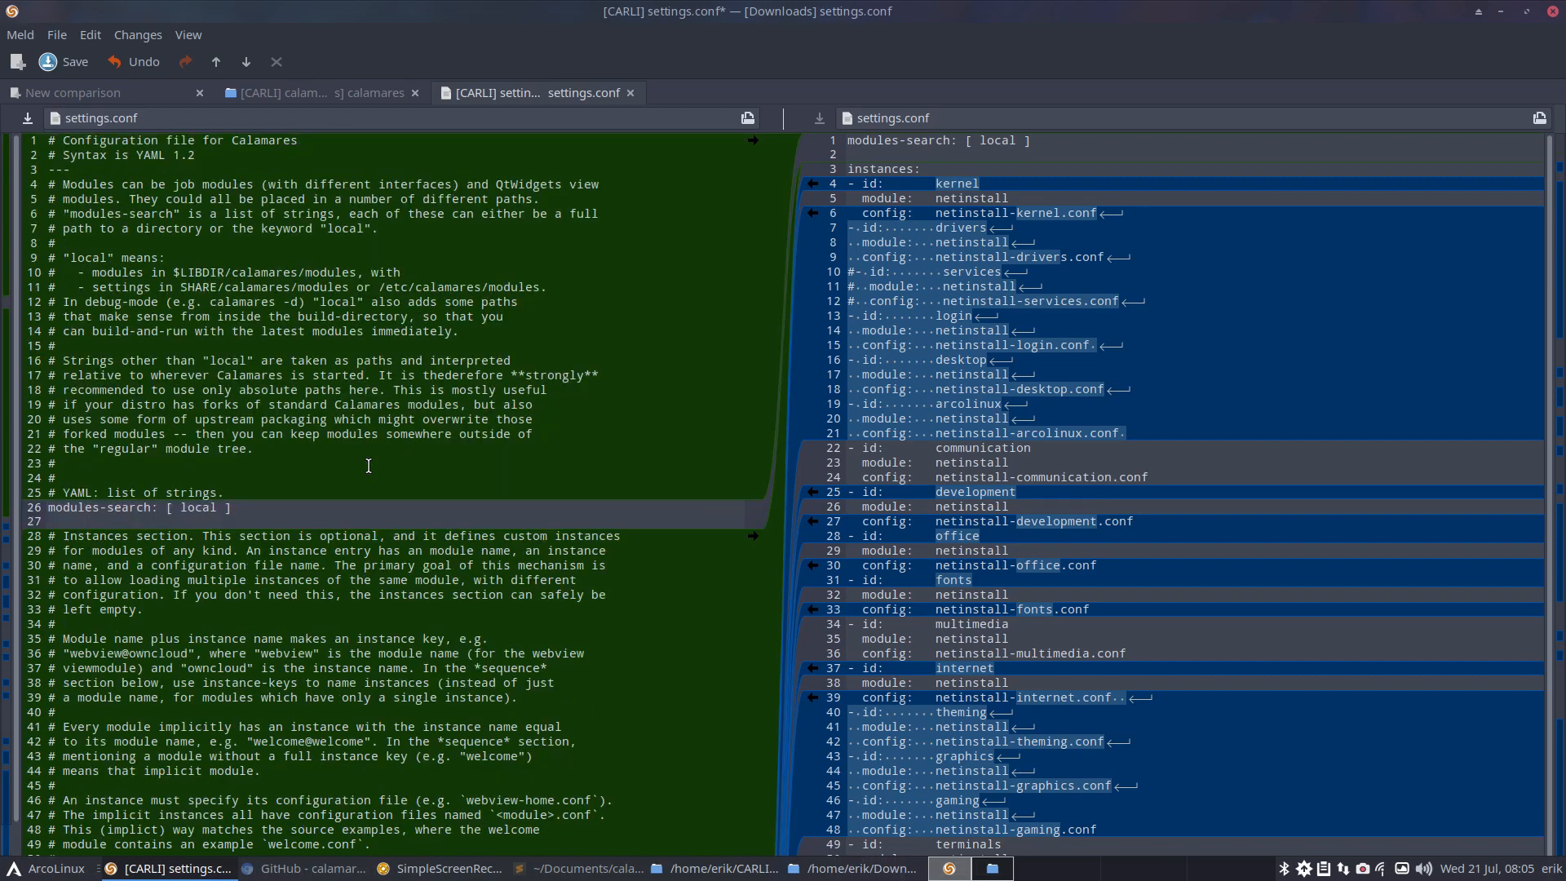
scroll(368, 469, down, 11)
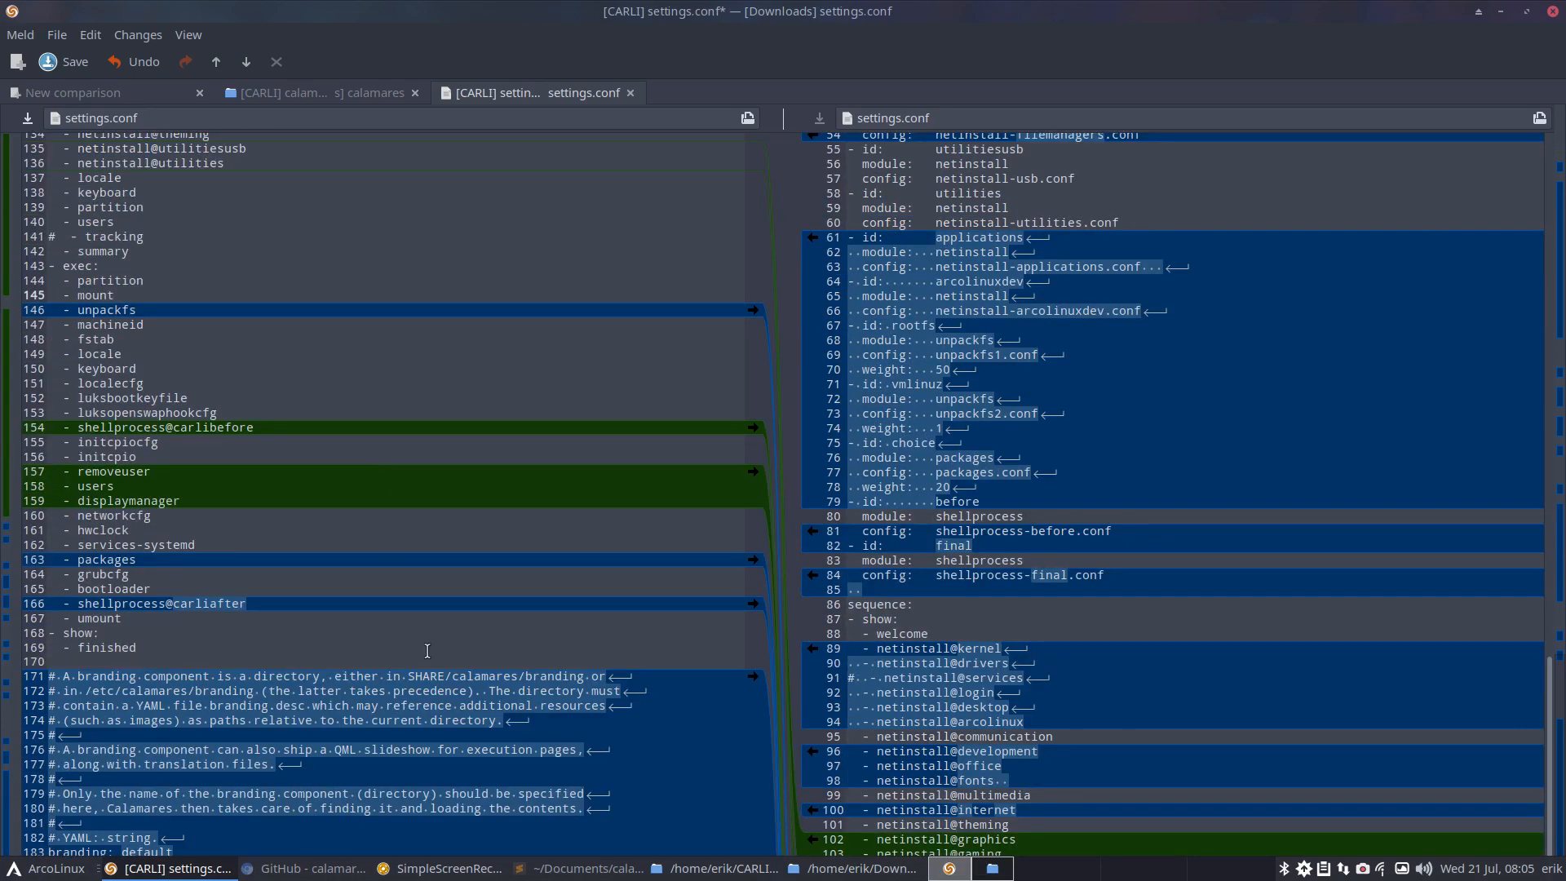
click(453, 797)
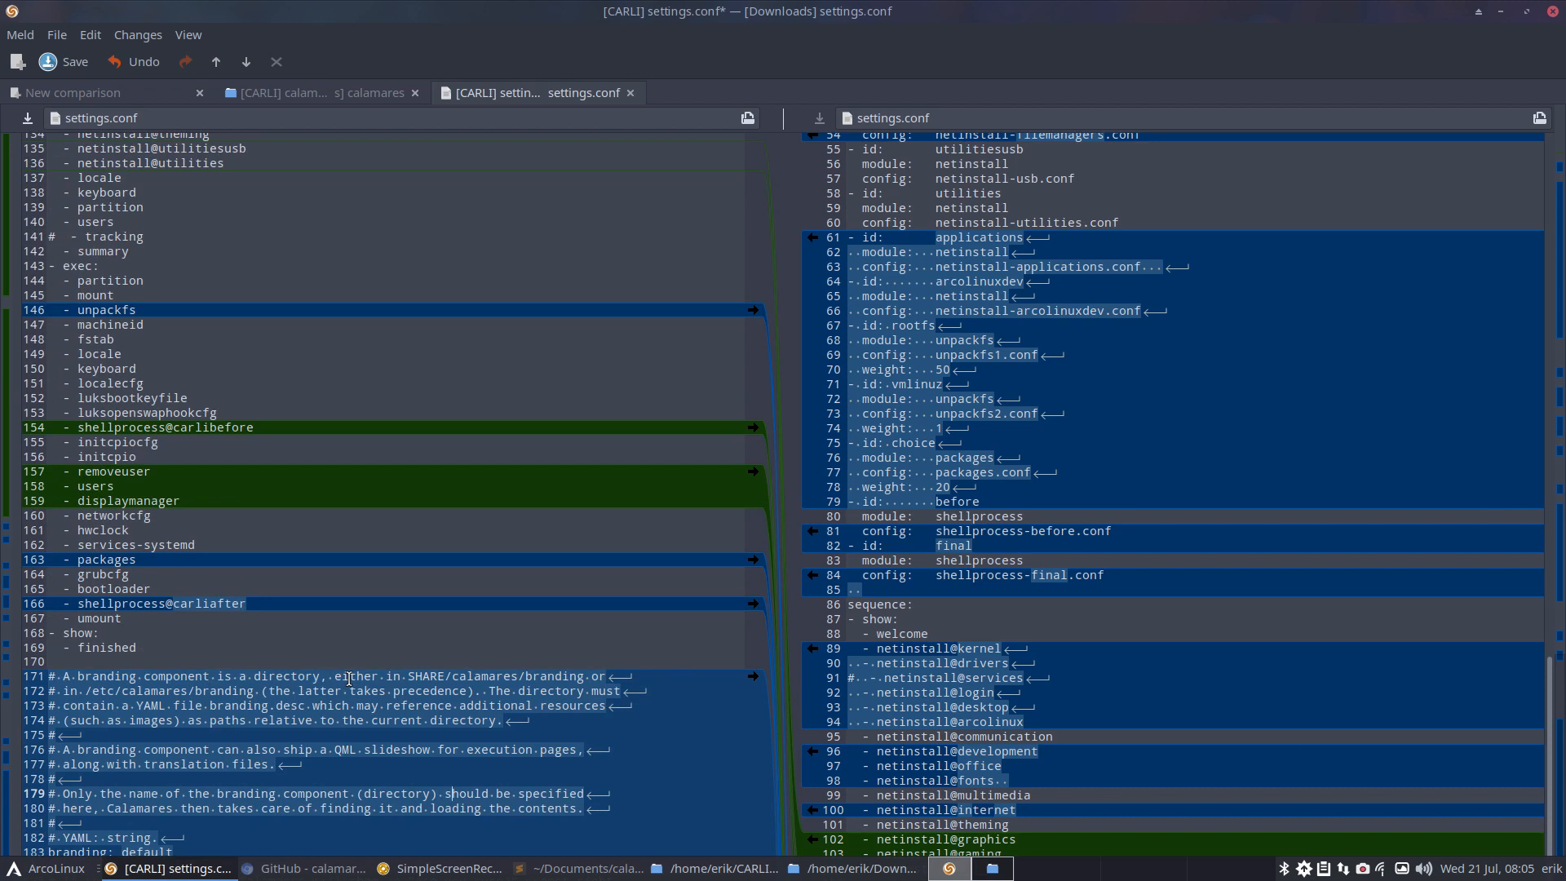
click(20, 34)
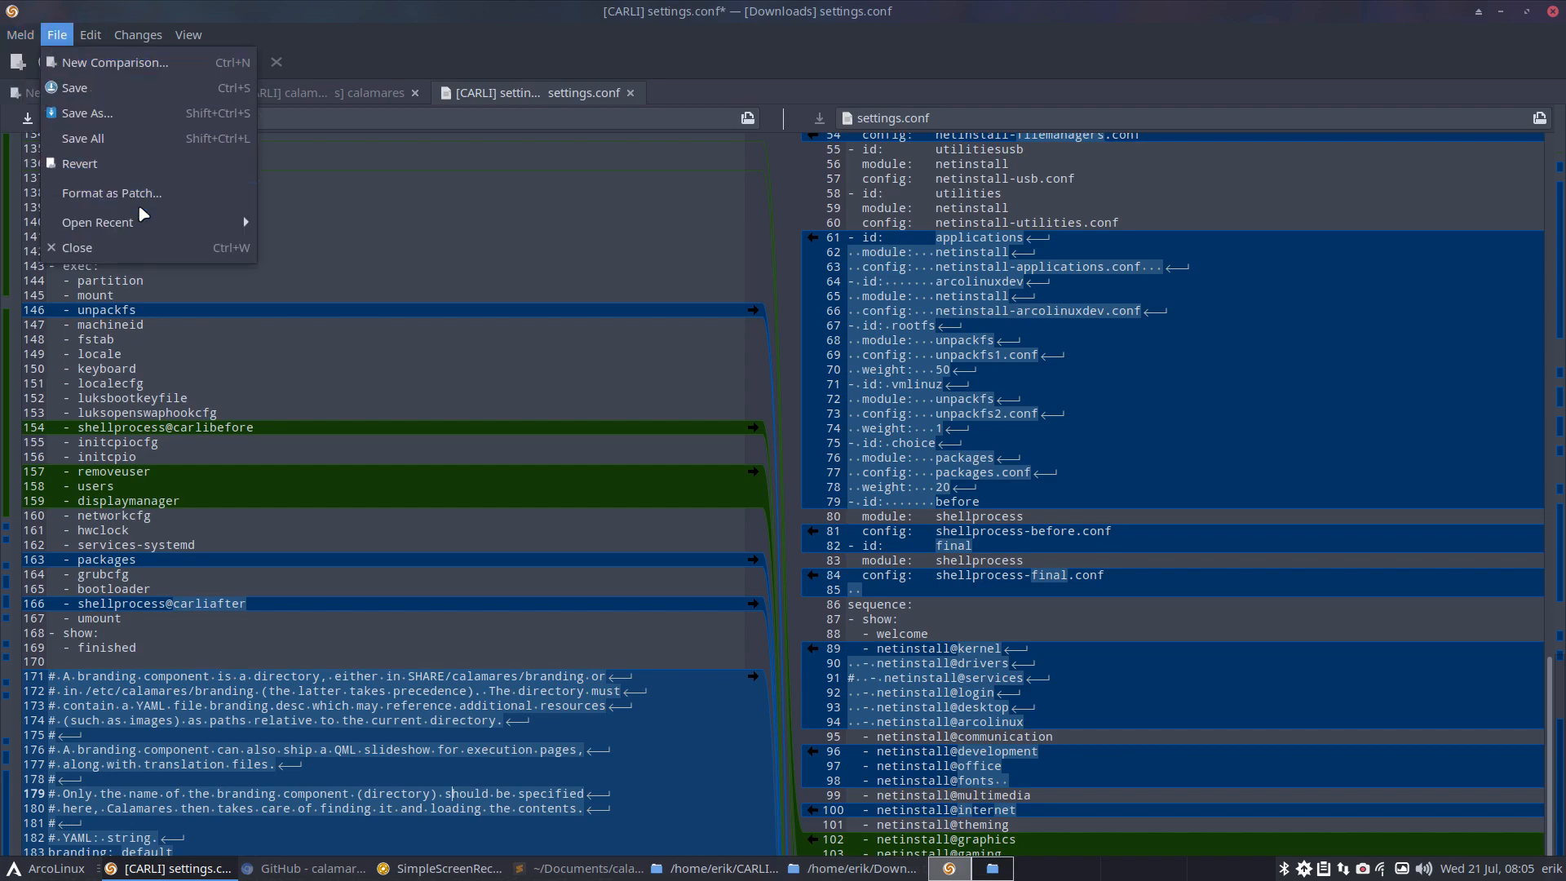
mouse_move(232, 223)
click(381, 223)
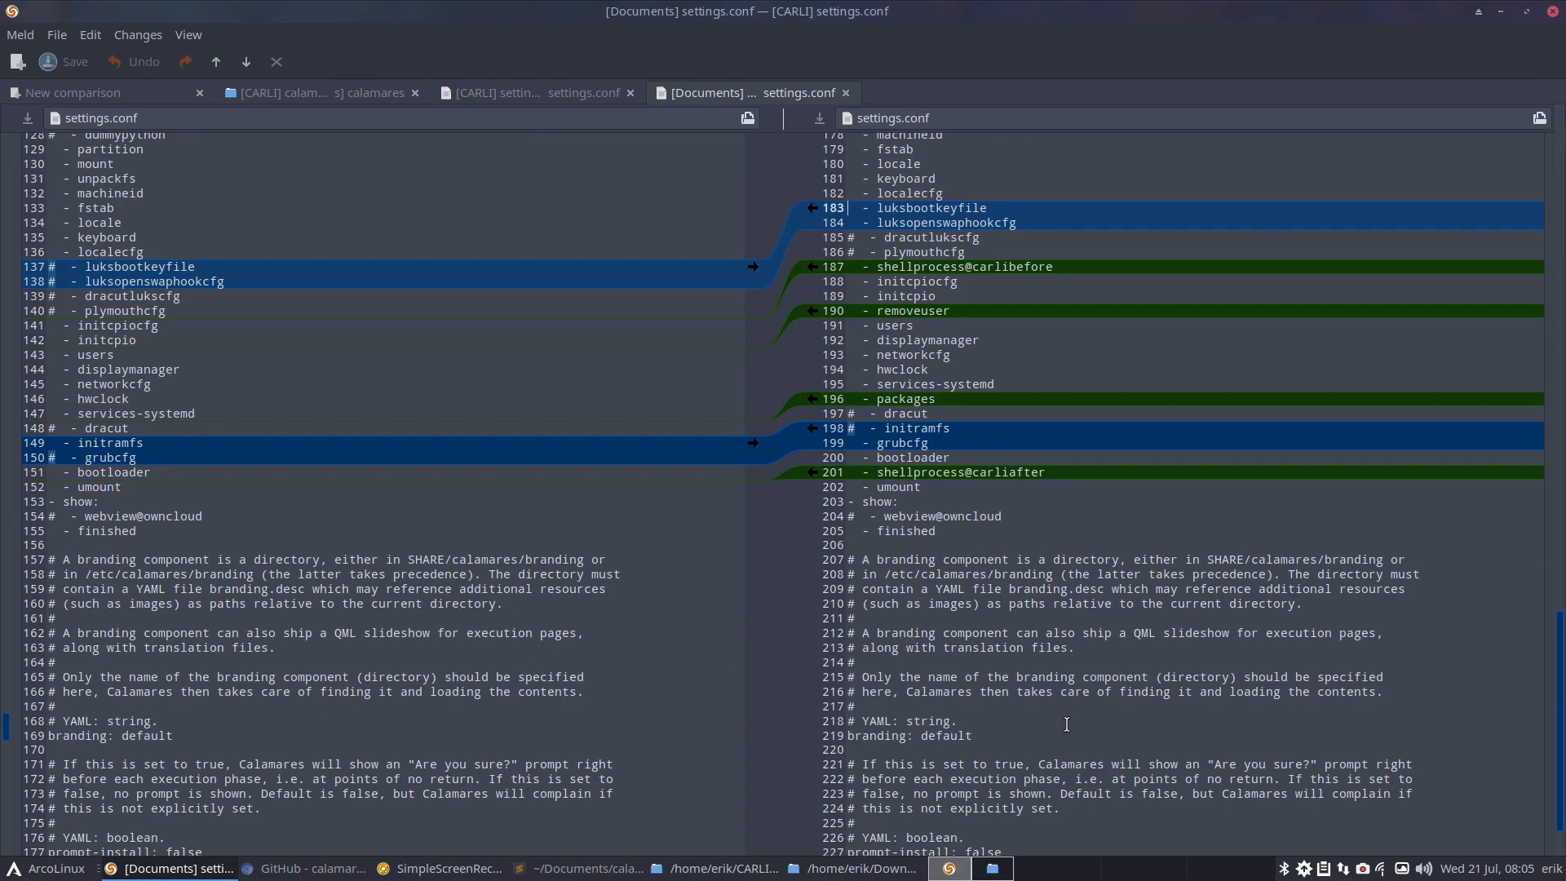
Check the saved CARLI settings.conf against upstream, covering the instance key descriptions, the exec sequence and the hide-back-and-next-during-exec block
scroll(1146, 728, up, 20)
scroll(1146, 728, up, 2)
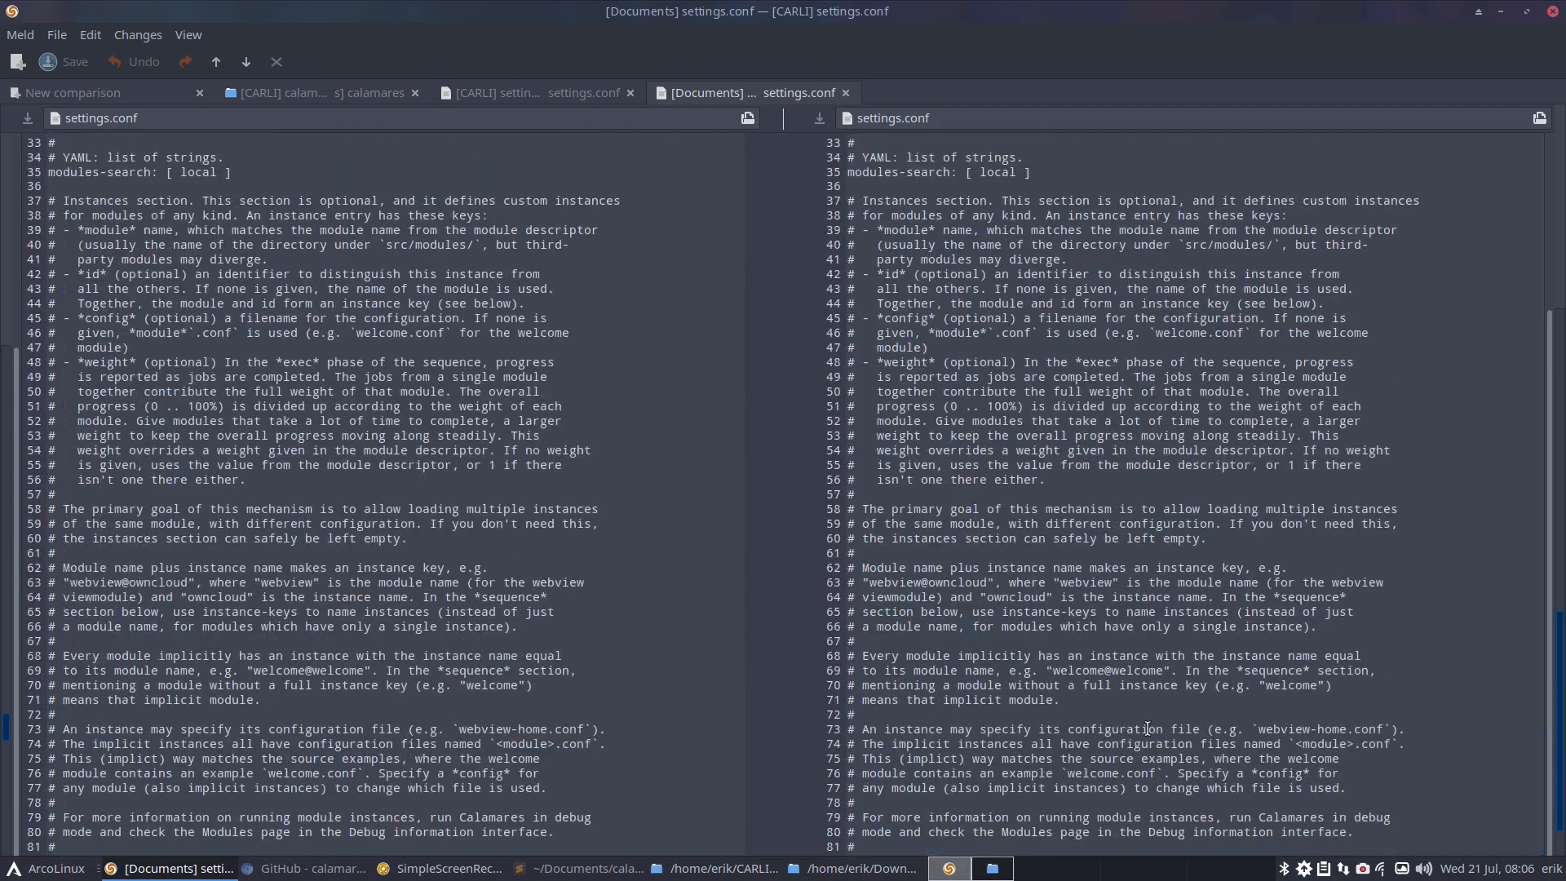
scroll(1146, 724, down, 20)
scroll(783, 701, down, 5)
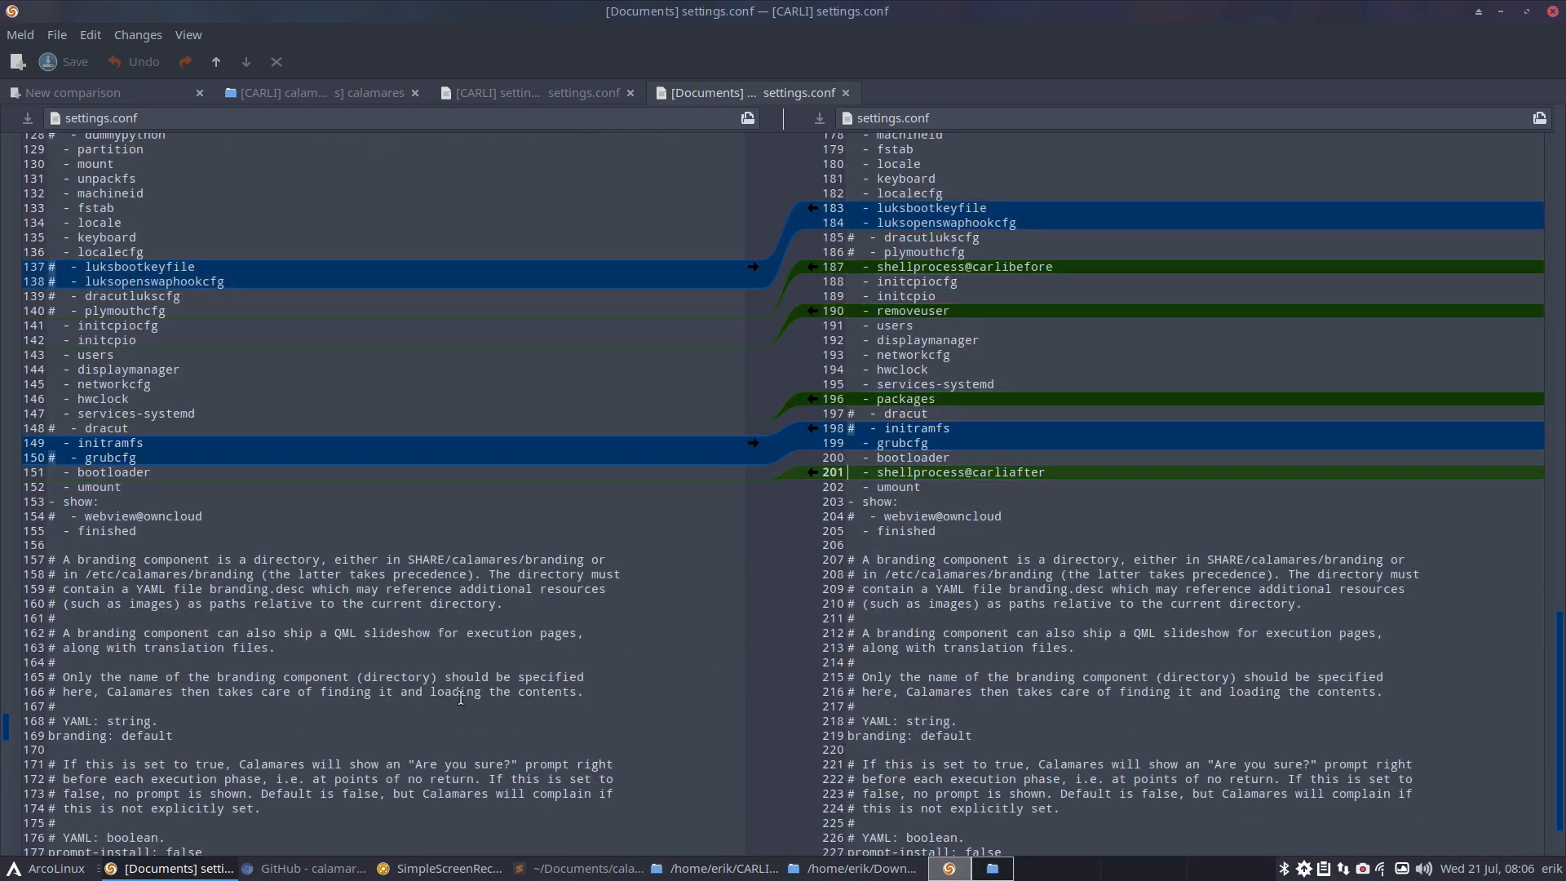
click(401, 708)
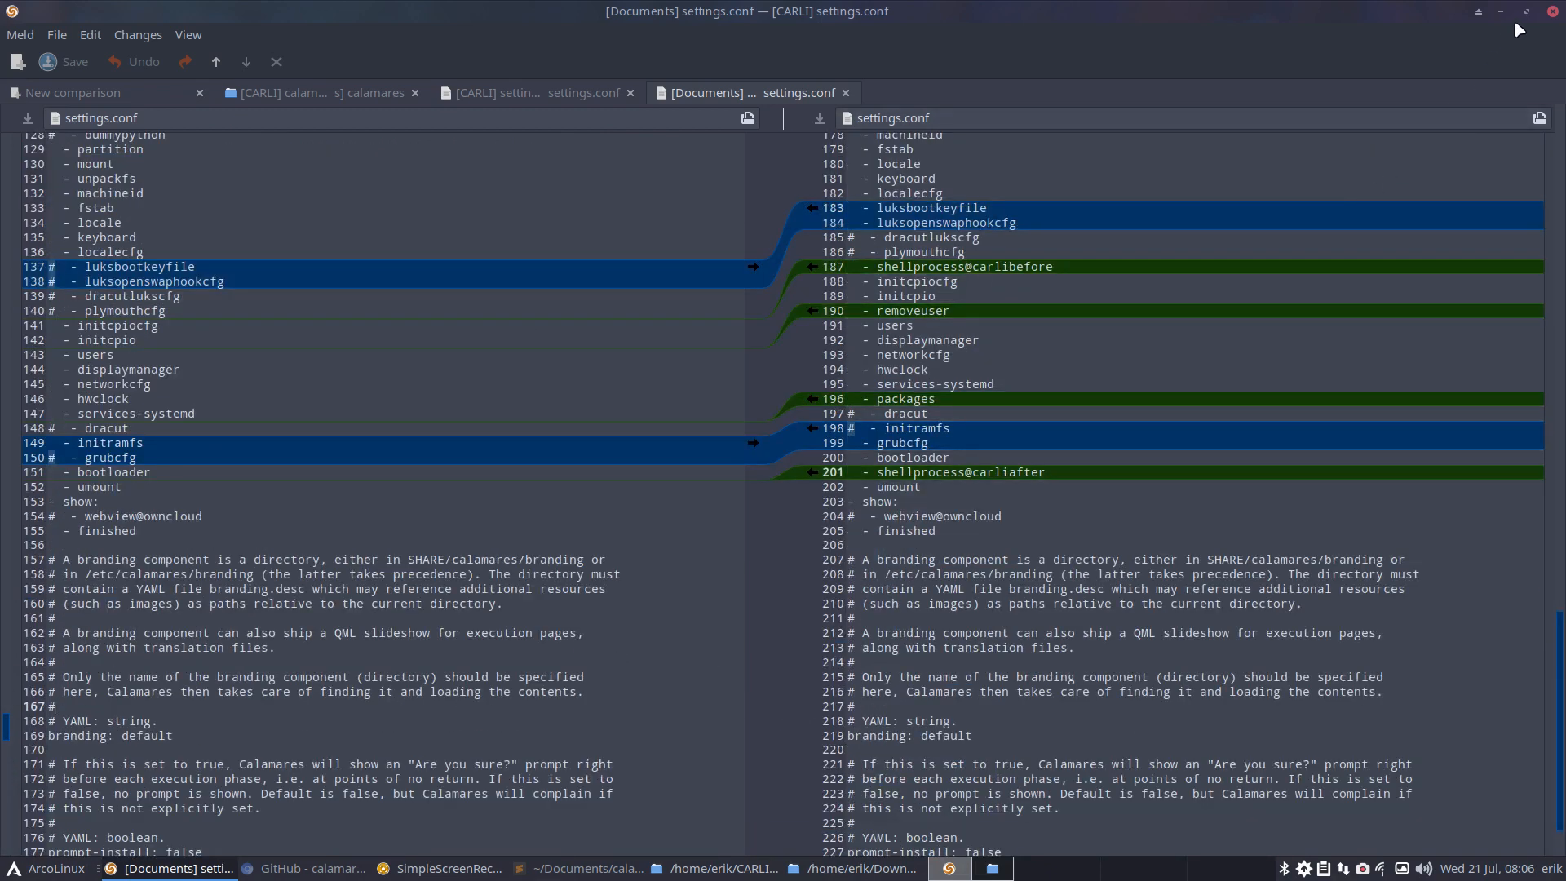
scroll(479, 608, down, 2)
scroll(479, 607, down, 10)
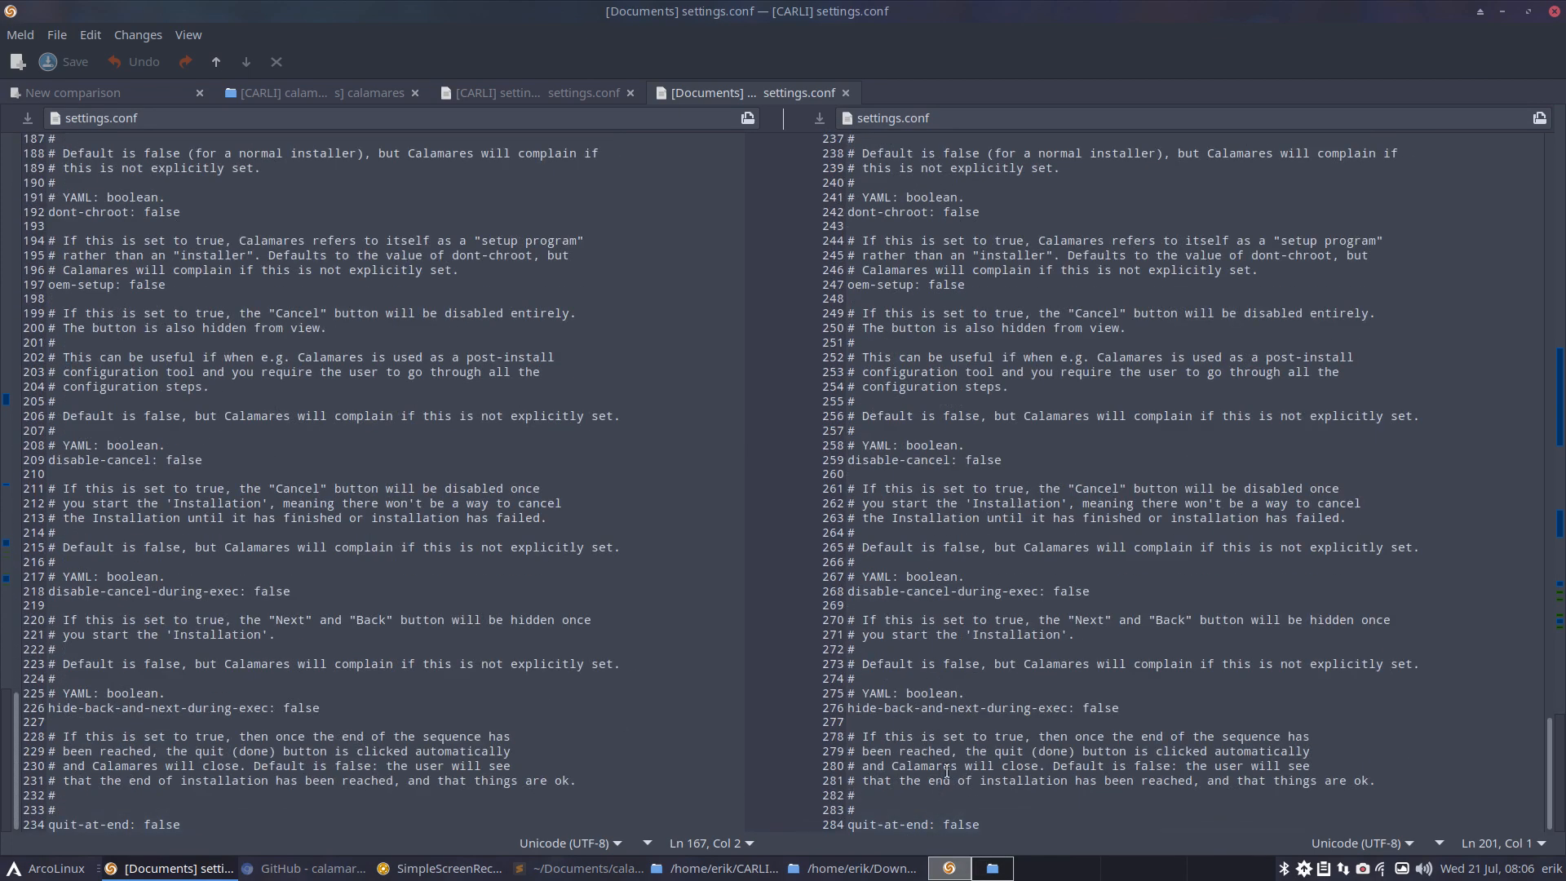
drag(1134, 709, 810, 591)
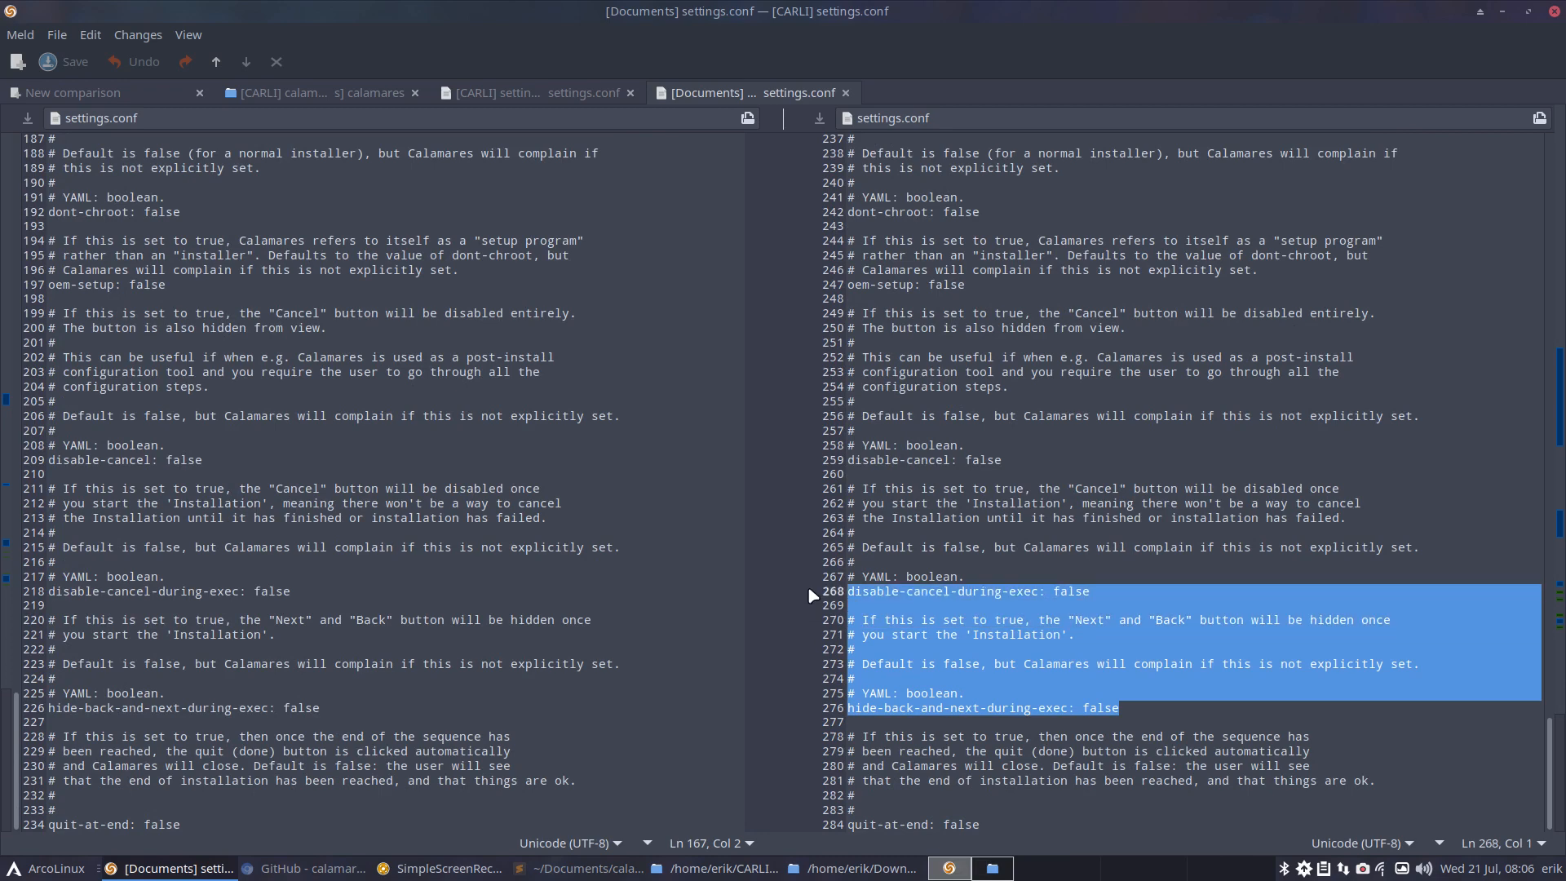
click(1096, 474)
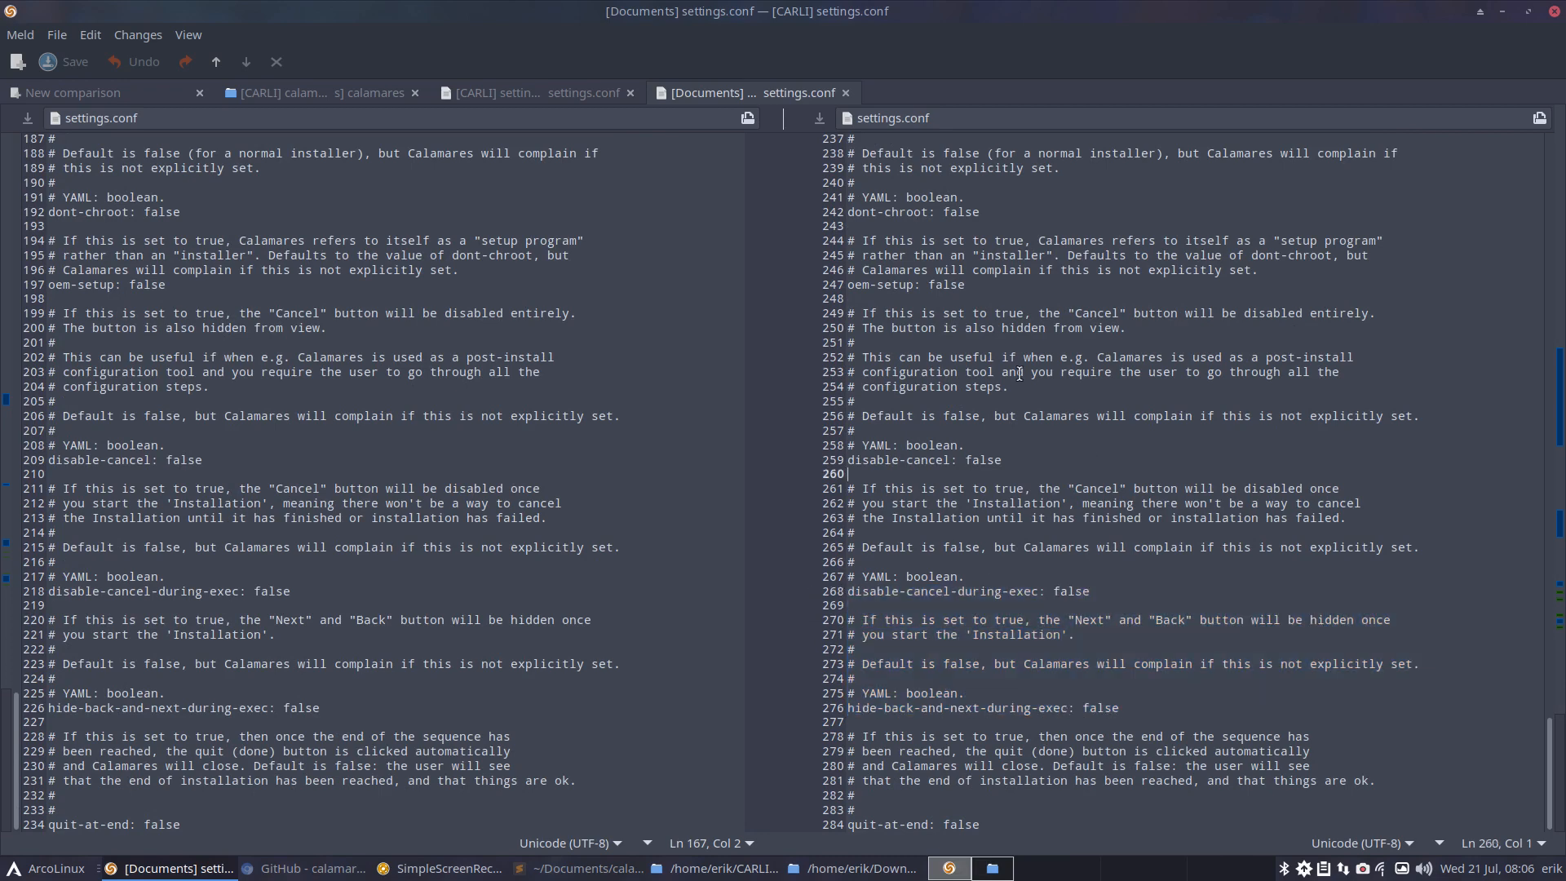
Close both settings.conf comparisons, discarding the outdated CARLI copy's changes, and go to settings.conf at the end of the calamares folder comparison
click(846, 93)
click(630, 92)
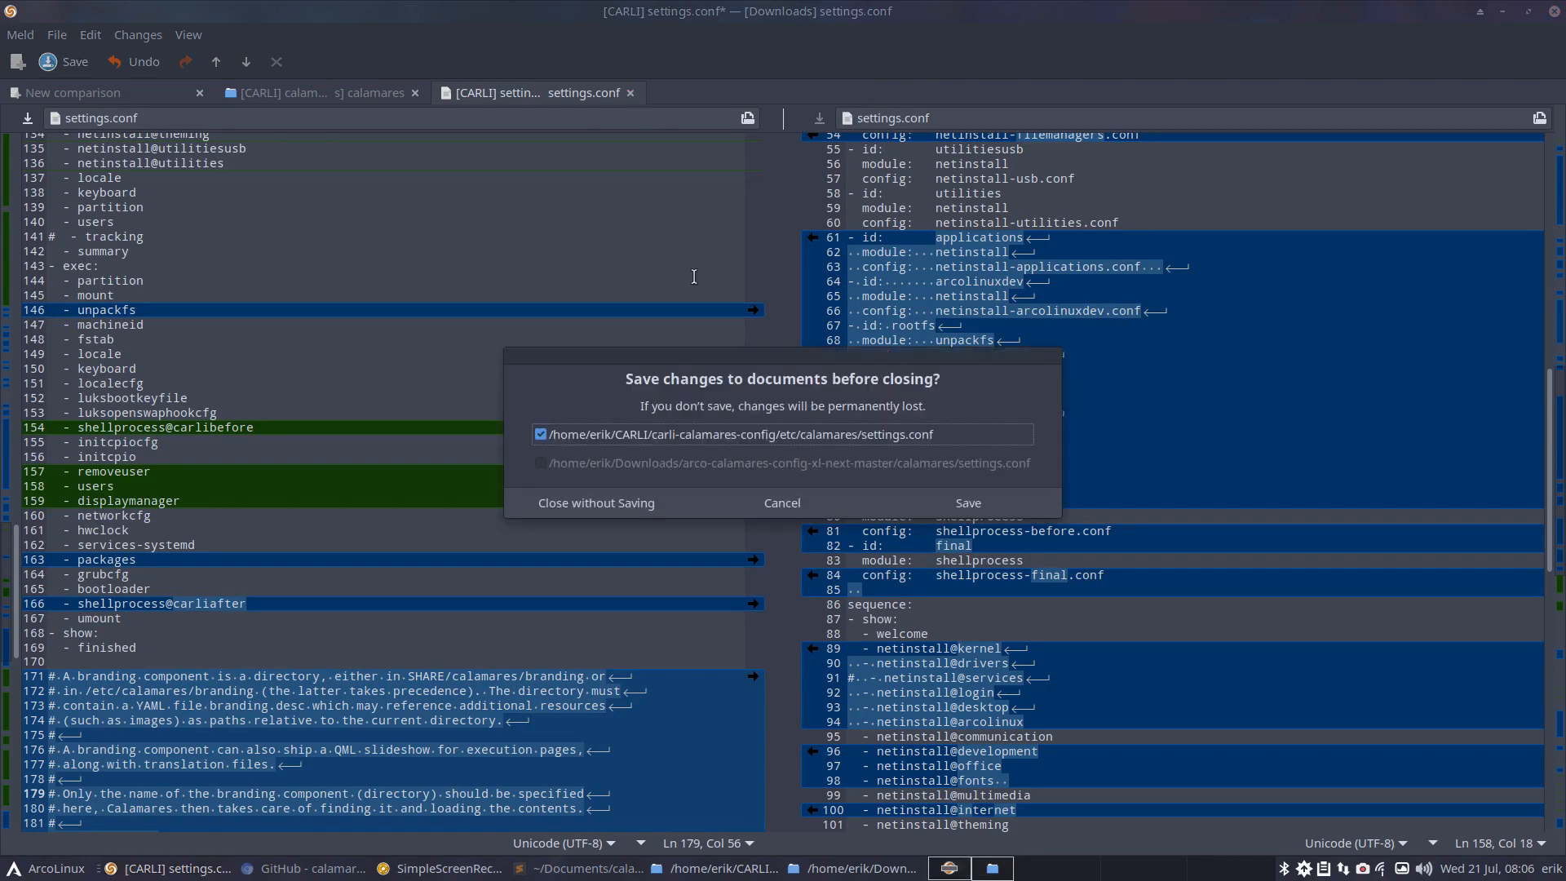
click(621, 504)
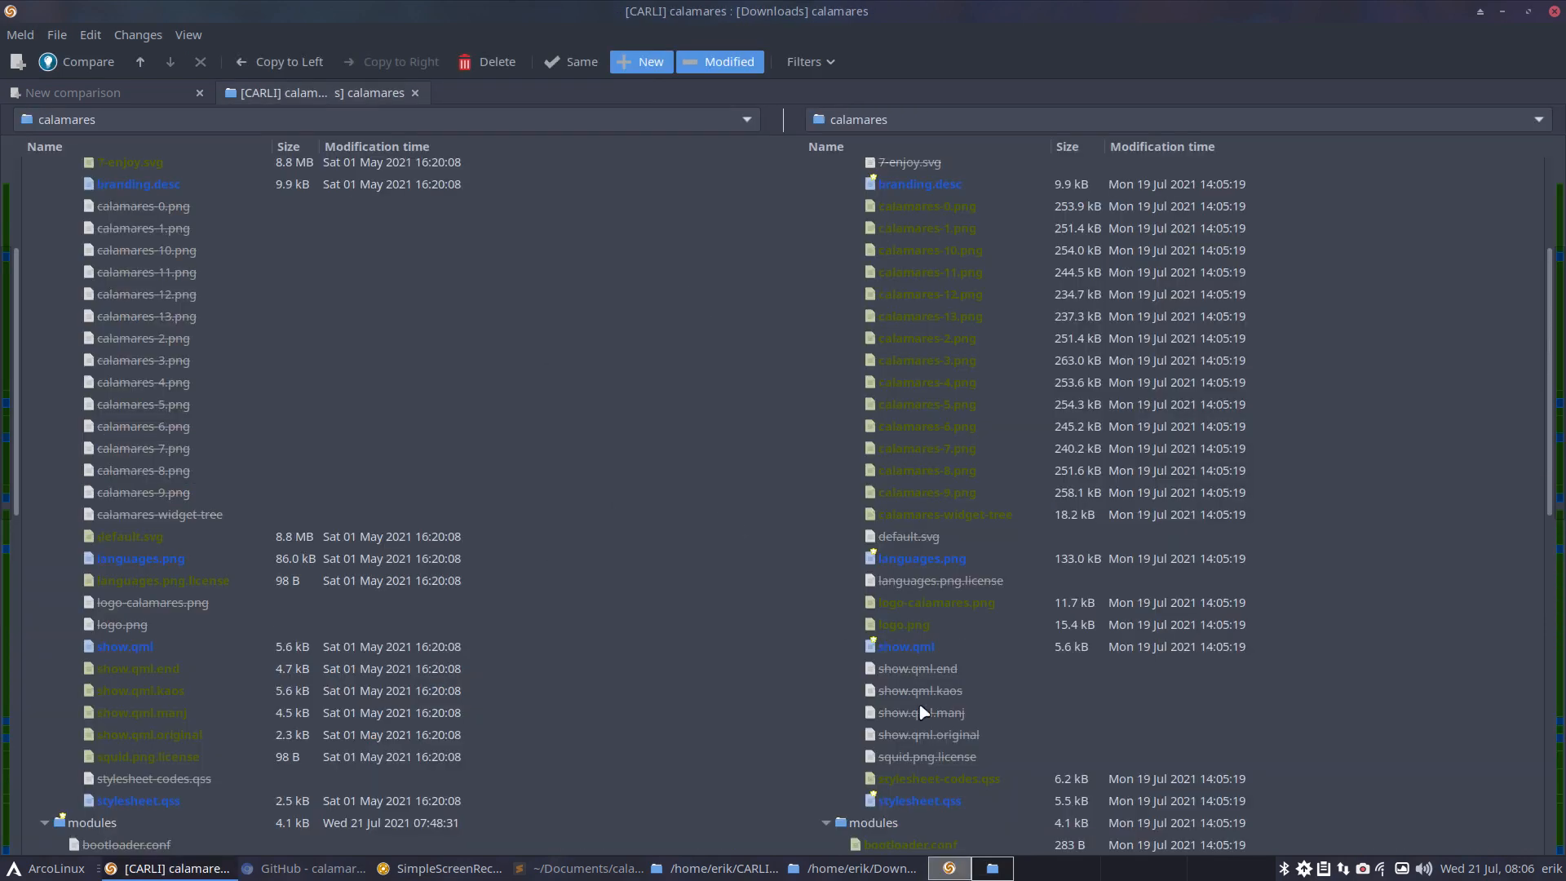
scroll(913, 775, down, 20)
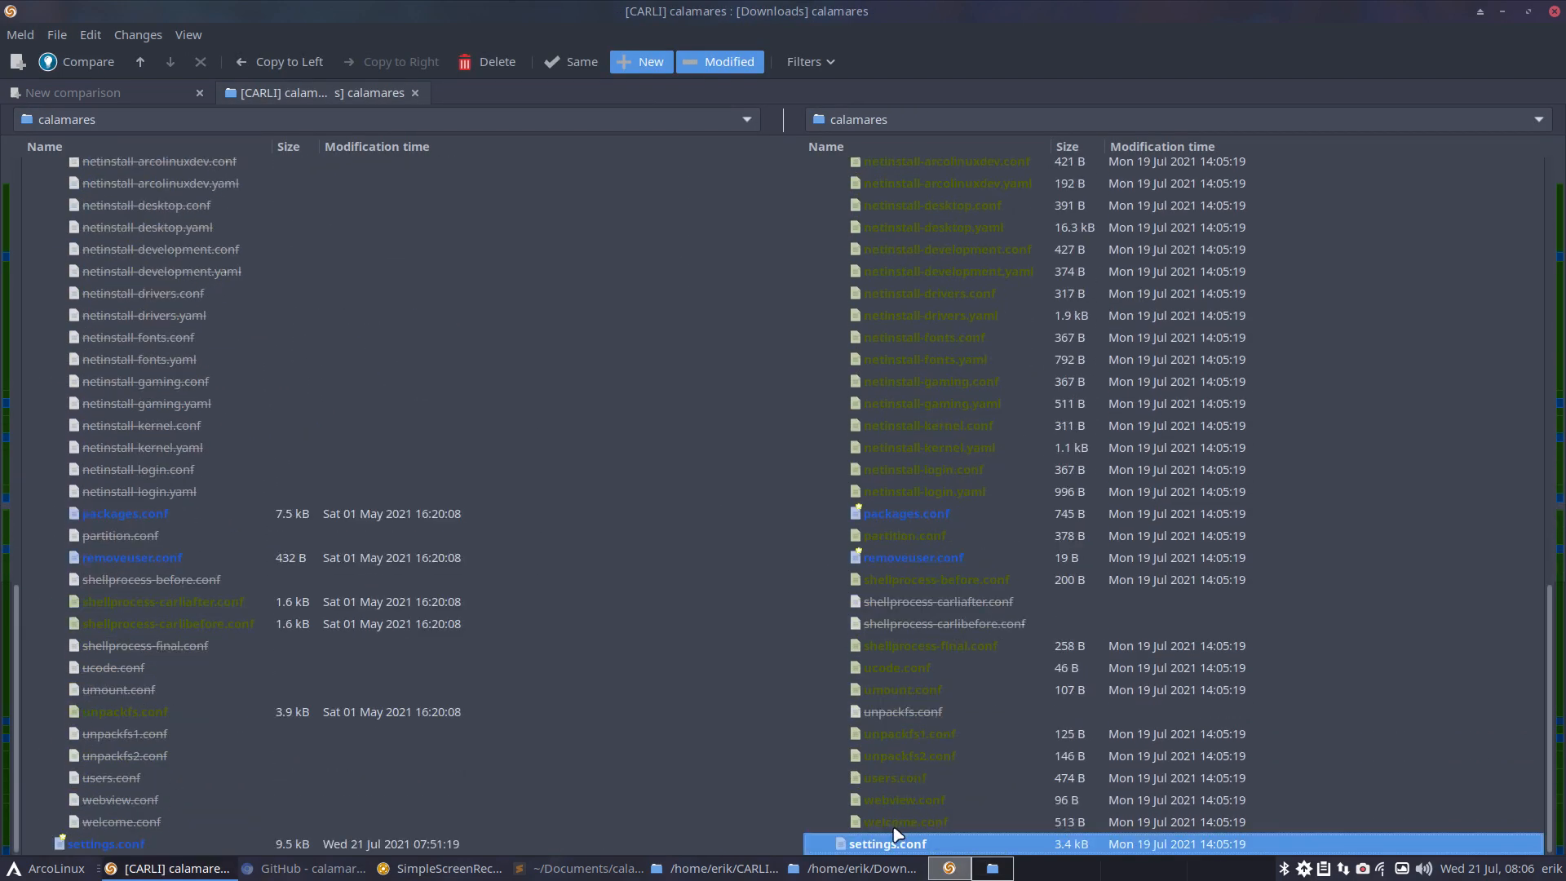
Compare the CARLI and Downloads versions of settings.conf down to the last line, and close the comparison
double_click(889, 843)
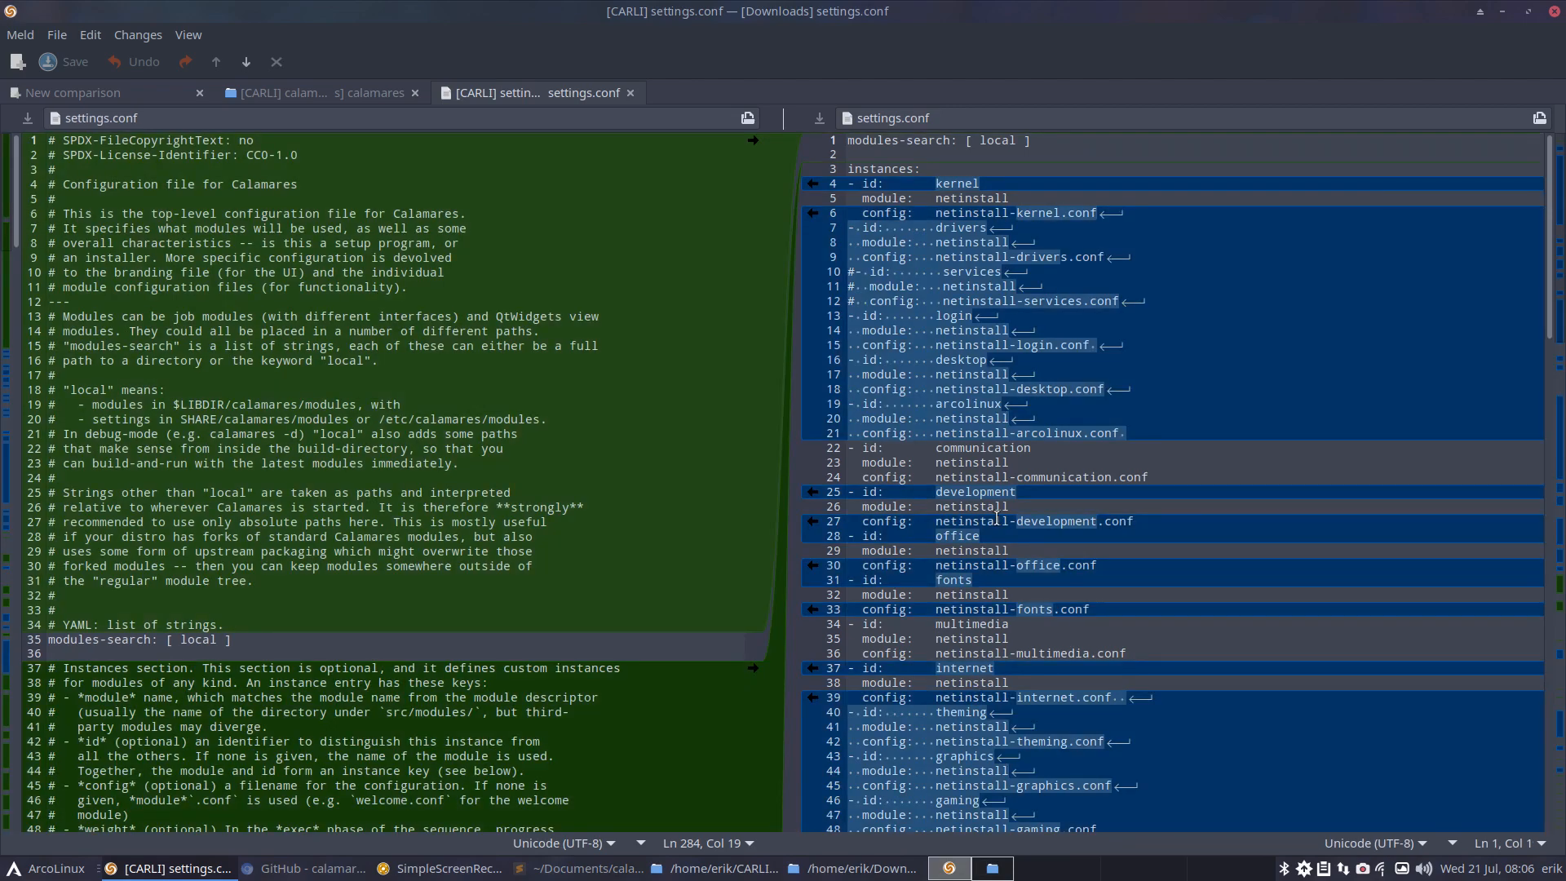
scroll(444, 532, down, 10)
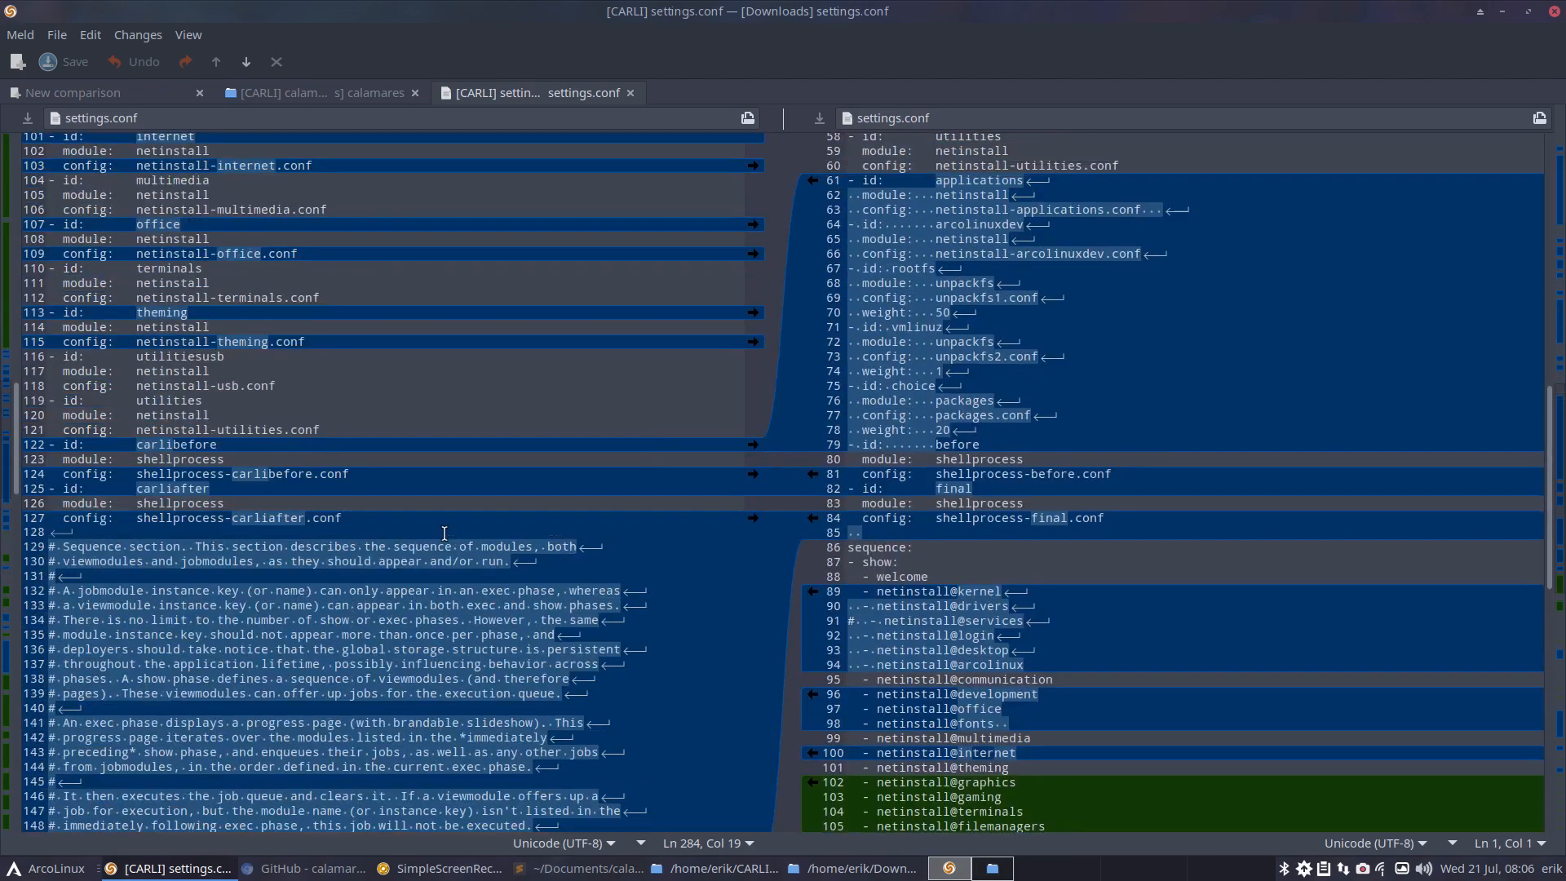
scroll(444, 532, down, 12)
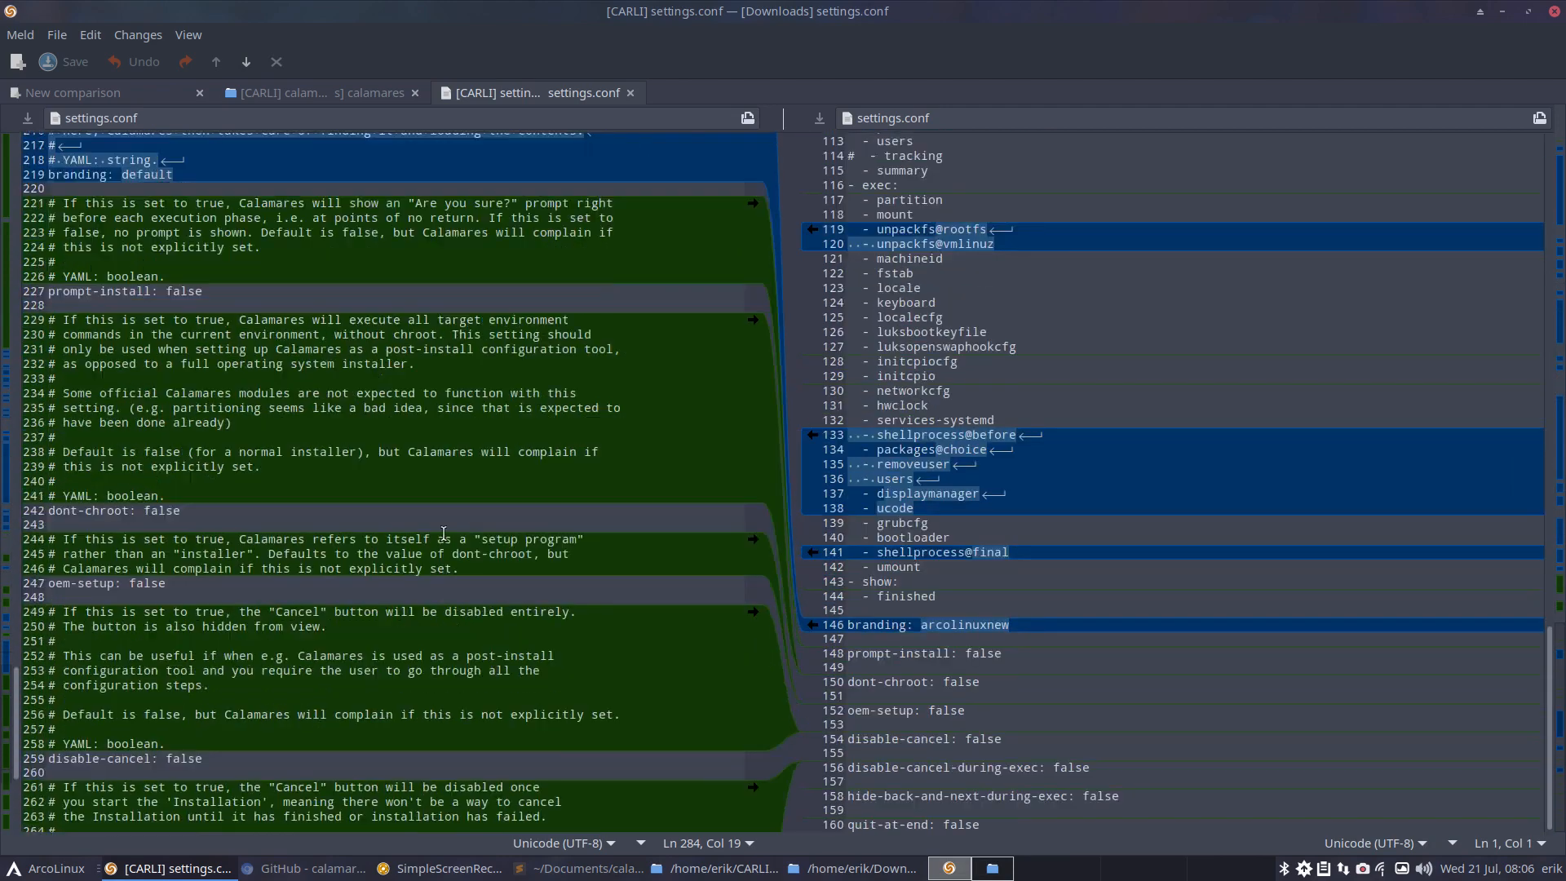
scroll(444, 533, down, 5)
click(347, 718)
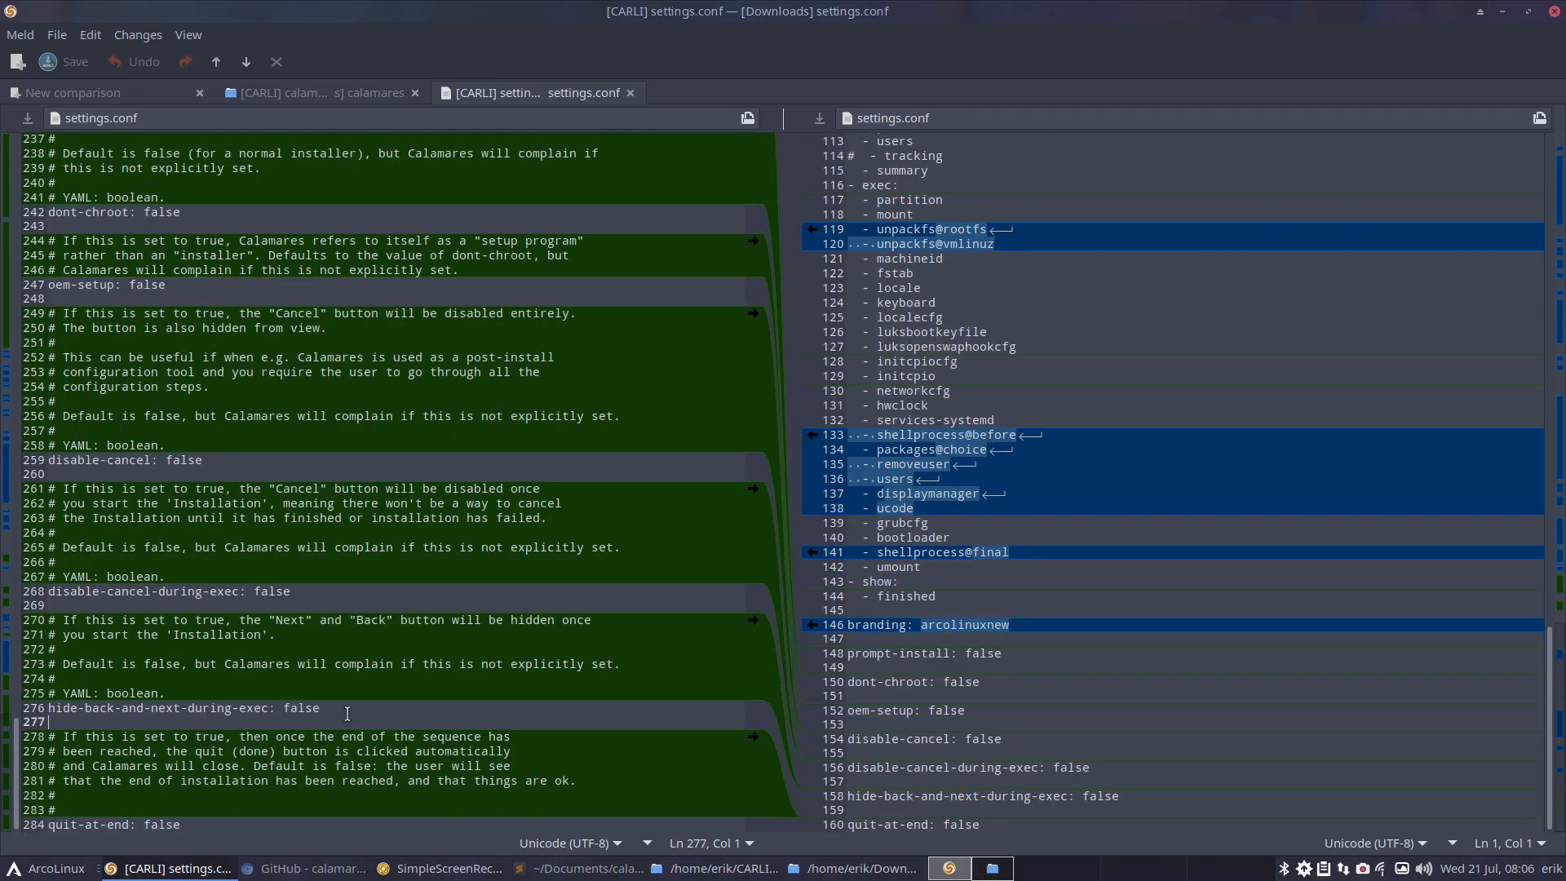
drag(347, 714, 167, 719)
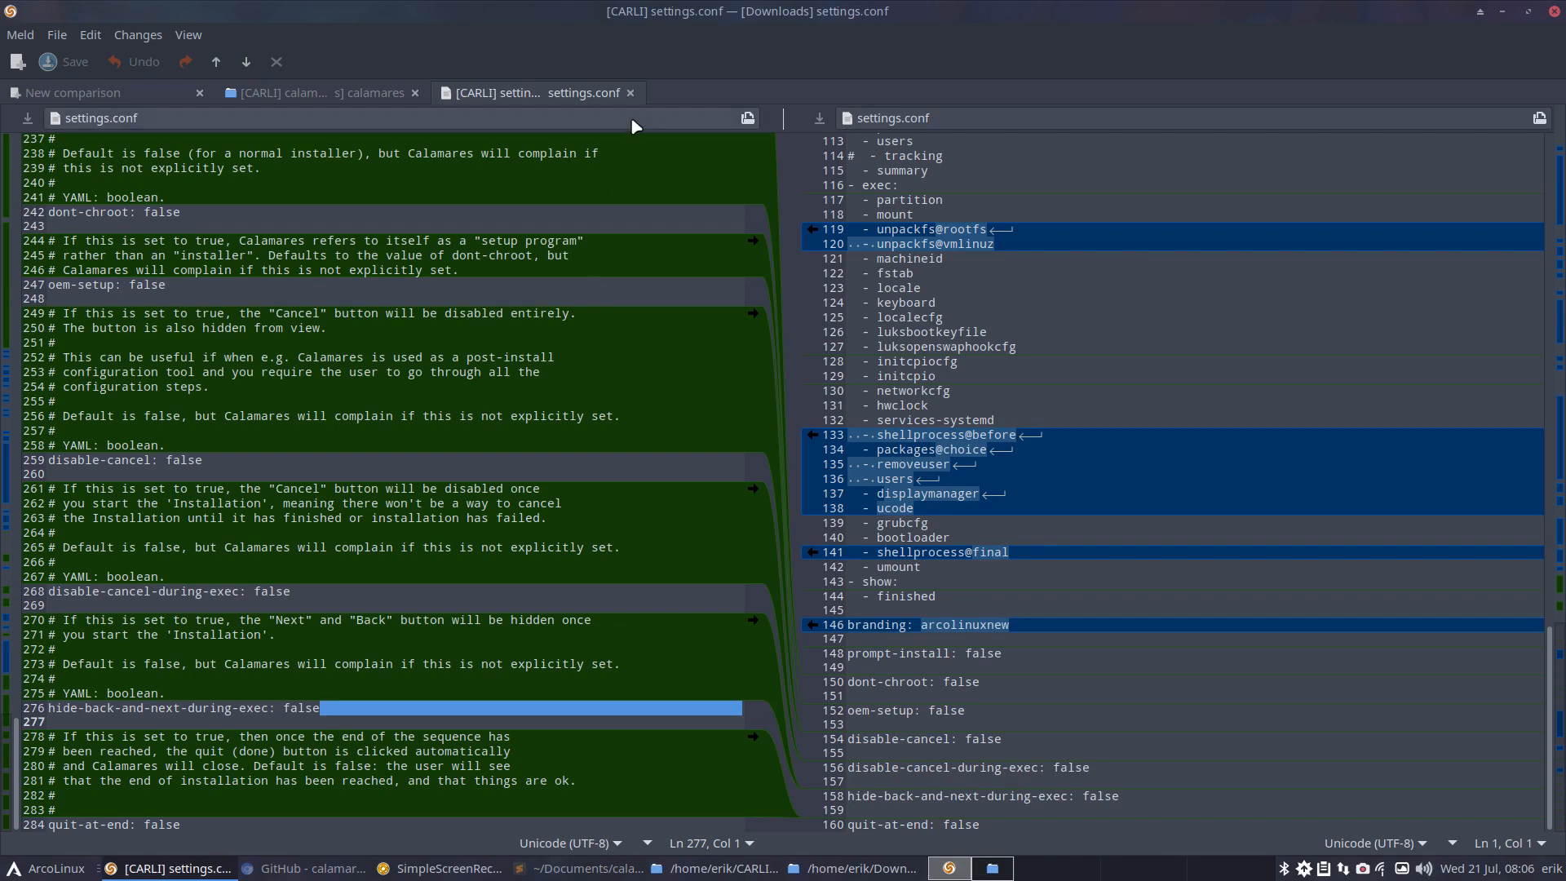
click(631, 92)
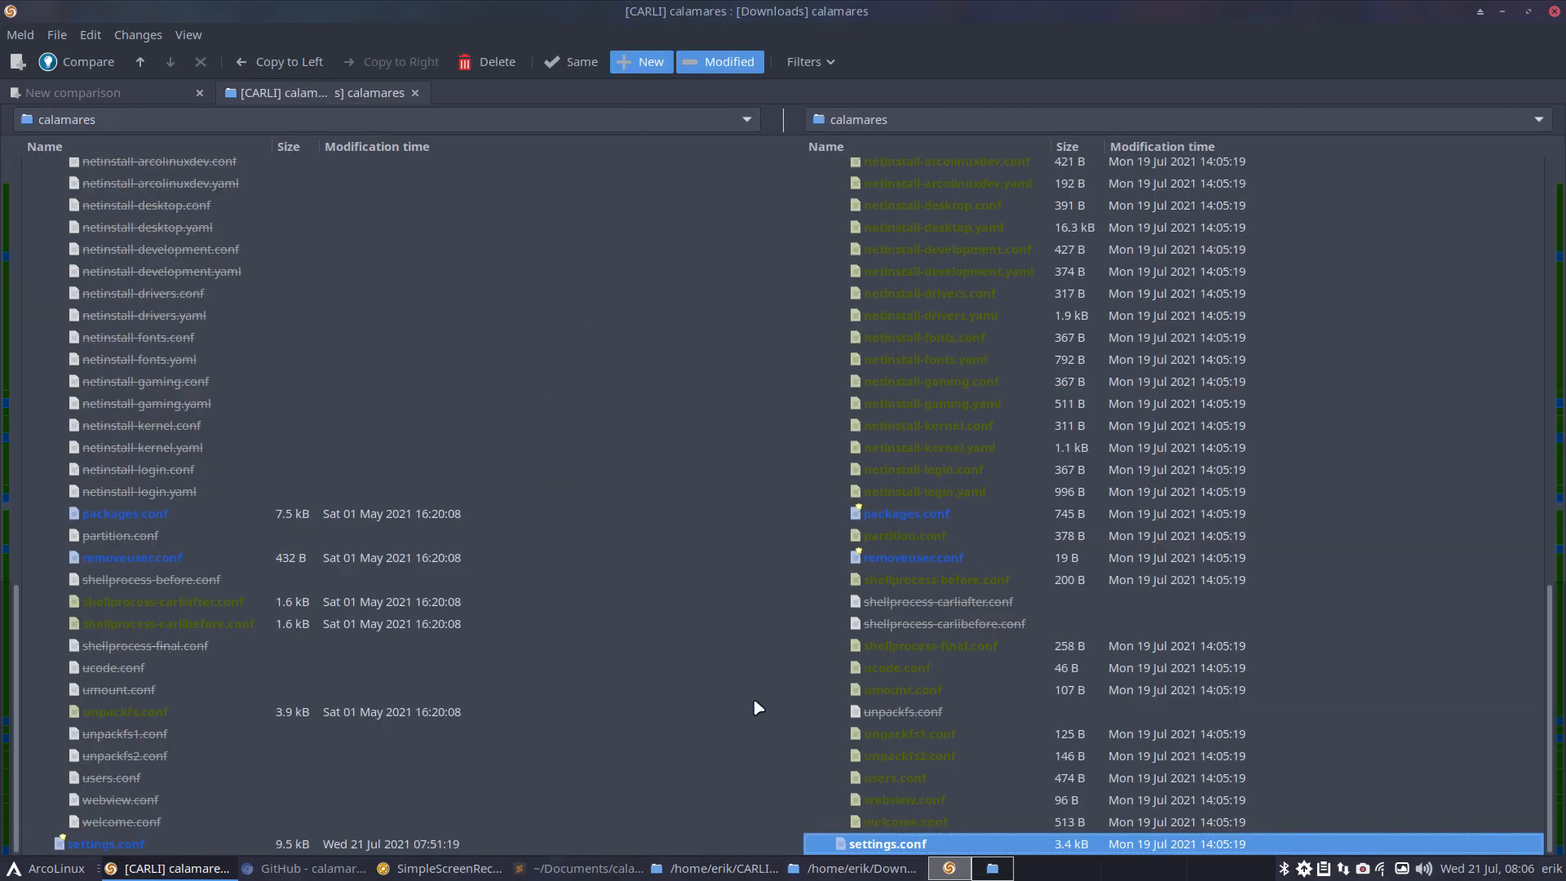
Open CARLI's unpackfs.conf and examine the airootfs.sfs and vmlinuz-linux source entries in its unpack section
click(913, 824)
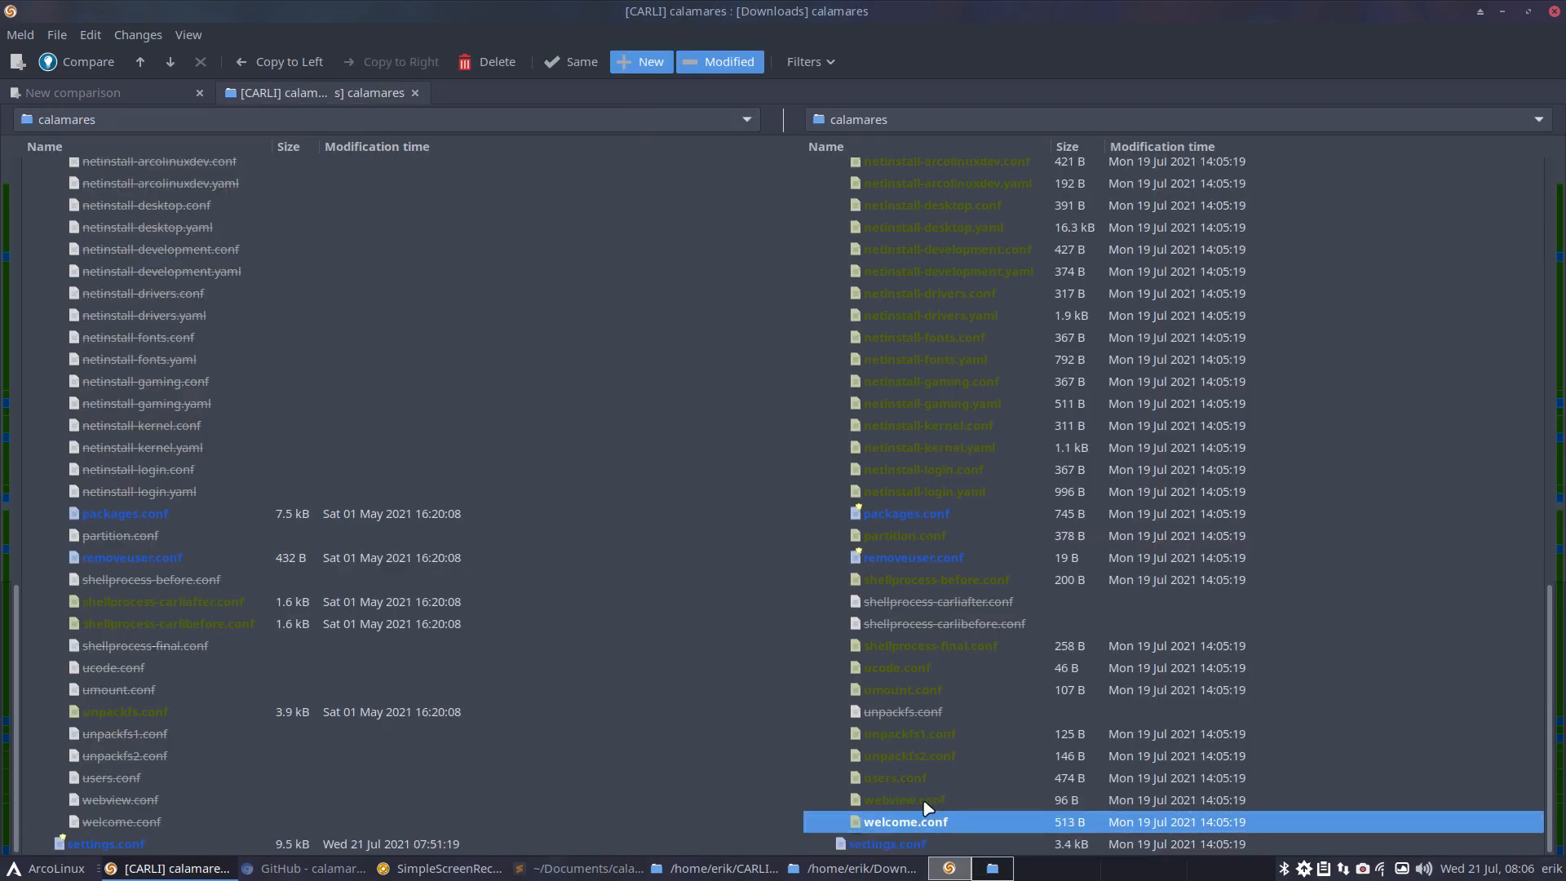
click(933, 799)
click(945, 780)
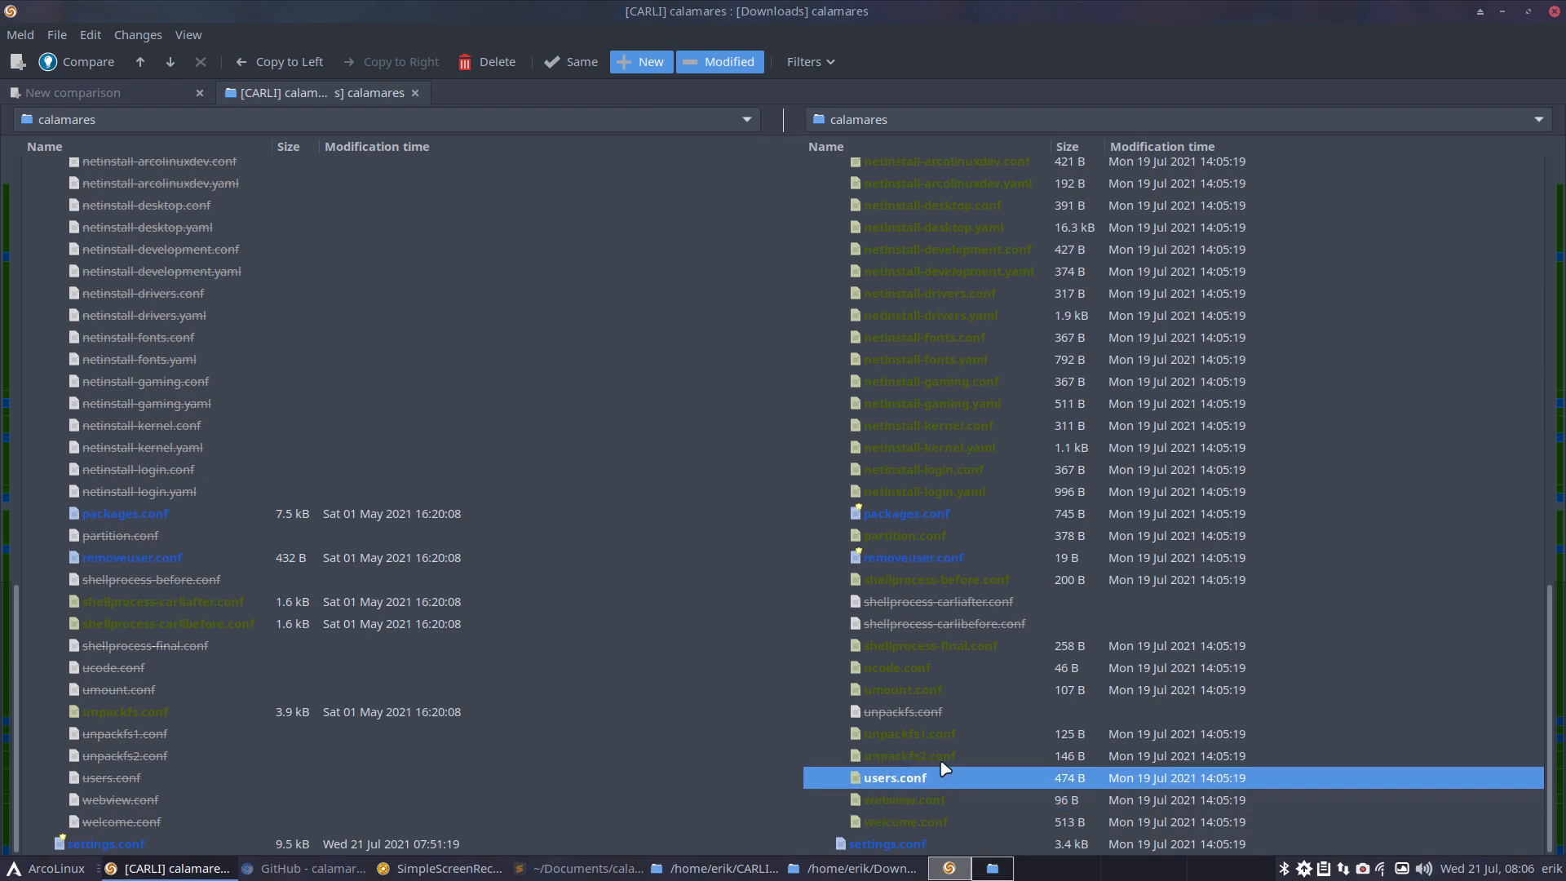
click(939, 755)
click(157, 715)
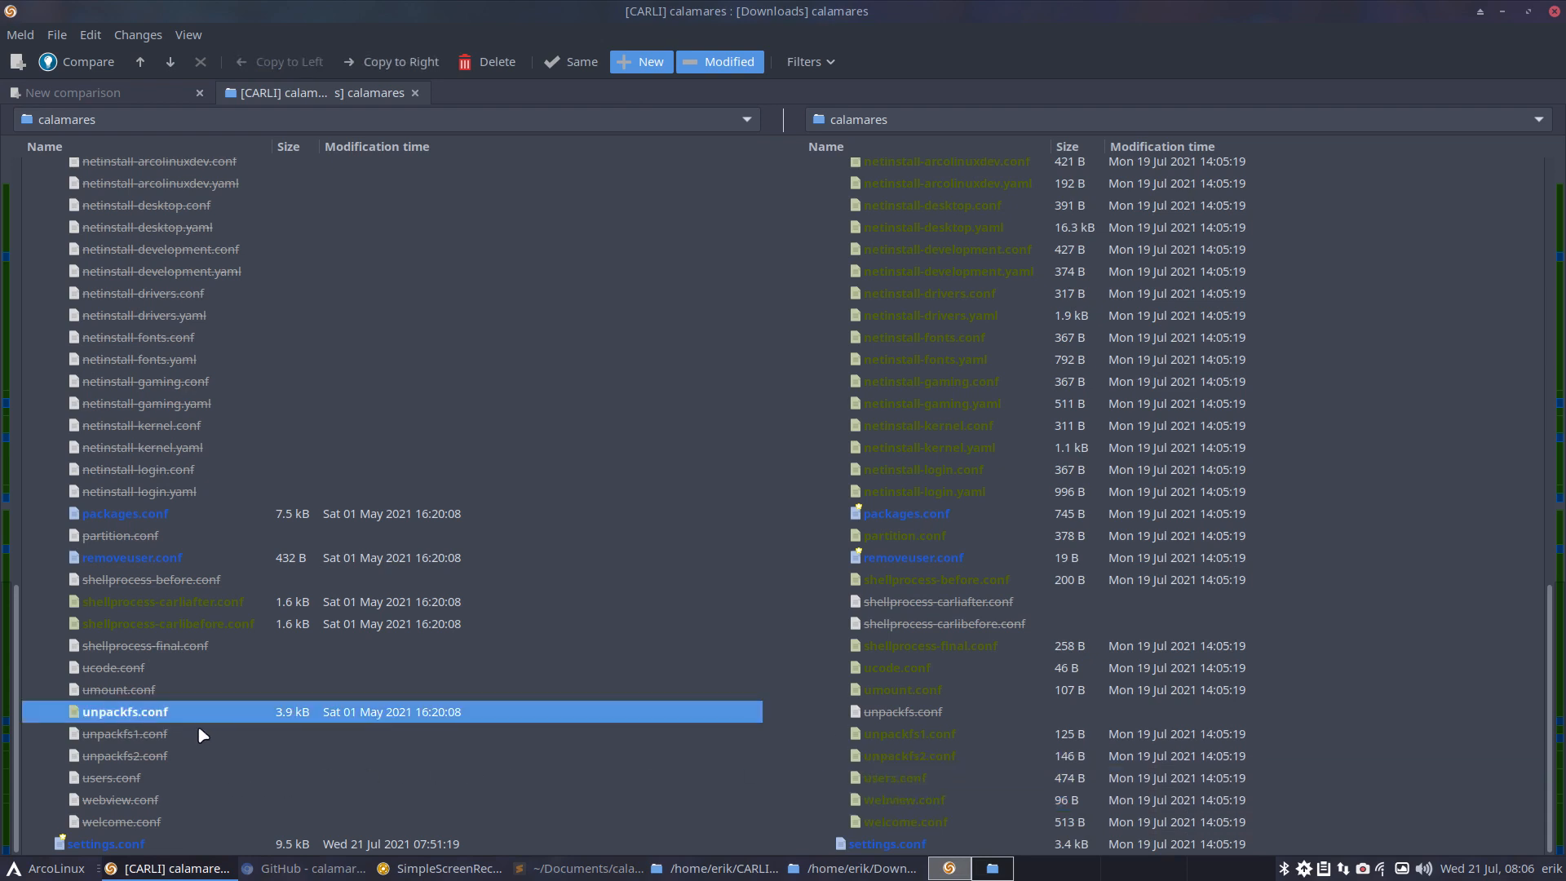
double_click(151, 721)
scroll(414, 648, down, 10)
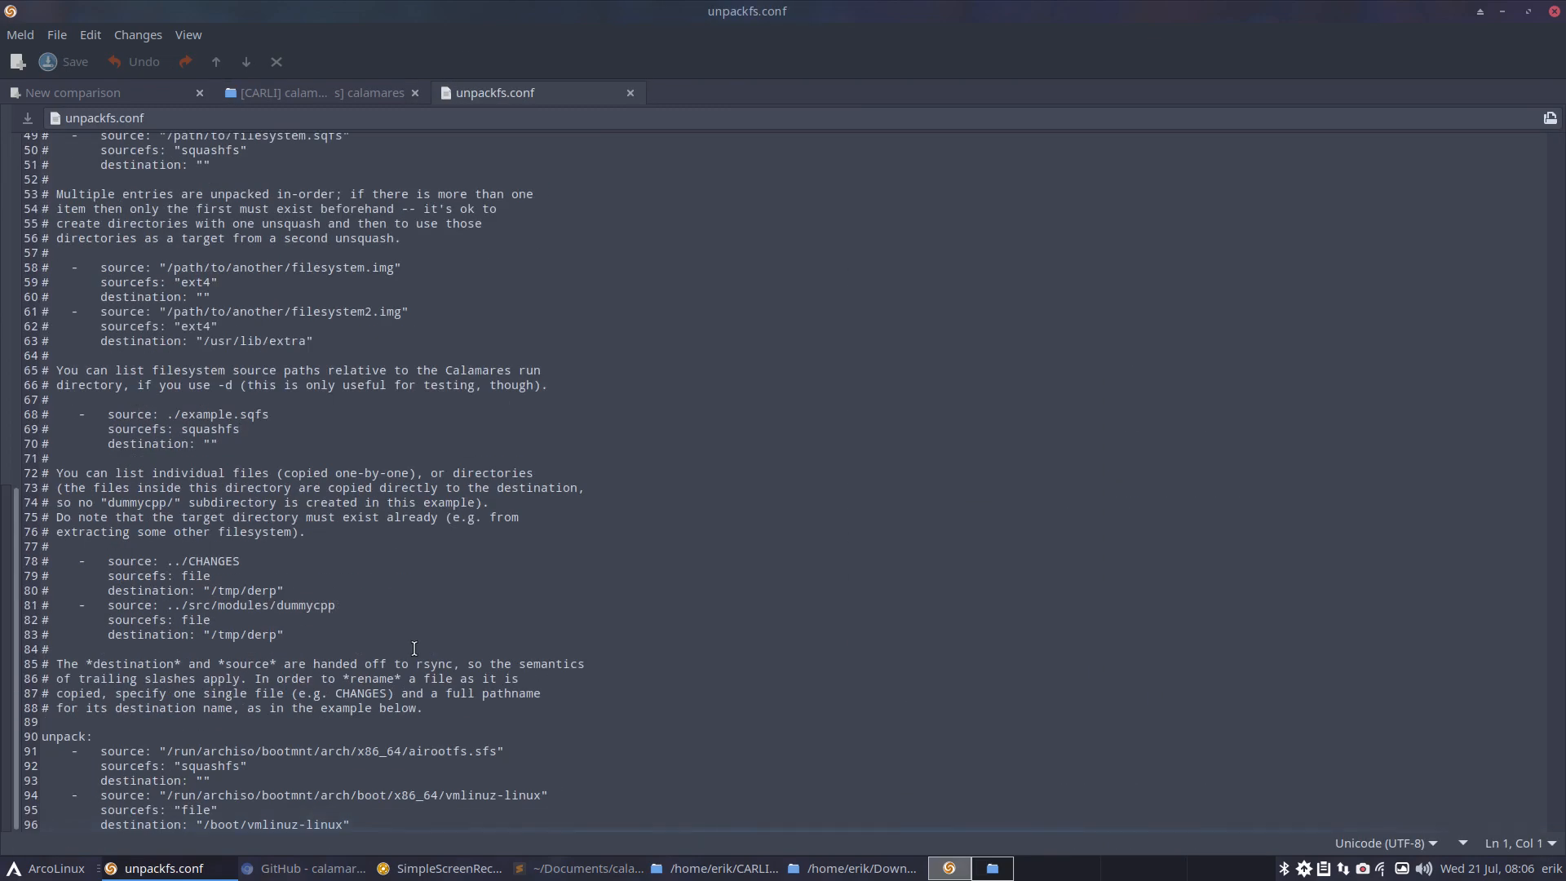
drag(248, 766, 2, 748)
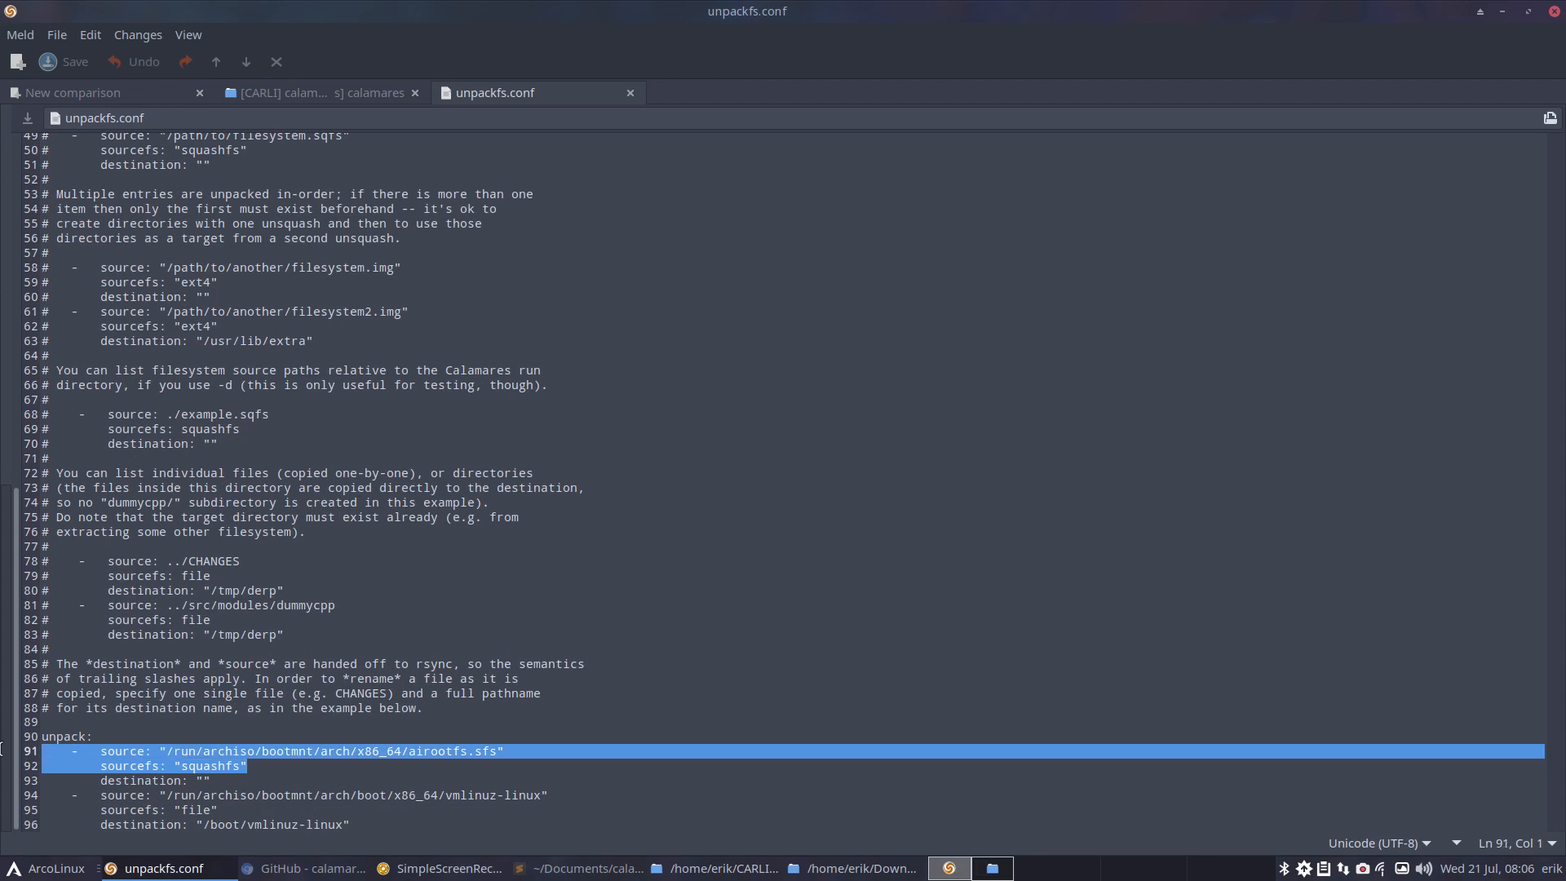
double_click(471, 796)
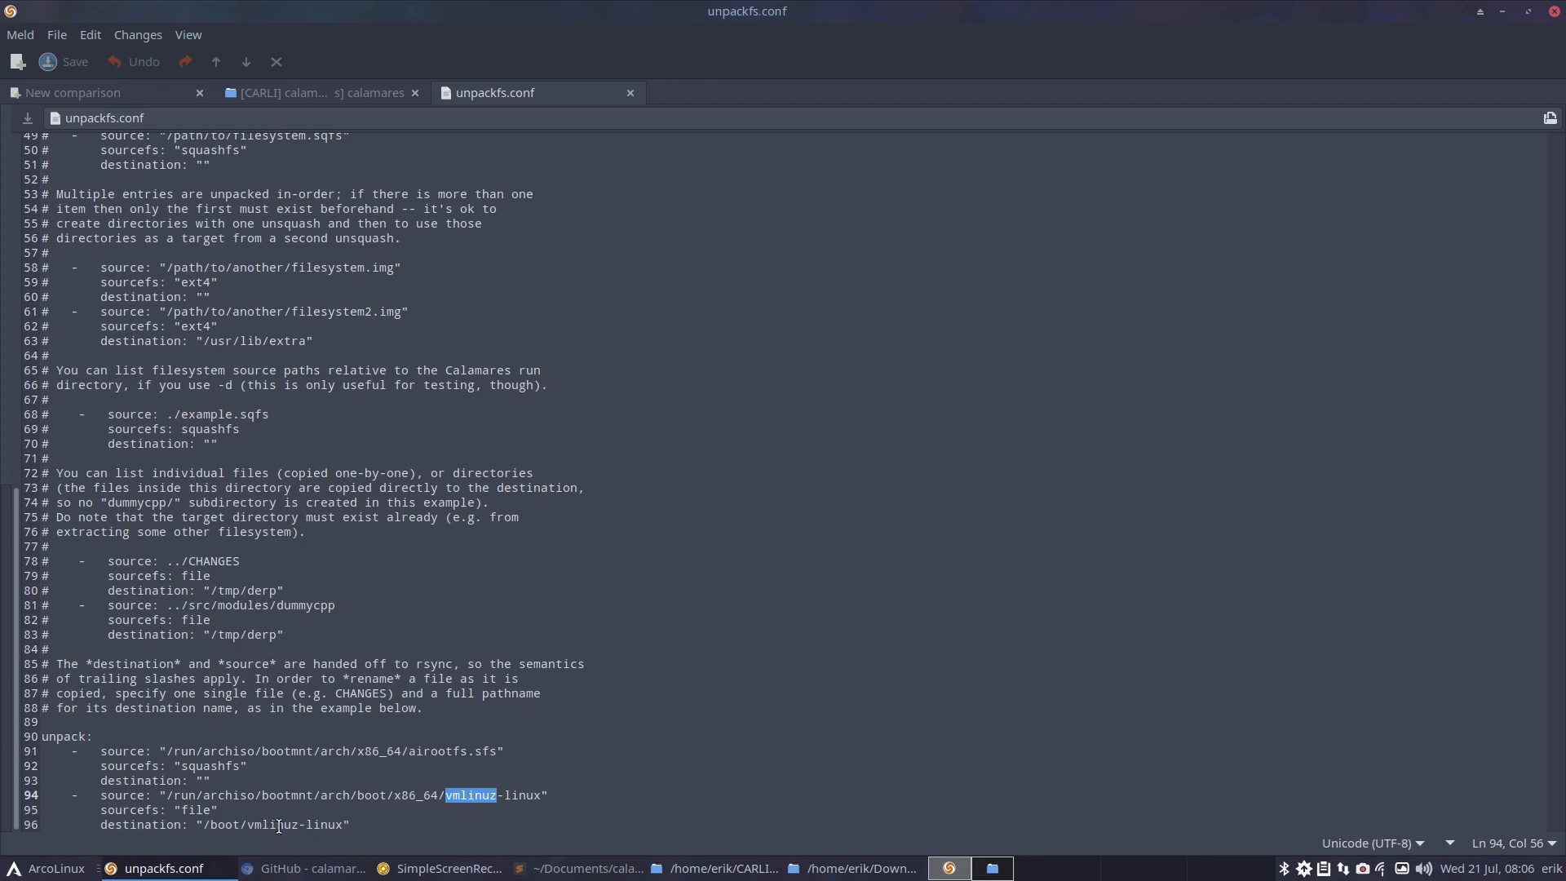
Open a file manager window, go to the system's /boot folder and select the vmlinuz-linux kernel file
key(super+shift+Return)
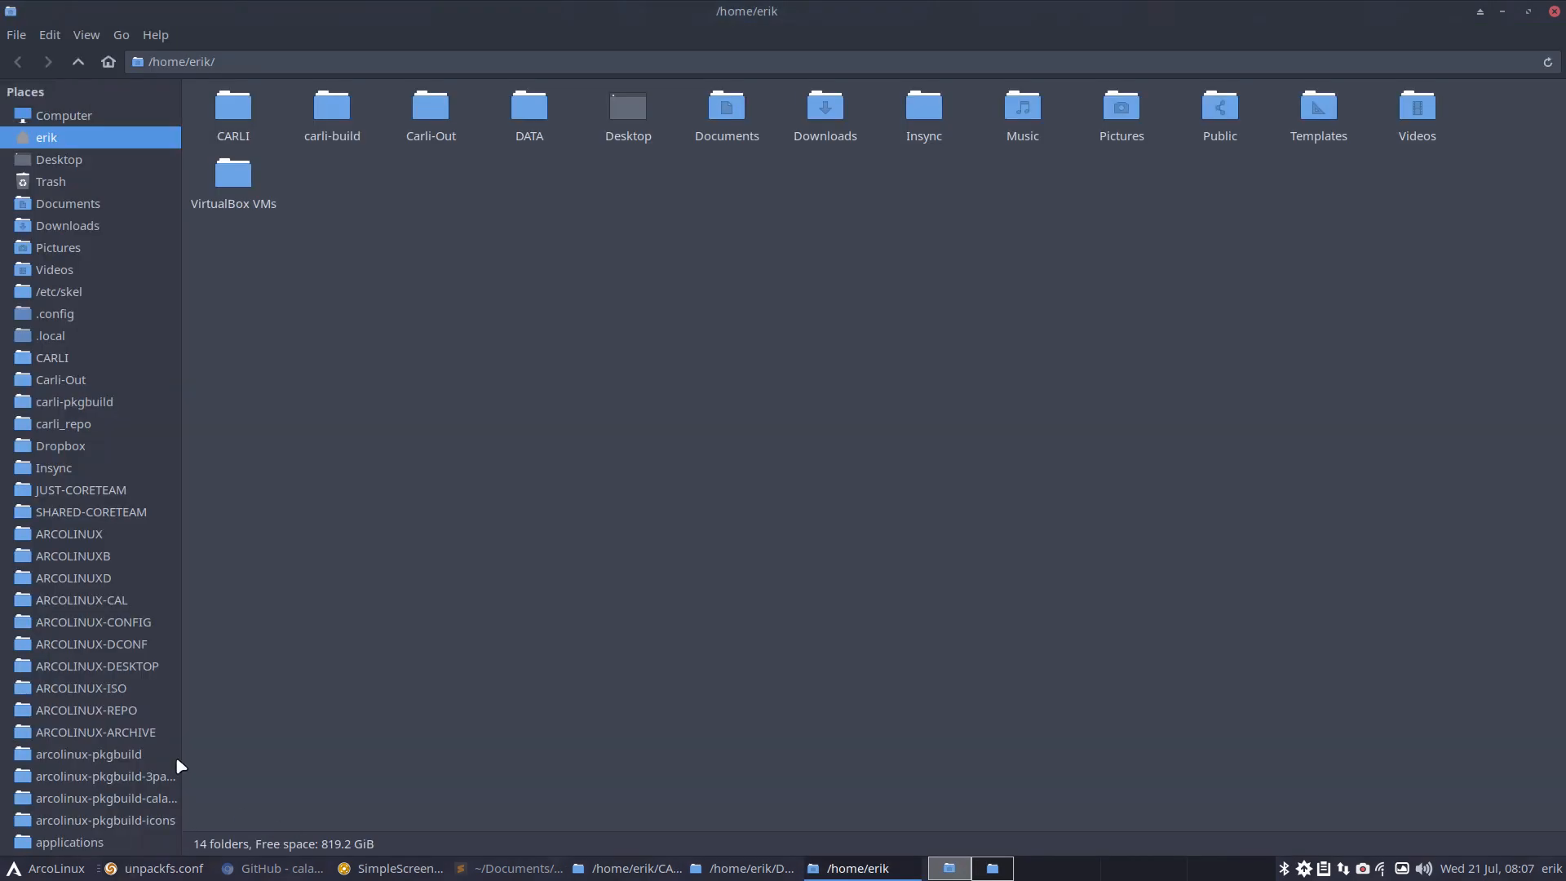
click(118, 114)
double_click(233, 119)
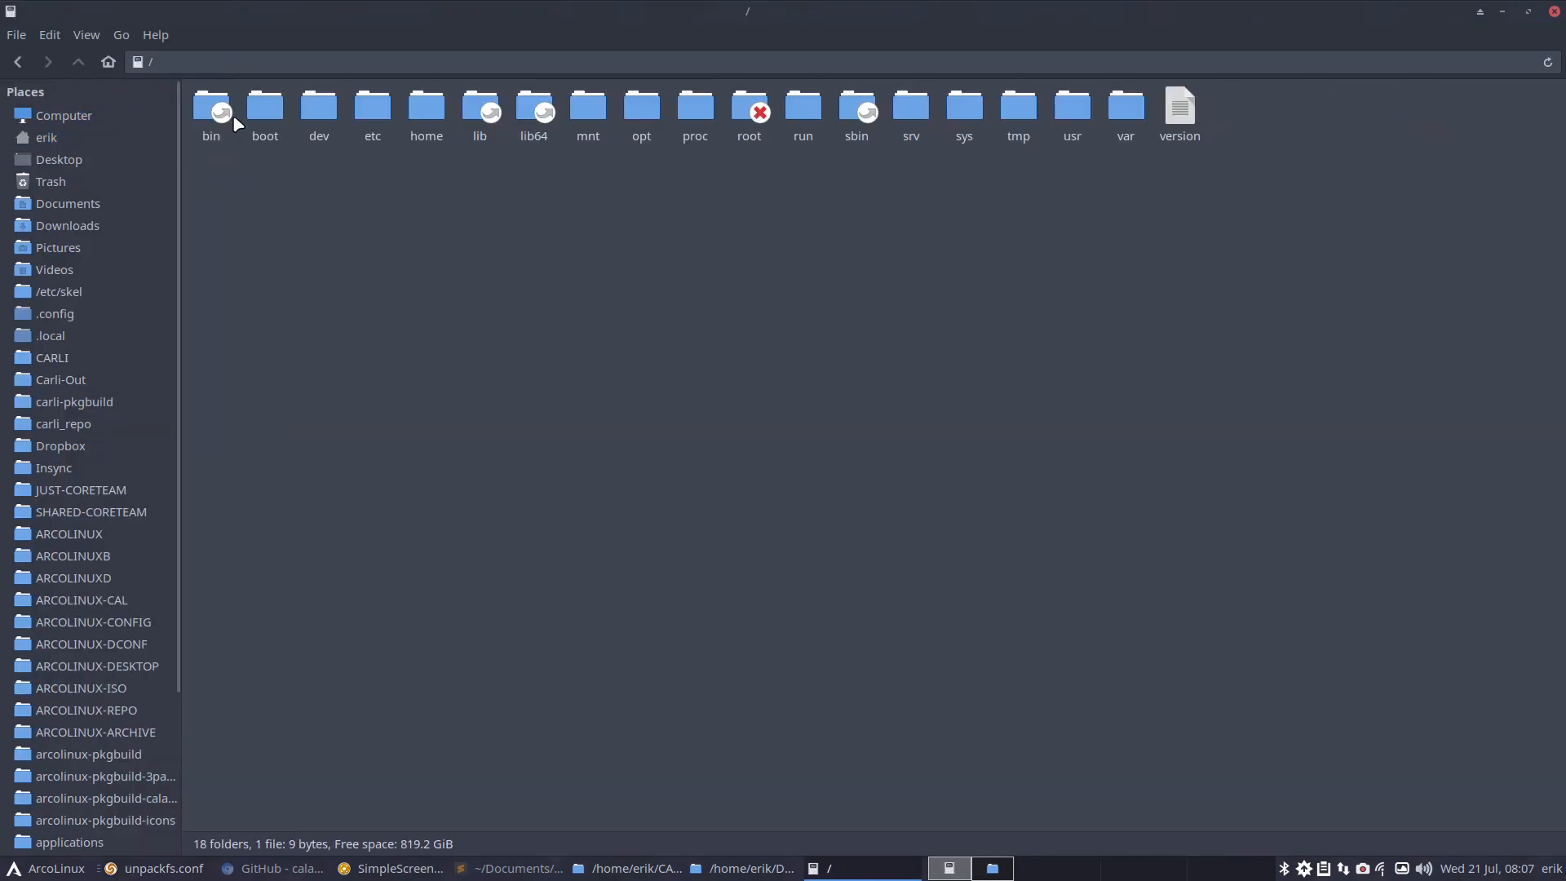
double_click(260, 121)
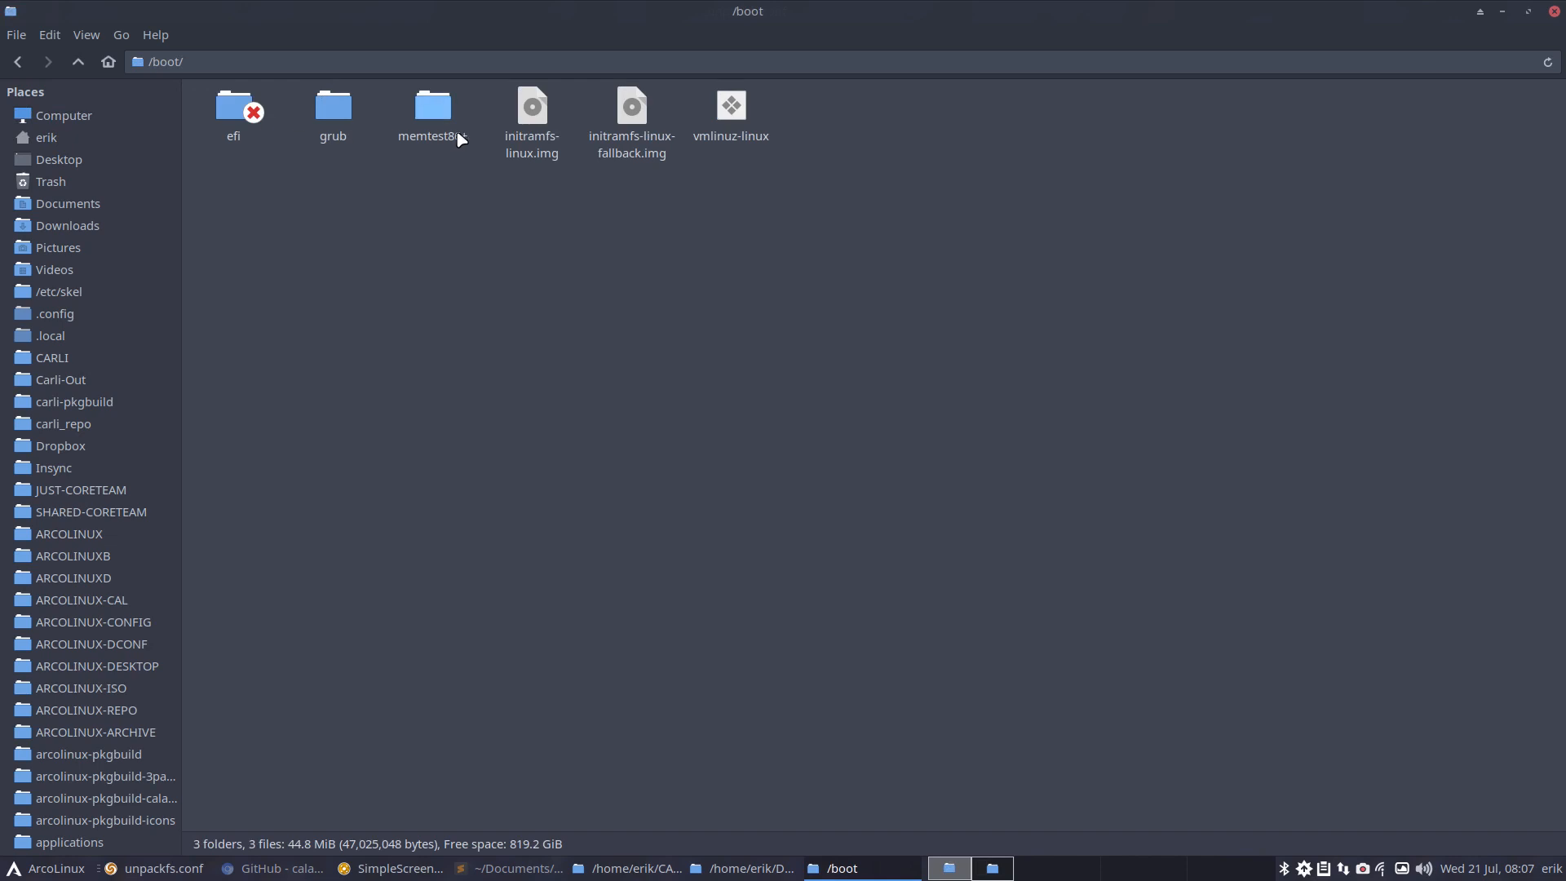
click(740, 139)
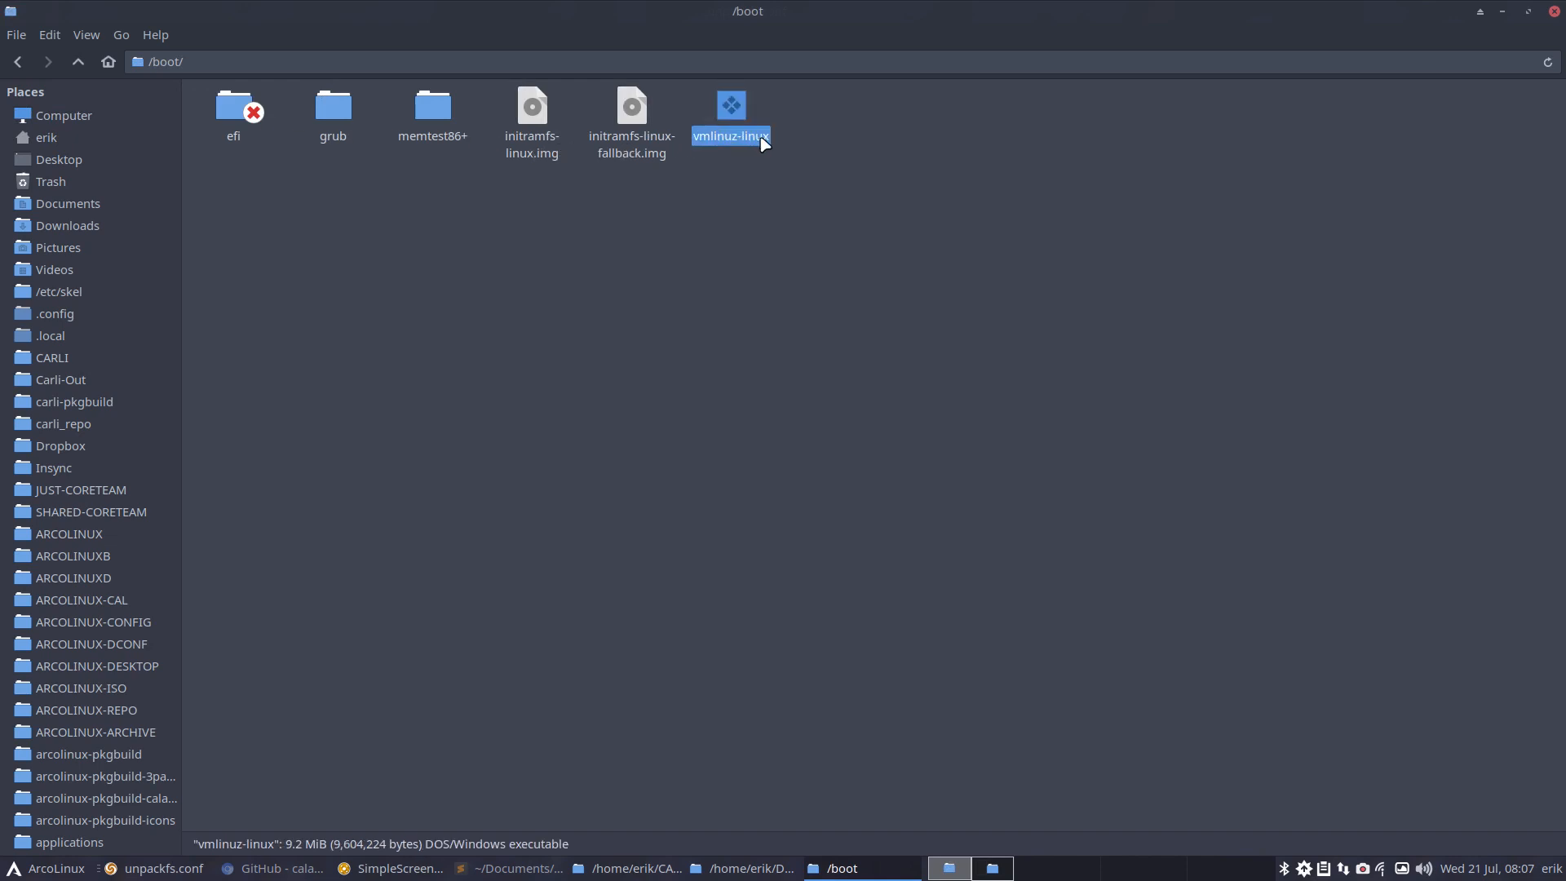
Write sudo pacman -S linux-lts in a new terminal without running it, and close the terminal and the /boot window
key(ctrl+alt+Return)
text(sudo pa)
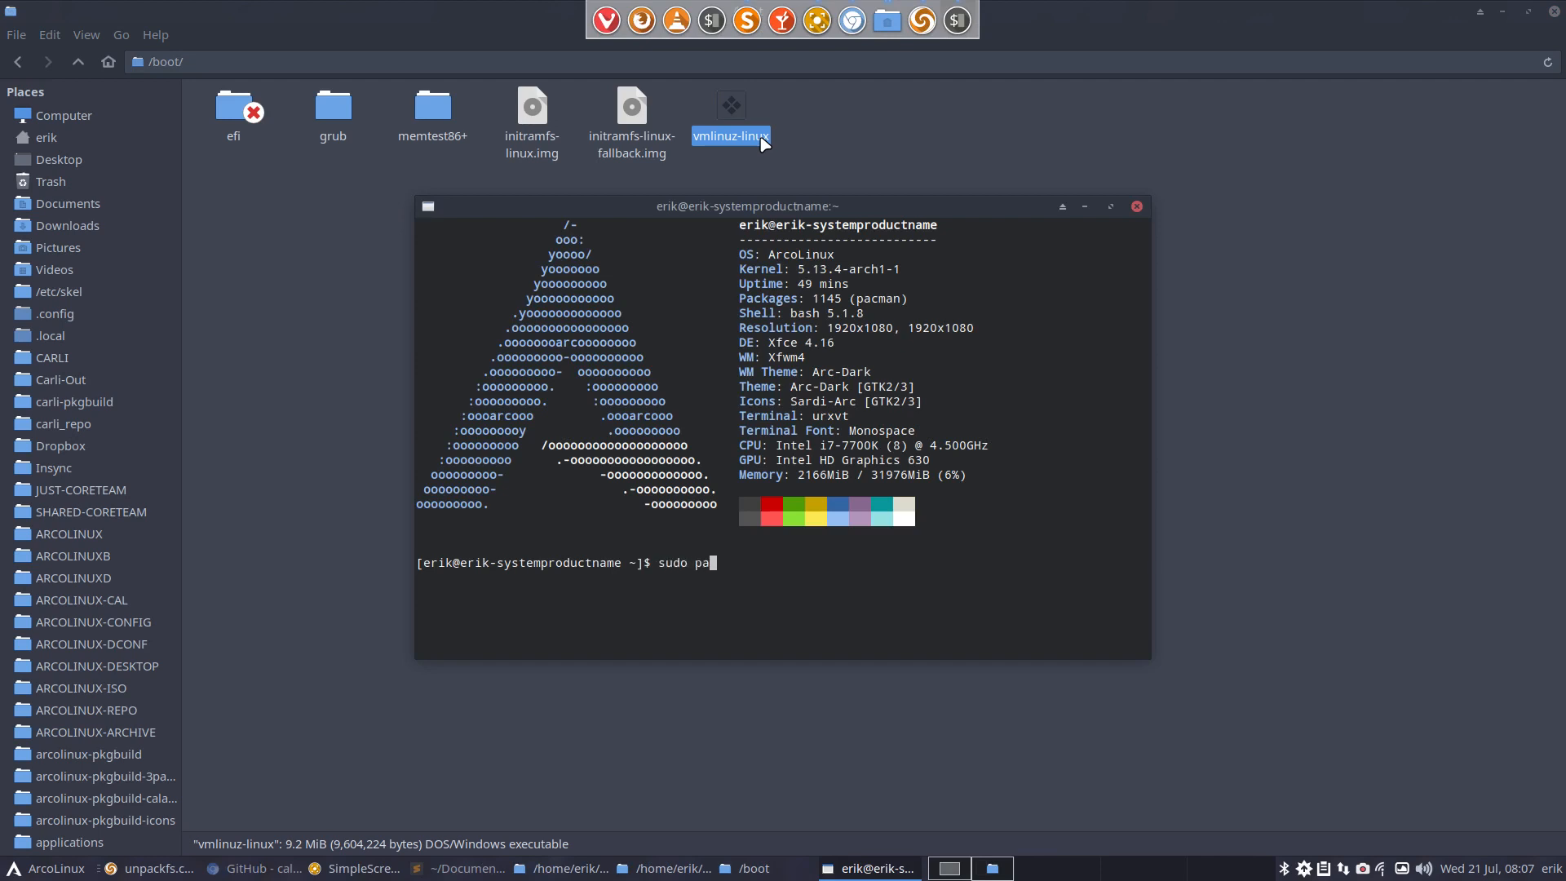
text(cman -S linux-lts)
click(1137, 207)
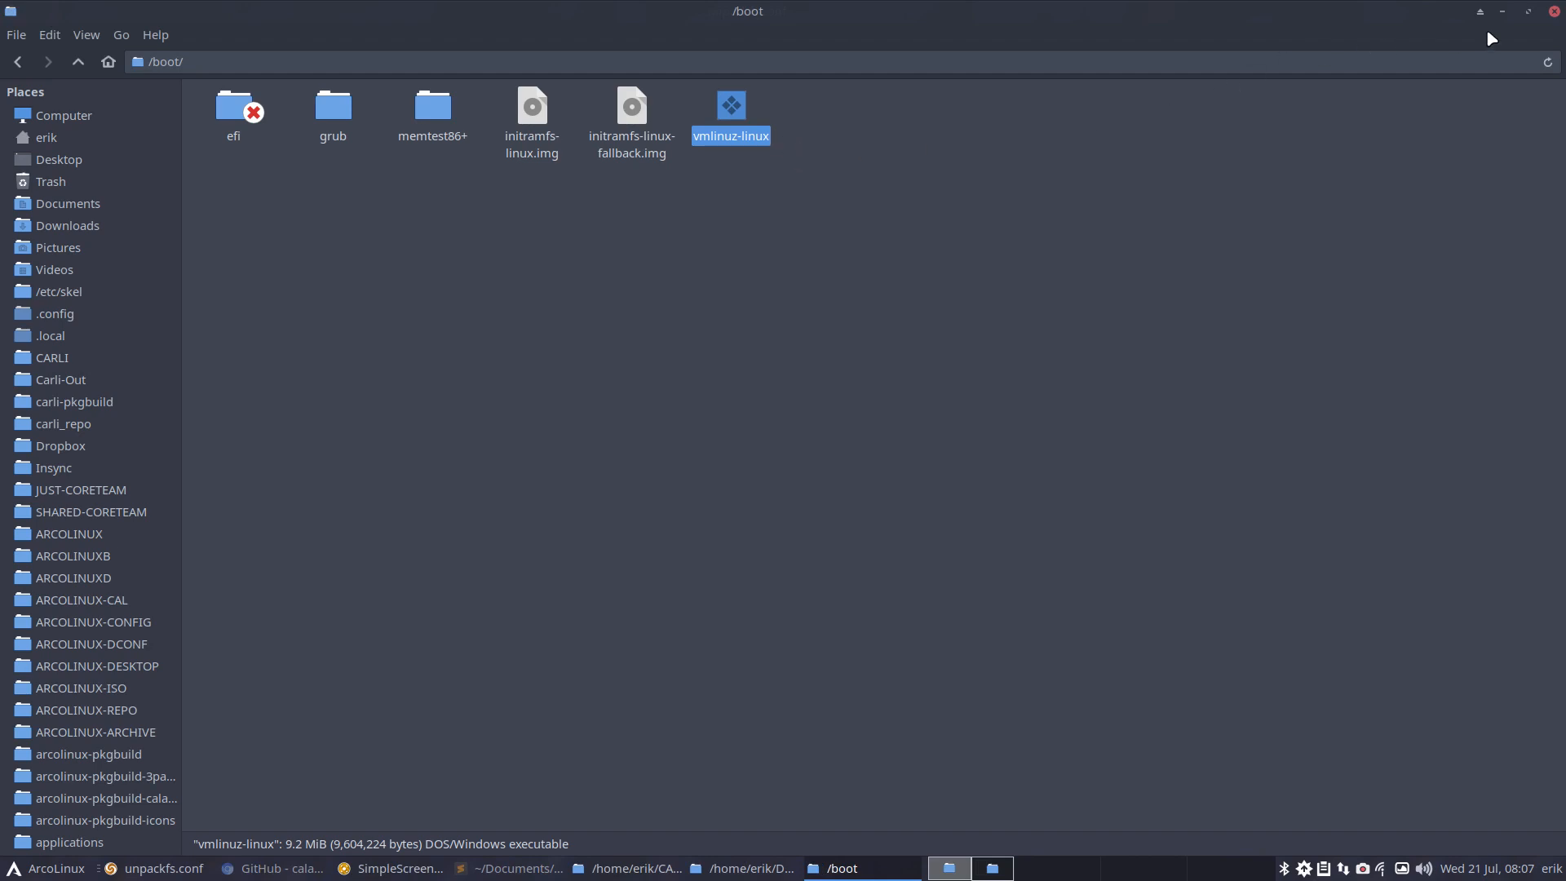
click(1553, 13)
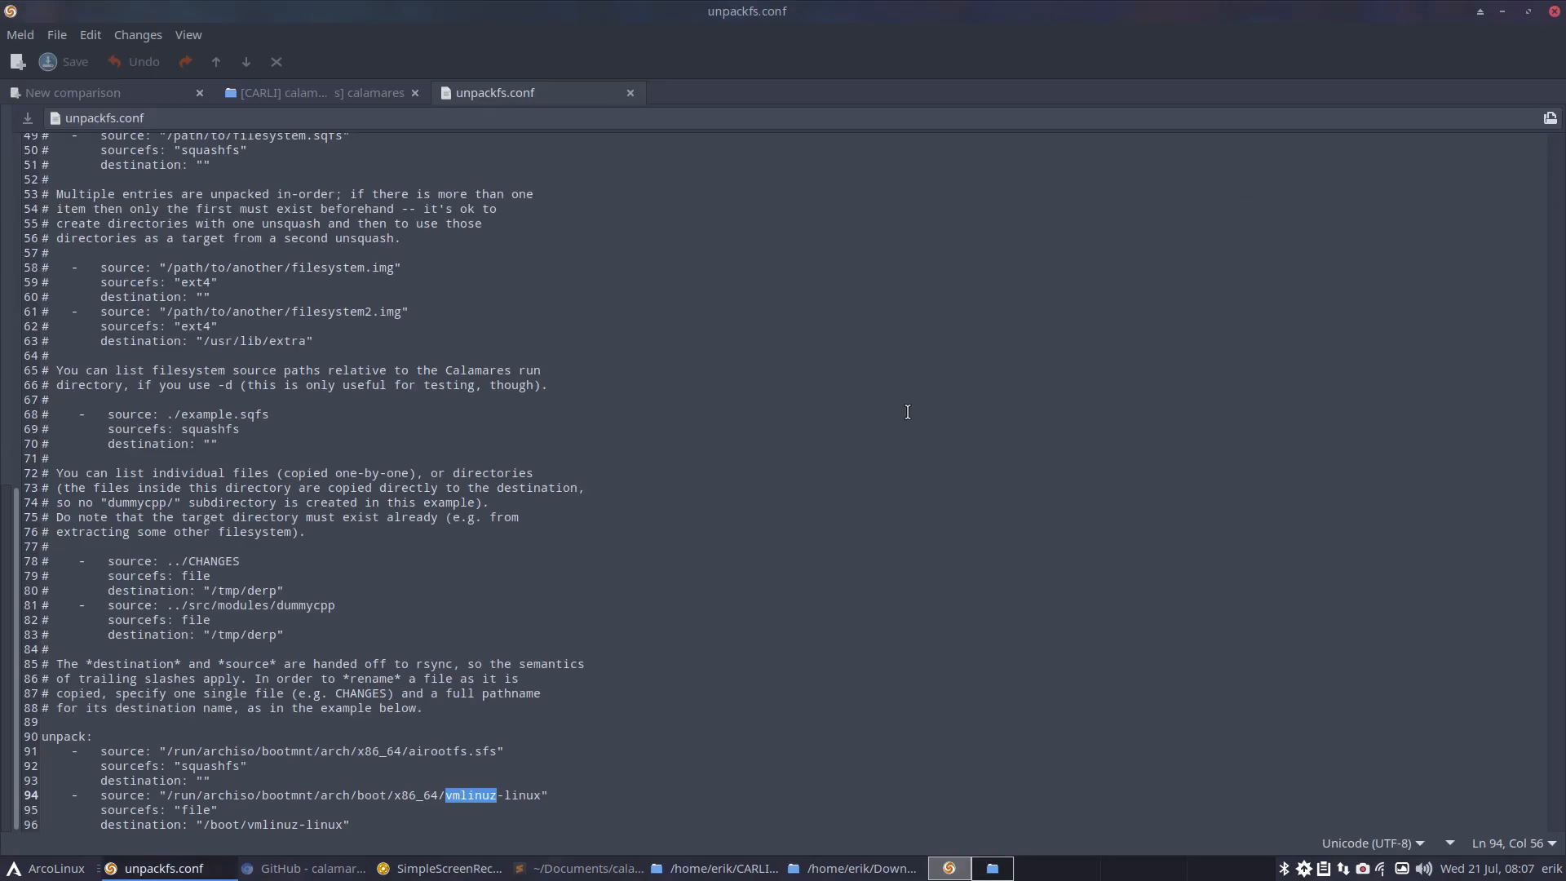
Close unpackfs.conf, compare the CARLI and Downloads versions of removeuser.conf, and close that comparison
click(551, 796)
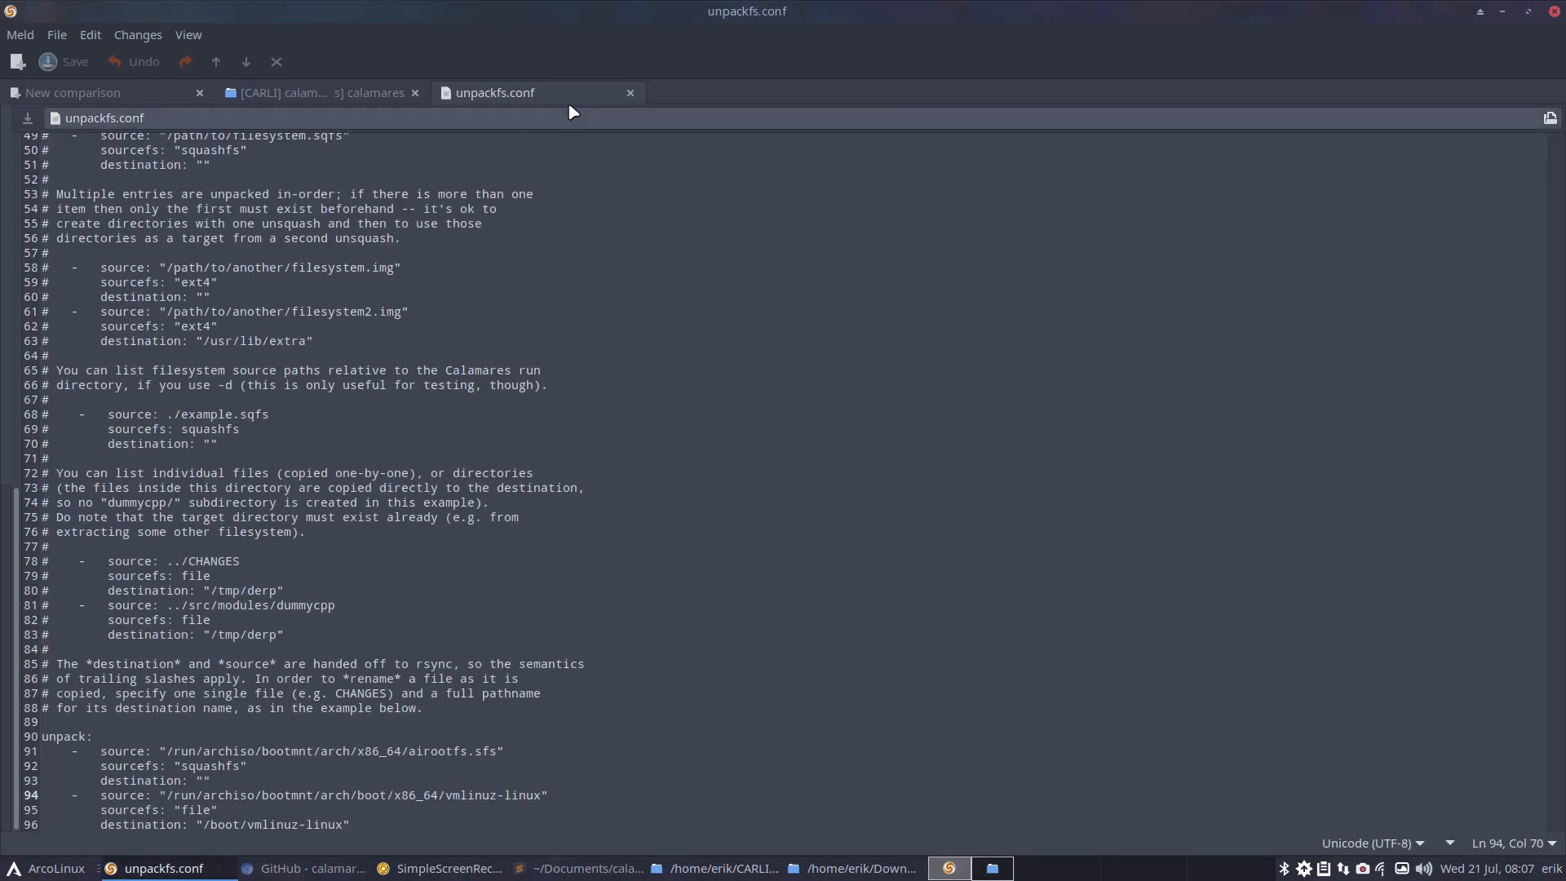
click(629, 93)
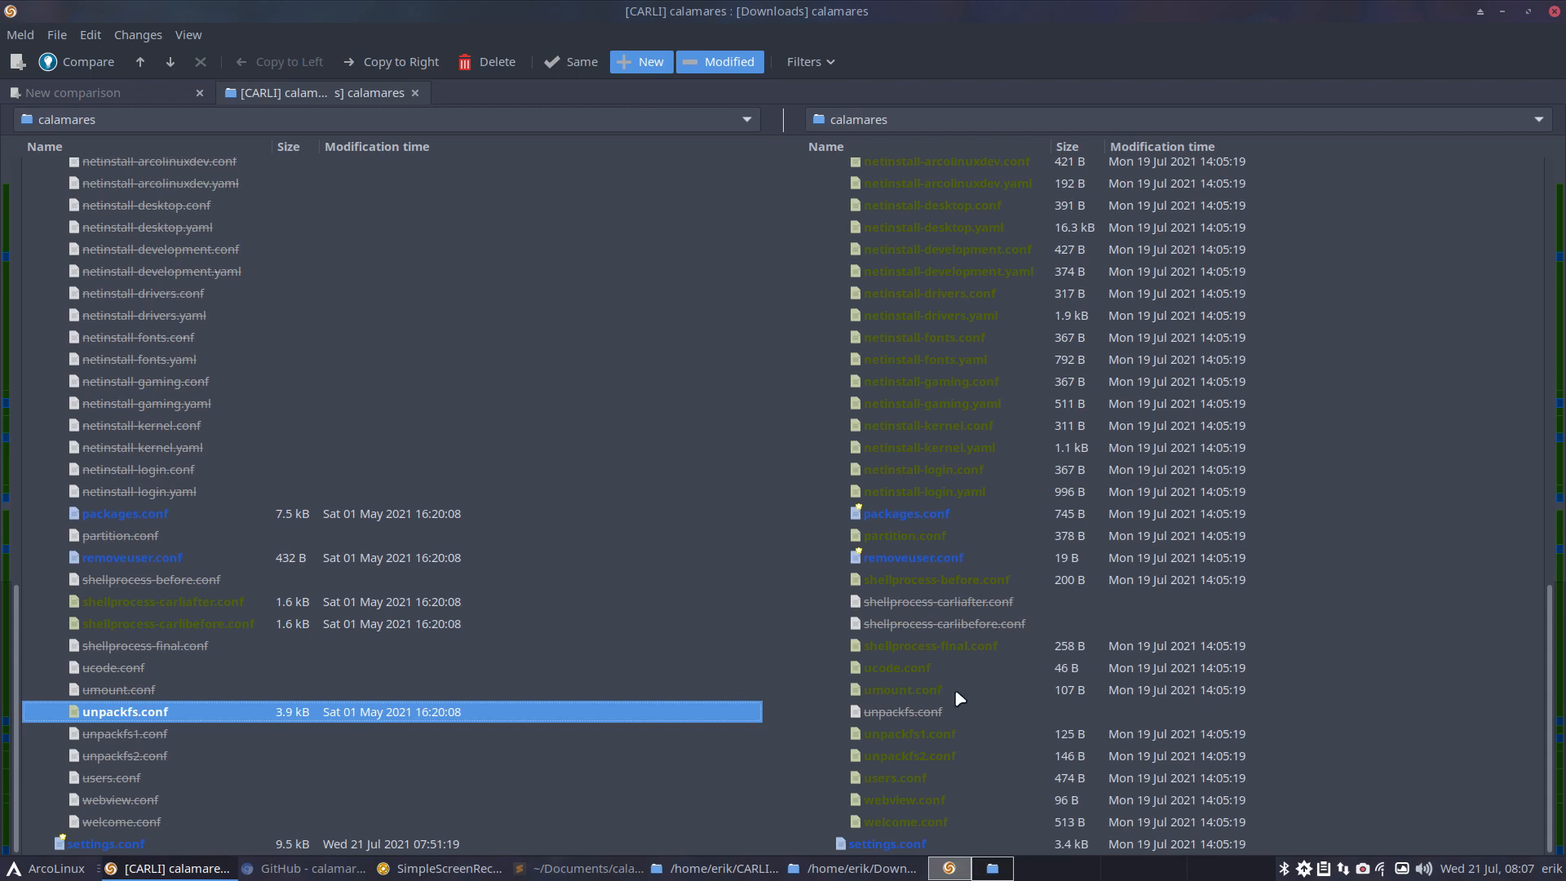
click(919, 671)
click(938, 646)
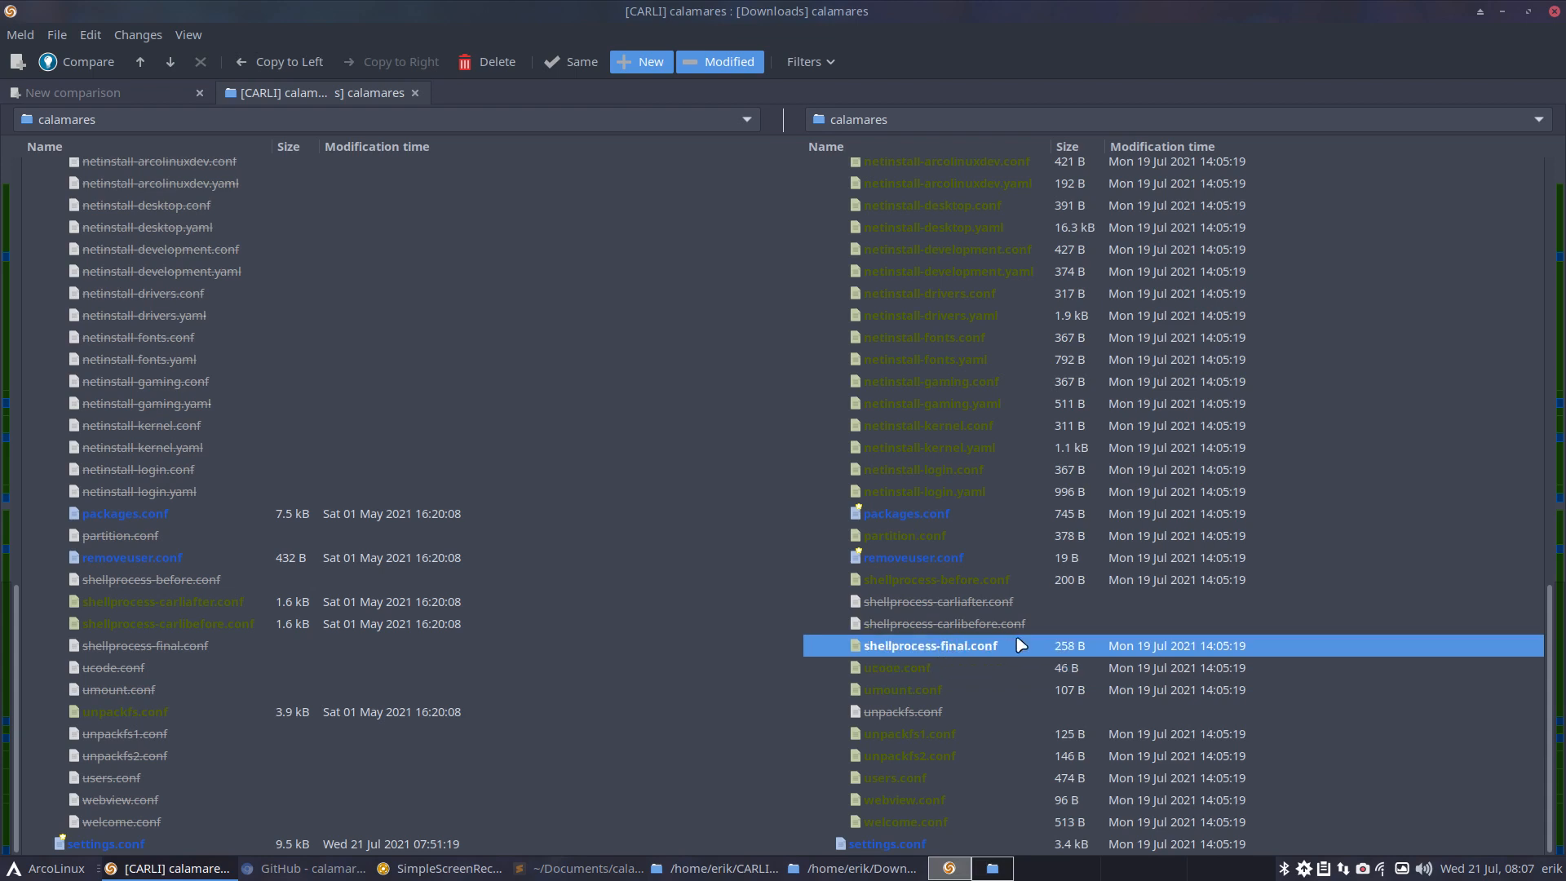
click(970, 580)
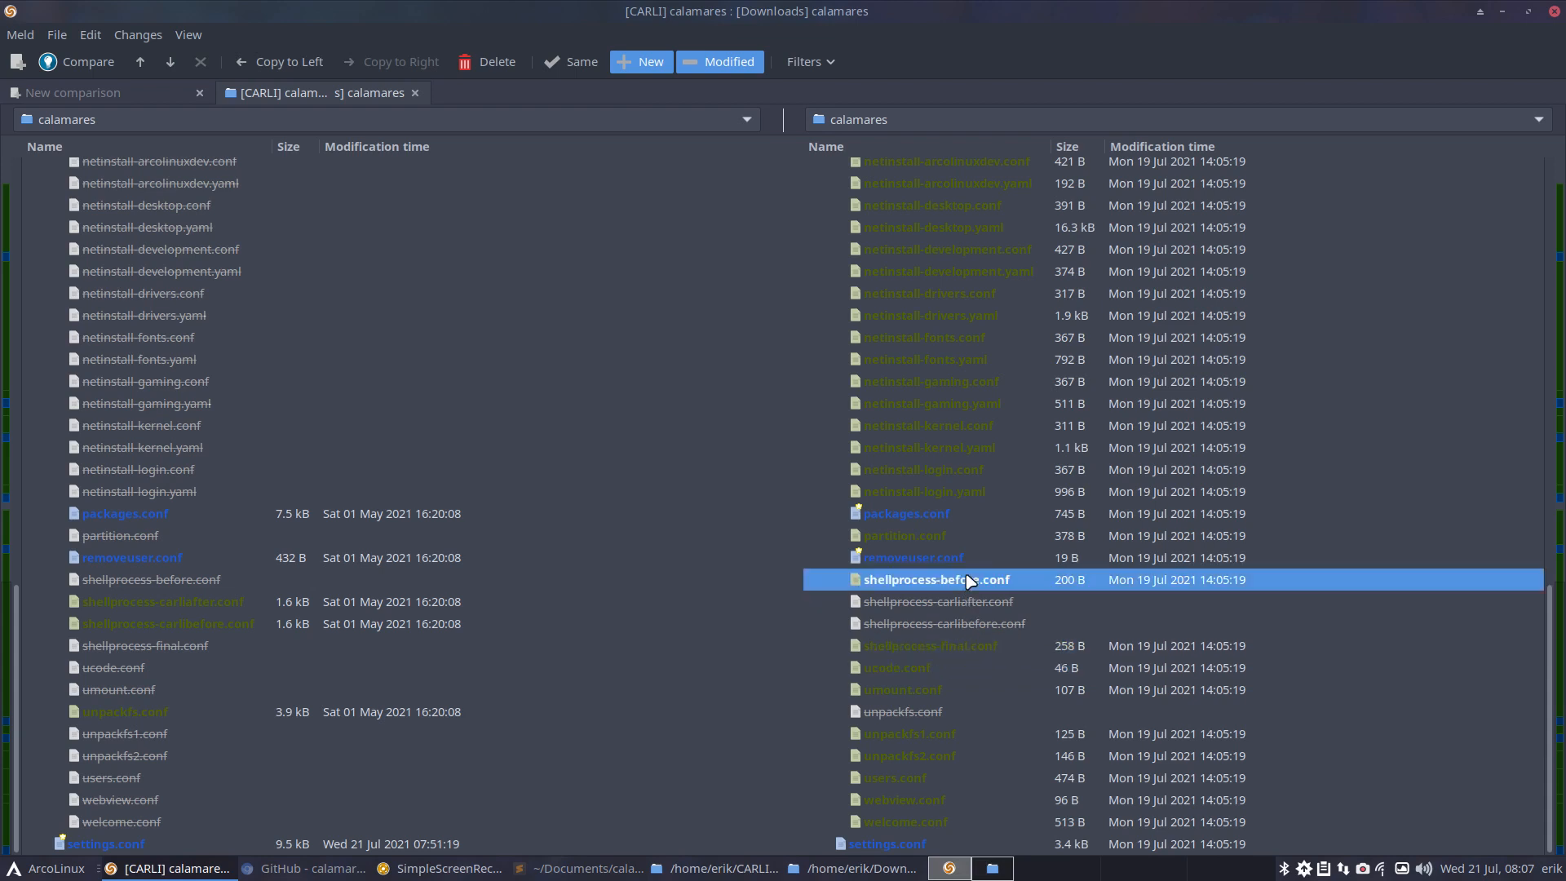
click(957, 561)
double_click(956, 561)
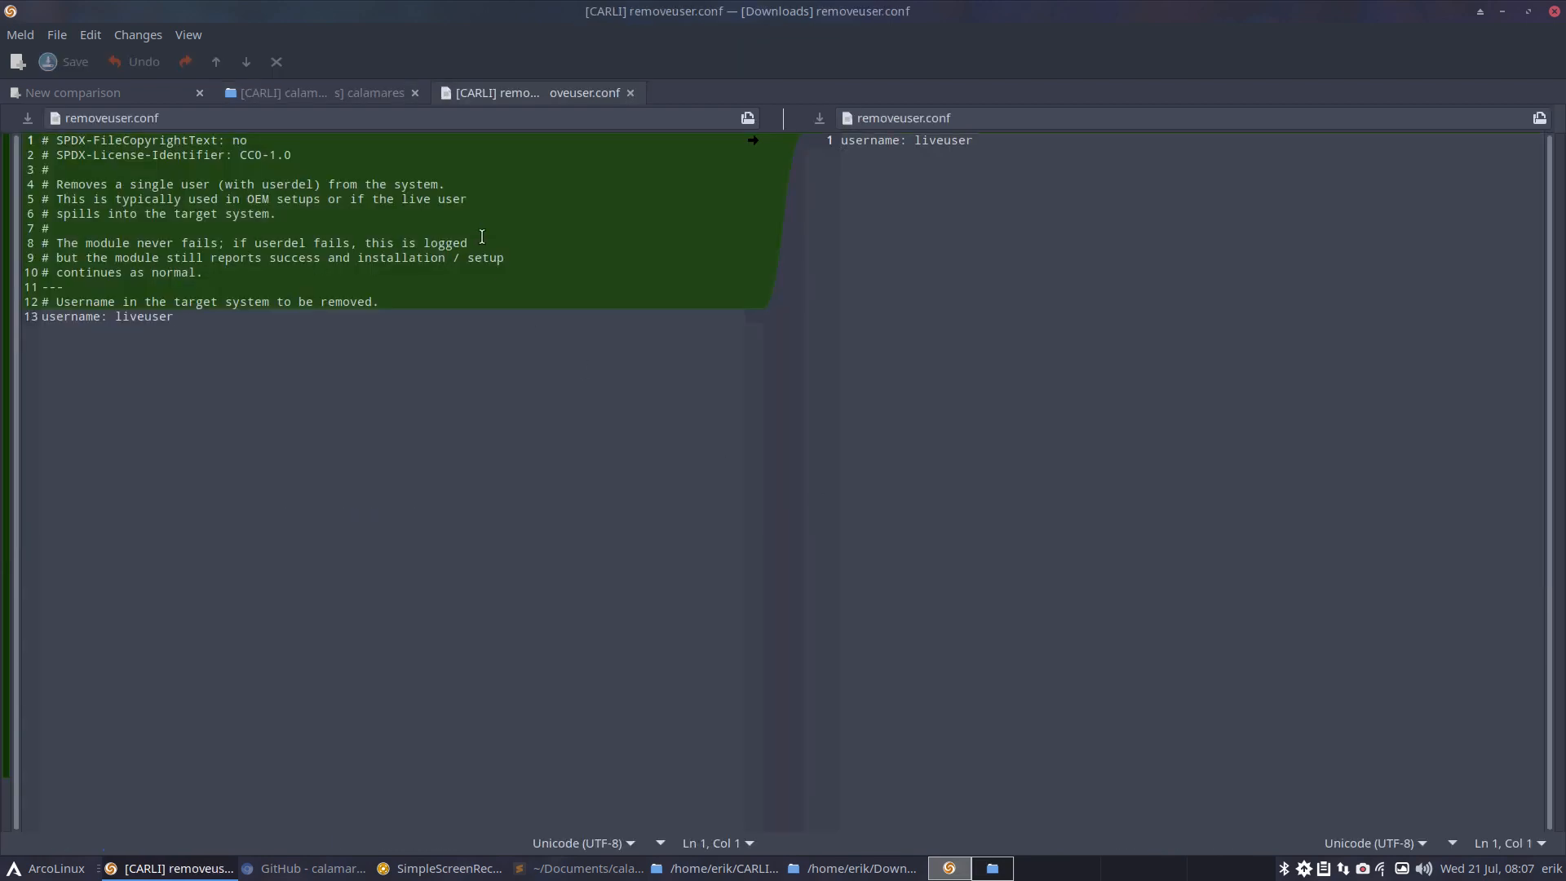
click(630, 93)
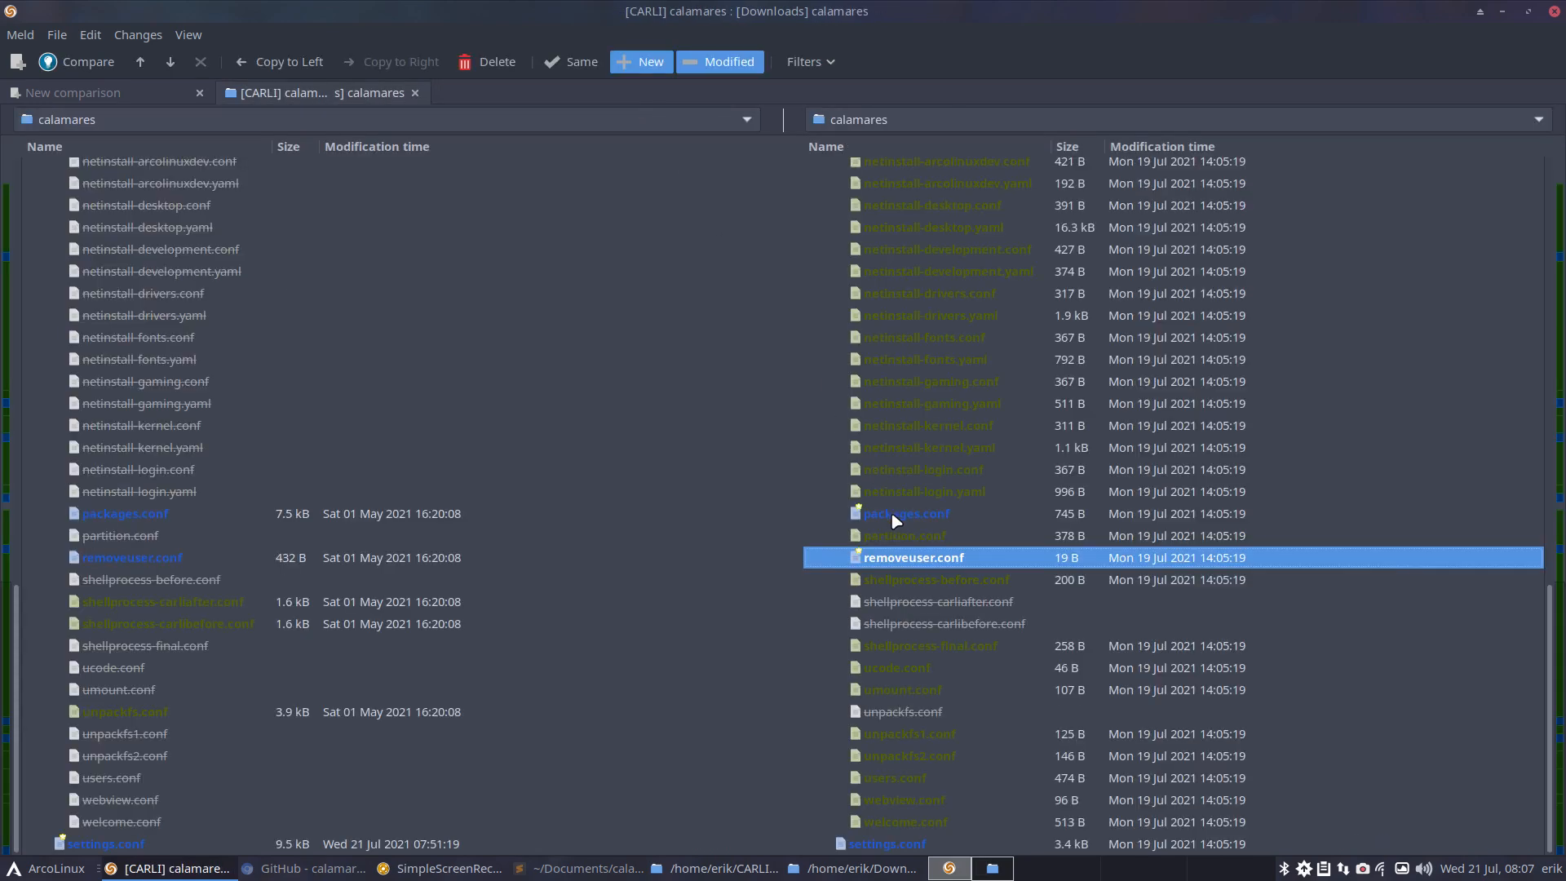
Compare the CARLI and Downloads versions of packages.conf, and close the comparison
click(898, 535)
click(919, 516)
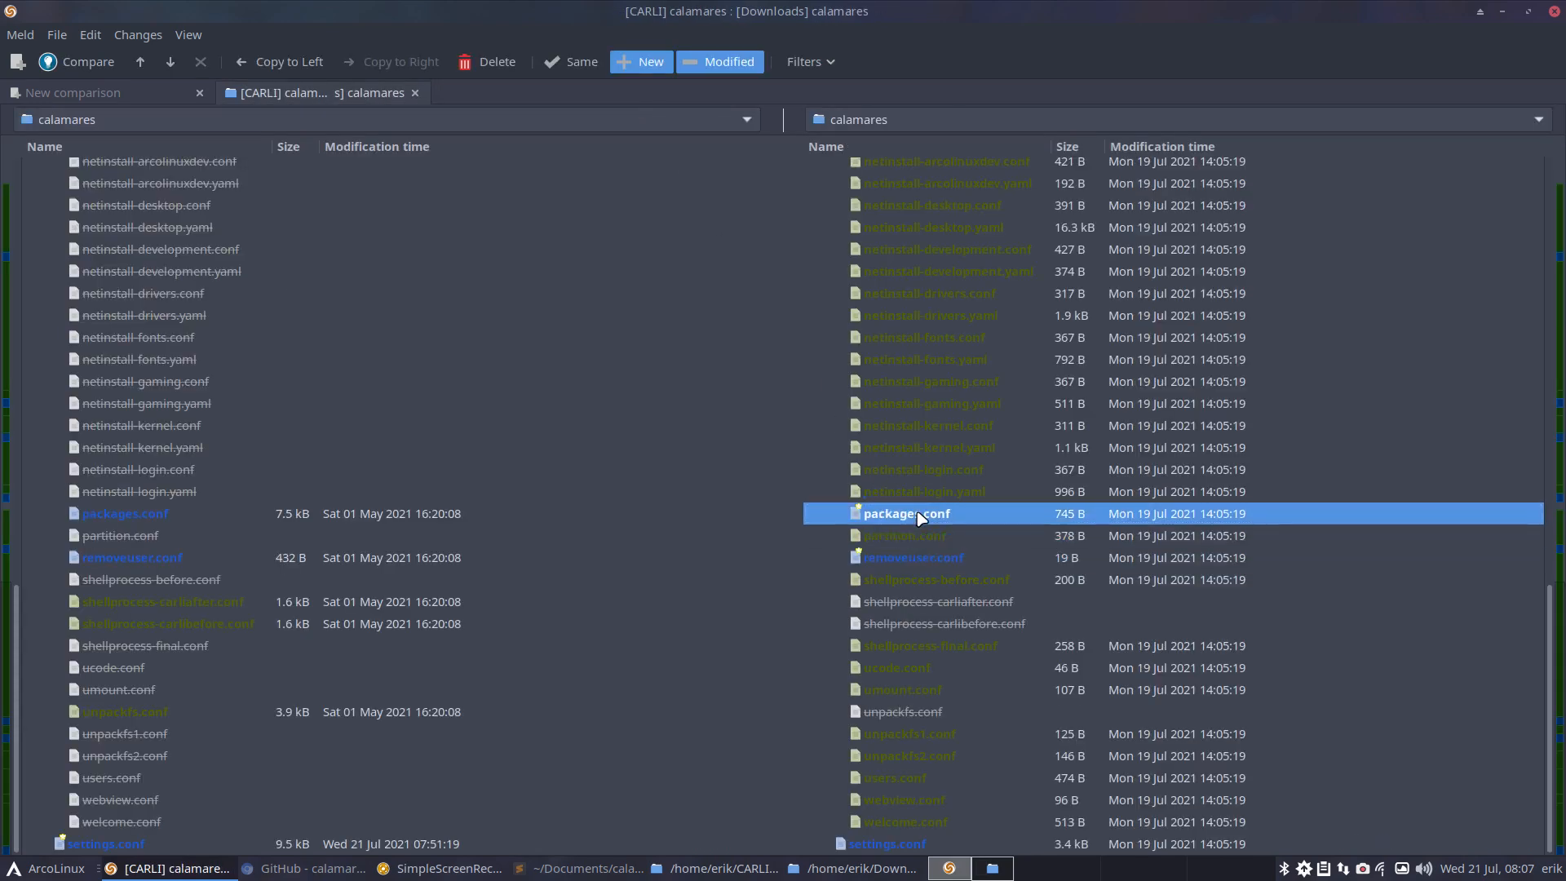
double_click(919, 515)
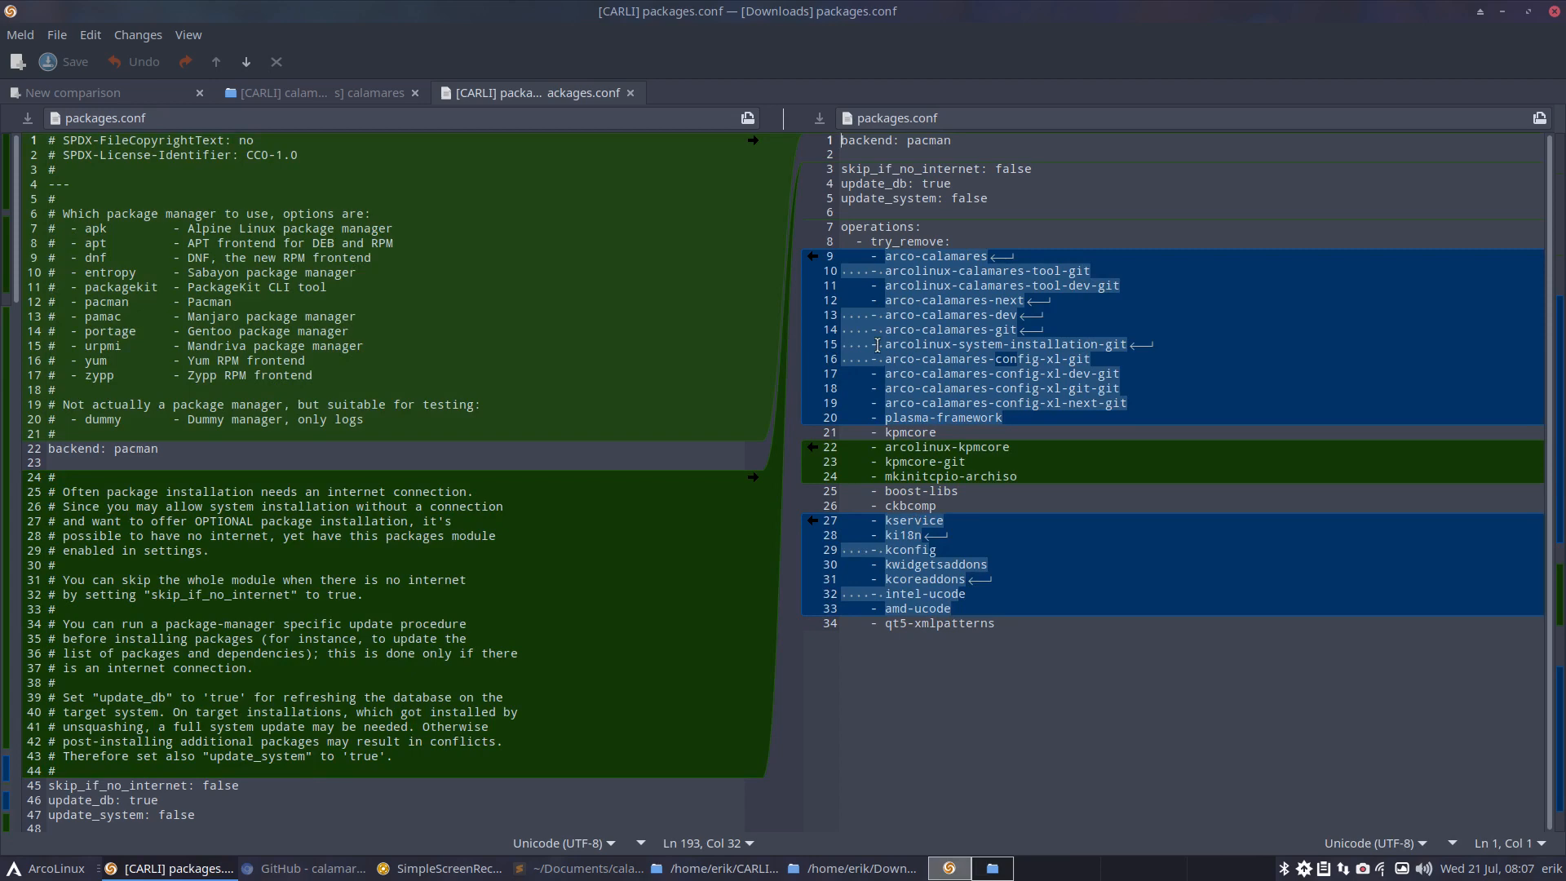
click(631, 93)
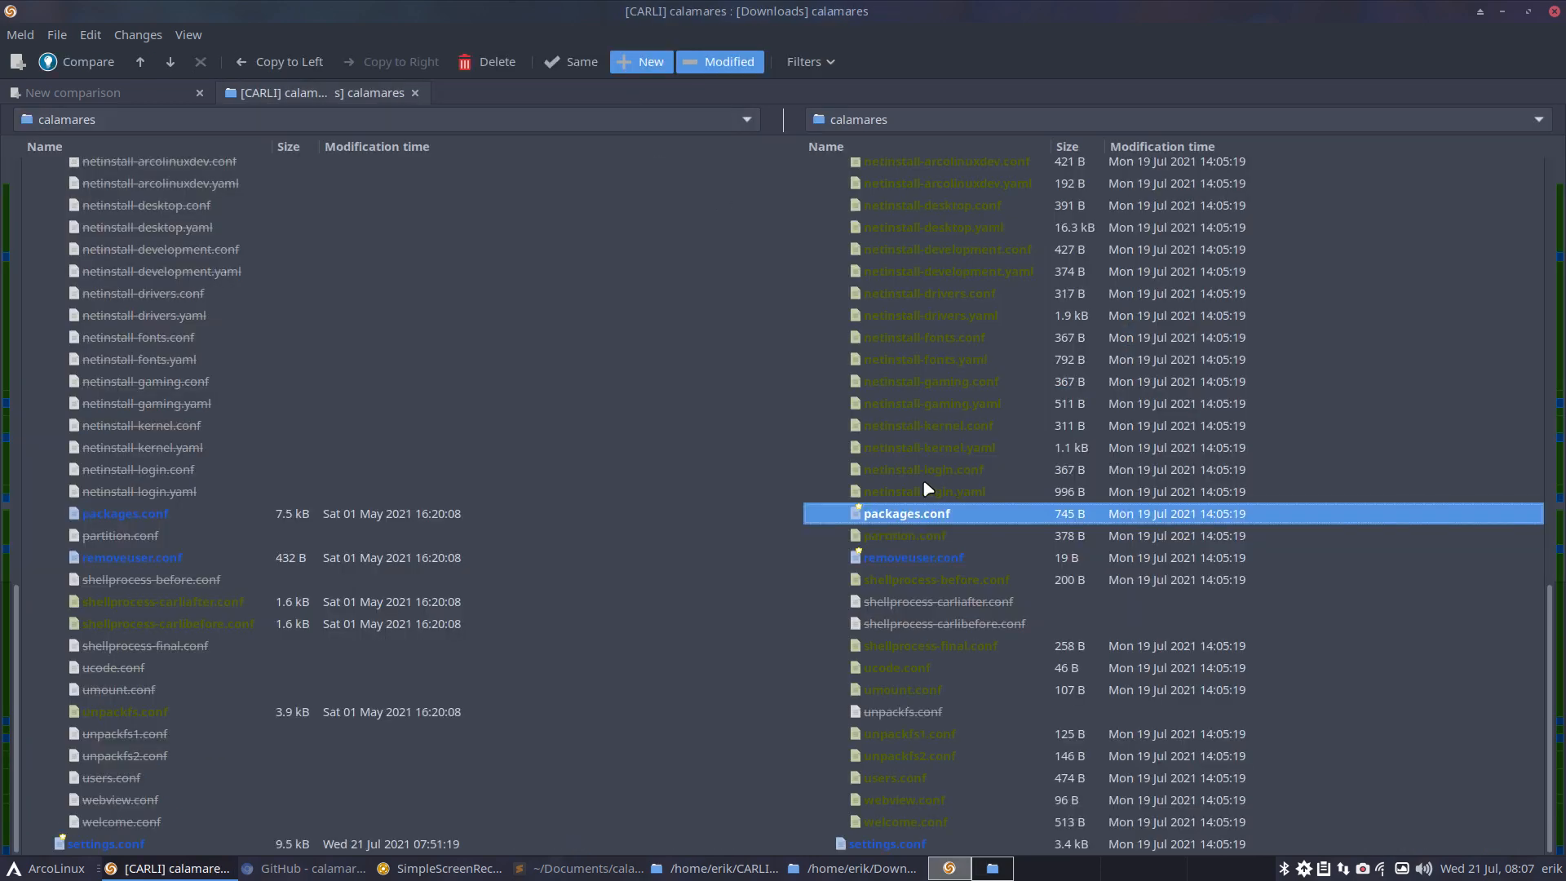
Compare the two versions of initcpio.conf in the modules folder, and close the comparison
scroll(930, 489, up, 2)
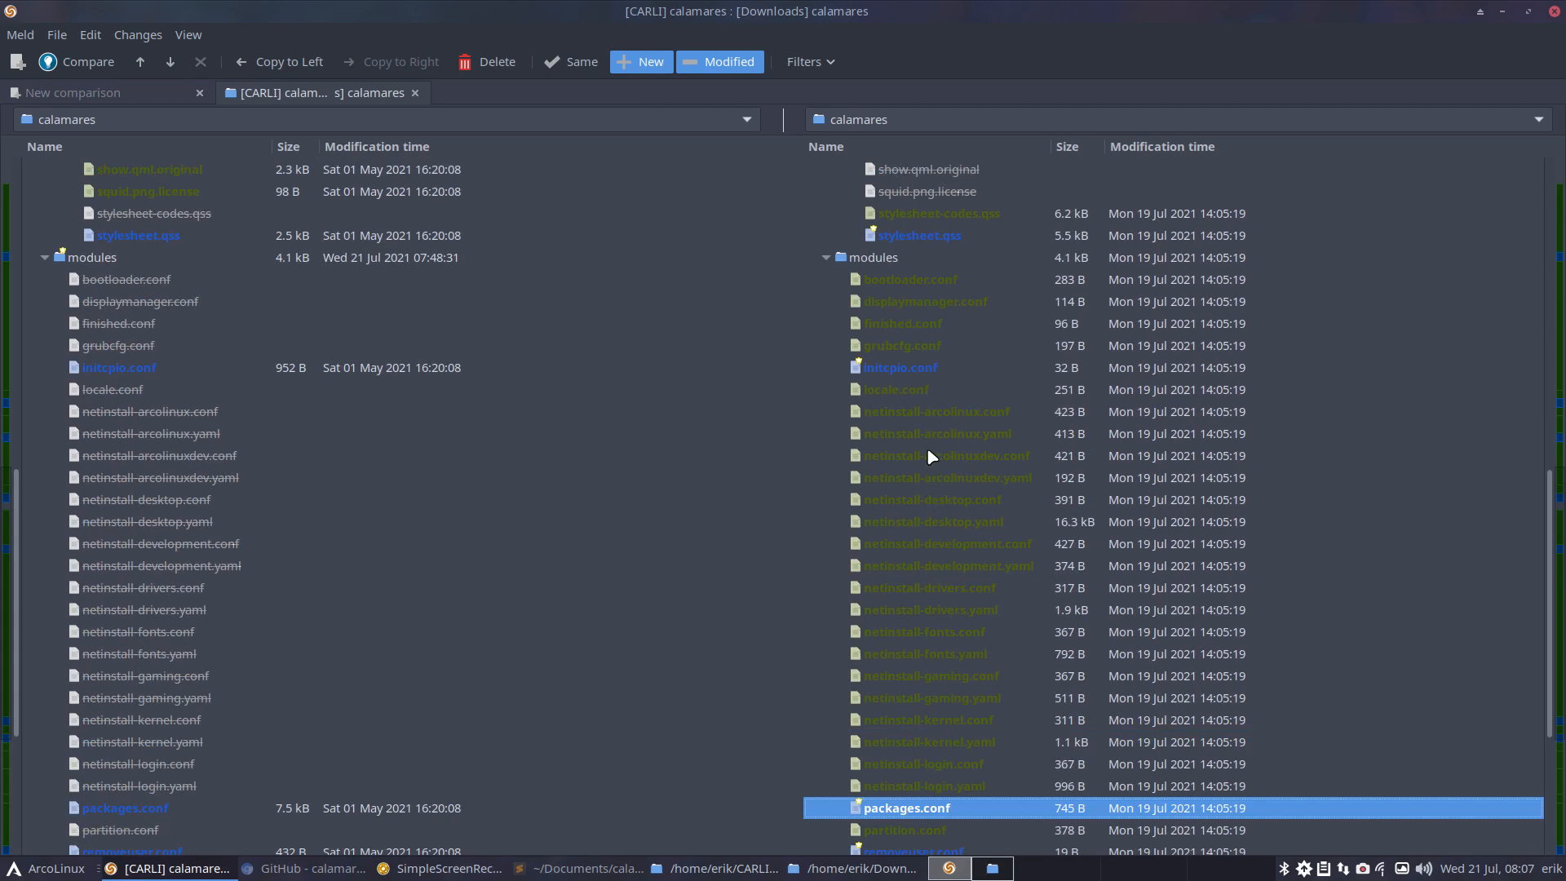
double_click(901, 367)
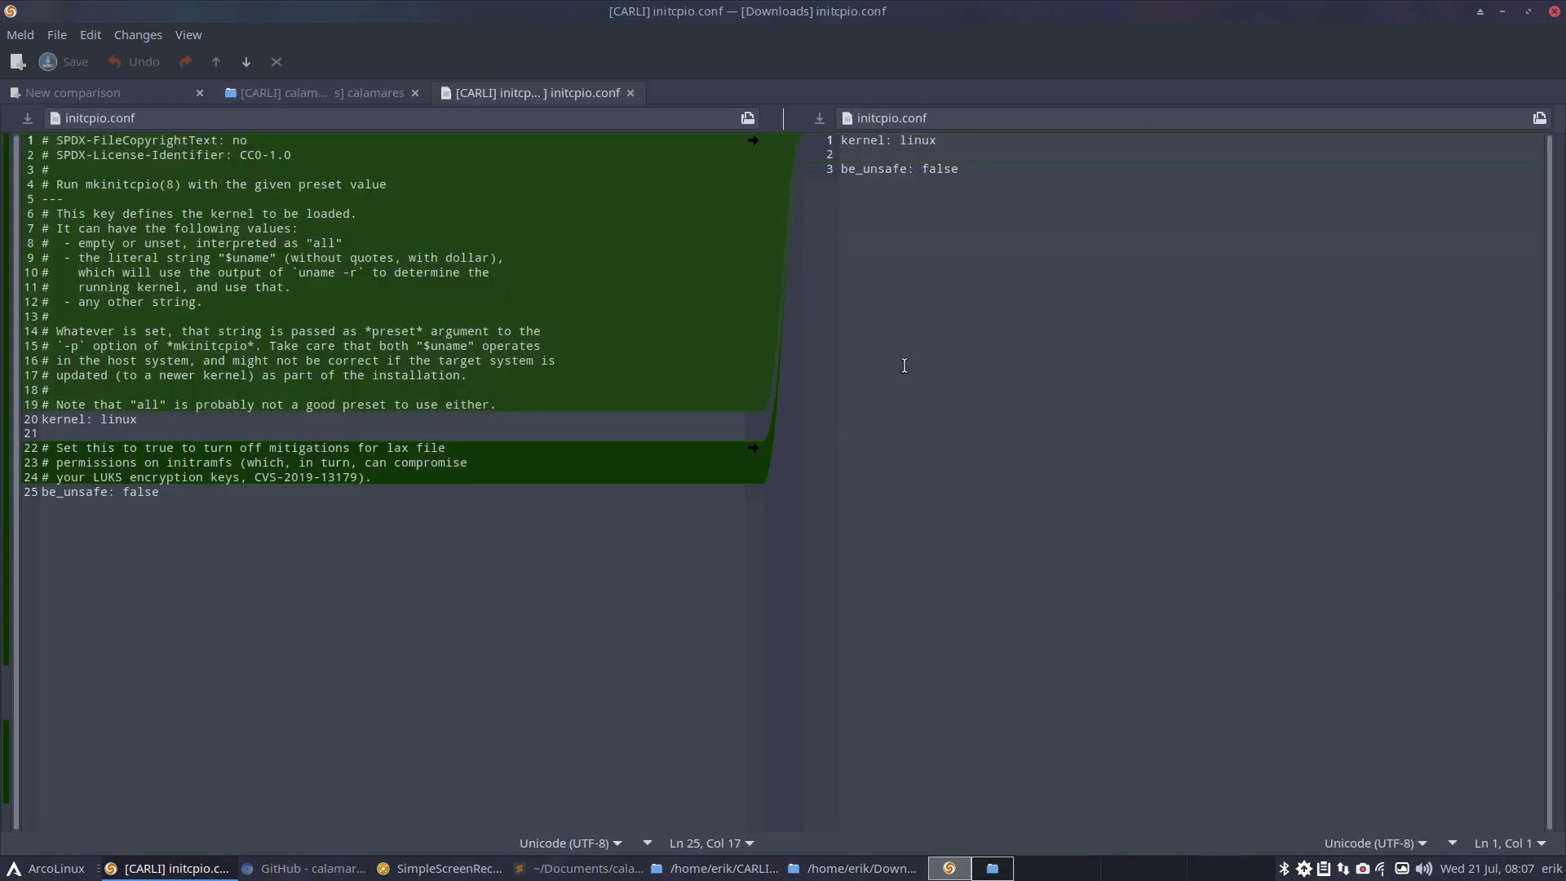
click(630, 93)
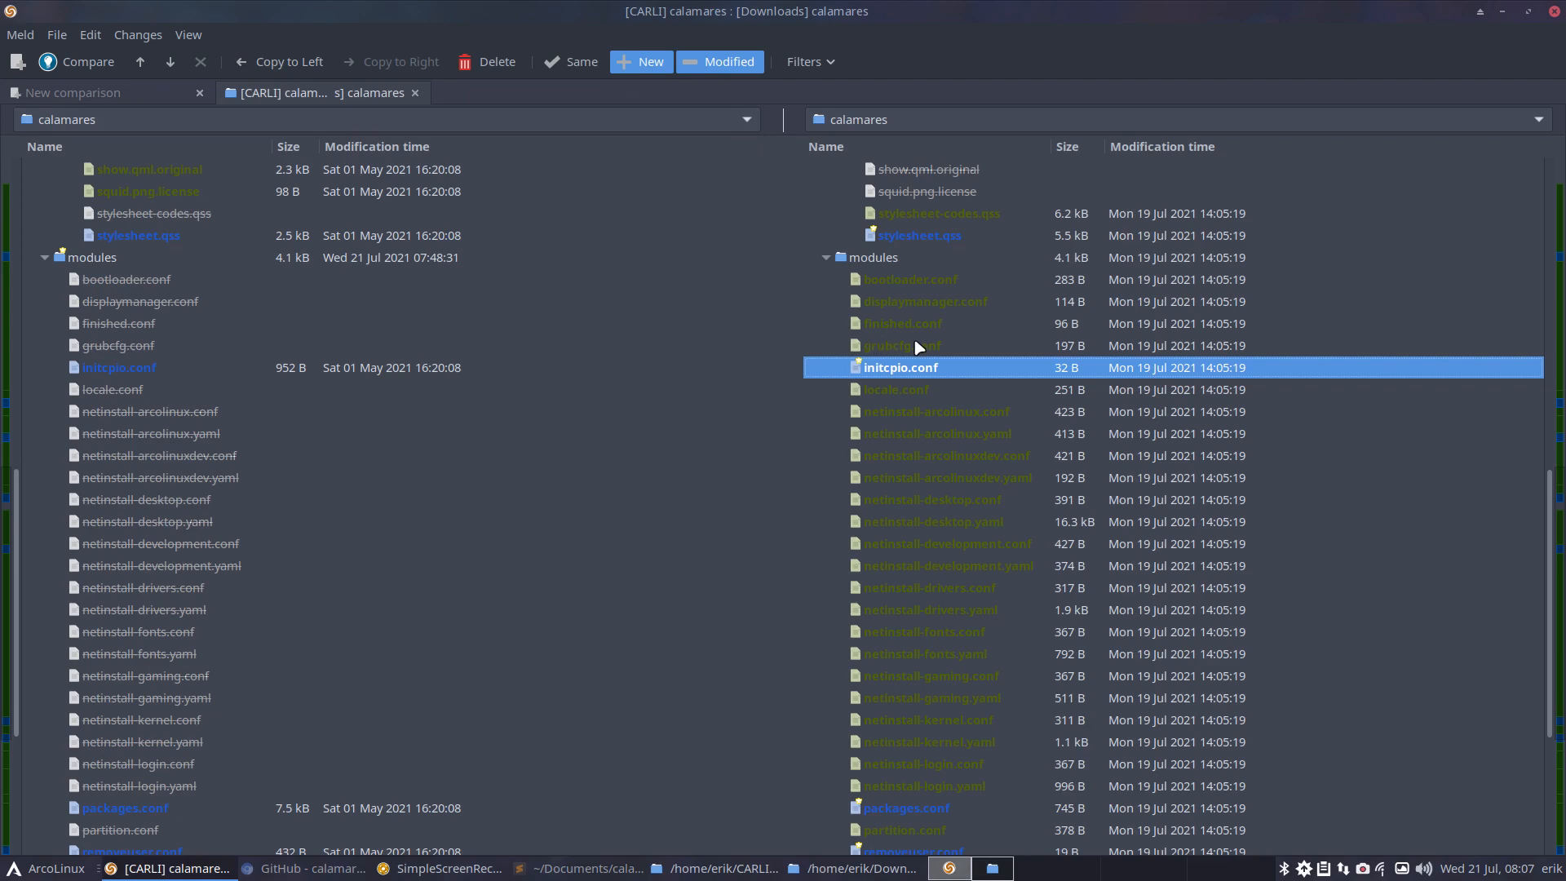
Open the stylesheet.qss comparison and copy the "Use gammaray" block from the Downloads version into the CARLI version
click(923, 236)
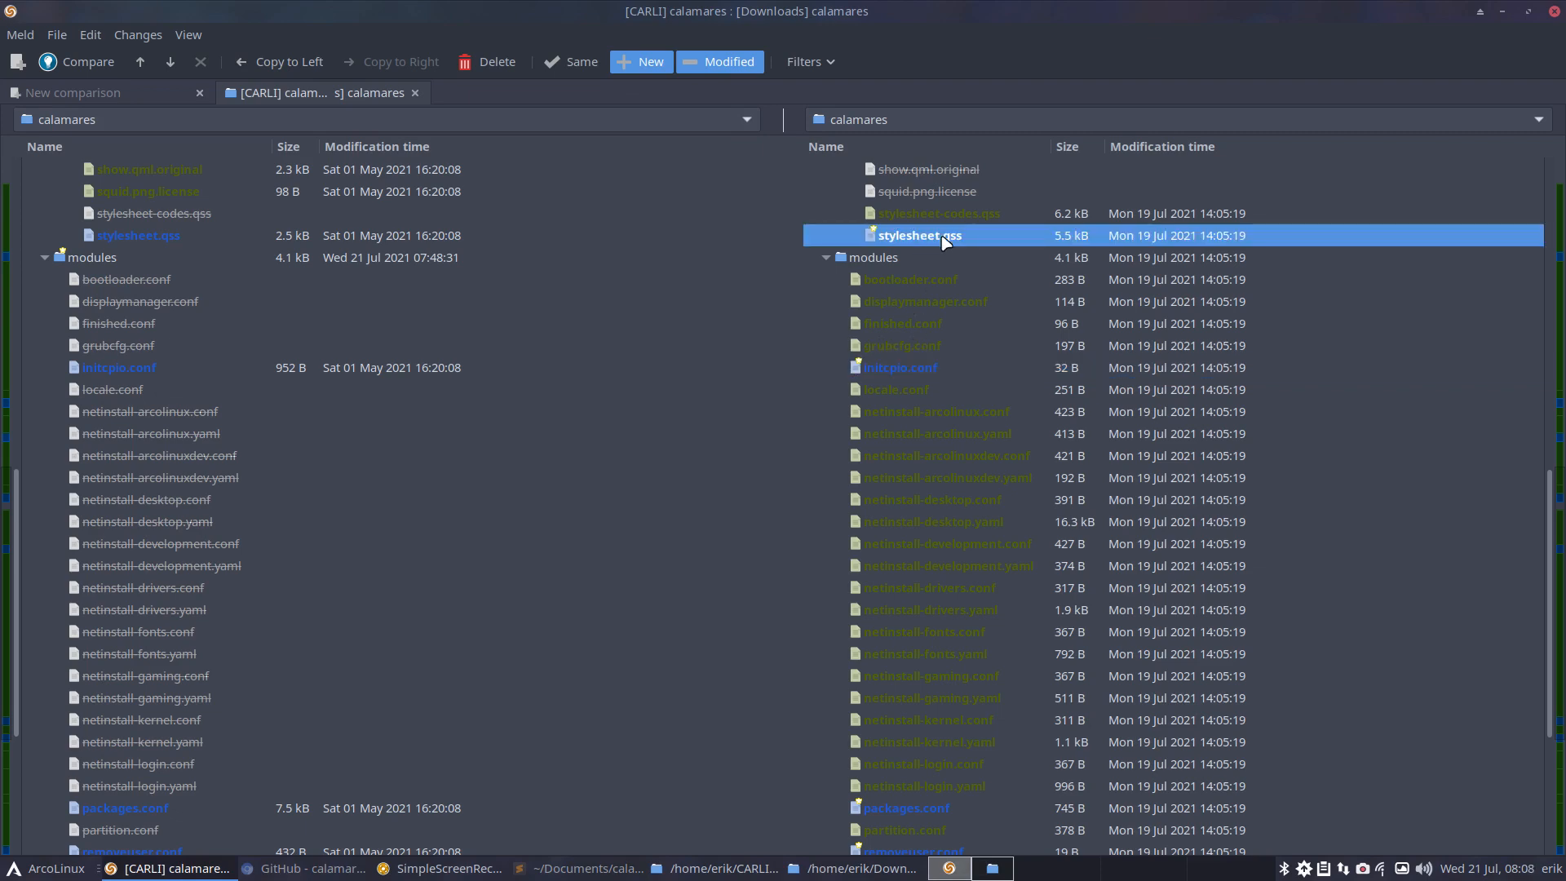
double_click(945, 237)
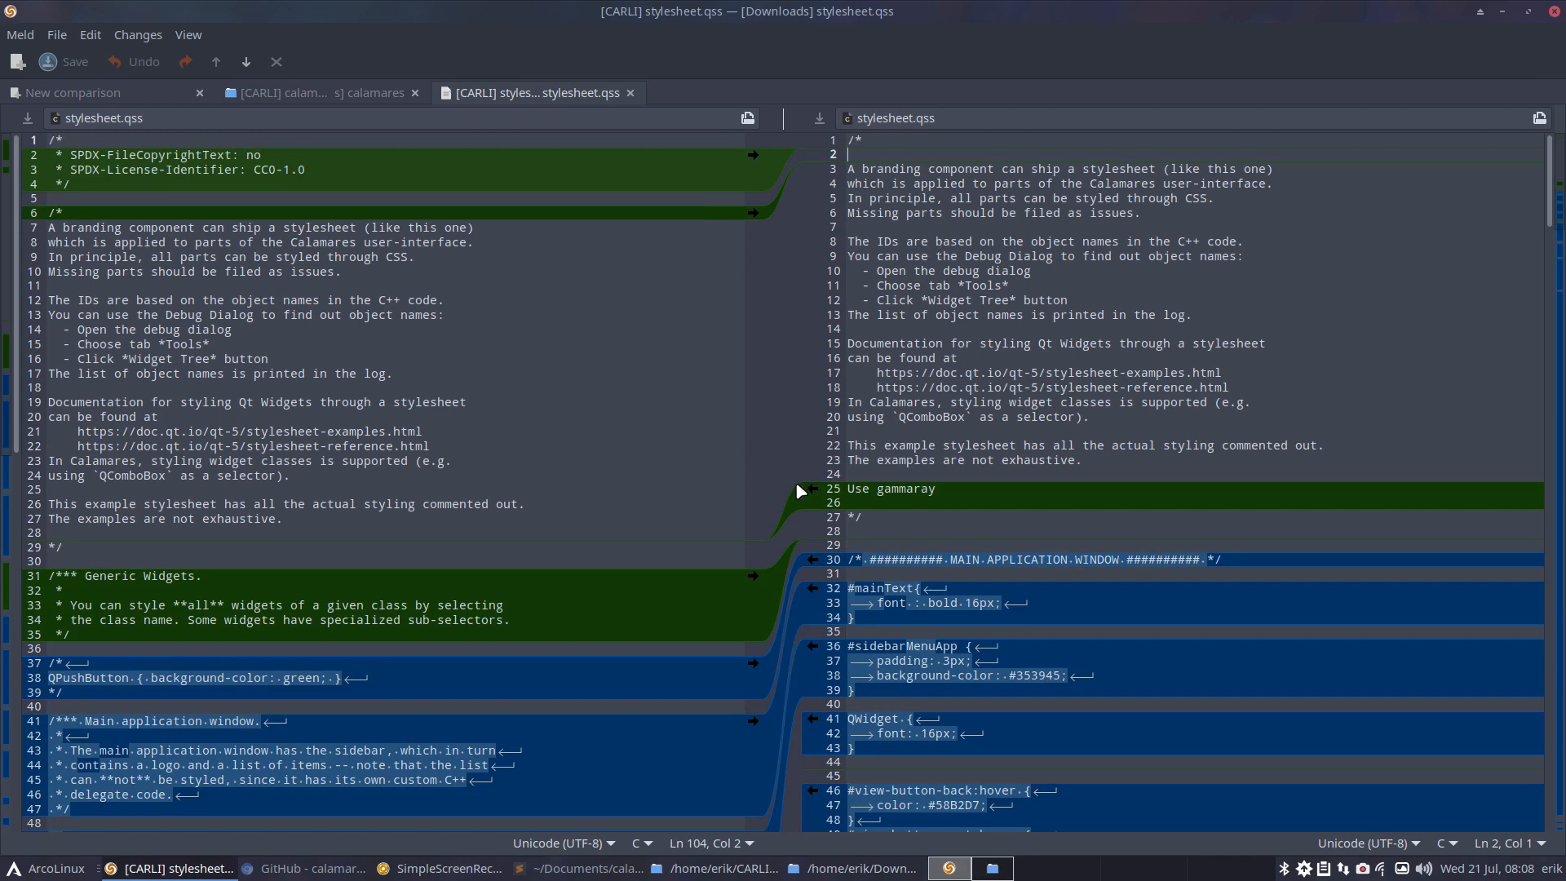
click(868, 491)
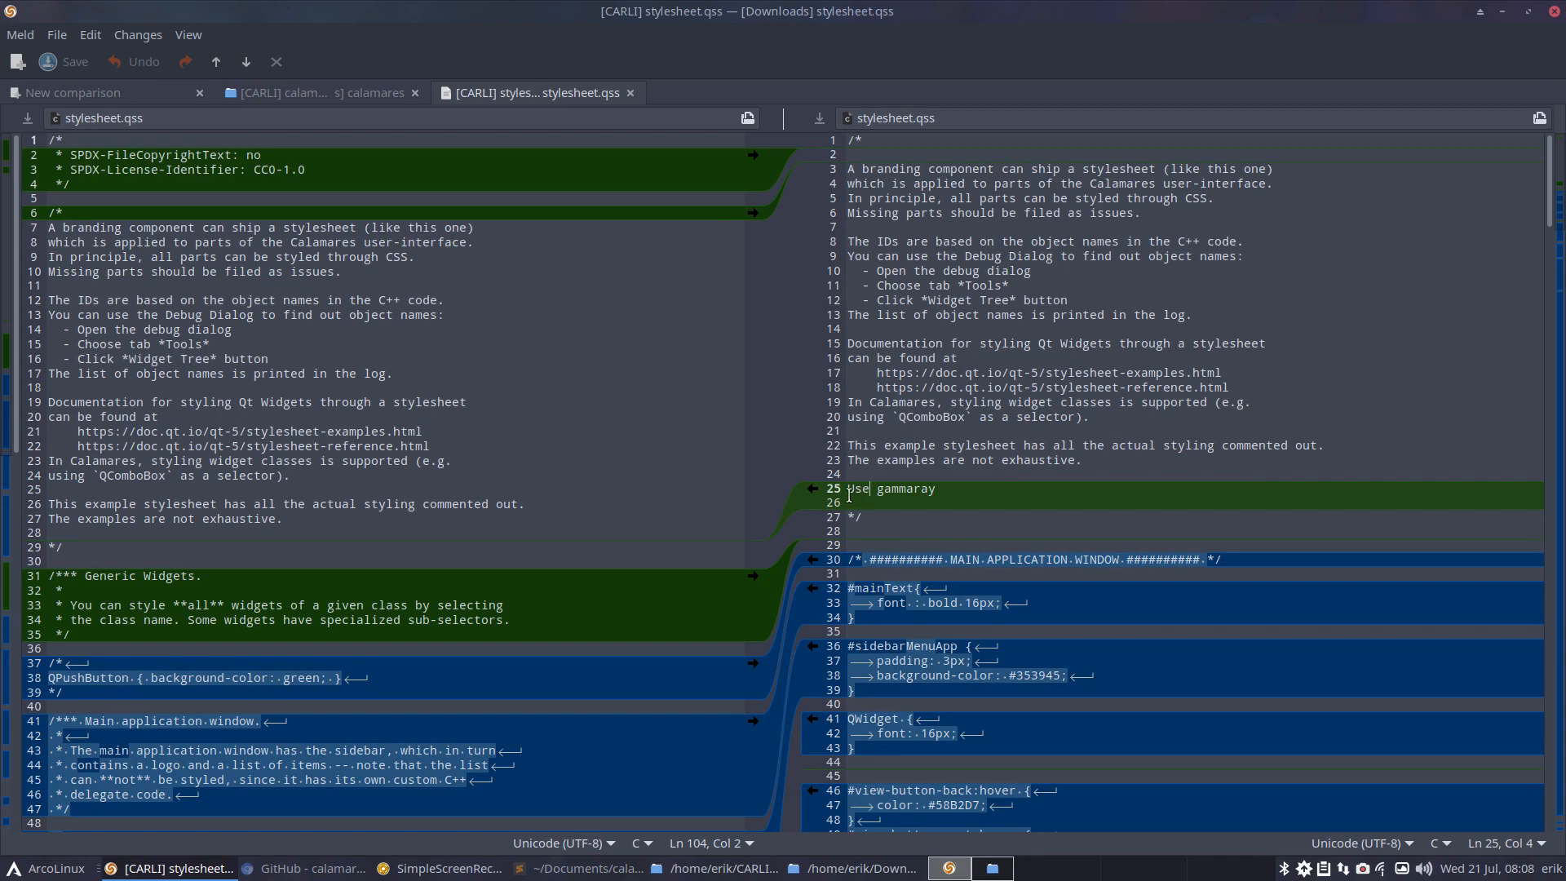
click(812, 487)
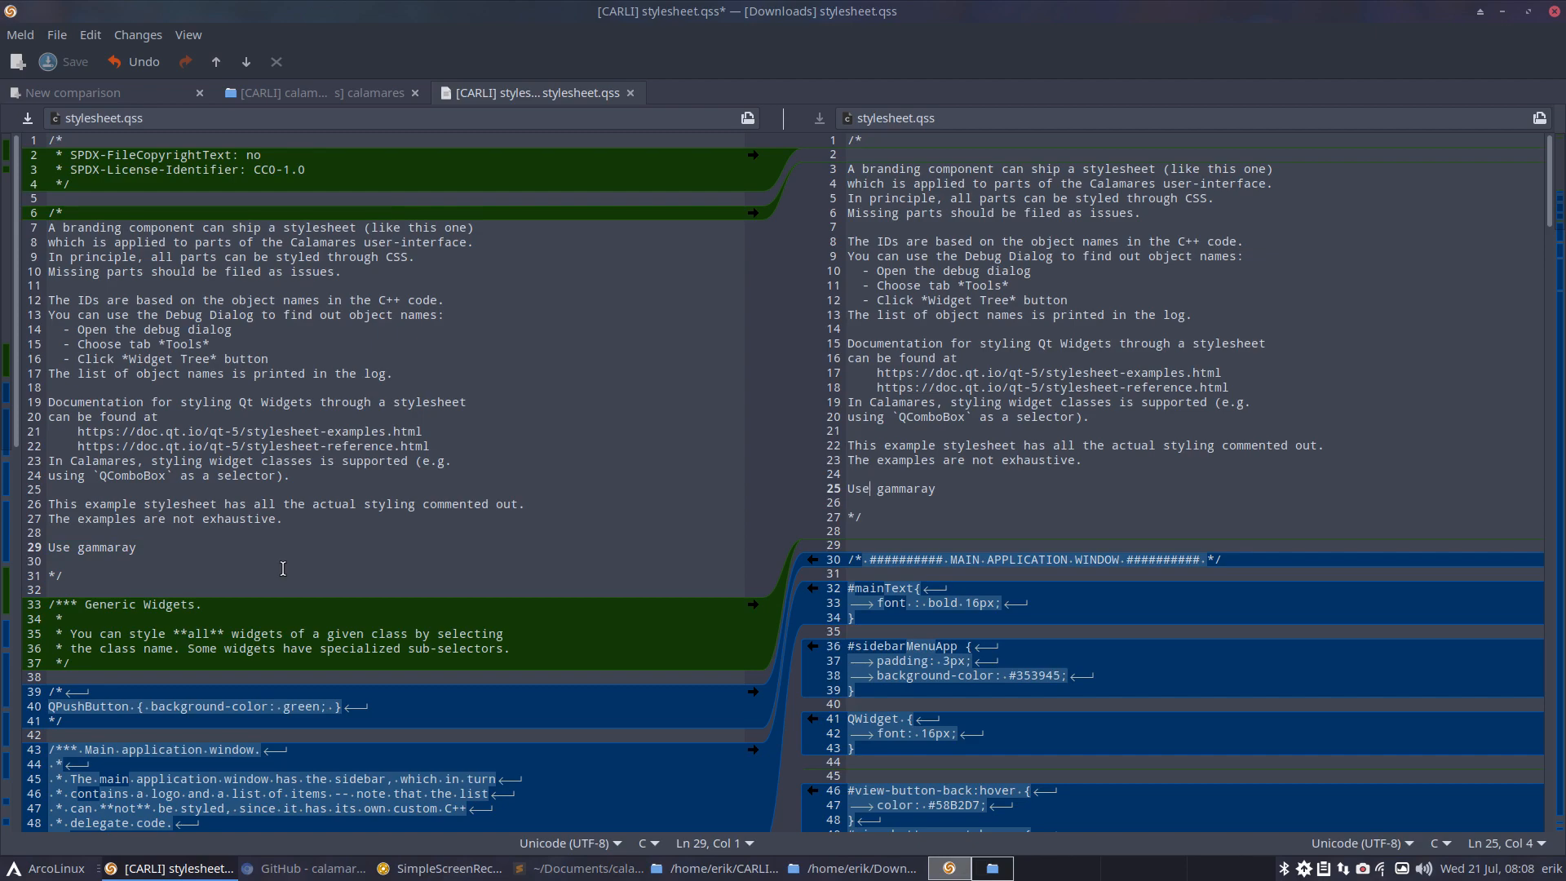
Review the remaining stylesheet.qss differences, and close the comparison, saving the changes to the CARLI version
scroll(283, 568, down, 10)
scroll(283, 569, down, 3)
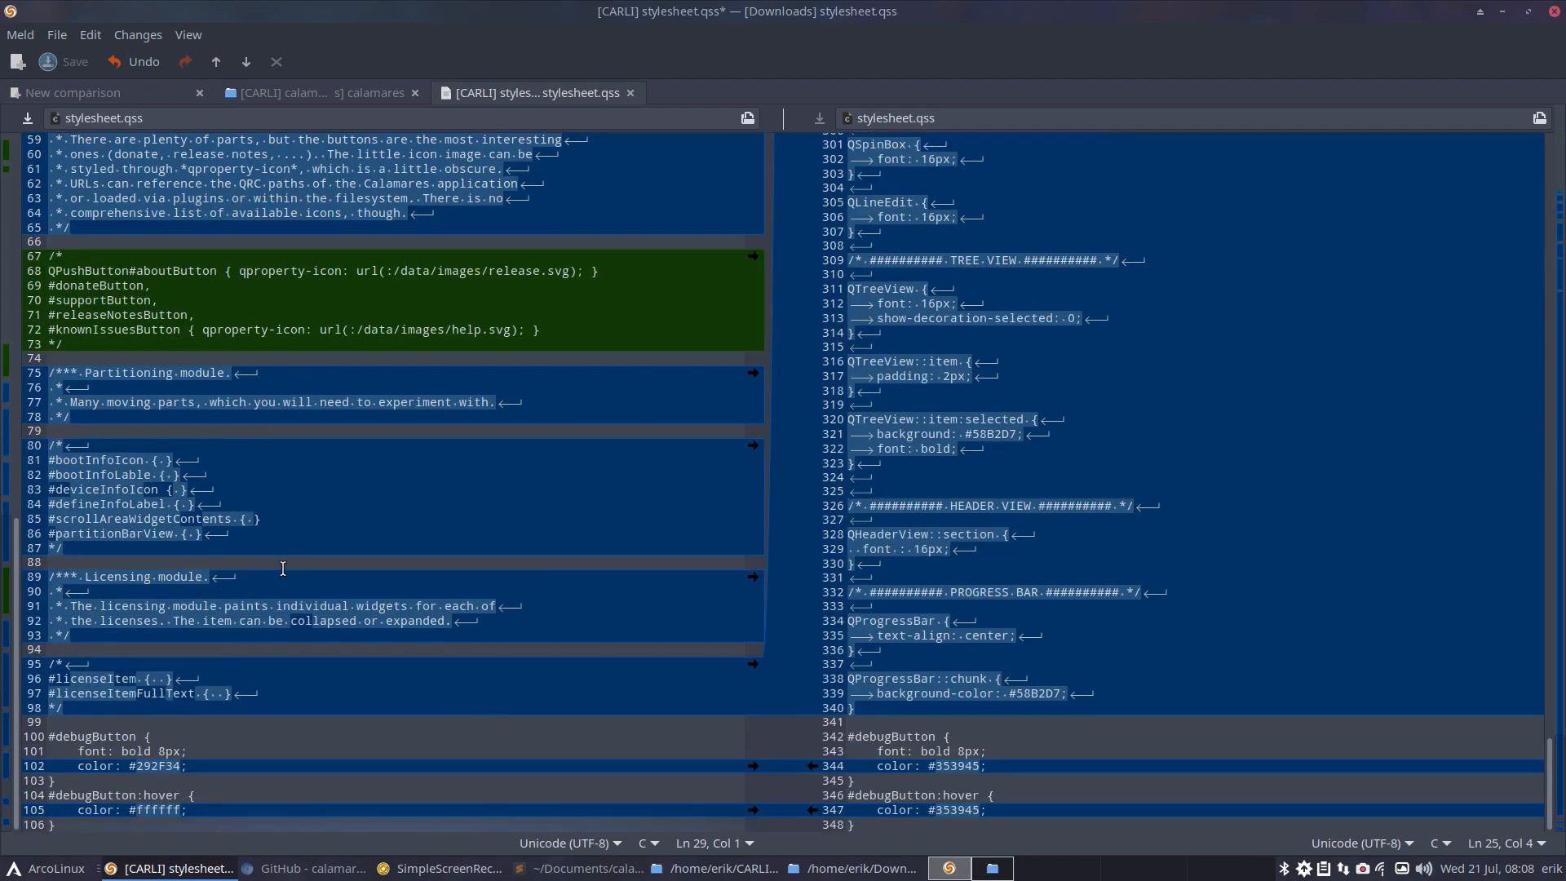
scroll(779, 444, up, 5)
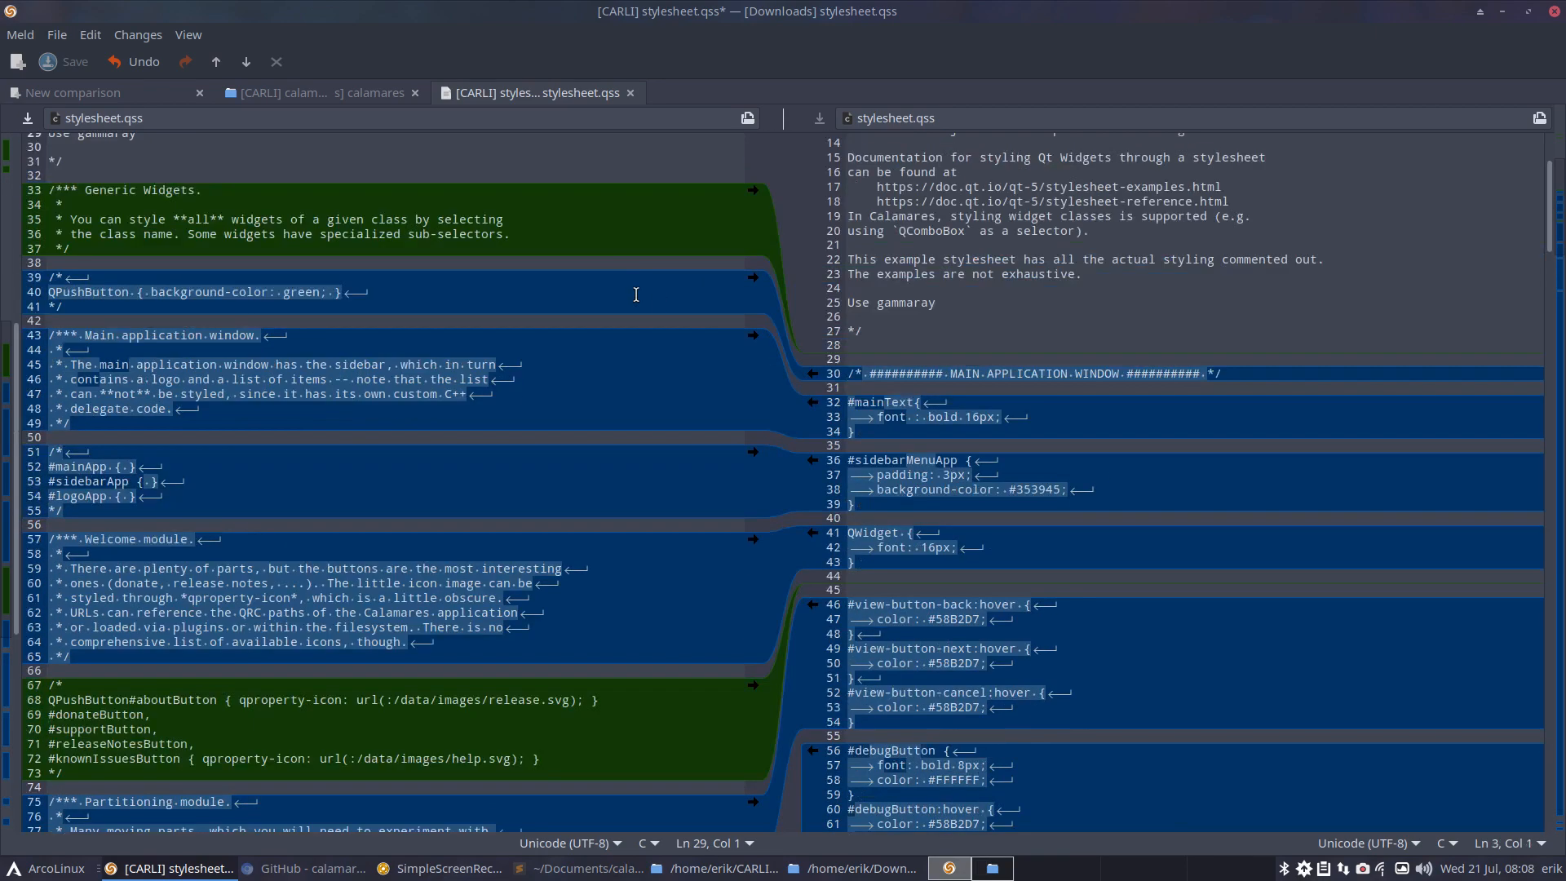
click(631, 92)
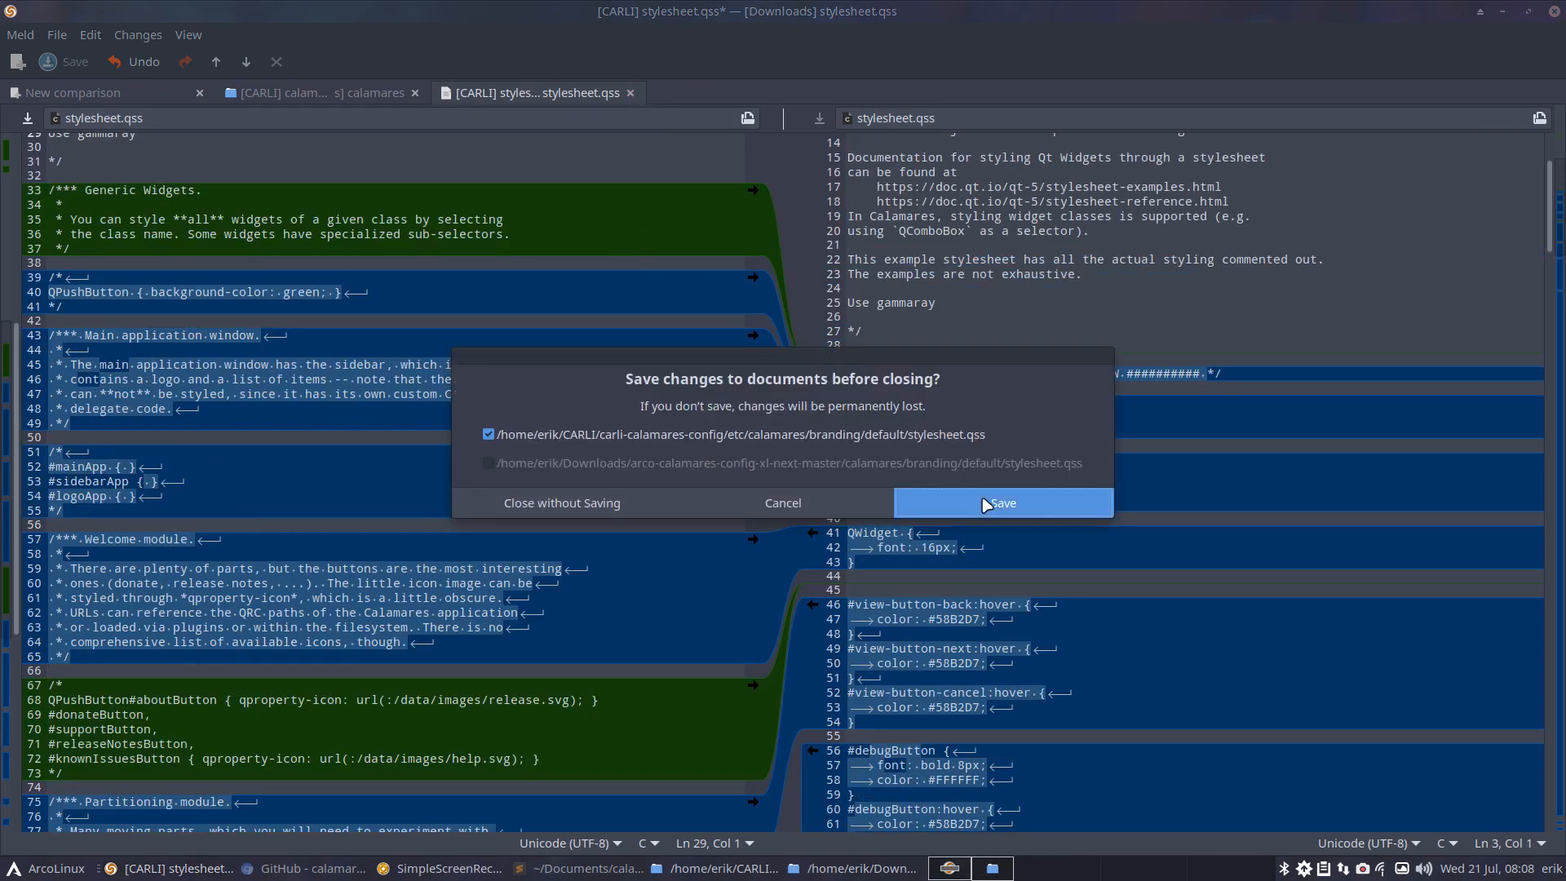
click(1069, 502)
Select stylesheet-codes.qss in the Downloads version and refresh the calamares folder comparison
click(930, 217)
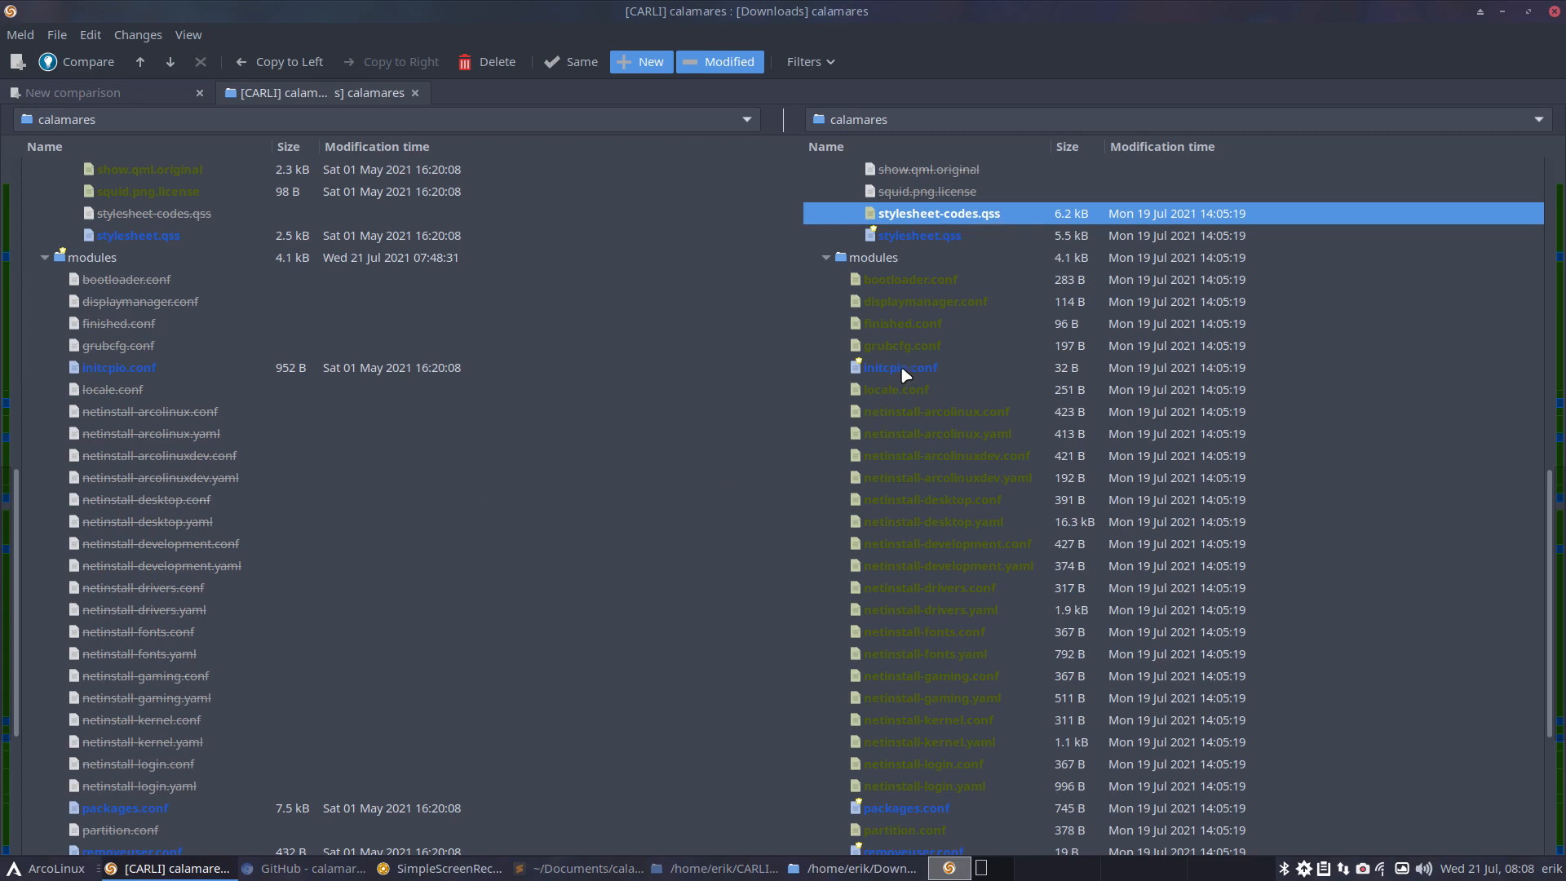
click(189, 35)
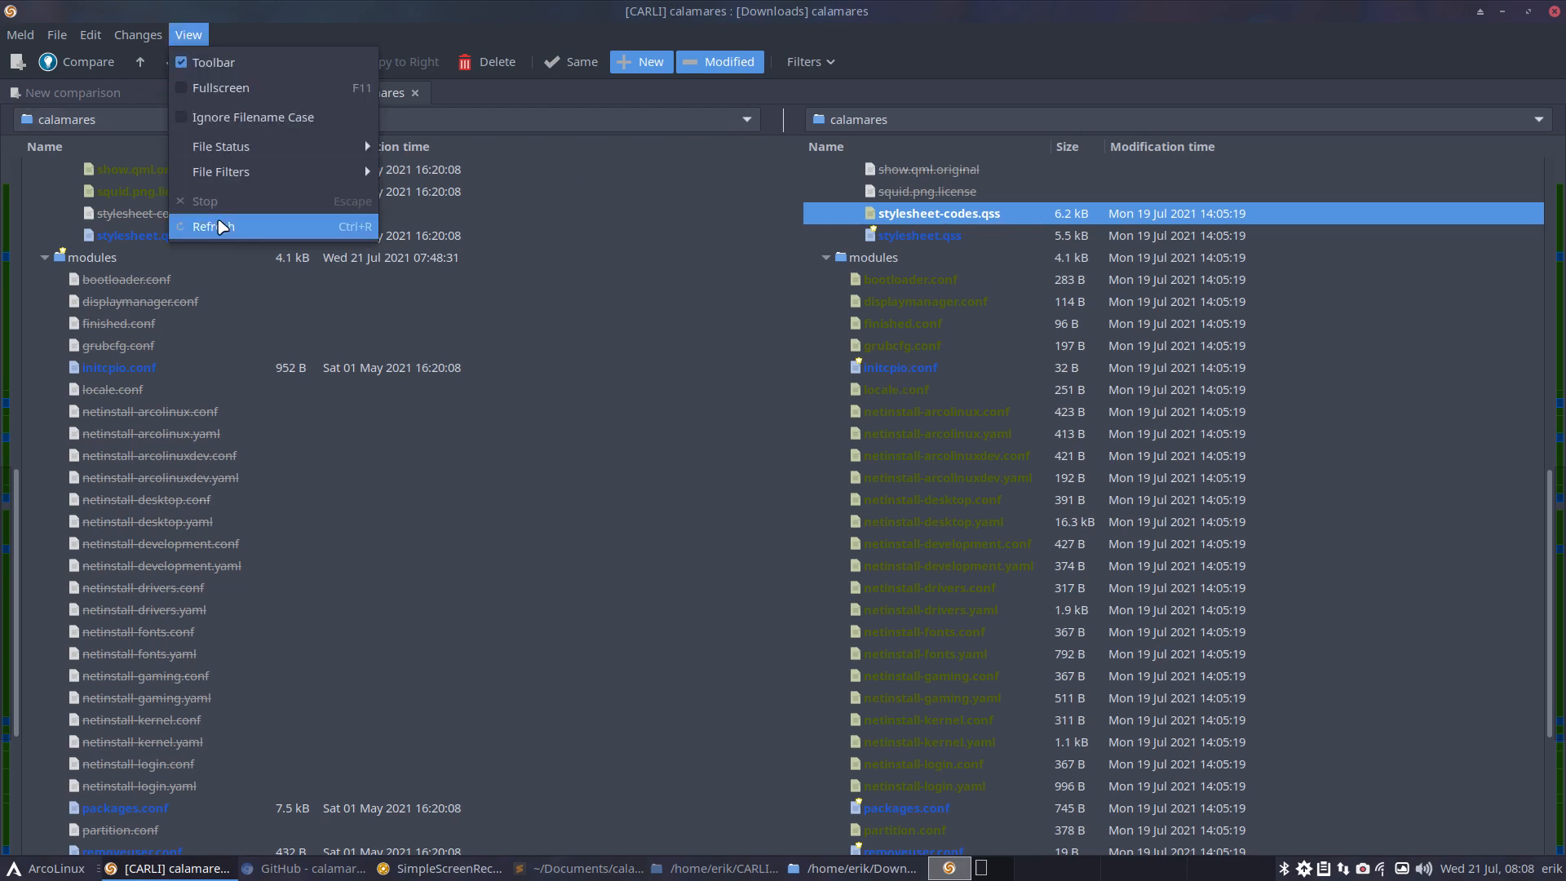
click(216, 221)
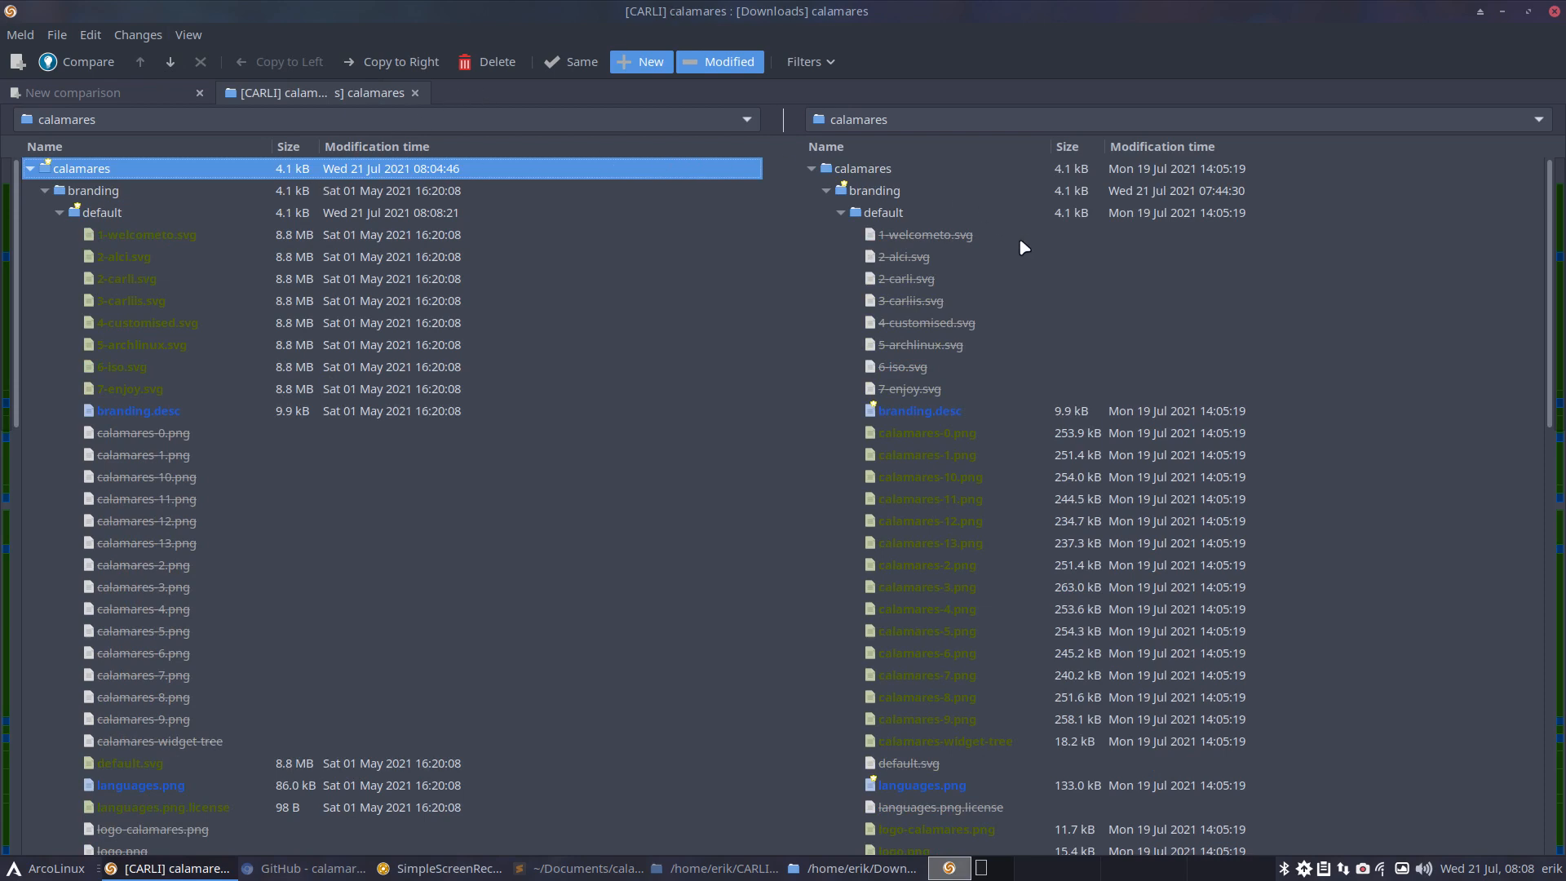
Look through the CARLI-only SVG slides and branding.desc in the branding/default folder
click(132, 238)
click(133, 258)
click(135, 300)
click(142, 323)
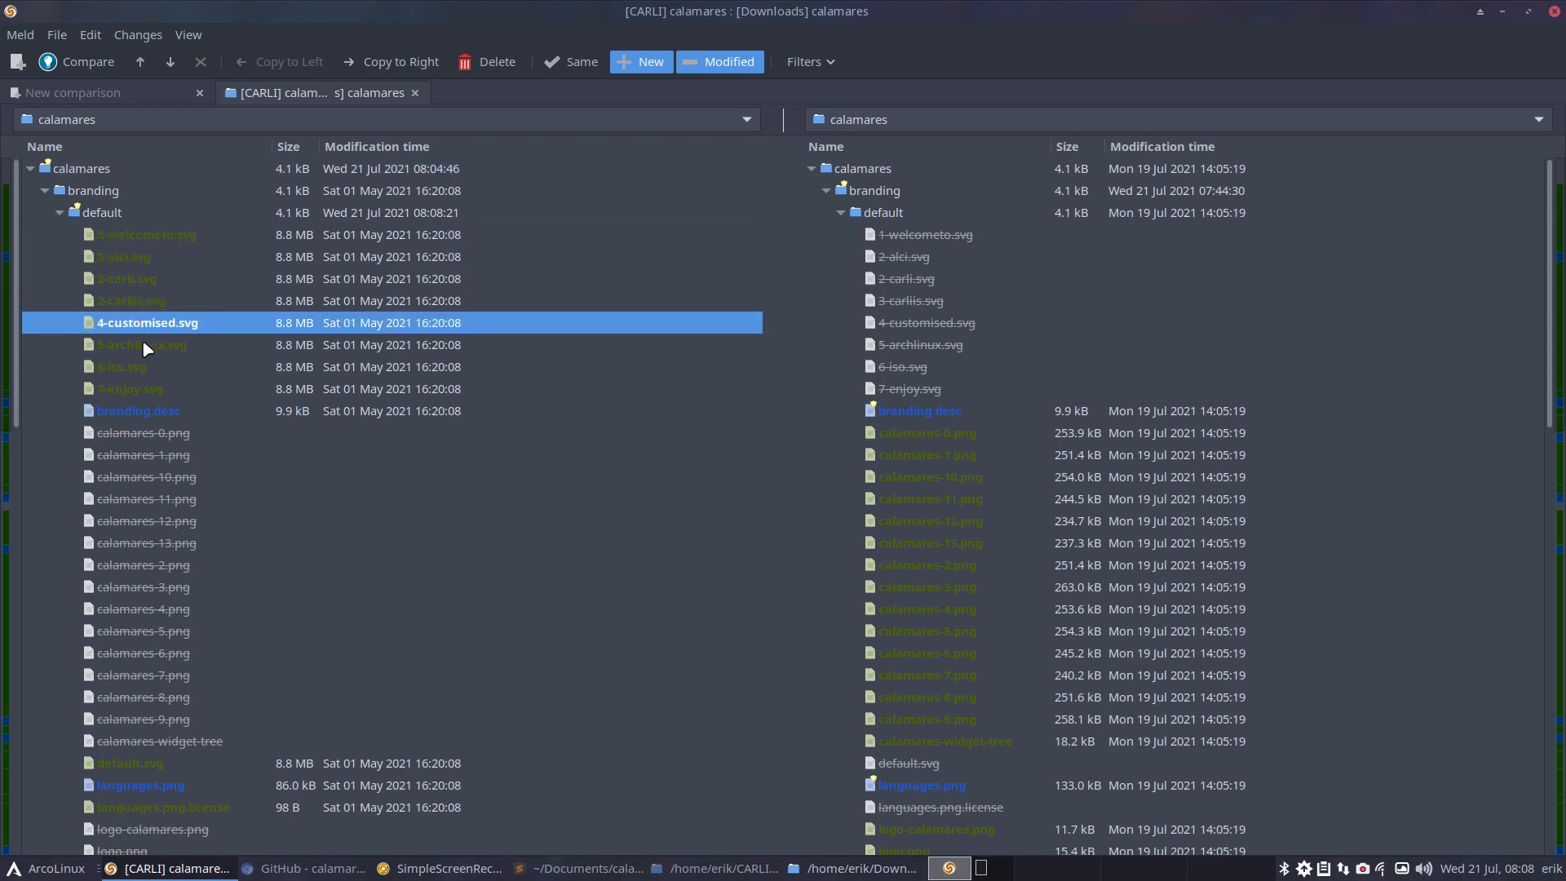
click(144, 345)
click(150, 386)
click(152, 409)
click(170, 437)
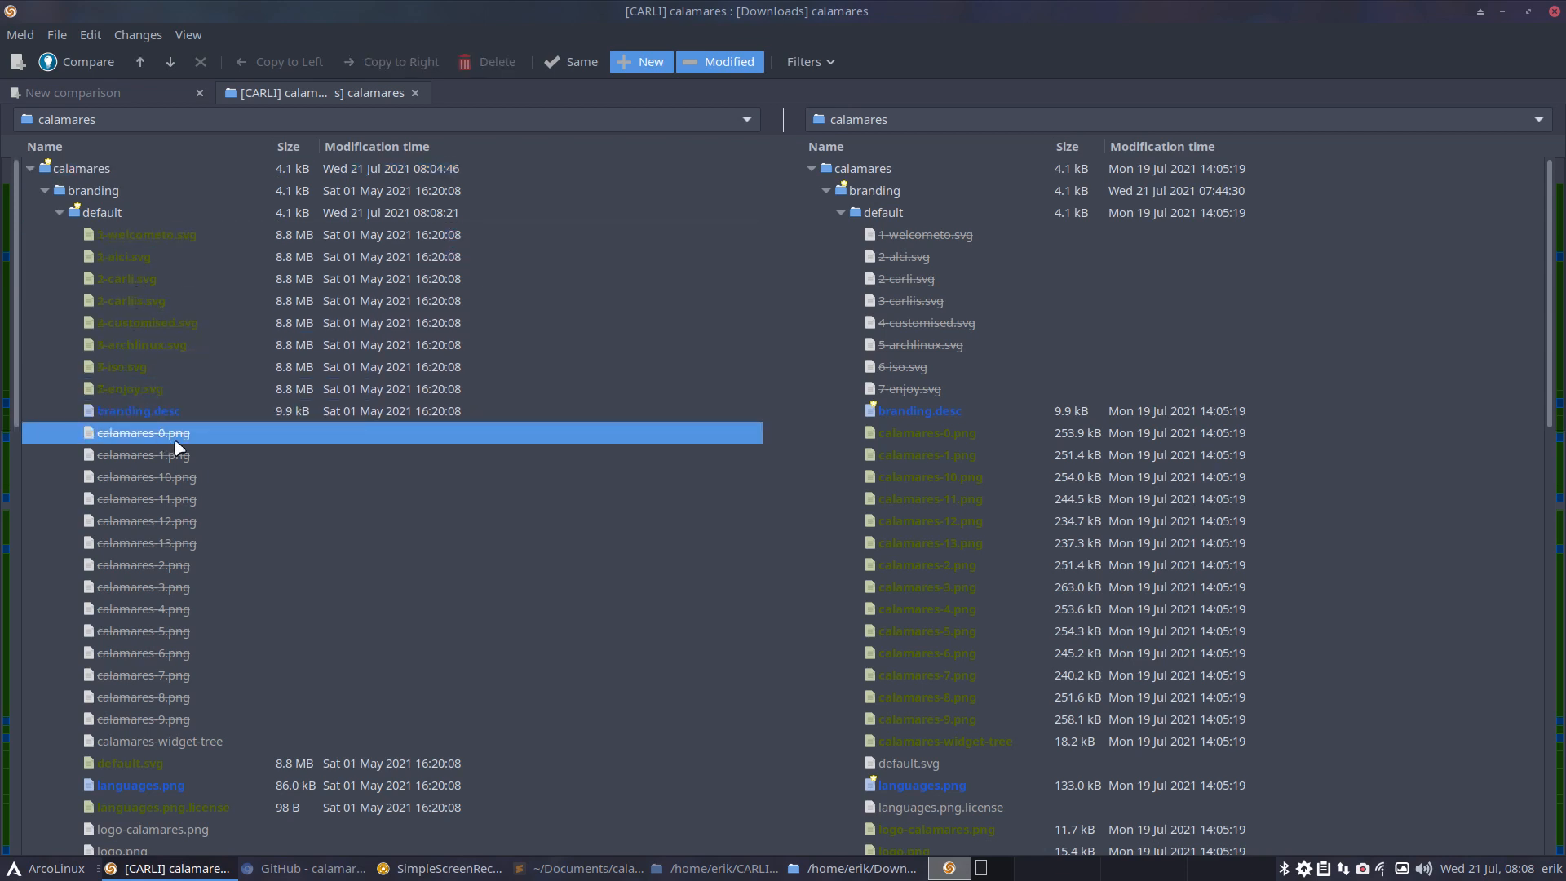
Look through the calamares PNG slides in Downloads and the default.svg and languages.png files in CARLI
click(929, 433)
click(962, 520)
click(954, 608)
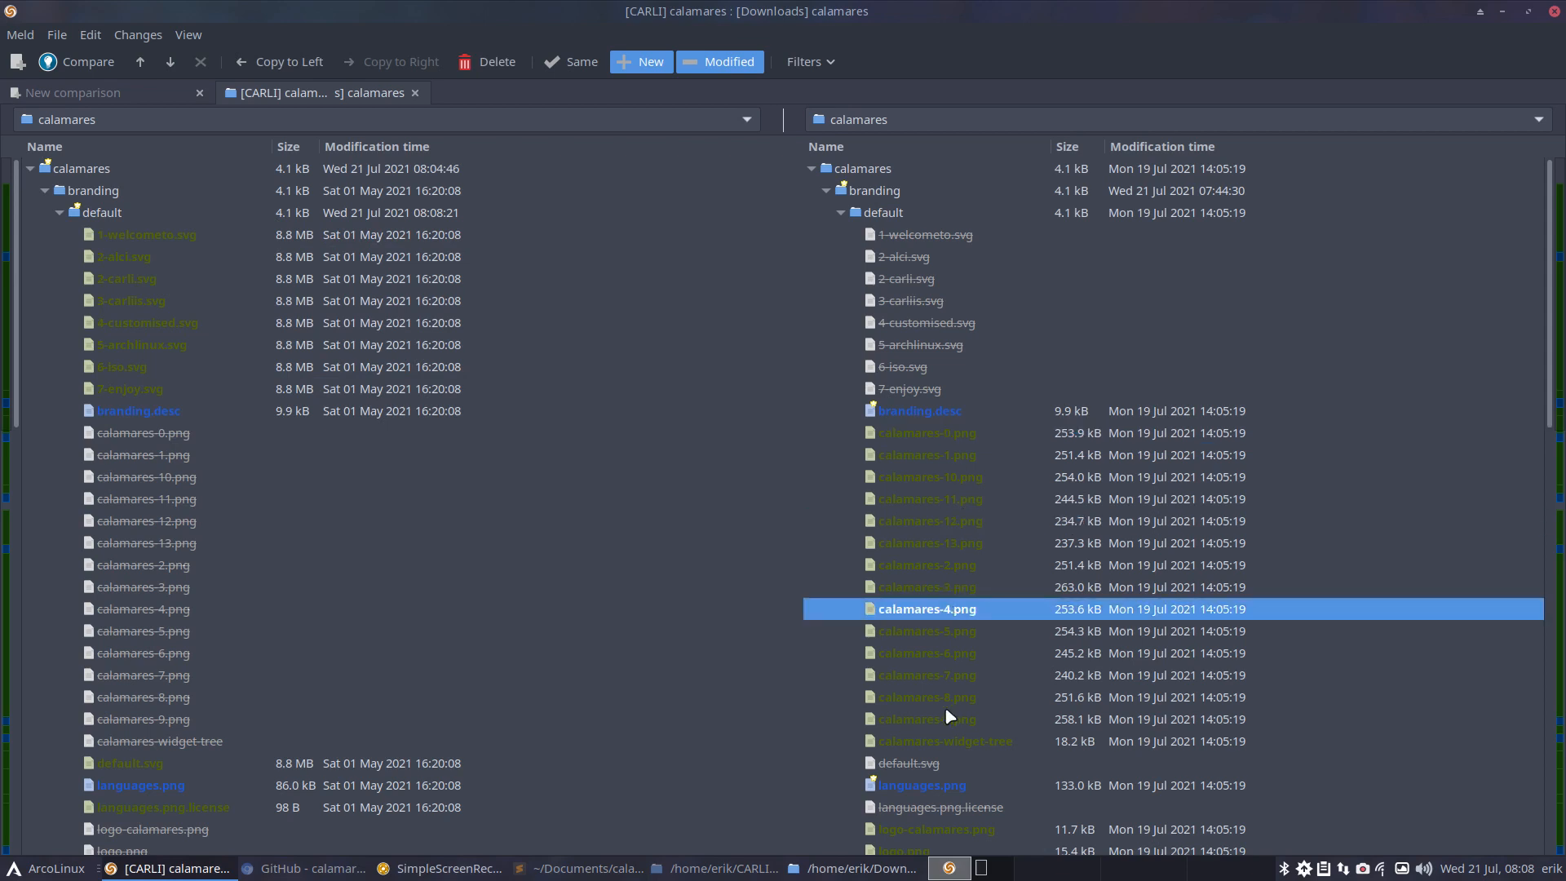
scroll(414, 564, down, 5)
click(153, 471)
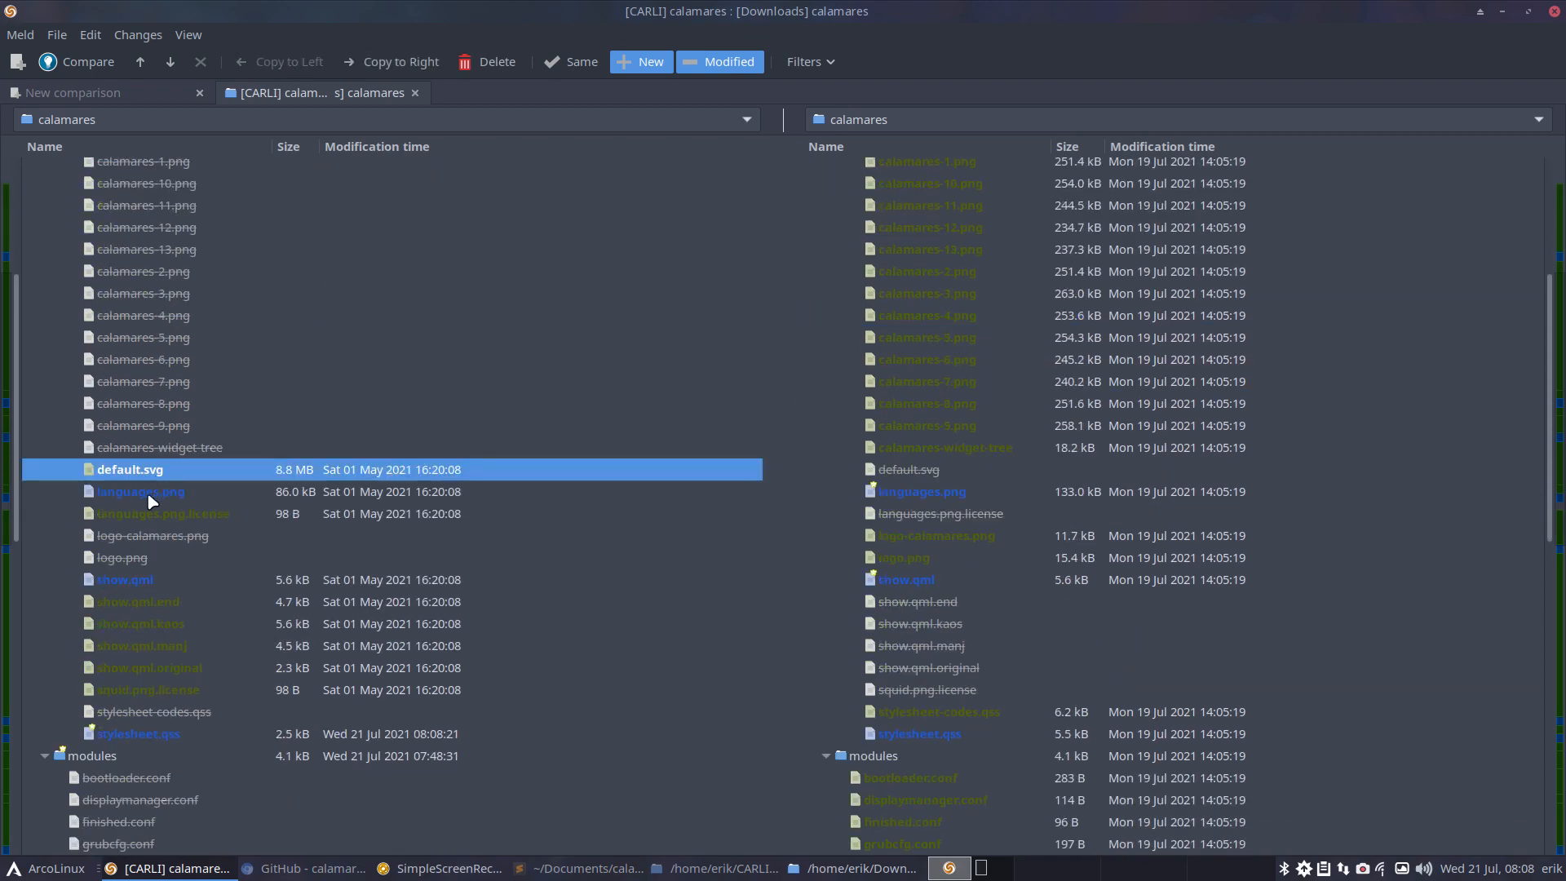
click(152, 496)
click(161, 513)
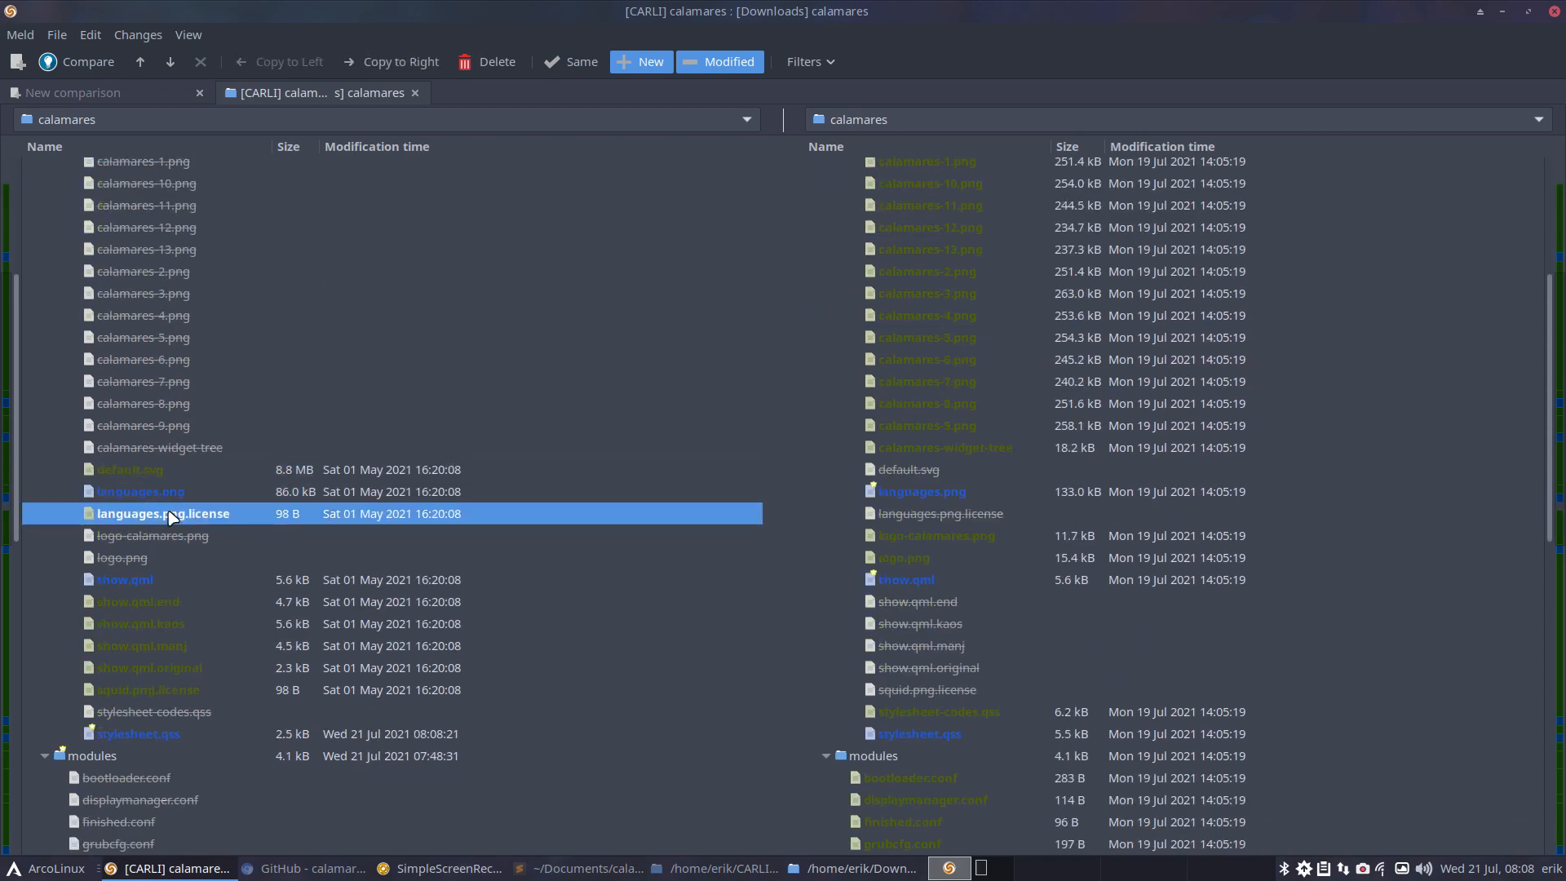
scroll(110, 198, up, 5)
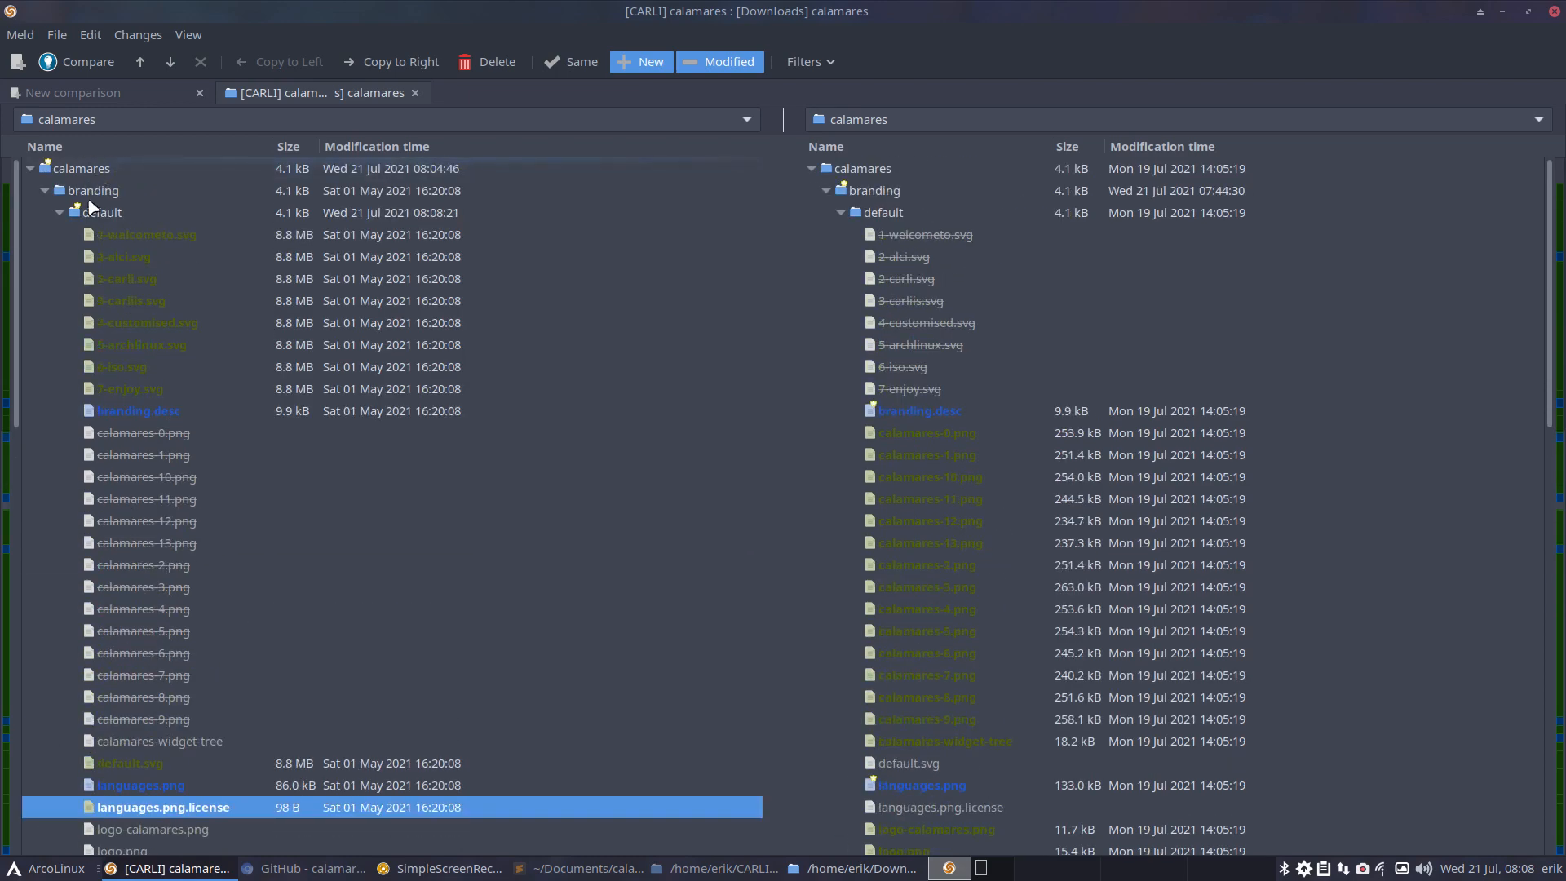
Collapse the default and branding folders, and select the CARLI modules folder
click(59, 212)
click(45, 189)
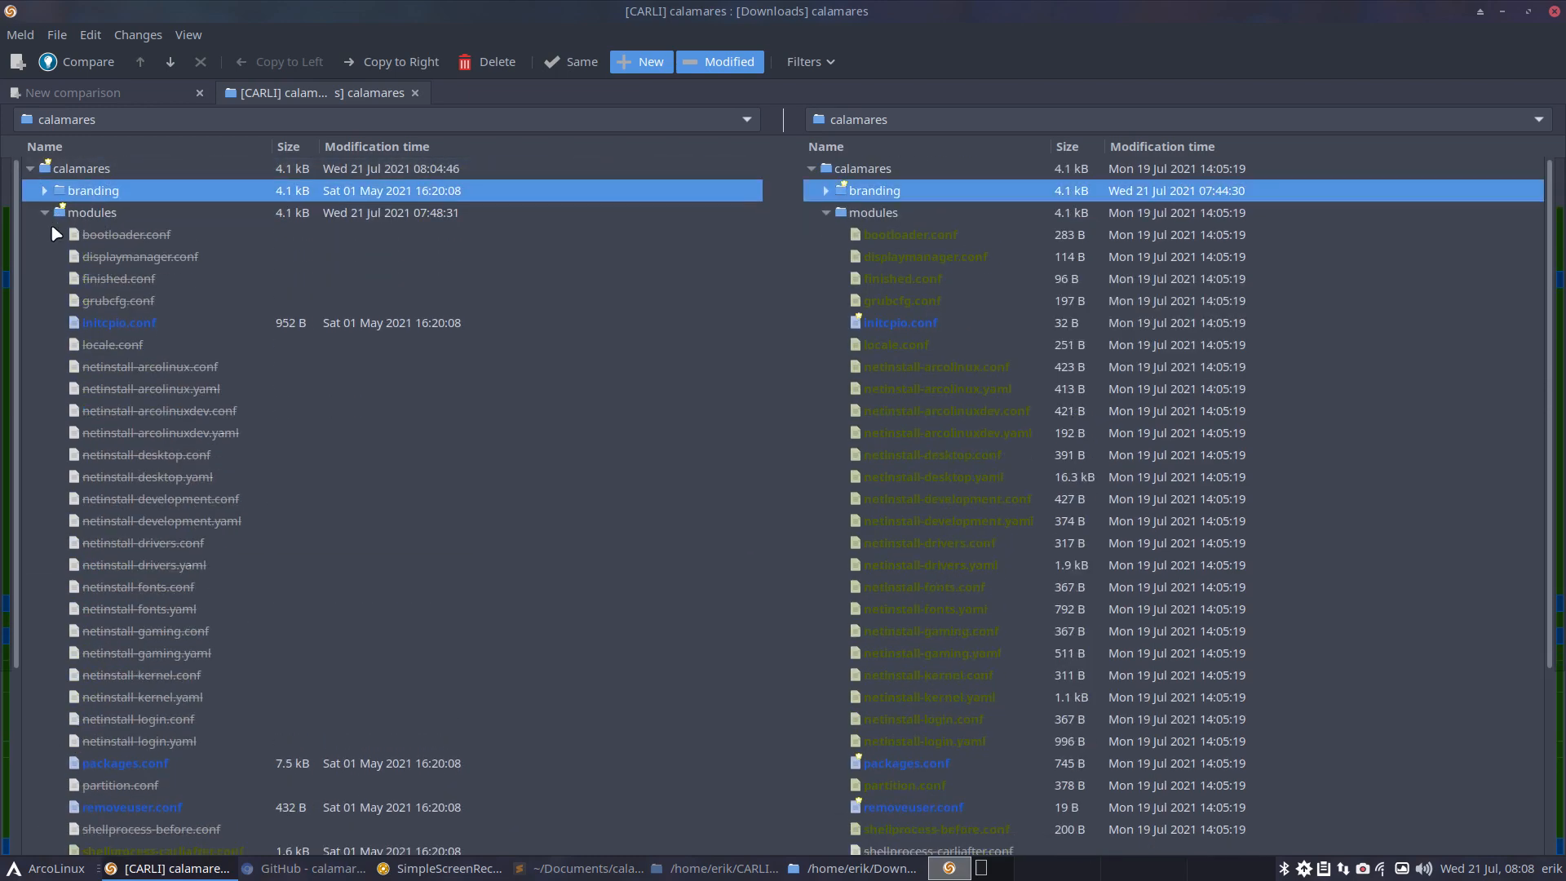
click(97, 218)
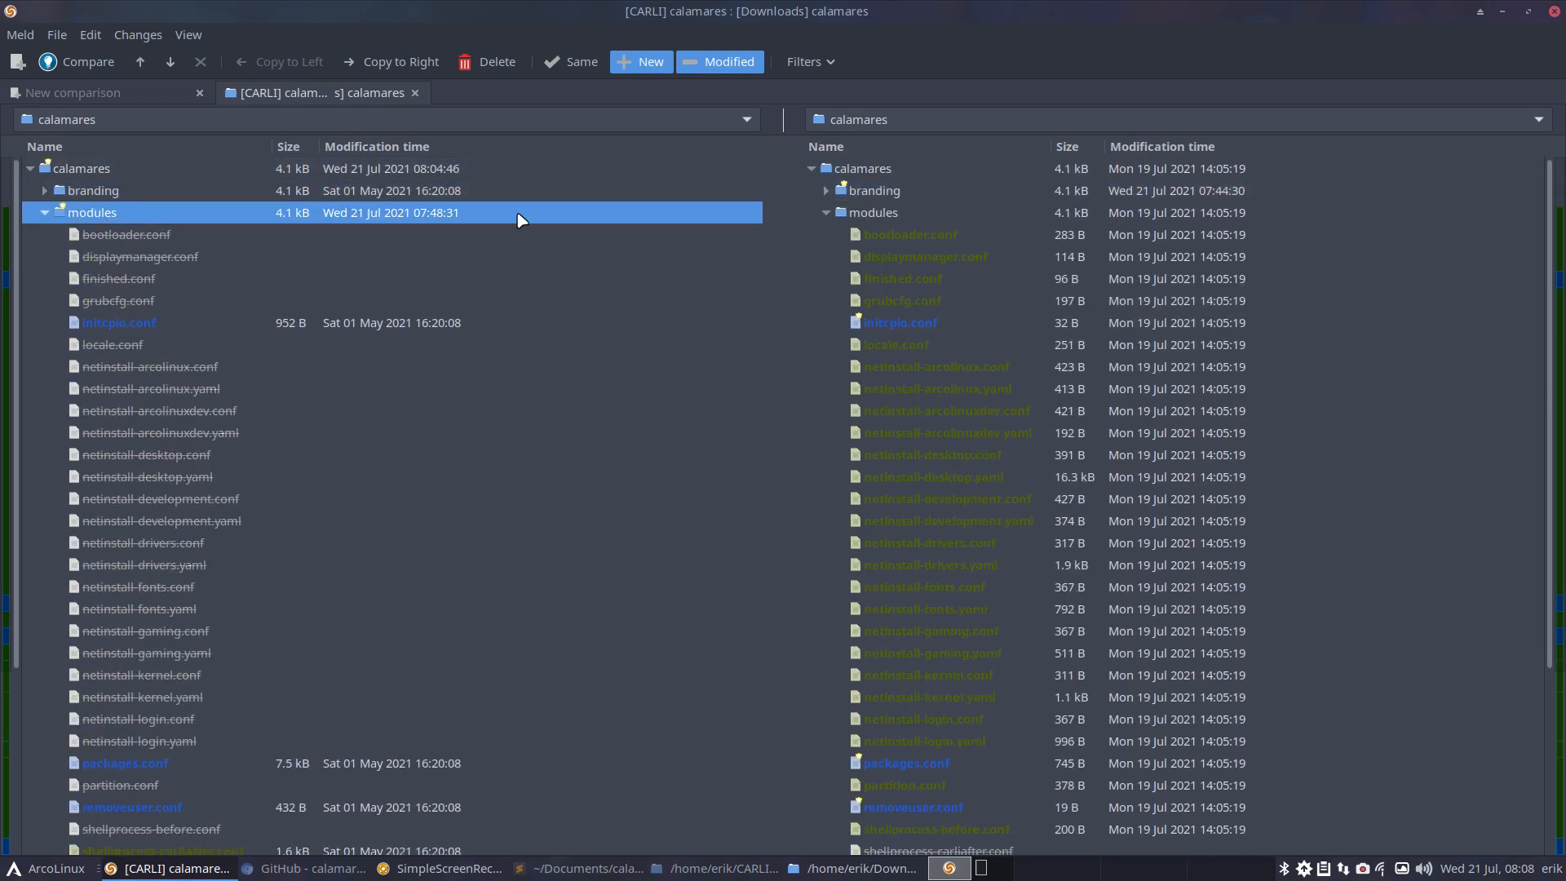
Look over the Downloads modules files, including bootloader.conf, initcpio.conf and packages.conf
click(956, 237)
click(943, 324)
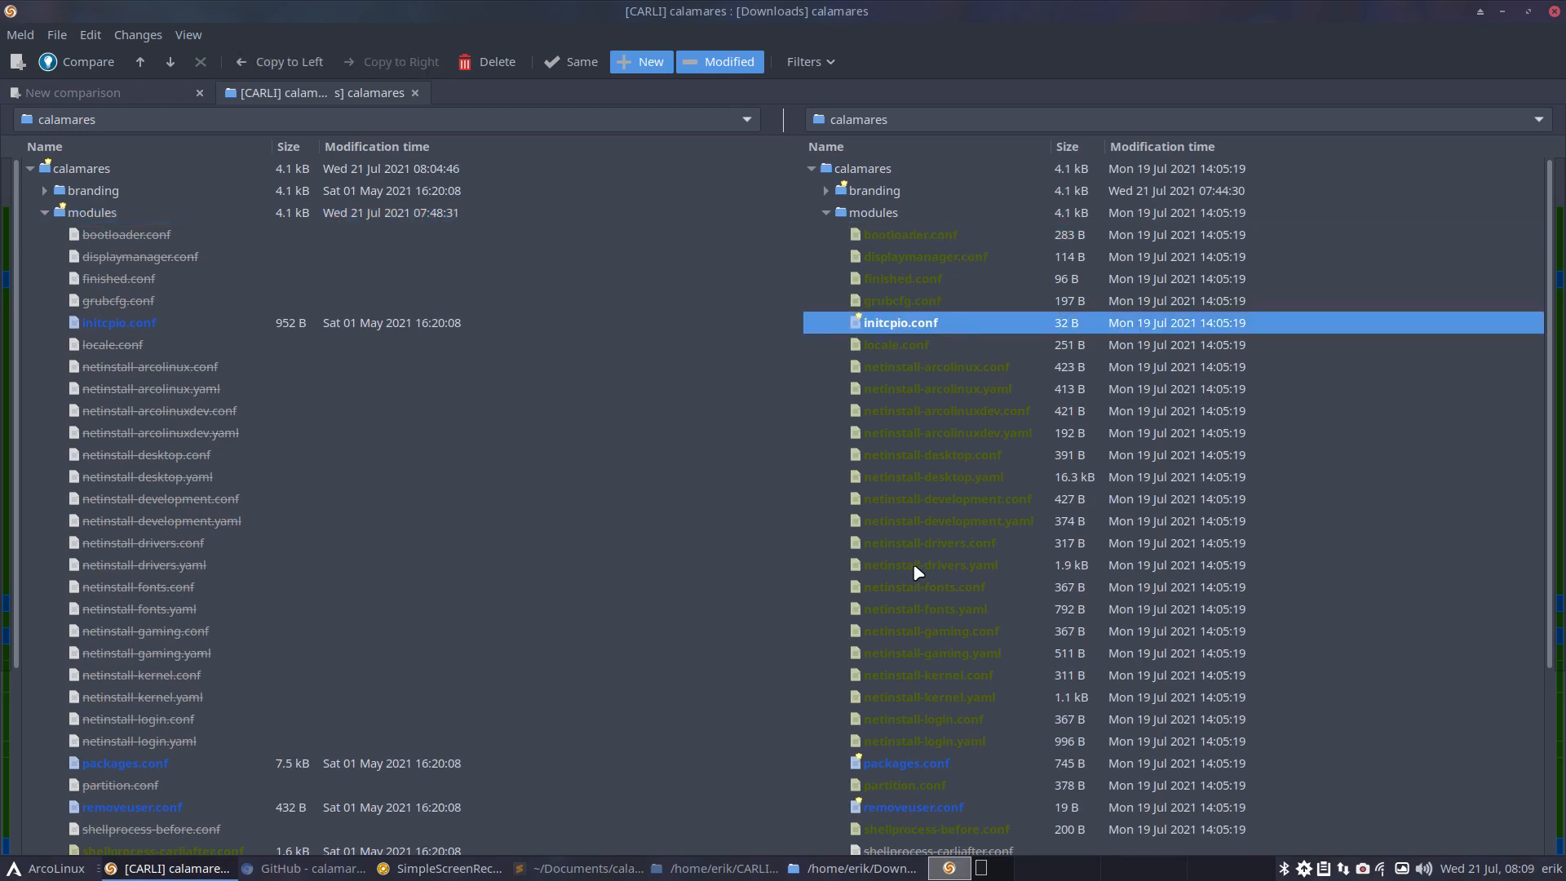
scroll(915, 566, down, 5)
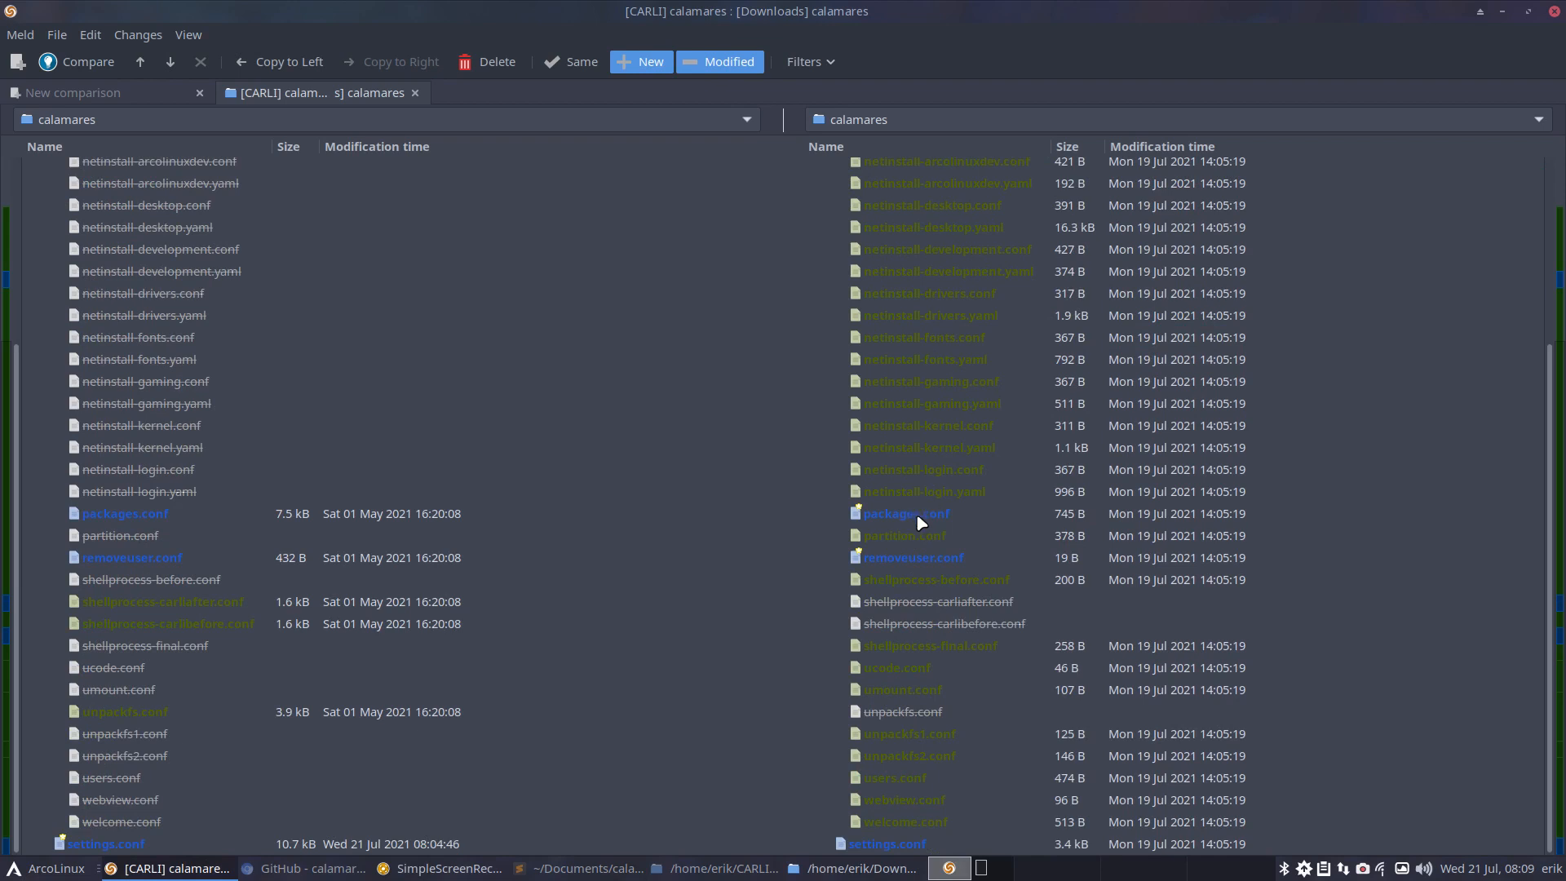
click(918, 518)
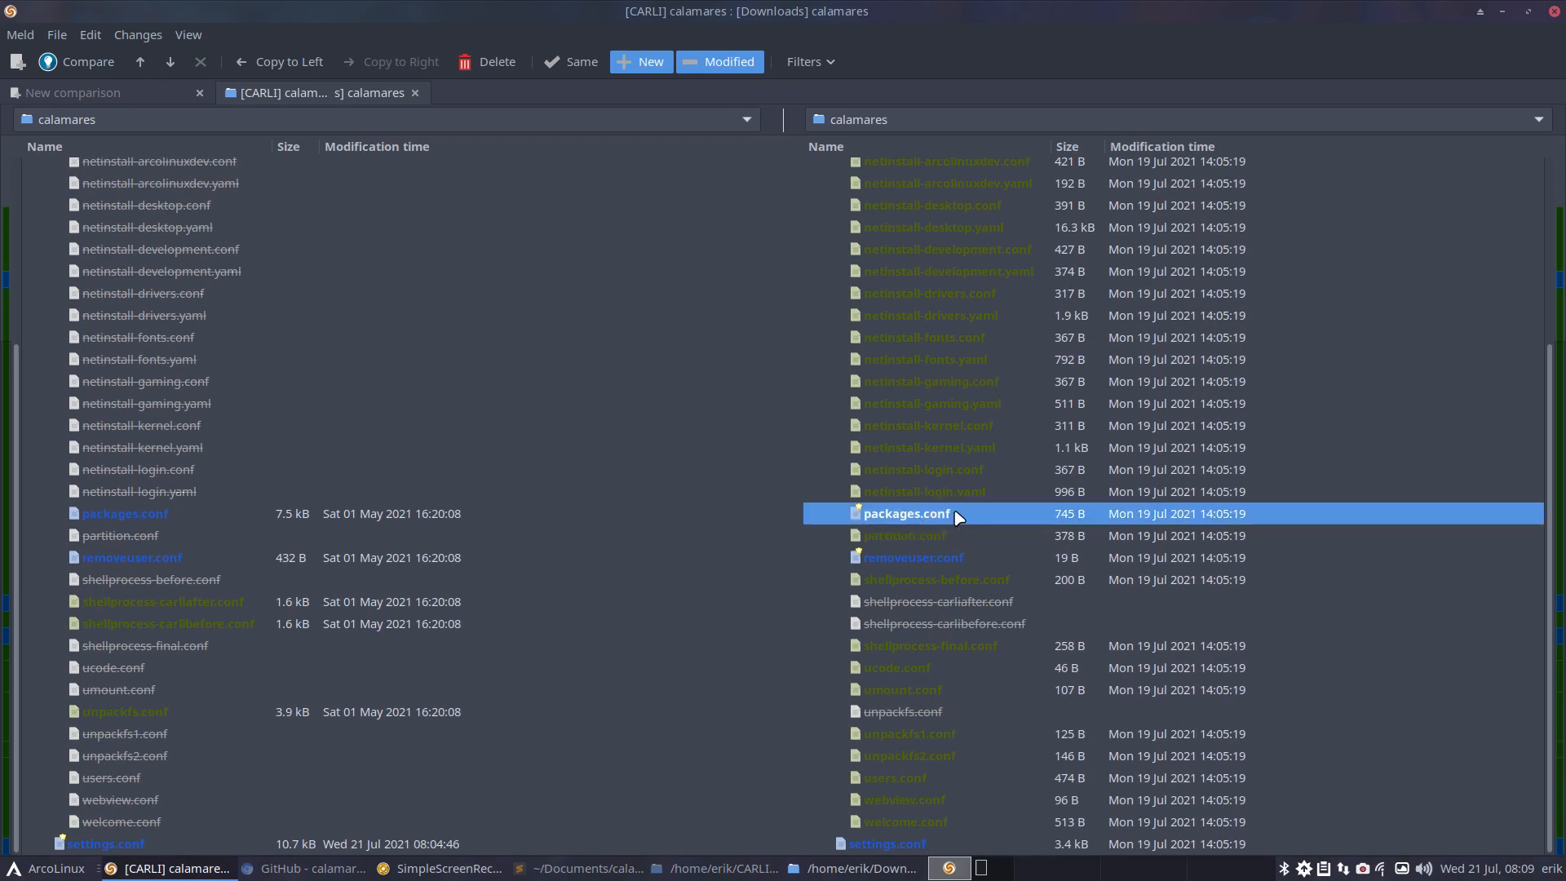
scroll(987, 490, up, 3)
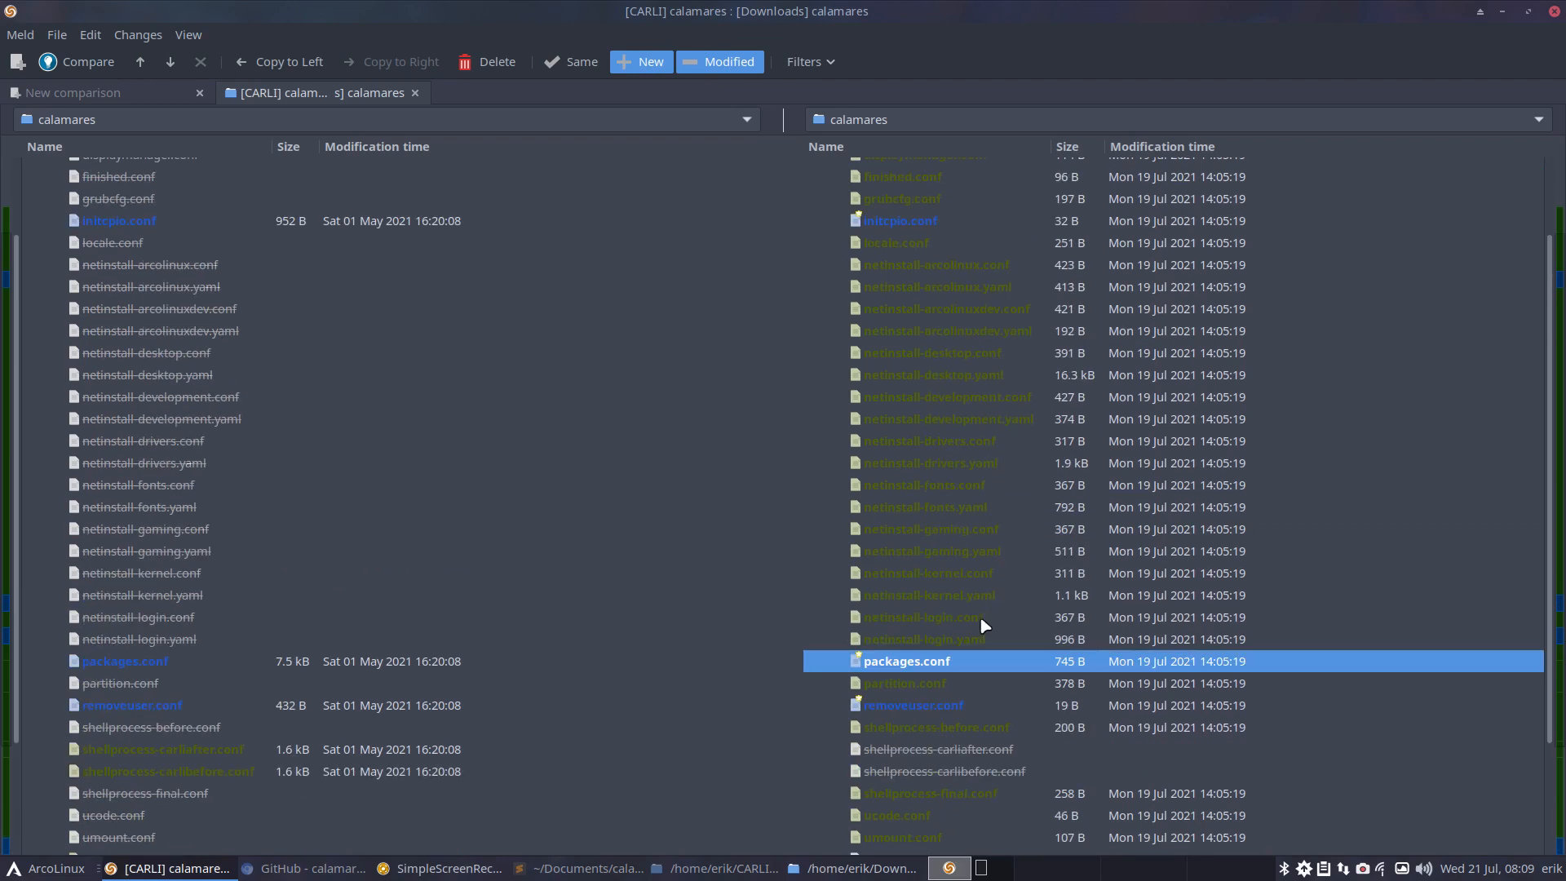
Look through the netinstall files in the Downloads modules folder, from netinstall-login.yaml up to netinstall-arcolinuxdev.yaml
click(965, 639)
click(971, 623)
click(975, 595)
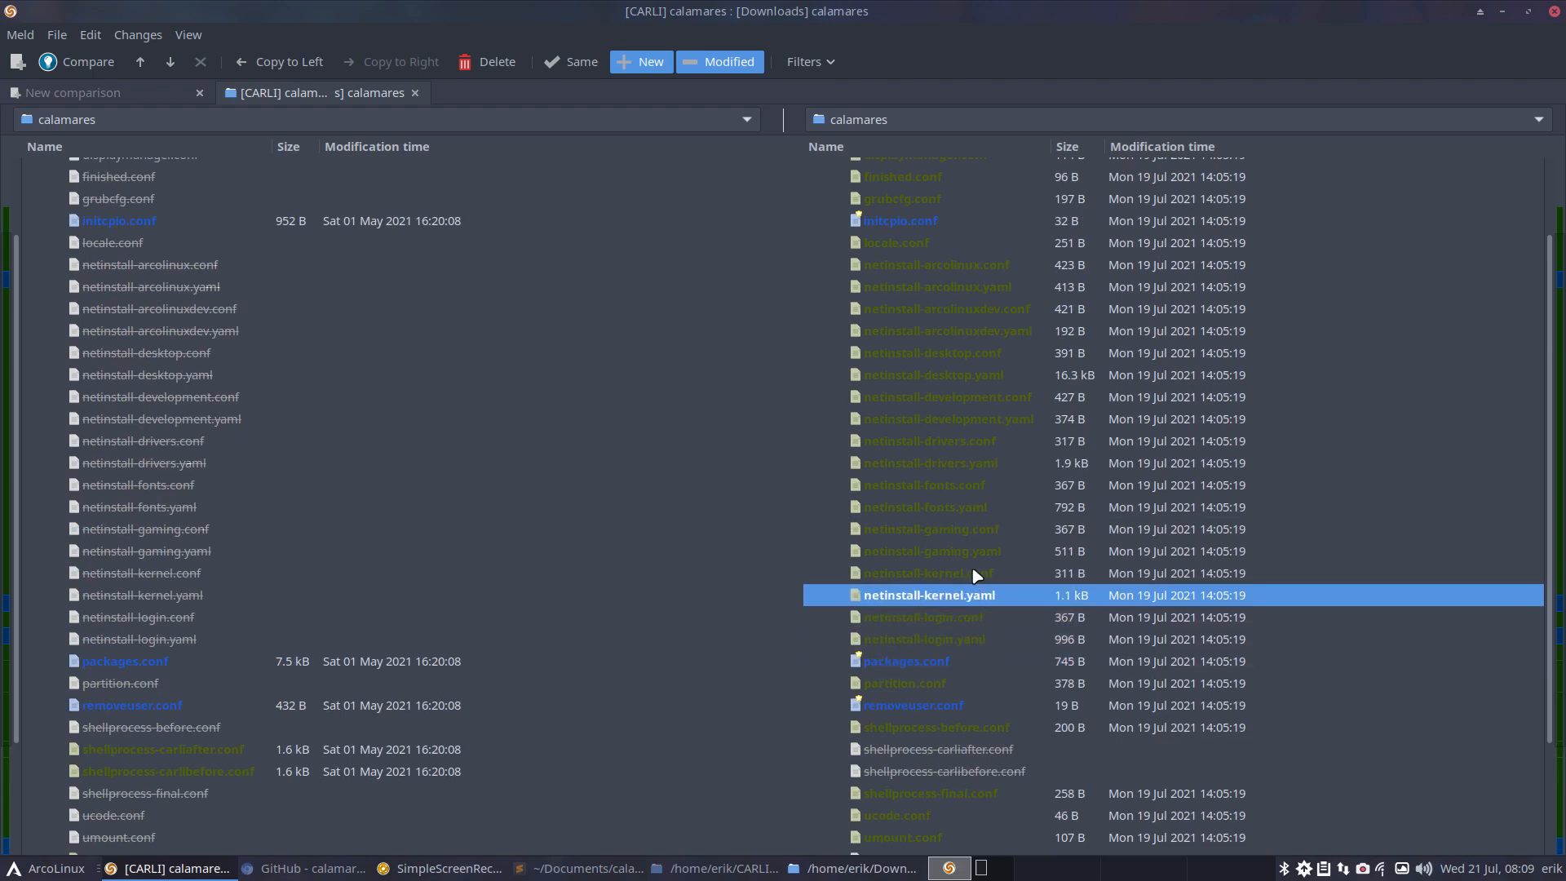
click(975, 573)
click(976, 554)
click(970, 510)
click(966, 464)
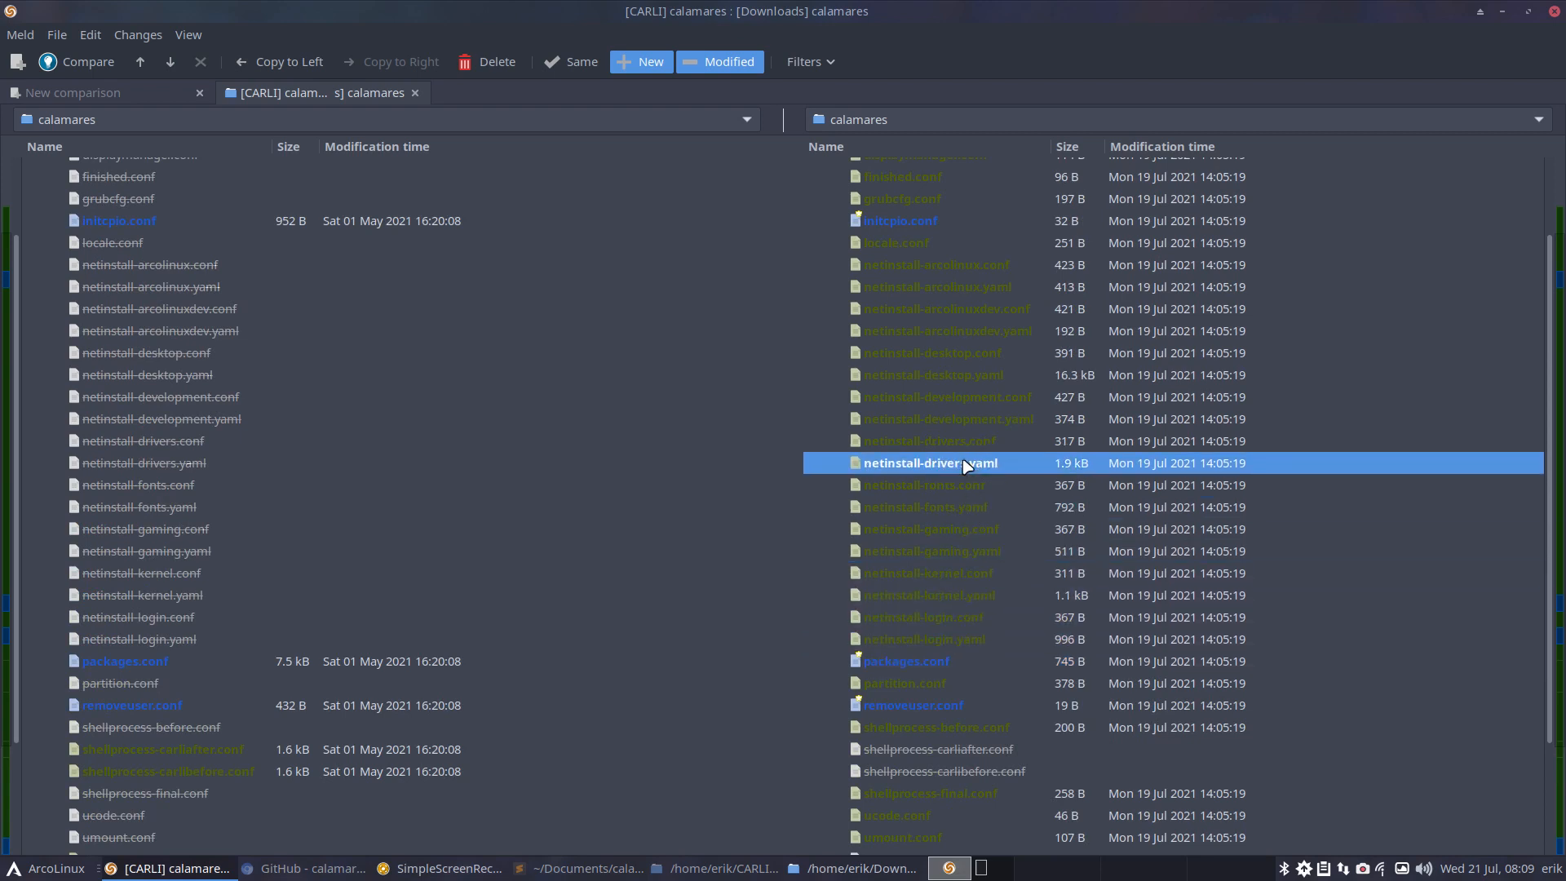
click(969, 418)
click(971, 374)
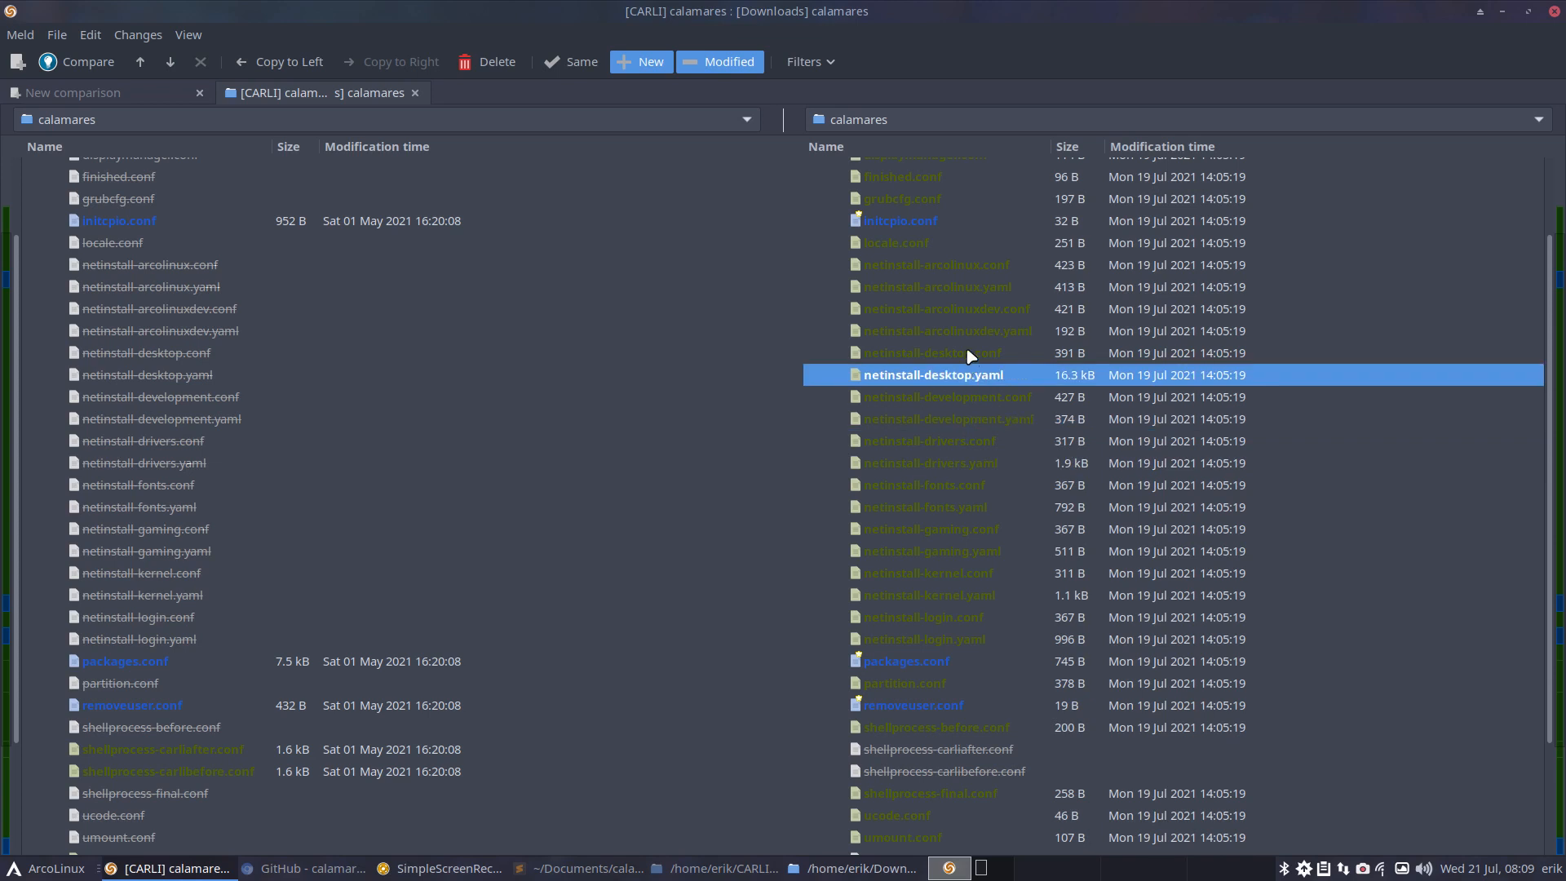
click(964, 330)
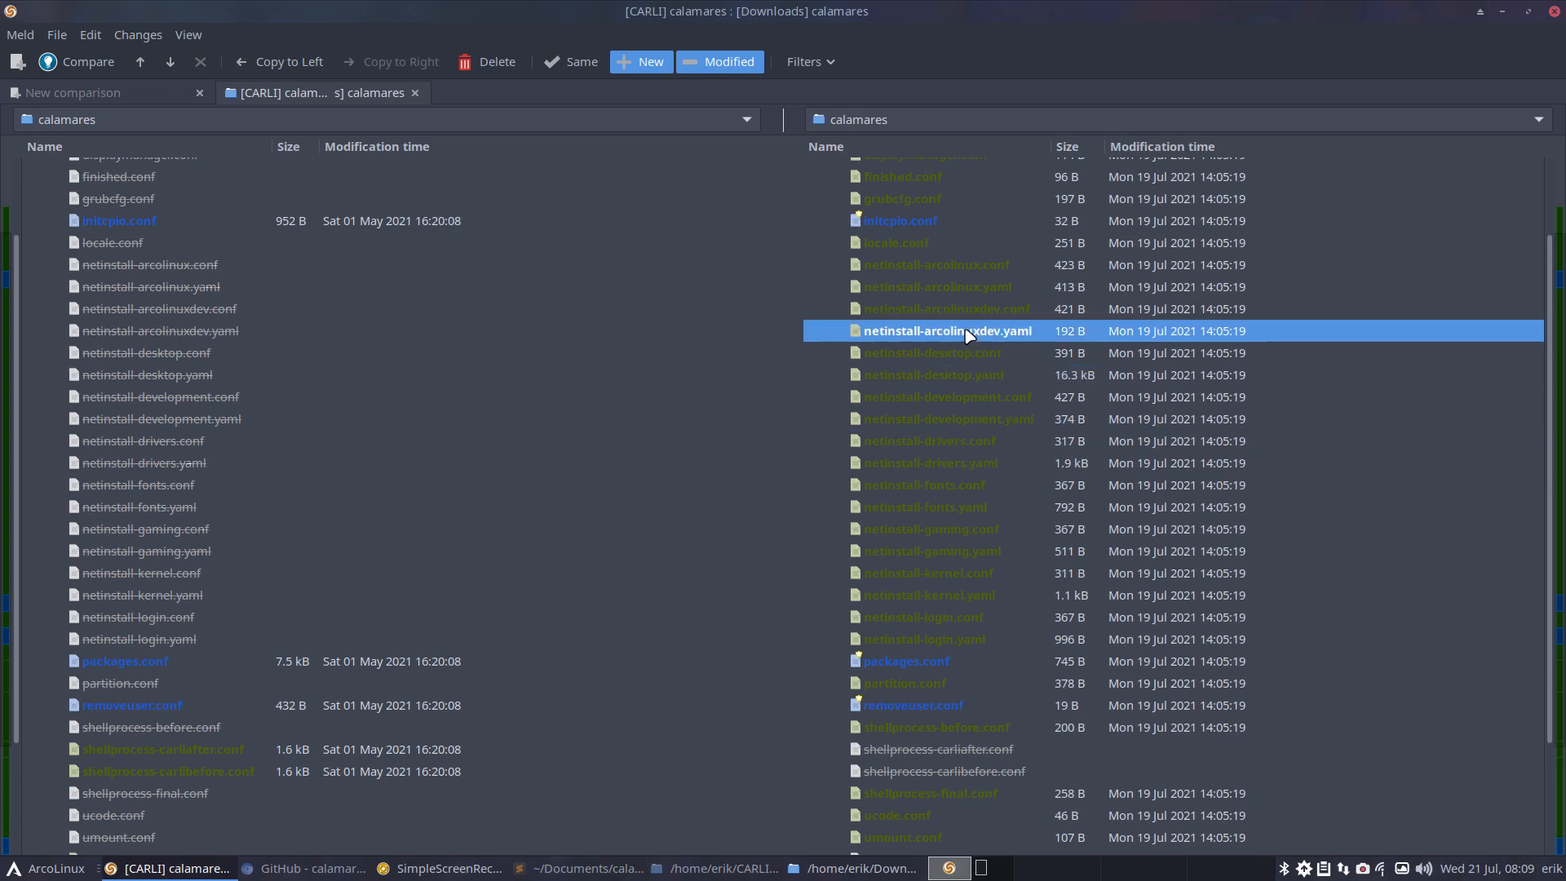
Open netinstall-arcolinux.yaml from the Downloads modules folder, read its package list, and close it
click(963, 285)
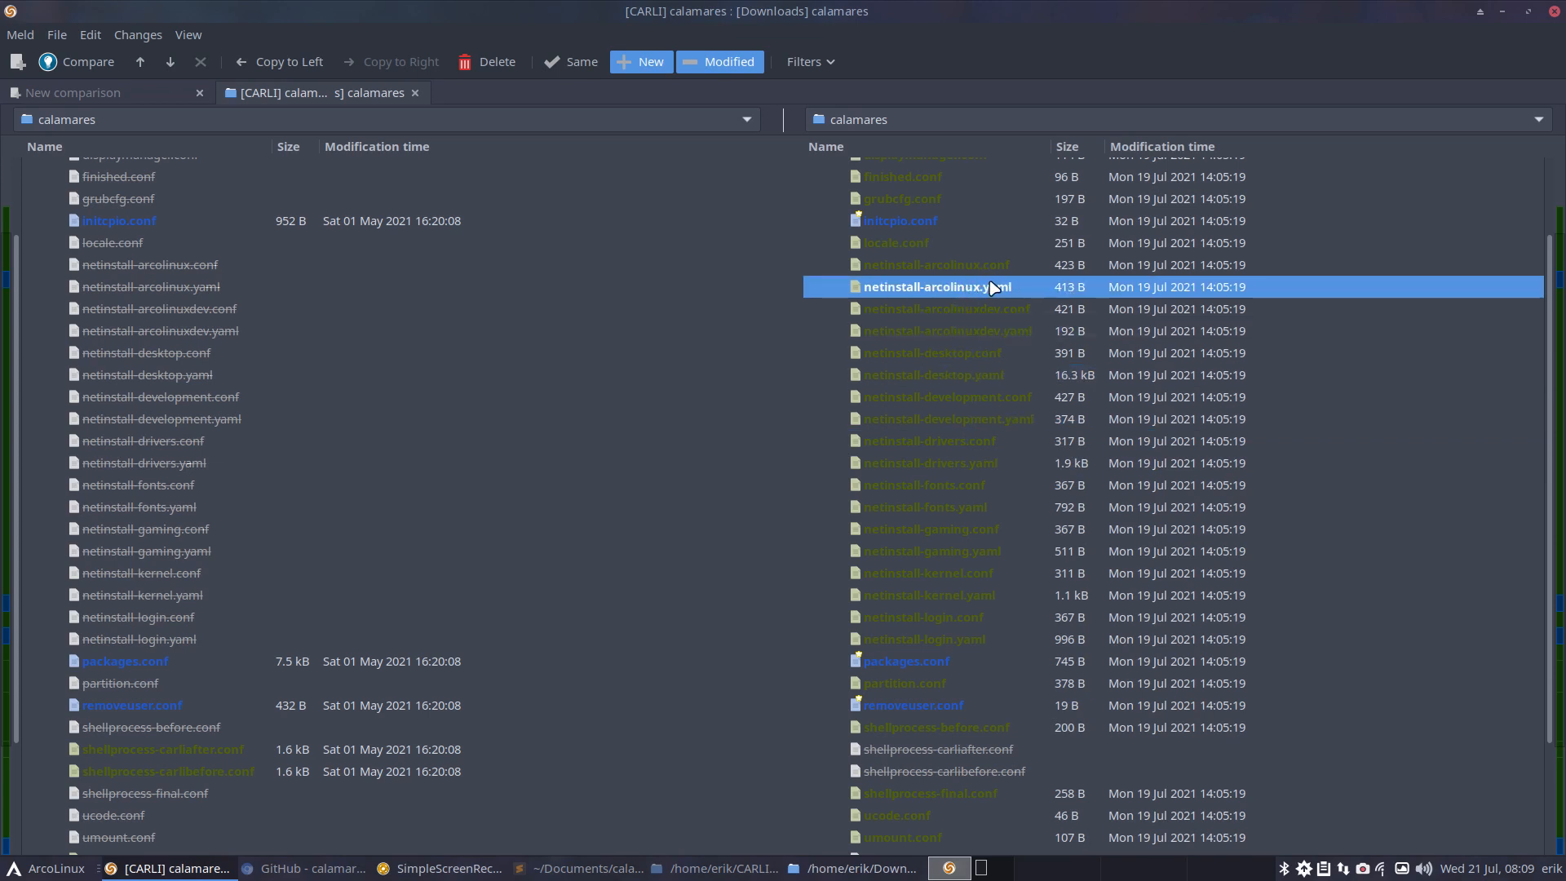
double_click(990, 285)
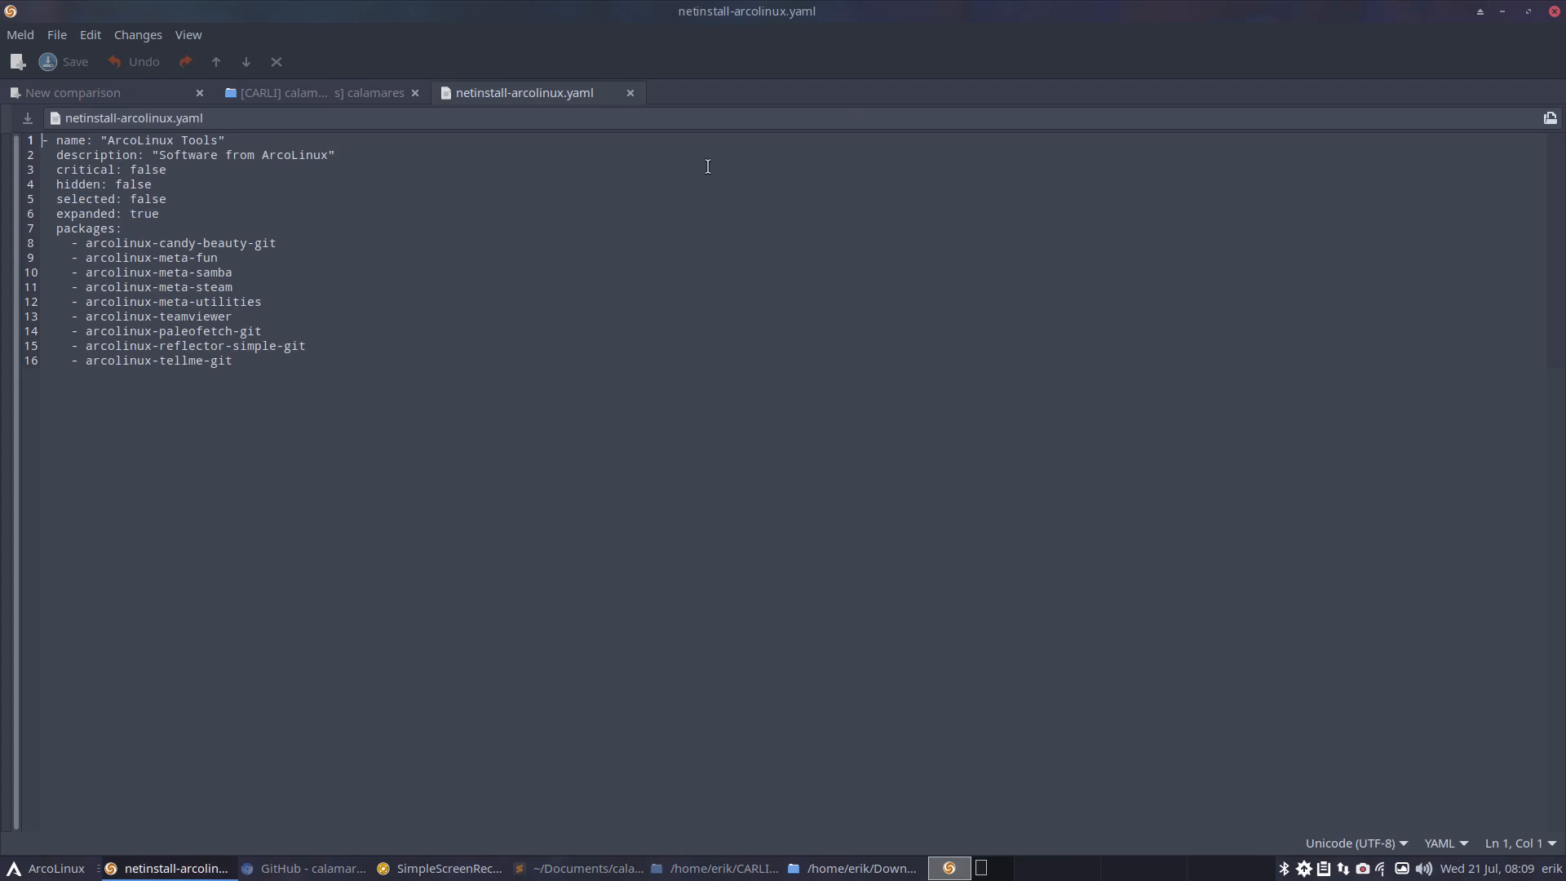
click(630, 93)
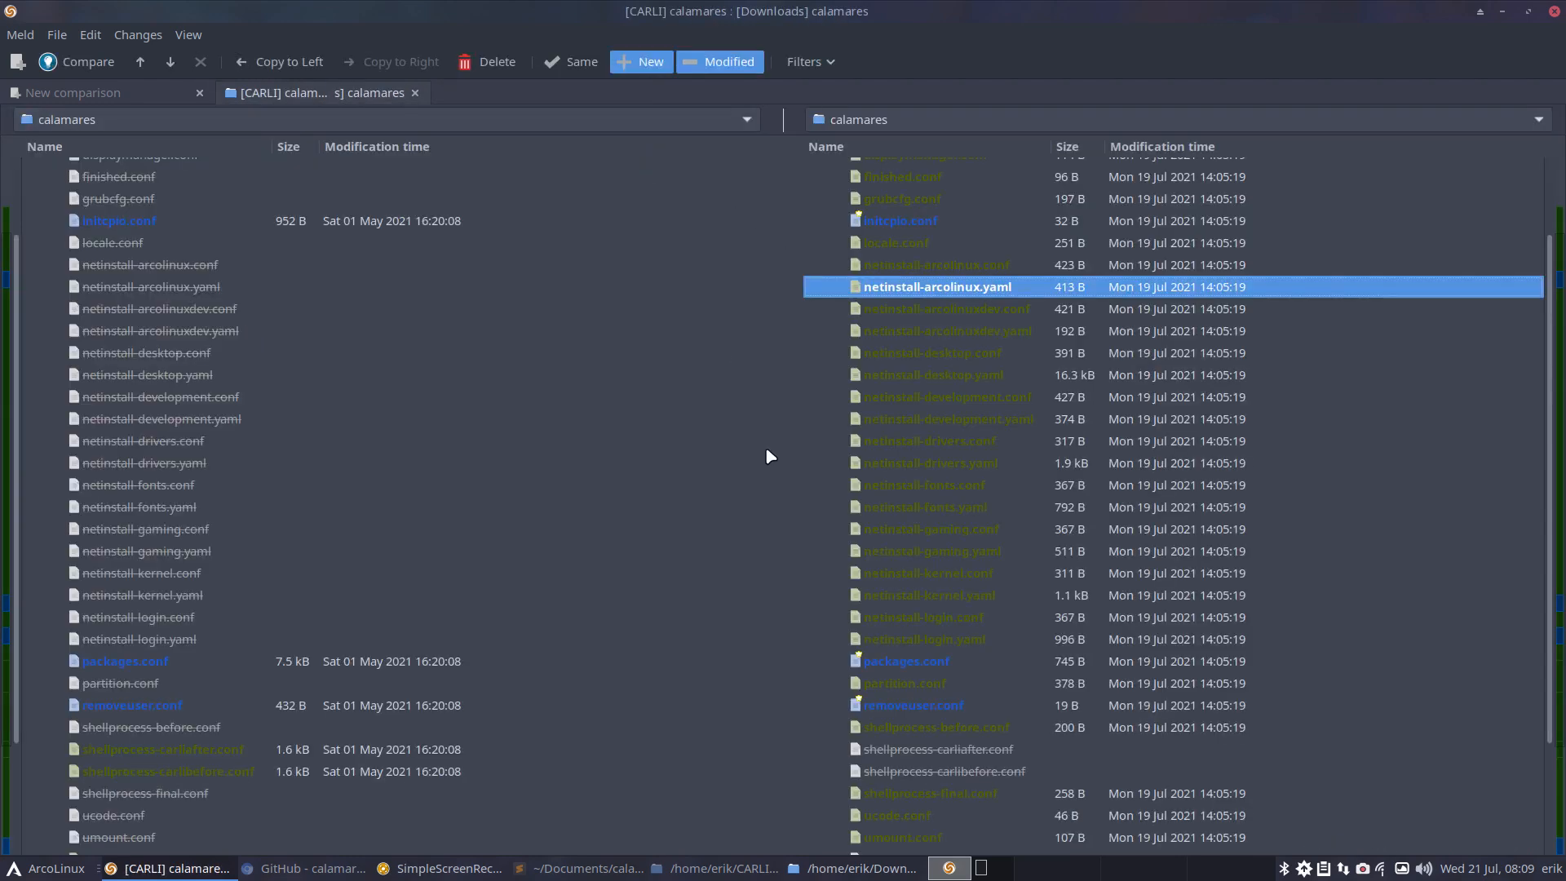
Reopen the packages.conf comparison, review the packages listed for removal, and close it
scroll(813, 582, down, 3)
double_click(913, 514)
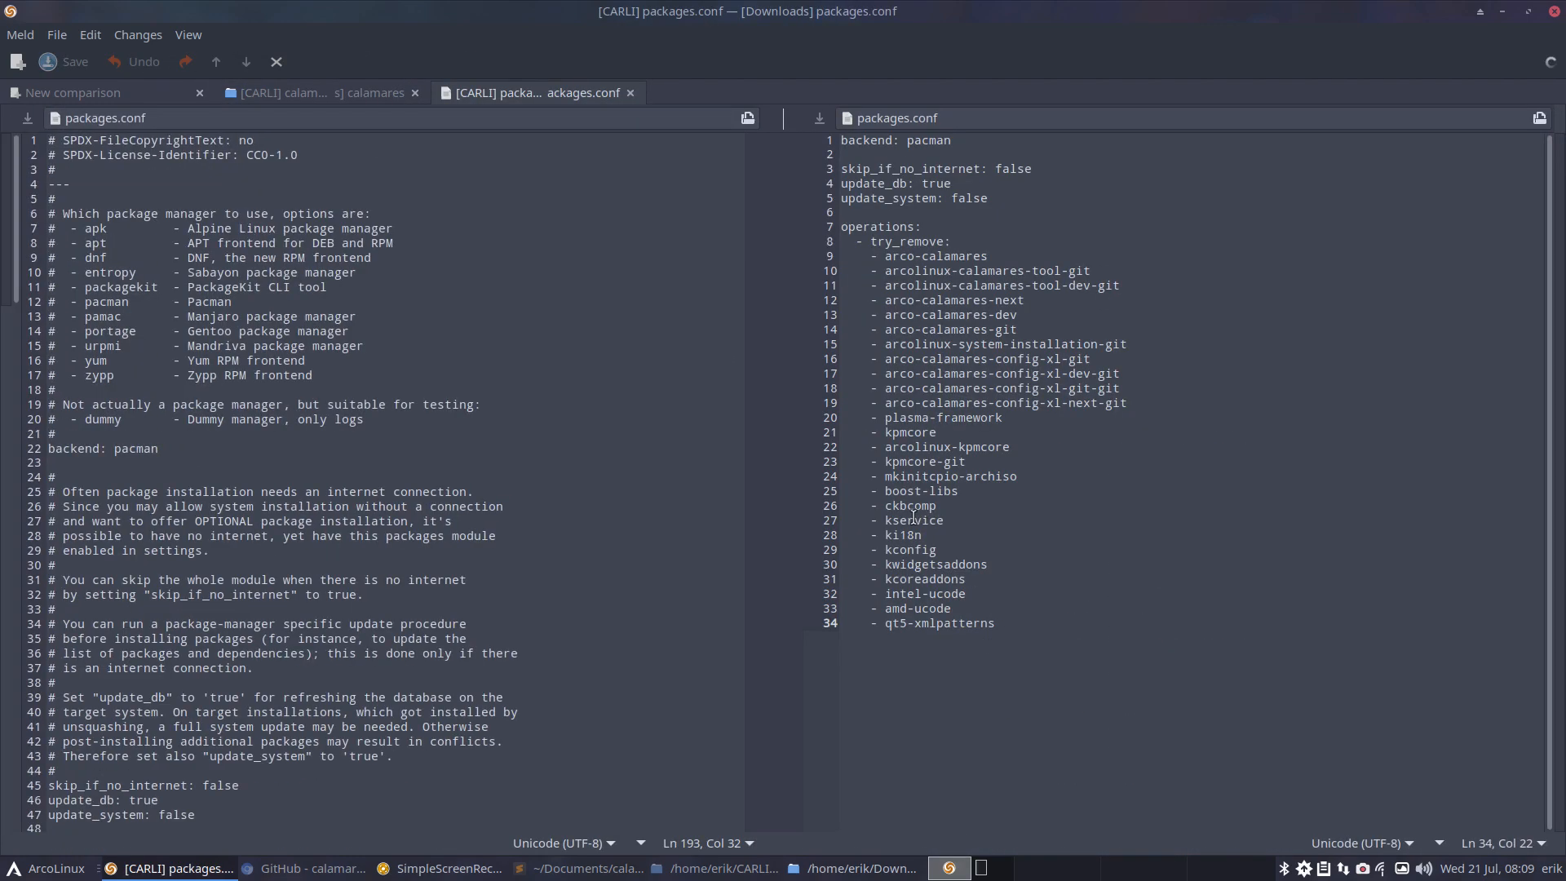
scroll(489, 527, down, 10)
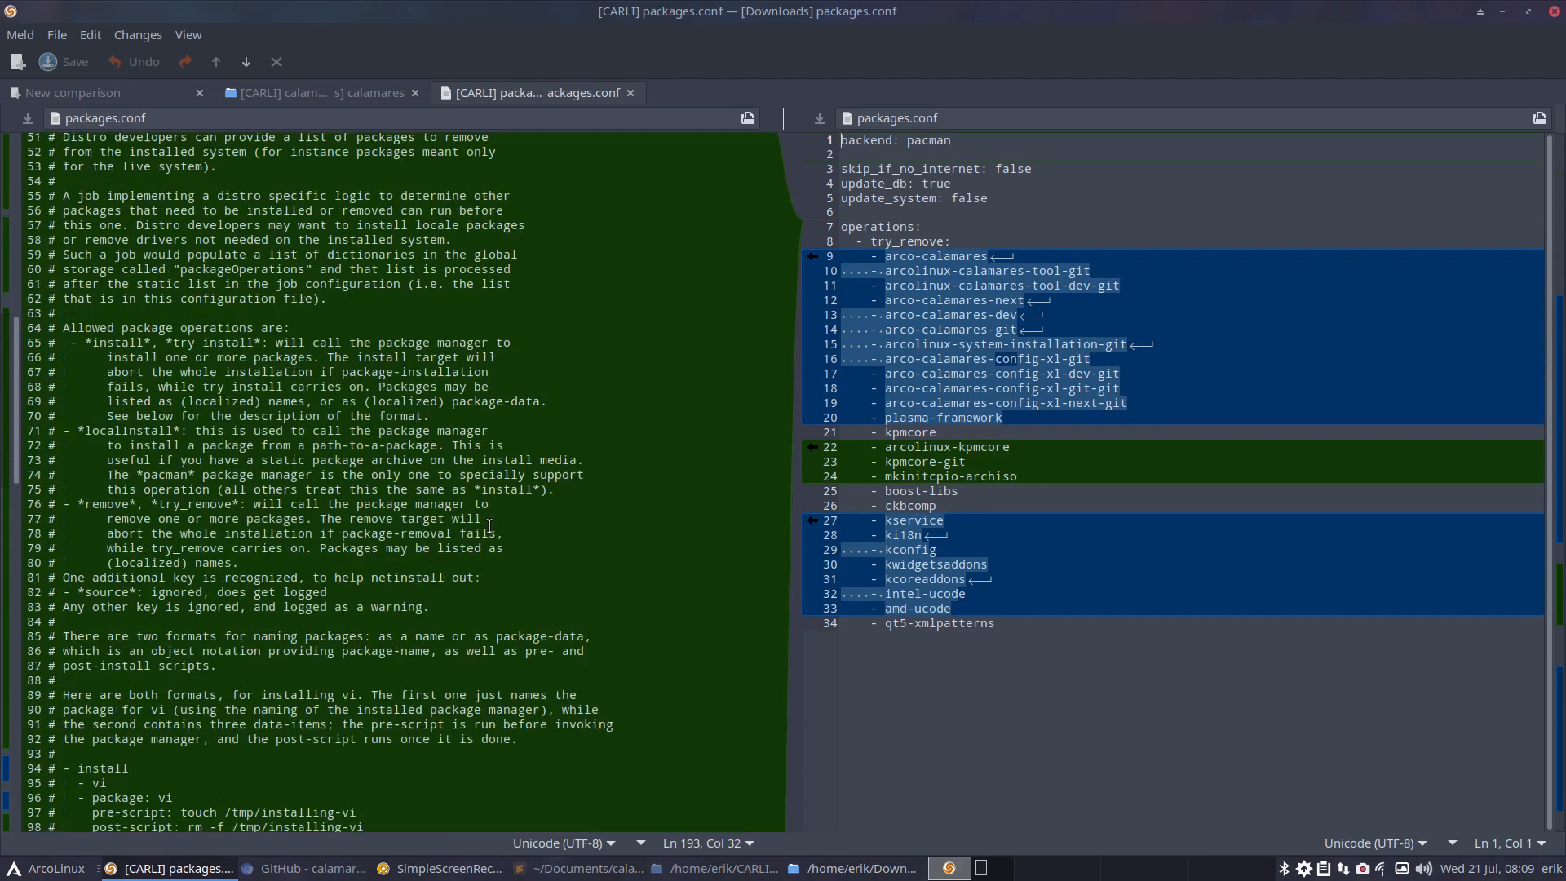
click(630, 93)
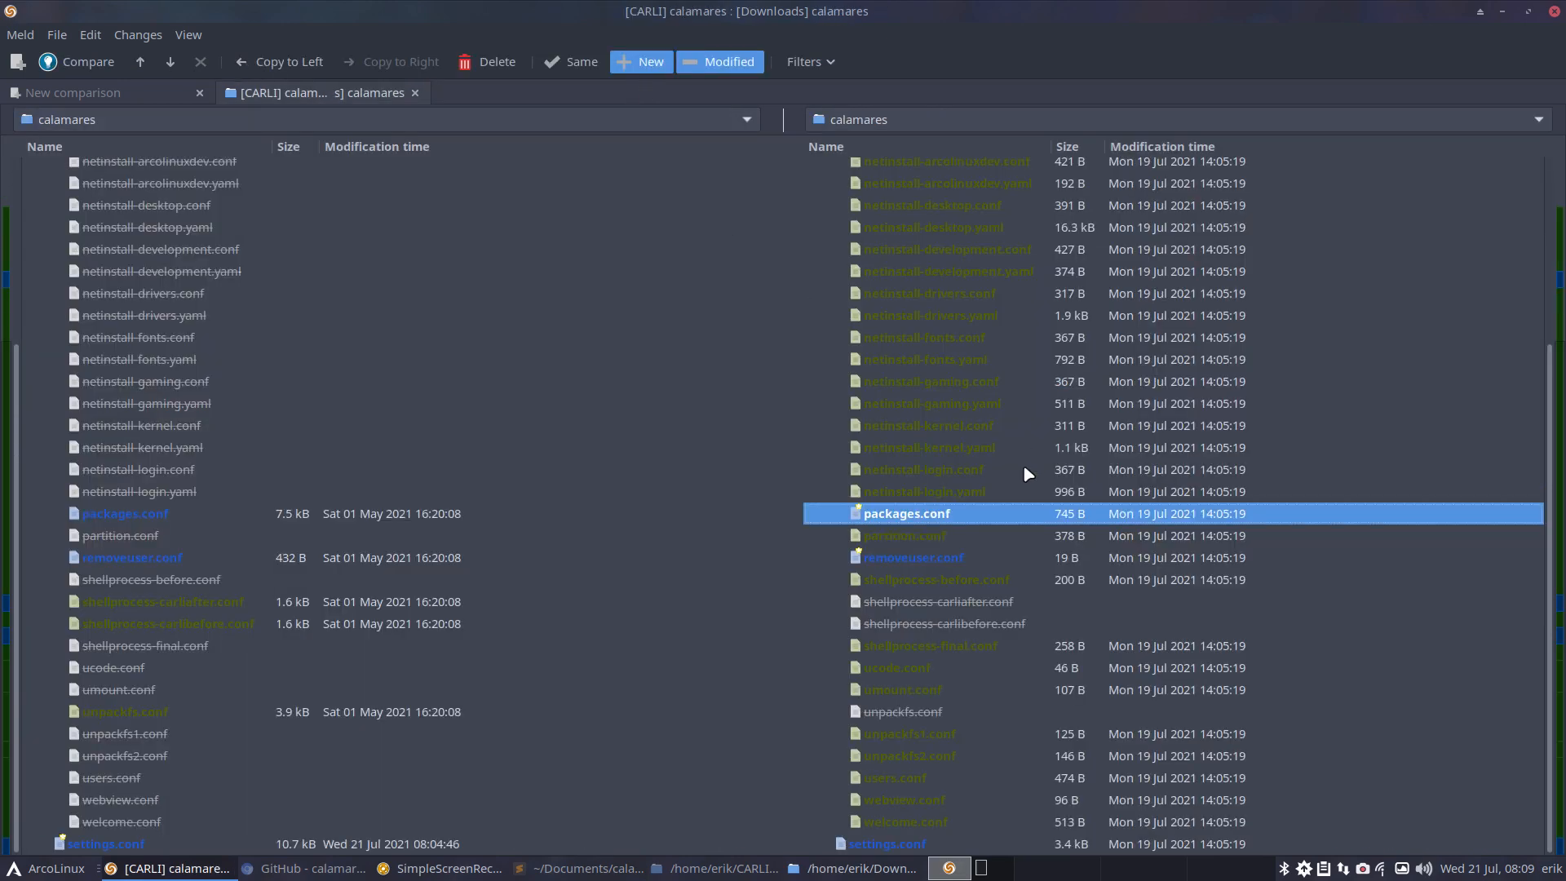
Open the Downloads version of partition.conf, read its partitioning and swap settings, and close it
click(921, 537)
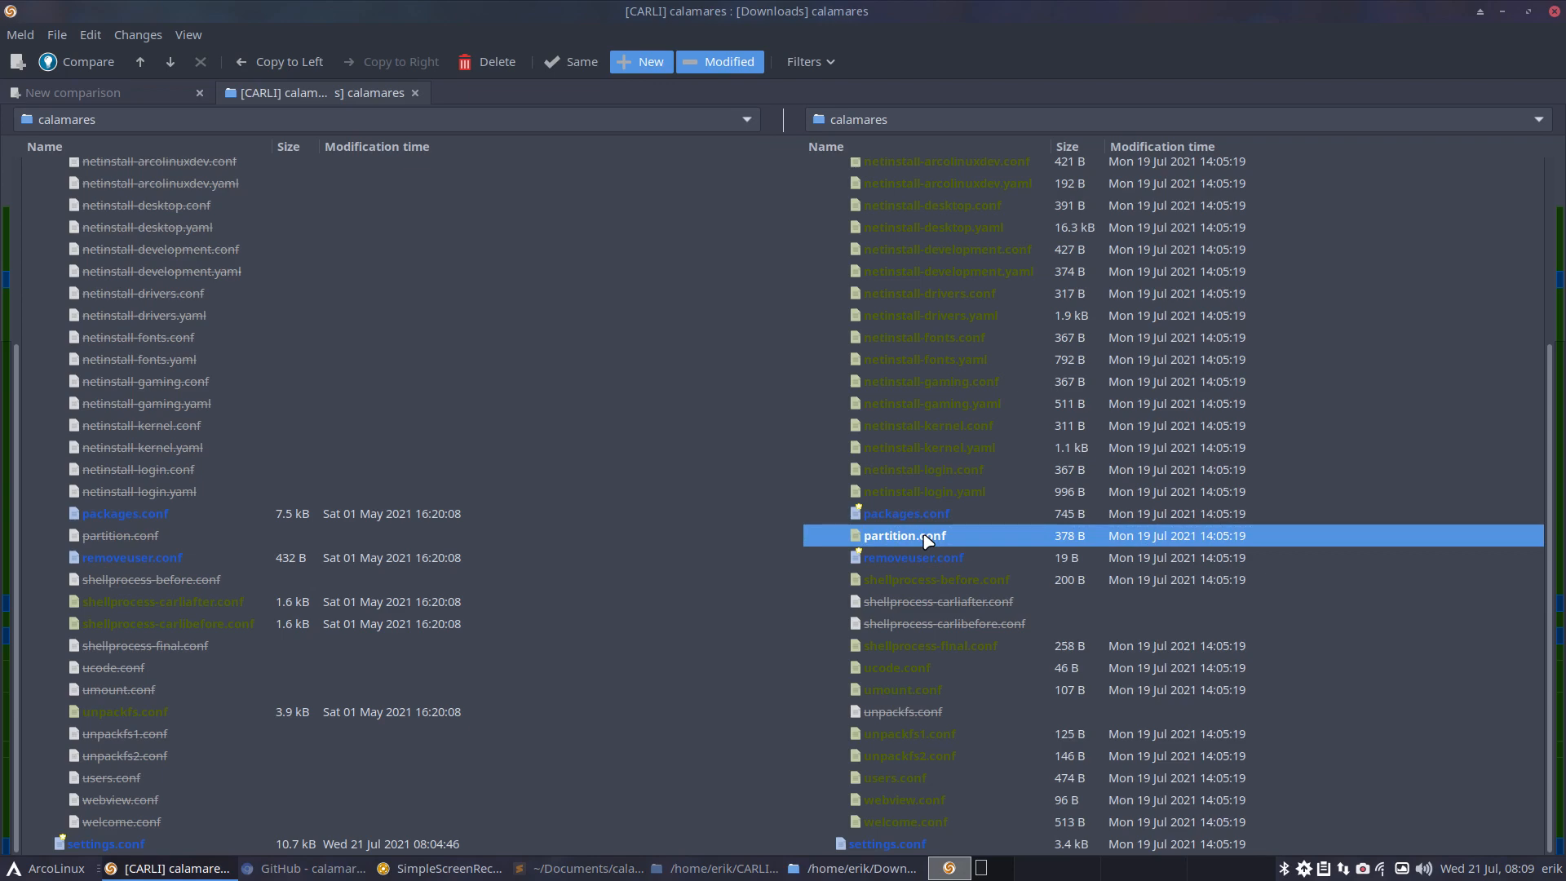
double_click(927, 538)
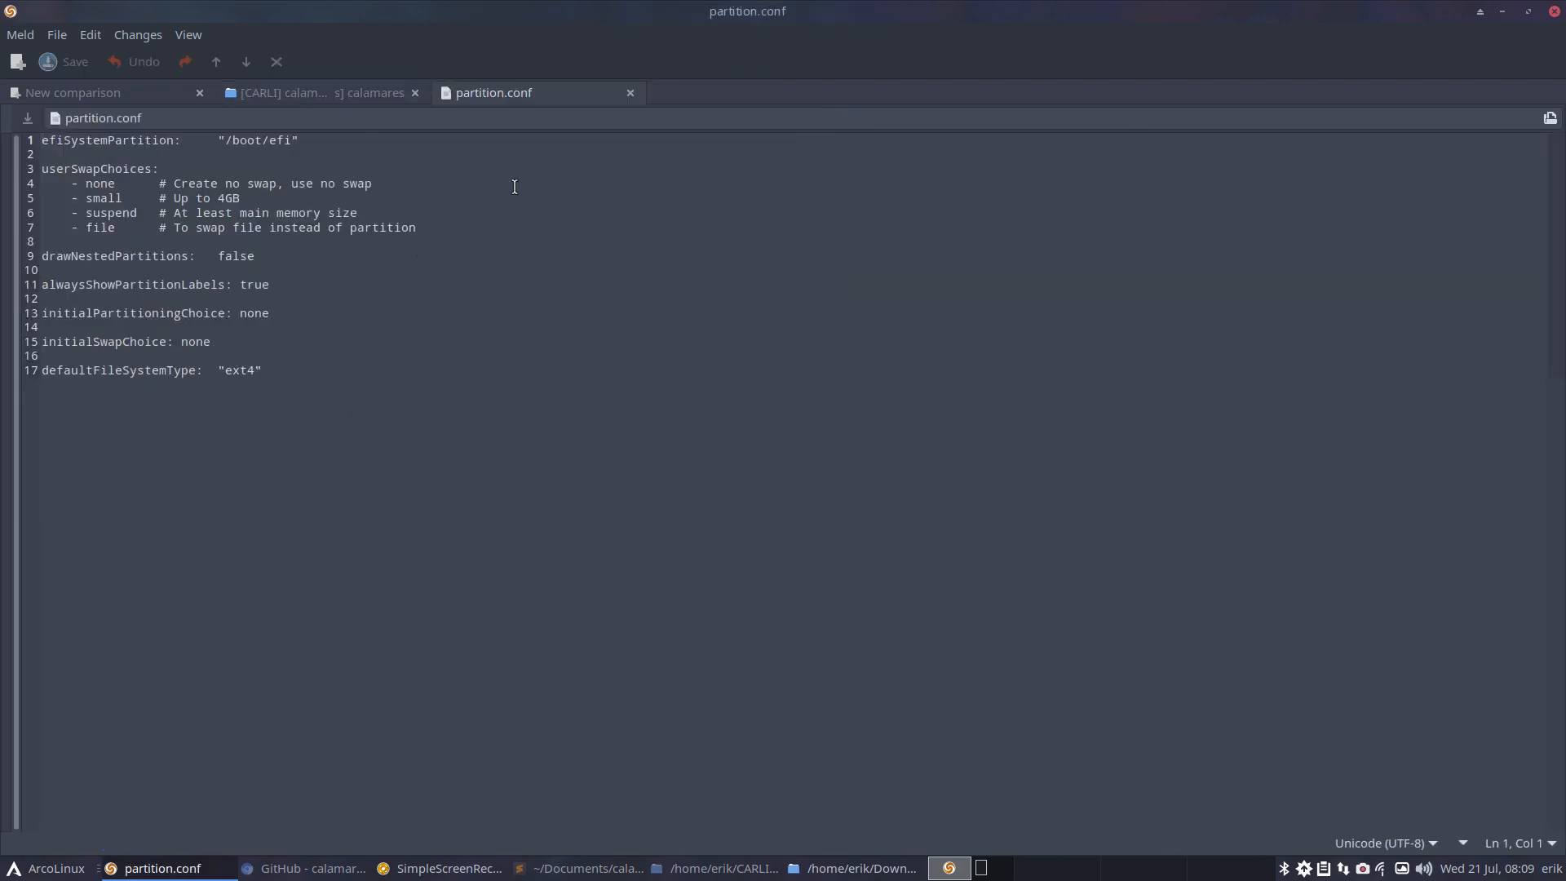
click(627, 93)
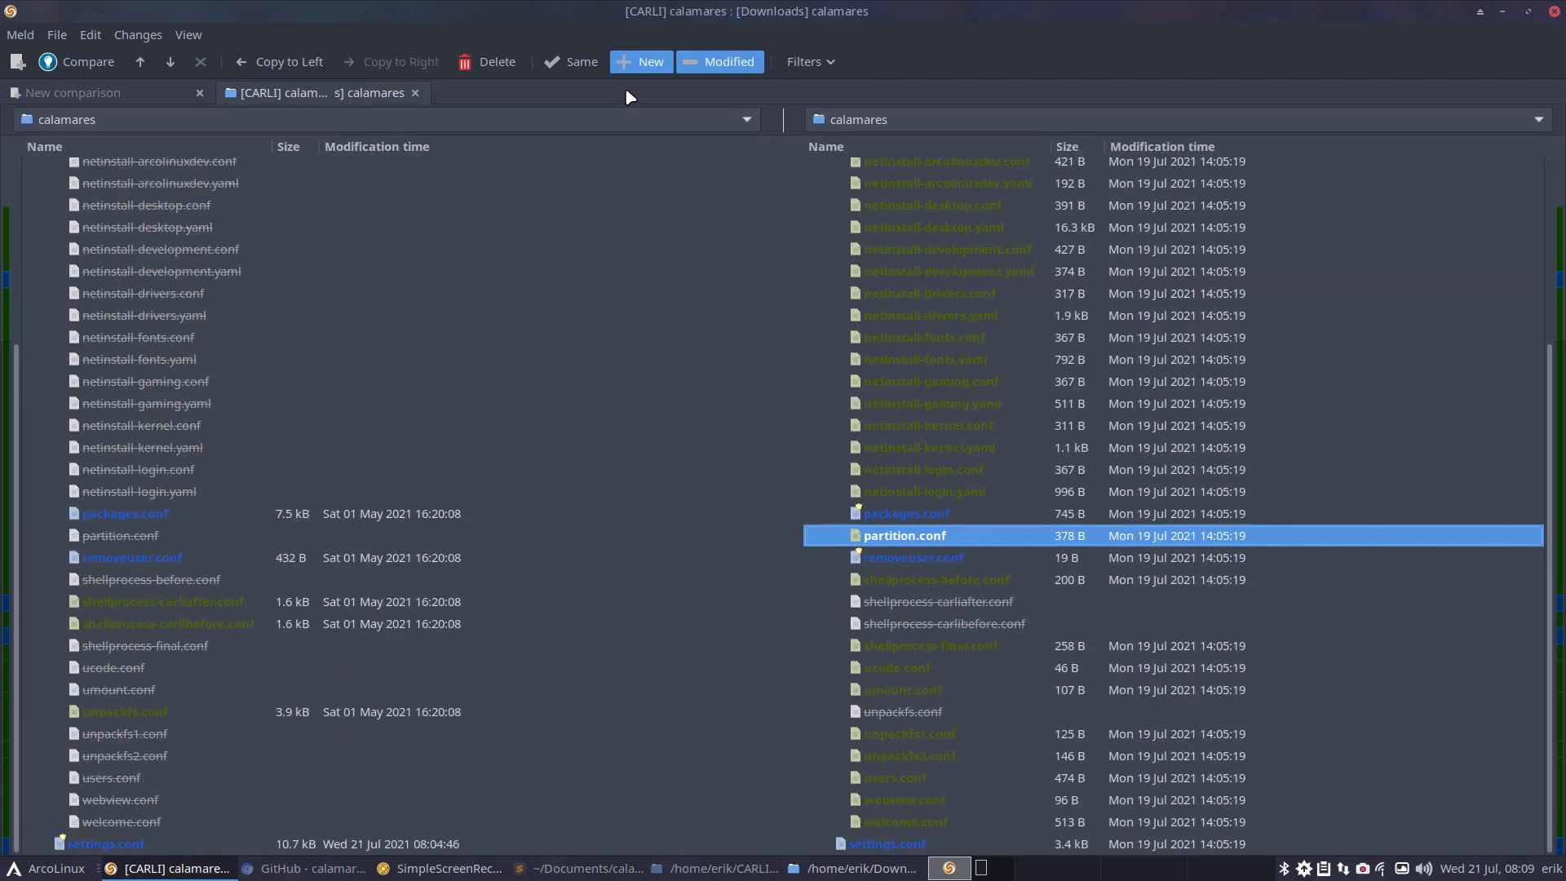
Reopen the removeuser.conf comparison, check the username setting in both versions, and close it
click(863, 557)
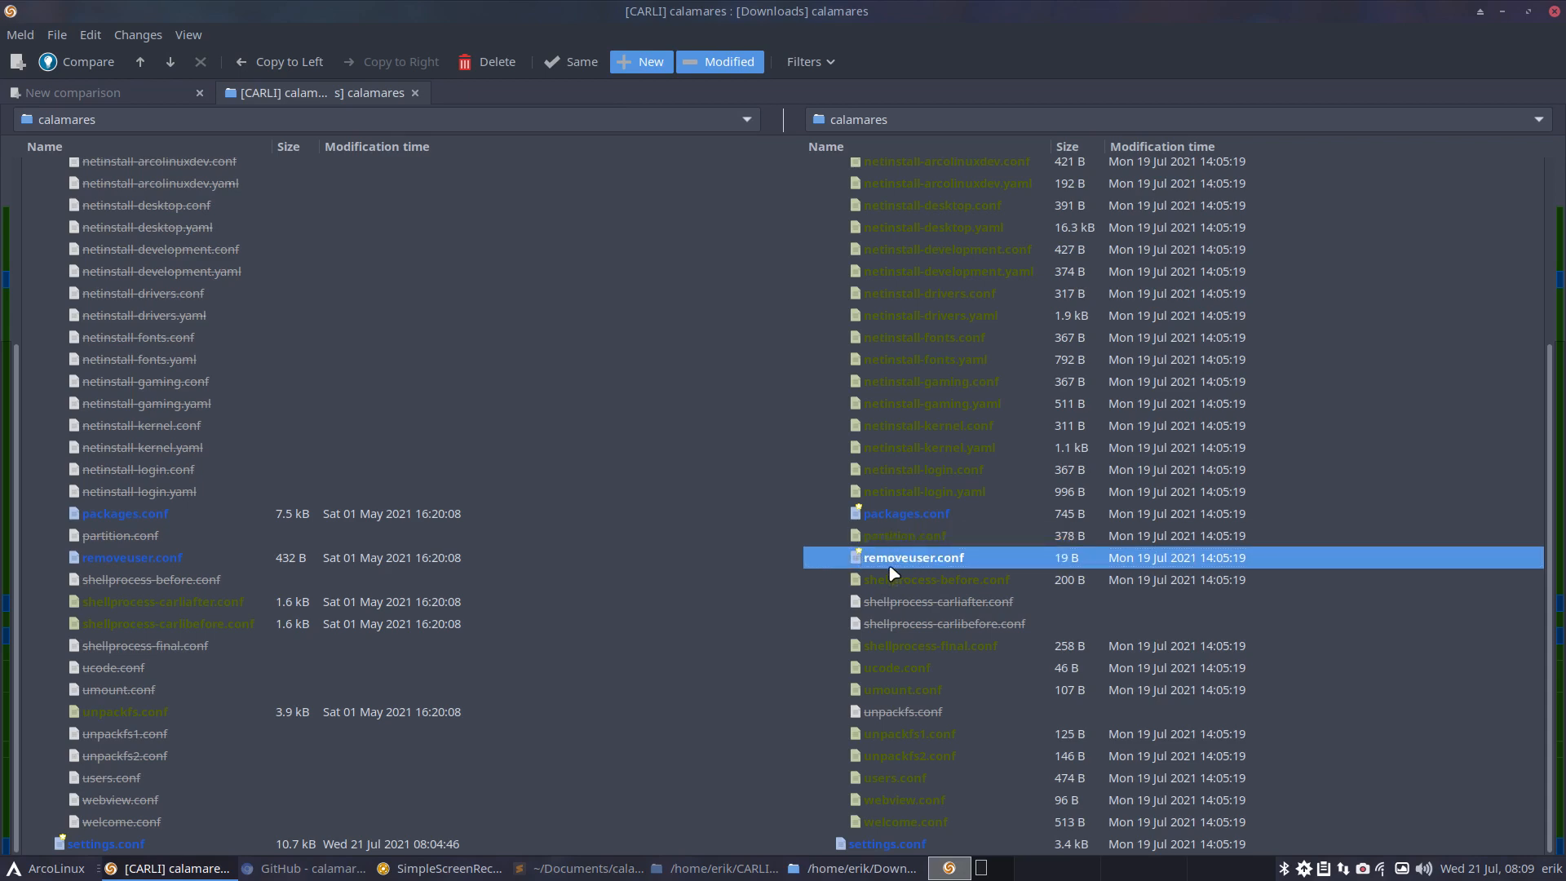
double_click(901, 559)
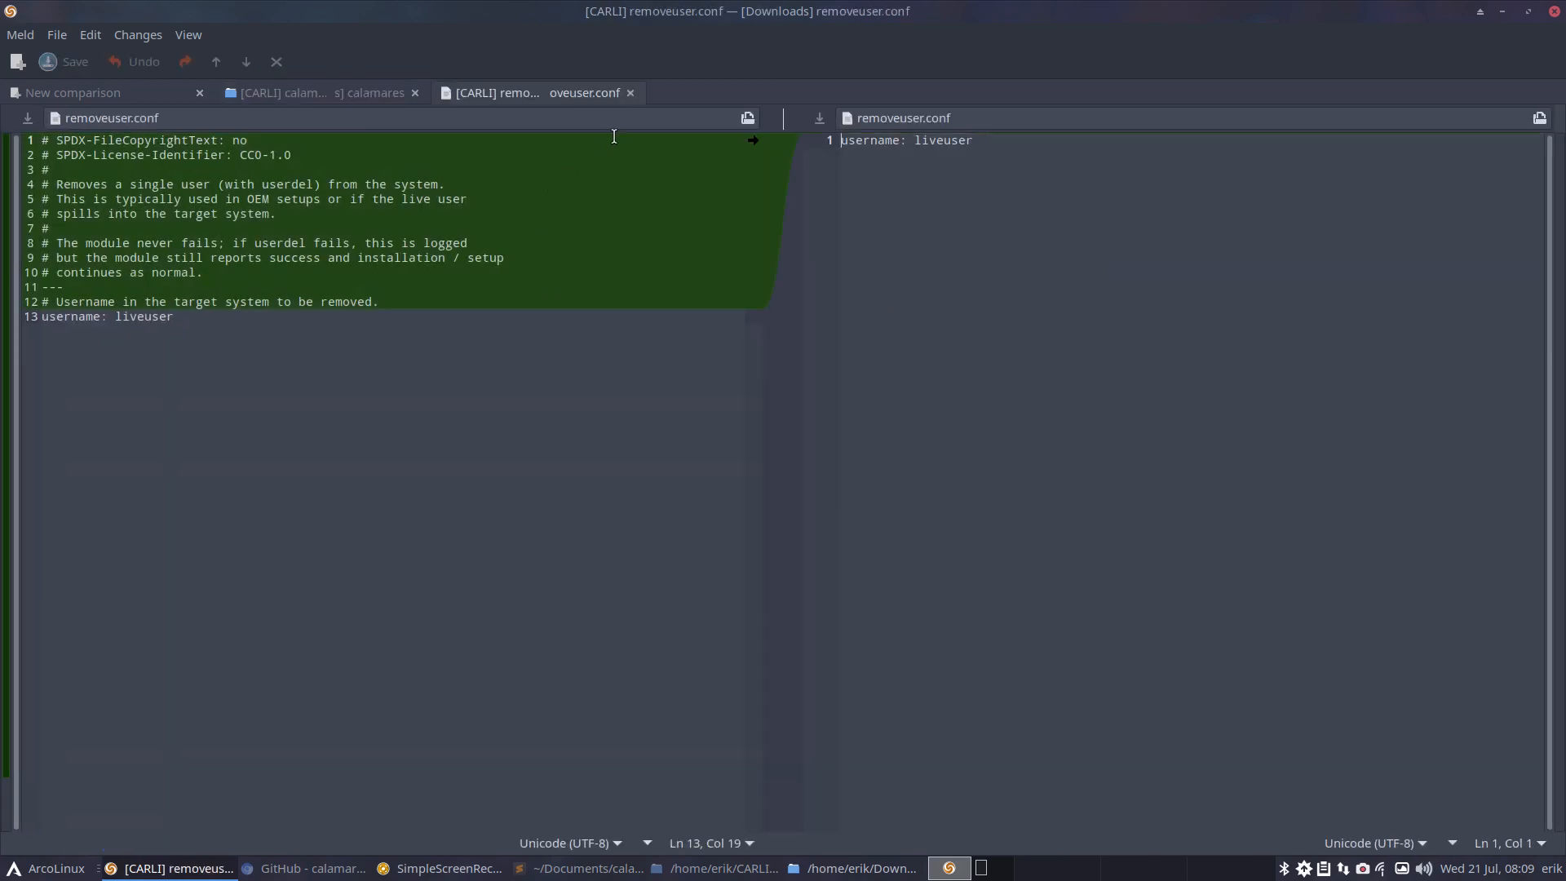
click(630, 93)
Go through the remaining Downloads module files in the comparison, from shellprocess-before.conf to welcome.conf
click(953, 580)
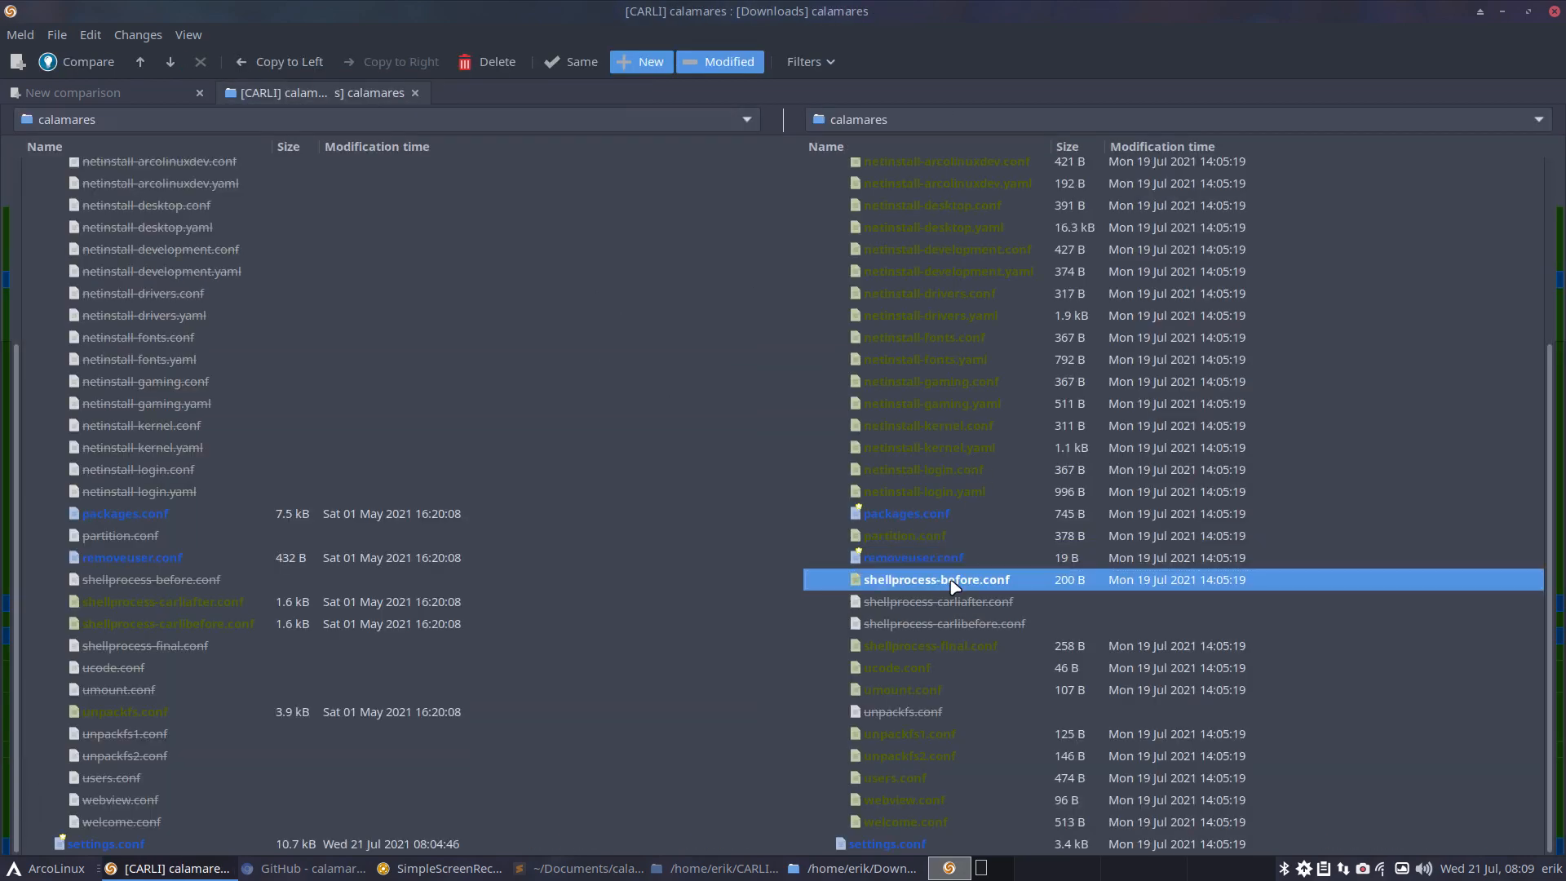
click(942, 649)
click(937, 686)
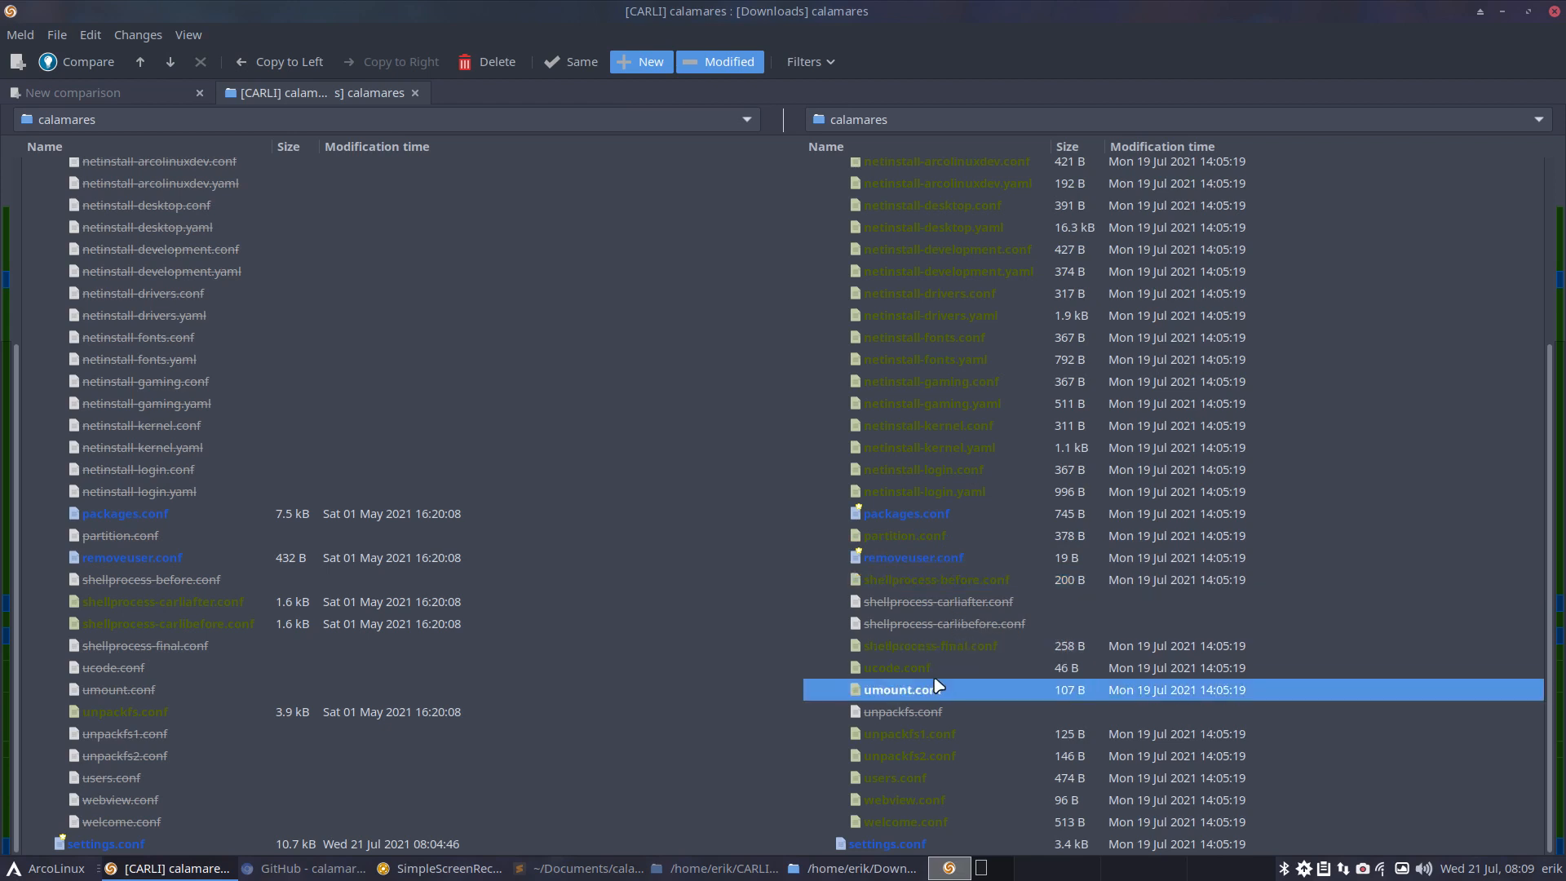
click(935, 674)
click(931, 689)
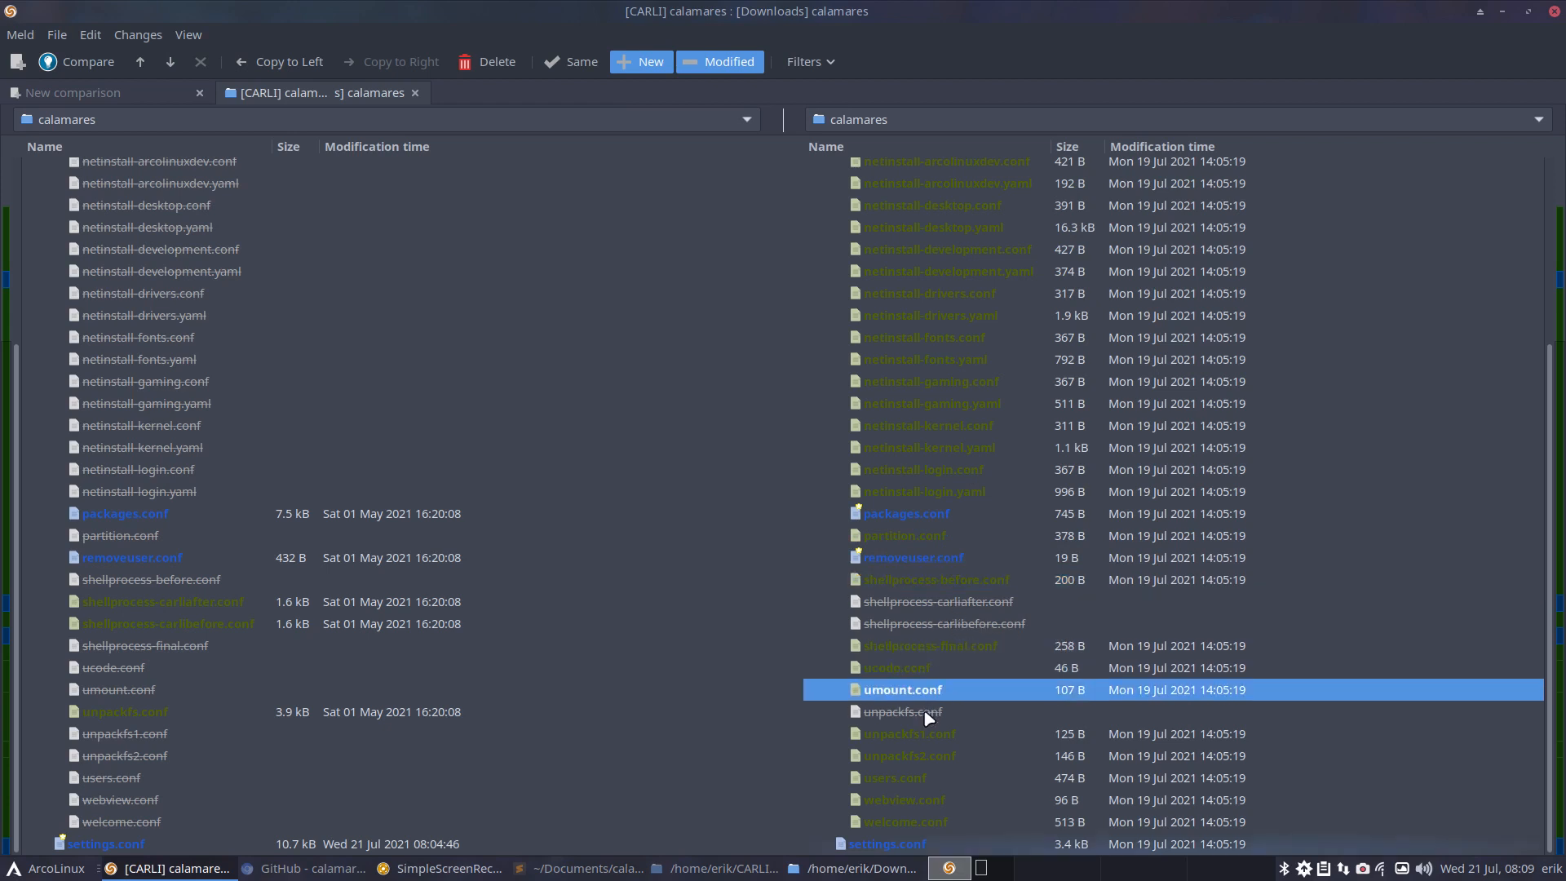
click(918, 713)
click(918, 734)
click(915, 757)
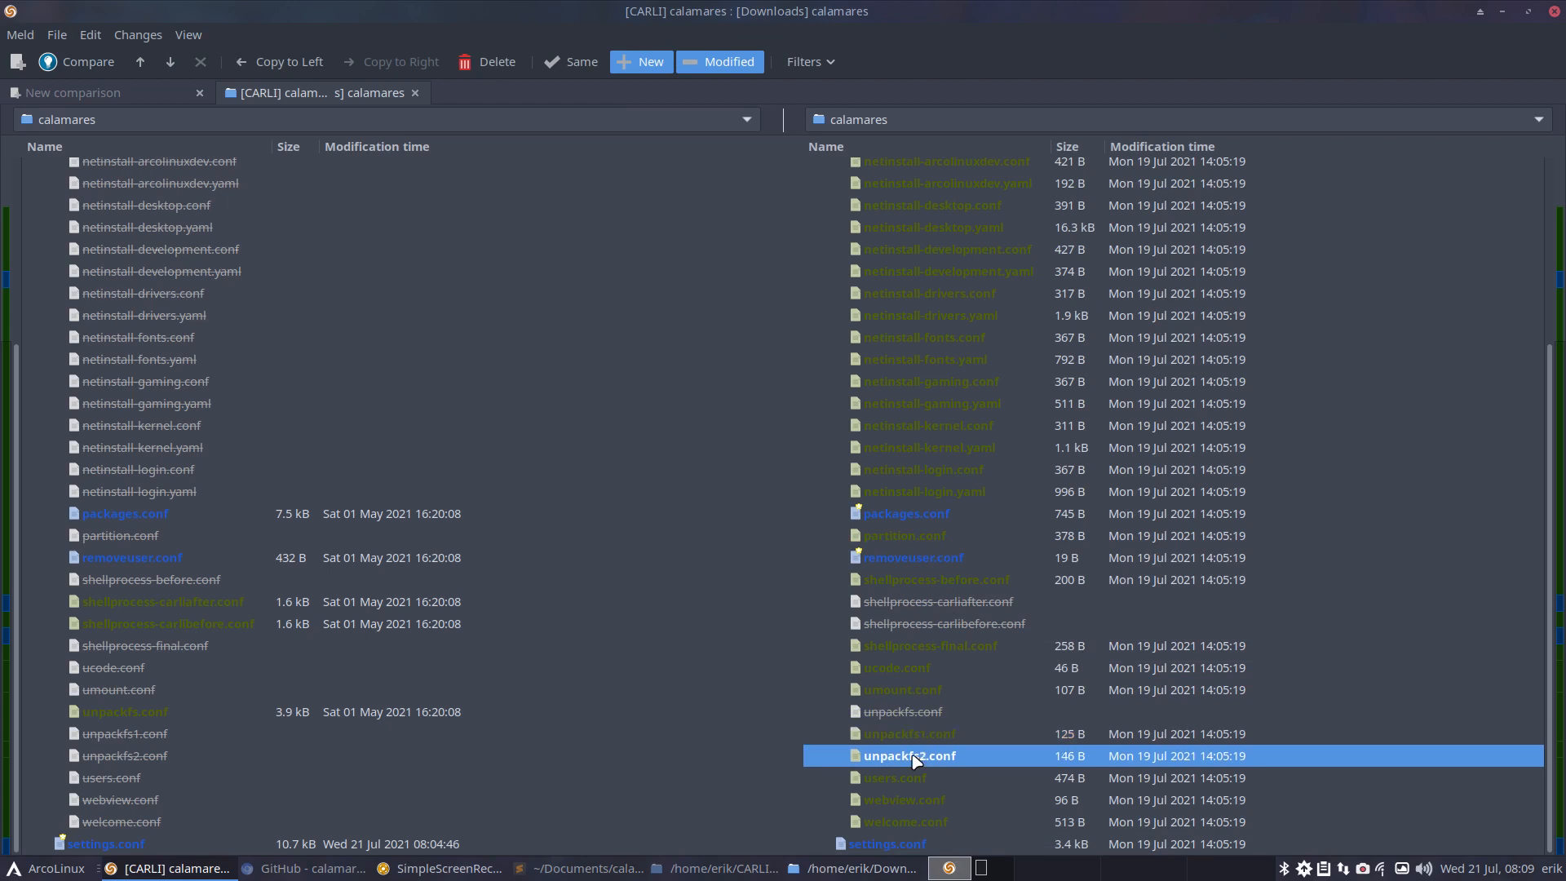
click(910, 780)
click(906, 803)
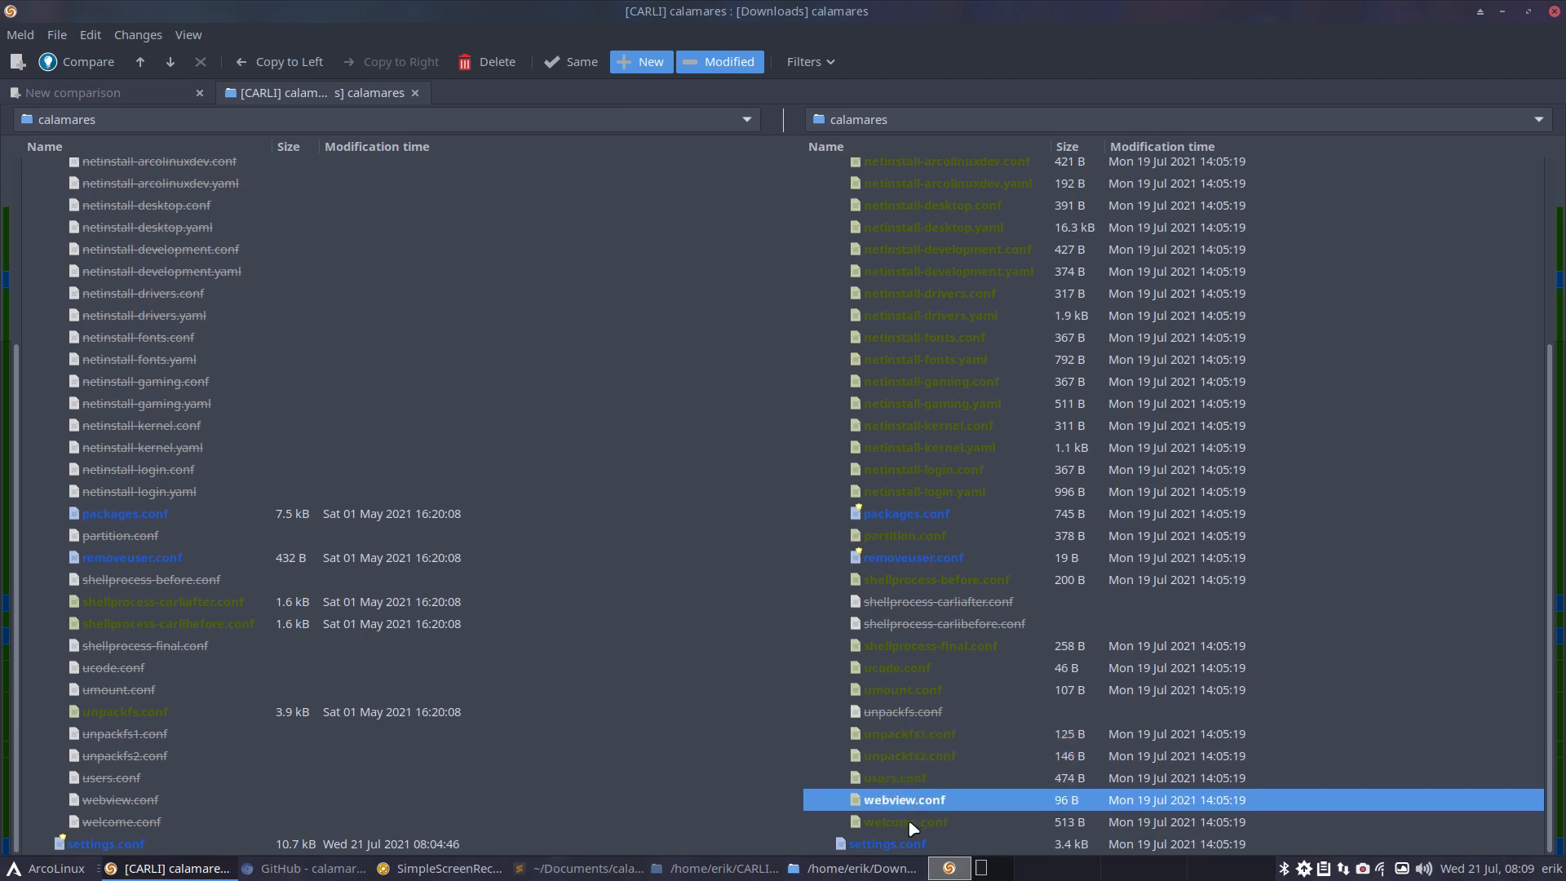
click(911, 825)
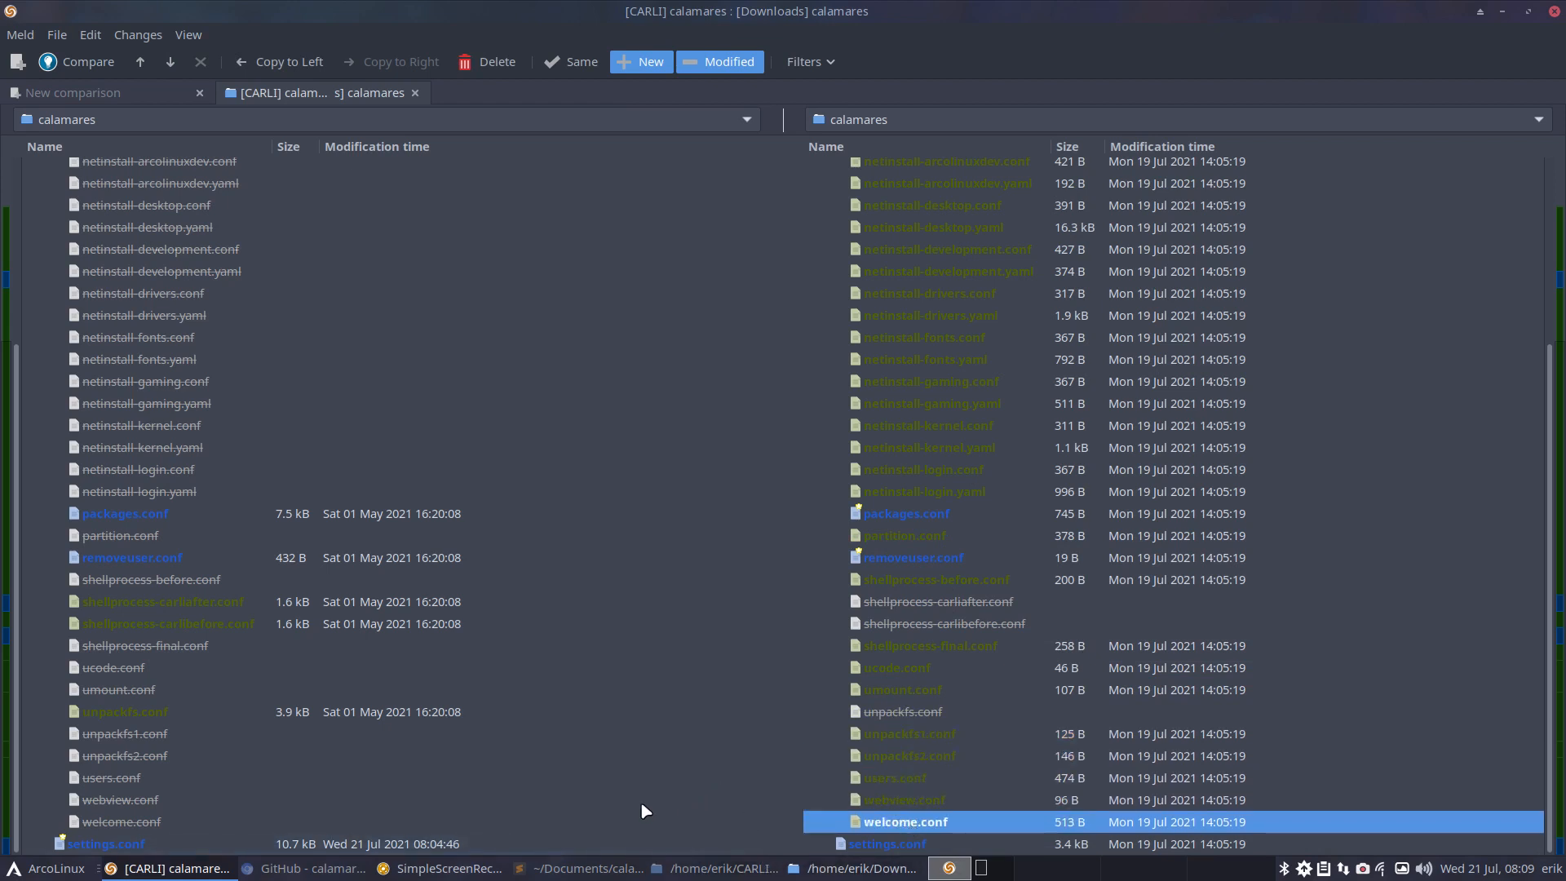
Open the settings.conf comparison, review the instances and sequence sections in both versions, and close it
double_click(922, 846)
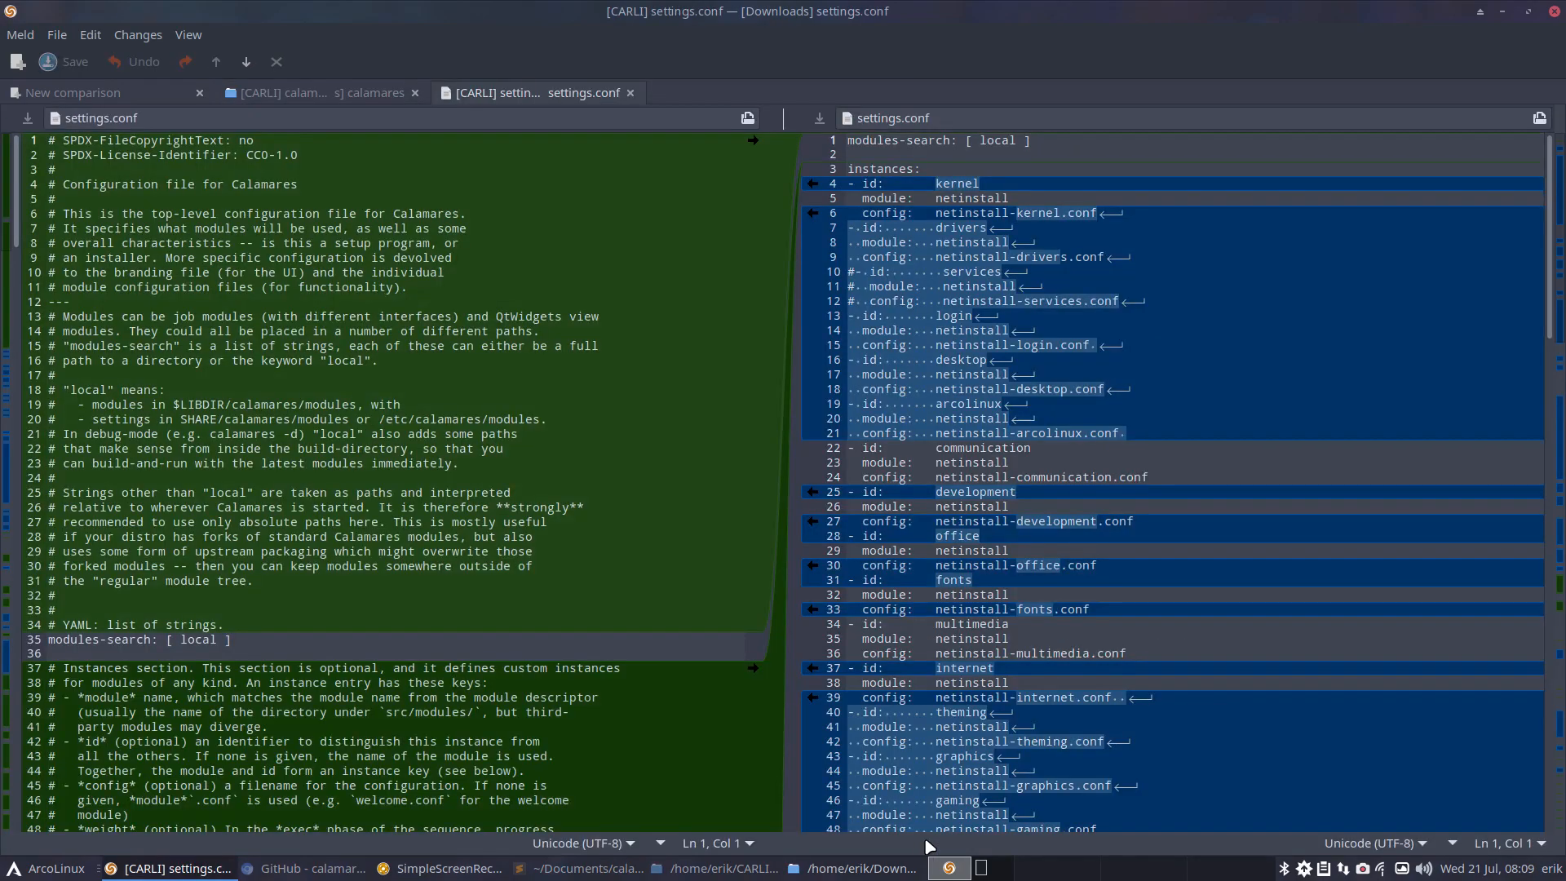
scroll(723, 592, down, 5)
scroll(723, 593, down, 20)
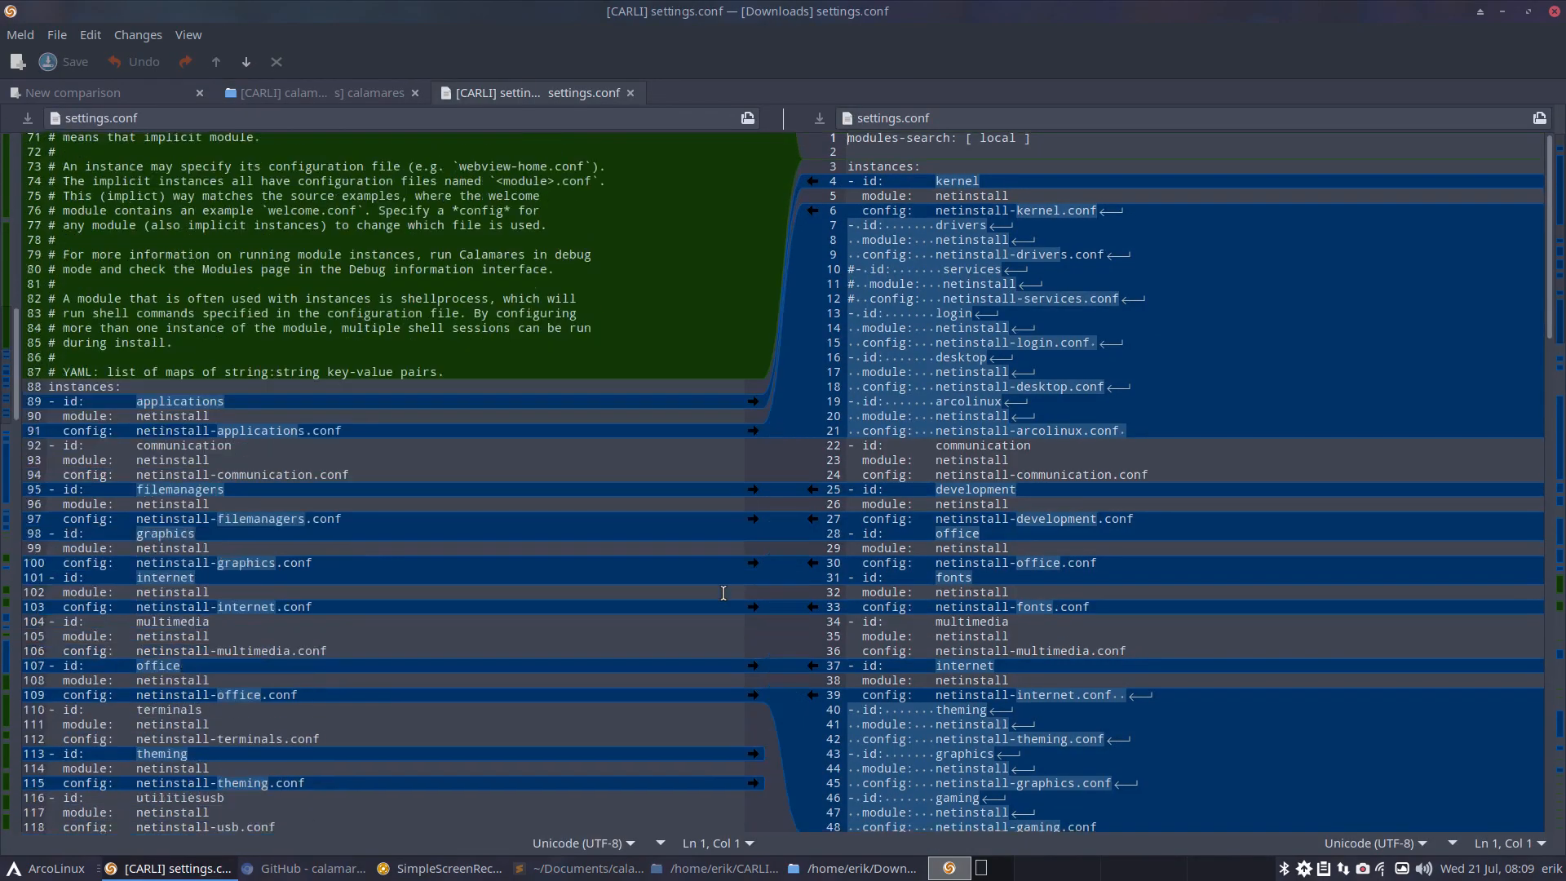
scroll(722, 592, down, 8)
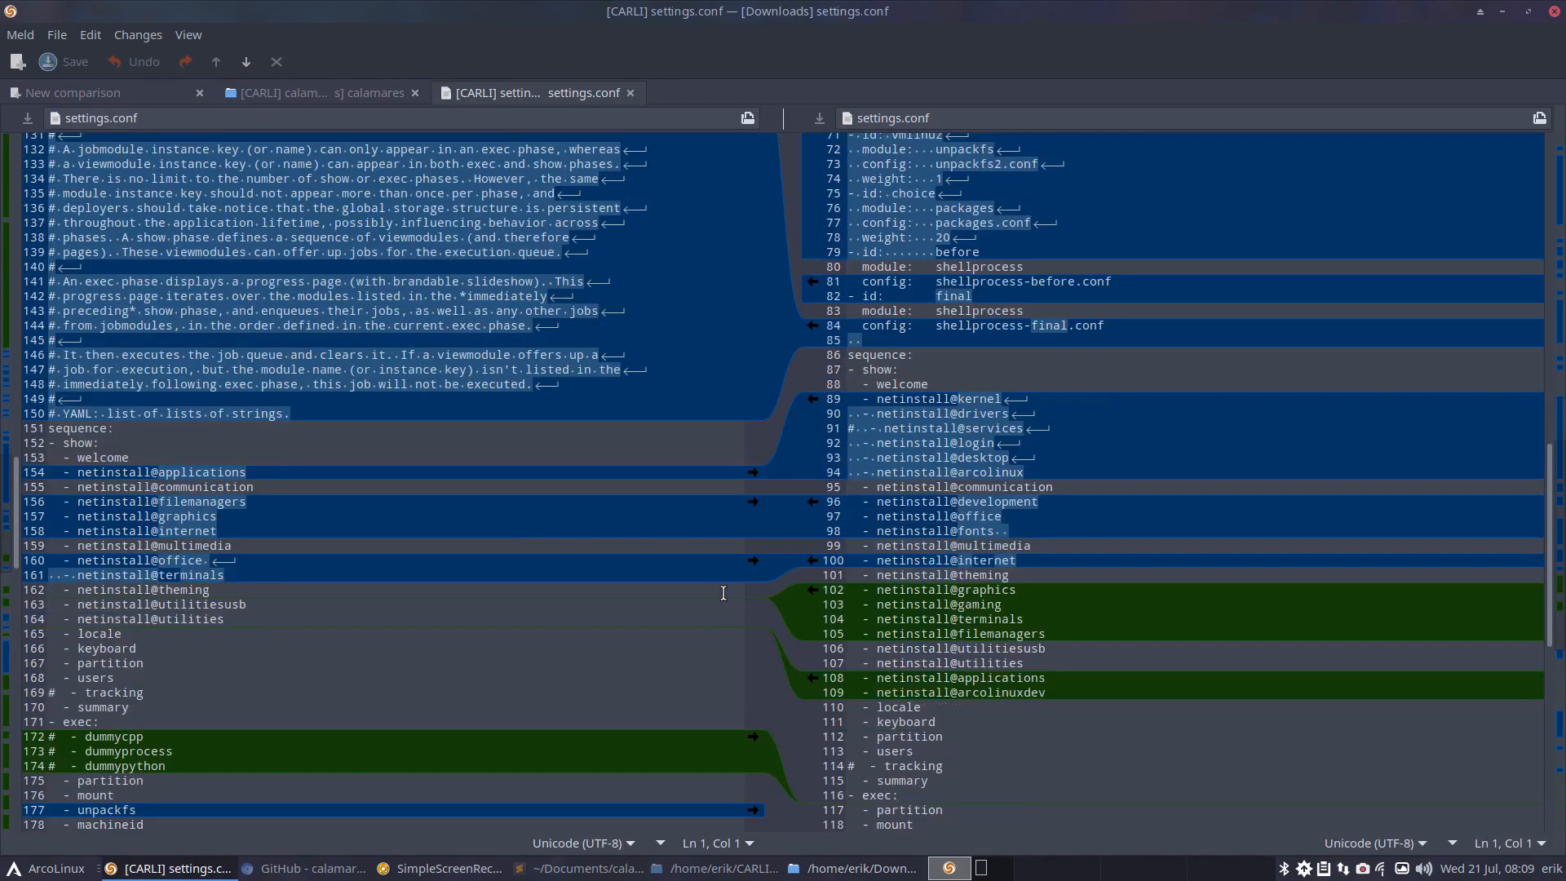
scroll(768, 716, up, 10)
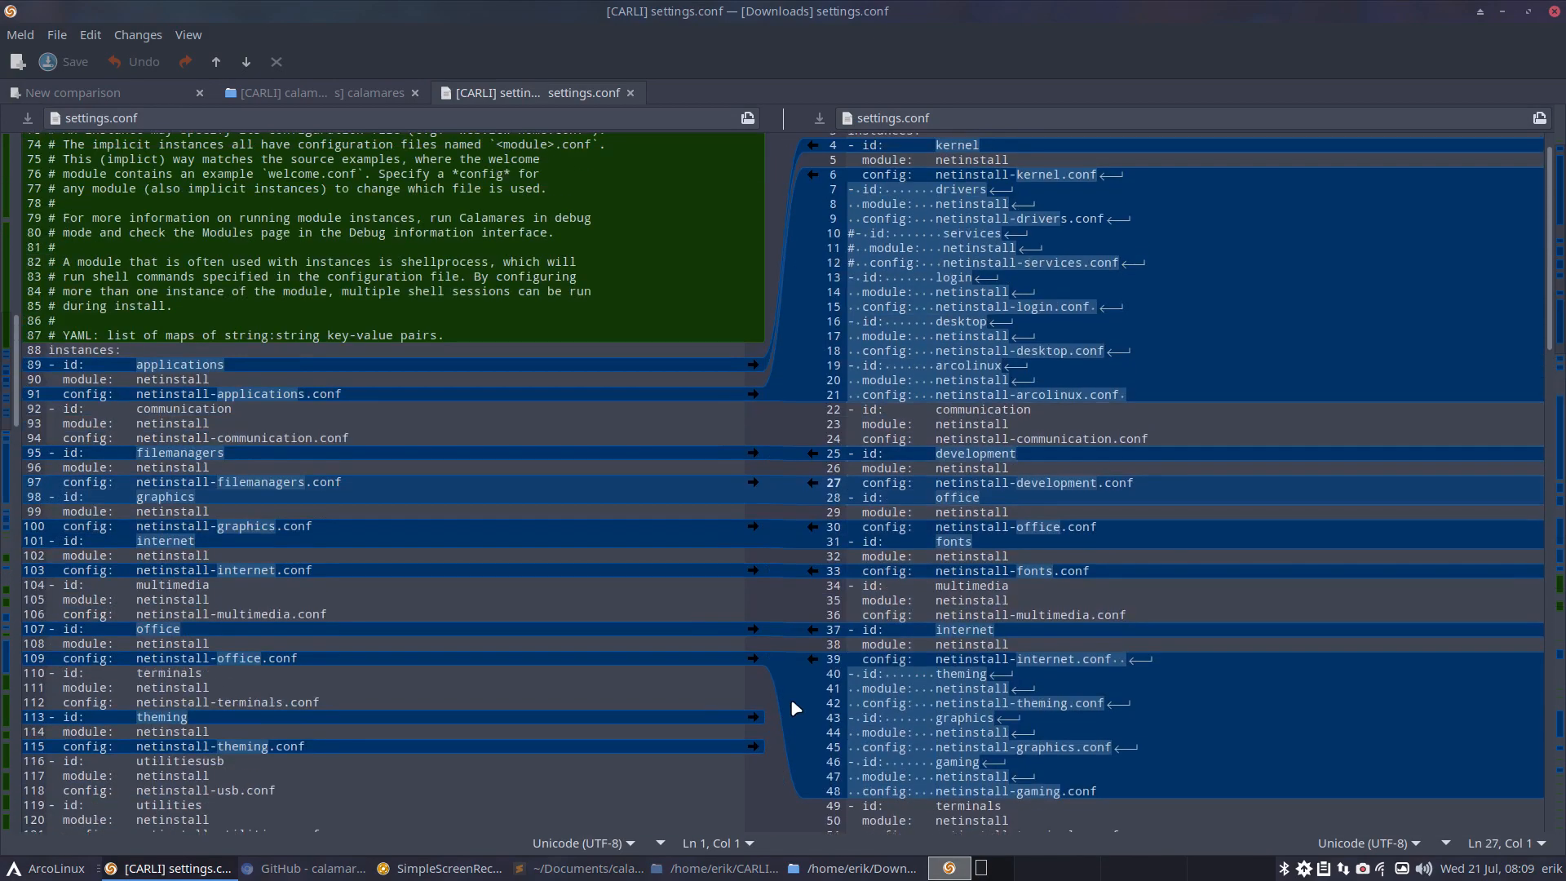
scroll(880, 706, down, 20)
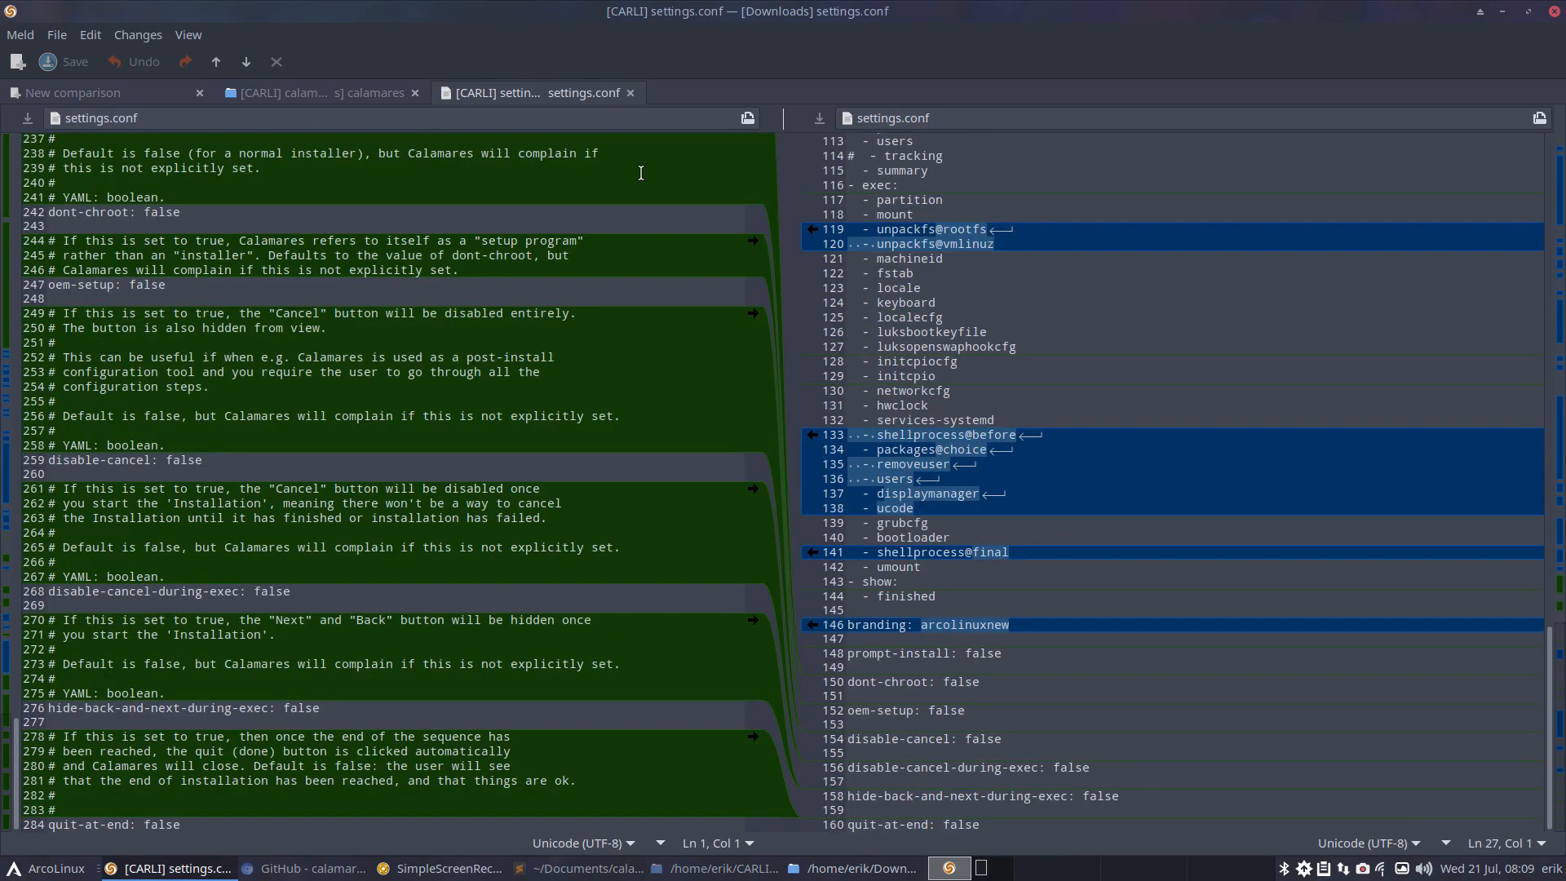
click(629, 92)
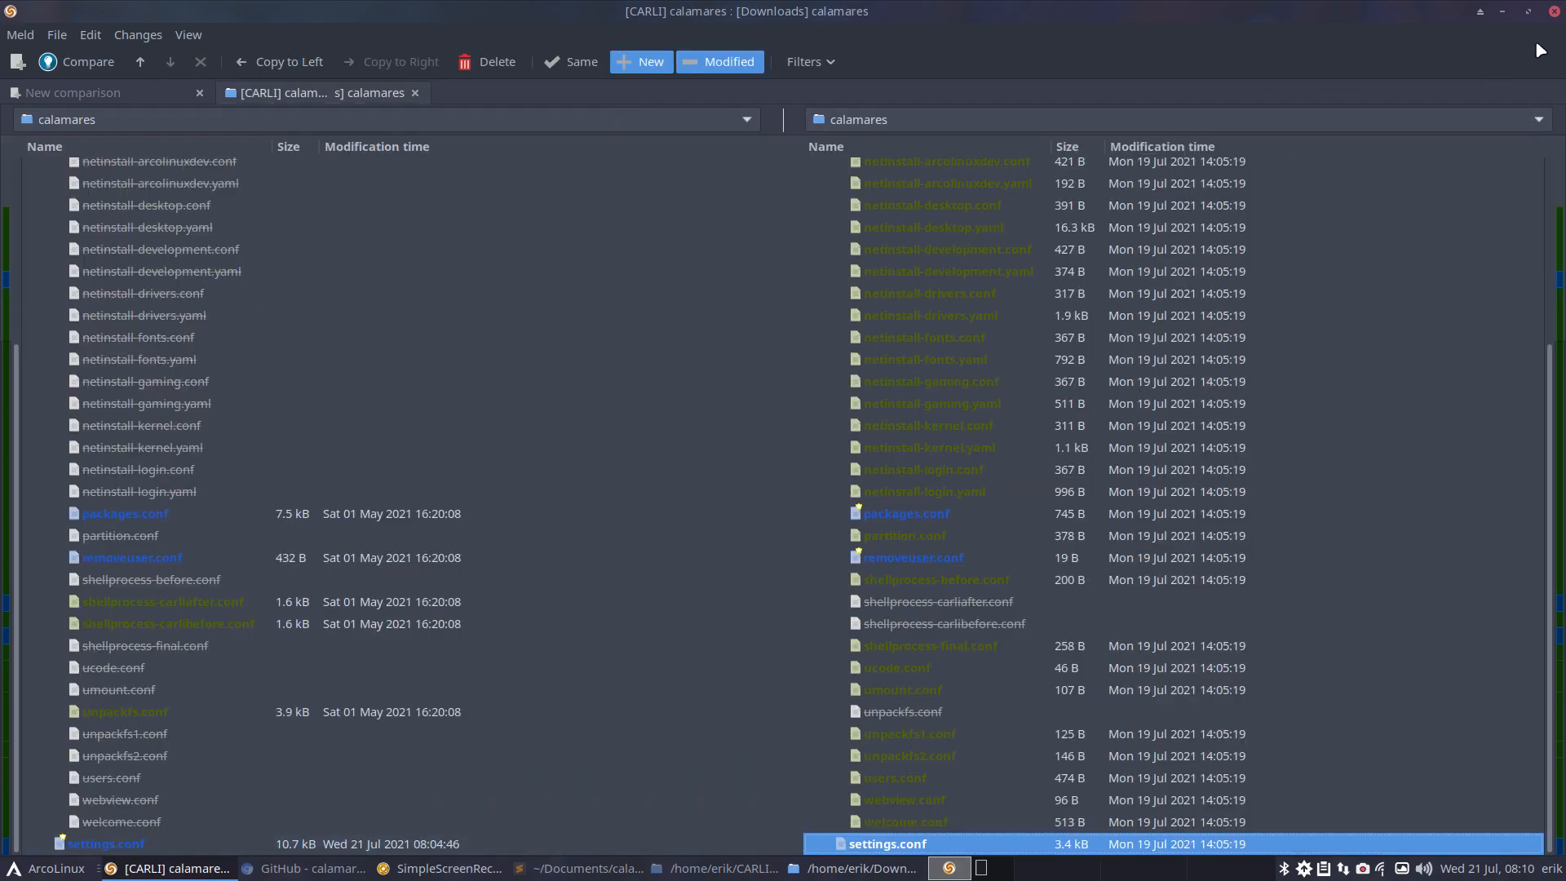
Close the Meld comparison and open the carli-calamares-config folder inside CARLI in the file manager
click(1554, 12)
click(1187, 73)
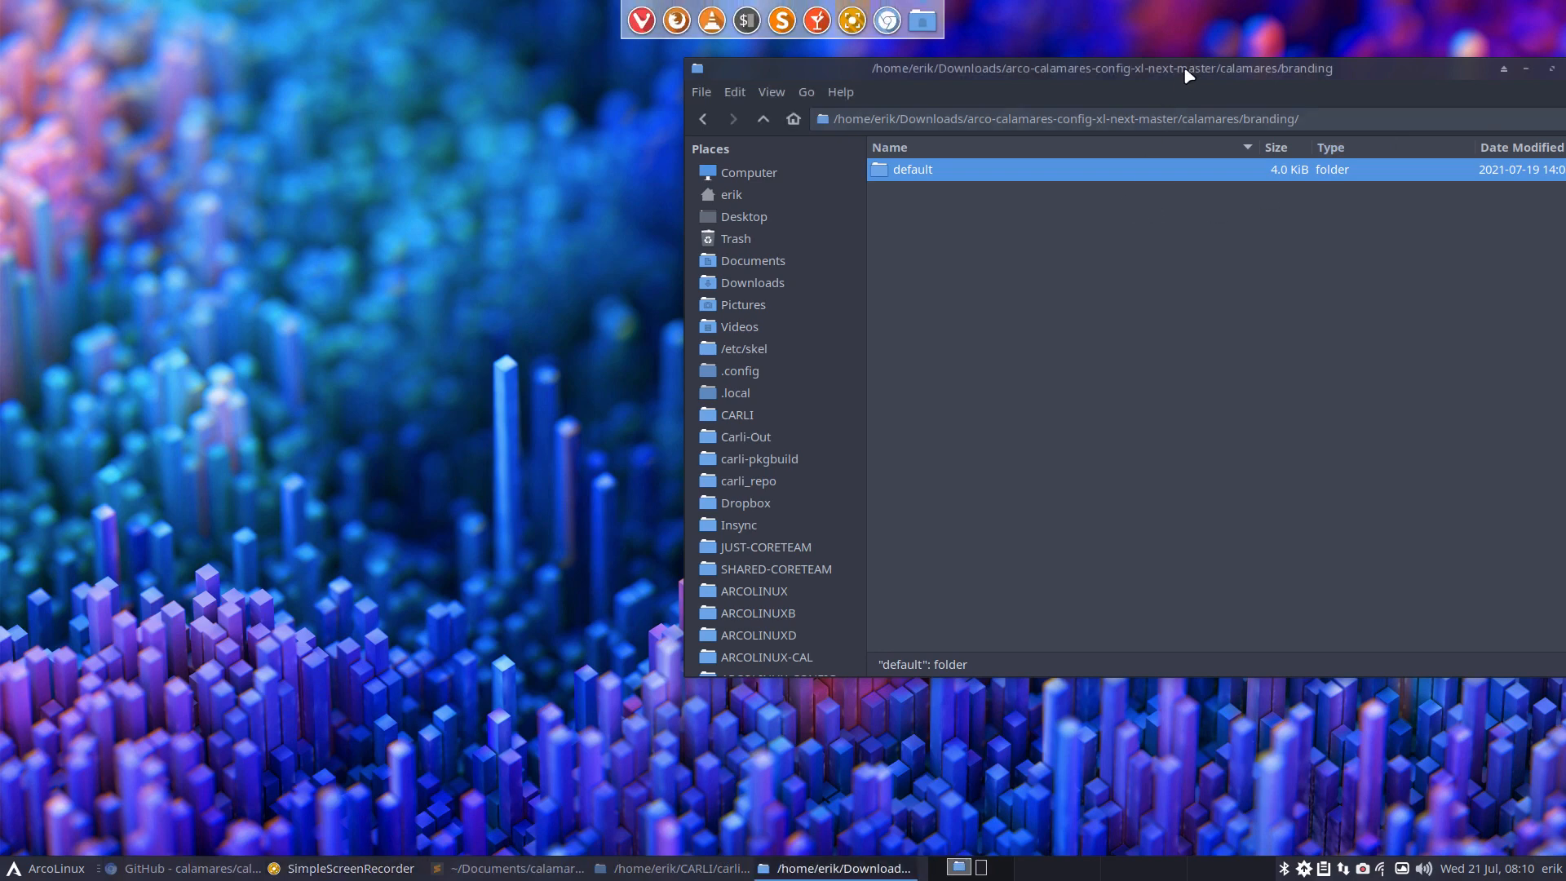
drag(1186, 74, 732, 63)
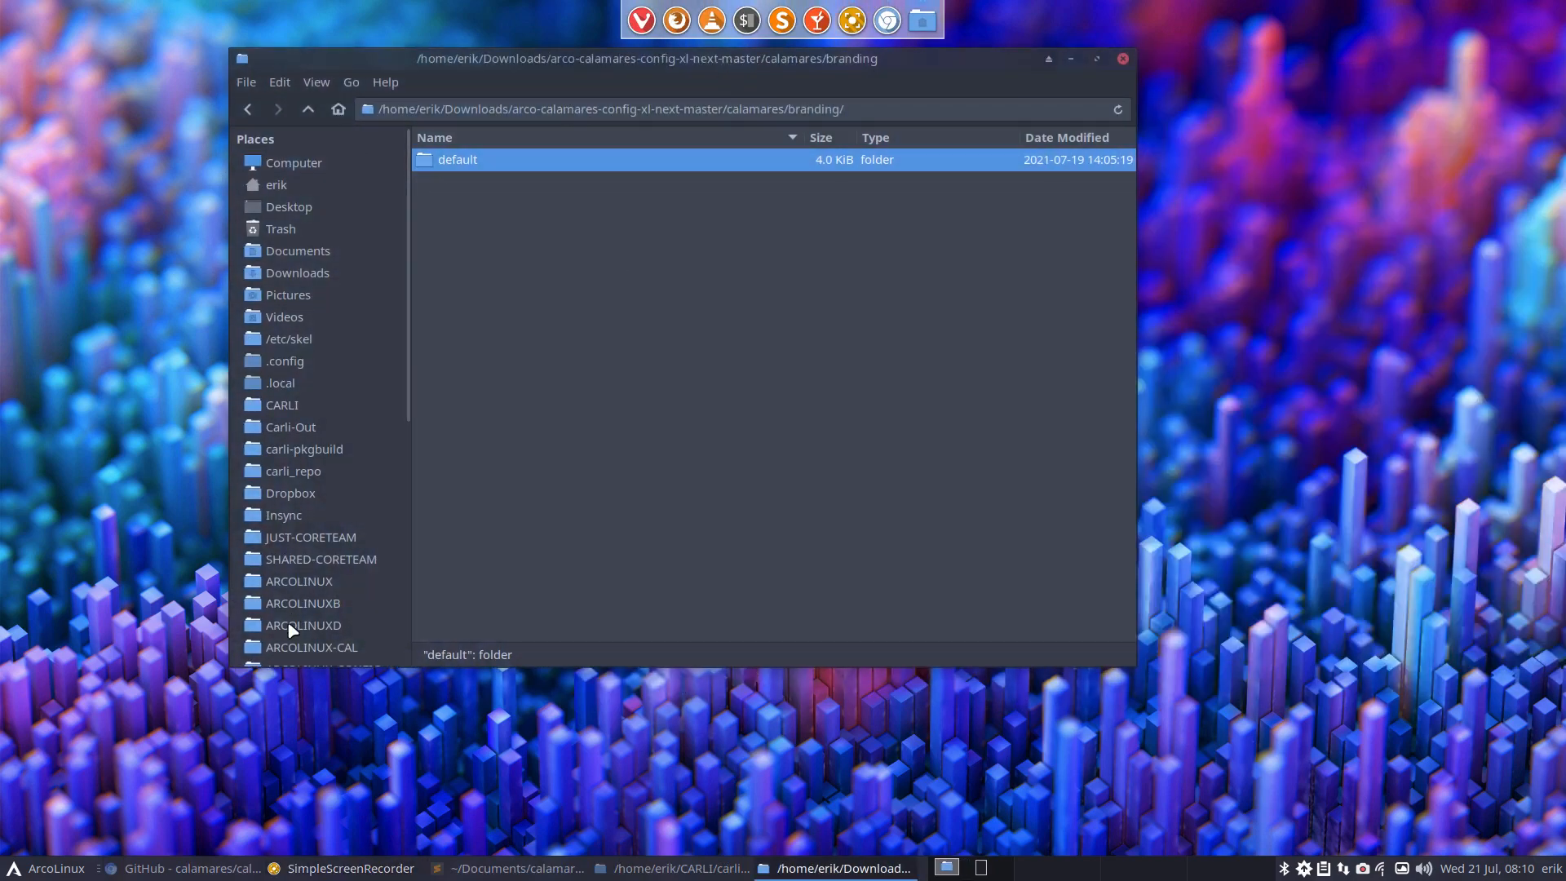
scroll(291, 629, down, 4)
scroll(289, 627, up, 4)
click(304, 404)
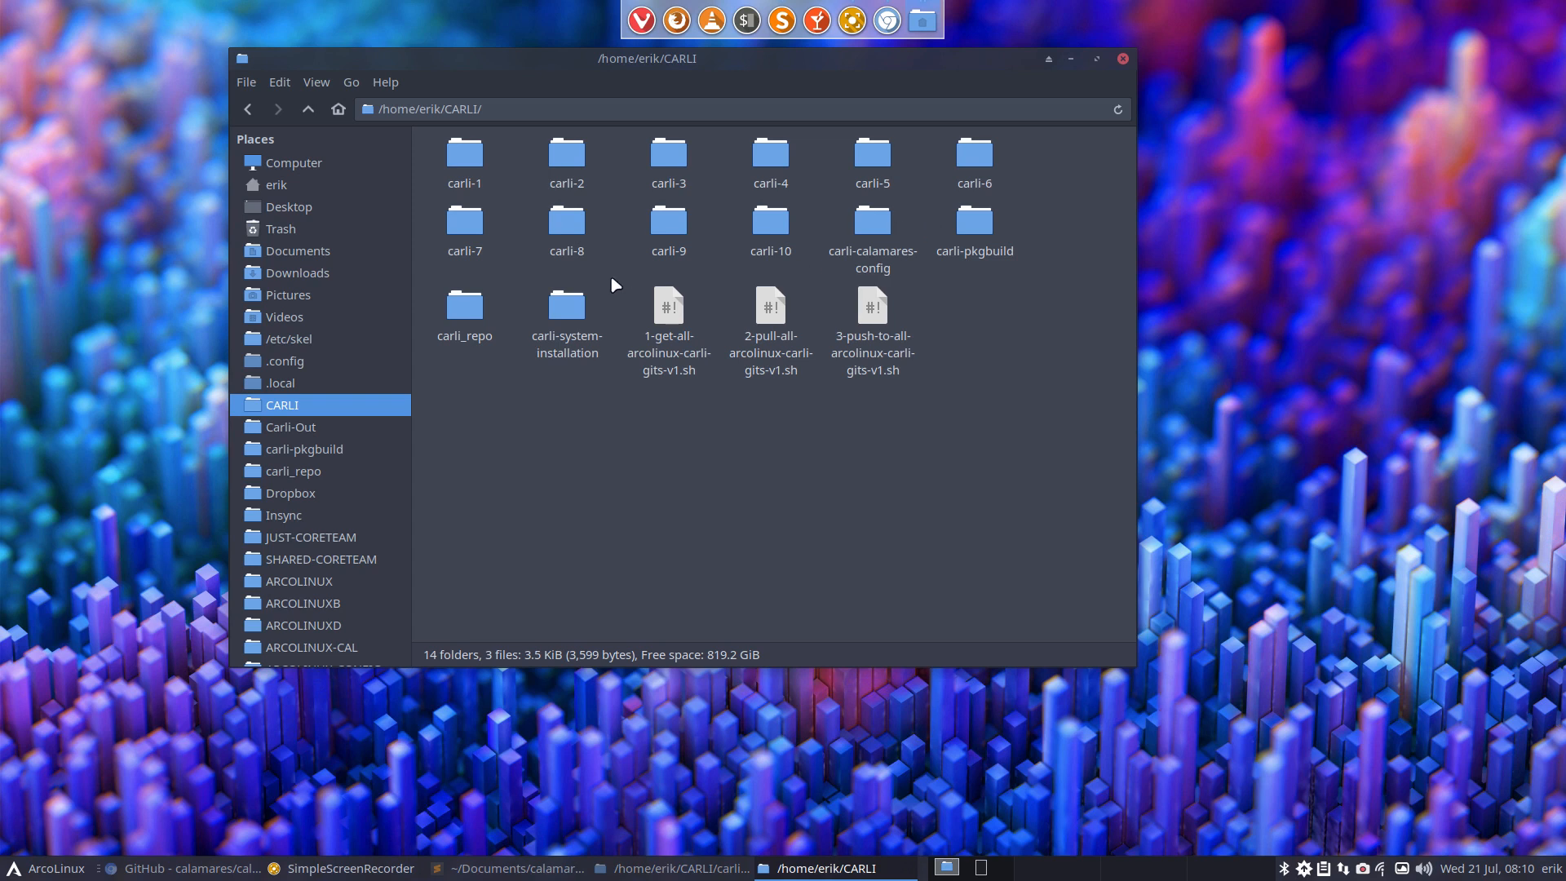
double_click(877, 225)
right_click(682, 305)
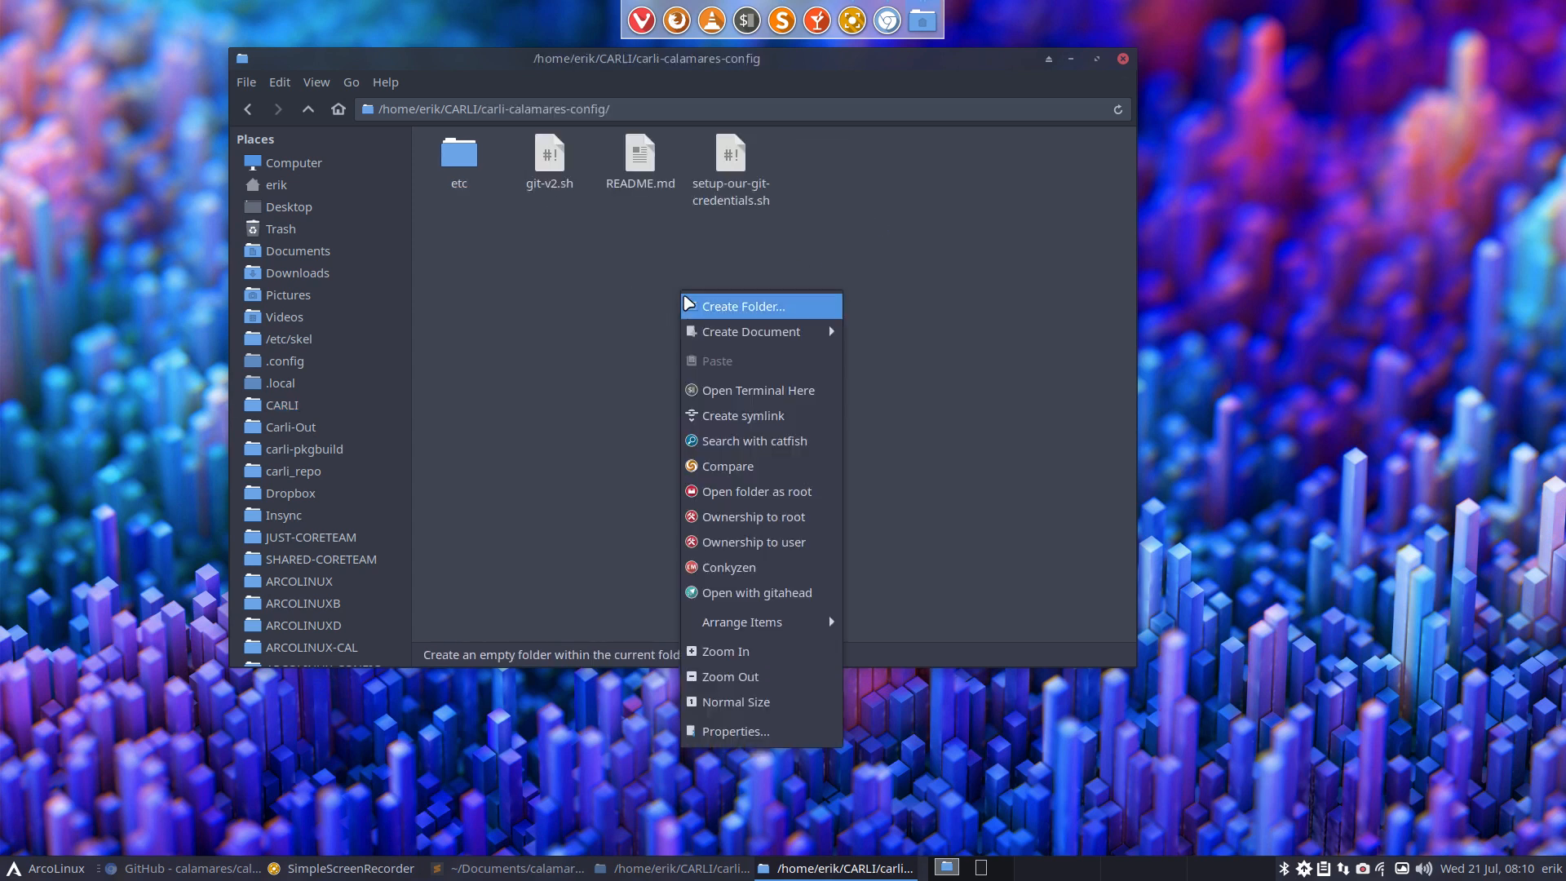
click(775, 389)
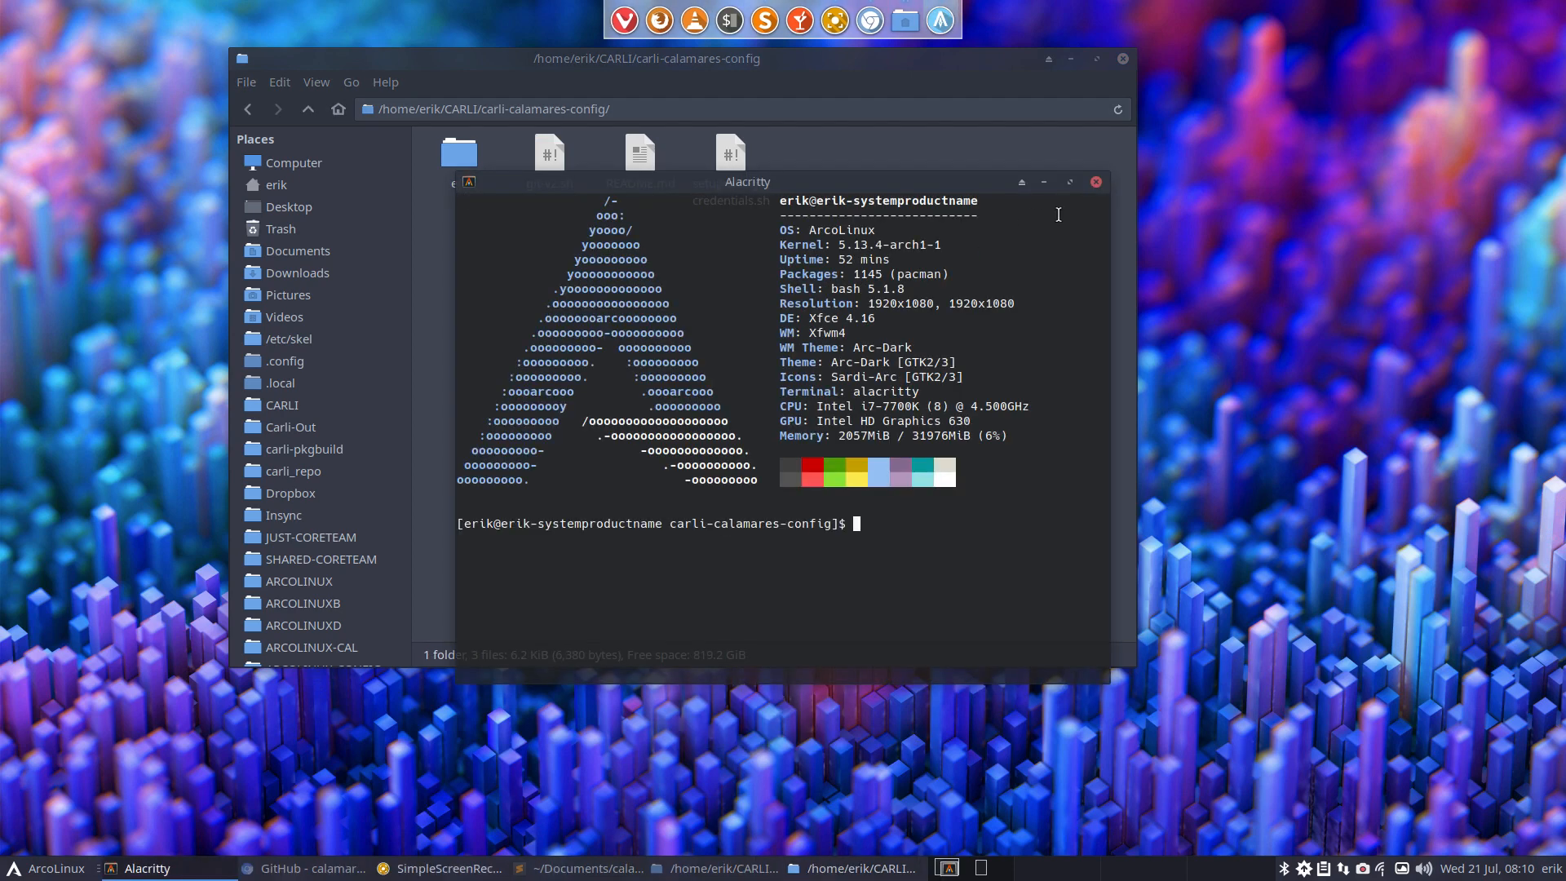
click(1095, 181)
Open the carli-calamares-config folder as a repository in GitAhead and maximize its window
right_click(586, 290)
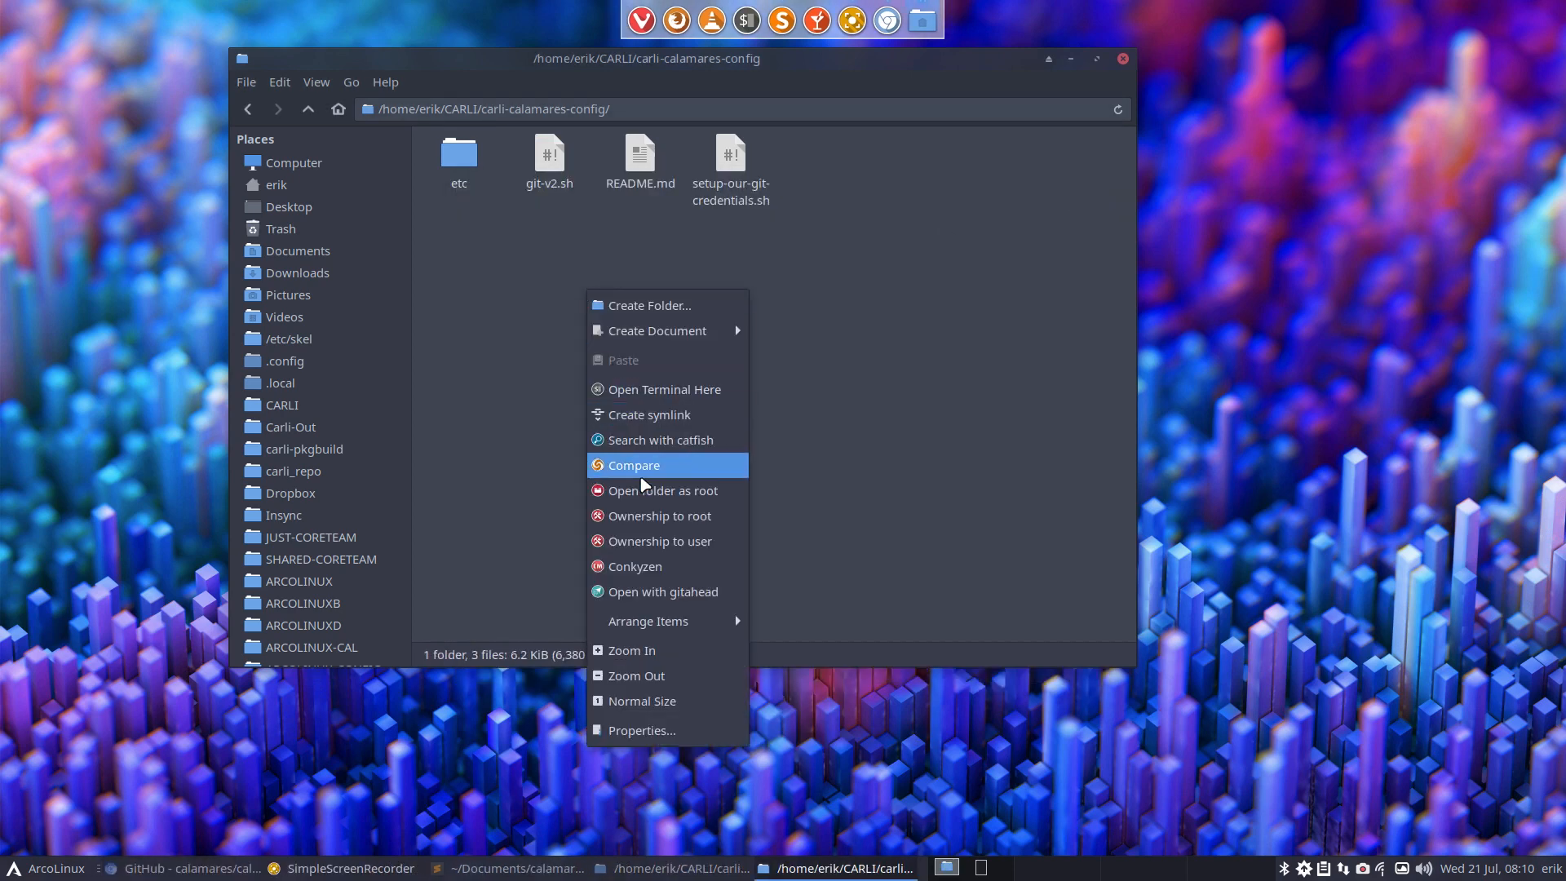
click(662, 593)
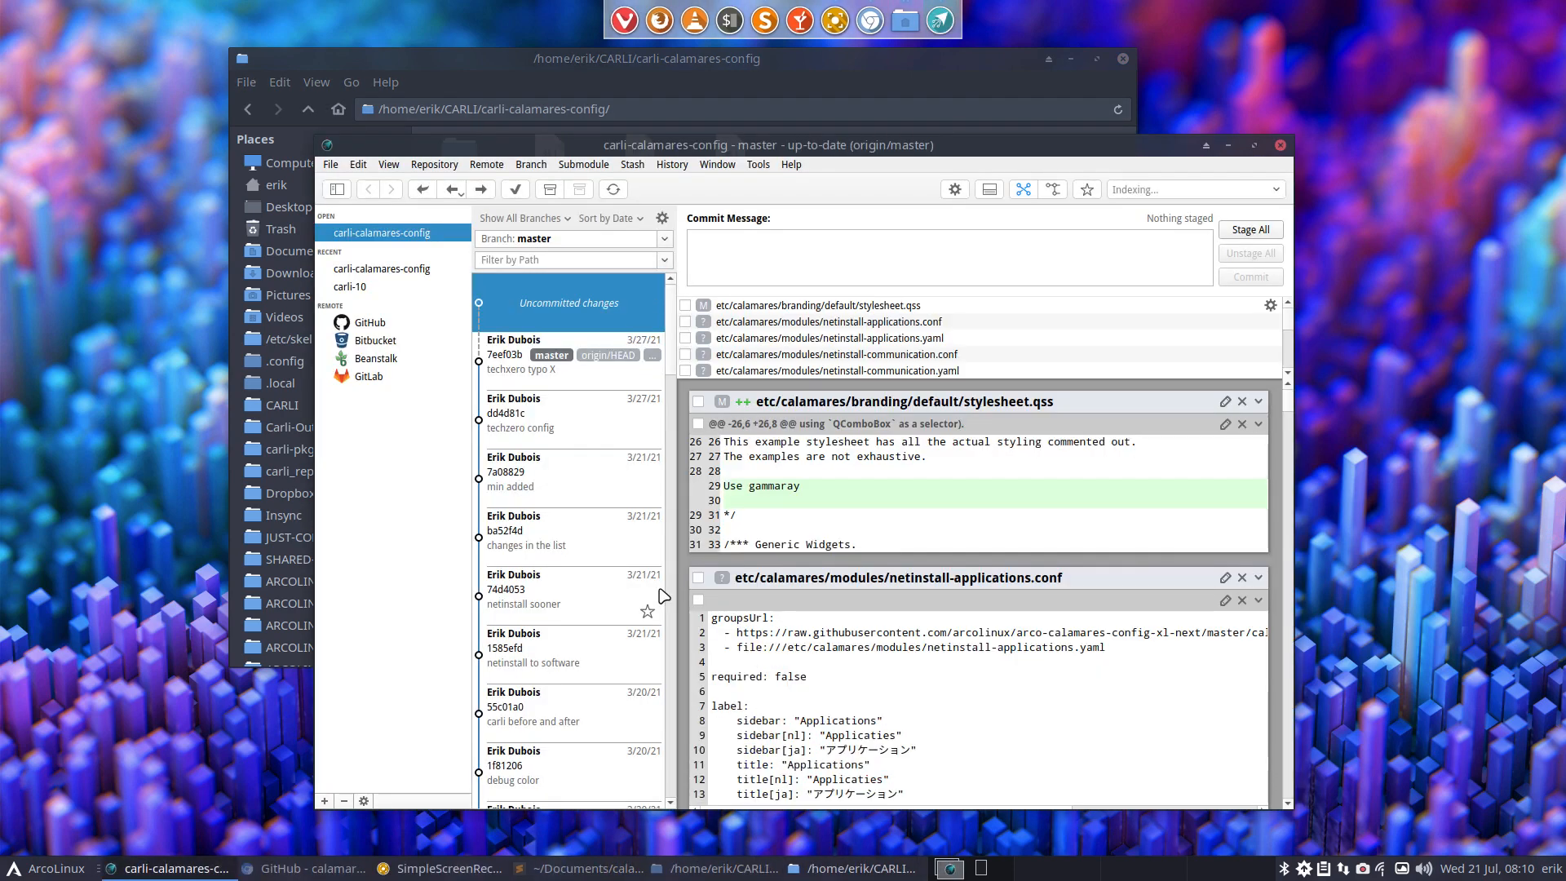
click(1254, 145)
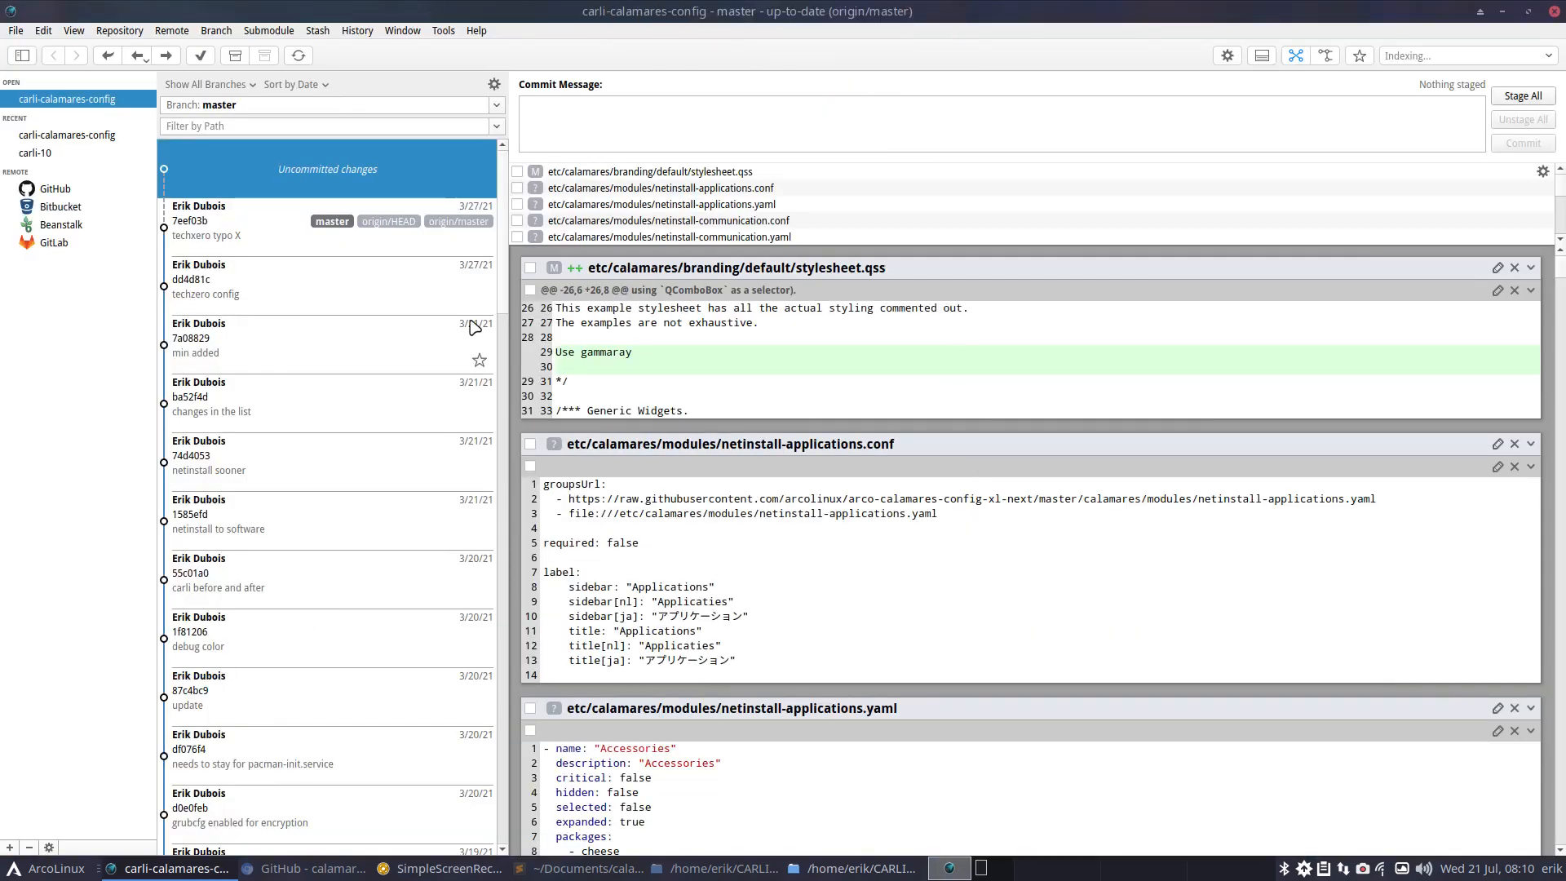
Browse the diffs of the most recent commits, from "techxero typo X" to "changes in the list", and return to the uncommitted changes
click(277, 241)
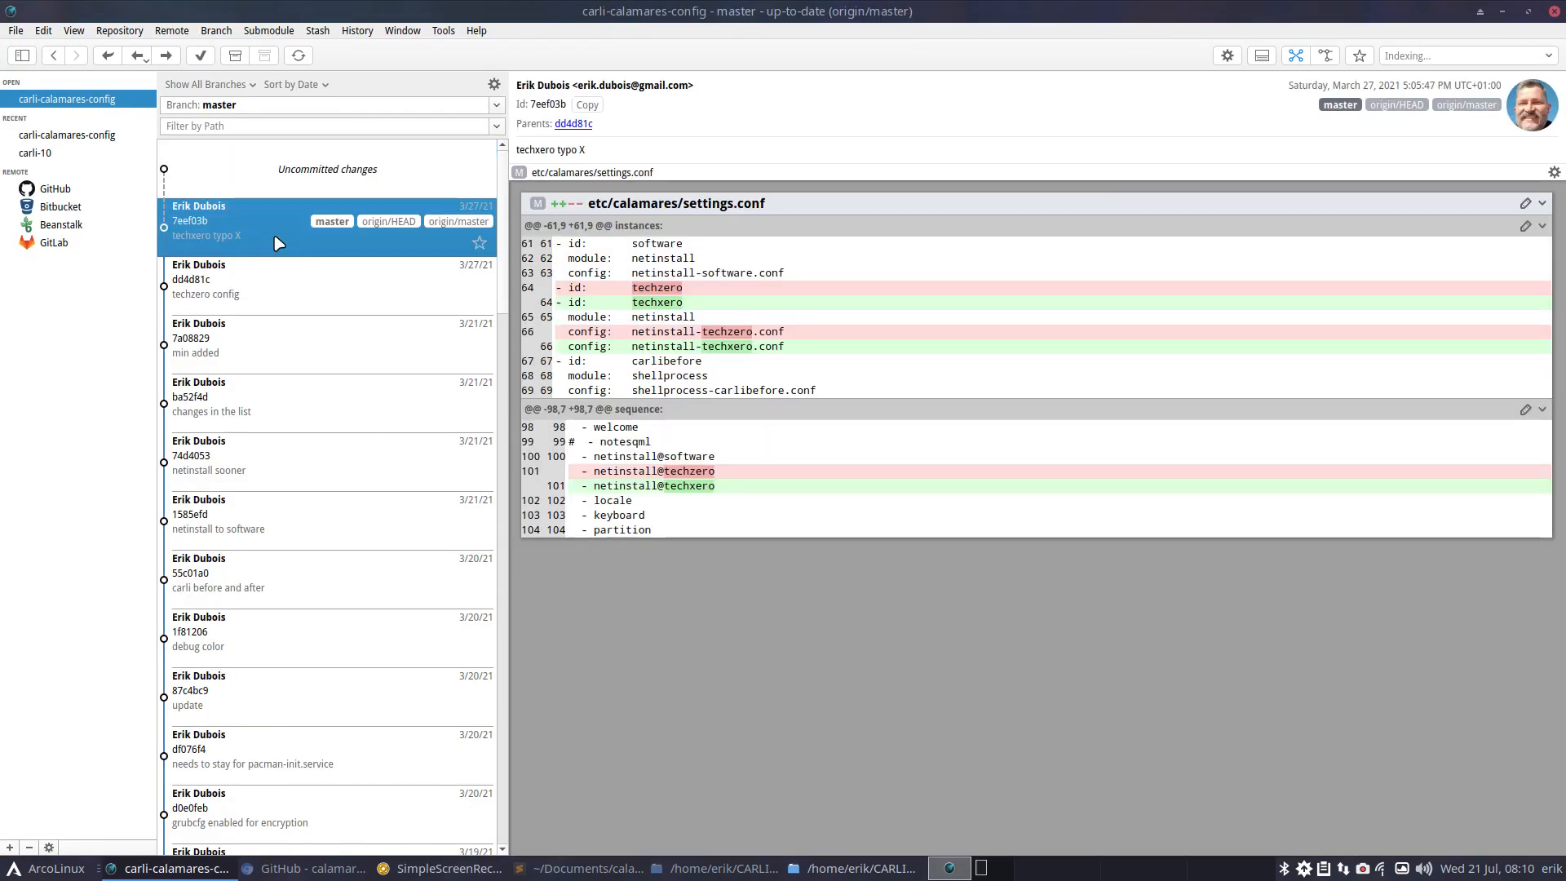
click(271, 269)
click(296, 368)
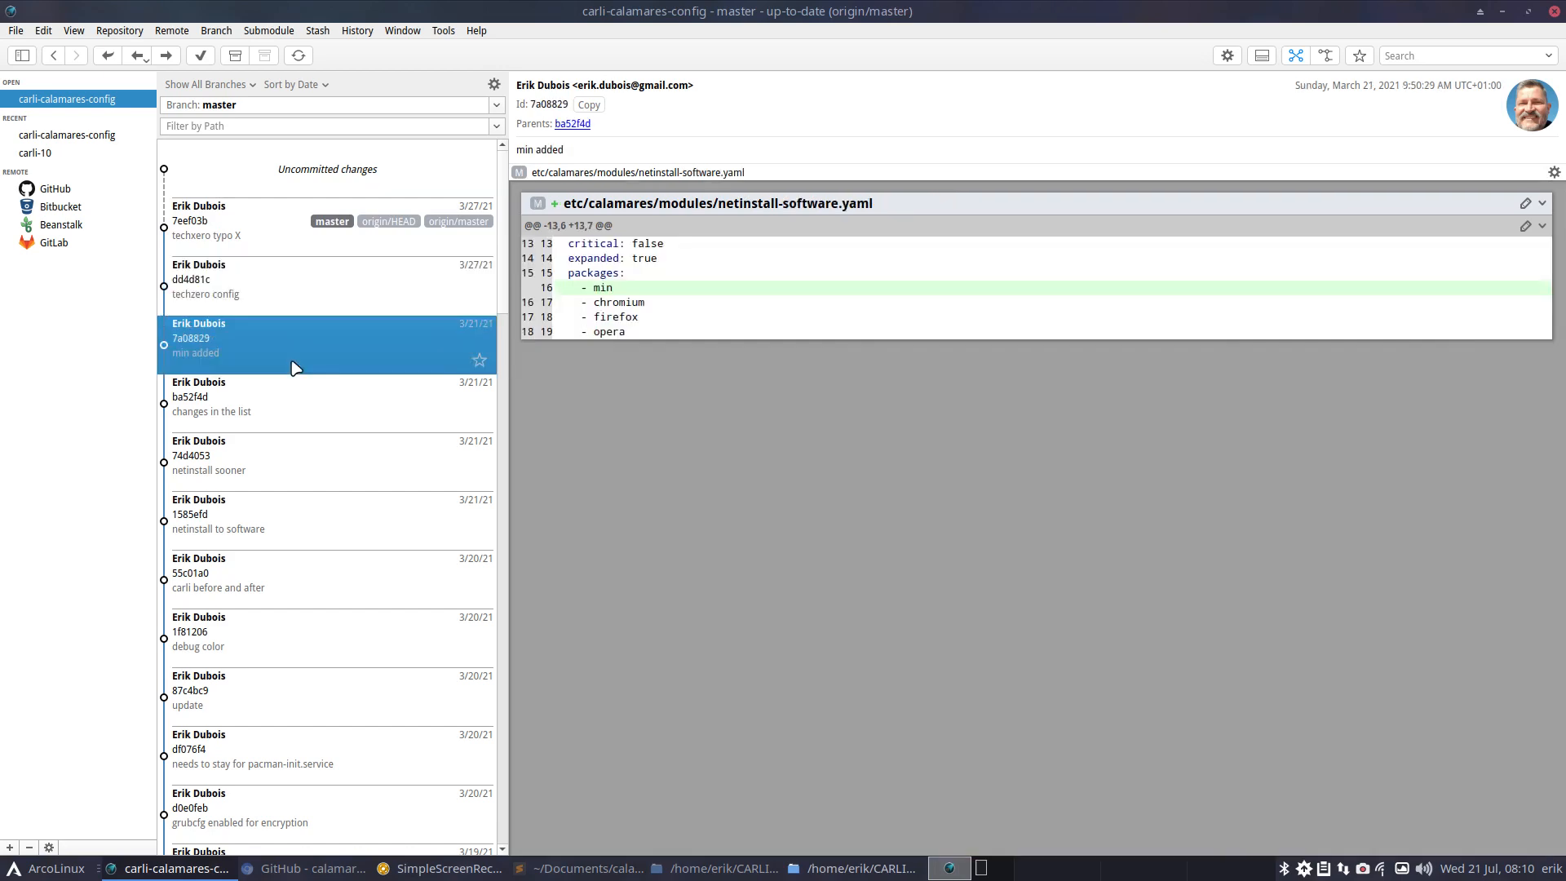
click(297, 409)
click(313, 334)
click(307, 286)
click(280, 212)
click(279, 171)
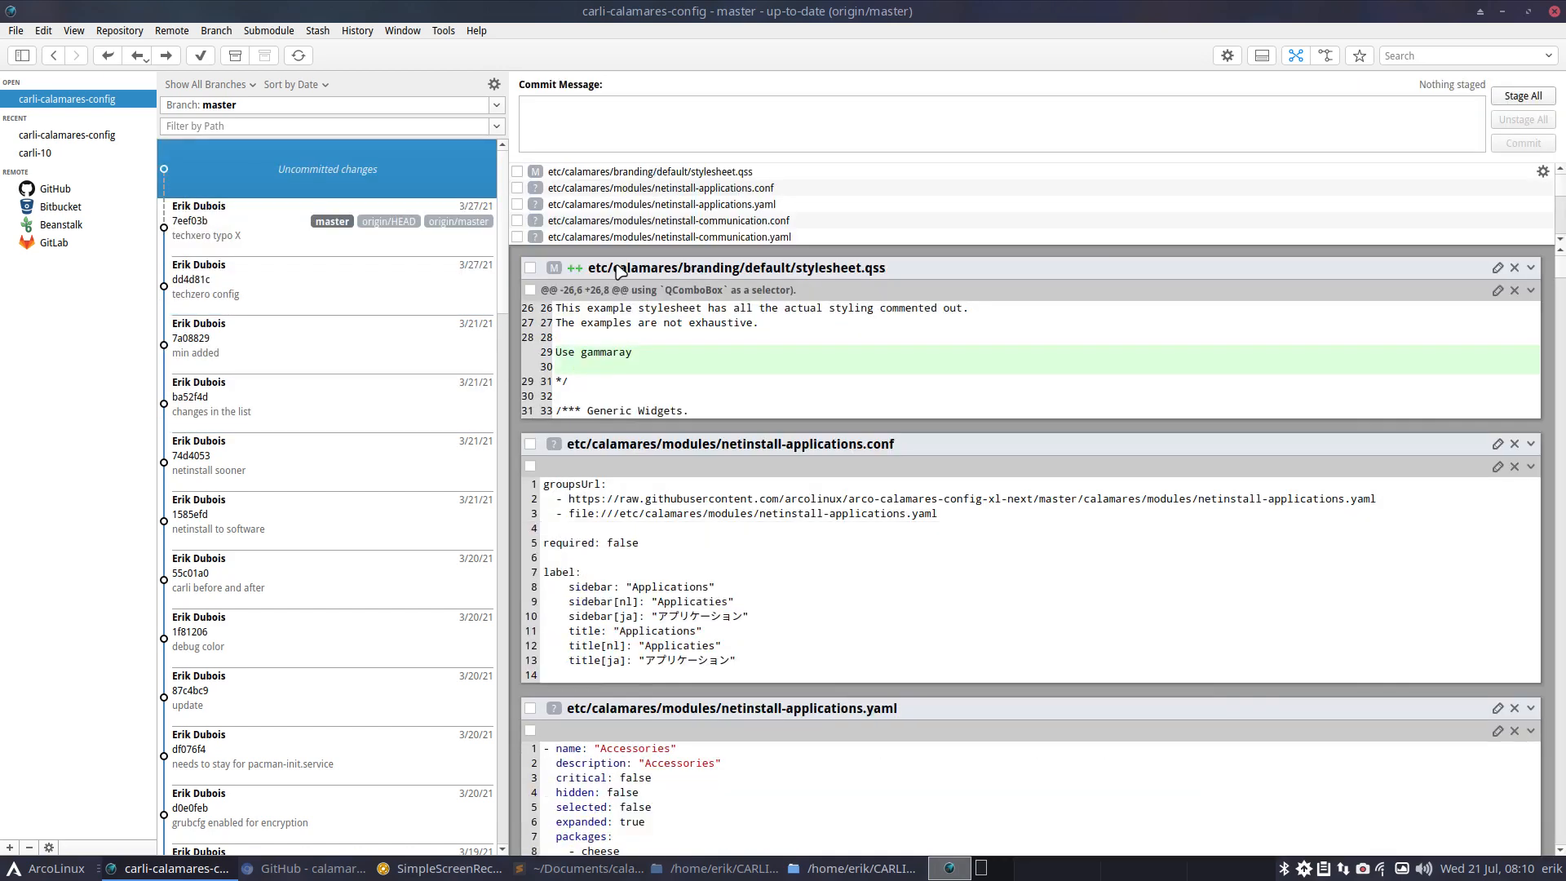
Look through the uncommitted netinstall module files, from netinstall-applications.conf to netinstall-utilities.conf
click(738, 188)
click(743, 221)
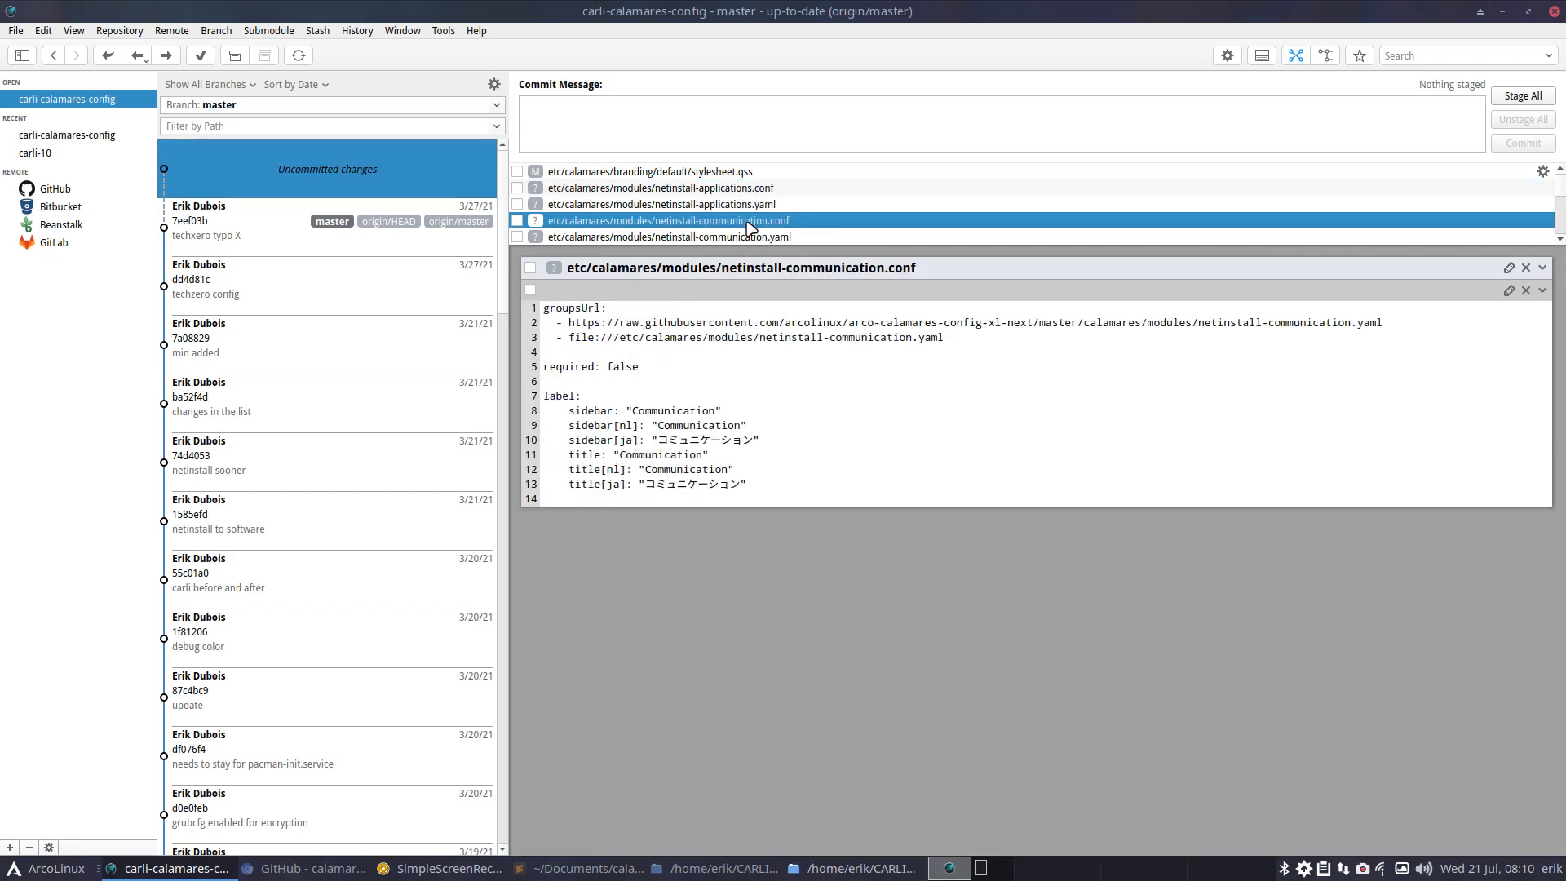
click(745, 237)
scroll(746, 234, down, 8)
click(745, 222)
click(744, 187)
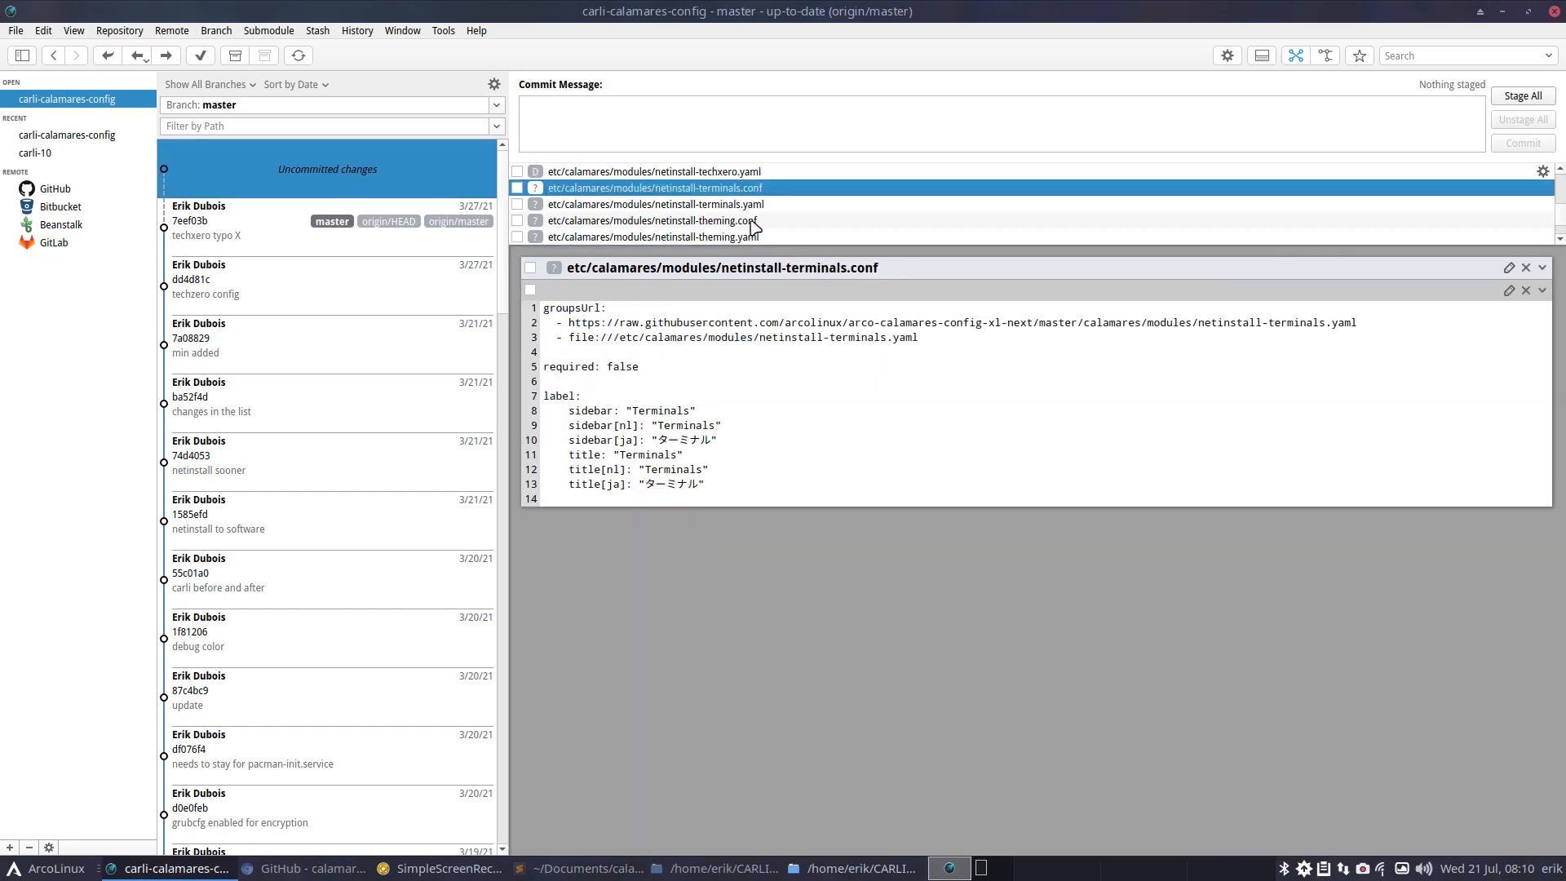
scroll(750, 226, down, 3)
click(750, 224)
click(684, 205)
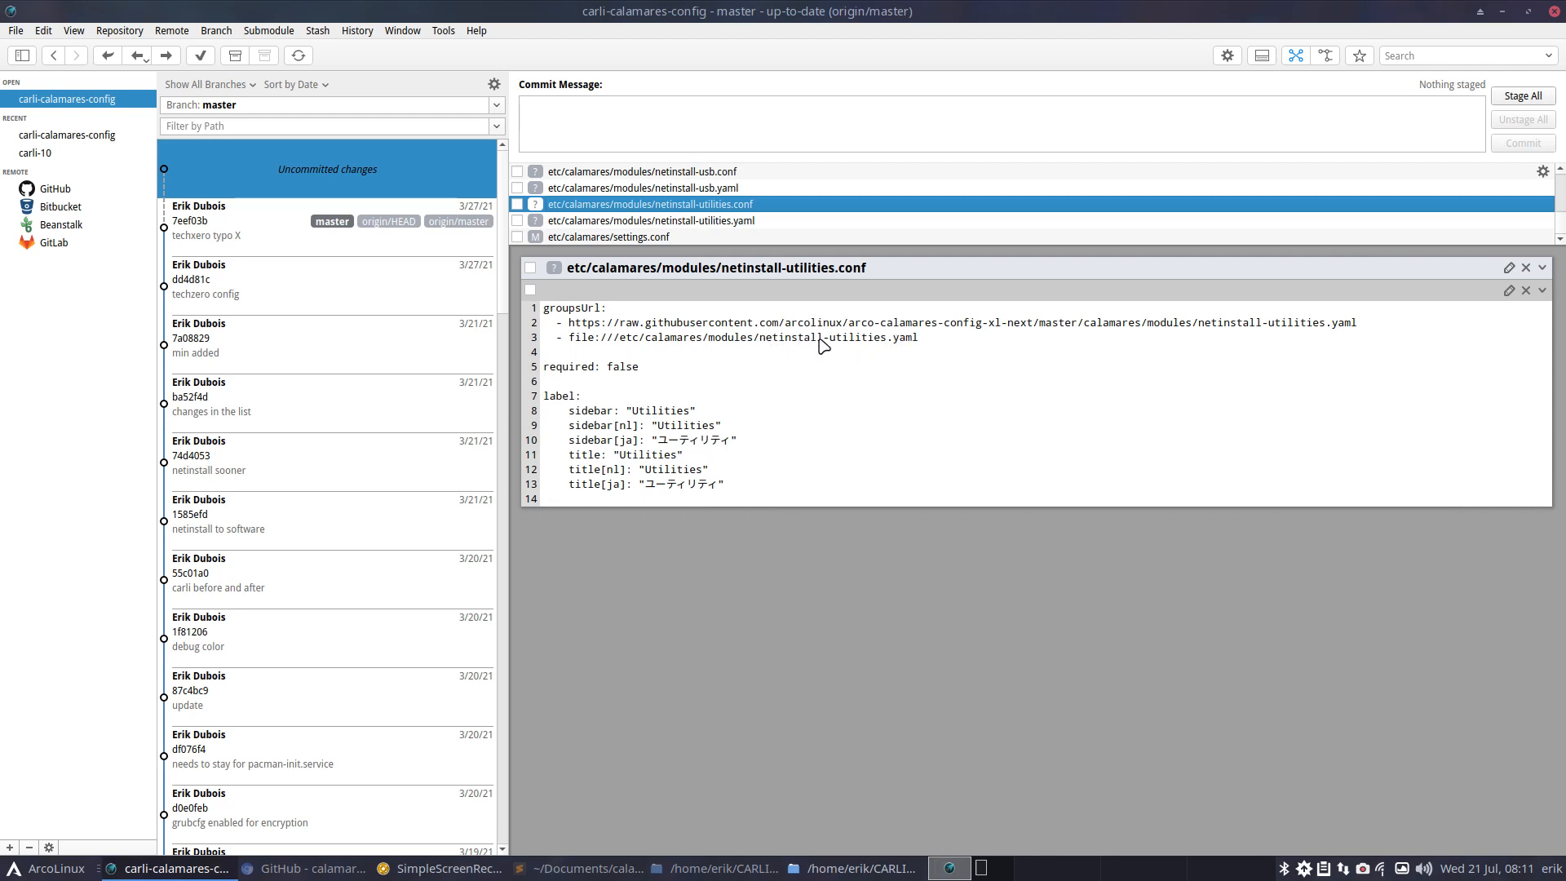
Check the package list in netinstall-usb.yaml against the groupsUrl entries in netinstall-usb.conf
click(735, 190)
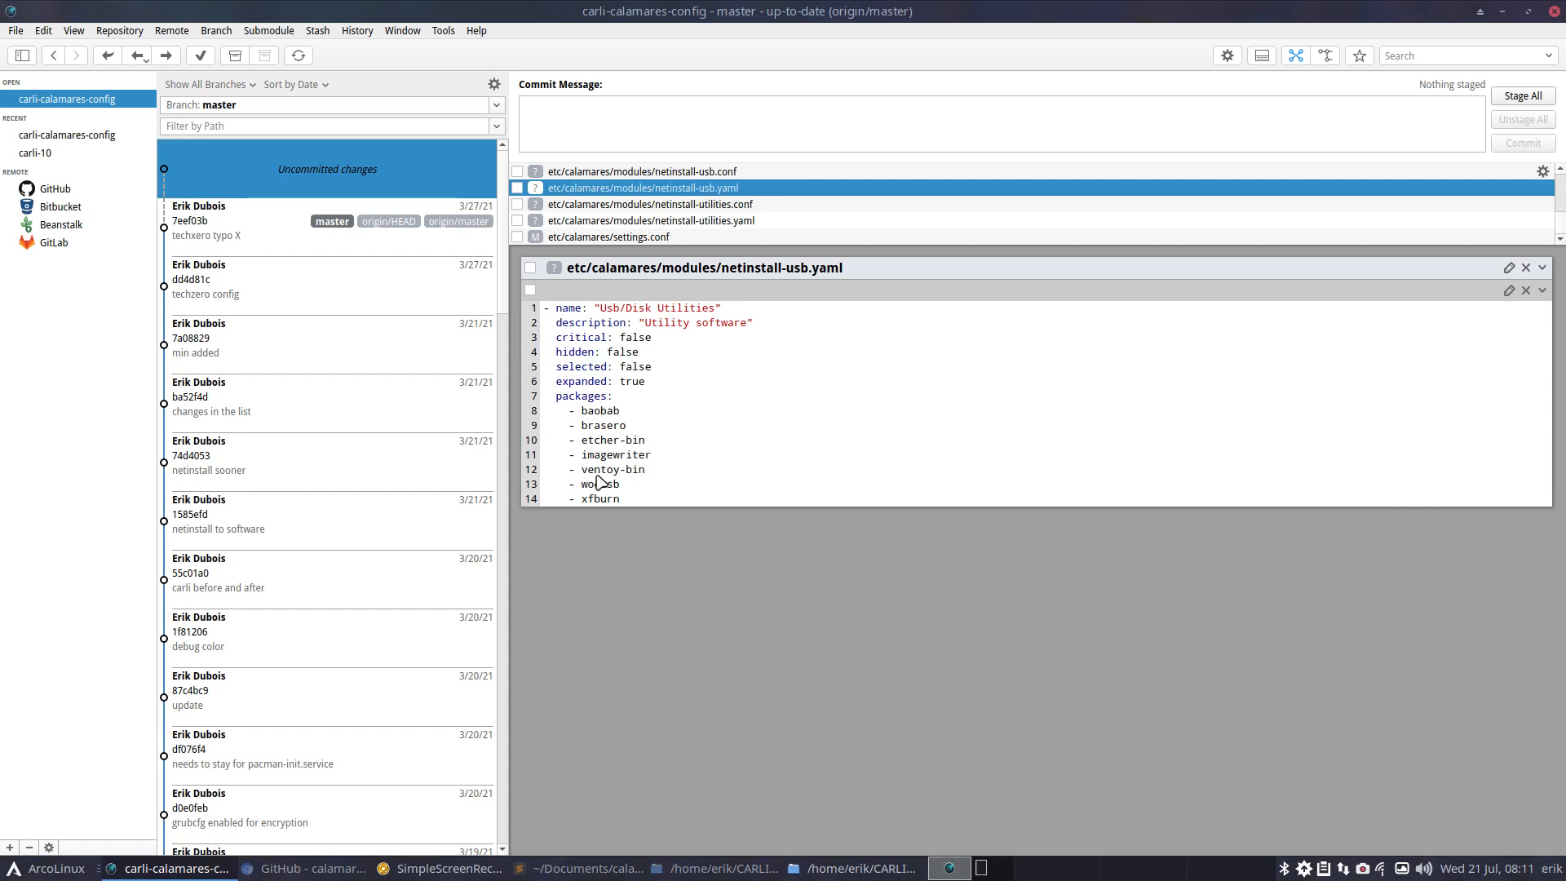
click(723, 172)
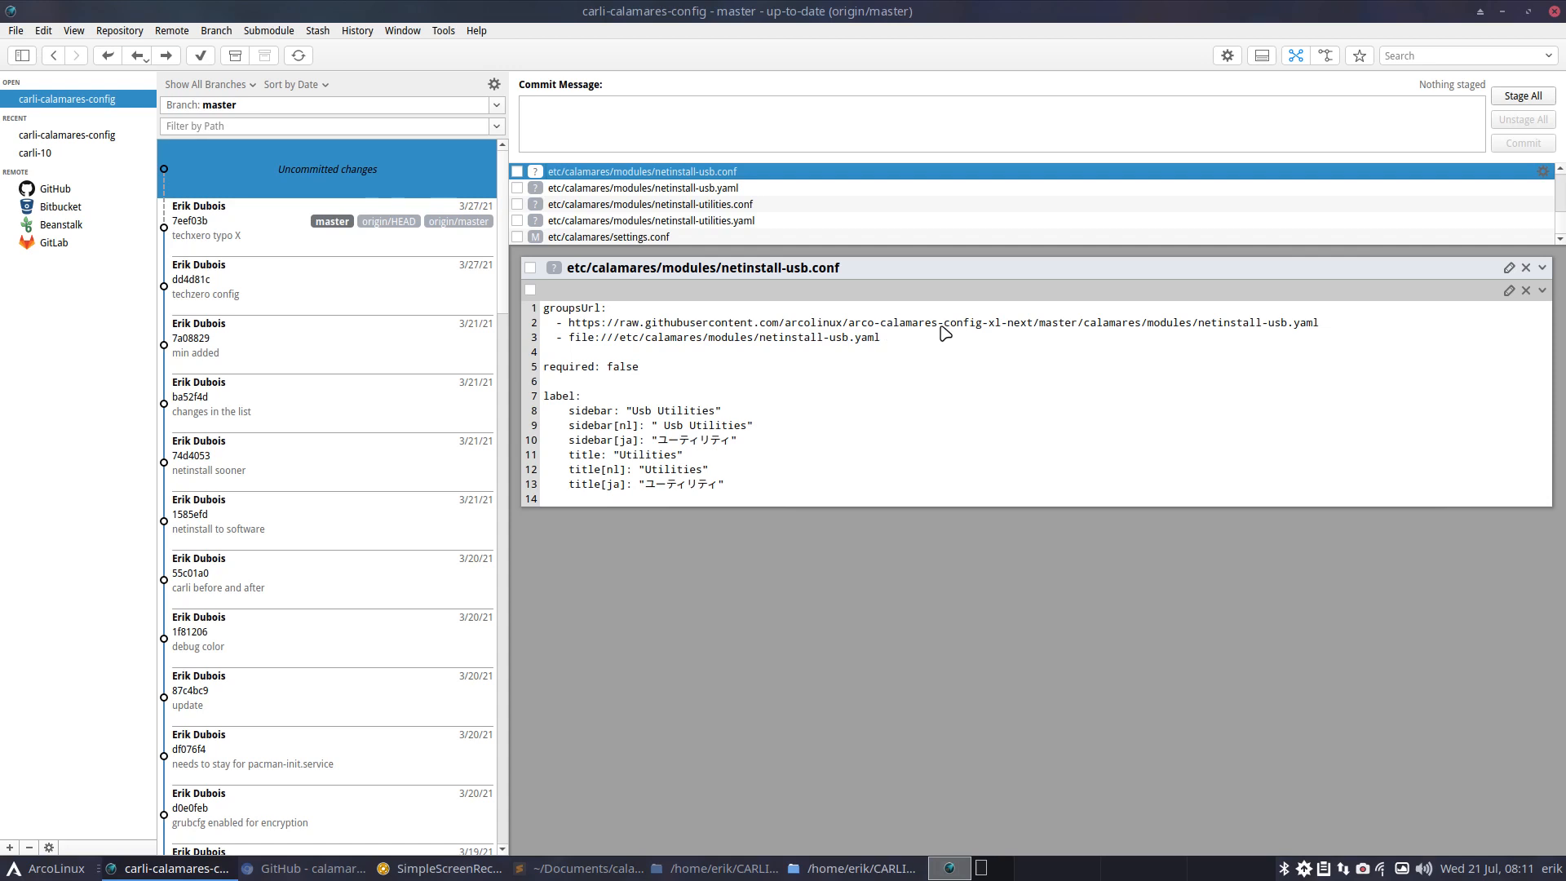
click(742, 190)
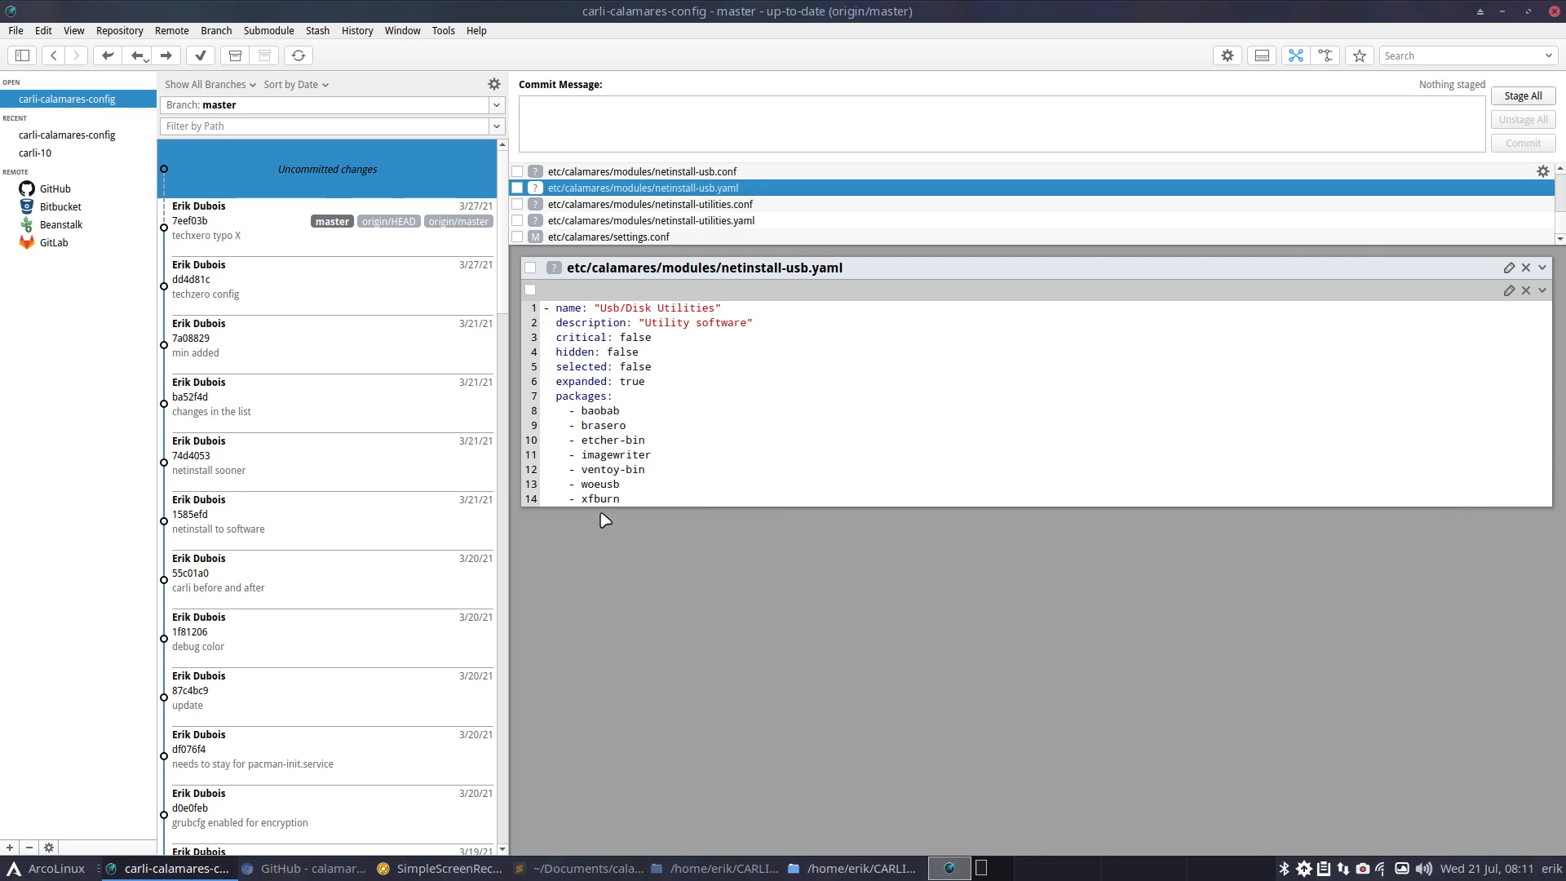
click(693, 172)
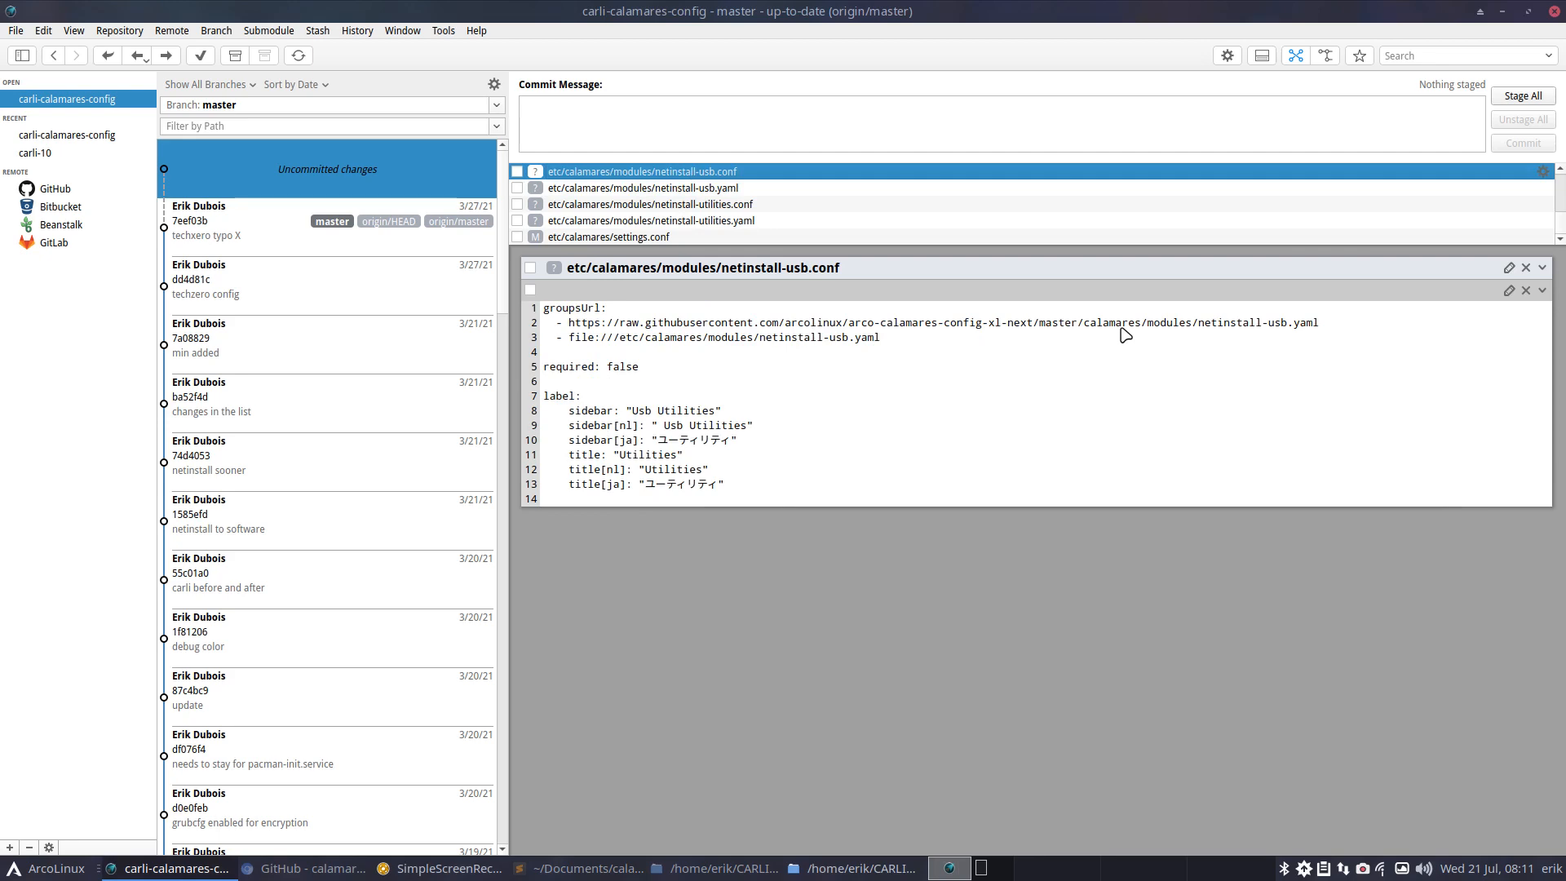
Switch to Chromium, search the web for "github arcolinuxiso" in a new tab, and open the arcolinuxiso GitHub page
click(1502, 12)
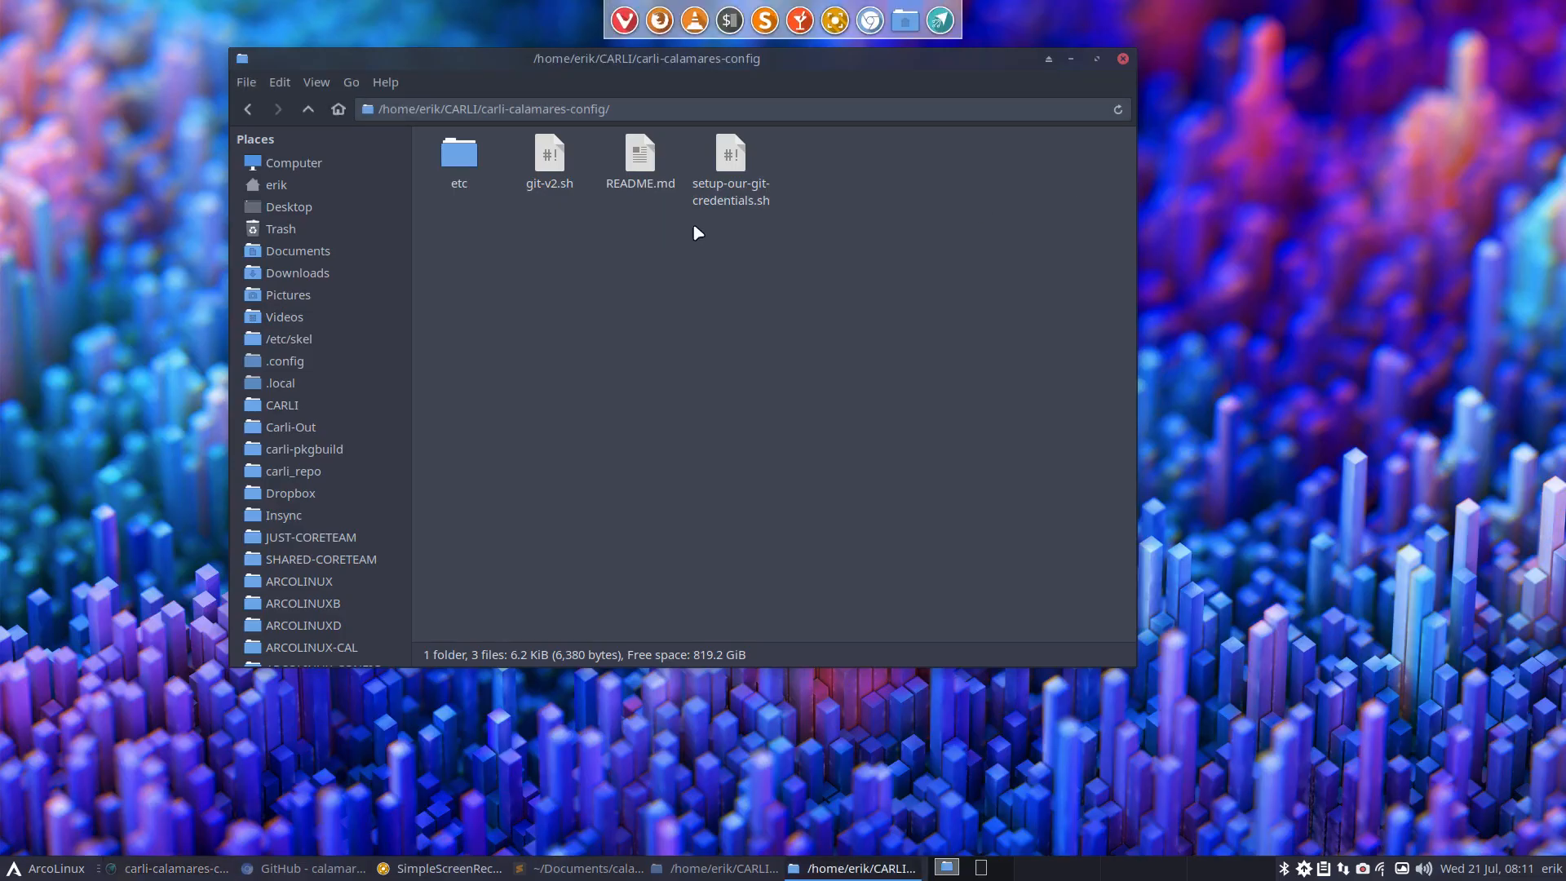
click(299, 872)
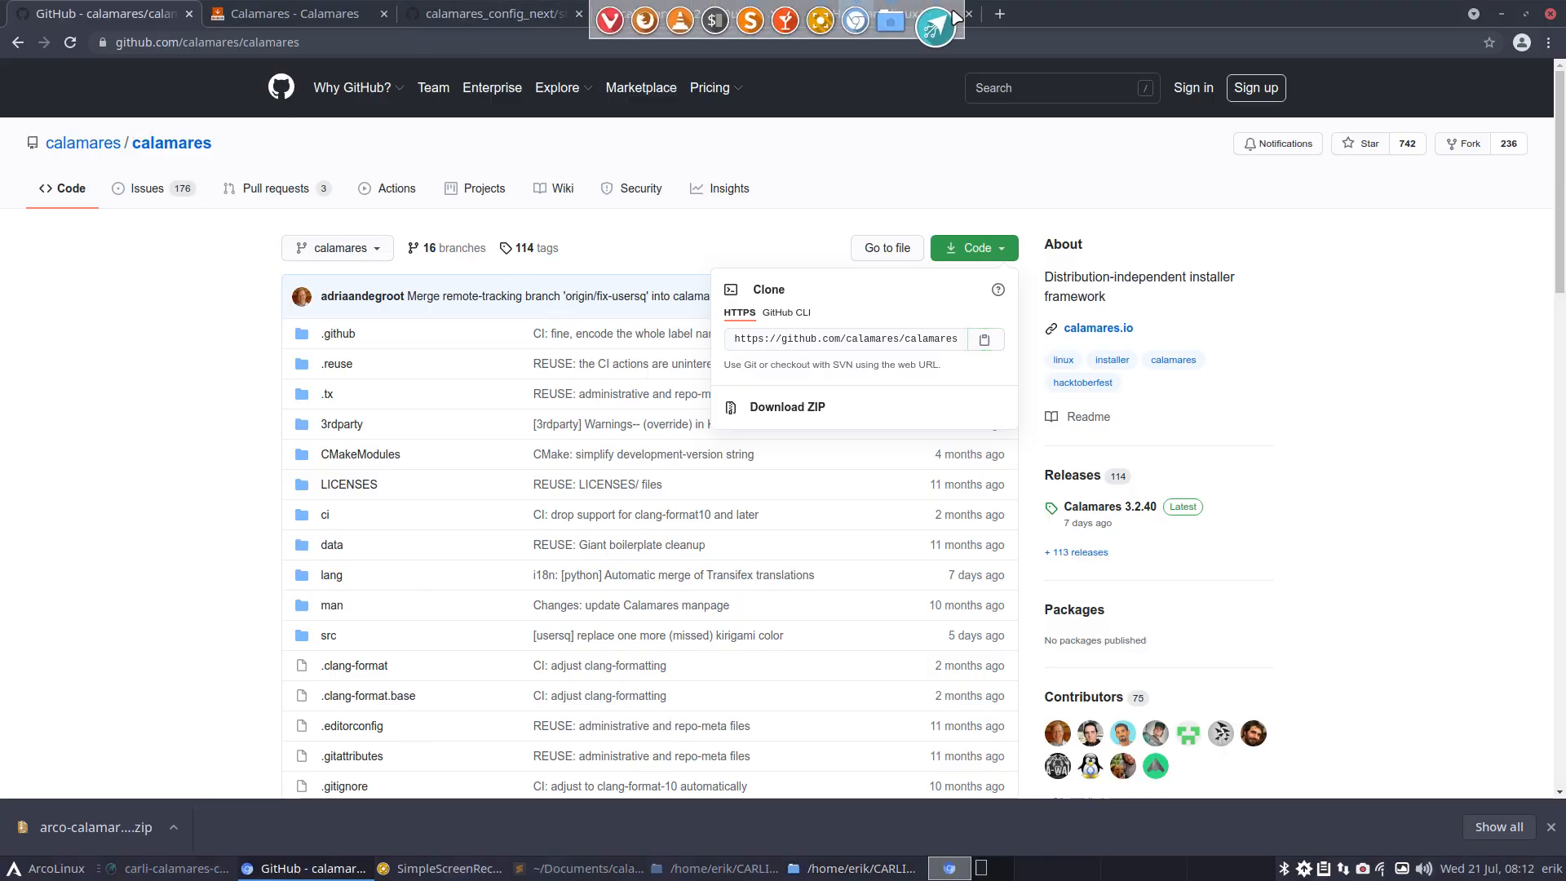
click(998, 13)
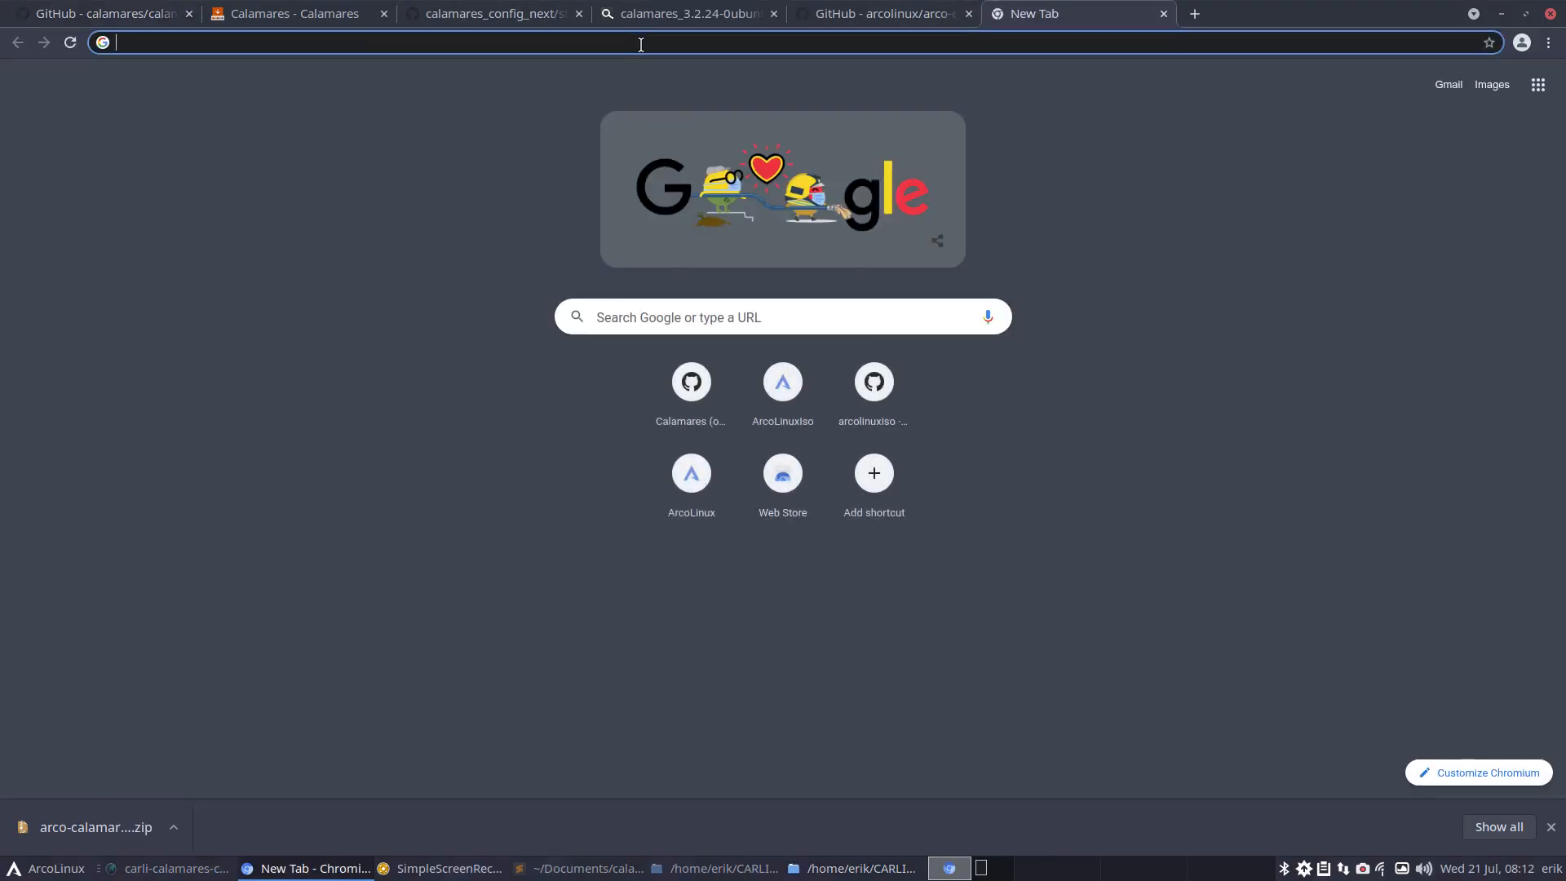
text(github arcl)
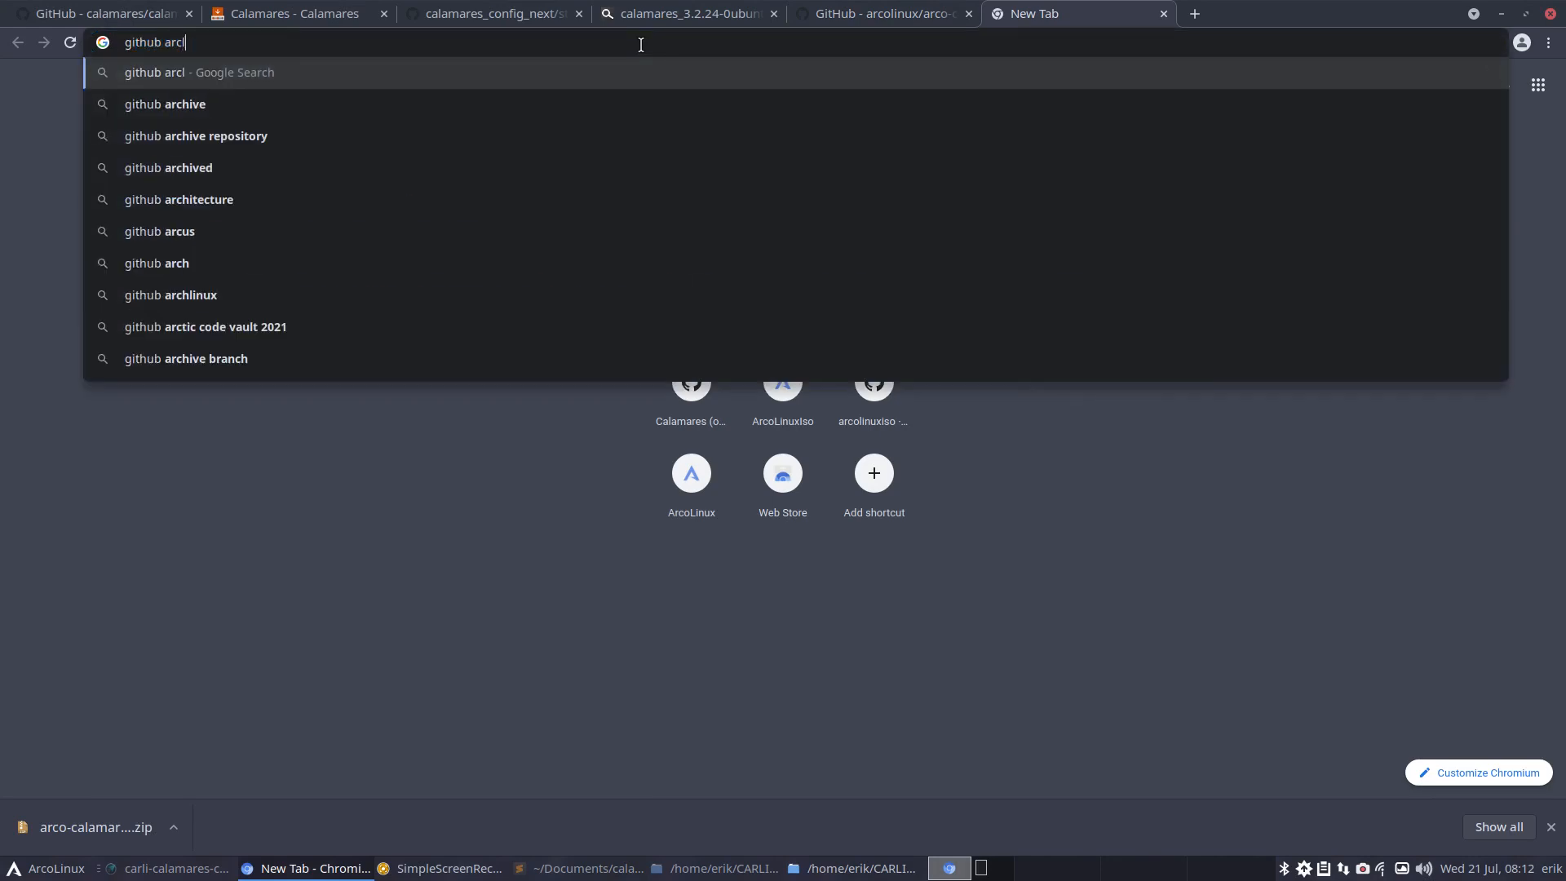
key(BackSpace)
text(olinuxiso)
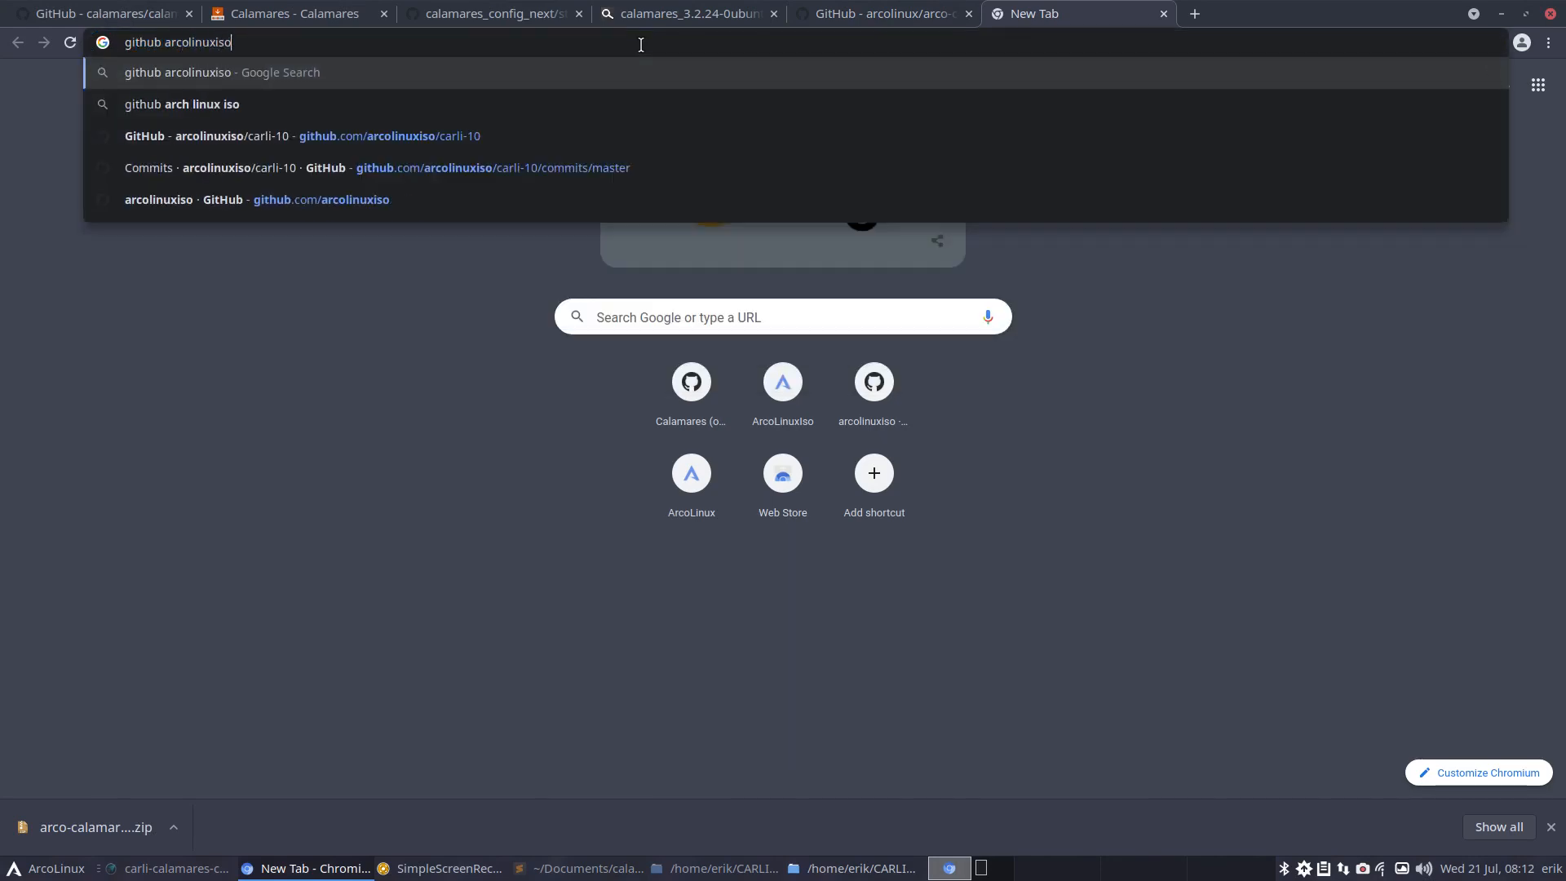
key(Return)
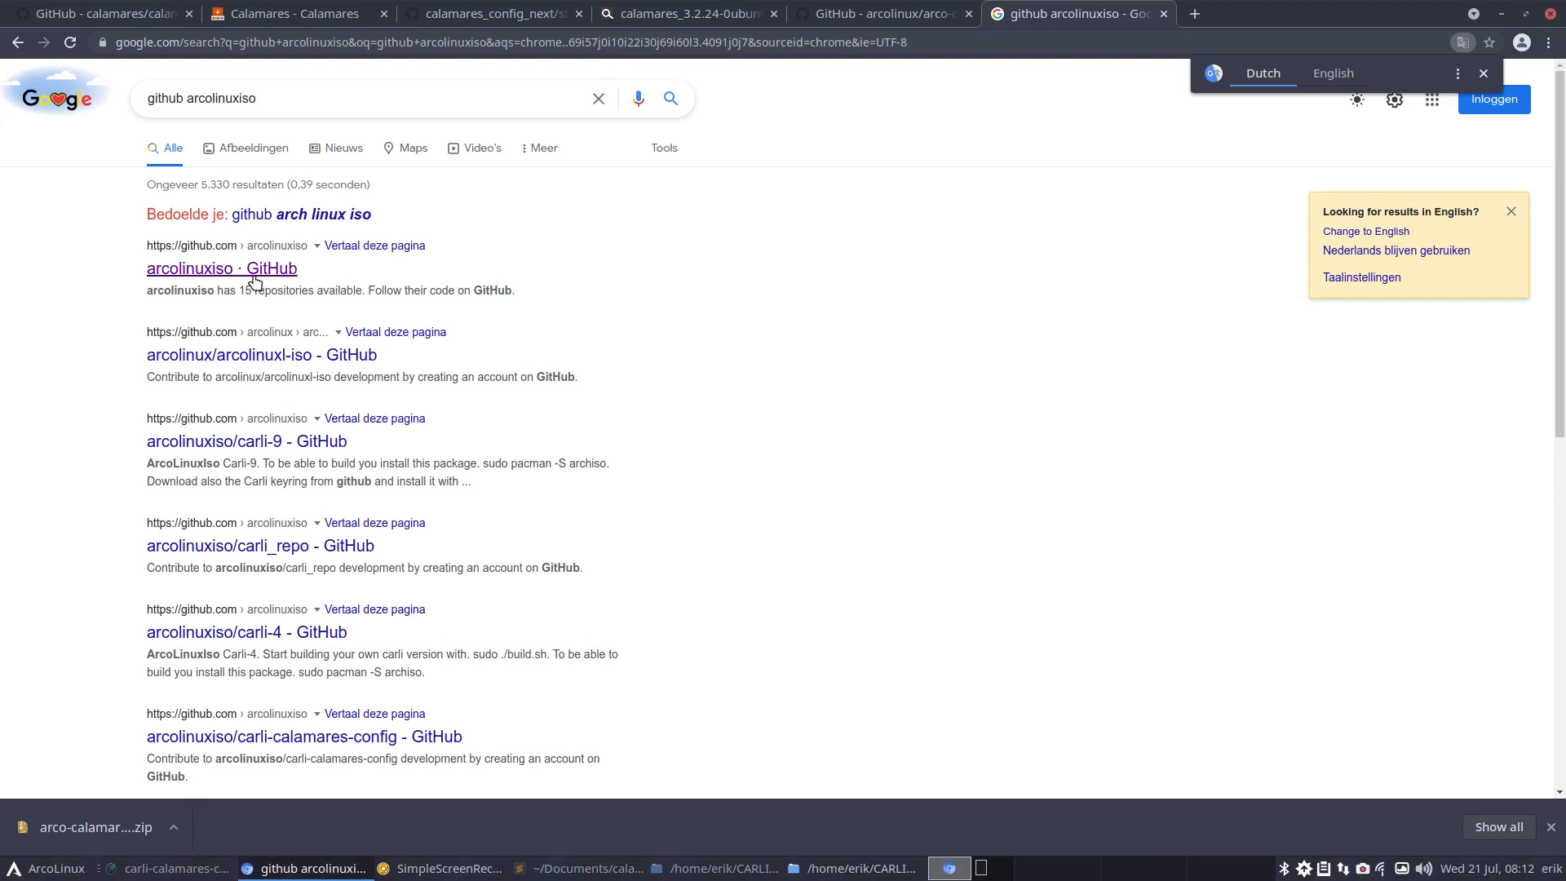
click(255, 277)
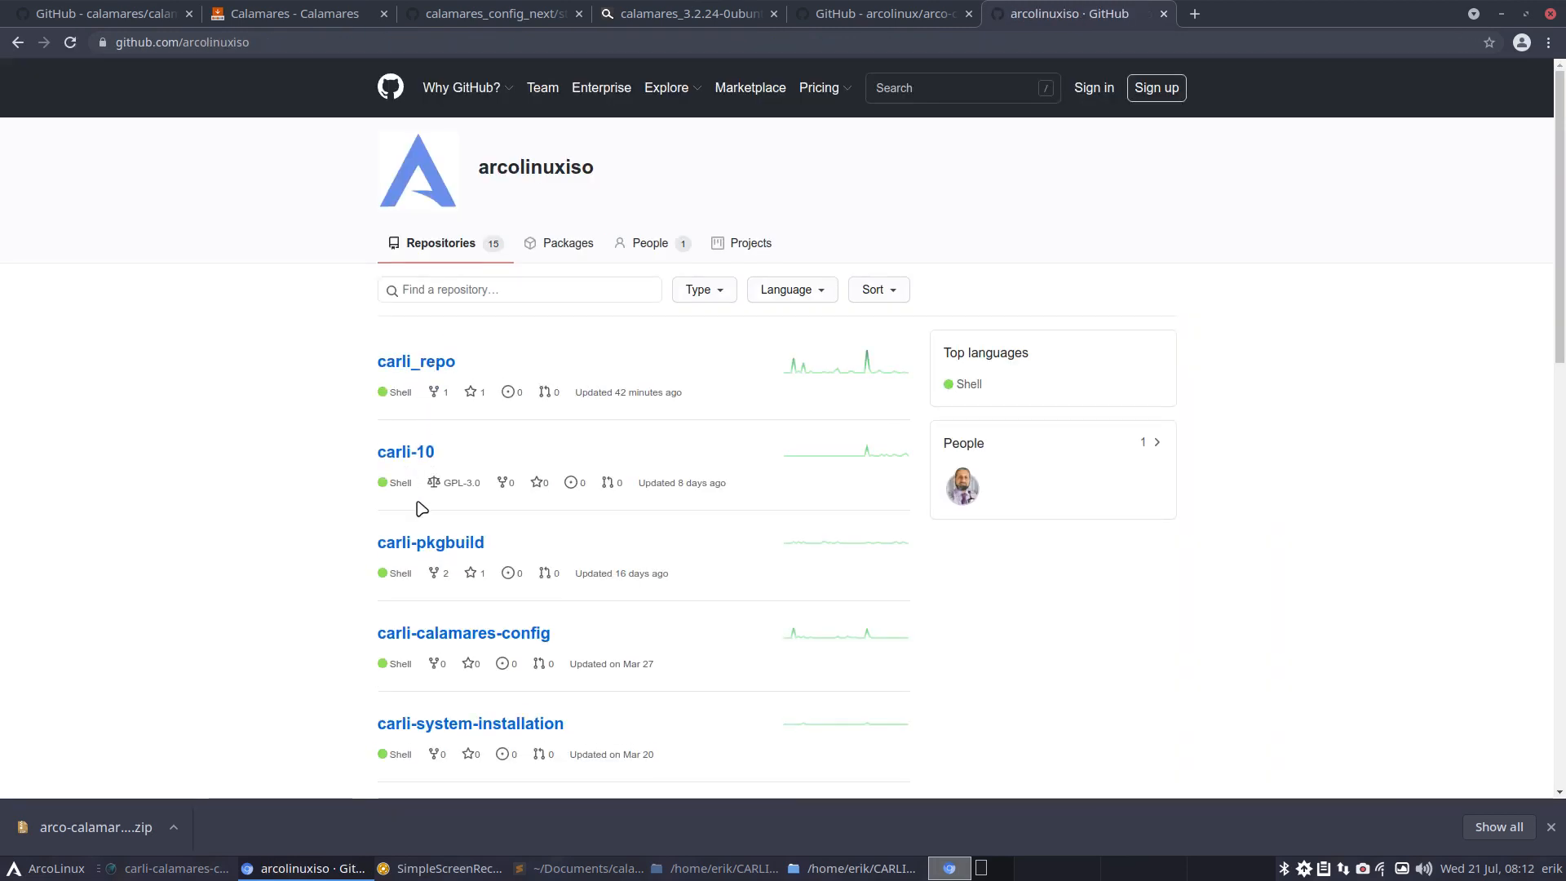
Open the raw etc/calamares/modules/netinstall-software.yaml from the carli-calamares-config repository and copy its URL
click(477, 637)
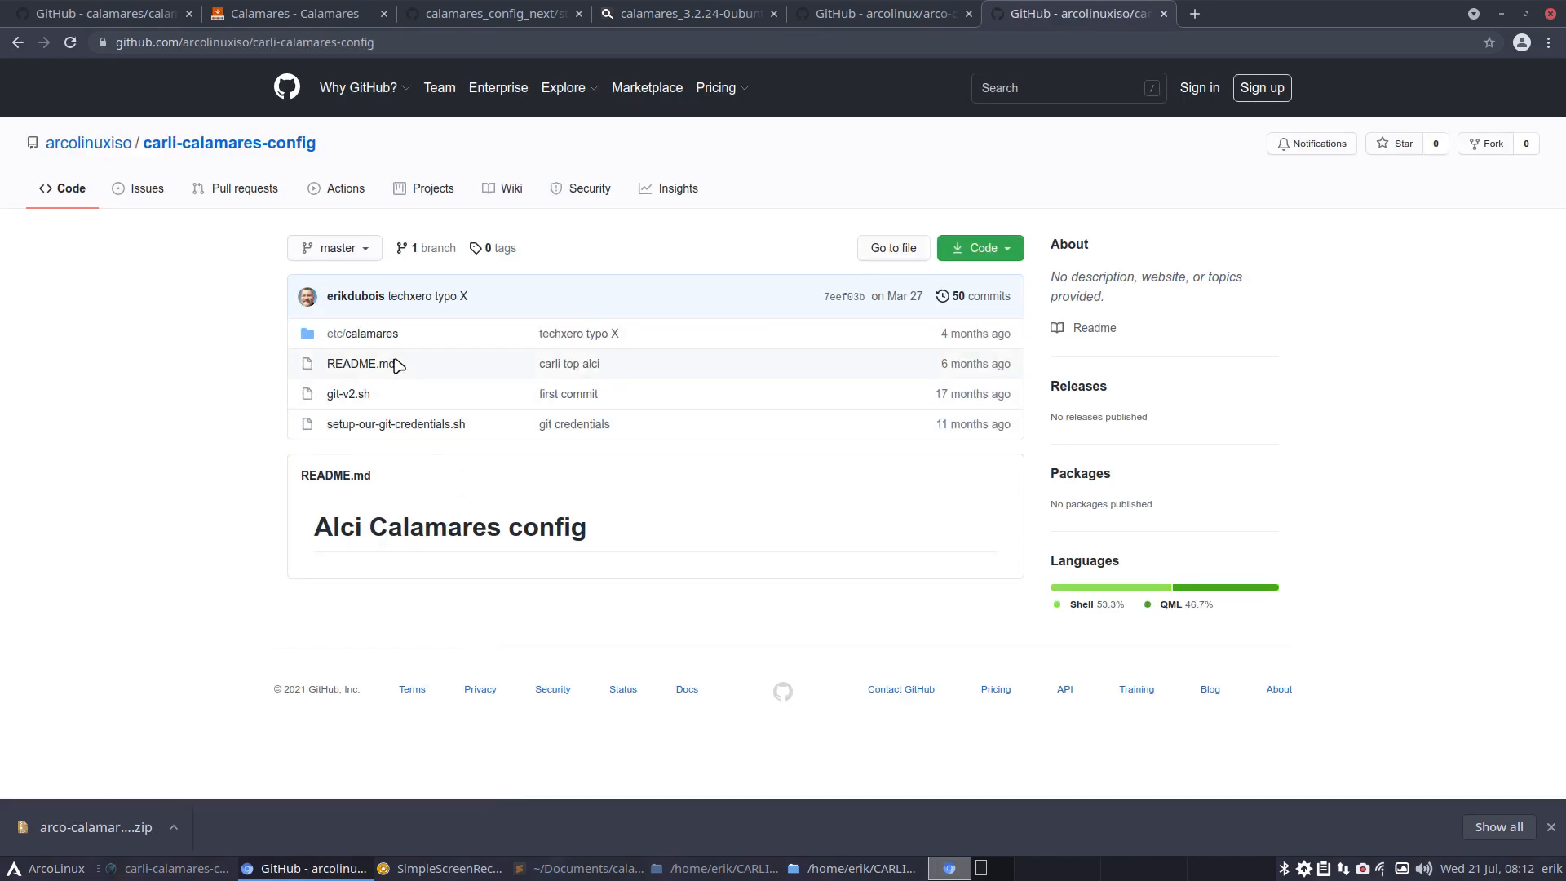
click(385, 340)
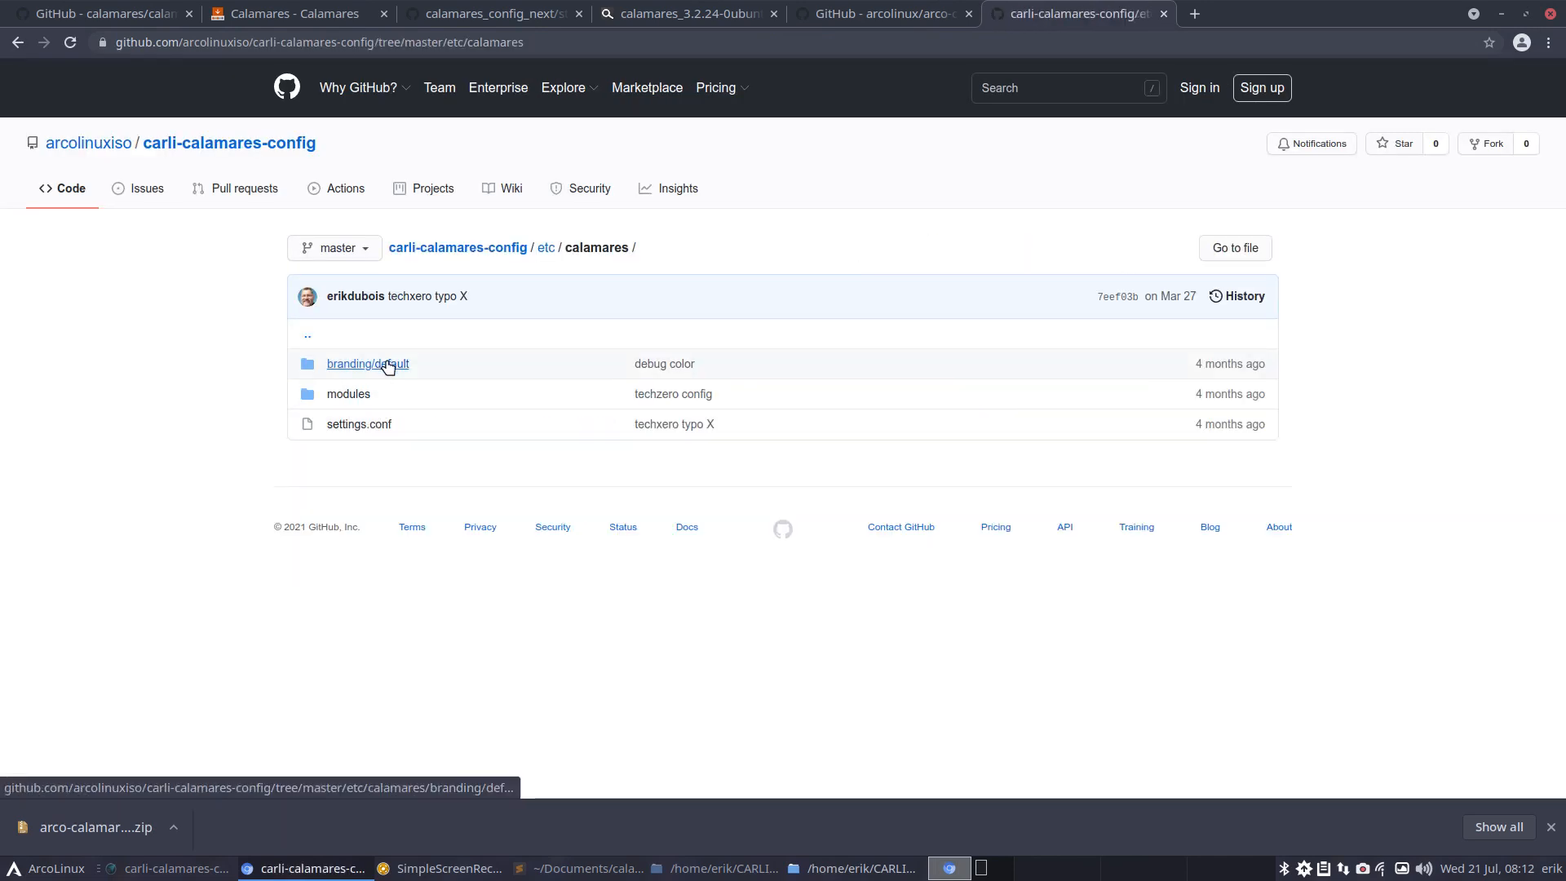
click(352, 396)
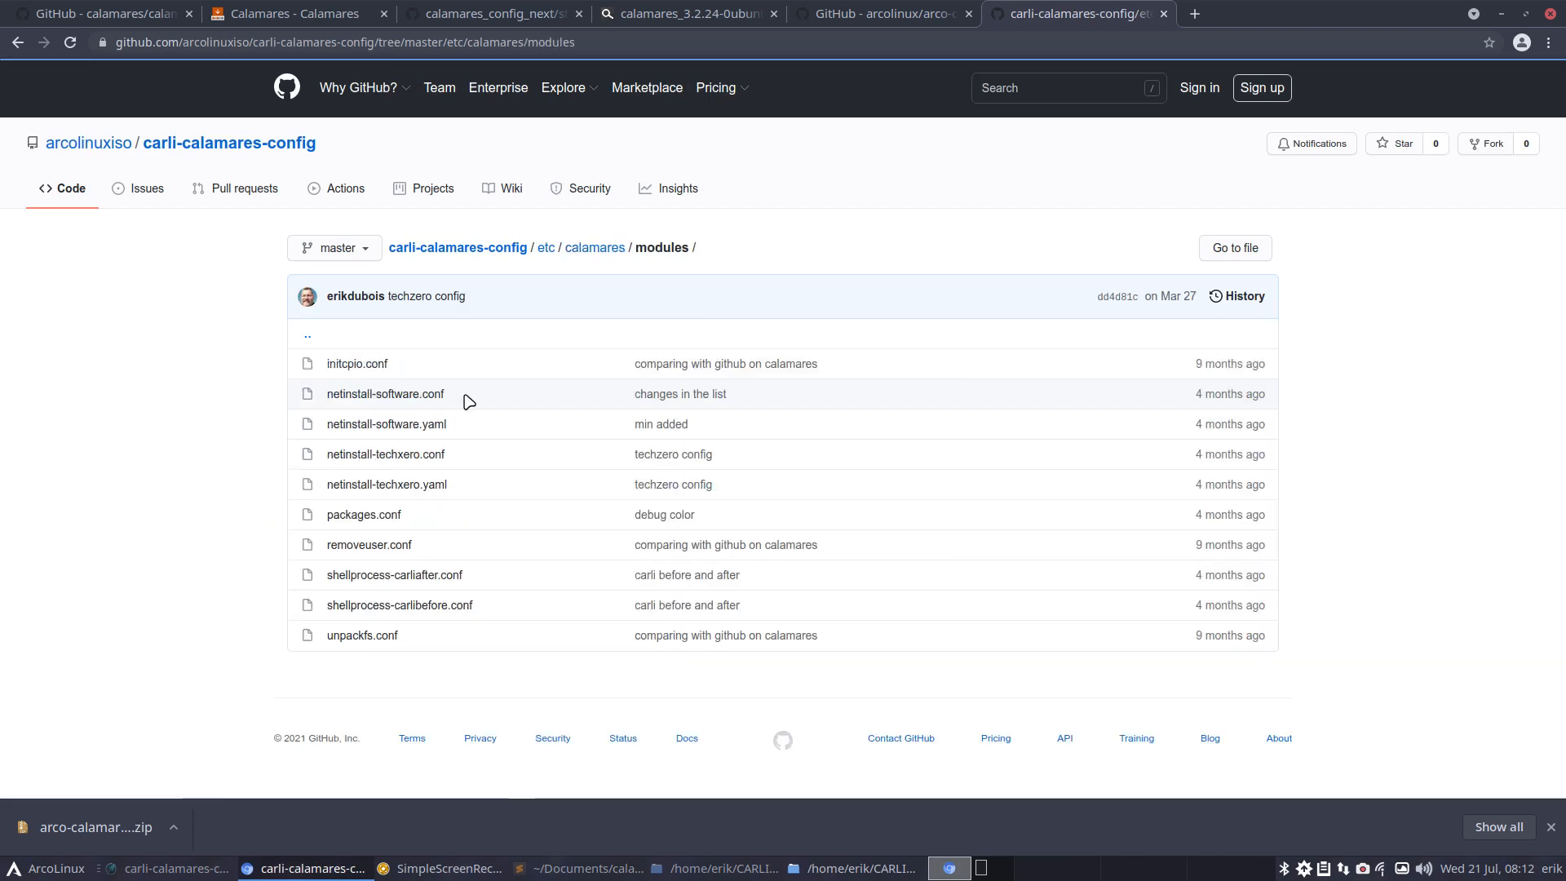
click(420, 426)
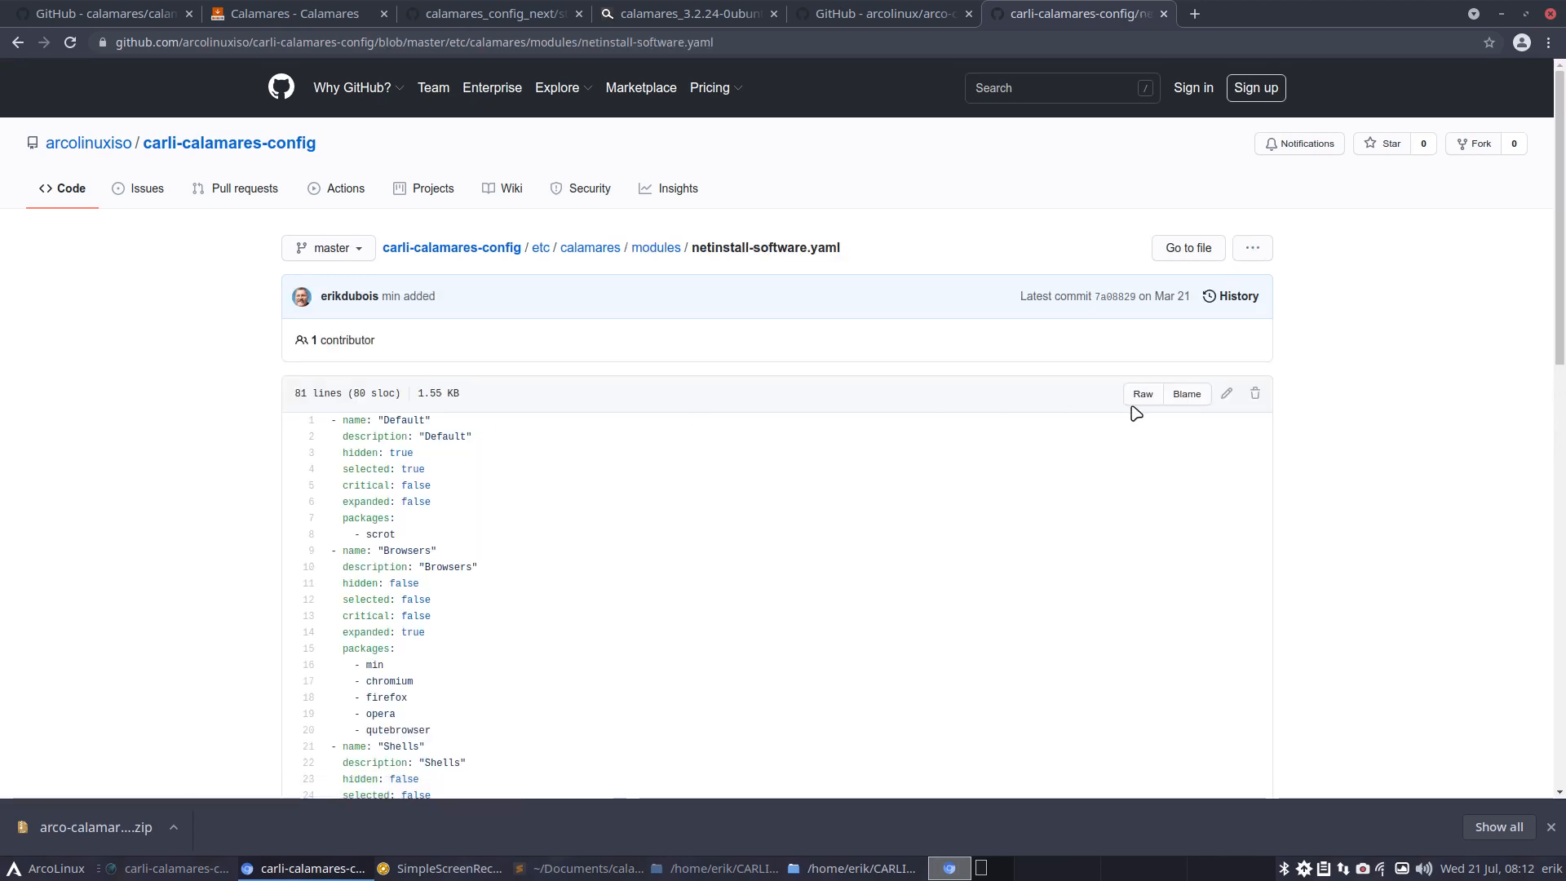
click(1142, 395)
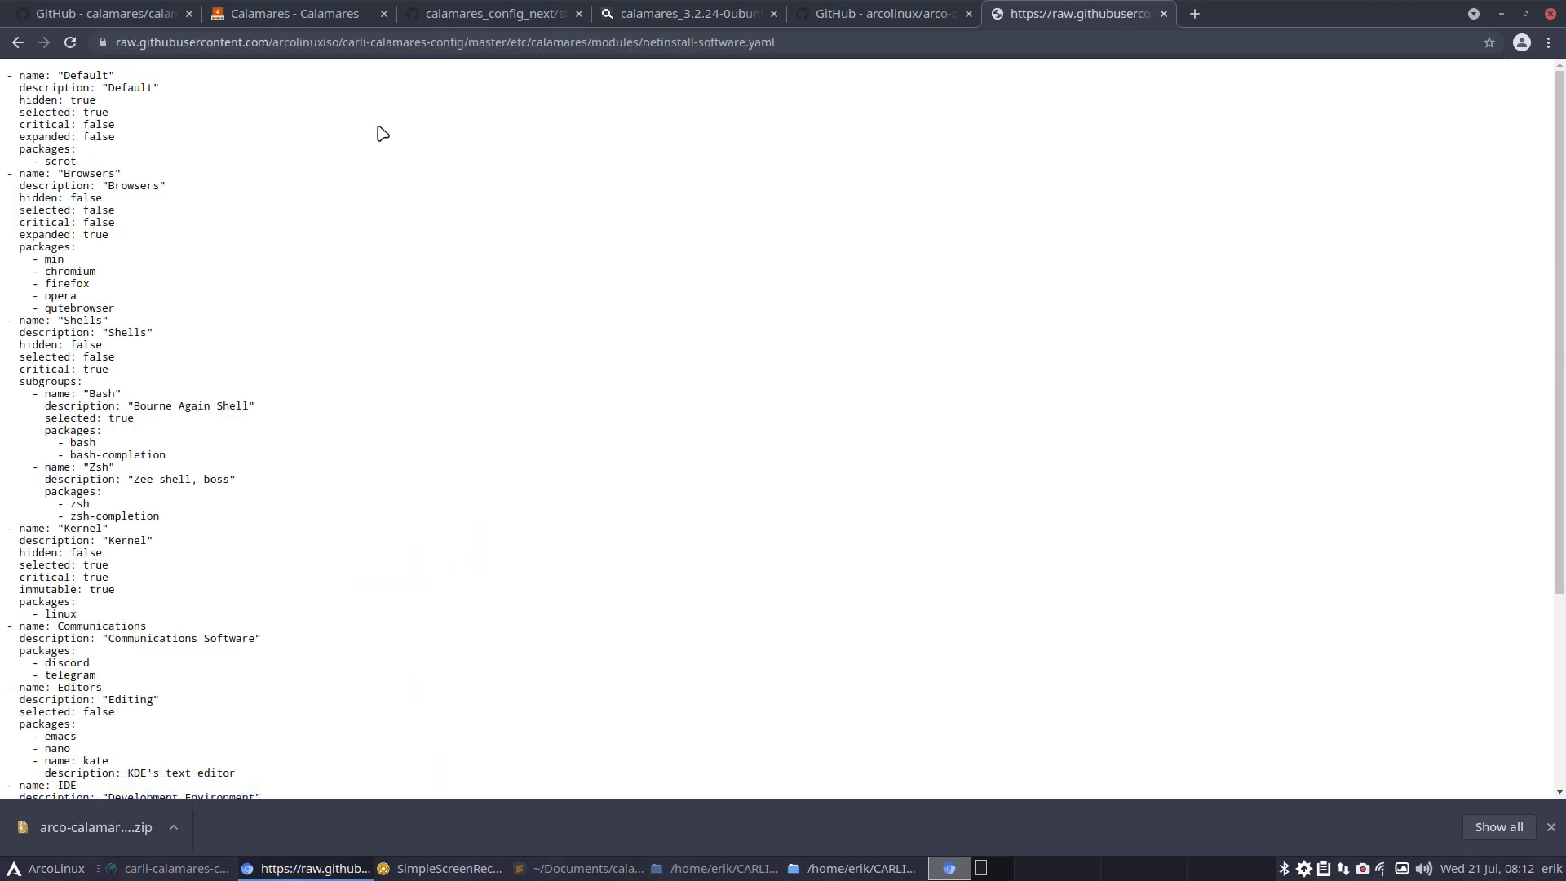
click(192, 44)
key(ctrl+c)
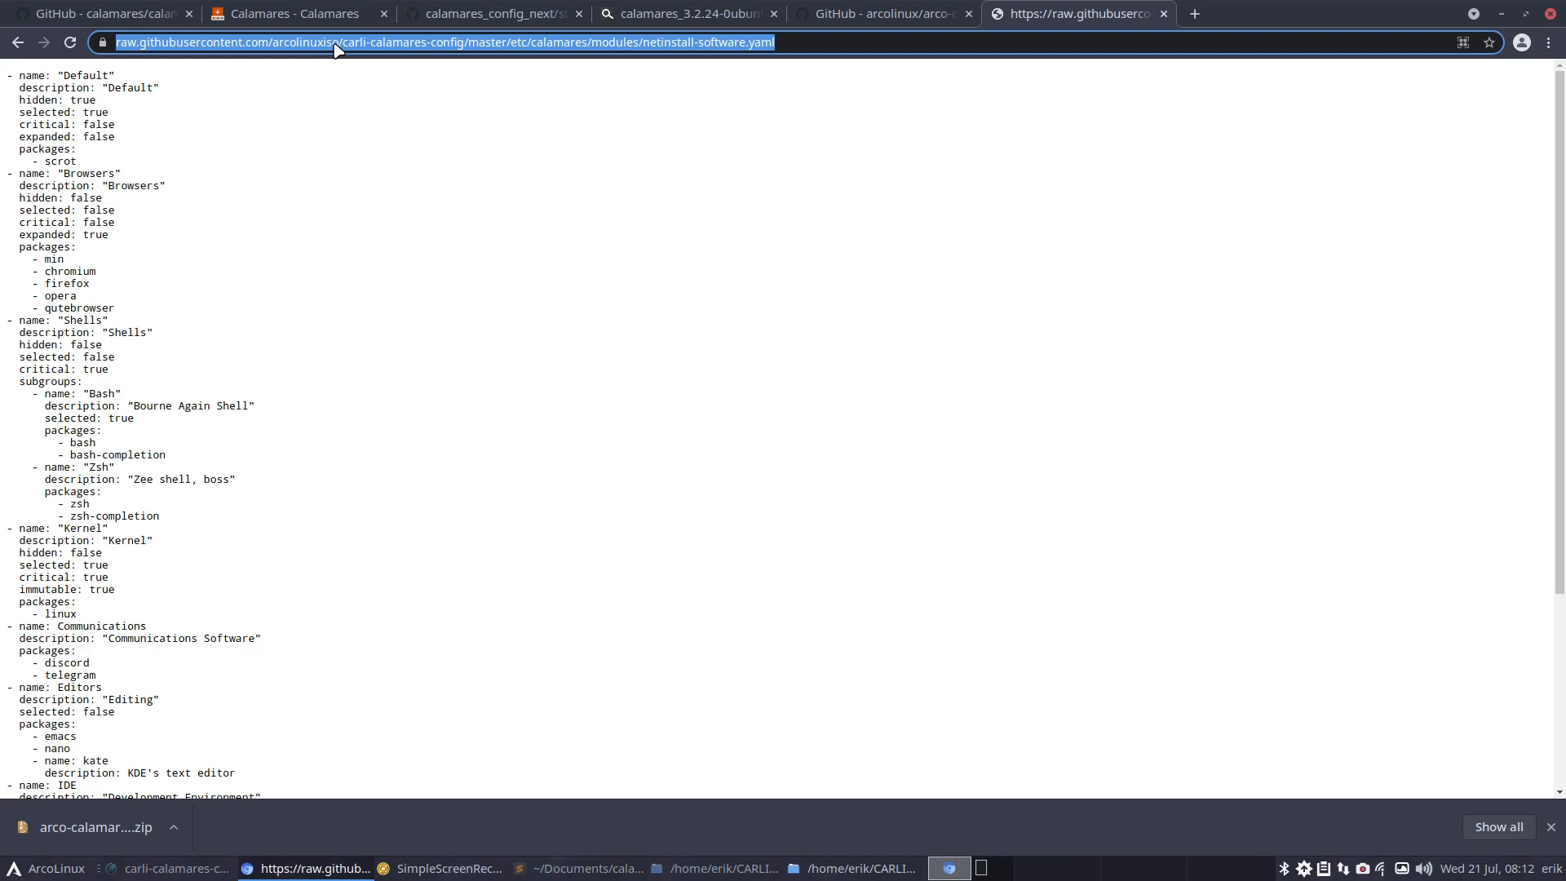
Go to the local etc/calamares/modules folder in the file manager, show it as a detailed list, and open netinstall-applications.conf in Sublime Text
click(1493, 5)
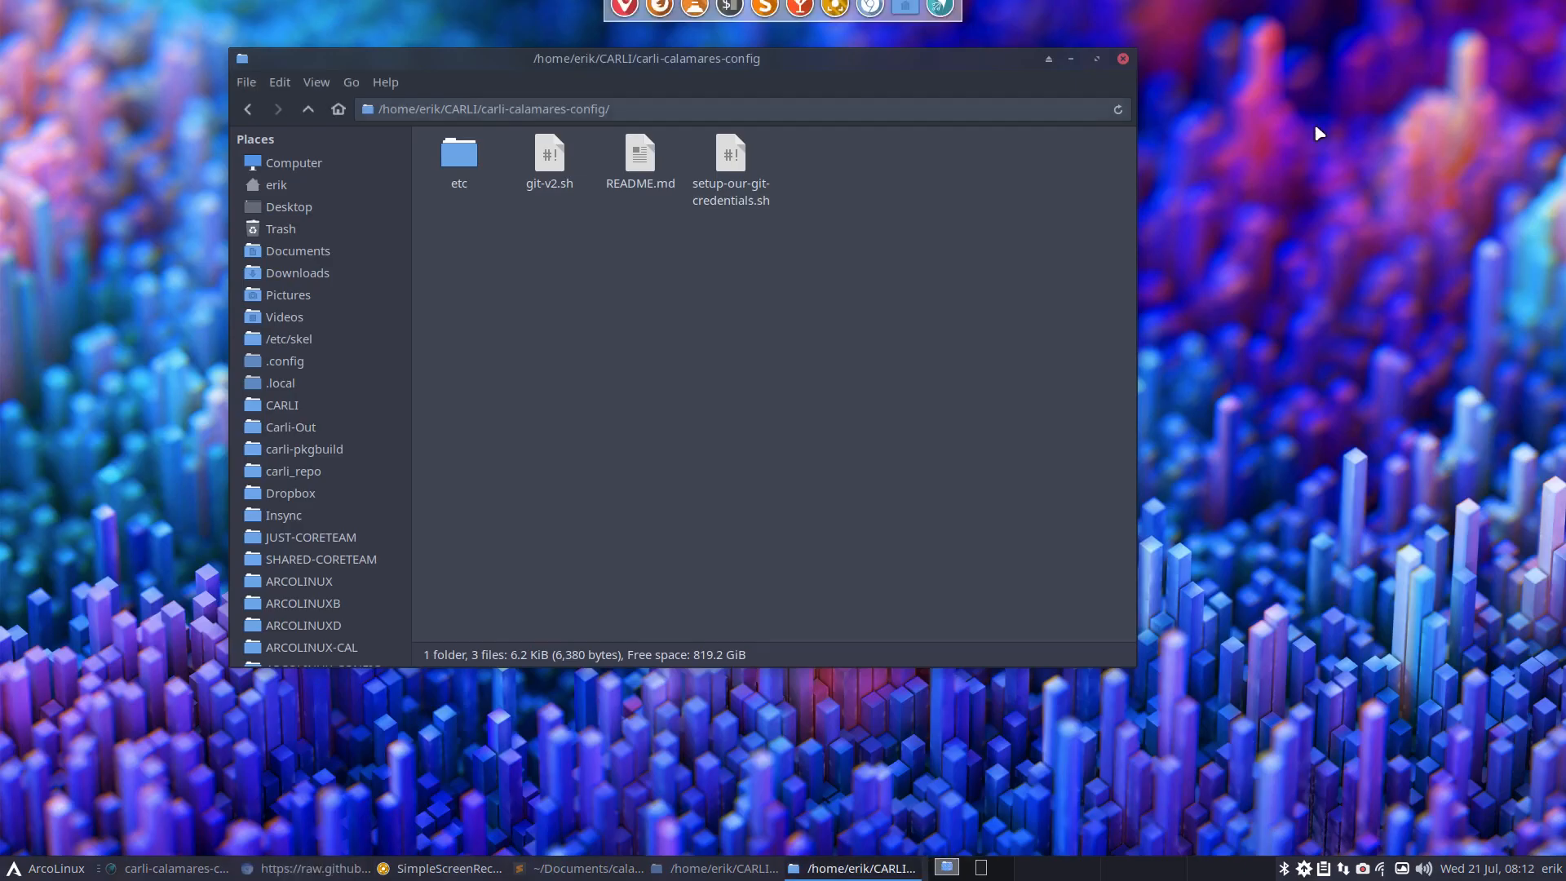
double_click(451, 159)
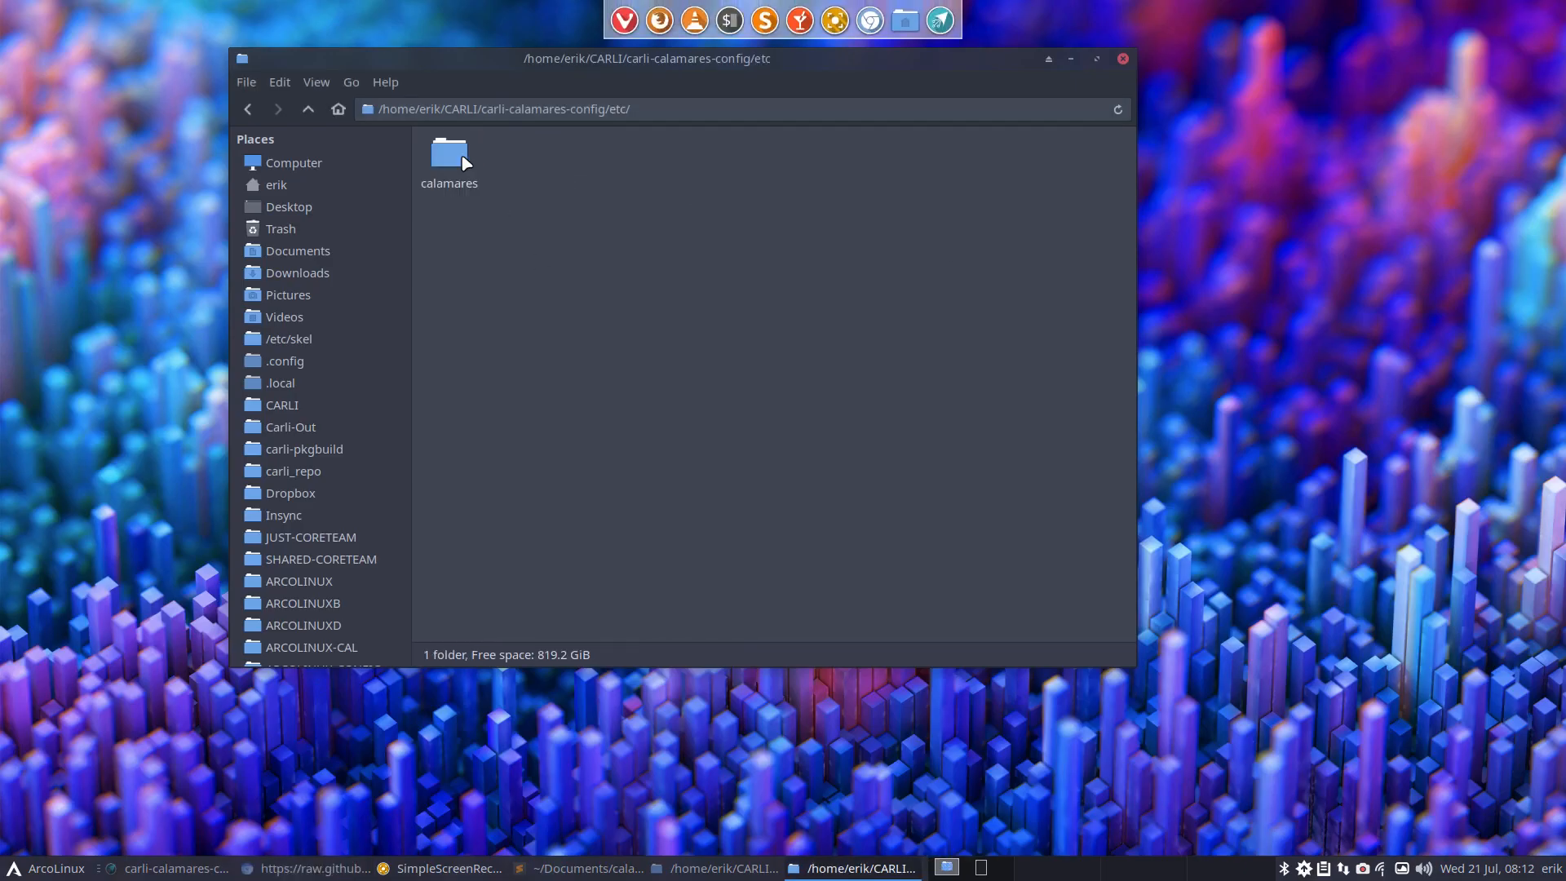
double_click(458, 161)
double_click(559, 157)
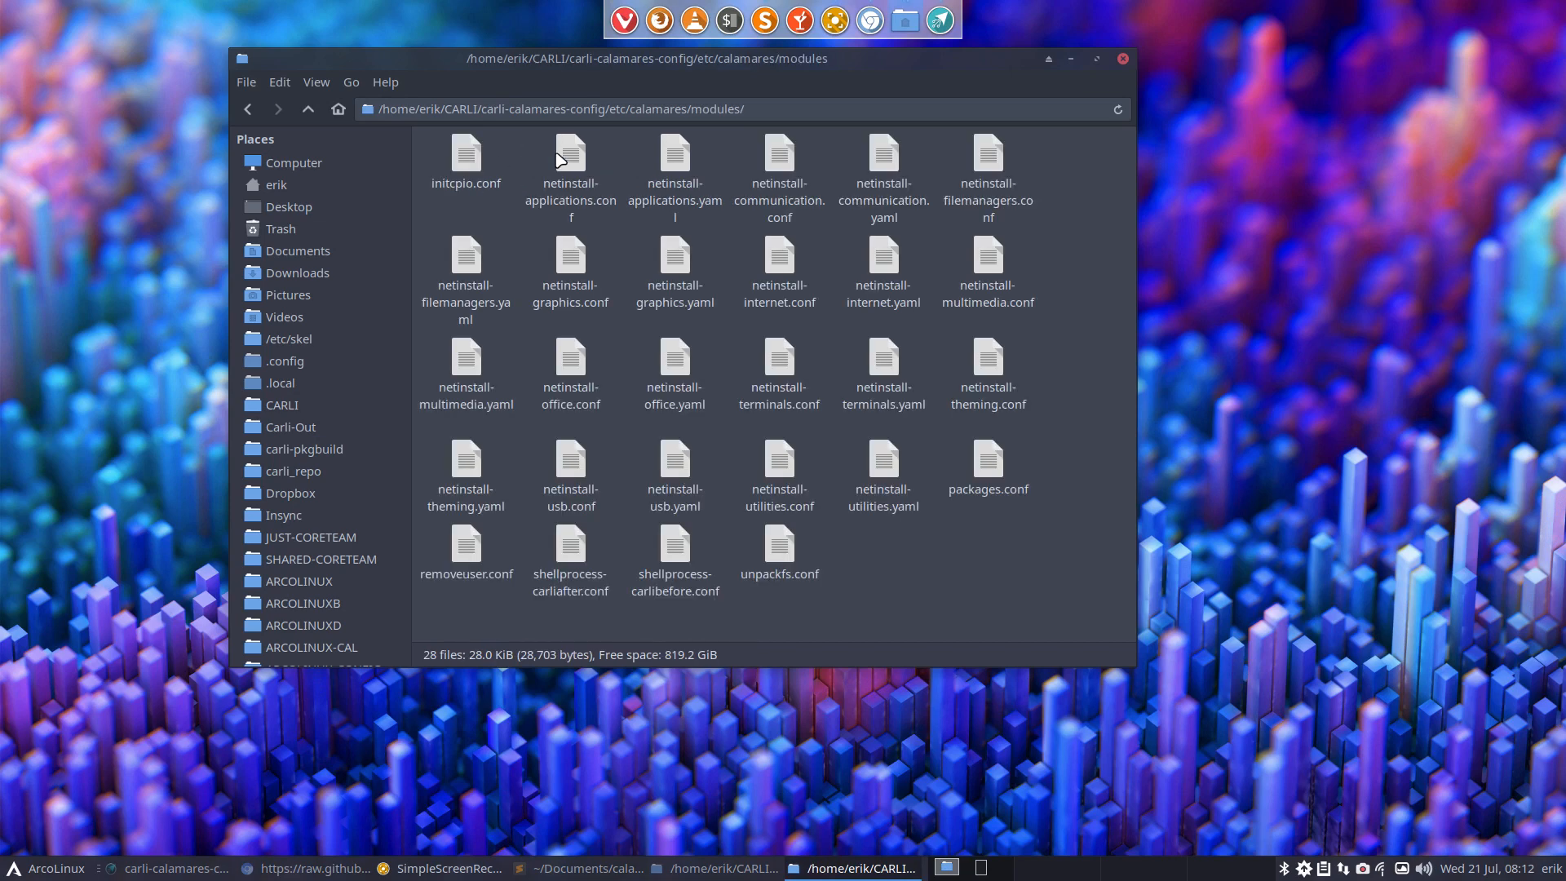
key(ctrl+4)
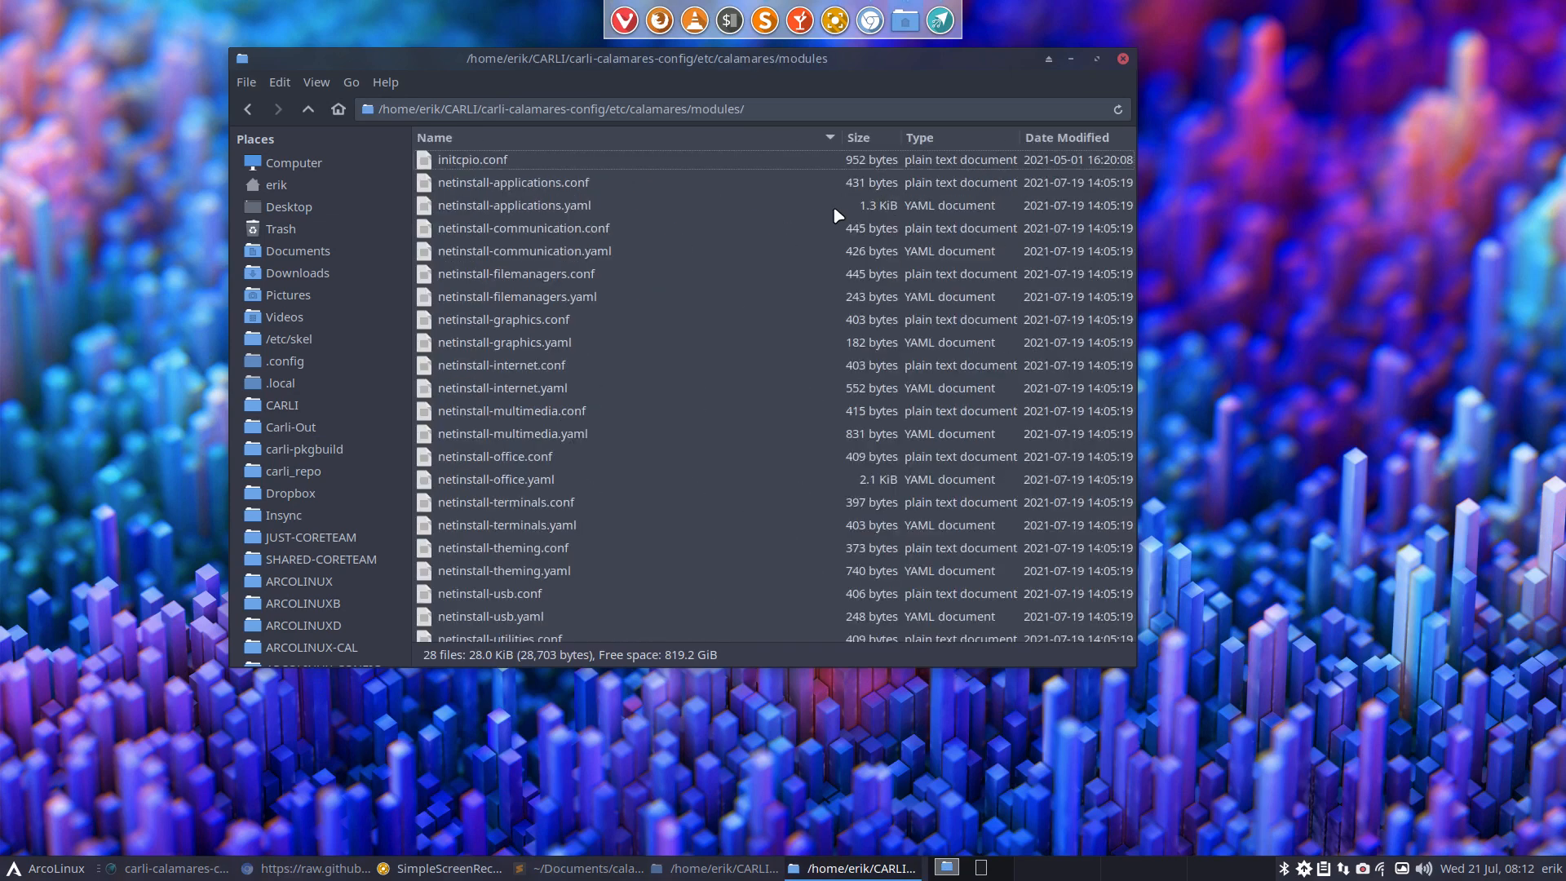
click(592, 189)
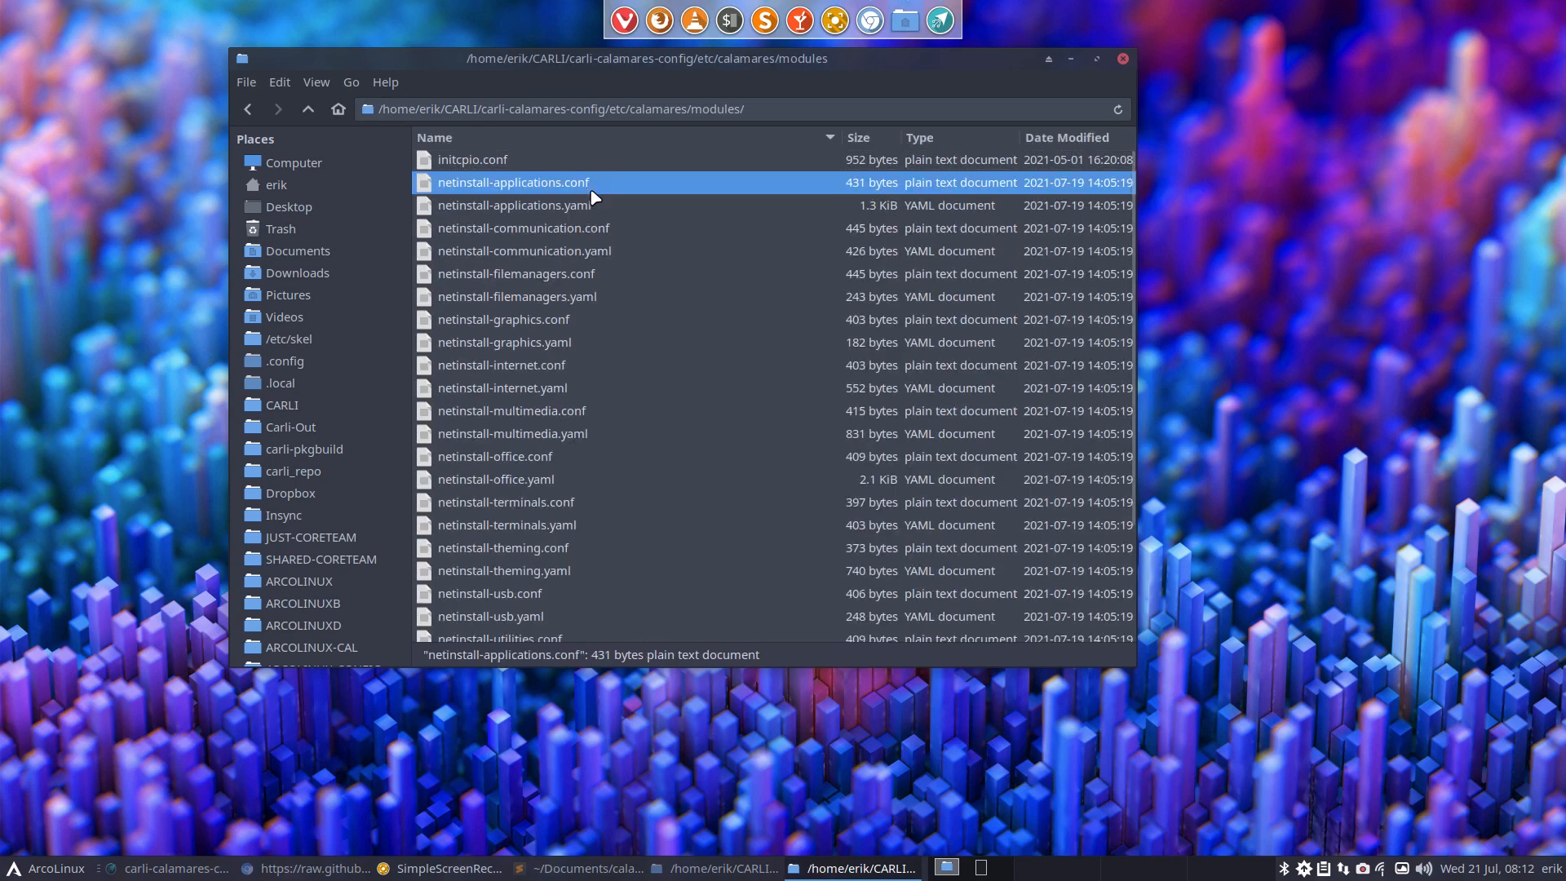
click(596, 223)
double_click(596, 189)
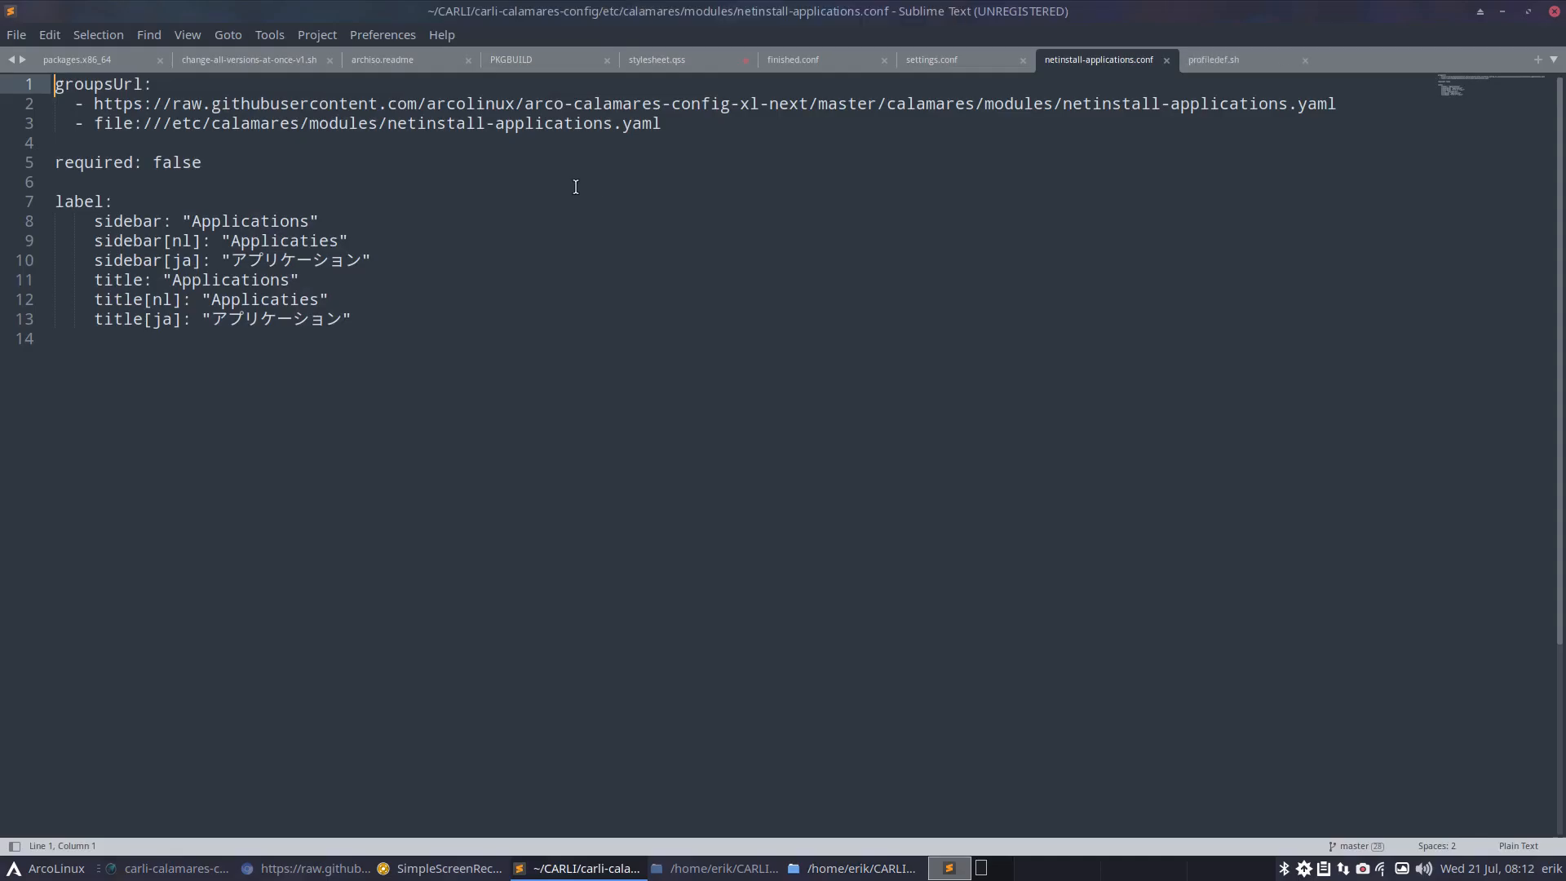
Add the copied raw netinstall-software.yaml URL as a new groupsUrl entry below the arco-calamares-config-xl-next URL
click(159, 86)
click(1339, 107)
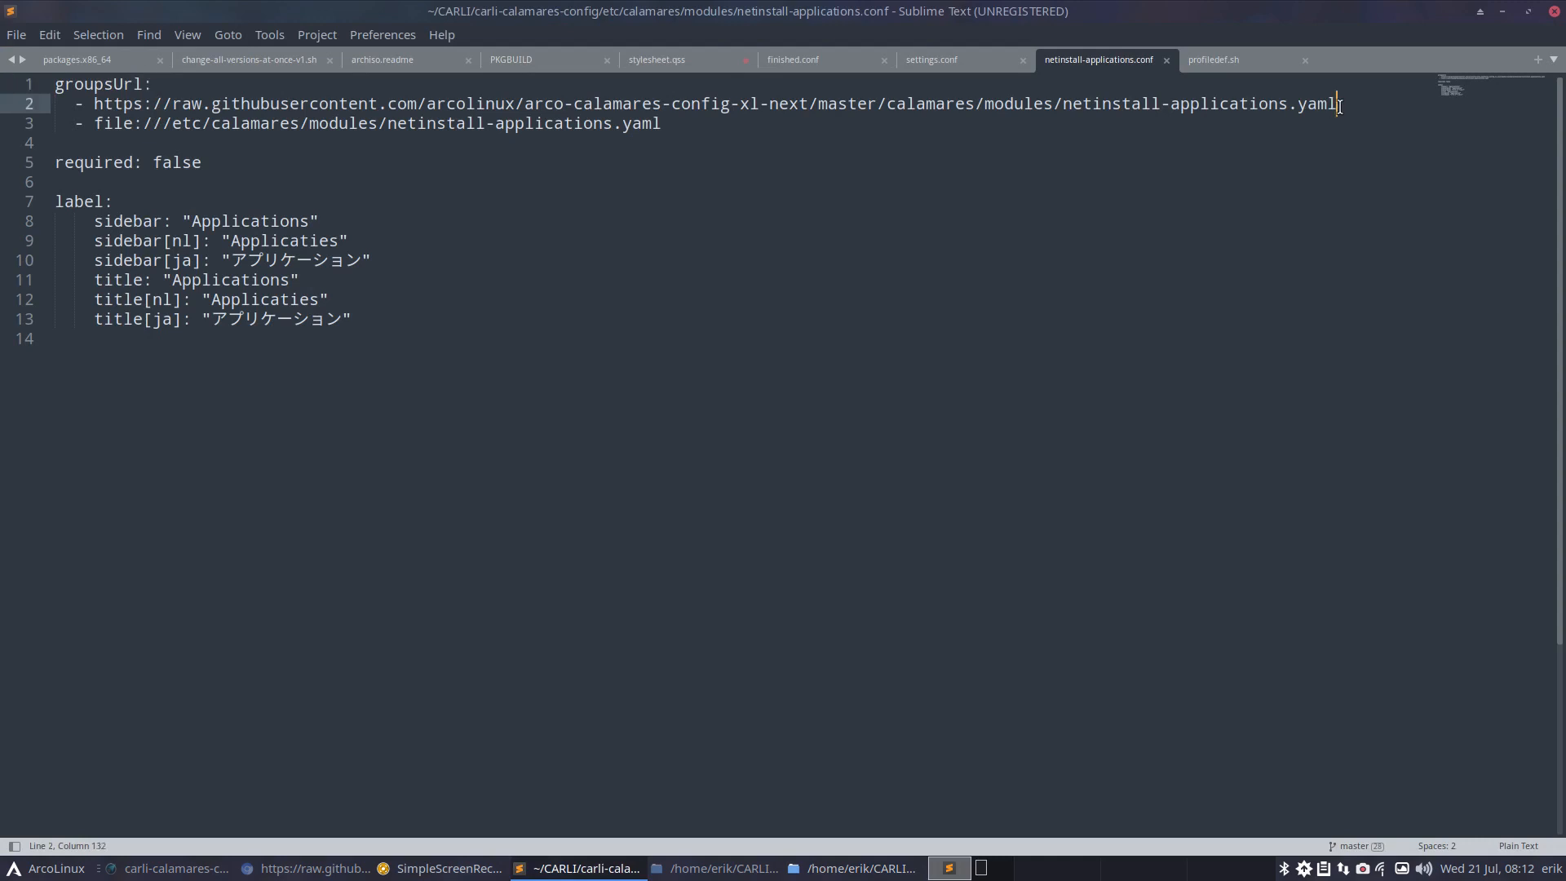
key(Return)
text(-)
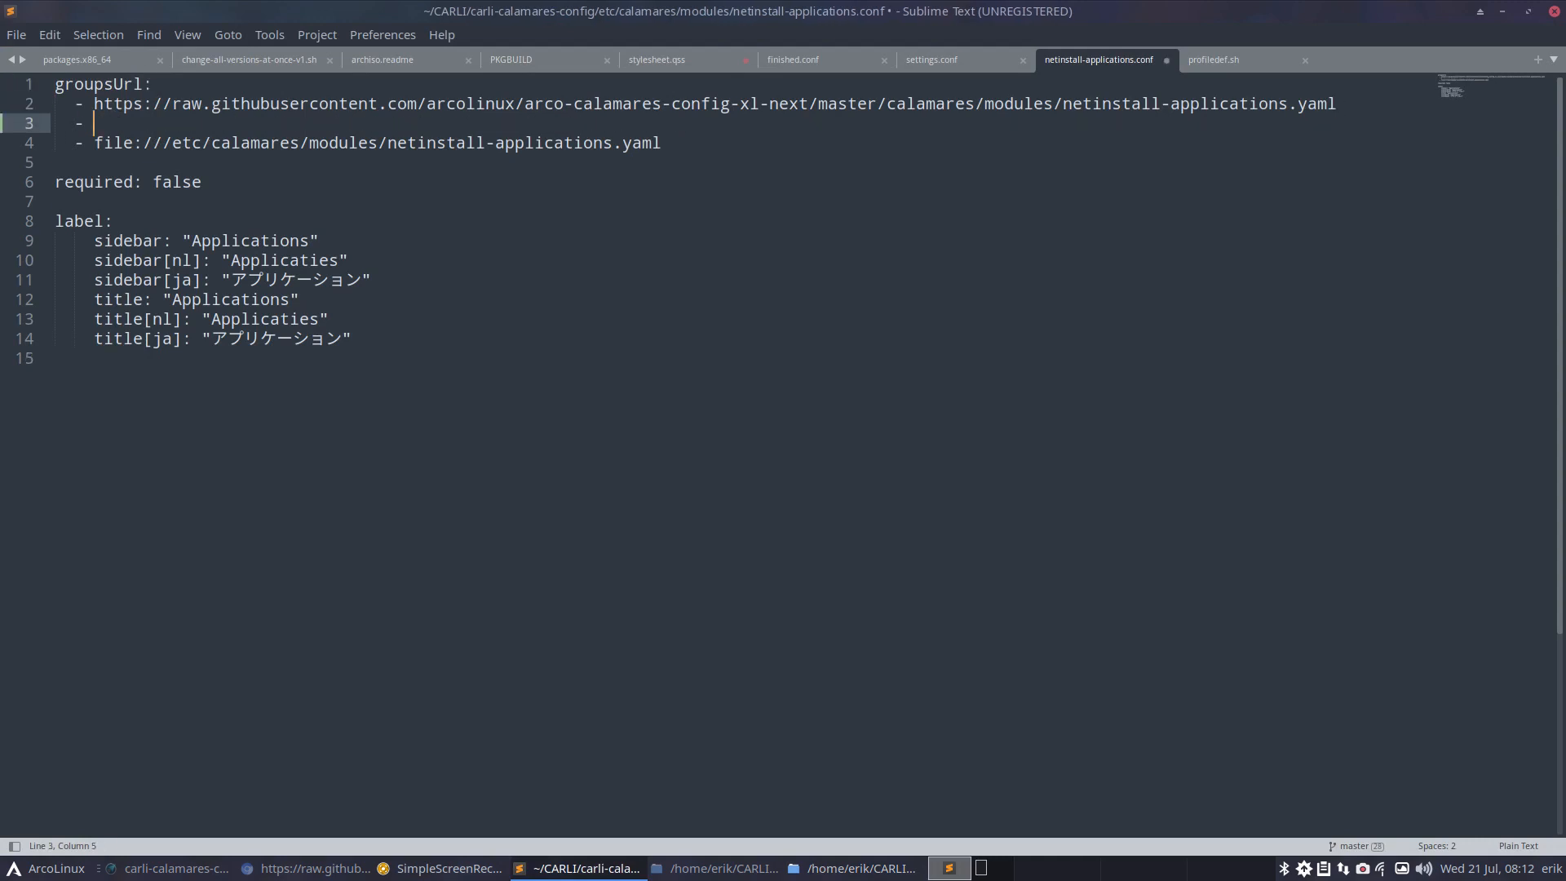
key(ctrl+v)
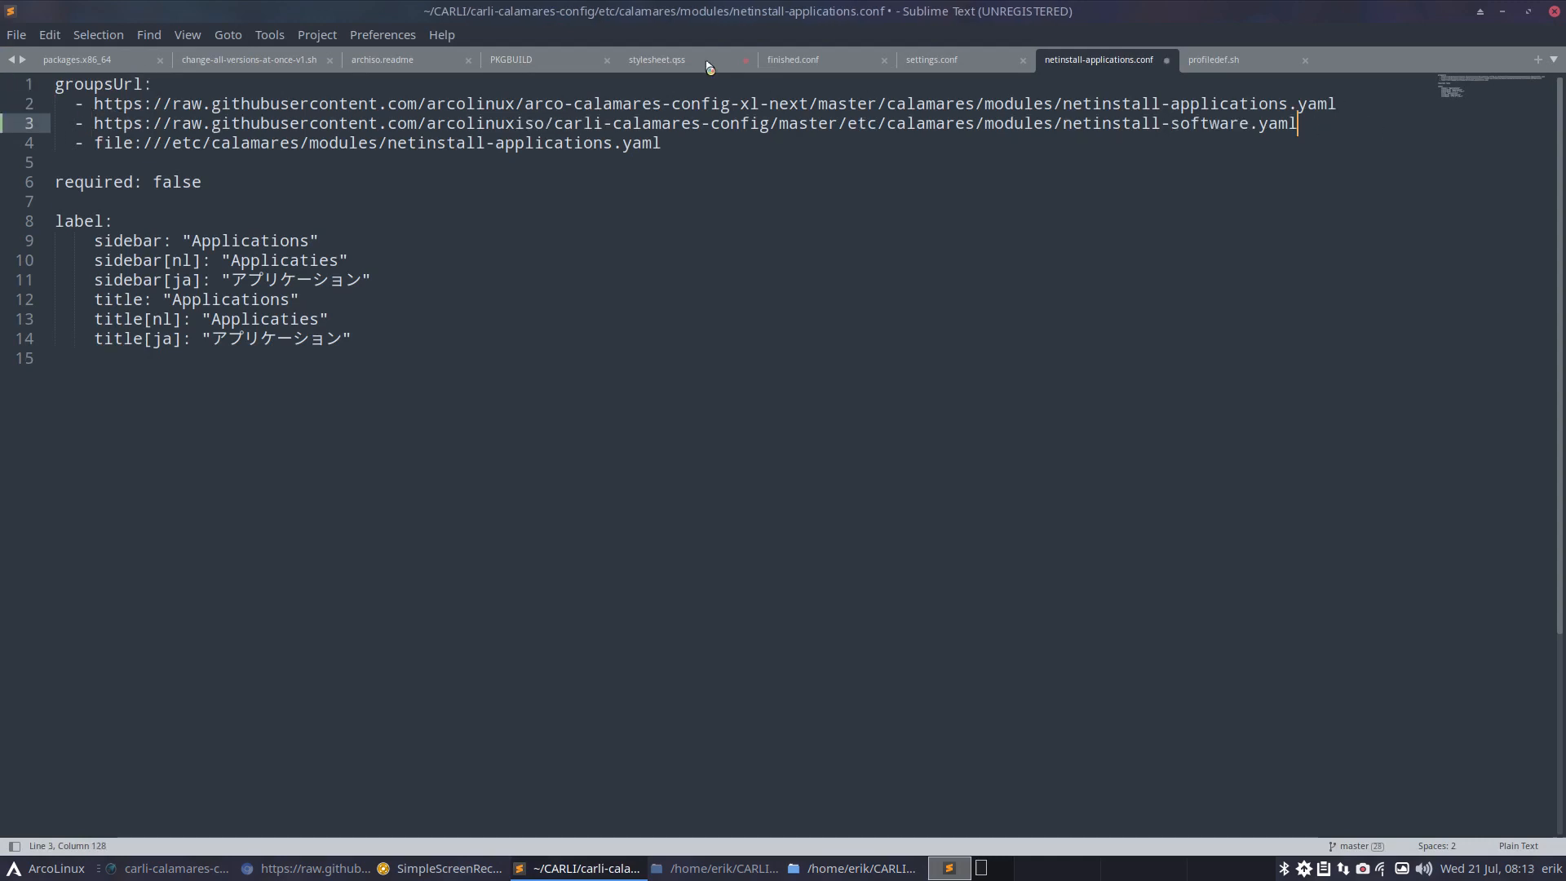
Try to adapt the arco-calamares-config-xl-next URL by changing arcolinux to arcolinuxiso and comparing its path with the carli-calamares-config URL
click(513, 104)
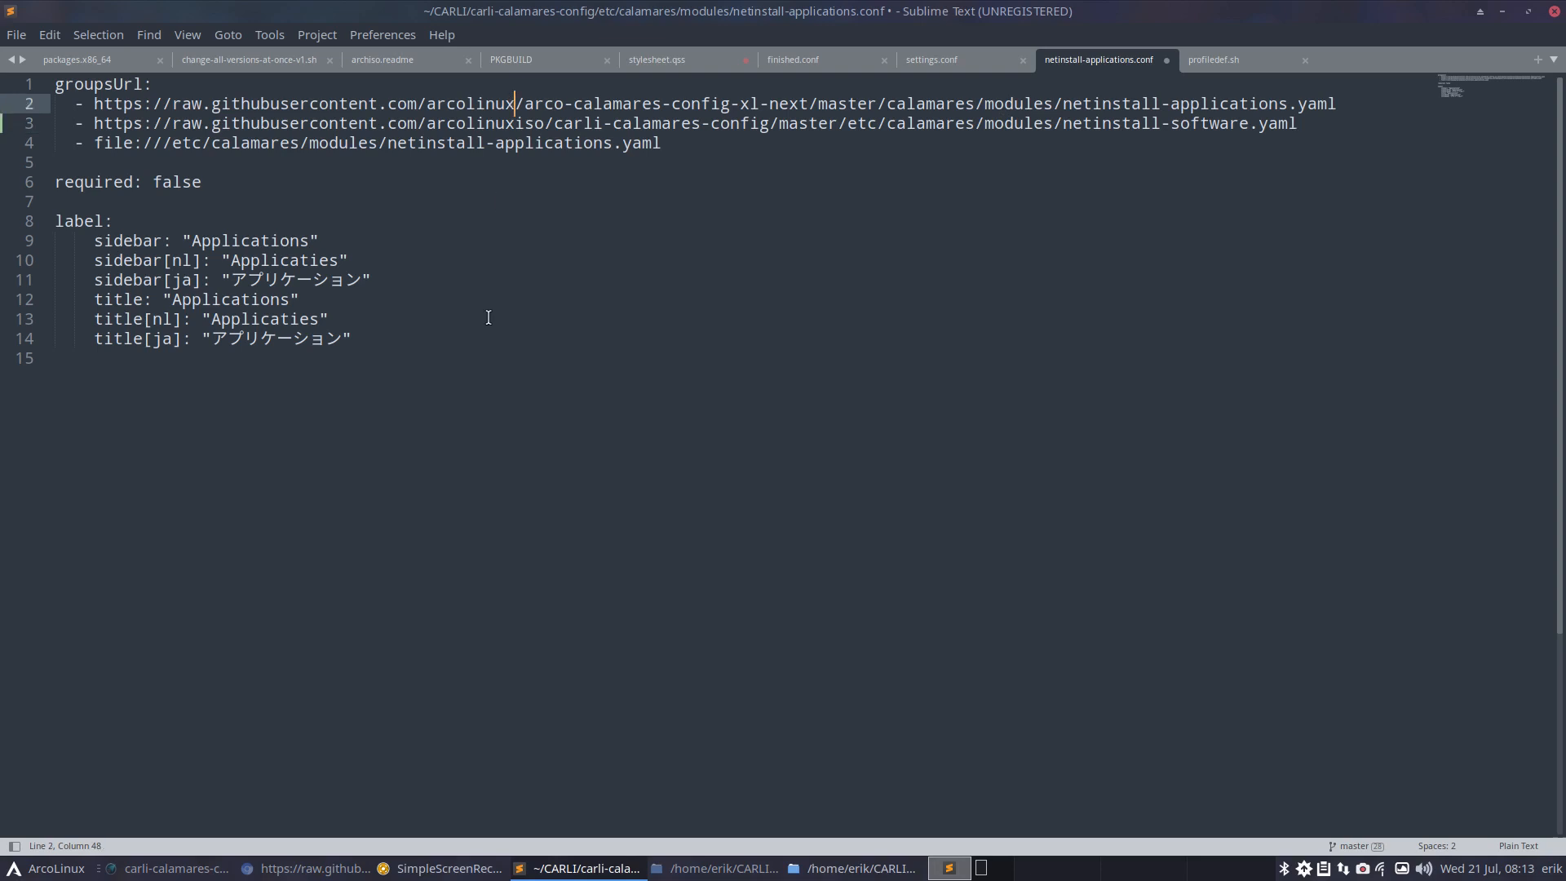
text(iso)
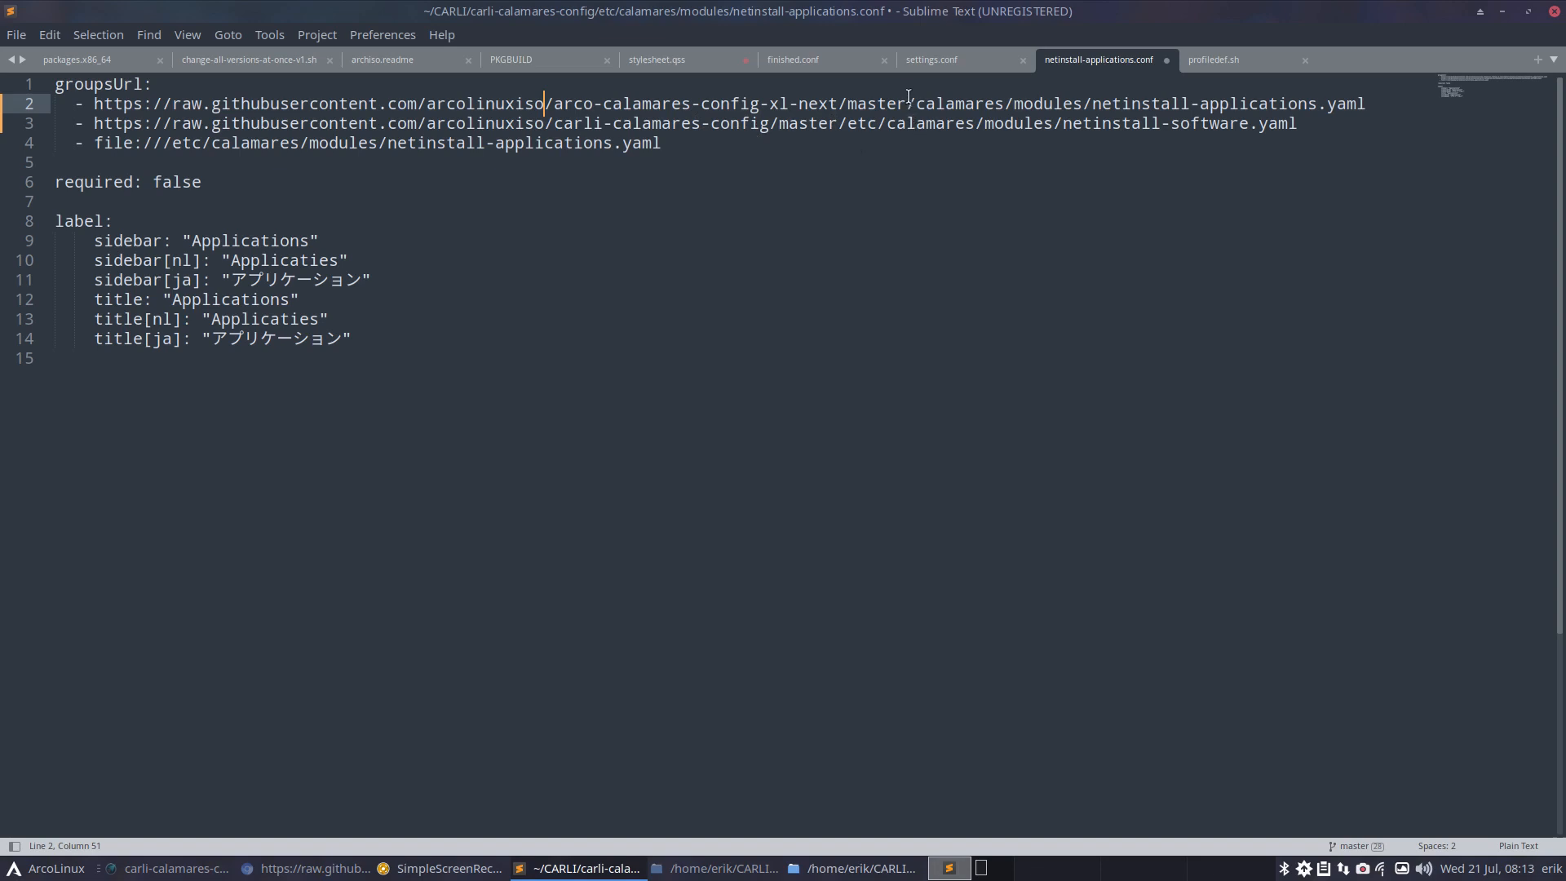
double_click(865, 124)
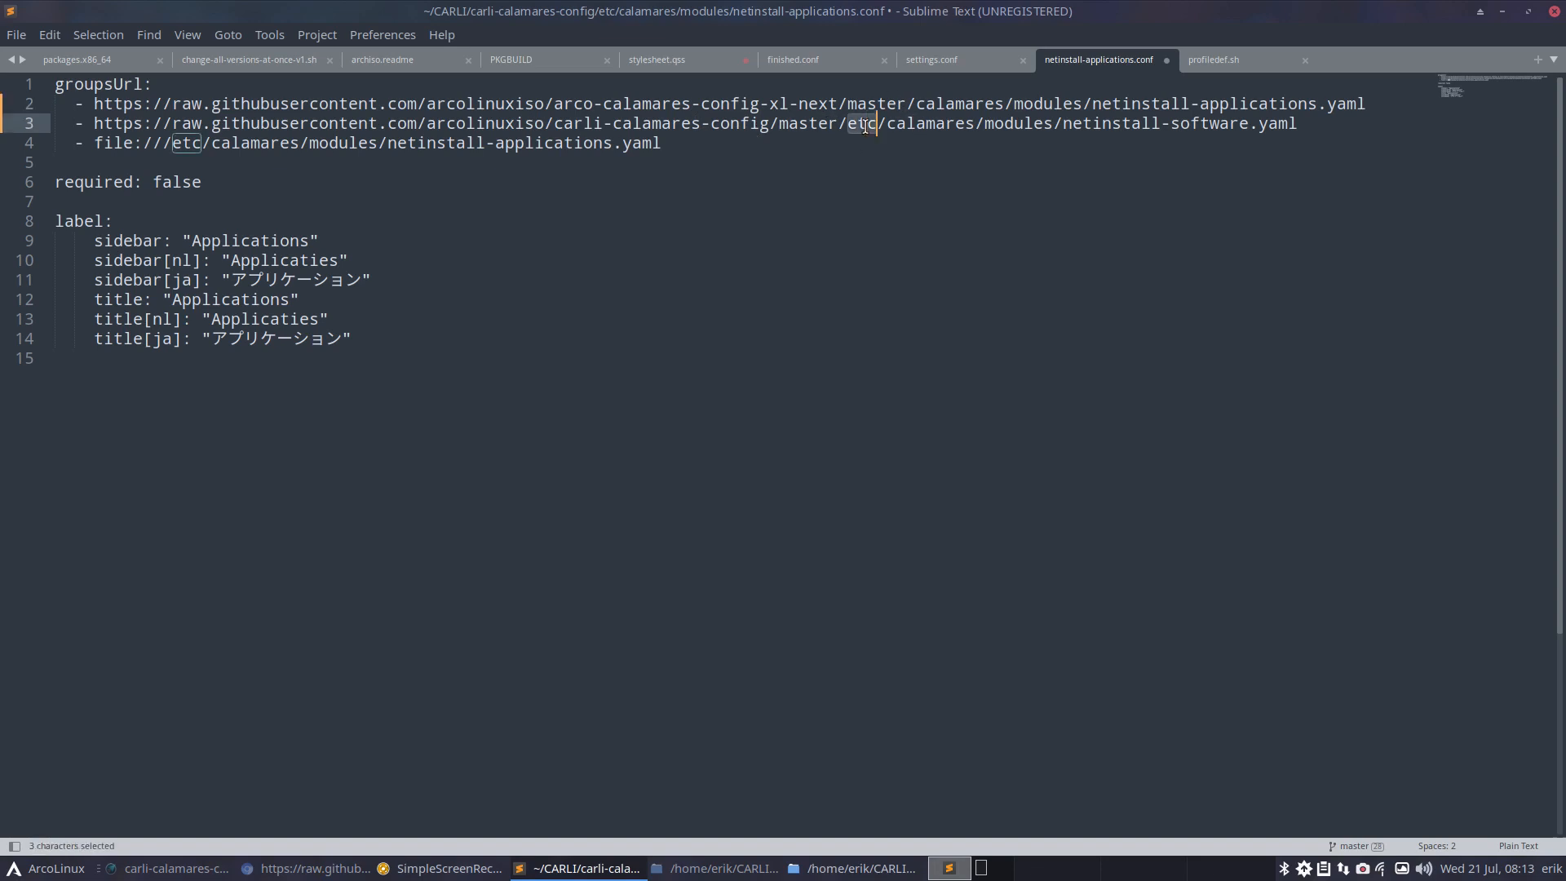
click(867, 129)
key(Down)
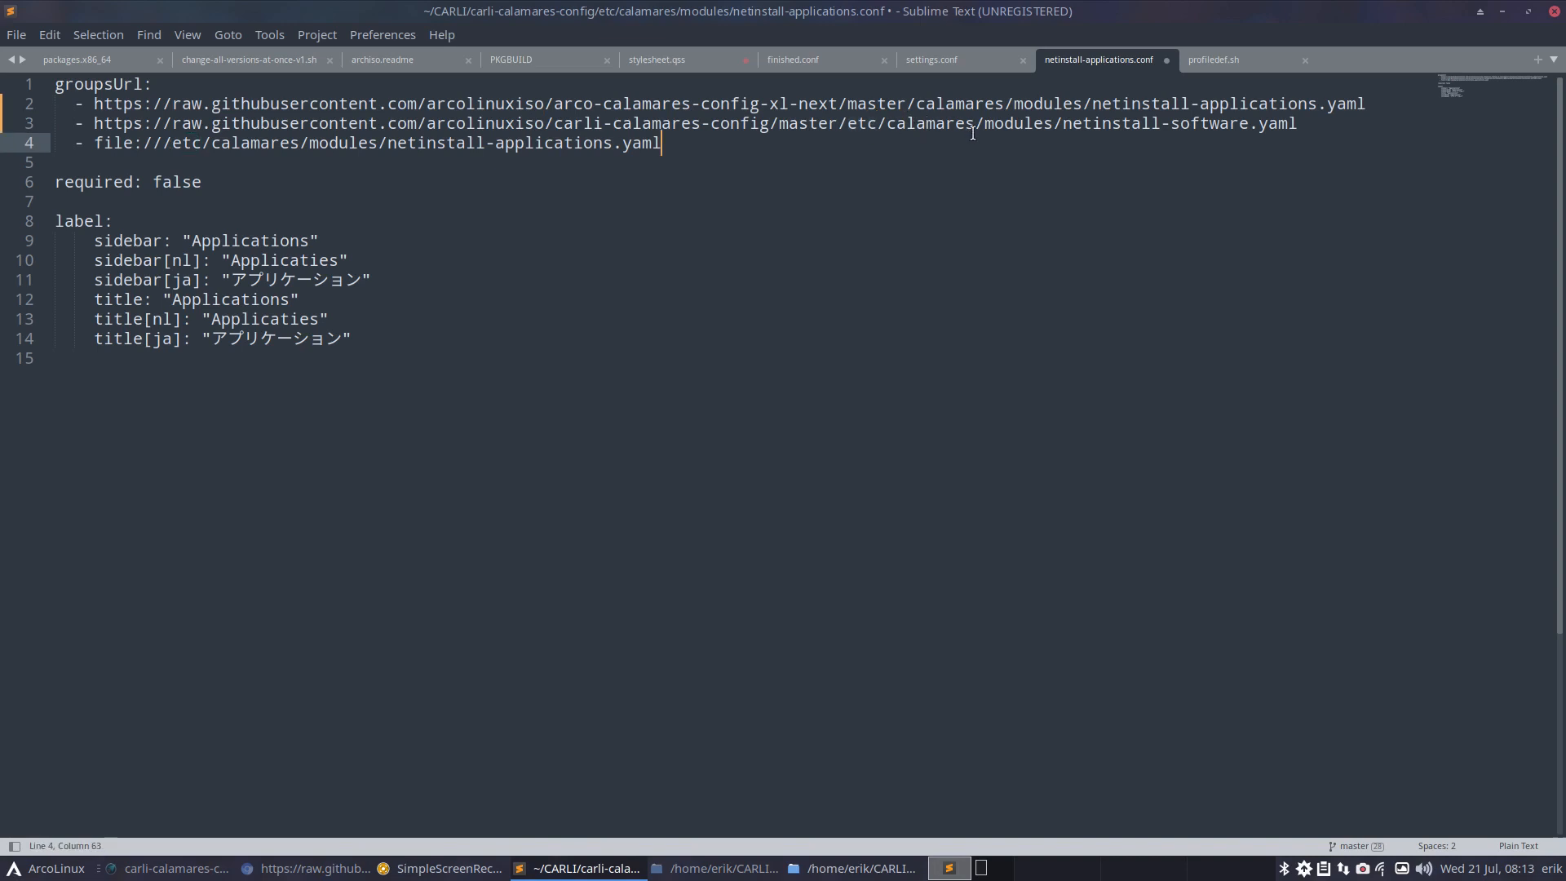
click(915, 104)
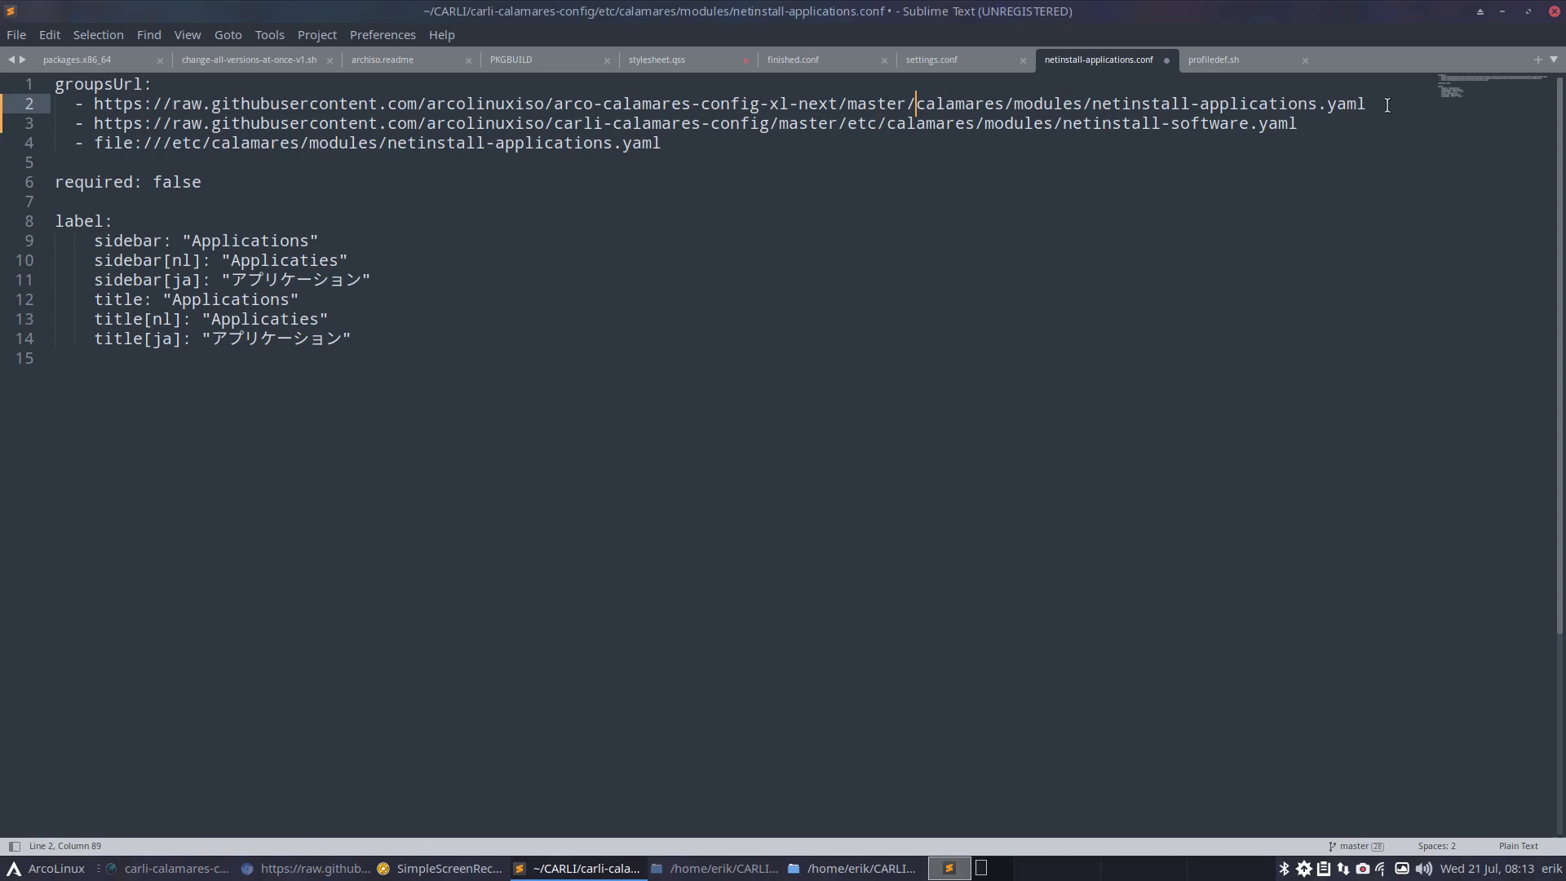
Delete the arco-calamares-config-xl-next entry from groupsUrl and save netinstall-applications.conf
drag(1386, 104, 94, 104)
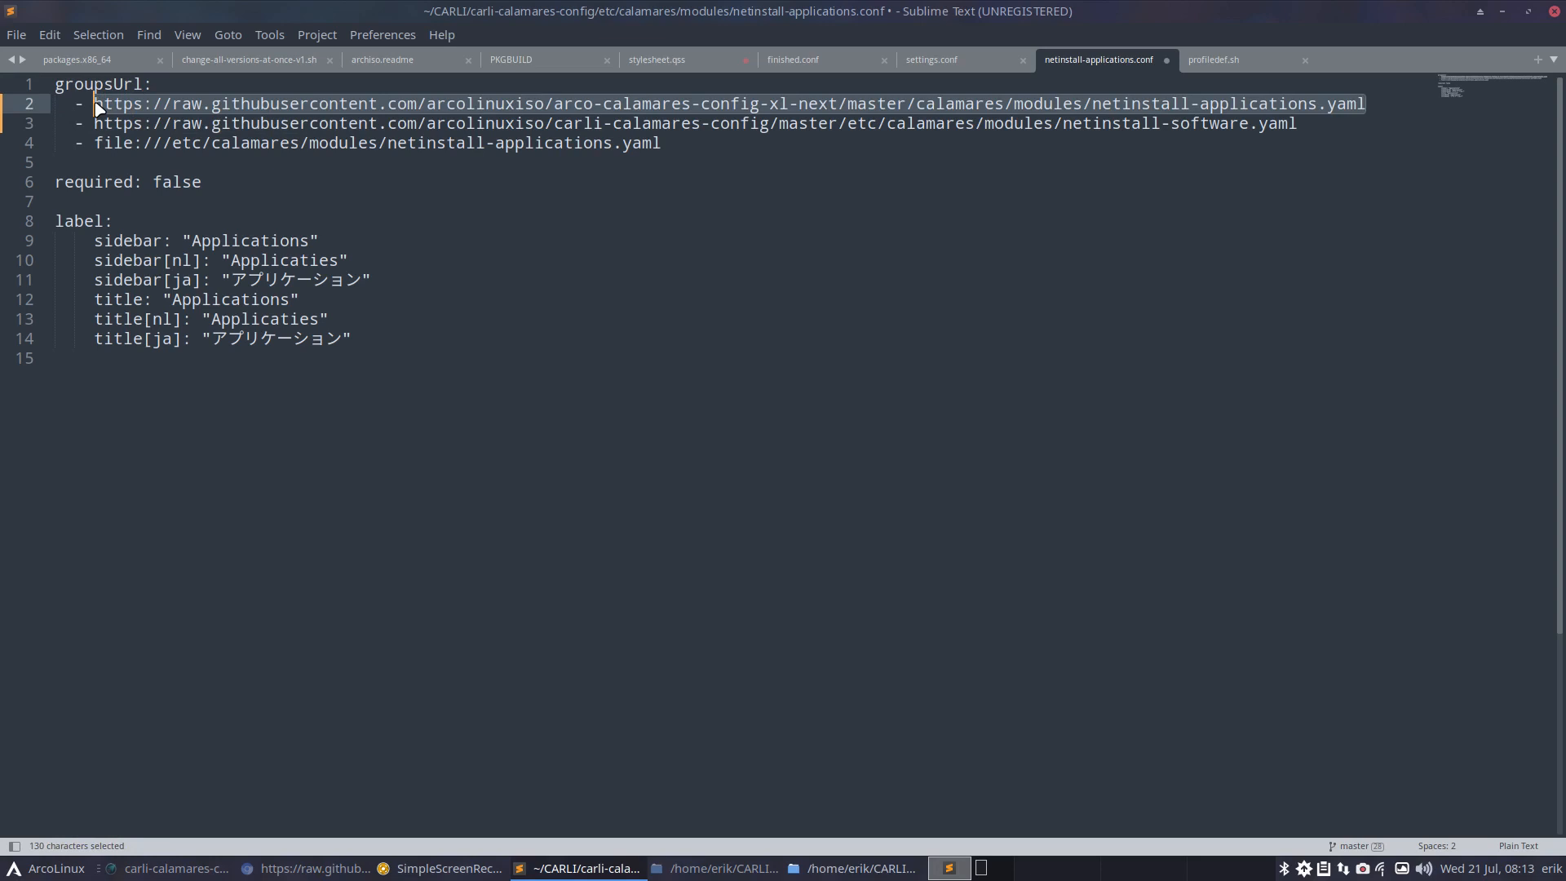
key(BackSpace)
key(BackSpace)
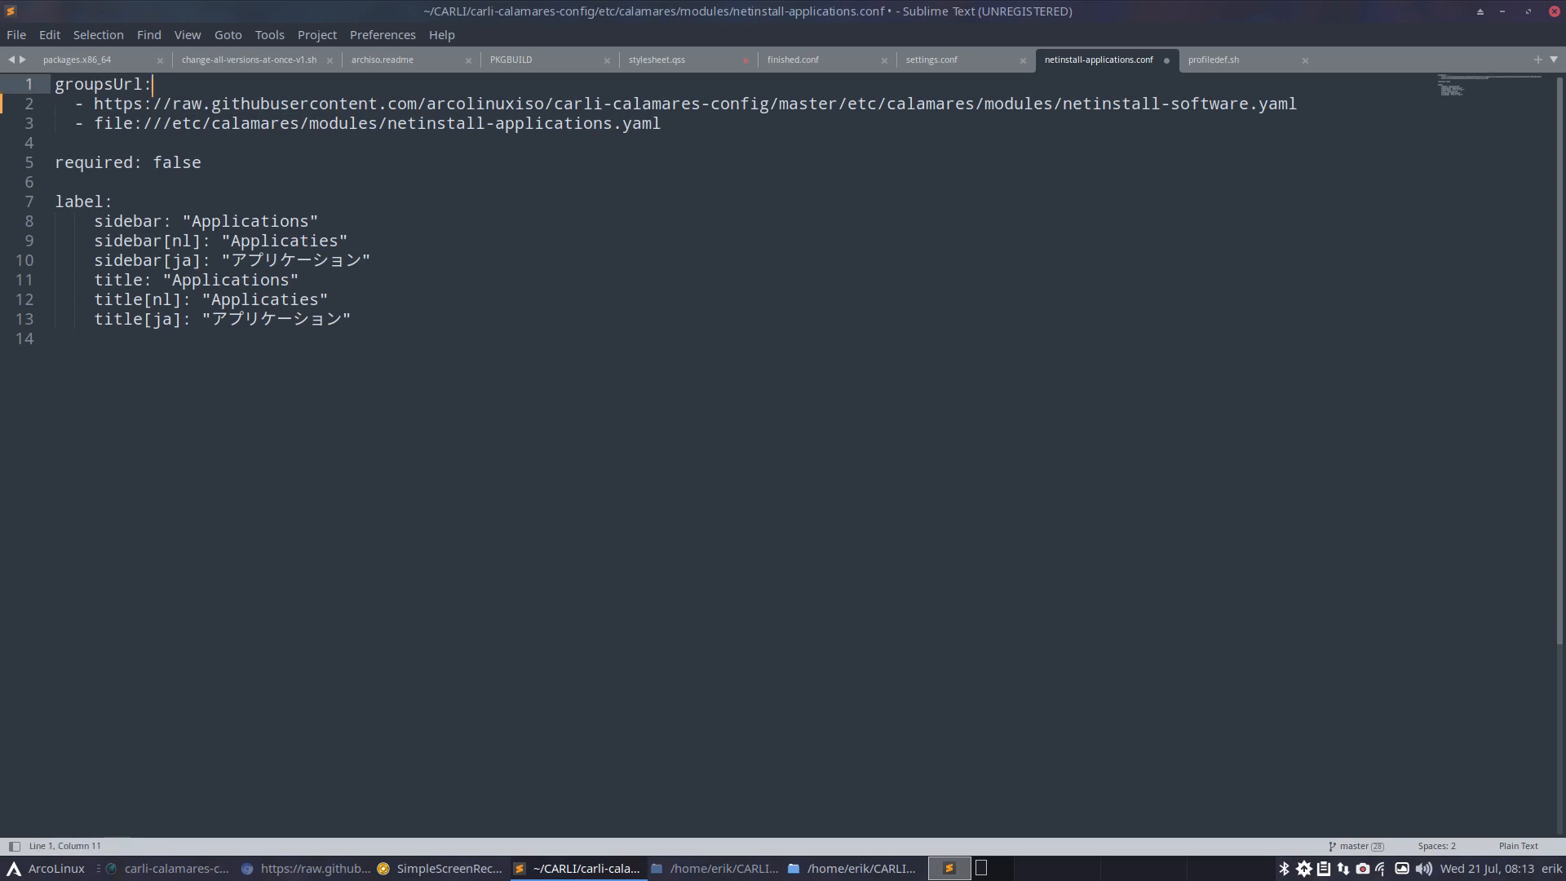
key(ctrl+s)
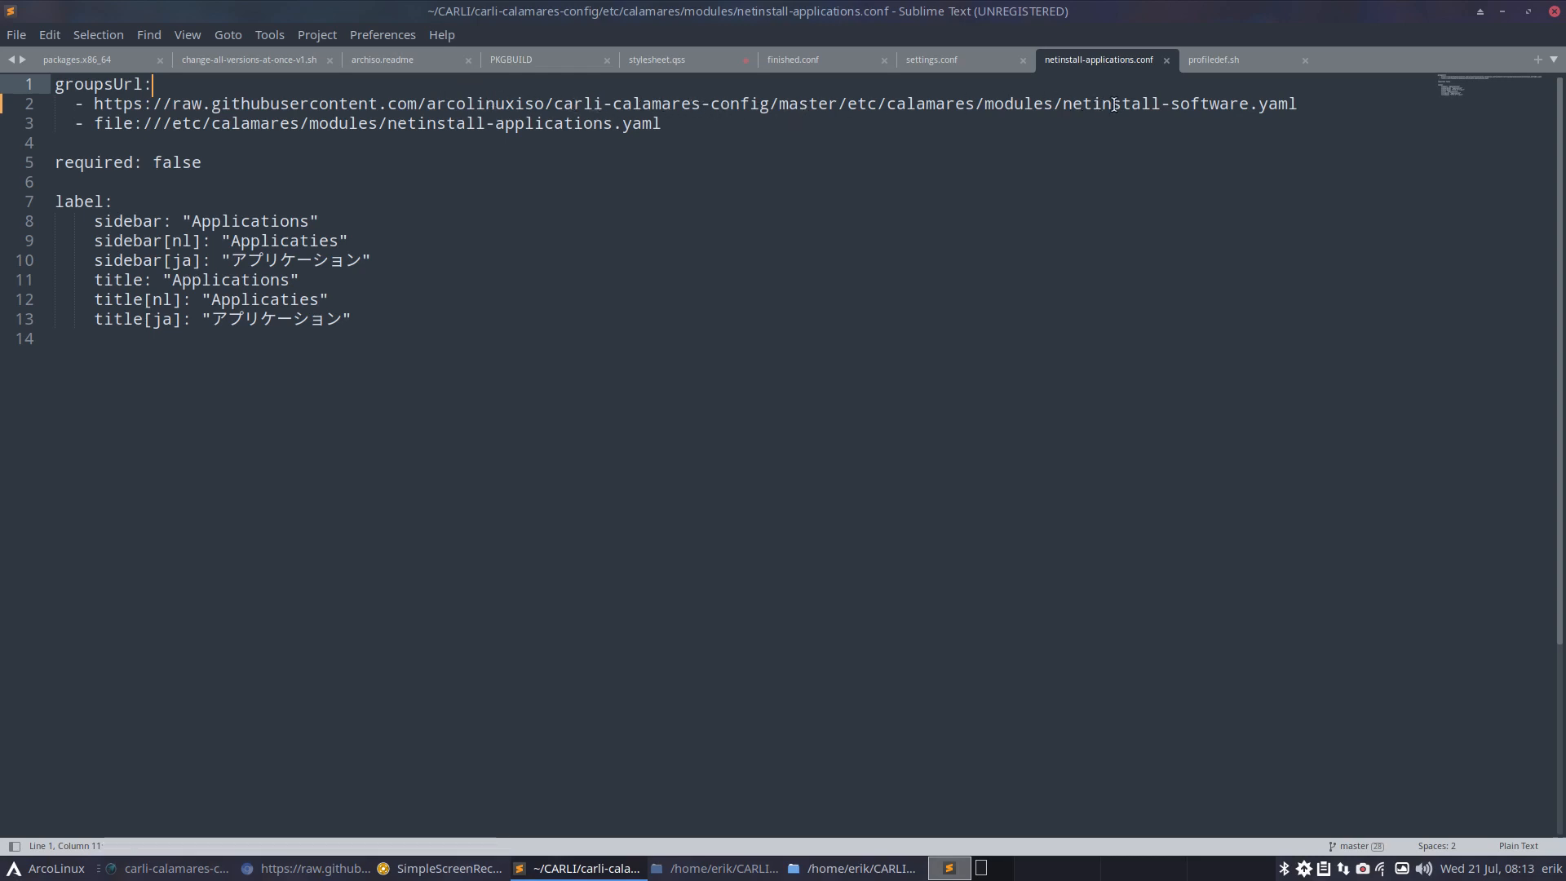
Copy the carli-calamares-config URL from netinstall-applications.conf, save the file, and open netinstall-communication.conf from the modules folder
drag(1303, 104, 94, 105)
key(ctrl+c)
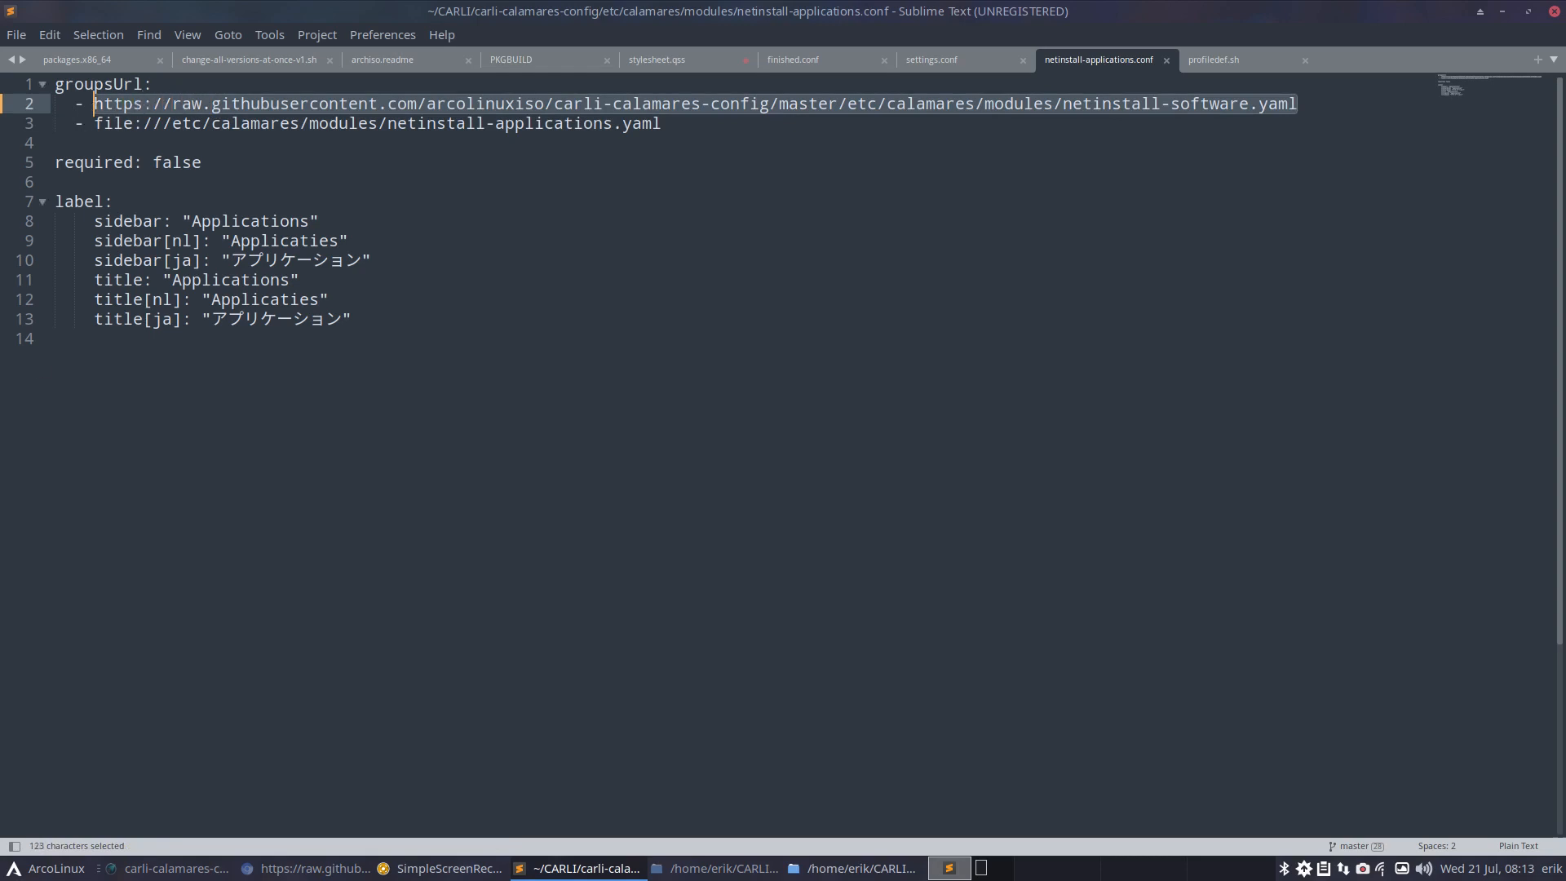
key(ctrl+s)
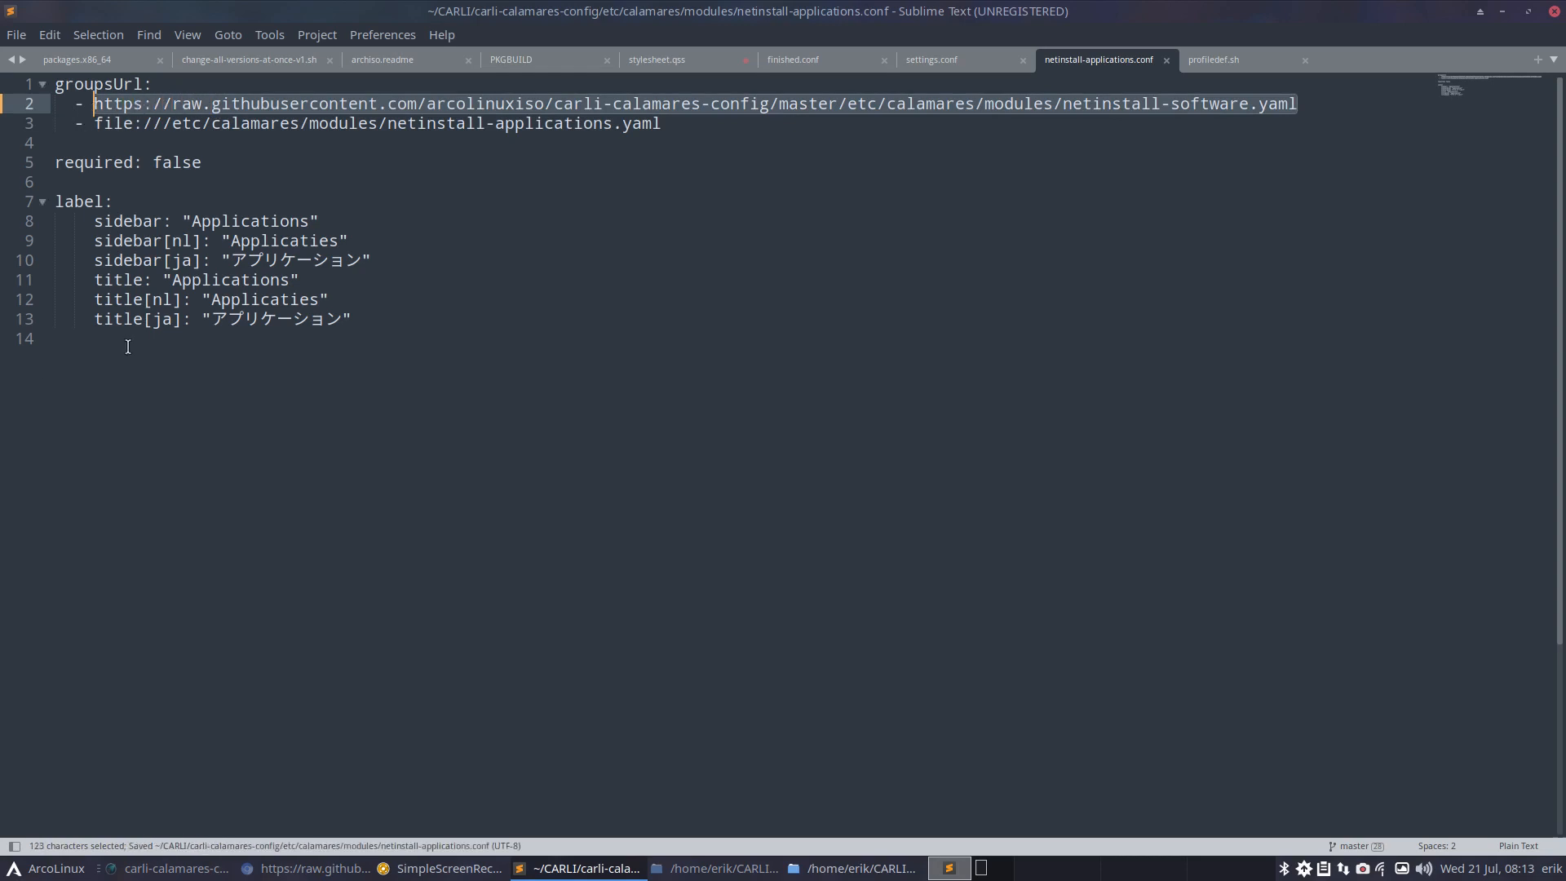
click(1501, 12)
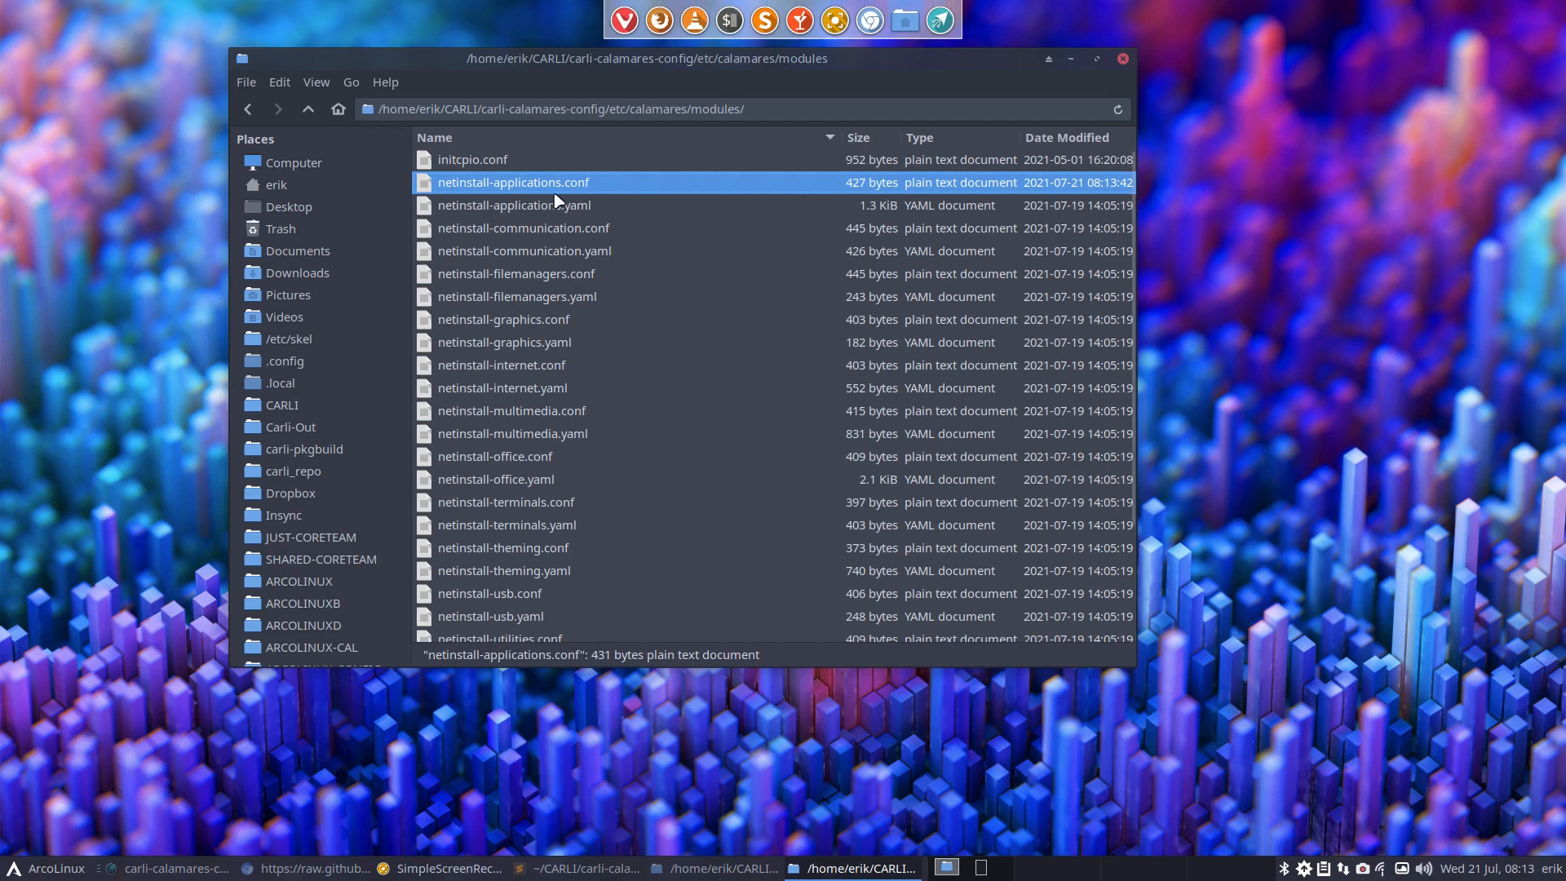
click(575, 228)
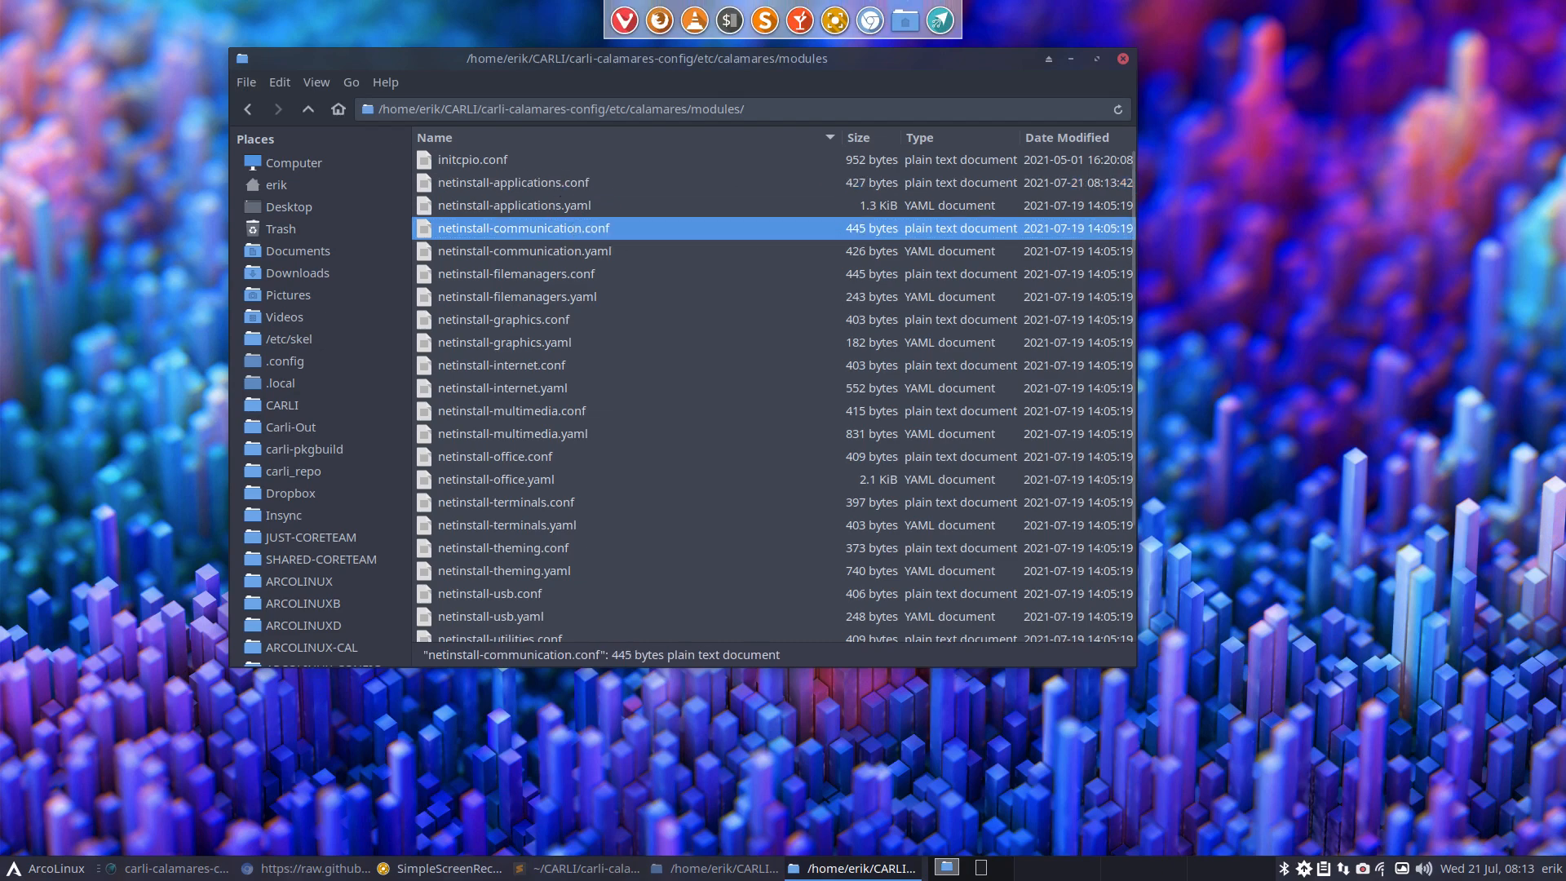
double_click(573, 226)
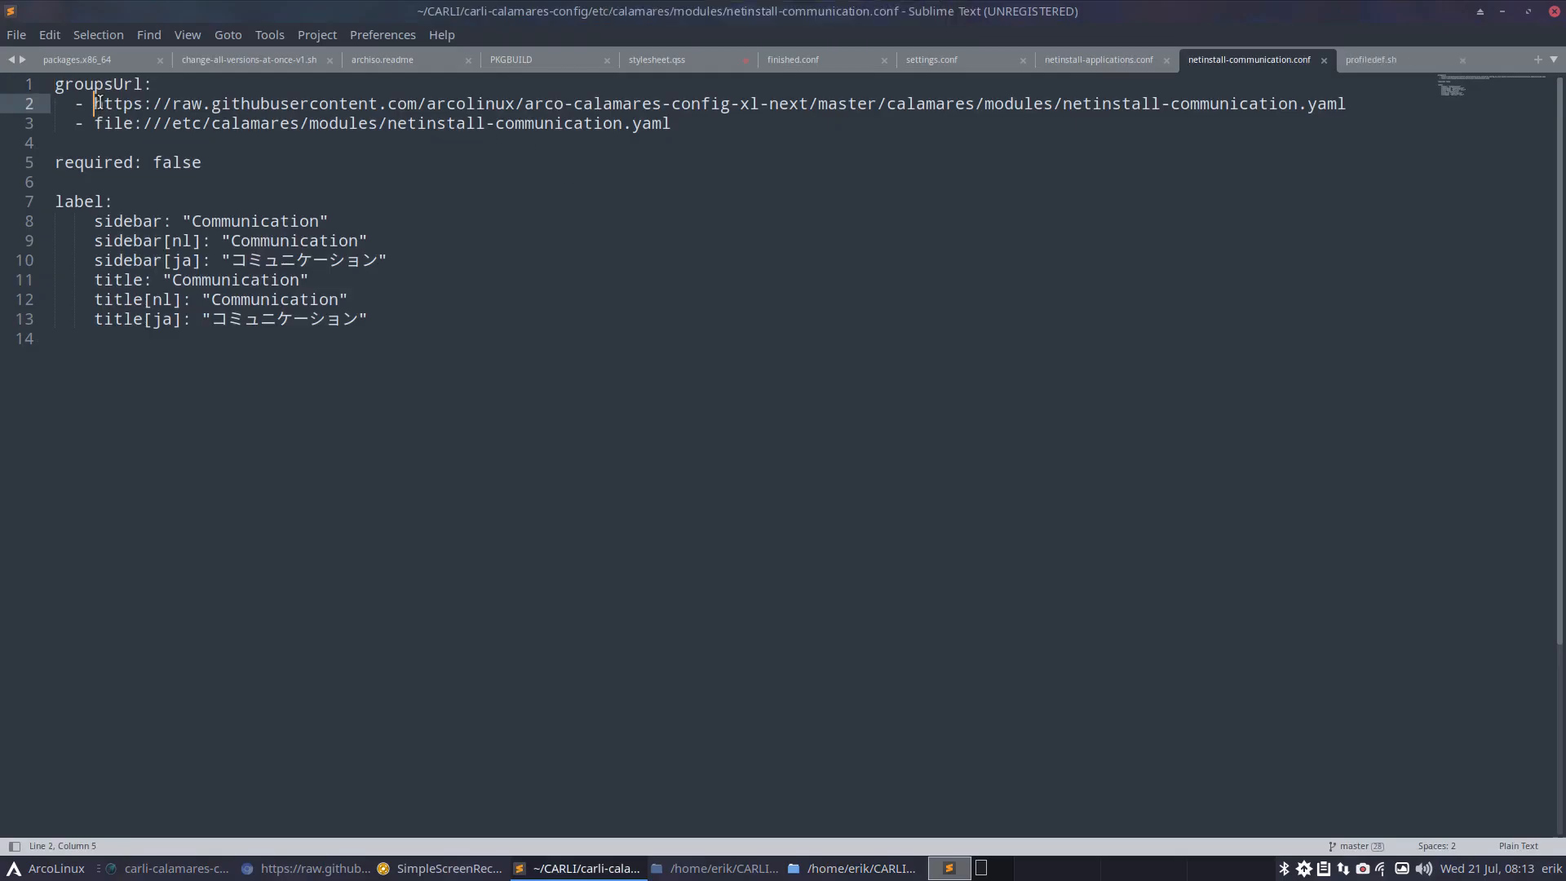
Replace the arco-calamares-config-xl-next entry in groupsUrl with the copied carli-calamares-config URL, changing software to communication, and save the file
drag(94, 103, 1346, 104)
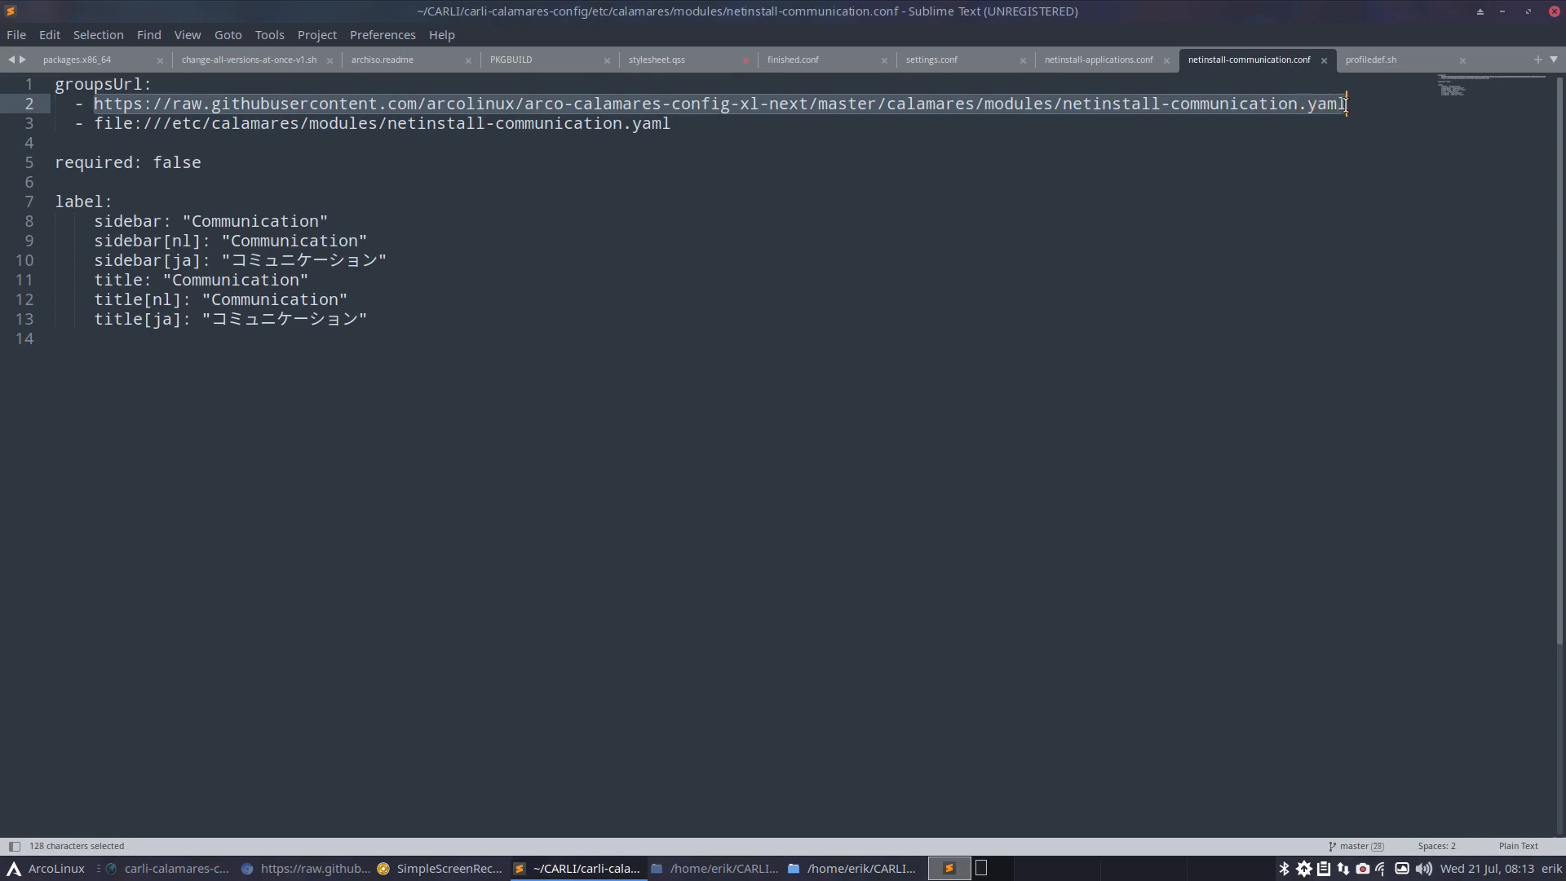
key(ctrl+v)
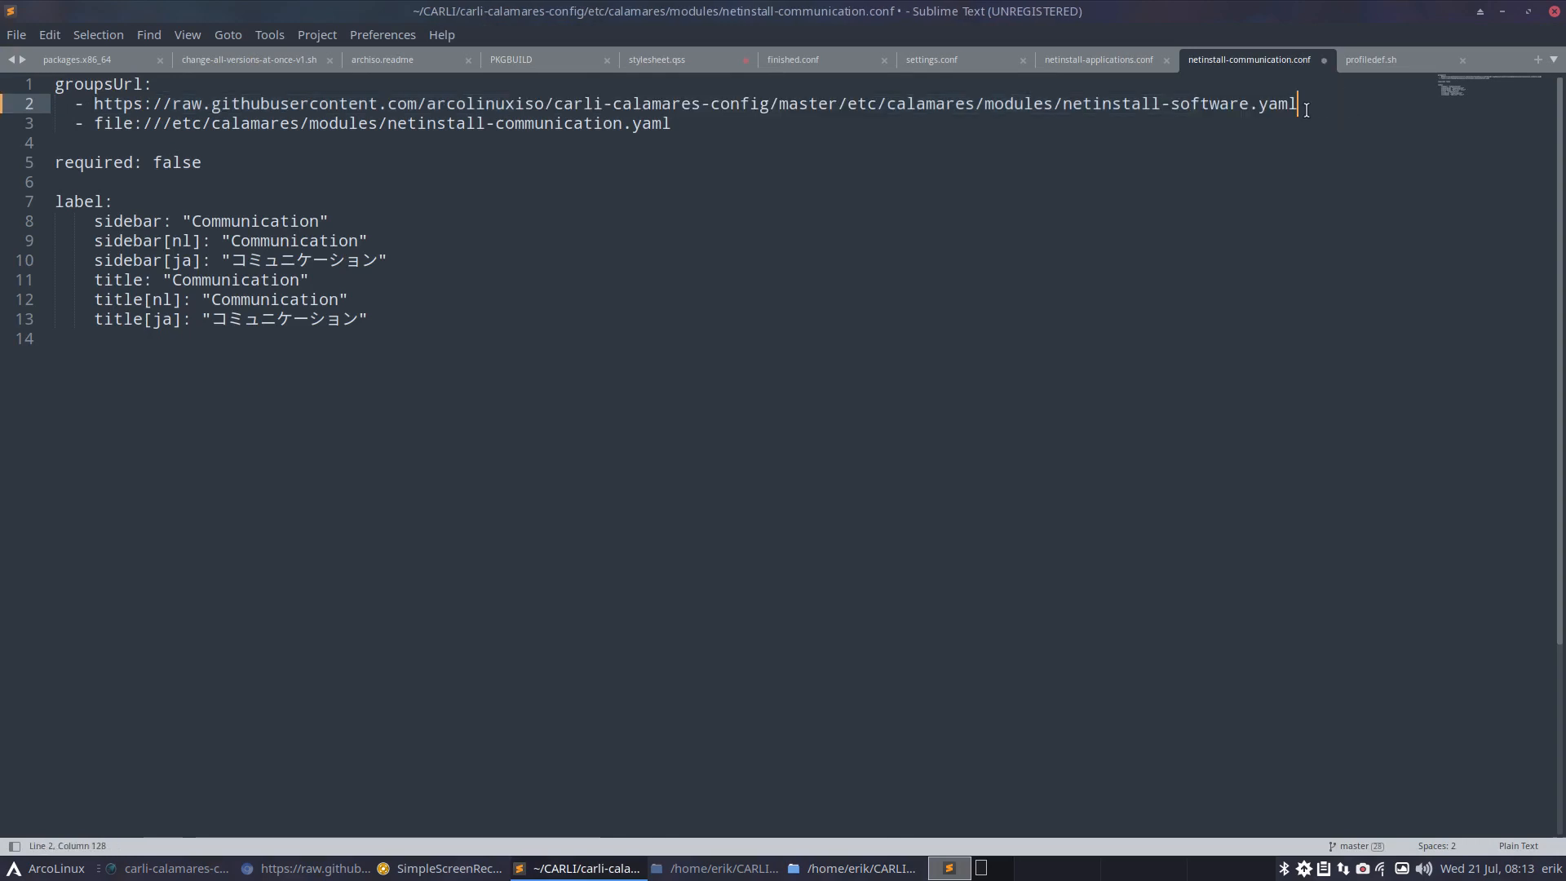
double_click(1191, 106)
key(BackSpace)
text(communi)
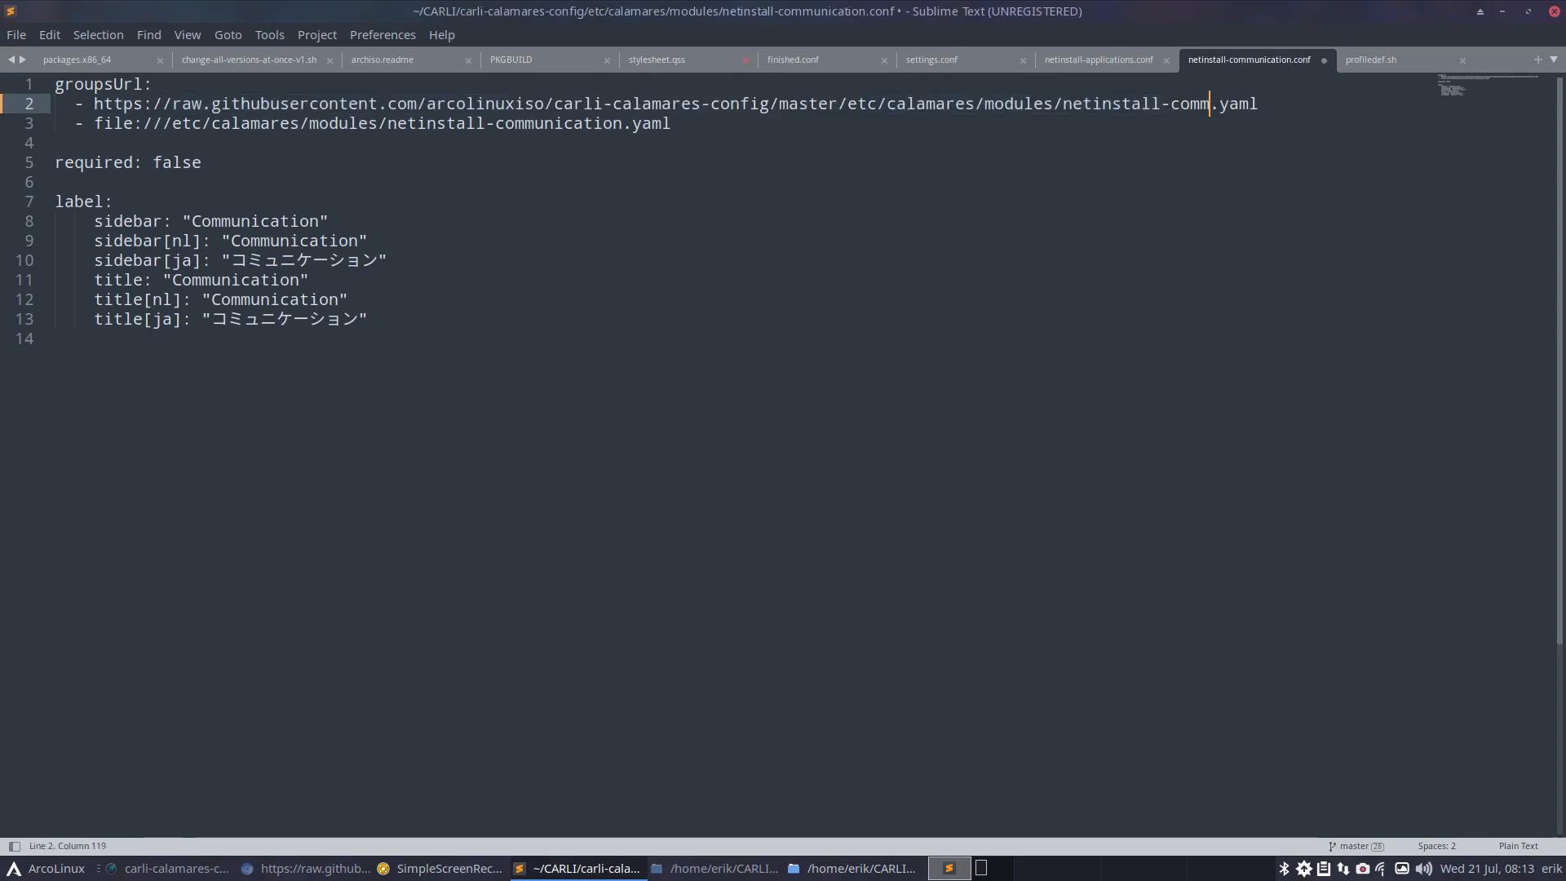
text(cation)
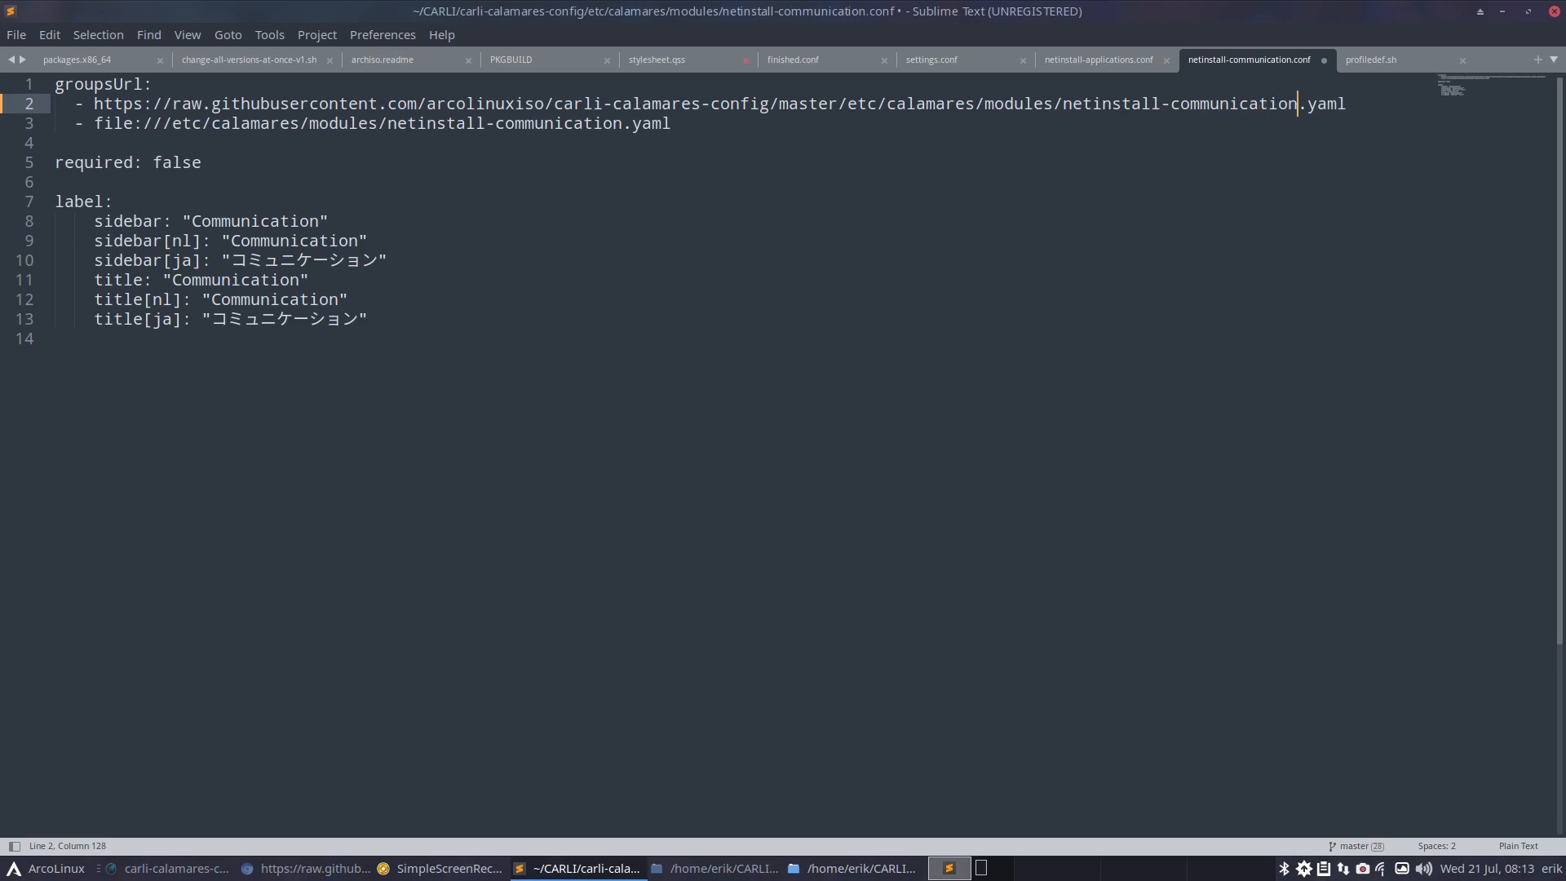
key(ctrl+s)
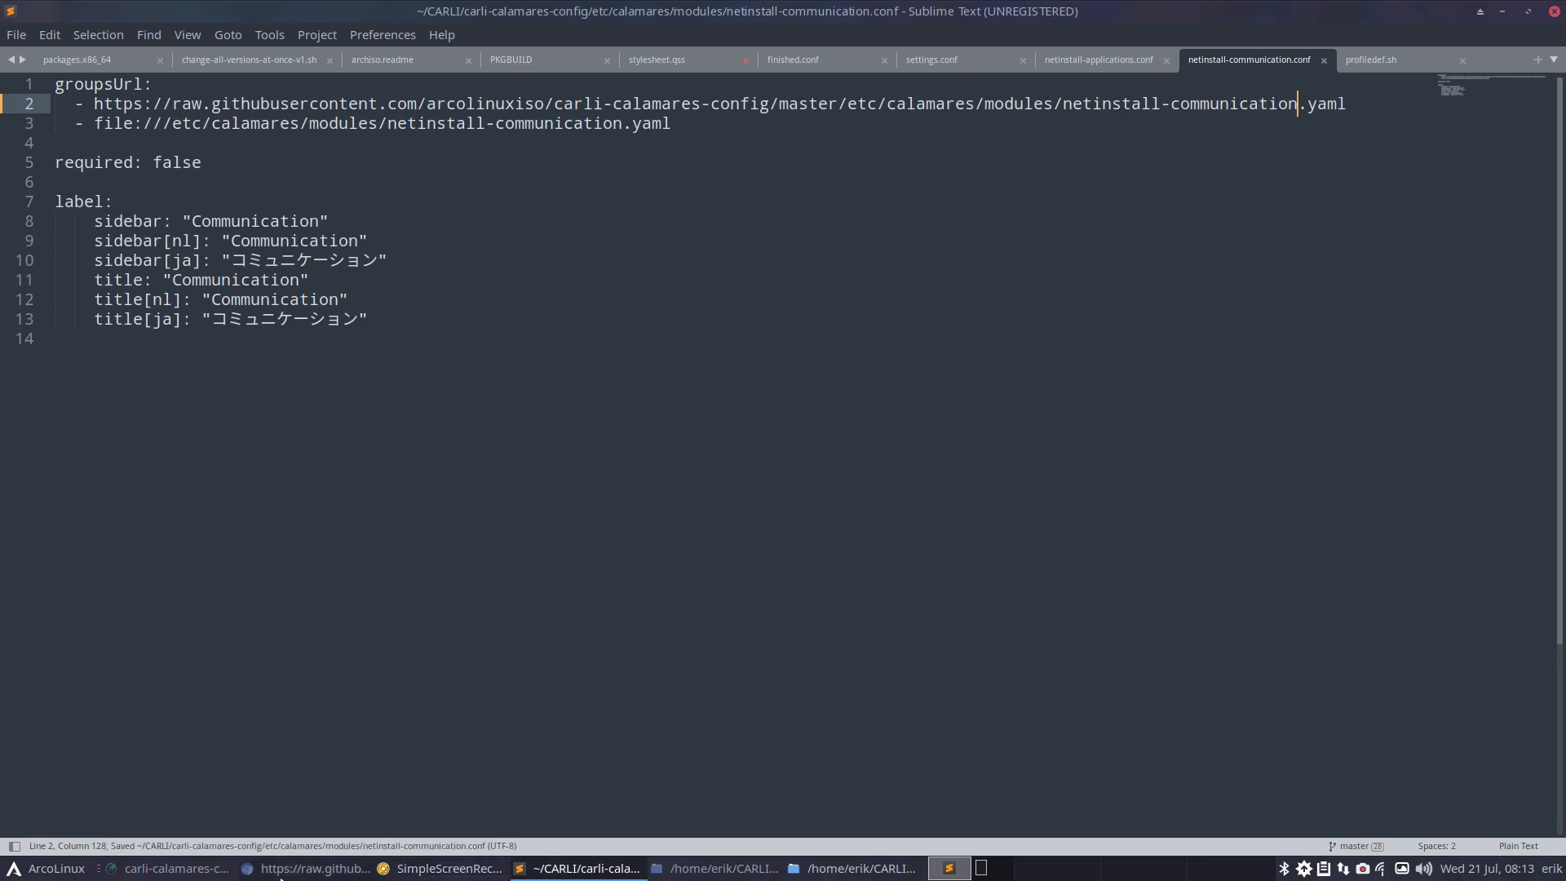
Check the raw URL of netinstall-techxero.yaml in the GitHub carli-calamares-config repository, then return to netinstall-communication.conf and save it
click(282, 874)
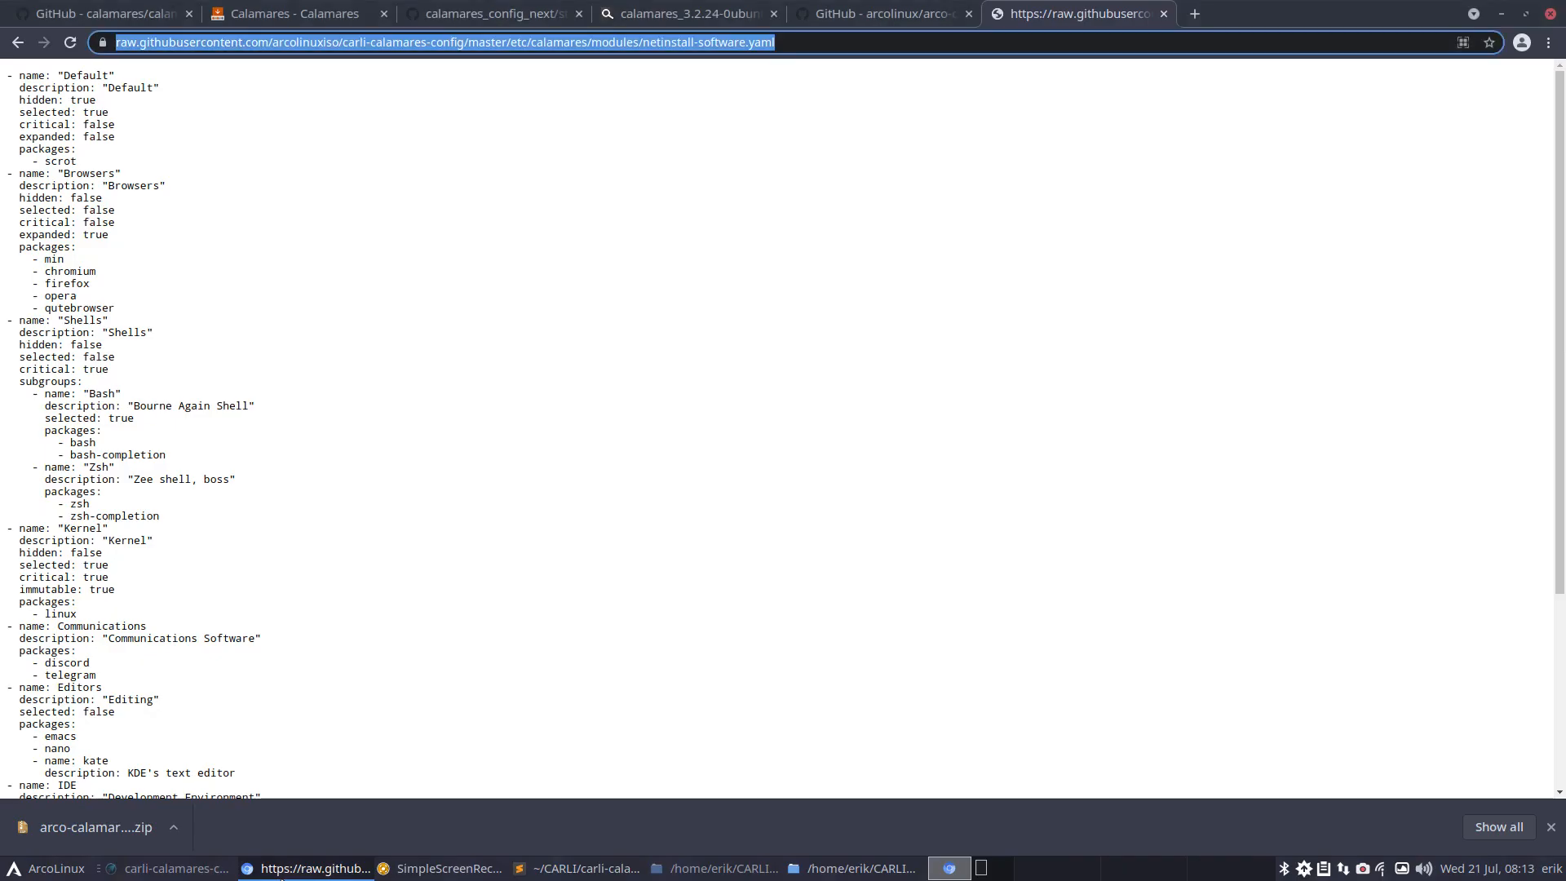
click(18, 47)
click(16, 49)
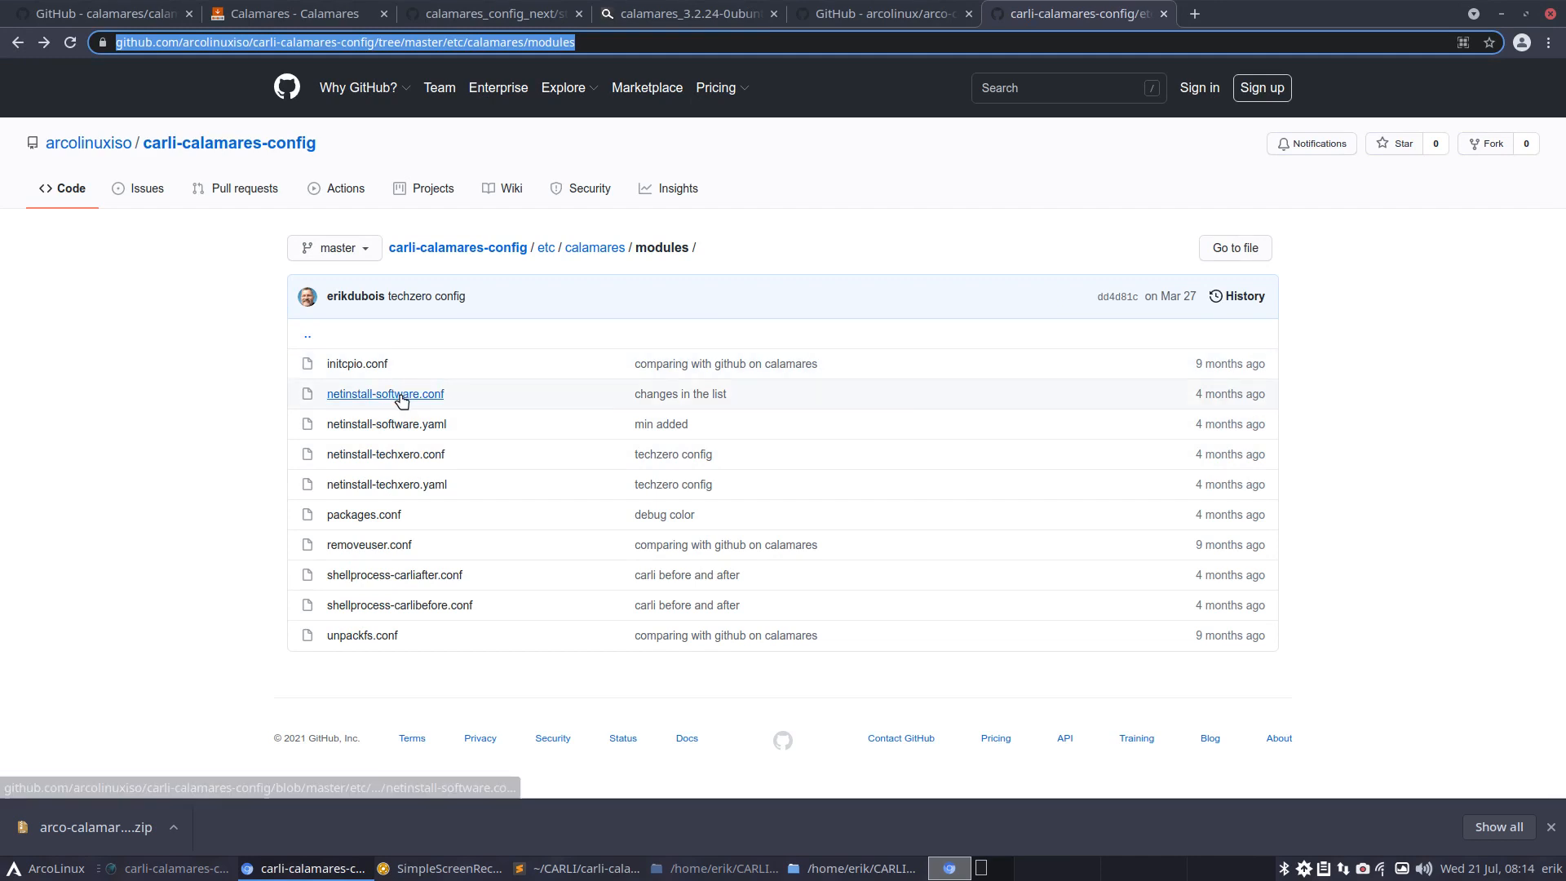
click(431, 486)
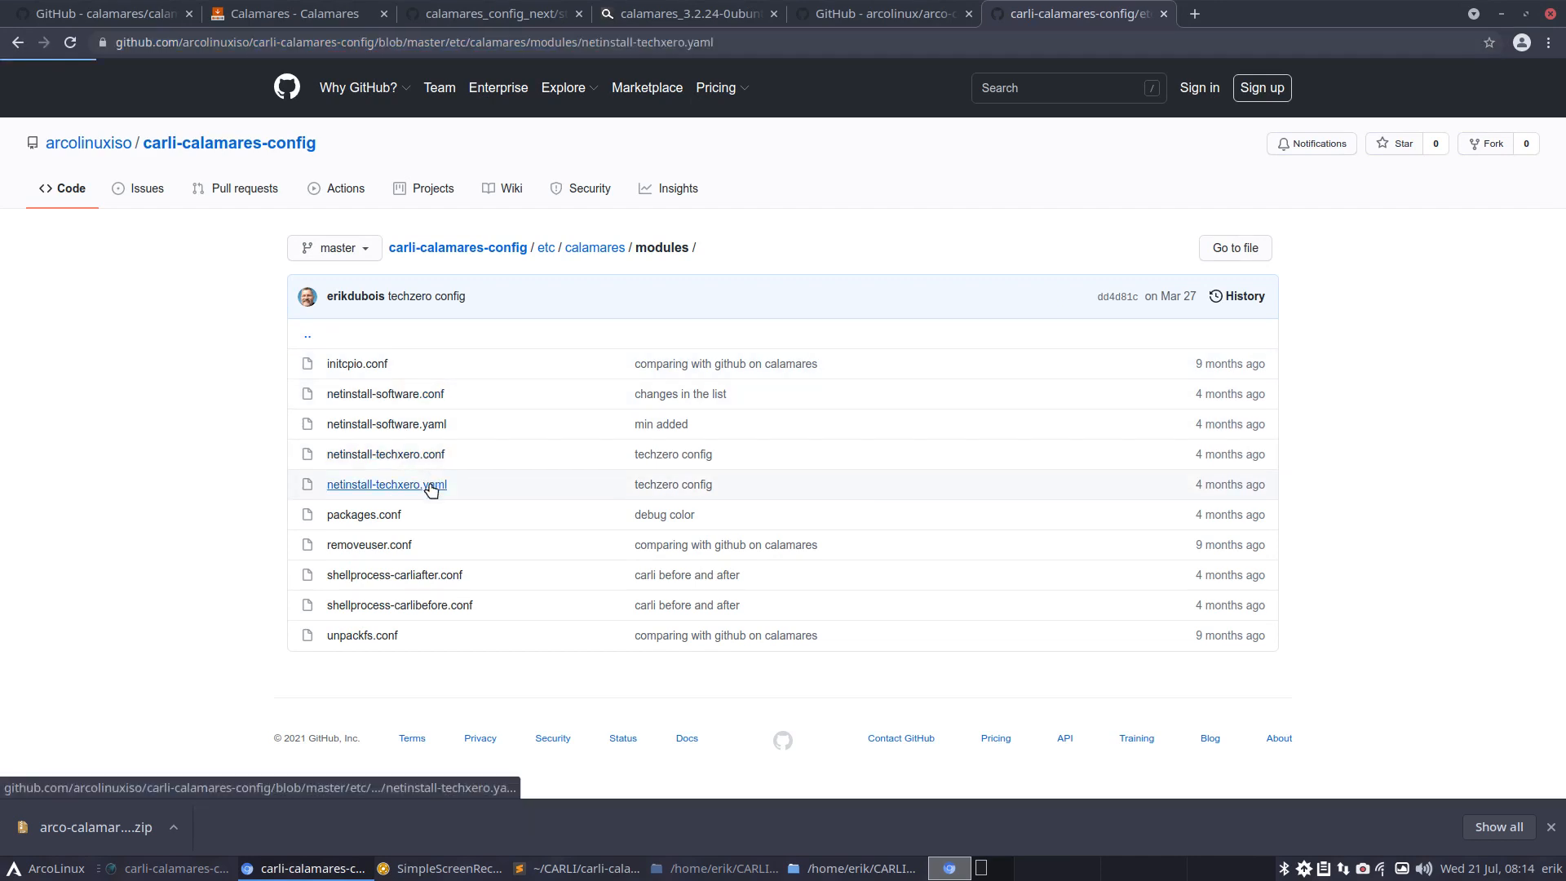
click(1144, 403)
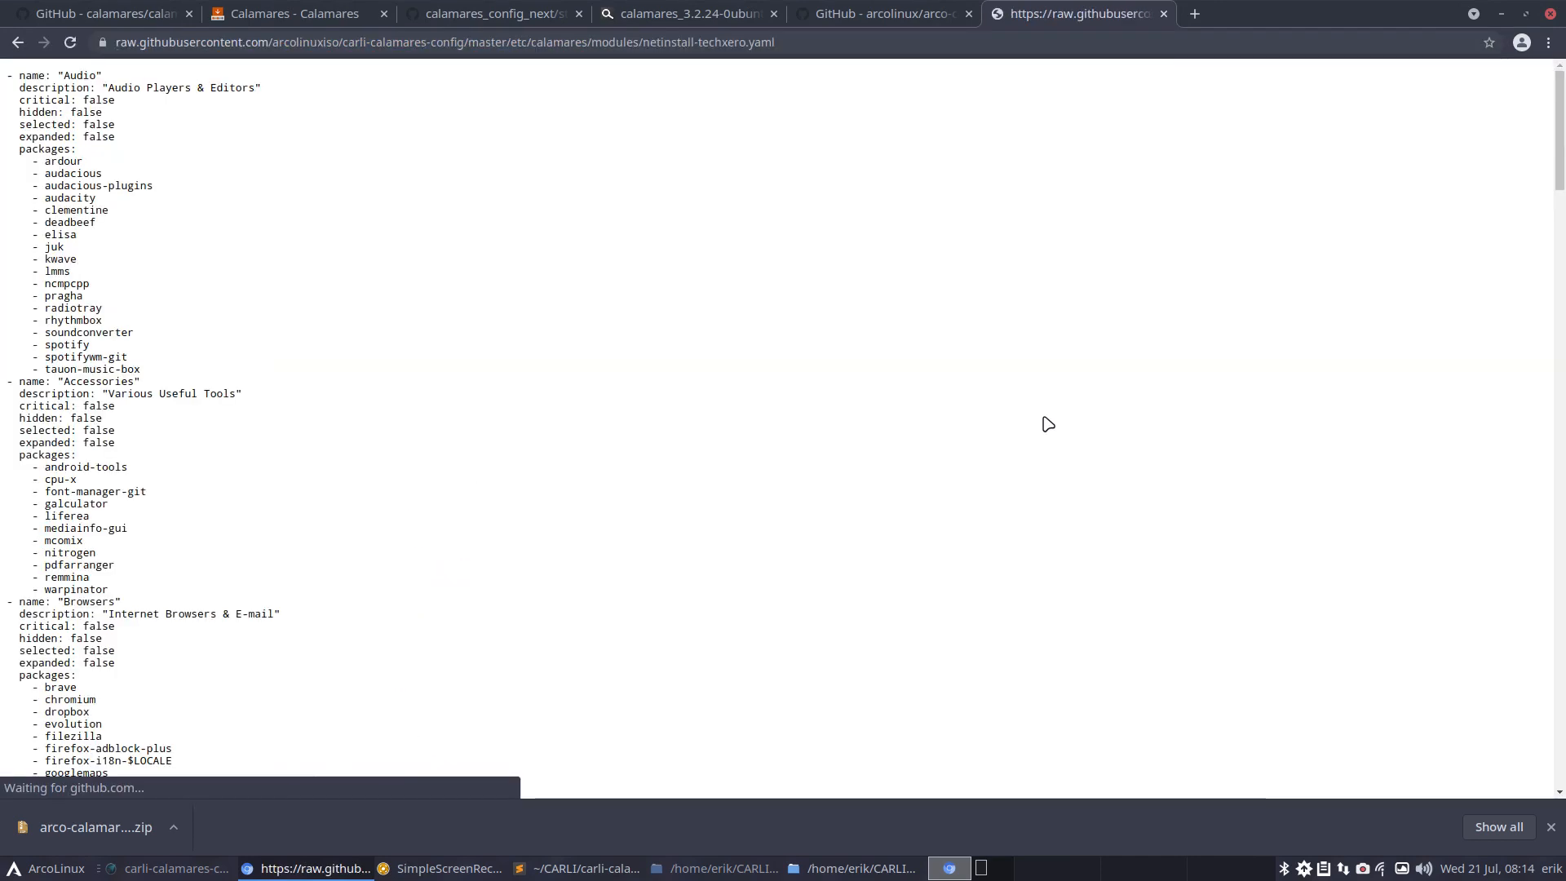
drag(361, 39, 717, 41)
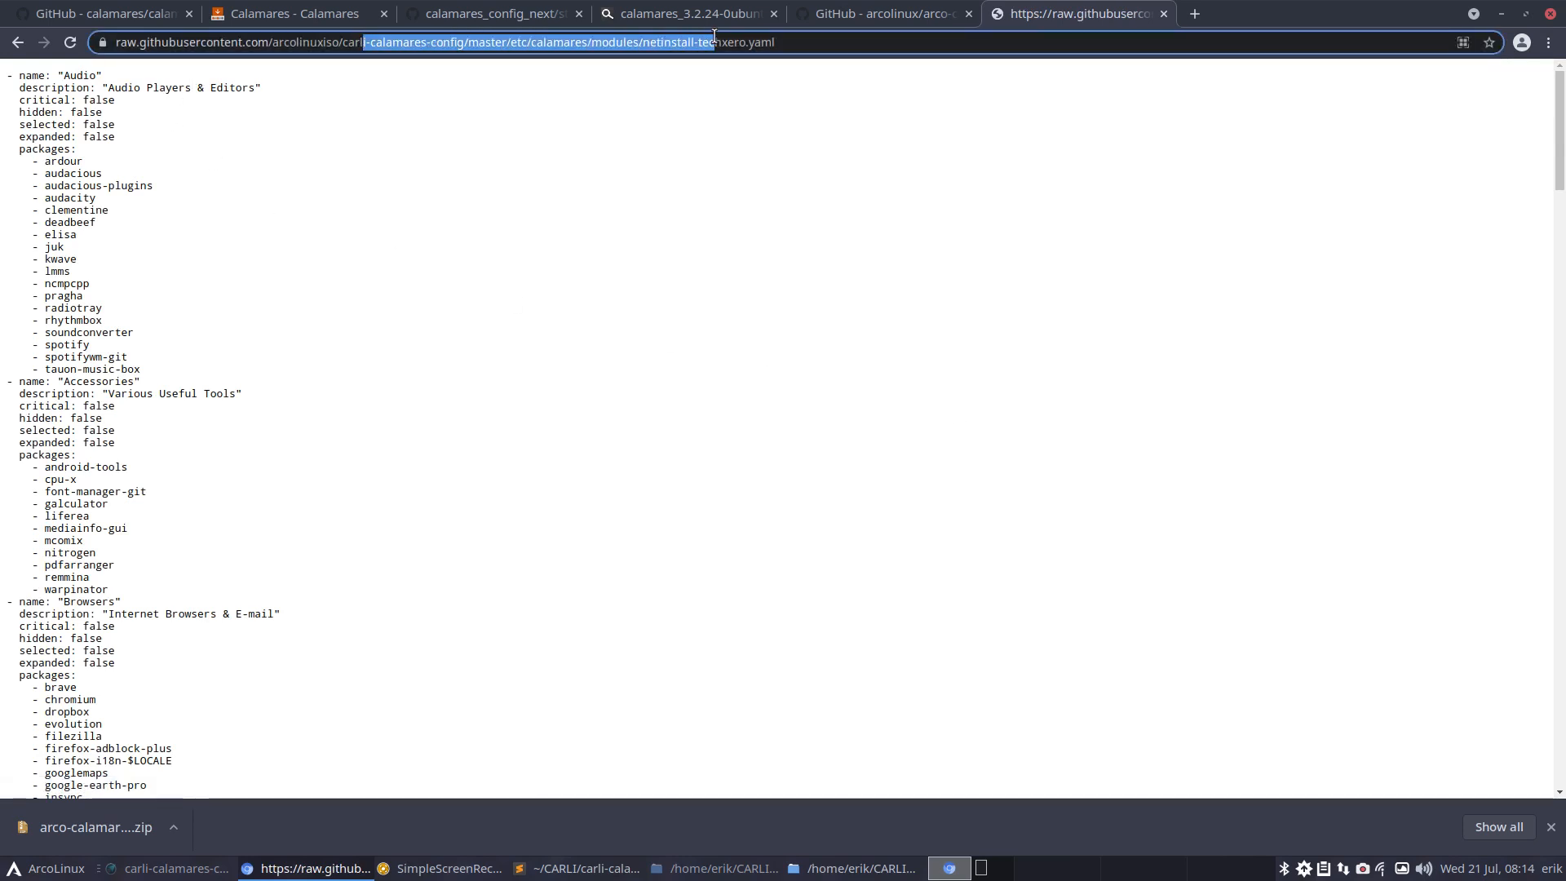
double_click(758, 42)
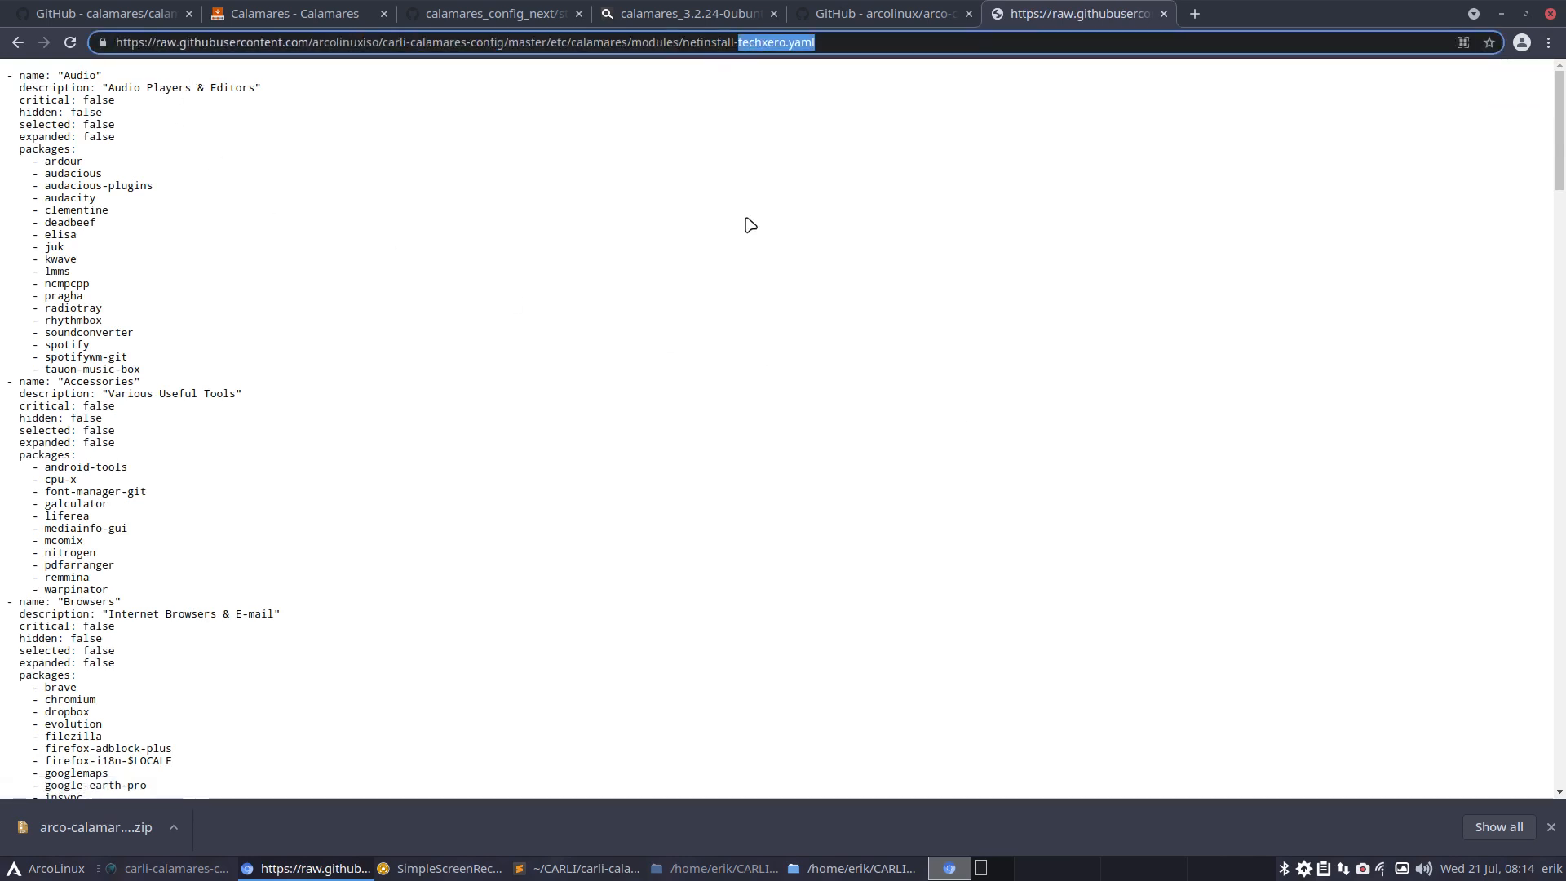
click(1502, 13)
click(1215, 315)
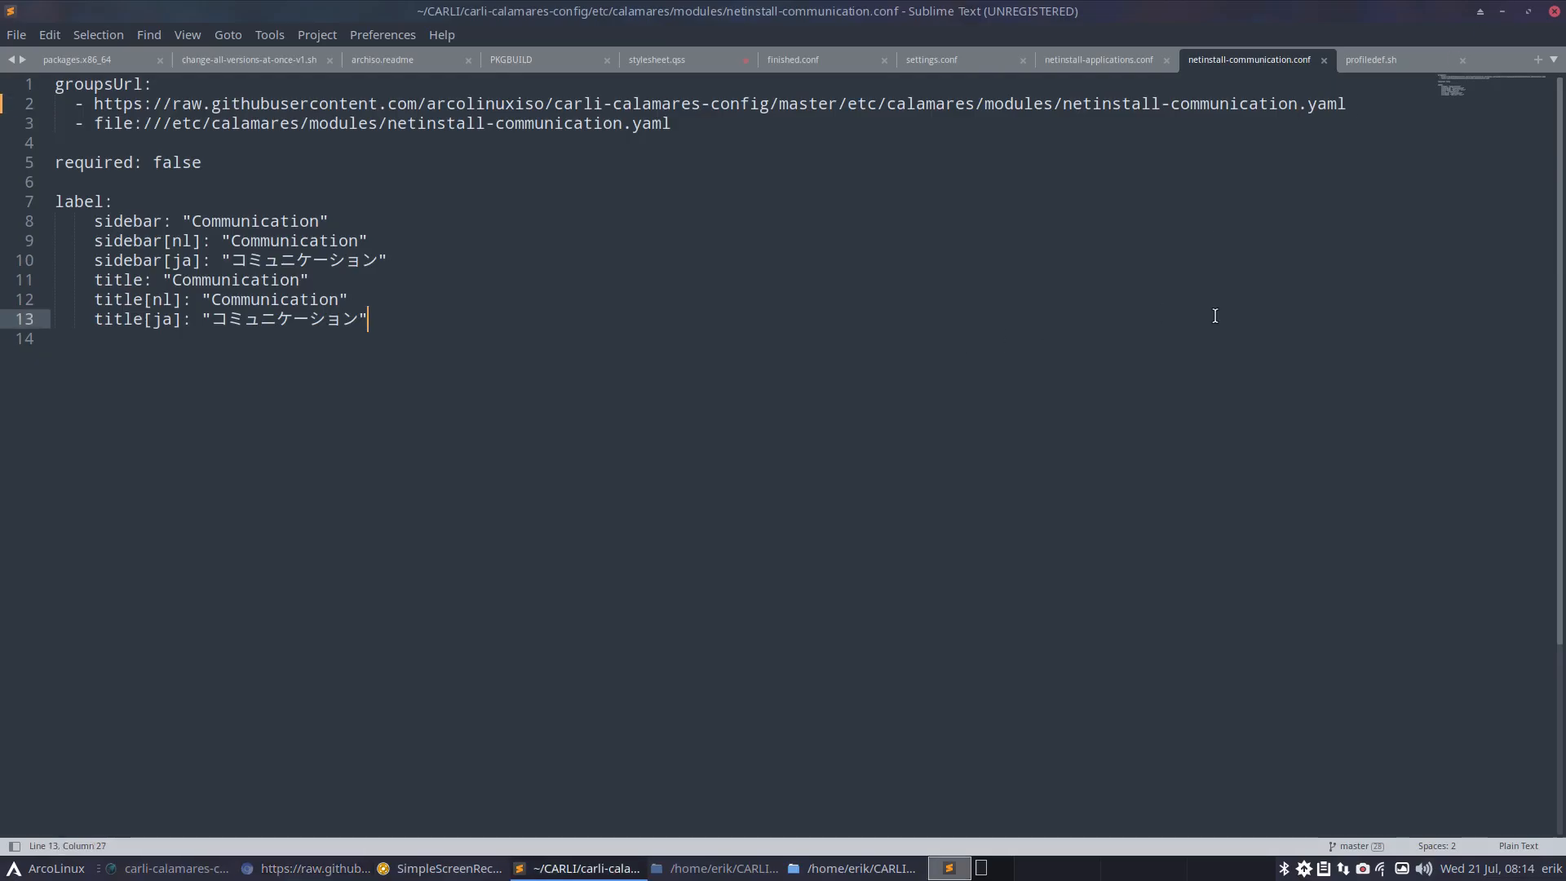
key(ctrl+s)
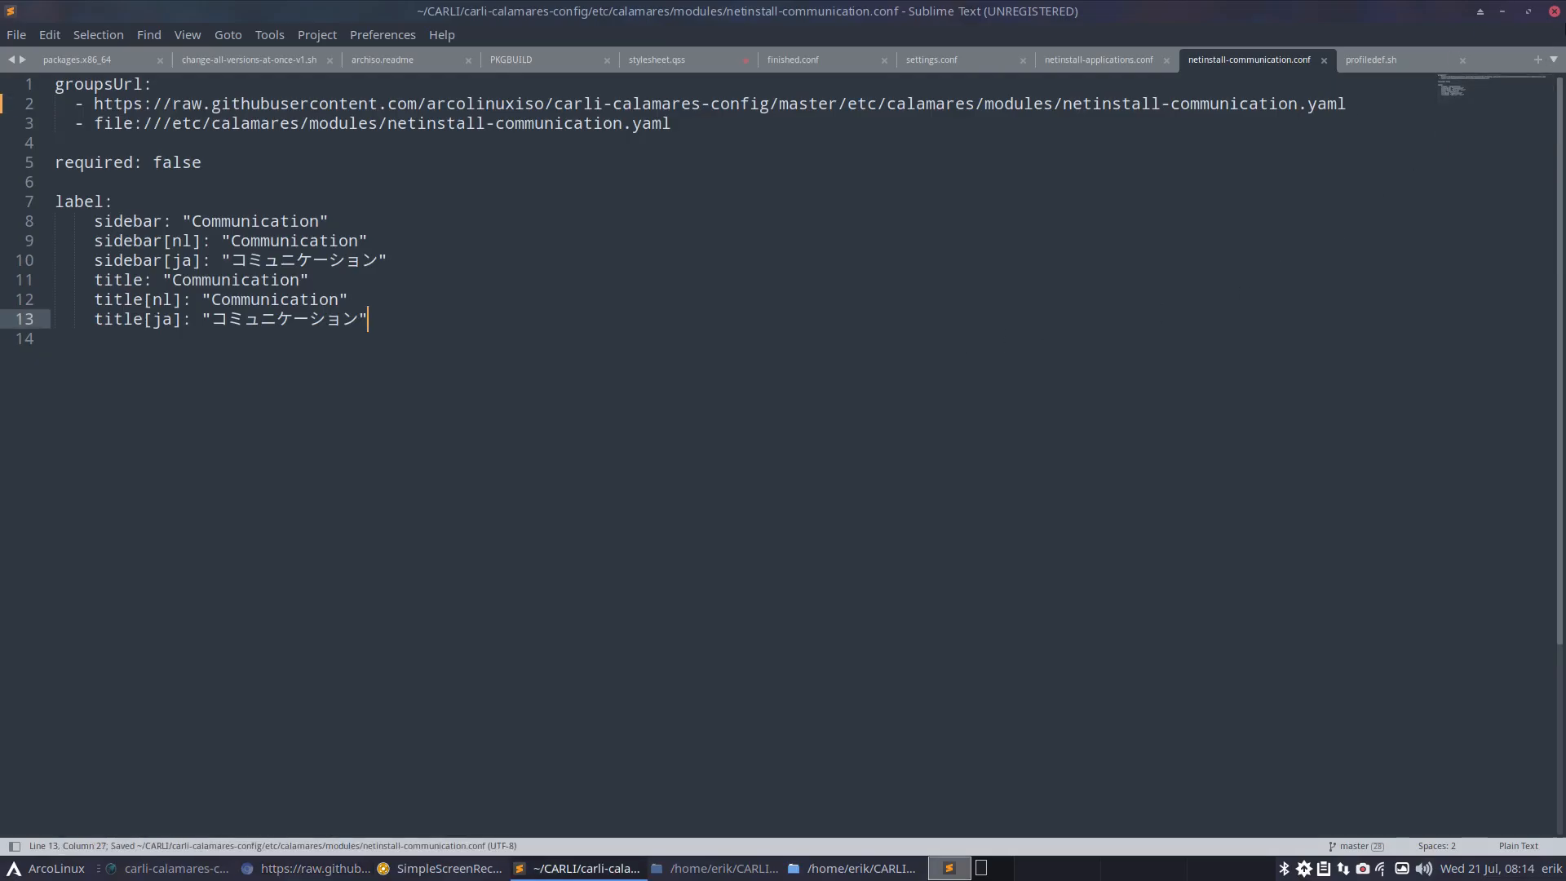
Open netinstall-filemanagers.conf, paste the carli-calamares-config URL over the arco-calamares-config-xl-next one, and remove the leftover old text behind it
click(1555, 13)
double_click(615, 265)
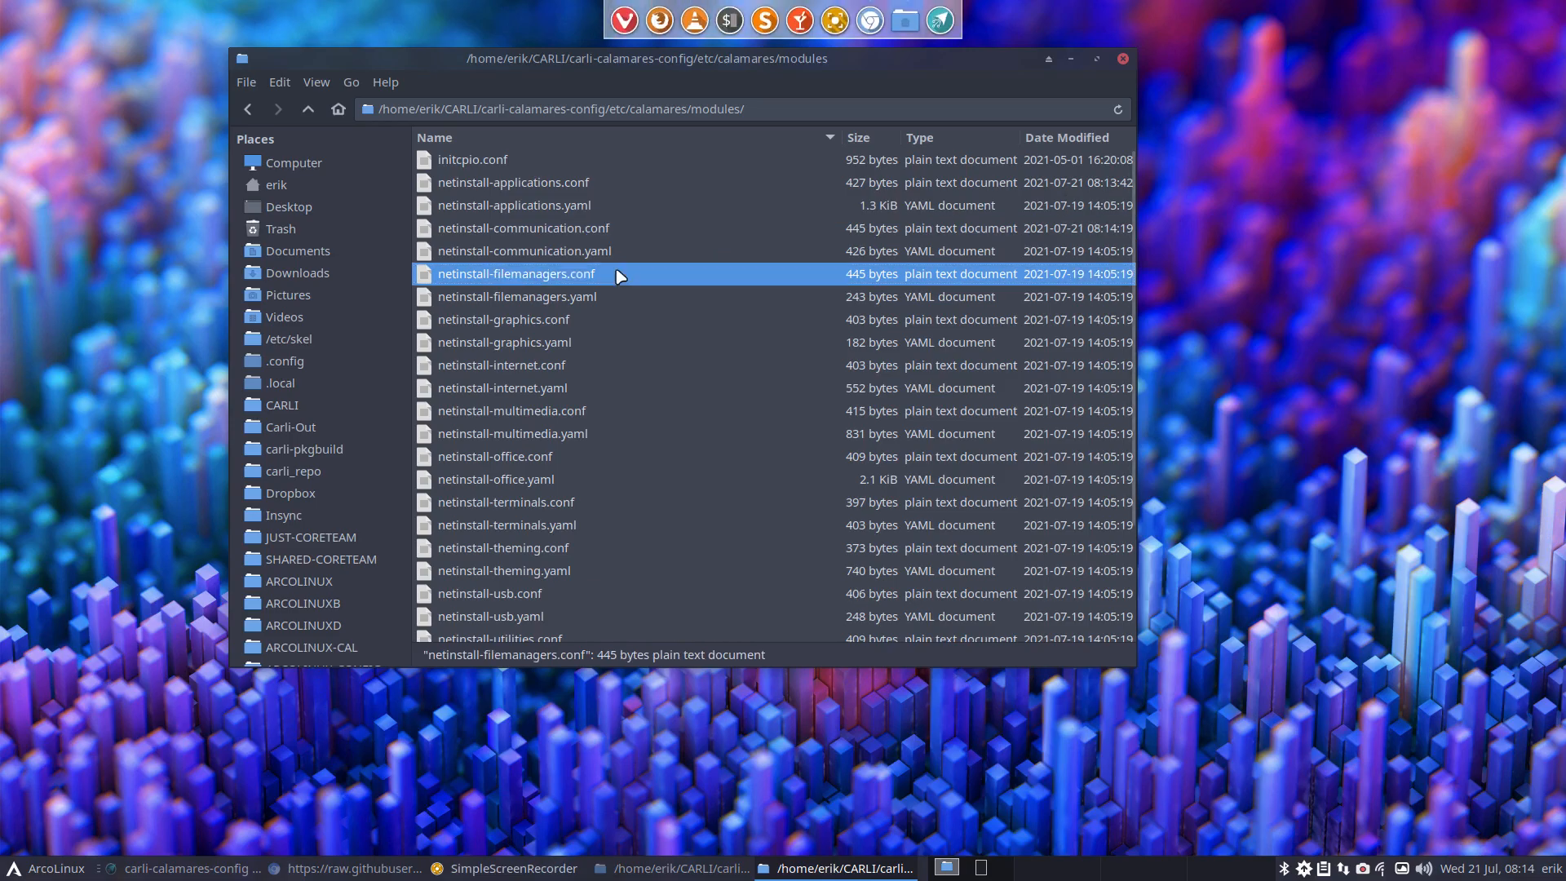
drag(93, 104, 1161, 103)
key(ctrl+v)
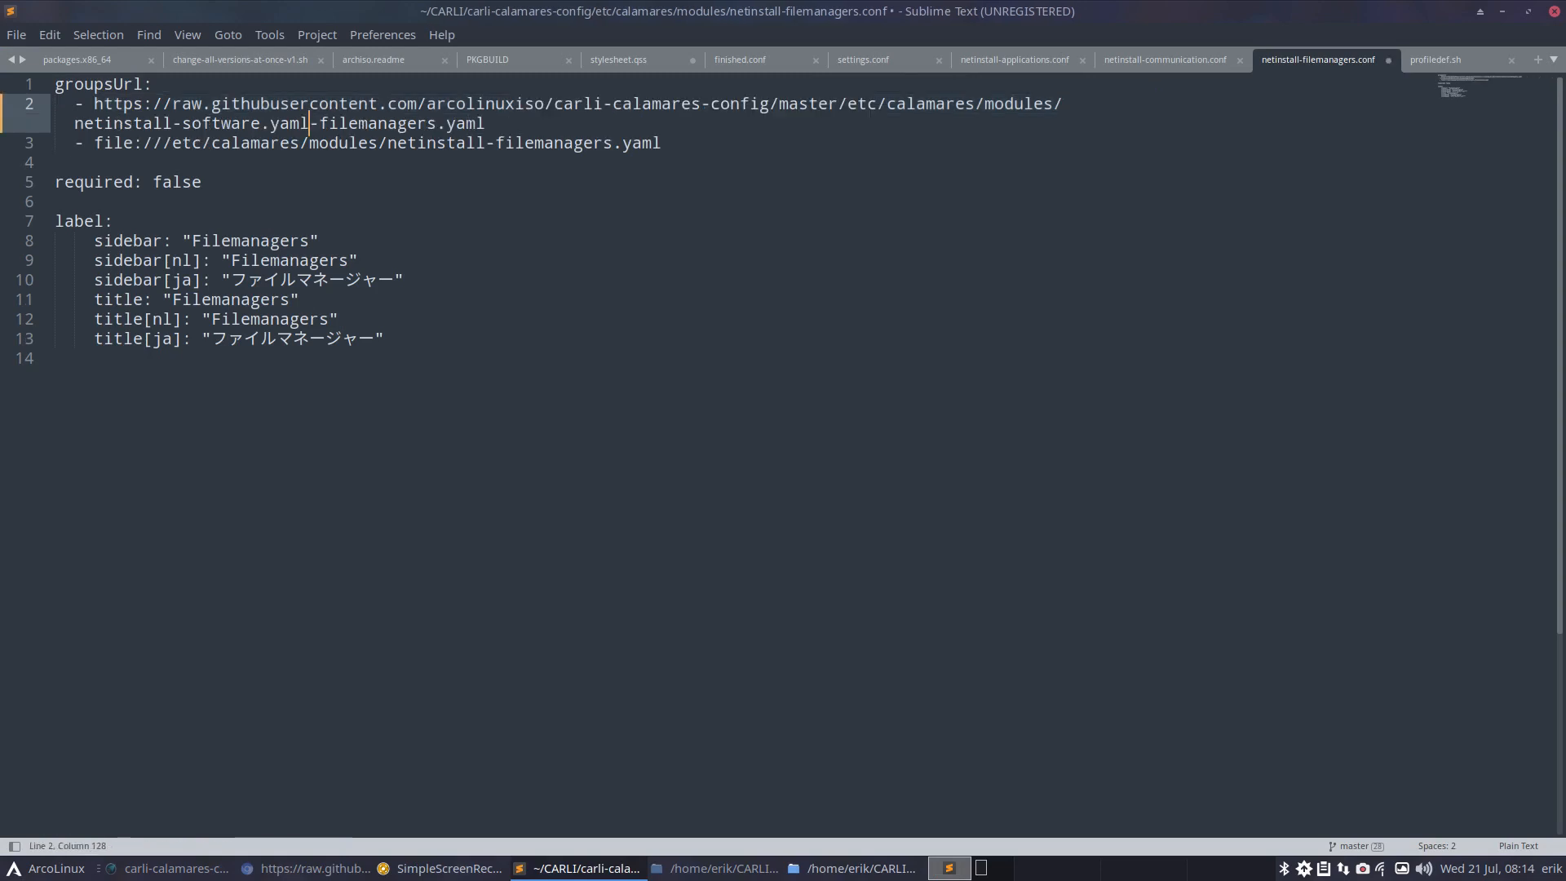
key(Delete)
key(Delete)
key(Delete)
key(Delete)
key(Delete)
key(Delete)
key(Delete)
key(Delete)
key(Delete)
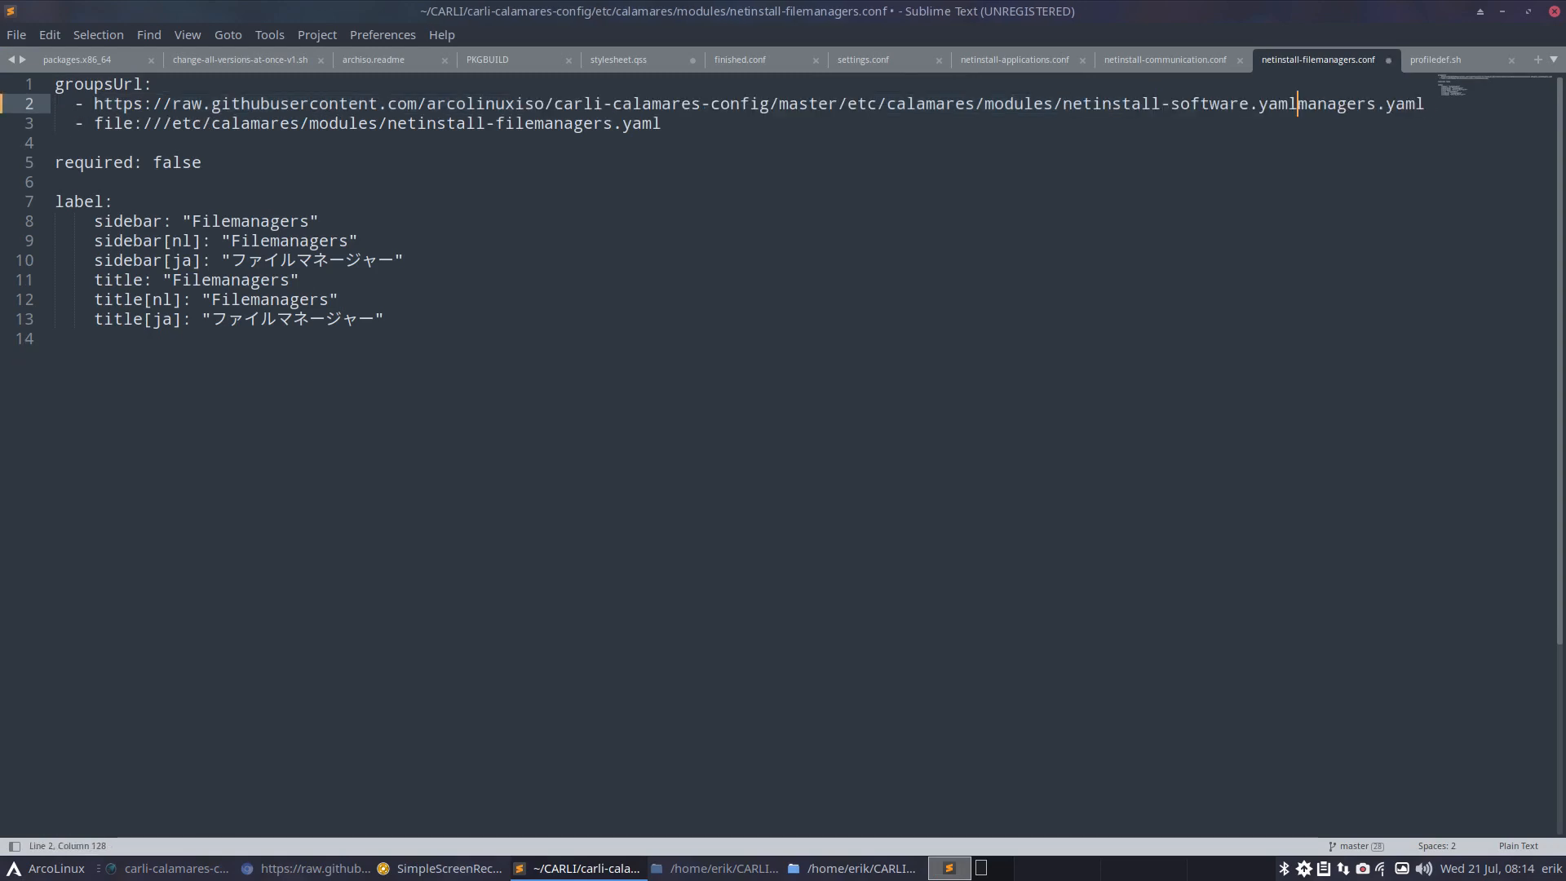
key(Delete)
key(Delete)
key(Delete)
key(Delete)
key(Delete)
key(Delete)
key(Delete)
key(Delete)
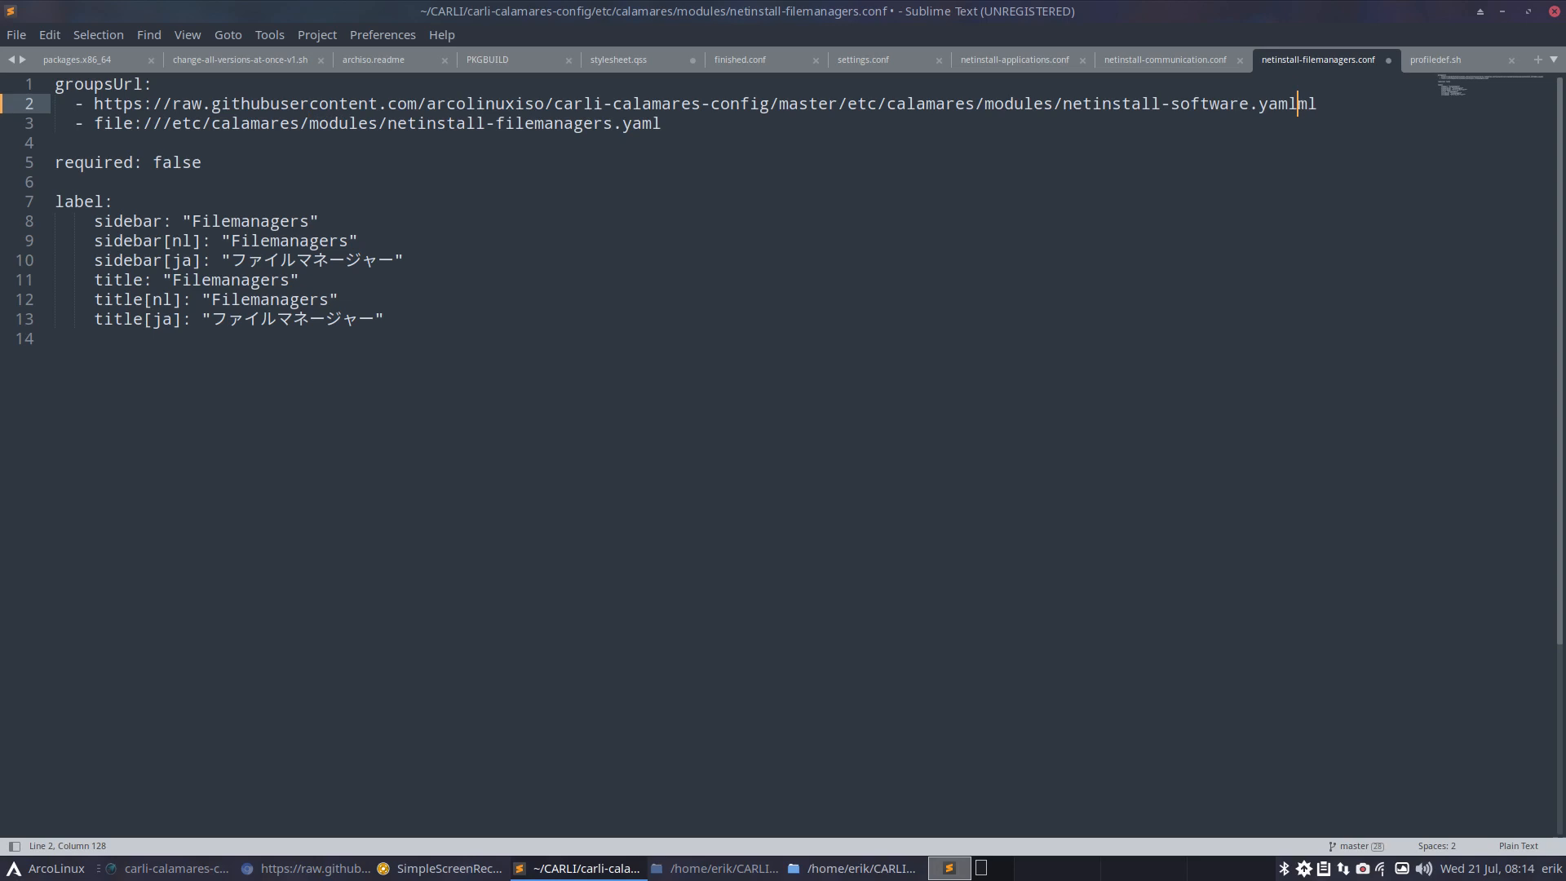
Change the file name at the end of the pasted URL to netinstall-filemanagers.yaml and save netinstall-filemanagers.conf
key(BackSpace)
key(BackSpace)
key(BackSpace)
key(BackSpace)
key(BackSpace)
key(BackSpace)
key(BackSpace)
key(BackSpace)
text(file-maanger)
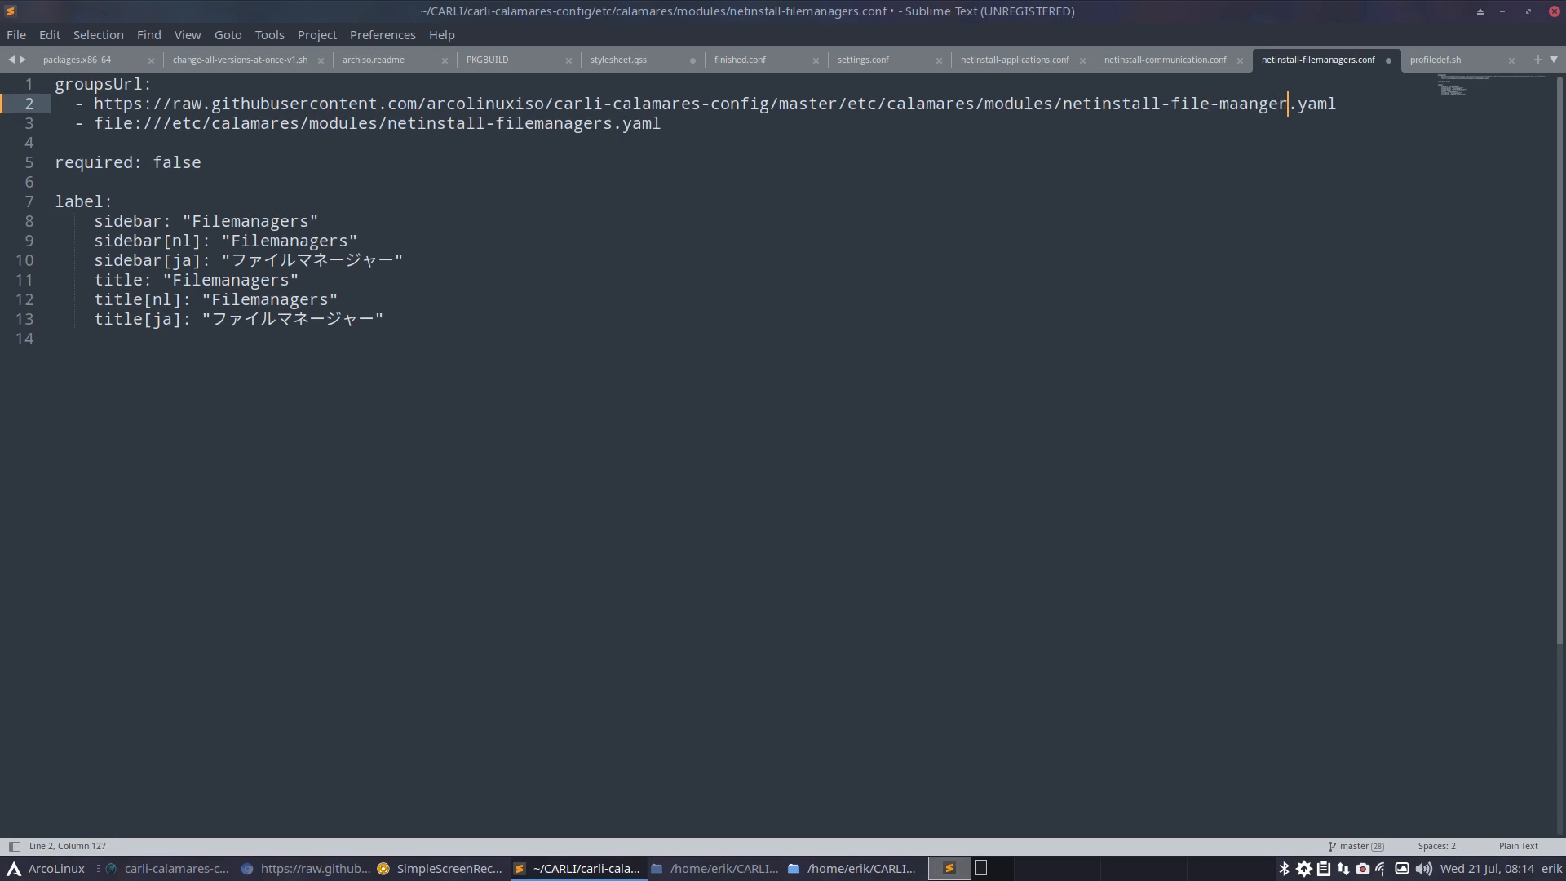
key(BackSpace)
key(BackSpace)
key(BackSpace)
key(BackSpace)
key(BackSpace)
text(nagers)
key(ctrl+s)
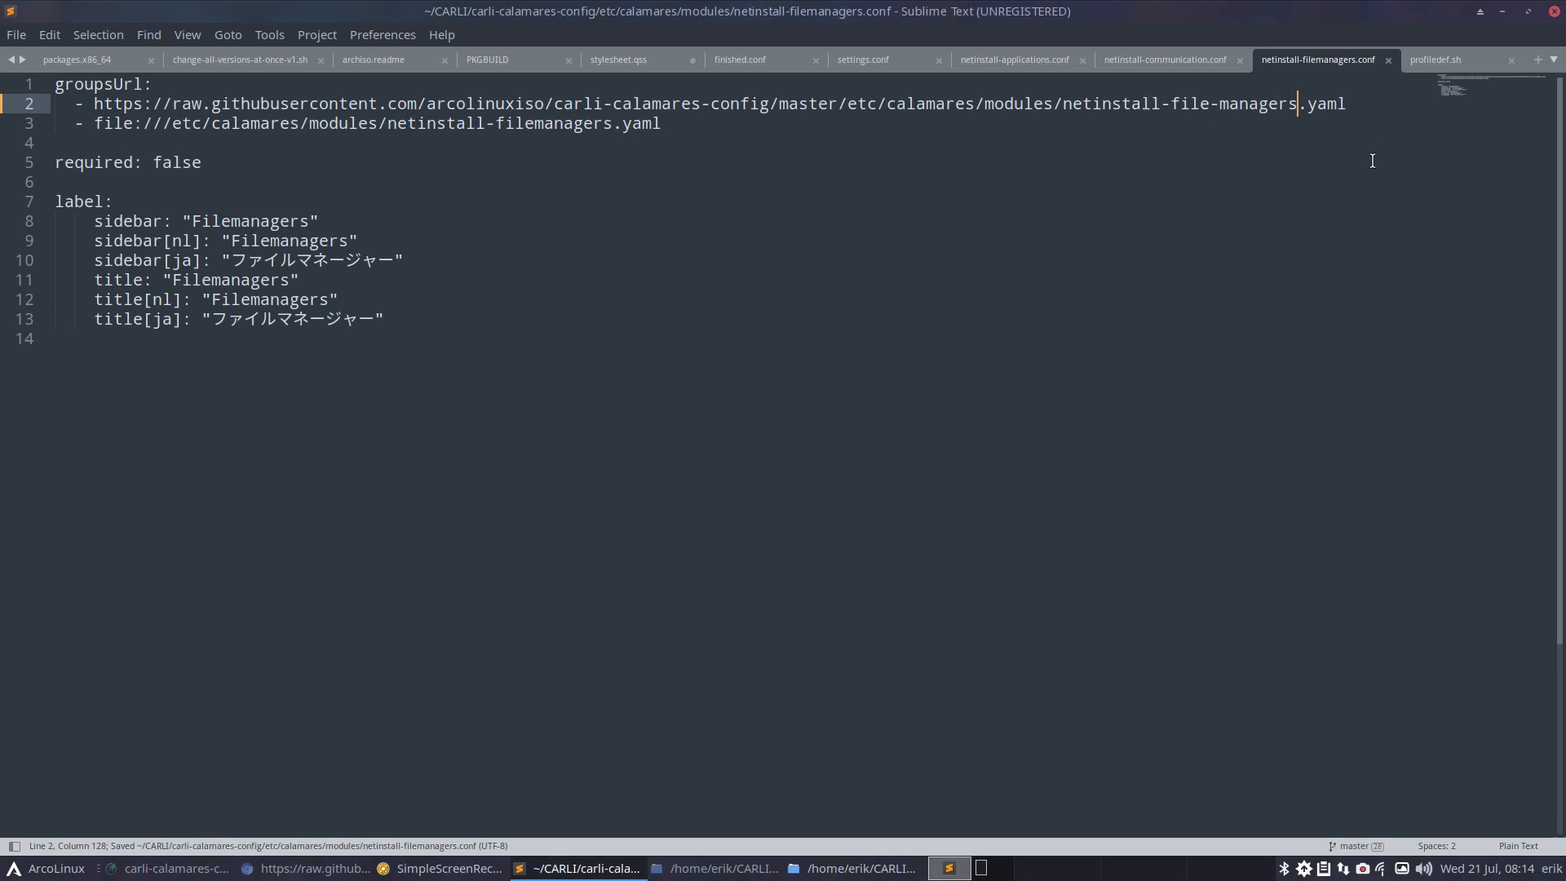
click(1215, 106)
key(BackSpace)
Open netinstall-graphics.conf from the modules folder and replace its arco-calamares-config-xl-next URL with the copied carli-calamares-config URL
click(1554, 12)
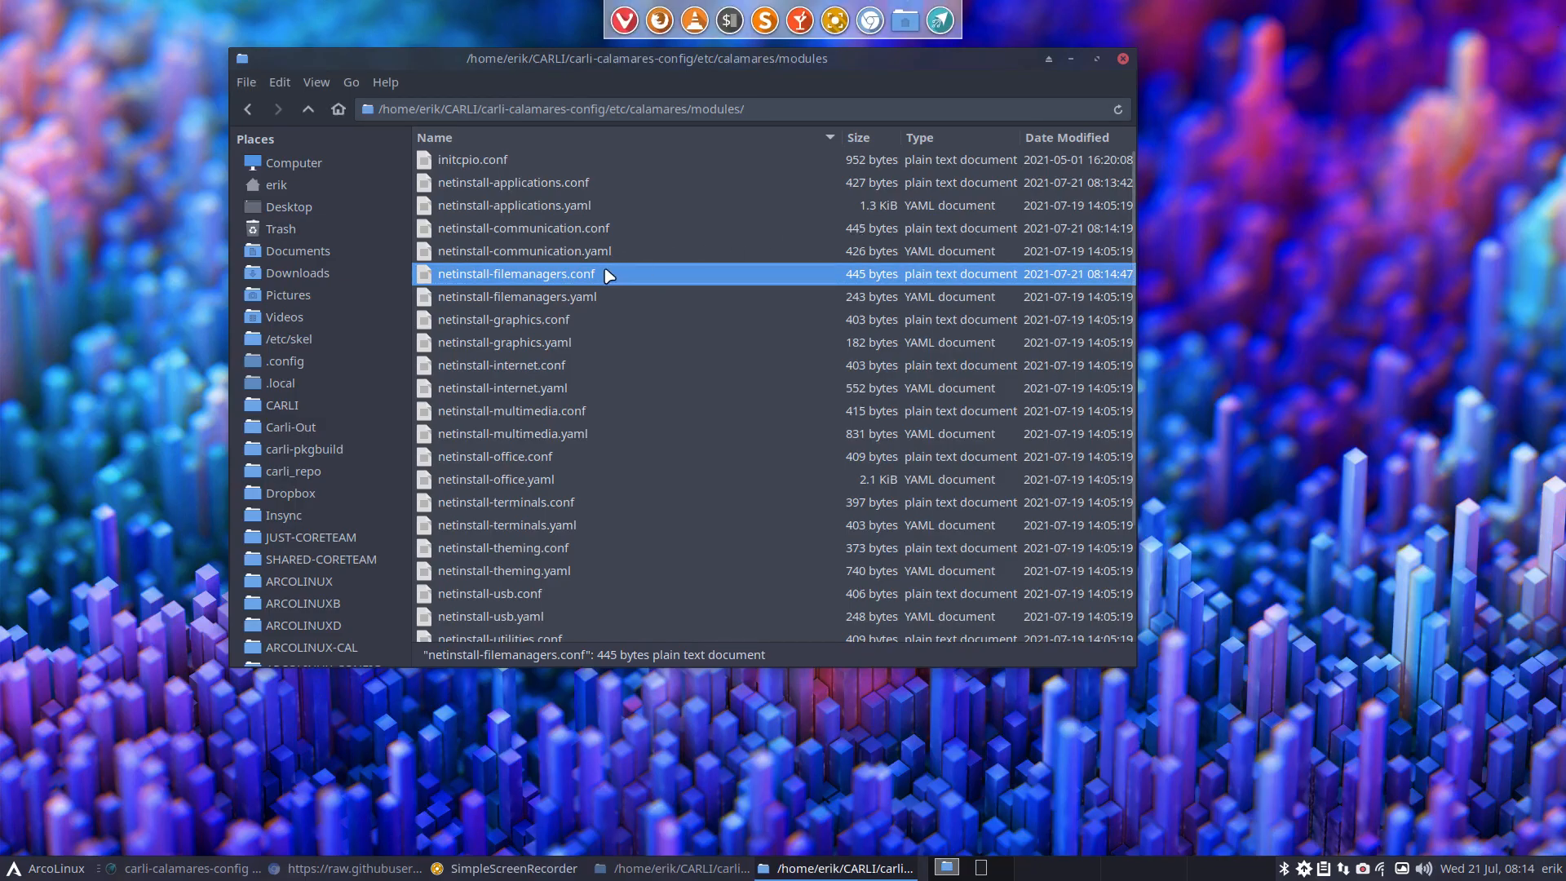
click(569, 321)
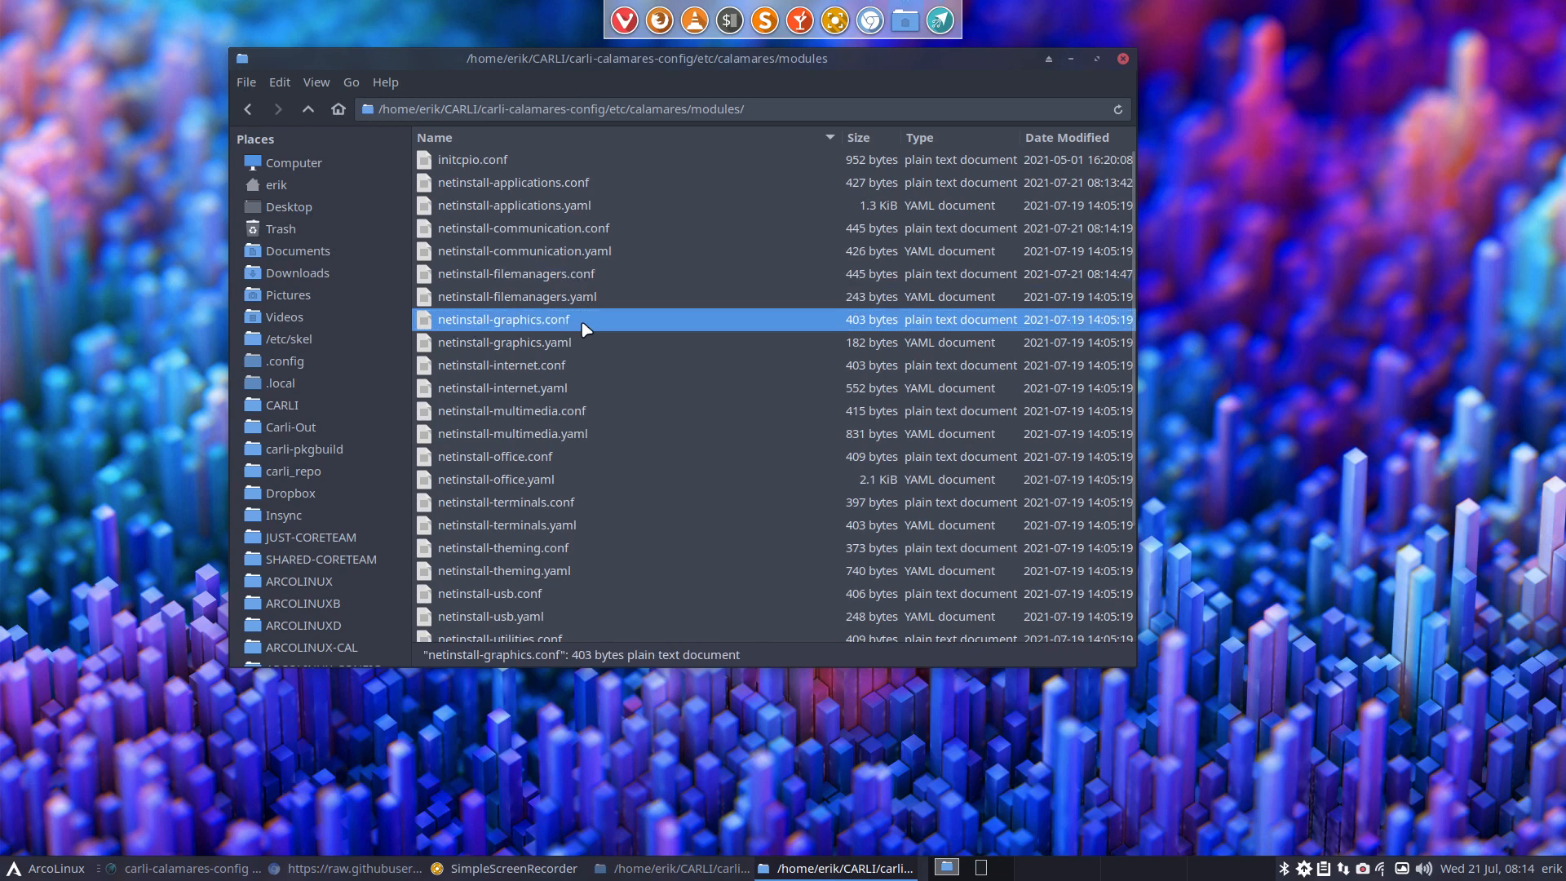
double_click(568, 321)
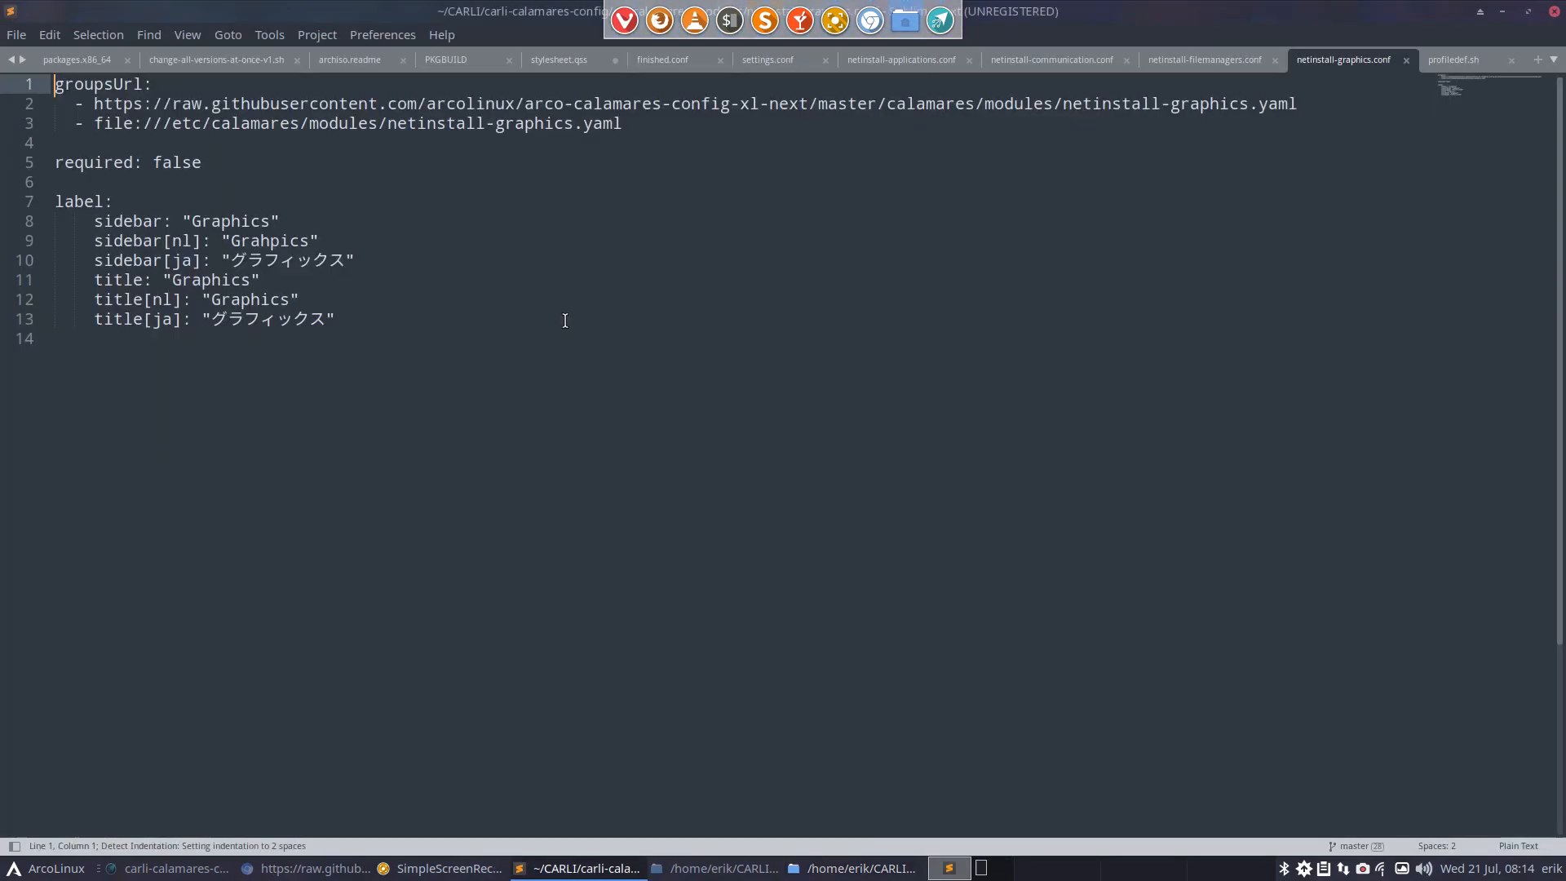
drag(1301, 101, 88, 107)
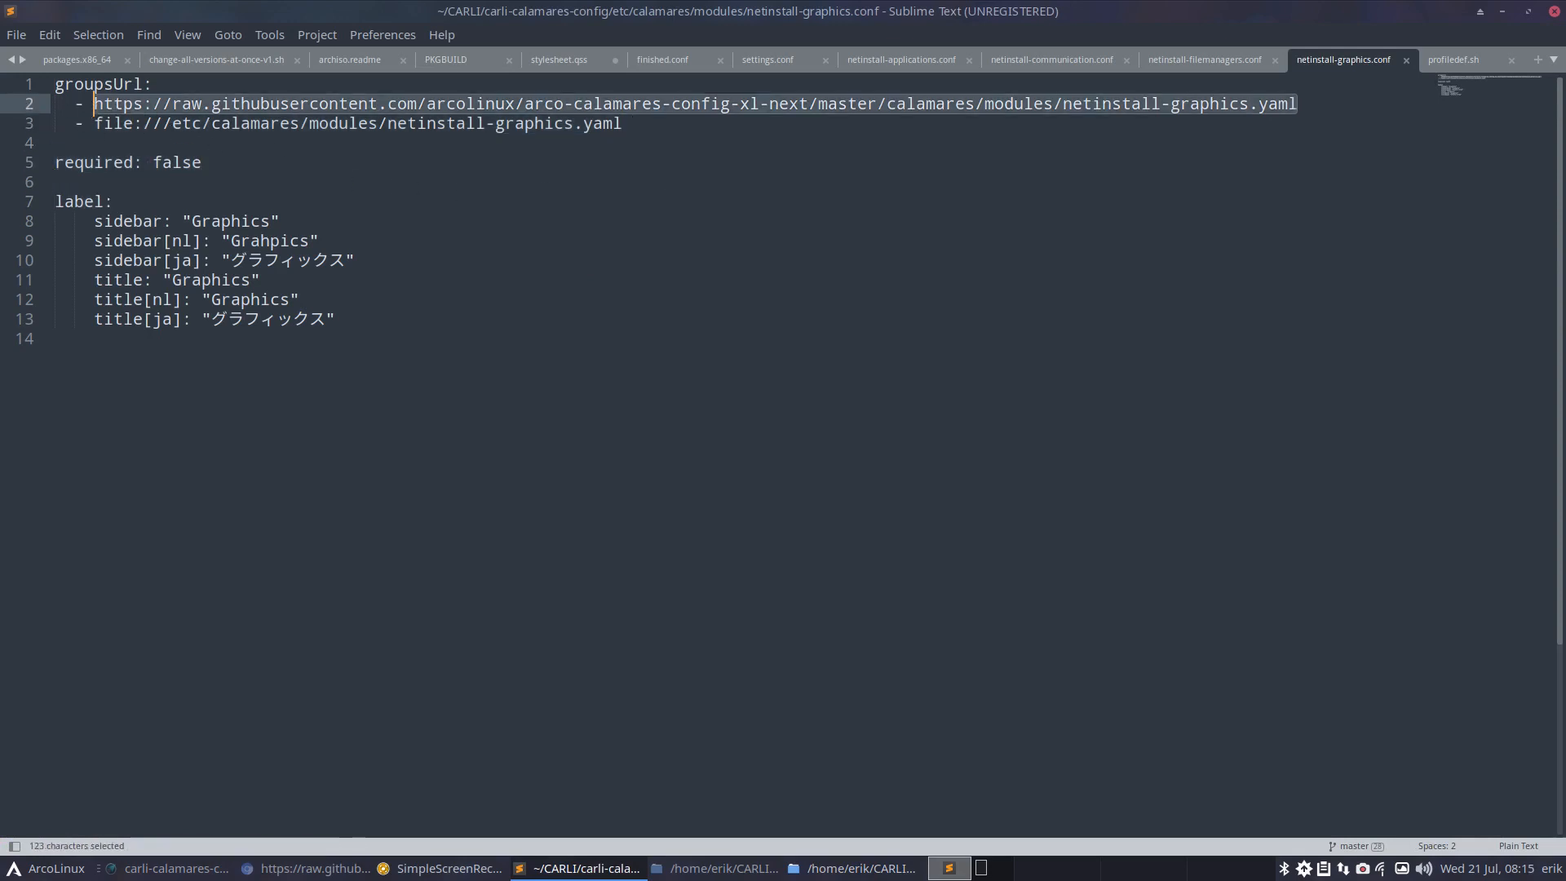
text(https://raw.githubusercontent.com/arcolinuxiso/carli-calamares-config/master/etc/calamares/modules/netinstall-software.yaml)
Change software to graphics in the pasted URL so it ends in netinstall-graphics.yaml, and save the file
double_click(1200, 103)
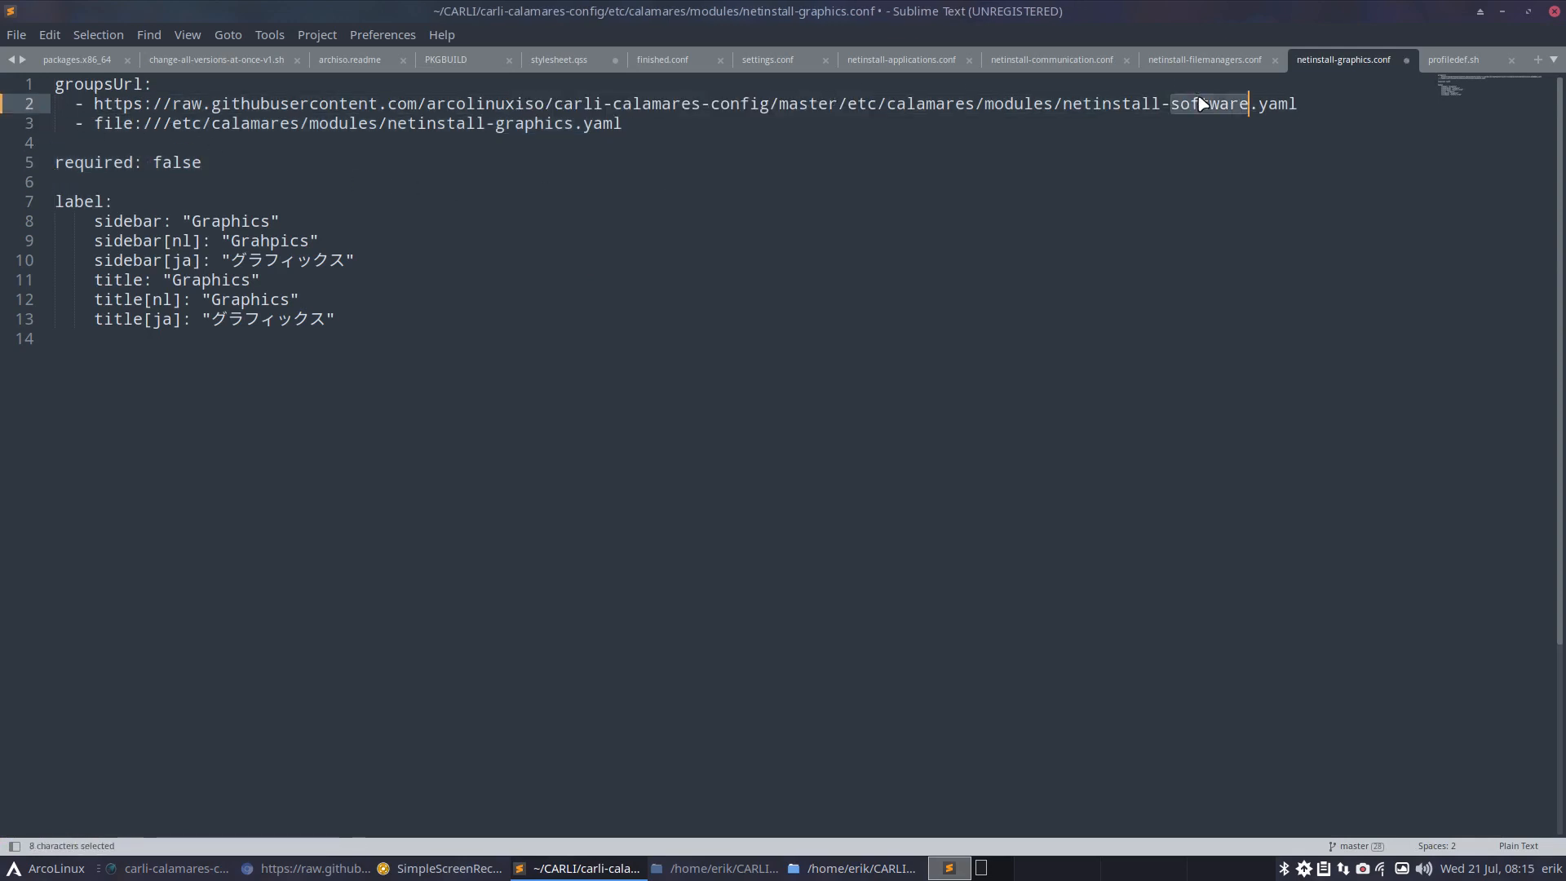
text(grpah)
key(BackSpace)
key(BackSpace)
key(BackSpace)
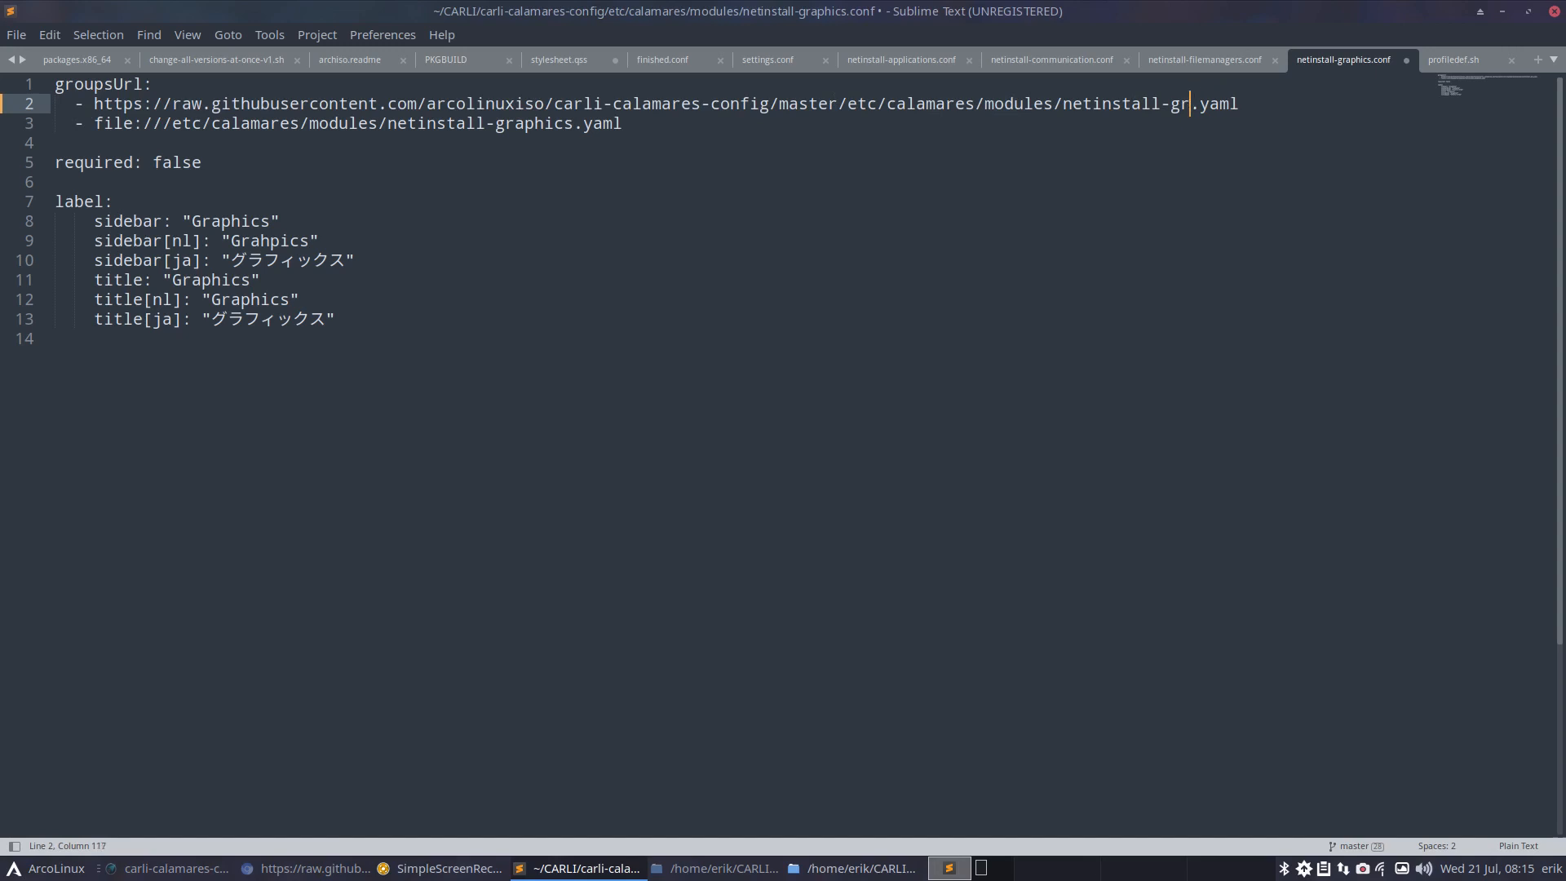
text(ahp)
key(BackSpace)
key(BackSpace)
text(phics)
key(ctrl+s)
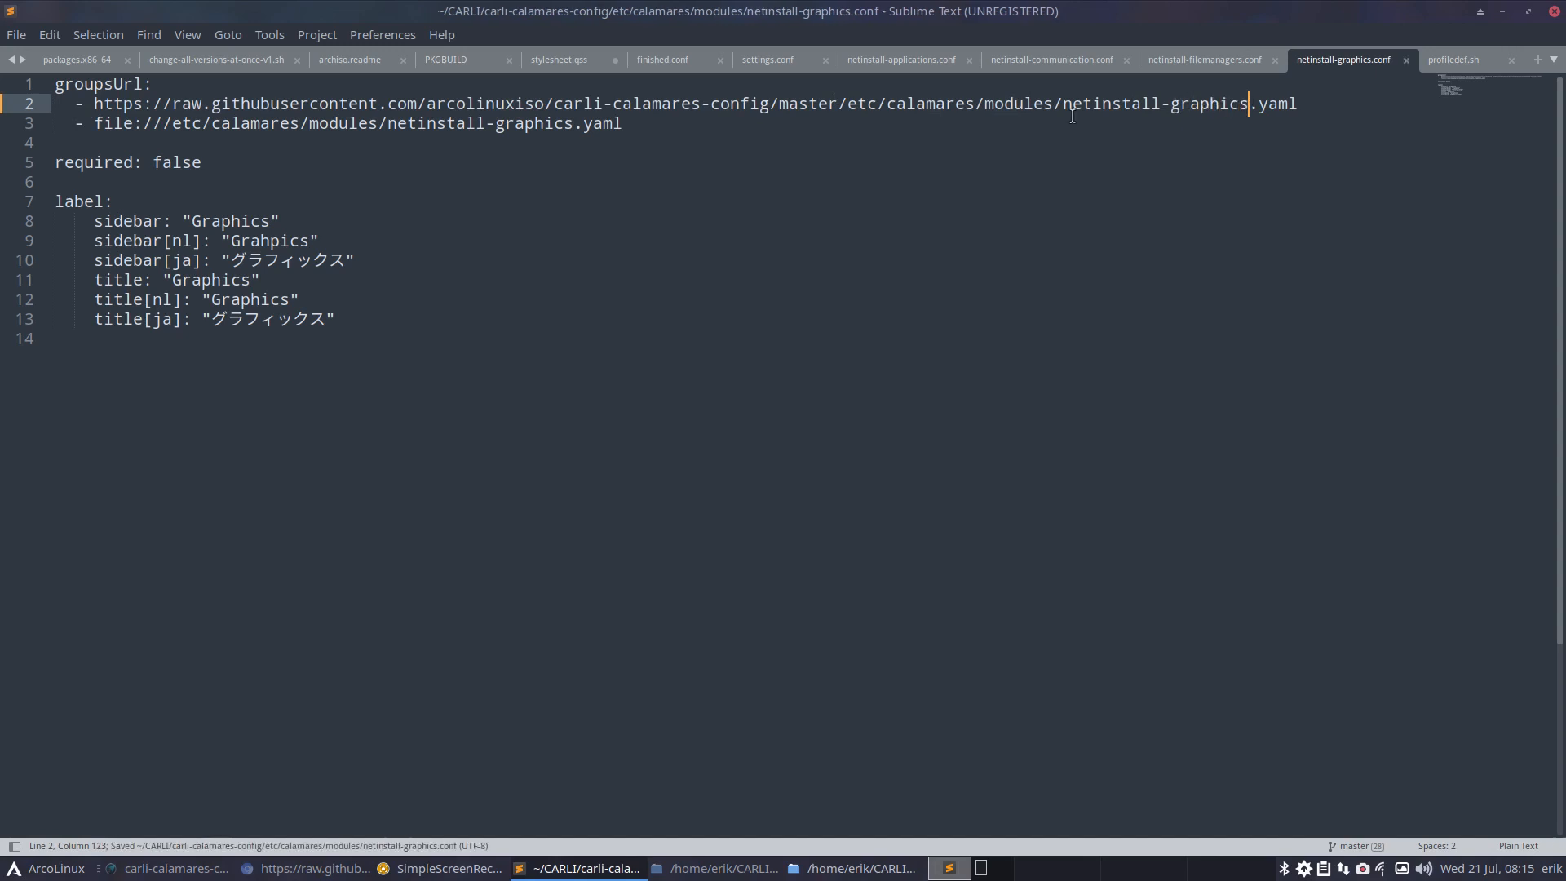
Open netinstall-internet.conf from the modules folder and try to replace its arco-calamares-config-xl-next URL by pasting from the clipboard
click(1555, 11)
double_click(580, 367)
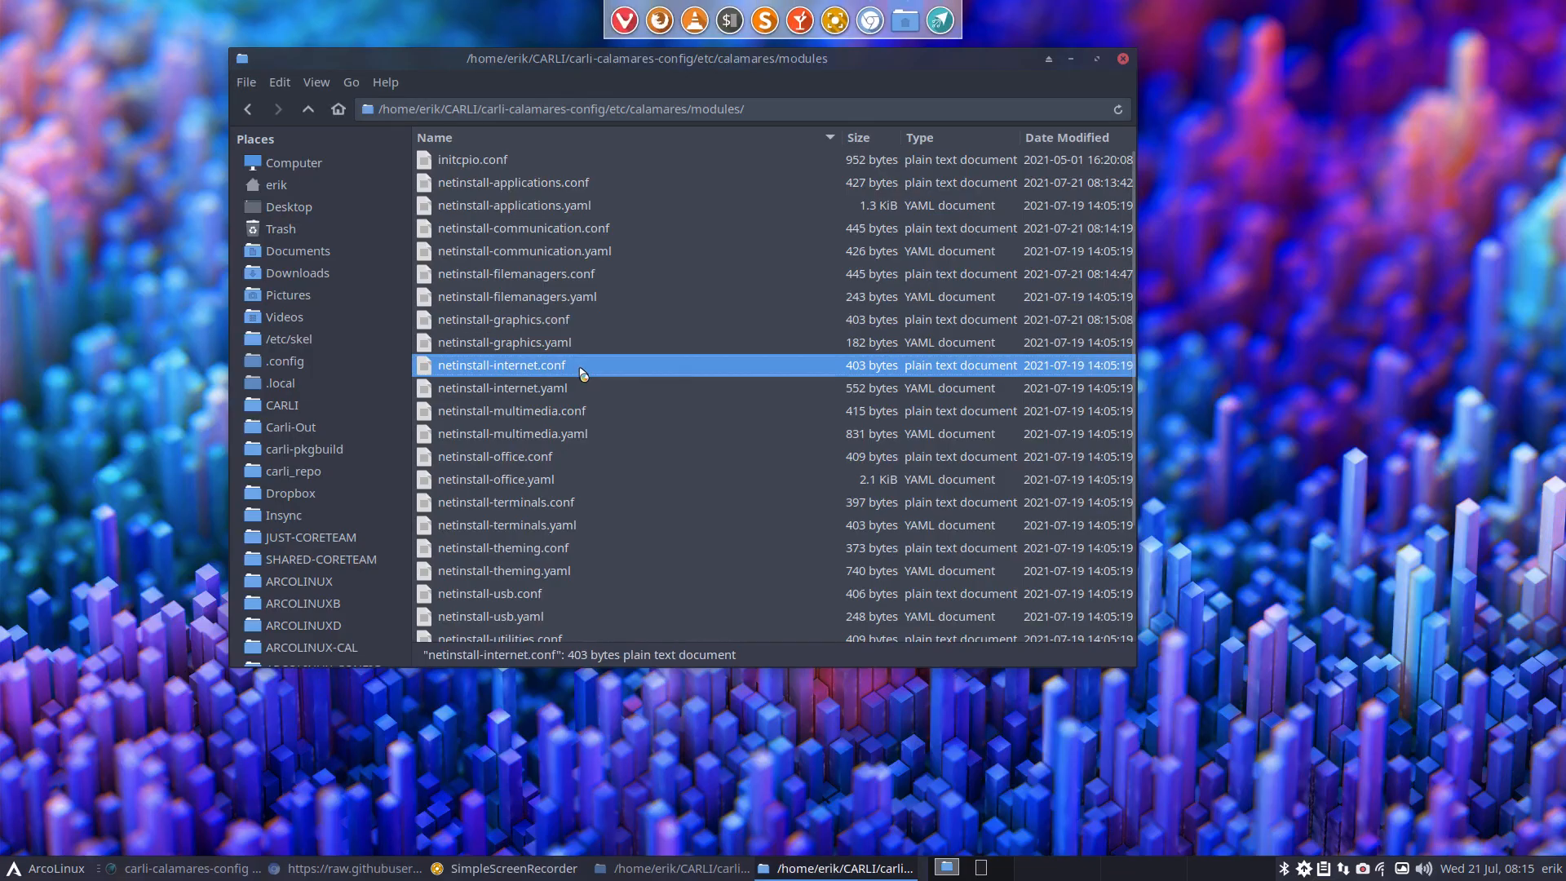
drag(1339, 102, 92, 106)
key(ctrl+c)
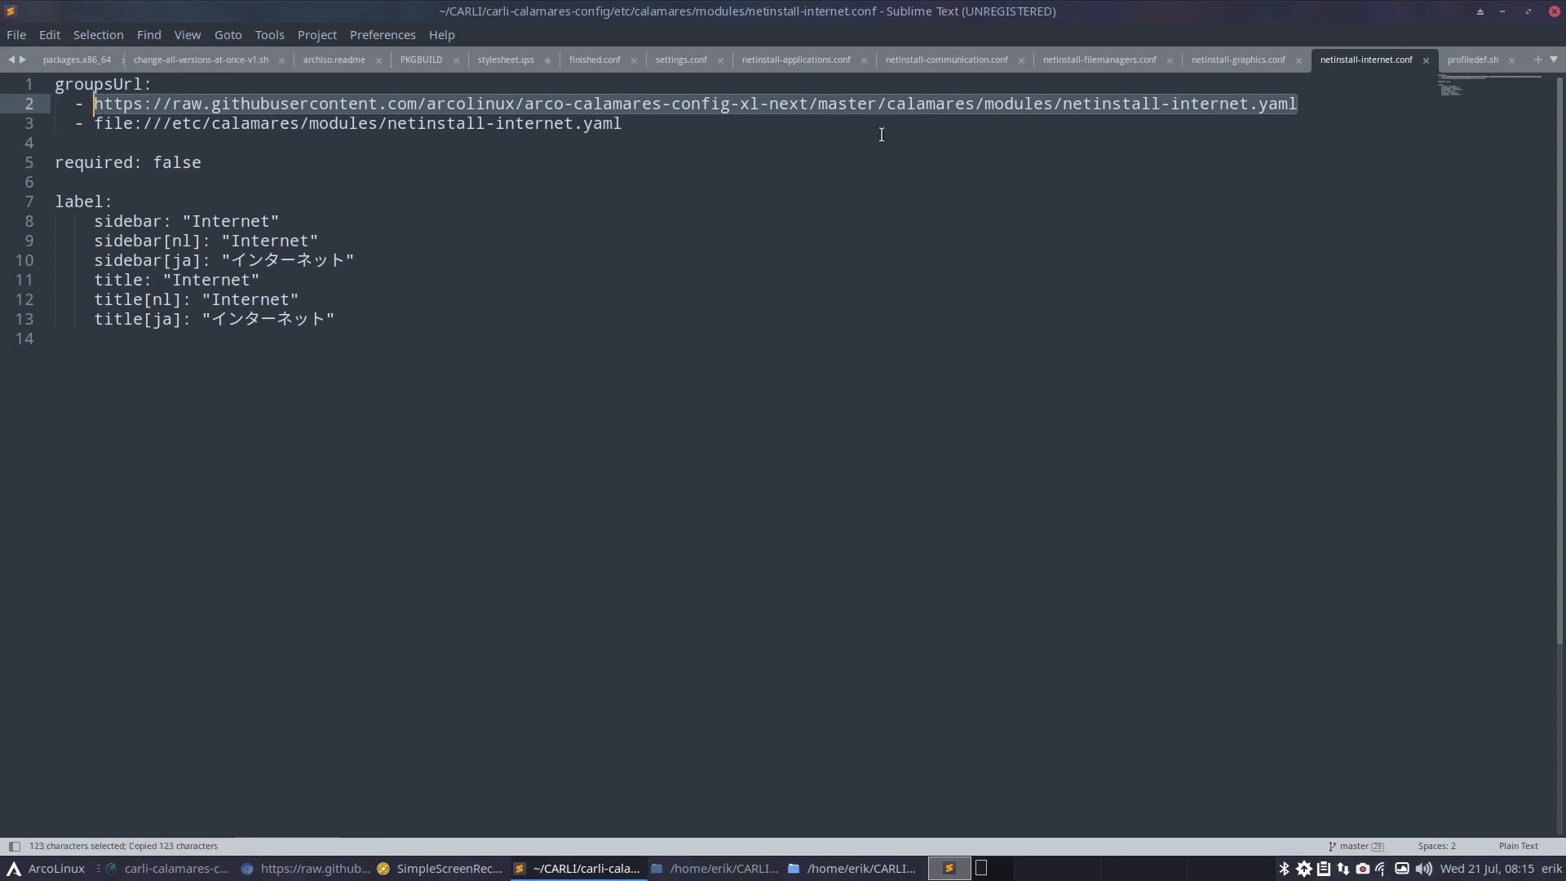
click(1181, 109)
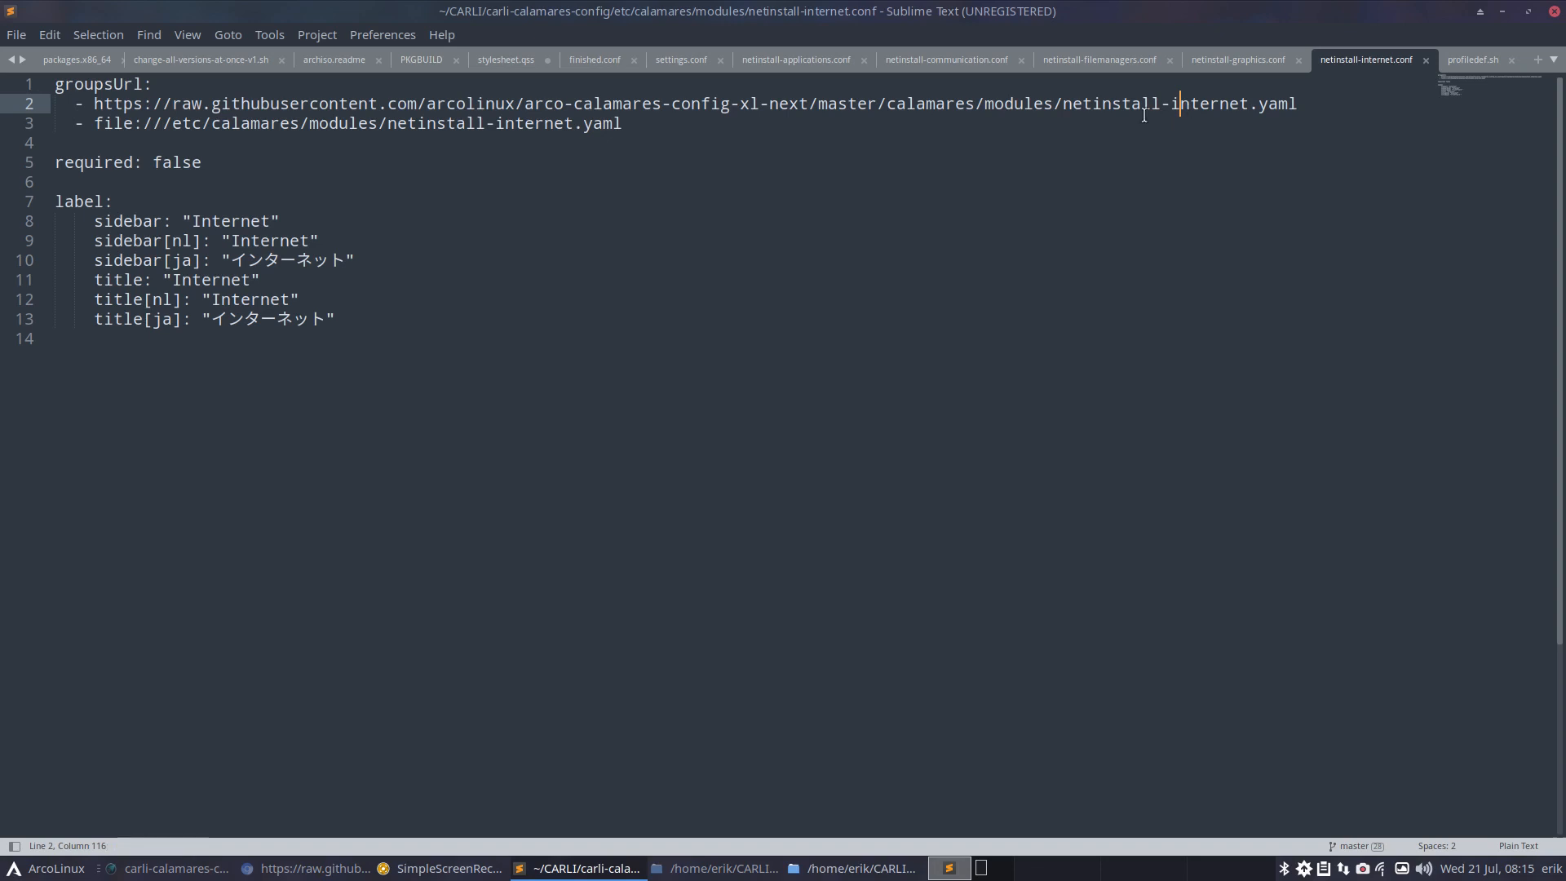
drag(1318, 116, 84, 104)
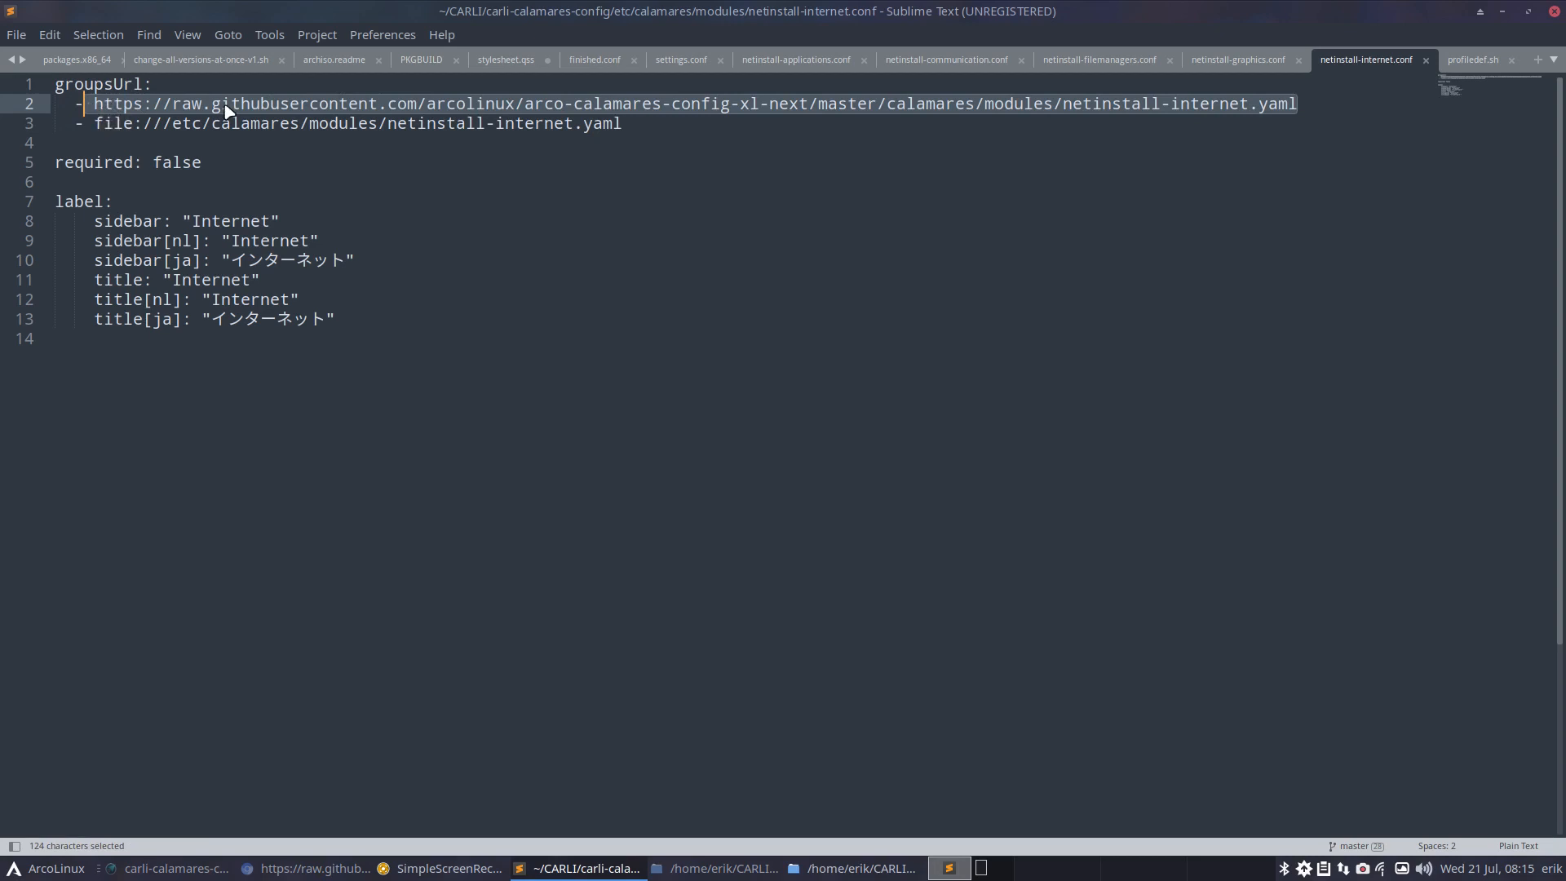
key(BackSpace)
key(ctrl+v)
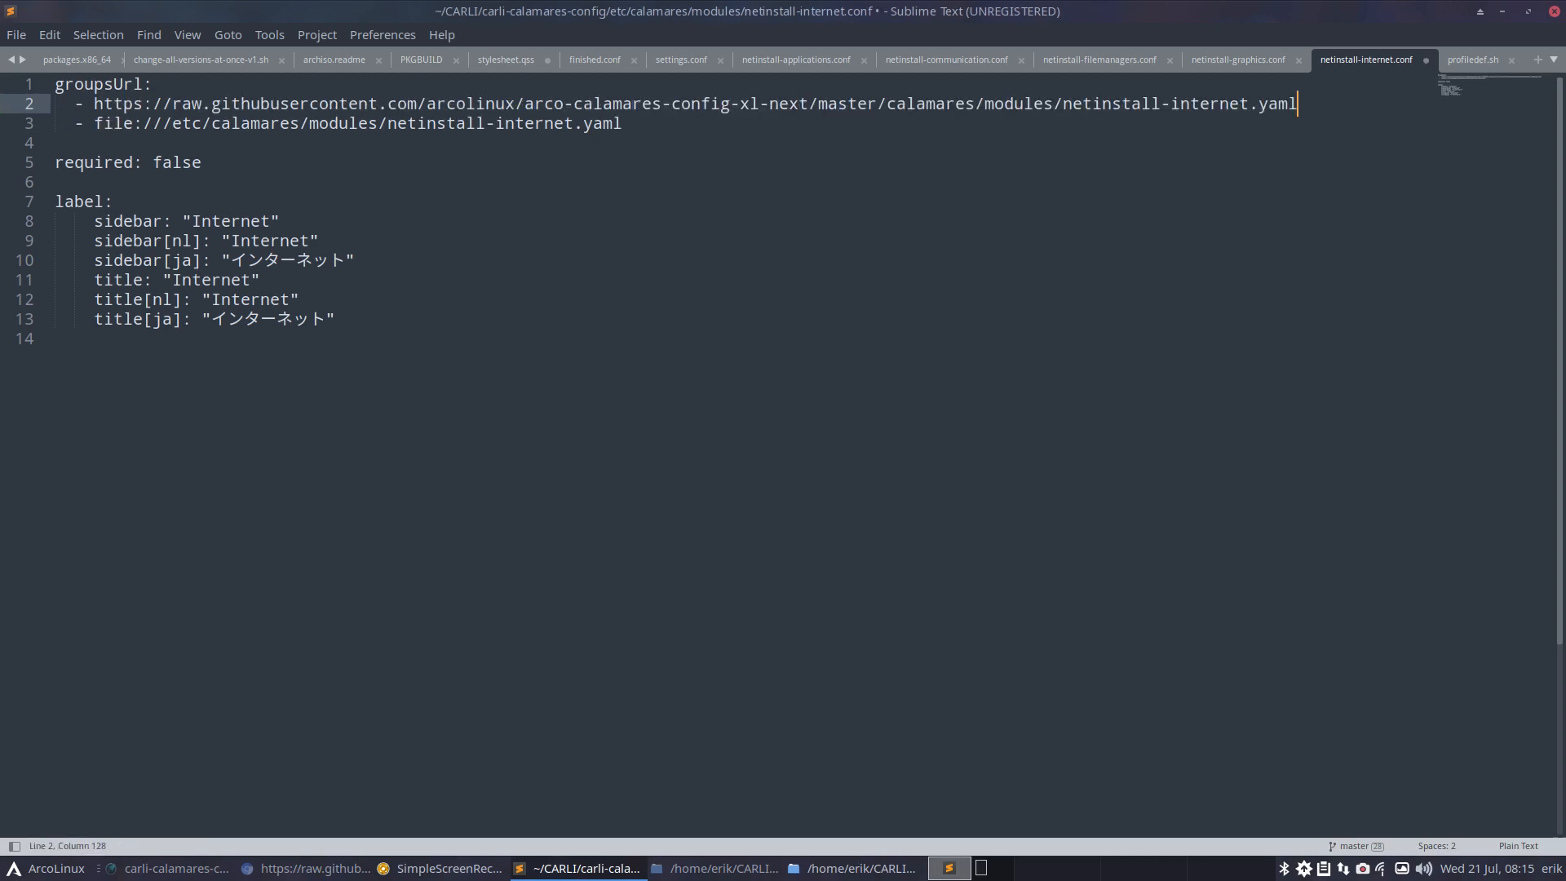
Copy the full carli-calamares-config URL from the groupsUrl section of netinstall-graphics.conf
click(1233, 63)
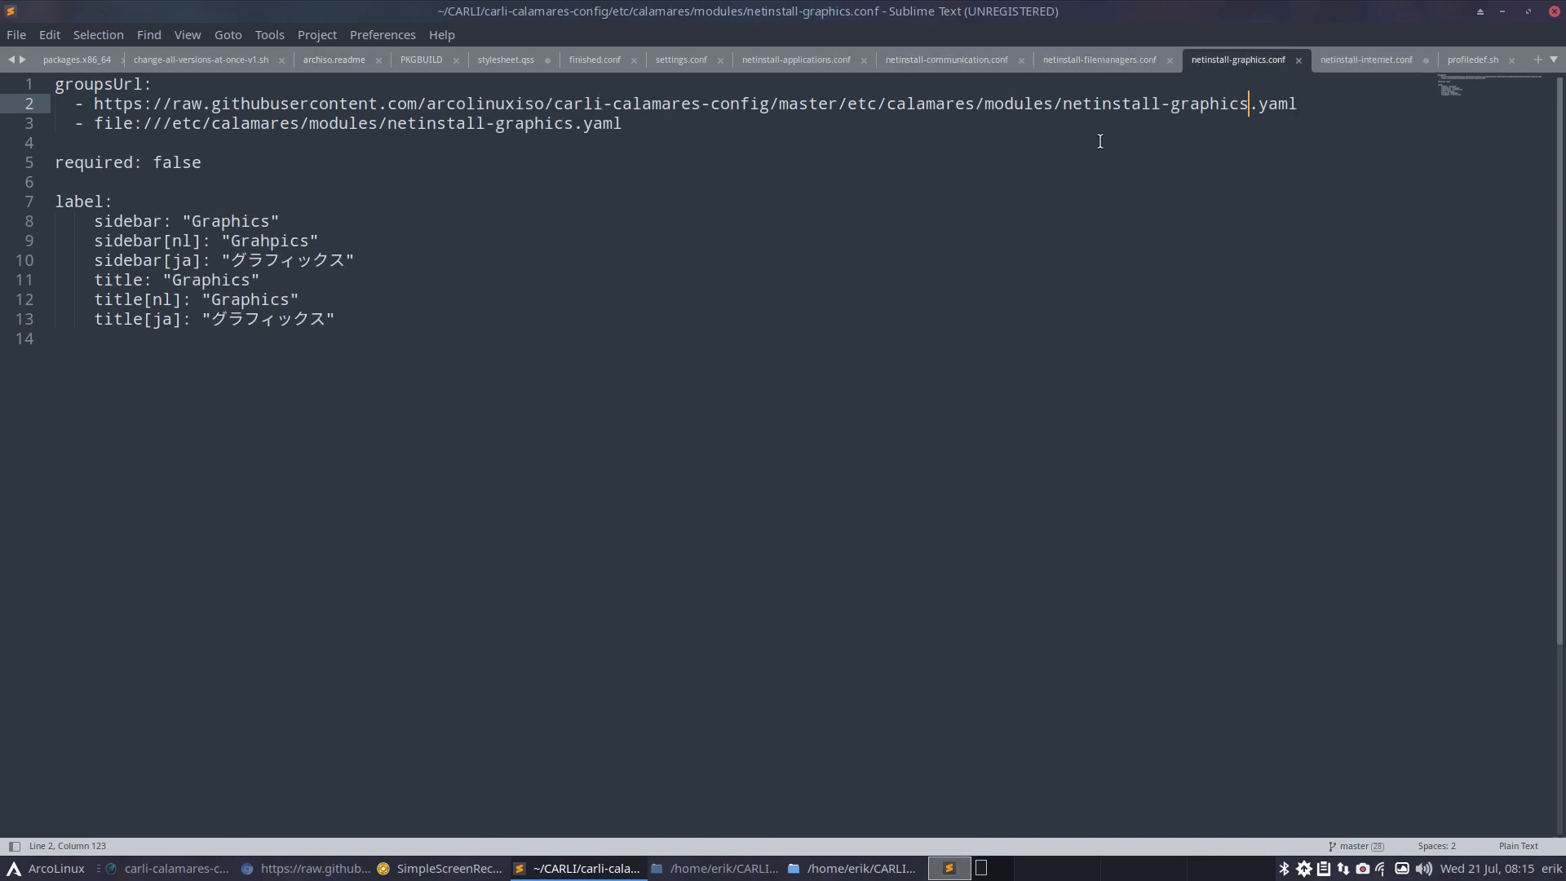
click(1334, 61)
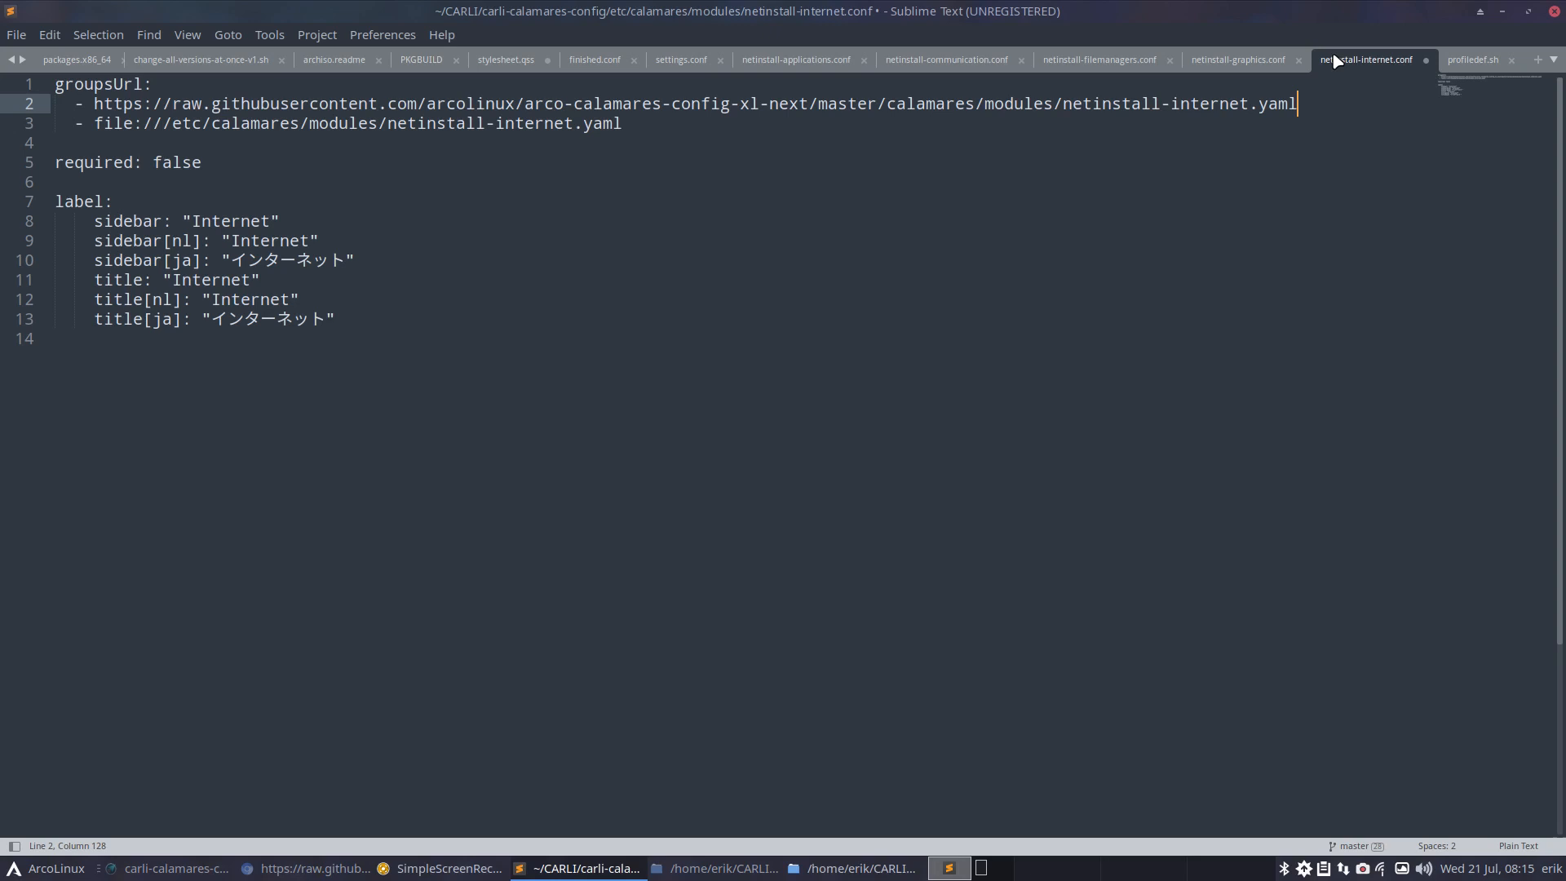
click(1260, 67)
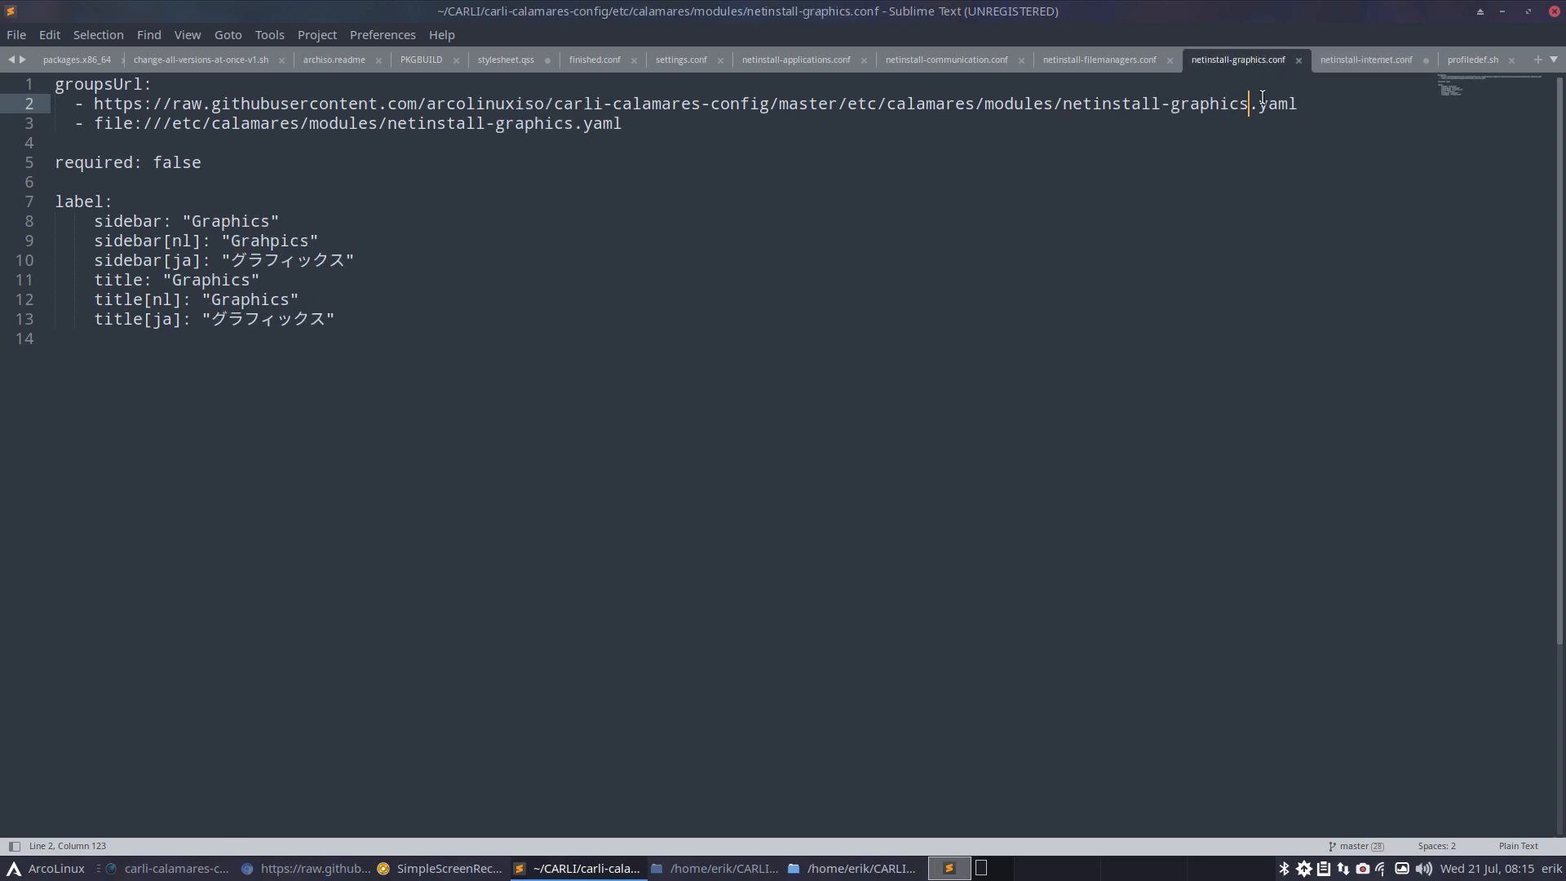
drag(1302, 102, 92, 106)
key(ctrl+c)
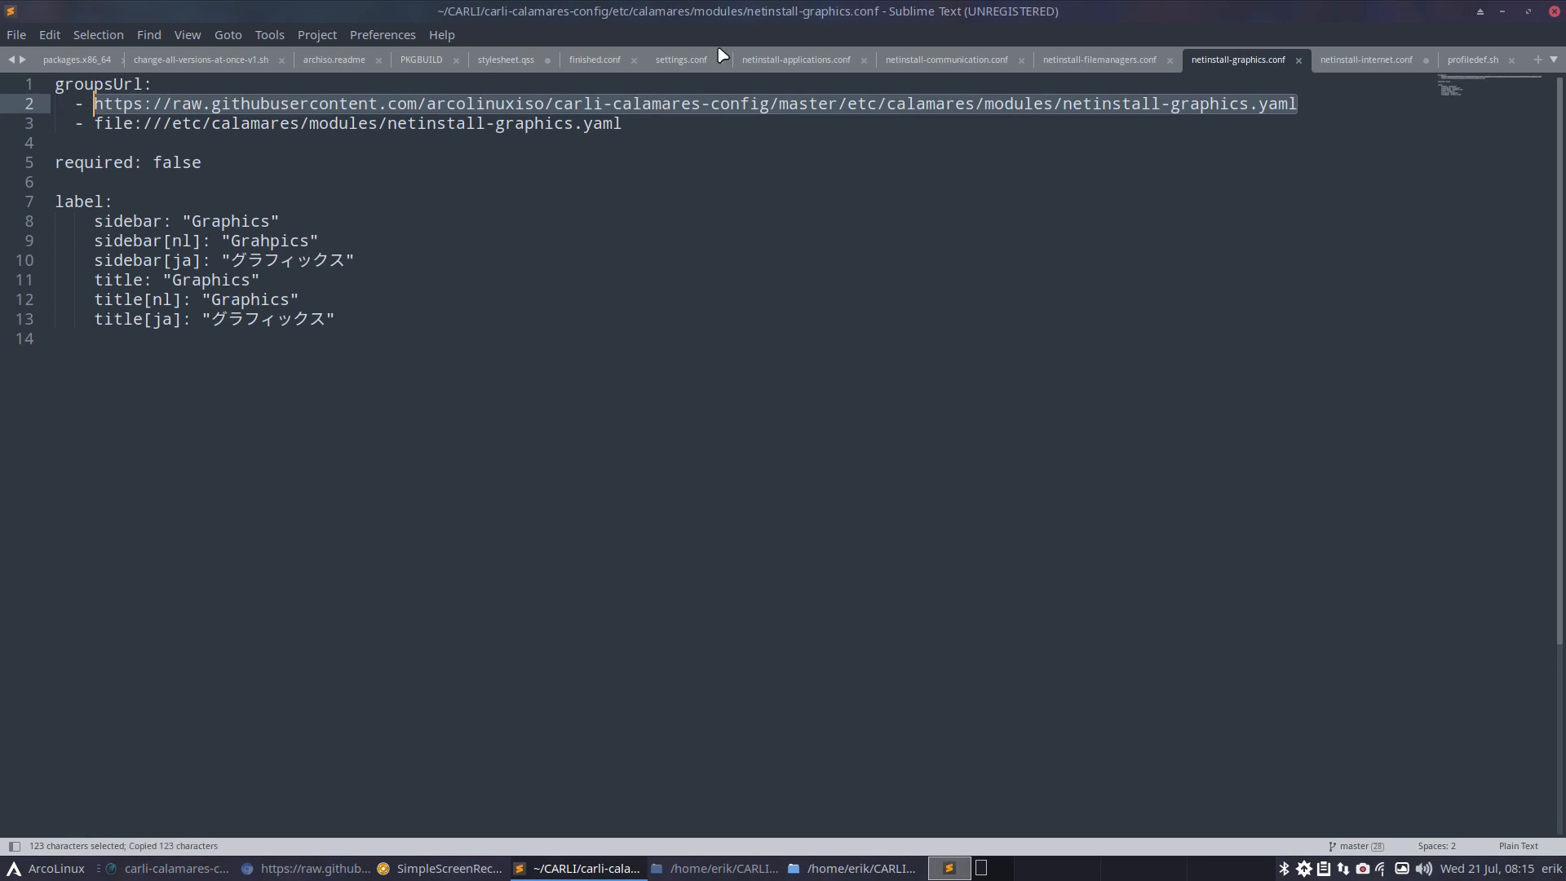
In netinstall-internet.conf, replace the arco-calamares-config-xl-next URL with the copied carli-calamares-config URL, change graphics to internet in it, and save
click(1378, 60)
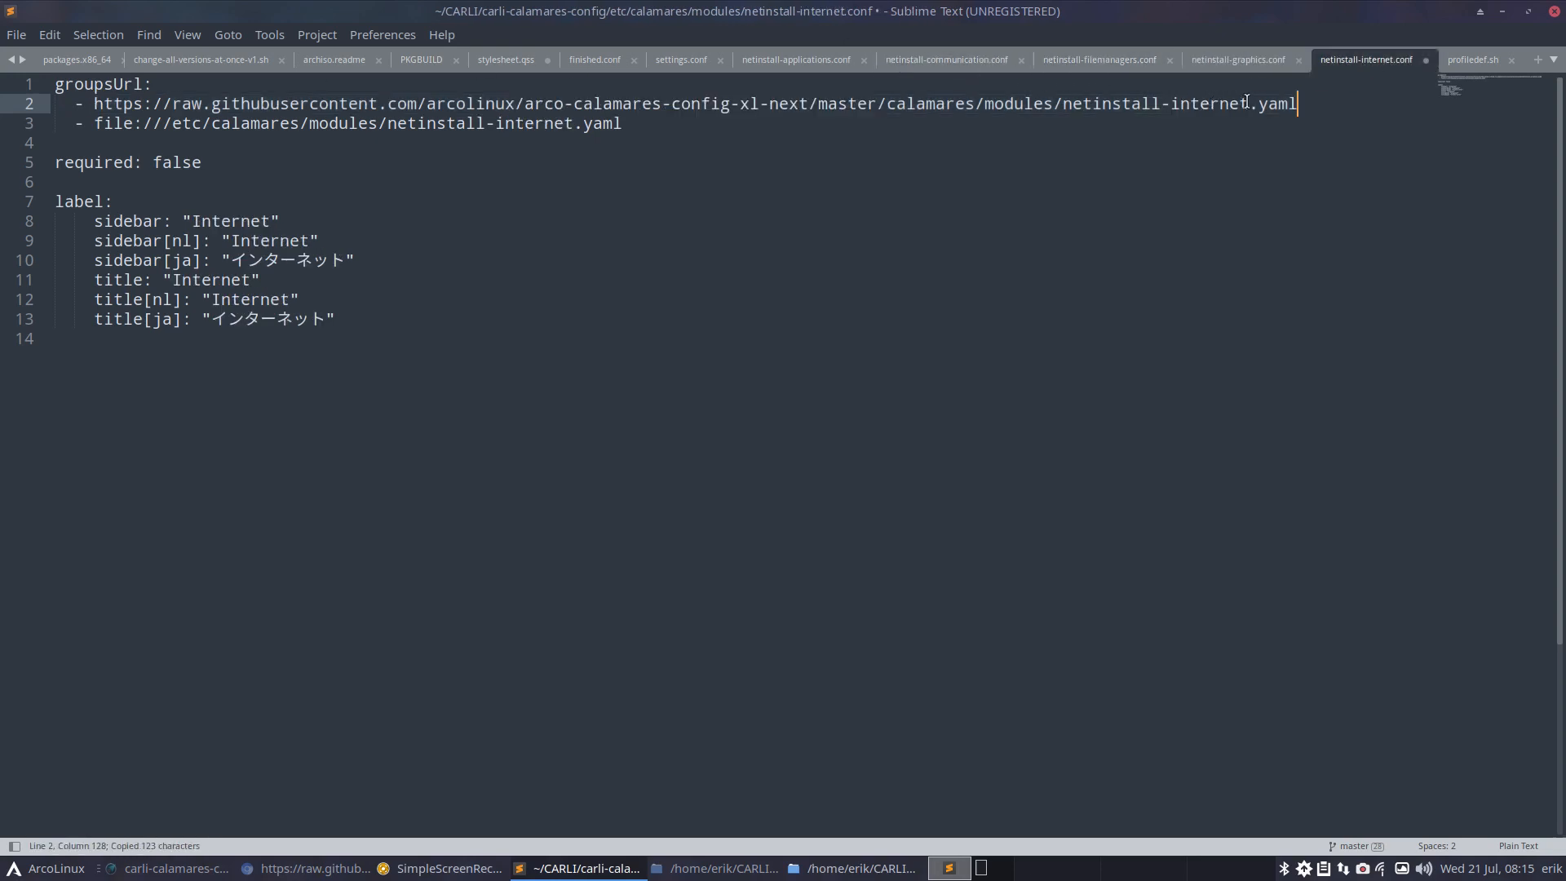
drag(1302, 97, 92, 106)
key(ctrl+v)
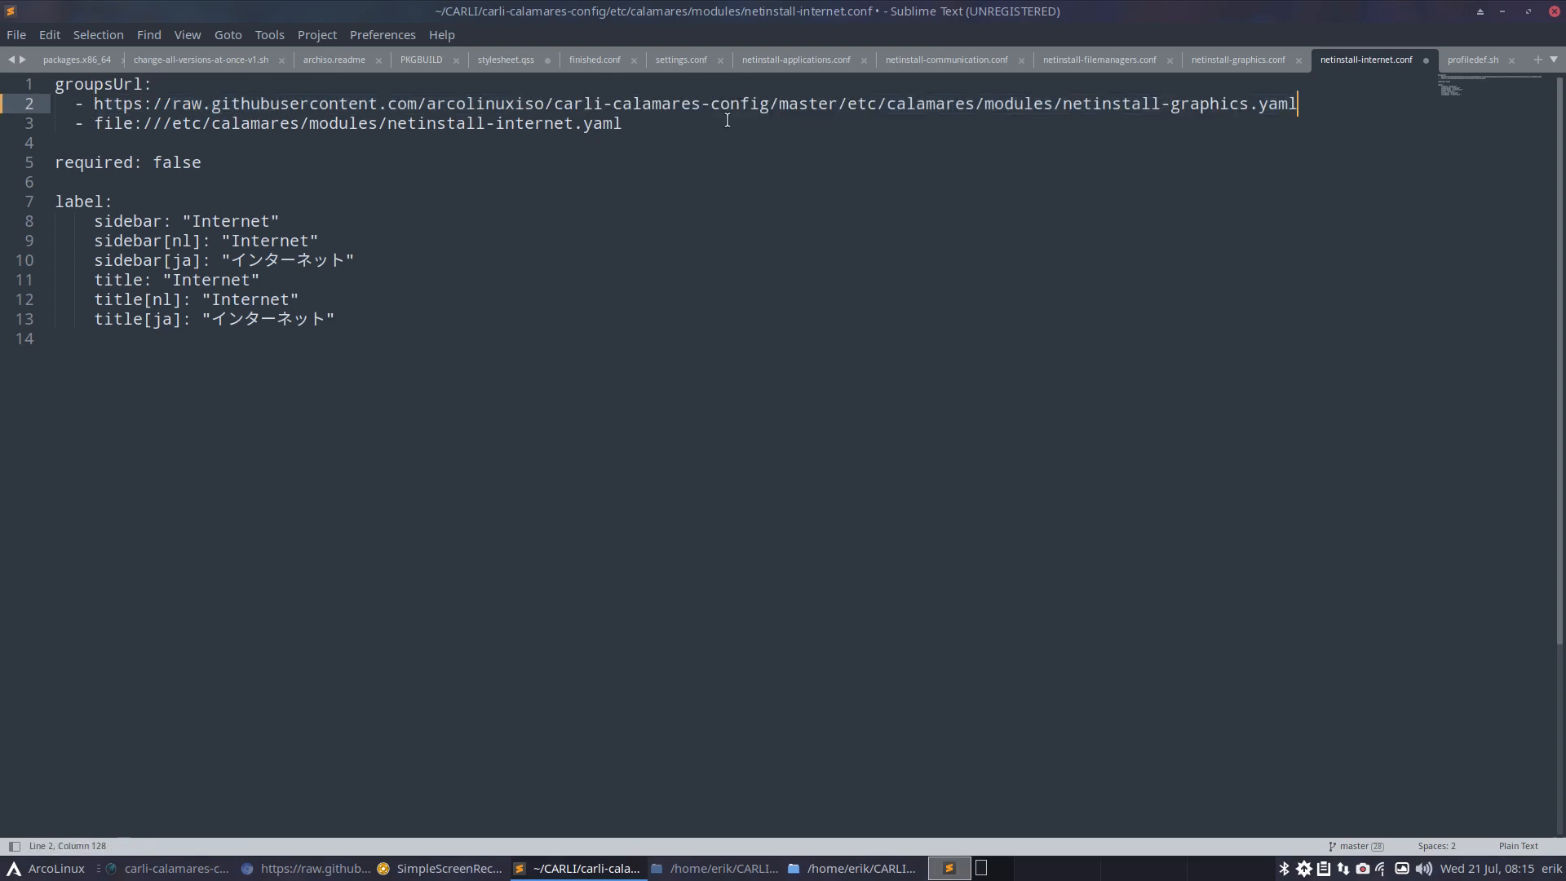
double_click(1209, 104)
text(internet)
key(ctrl+s)
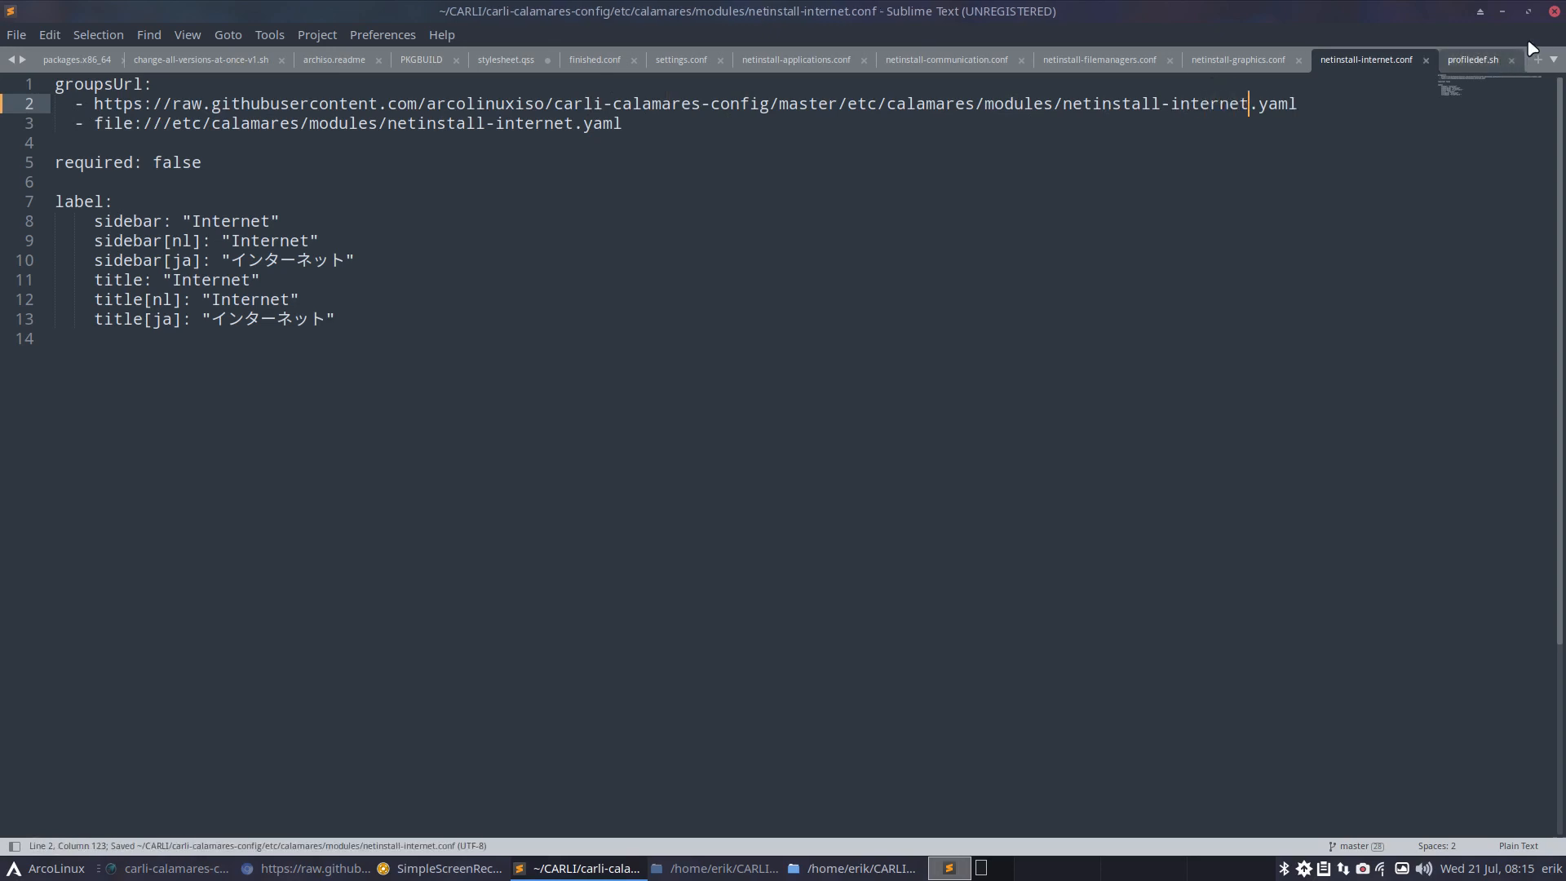
click(1552, 11)
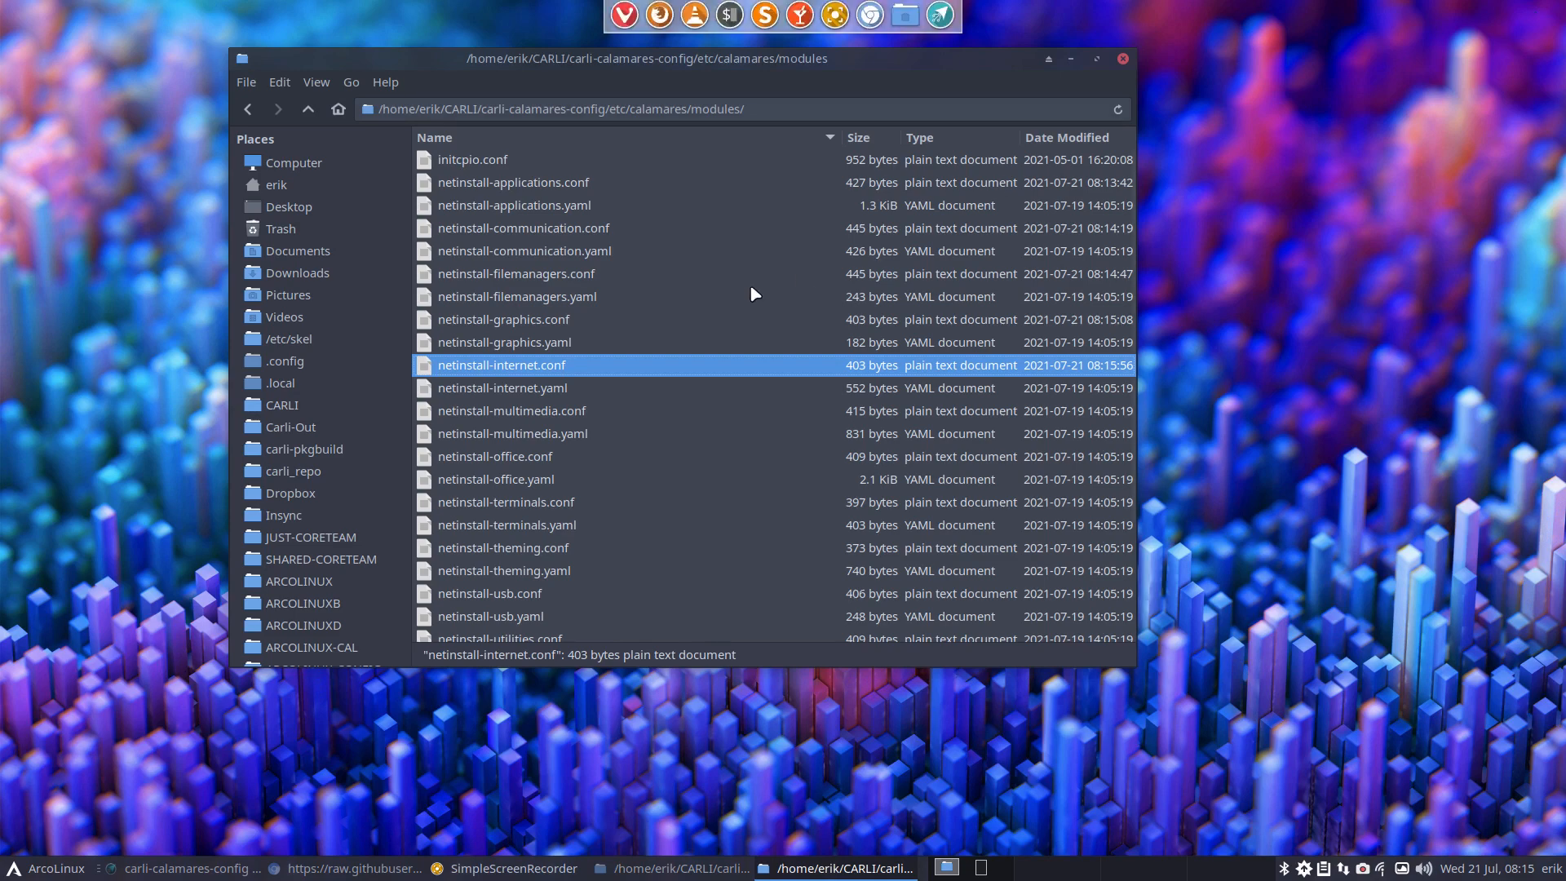
Open netinstall-multimedia.conf from the modules folder and replace its arco-calamares-config-xl-next URL with the copied carli-calamares-config URL
click(580, 389)
double_click(587, 412)
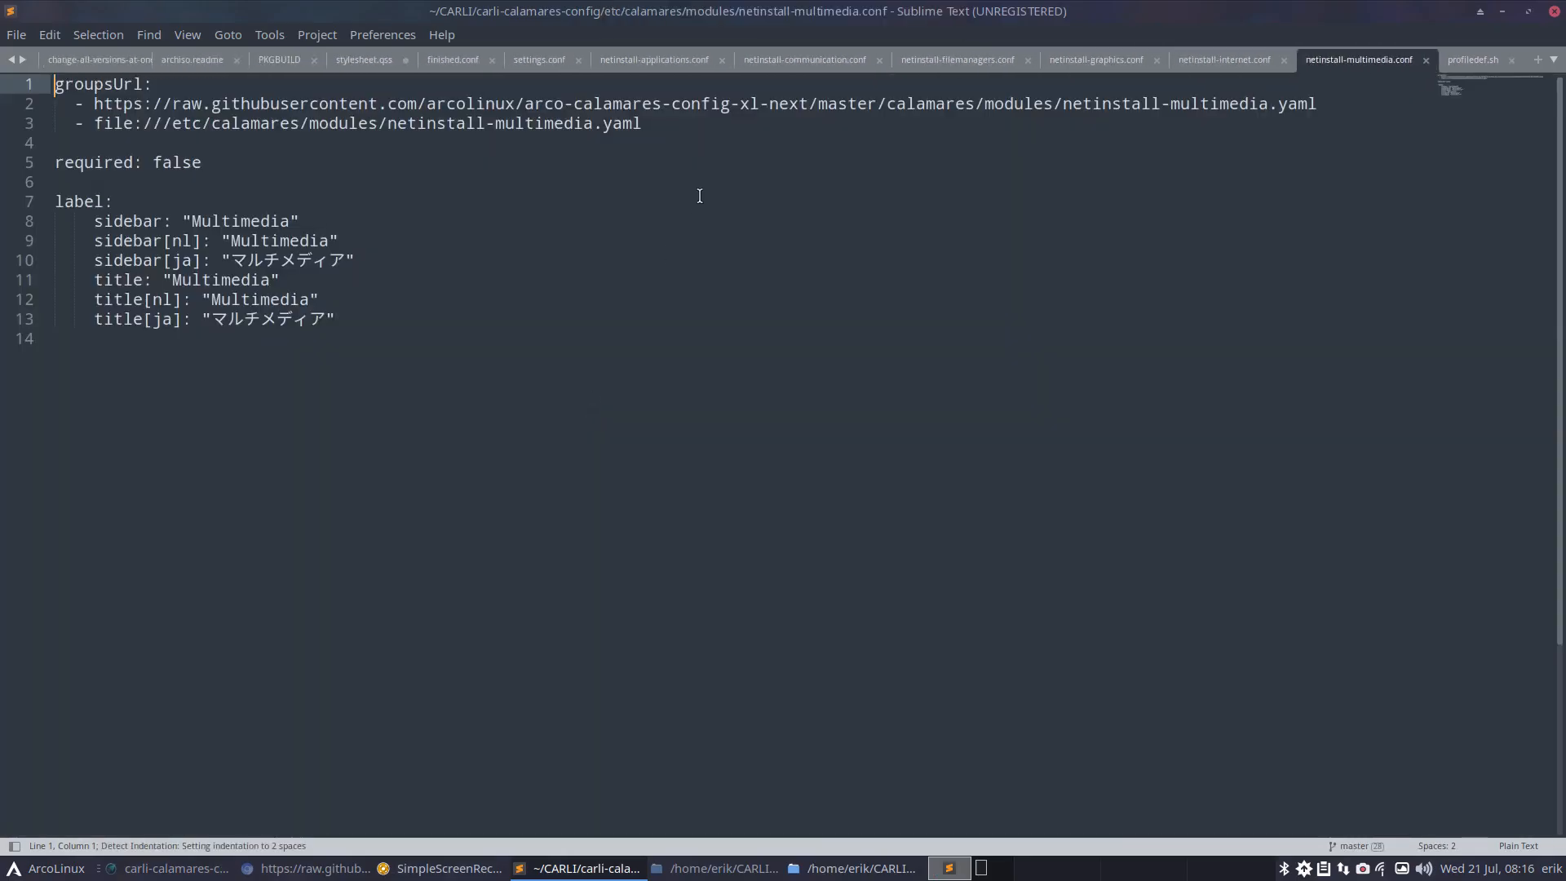
mouse_move(94, 100)
mouse_down()
mouse_move(1315, 102)
mouse_move(699, 82)
mouse_move(92, 105)
mouse_up()
key(ctrl+z)
key(ctrl+v)
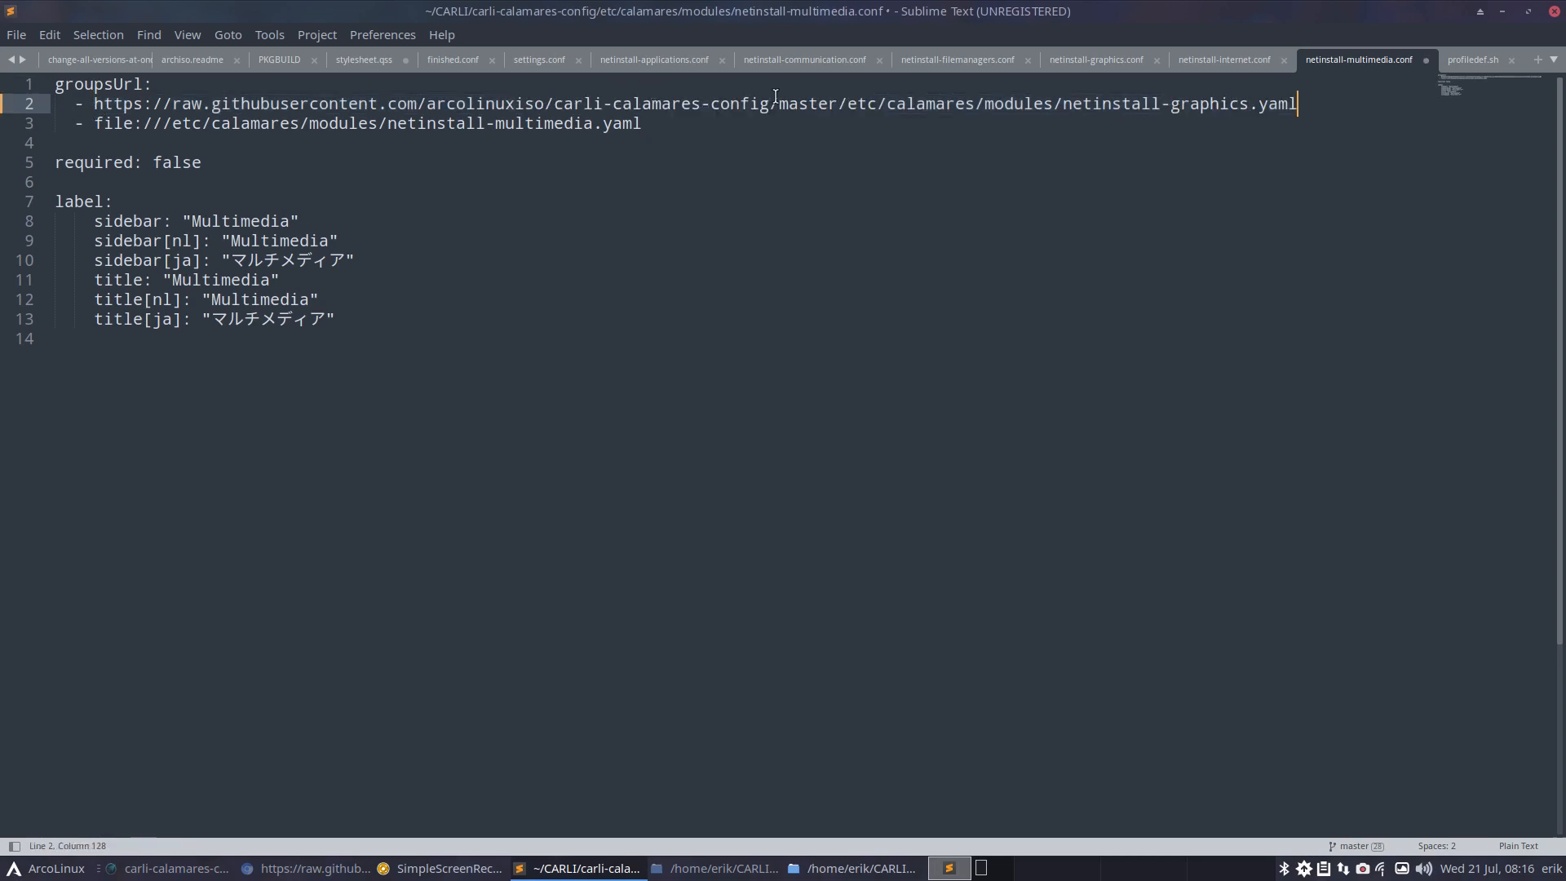
Change graphics to multimedia in the pasted URL so it ends in netinstall-multimedia.yaml, and save the file
double_click(1197, 106)
text(multime)
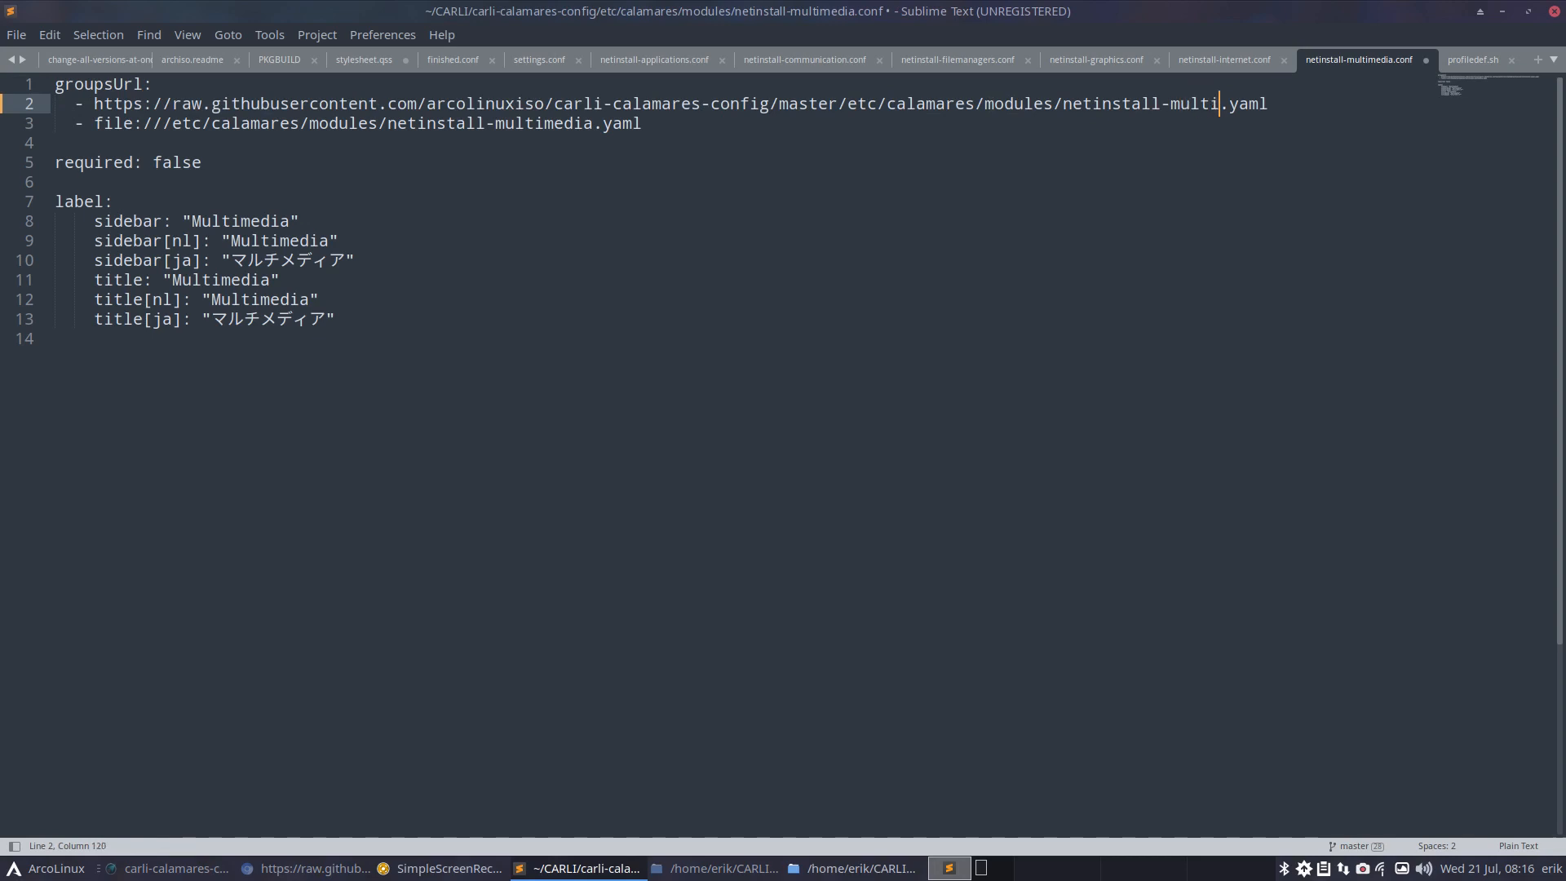
text(diaz)
key(BackSpace)
key(ctrl+s)
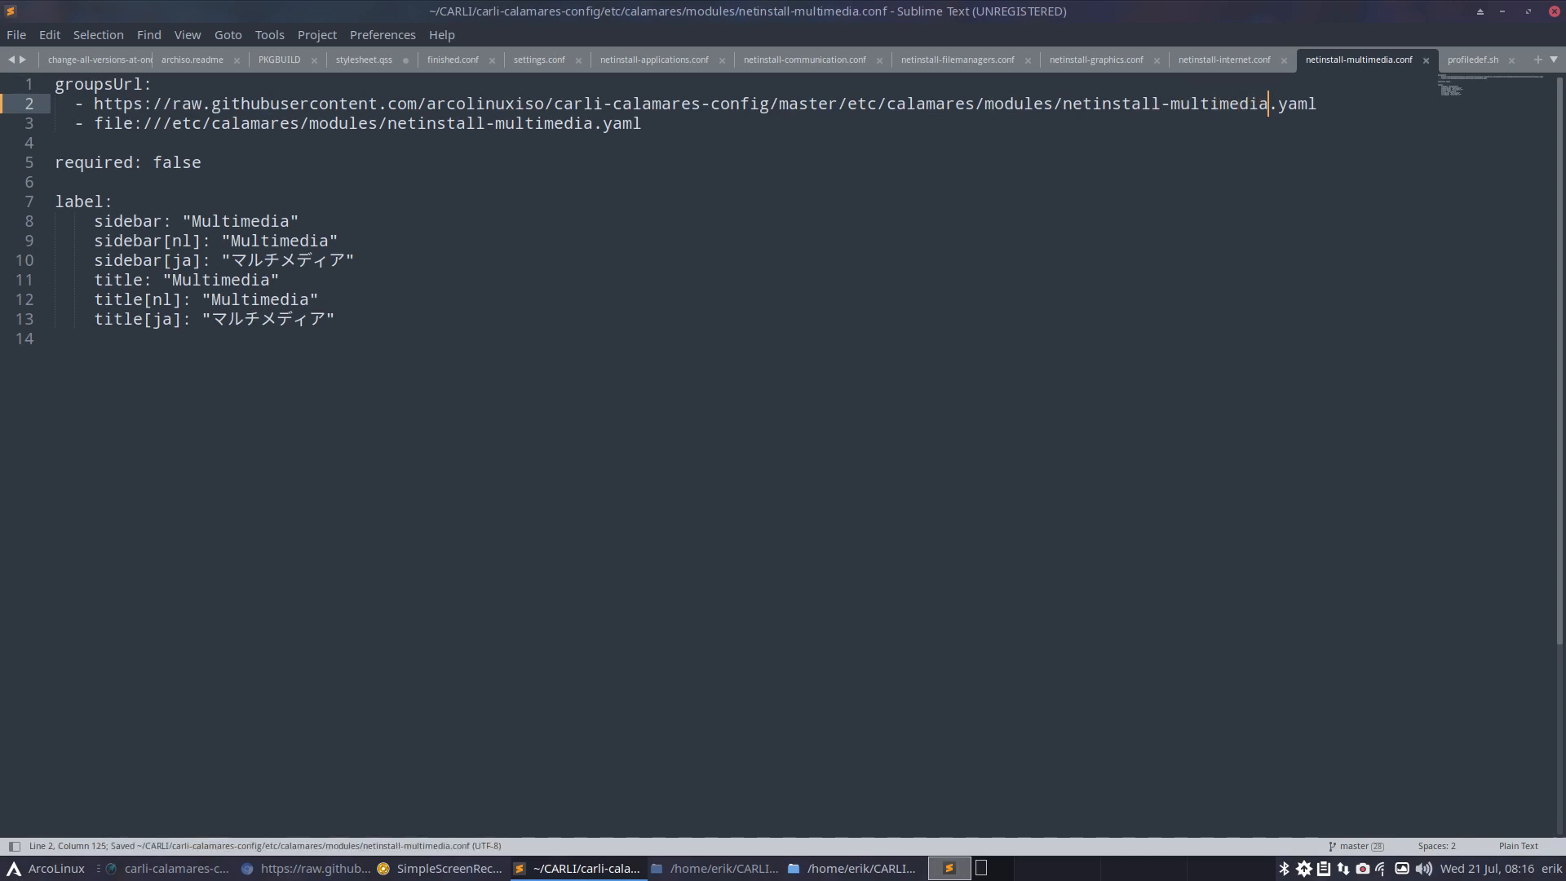
click(1501, 12)
Open netinstall-office.conf, replace its arco-calamares-config-xl-next URL with the copied carli-calamares-config URL ending in netinstall-office.yaml, and save
click(594, 434)
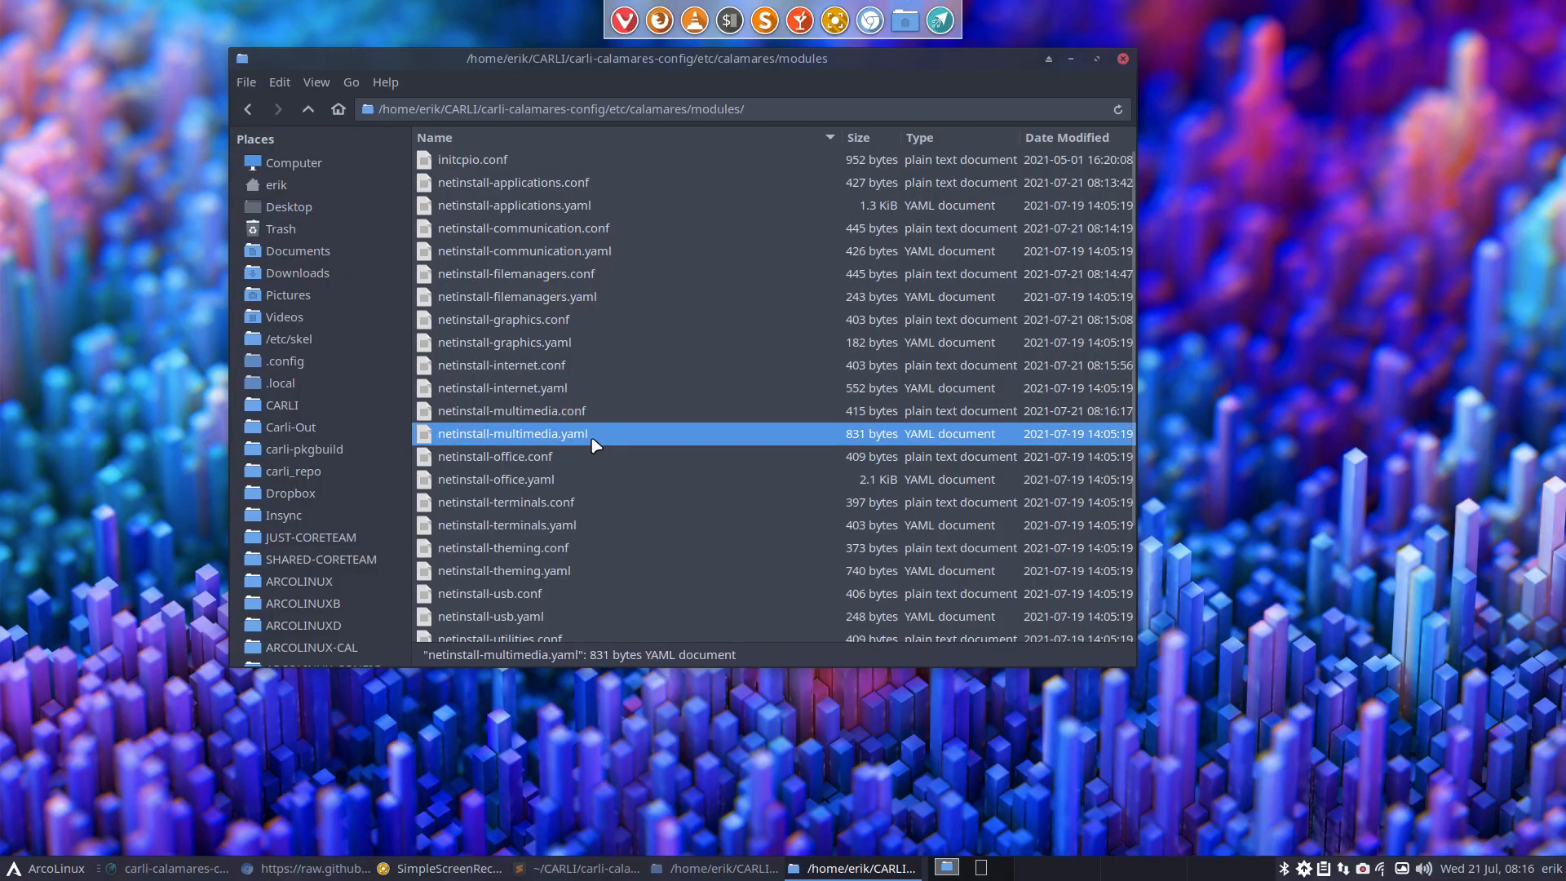
double_click(600, 457)
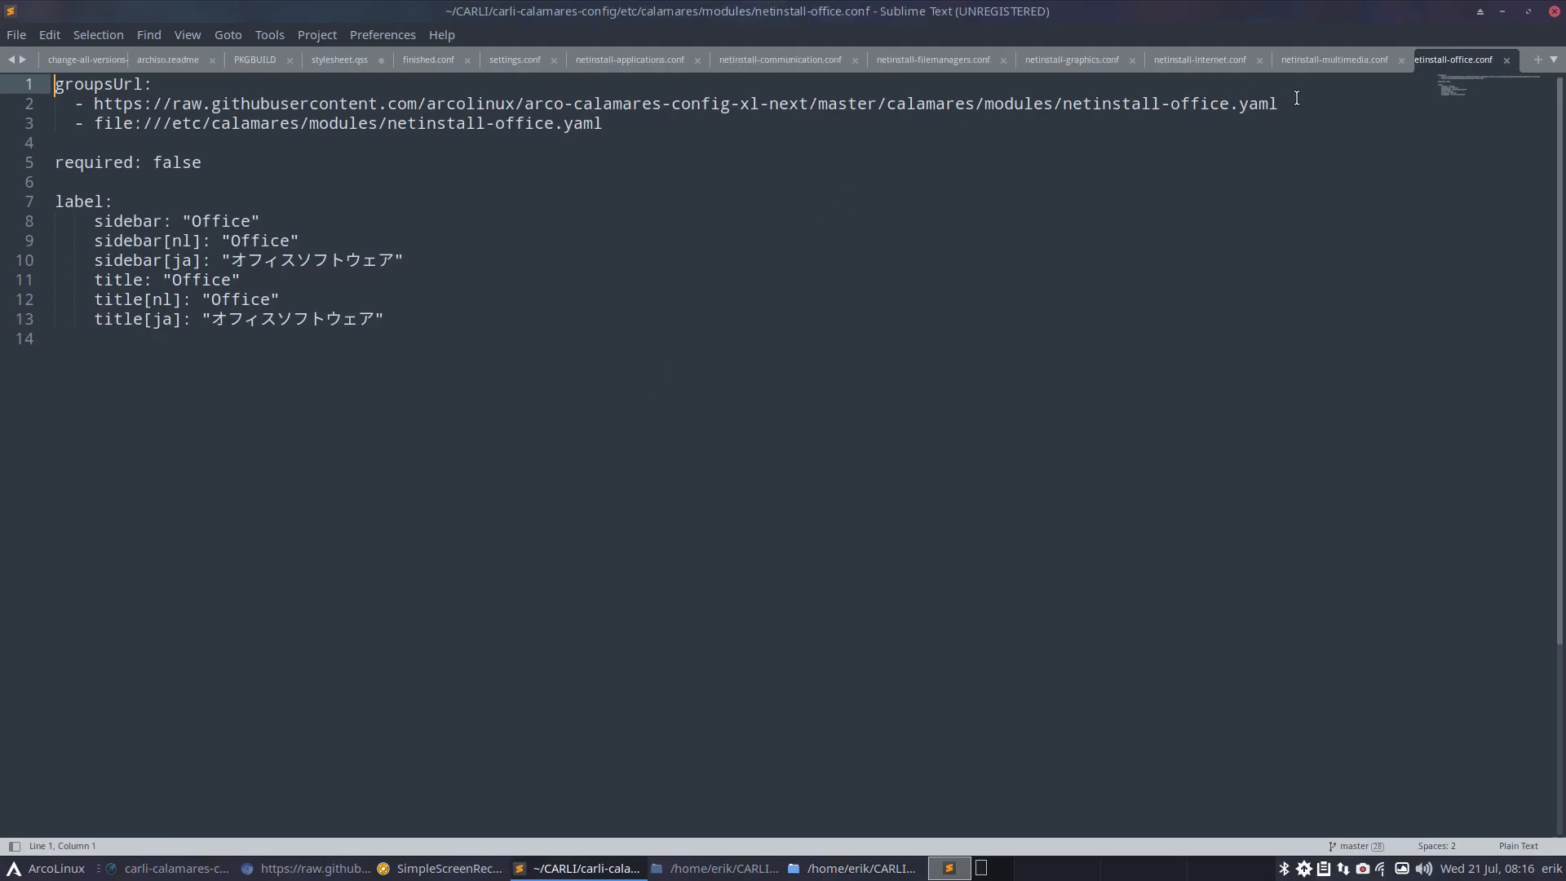
drag(1297, 98, 92, 104)
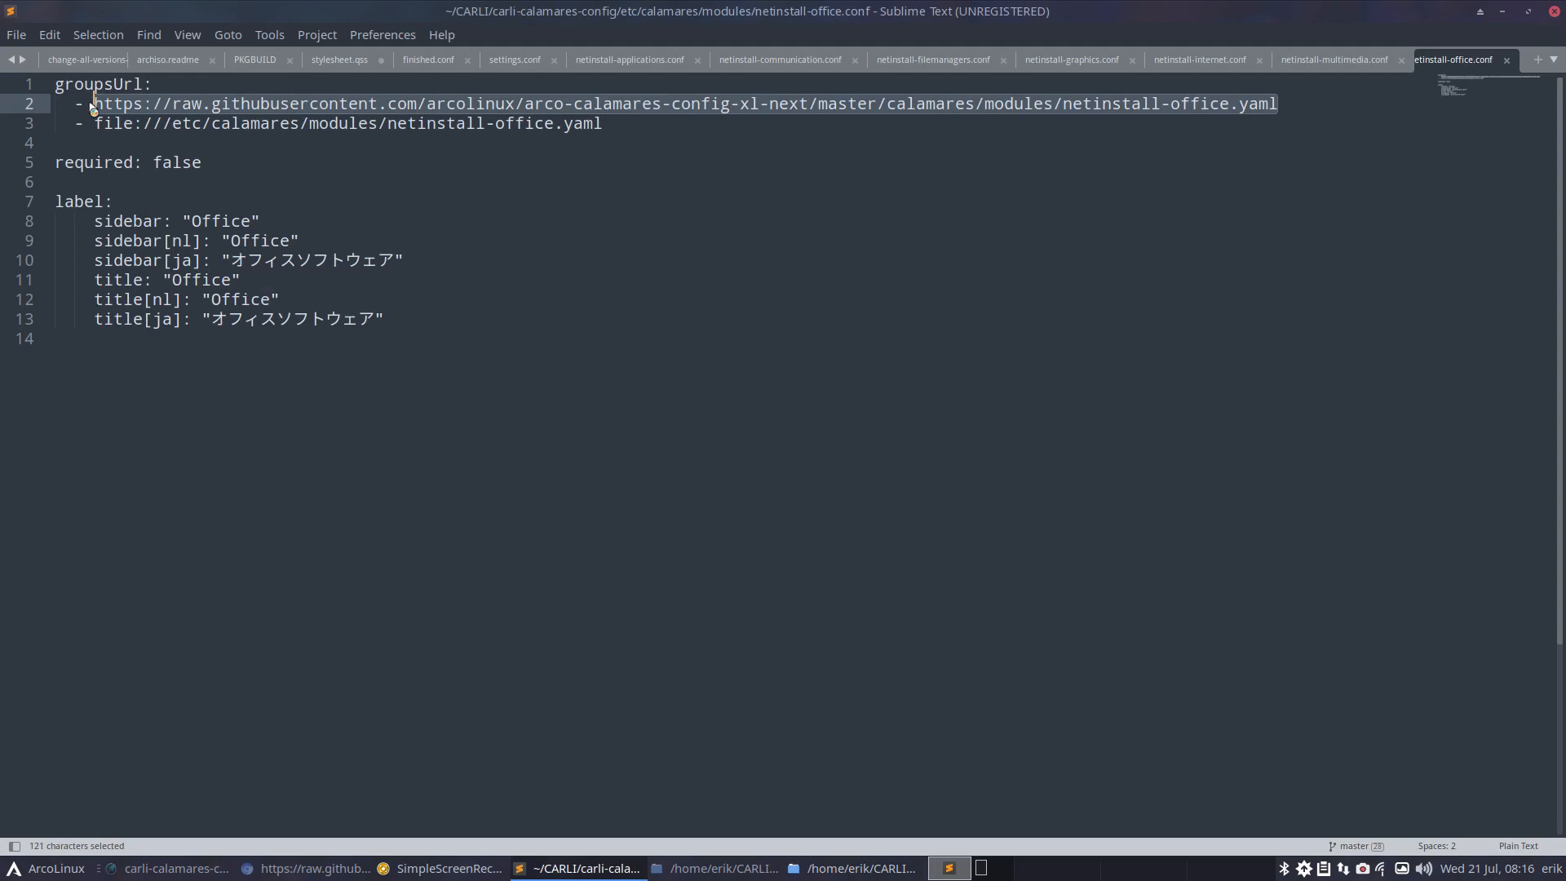
key(ctrl+v)
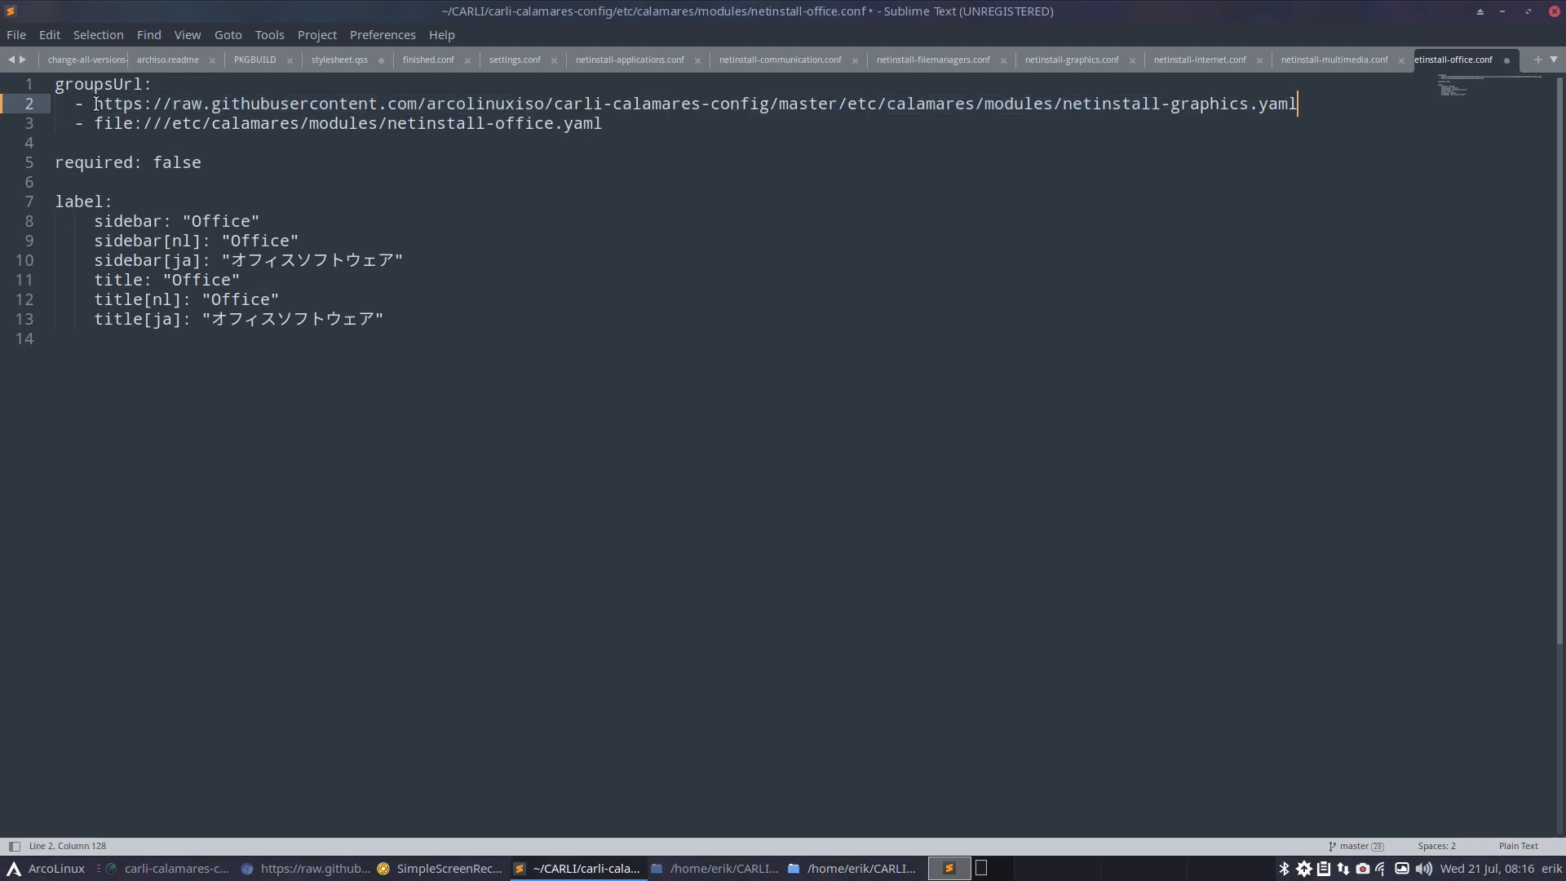
double_click(1204, 103)
text(office)
key(ctrl+s)
click(1502, 13)
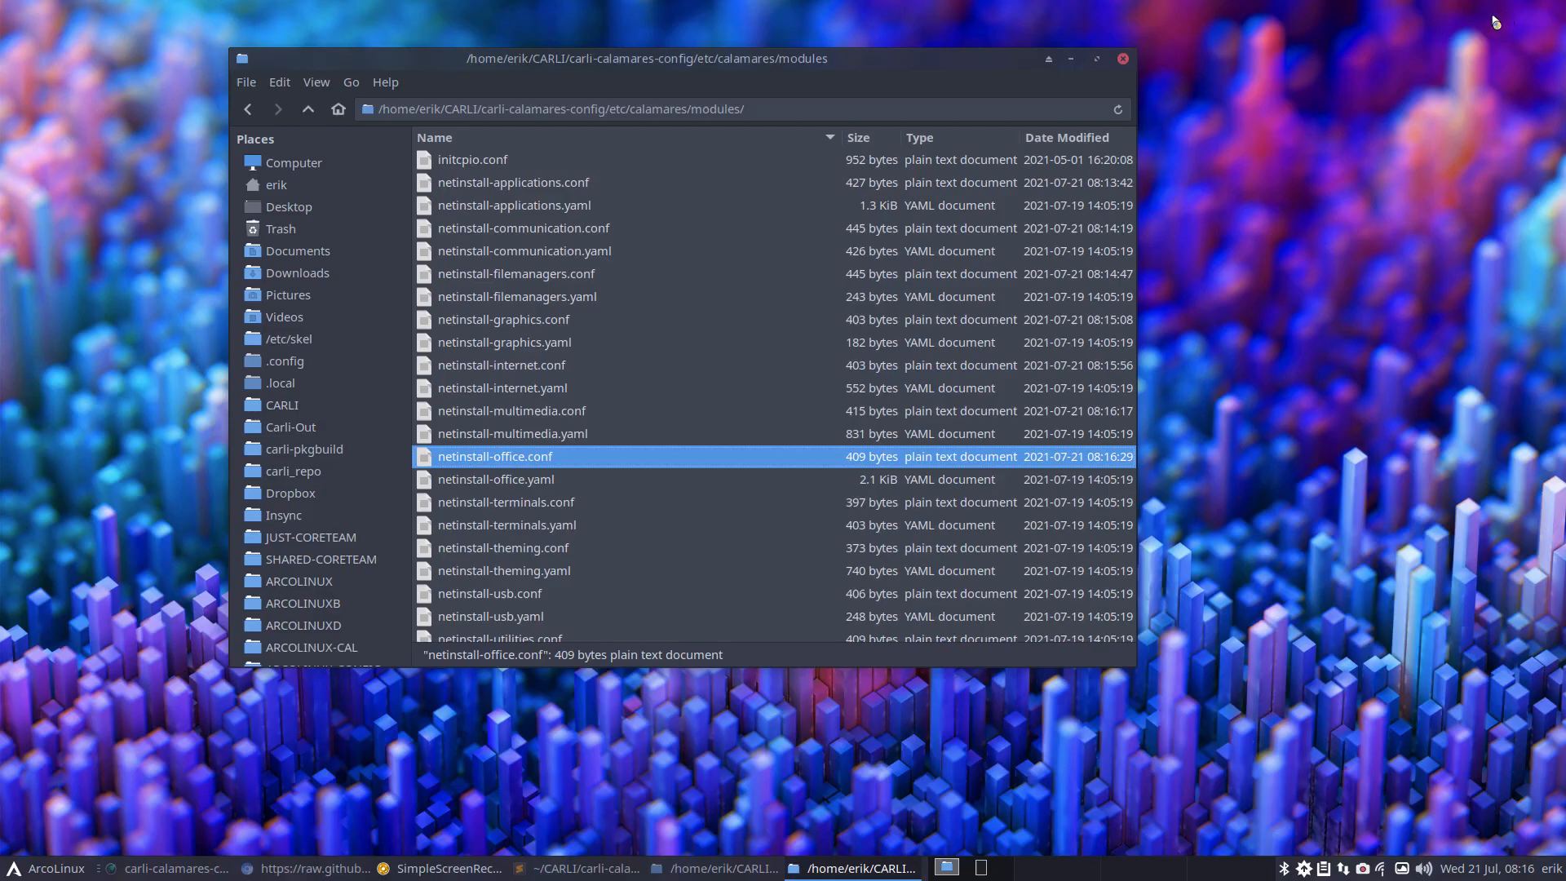
Open netinstall-terminals.conf from the modules folder and copy its arco-calamares-config-xl-next URL
double_click(579, 502)
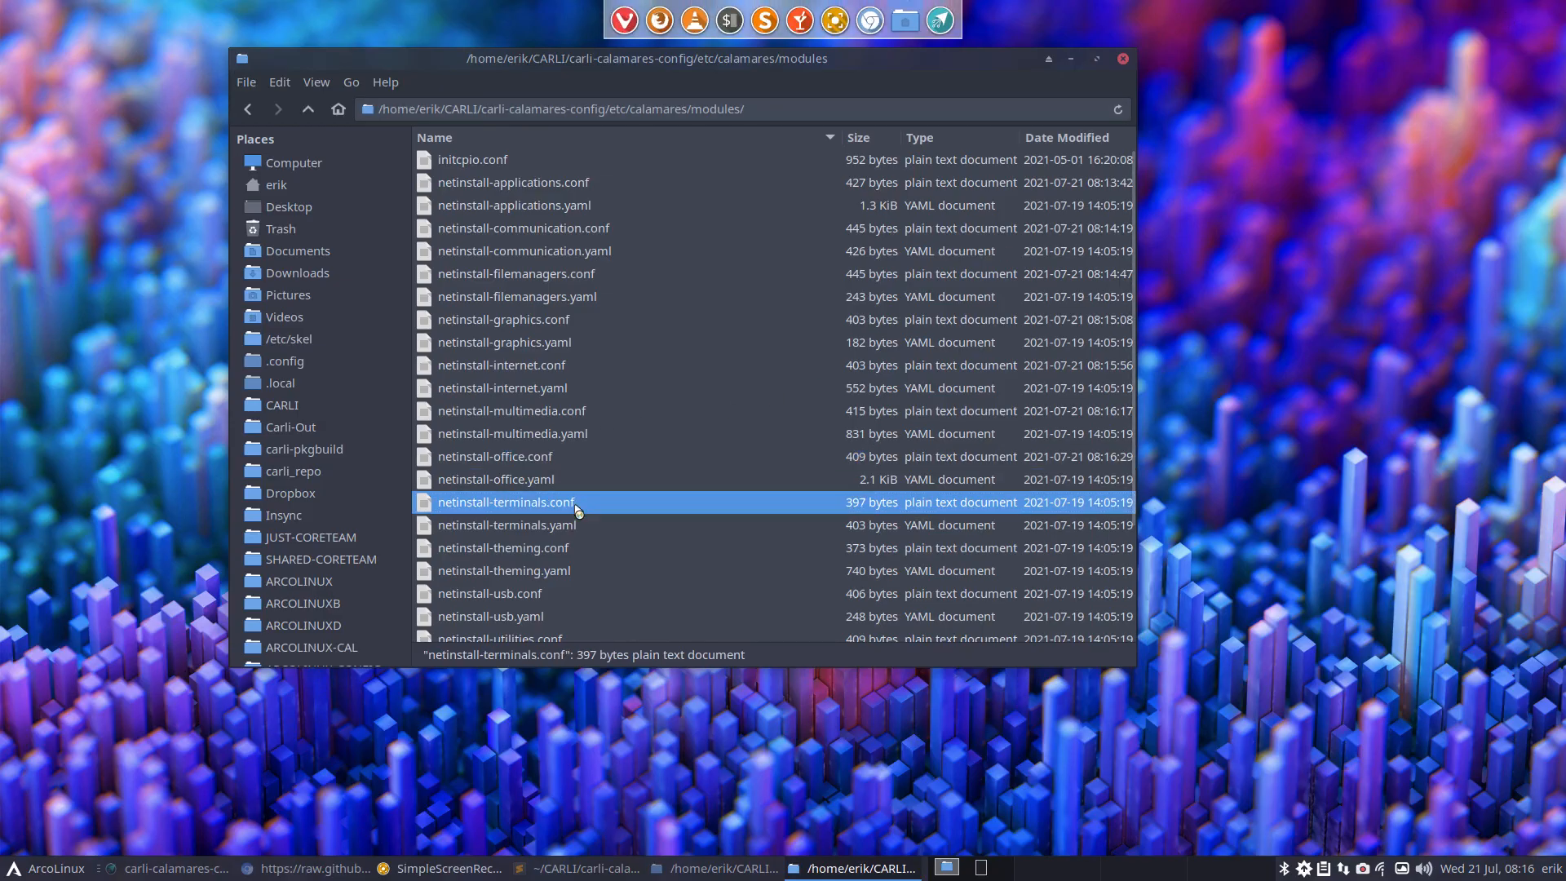
drag(1301, 98, 95, 103)
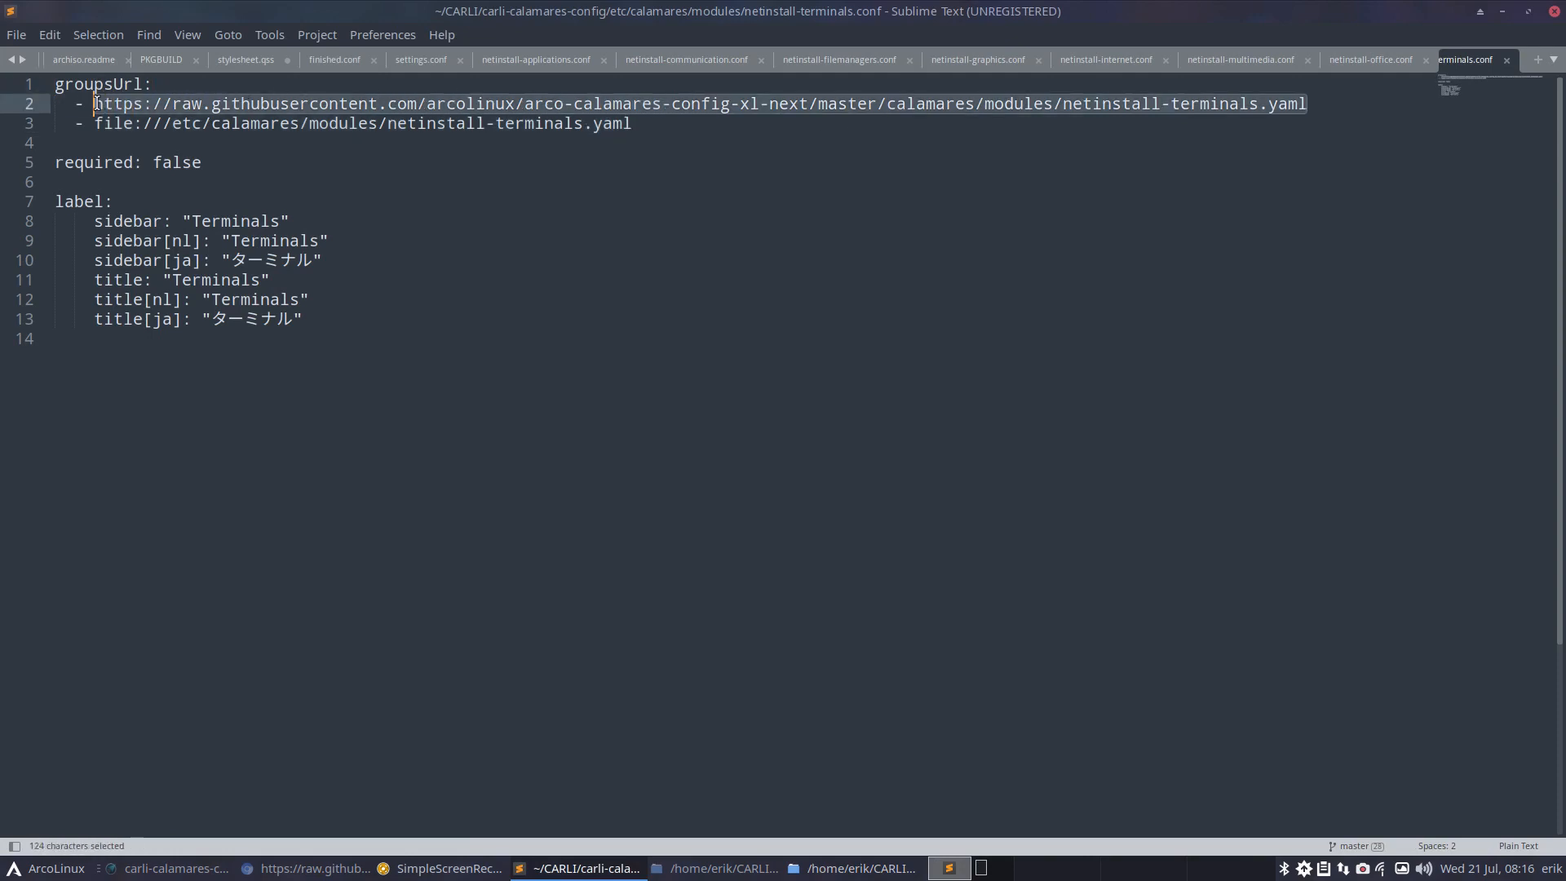
key(ctrl+c)
Copy the full carli-calamares-config URL from the groupsUrl section of netinstall-office.conf
click(1329, 71)
drag(1313, 93, 975, 104)
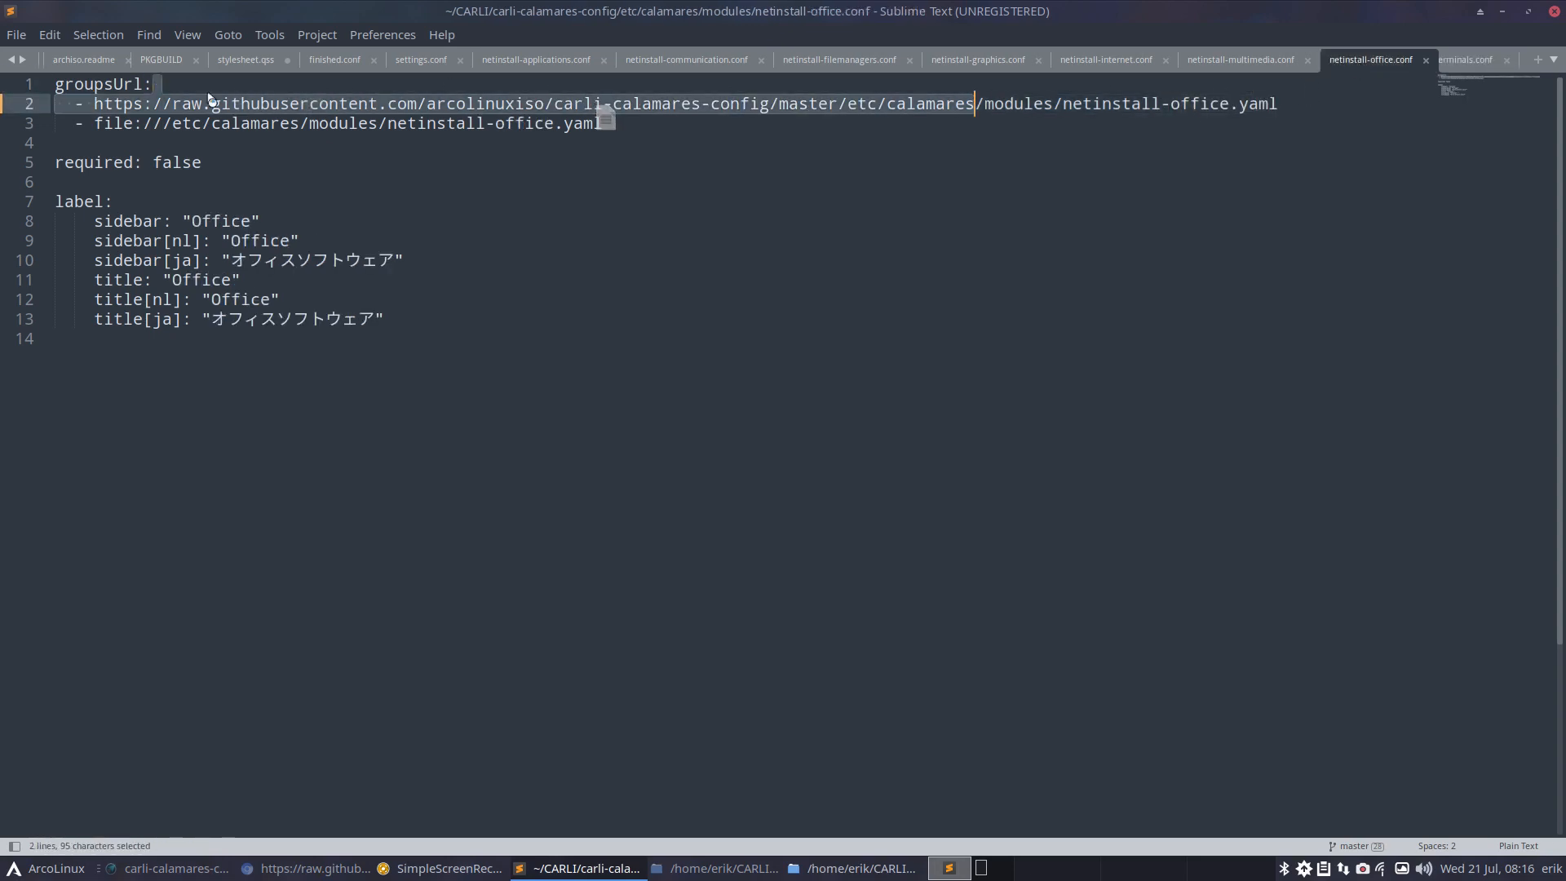
click(105, 201)
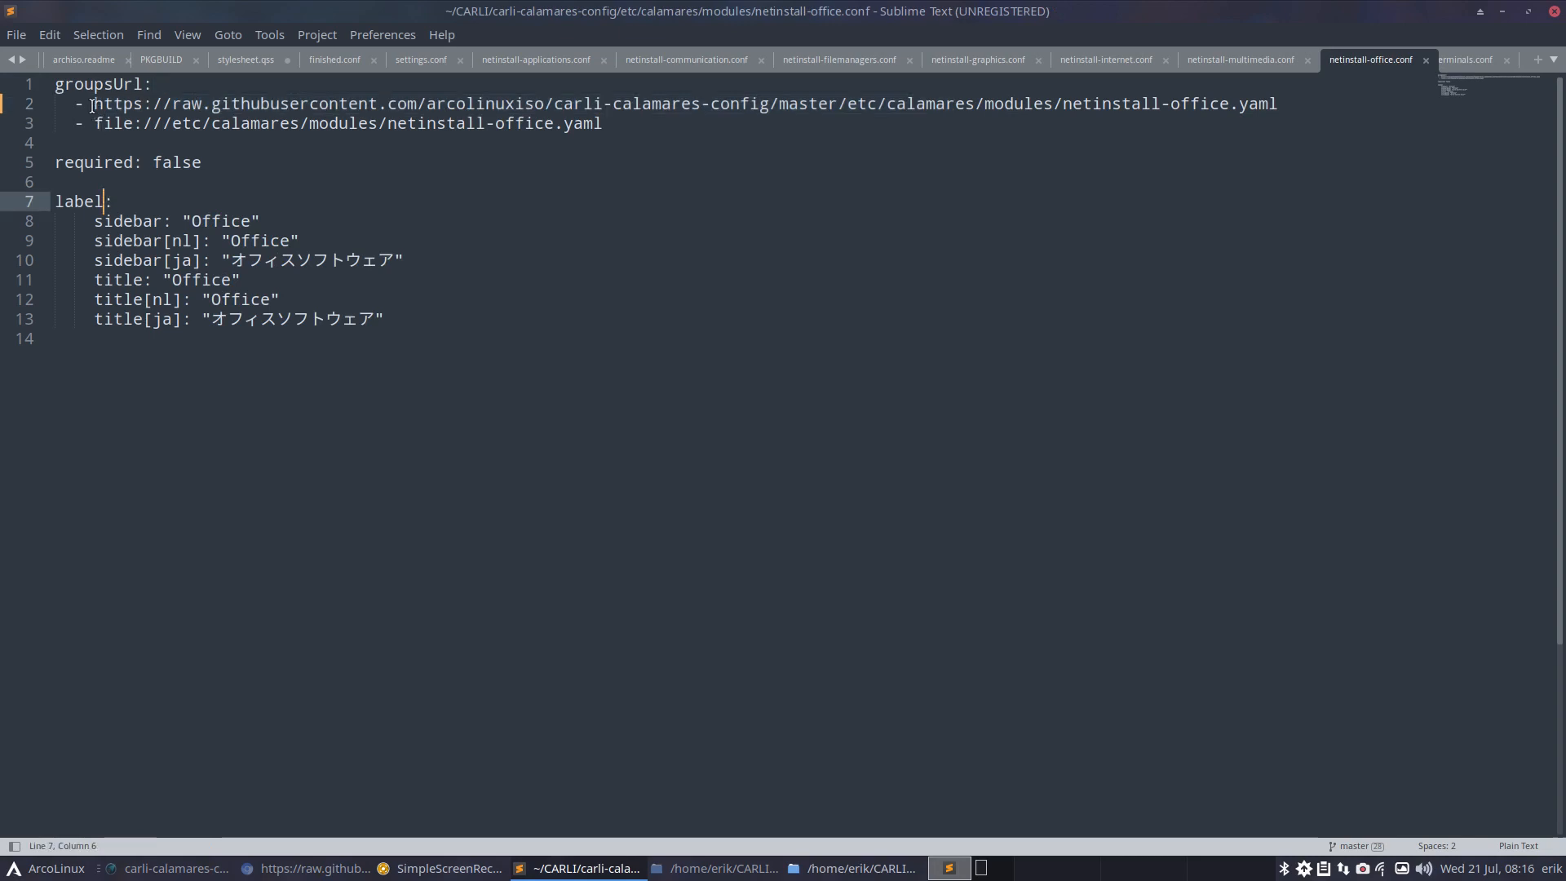
drag(93, 103, 1122, 76)
drag(1264, 92, 1293, 103)
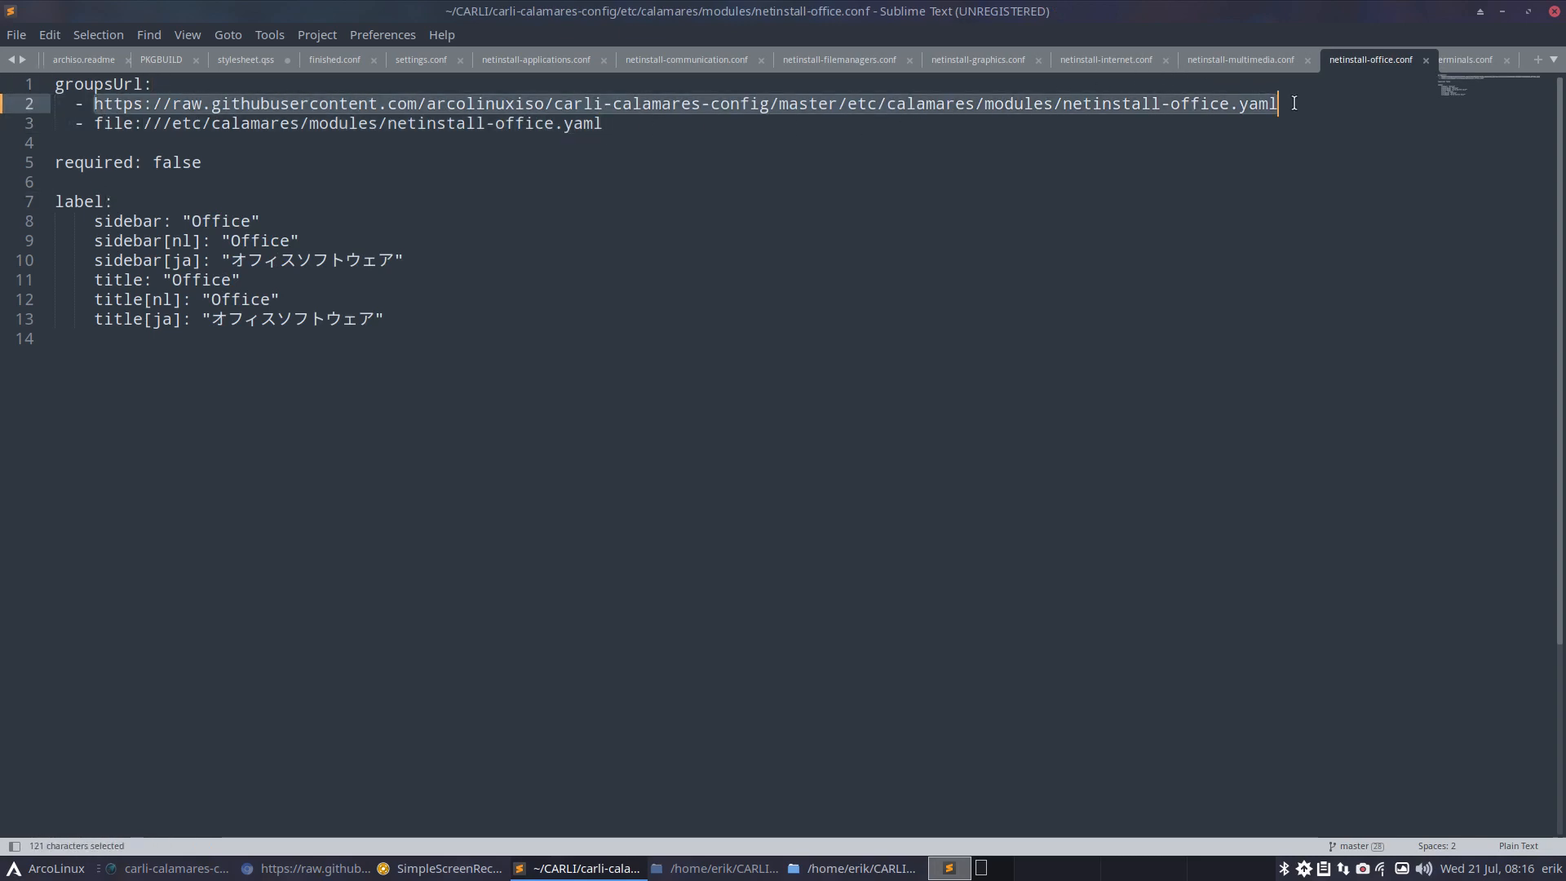
key(ctrl+c)
Replace the selected URL in netinstall-terminals.conf with the copied one, change office to terminals in it, and save the file
click(1451, 59)
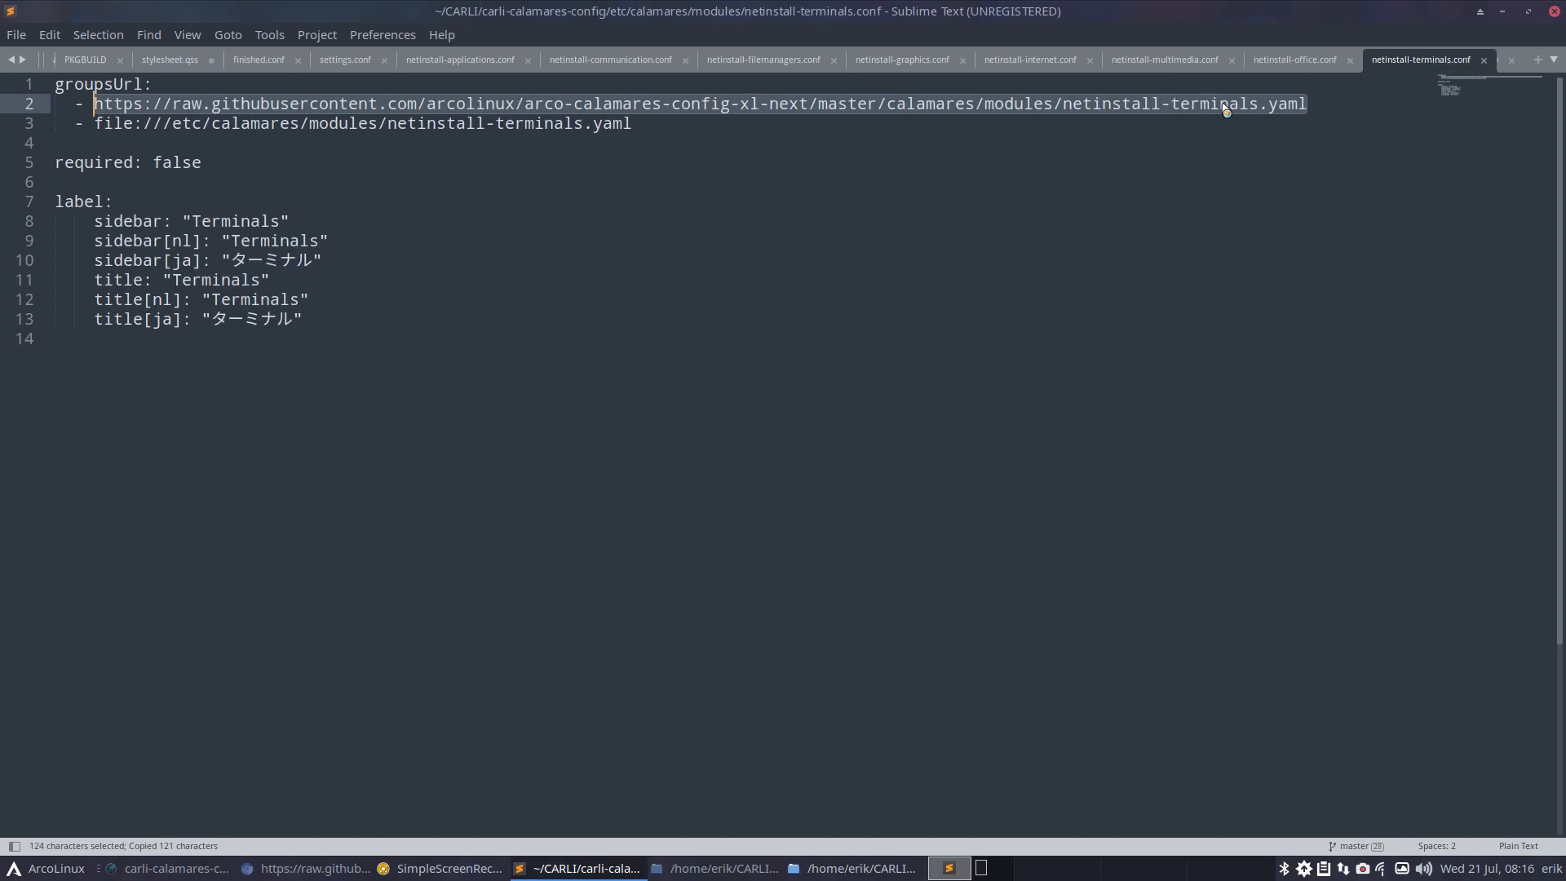
key(ctrl+v)
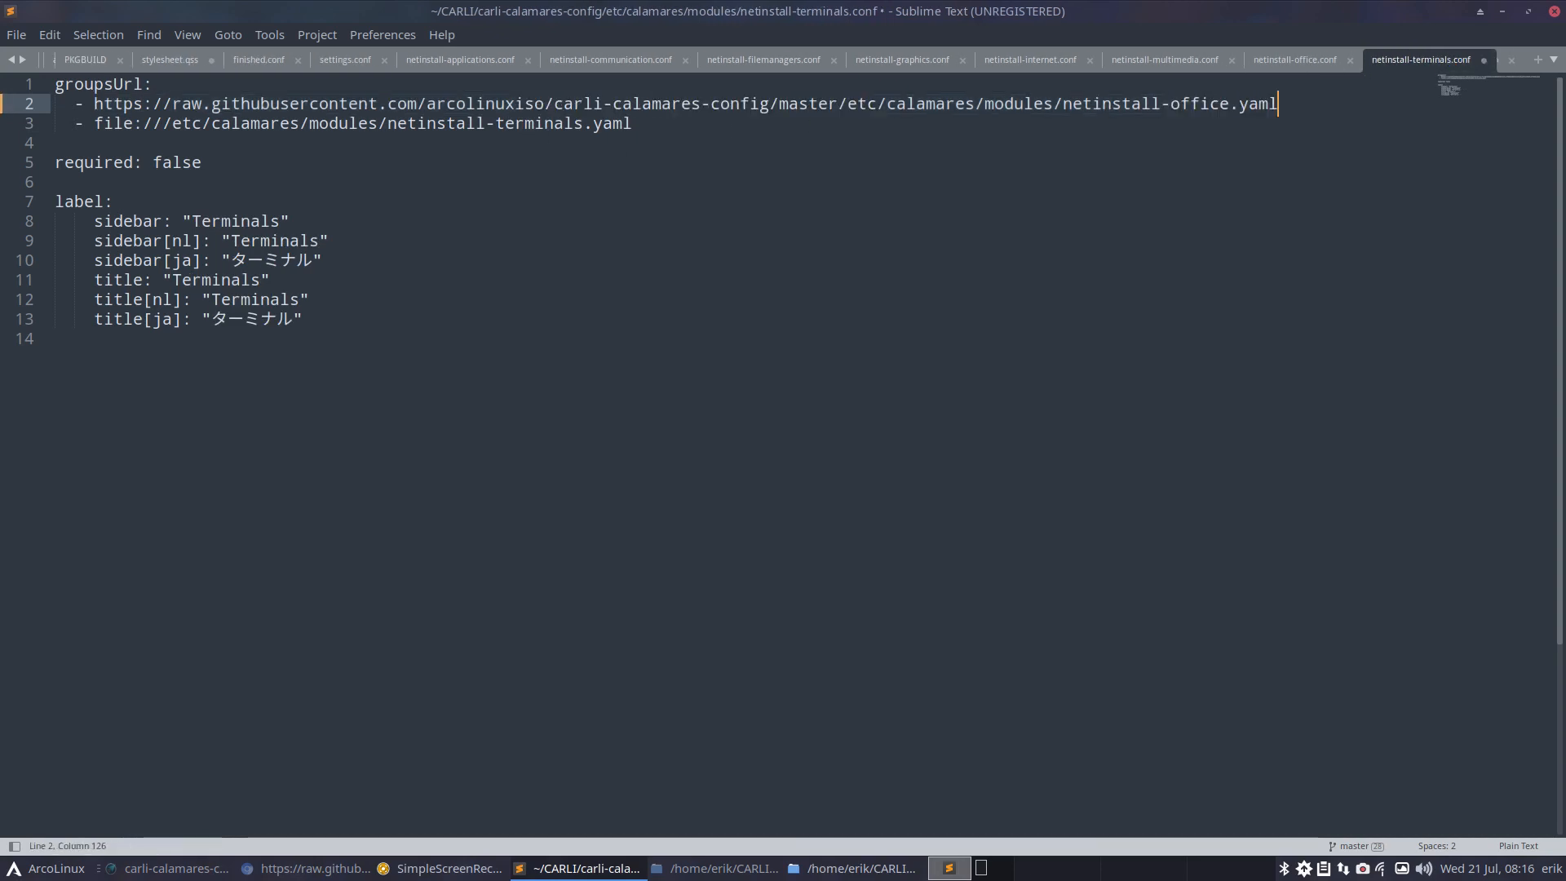
double_click(1174, 106)
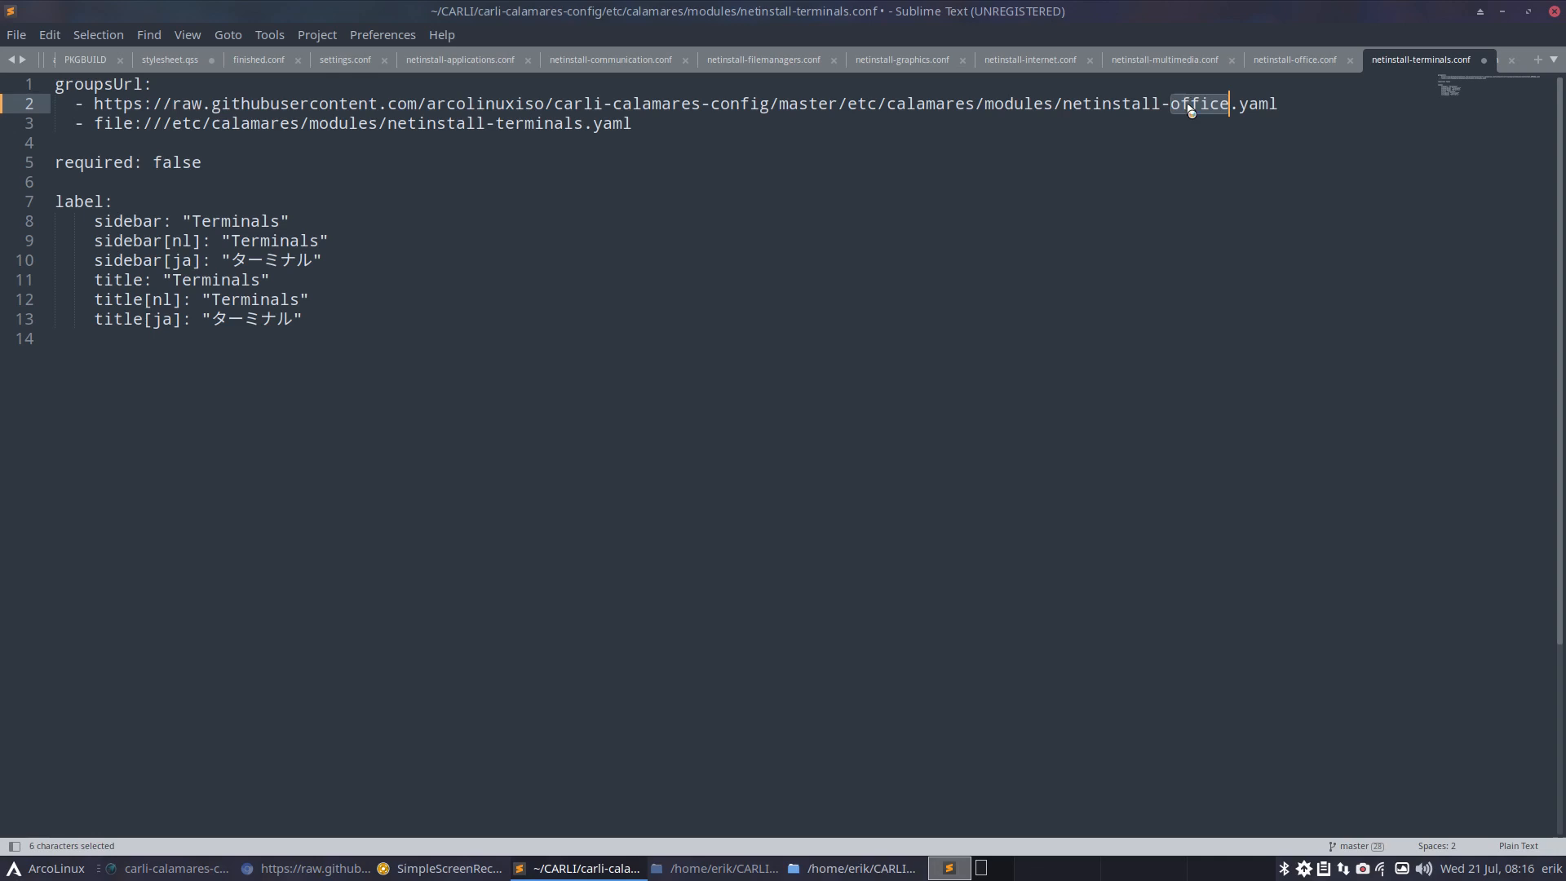
text(terminals)
key(ctrl+s)
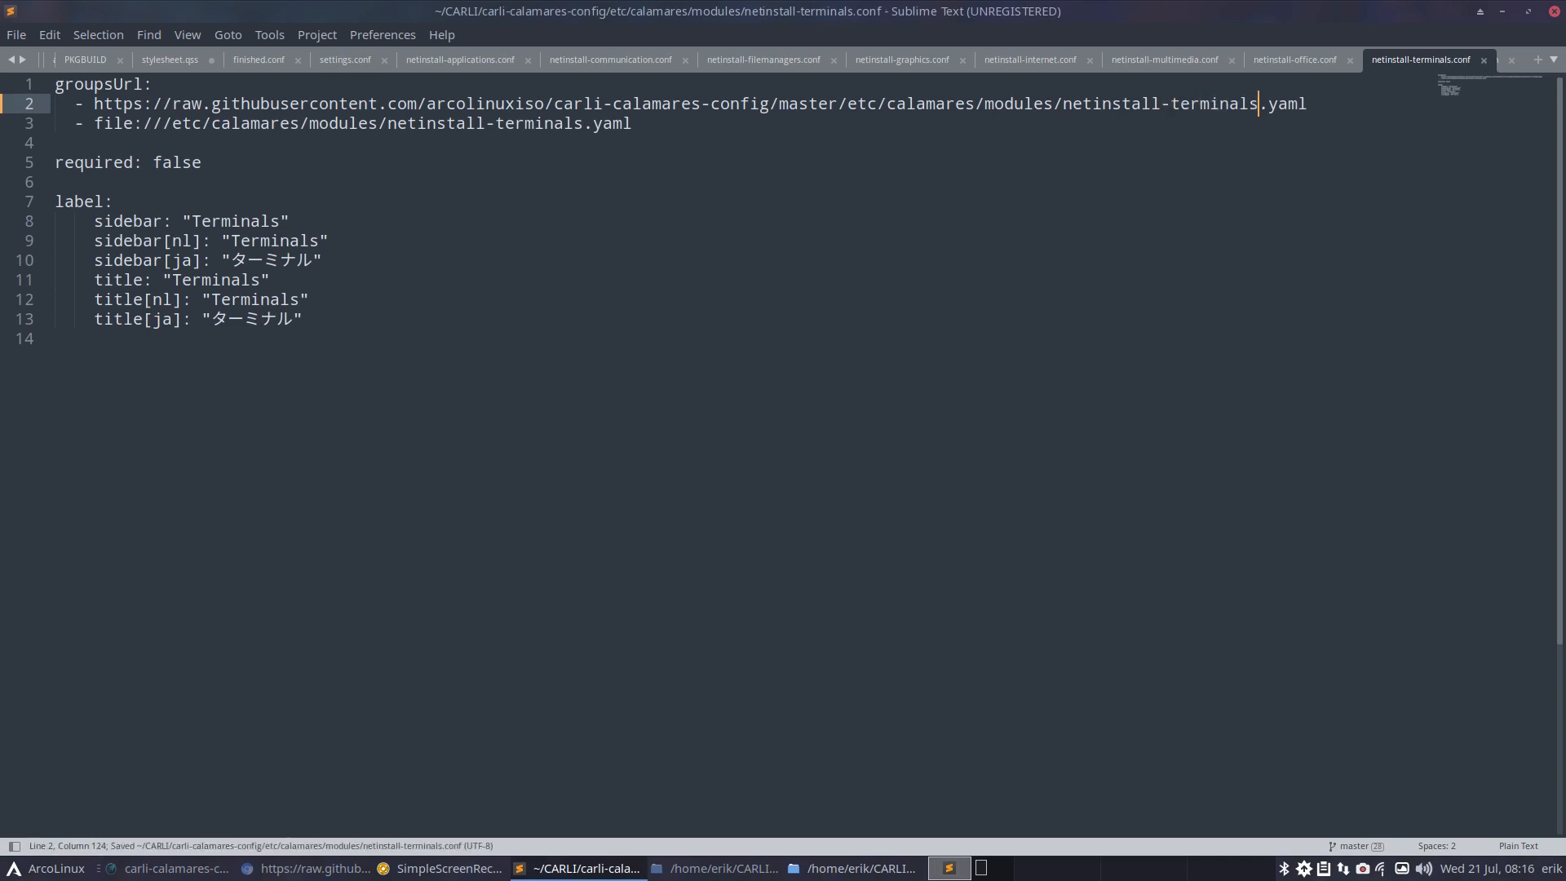
click(1501, 11)
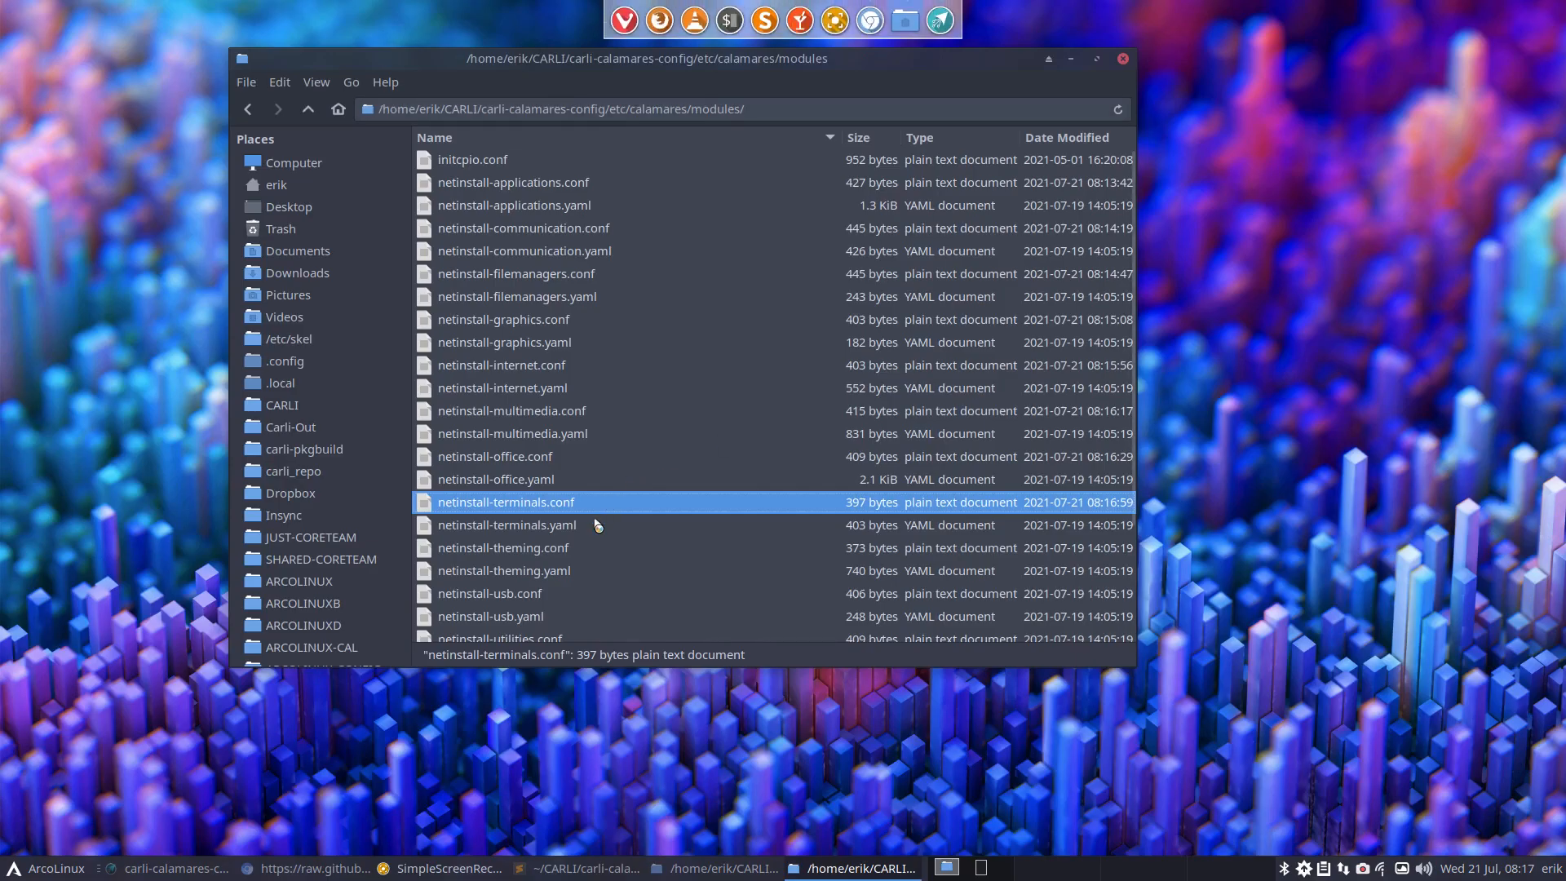
Open netinstall-theming.conf, replace its arco-calamares-config-xl-next URL with the copied carli-calamares-config URL ending in netinstall-theming.yaml, and save
double_click(571, 547)
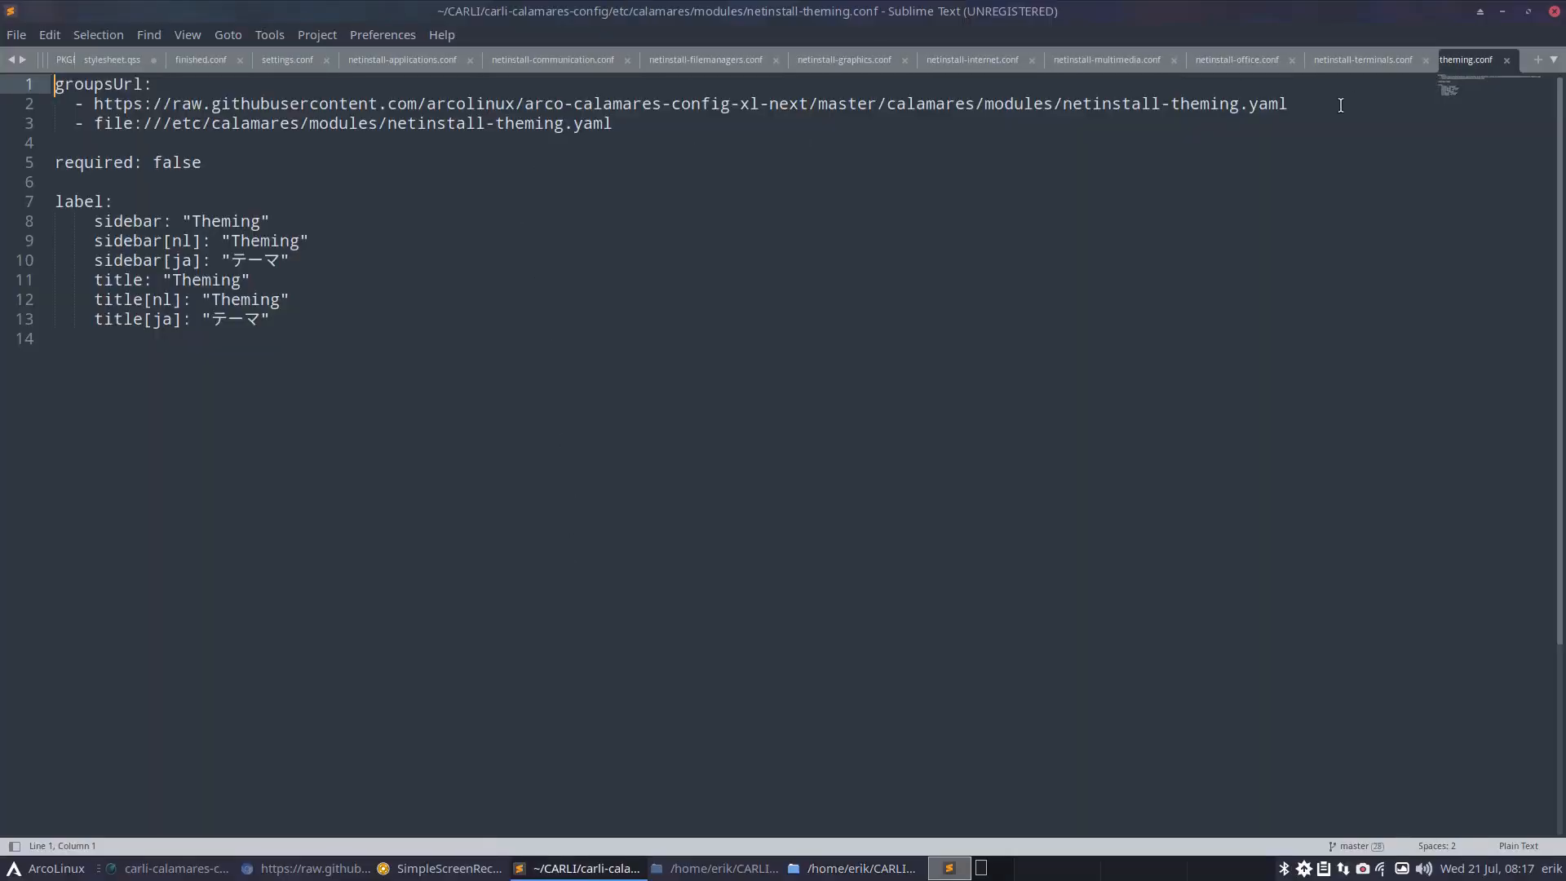
drag(1337, 103, 975, 104)
drag(903, 67, 305, 42)
drag(174, 83, 96, 107)
key(ctrl+v)
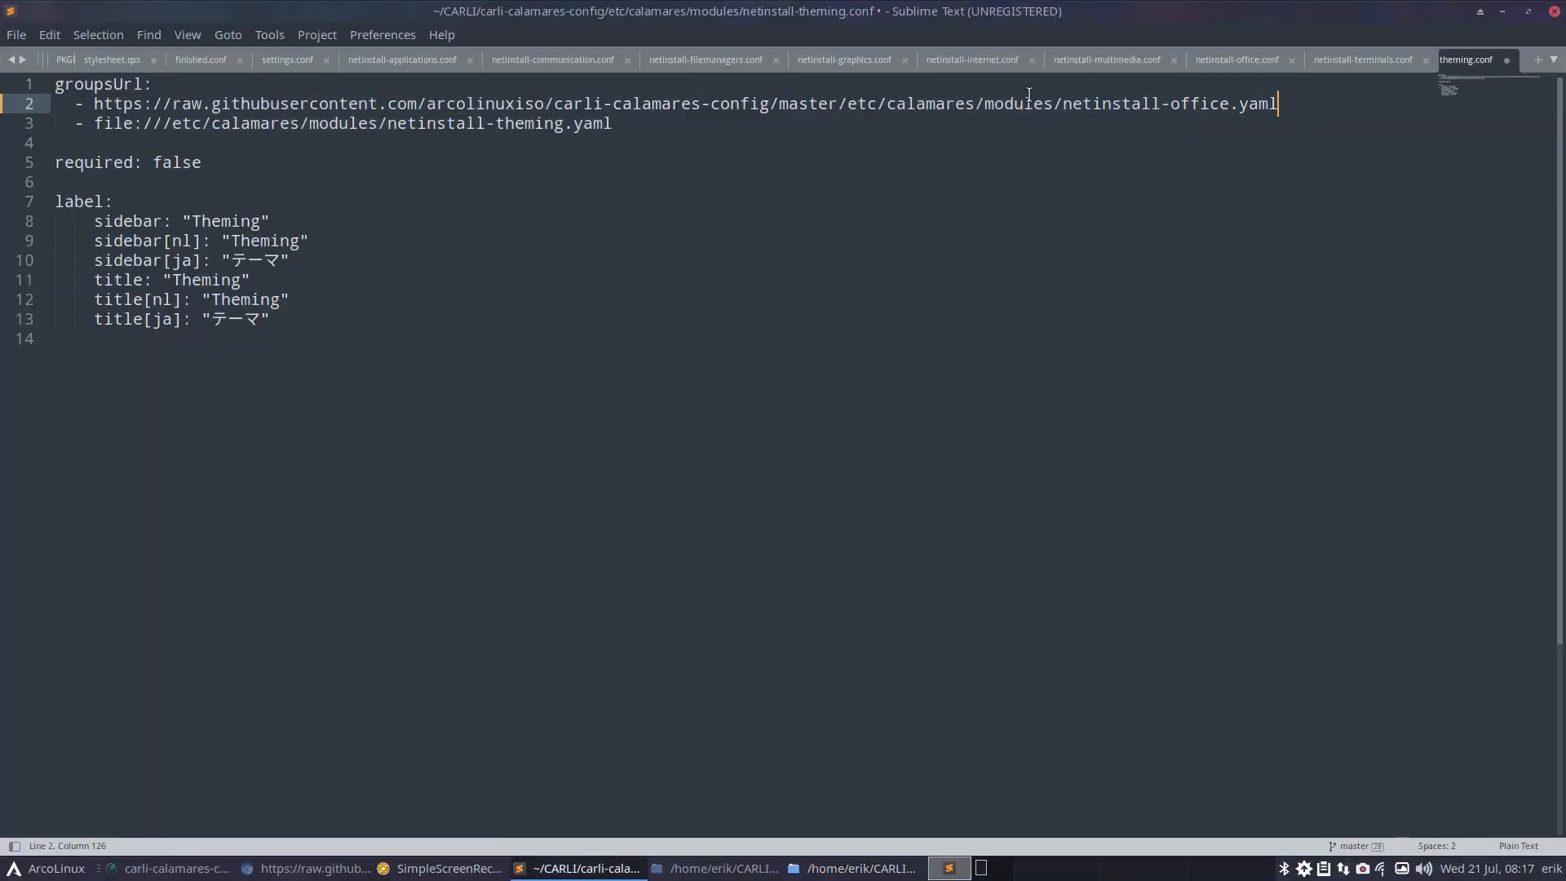
double_click(1191, 103)
text(theming)
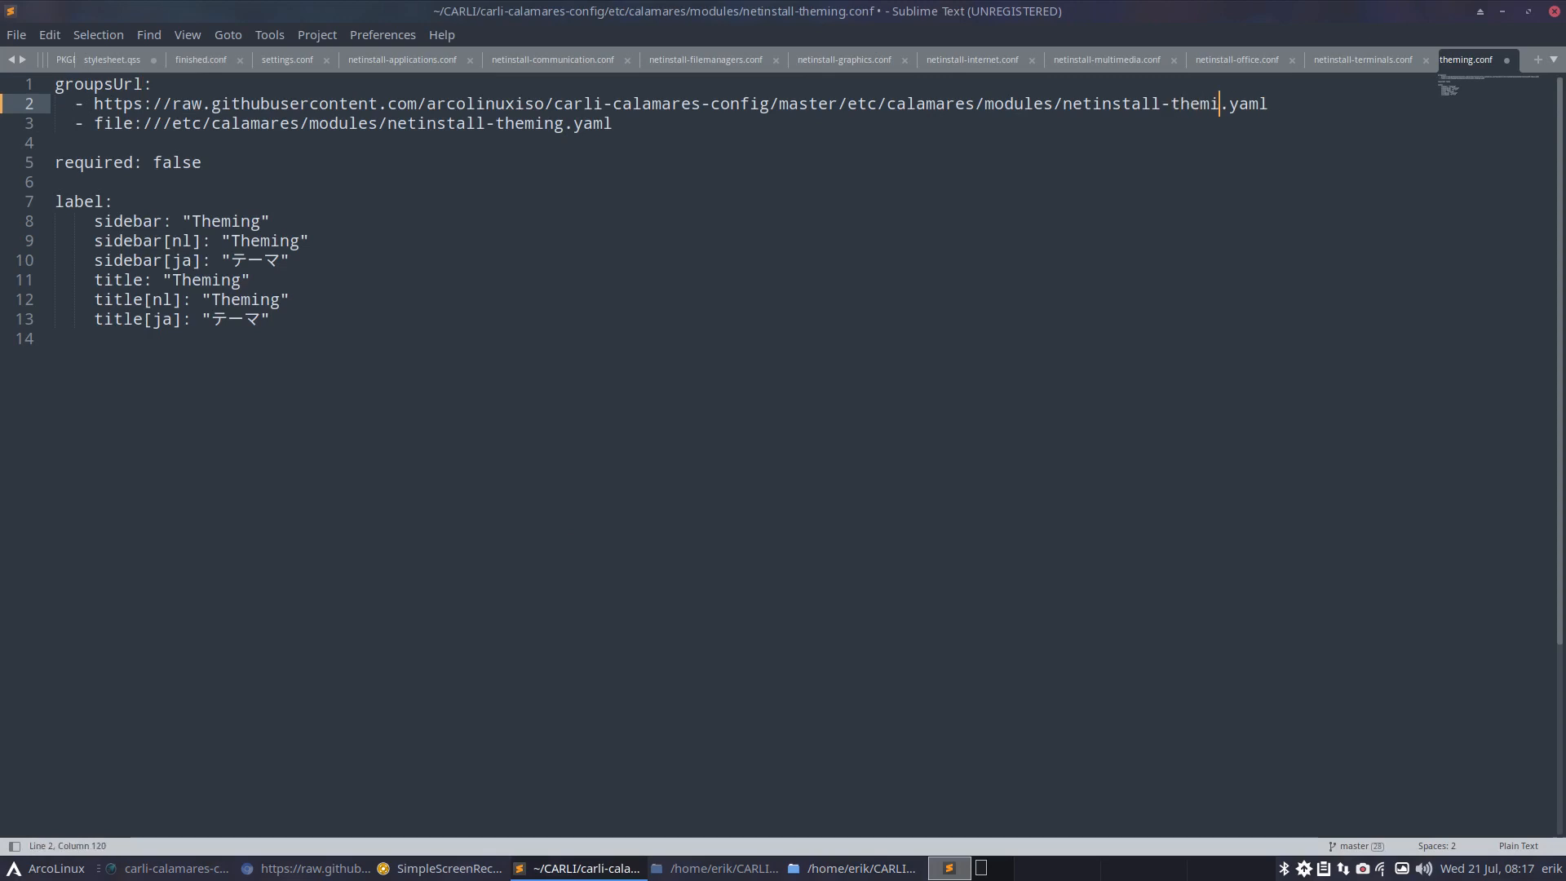
key(ctrl+s)
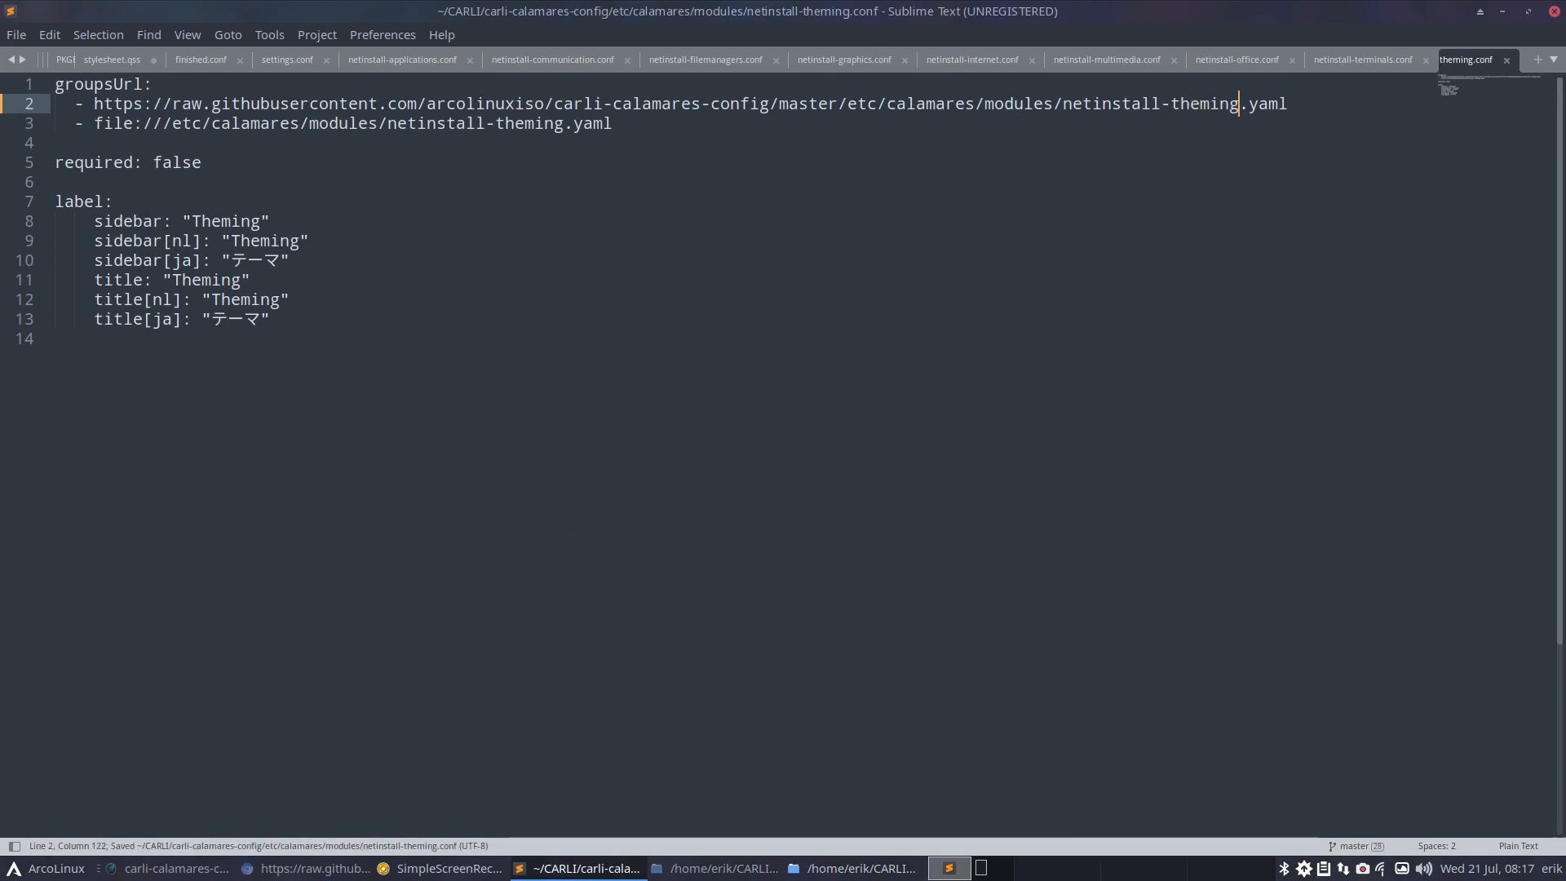
click(1502, 11)
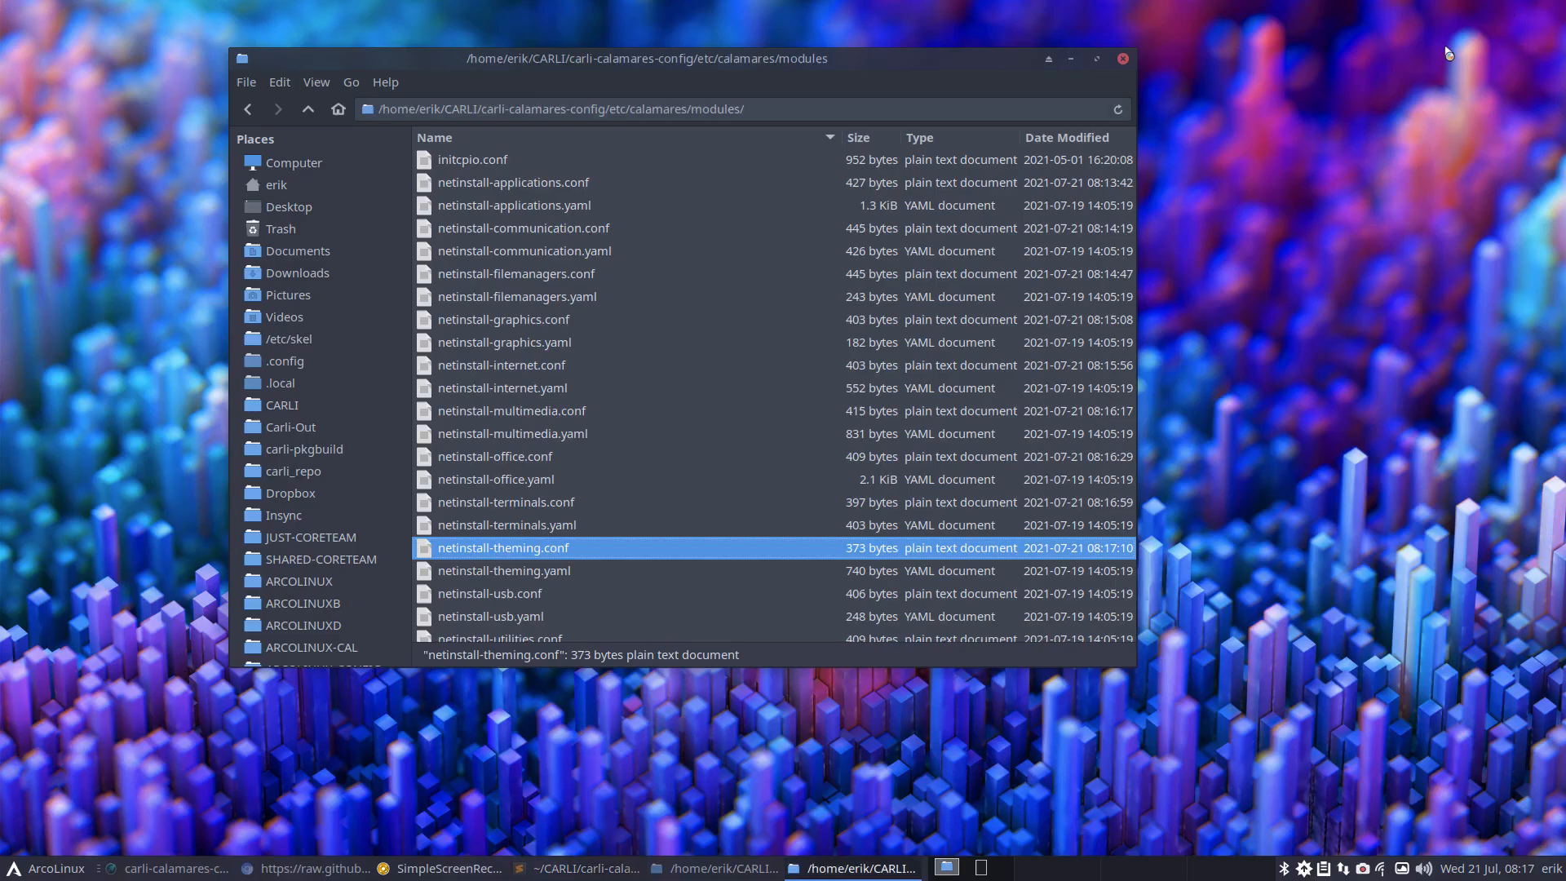
Open netinstall-usb.conf from the modules folder and copy its arco-calamares-config-xl-next URL
double_click(563, 595)
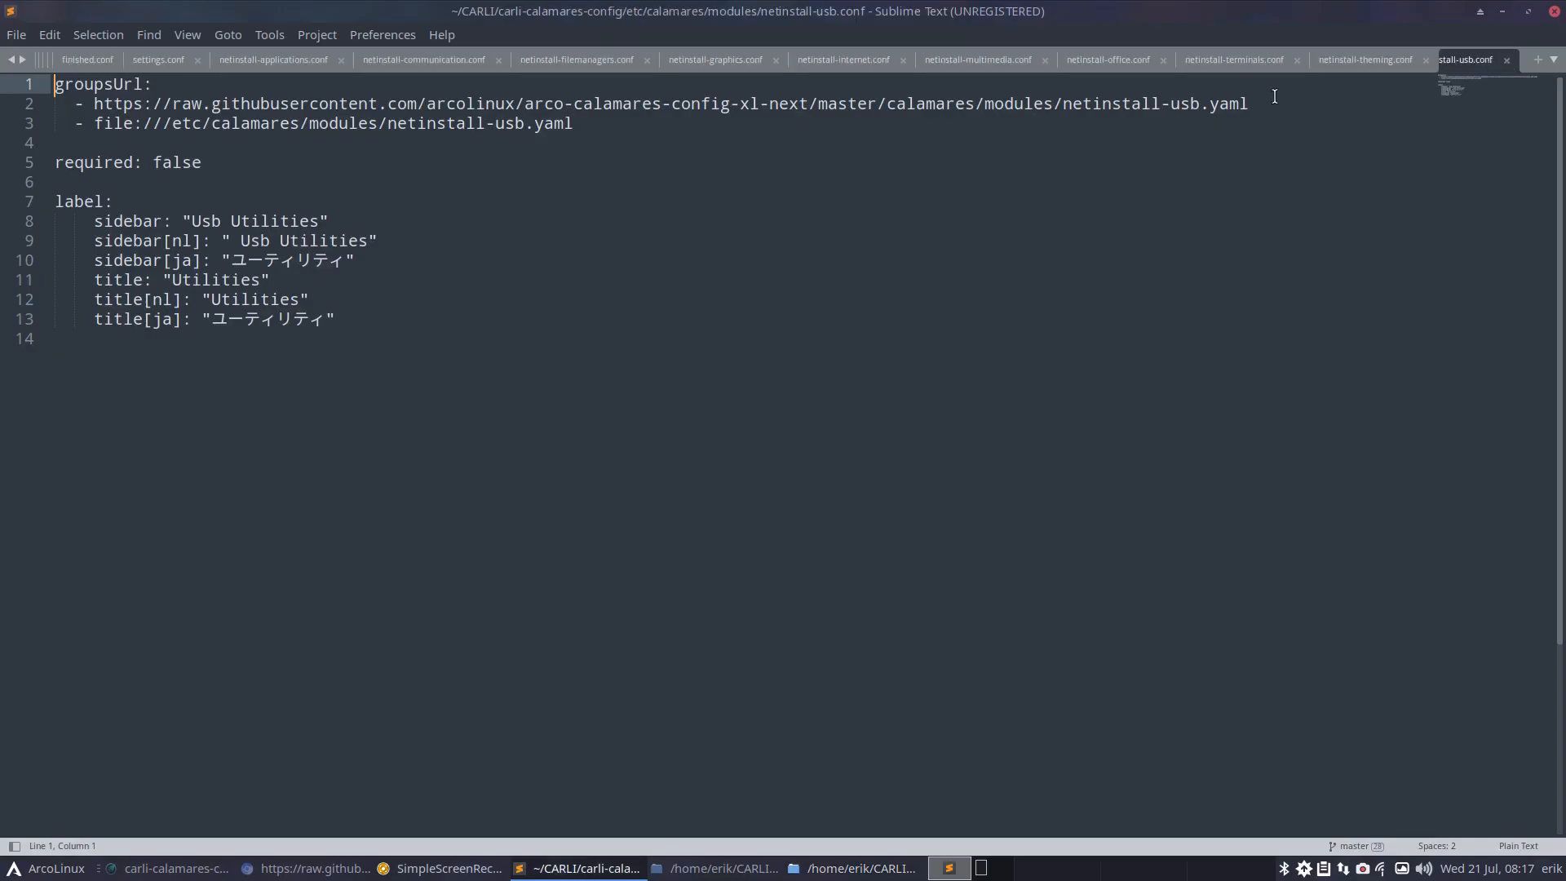
drag(1274, 96, 88, 106)
key(ctrl+c)
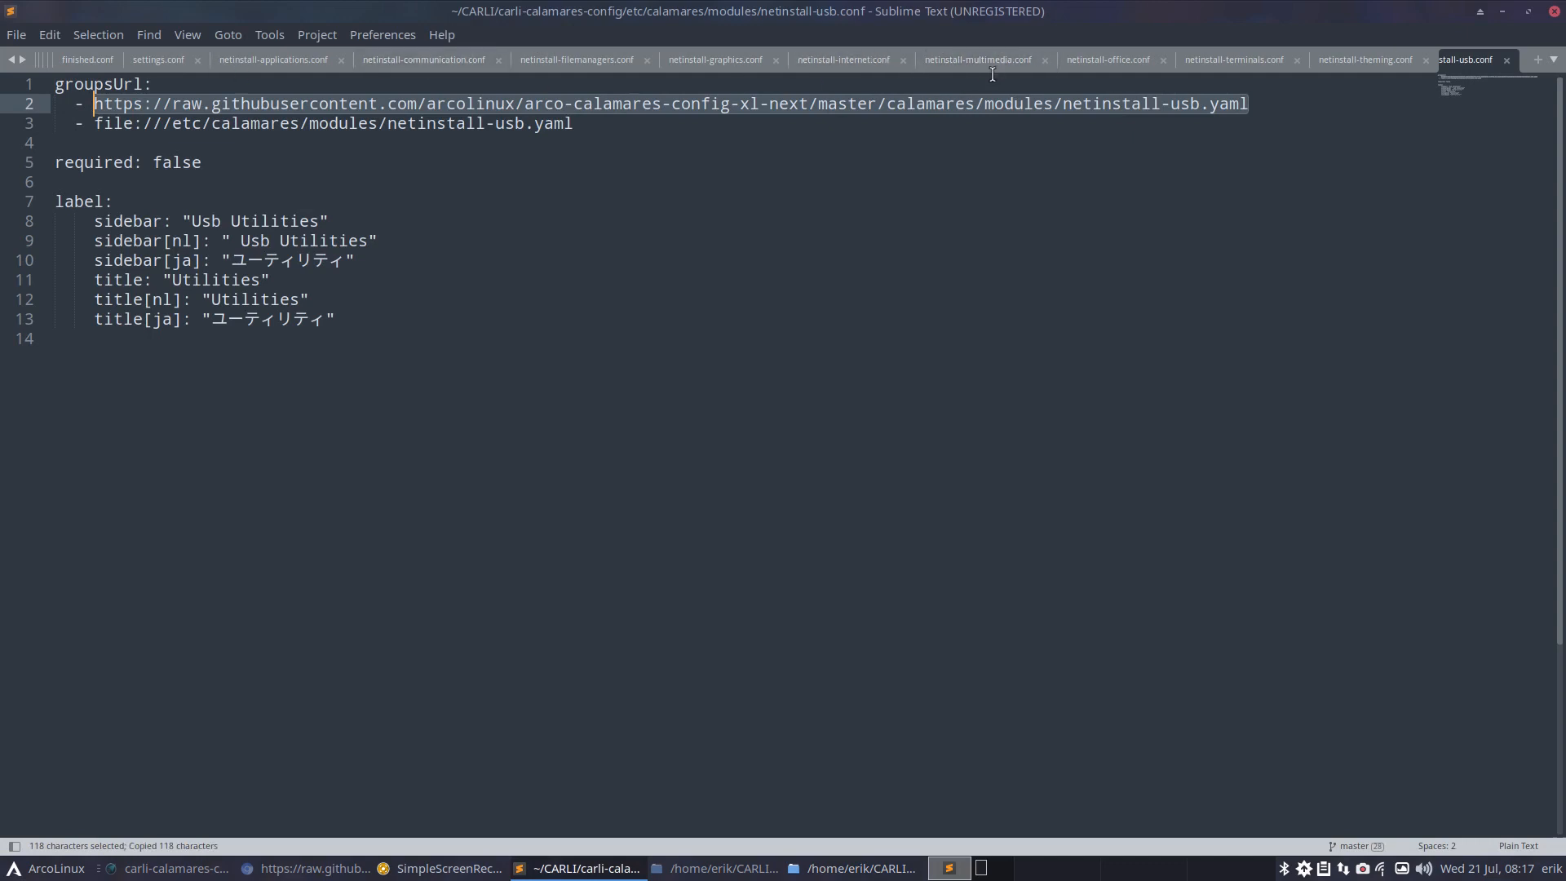
Copy the full carli-calamares-config URL from the groupsUrl section of netinstall-theming.conf
click(1365, 60)
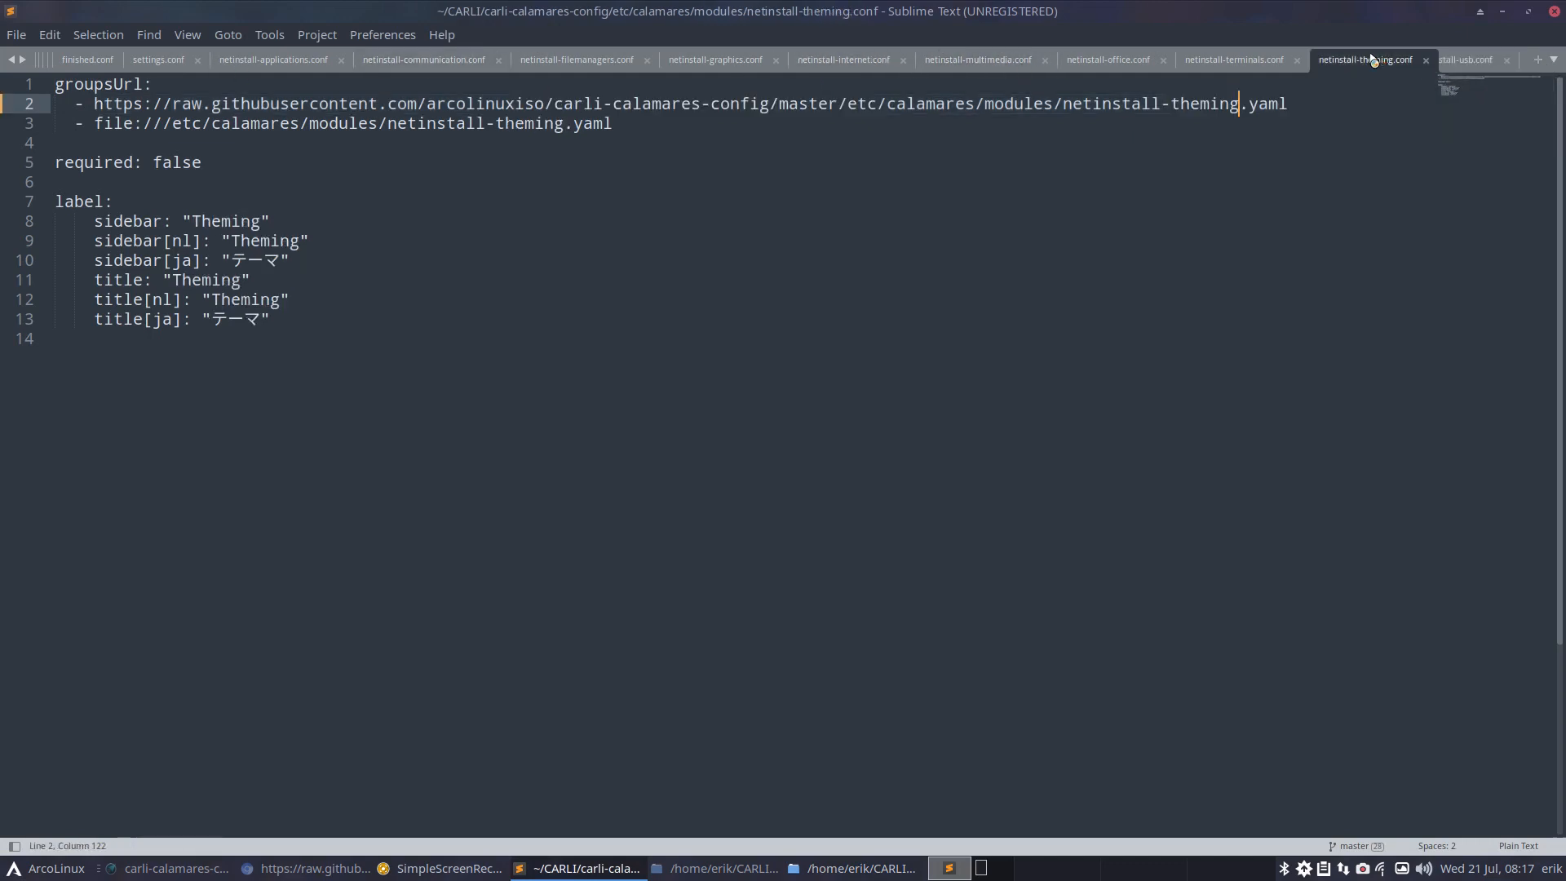
drag(1299, 91, 97, 110)
click(1258, 100)
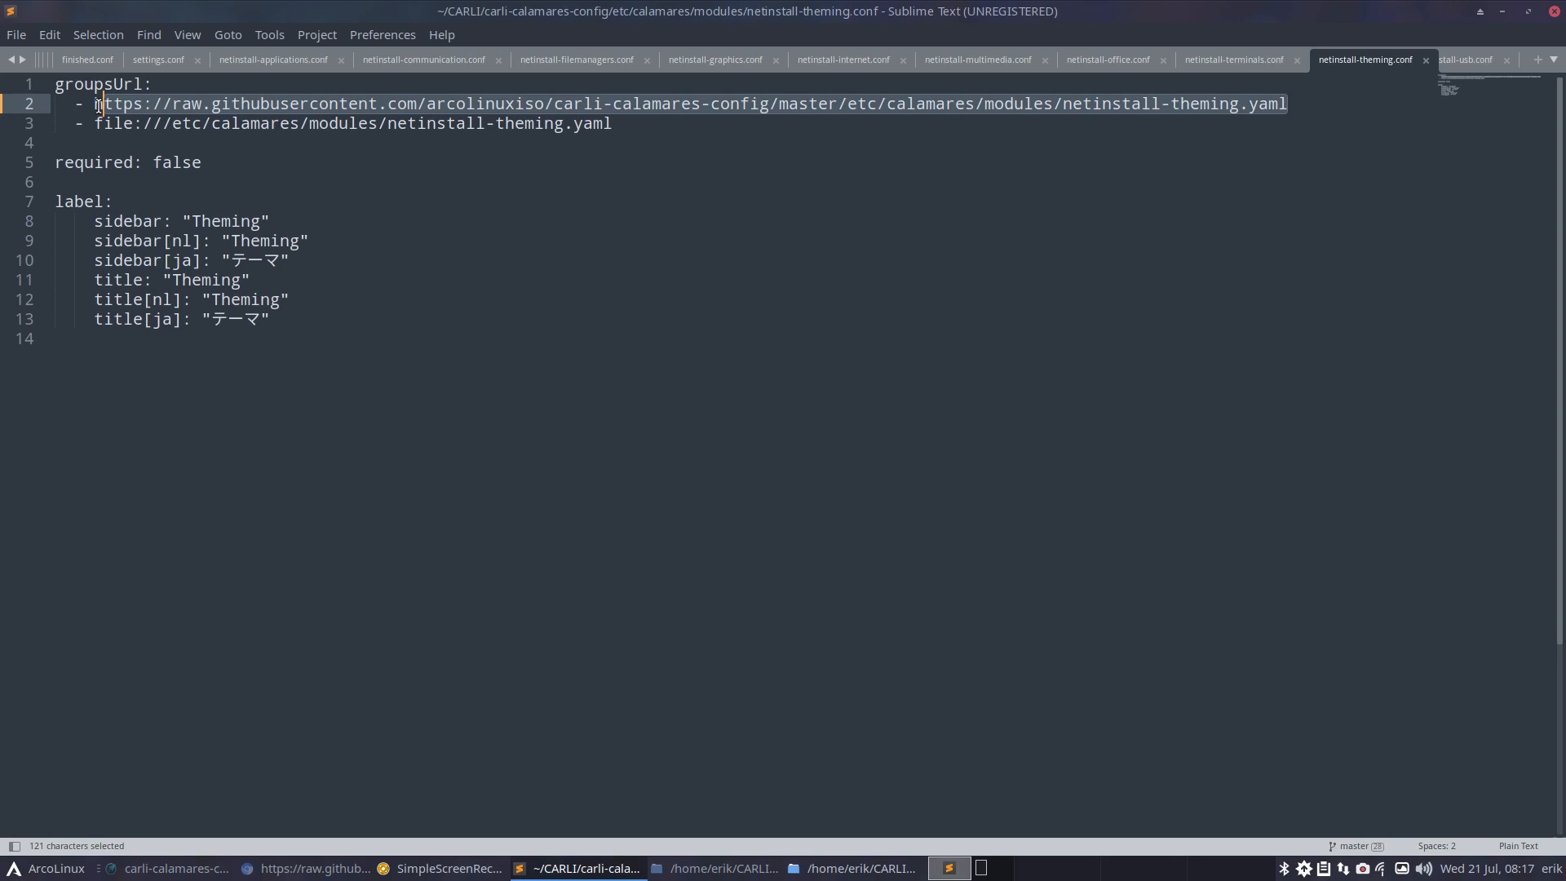
key(ctrl+c)
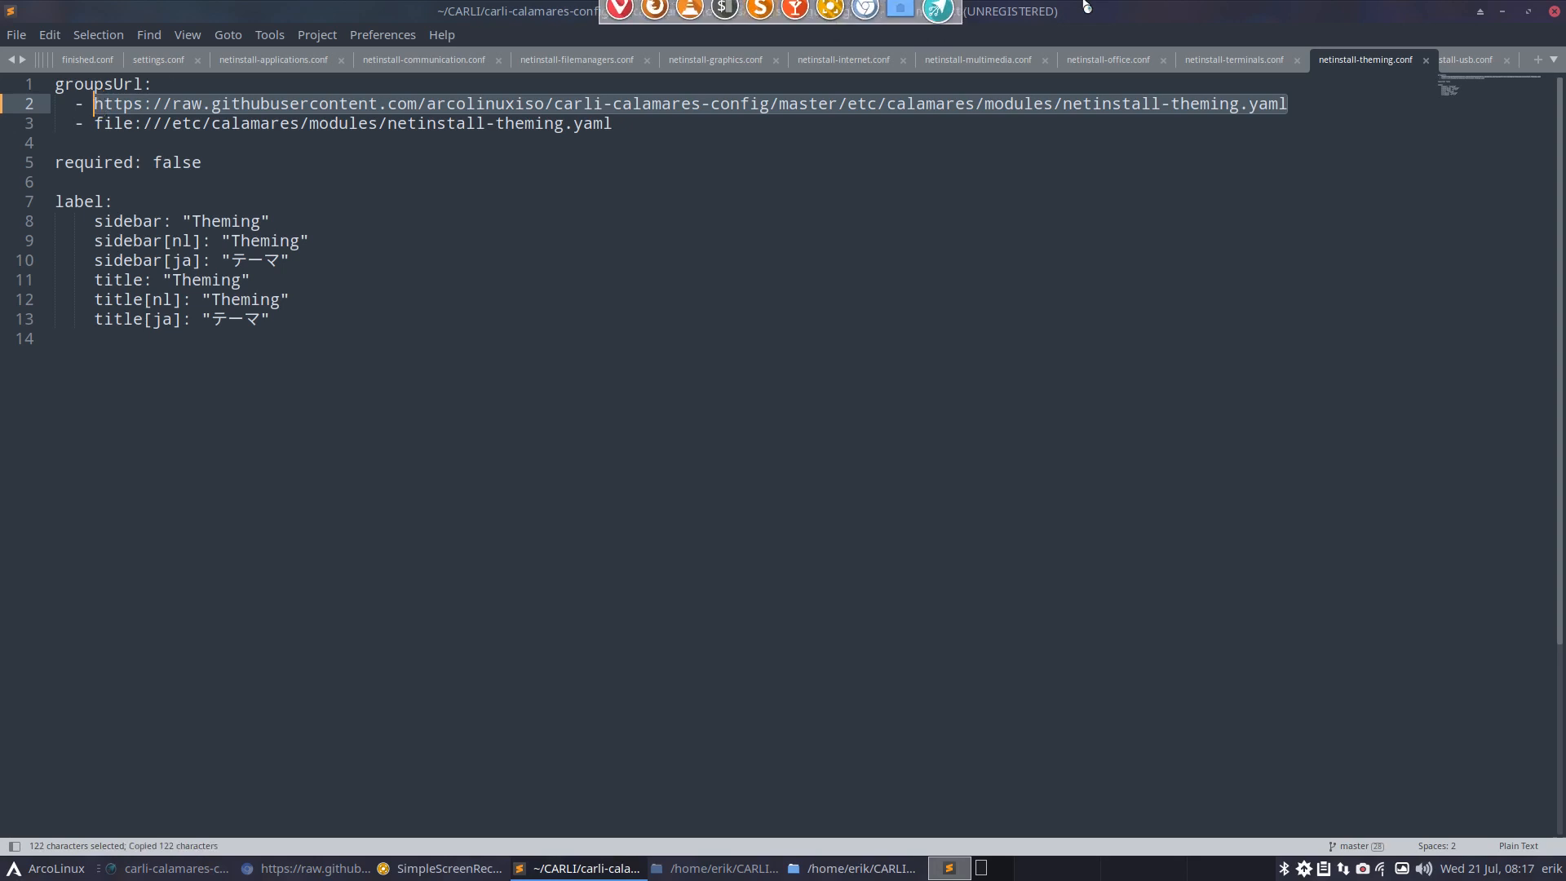
Replace the arco-calamares-config-xl-next URL in netinstall-usb.conf with the URL copied from netinstall-theming.conf
click(1465, 59)
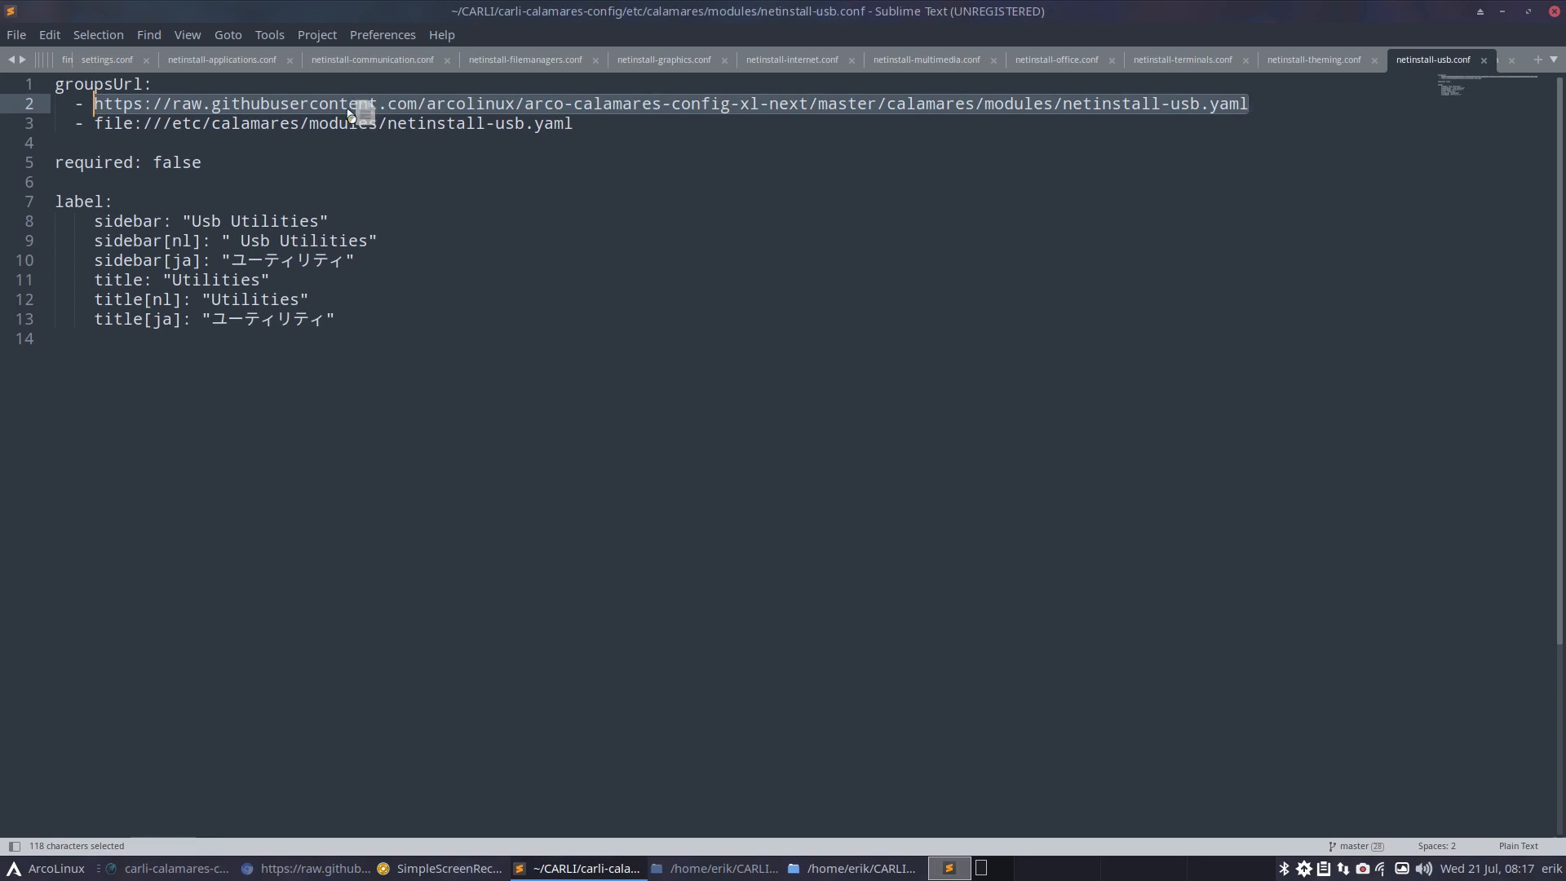
click(364, 144)
drag(1263, 102, 96, 112)
key(ctrl+v)
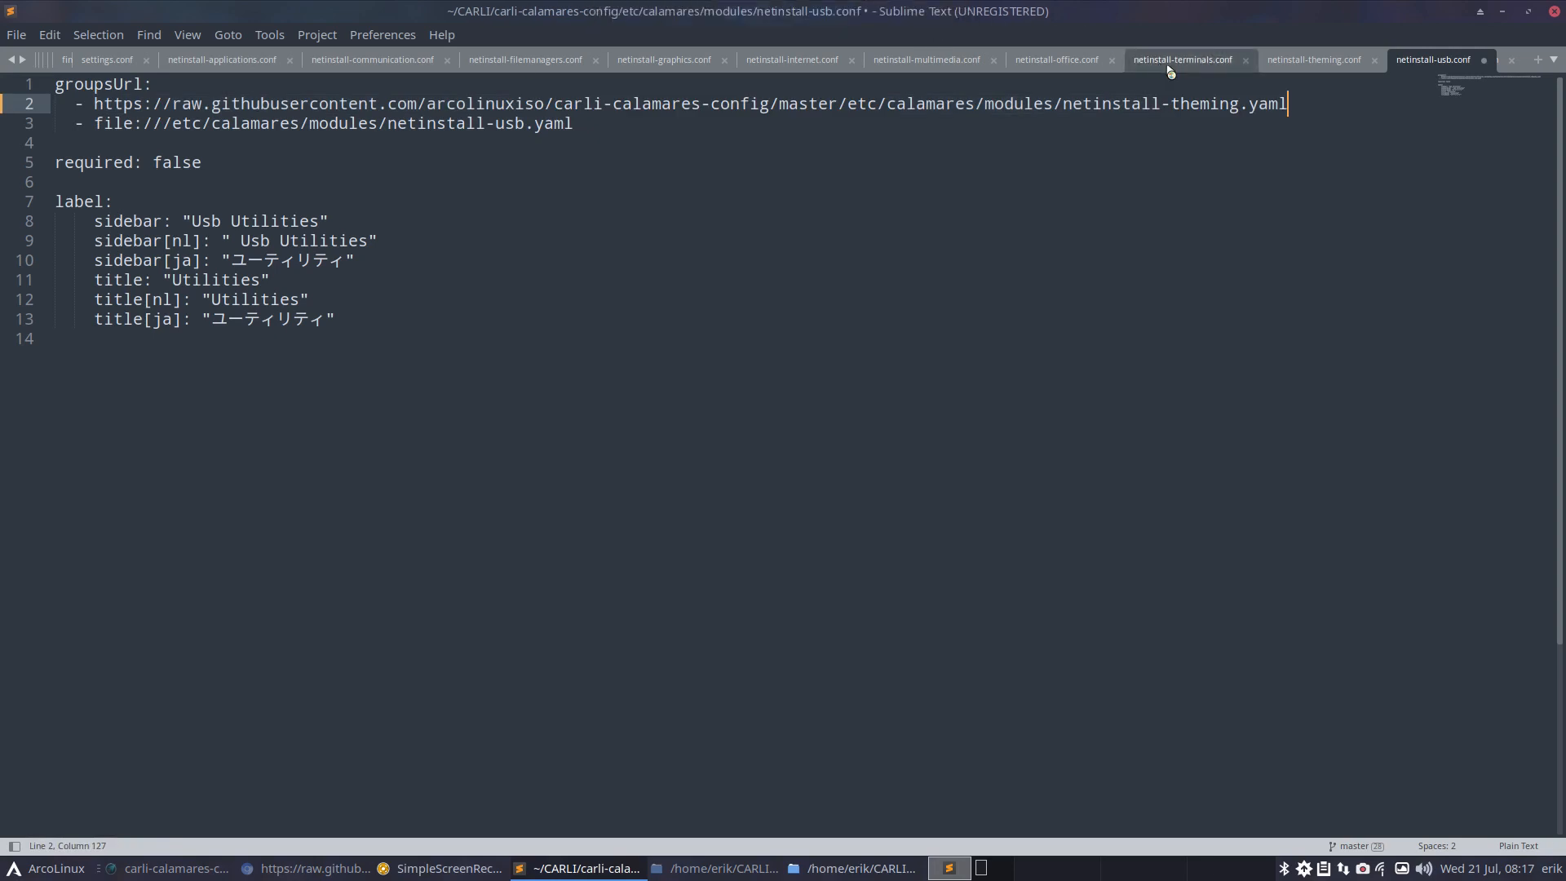
Change theming to usb in the carli-calamares-config URL of netinstall-usb.conf, save the file and close the editor
double_click(1186, 110)
text(usb)
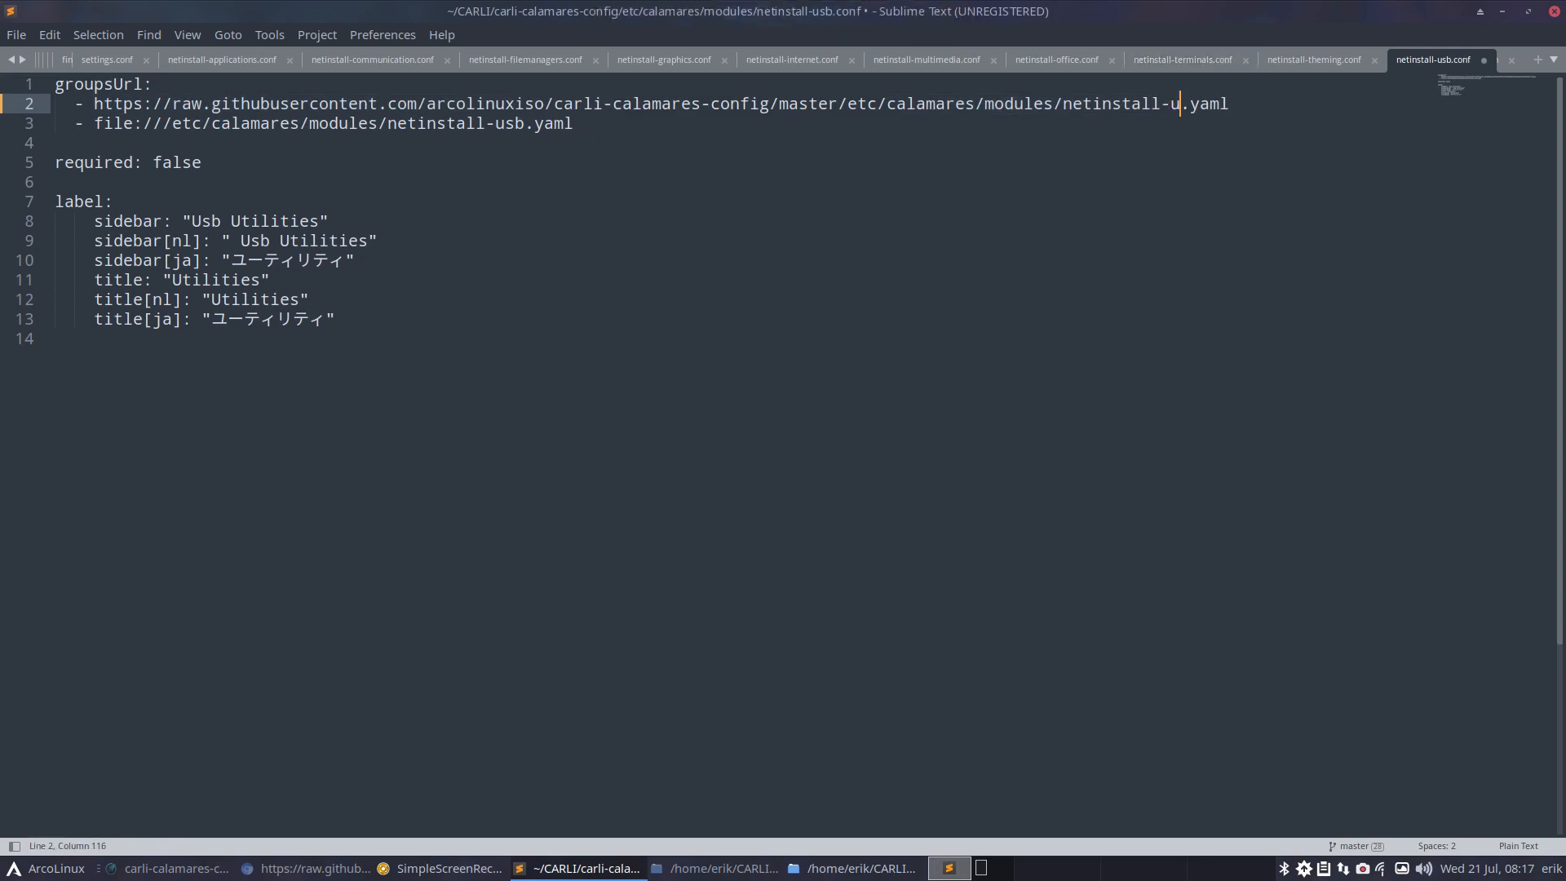
key(ctrl+s)
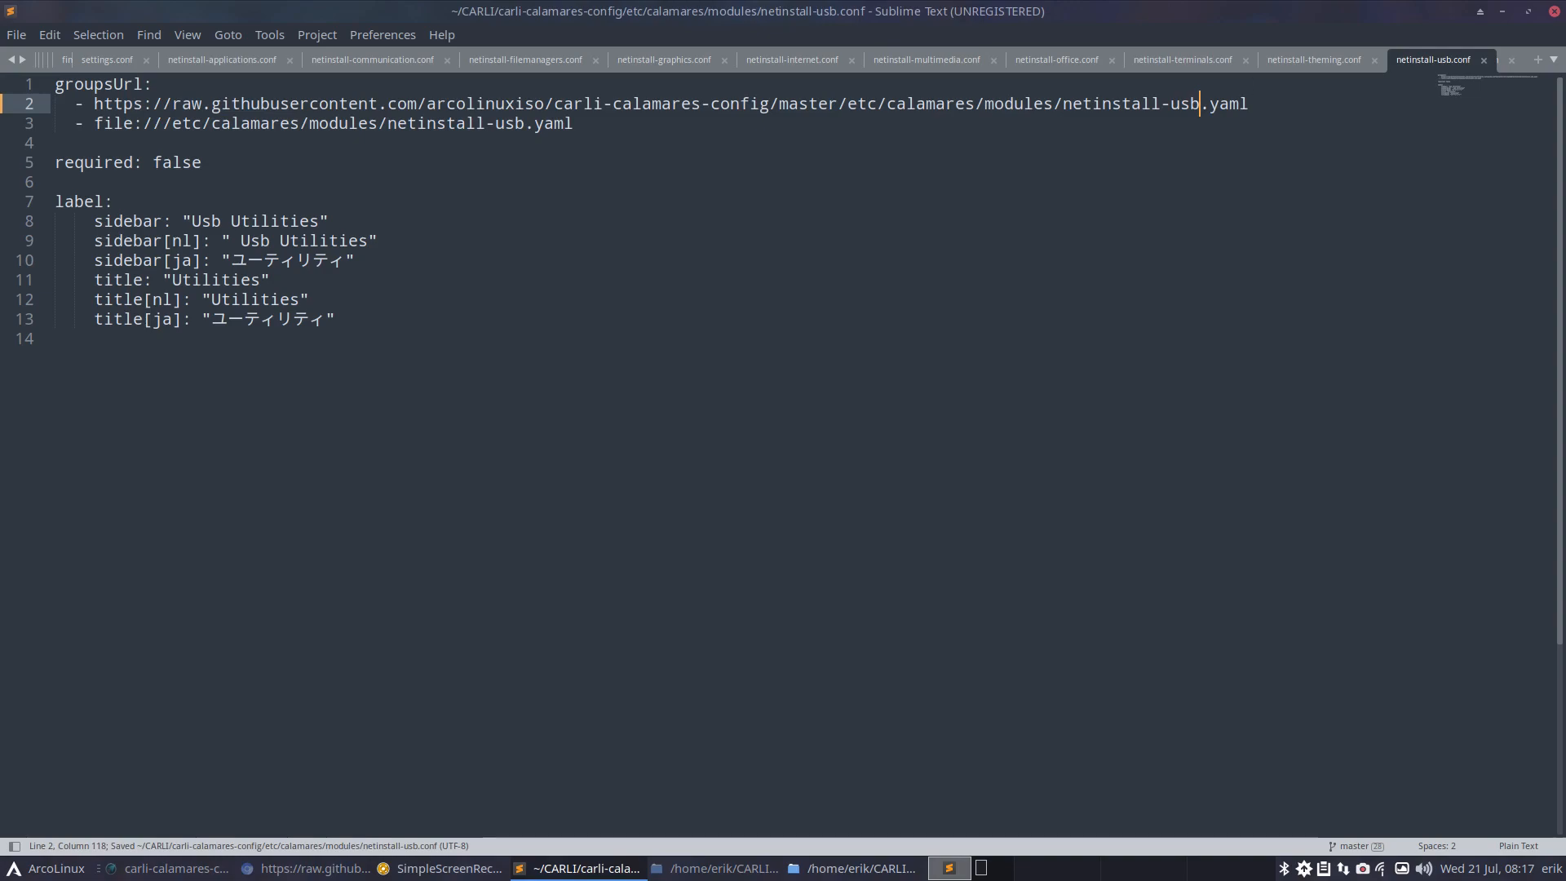
click(1554, 11)
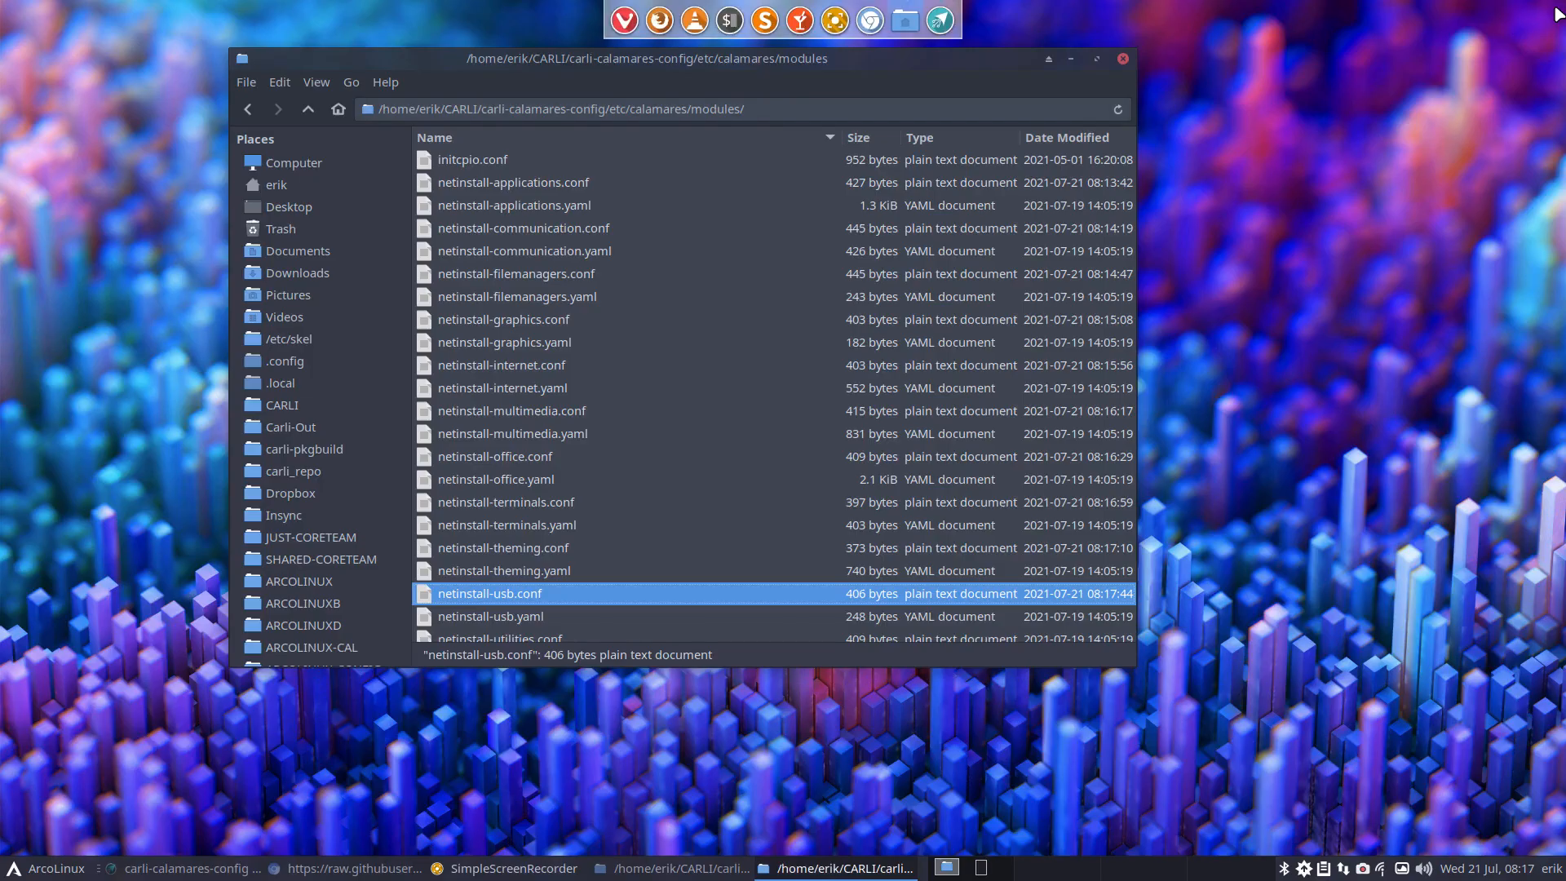
Open netinstall-utilities.conf from the modules folder and replace its arco-calamares-config-xl-next URL with the copied carli-calamares-config URL
scroll(784, 489, down, 2)
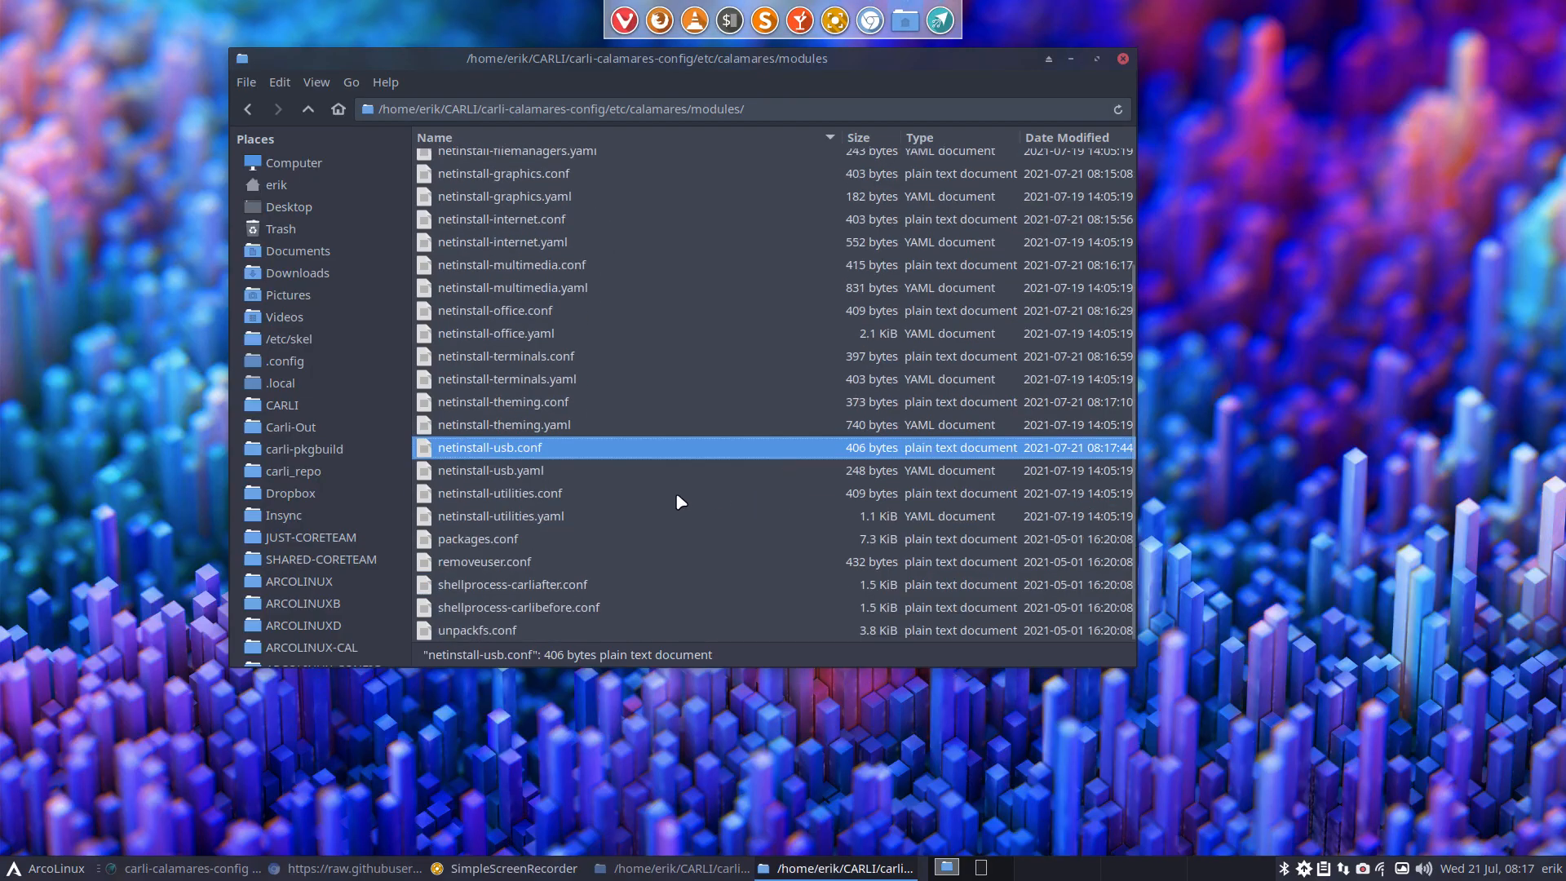
click(580, 499)
click(569, 516)
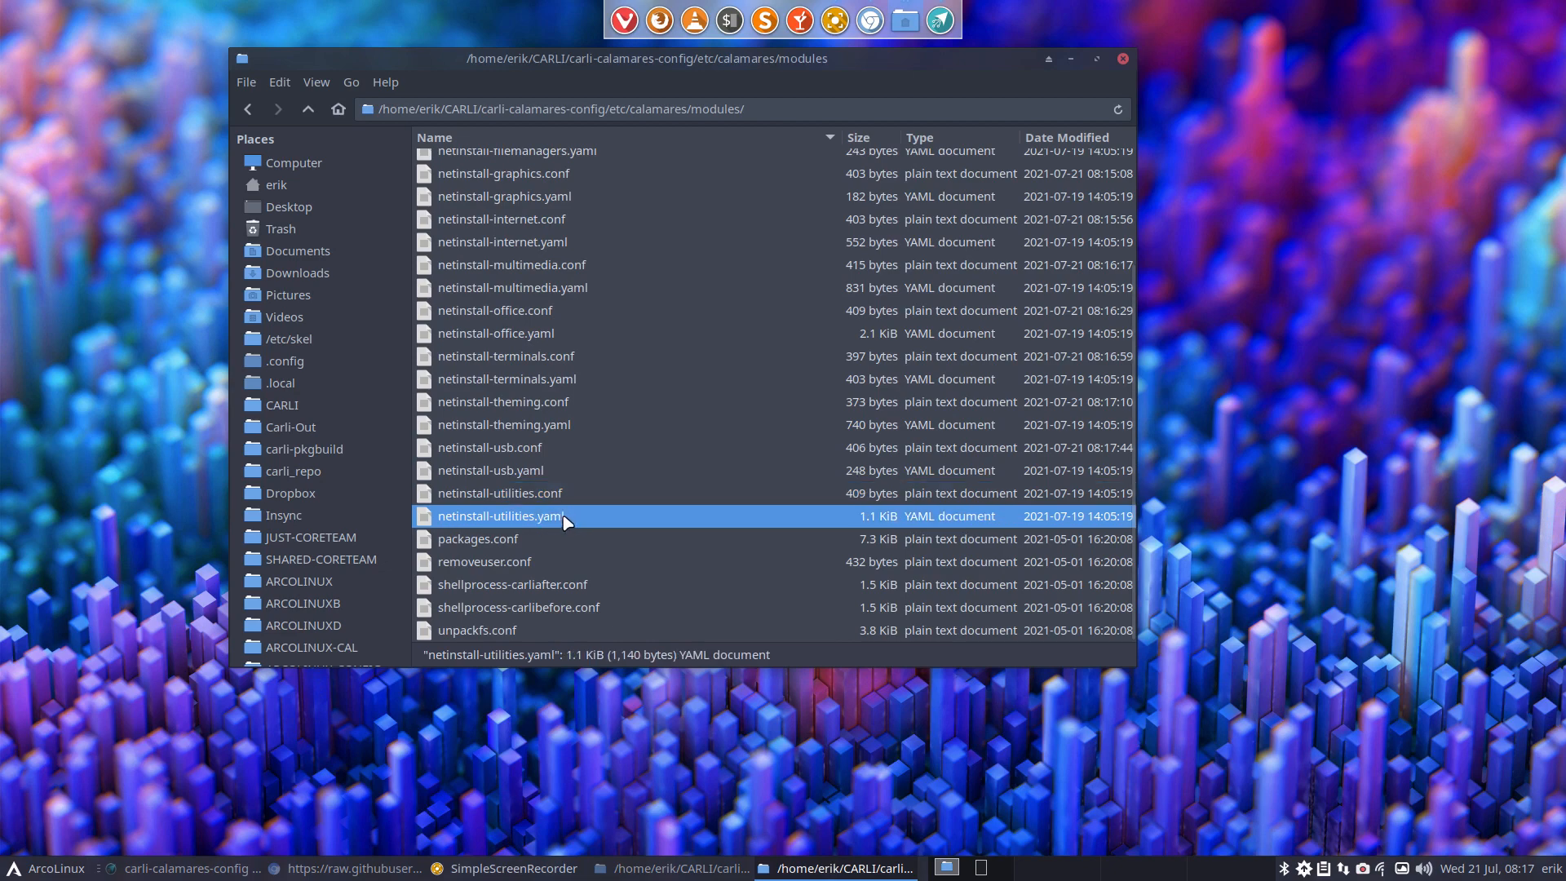
double_click(572, 499)
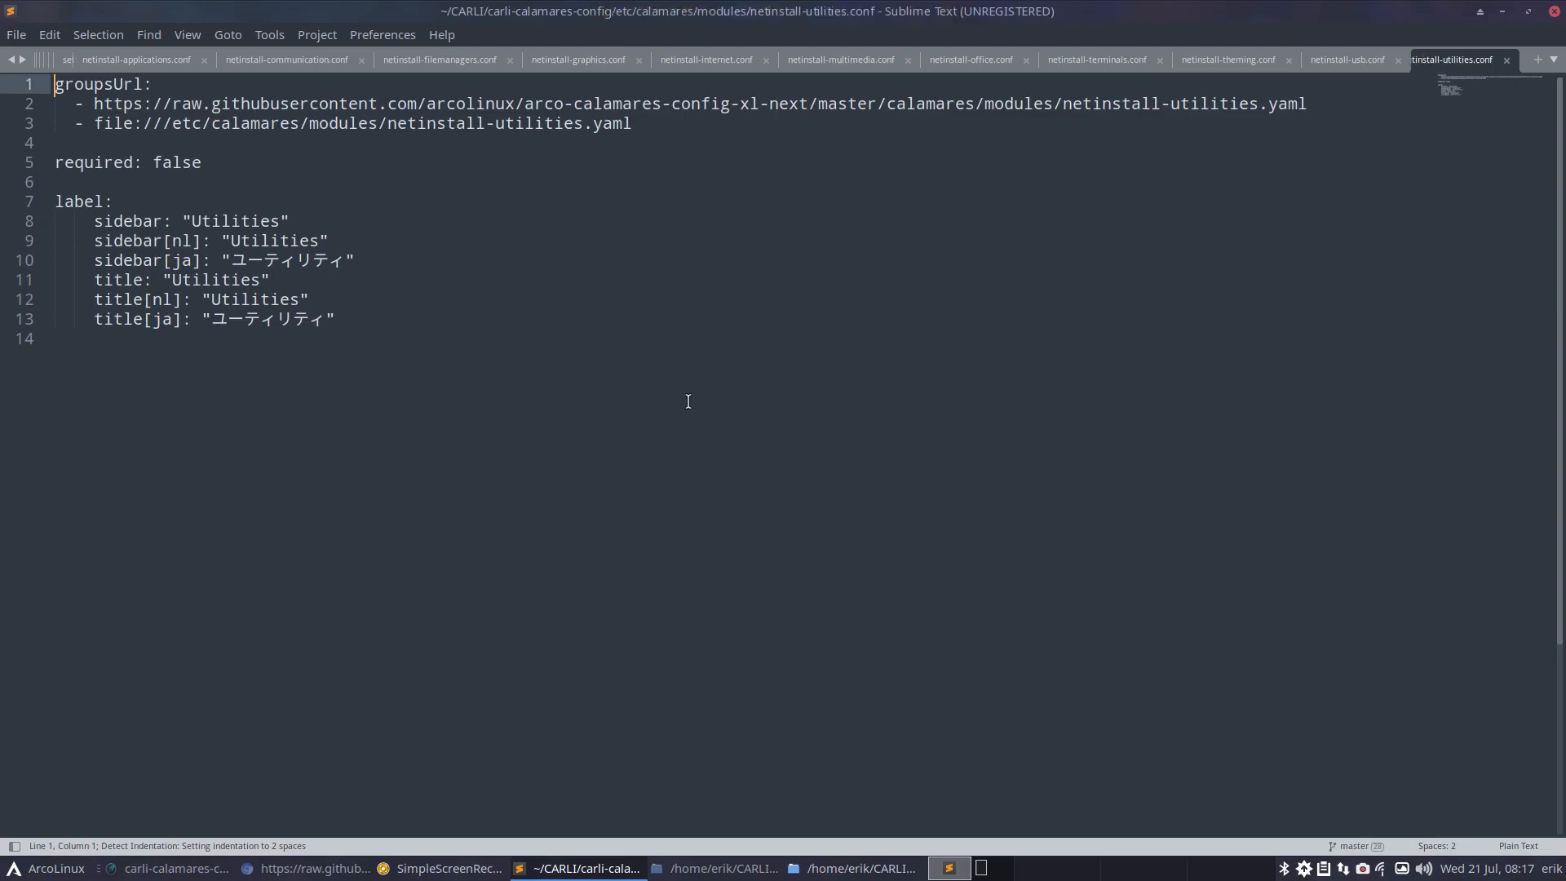
drag(1307, 104, 96, 104)
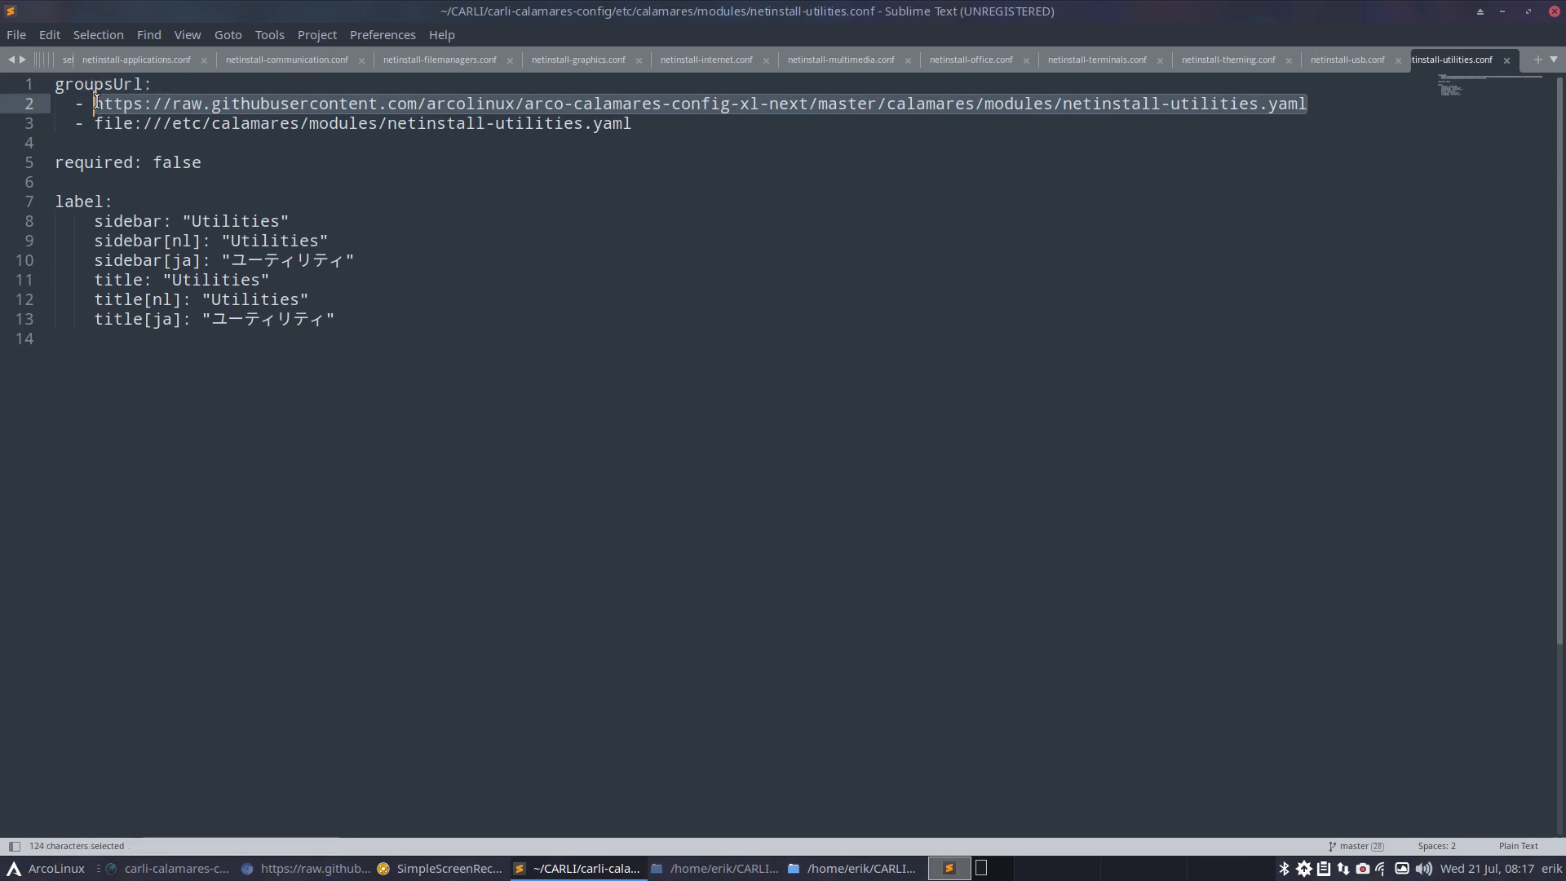
key(ctrl+v)
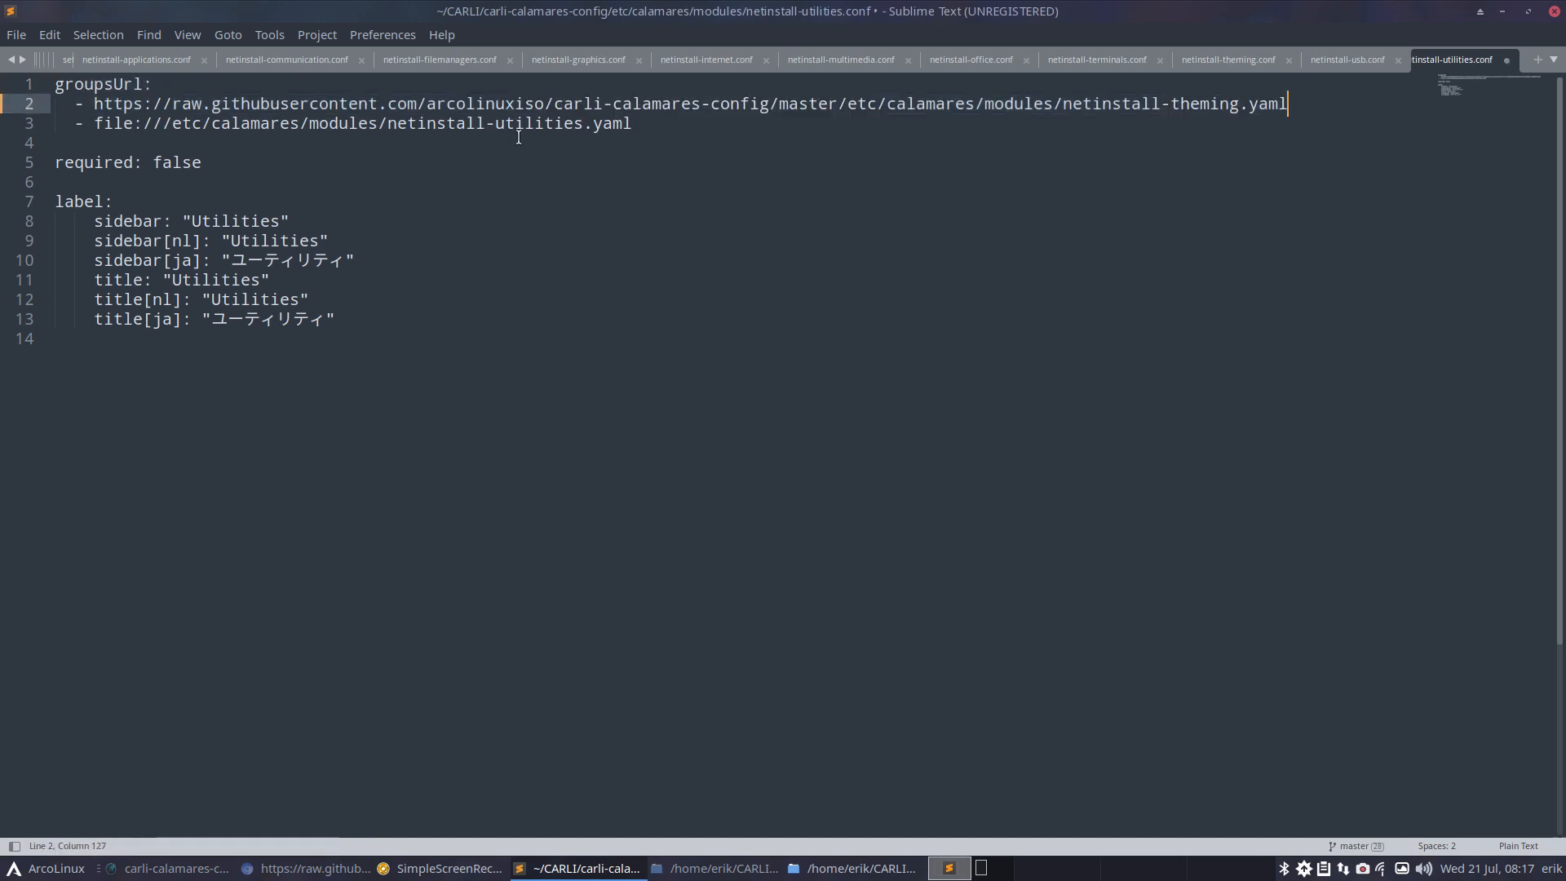
Change theming to utilities in the pasted URL of netinstall-utilities.conf, save the file and close the editor
double_click(1187, 114)
text(util)
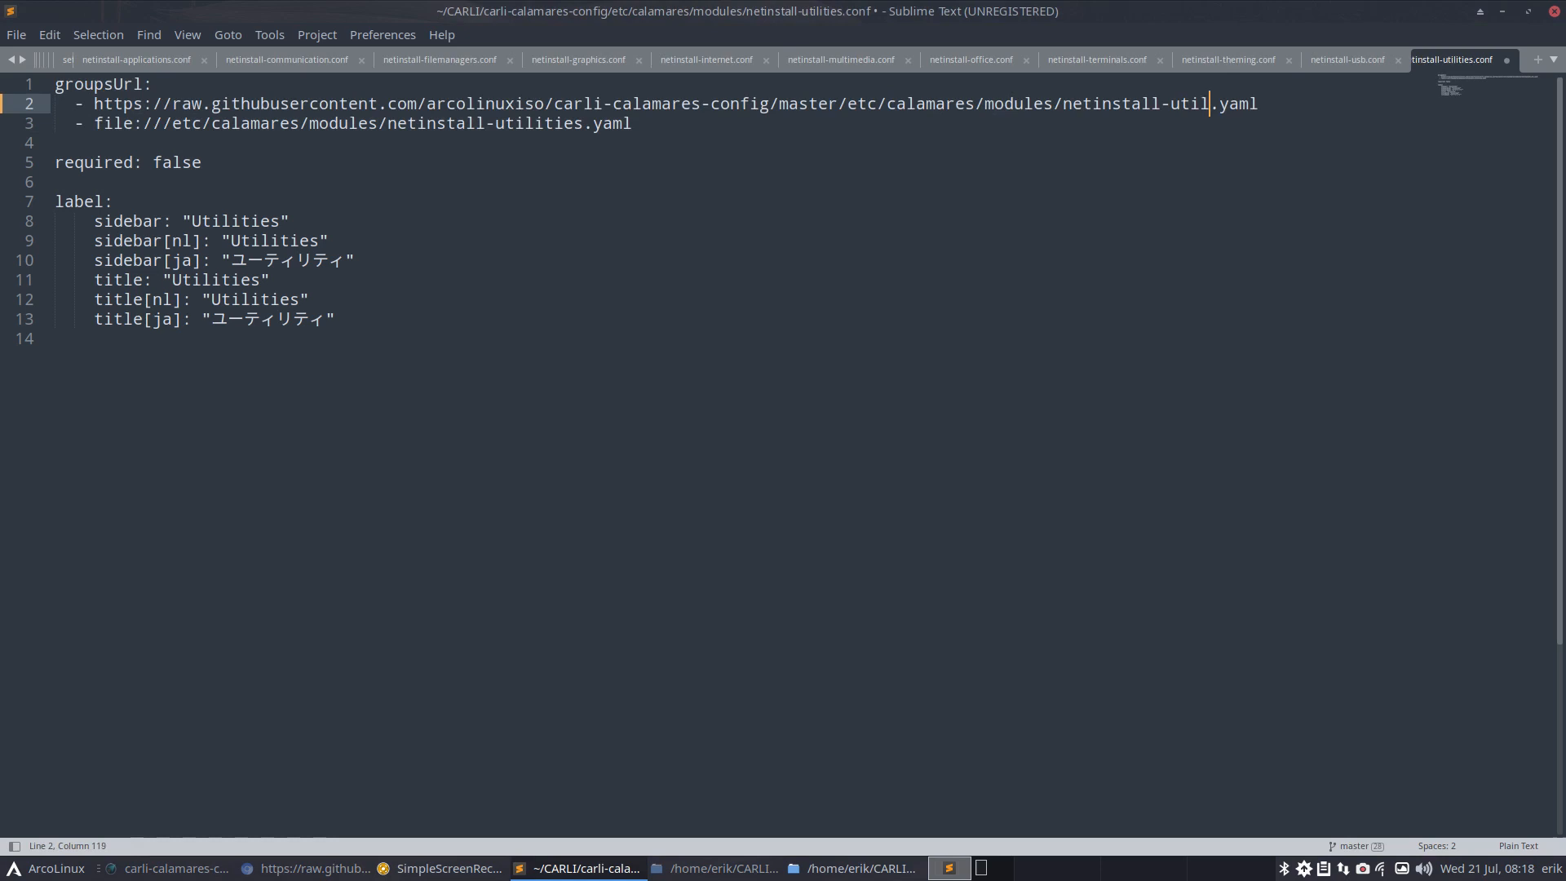
text(ities)
key(ctrl+s)
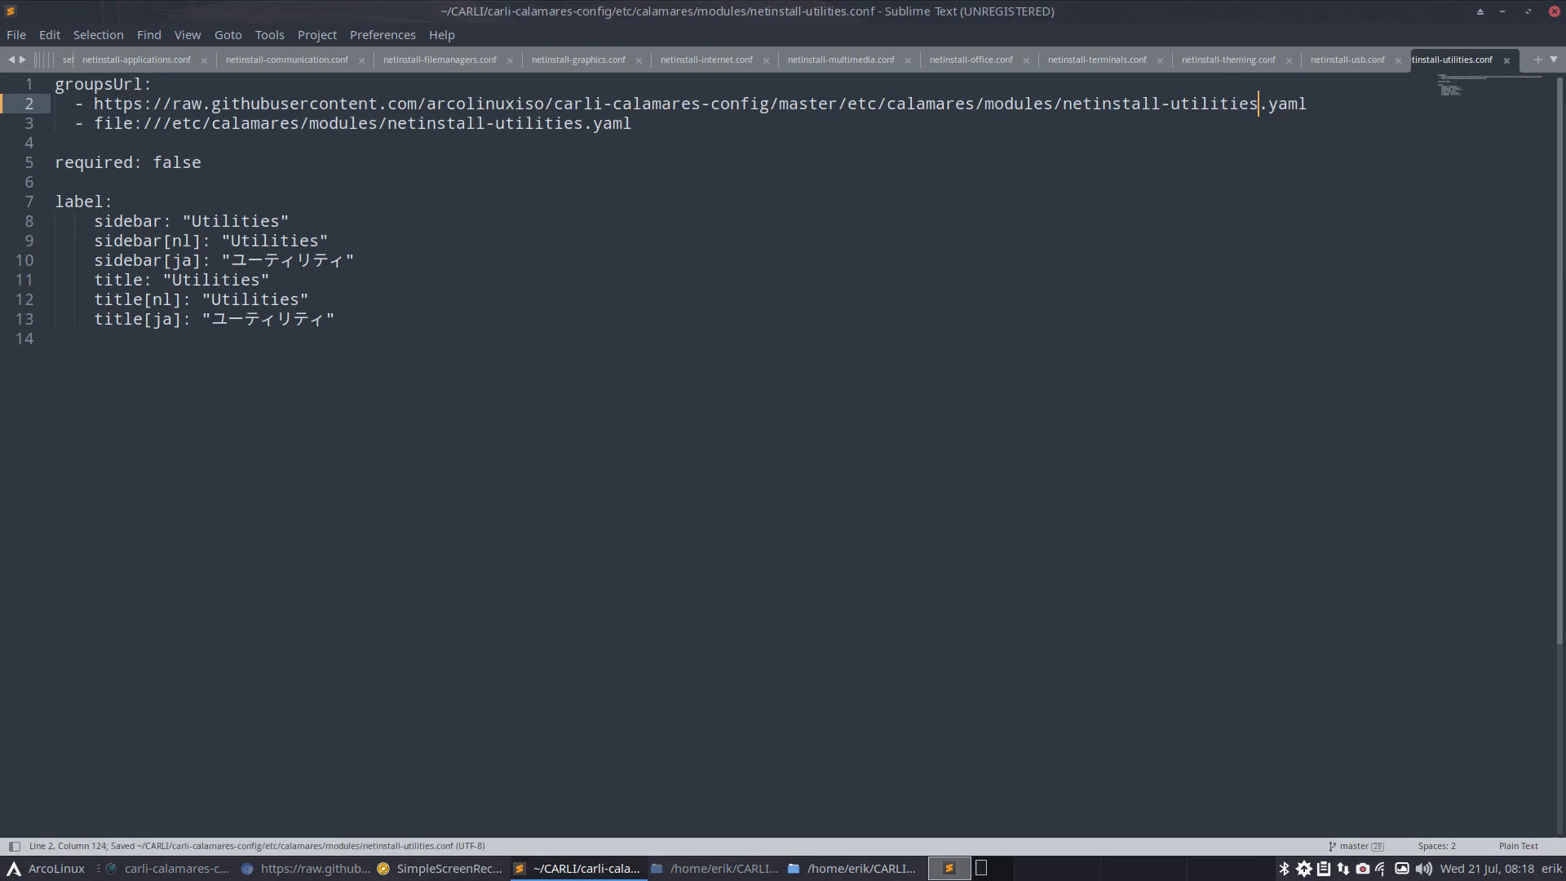
click(1555, 11)
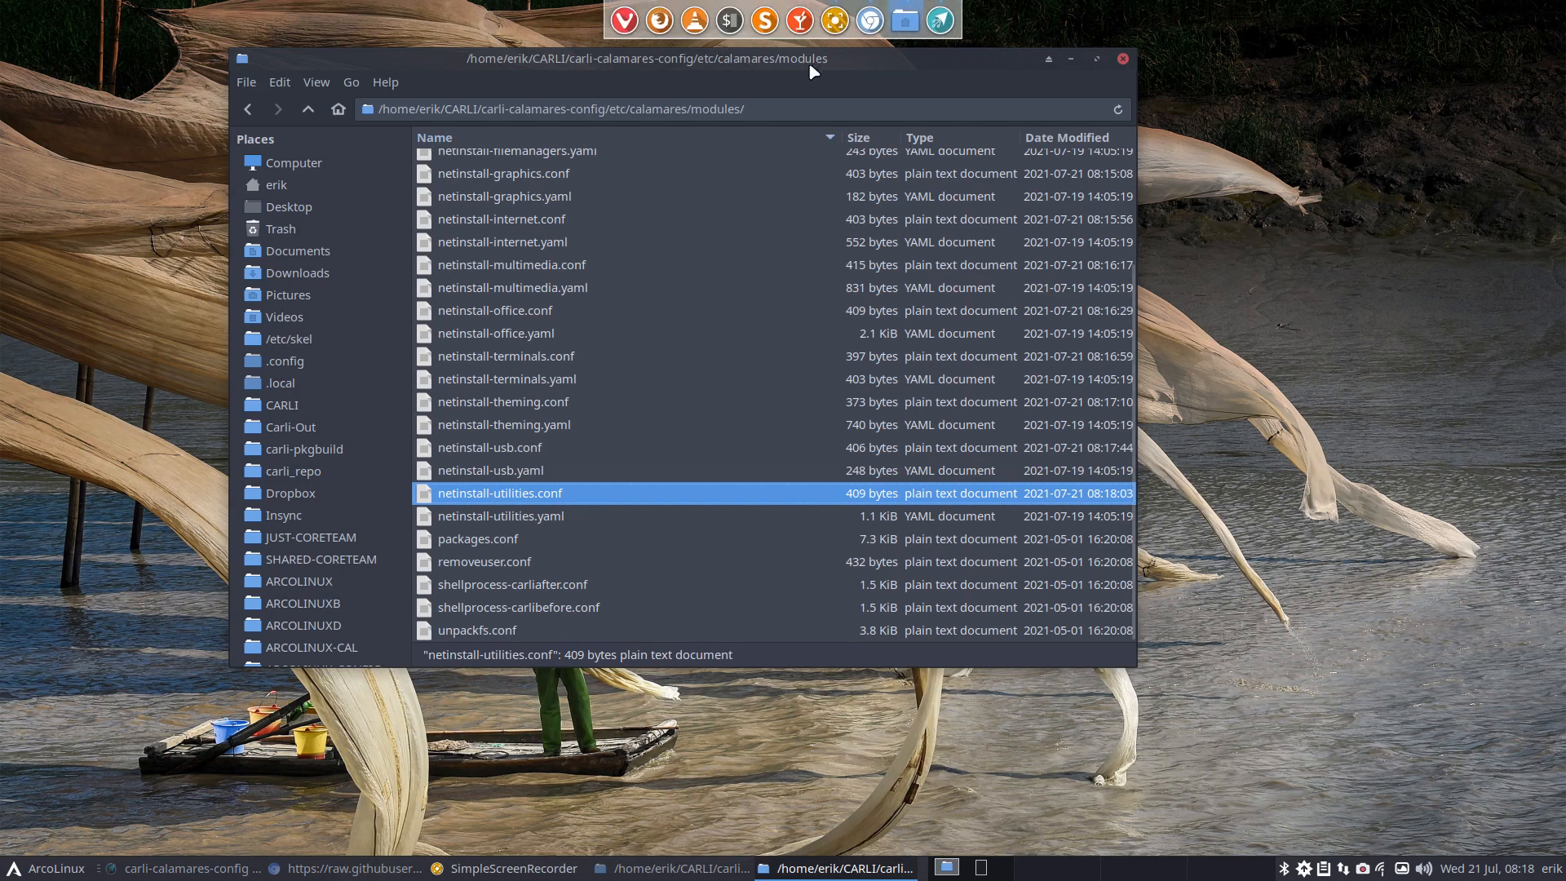
Show the modules folder as icons and search its files for arcolinux with pt in a maximized terminal opened there
key(Escape)
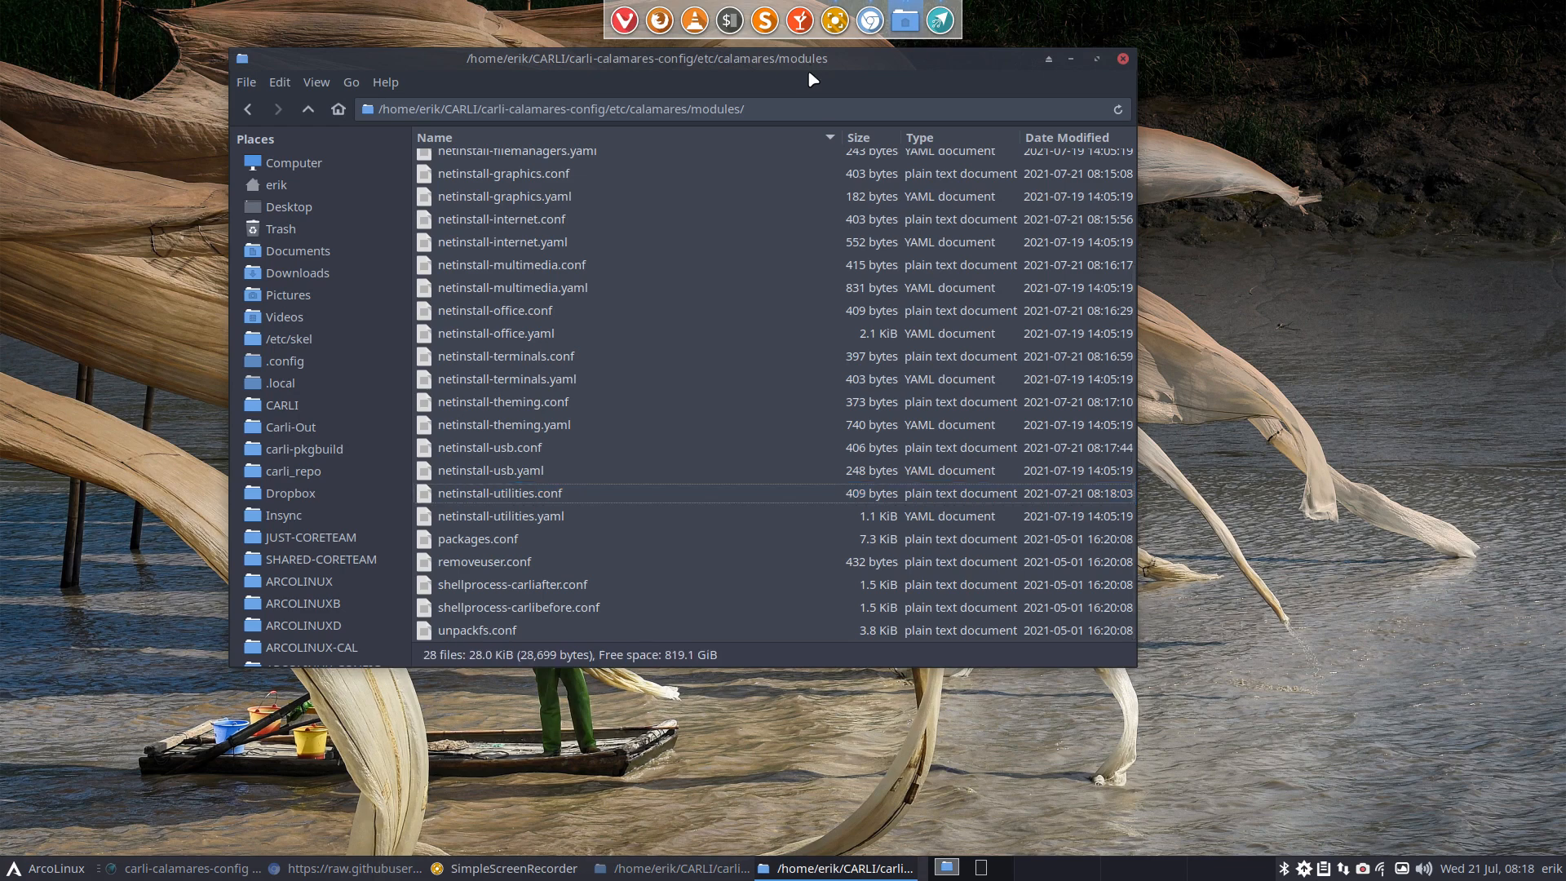
key(ctrl+1)
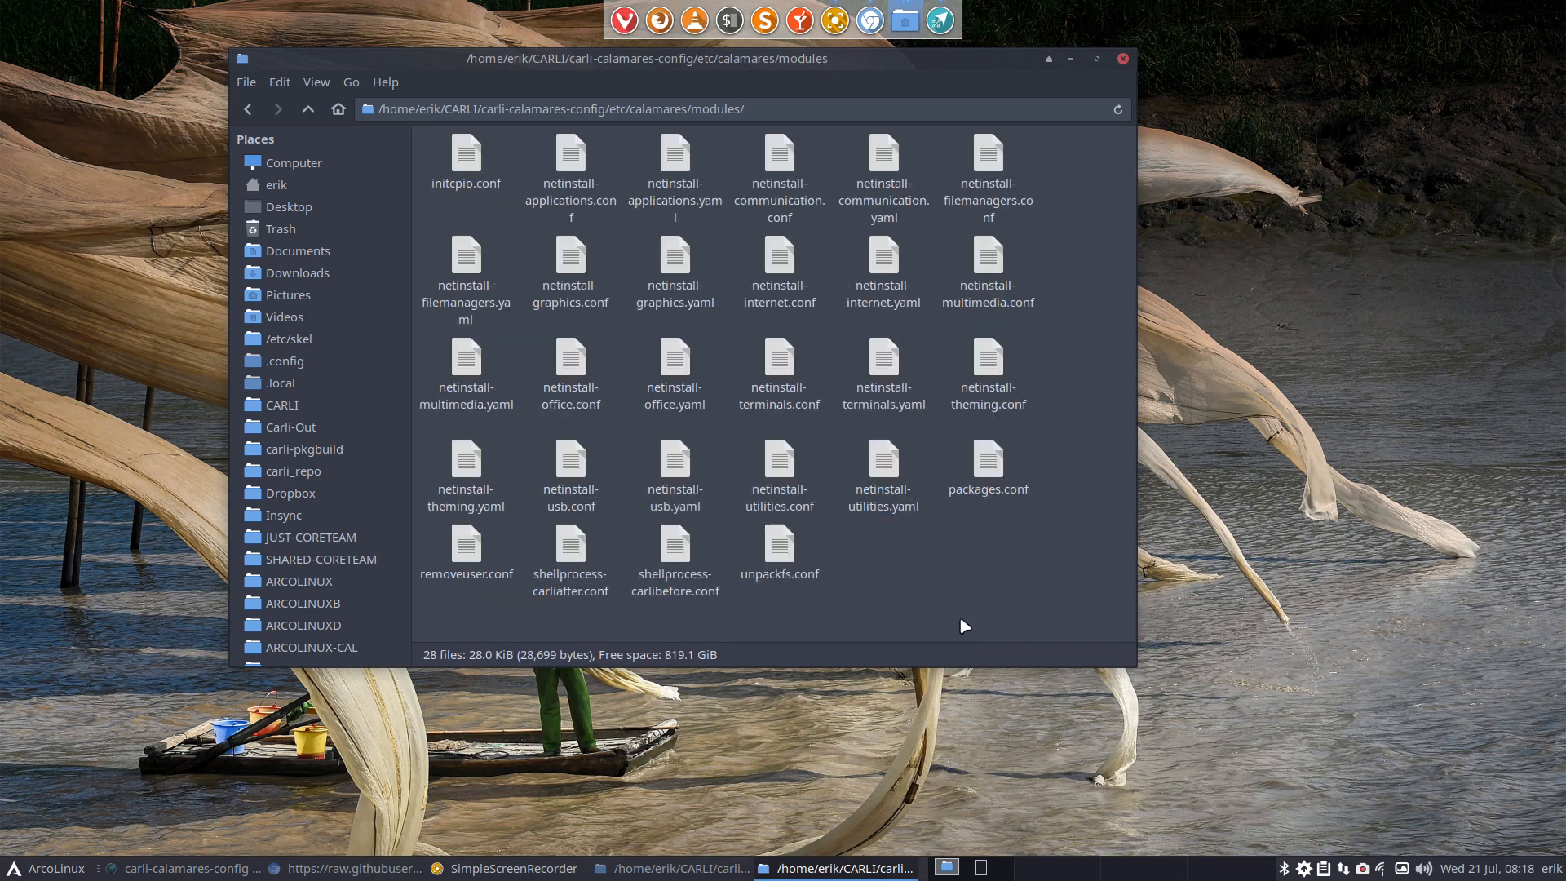
right_click(968, 139)
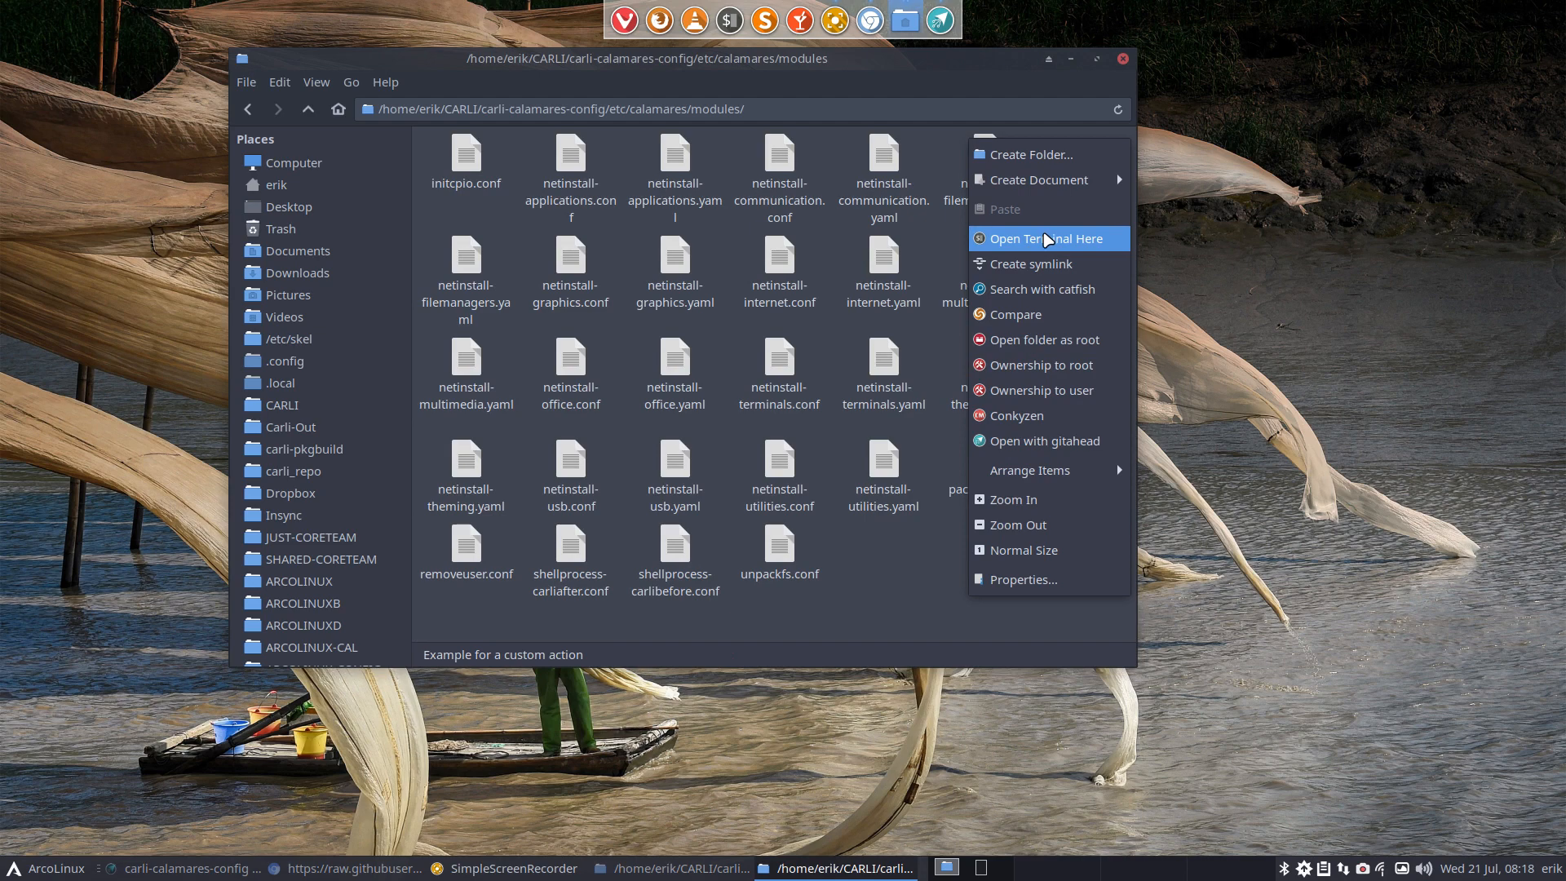
click(1047, 239)
text(p)
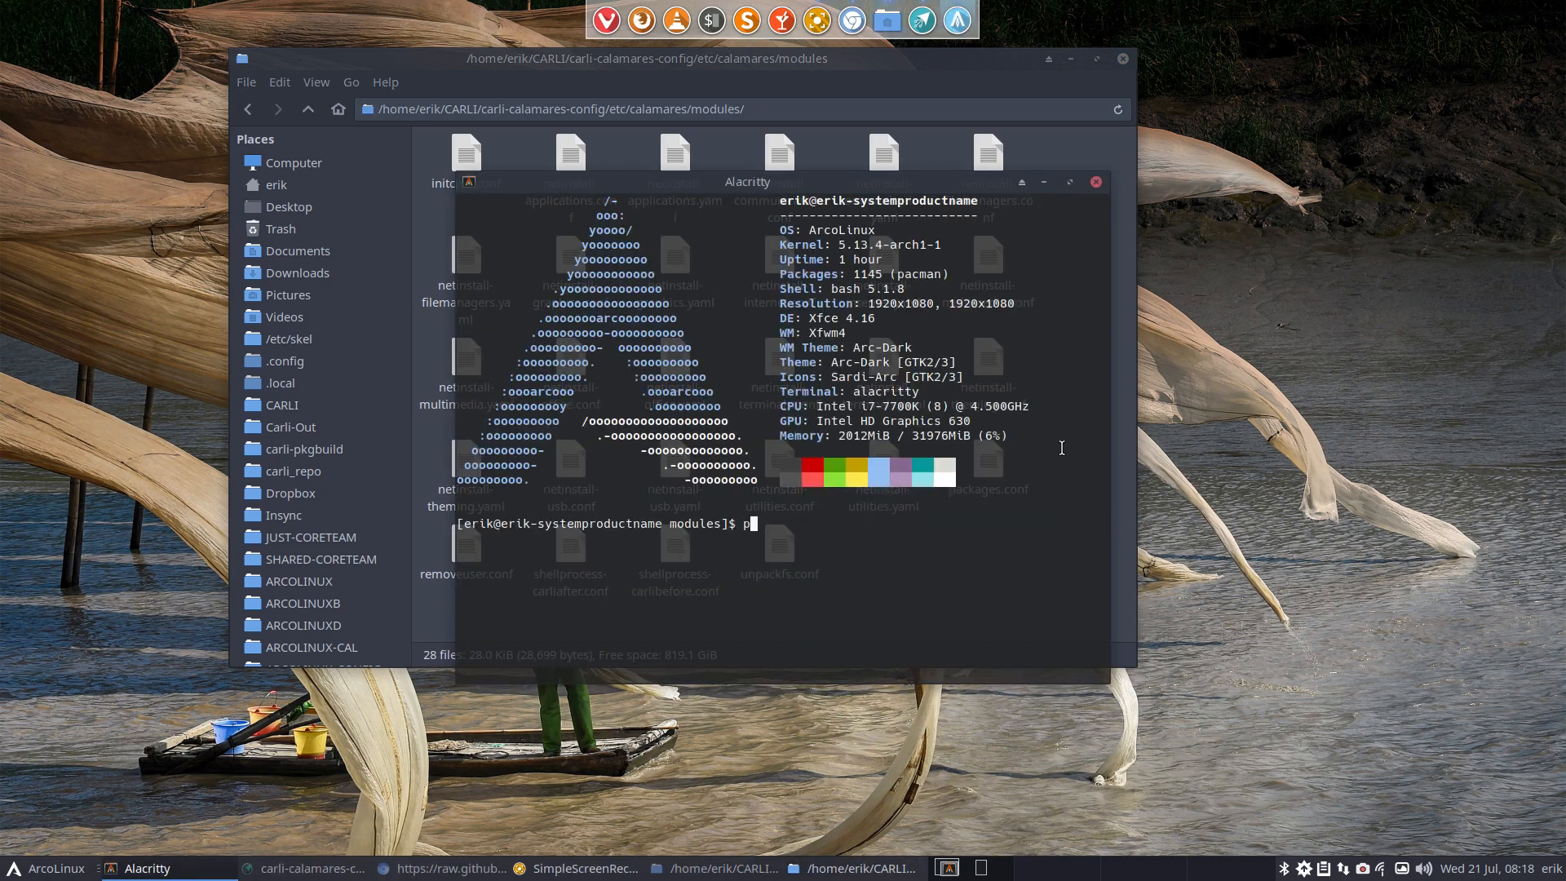
text(t arcolinux)
key(Return)
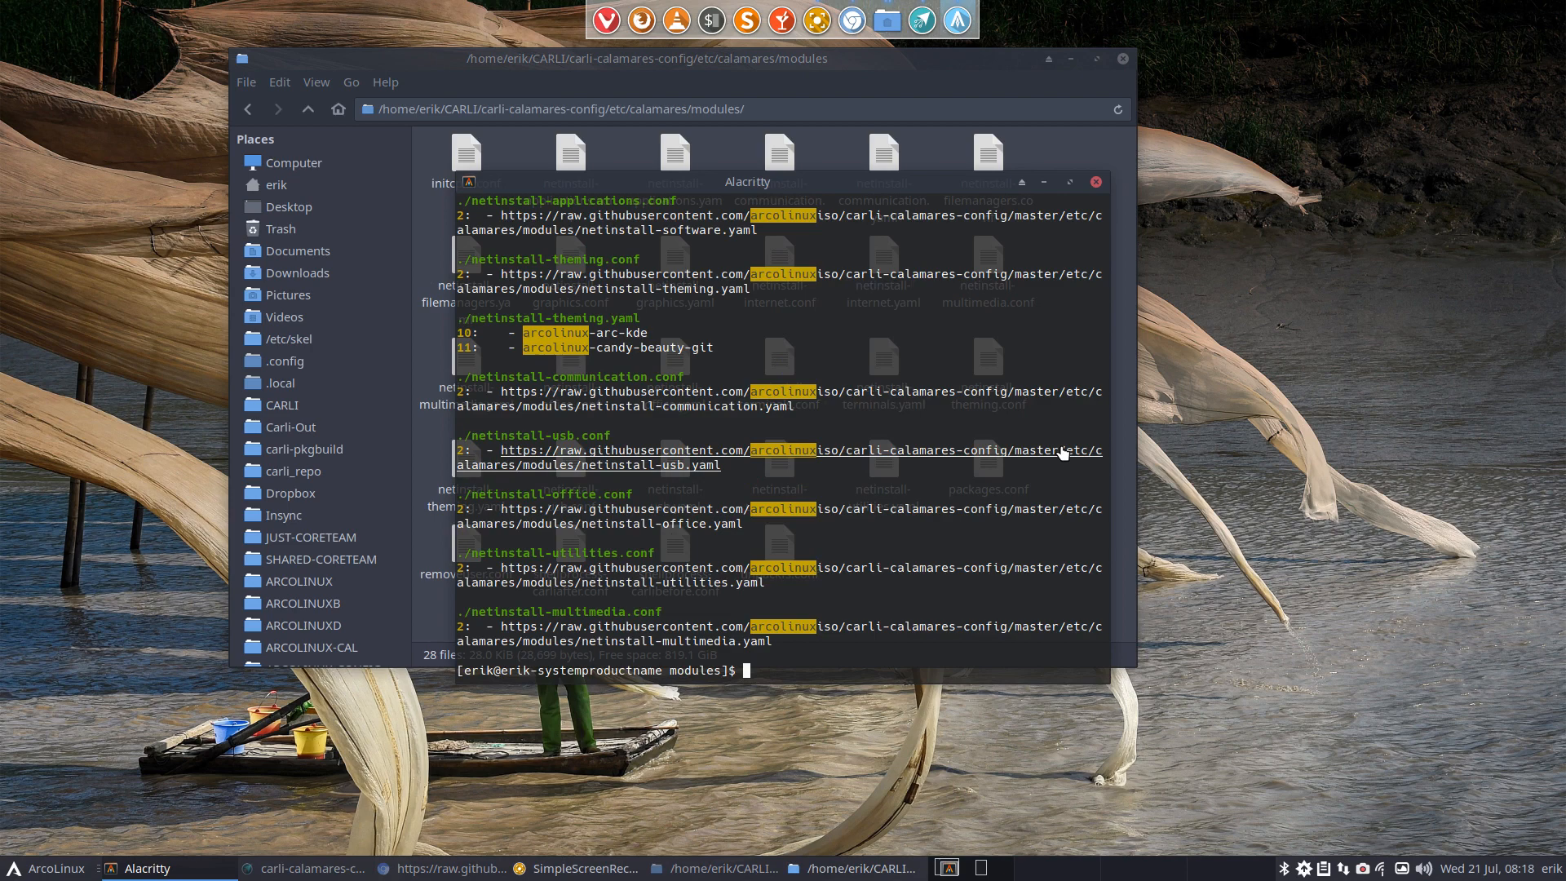
click(1070, 181)
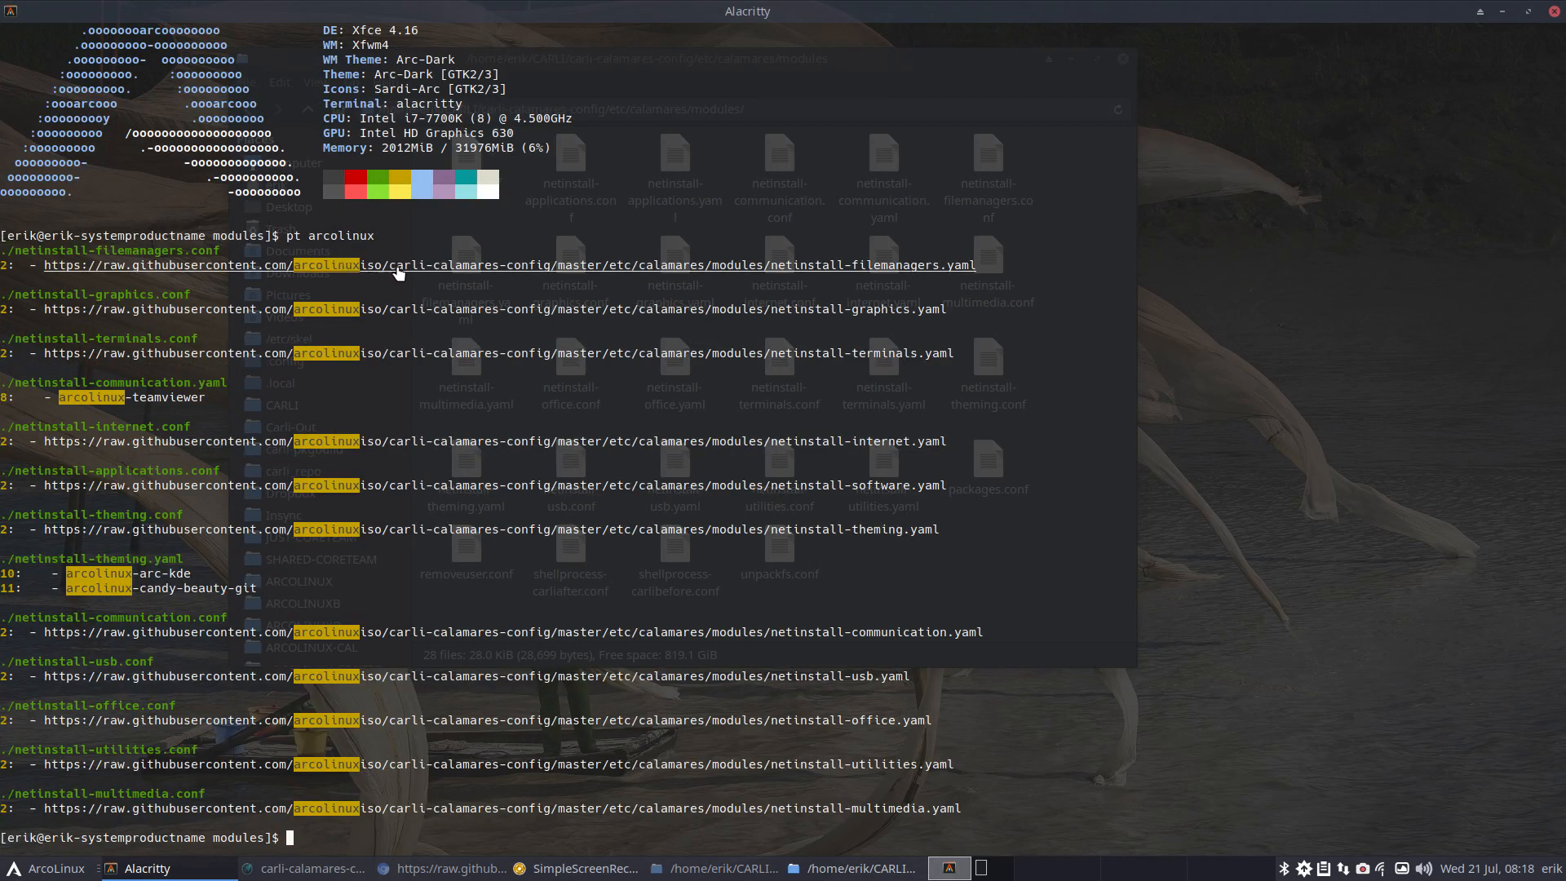
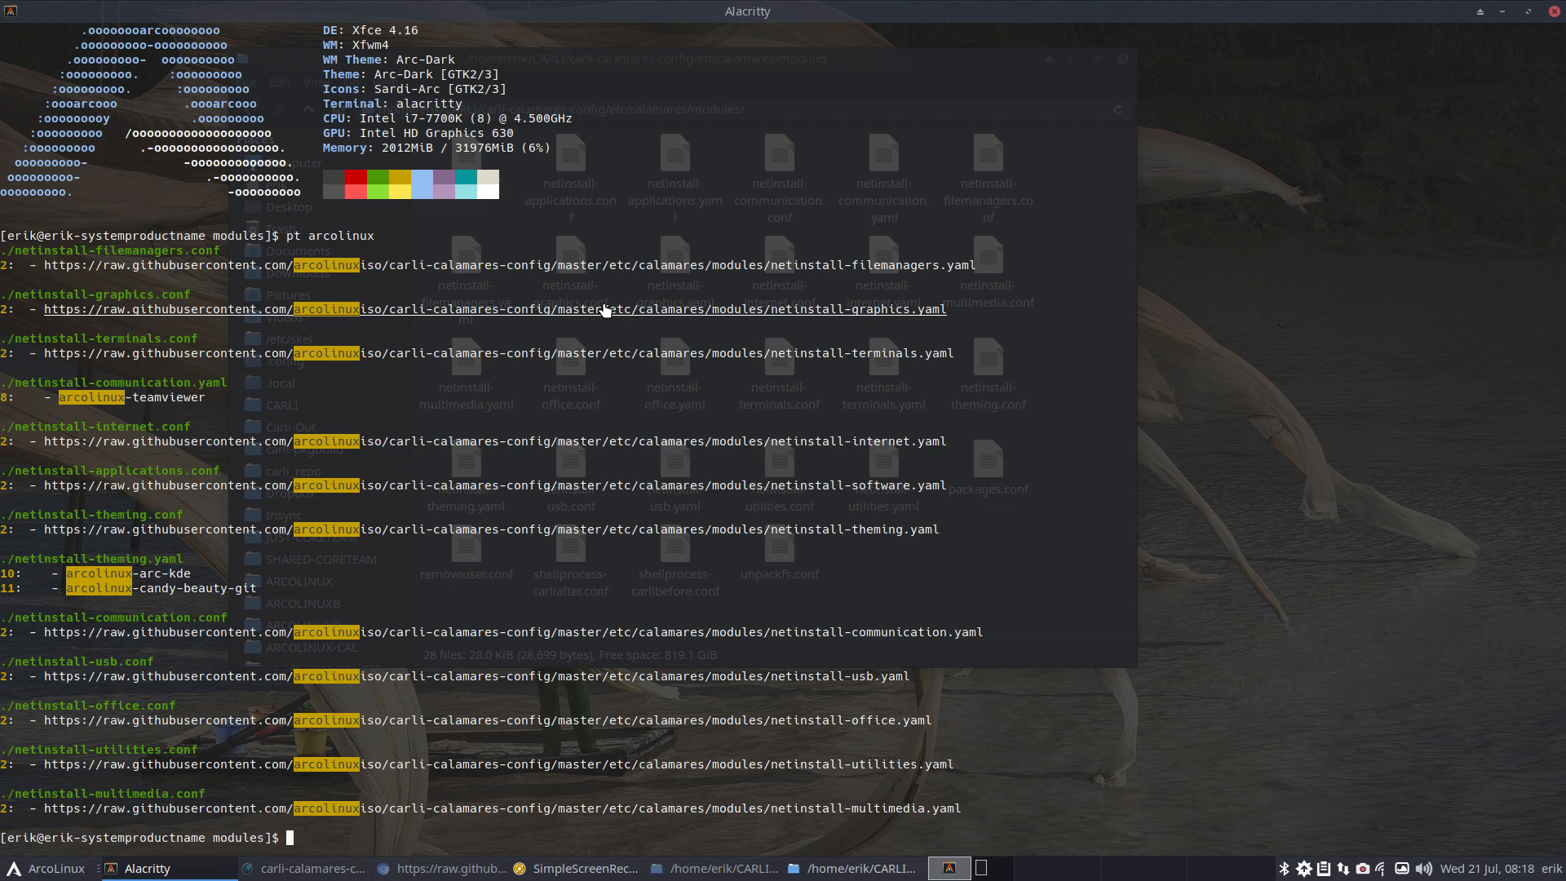
Look up the package that provides pt by running "yay platinum search", and exit without installing anything
text(yay plaitinum search)
key(Return)
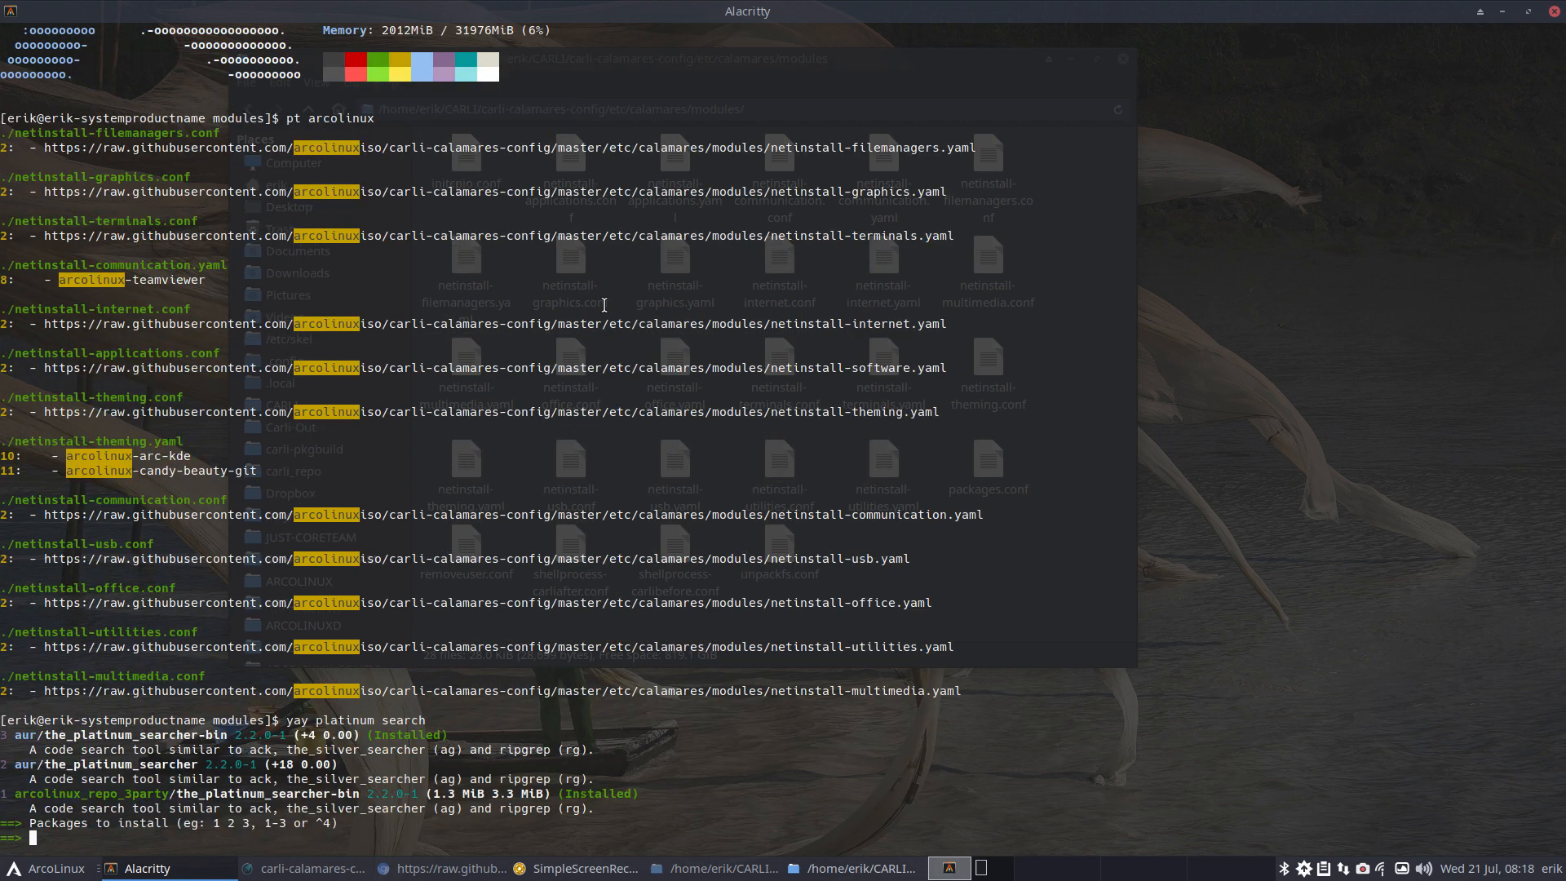
key(ctrl+c)
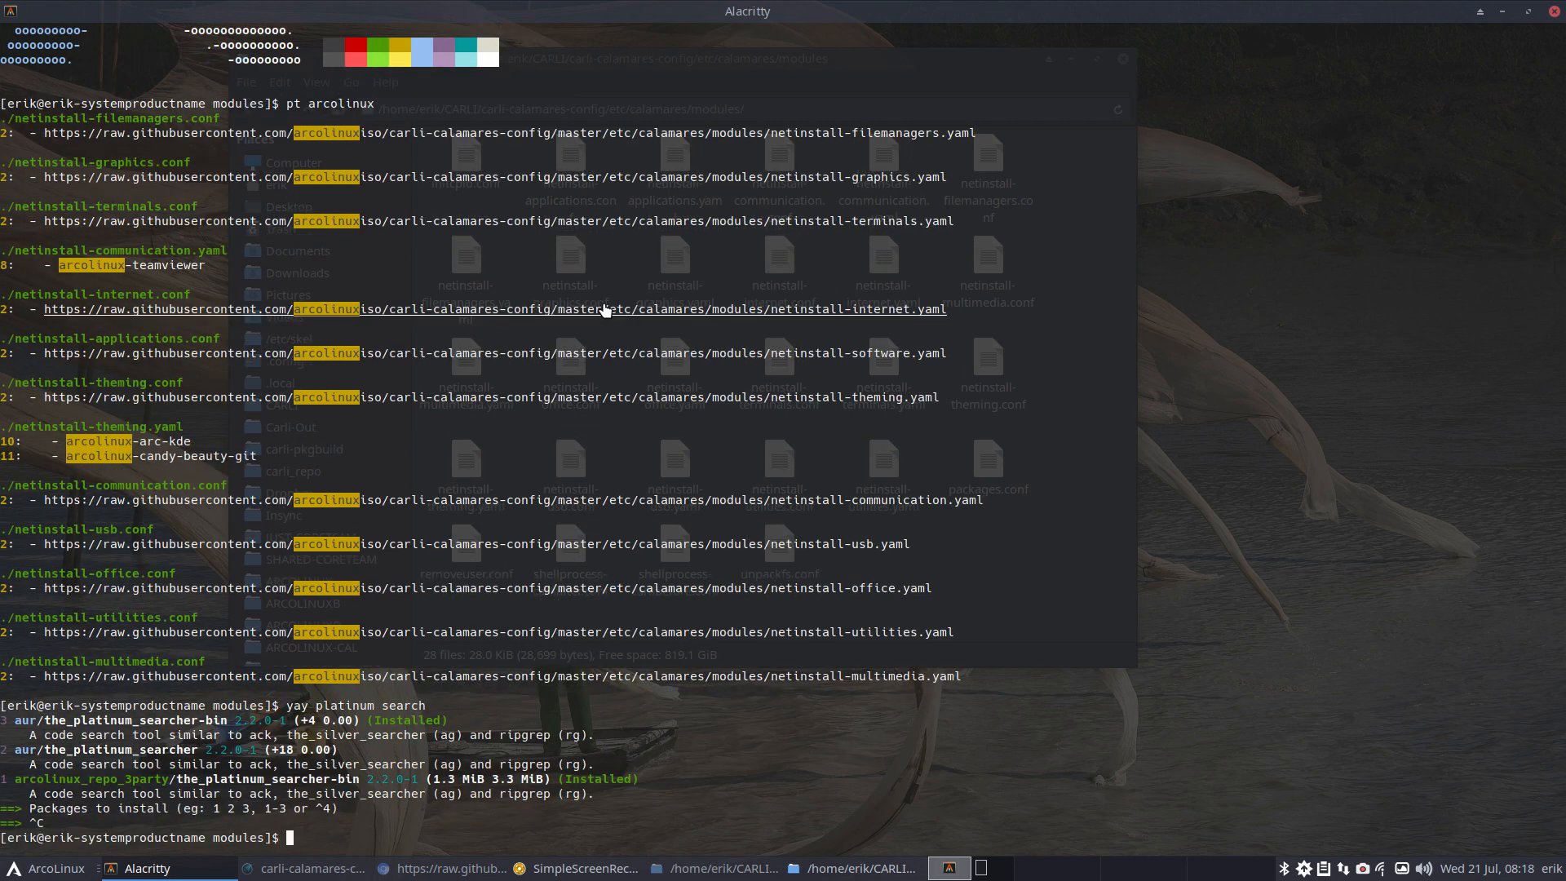
Search the files in the modules folder for arcolinux with ripgrep by running "rg arcolinux"
text(rg arcolinux)
key(BackSpace)
key(BackSpace)
key(BackSpace)
key(BackSpace)
key(BackSpace)
text(linux)
key(Return)
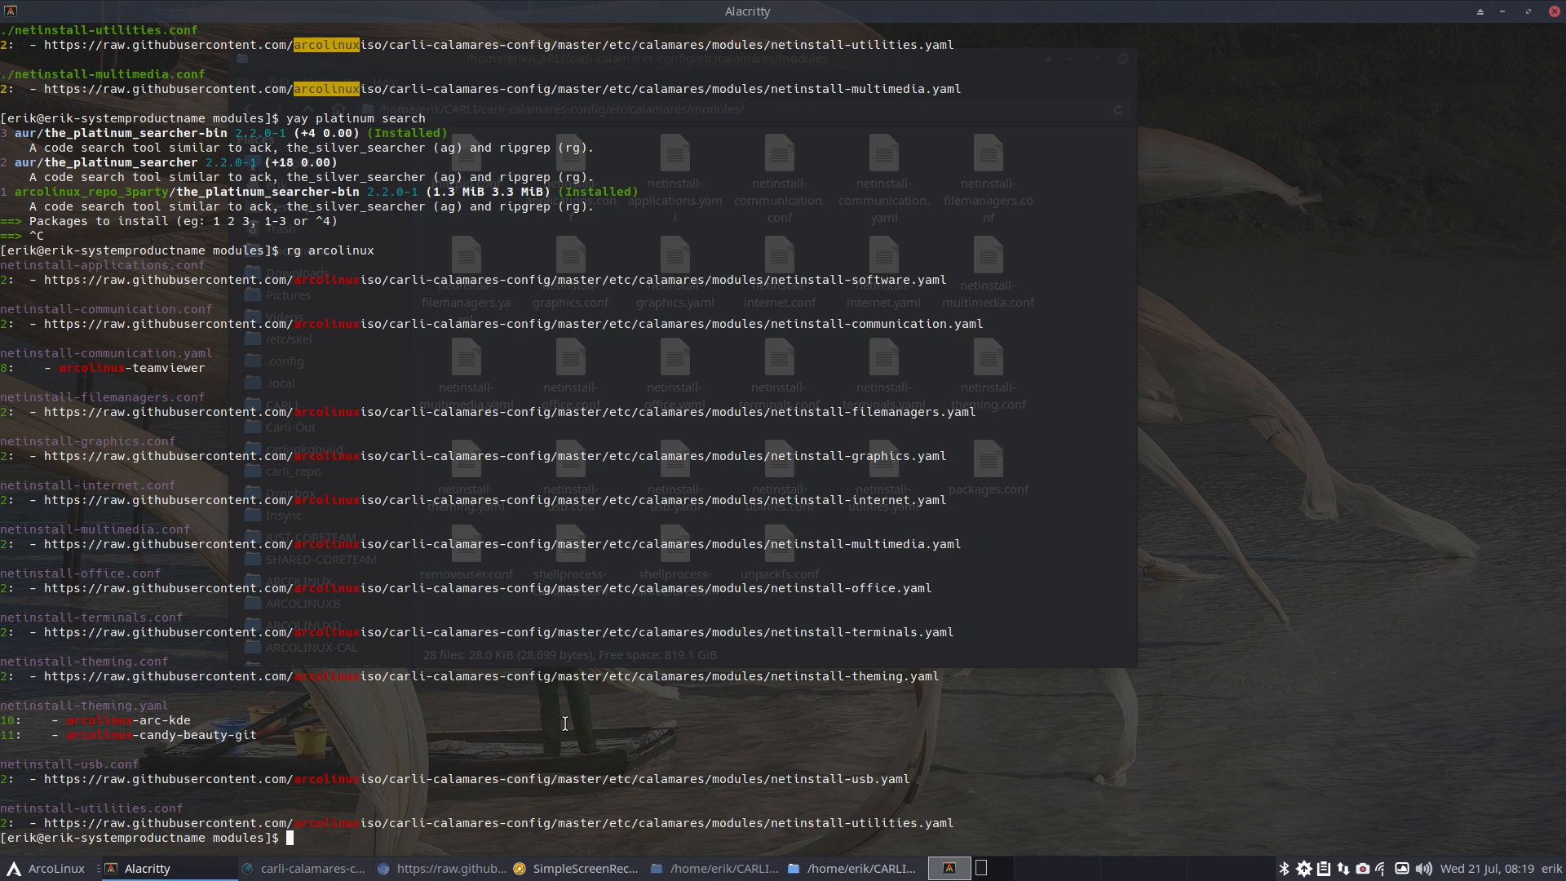
Look for catfish among the installed applications and dismiss the application search
click(79, 876)
text(catf)
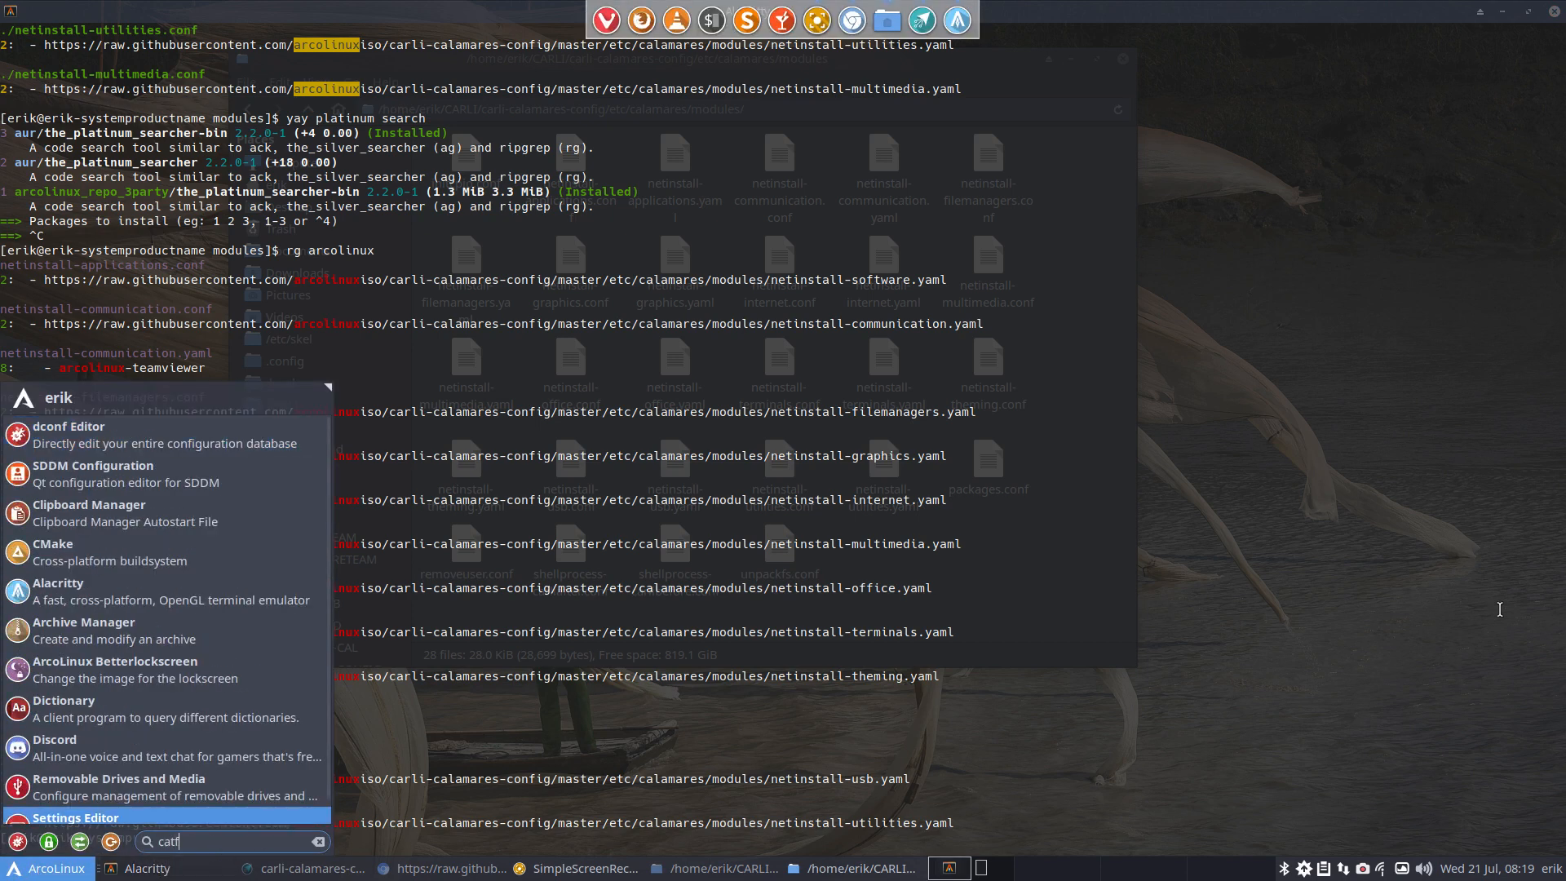
text(ish)
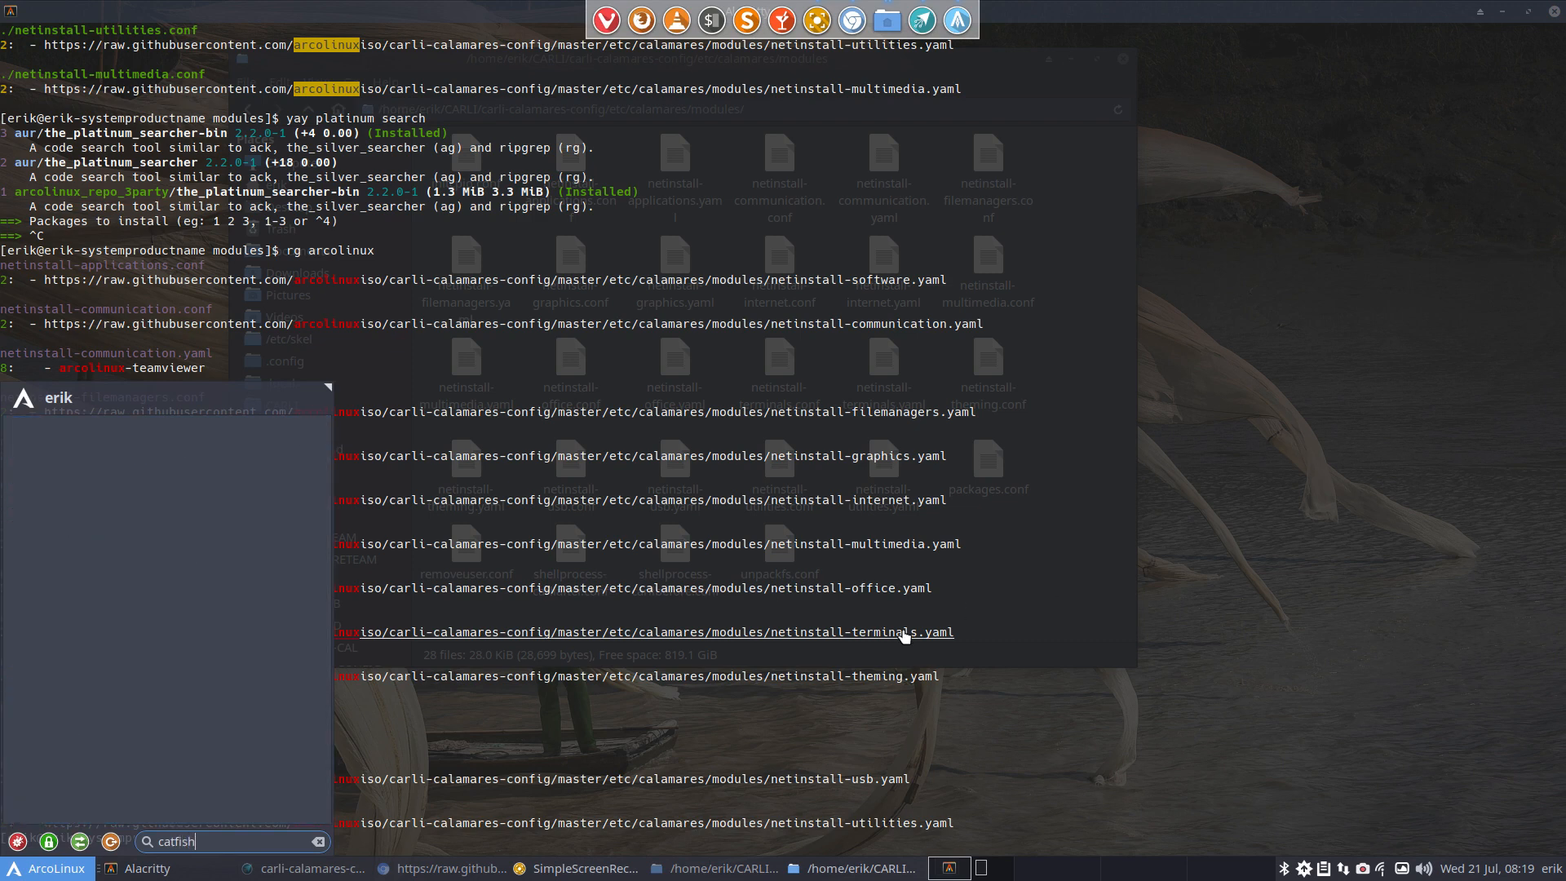
key(Escape)
Install catfish with "sudo pacman -S catfish" in the drop-down terminal, authenticating with the account password, and hide that terminal
key(ctrl+c)
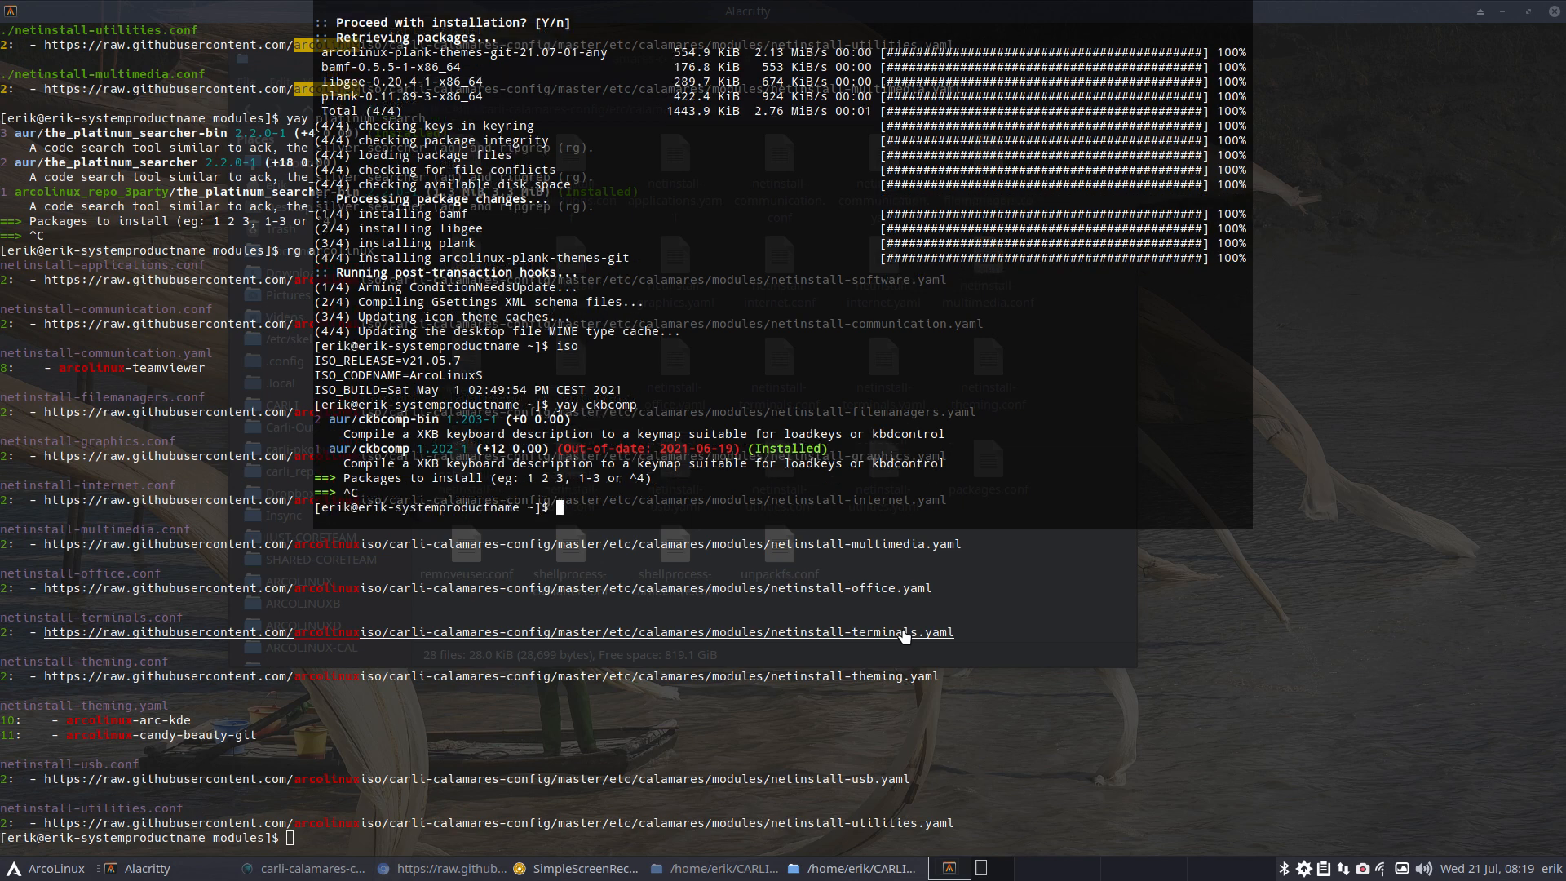
text(sudo pacman -S catfish)
key(Return)
key(Return)
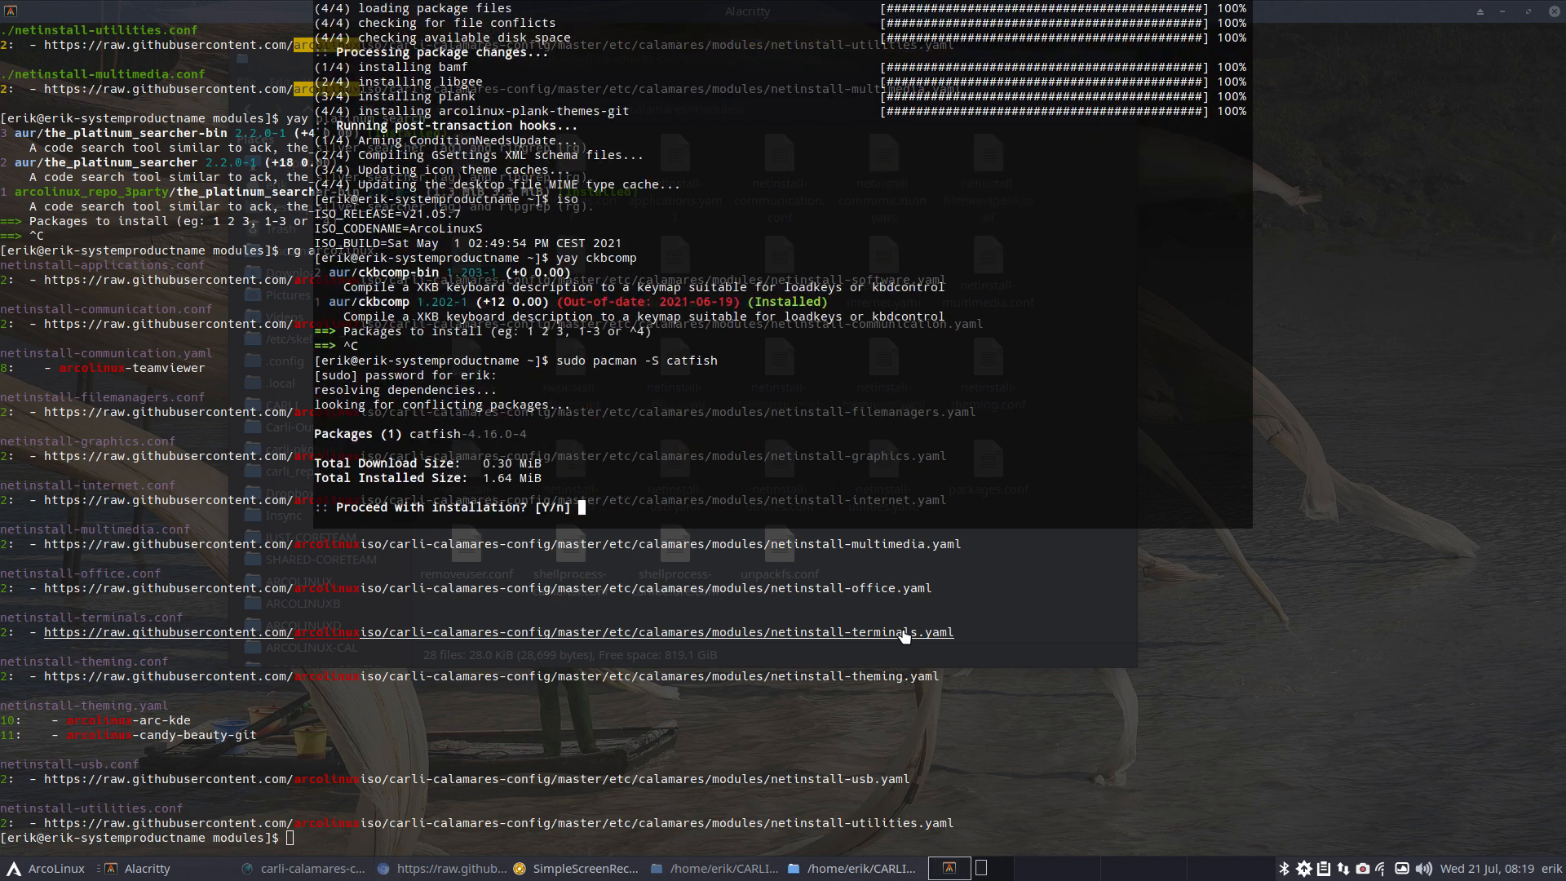
key(Return)
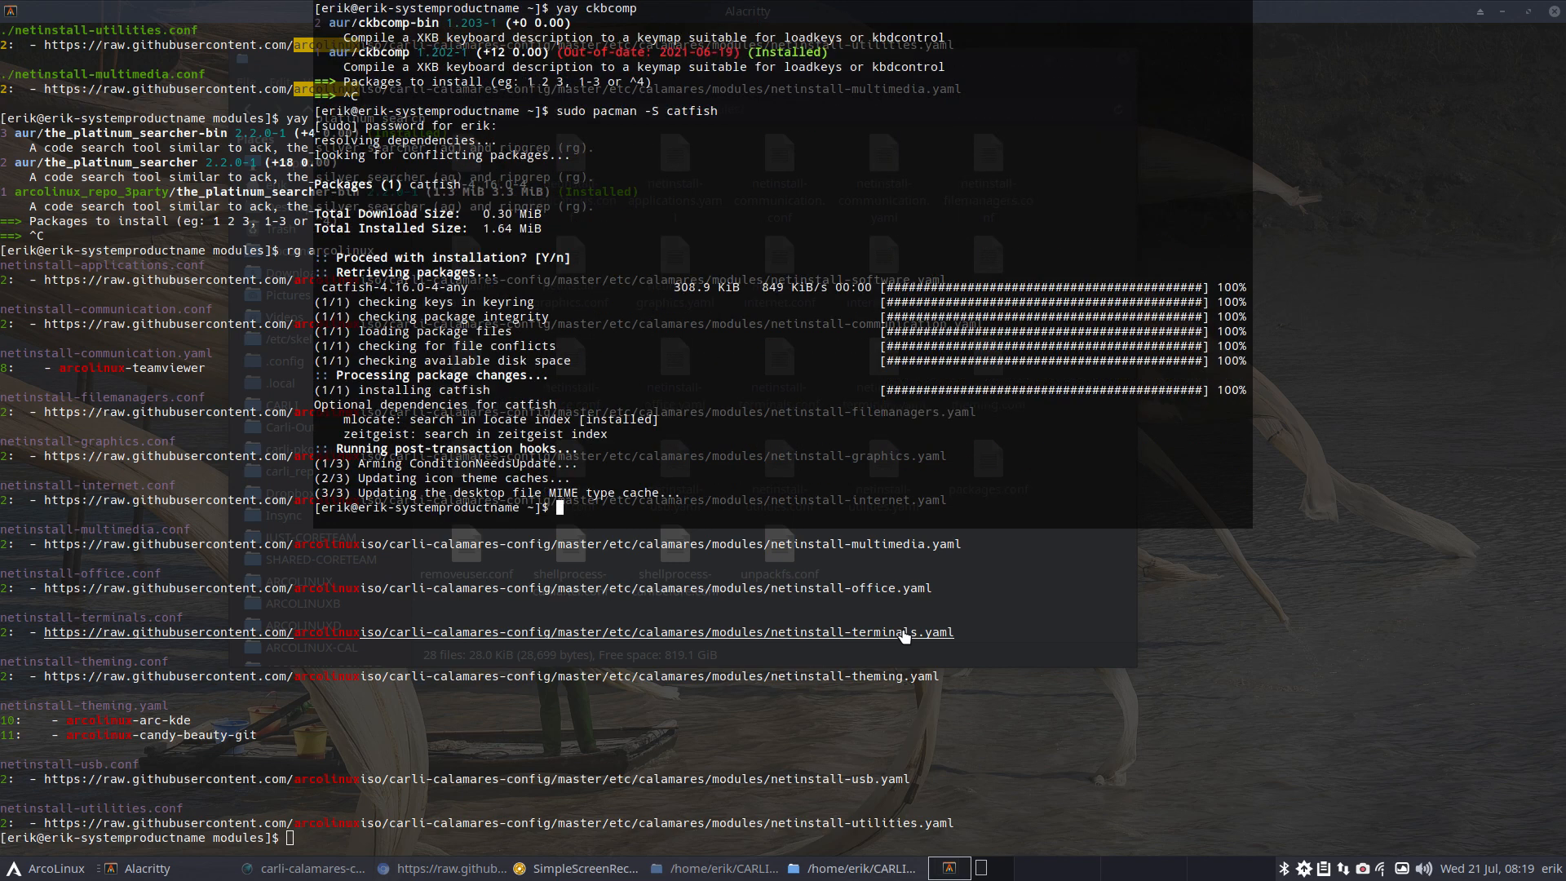
key(F12)
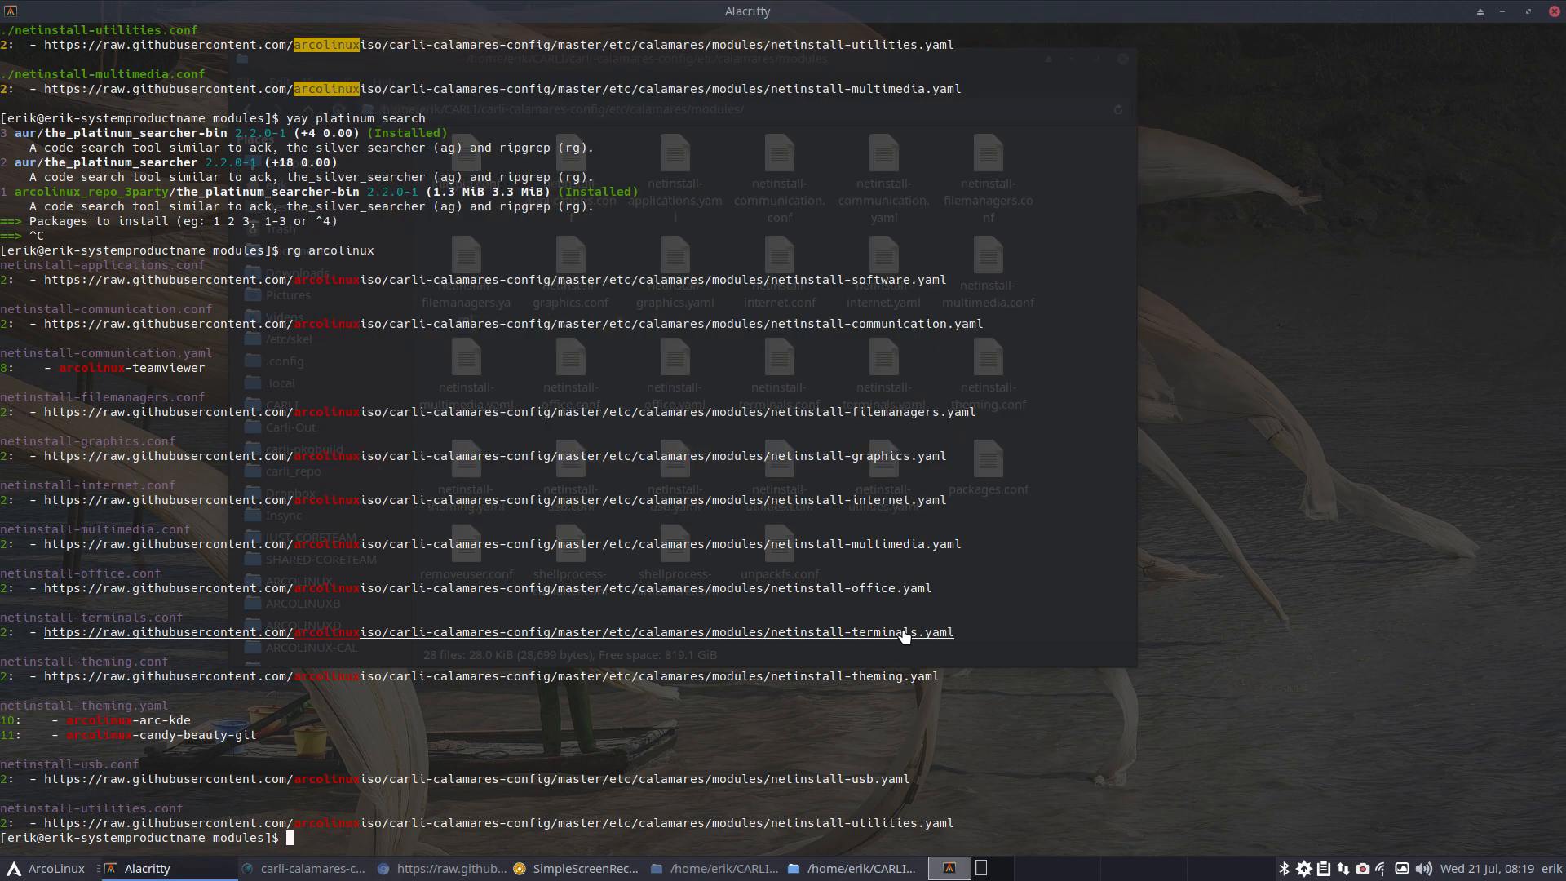
Launch Catfish File Search and search the home folder for arcolinuxiso
click(58, 869)
text(catf)
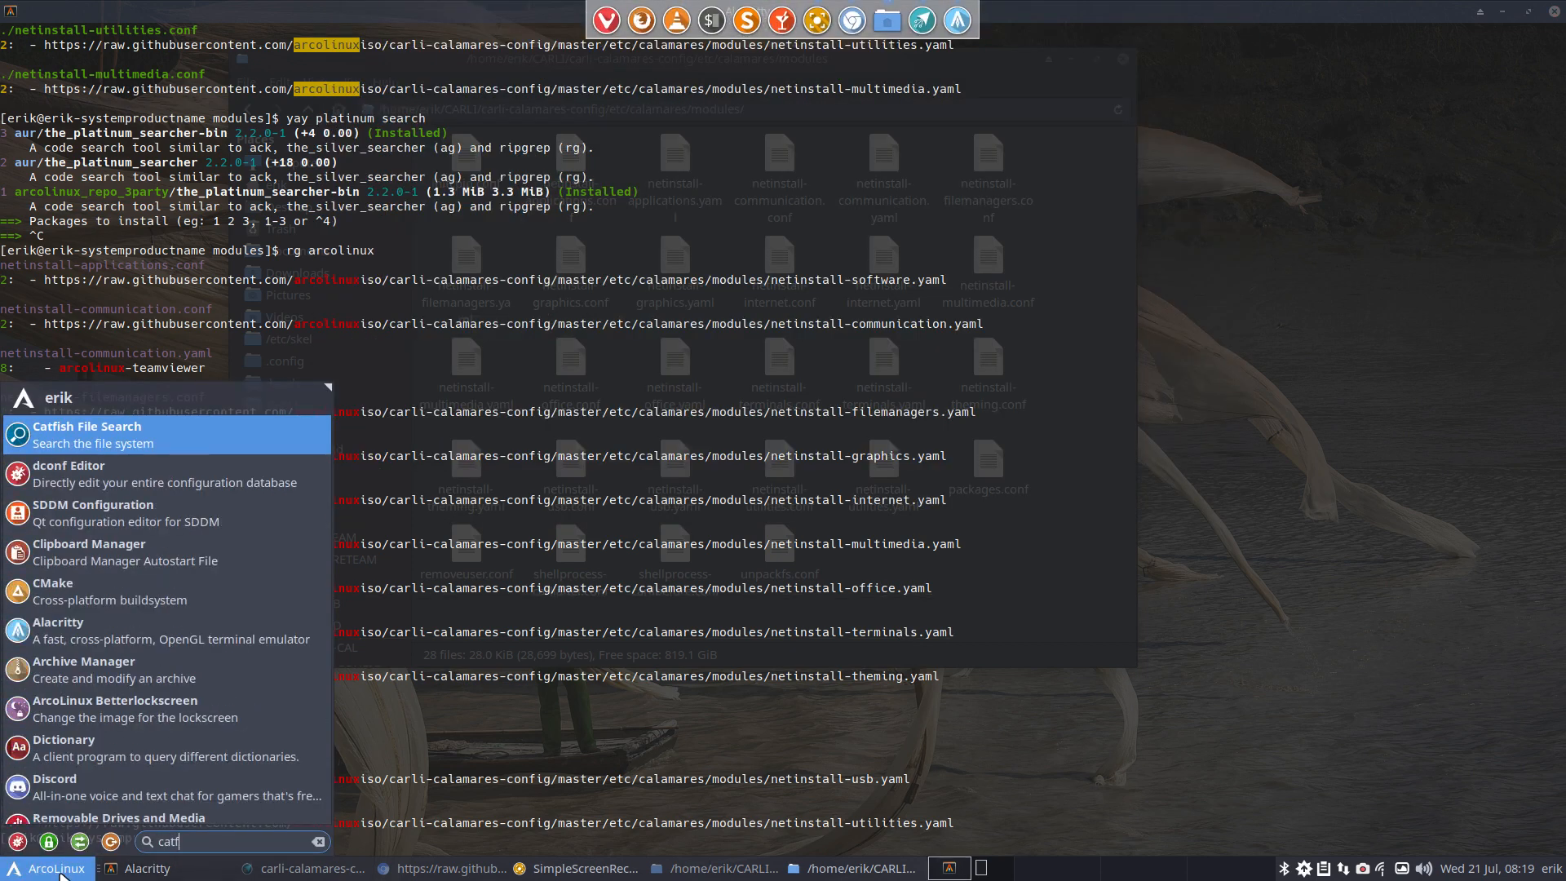
text(ish)
key(Return)
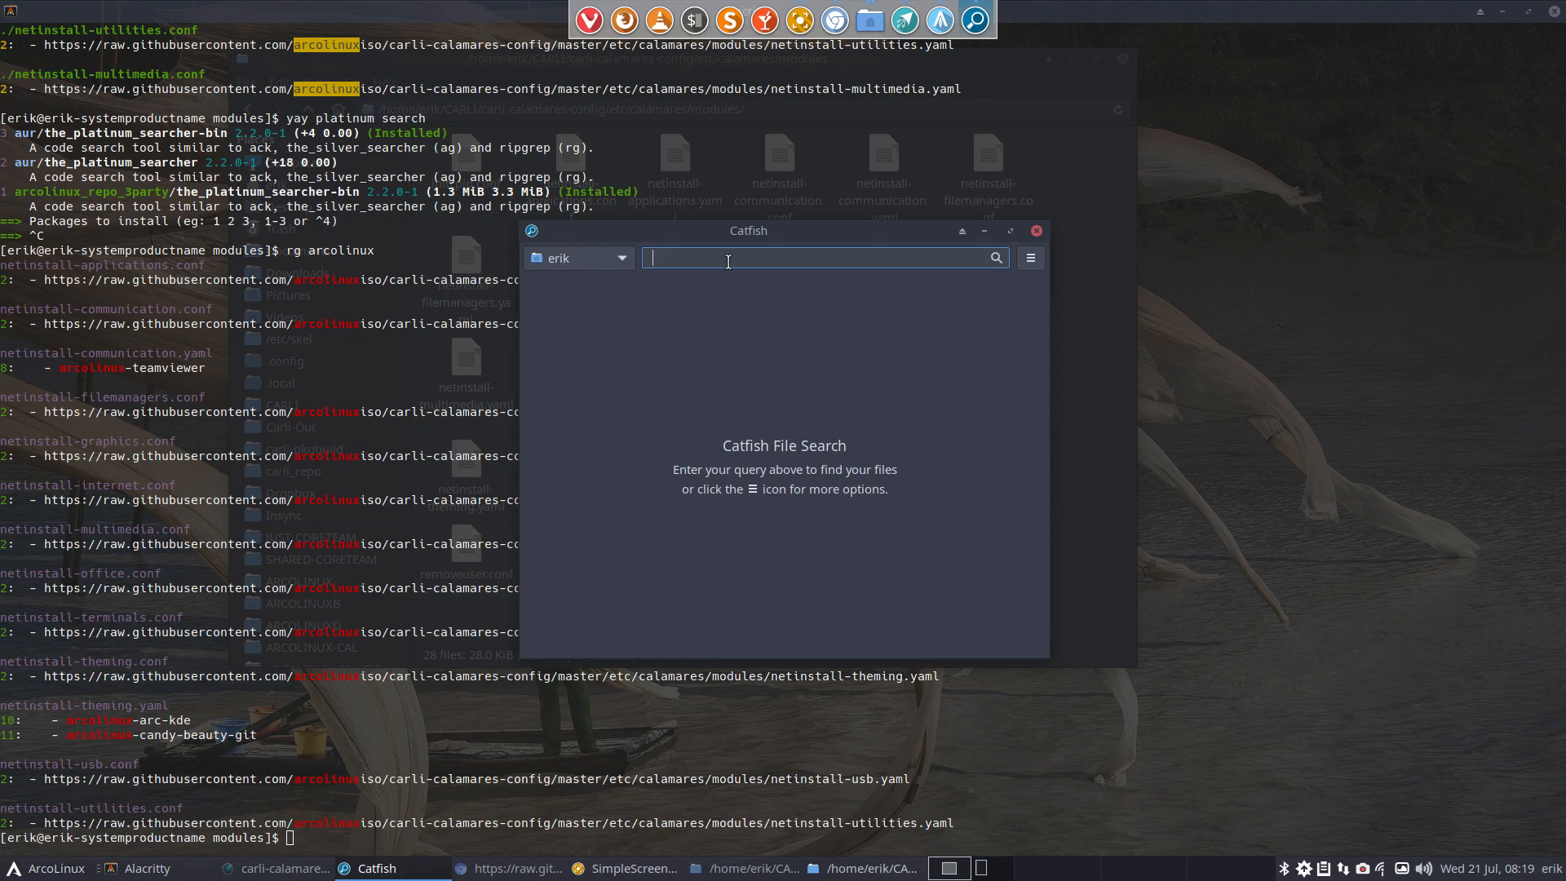
text(arcolinuxiso)
key(Return)
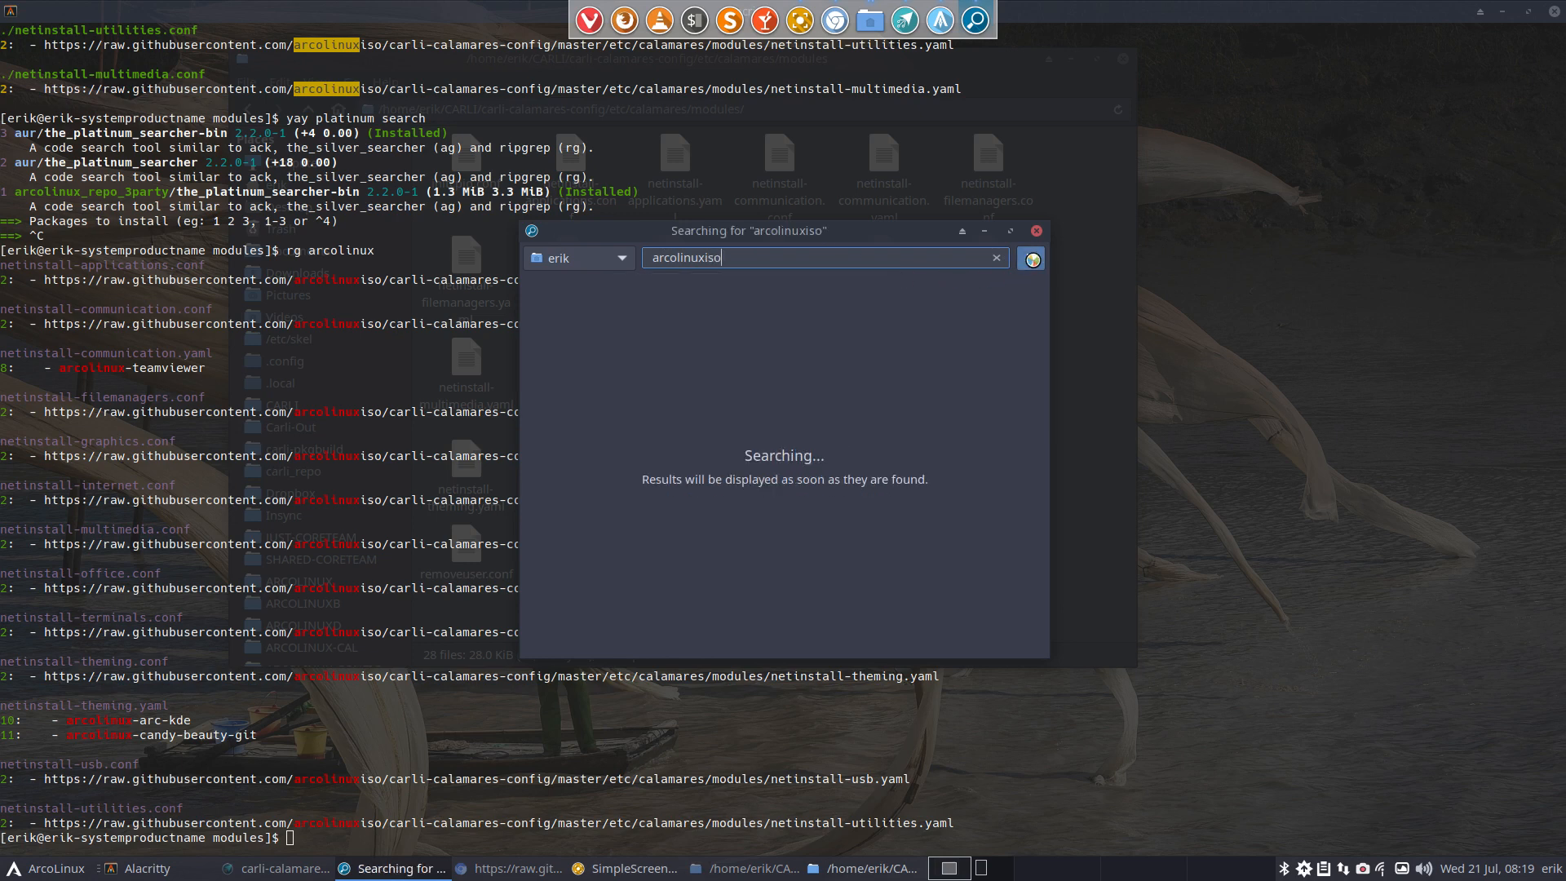
Extend the arcolinuxiso search to hidden files and file contents, and close Catfish and the terminal
click(1030, 257)
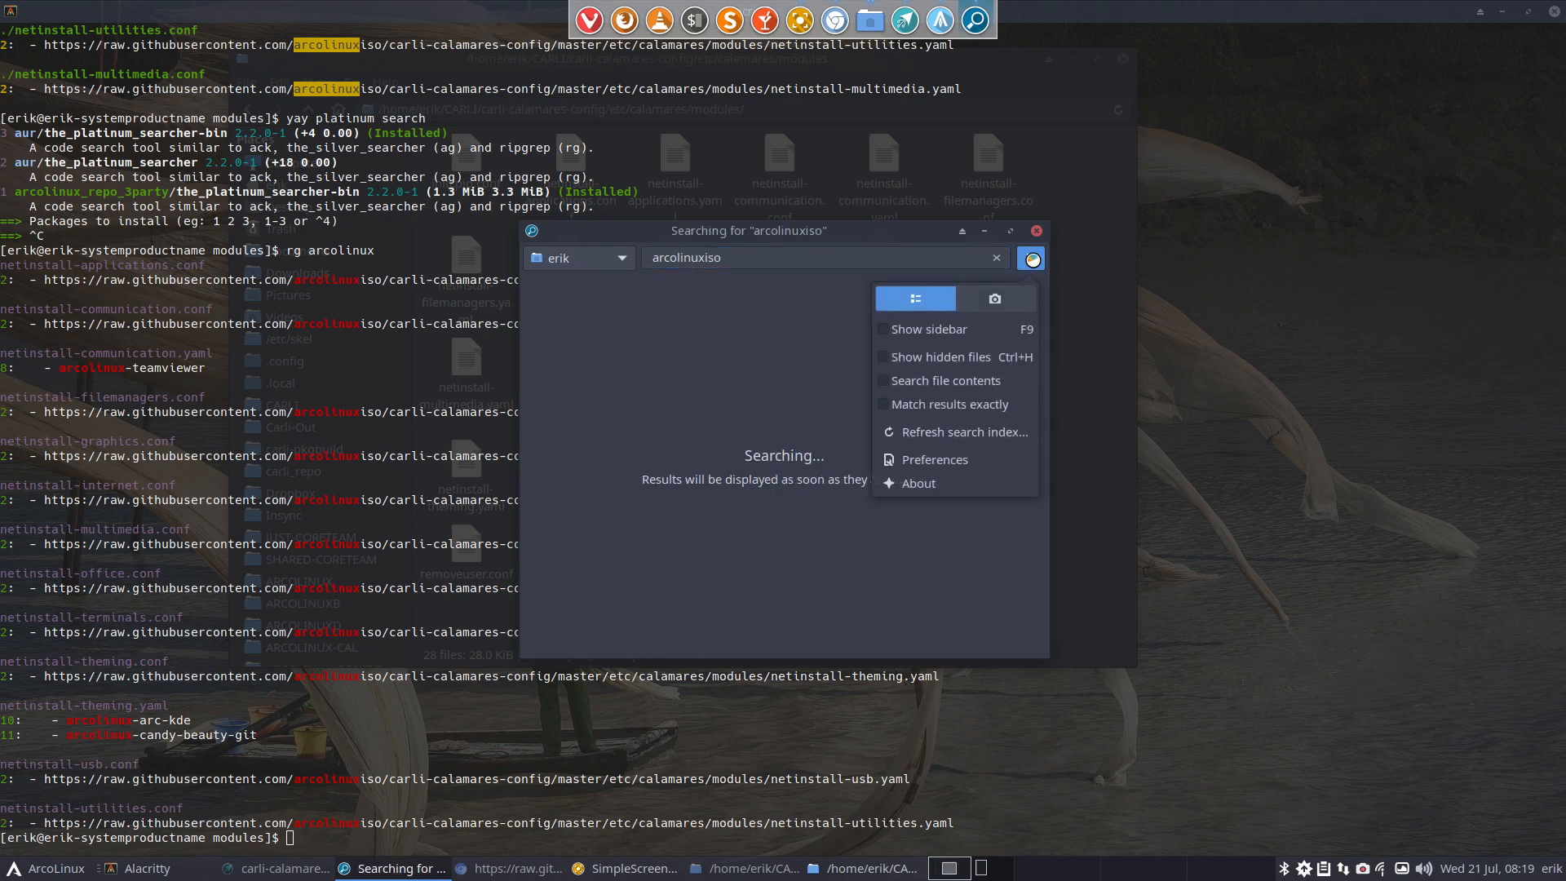
click(934, 359)
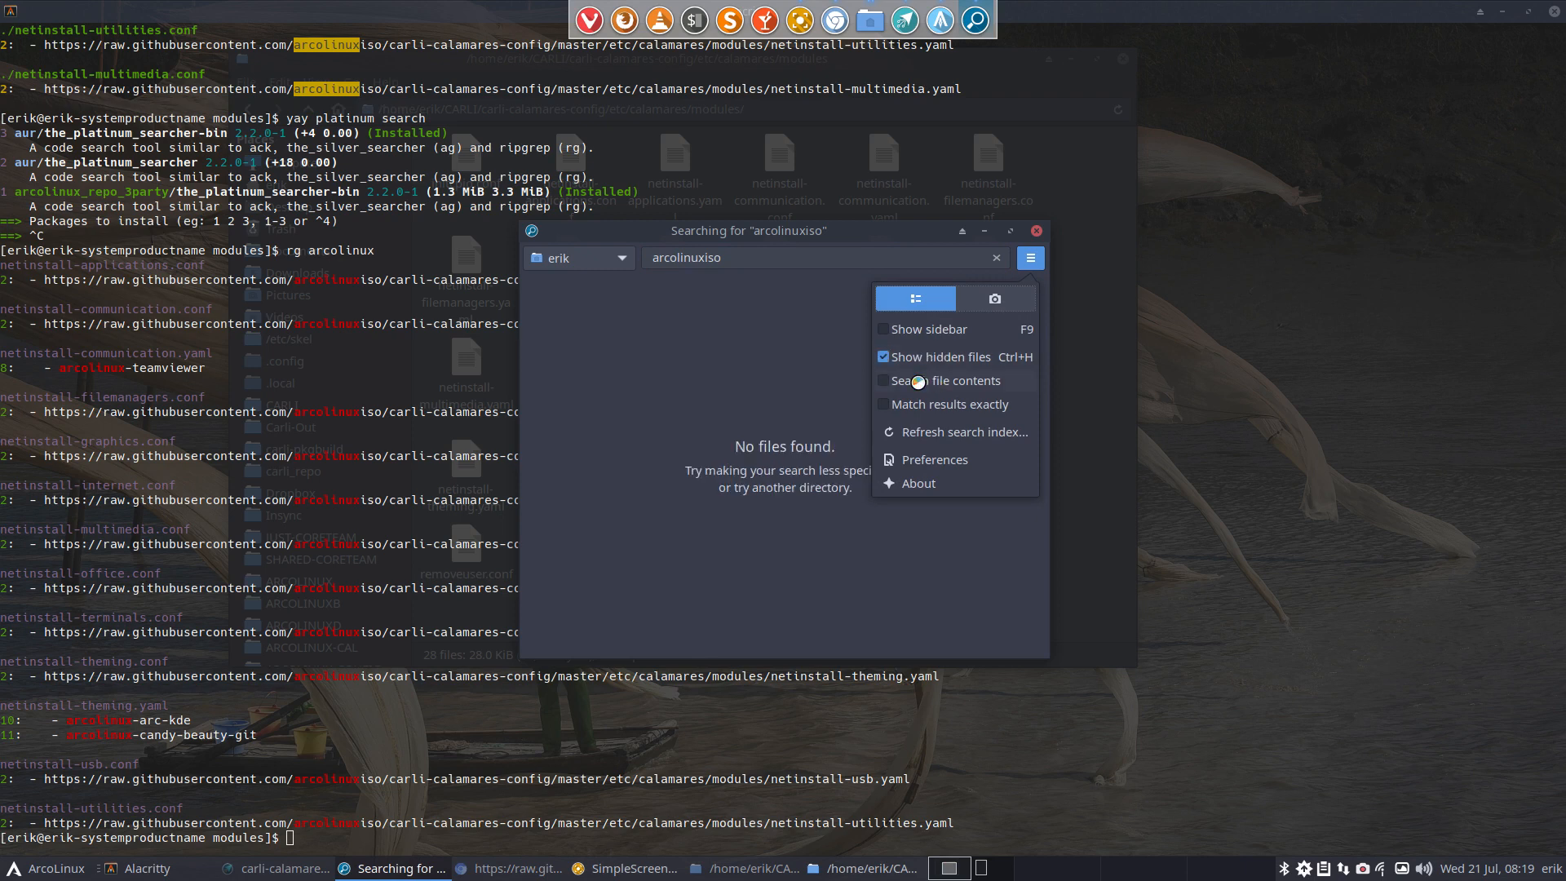
click(917, 381)
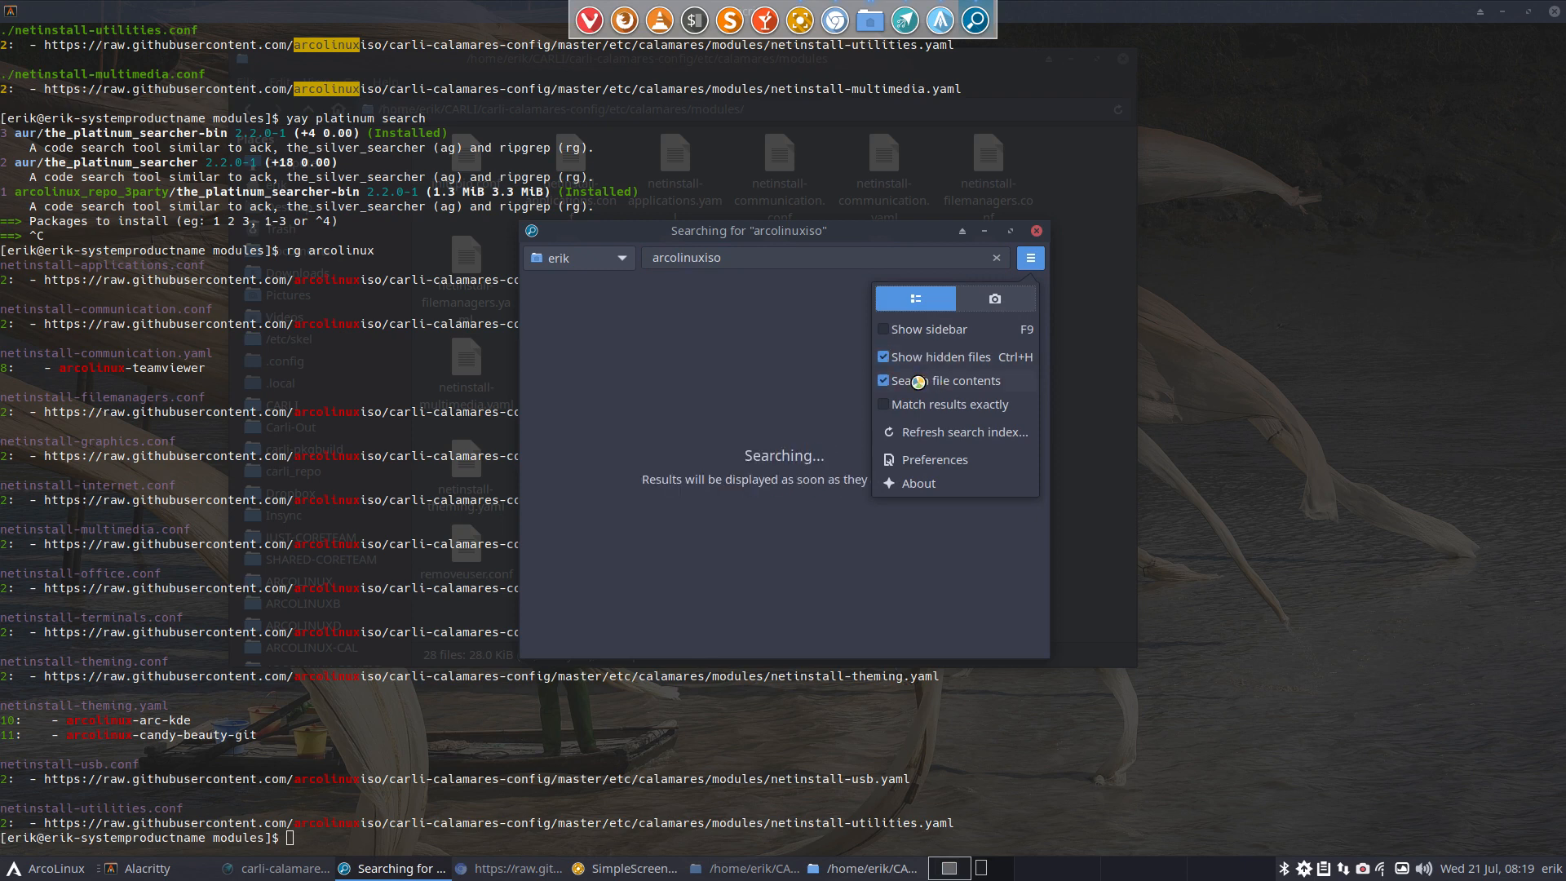
click(1035, 233)
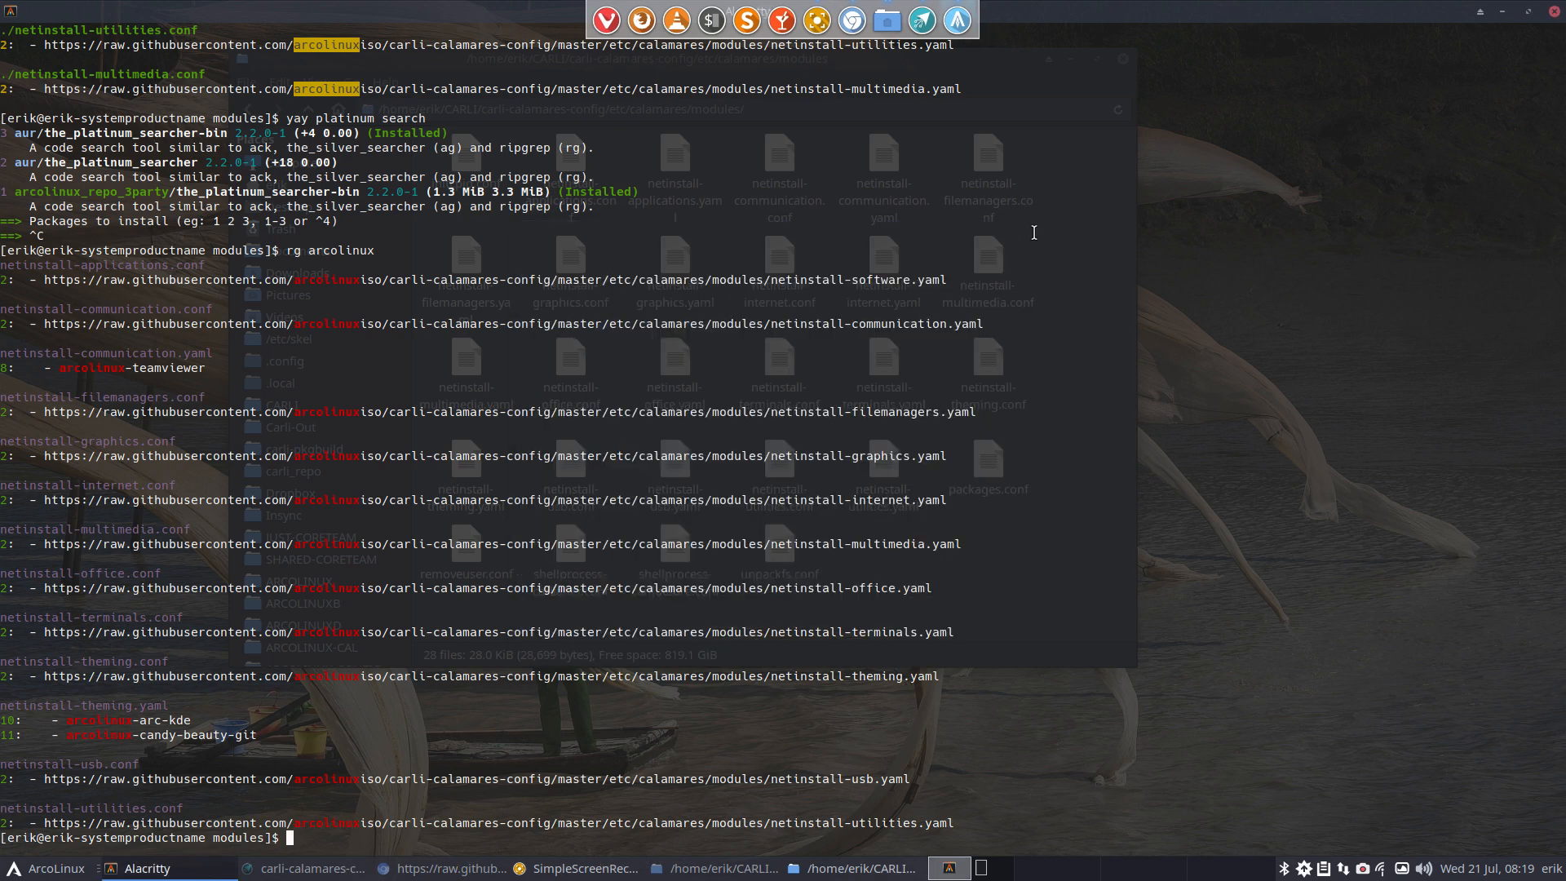
click(1556, 13)
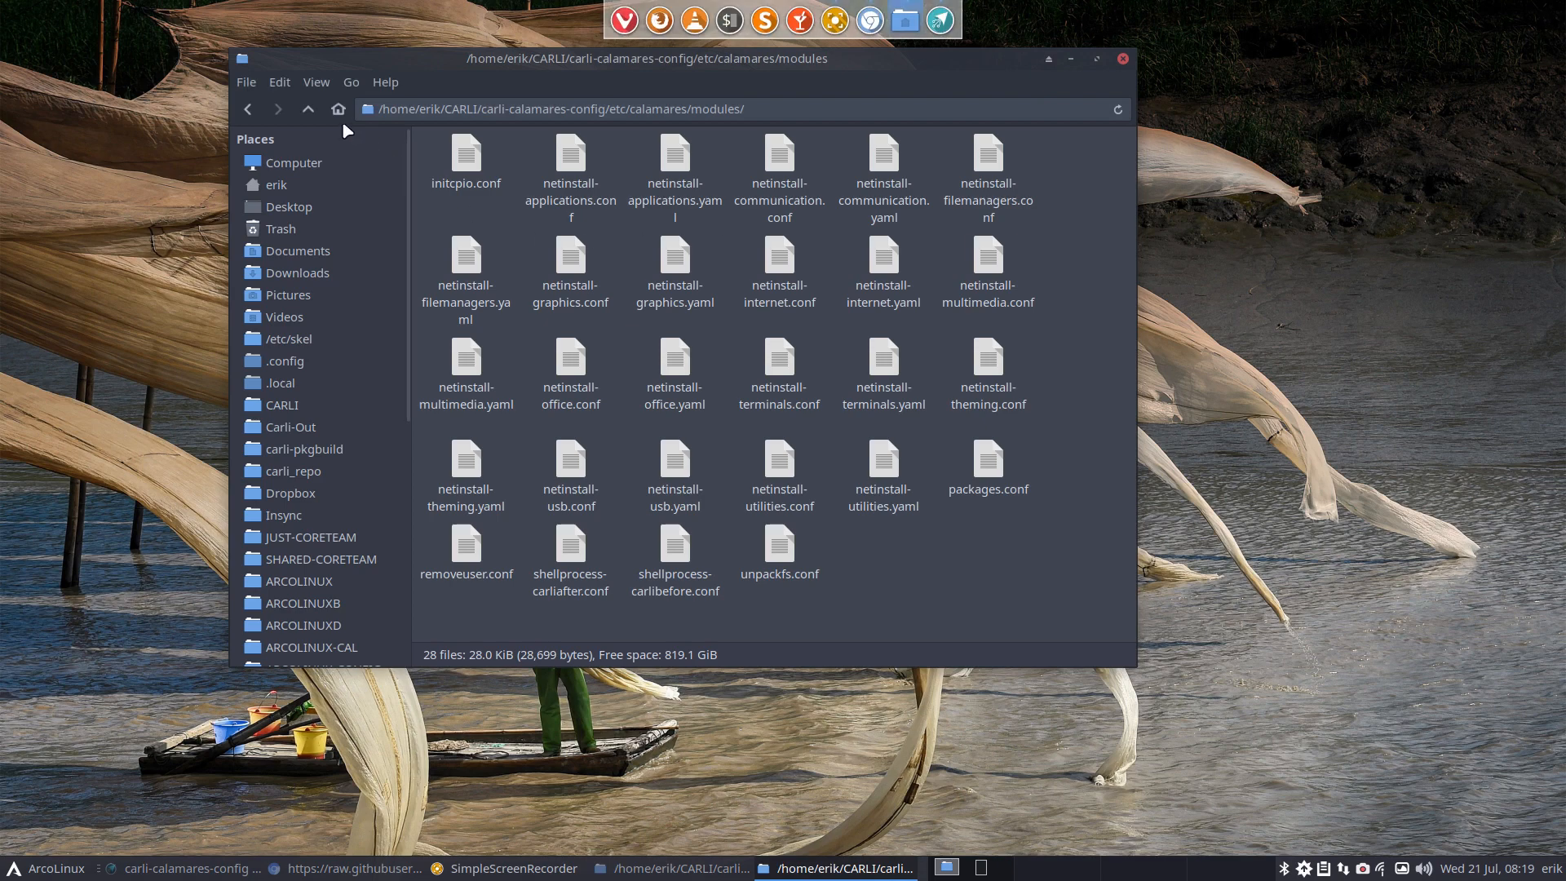
Go up to the root folder of the carli-calamares-config repository and open a terminal there
click(308, 111)
click(309, 111)
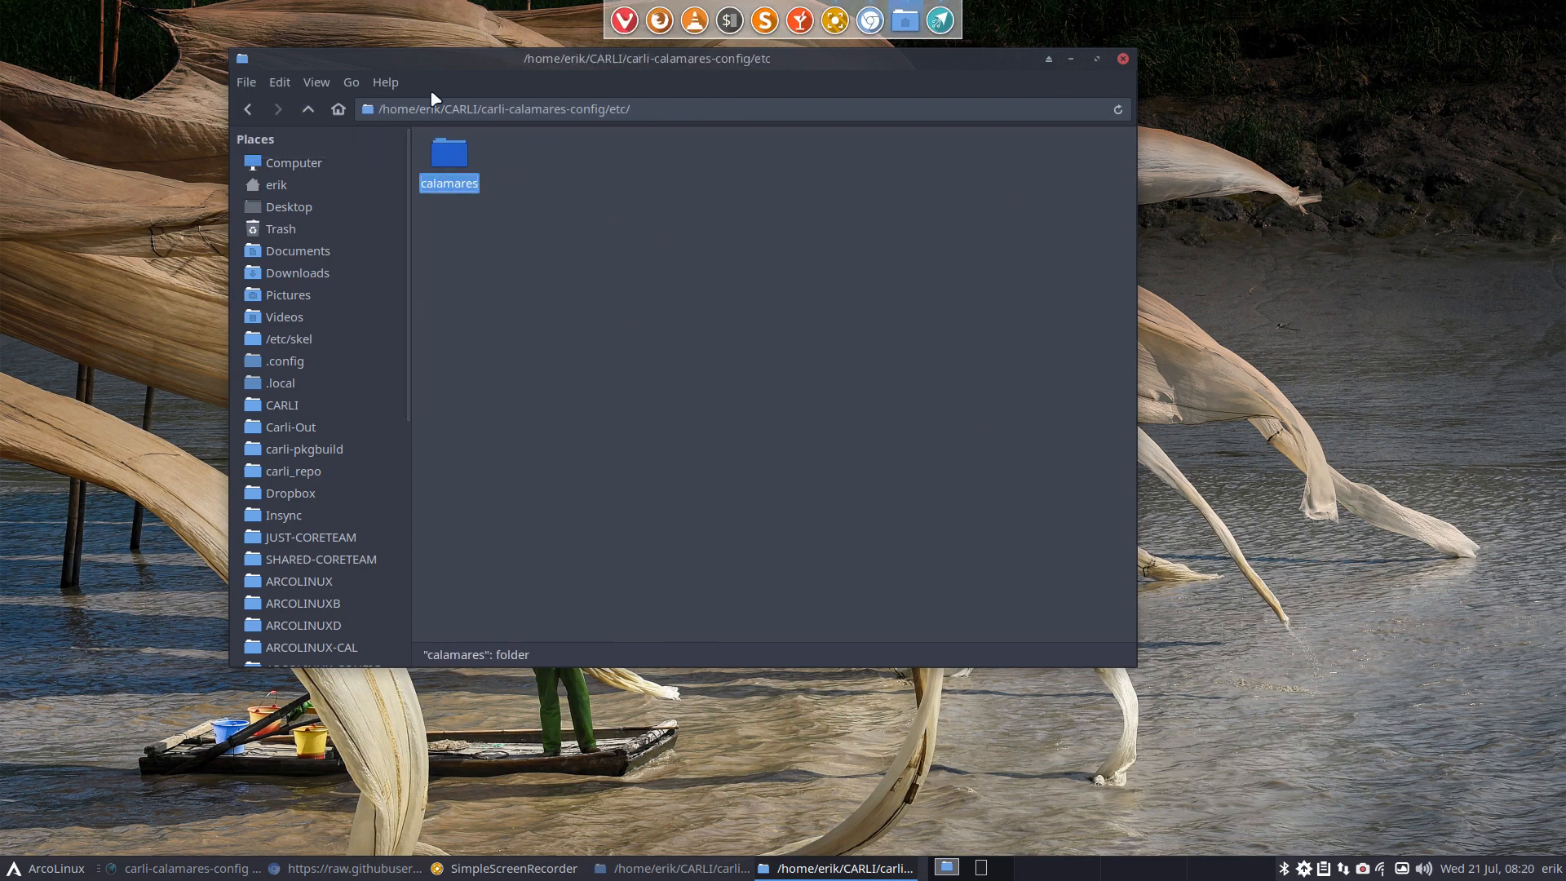
click(309, 110)
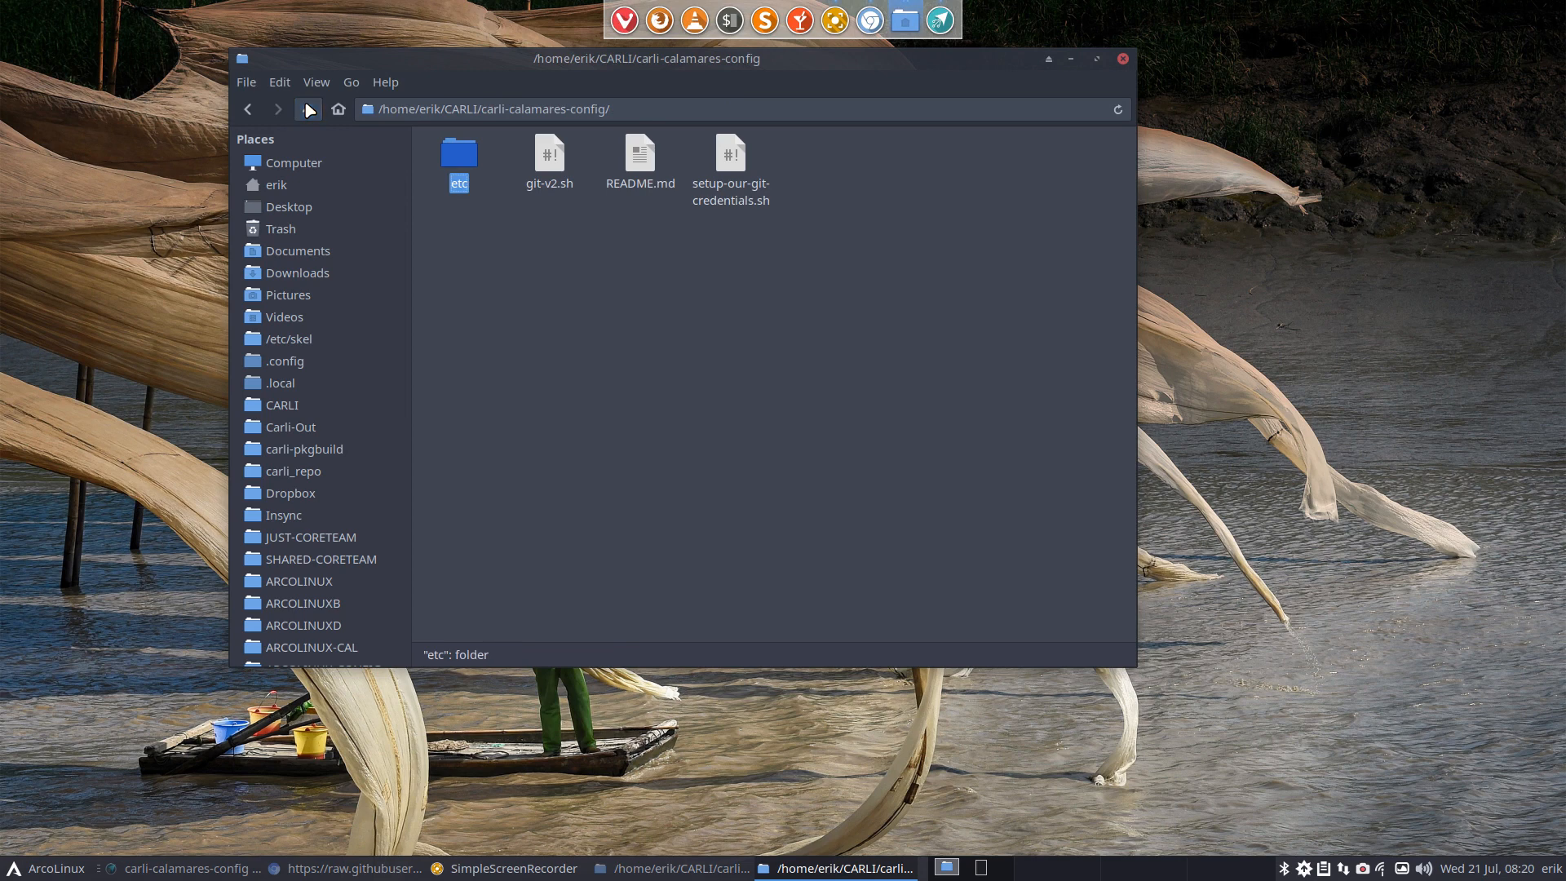
right_click(553, 307)
click(668, 406)
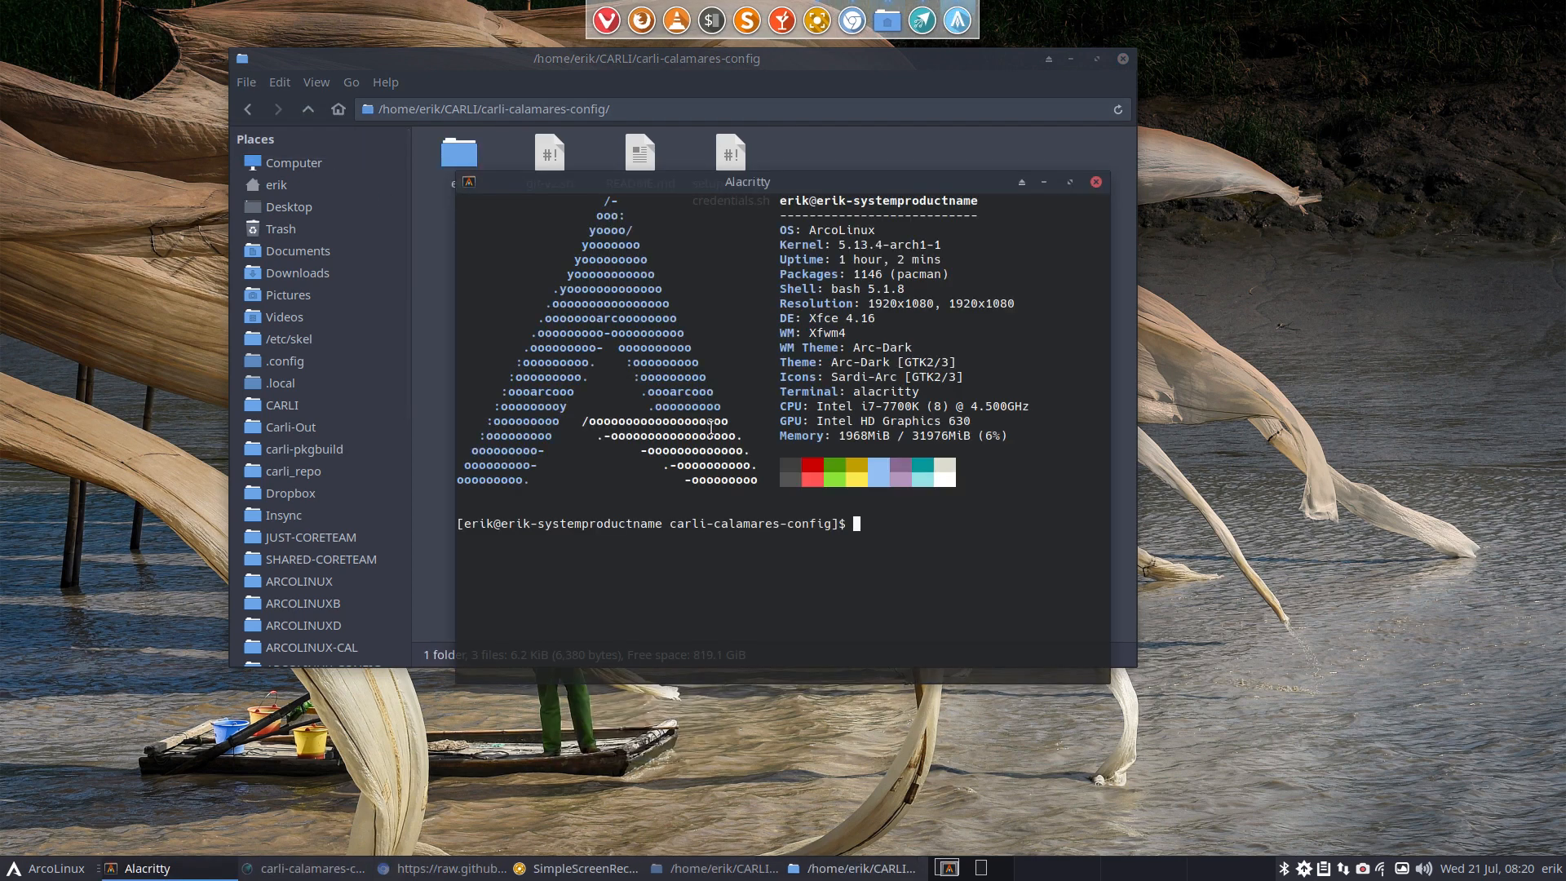
Run ./git-v2.sh to push the repository with the commit comment "new config netinstall"
text(.L/)
key(BackSpace)
key(BackSpace)
key(BackSpace)
text(./g)
key(Tab)
drag(814, 188, 912, 300)
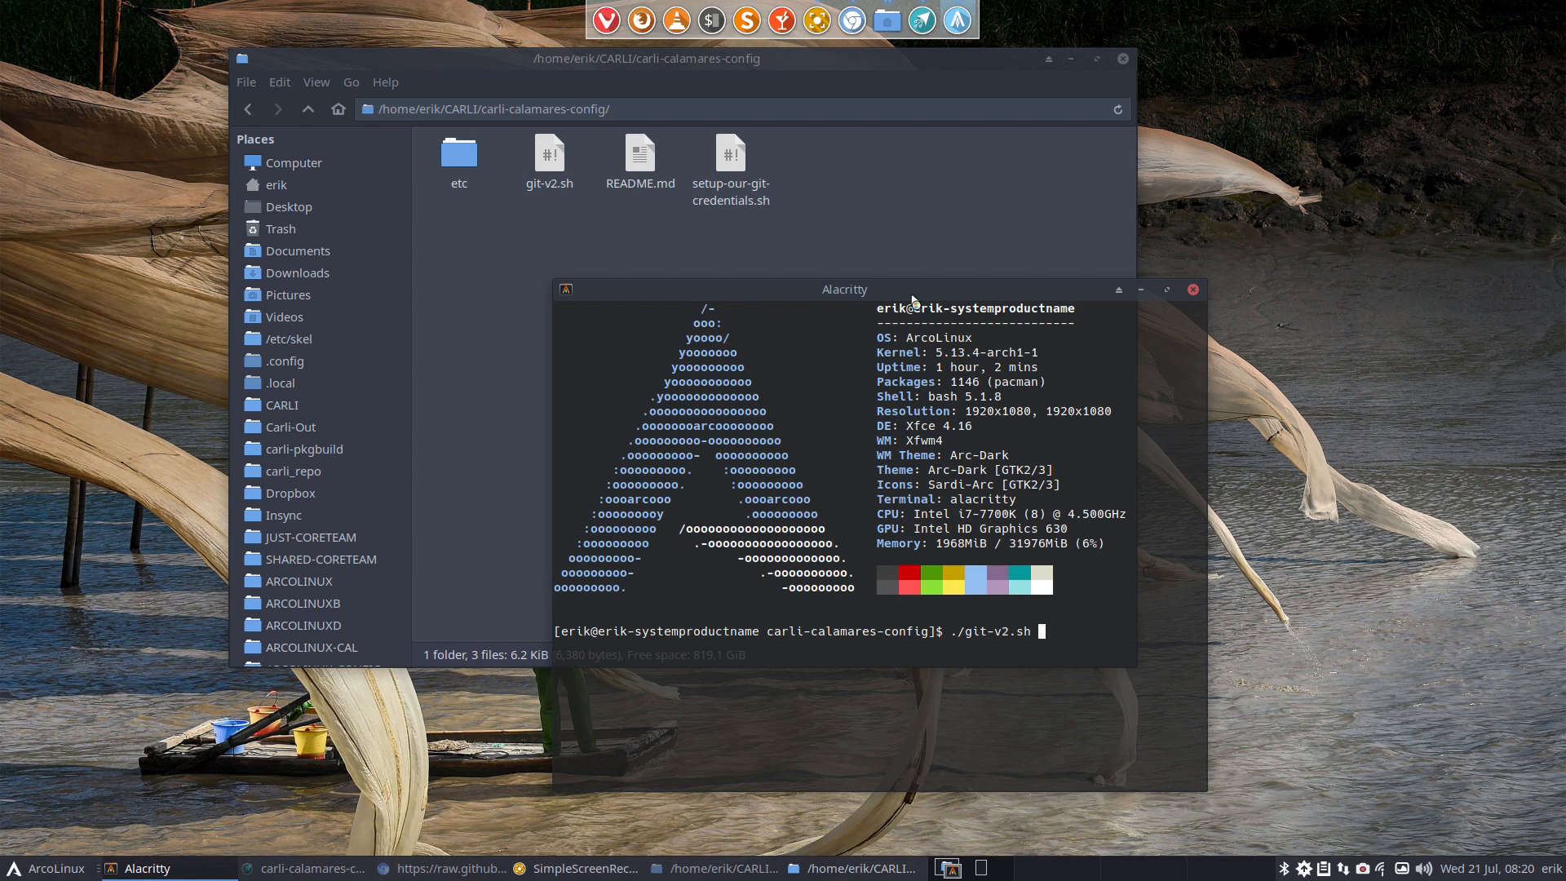
key(Return)
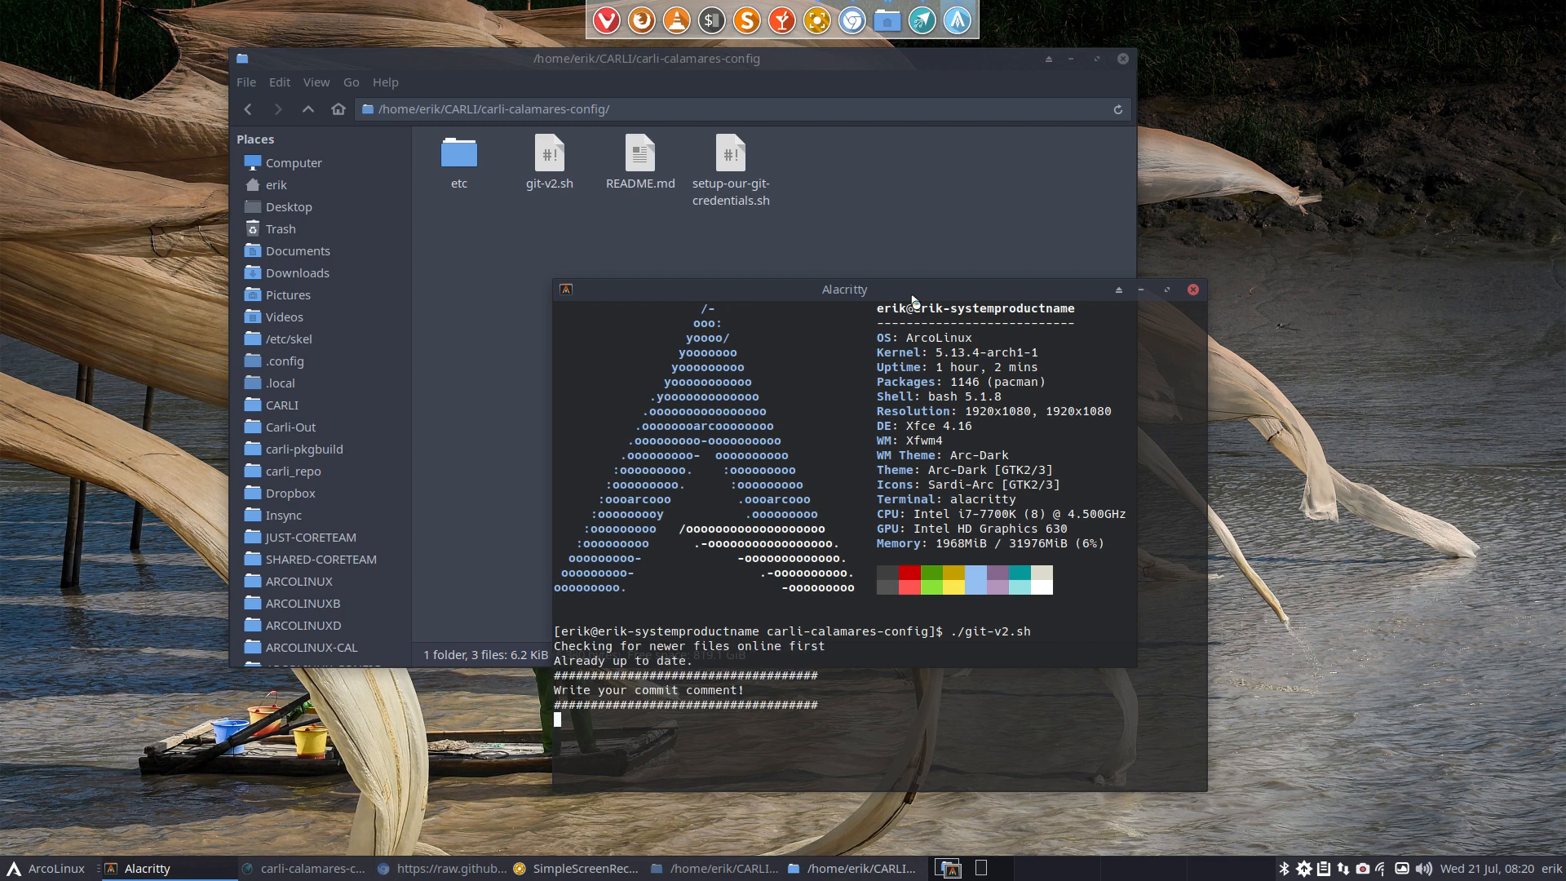
text(new config netinstall)
key(Return)
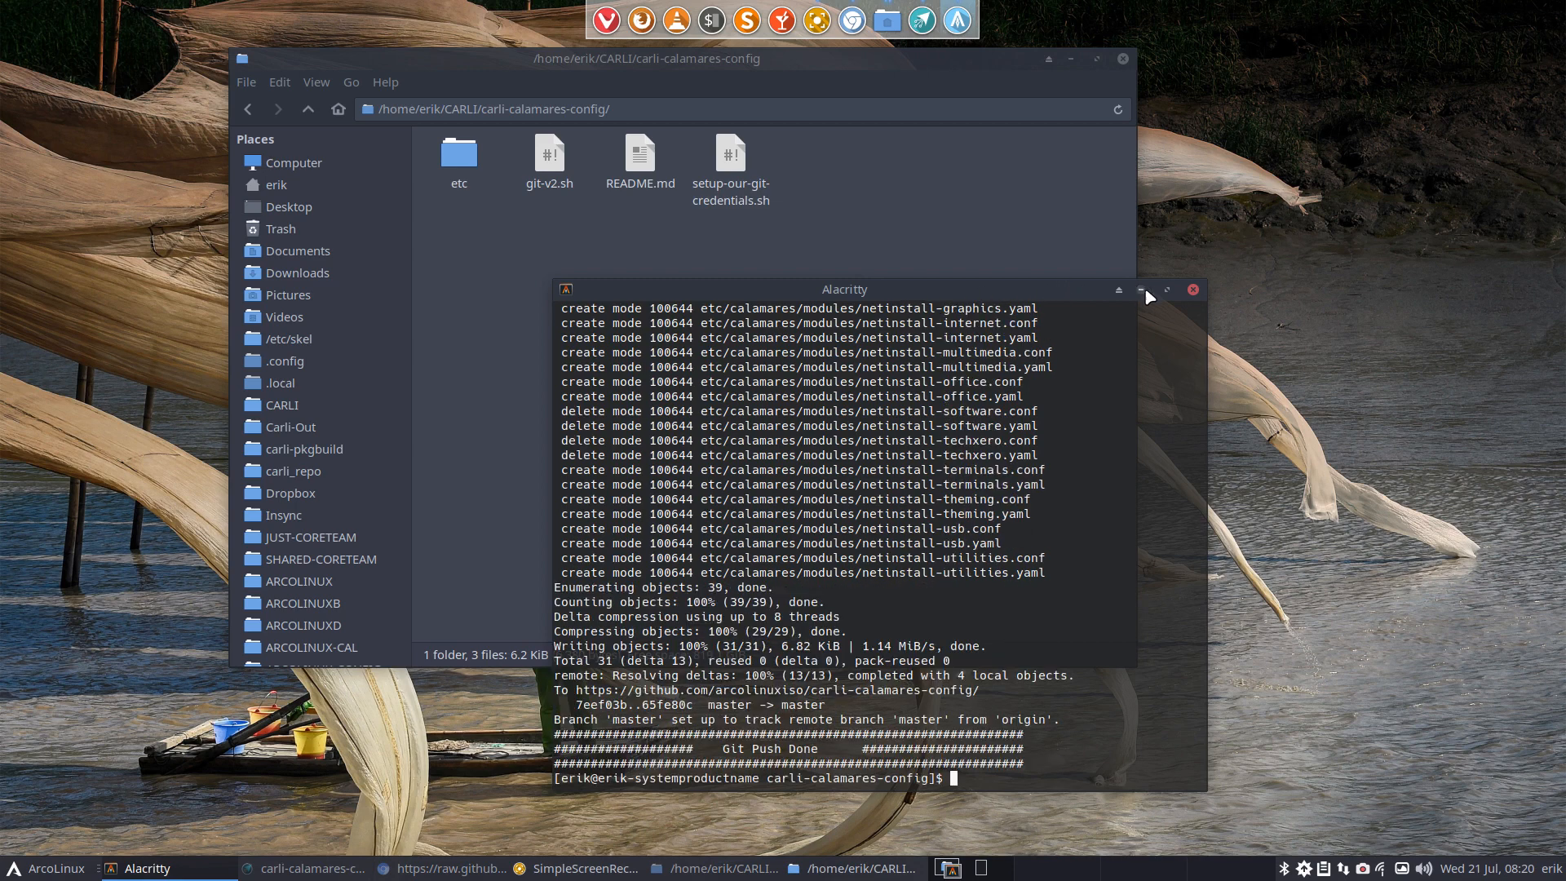
Review the latest commit of carli-calamares-config in GitAhead and close it
right_click(789, 313)
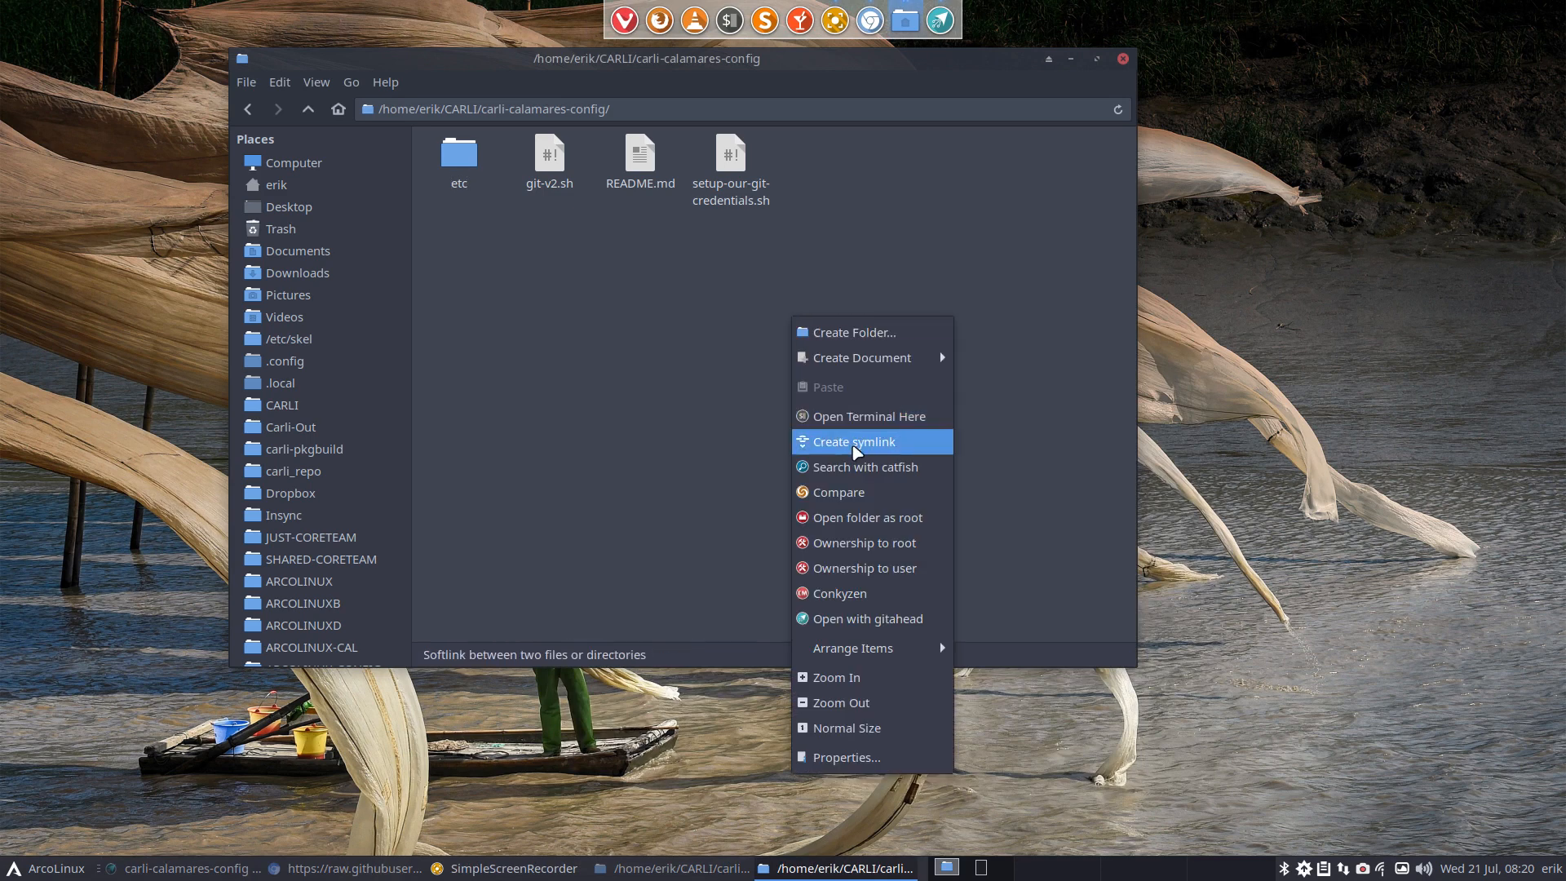
click(867, 618)
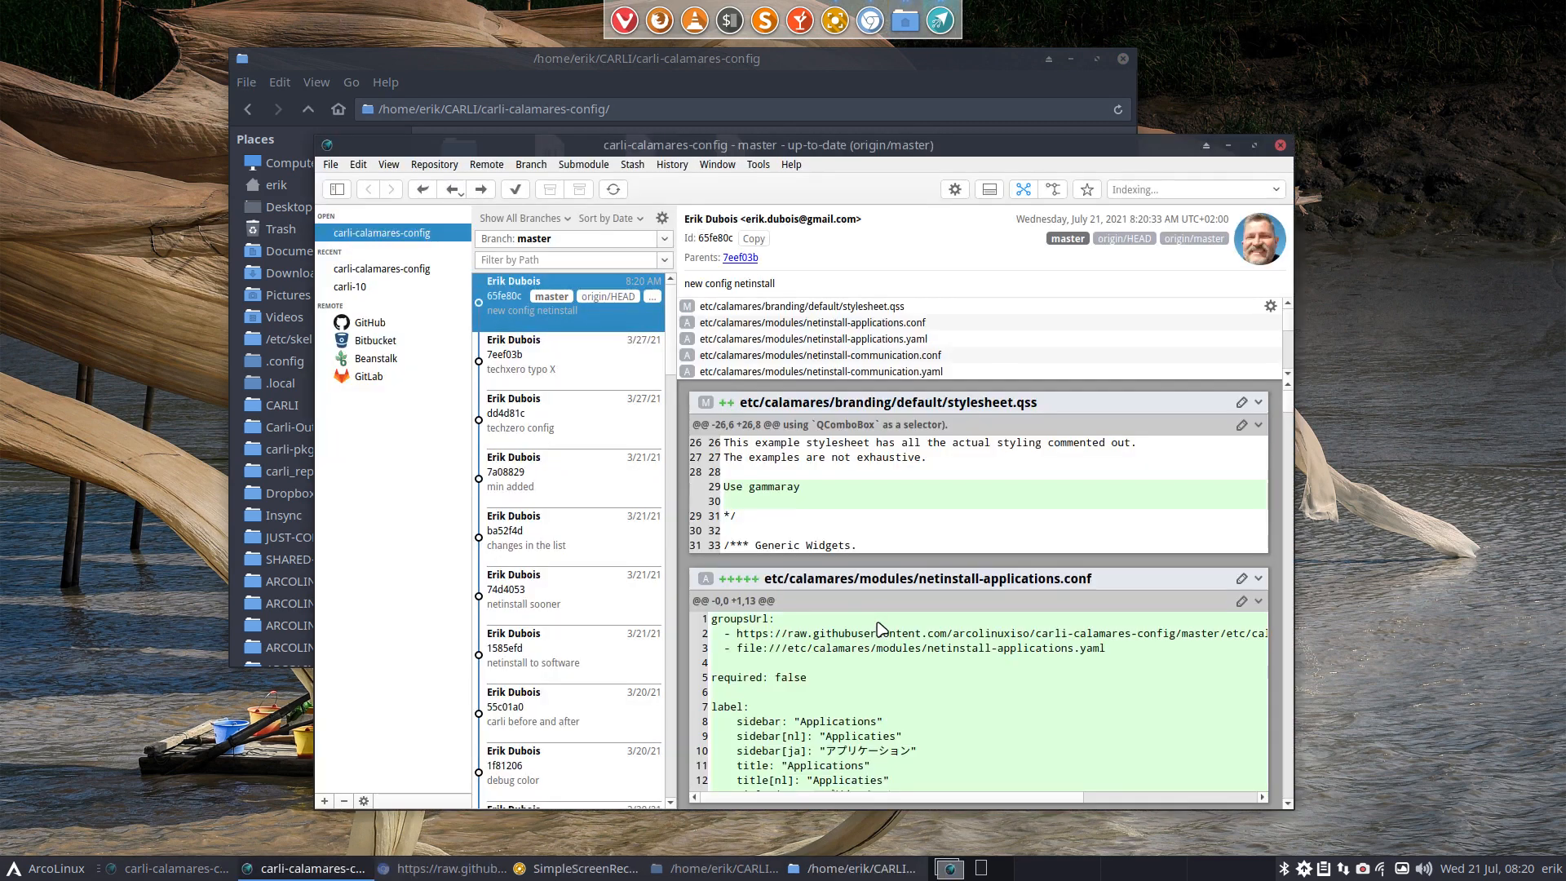
click(1281, 146)
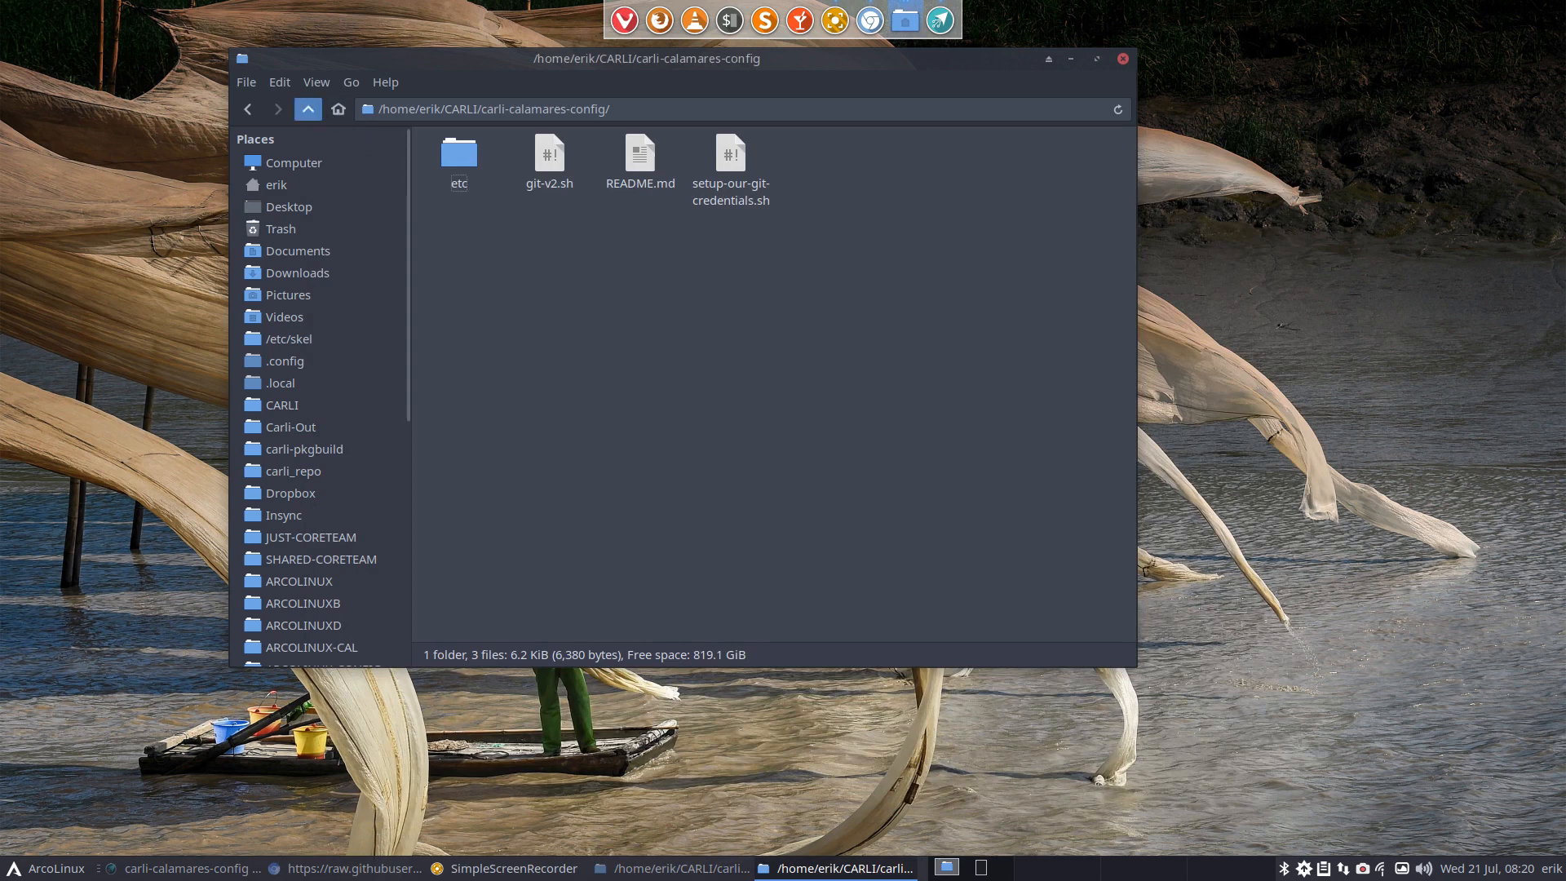
Open the PKGBUILD file from CARLI/carli-pkgbuild/carli-calamares-config in the text editor
click(308, 109)
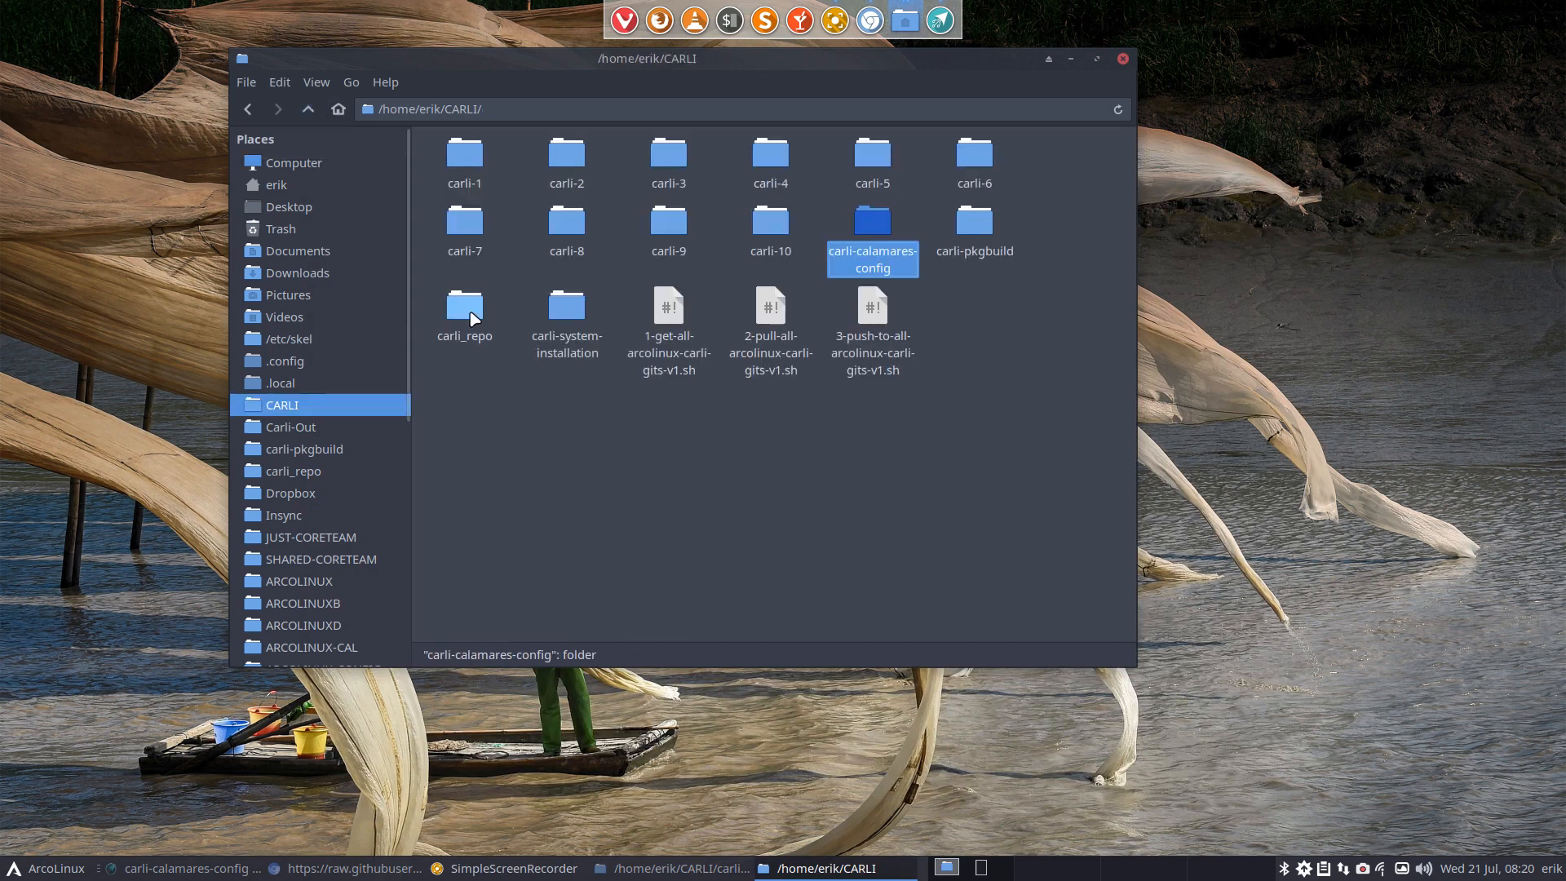
double_click(973, 230)
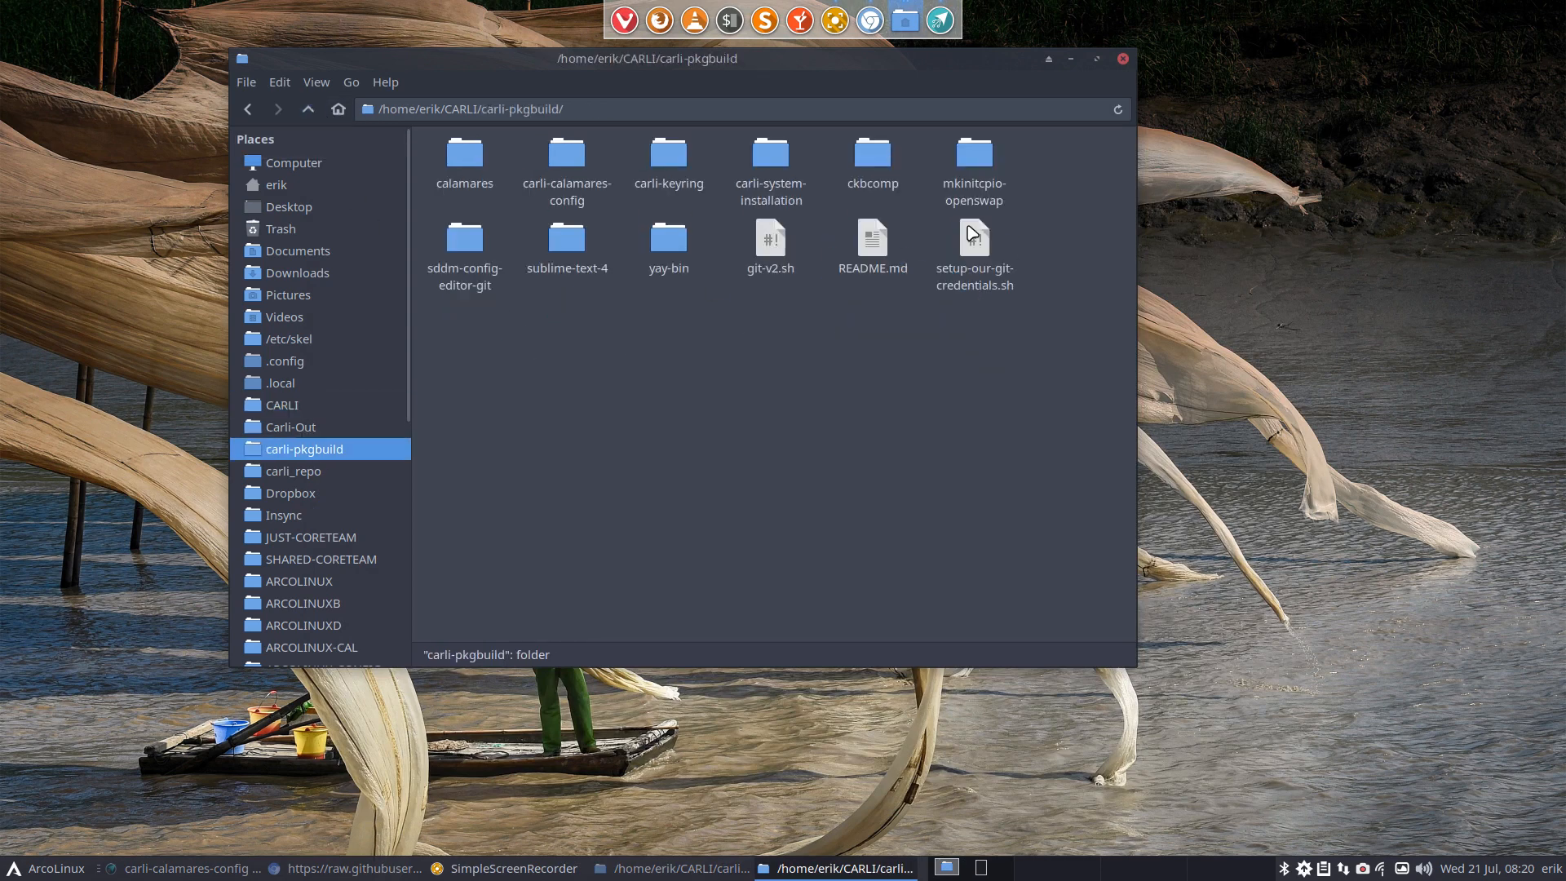
double_click(579, 167)
click(450, 170)
double_click(446, 193)
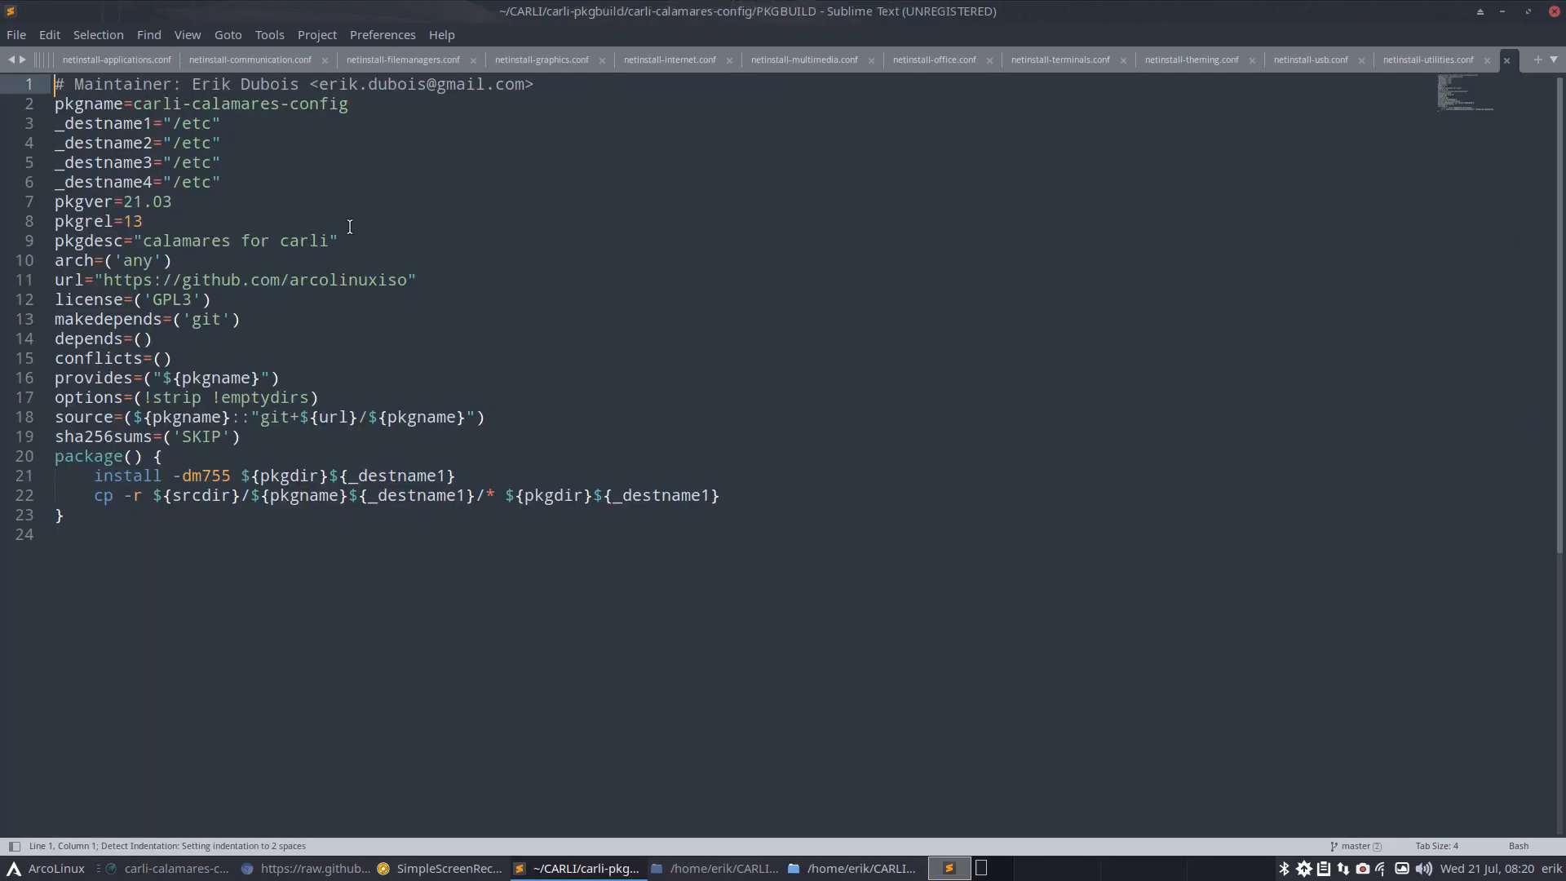
Set pkgver to 21.07 and pkgrel to 01 in the PKGBUILD, save it and close the editor
click(253, 208)
key(BackSpace)
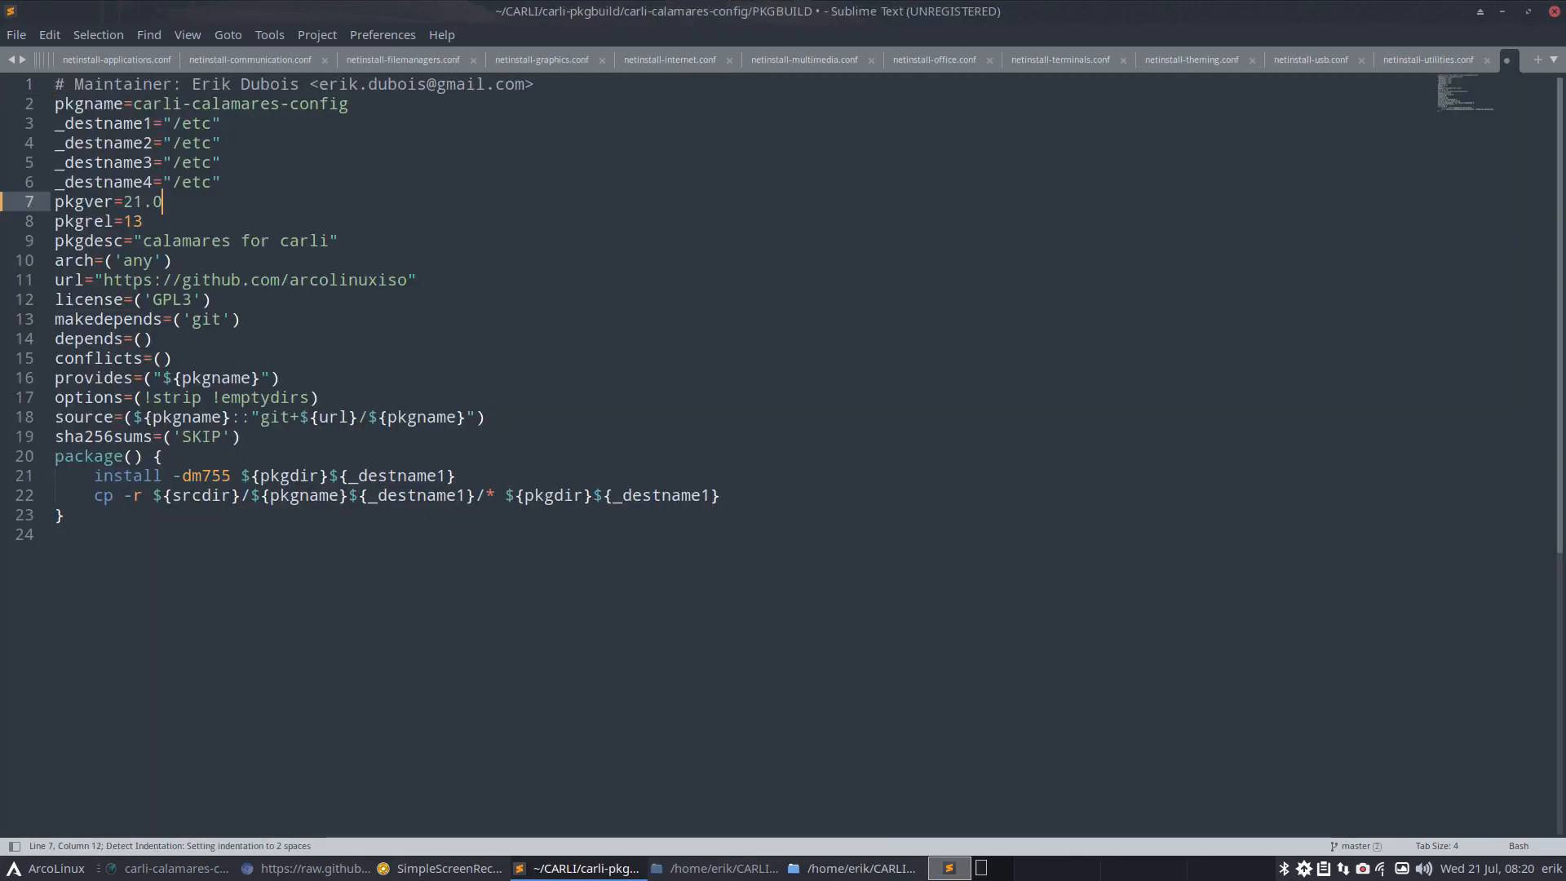
text(7)
key(Down)
key(BackSpace)
key(BackSpace)
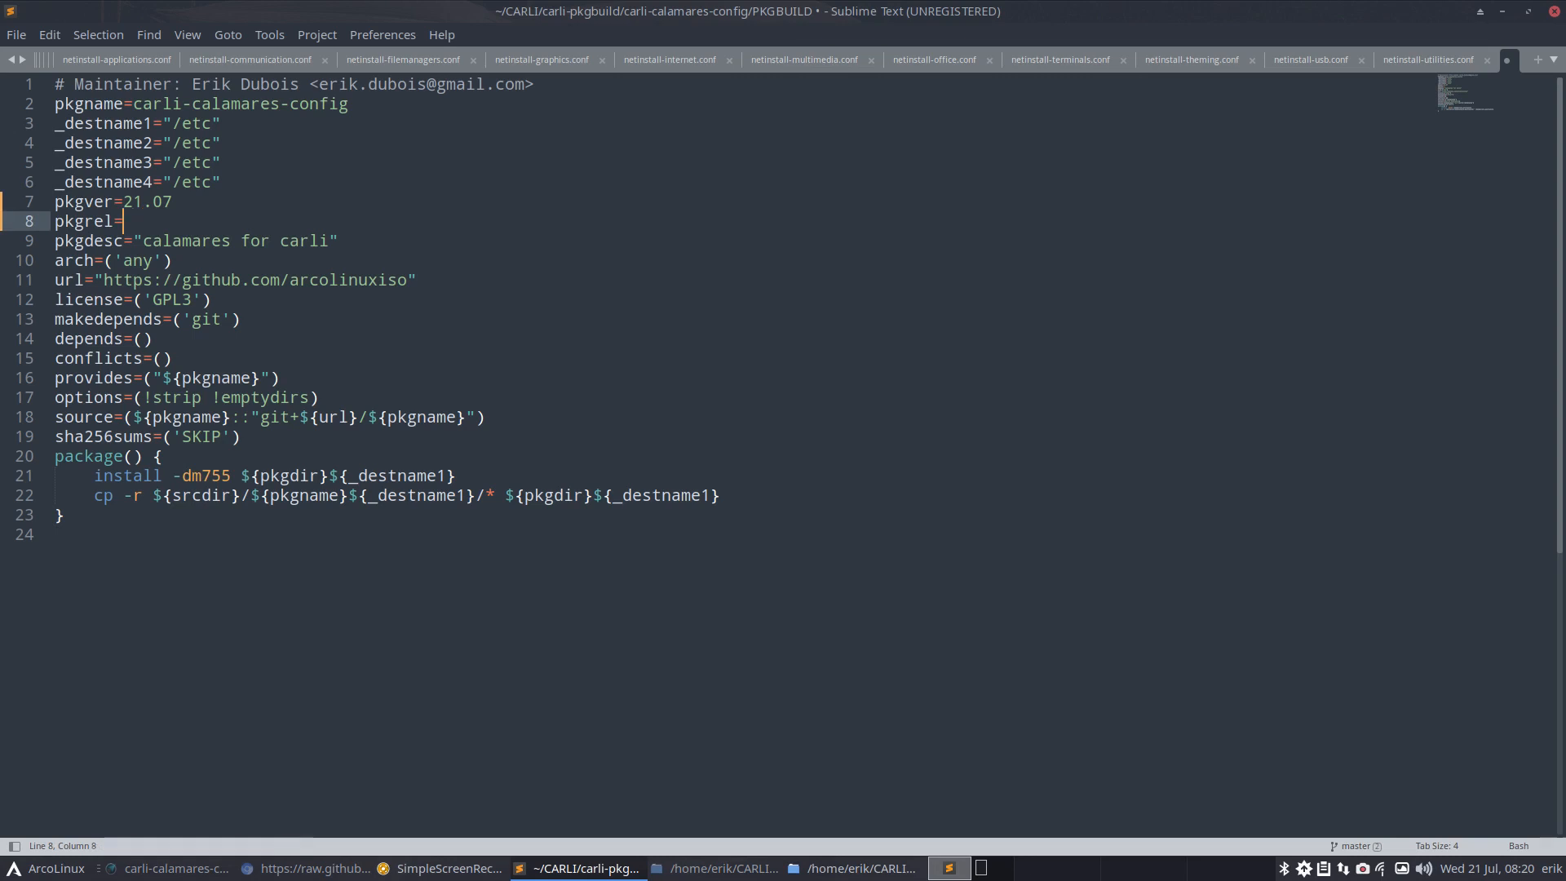
text(01)
key(BackSpace)
key(BackSpace)
text(1)
key(BackSpace)
text(9)
key(BackSpace)
text(10)
key(BackSpace)
key(BackSpace)
text(01)
key(ctrl+s)
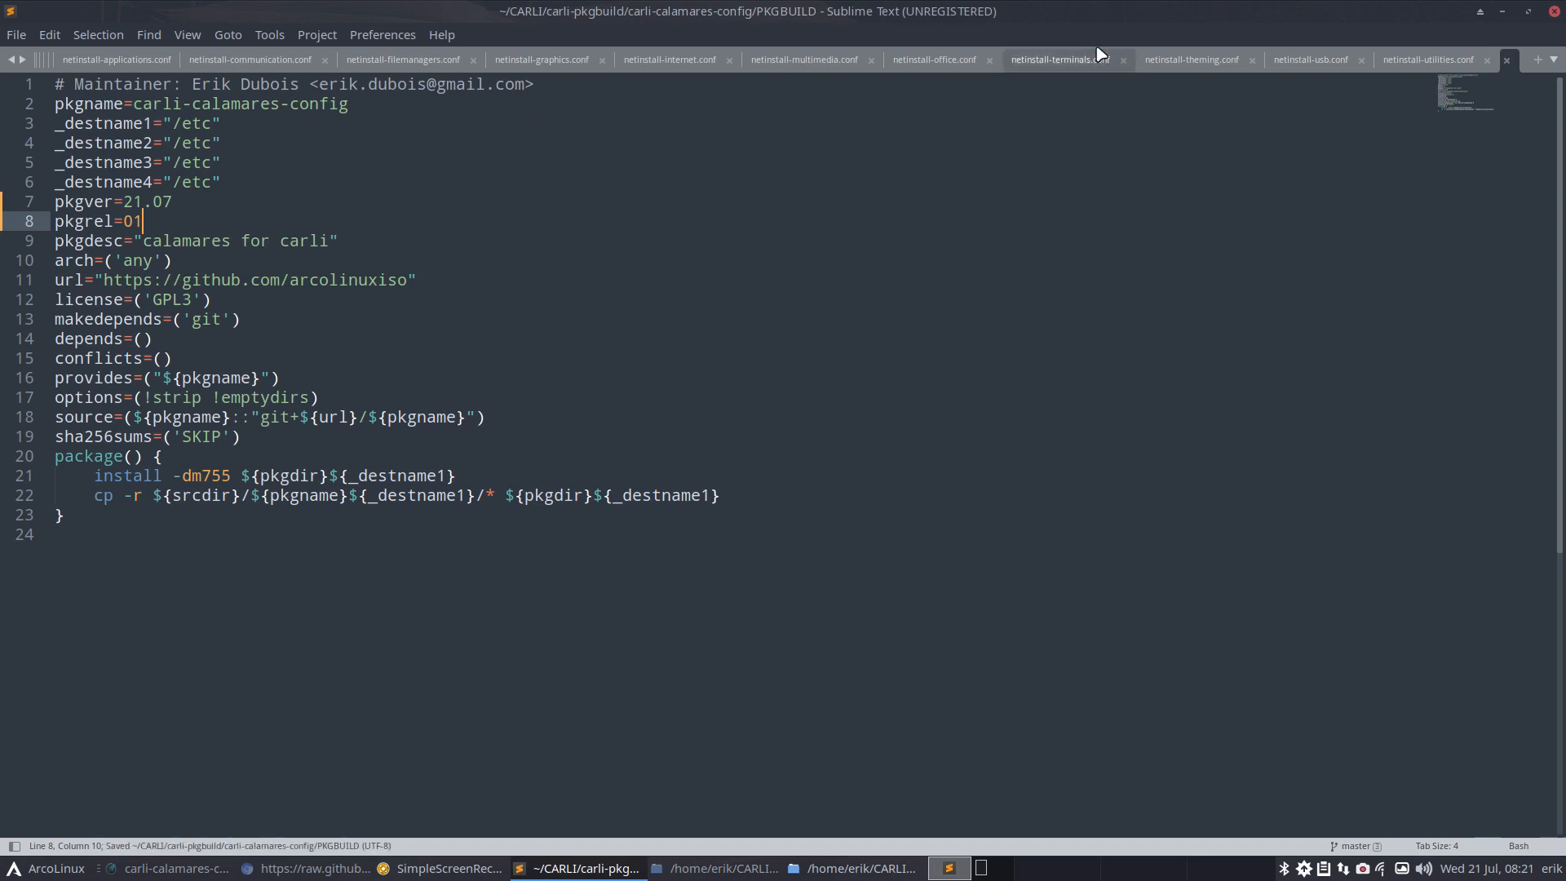
click(1553, 12)
Build the carli-calamares-config package with makepkg in a terminal opened in the PKGBUILD folder, and close that terminal
right_click(744, 335)
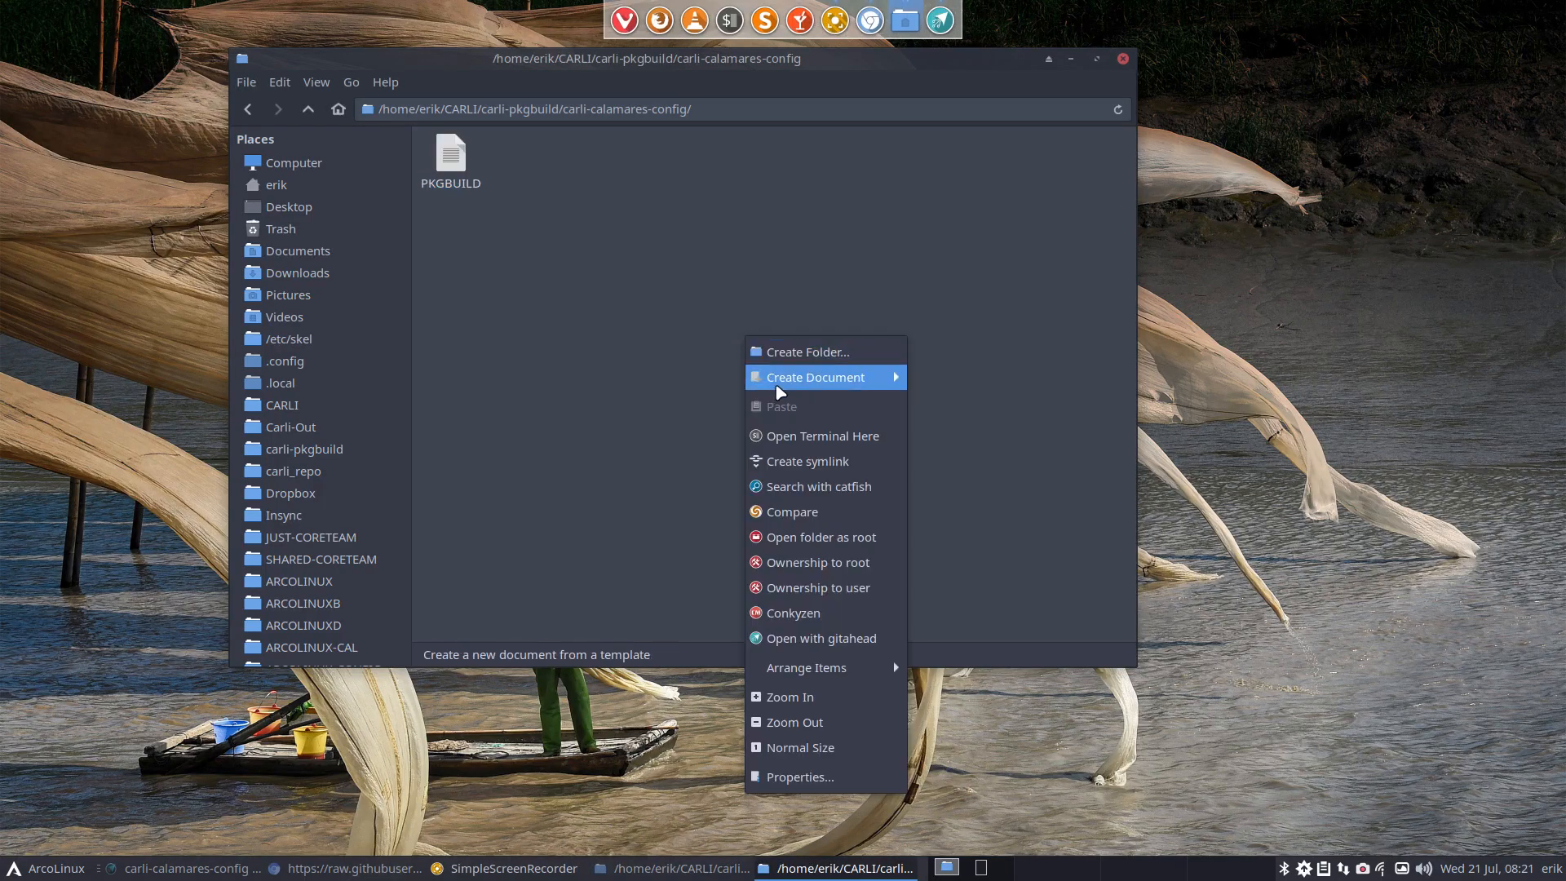
click(825, 437)
text(makepkg)
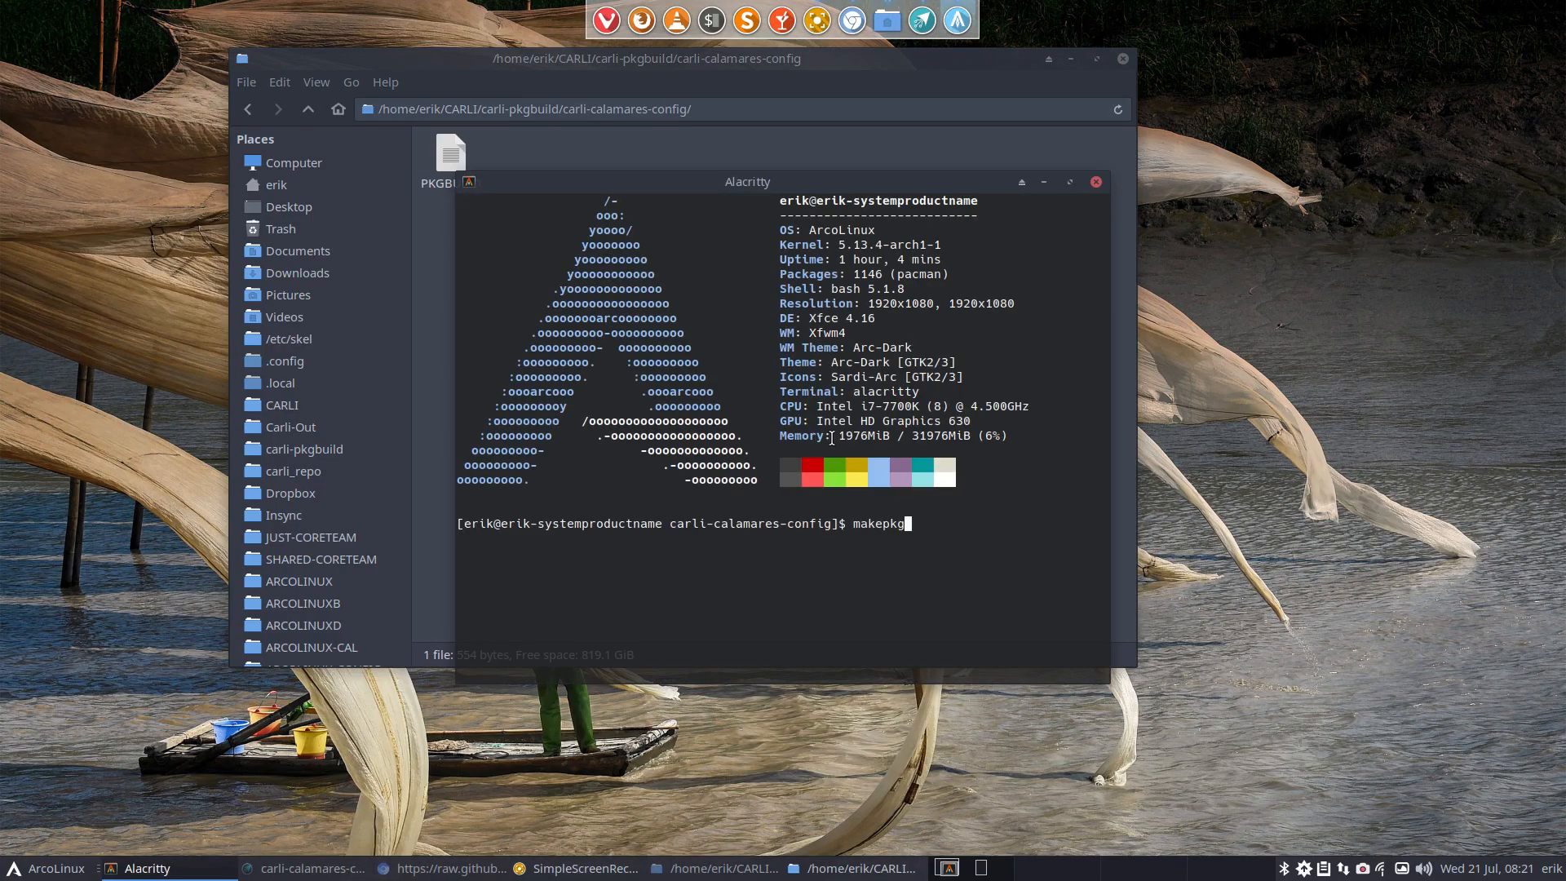
key(Return)
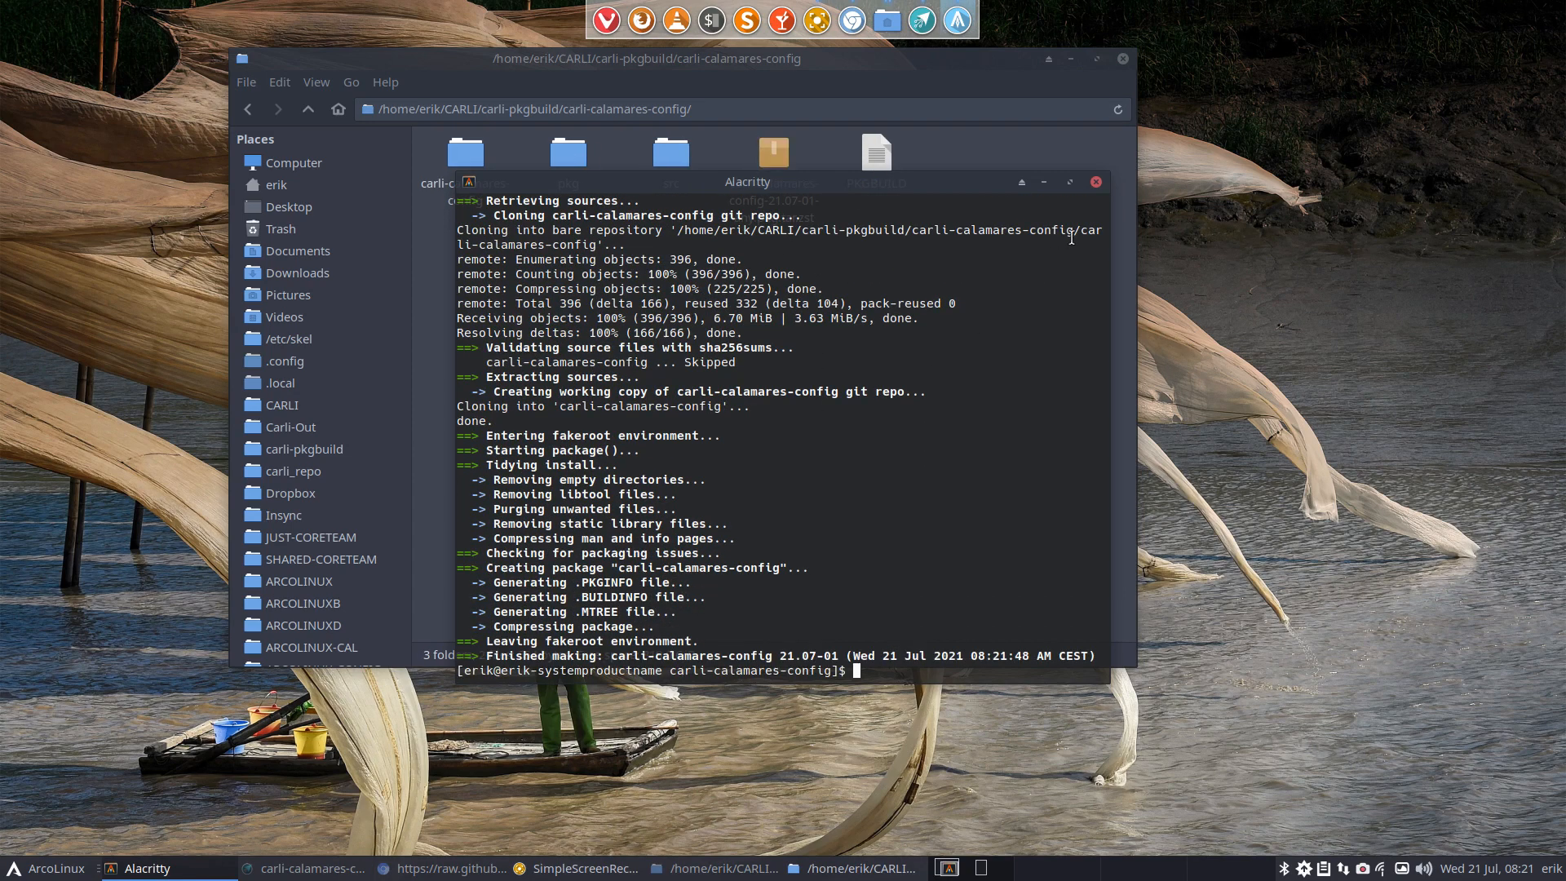
click(1096, 182)
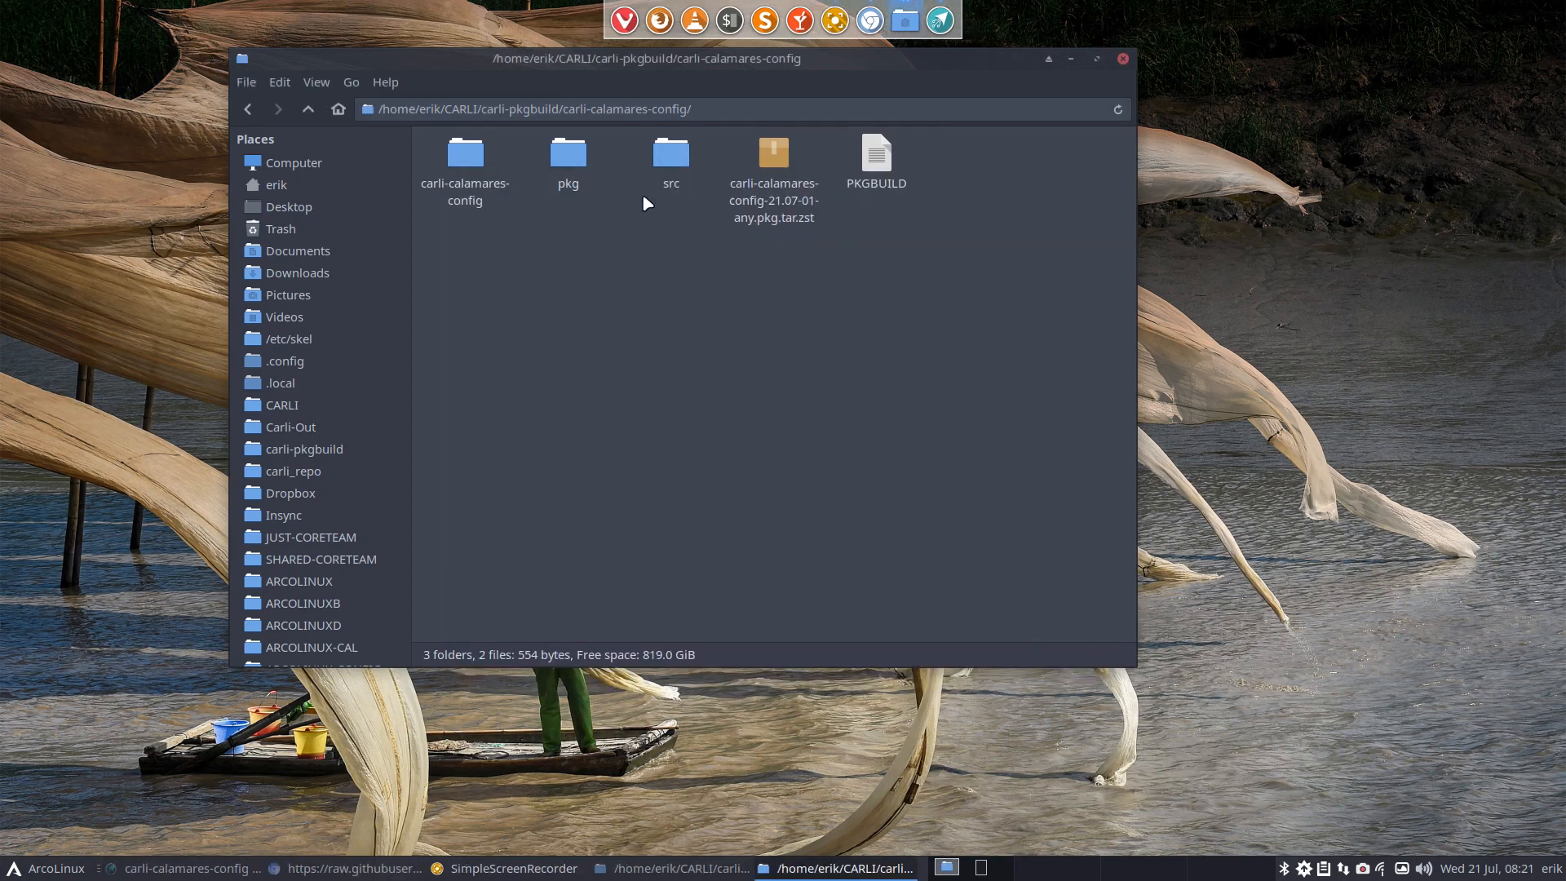
Examine the calamares configuration inside the build's src folder and return to the package folder
double_click(669, 159)
double_click(465, 156)
double_click(470, 161)
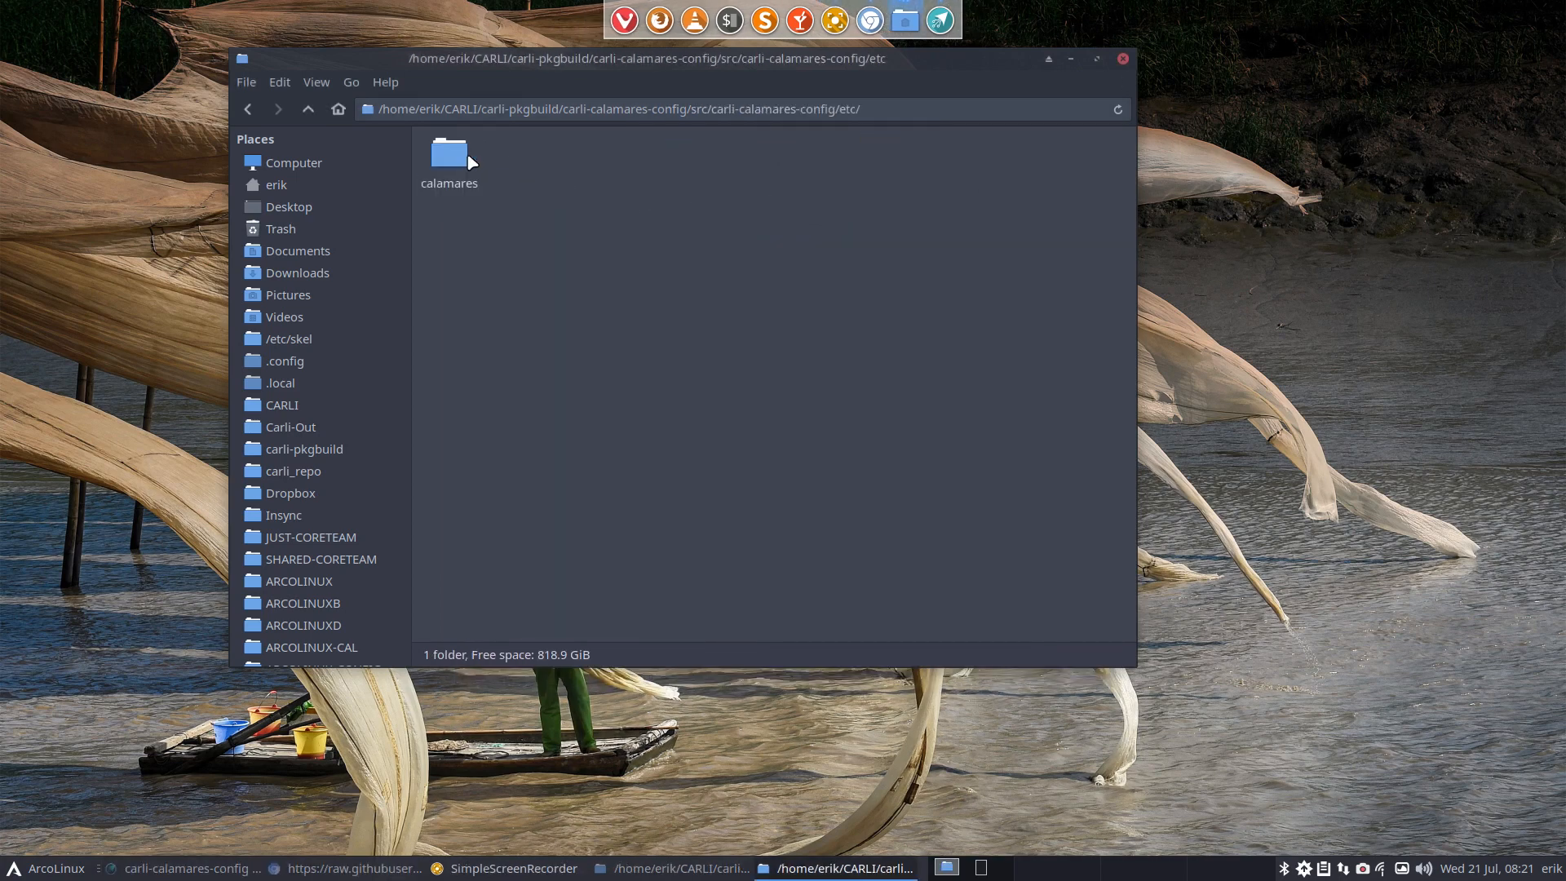
double_click(466, 159)
key(Right)
key(Right)
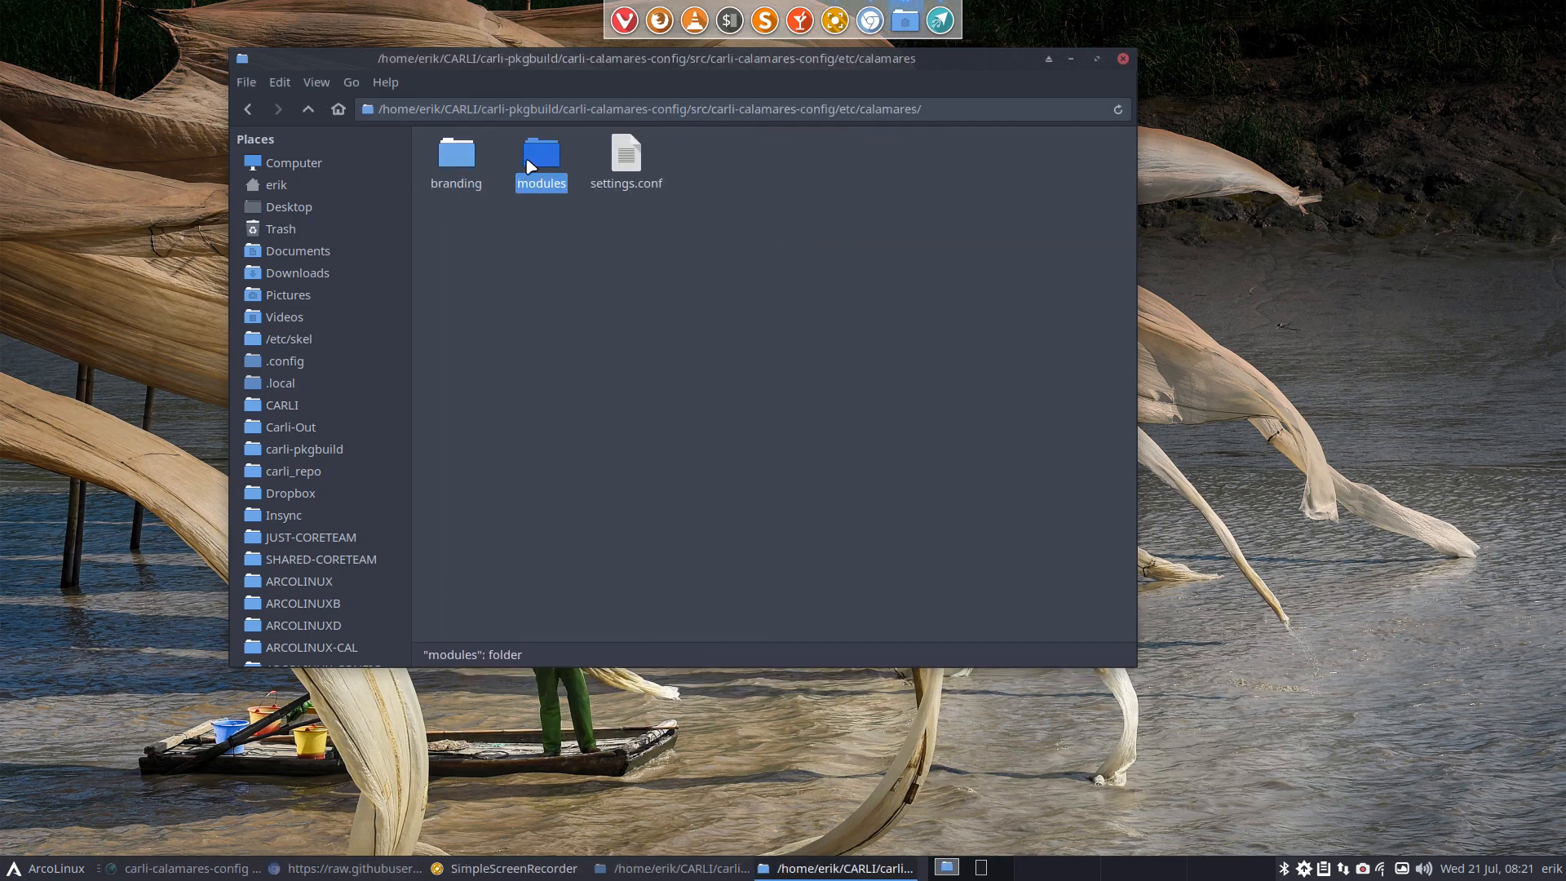
click(308, 110)
click(308, 111)
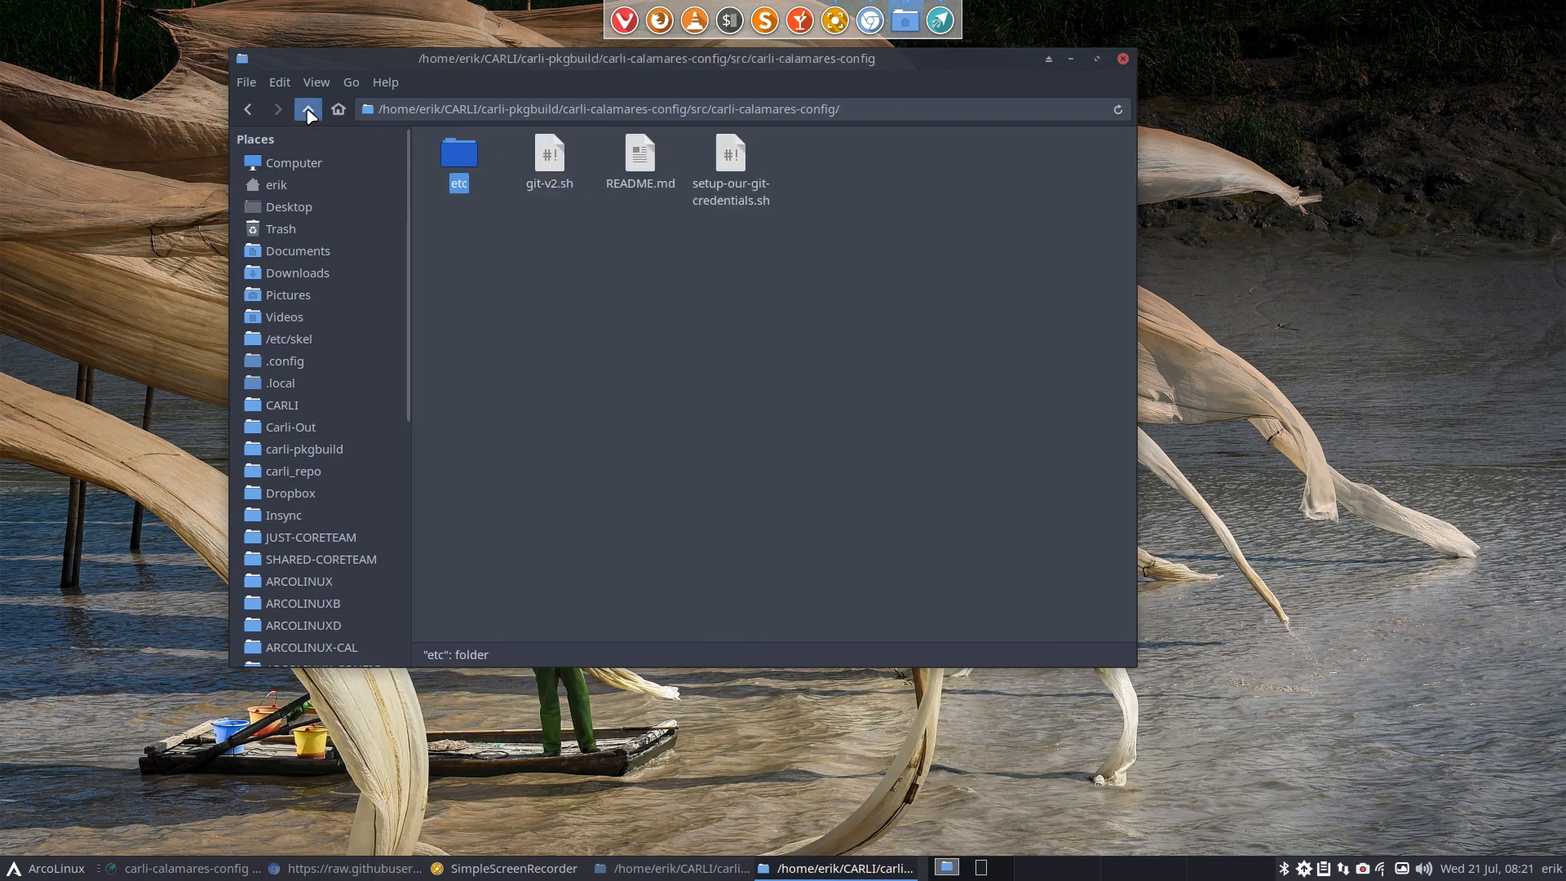
click(308, 110)
click(309, 110)
Check the packaged etc/calamares contents inside the build's pkg folder, including branding and modules
double_click(562, 154)
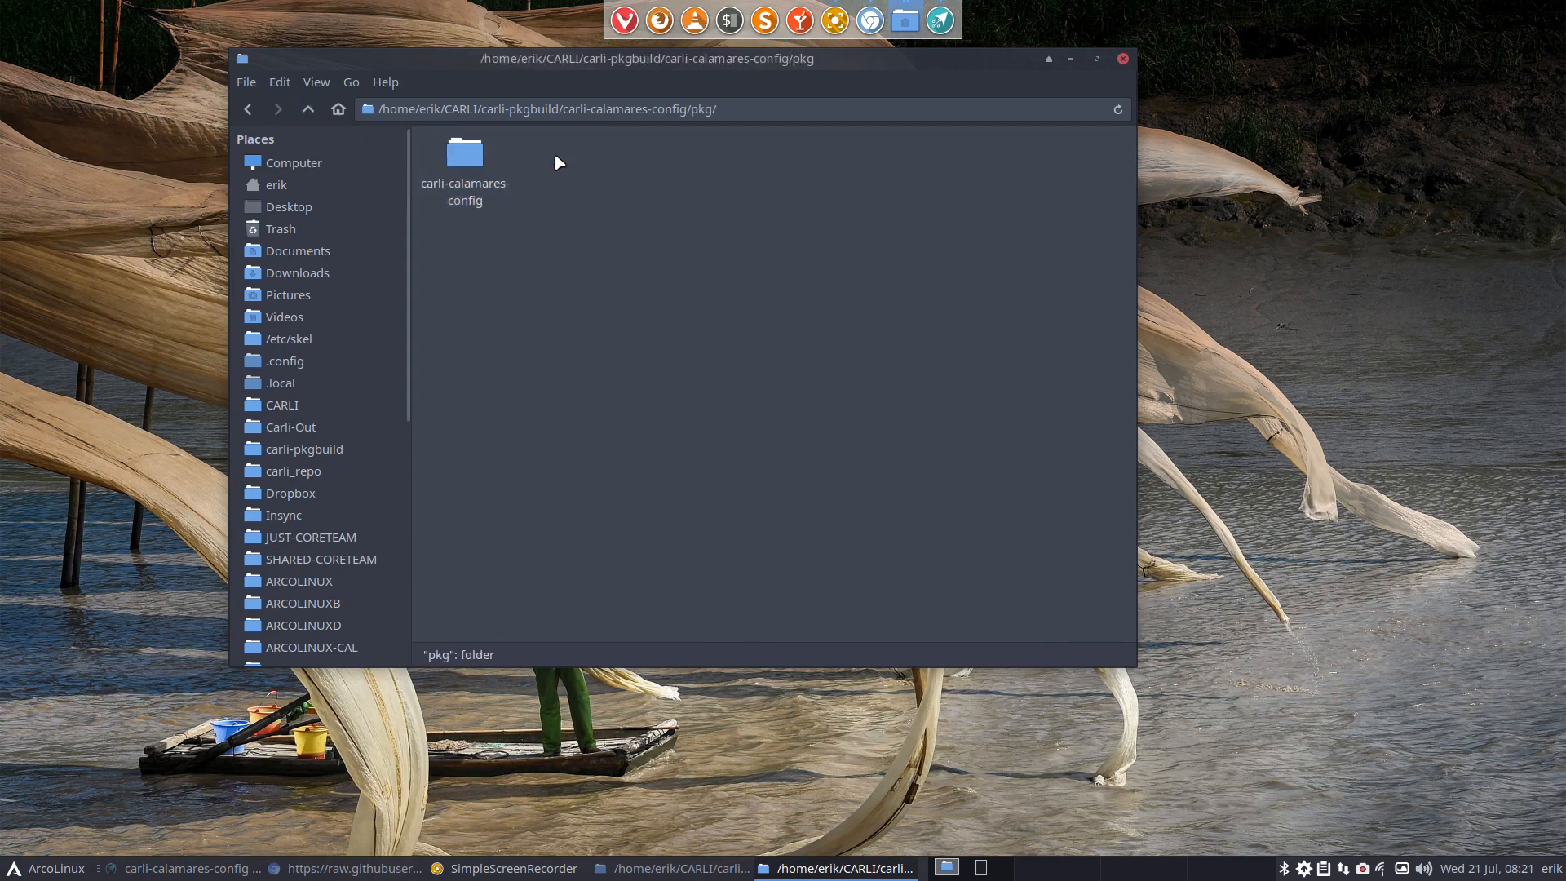
double_click(464, 155)
click(434, 161)
double_click(434, 160)
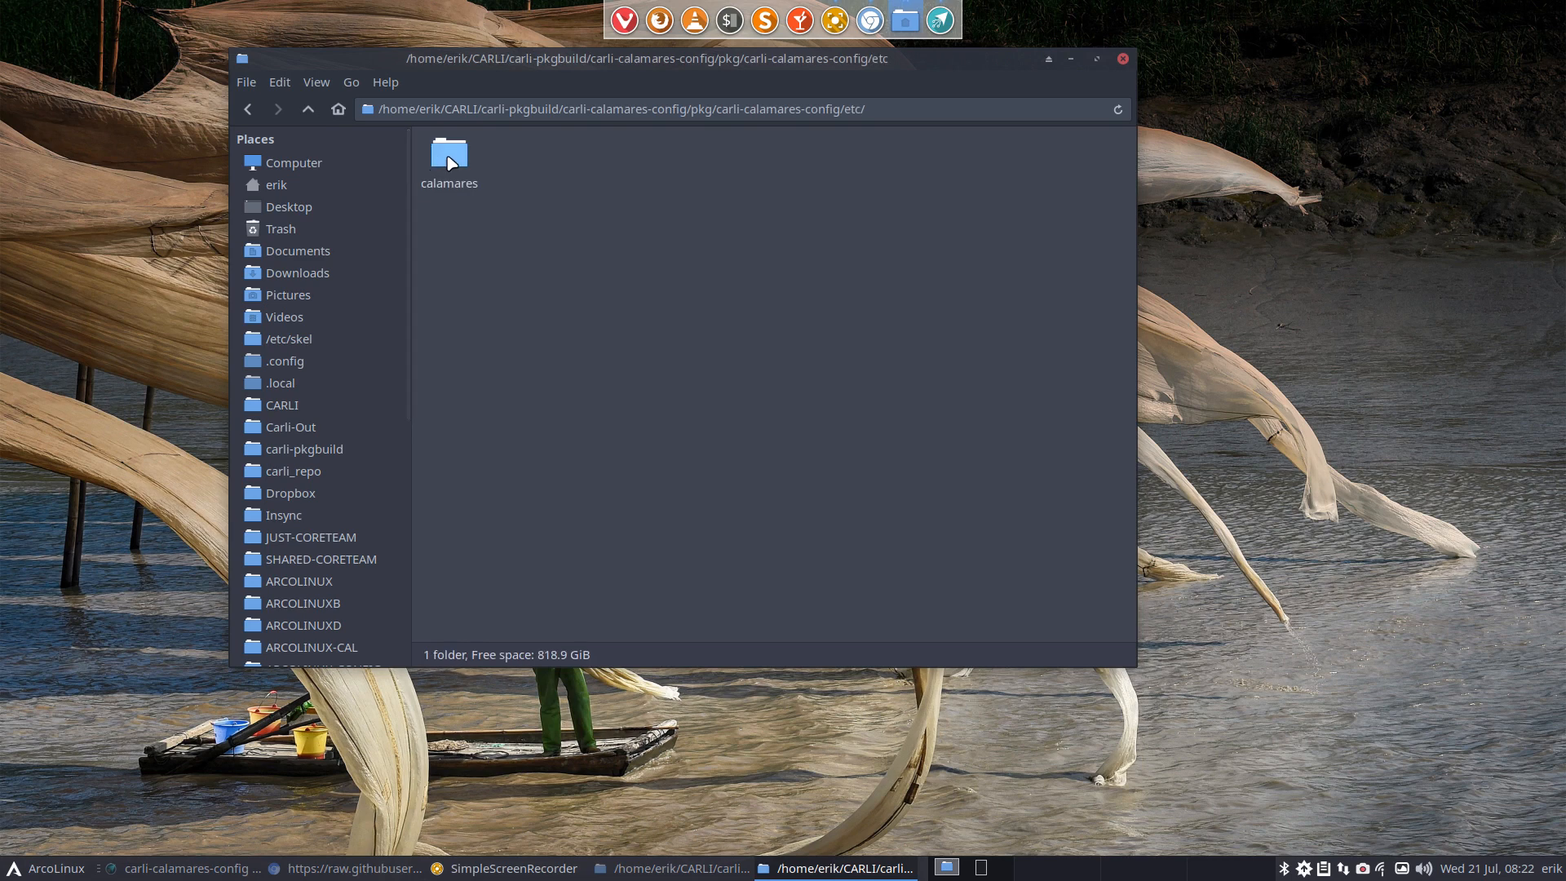
double_click(437, 160)
double_click(441, 162)
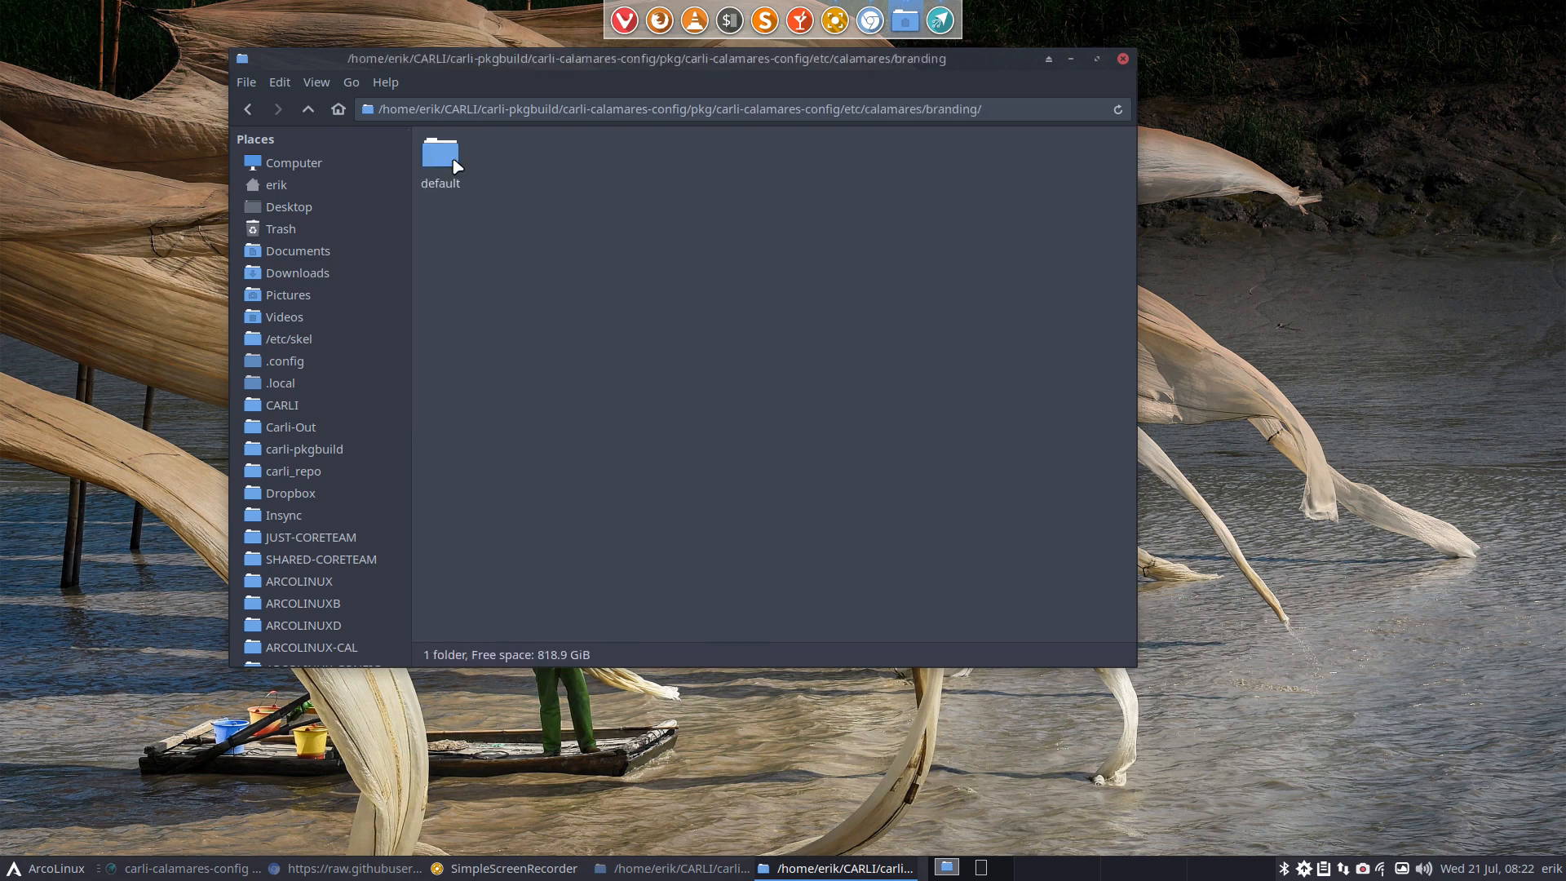
click(308, 110)
click(548, 158)
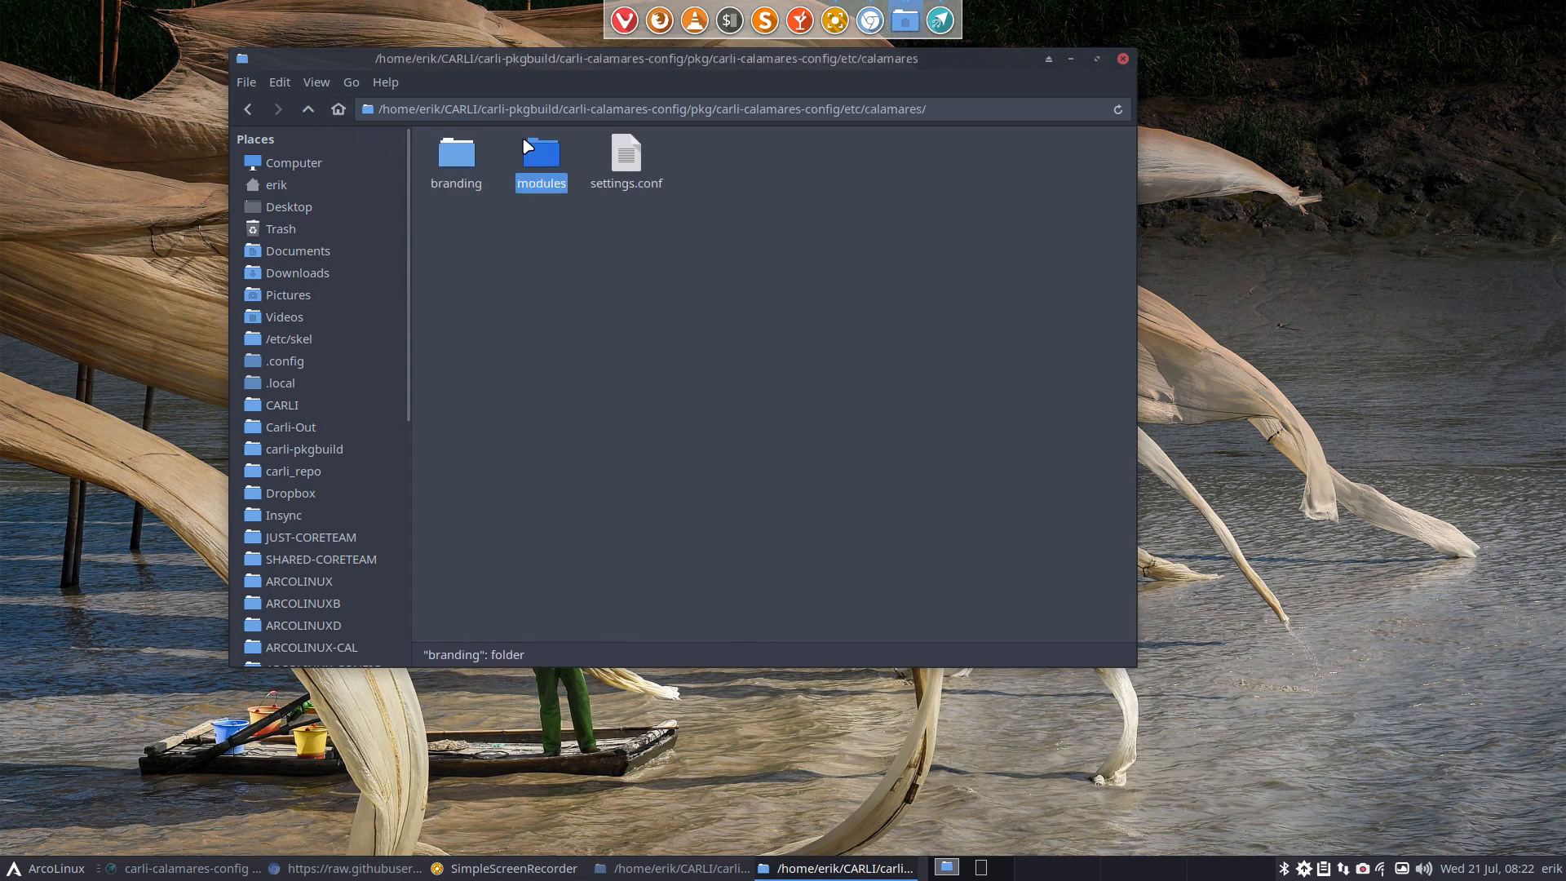
click(310, 112)
click(310, 112)
click(309, 110)
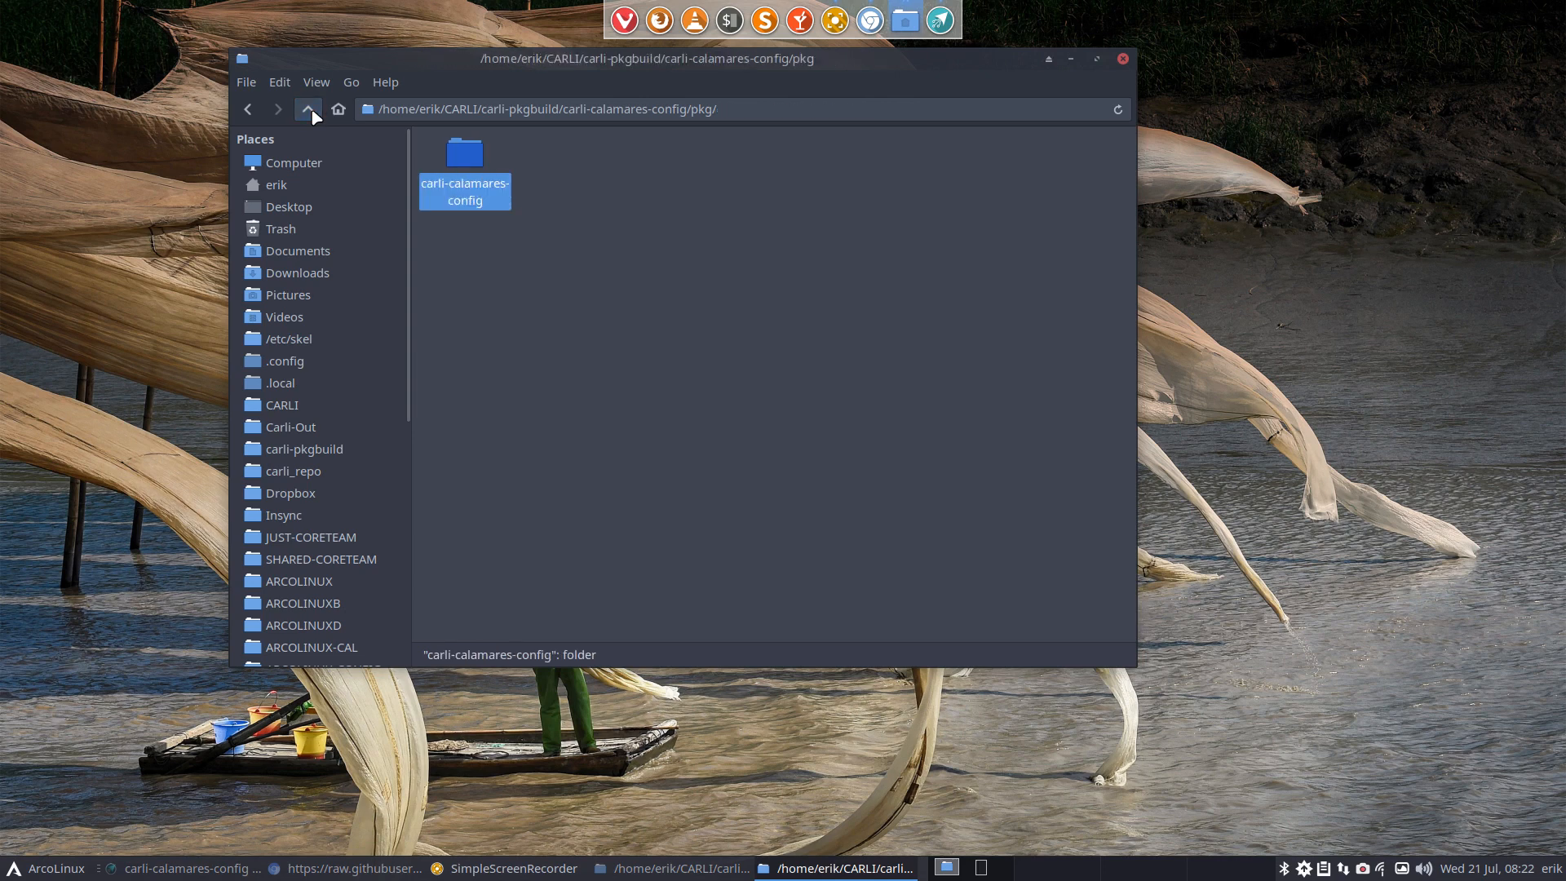
Delete the carli-calamares-config, pkg and src build folders from the package folder
click(309, 110)
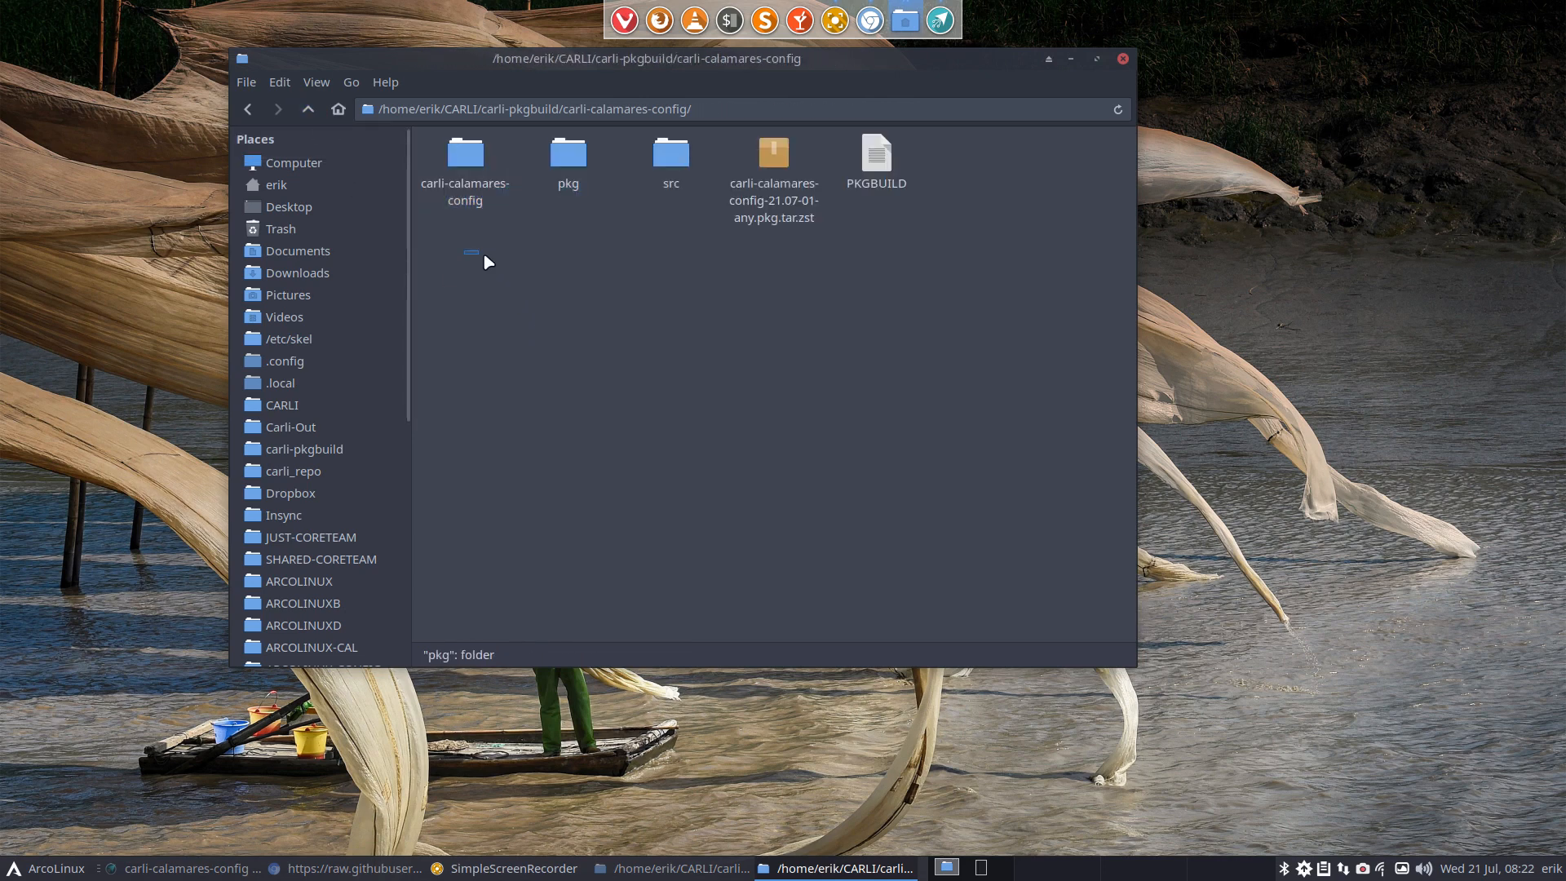
drag(483, 252, 681, 156)
key(Delete)
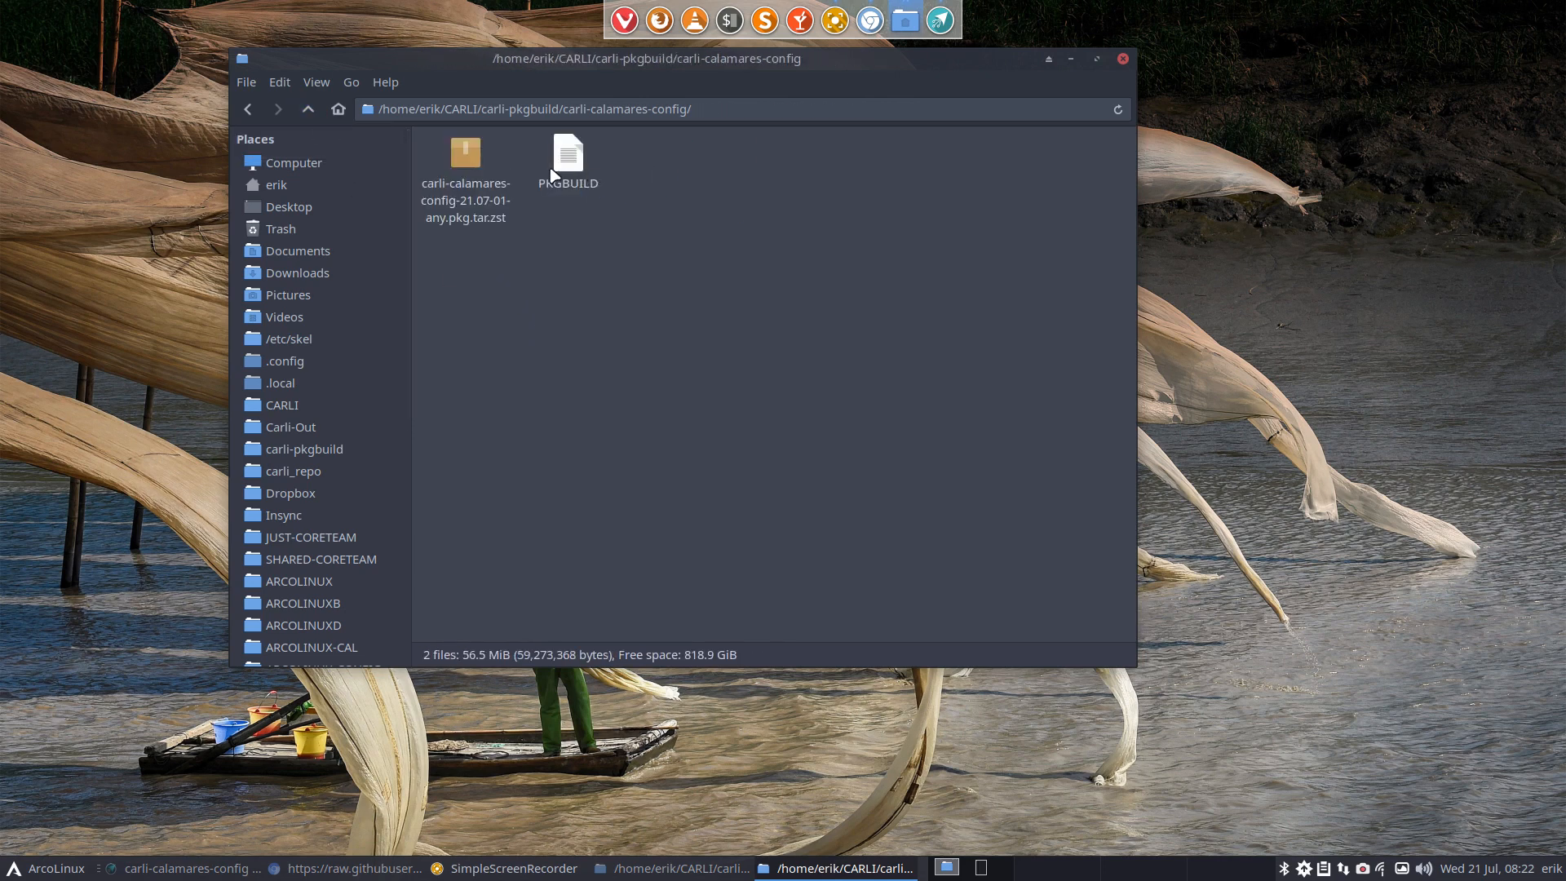
Move carli-calamares-config-21.07-01-any.pkg.tar.zst into the x86_64 folder of carli_repo
click(455, 173)
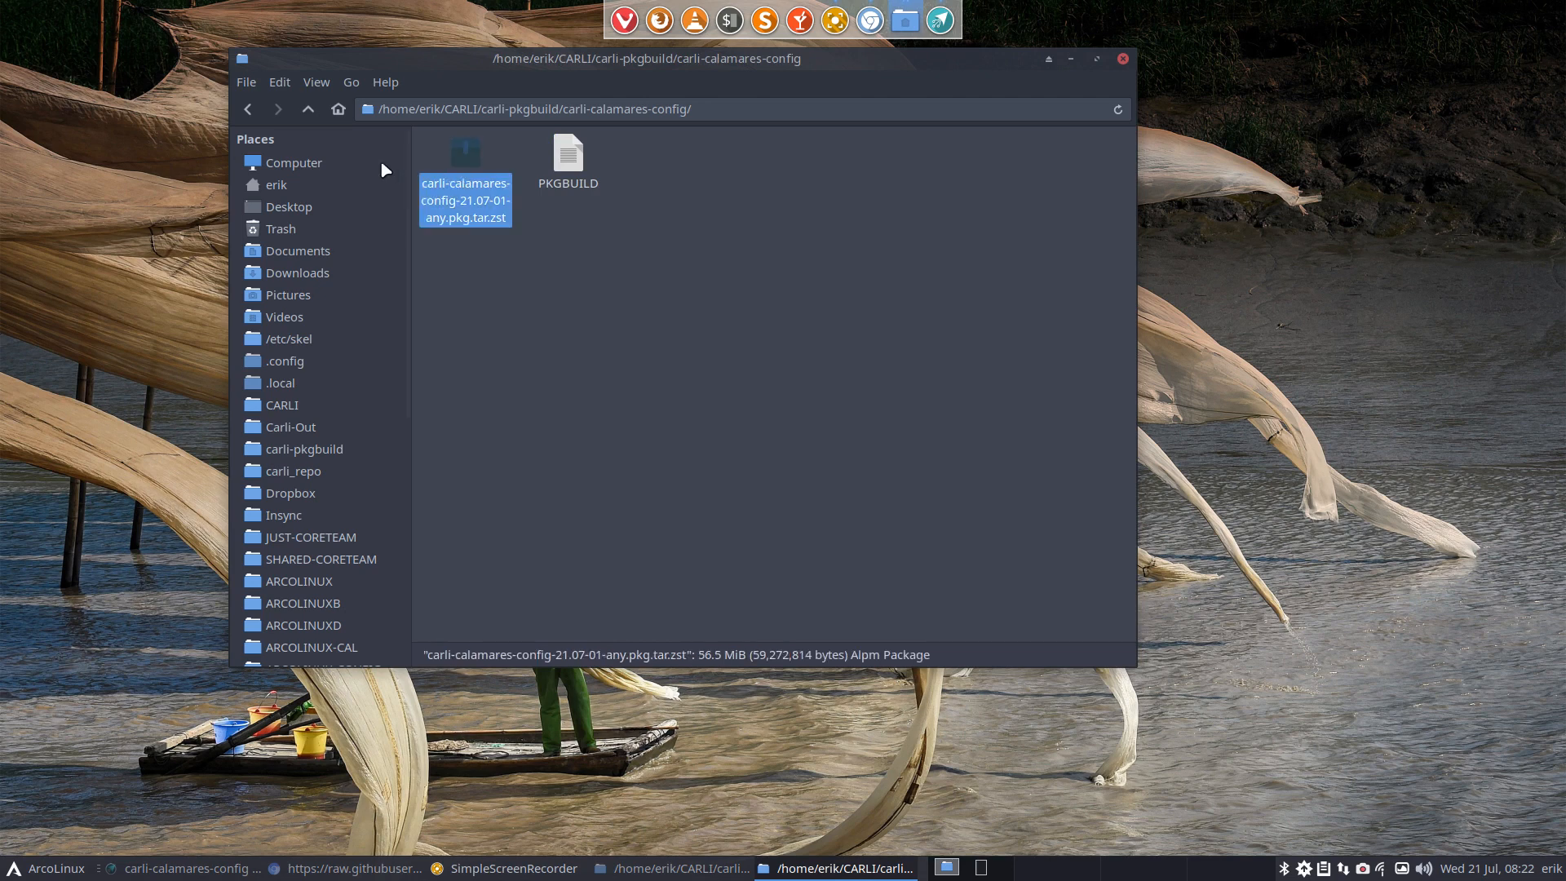
click(308, 108)
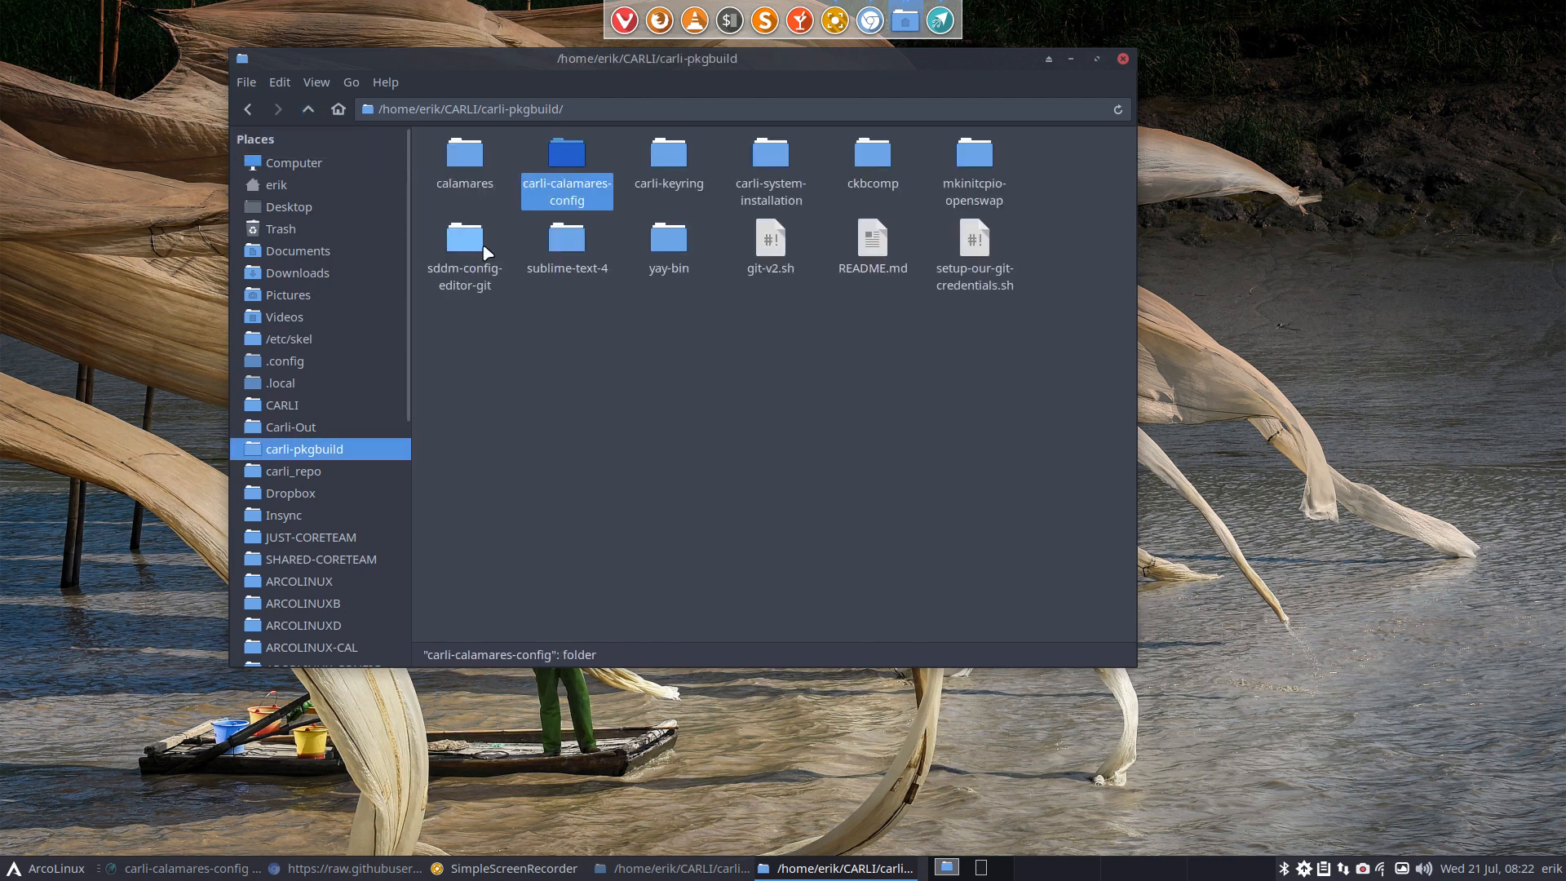
click(306, 110)
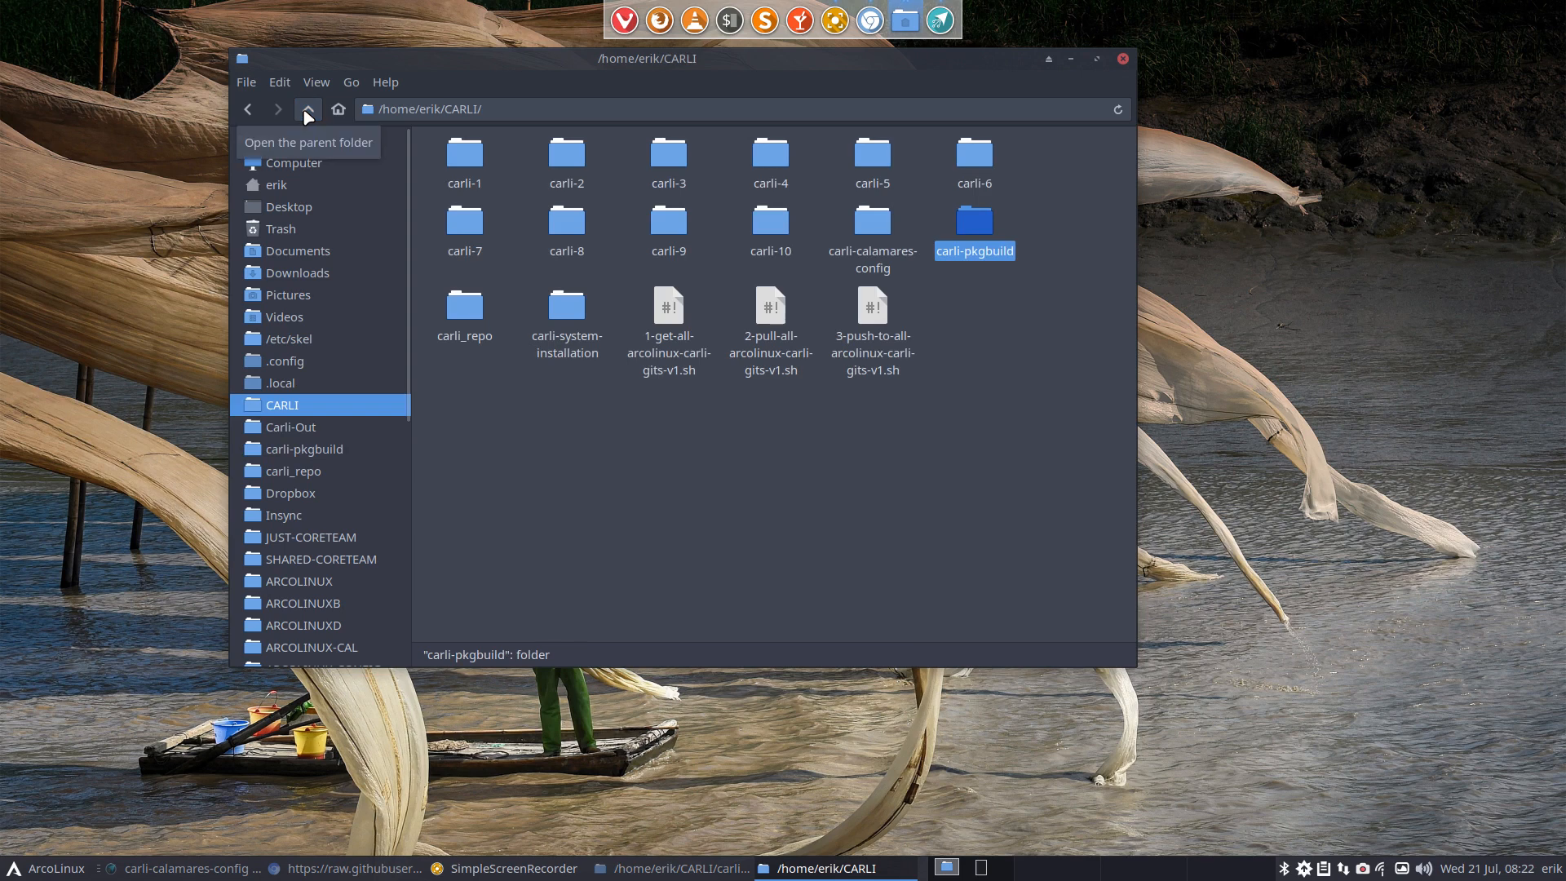
click(464, 304)
double_click(465, 304)
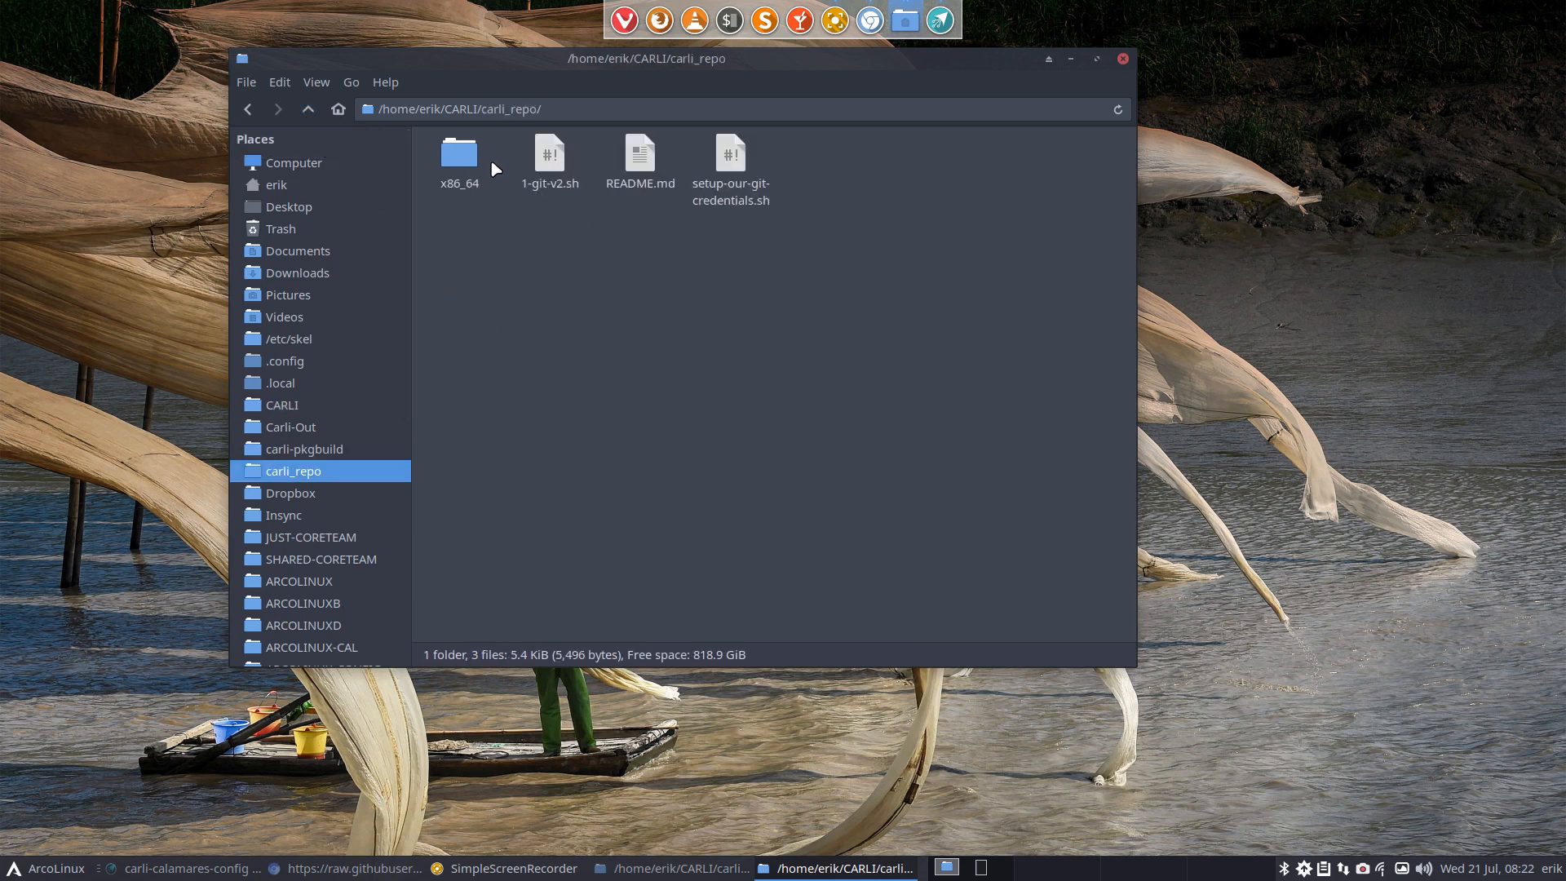
double_click(469, 155)
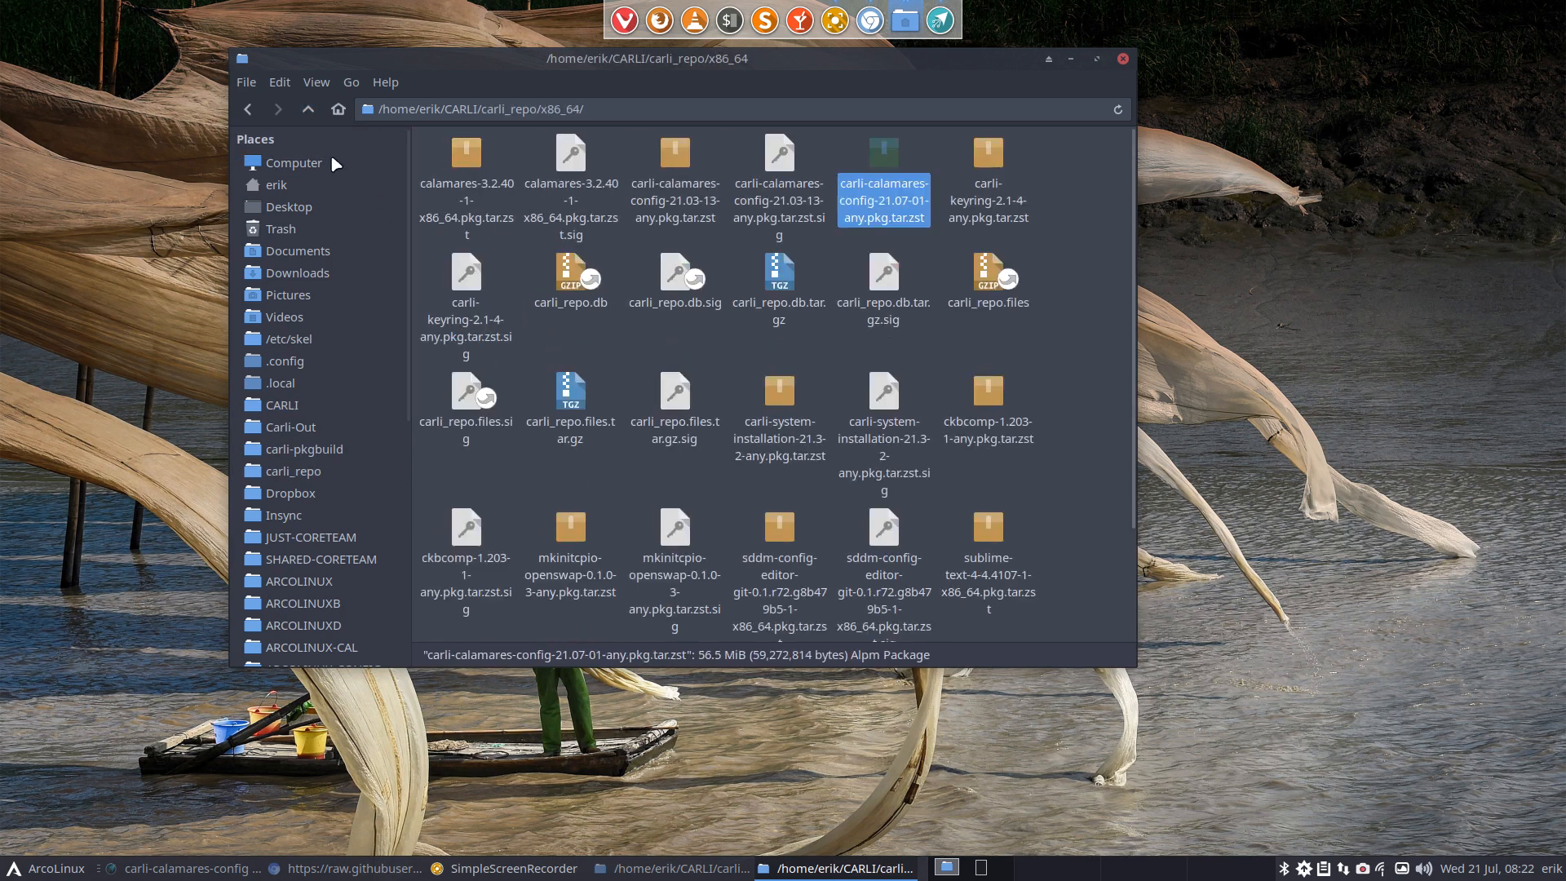
Open a terminal in the carli_repo folder and run ./1-git-v2.sh
key(alt+Up)
right_click(559, 324)
click(646, 425)
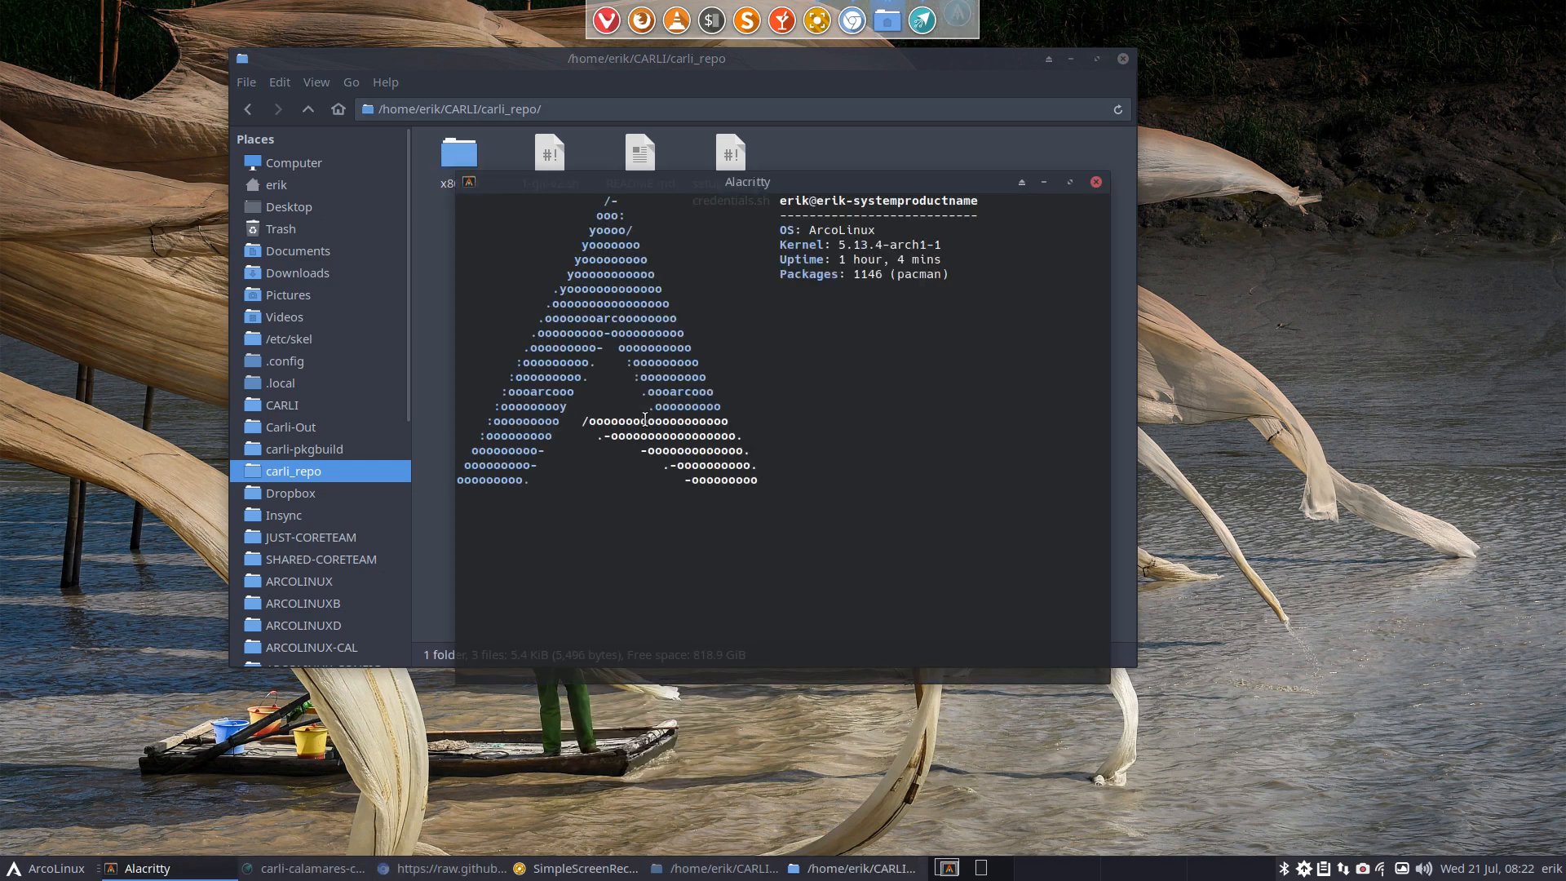
text(./1)
key(Tab)
key(Return)
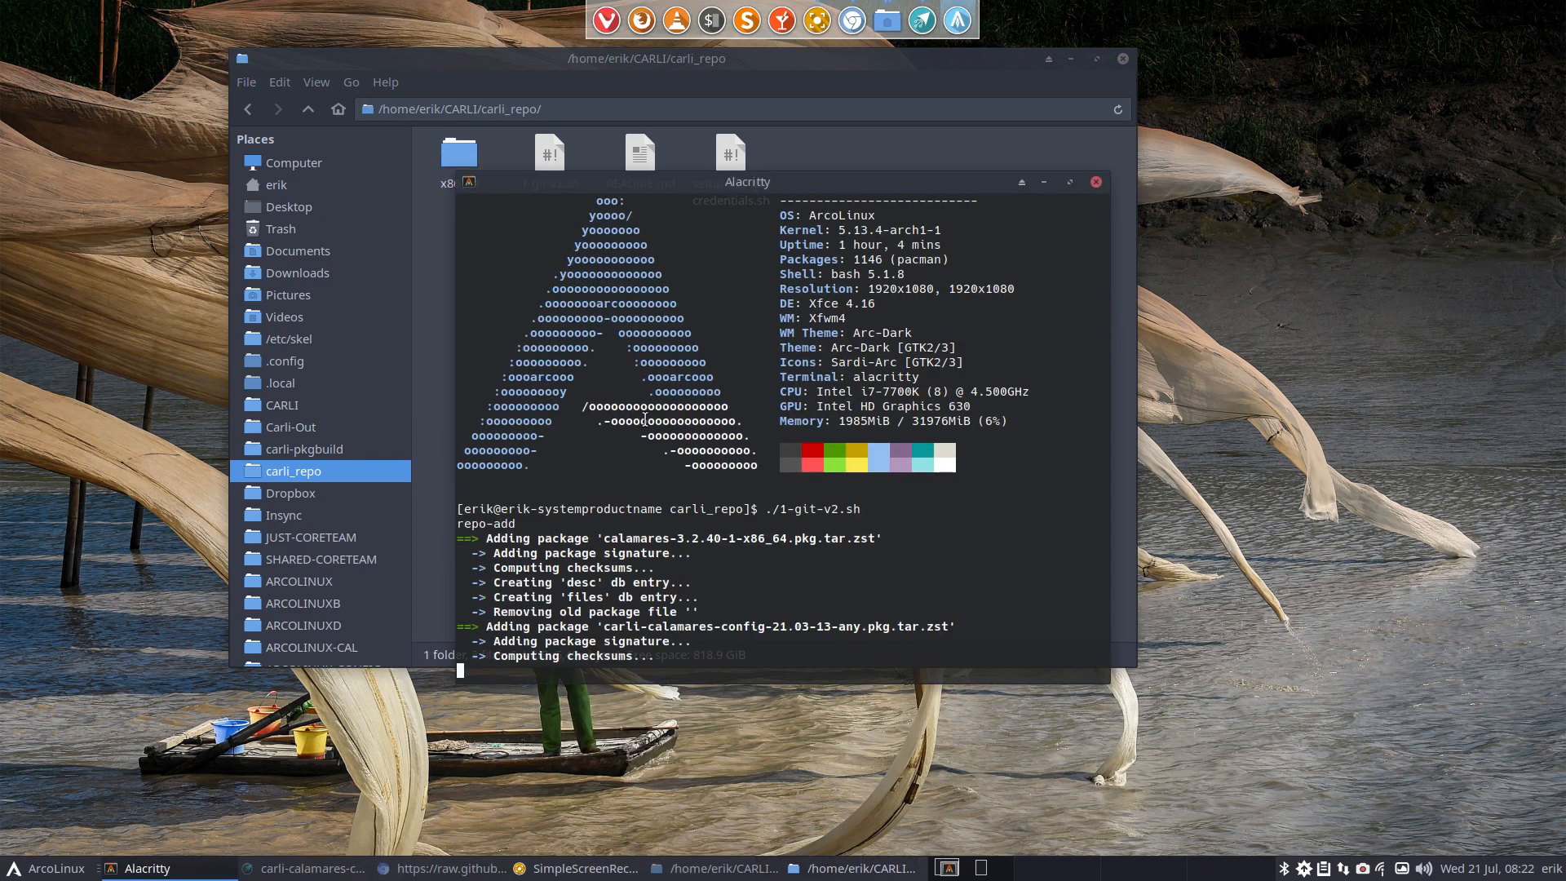